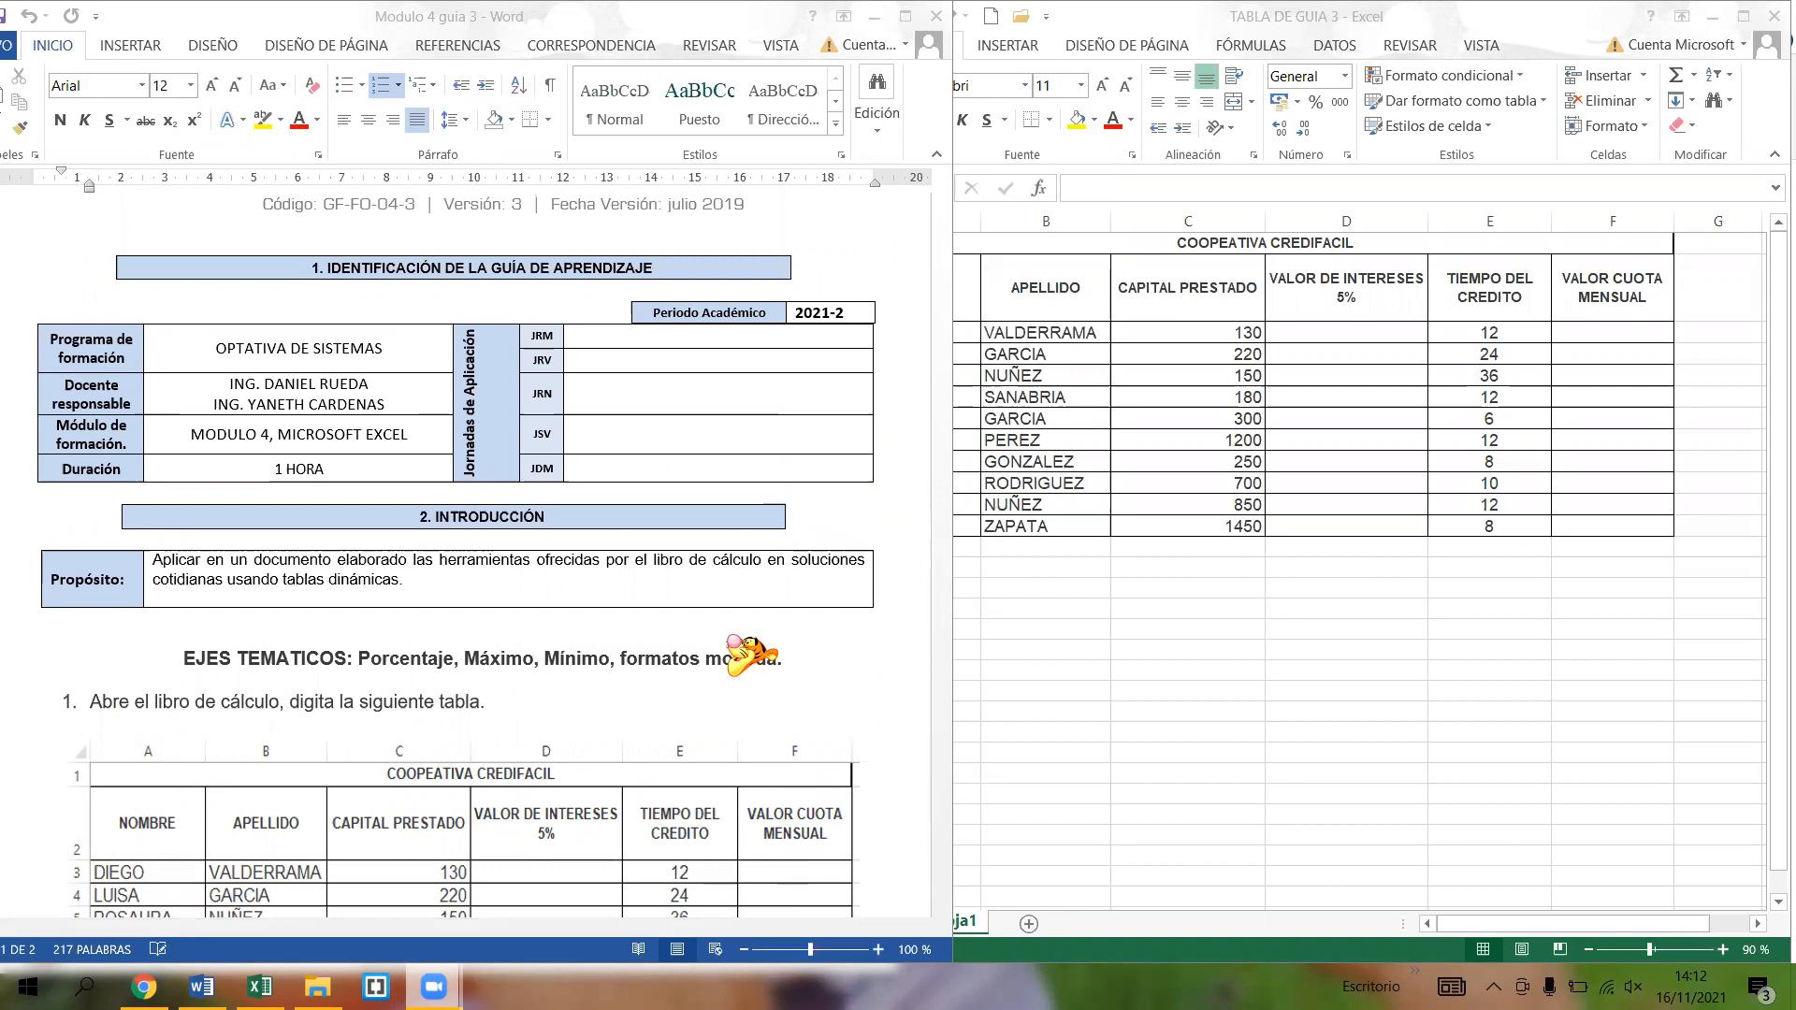
- Read through the numbered instructions of the learning guide in the Word document, from the sample table to the submission item
scroll(753, 655, "down", 2)
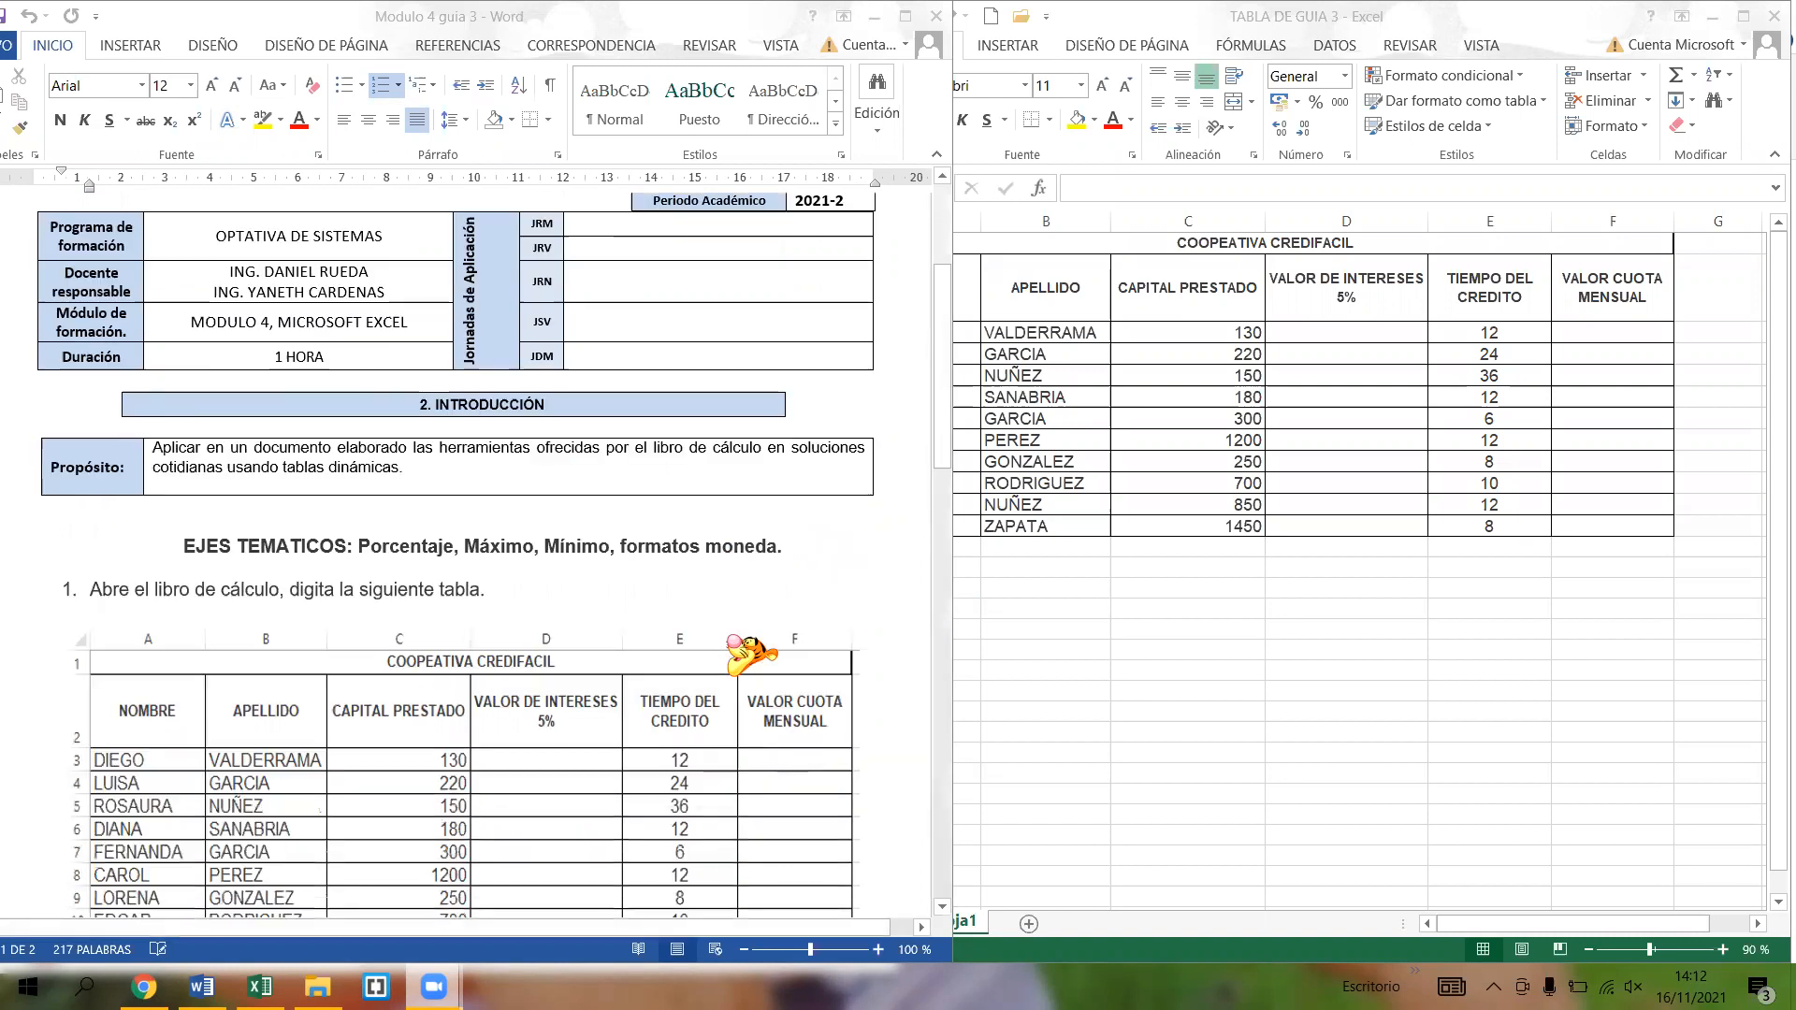
scroll(753, 655, "down", 2)
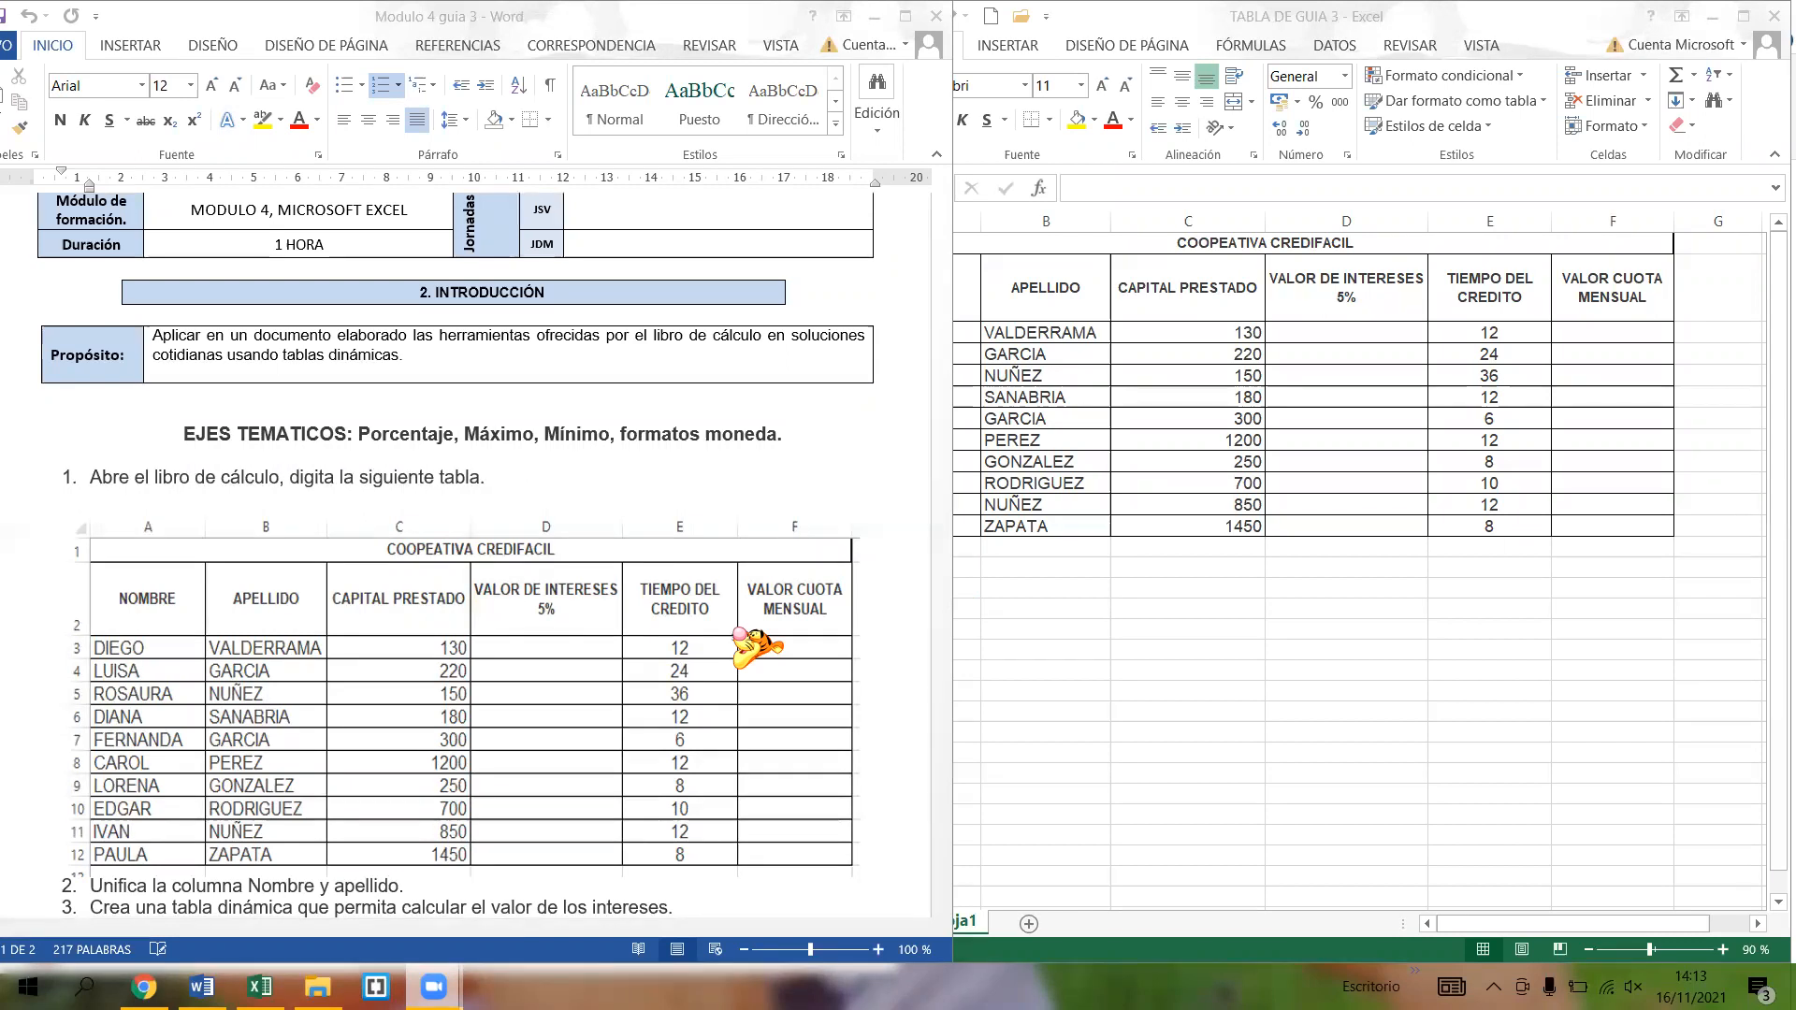
scroll(737, 634, "down", 3)
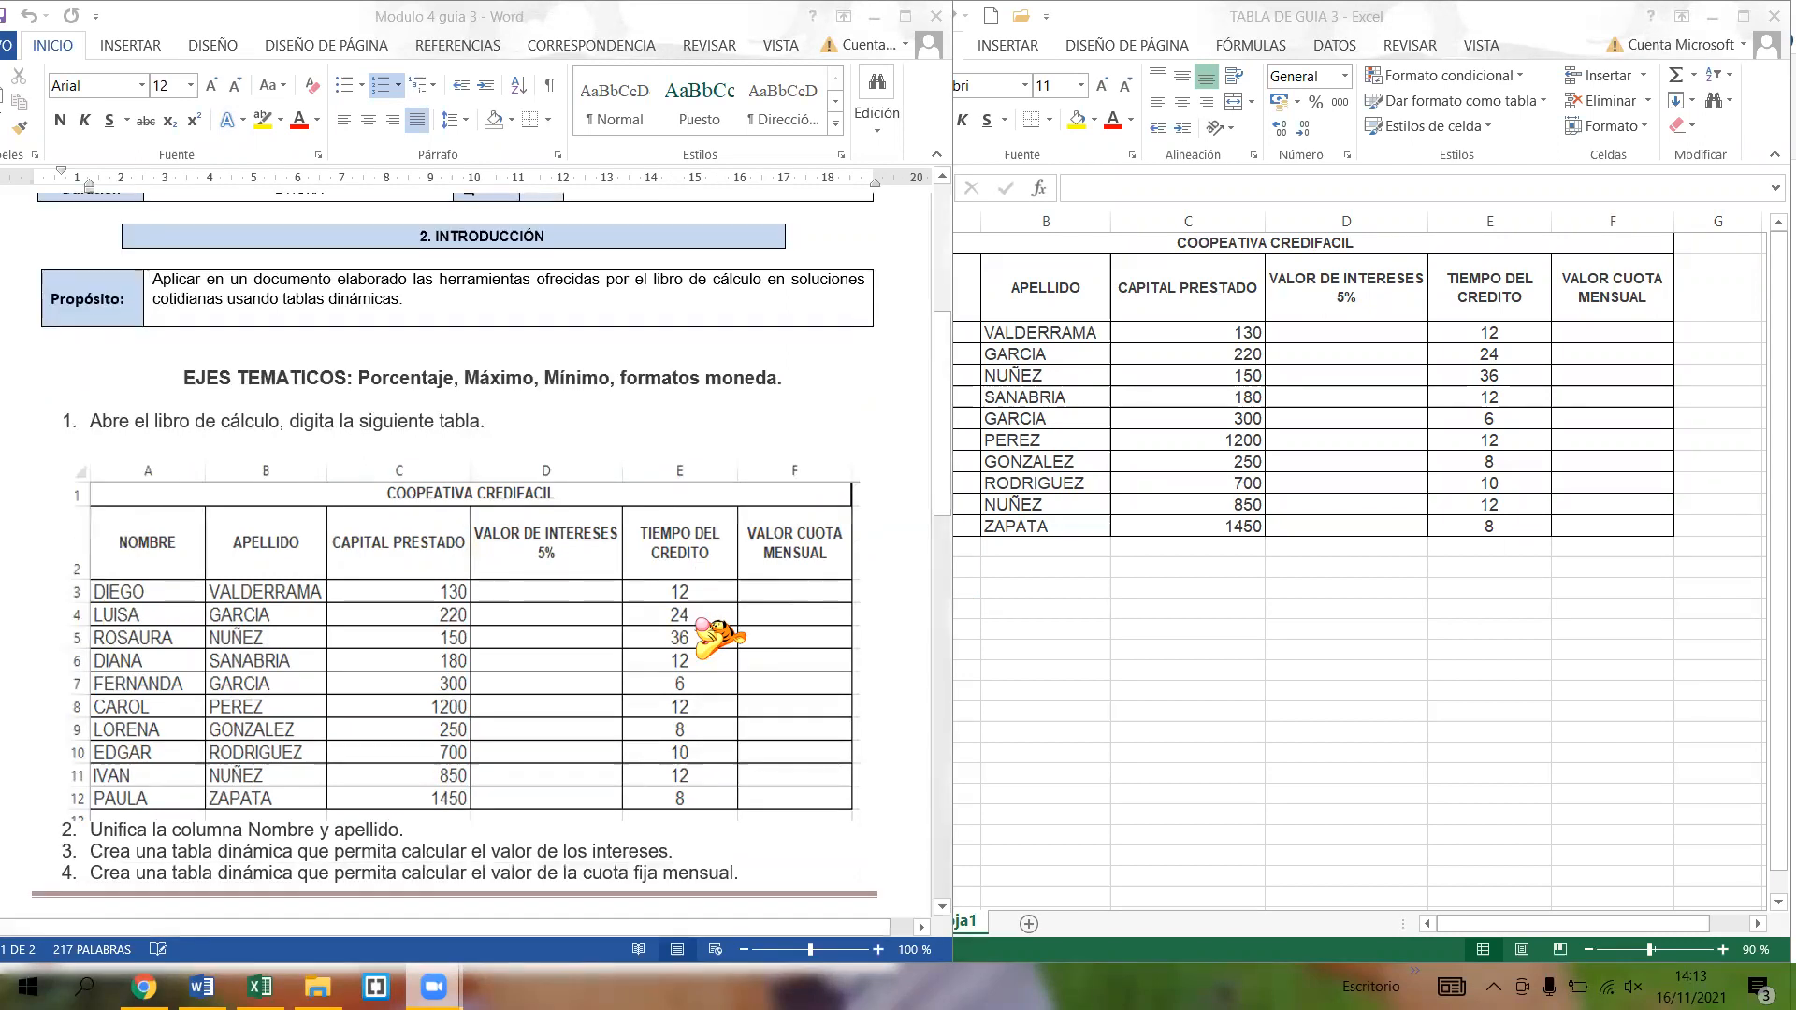
scroll(716, 637, "down", 1)
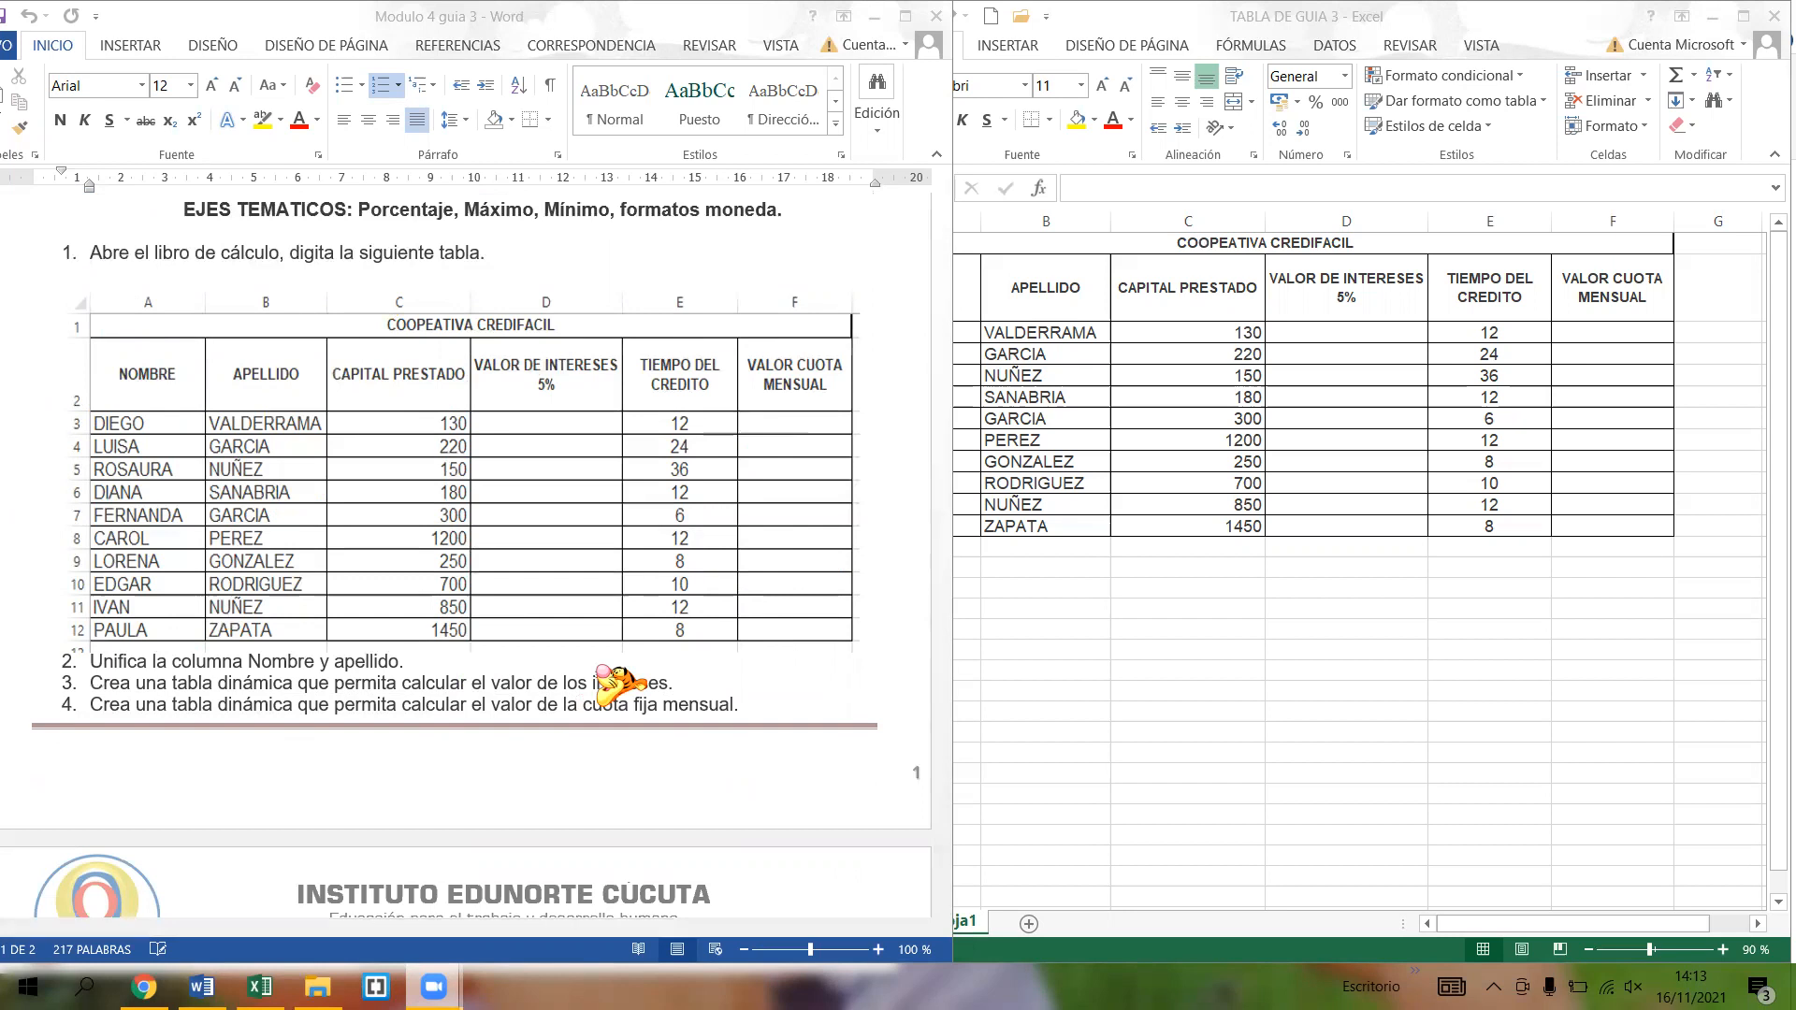
scroll(419, 683, "down", 1)
scroll(384, 636, "down", 1)
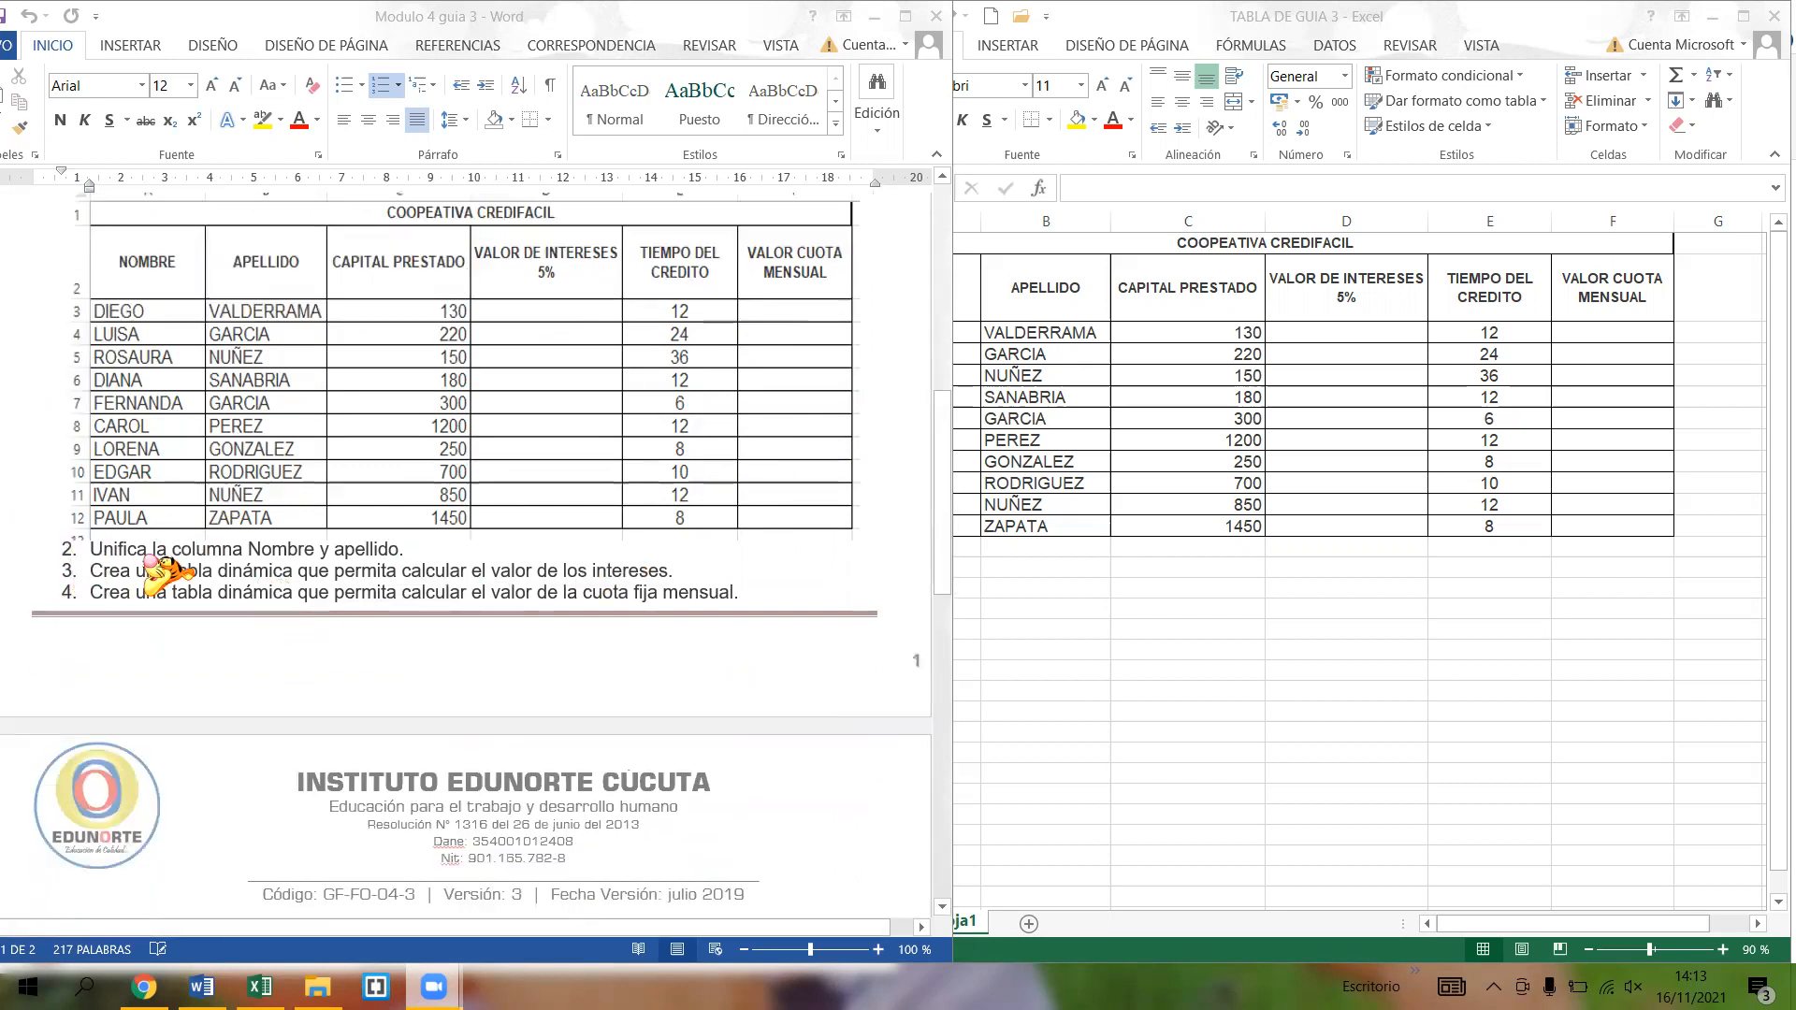
scroll(164, 570, "down", 8)
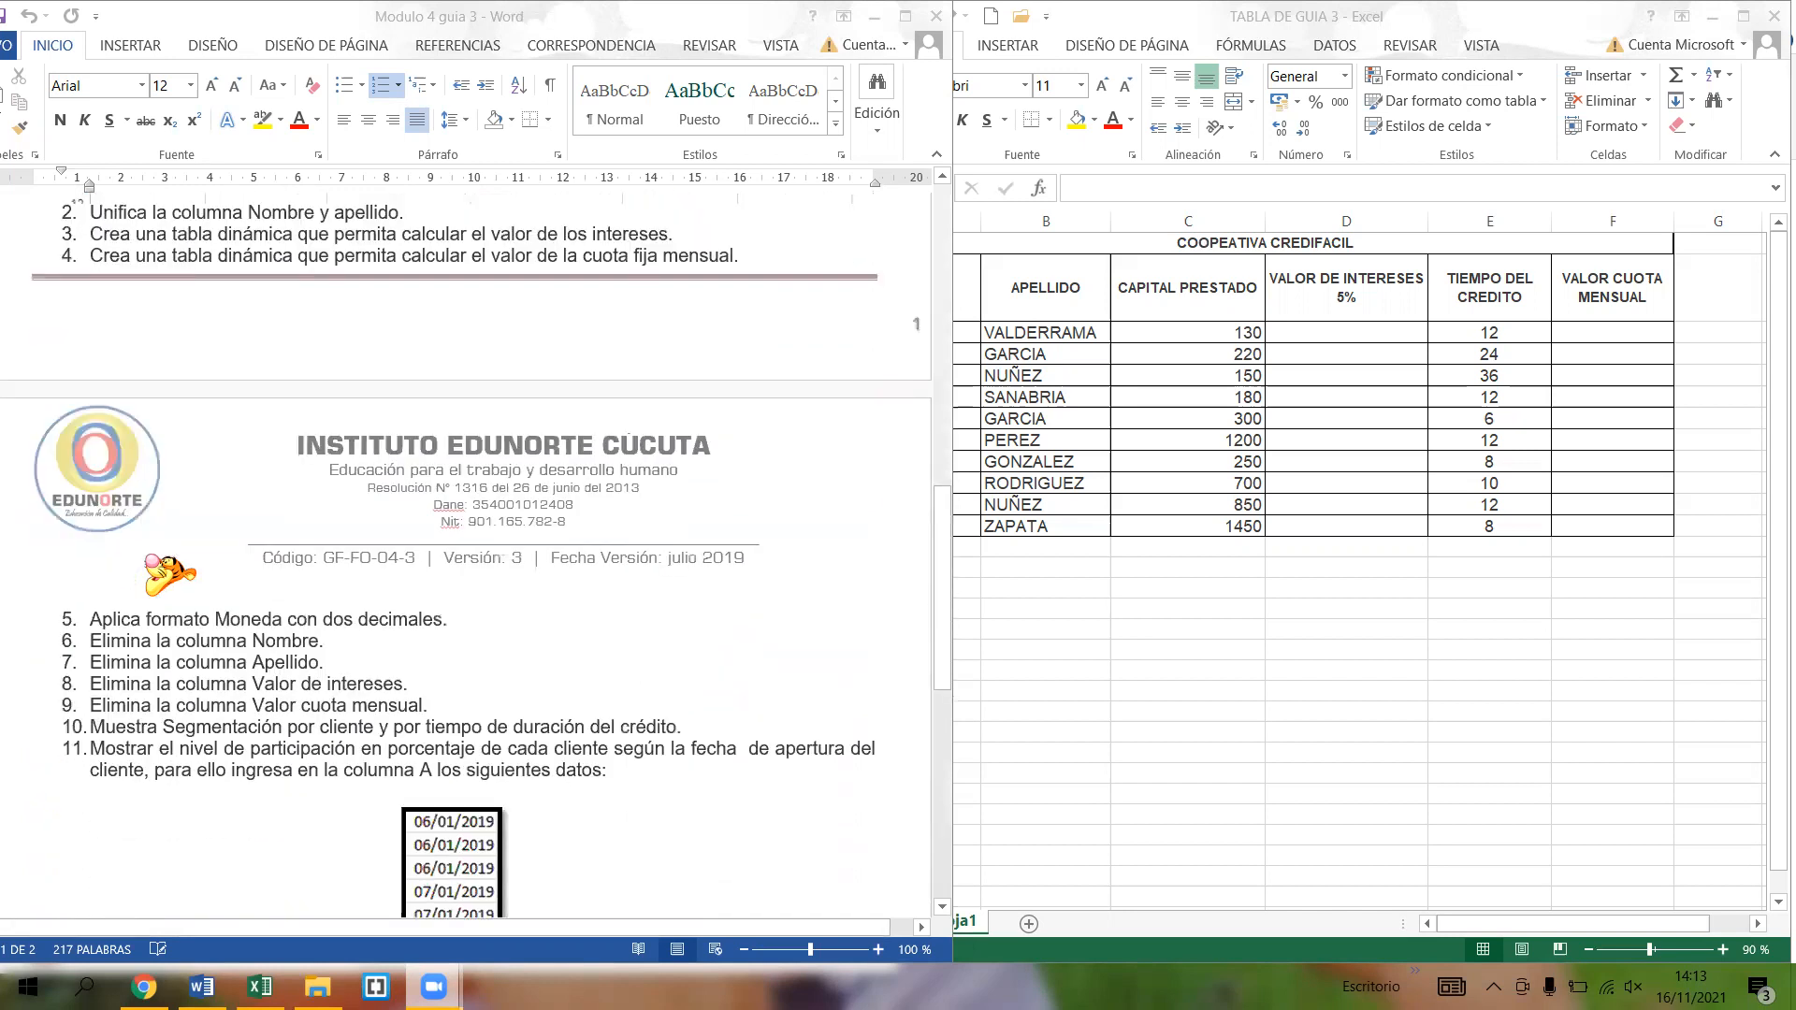
scroll(164, 570, "down", 5)
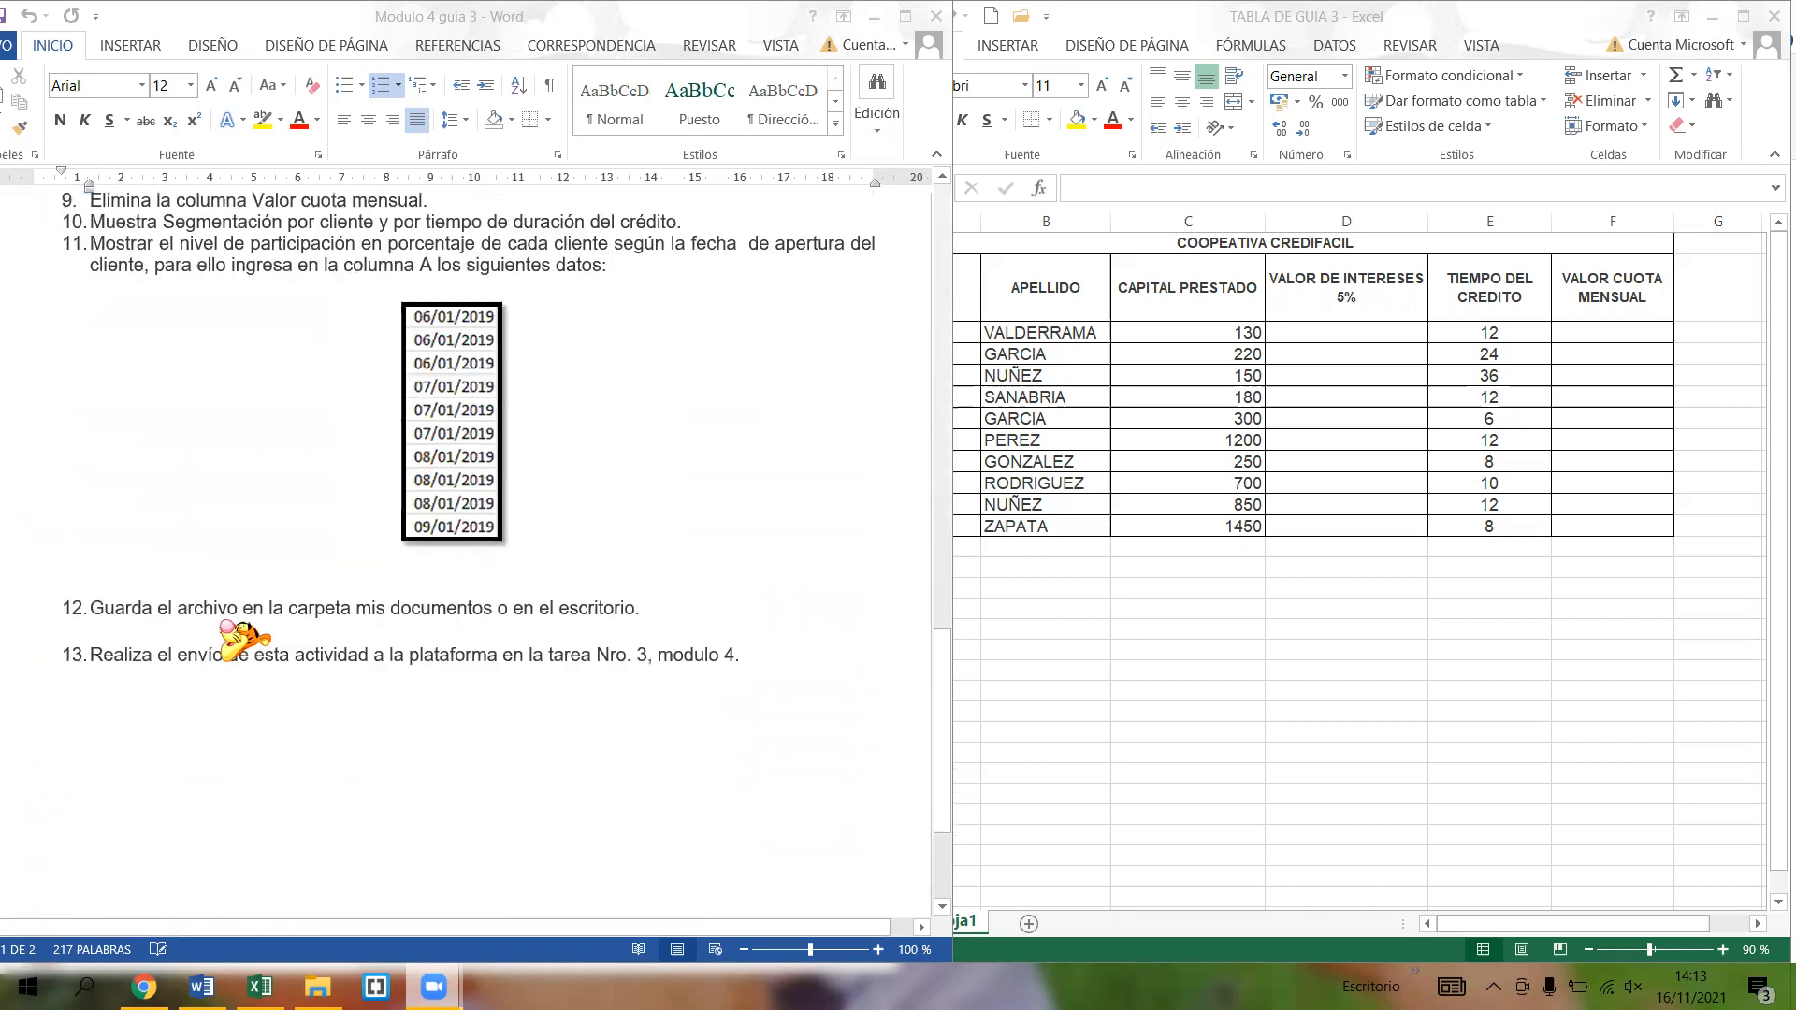
scroll(245, 638, "up", 14)
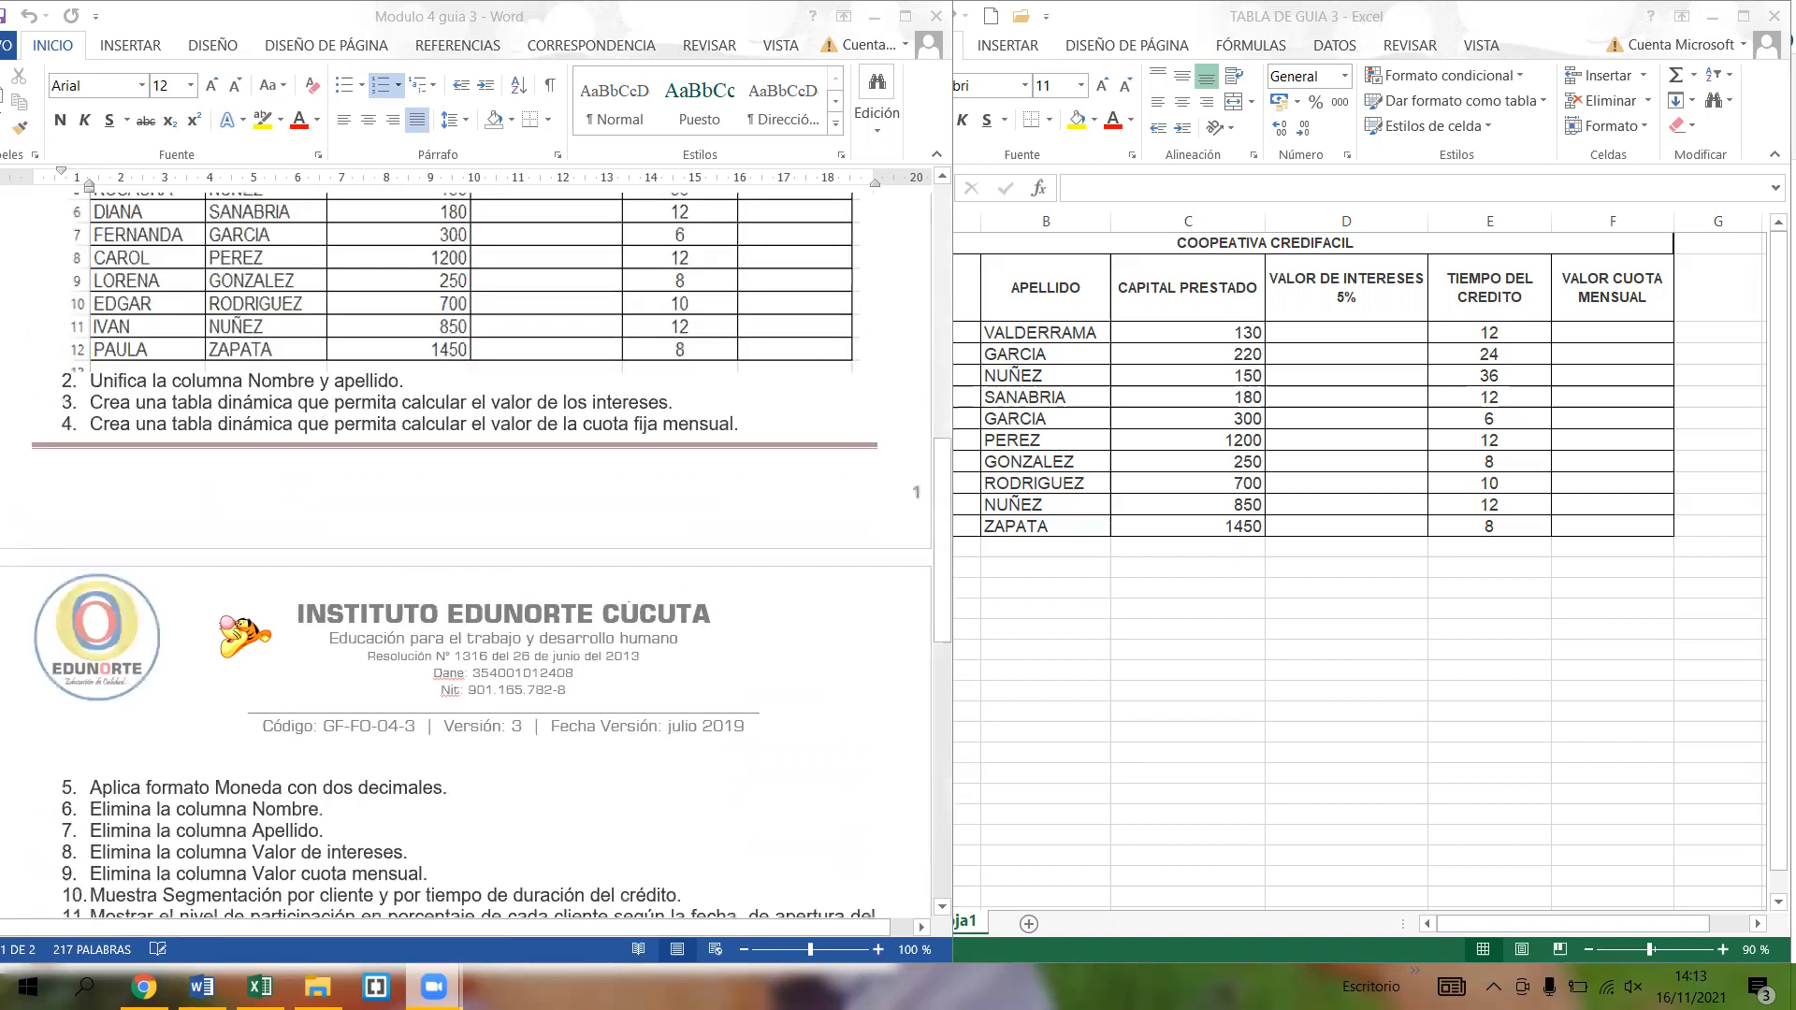
scroll(245, 638, "up", 3)
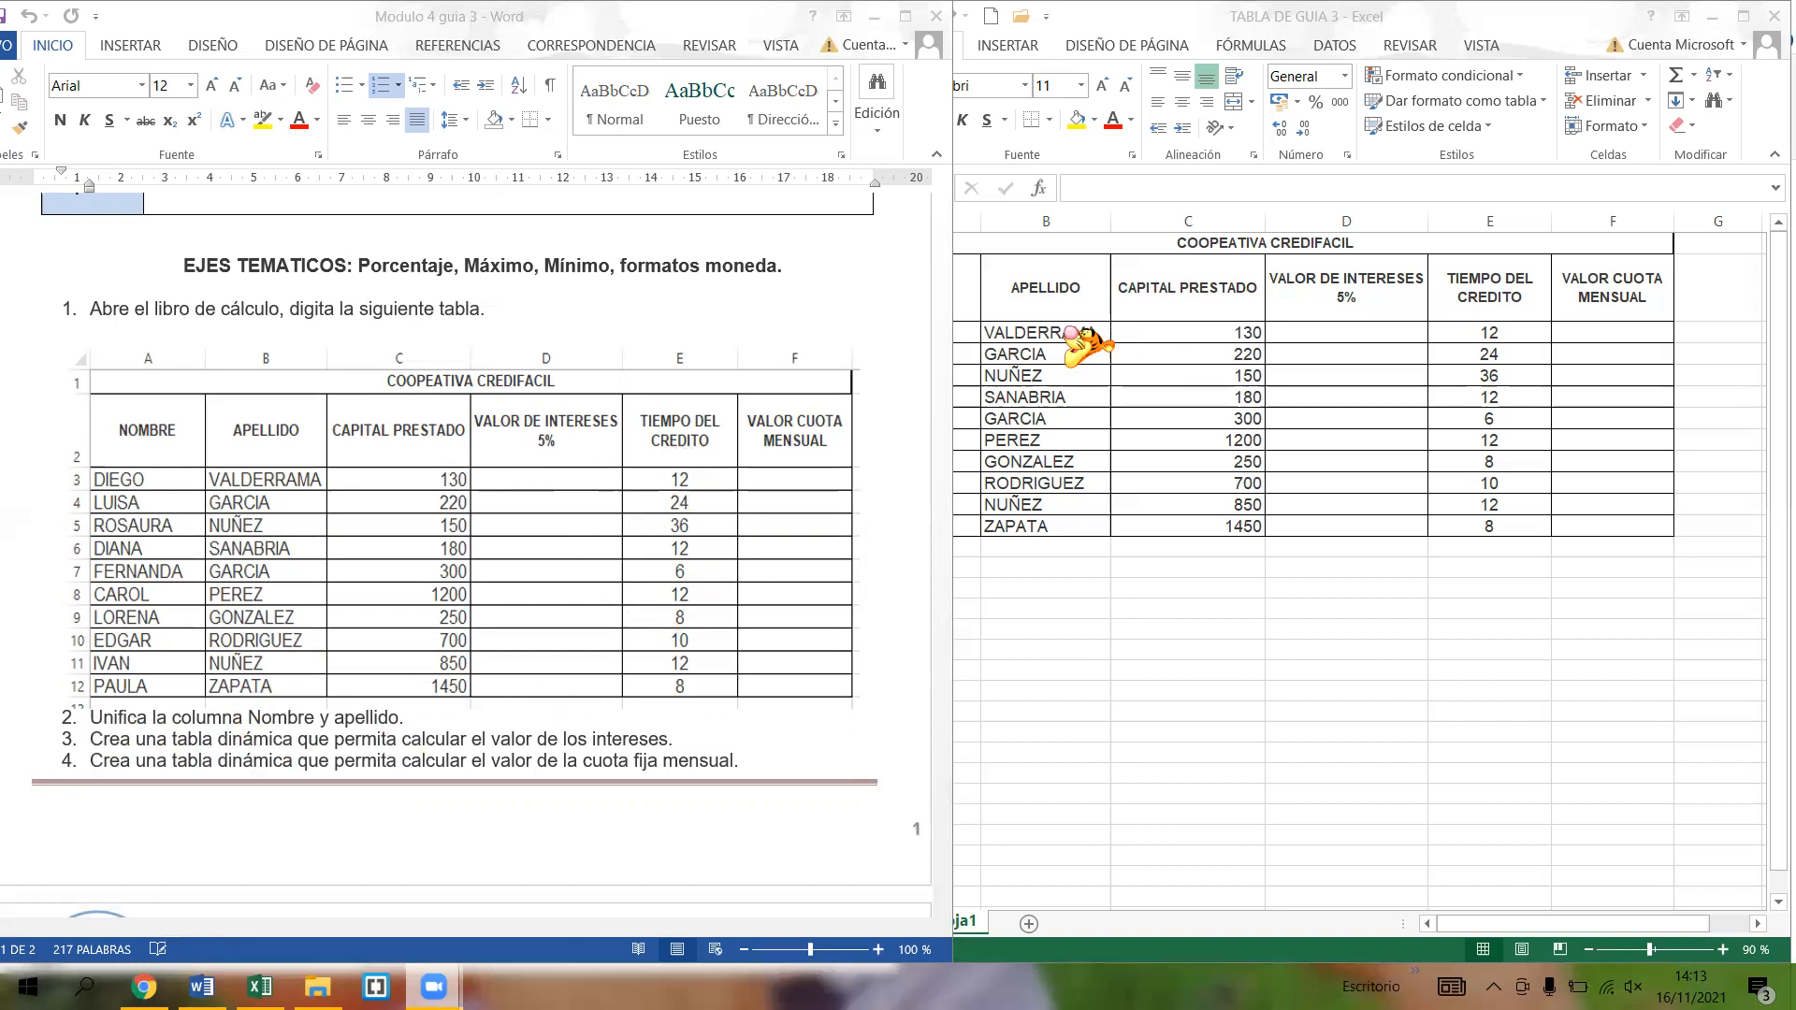
- Switch to the Excel workbook and reposition and widen its window so the whole table shows beside the guide
left_click(1187, 15)
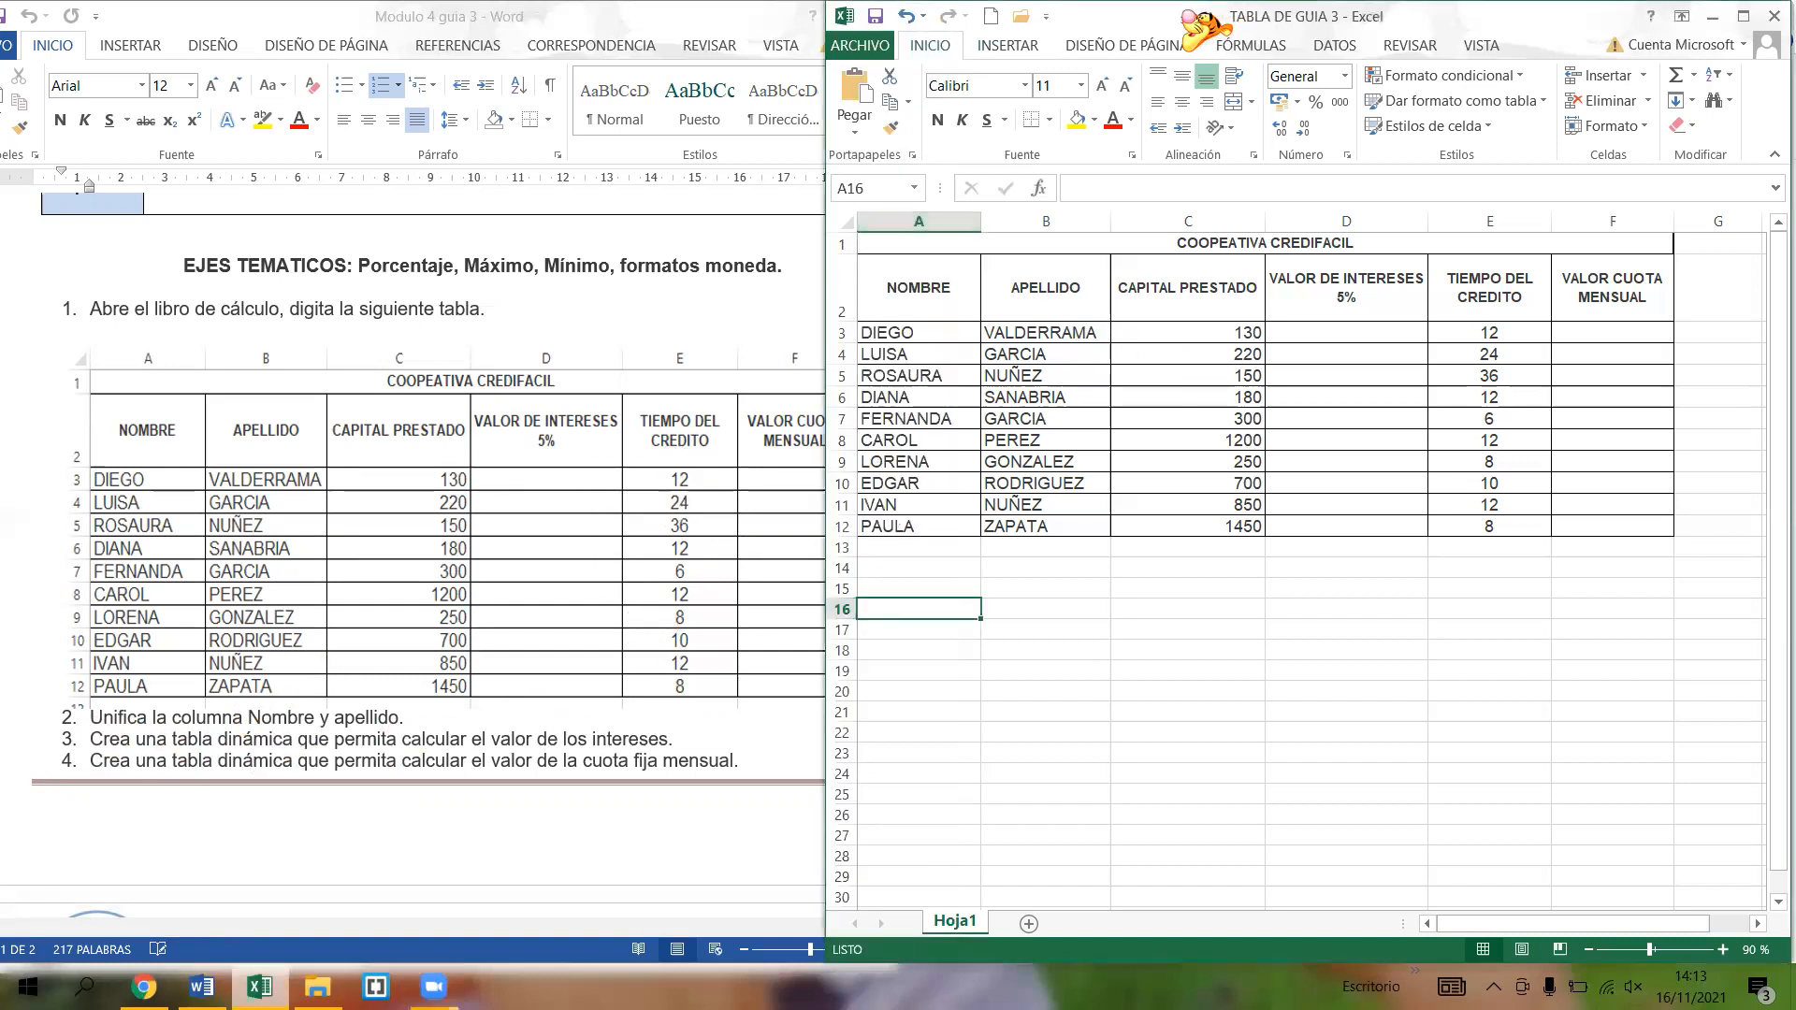
left_click_drag(1187, 17, 1028, 17)
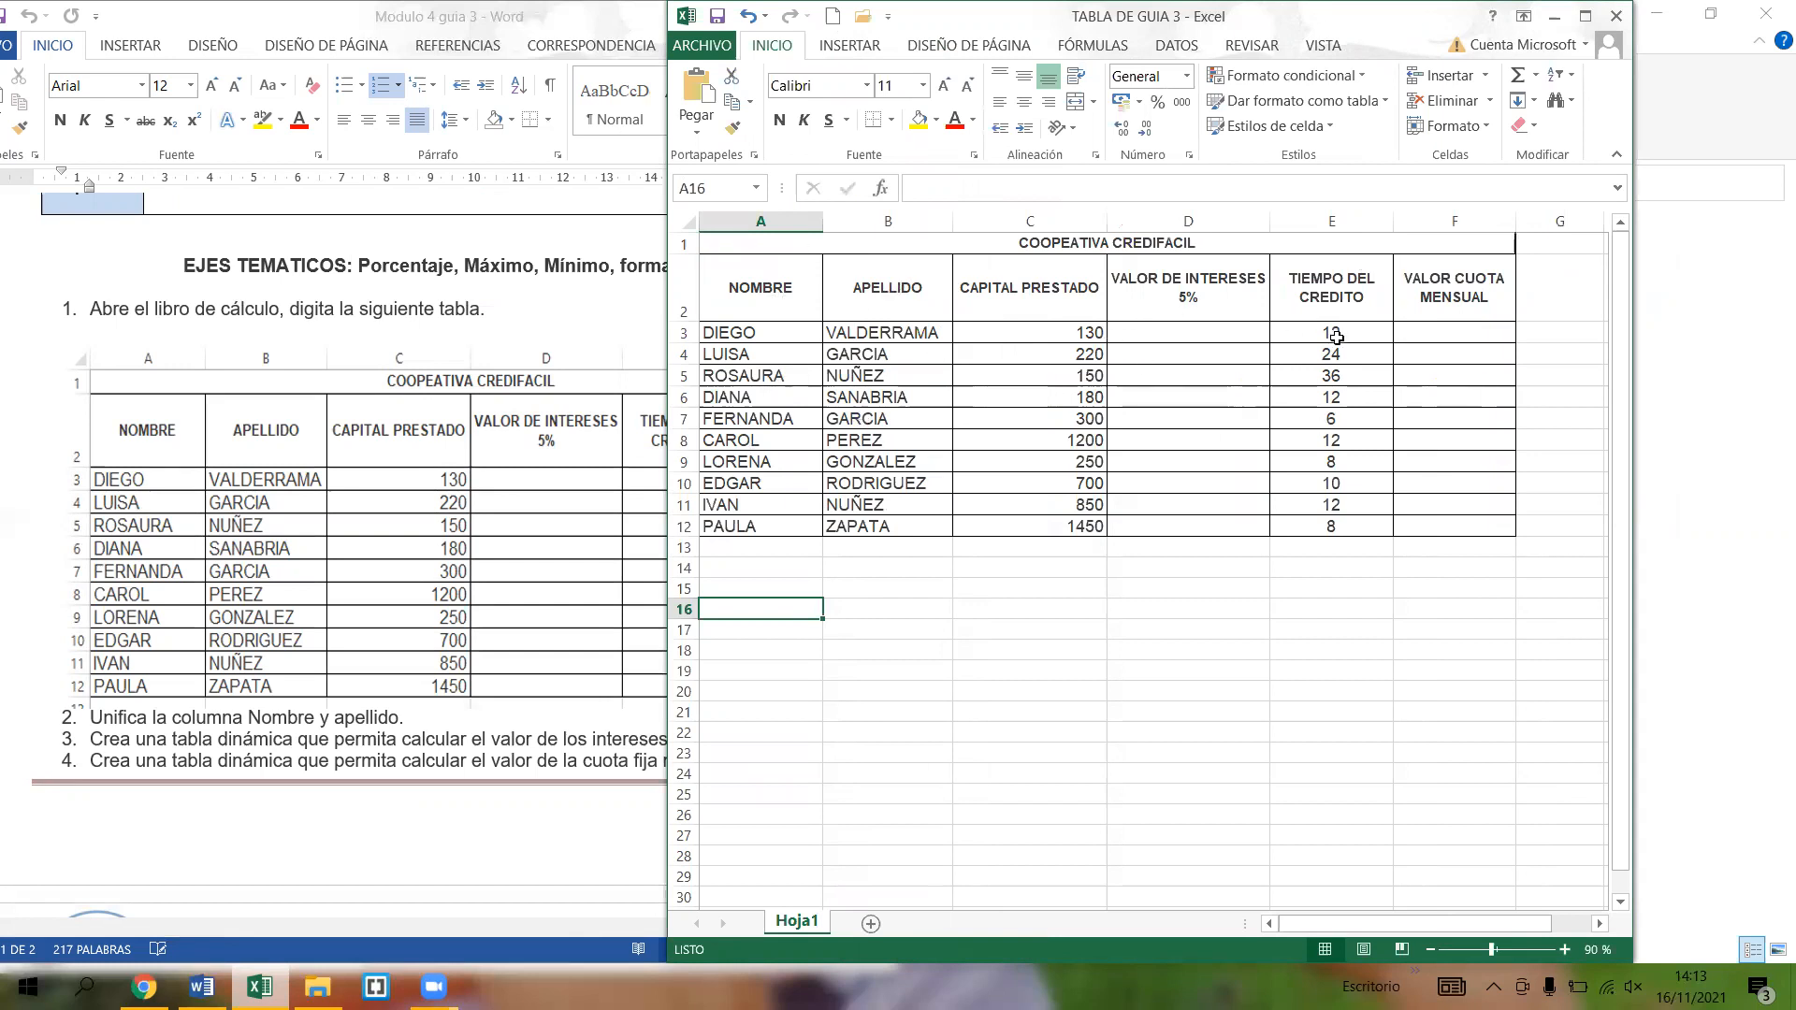
left_click(1655, 124)
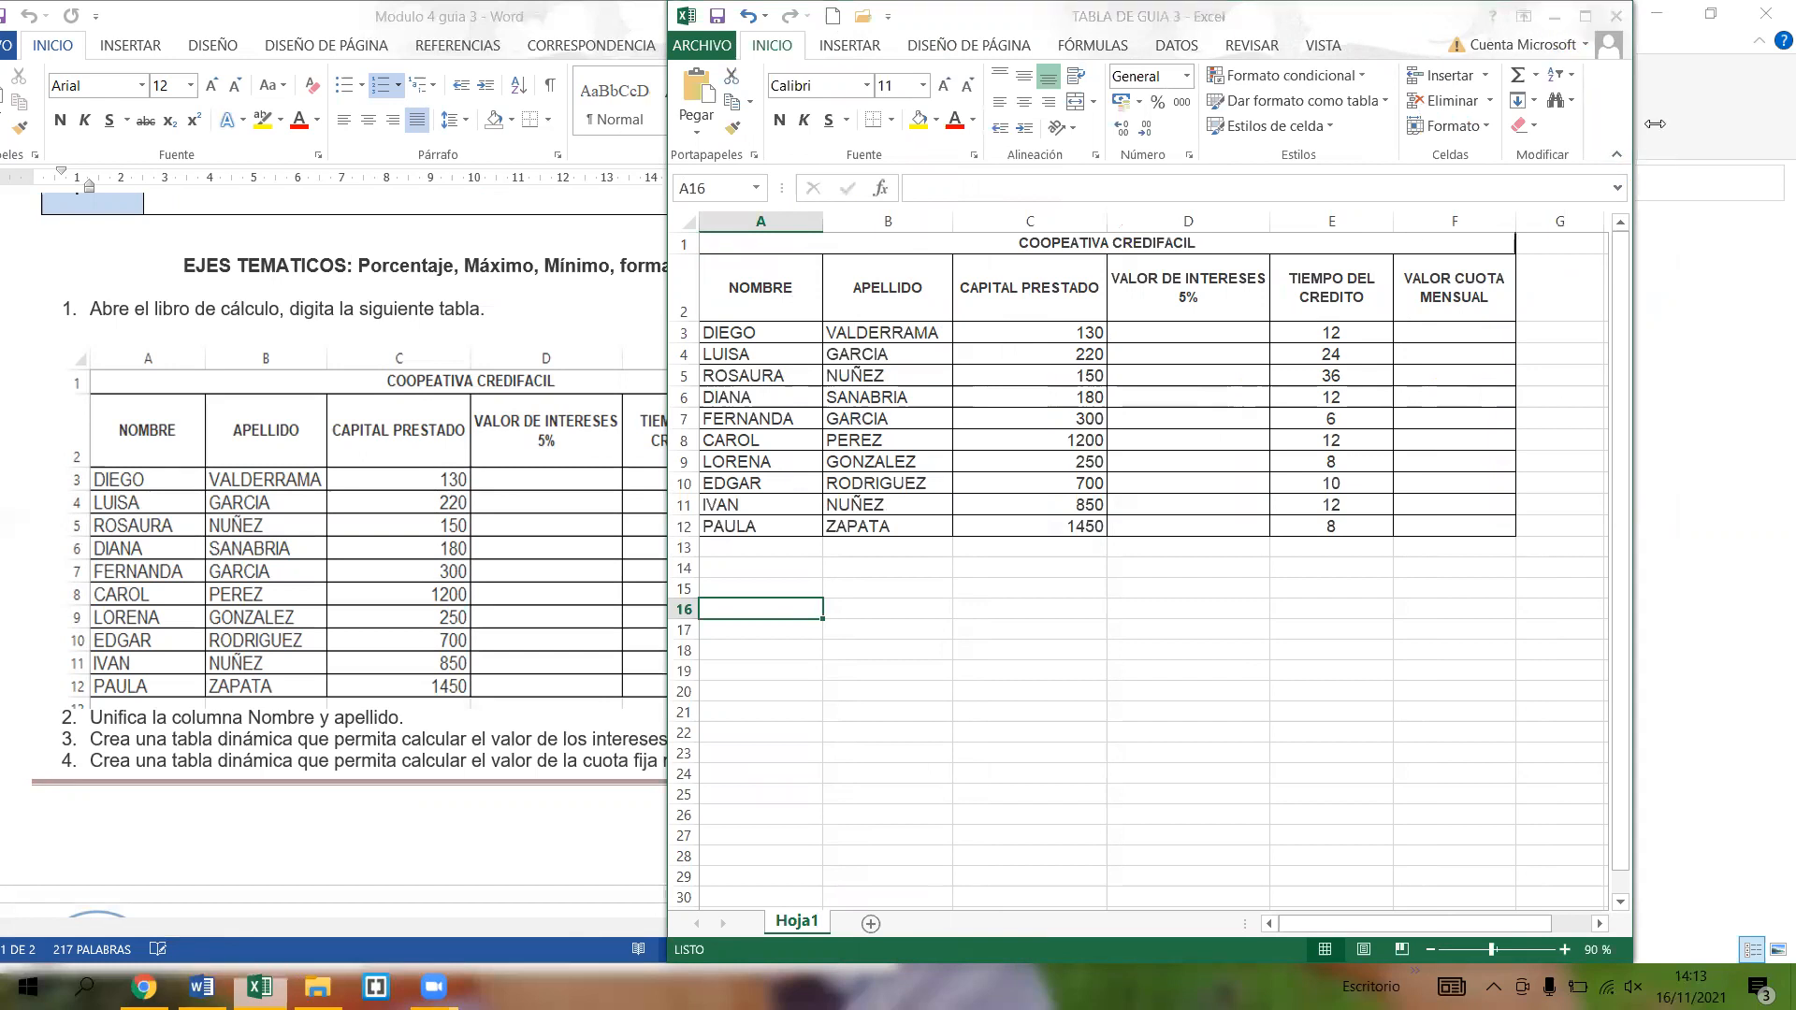
left_click_drag(1655, 123, 1783, 123)
left_click_drag(1295, 16, 1196, 15)
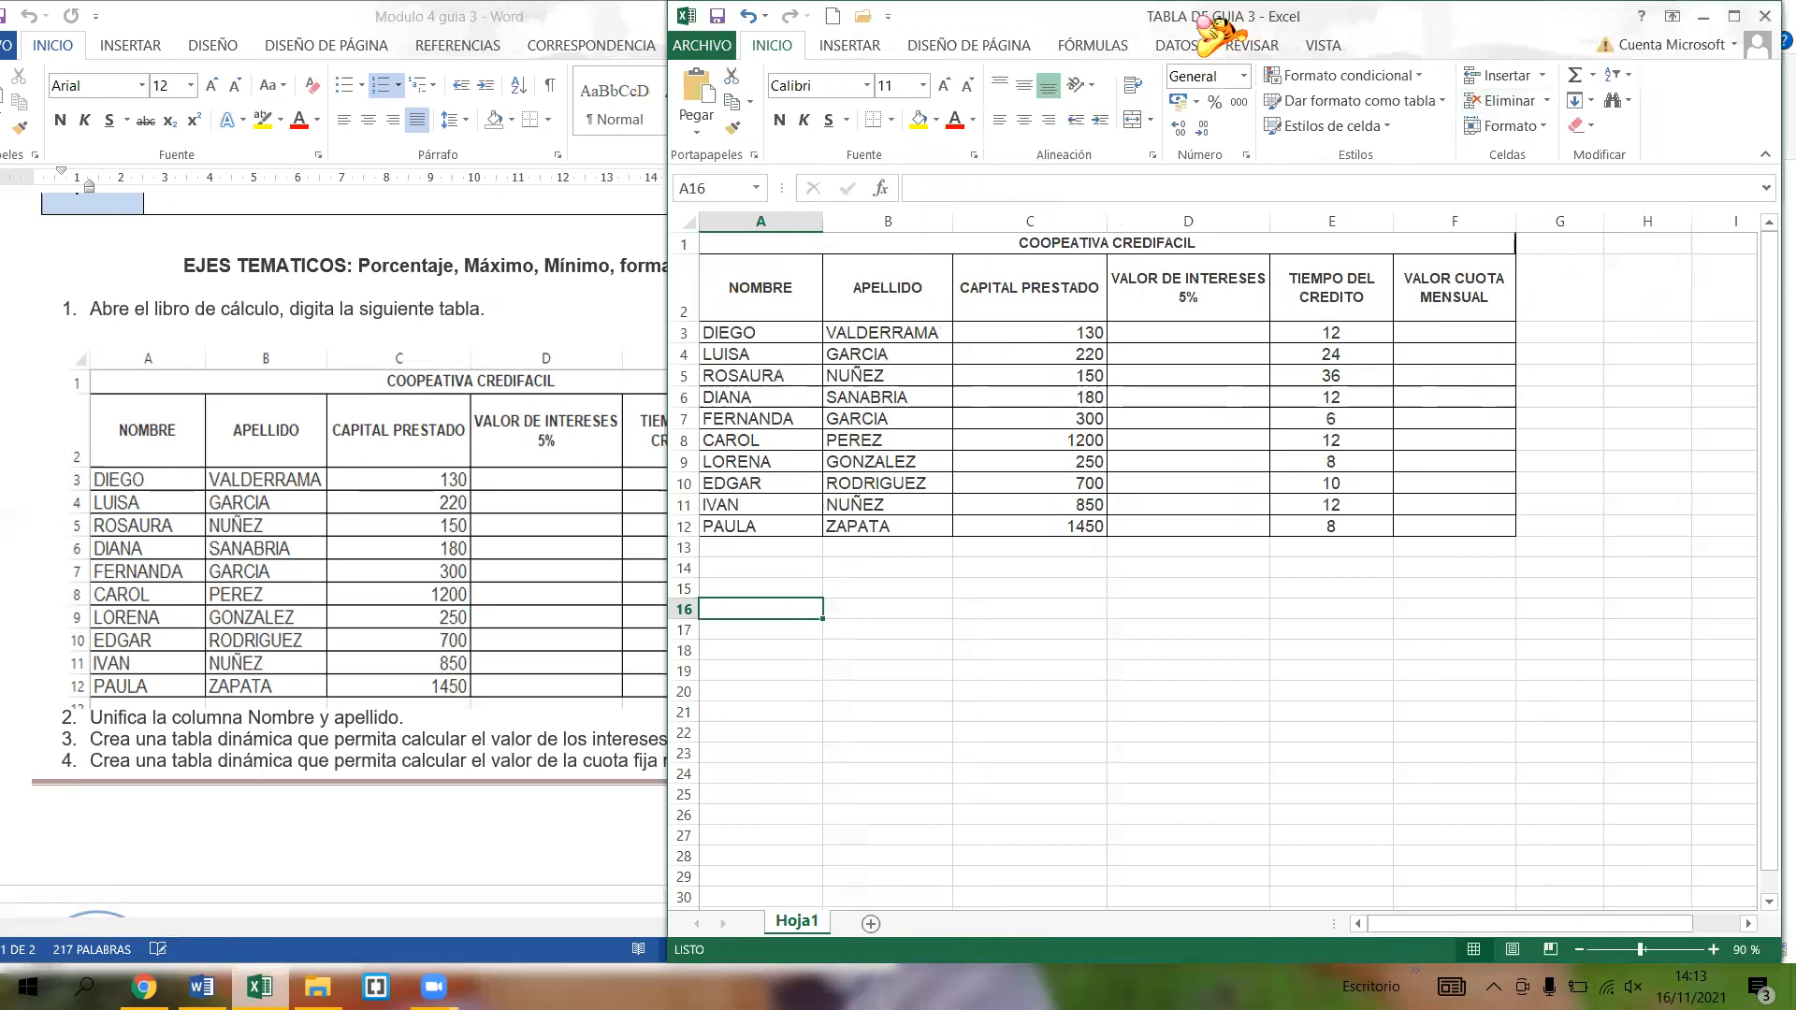
left_click(1707, 482)
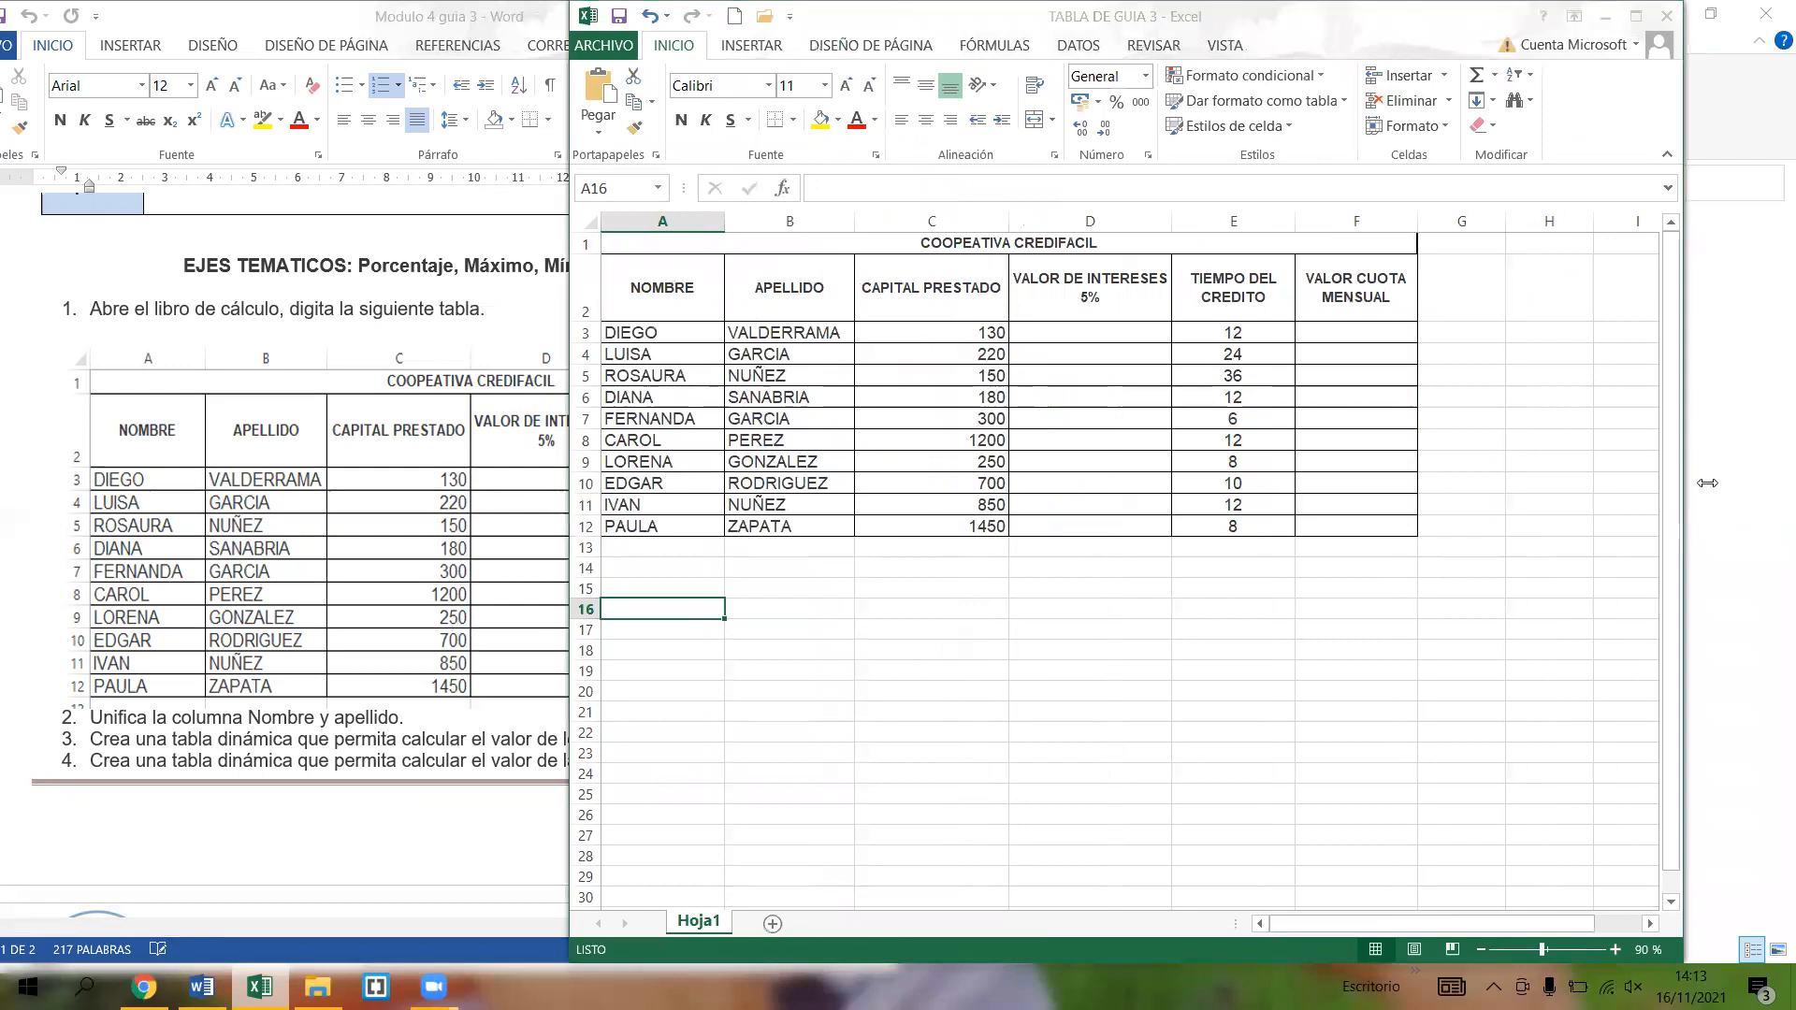
left_click_drag(1707, 483, 1795, 482)
- Review the table's column headings in row 2 and the loan amounts under CAPITAL PRESTADO
left_click(664, 288)
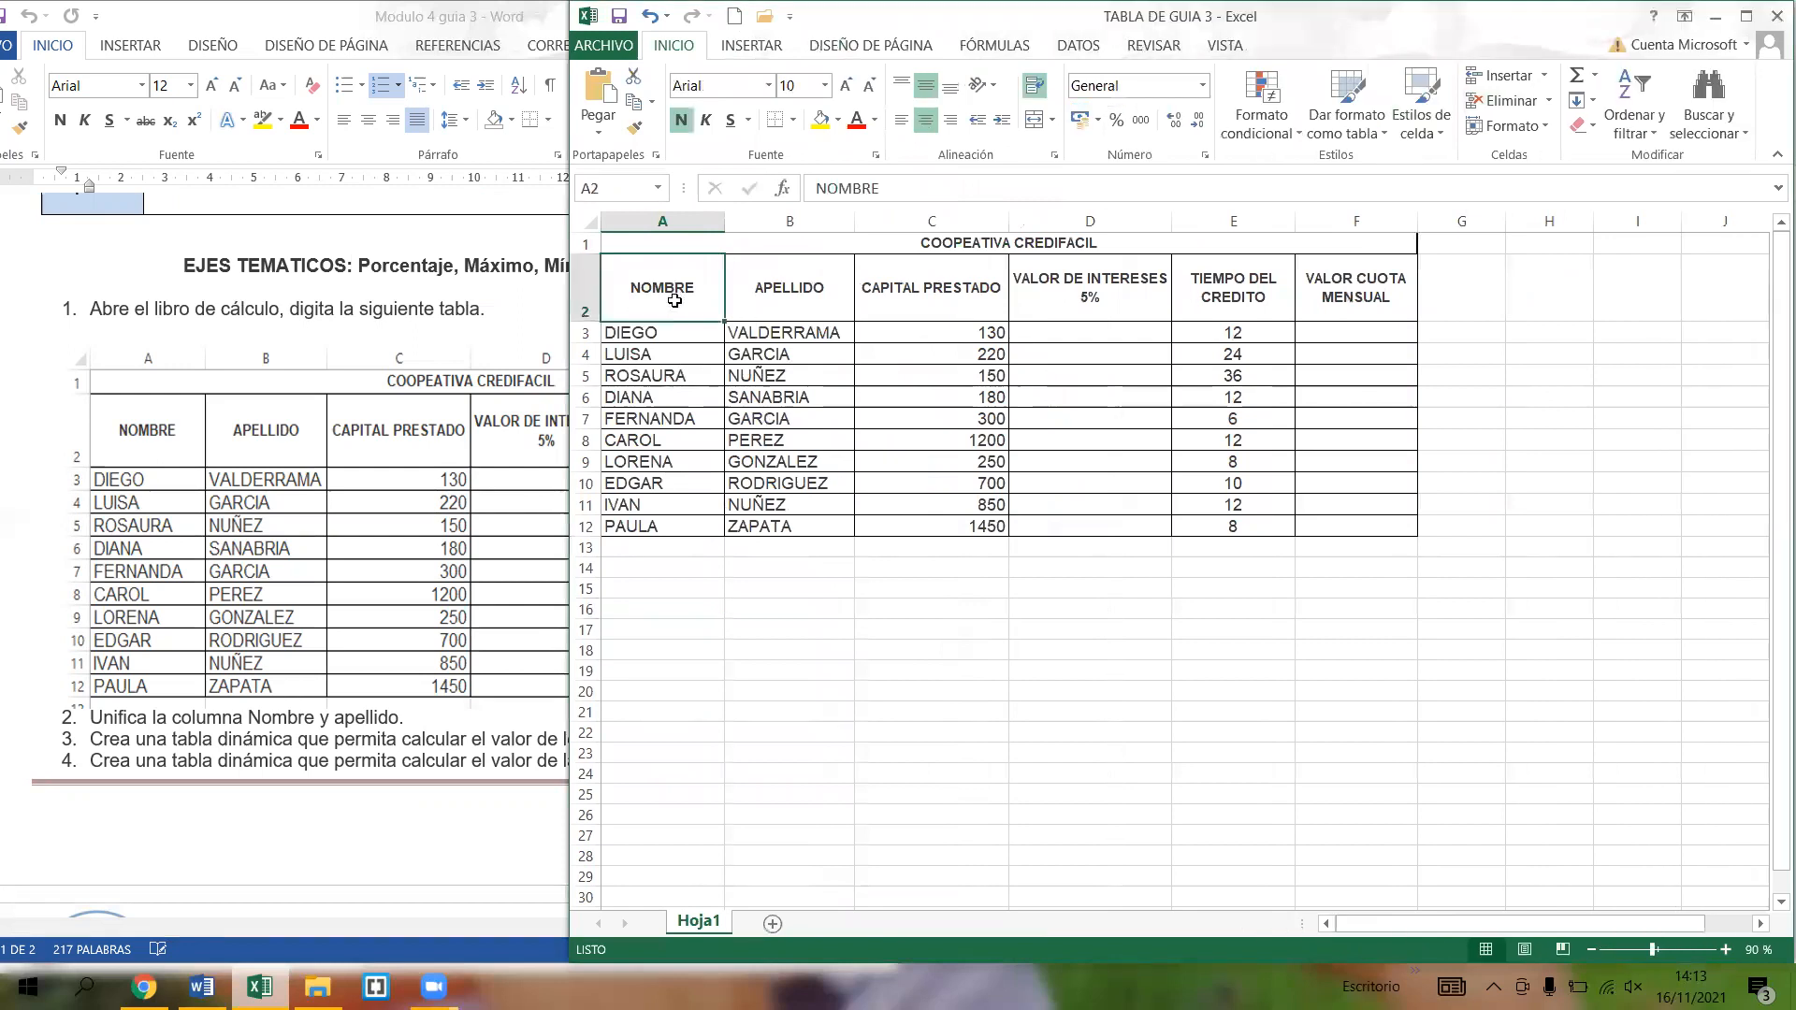
left_click(806, 300)
left_click(929, 297)
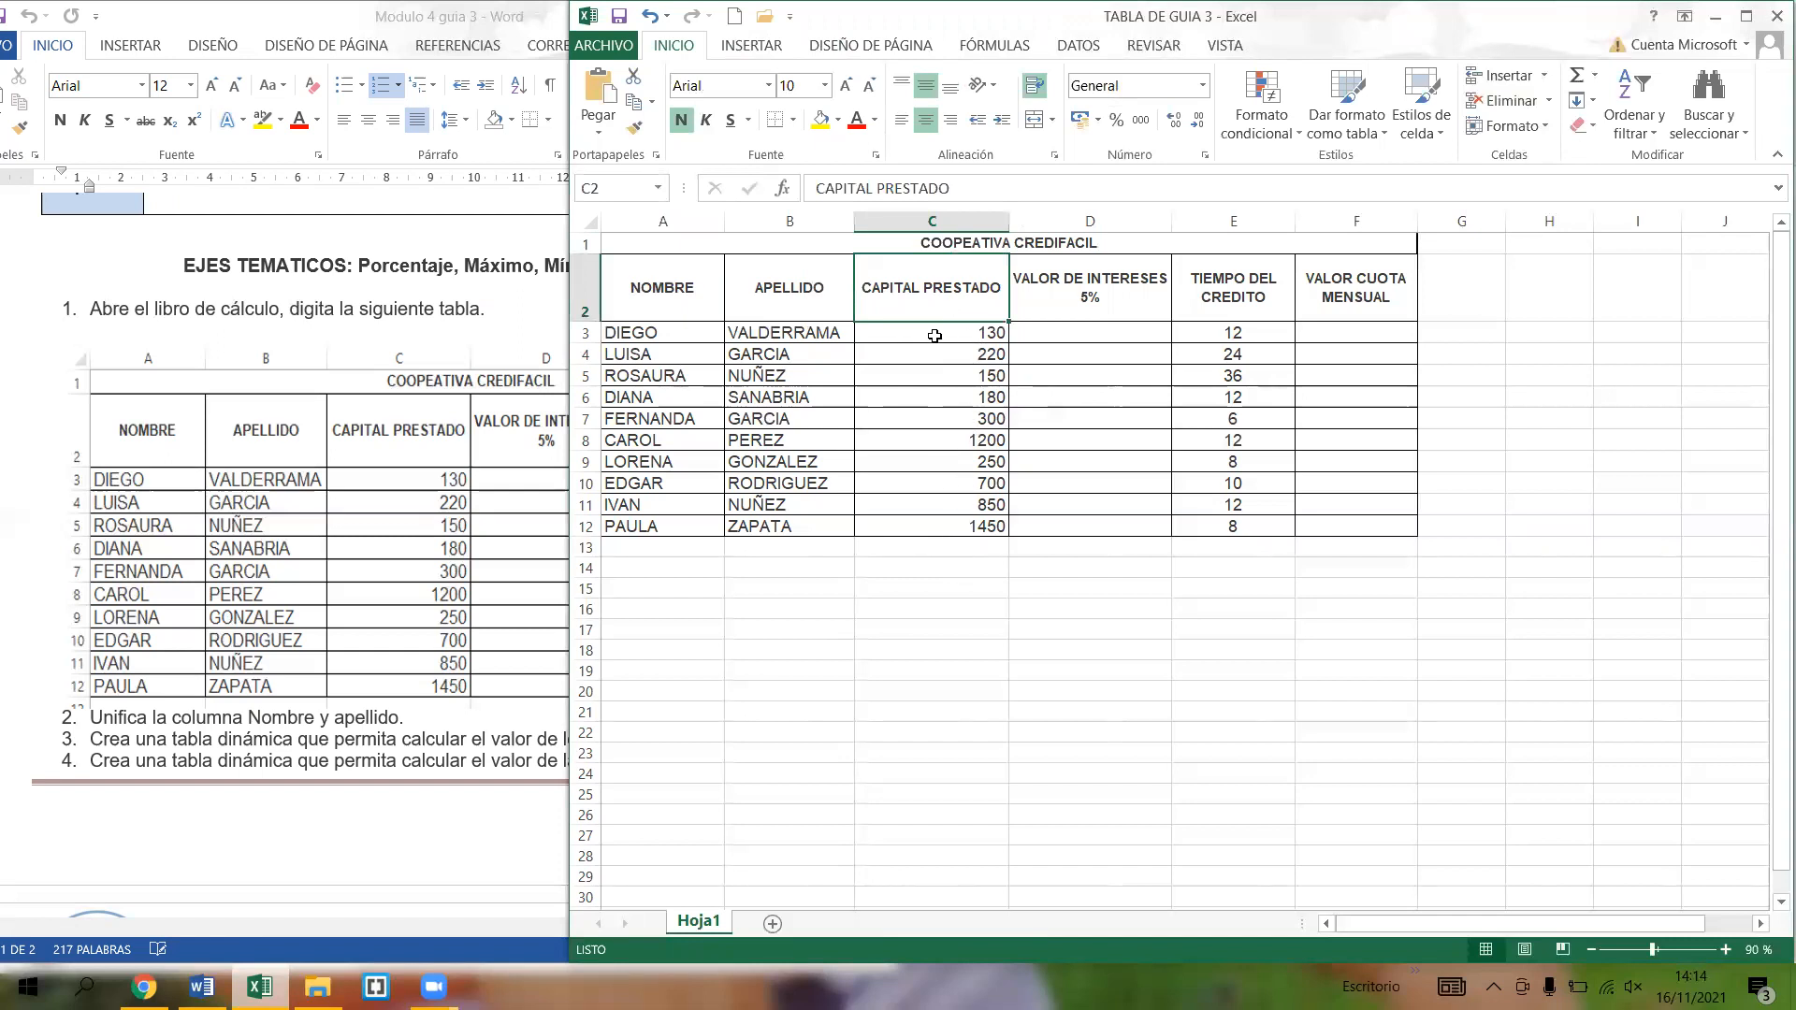
left_click(934, 334)
key("Down")
key("Down")
key("Down")
key("Down")
key("Down")
key("Down")
key("Down")
key("Down")
key("Down")
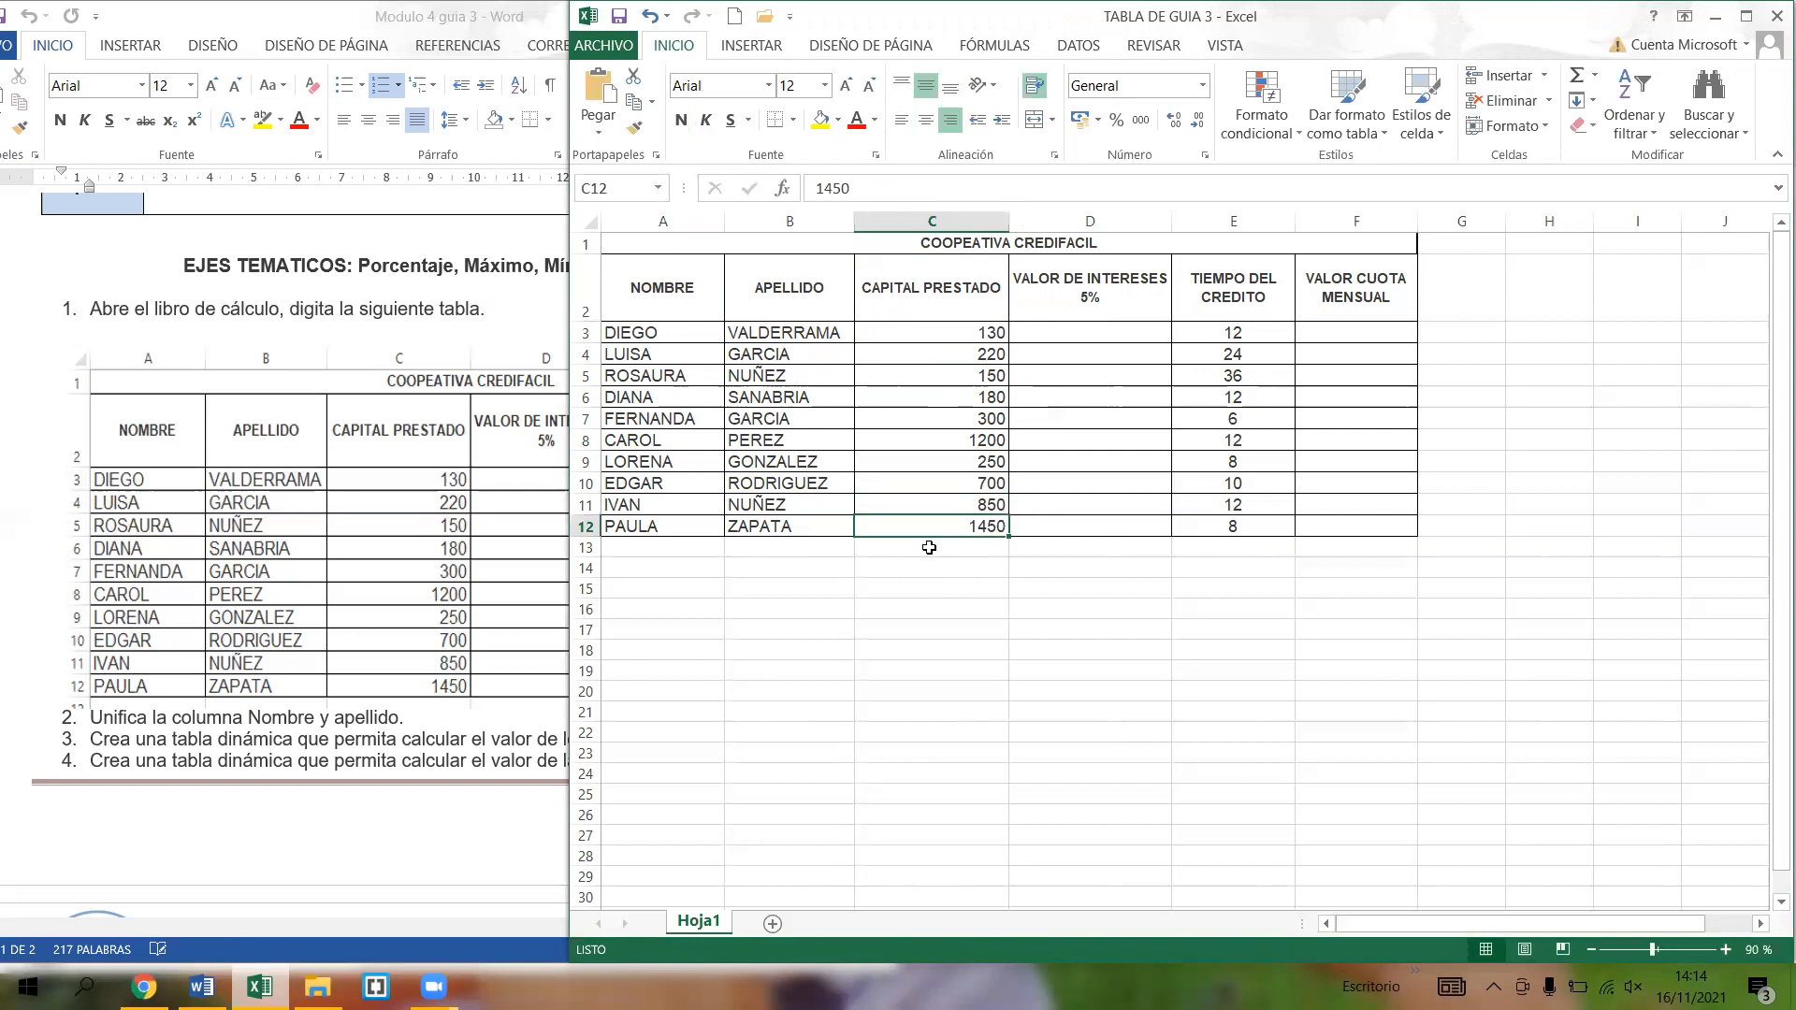
left_click(1146, 298)
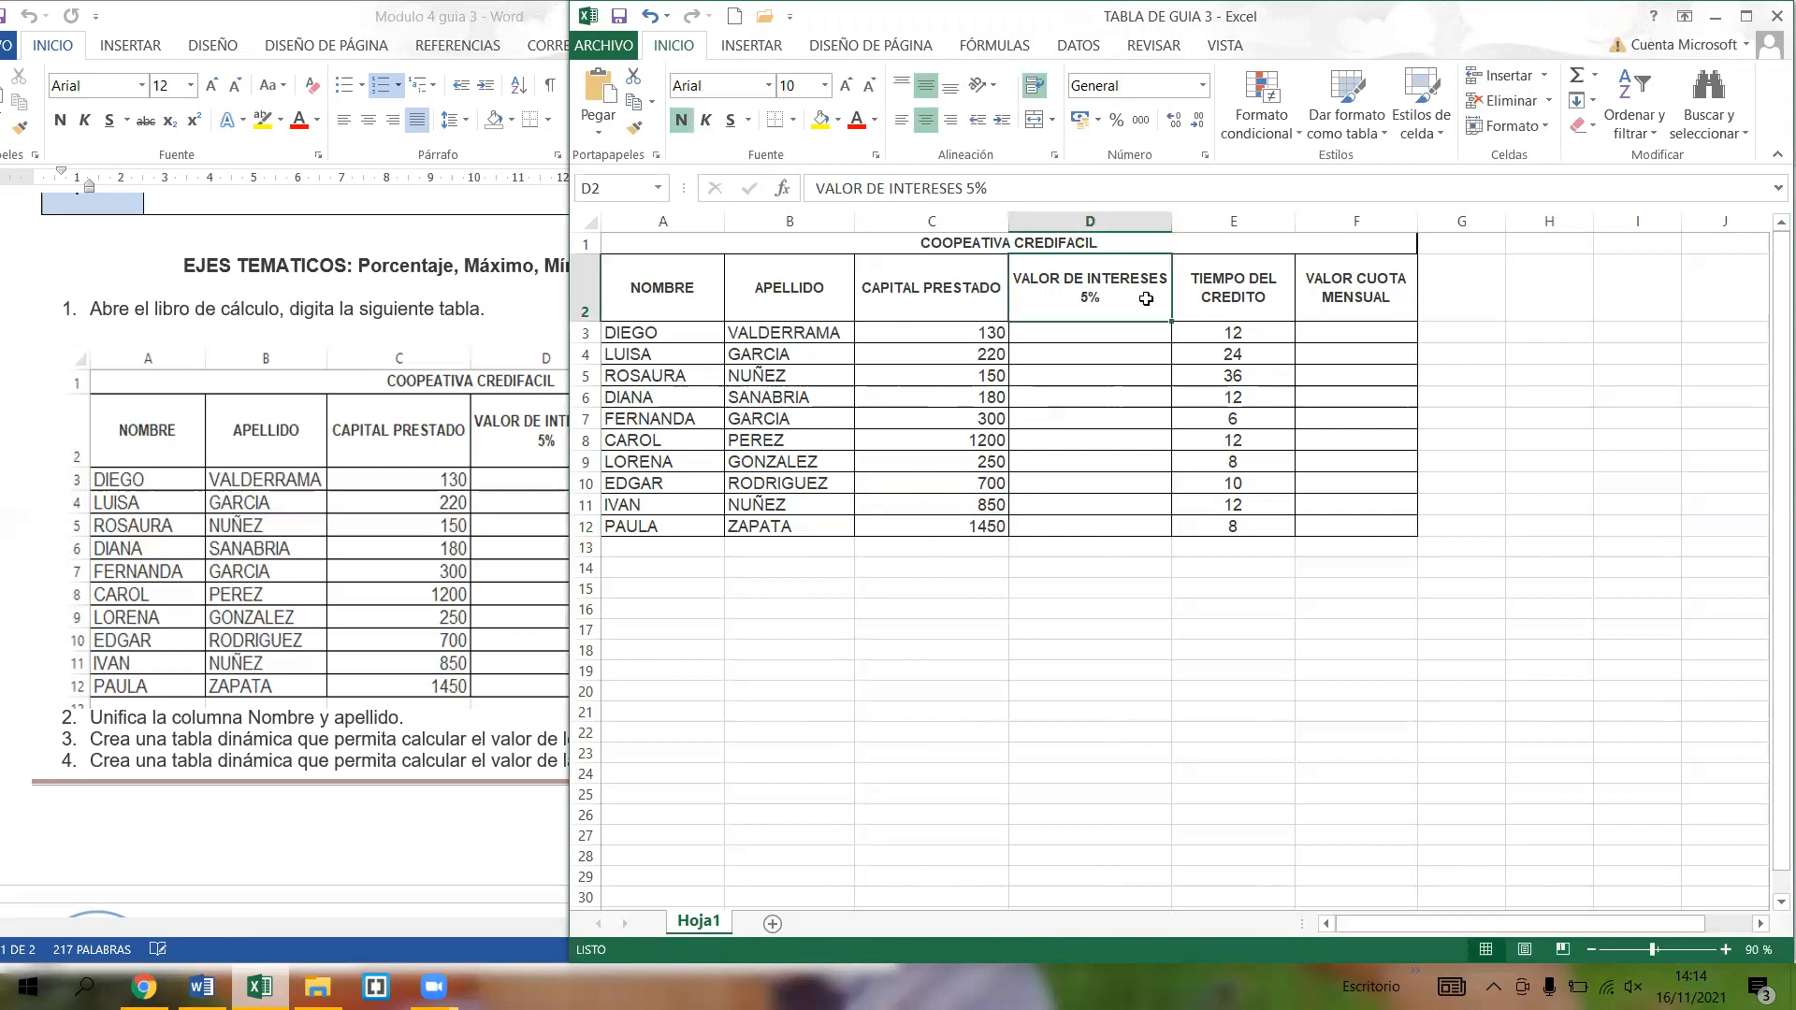
left_click(1269, 303)
left_click(1362, 300)
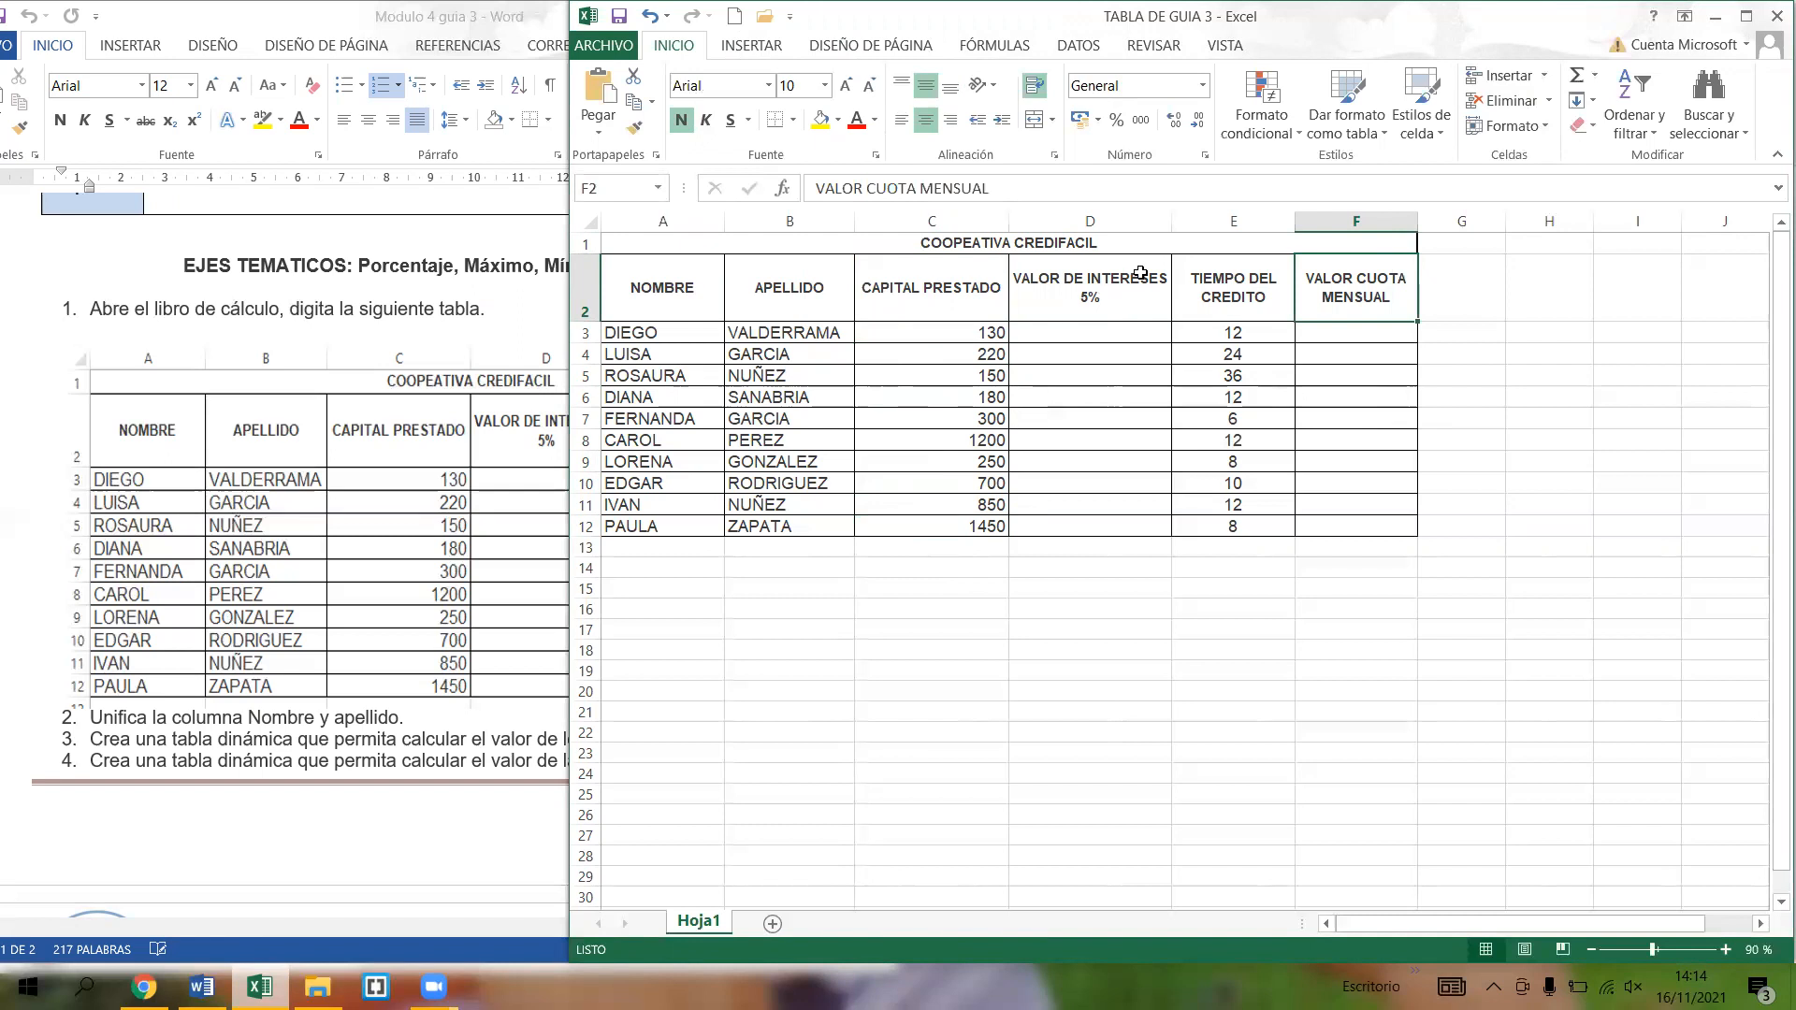
left_click(1135, 304)
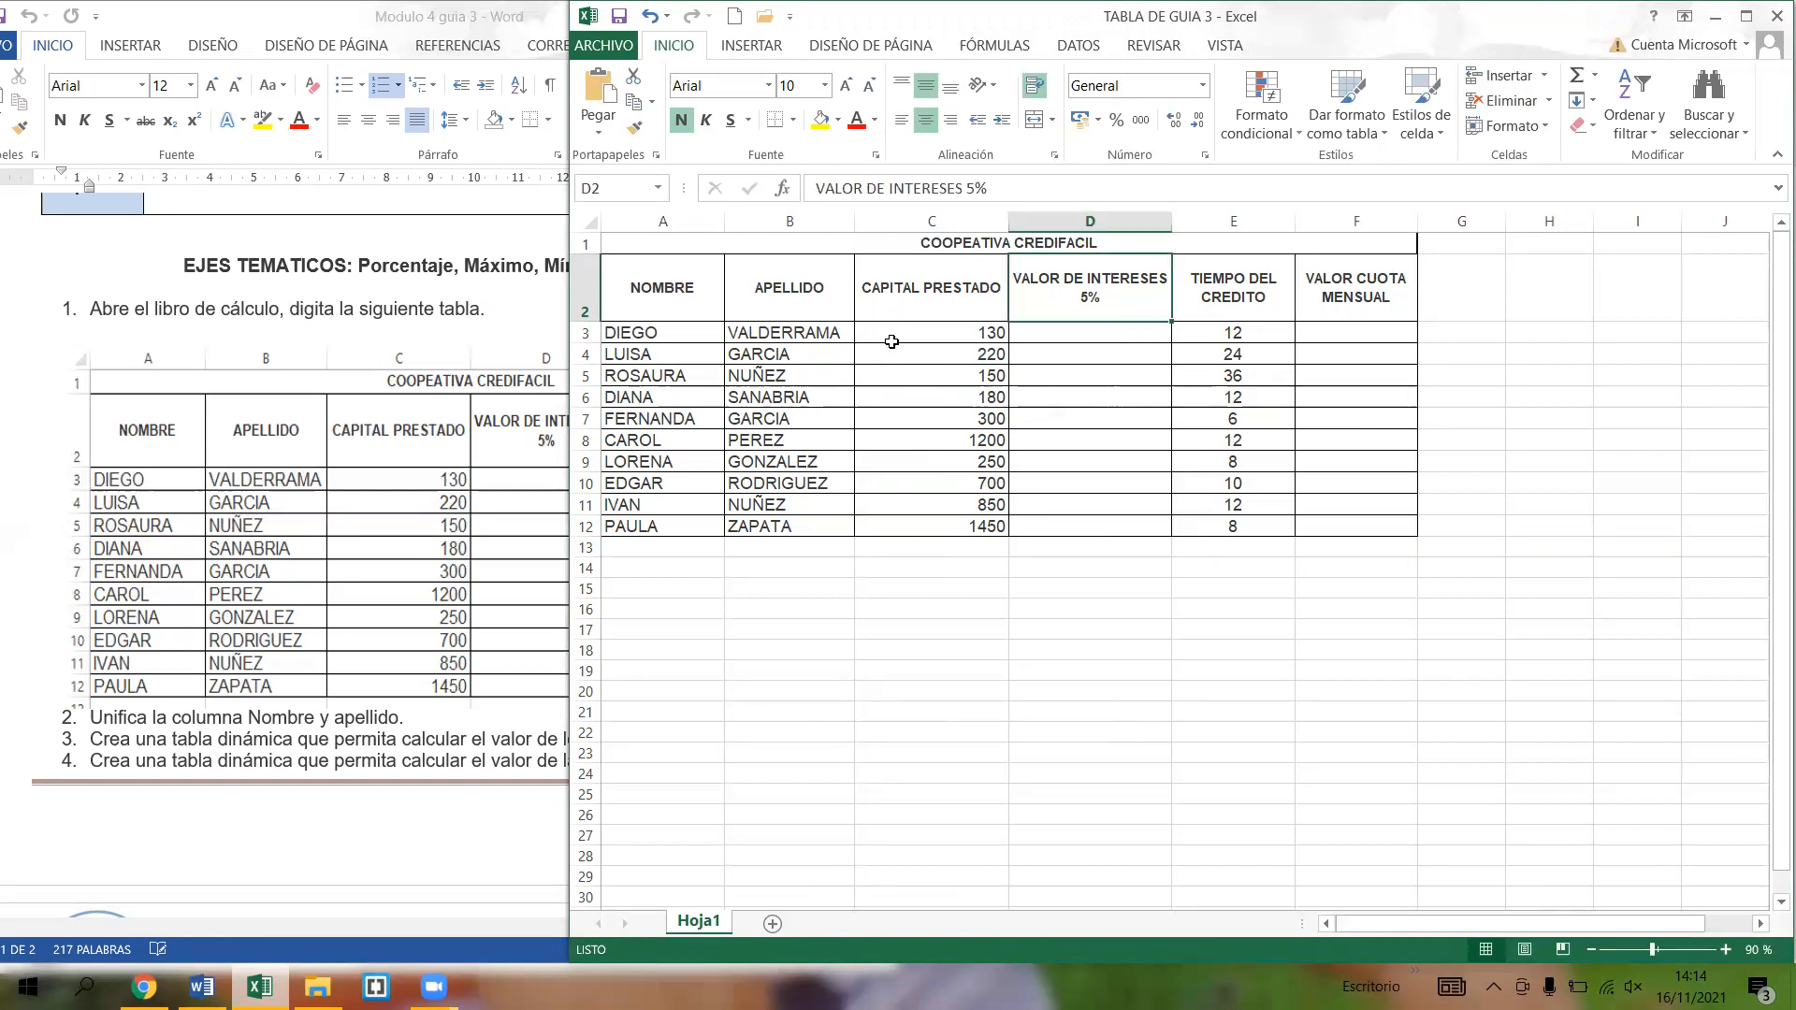
- Examine the first-name and surname entries, the credit terms and the empty monthly instalment column of the table
left_click(671, 338)
left_click(777, 337)
left_click(767, 379)
left_click(763, 417)
left_click(757, 463)
left_click(750, 506)
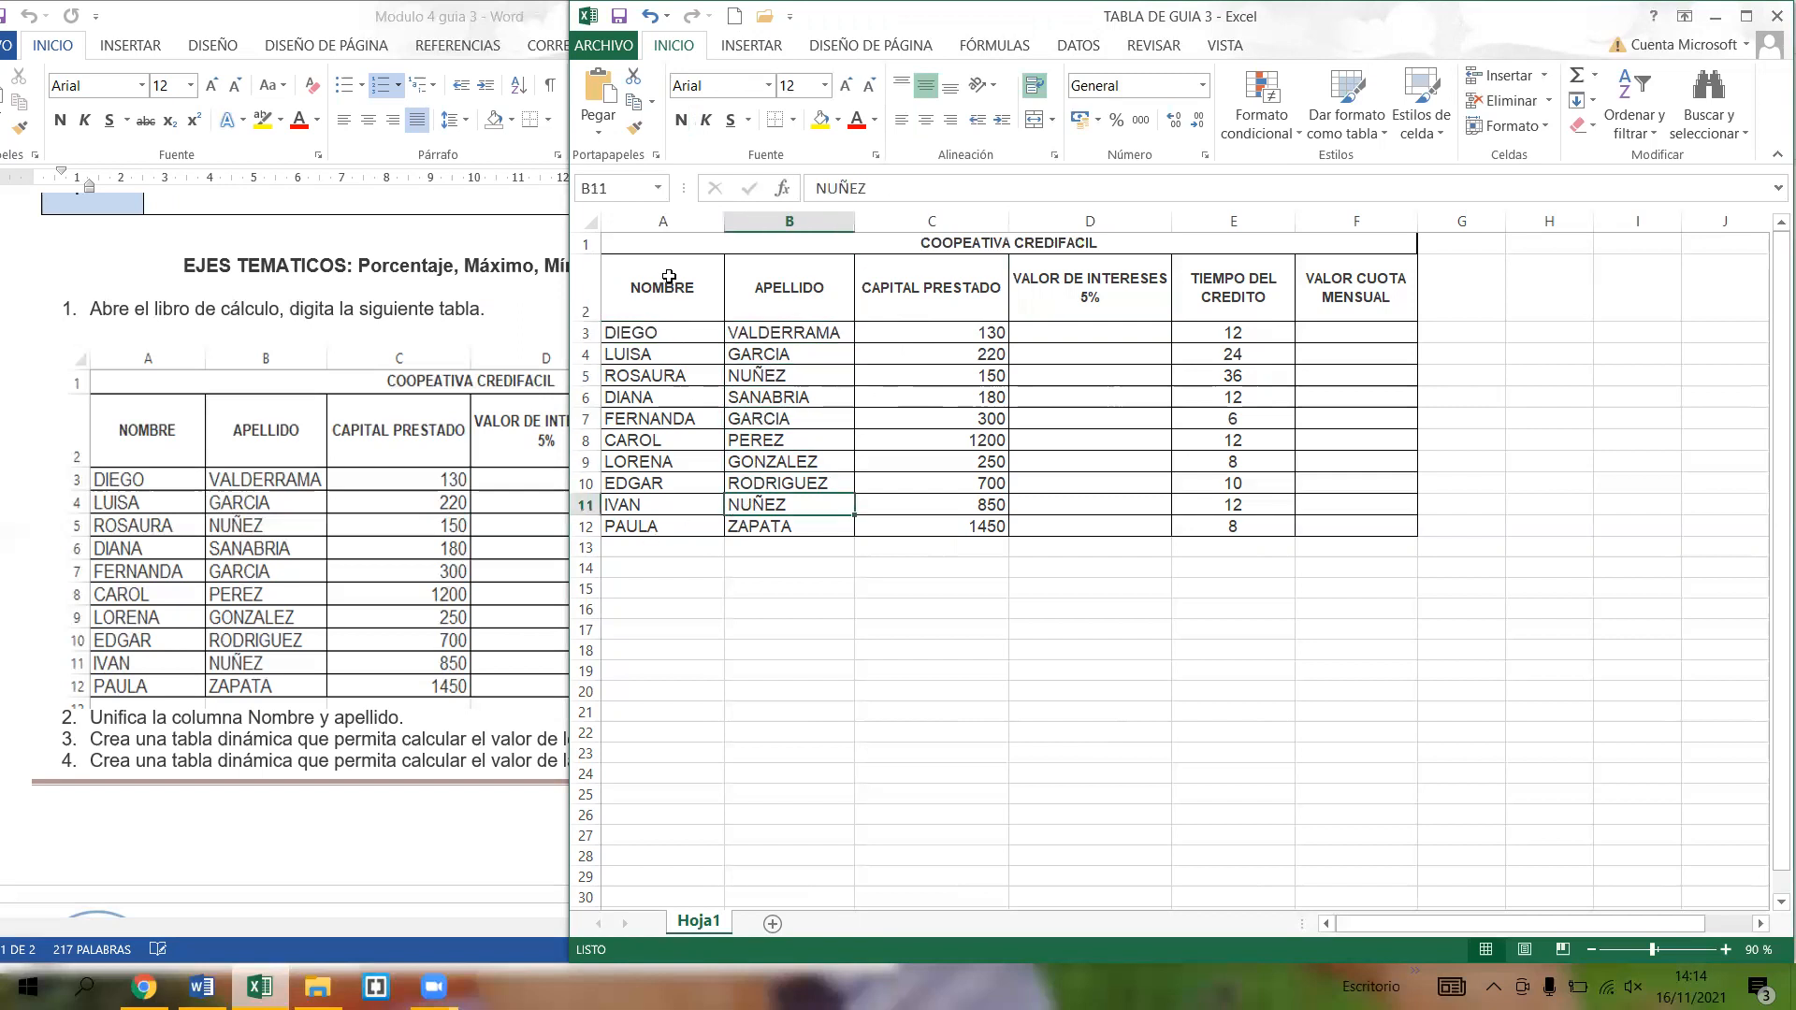
left_click(781, 300)
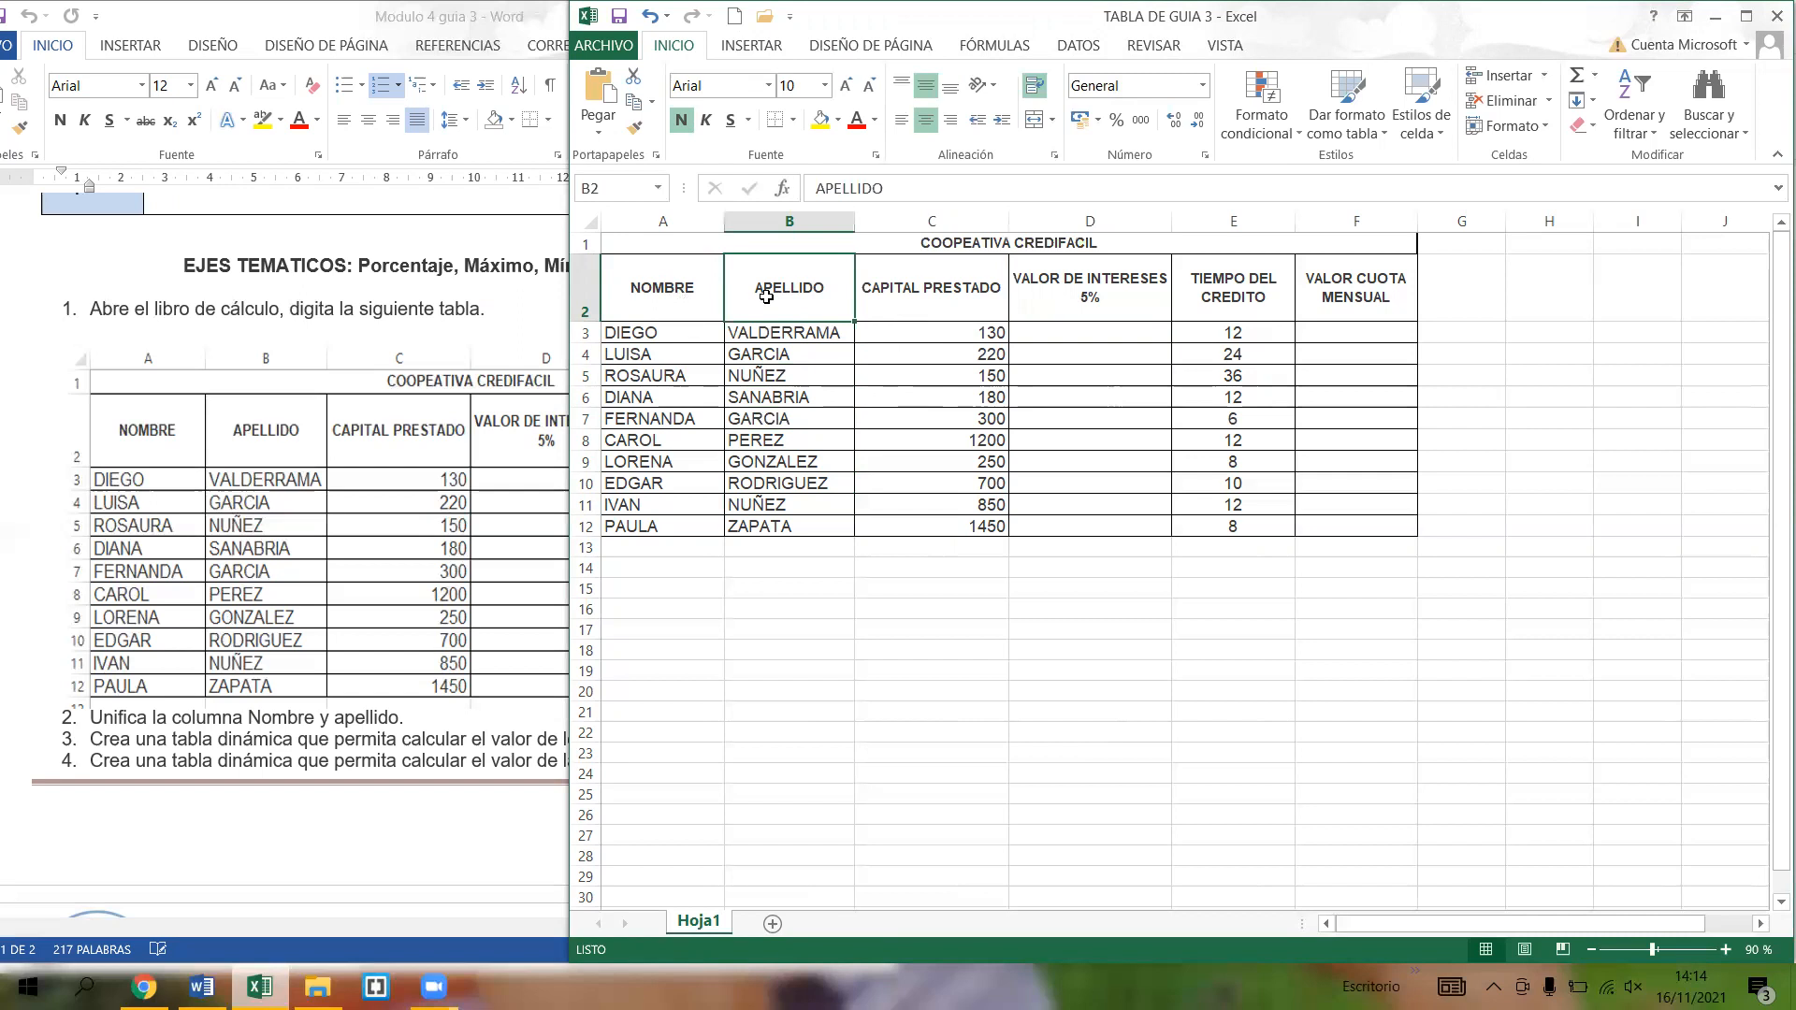
left_click(1254, 335)
left_click(1263, 360)
left_click(1260, 377)
left_click(1258, 399)
left_click(1263, 463)
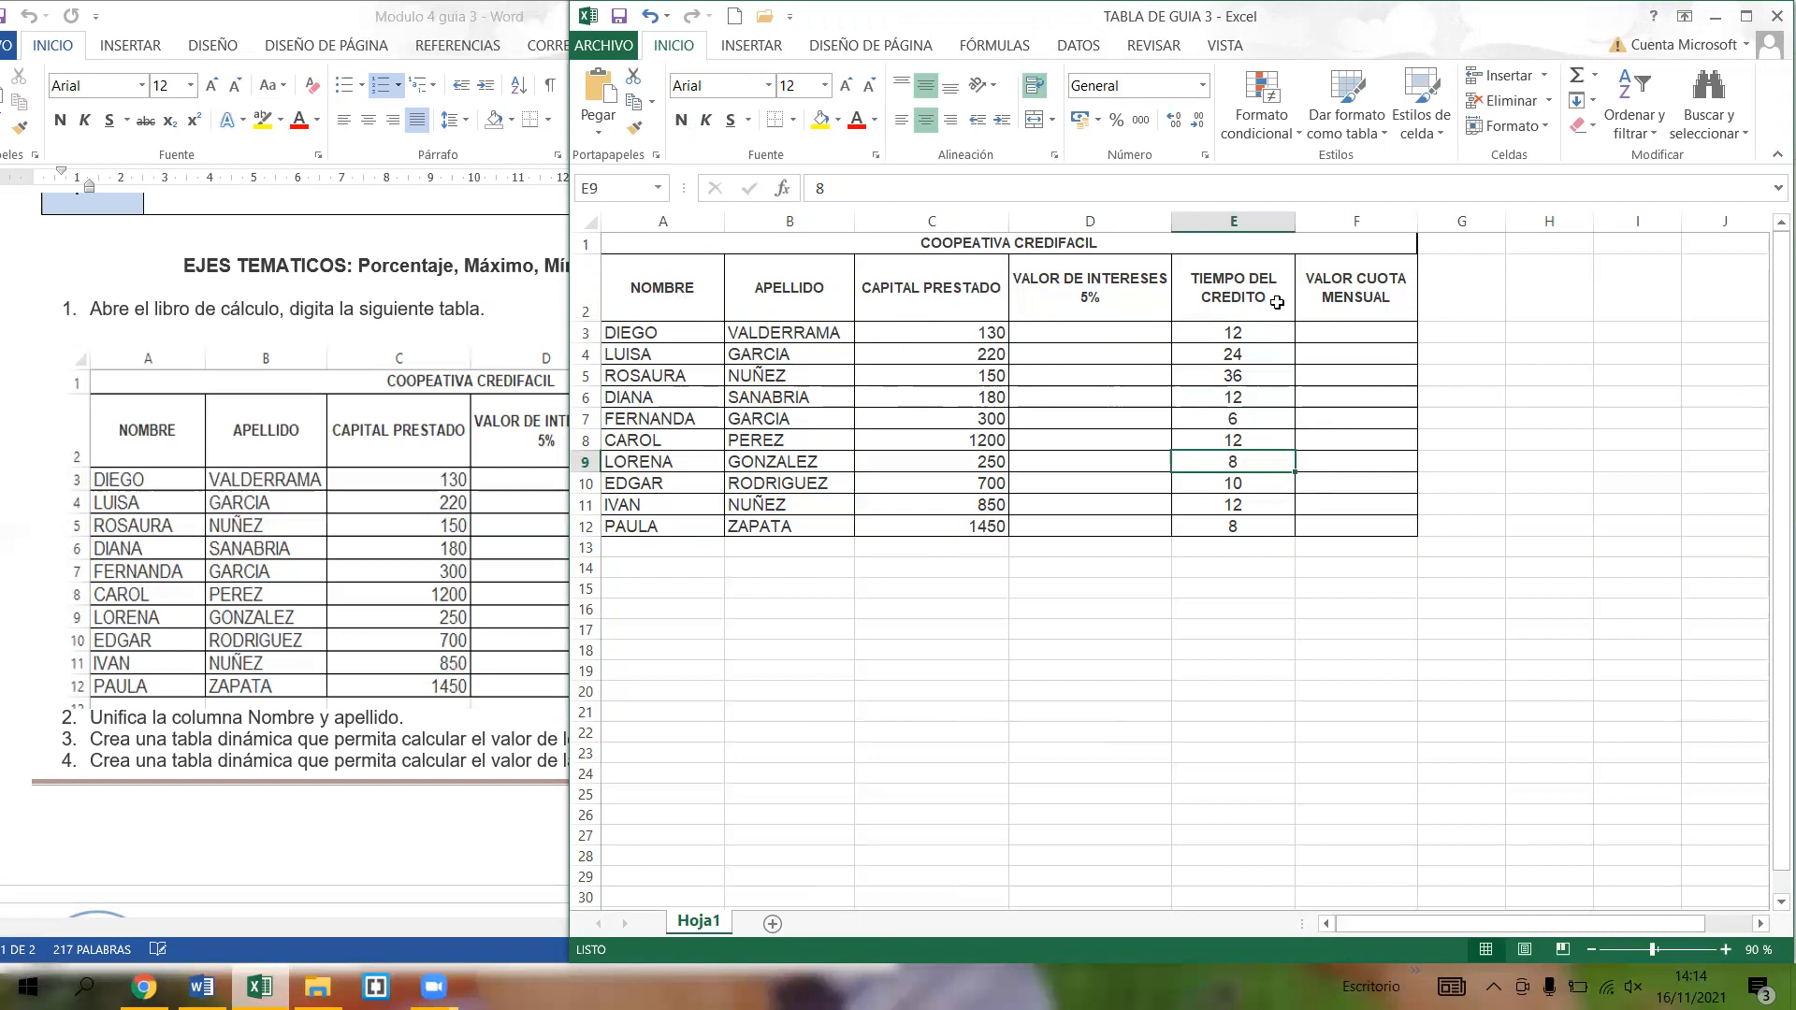
left_click(1370, 330)
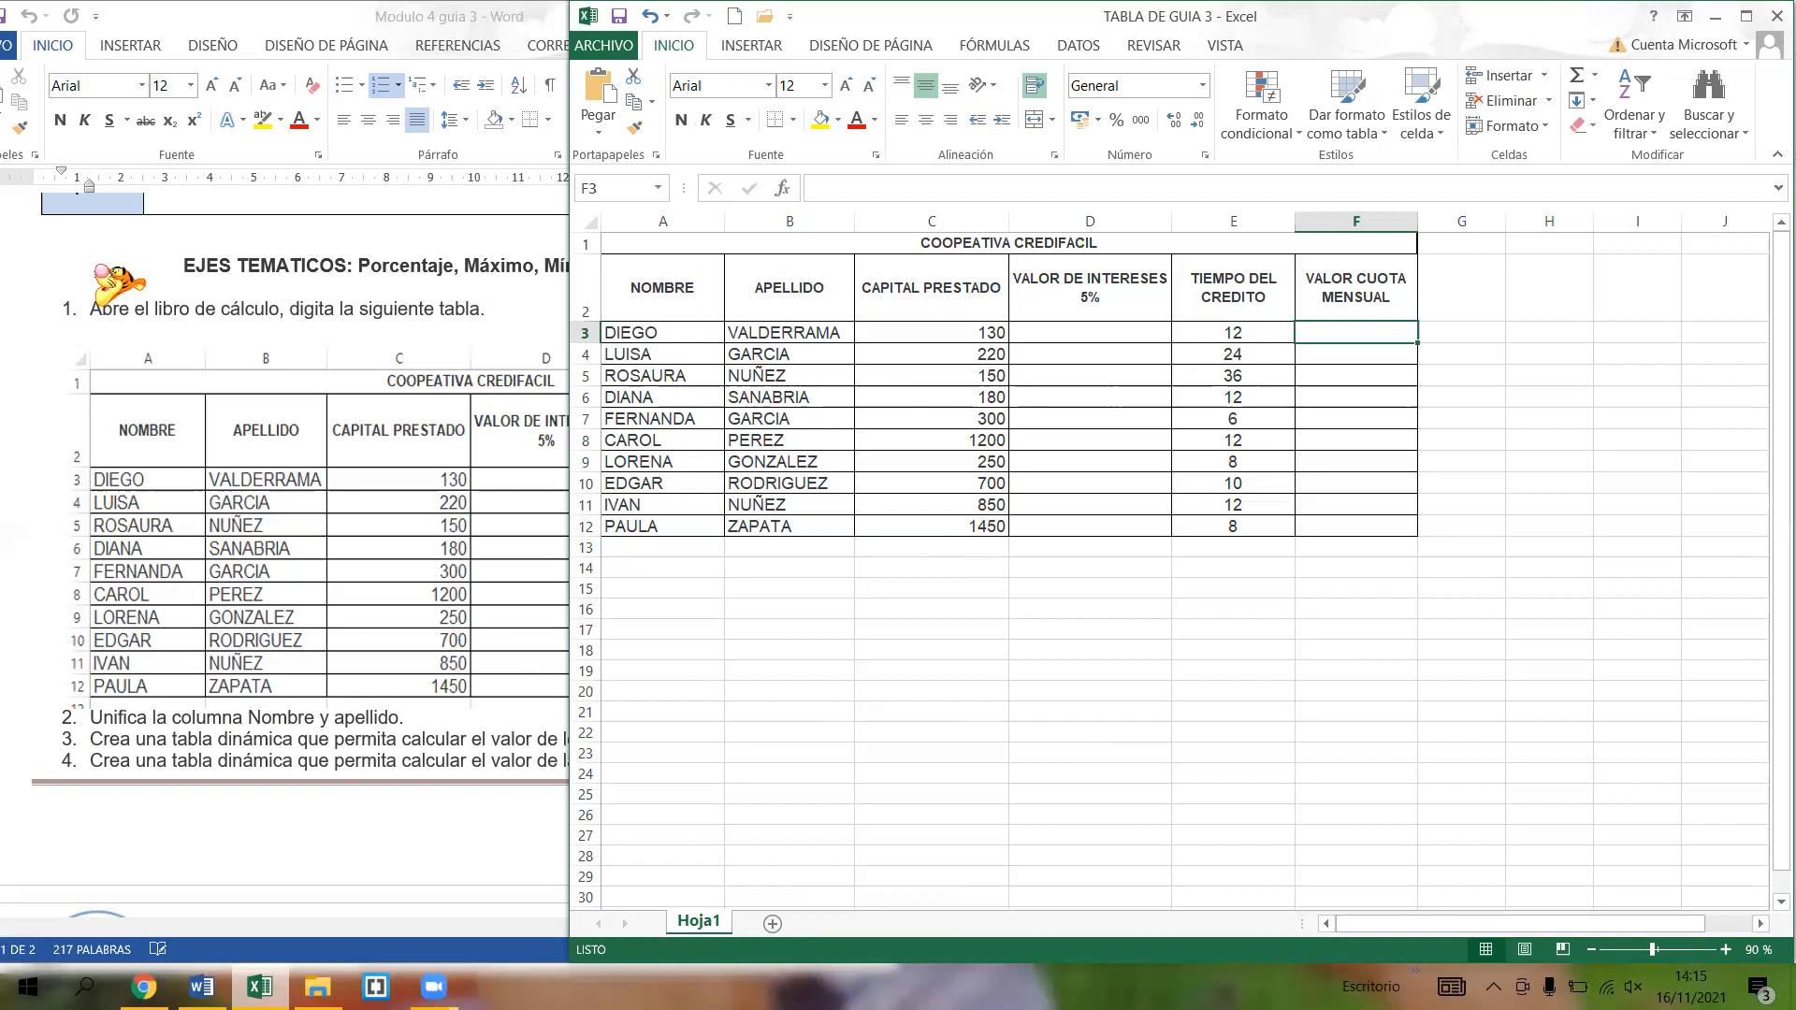
- Switch to the Word guide and highlight instructions 1 and 2 in yellow
left_click(420, 305)
left_click_drag(496, 308, 82, 316)
left_click(263, 119)
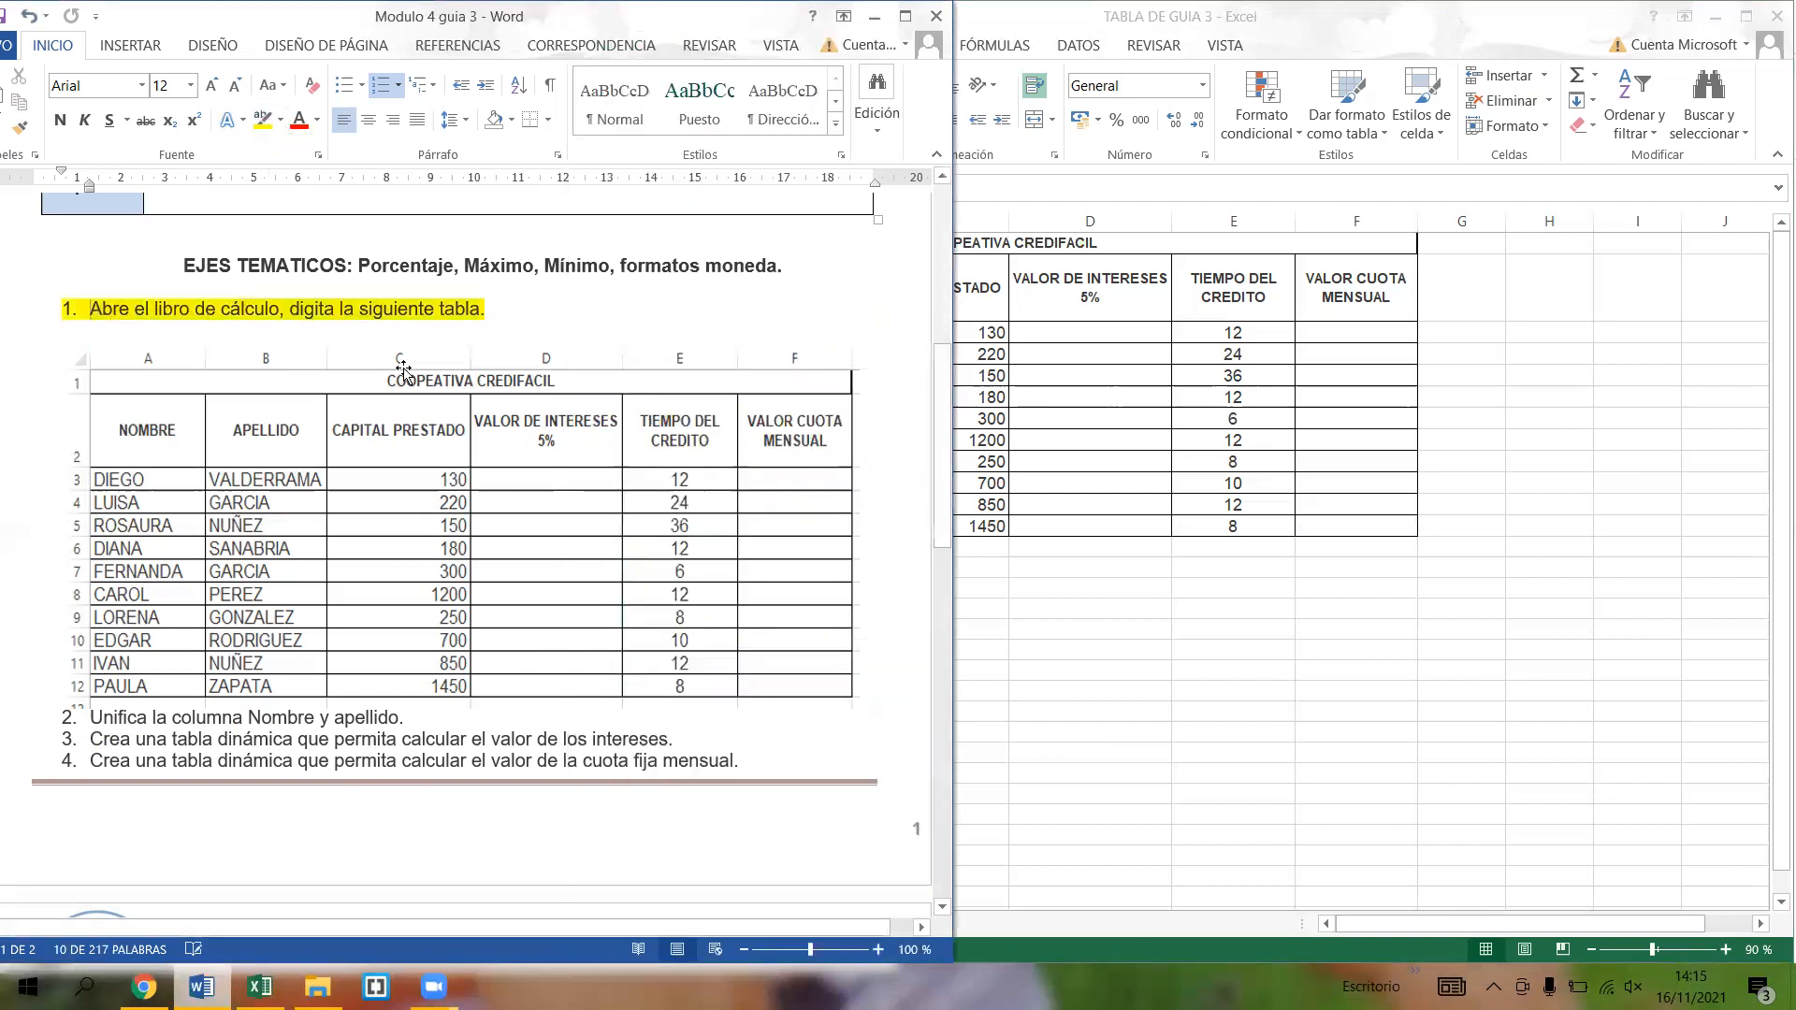
left_click_drag(91, 716, 411, 718)
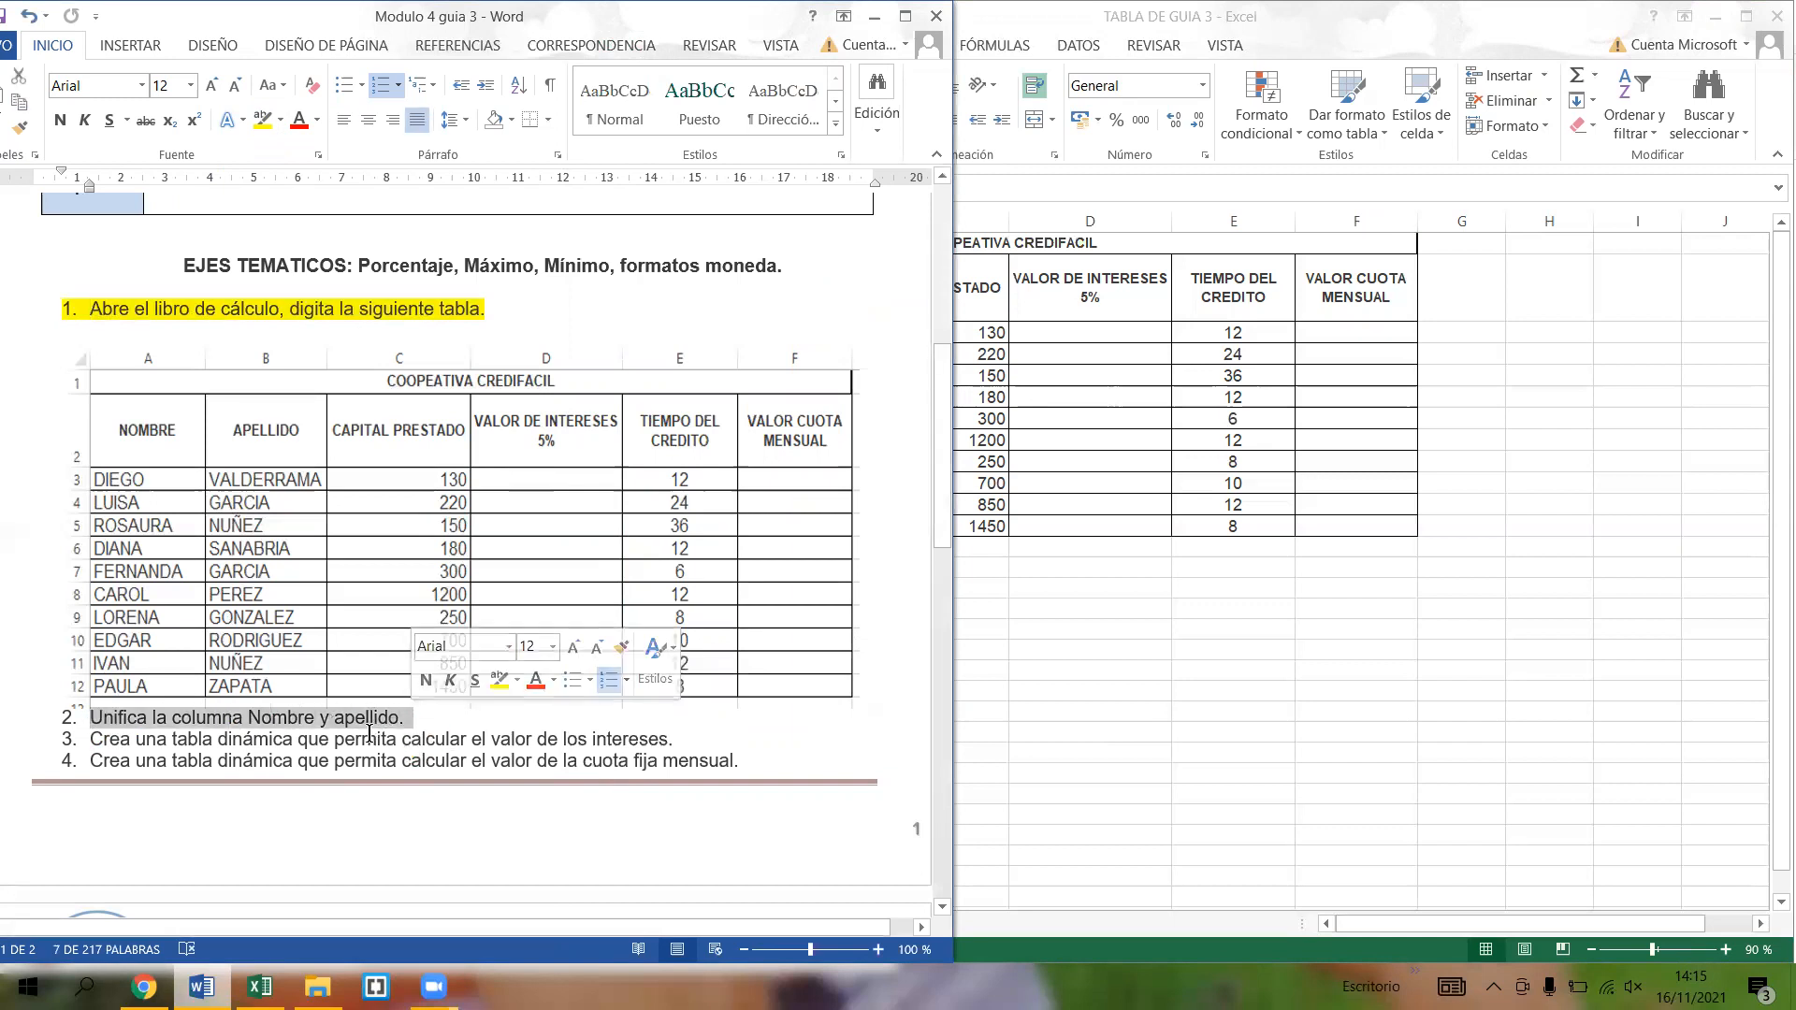
left_click(265, 120)
- Return to the Excel workbook and insert an entire column between APELLIDO and CAPITAL PRESTADO
left_click(1127, 486)
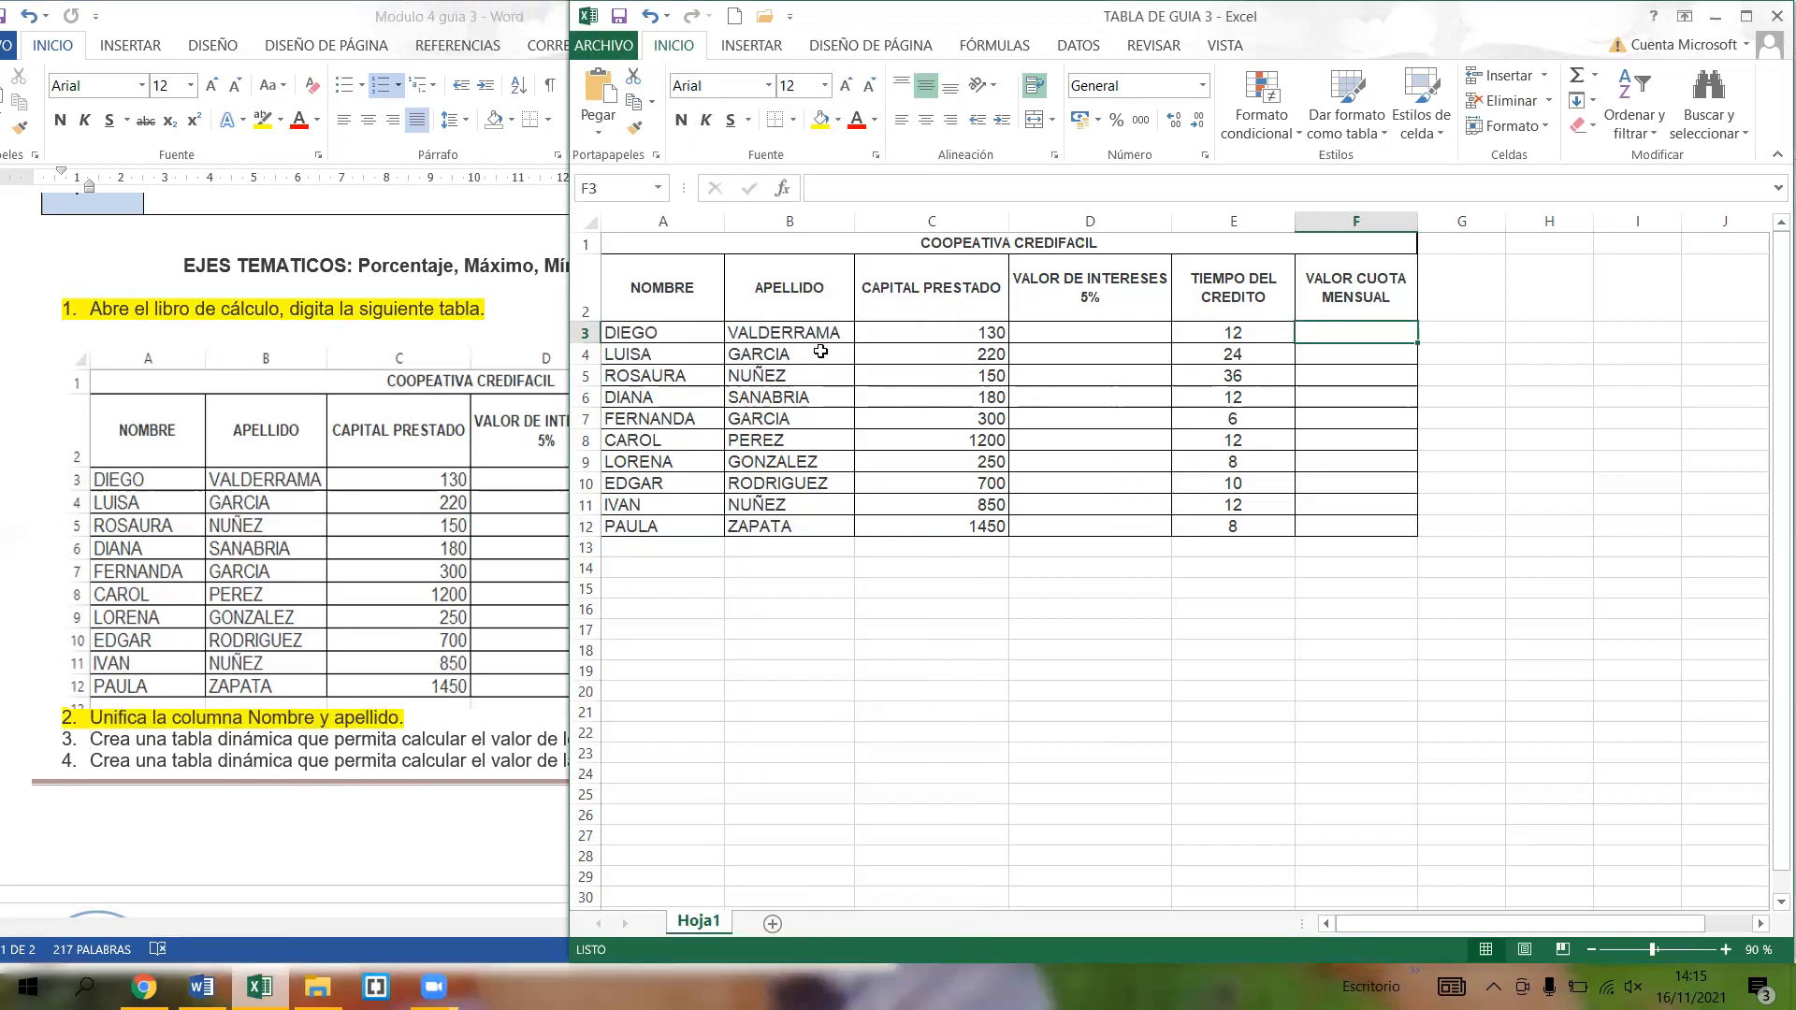
left_click(671, 284)
left_click(784, 275)
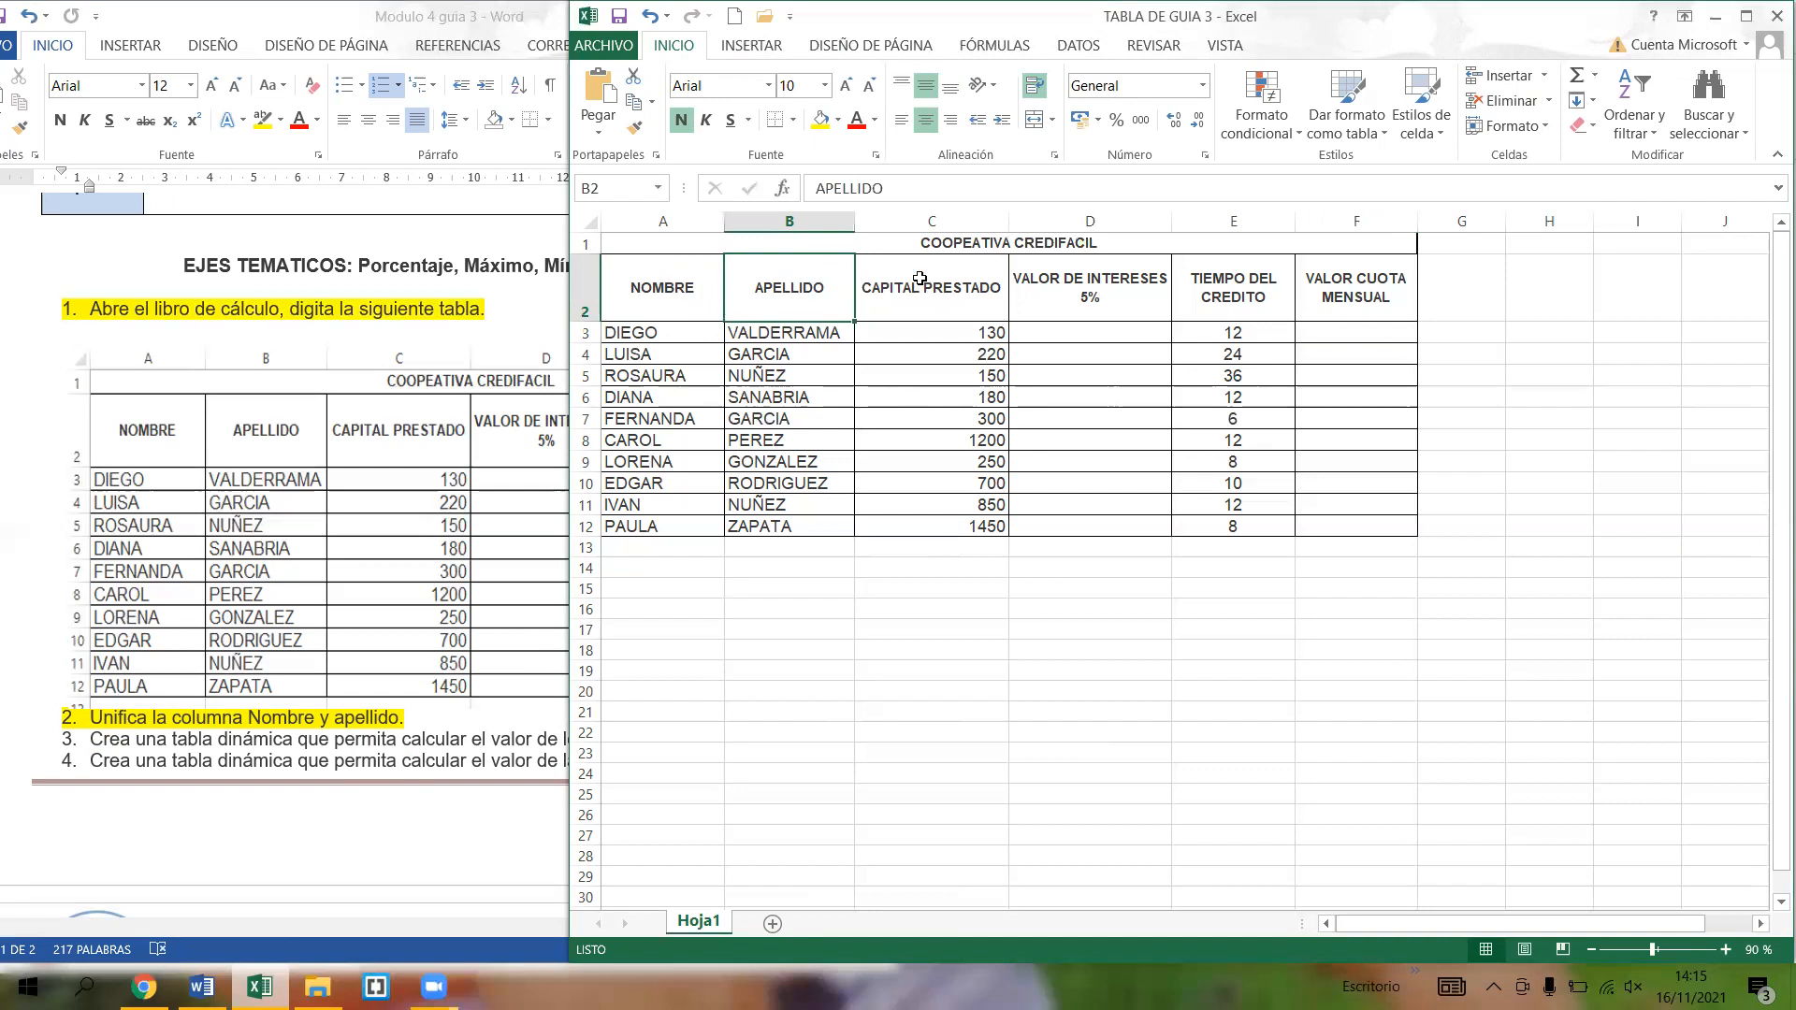
left_click(920, 277)
right_click(920, 278)
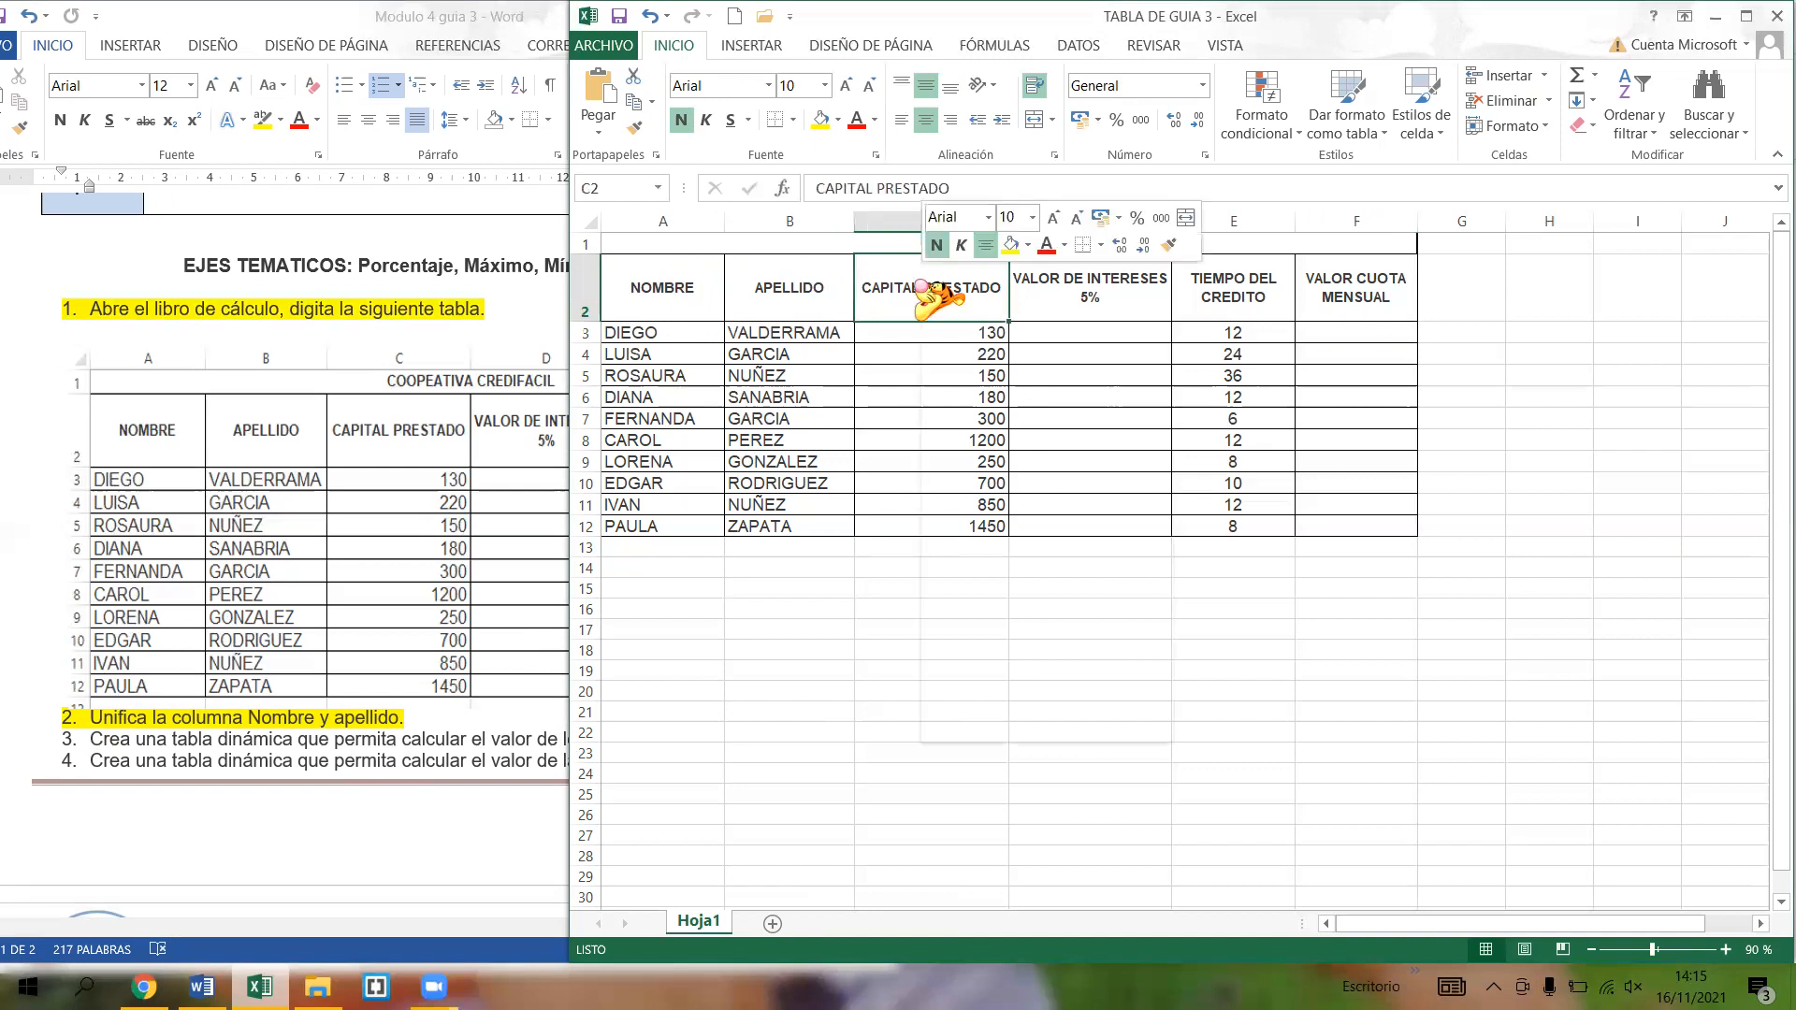
left_click(992, 438)
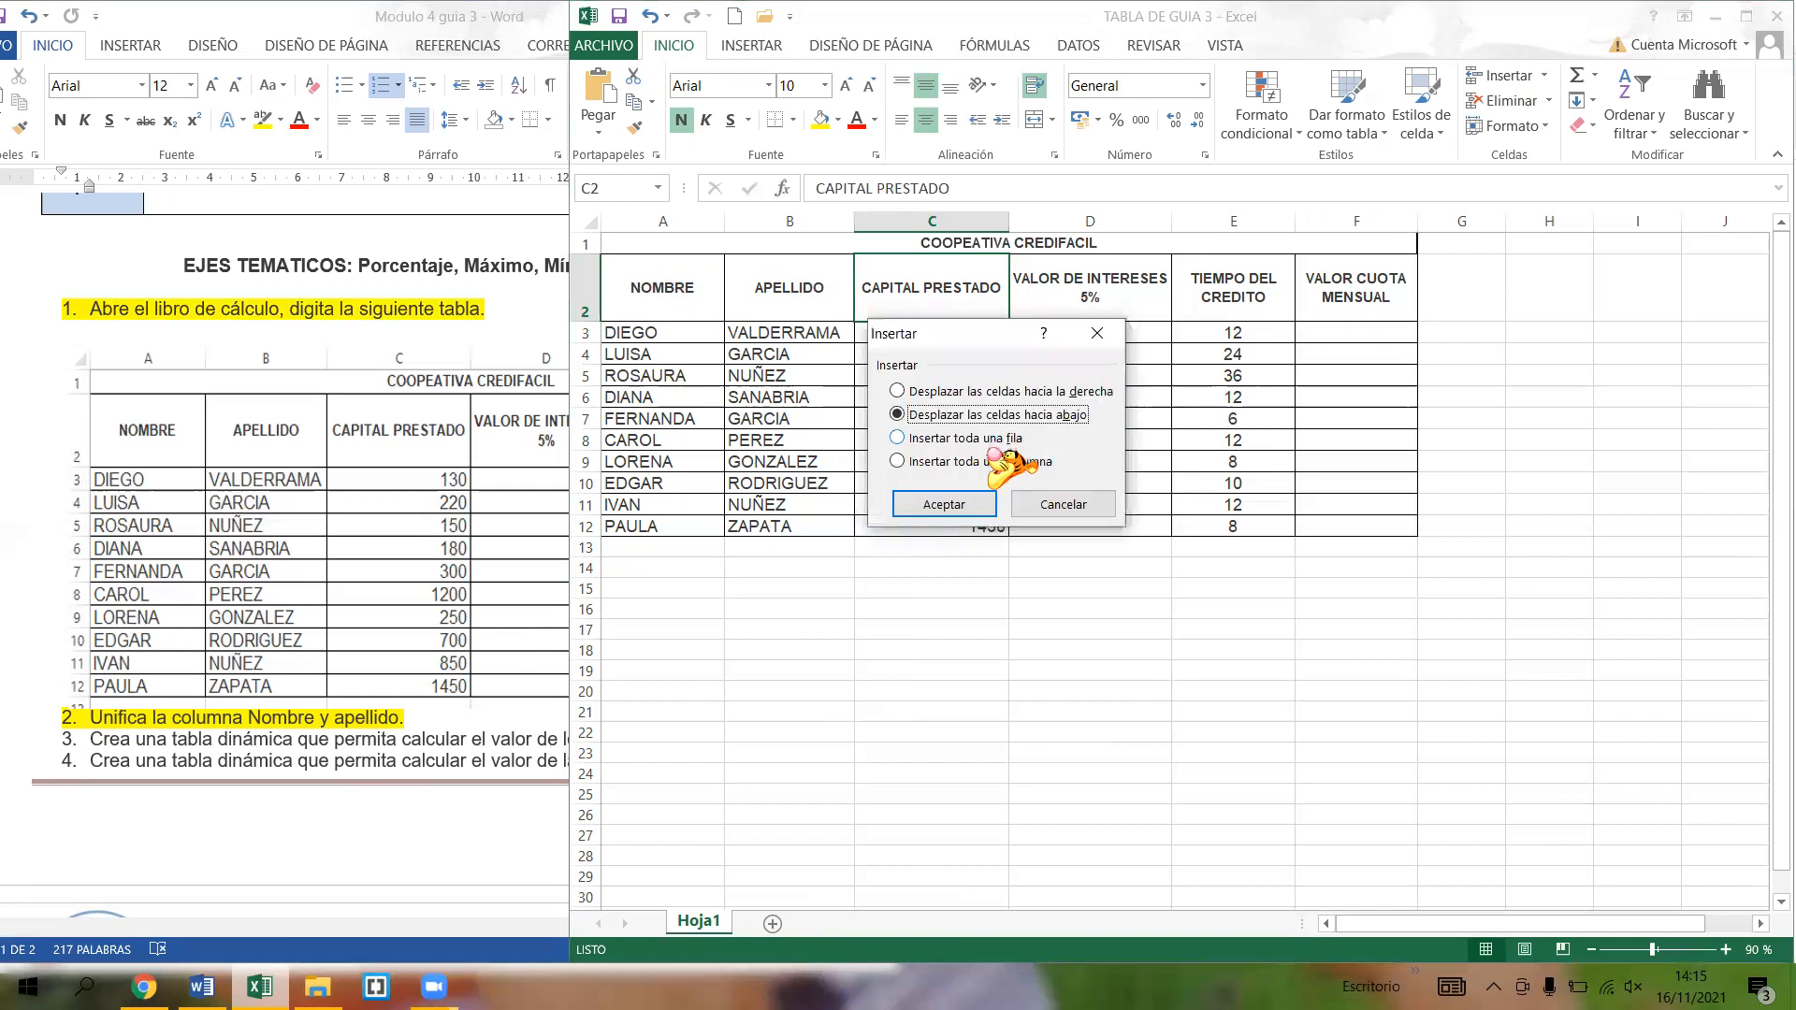
left_click(980, 461)
left_click(971, 503)
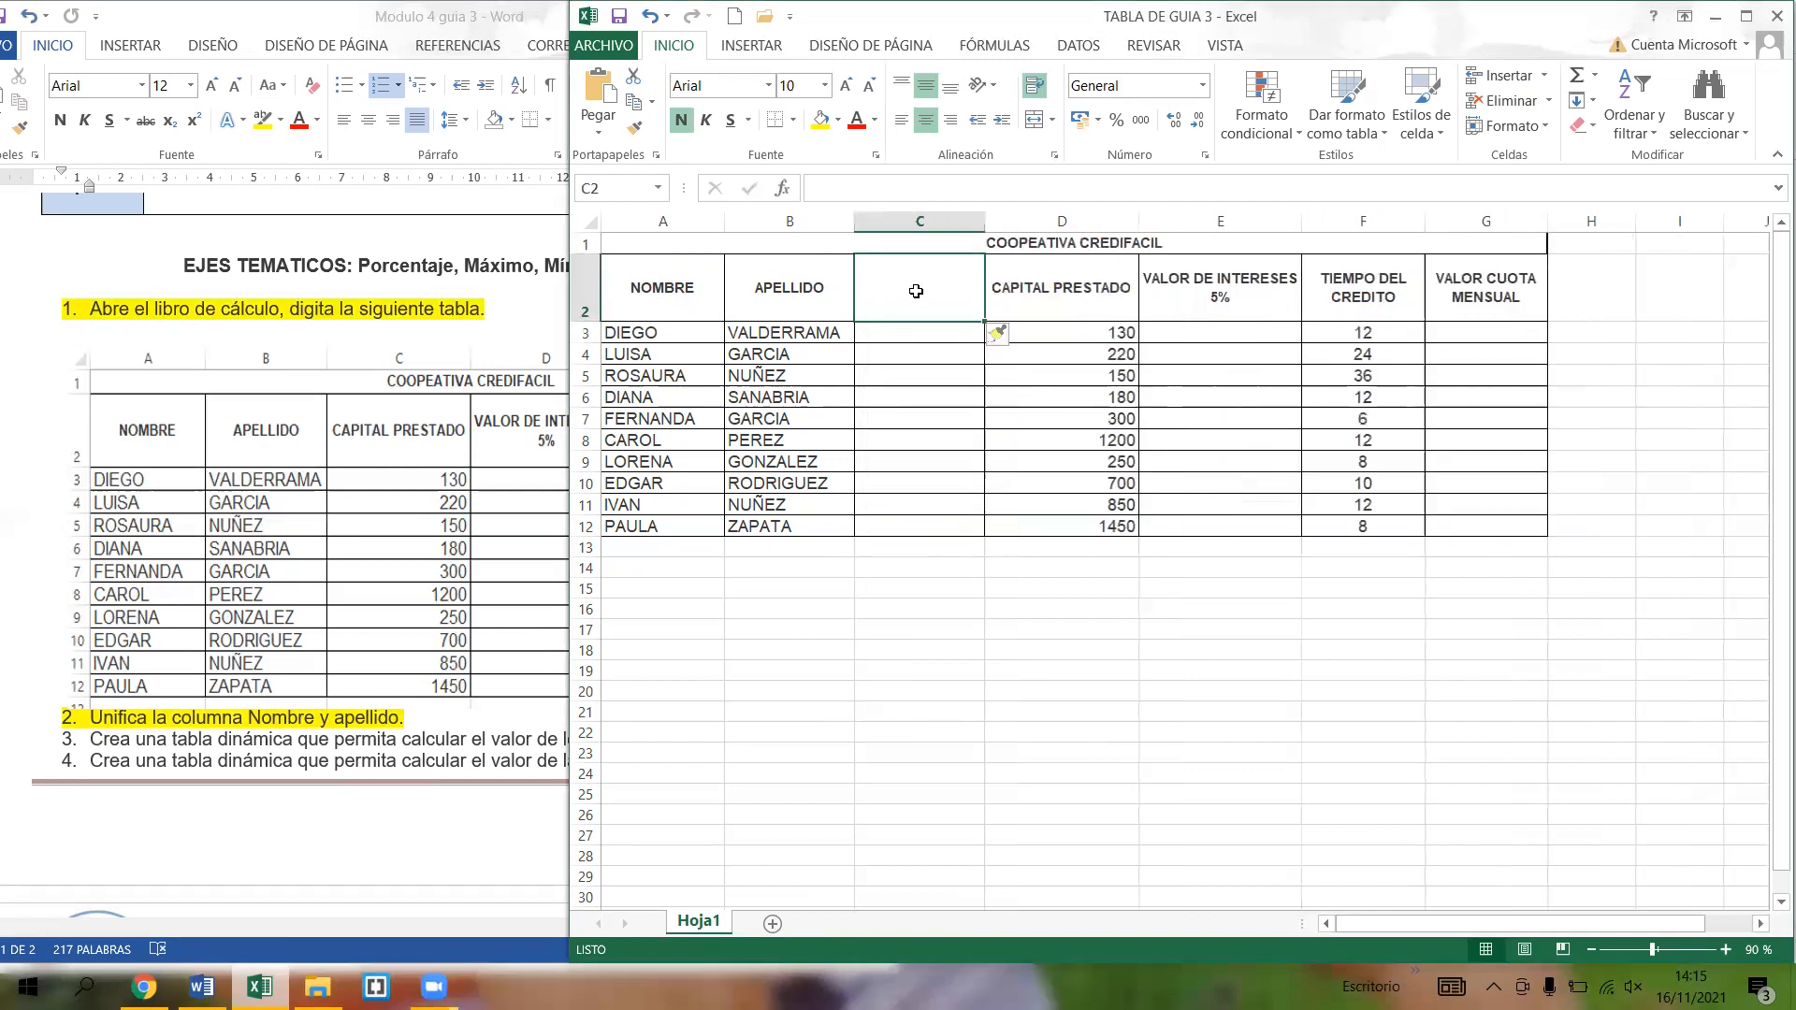
- Enter the heading CLIENTES in cell C2 and widen column C slightly
type("CLI")
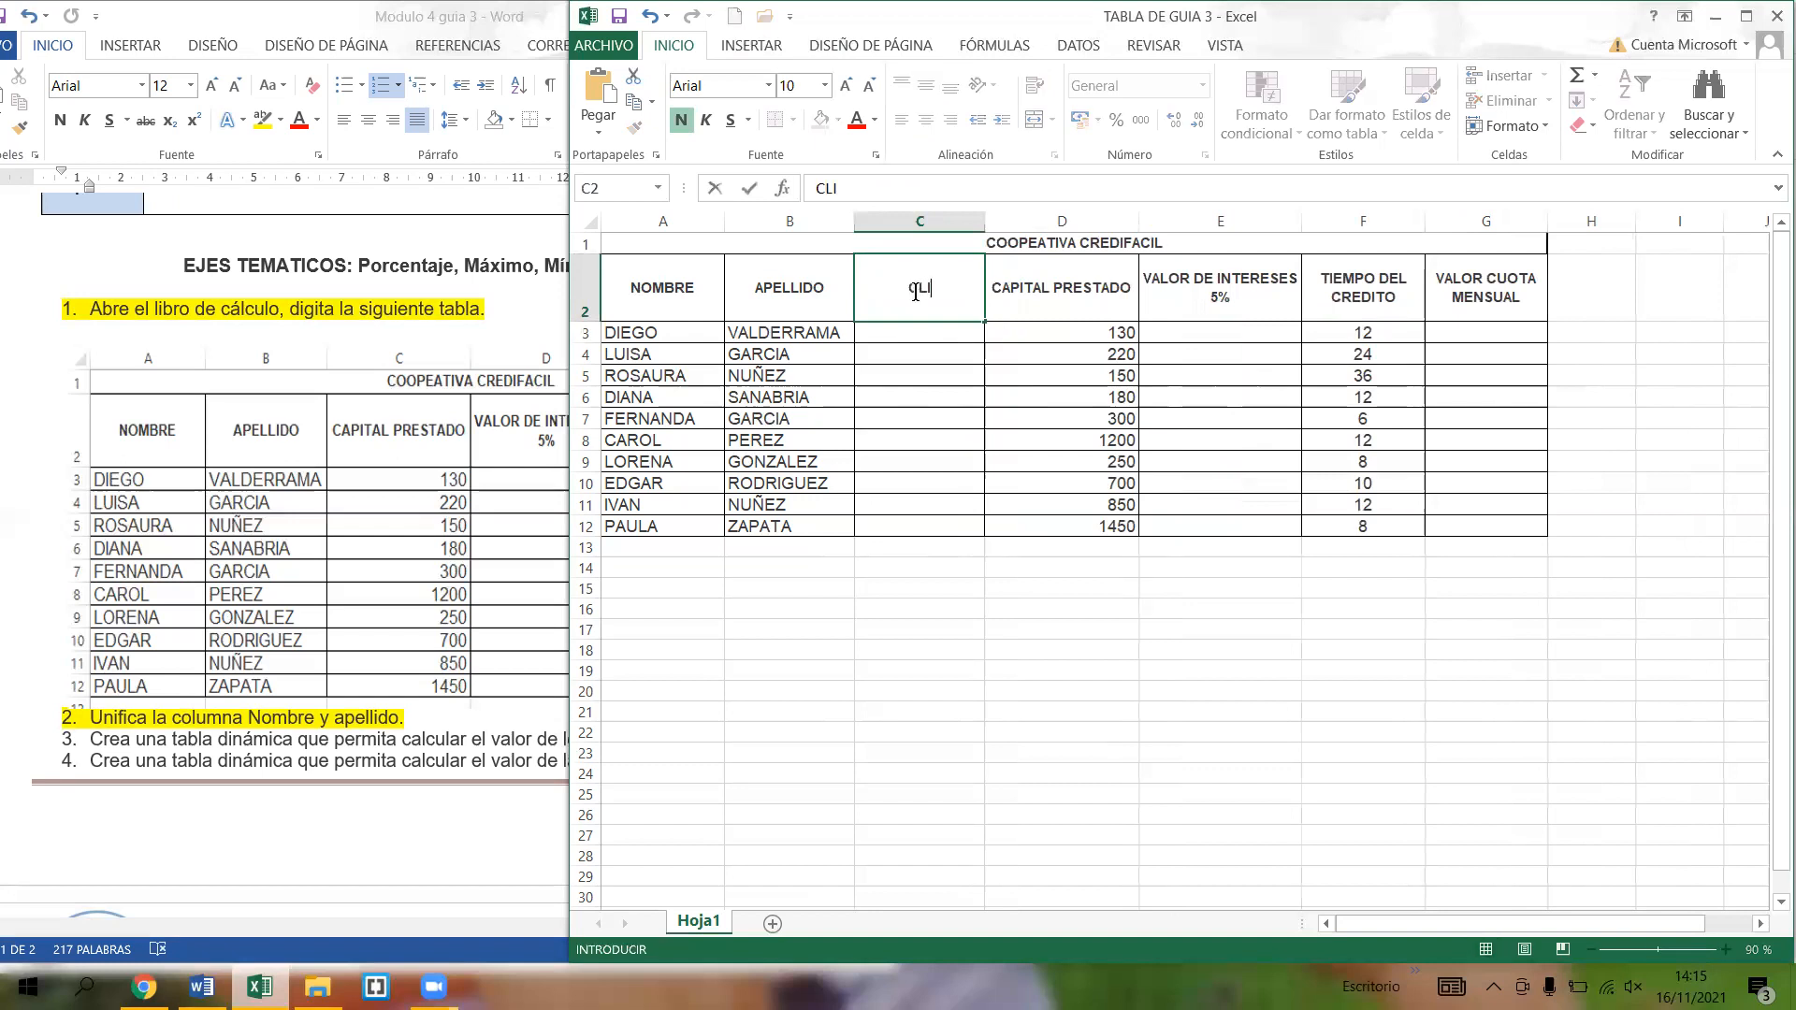
type("ENTES")
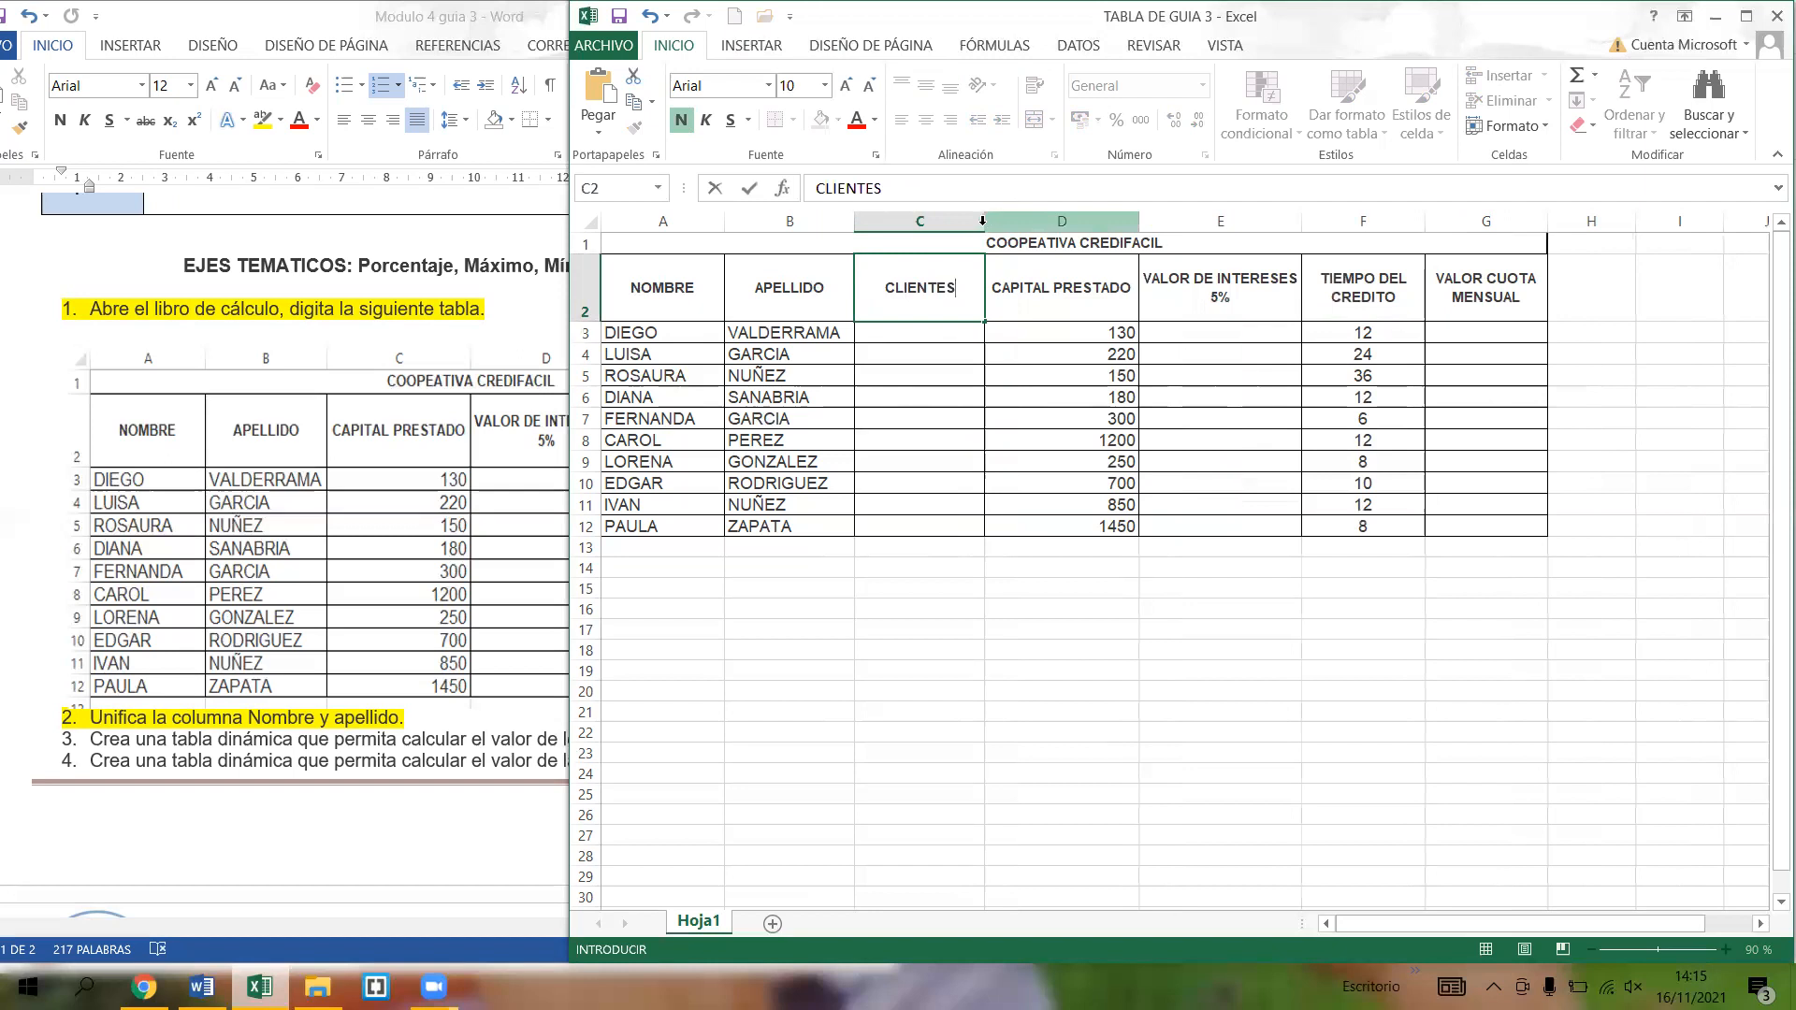
left_click(937, 334)
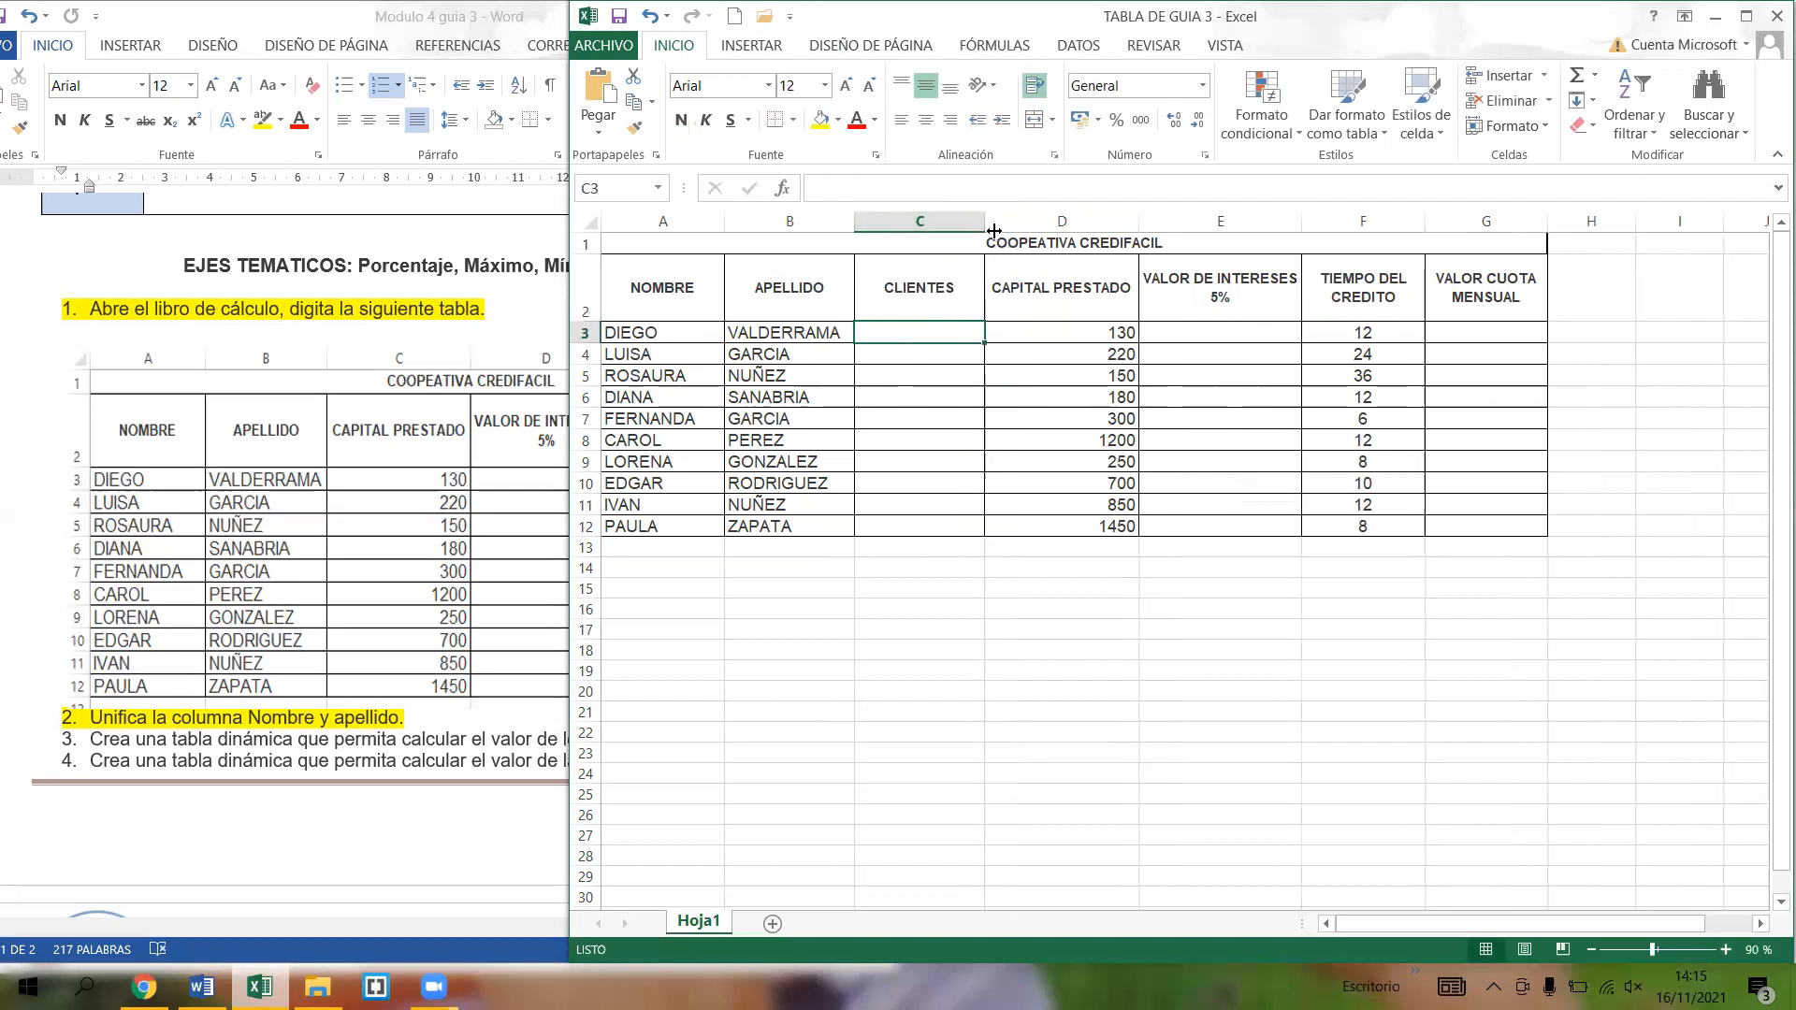
left_click_drag(985, 231, 1023, 231)
left_click(921, 293)
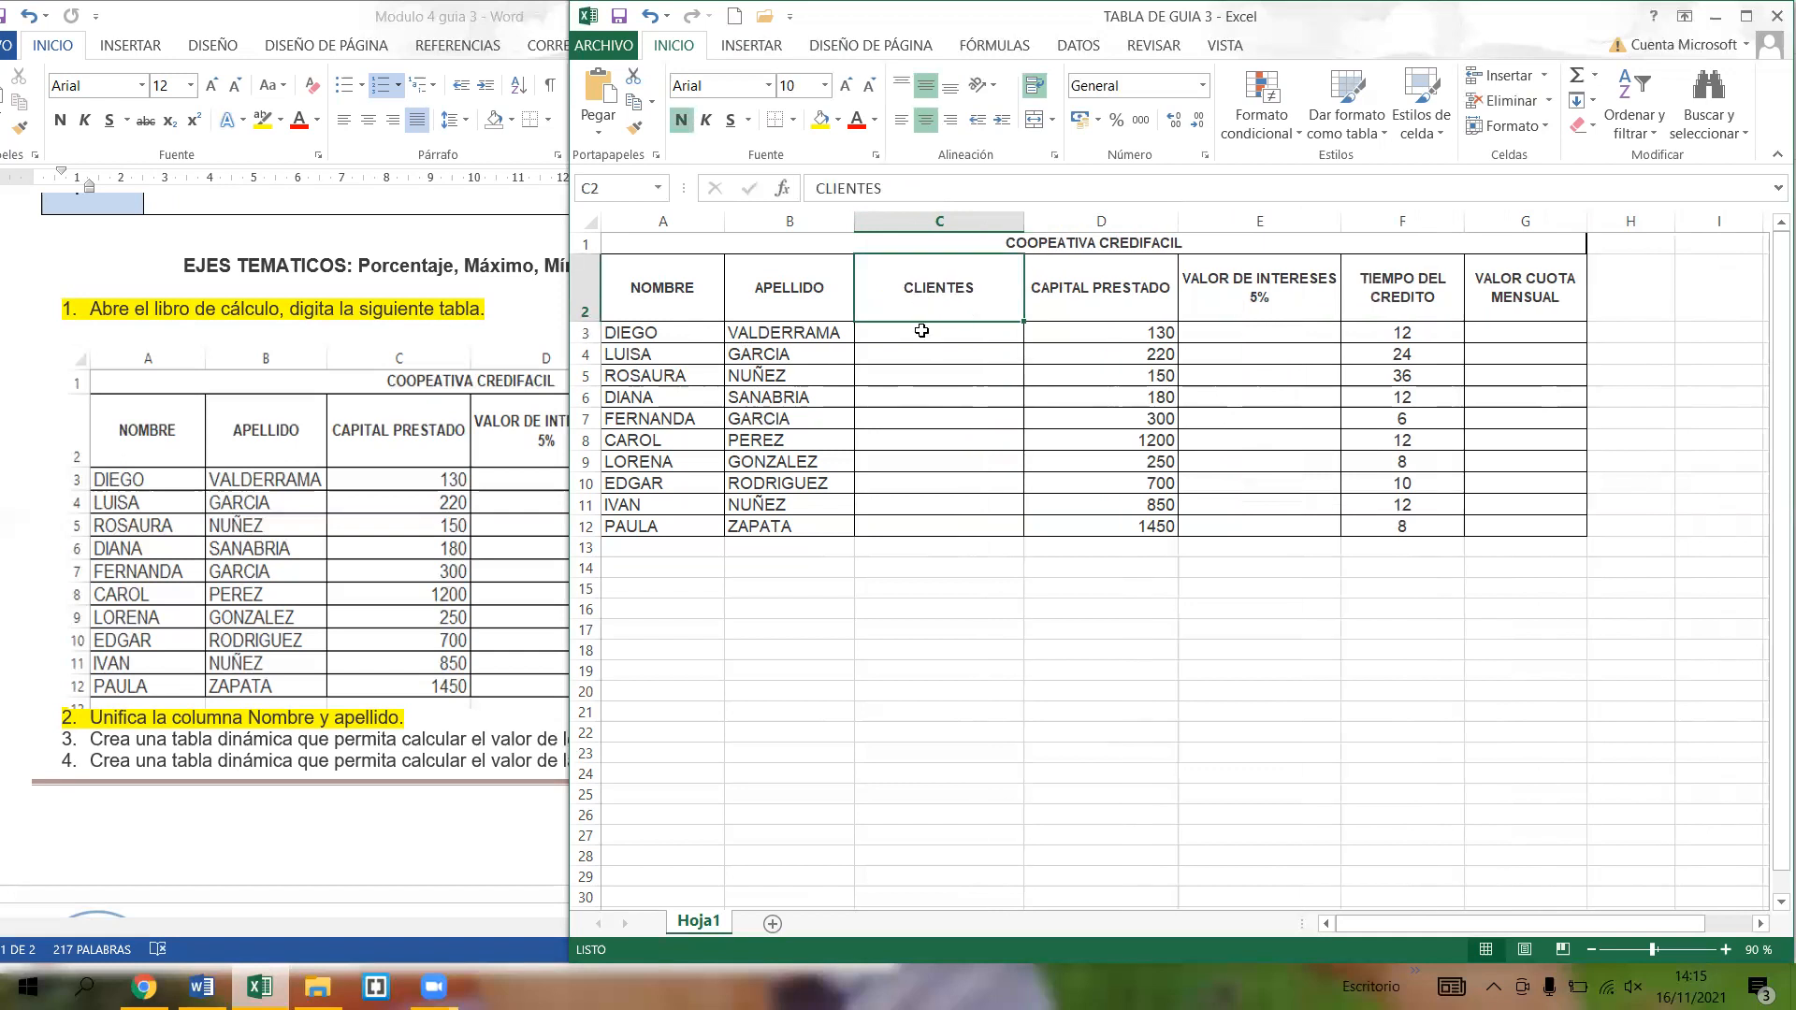
- Enter the formula =A3&" "&B3 in cell C3 to join the first name and surname with spaces between them
left_click(922, 330)
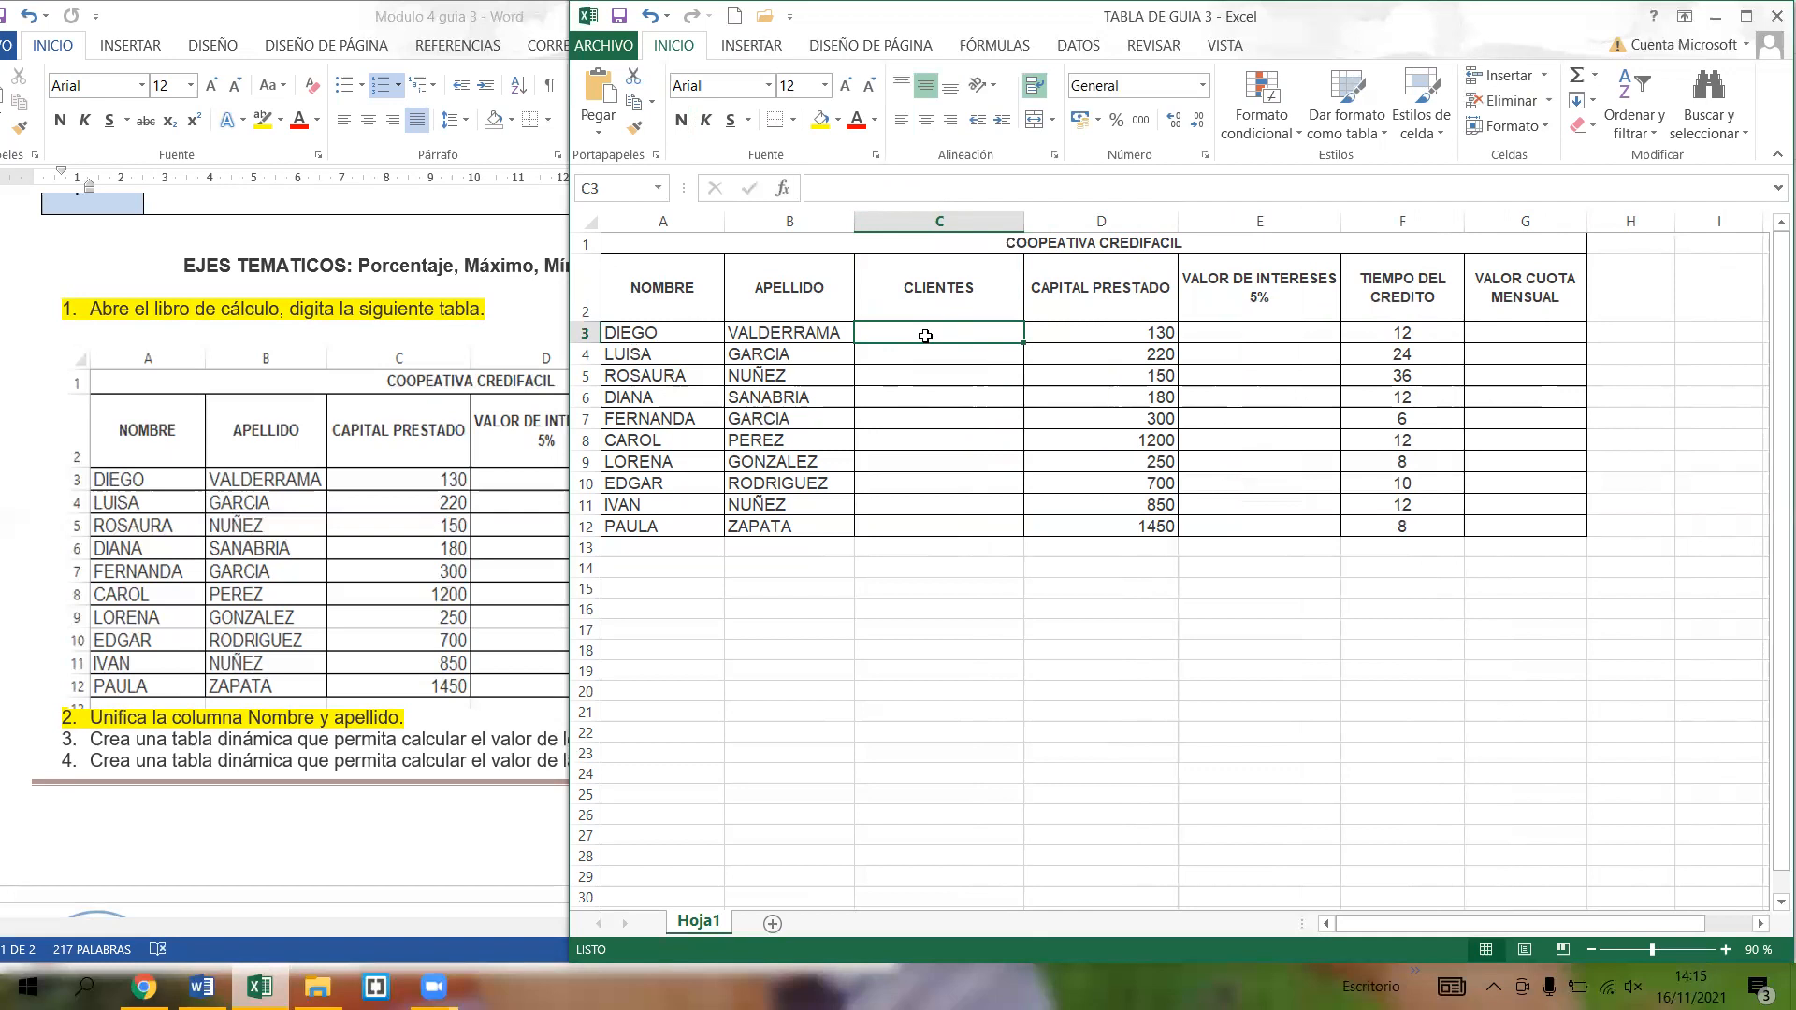
type("=")
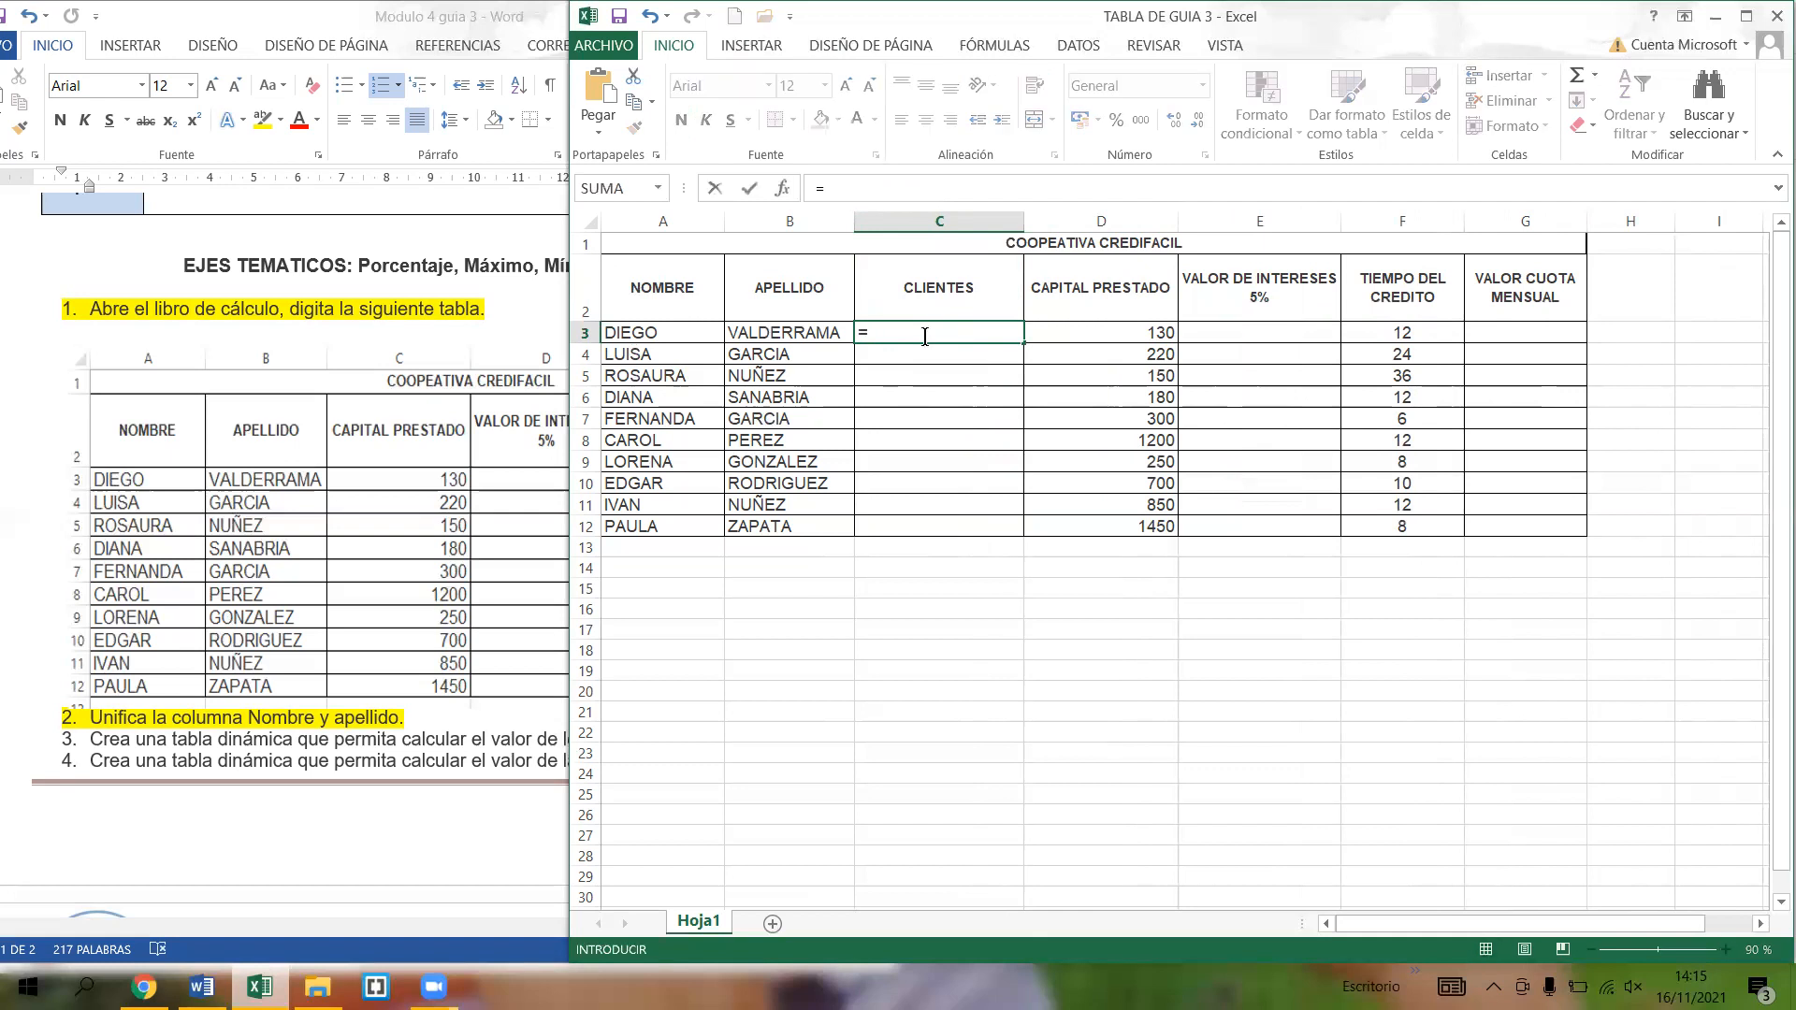
left_click(693, 334)
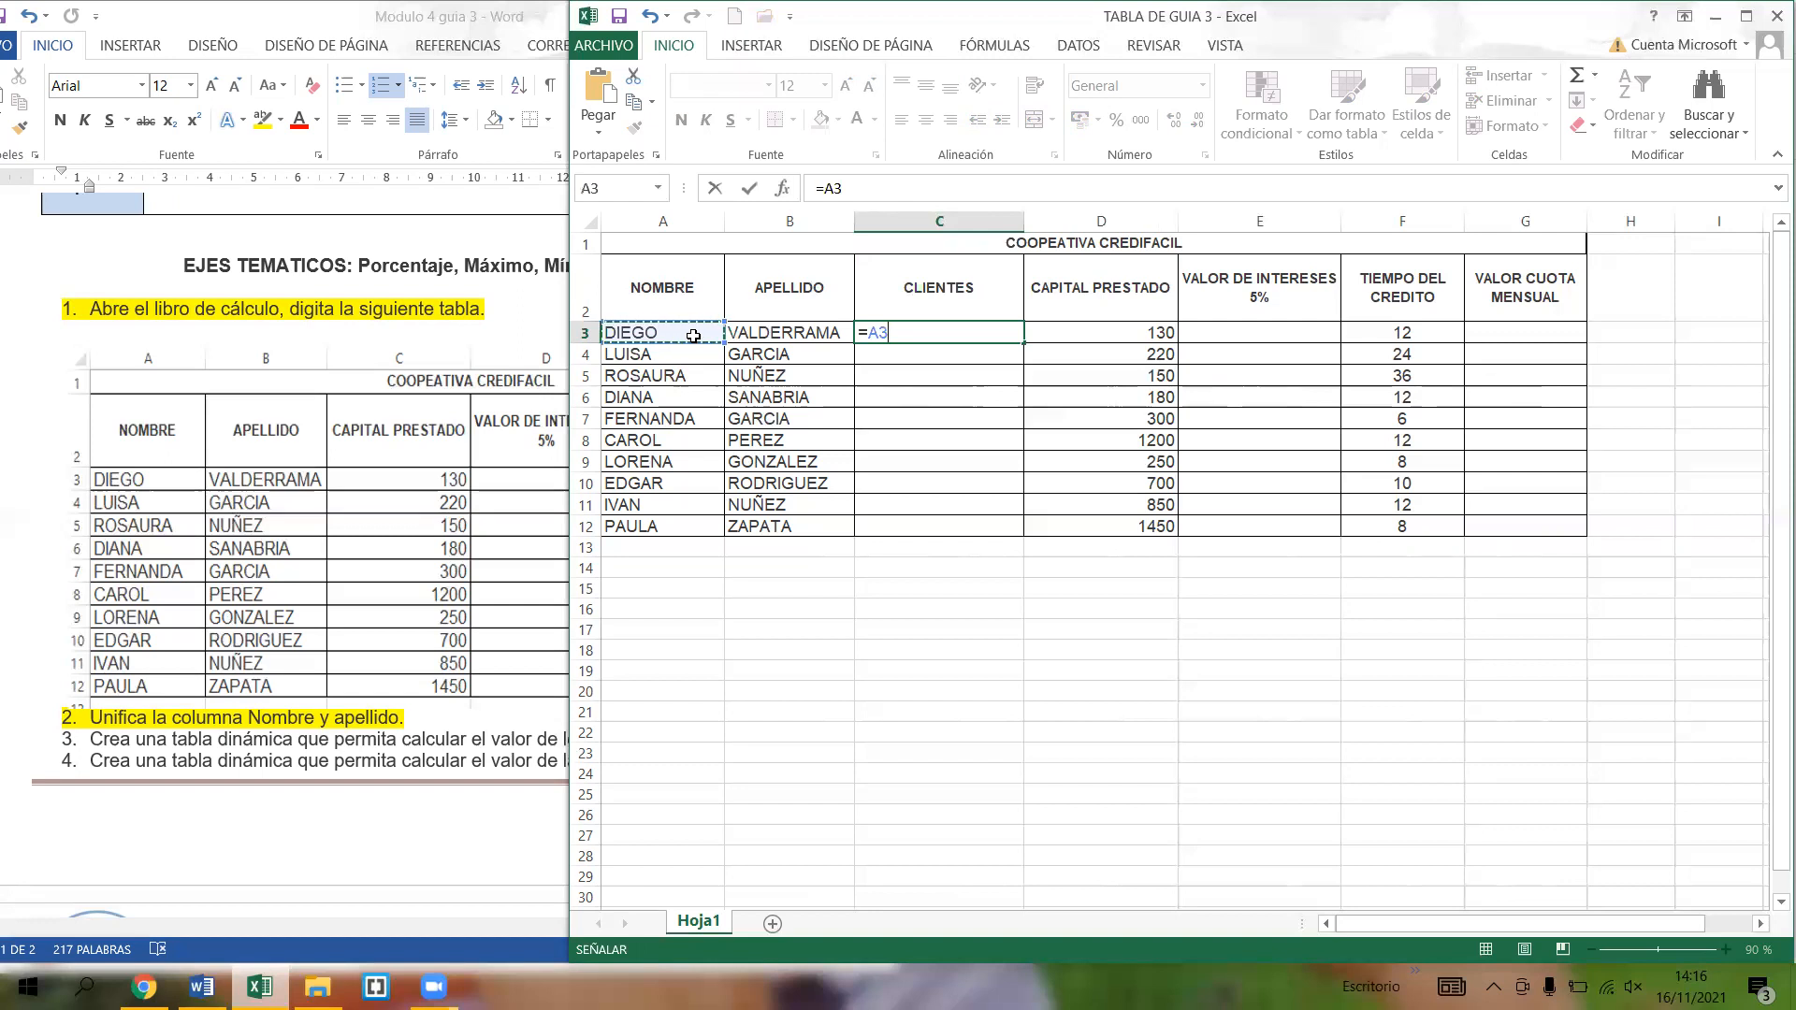
type("&")
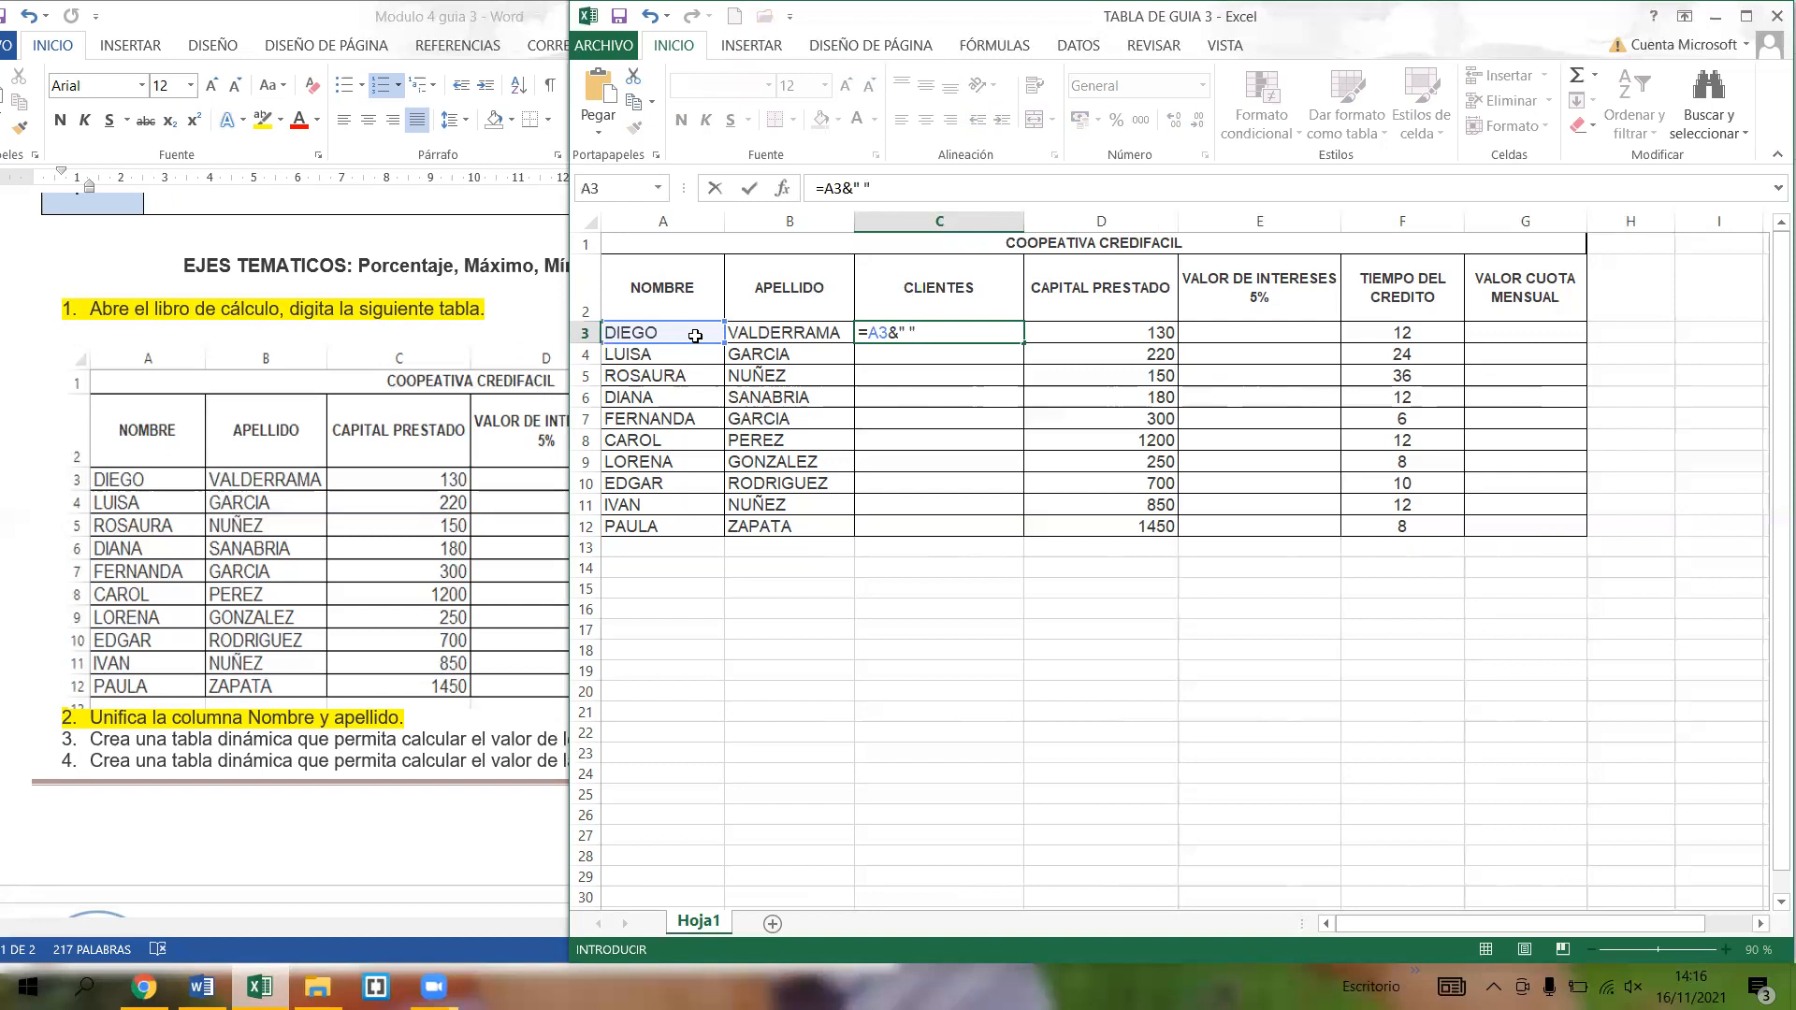
key("F2")
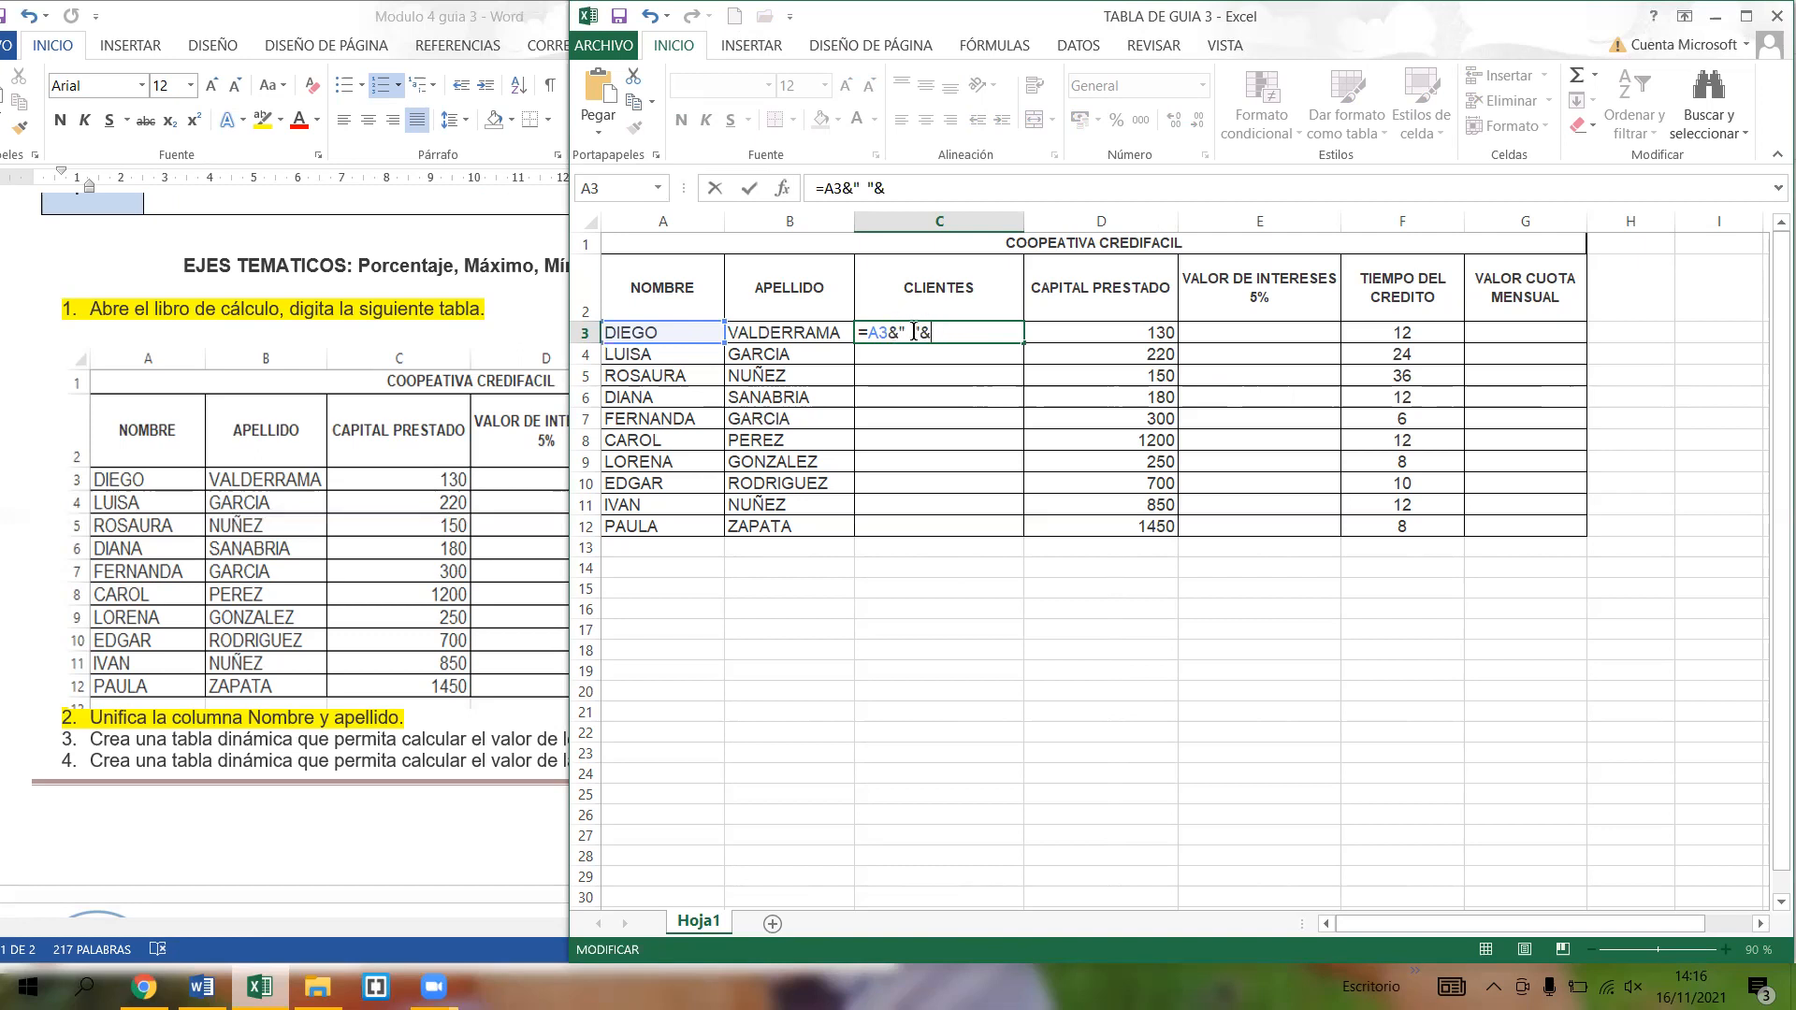
left_click(812, 335)
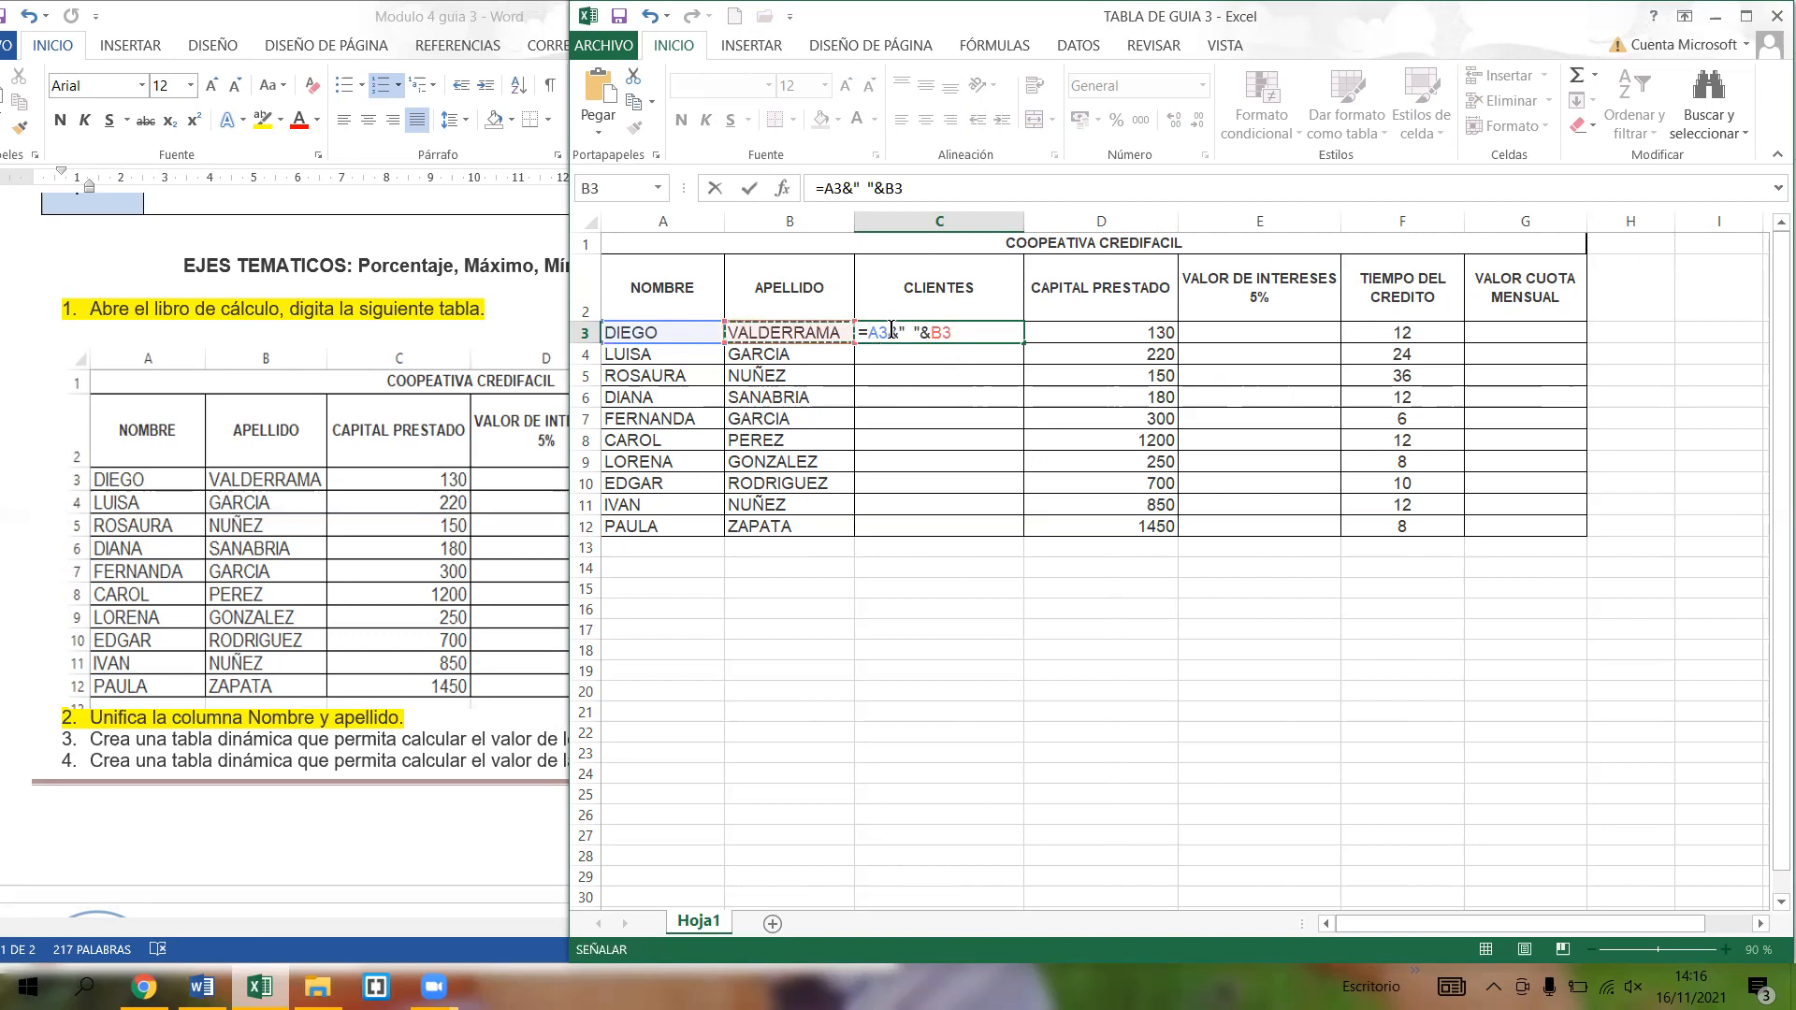
key("Return")
- Widen column C to fit the full names and fill the C3 formula down to C12
left_click(983, 327)
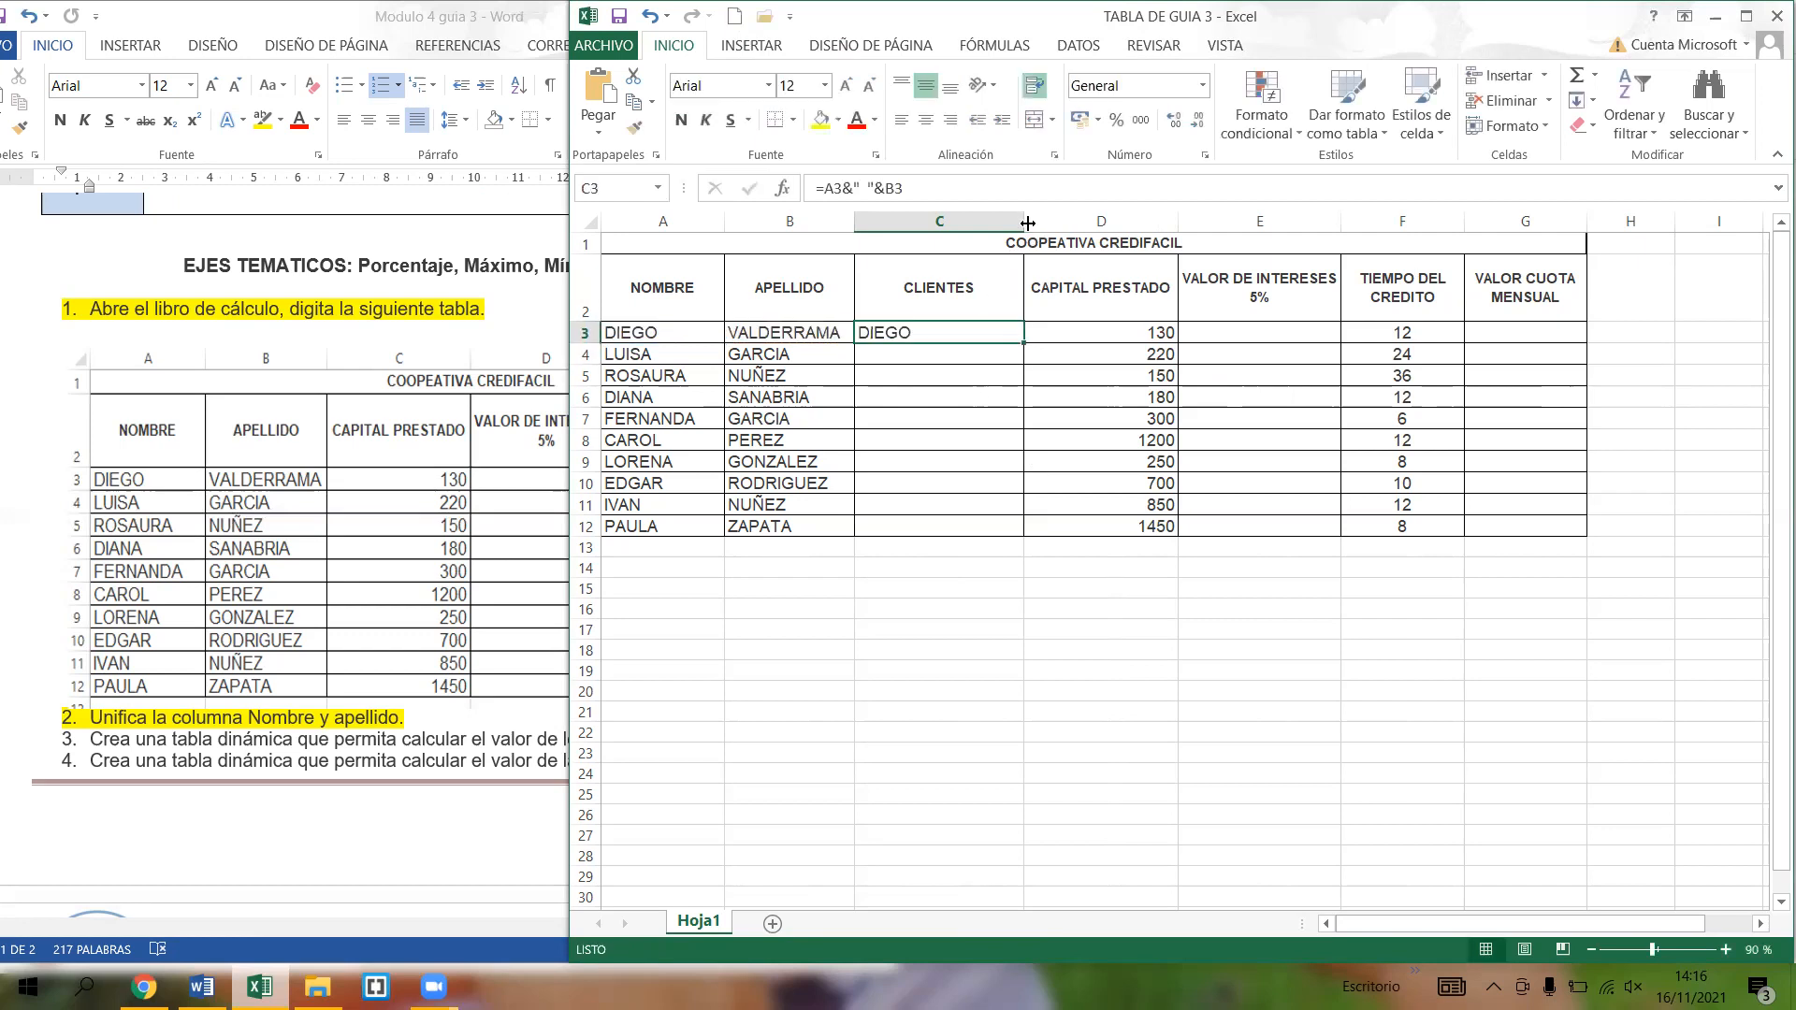
mouse_move(1025, 223)
left_mouse_down()
mouse_move(1092, 229)
mouse_move(1060, 223)
left_mouse_up()
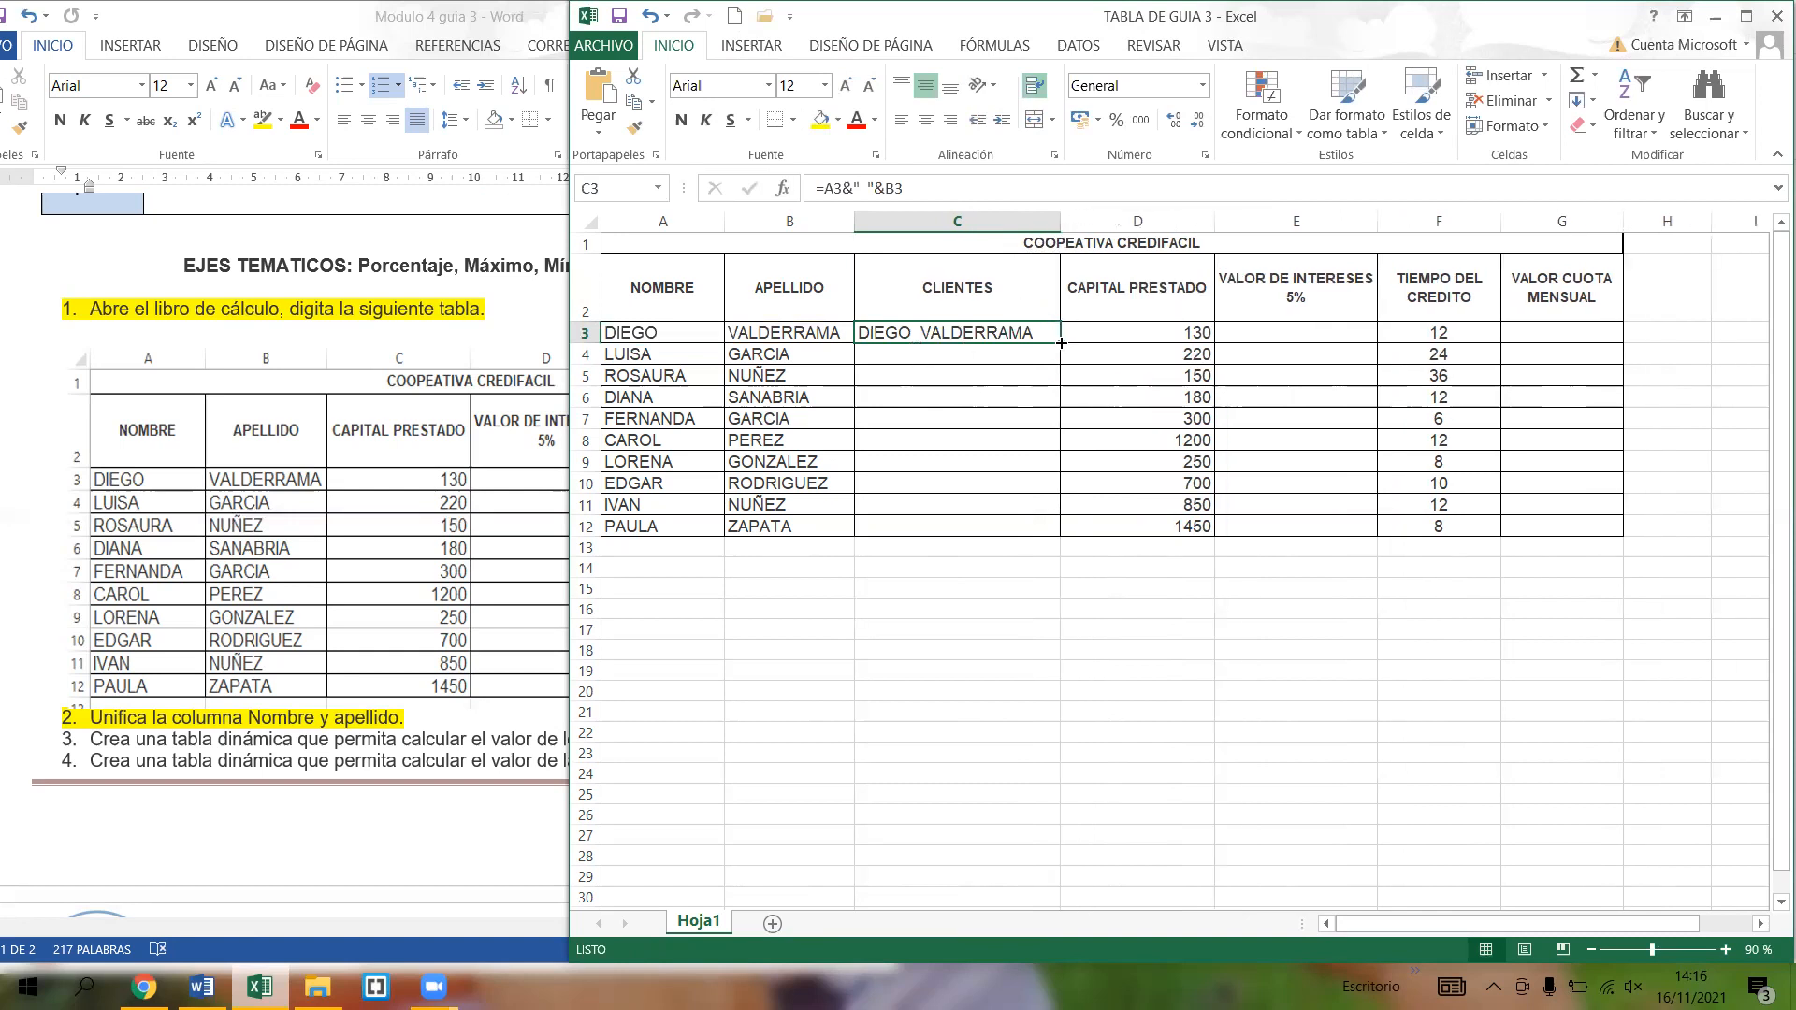
left_click_drag(1063, 344, 1055, 532)
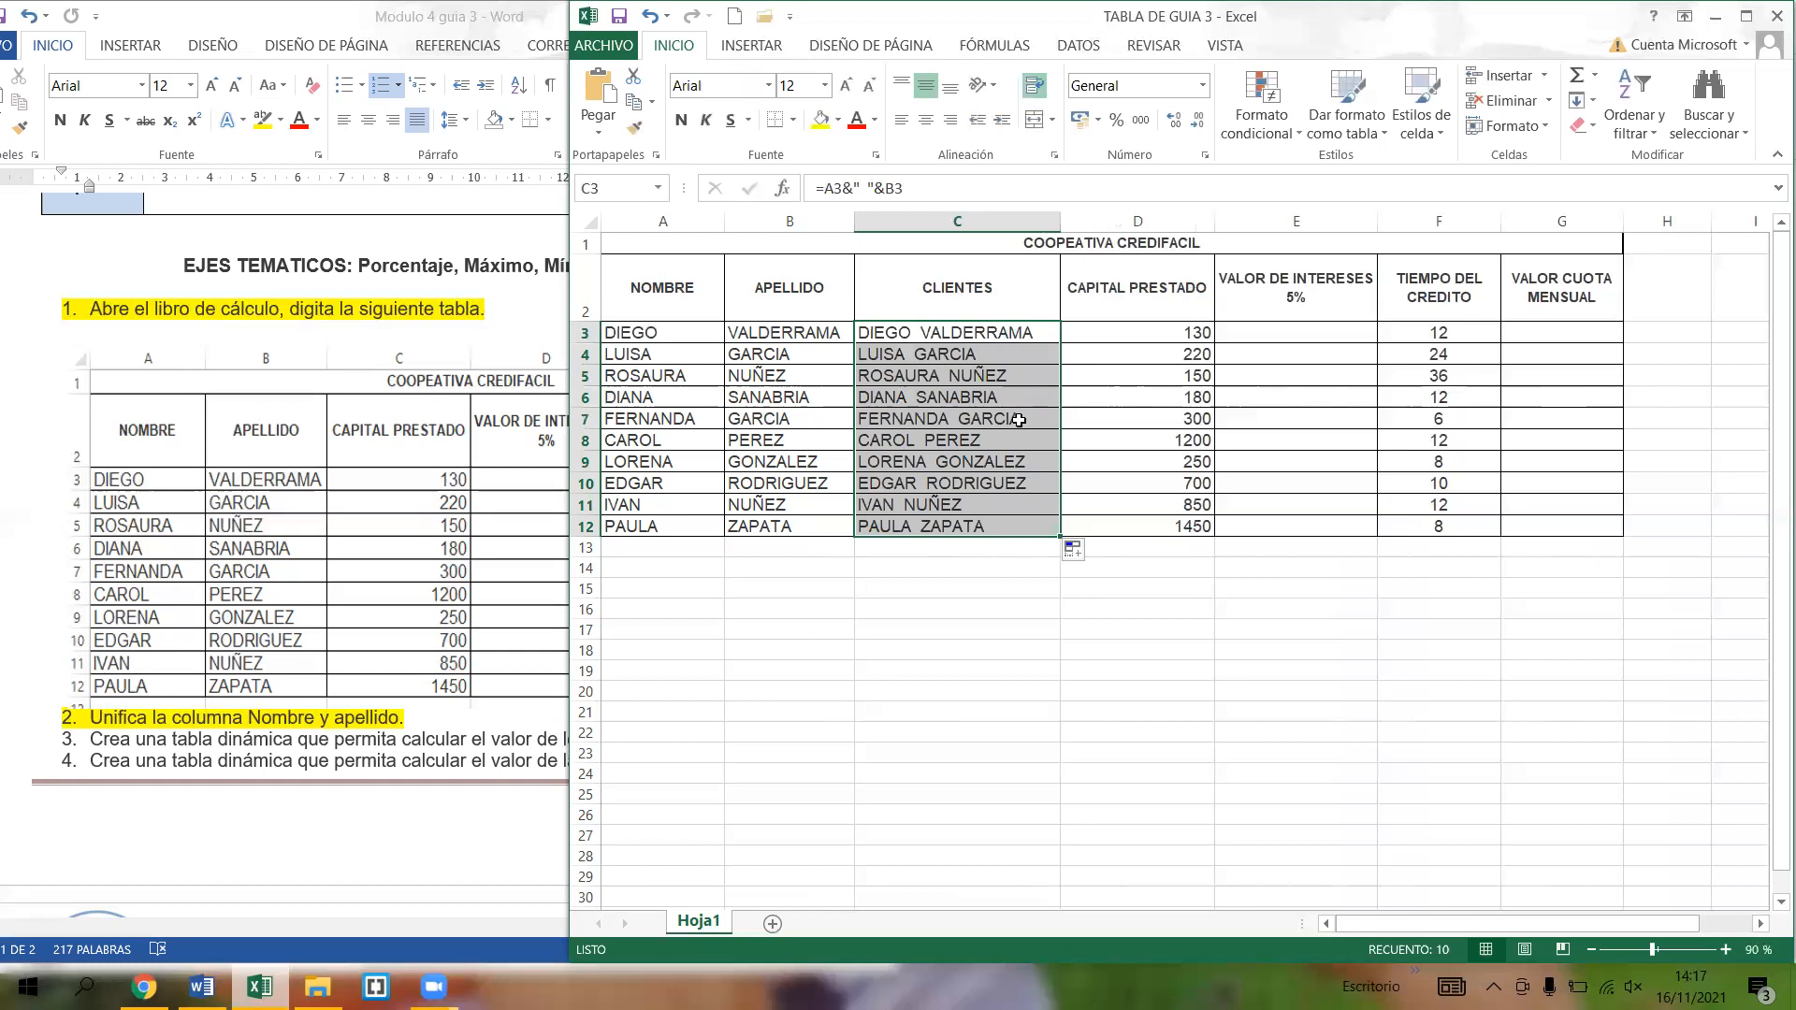
key("Down")
key("Down")
key("Down")
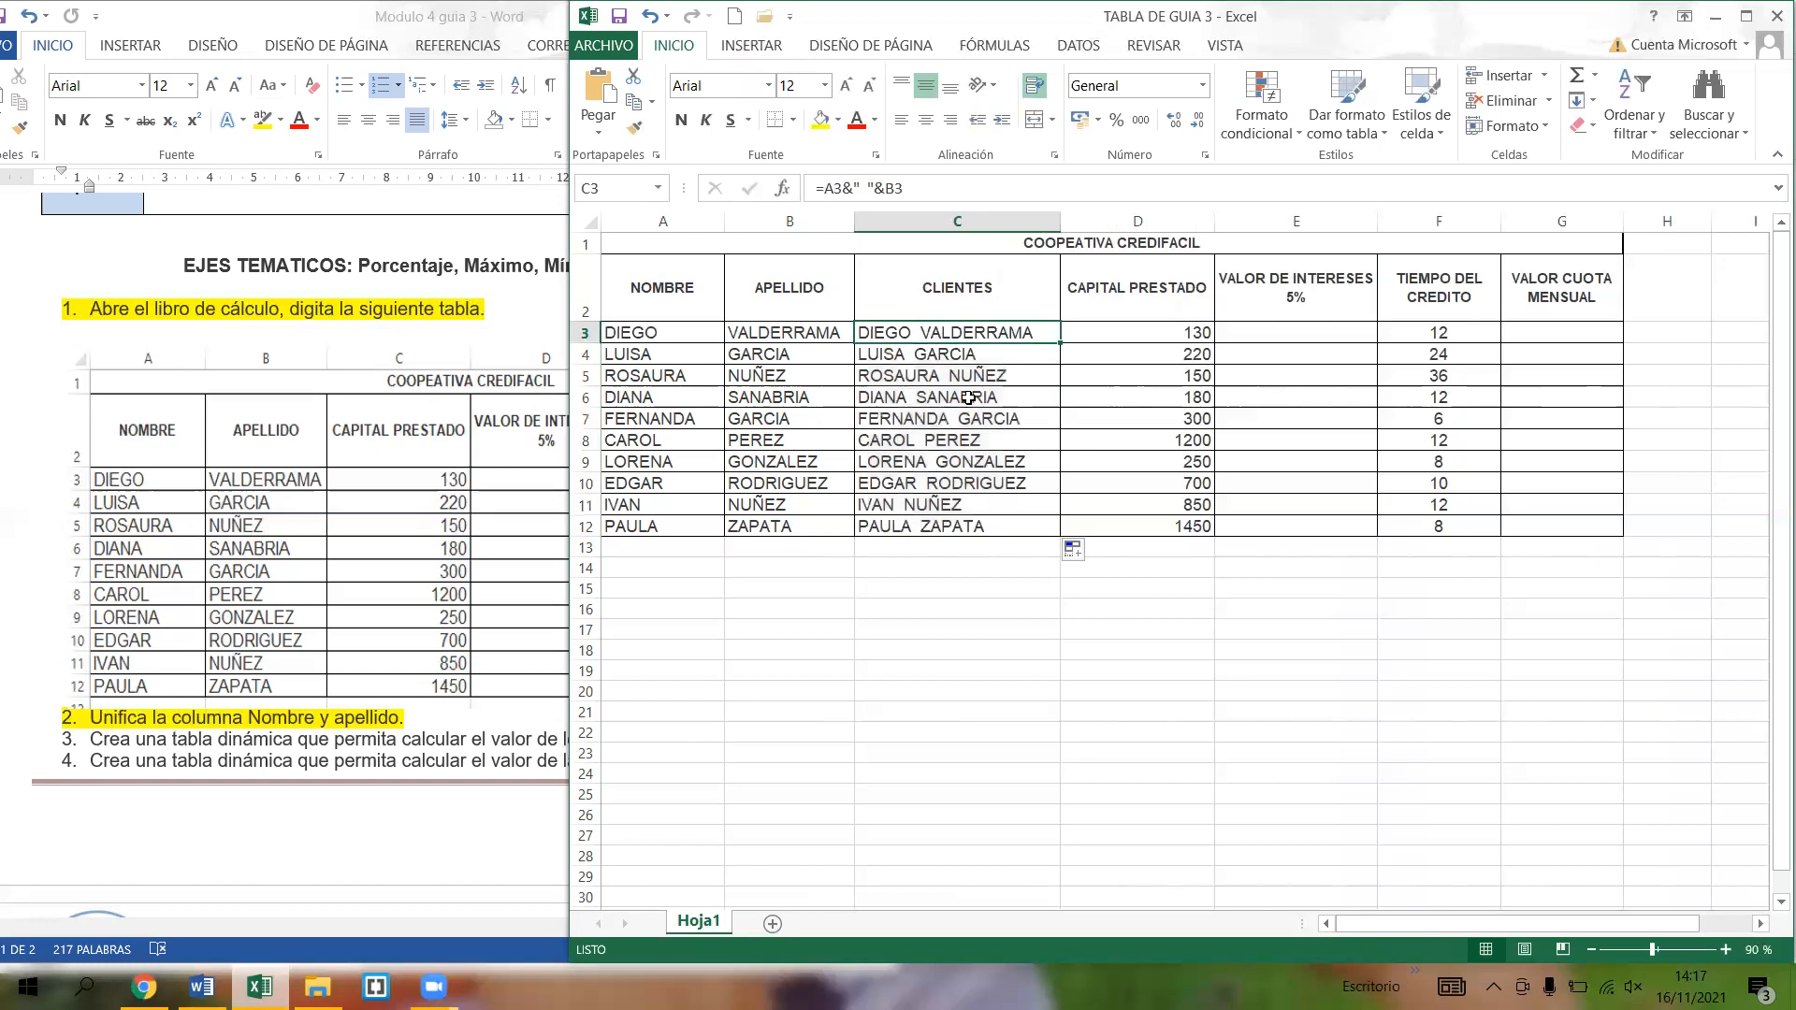
- Switch to the Word guide and highlight instruction 3, about calculating the interest value with a pivot table, in yellow
left_click(96, 743)
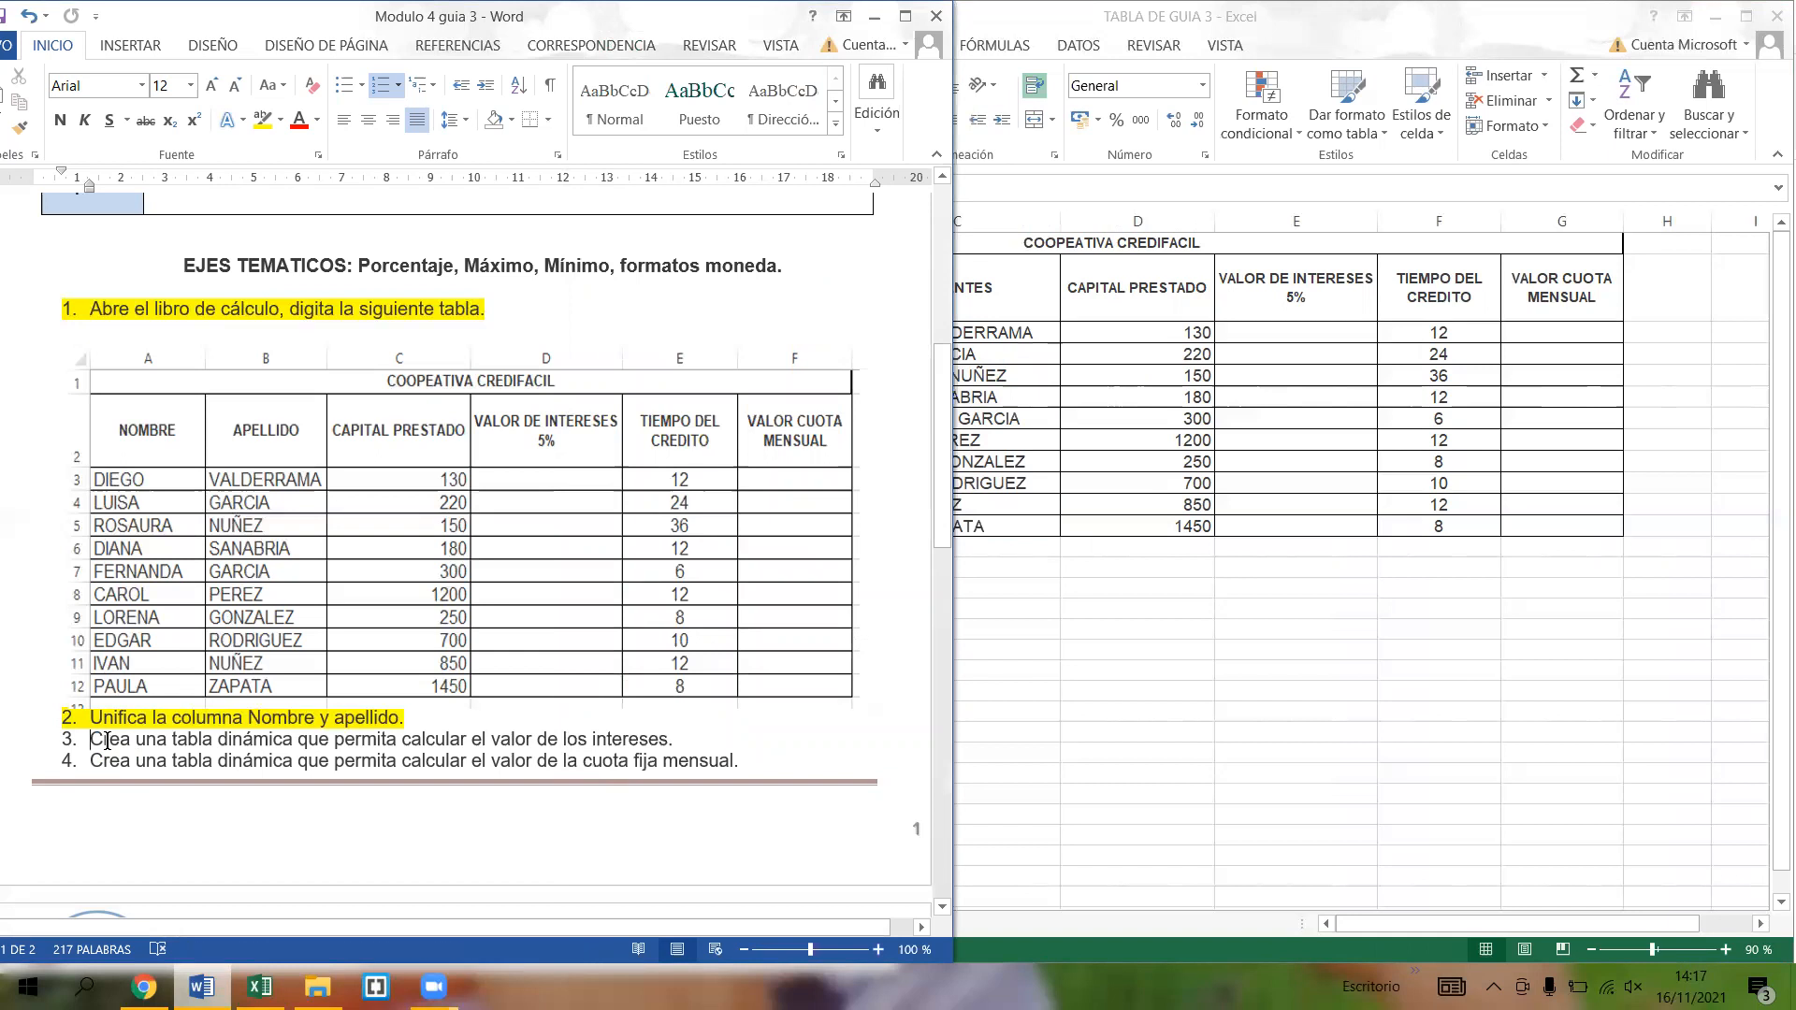
left_click_drag(89, 740, 702, 739)
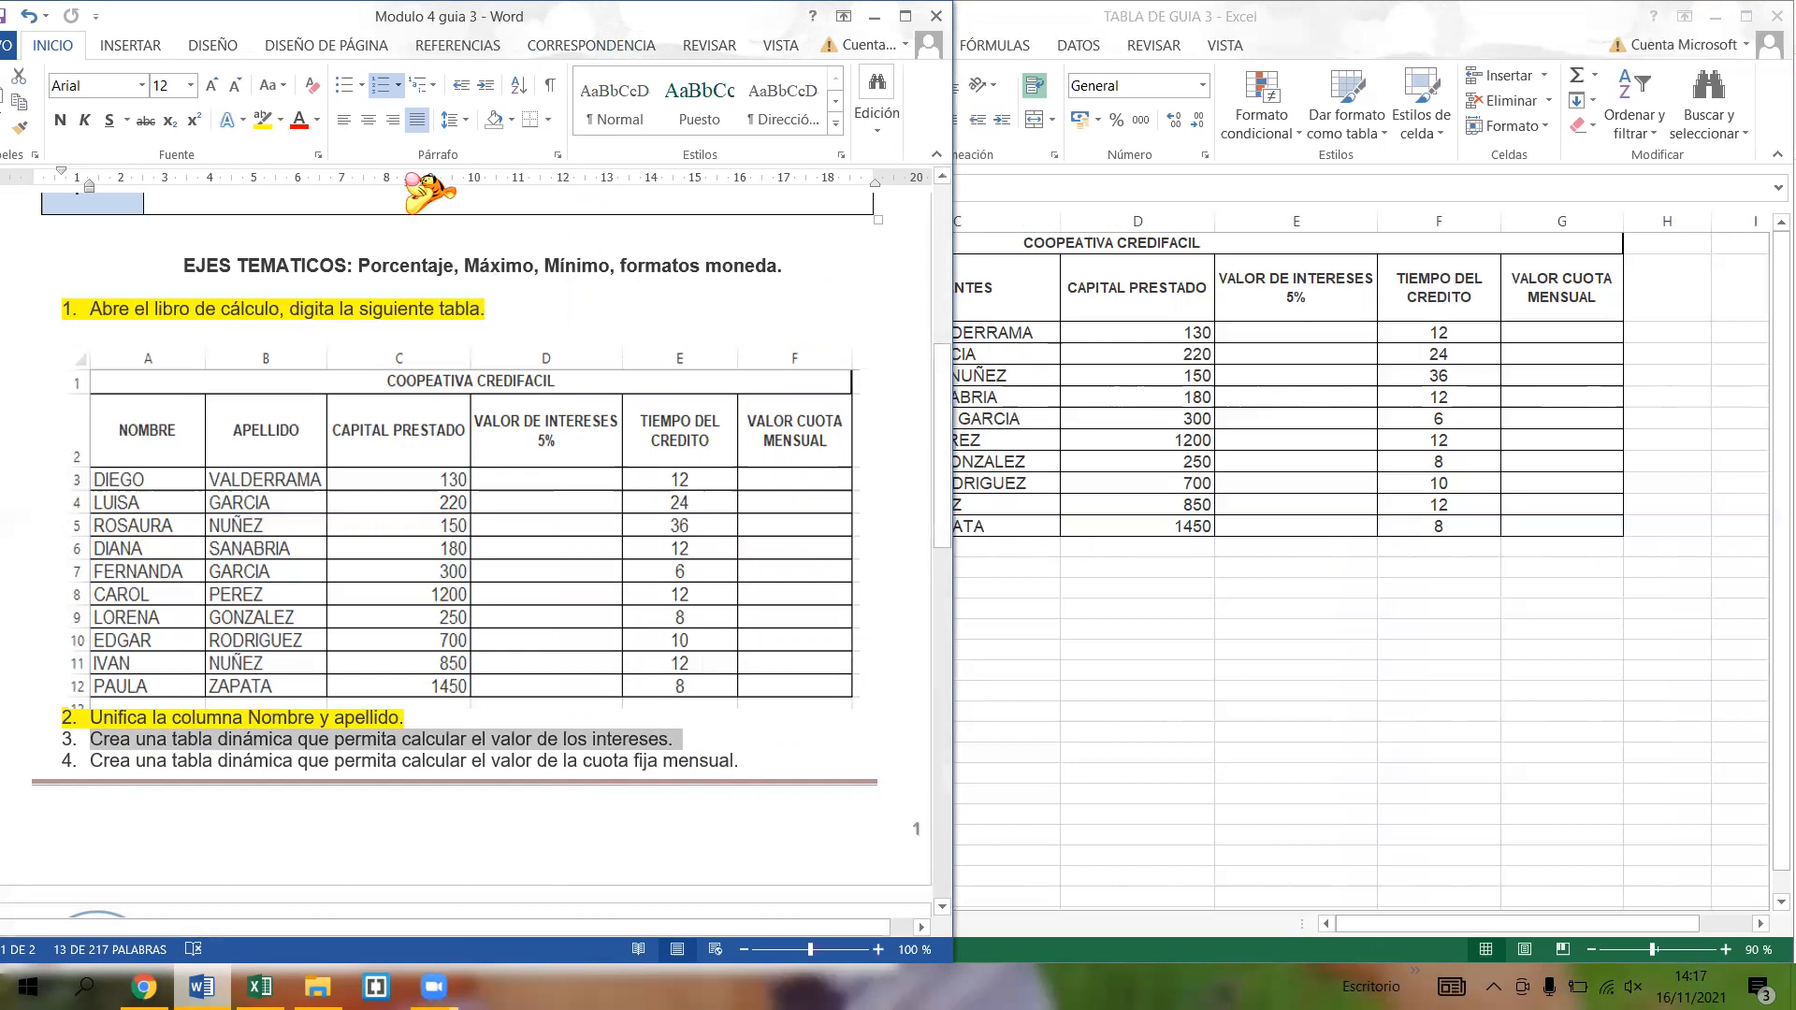
left_click(263, 118)
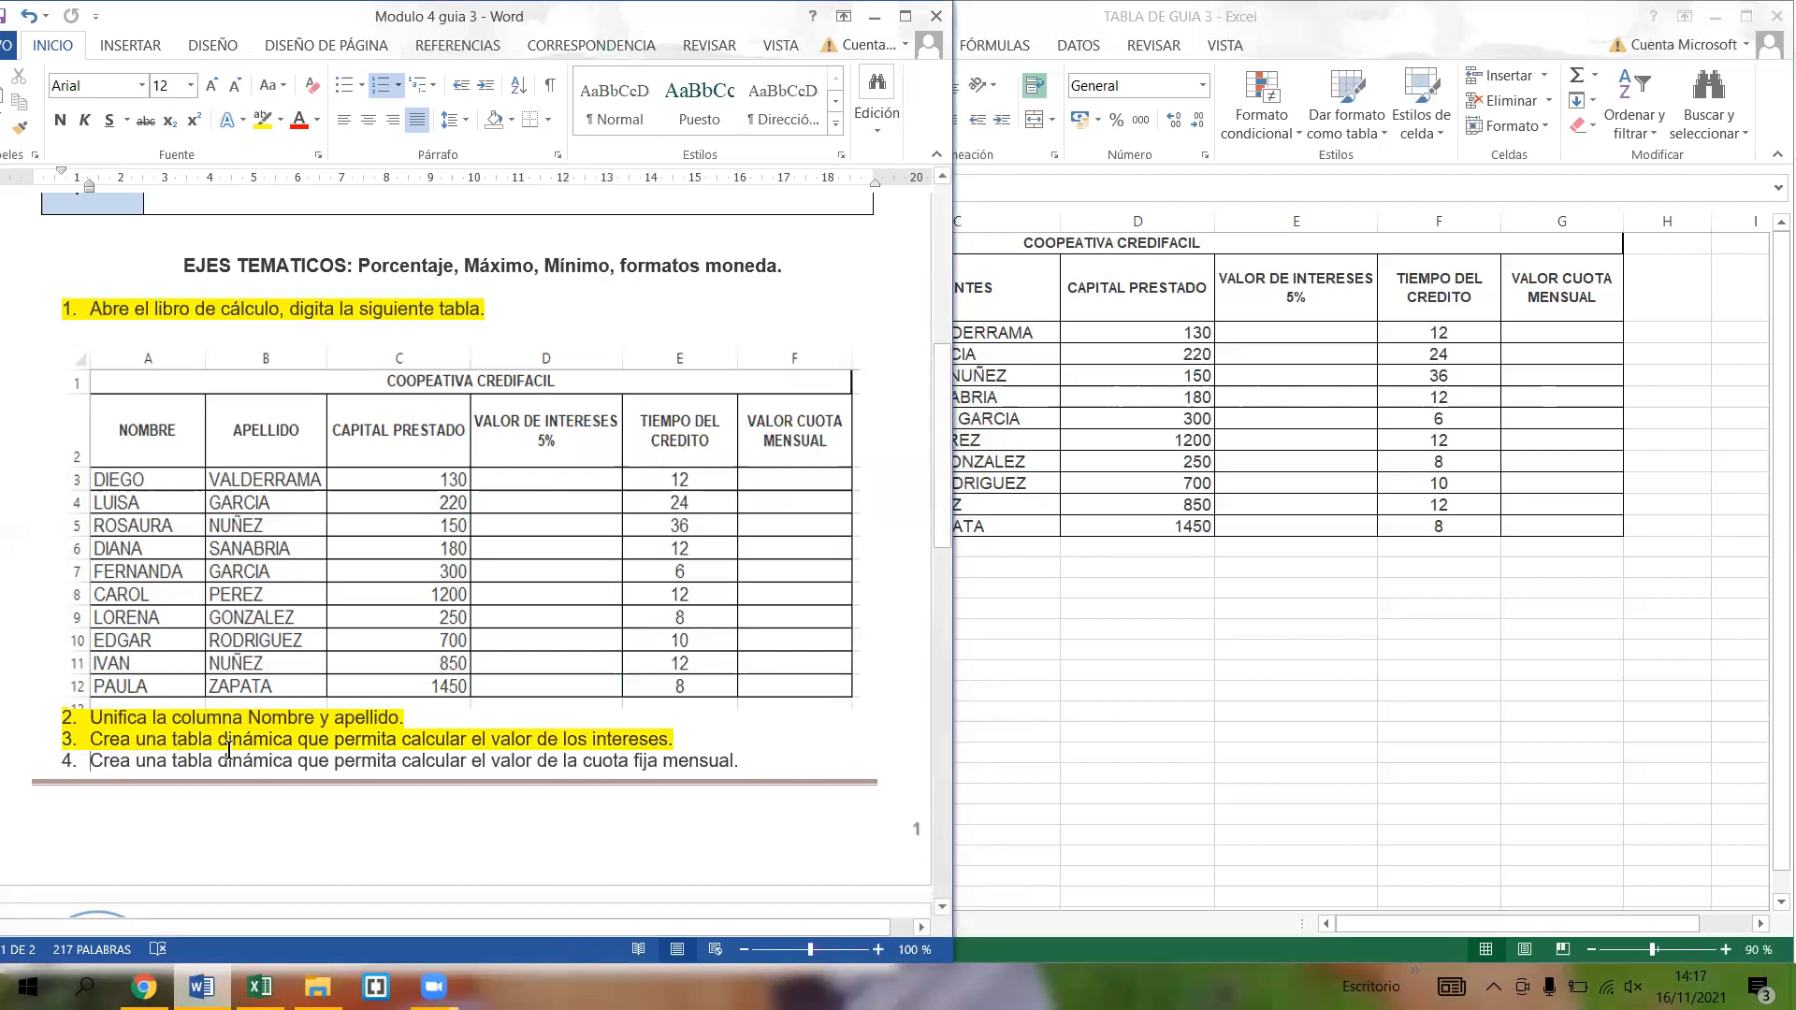
- Return to the Excel workbook and examine the empty VALOR DE INTERESES 5% column against the CAPITAL PRESTADO amounts
left_click(1214, 661)
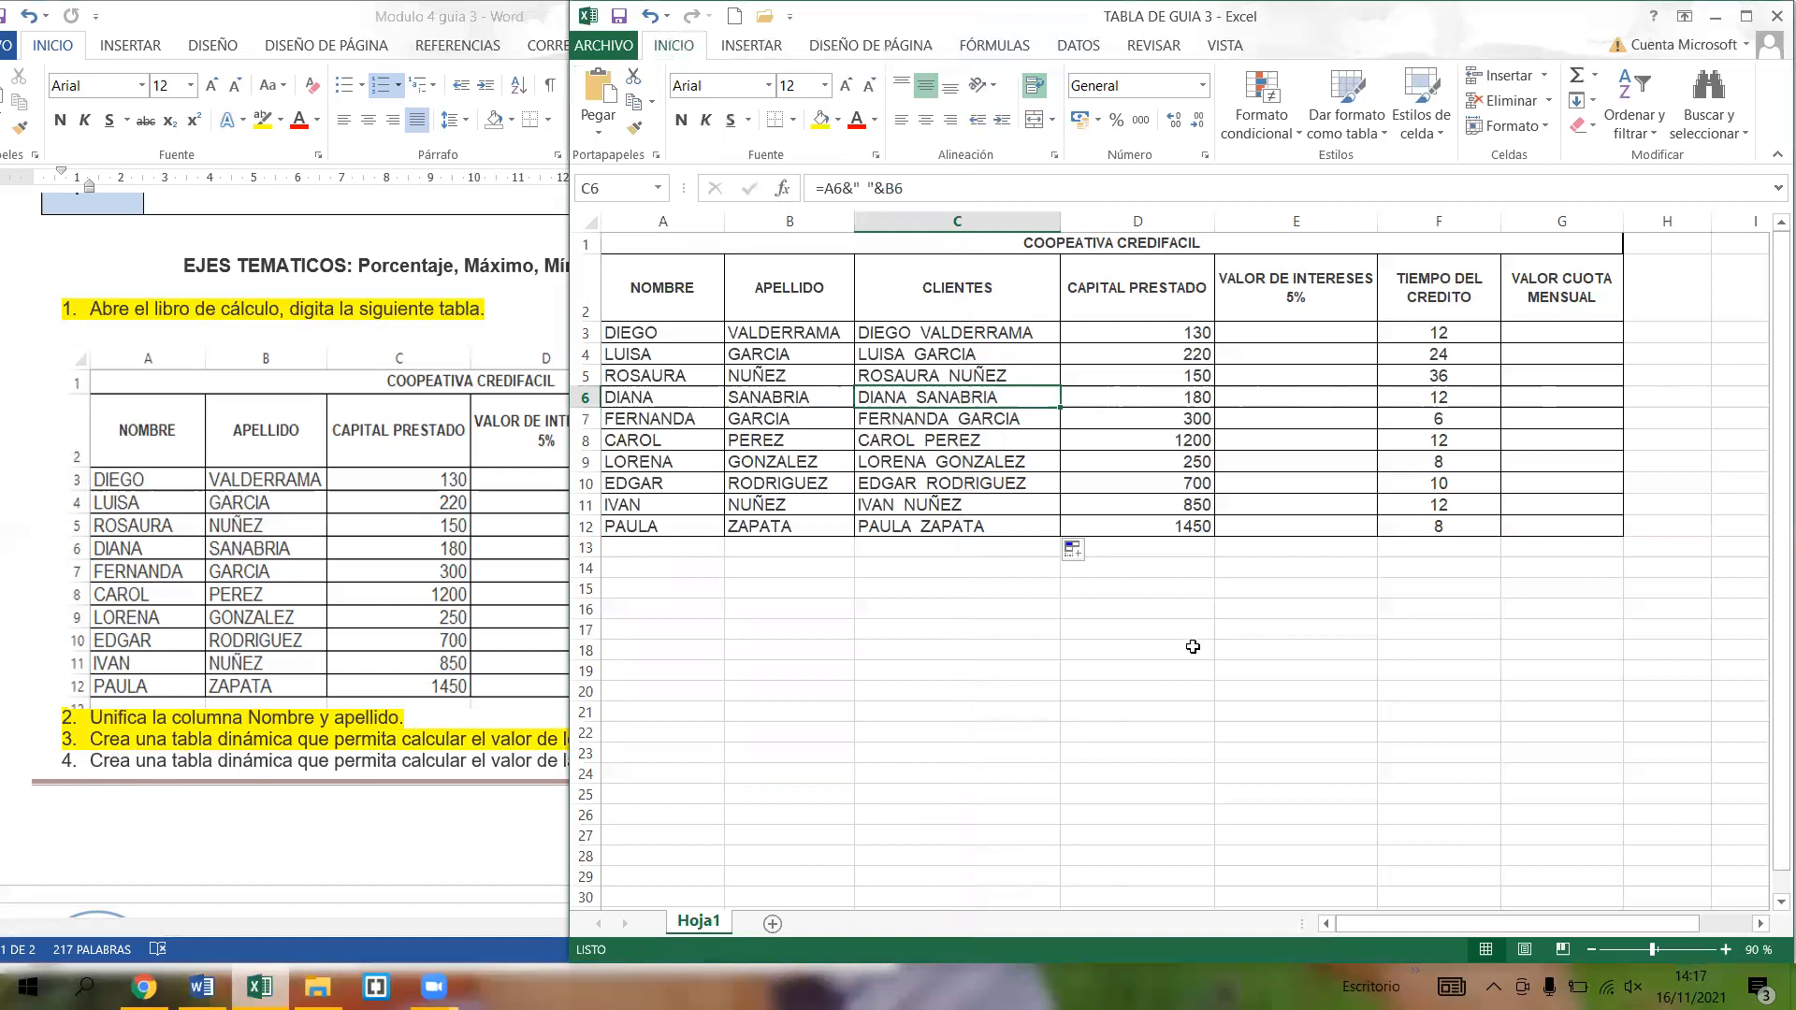
left_click_drag(1292, 332, 1291, 529)
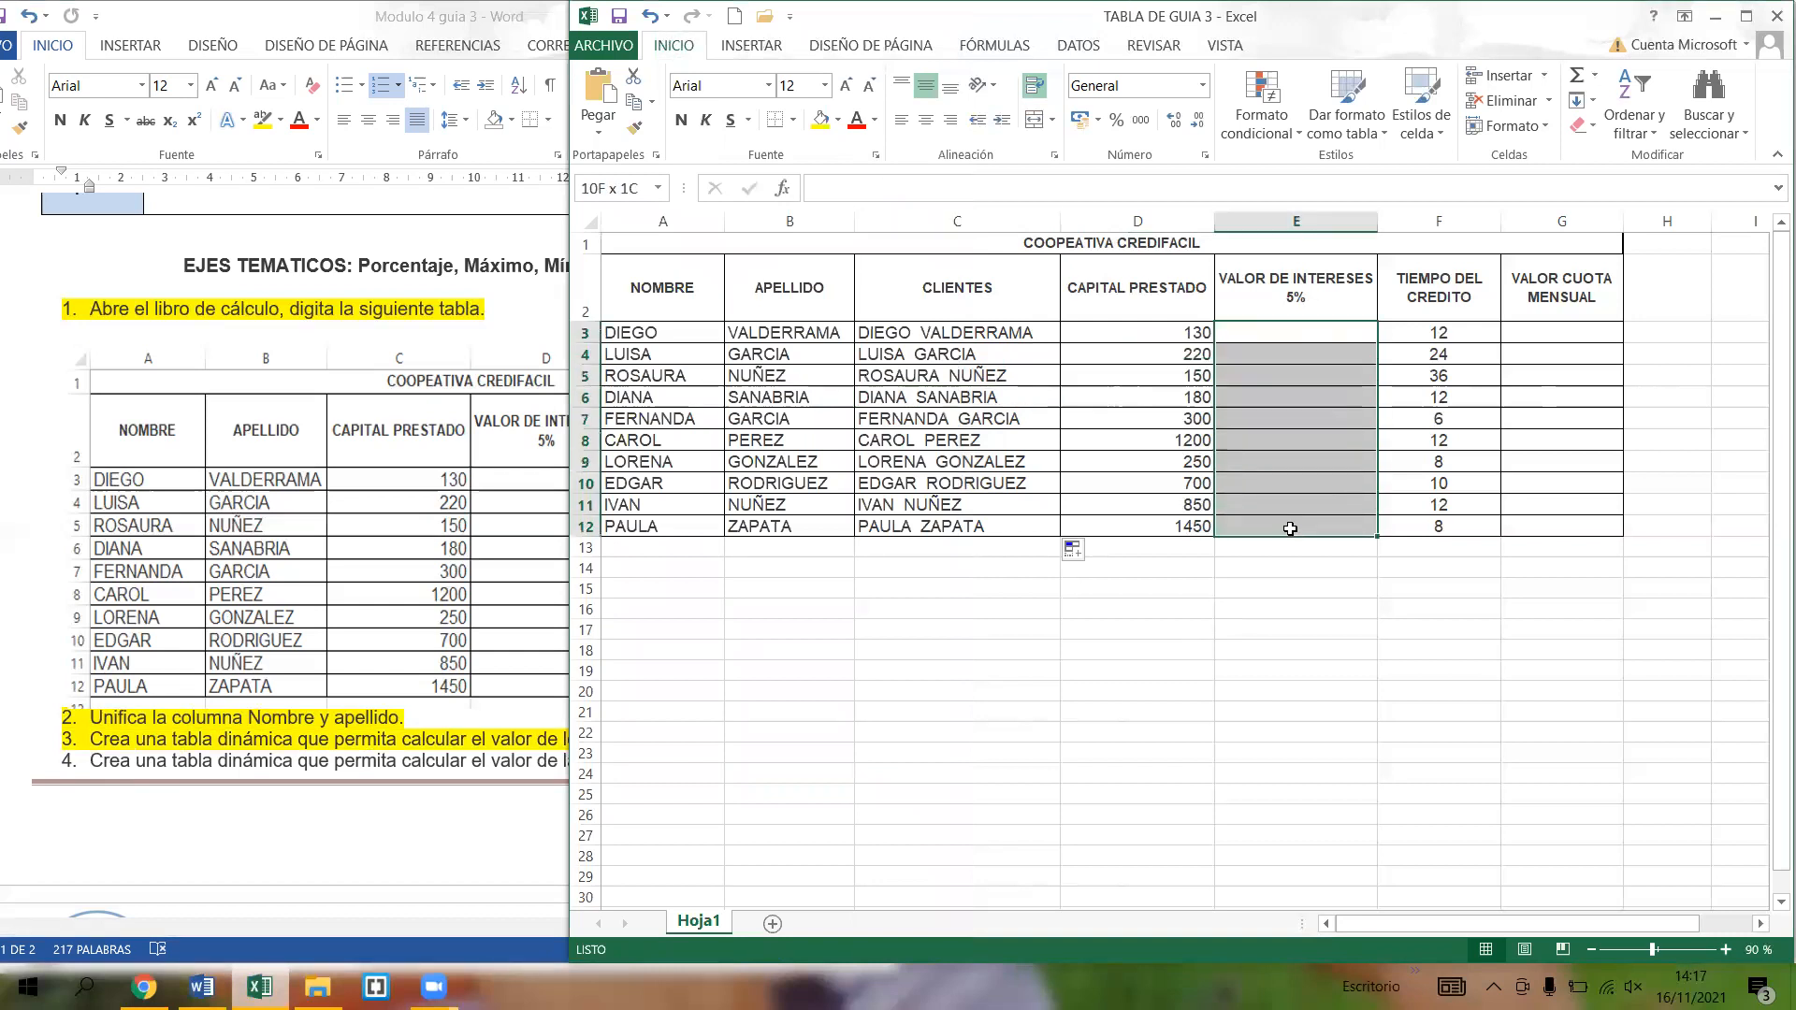
left_click(1276, 333)
left_click(1275, 332)
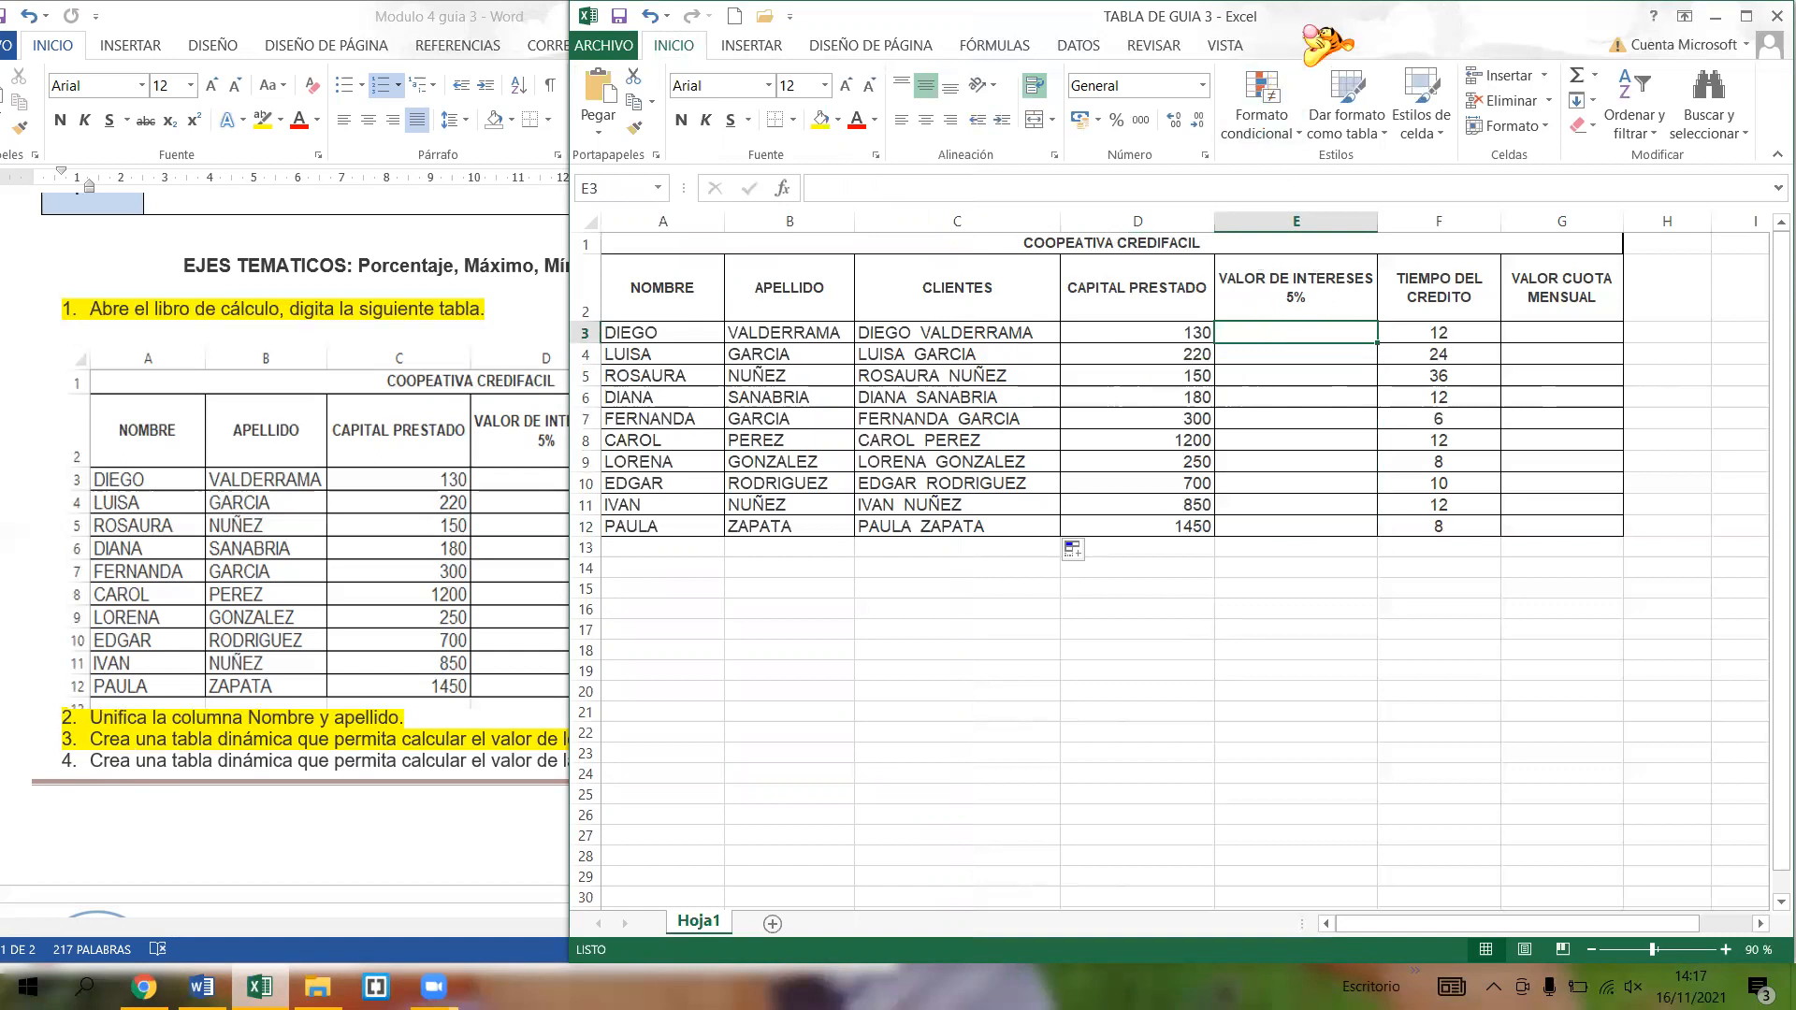
left_click_drag(1279, 36, 1195, 43)
left_click(1198, 358)
left_click(1199, 398)
left_click(1199, 440)
left_click(1198, 483)
left_click(1197, 525)
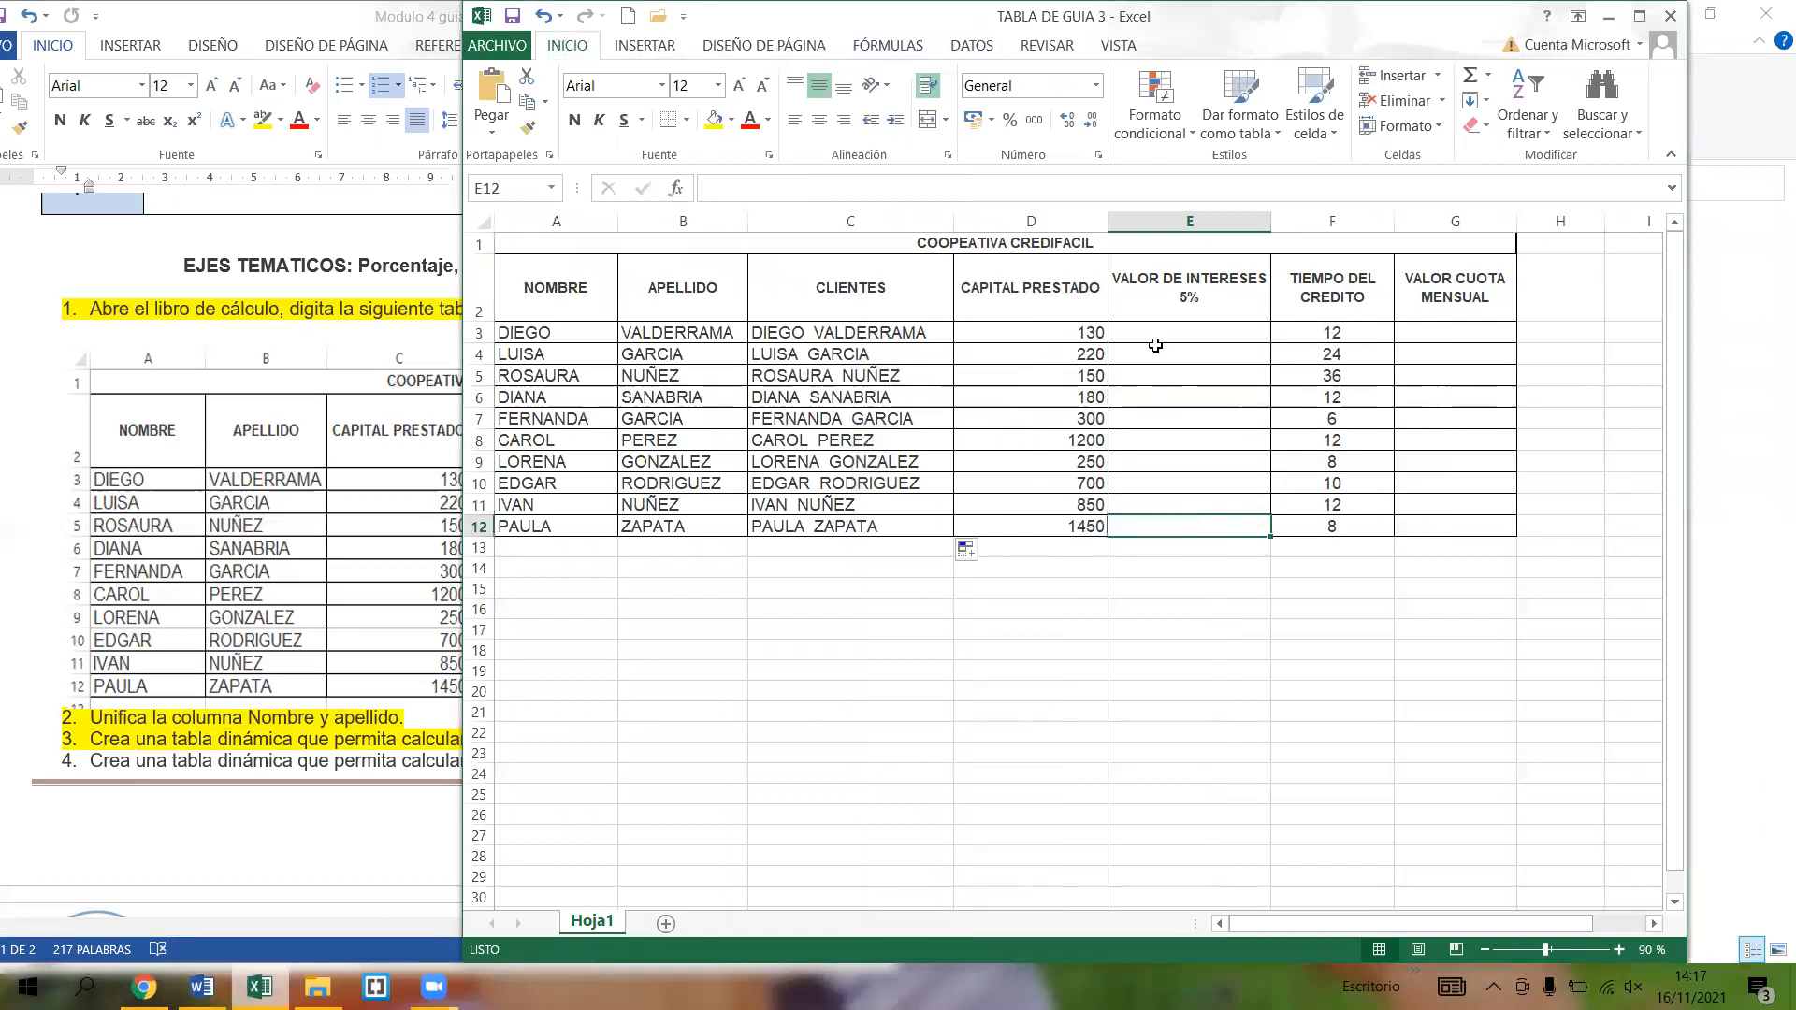
left_click(1015, 330)
left_click(1008, 360)
left_click(1015, 418)
left_click(1018, 487)
left_click(1204, 333)
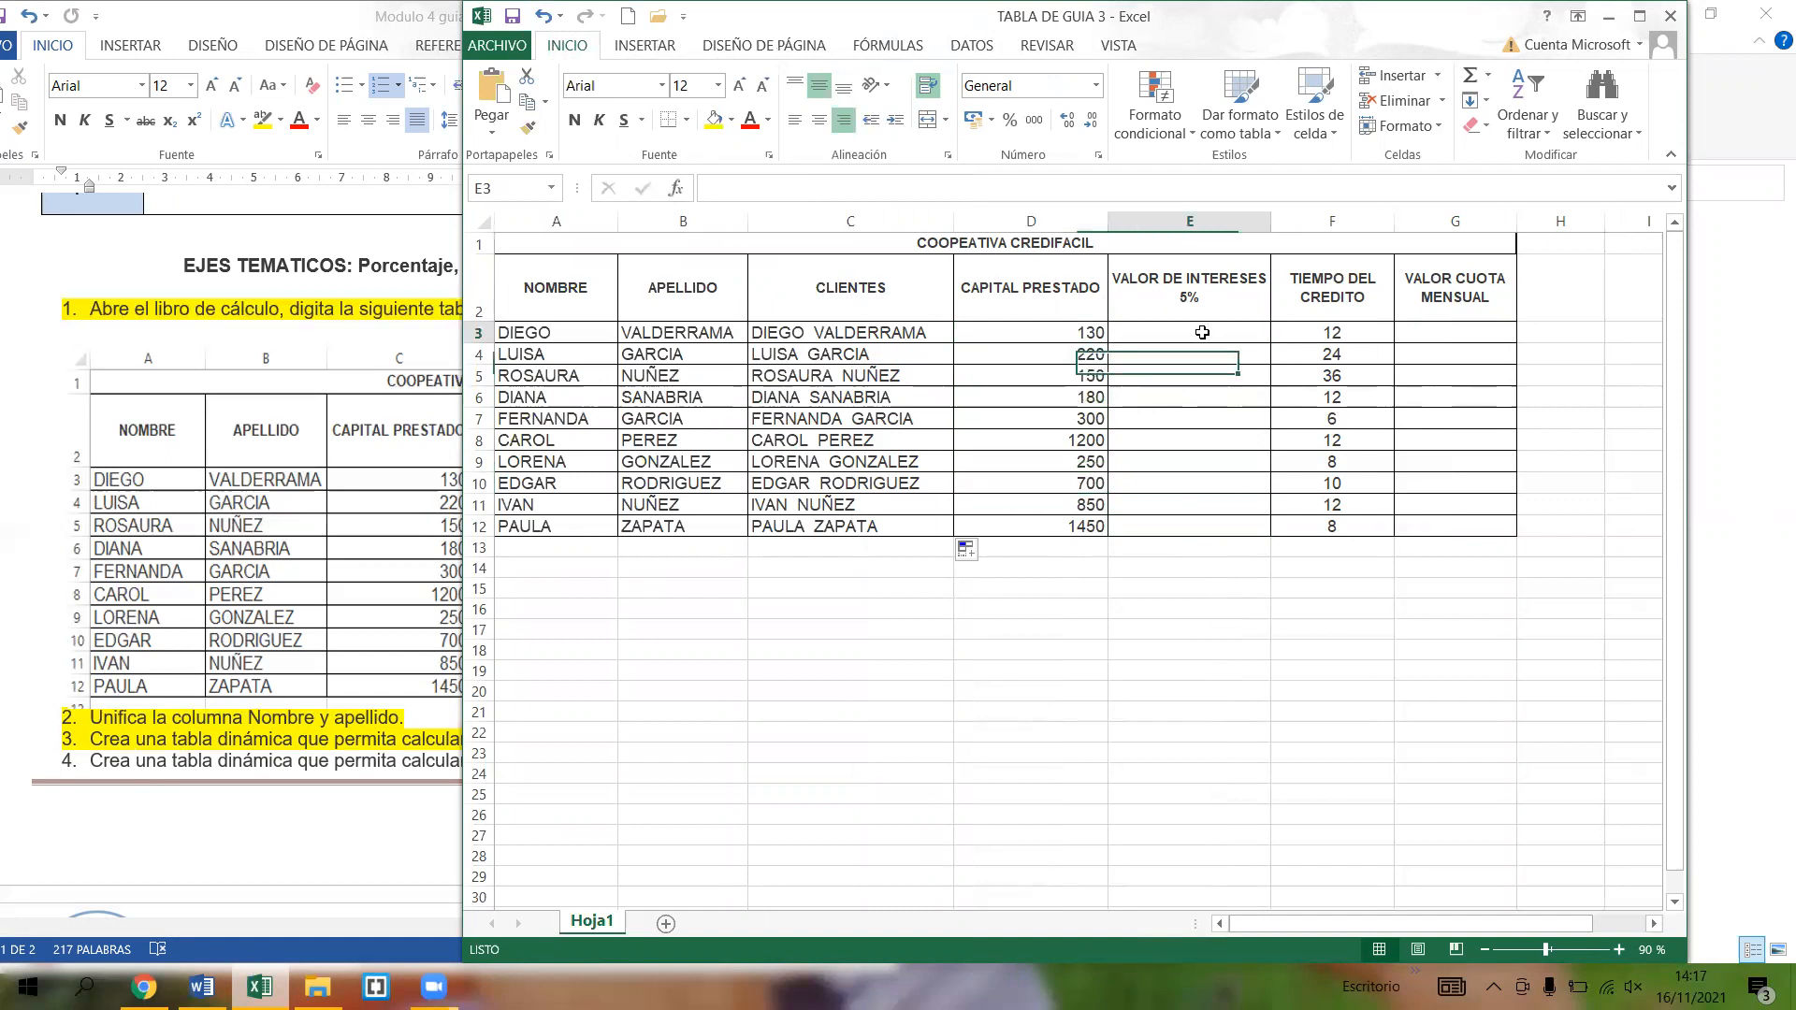
left_click(1156, 354)
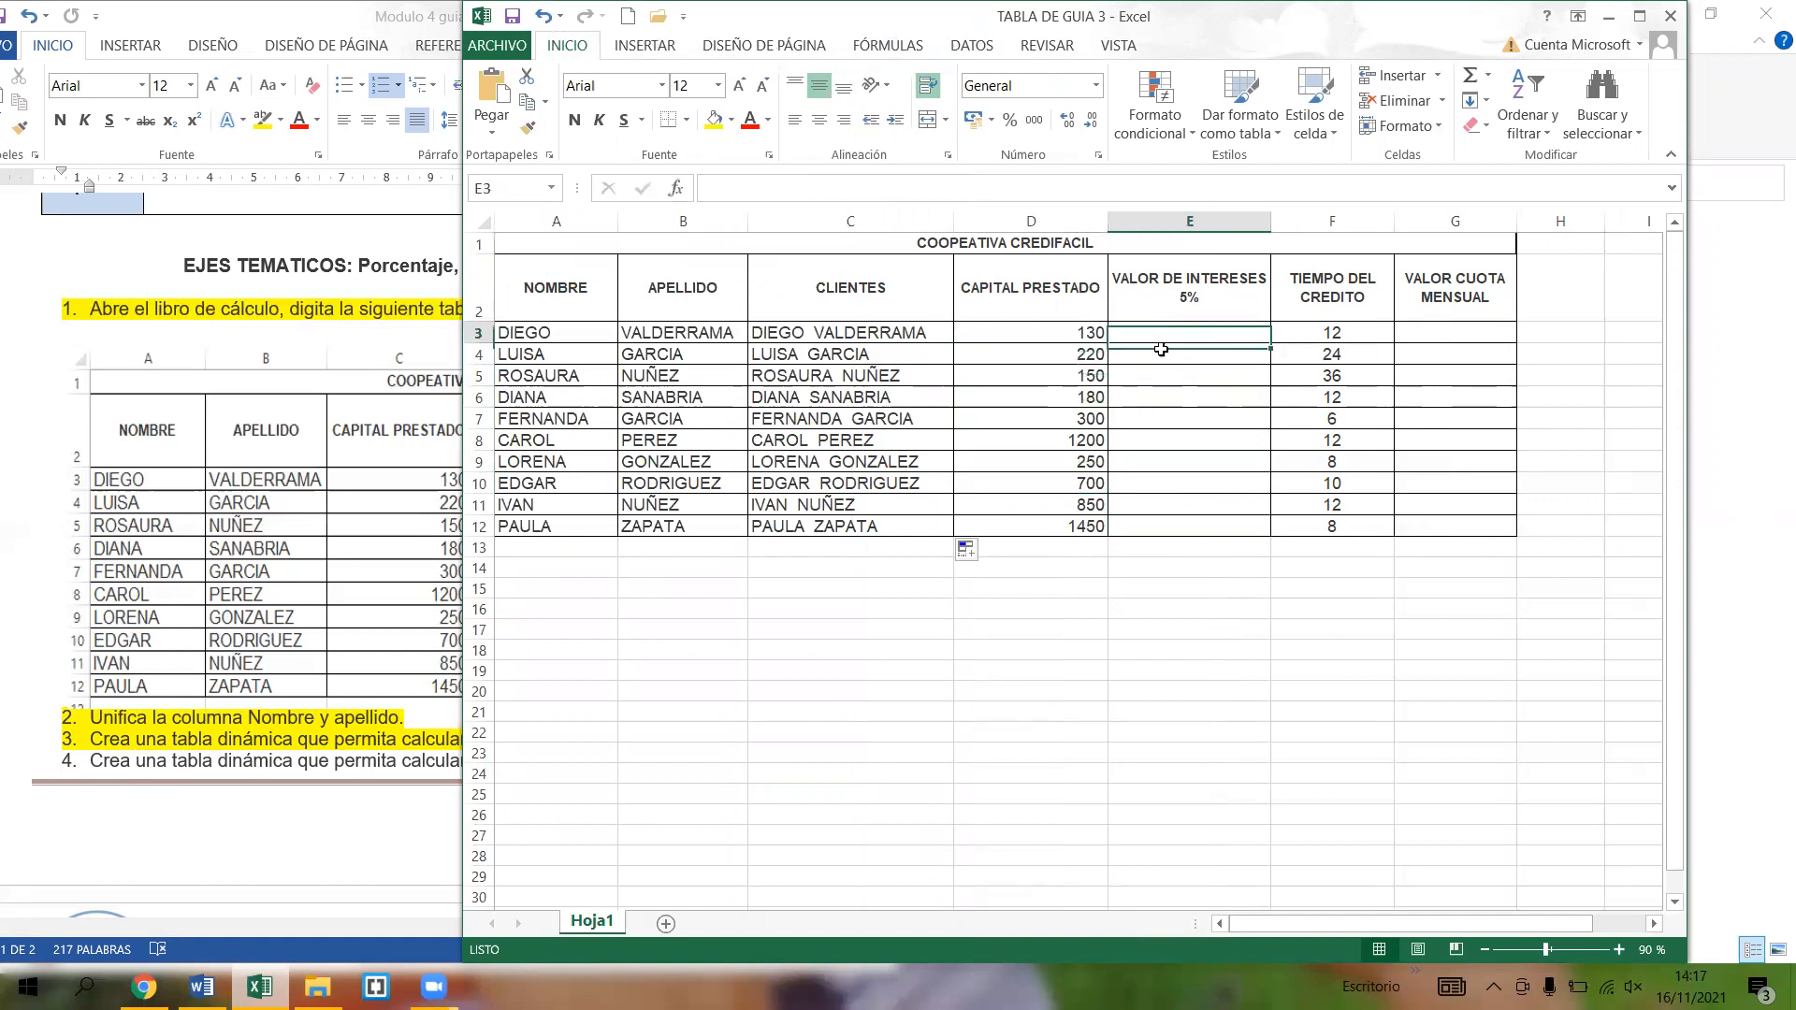
left_click(1160, 379)
left_click(1173, 459)
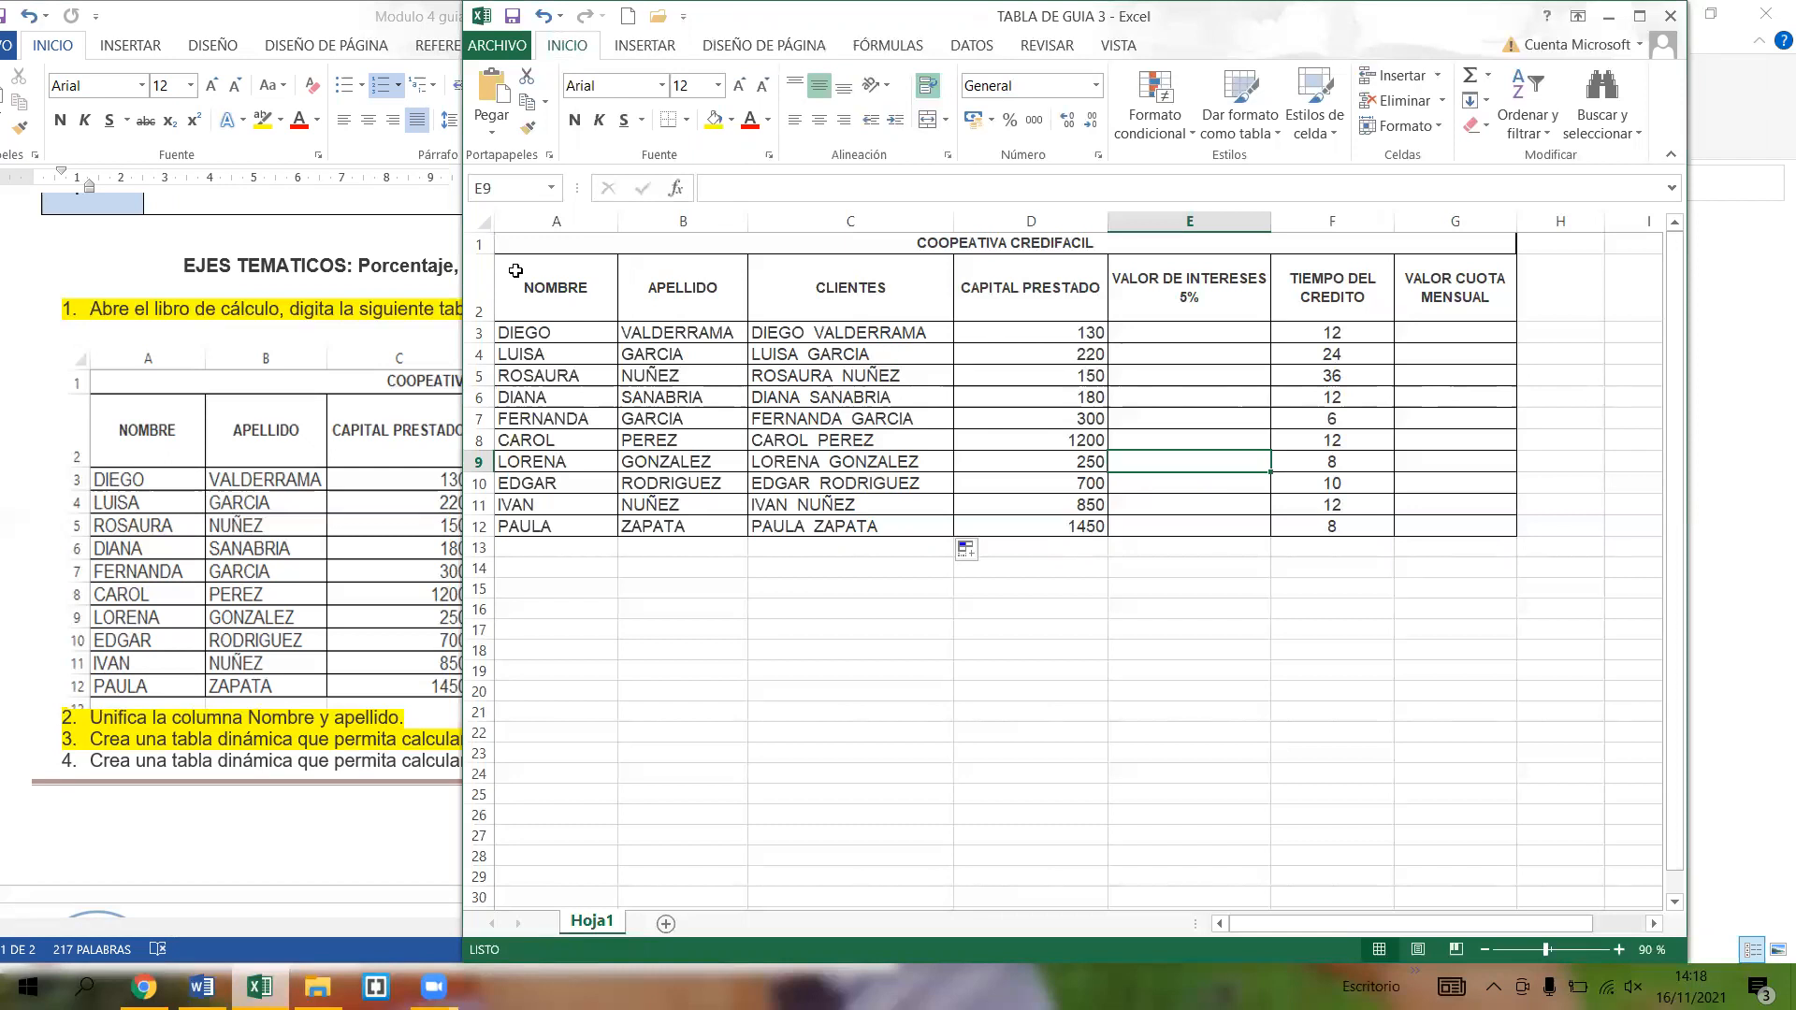
- Create a pivot table from the range A2:G12 of Hoja1 on a new worksheet
mouse_move(515, 270)
left_mouse_down()
mouse_move(542, 299)
mouse_move(1018, 467)
mouse_move(1519, 530)
mouse_move(1075, 371)
mouse_move(554, 284)
mouse_move(940, 407)
mouse_move(1459, 526)
mouse_move(1444, 528)
left_mouse_up()
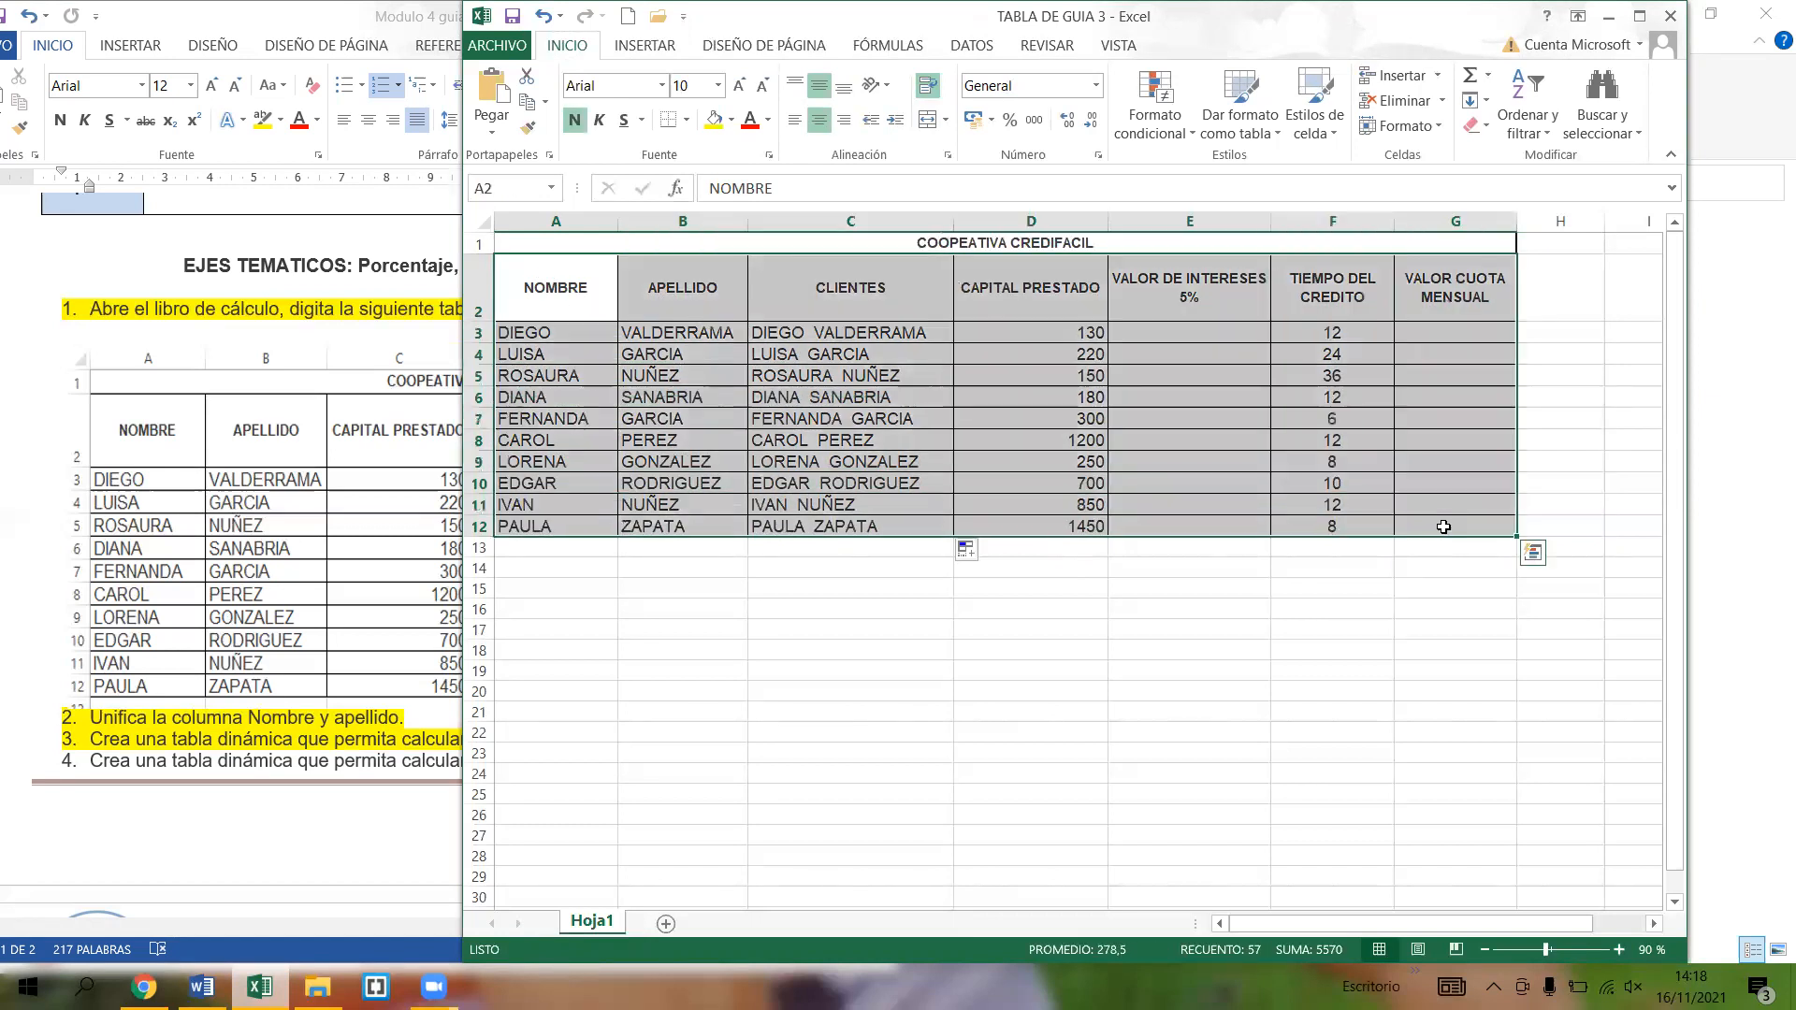
left_click(645, 46)
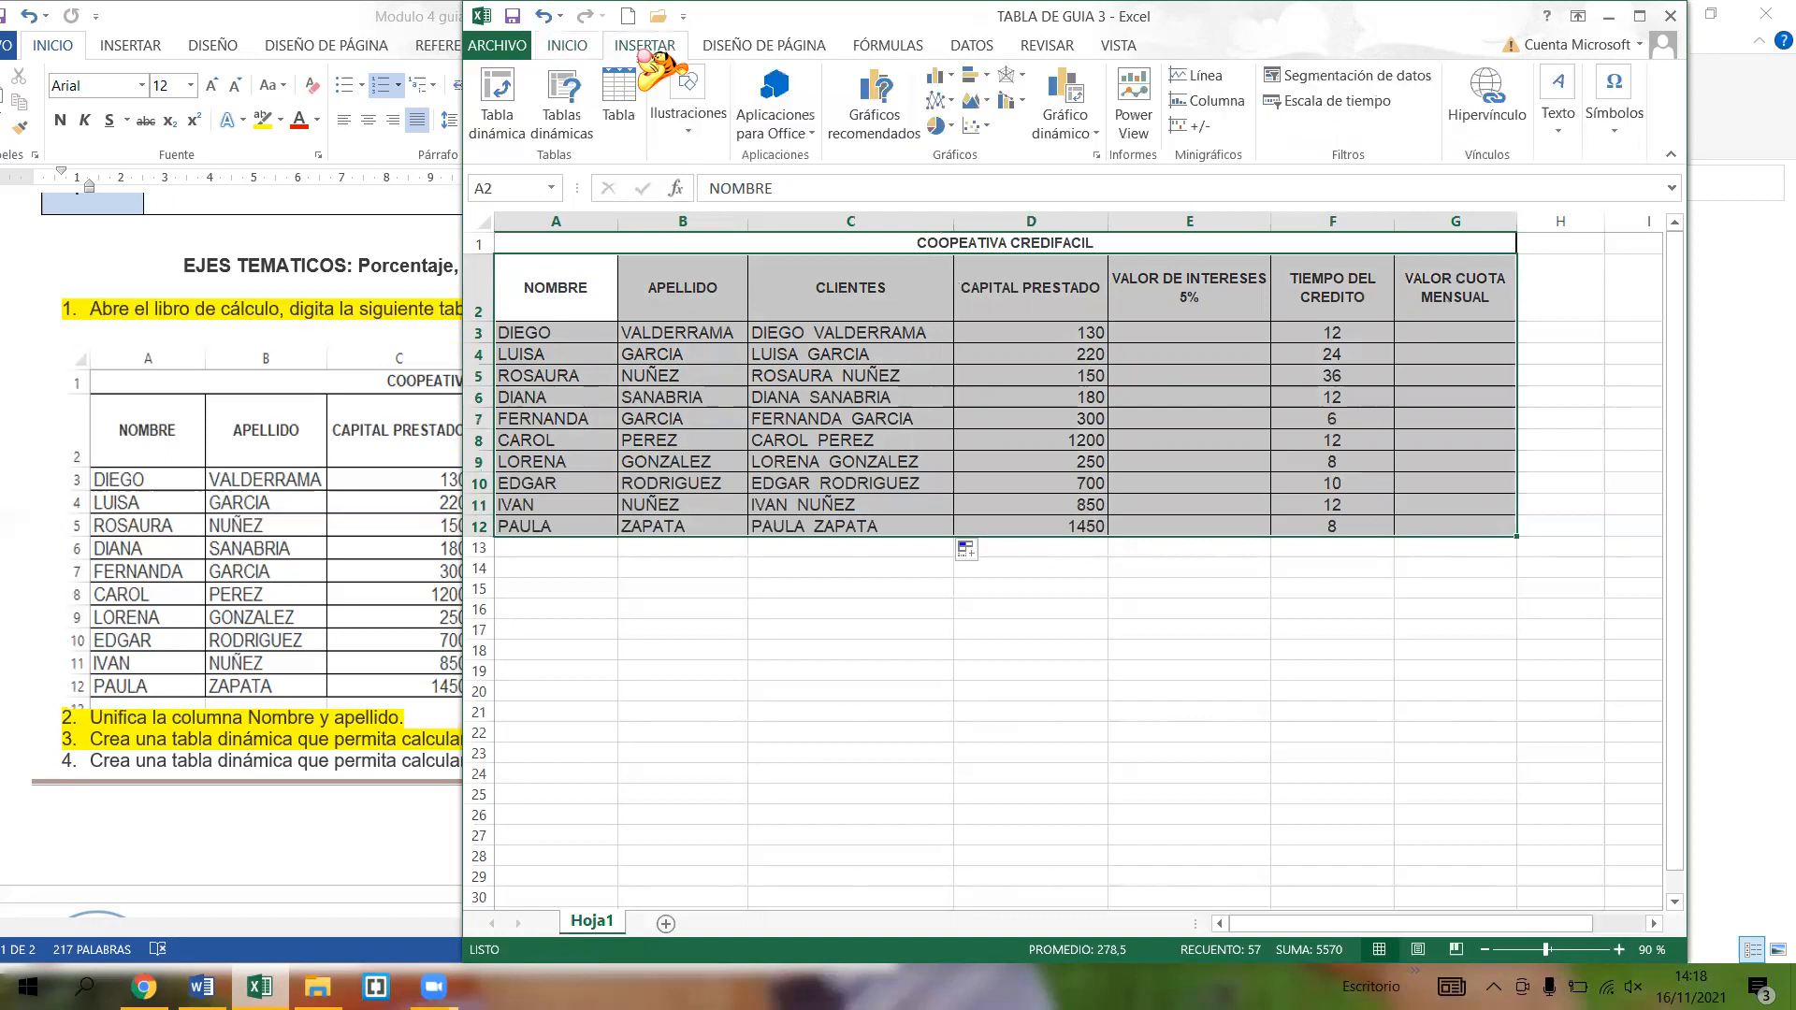
left_click(505, 124)
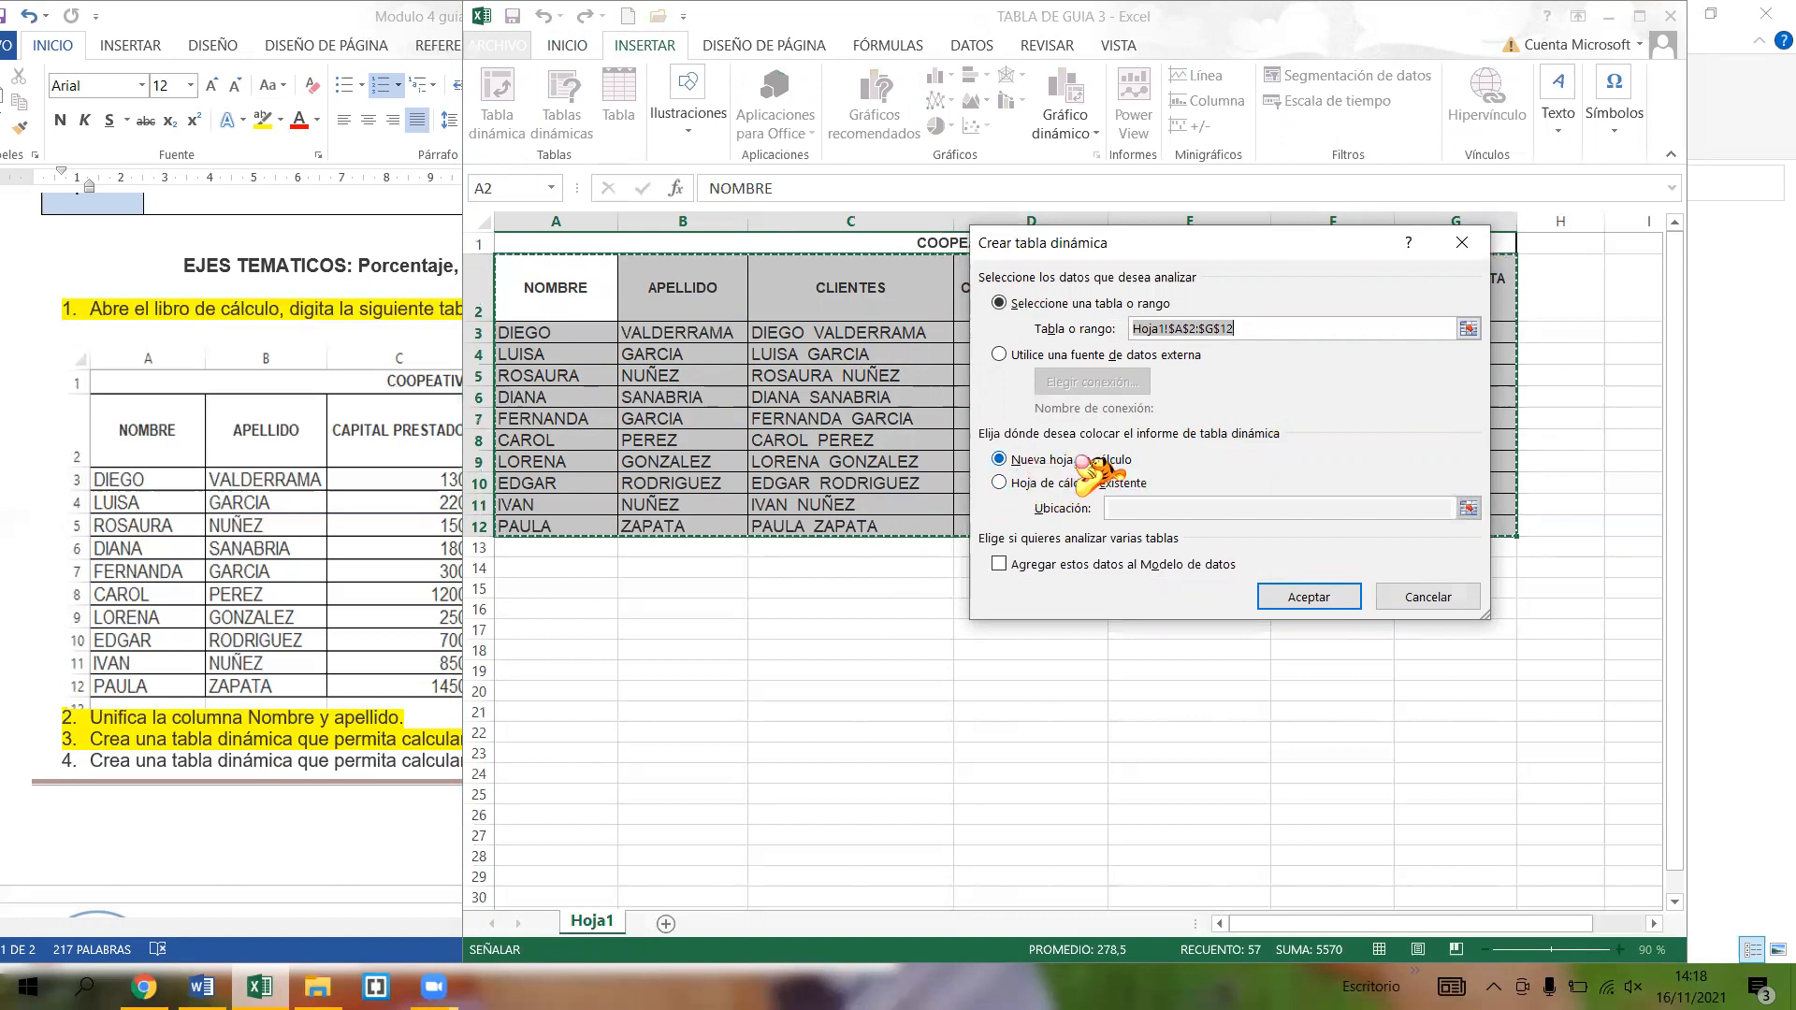
left_click(1303, 588)
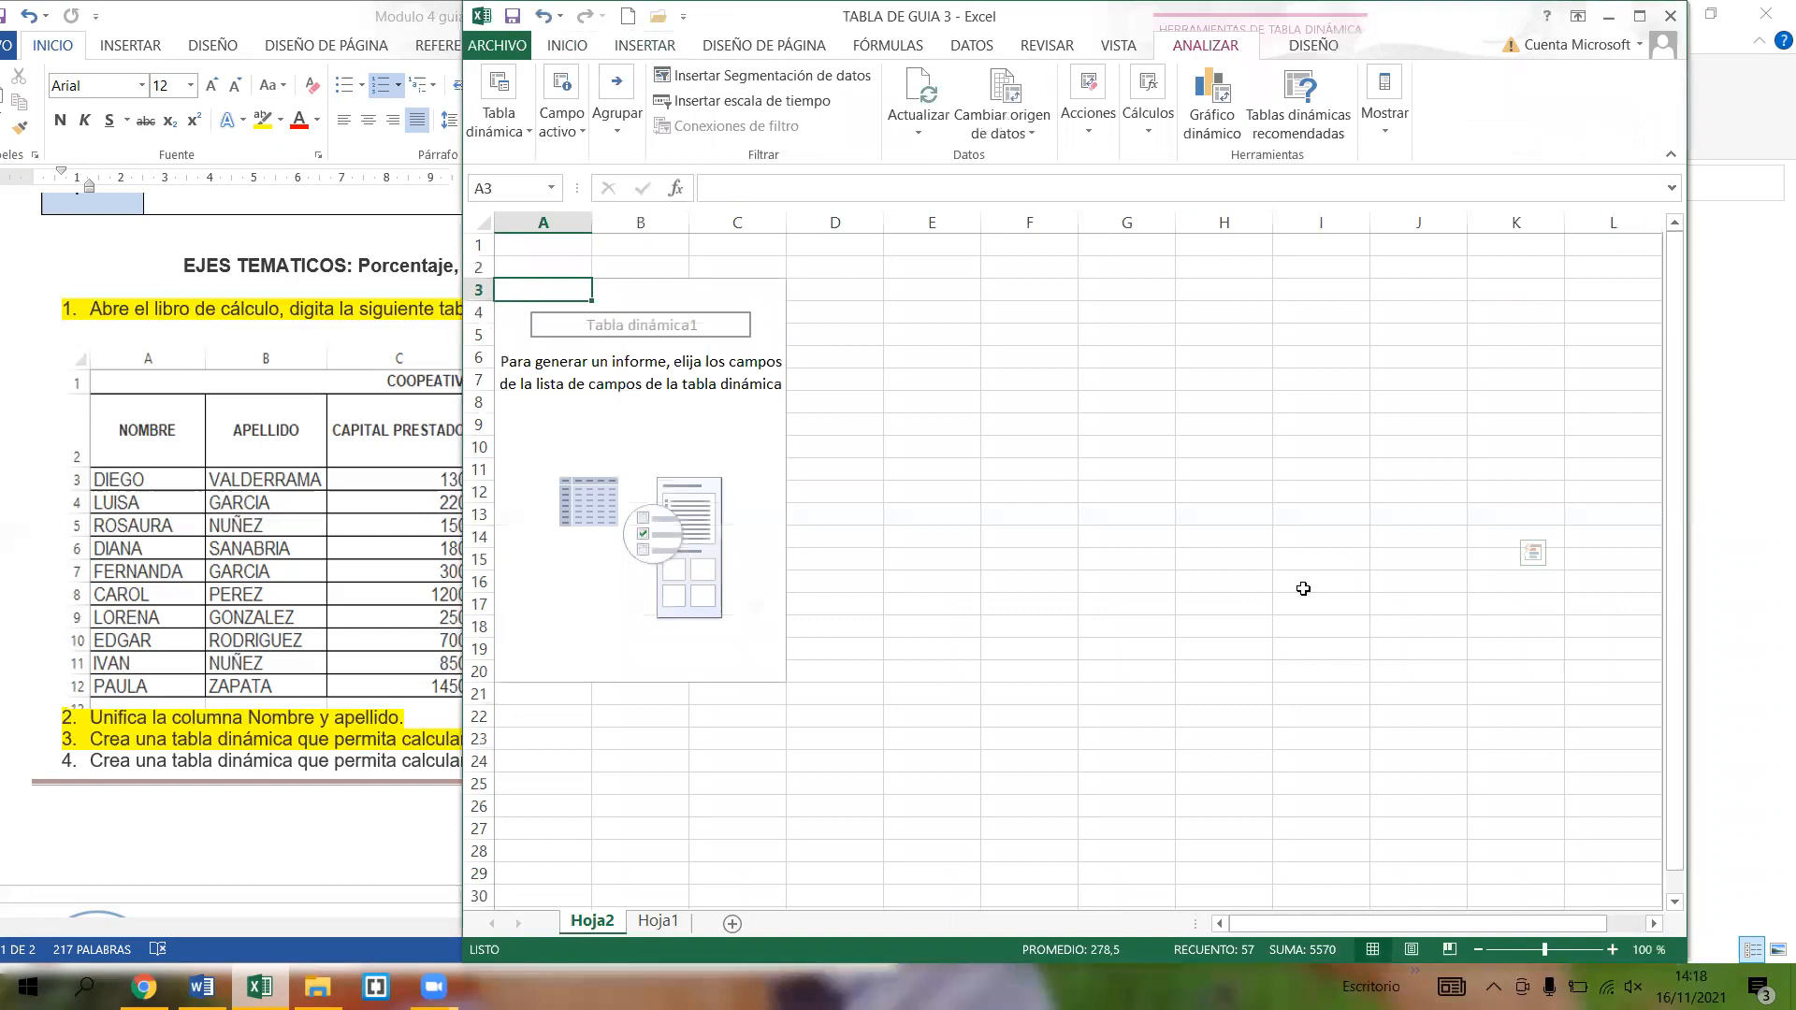
- Widen and reposition the Excel window so the whole pivot table field list is in view
left_click_drag(1038, 16, 837, 16)
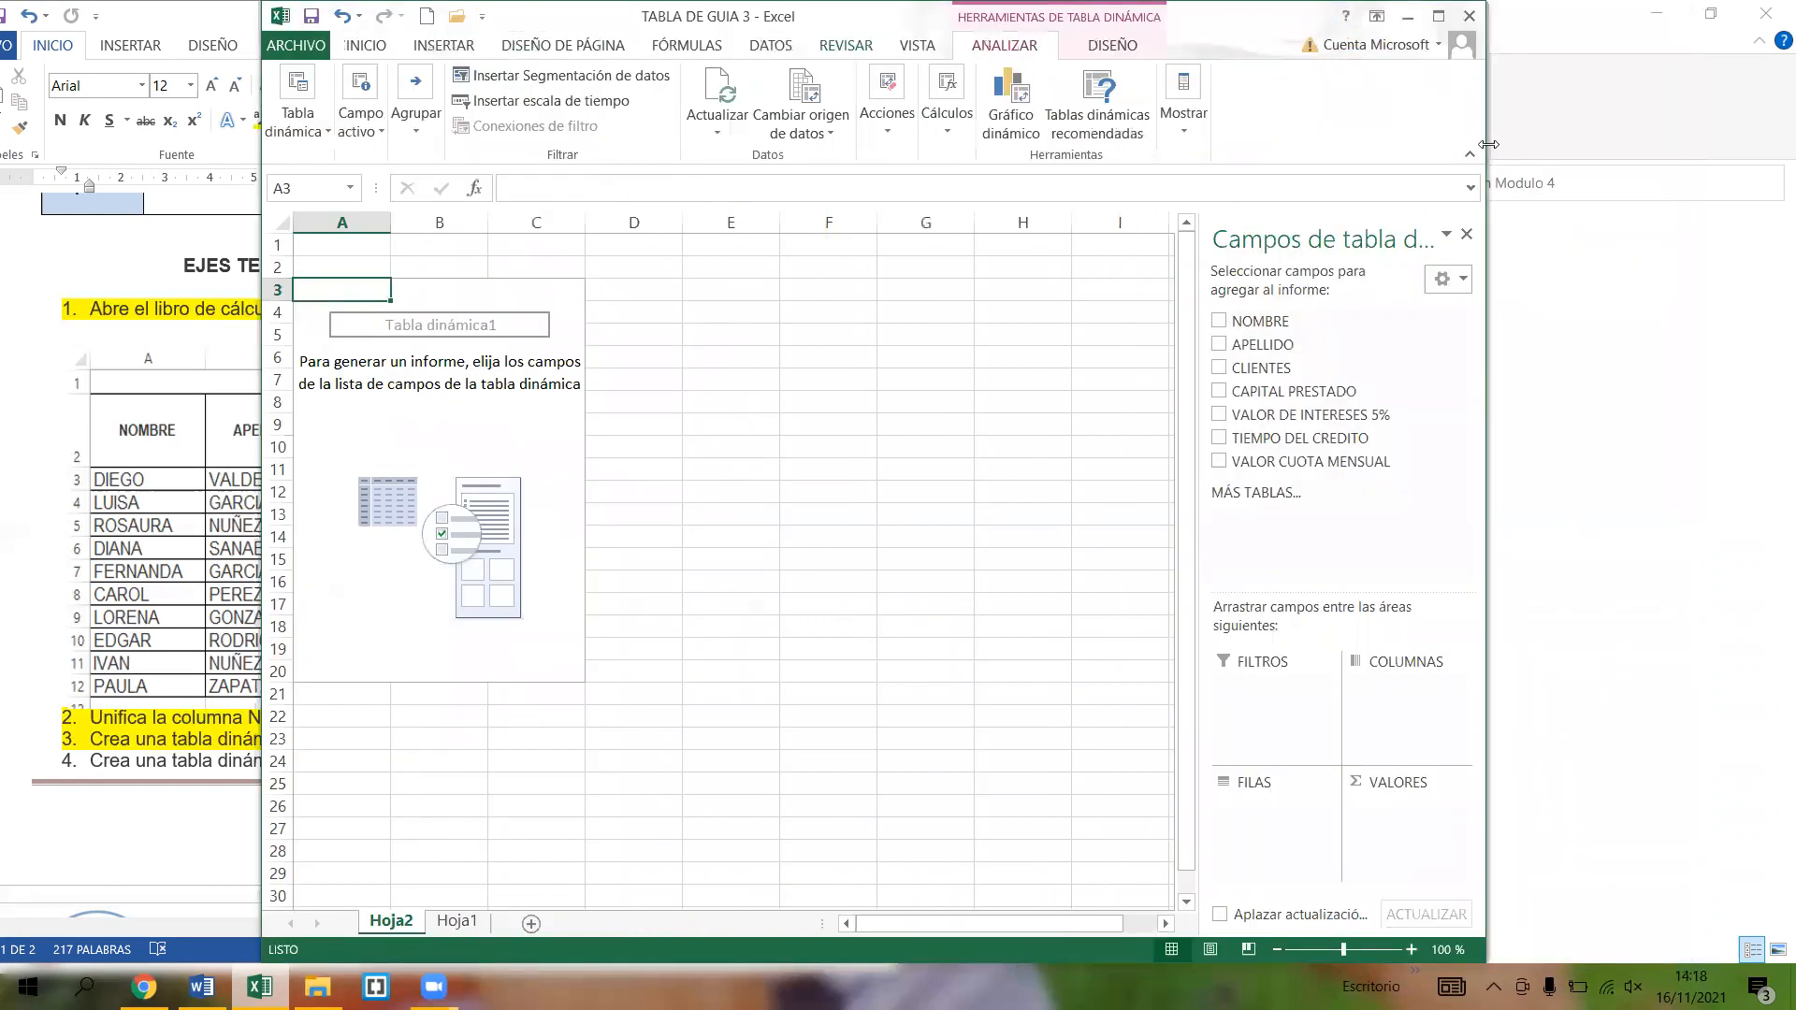
left_click_drag(1497, 142, 1667, 143)
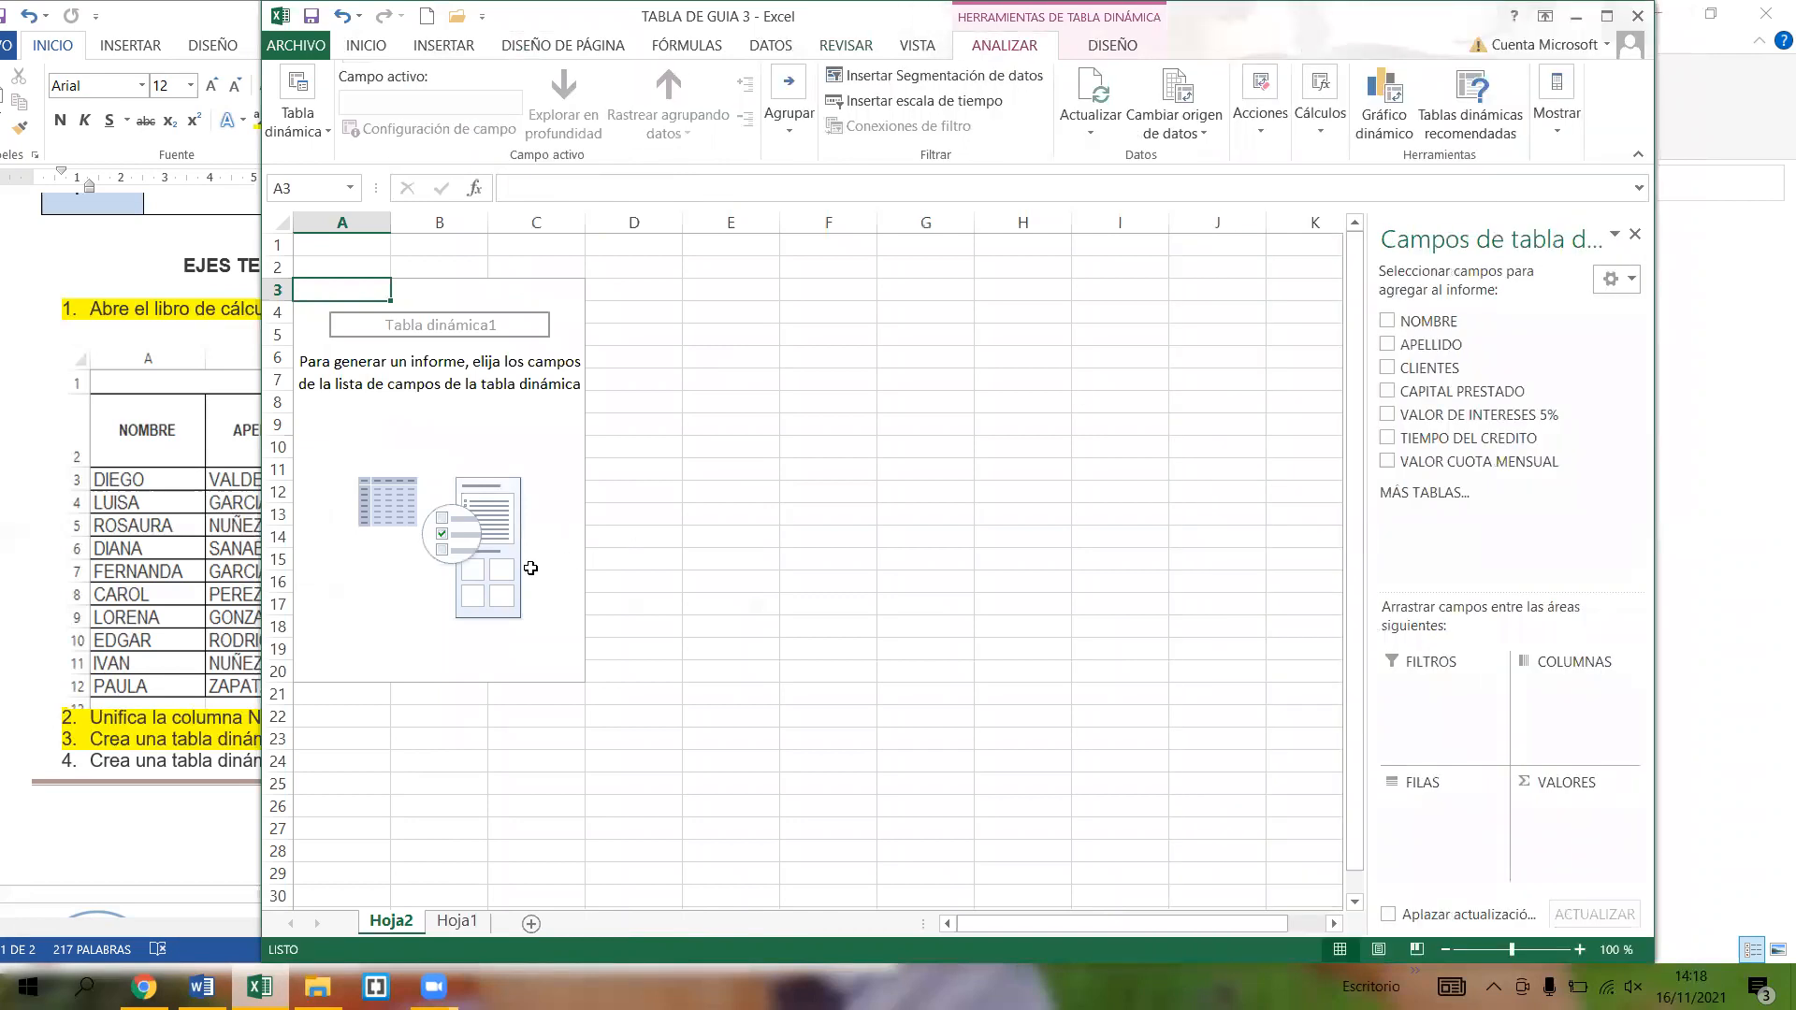
left_click(534, 420)
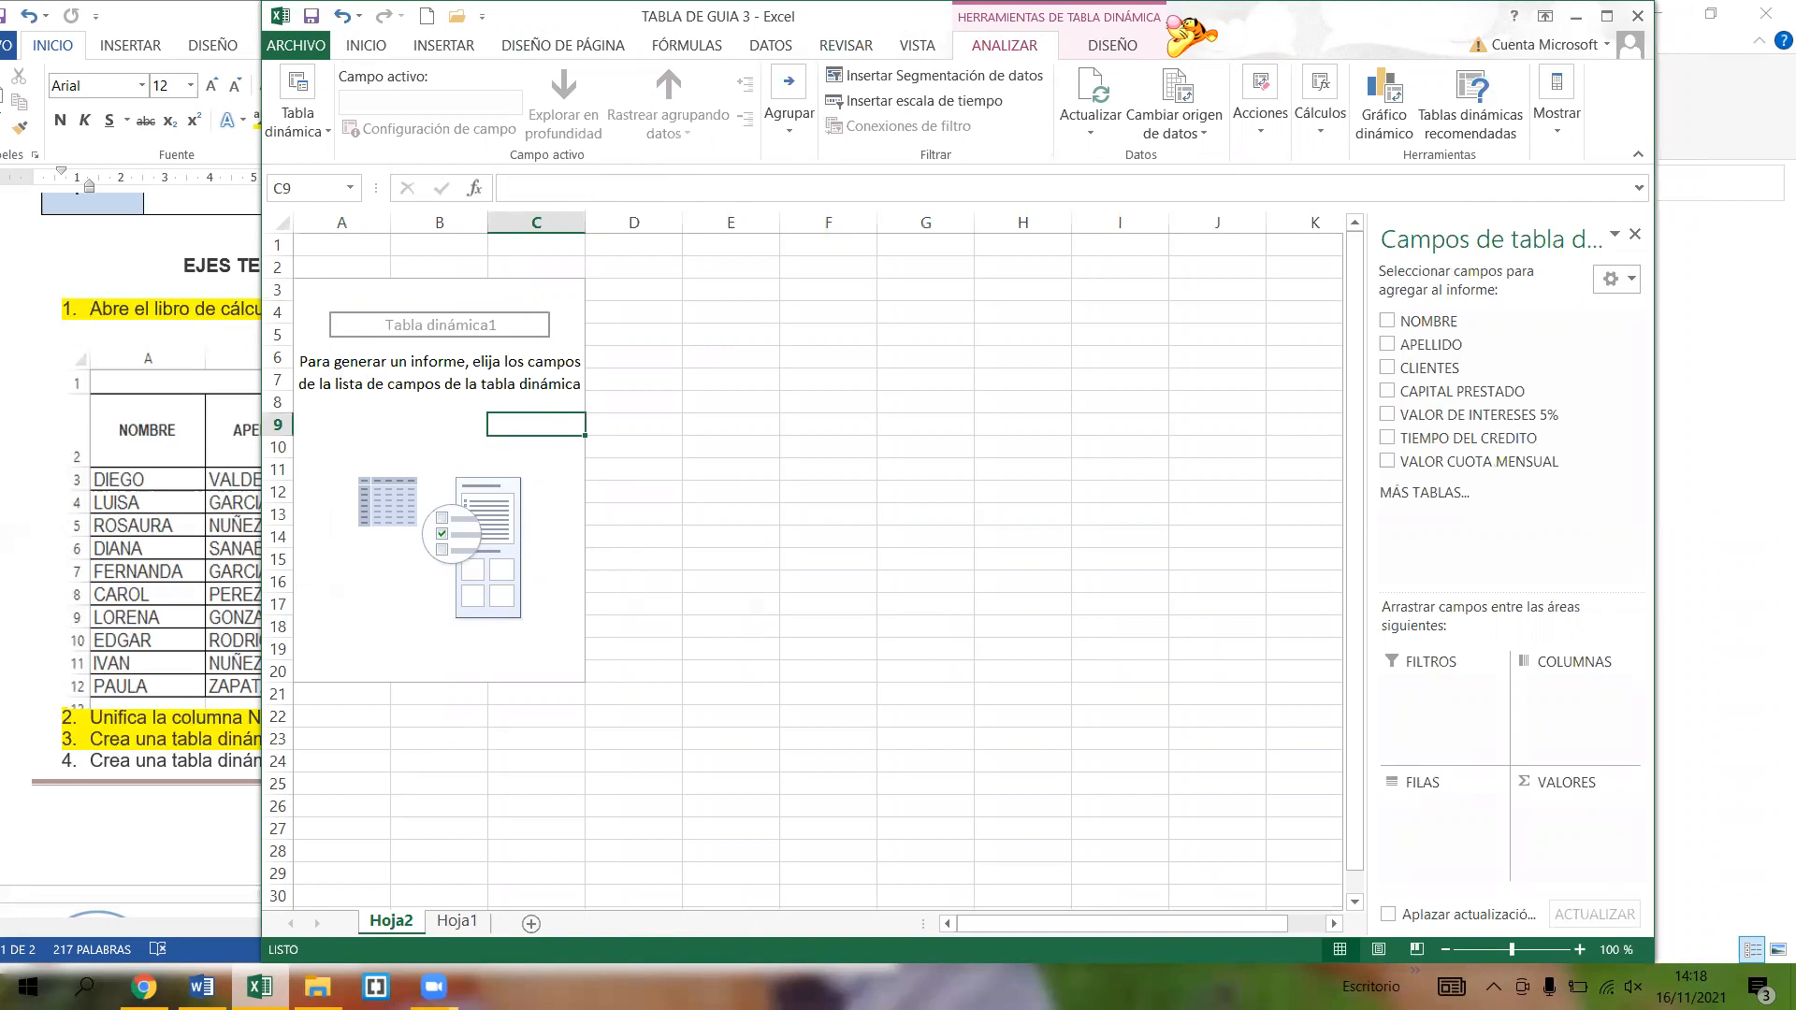
left_click_drag(1170, 18, 1537, 73)
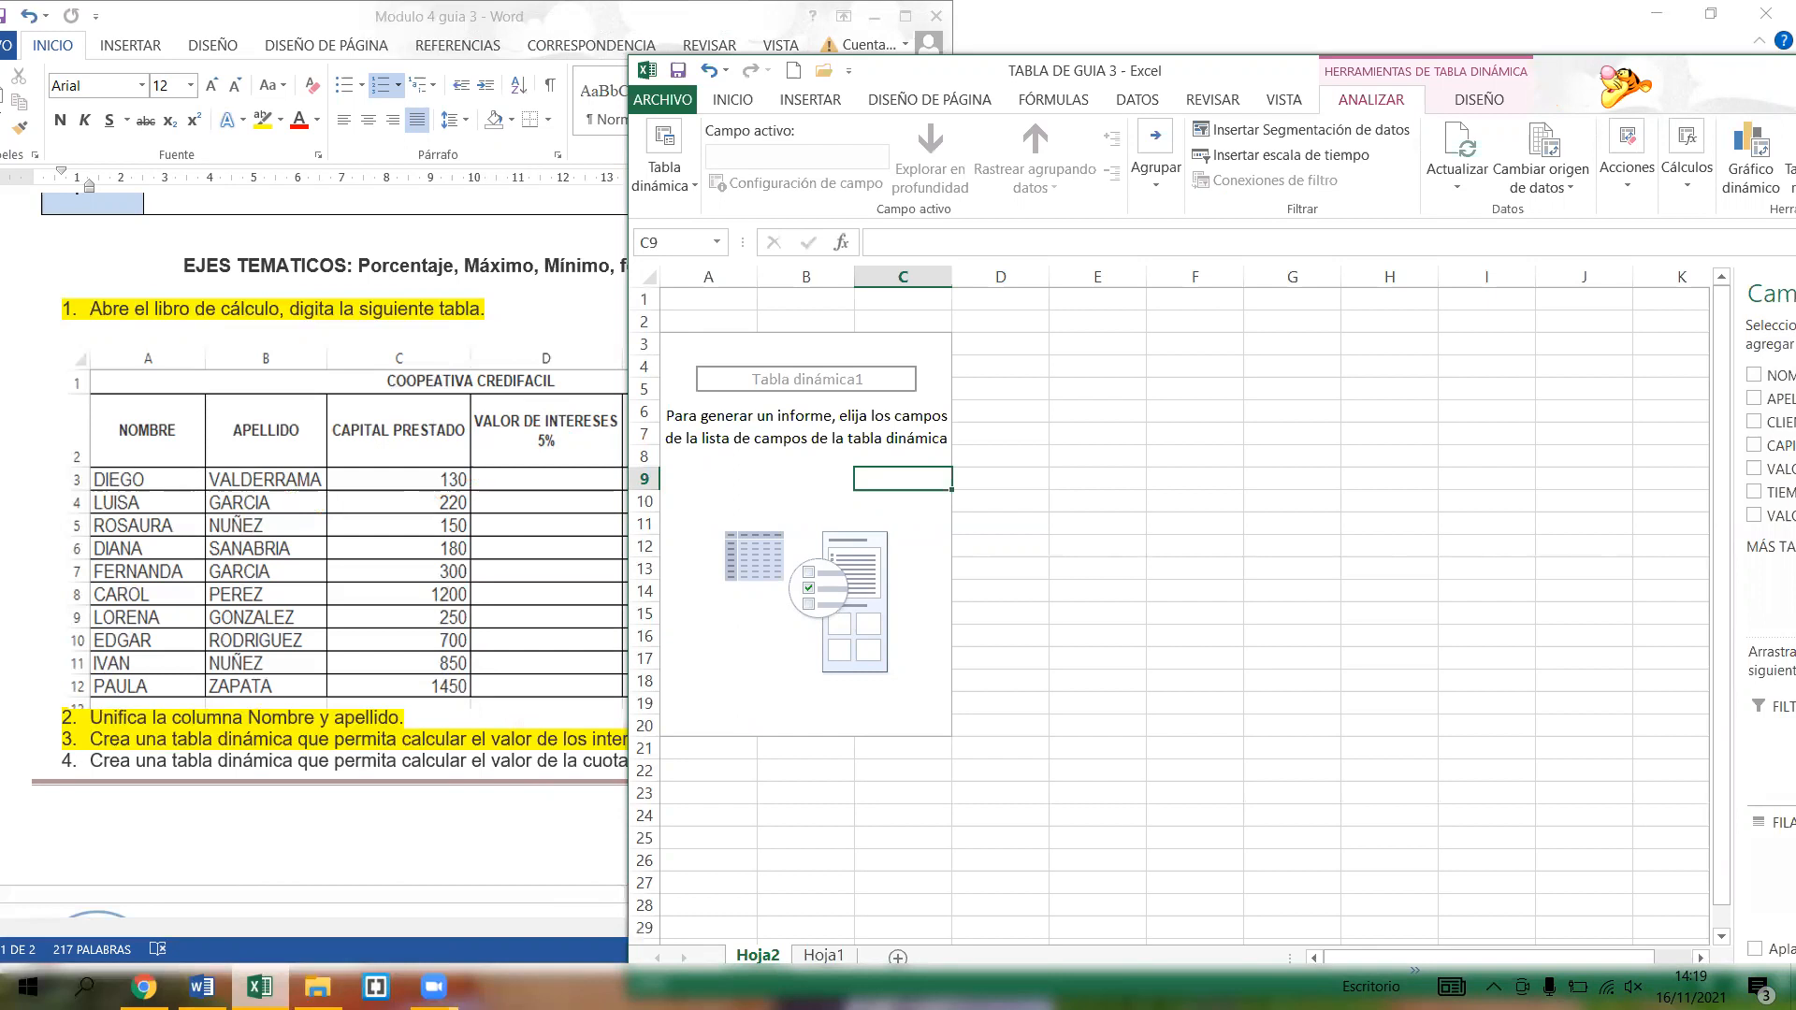
left_click_drag(1617, 73, 1138, 18)
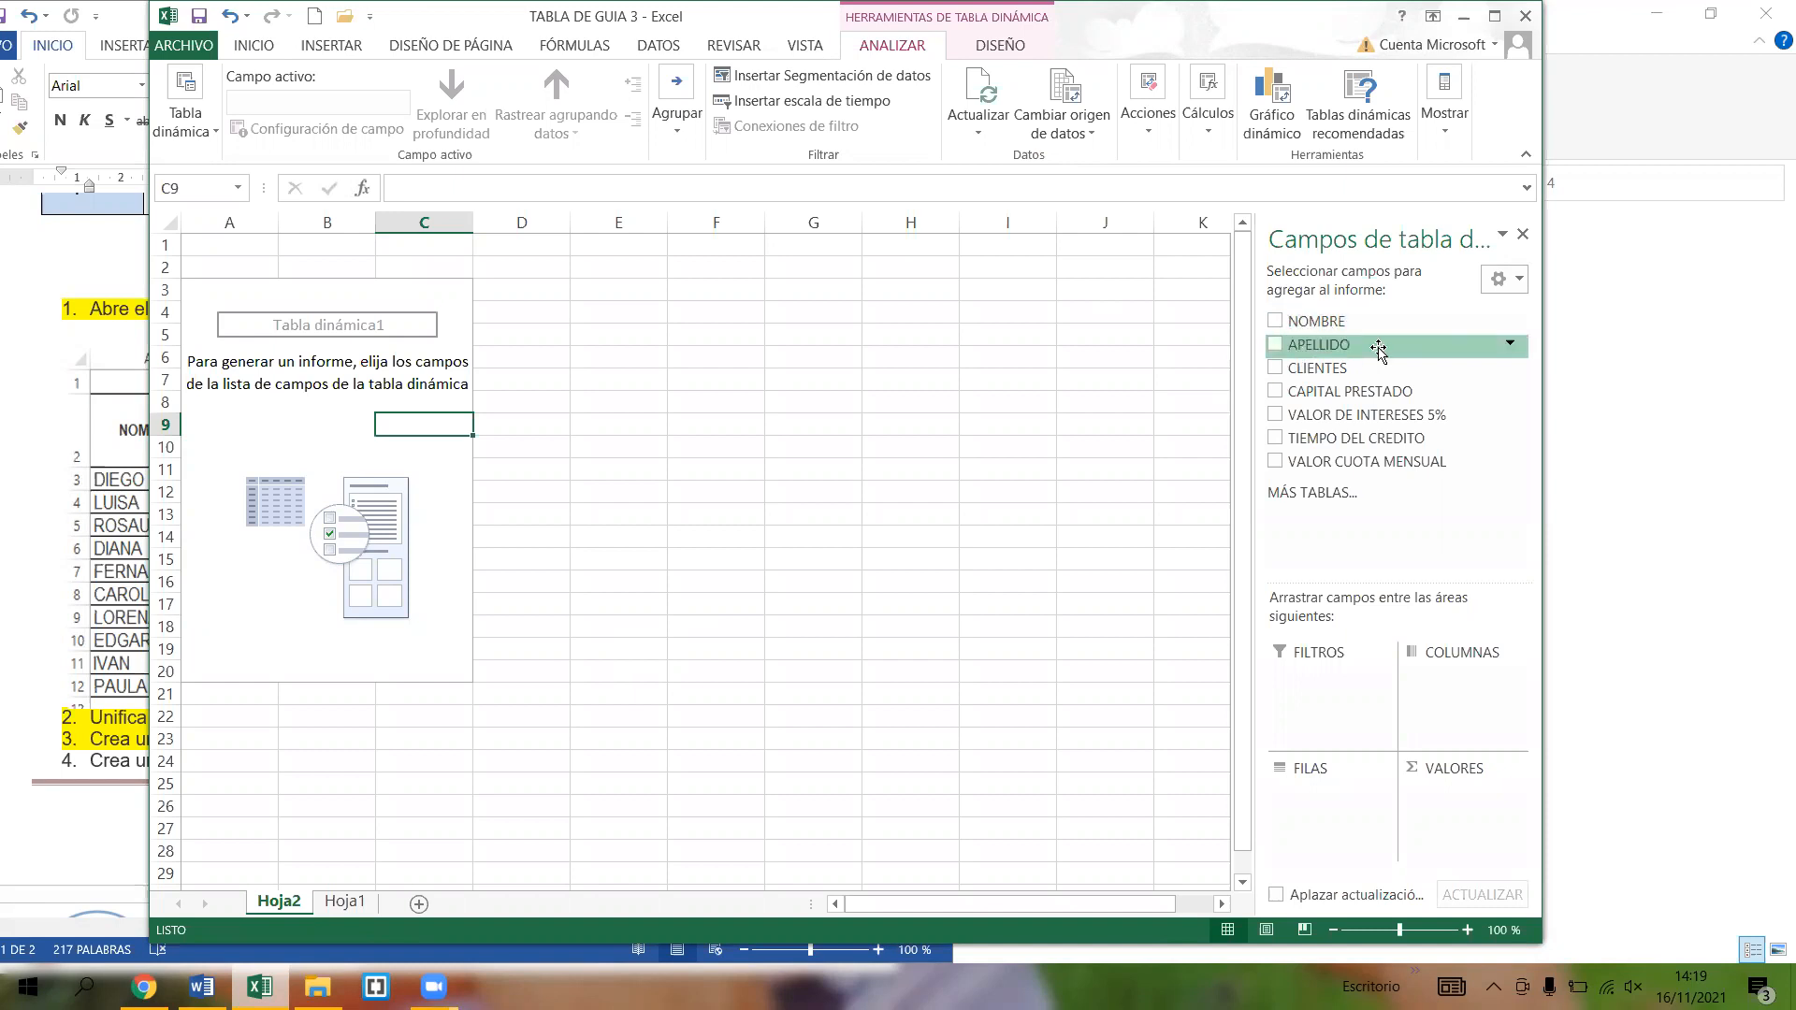
- Add the CLIENTES field to the pivot table's rows and select the first client label in A4
left_click(1291, 369)
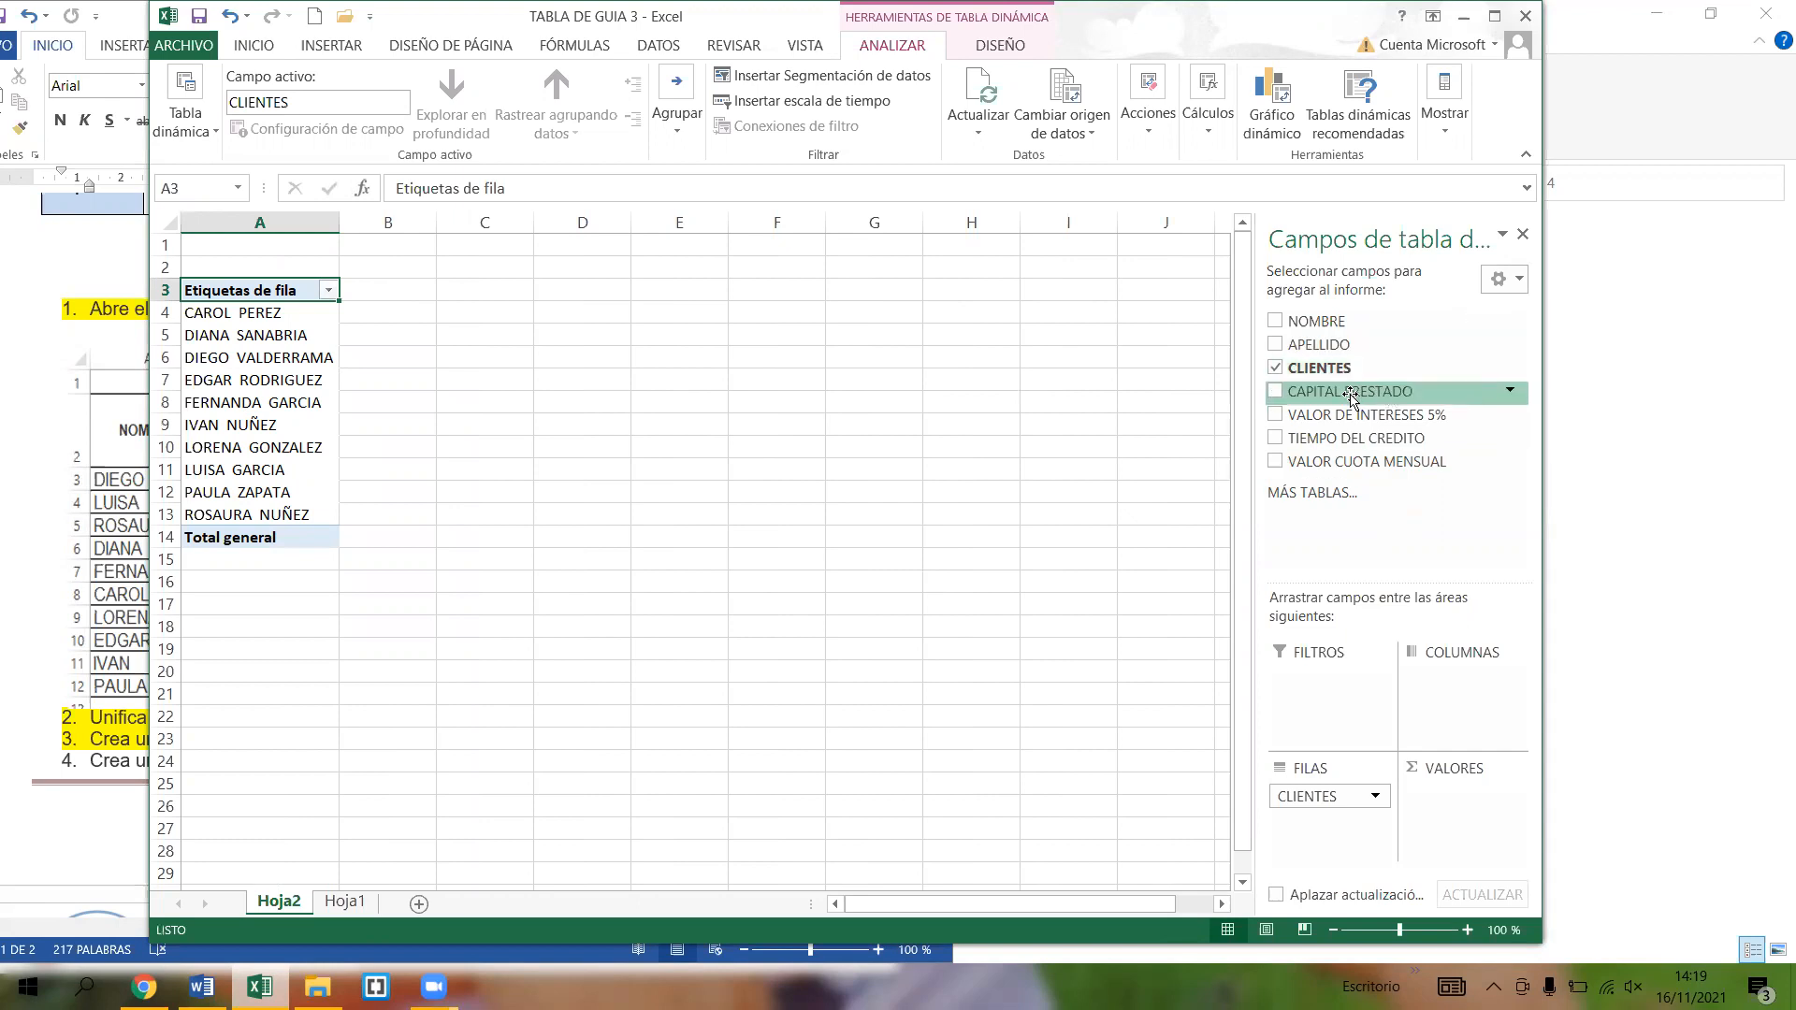
scroll(1339, 402, "down", 1)
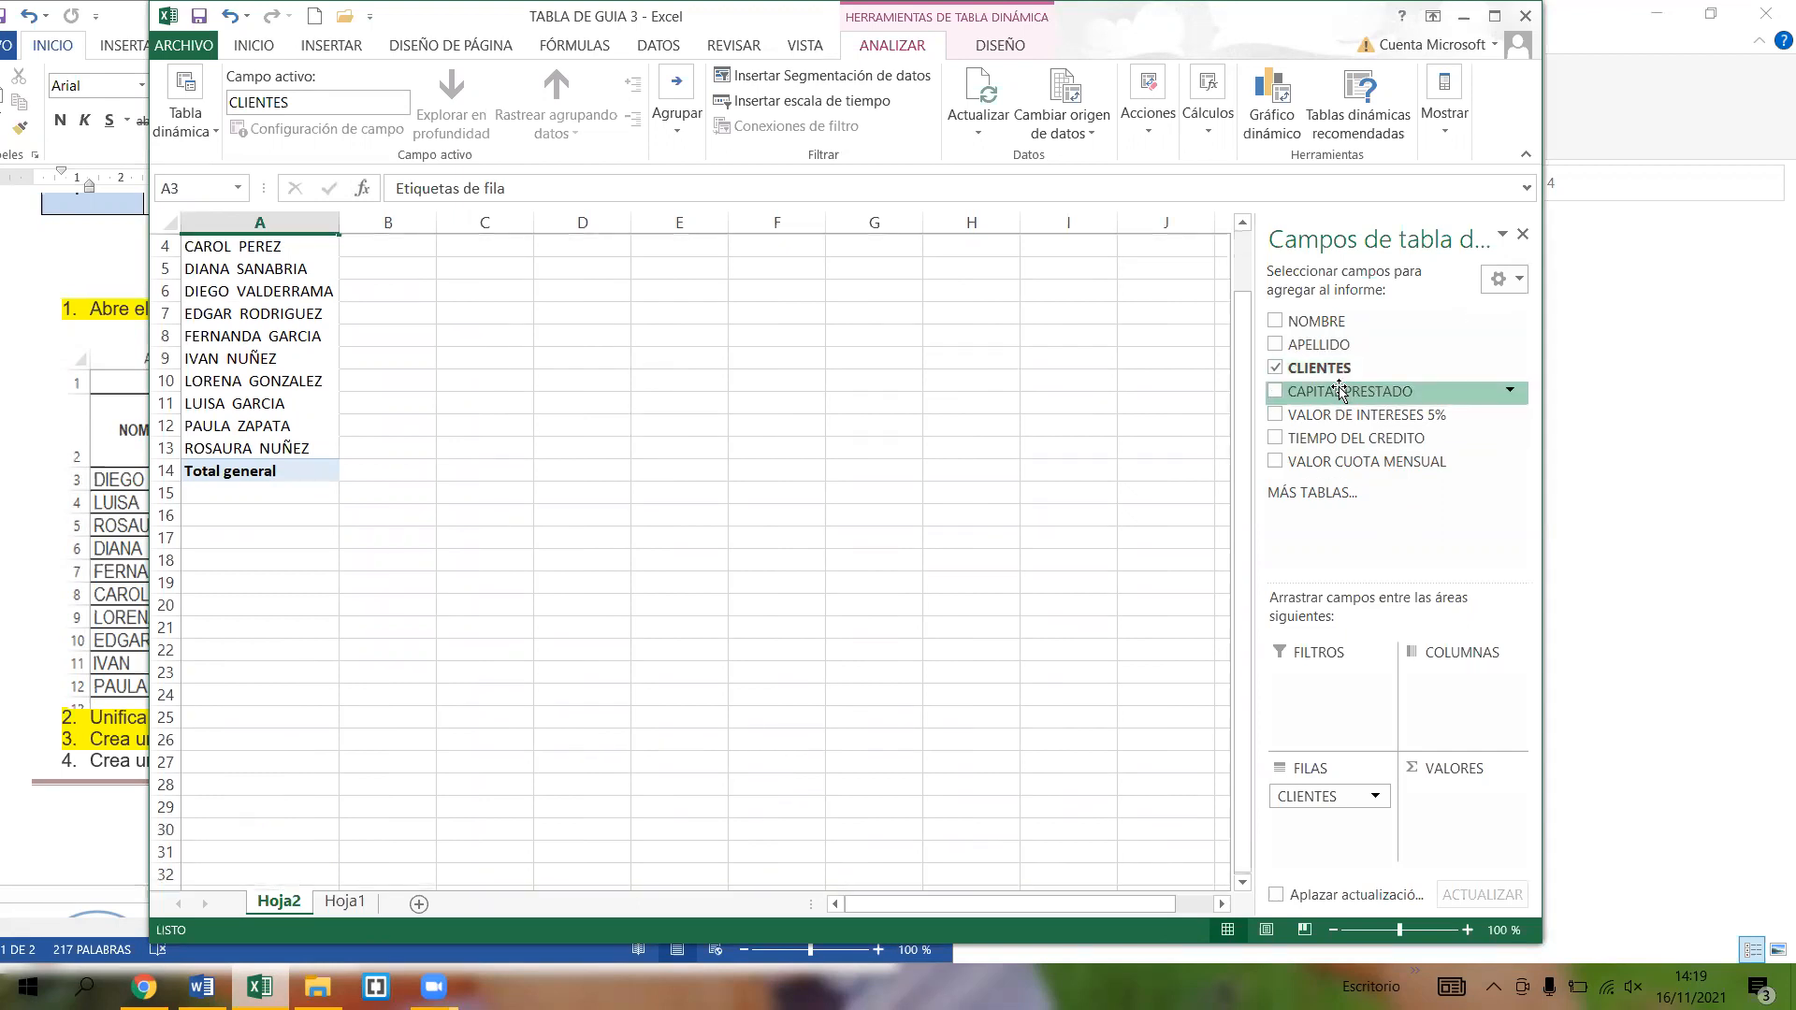
scroll(383, 314, "up", 1)
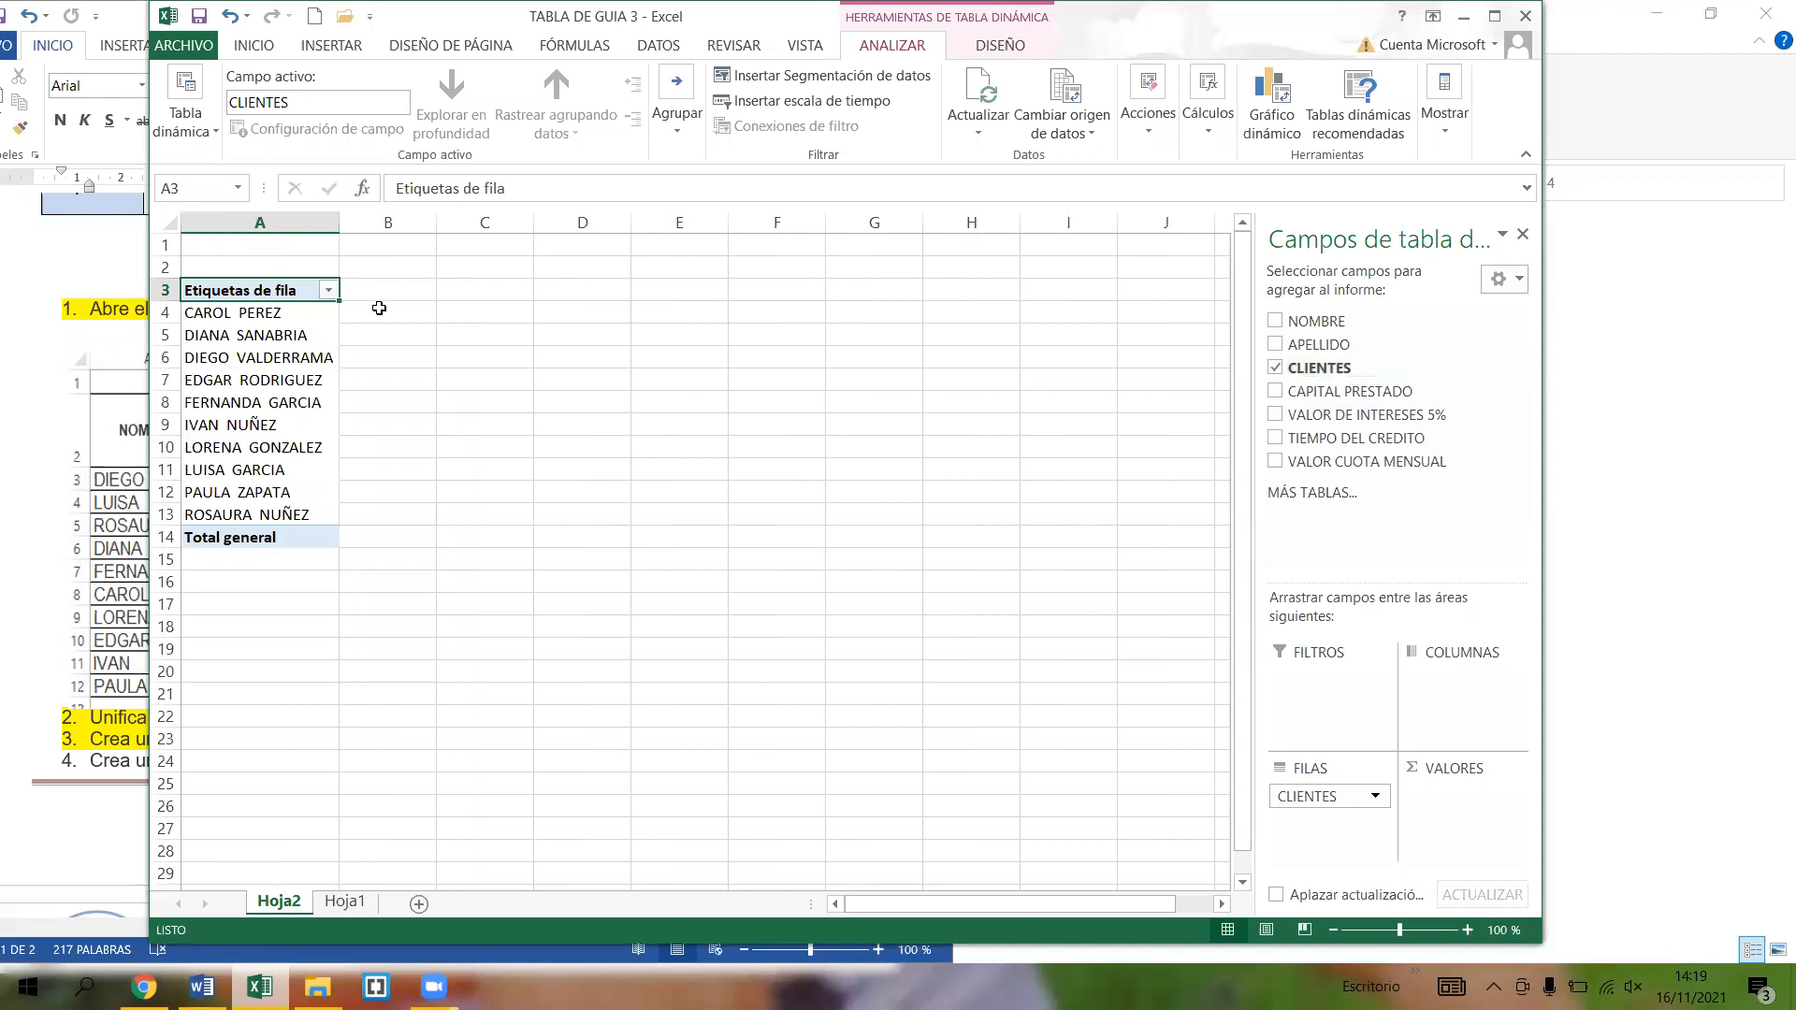
left_click(380, 308)
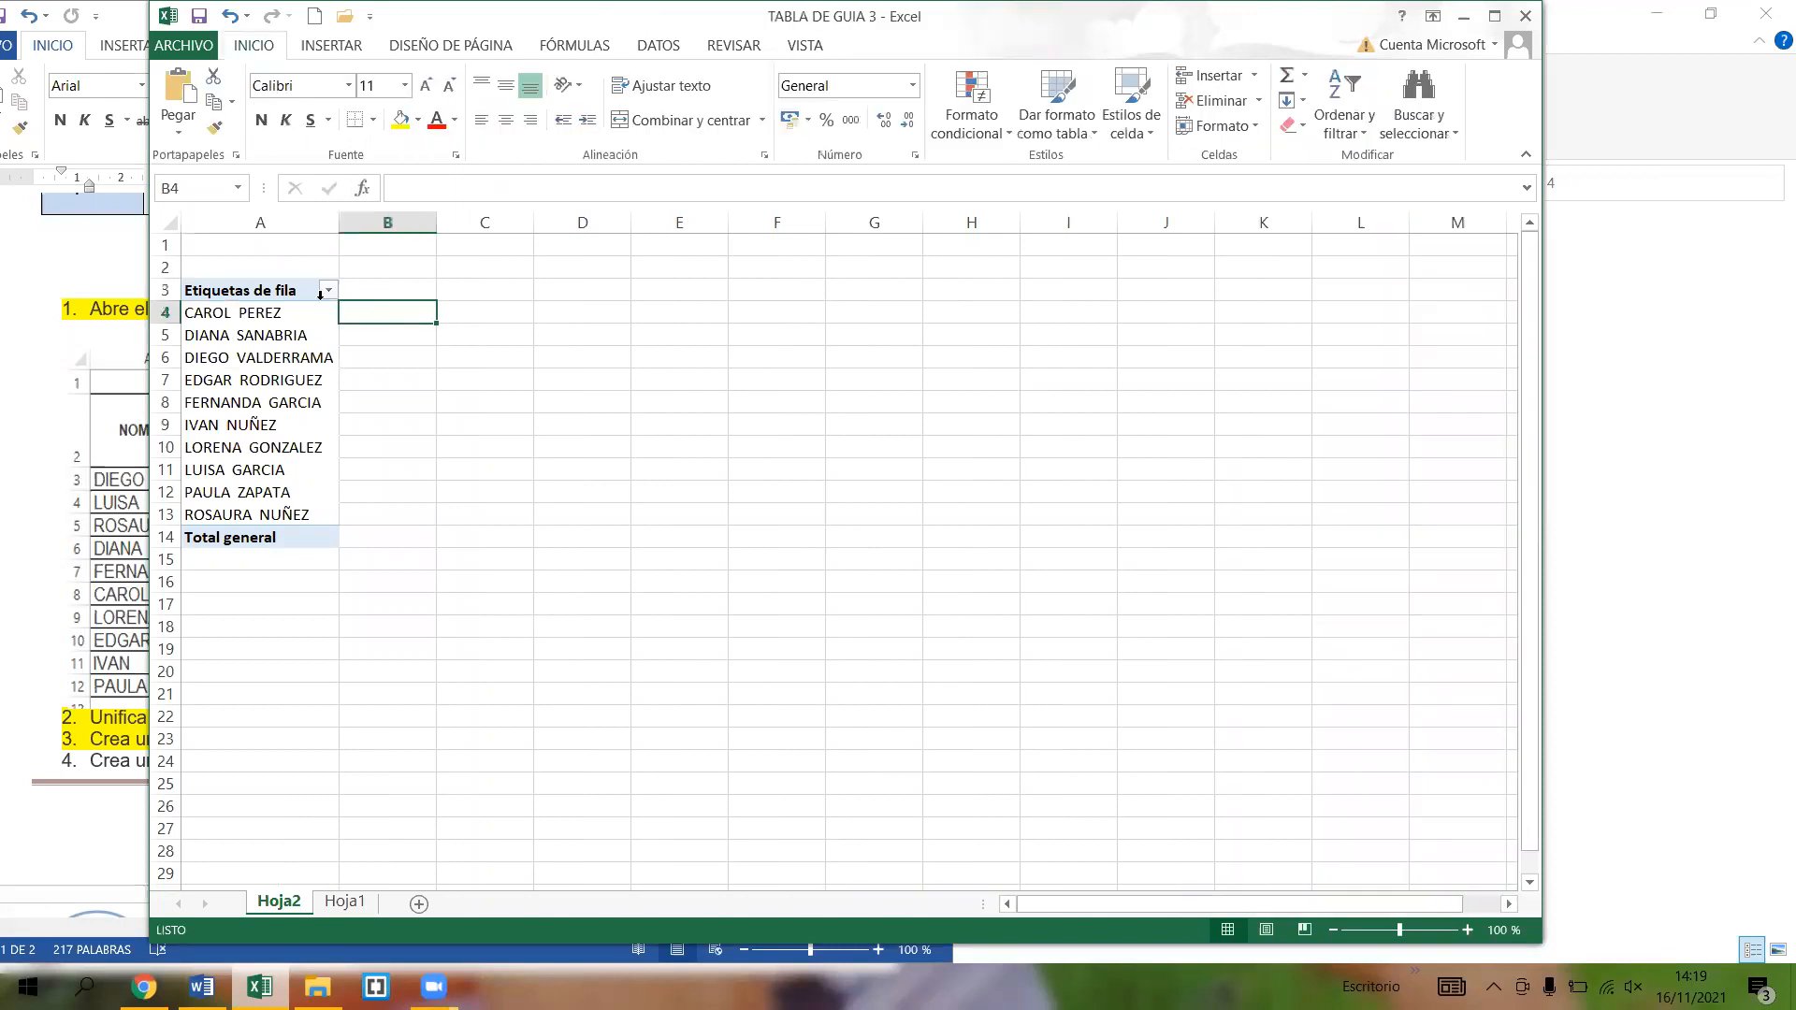
left_click(284, 307)
left_click(277, 319)
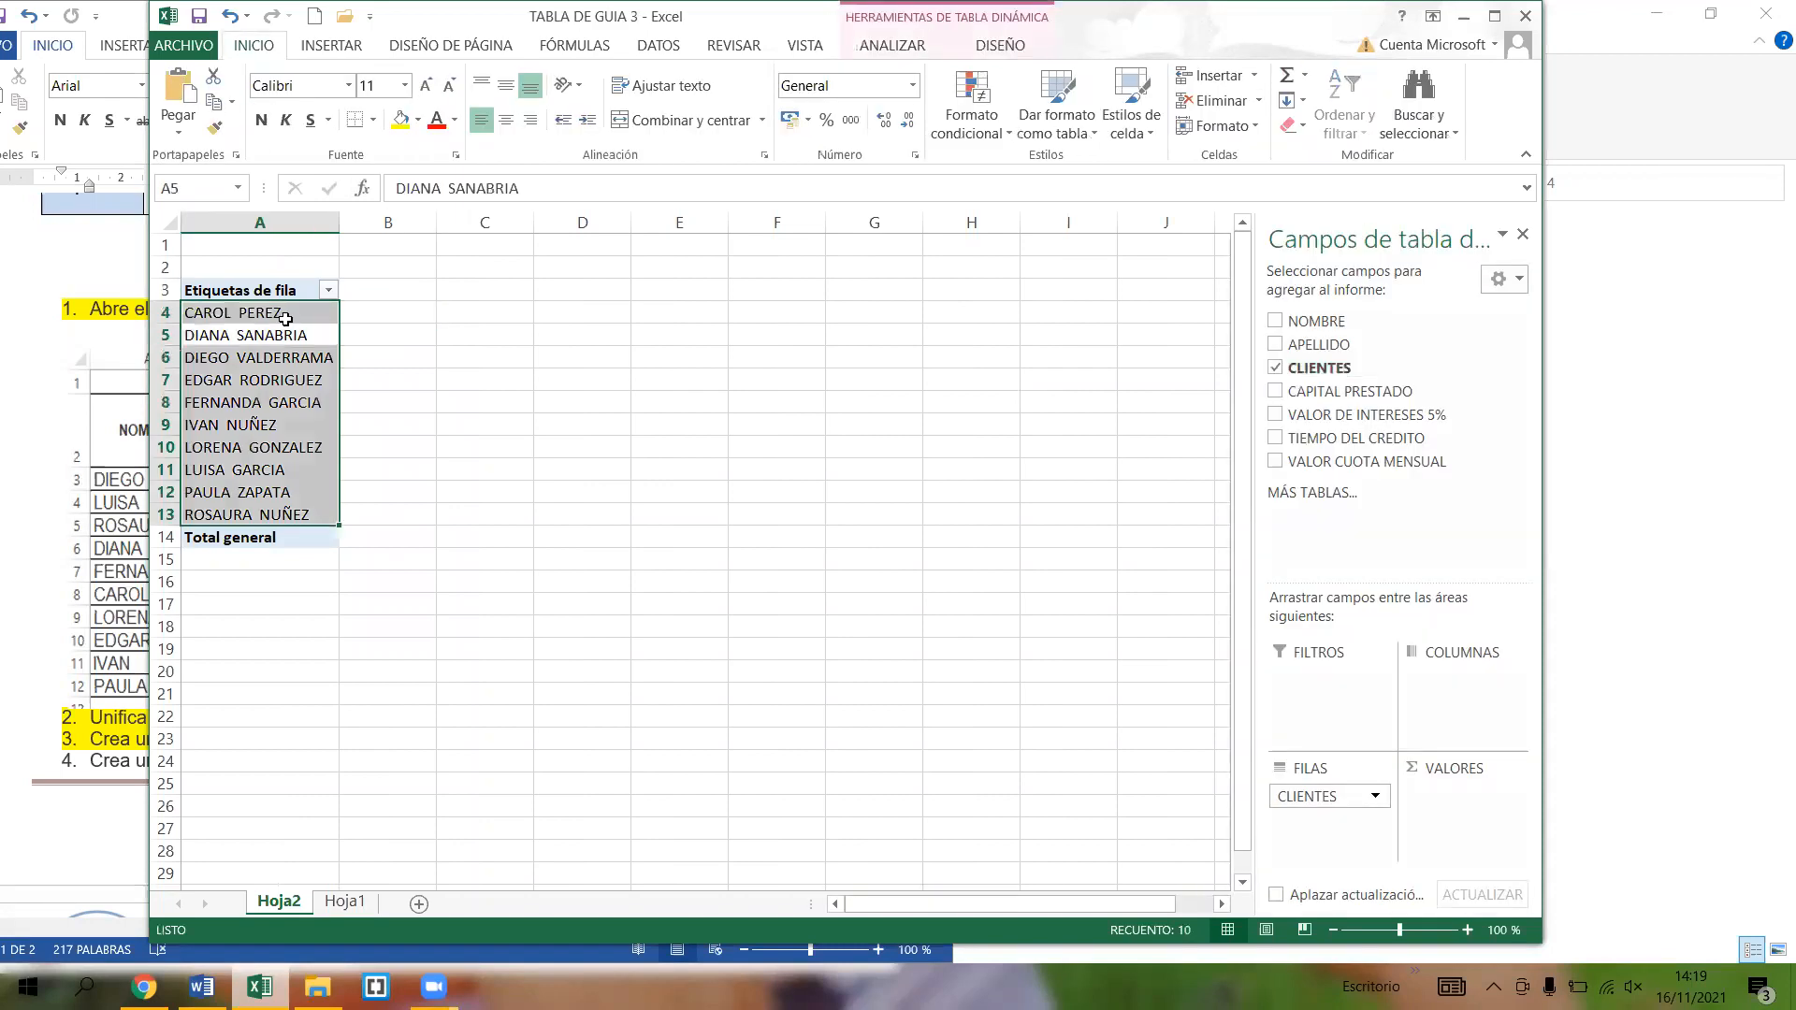
left_click(277, 315)
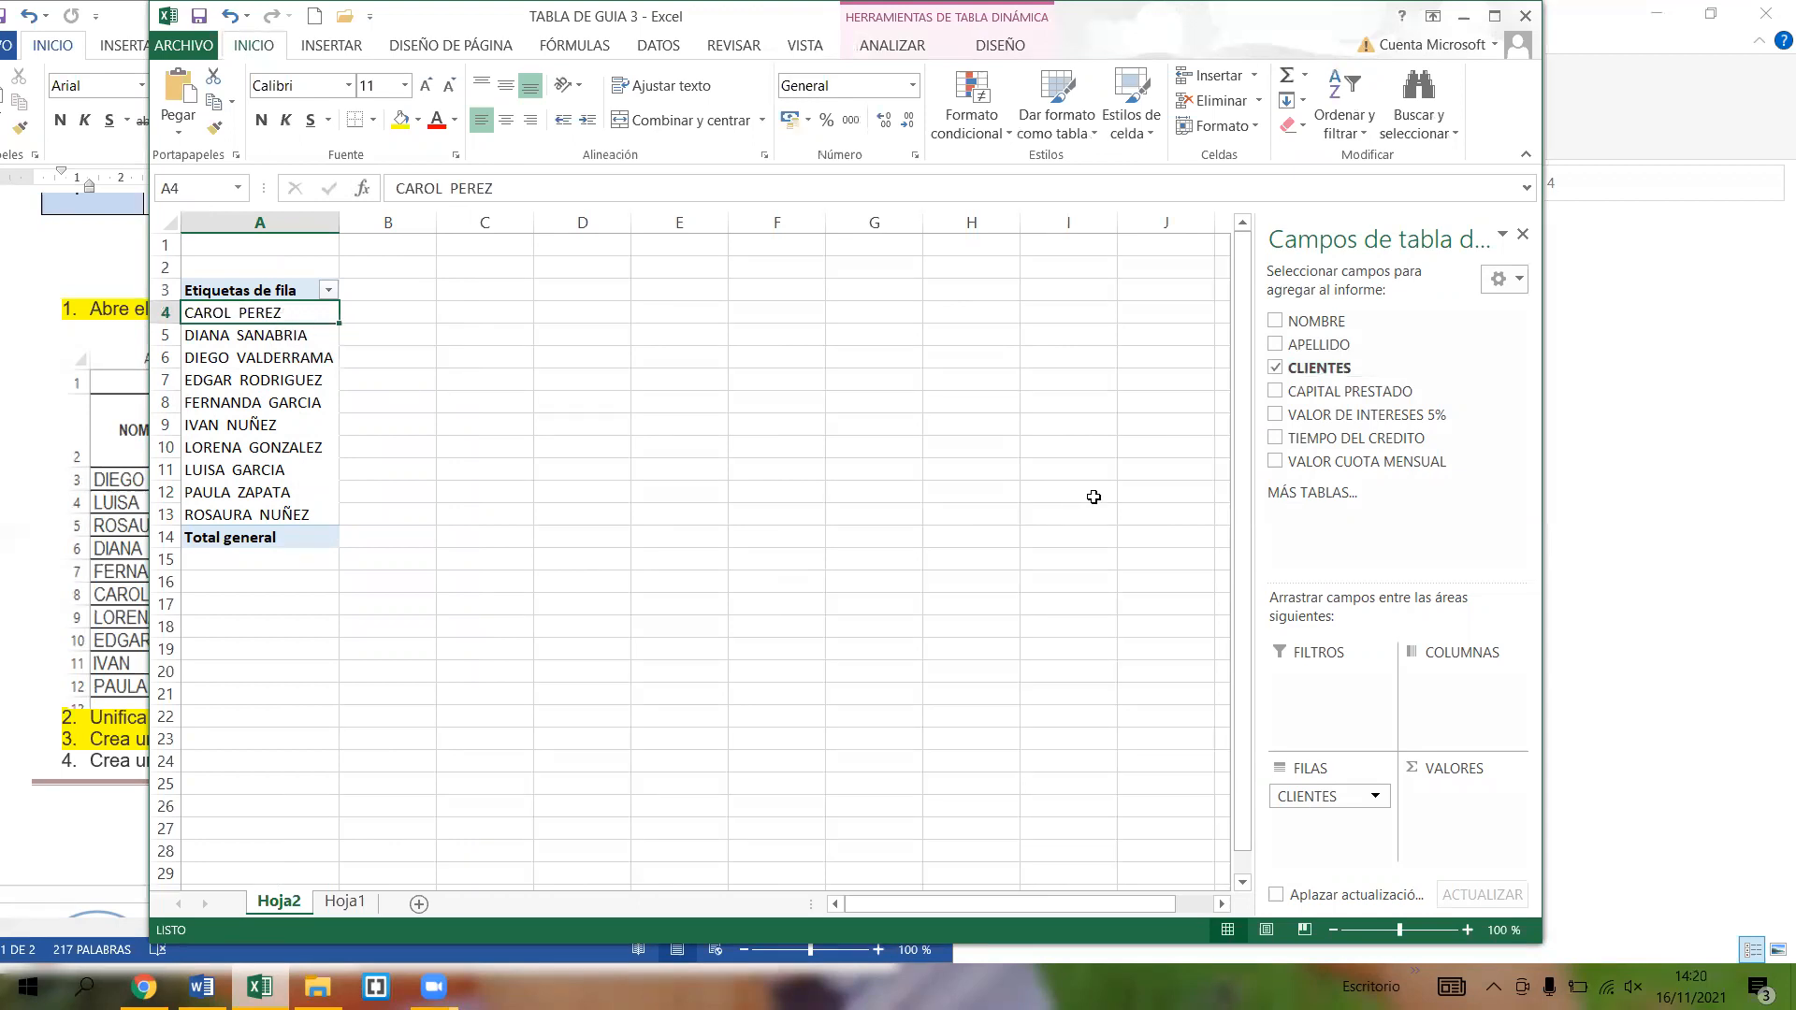
- Examine how the pivot table analysis tools and field list respond to selecting client labels and a blank cell outside the table
left_click(893, 44)
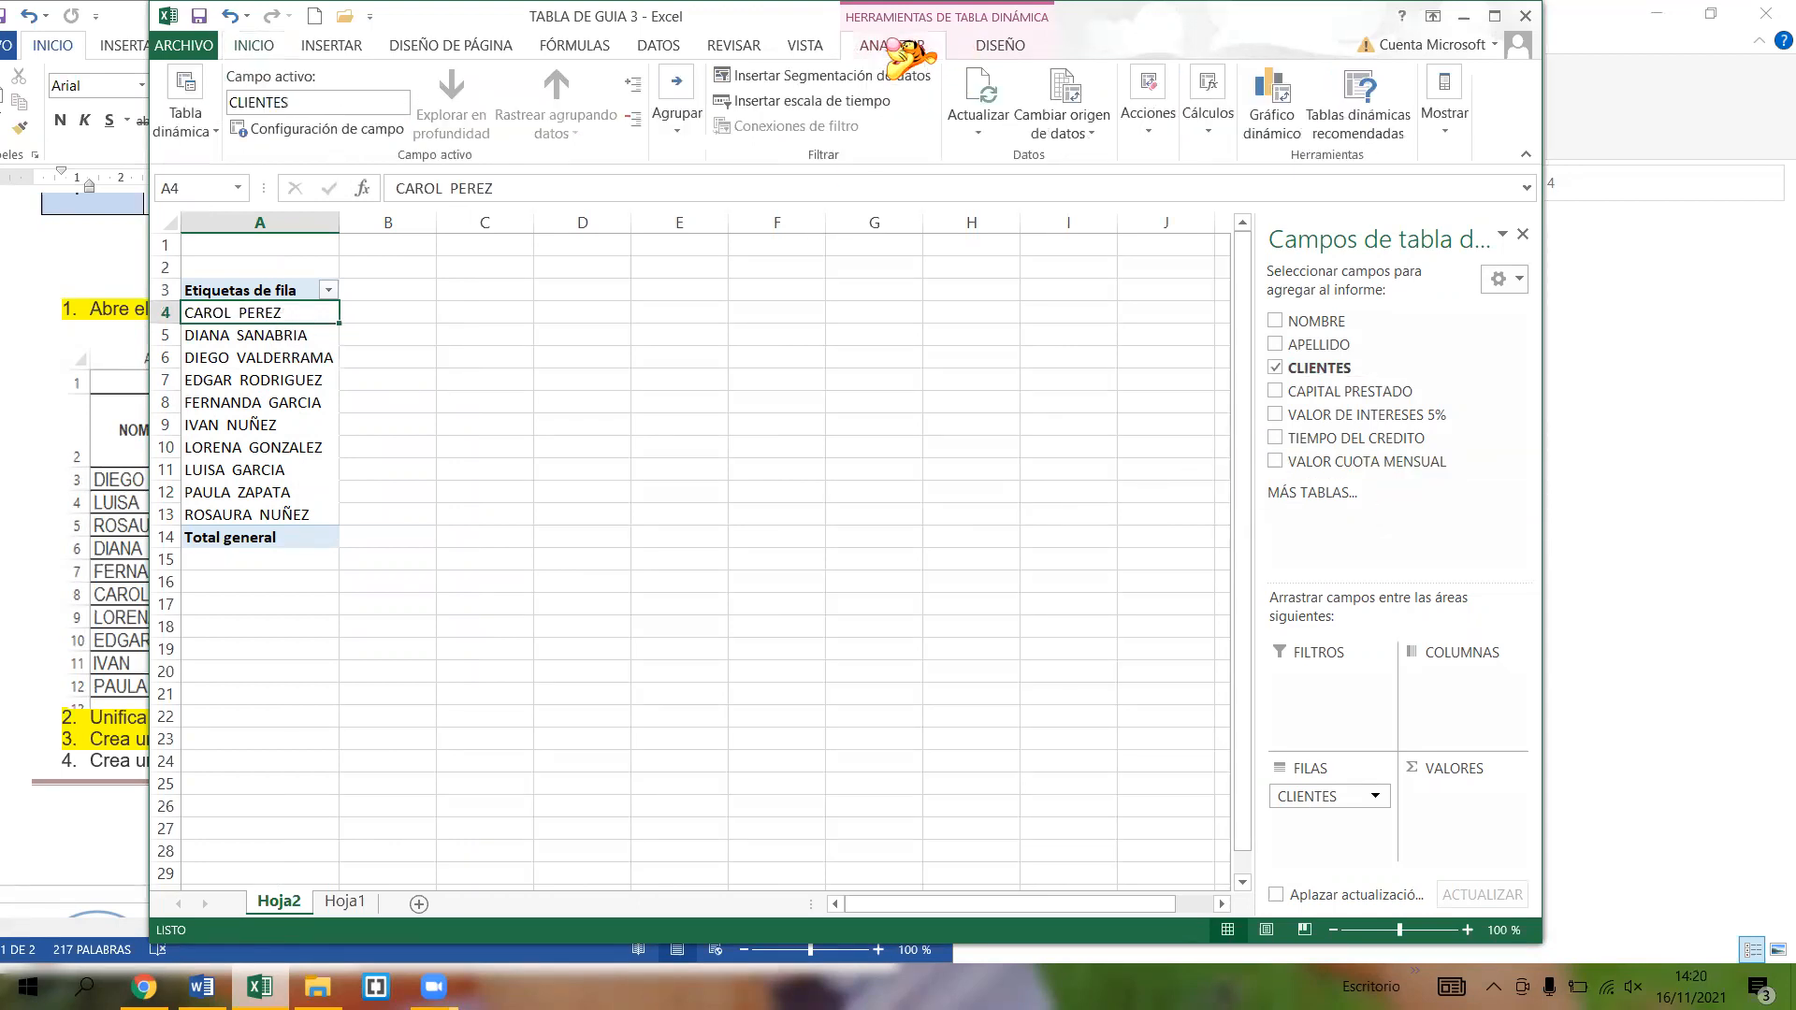
left_click(301, 368)
left_click(278, 341)
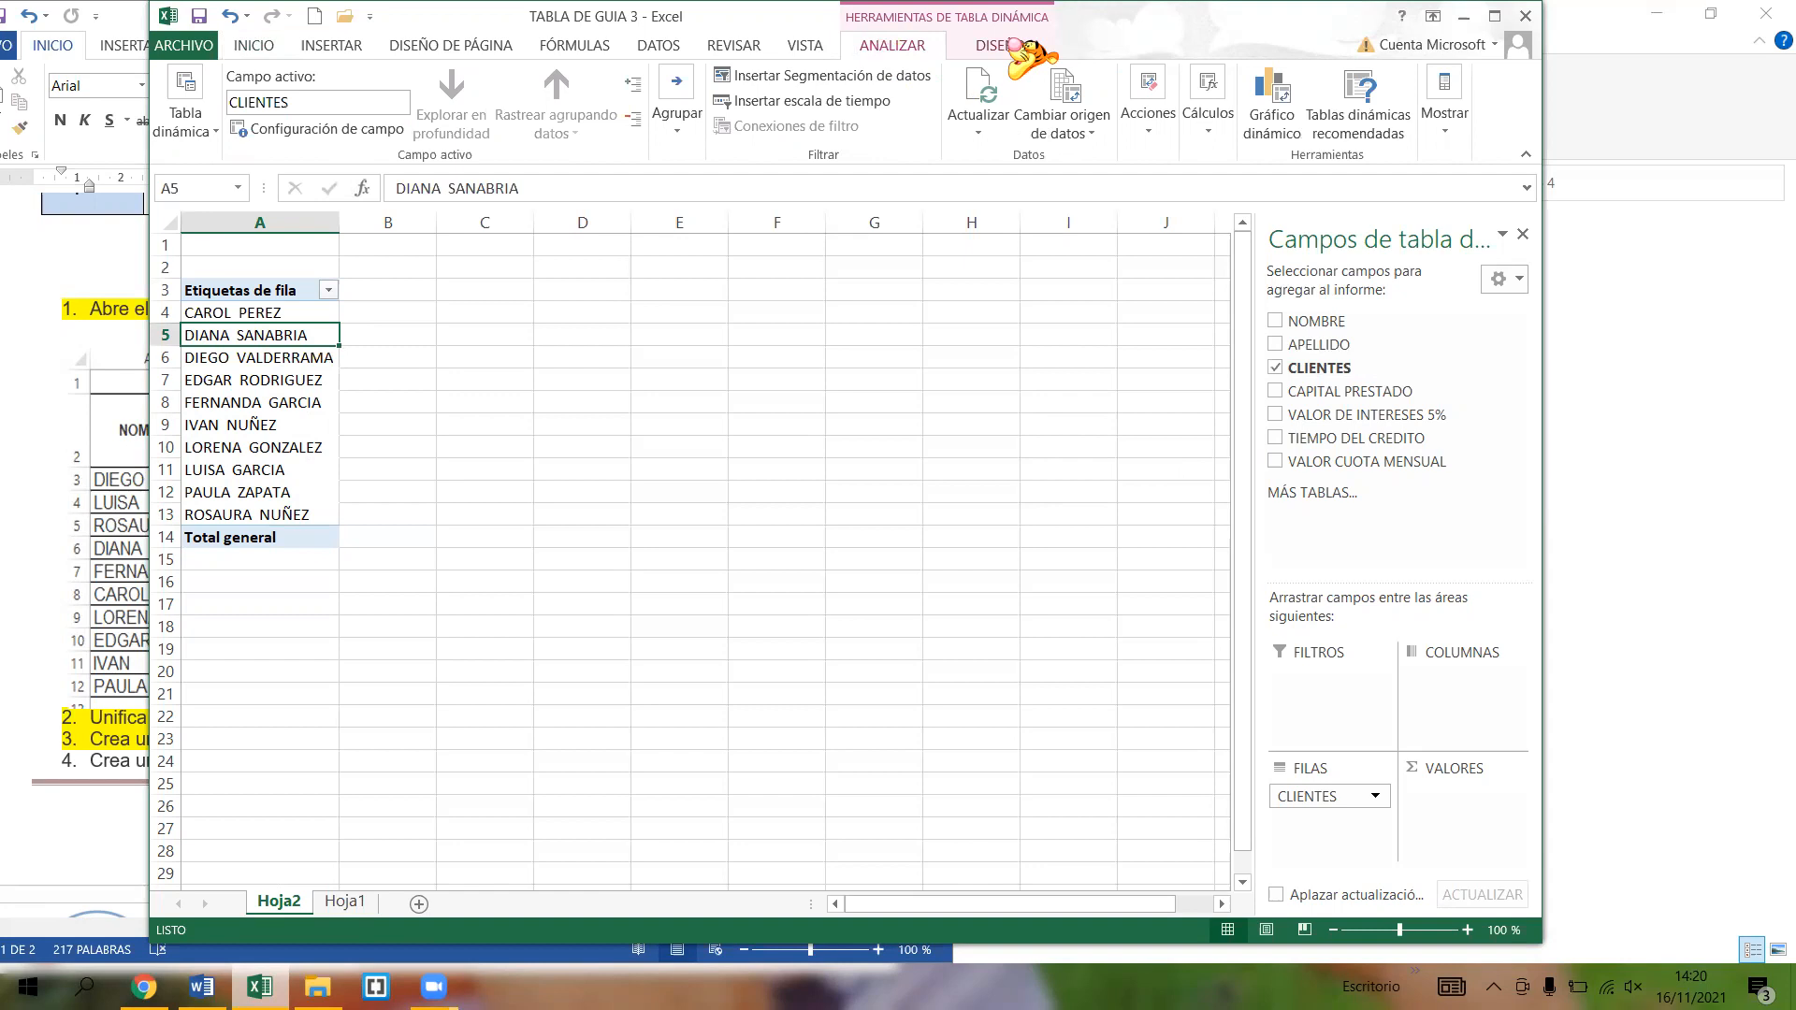
left_click(253, 388)
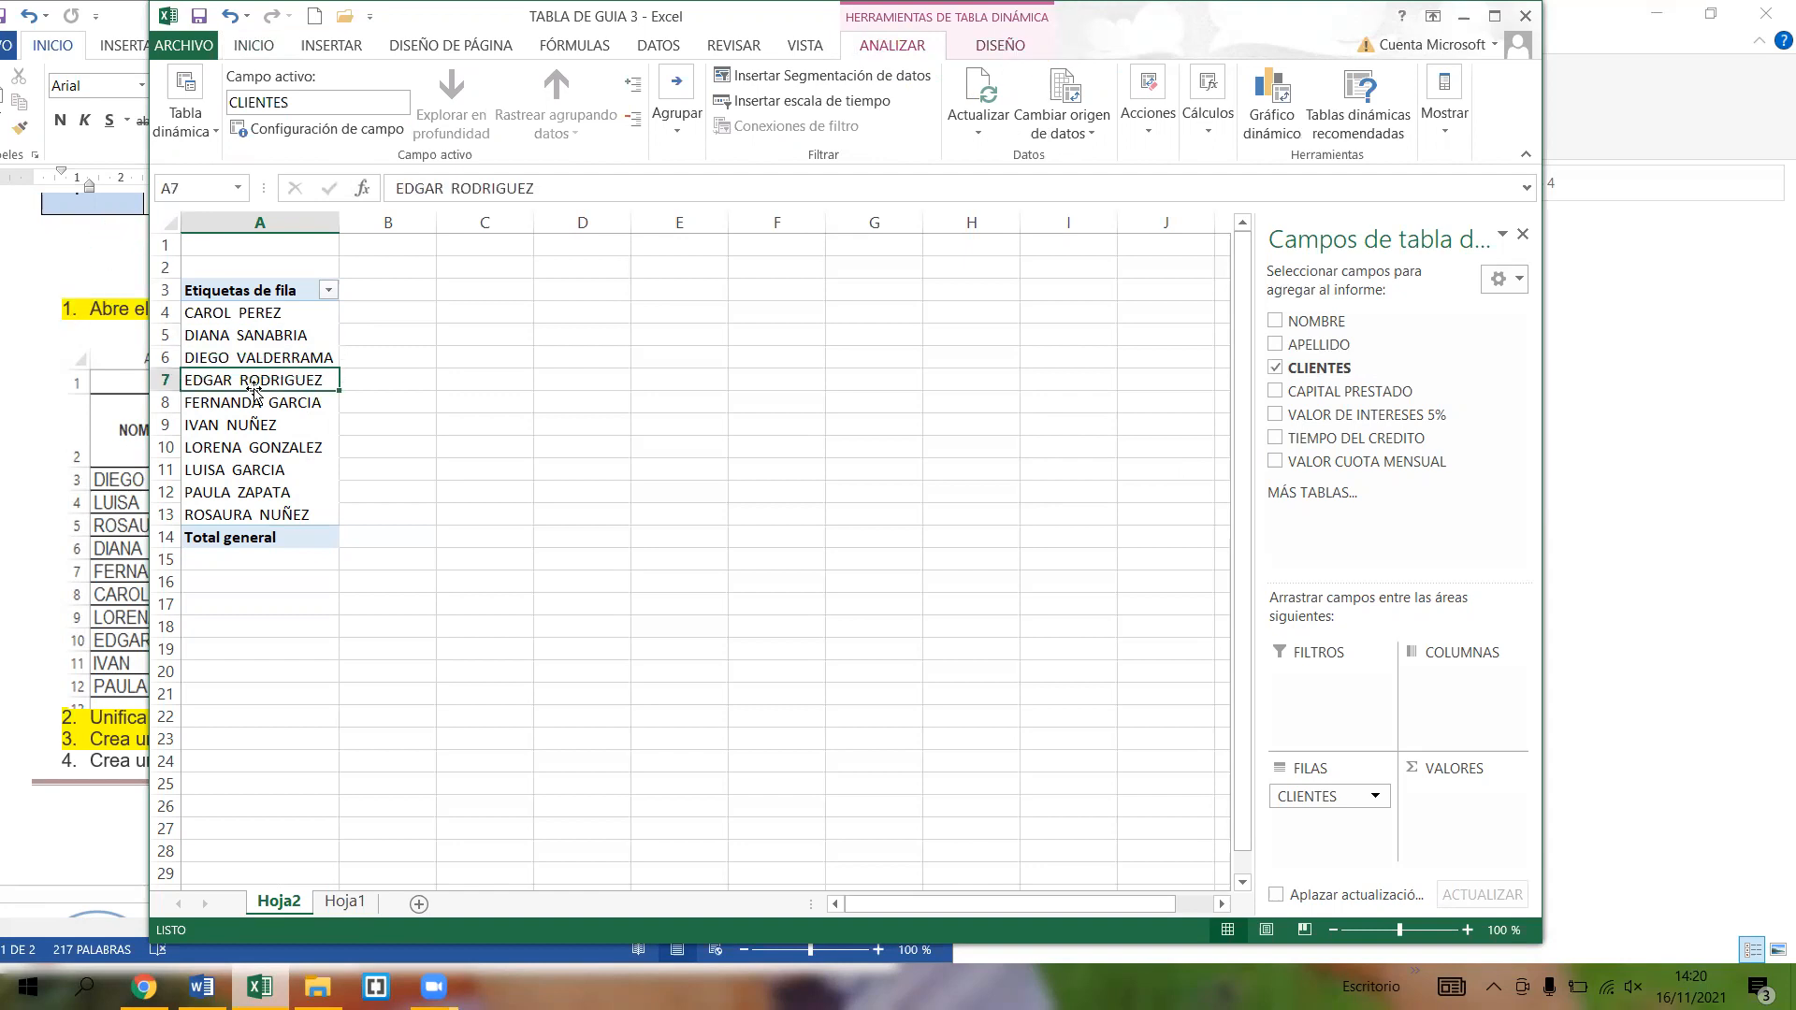
left_click(242, 430)
left_click(241, 485)
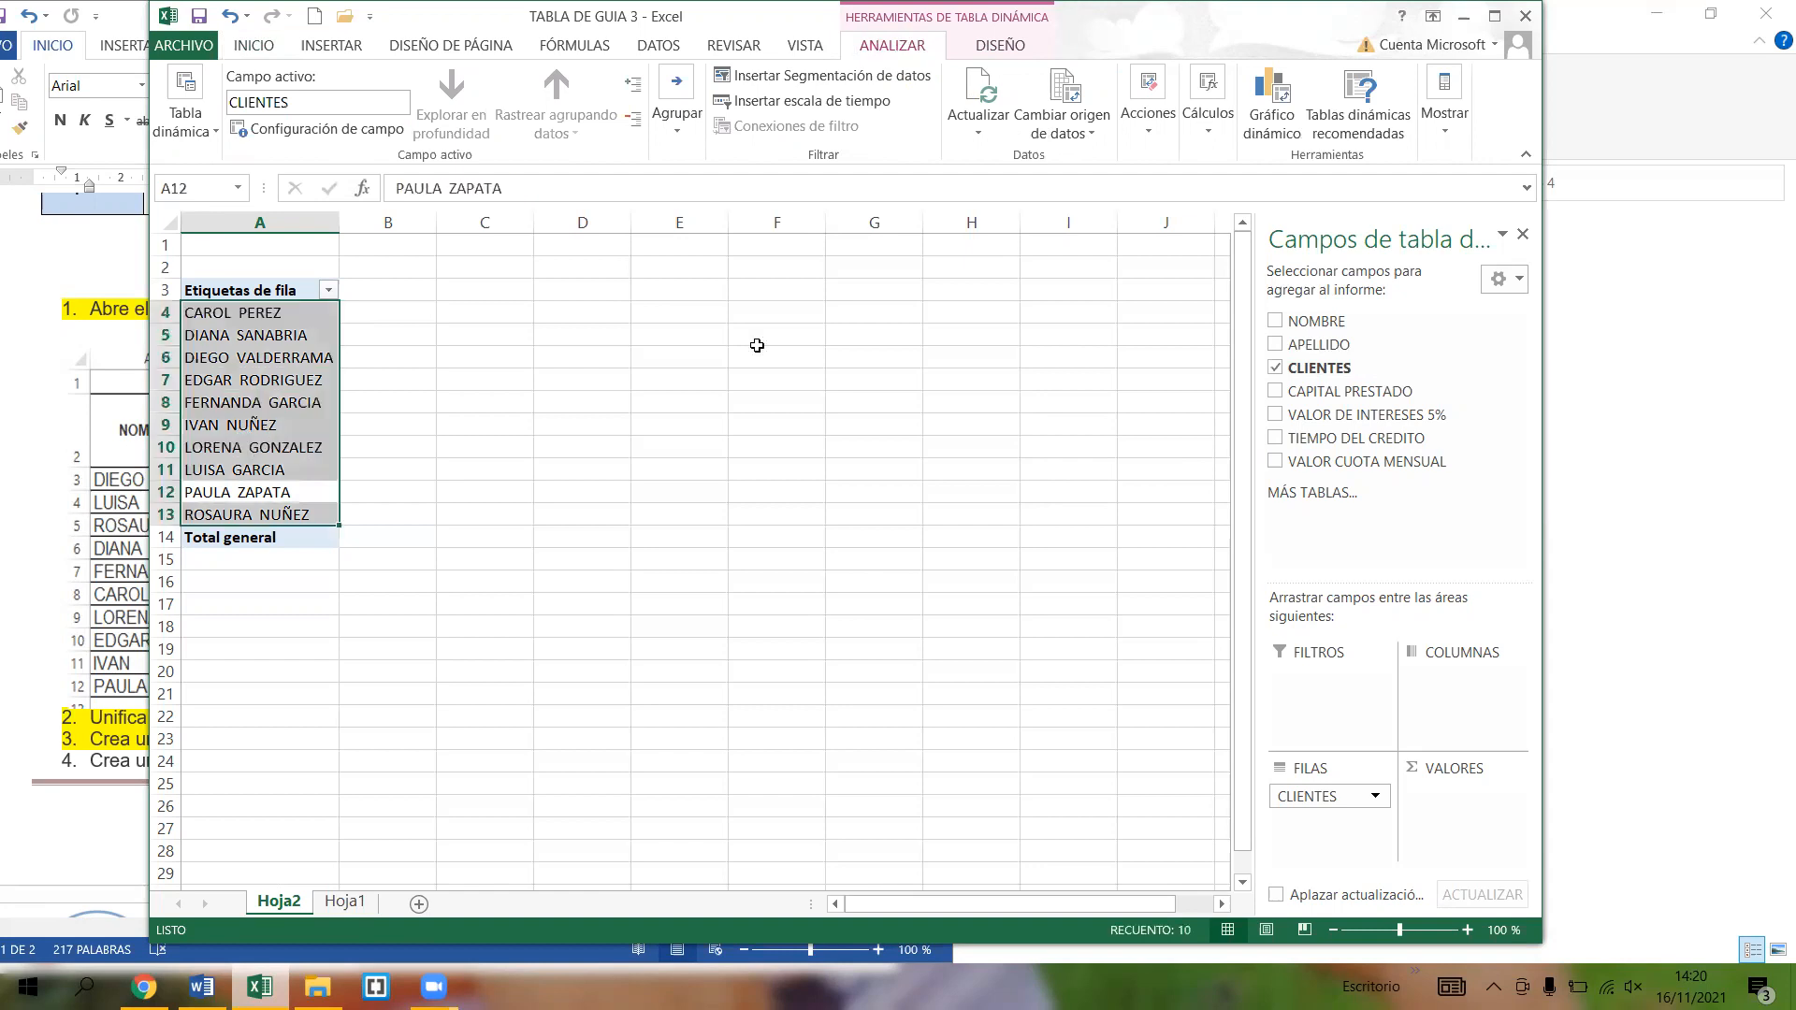
left_click(900, 383)
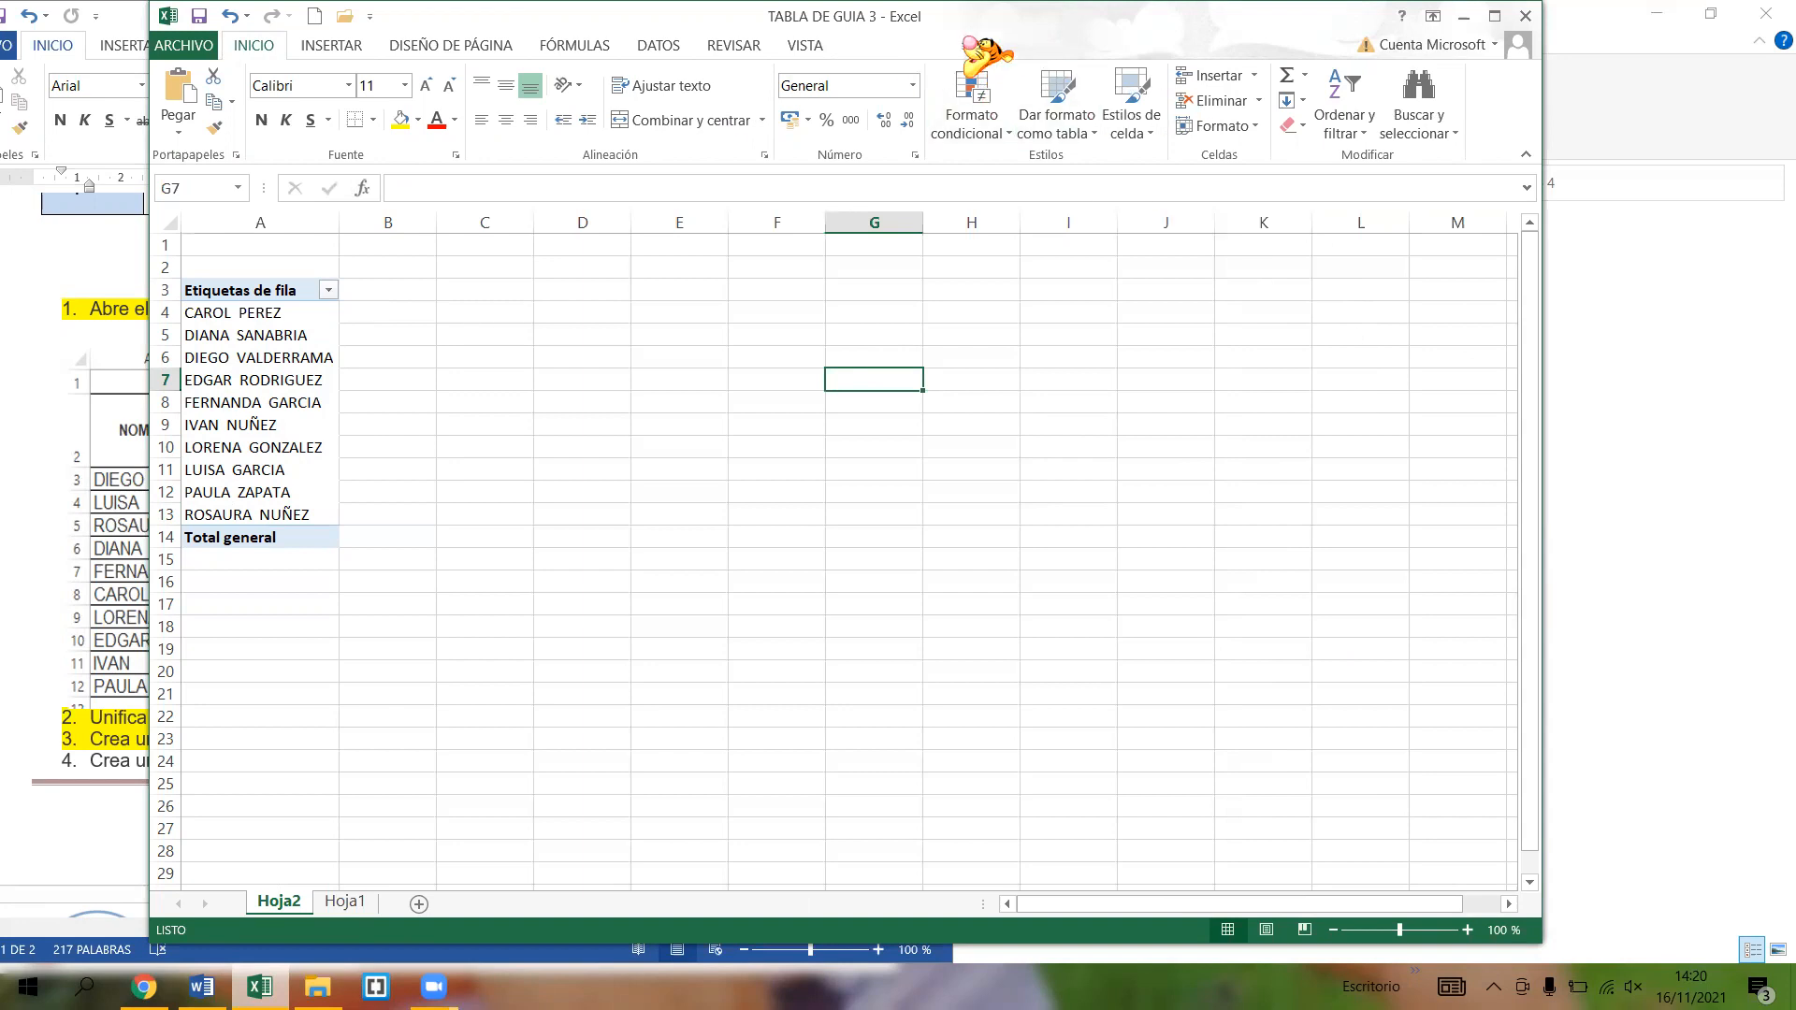
left_click(217, 376)
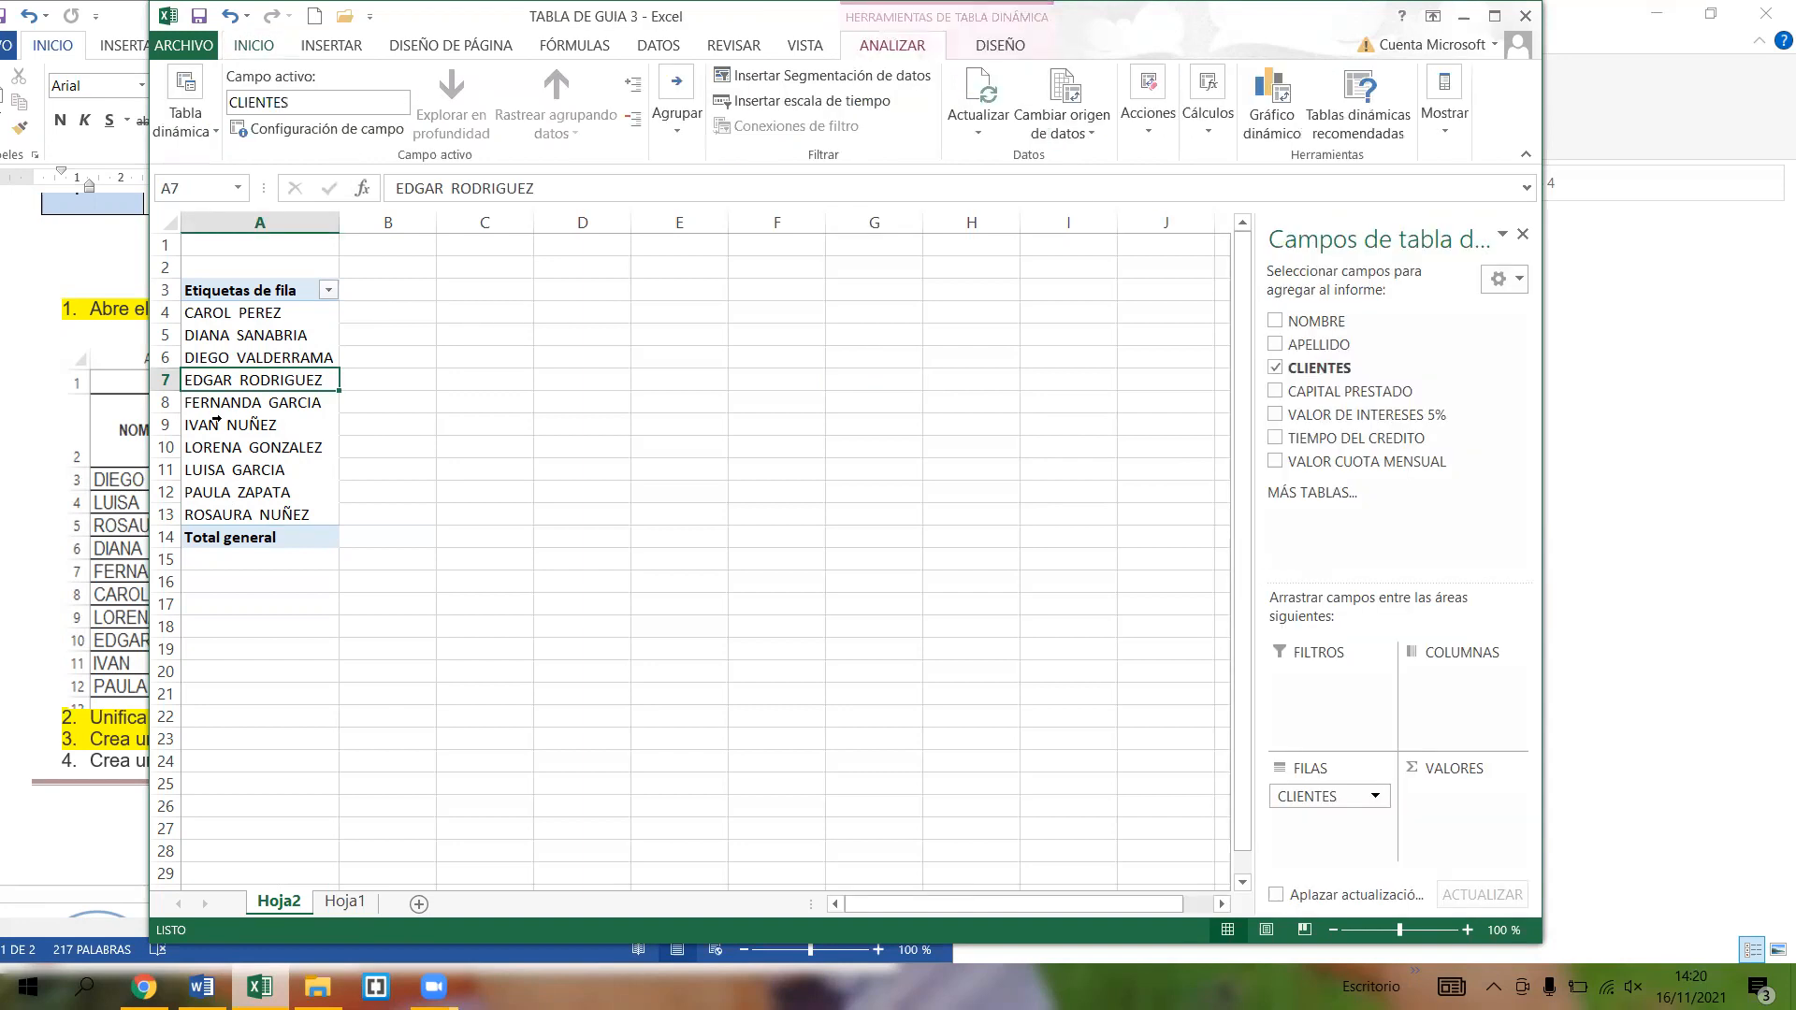
left_click(226, 433)
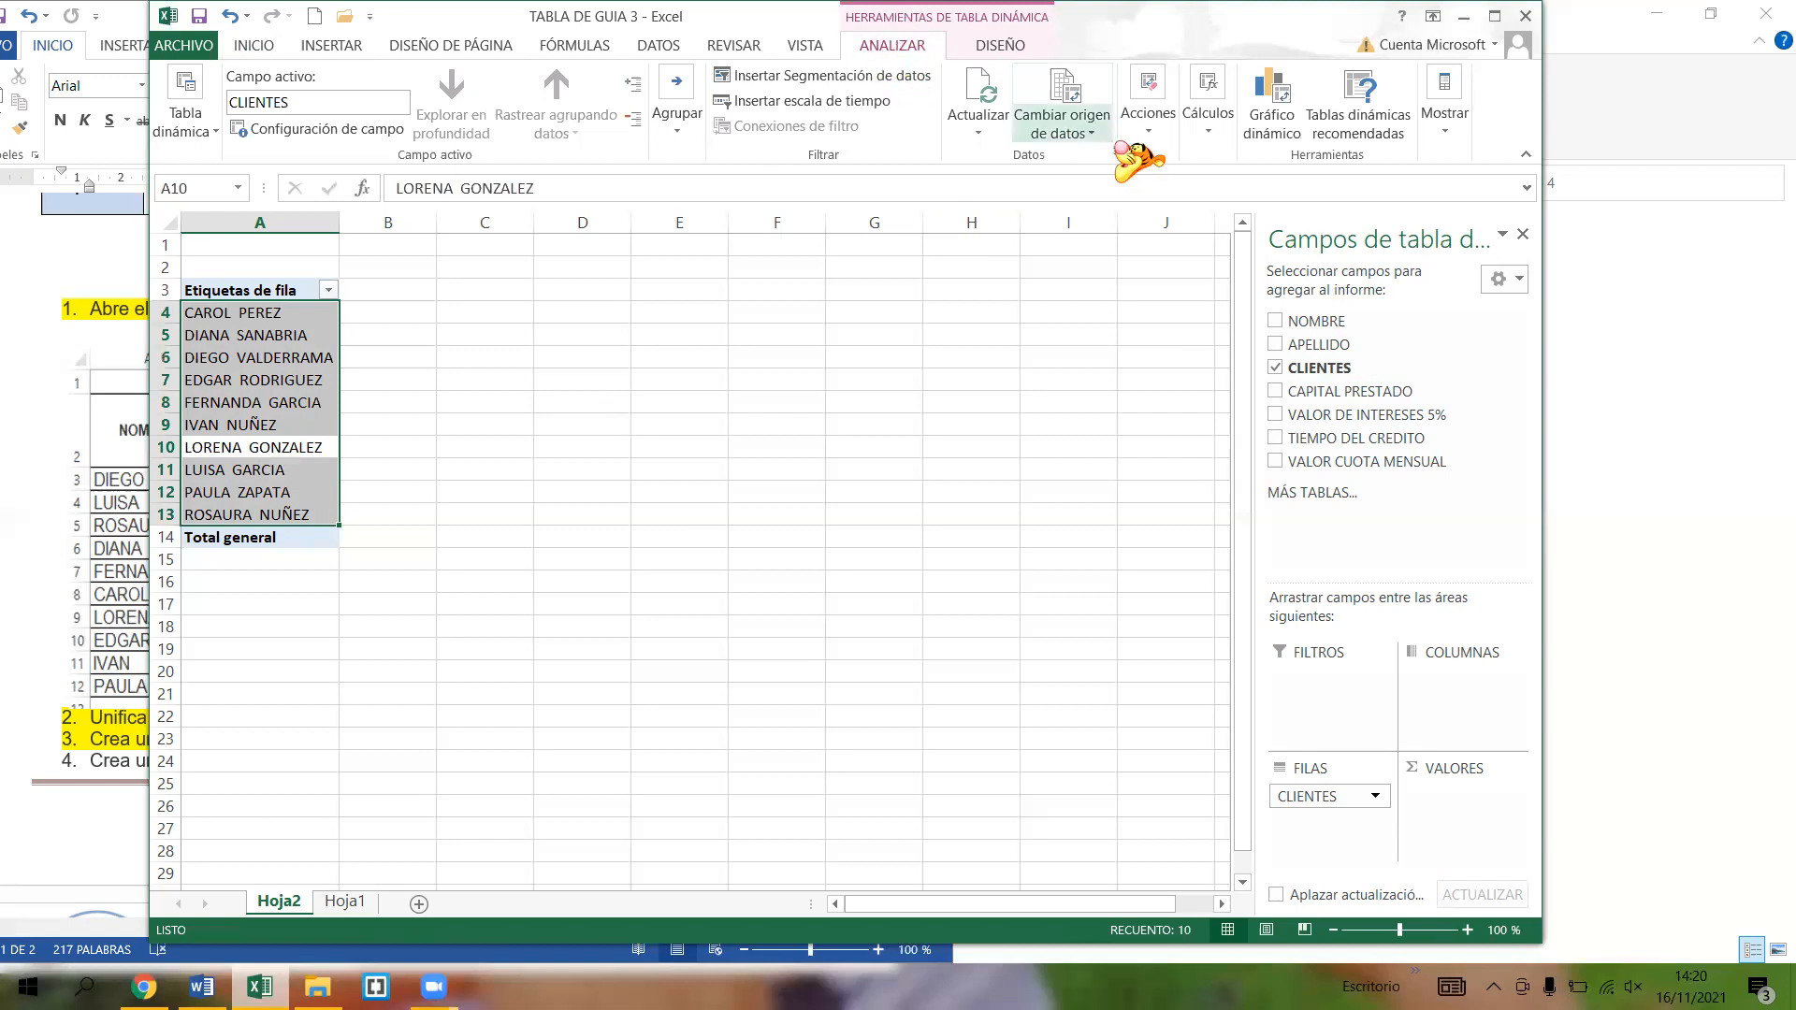
- Start a new calculated field for the pivot table and name it INTERESES
left_click(1213, 129)
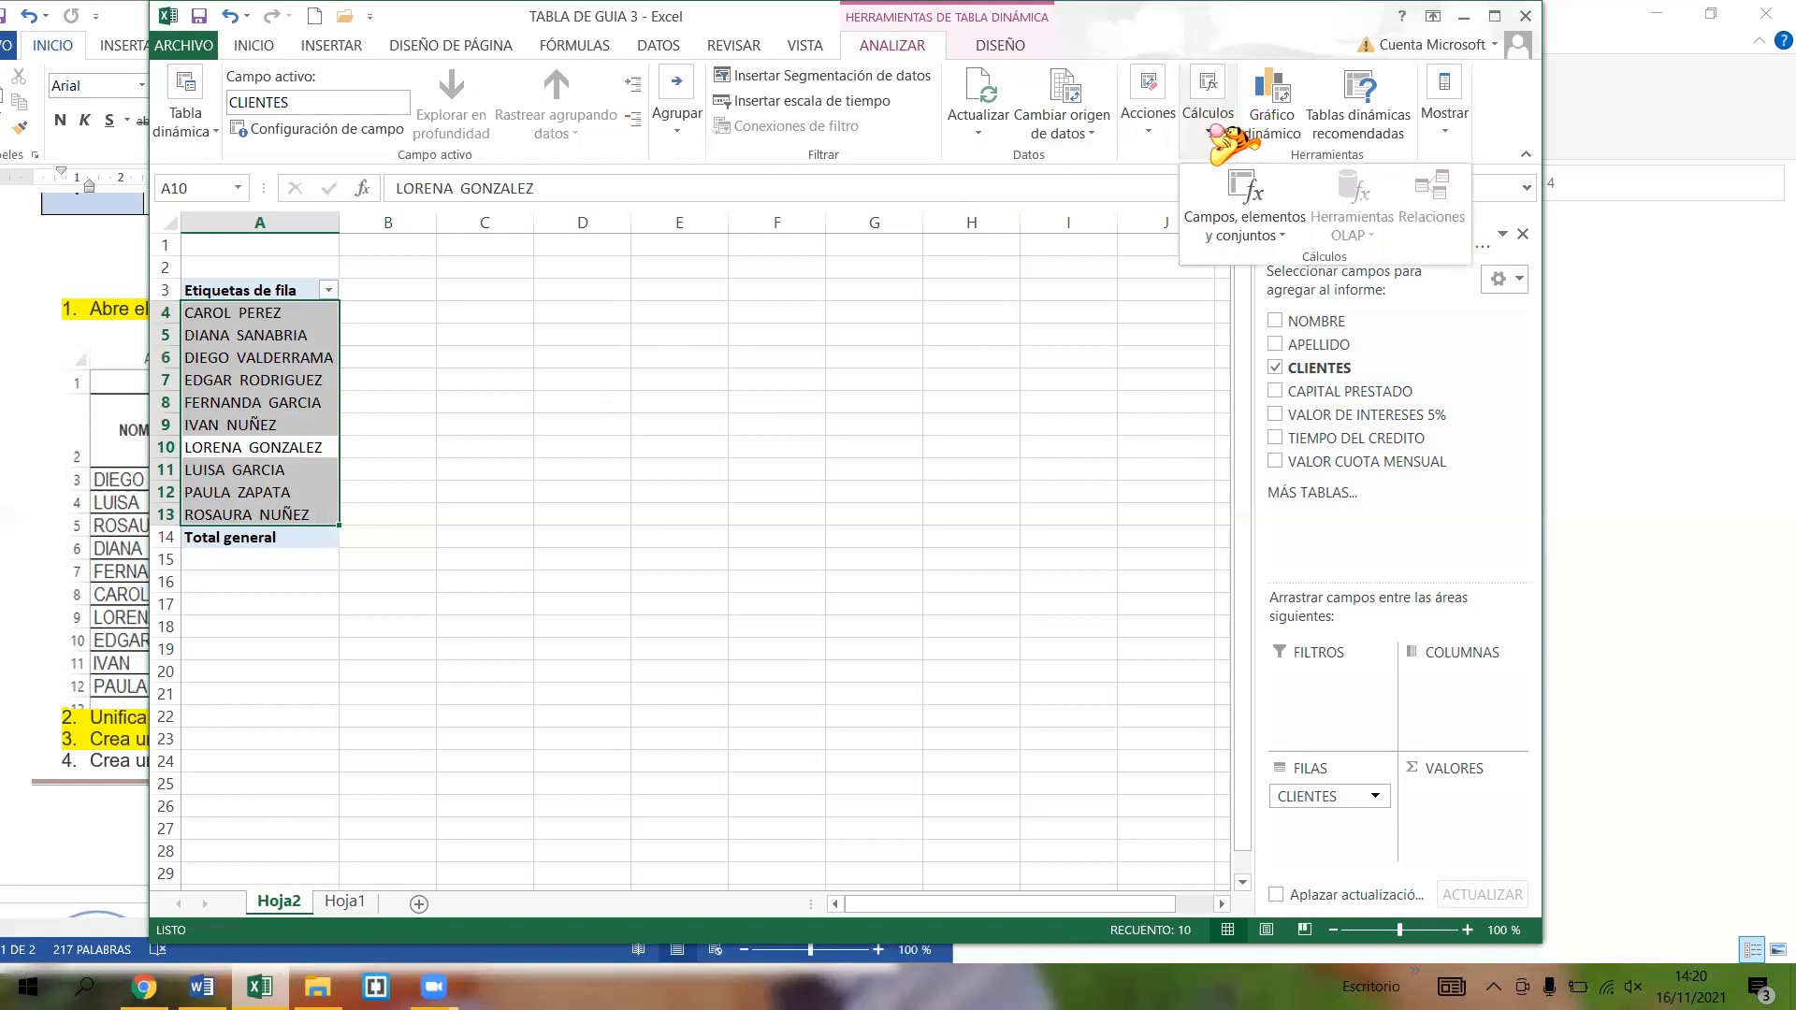
left_click(1213, 131)
left_click(1212, 133)
left_click(1258, 199)
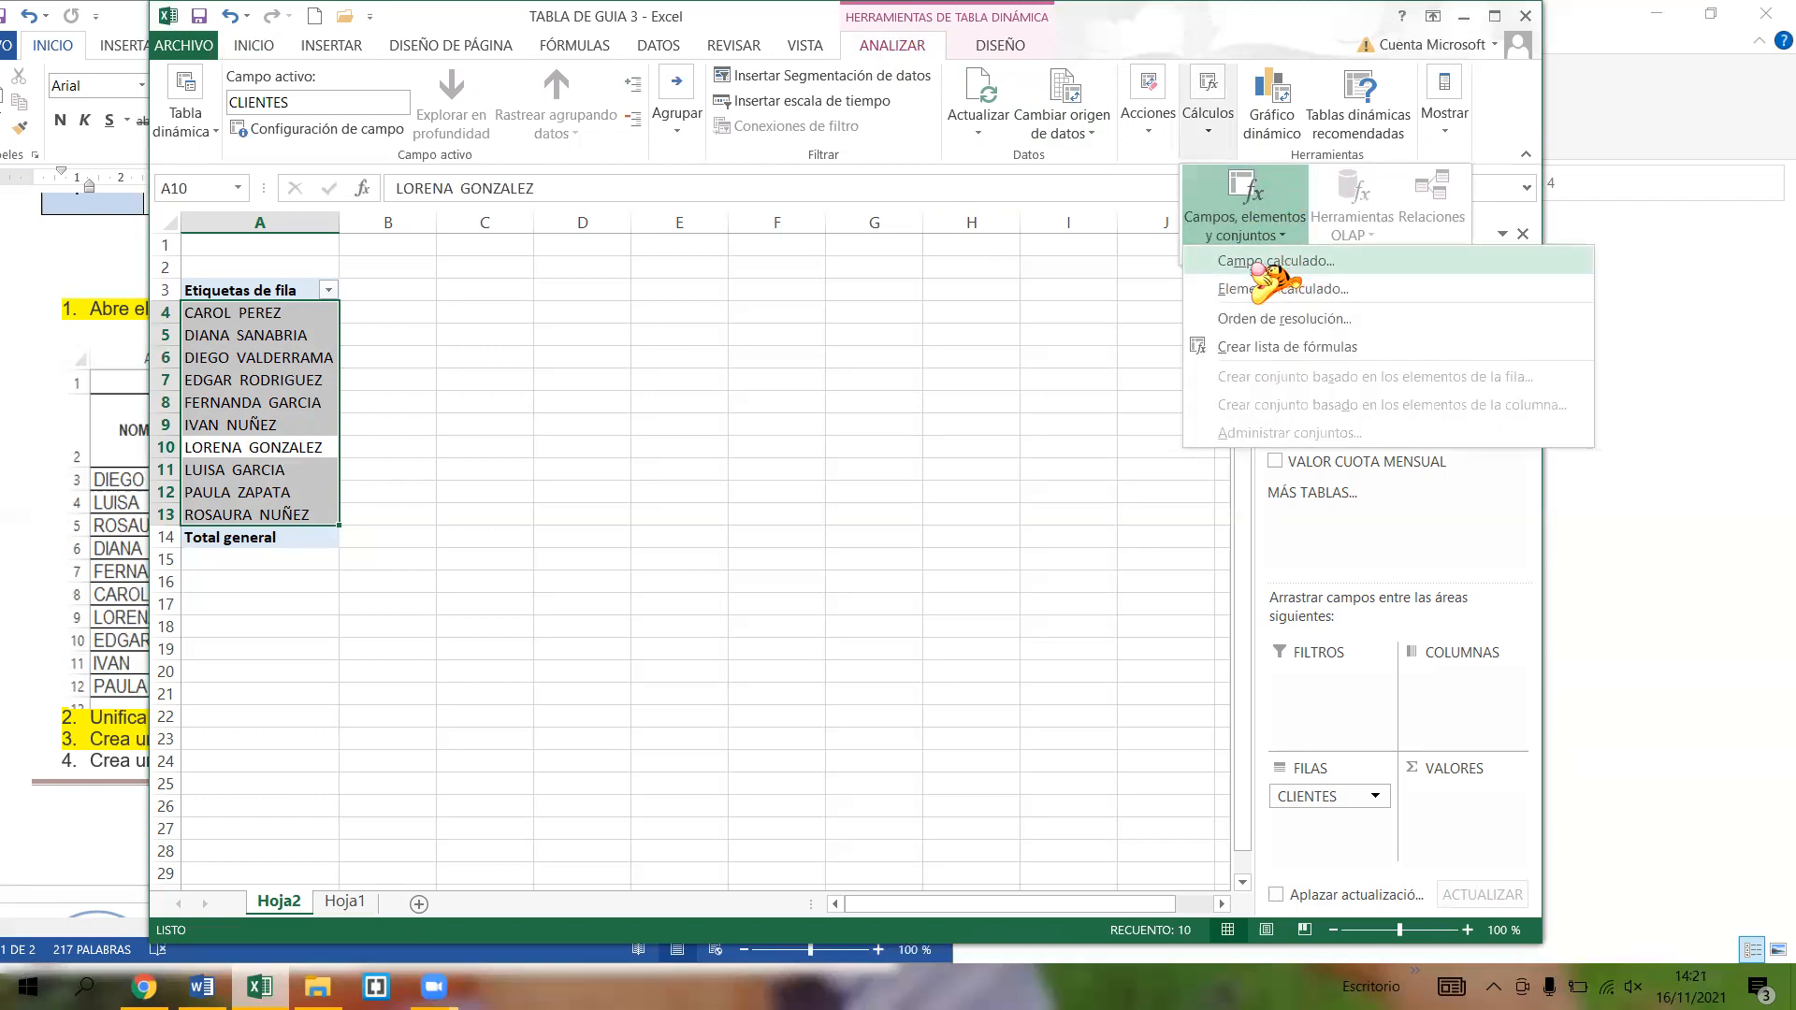
left_click(1333, 264)
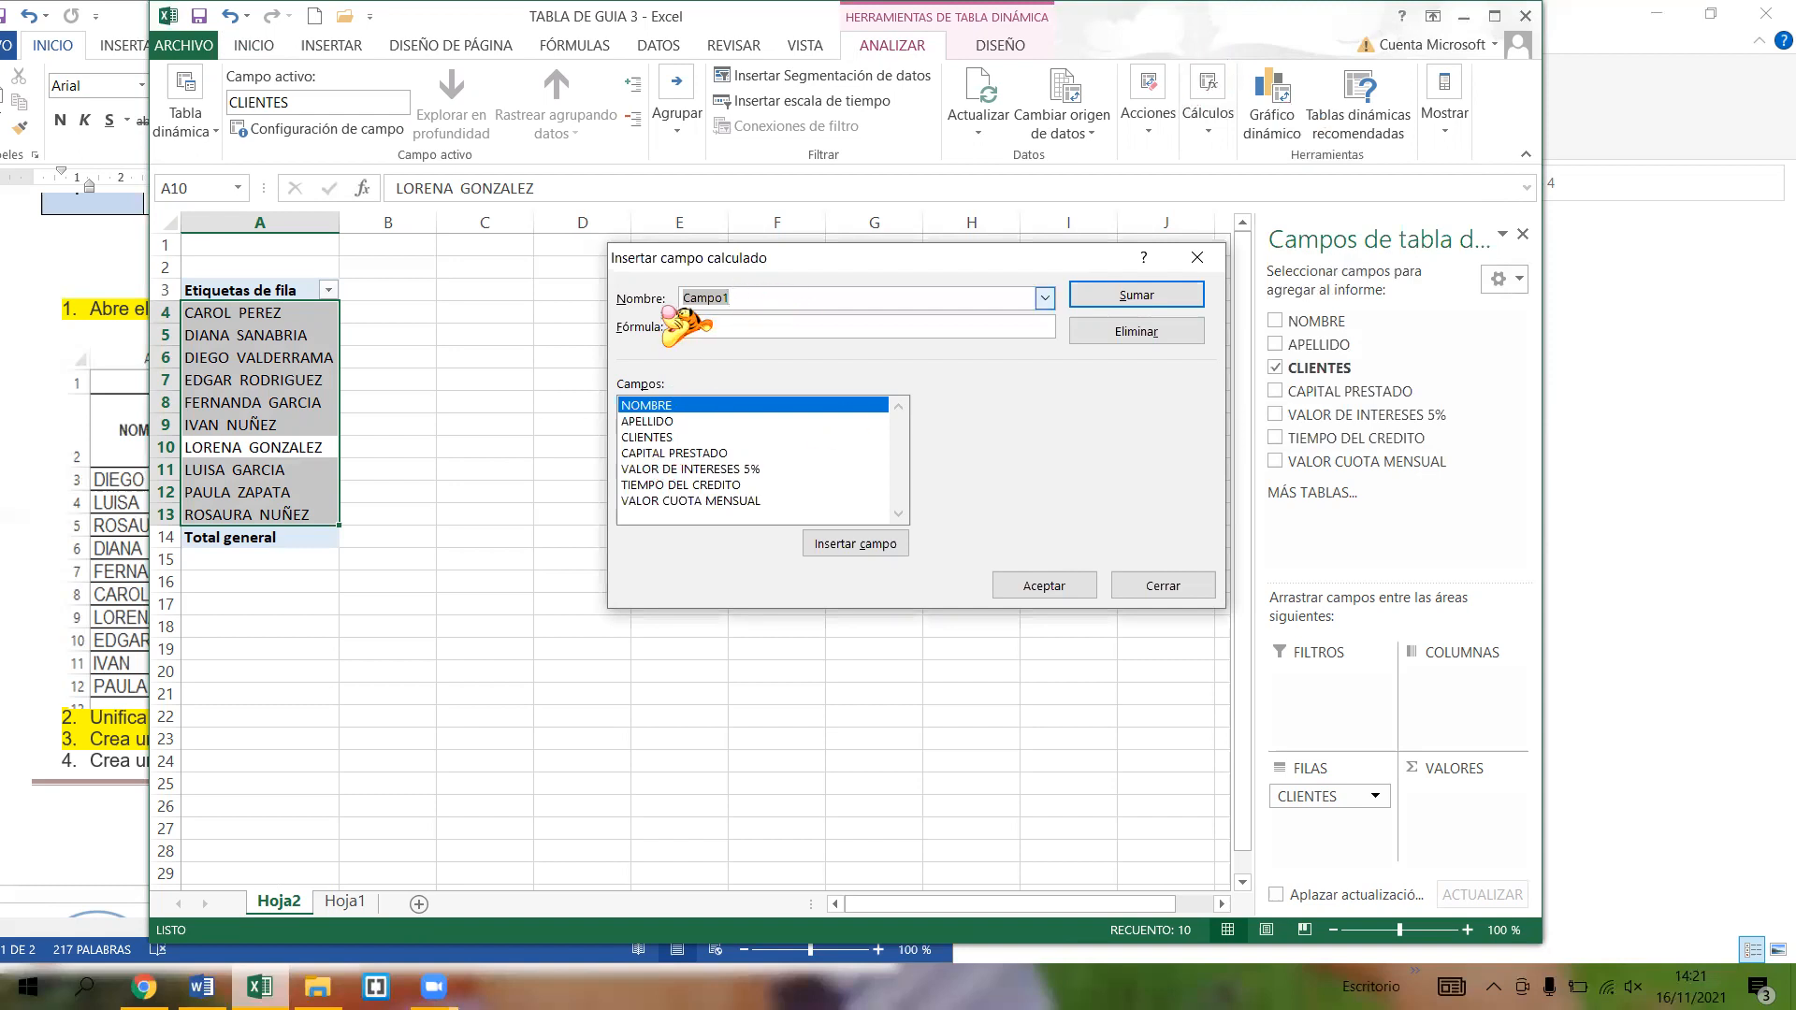
key("BackSpace")
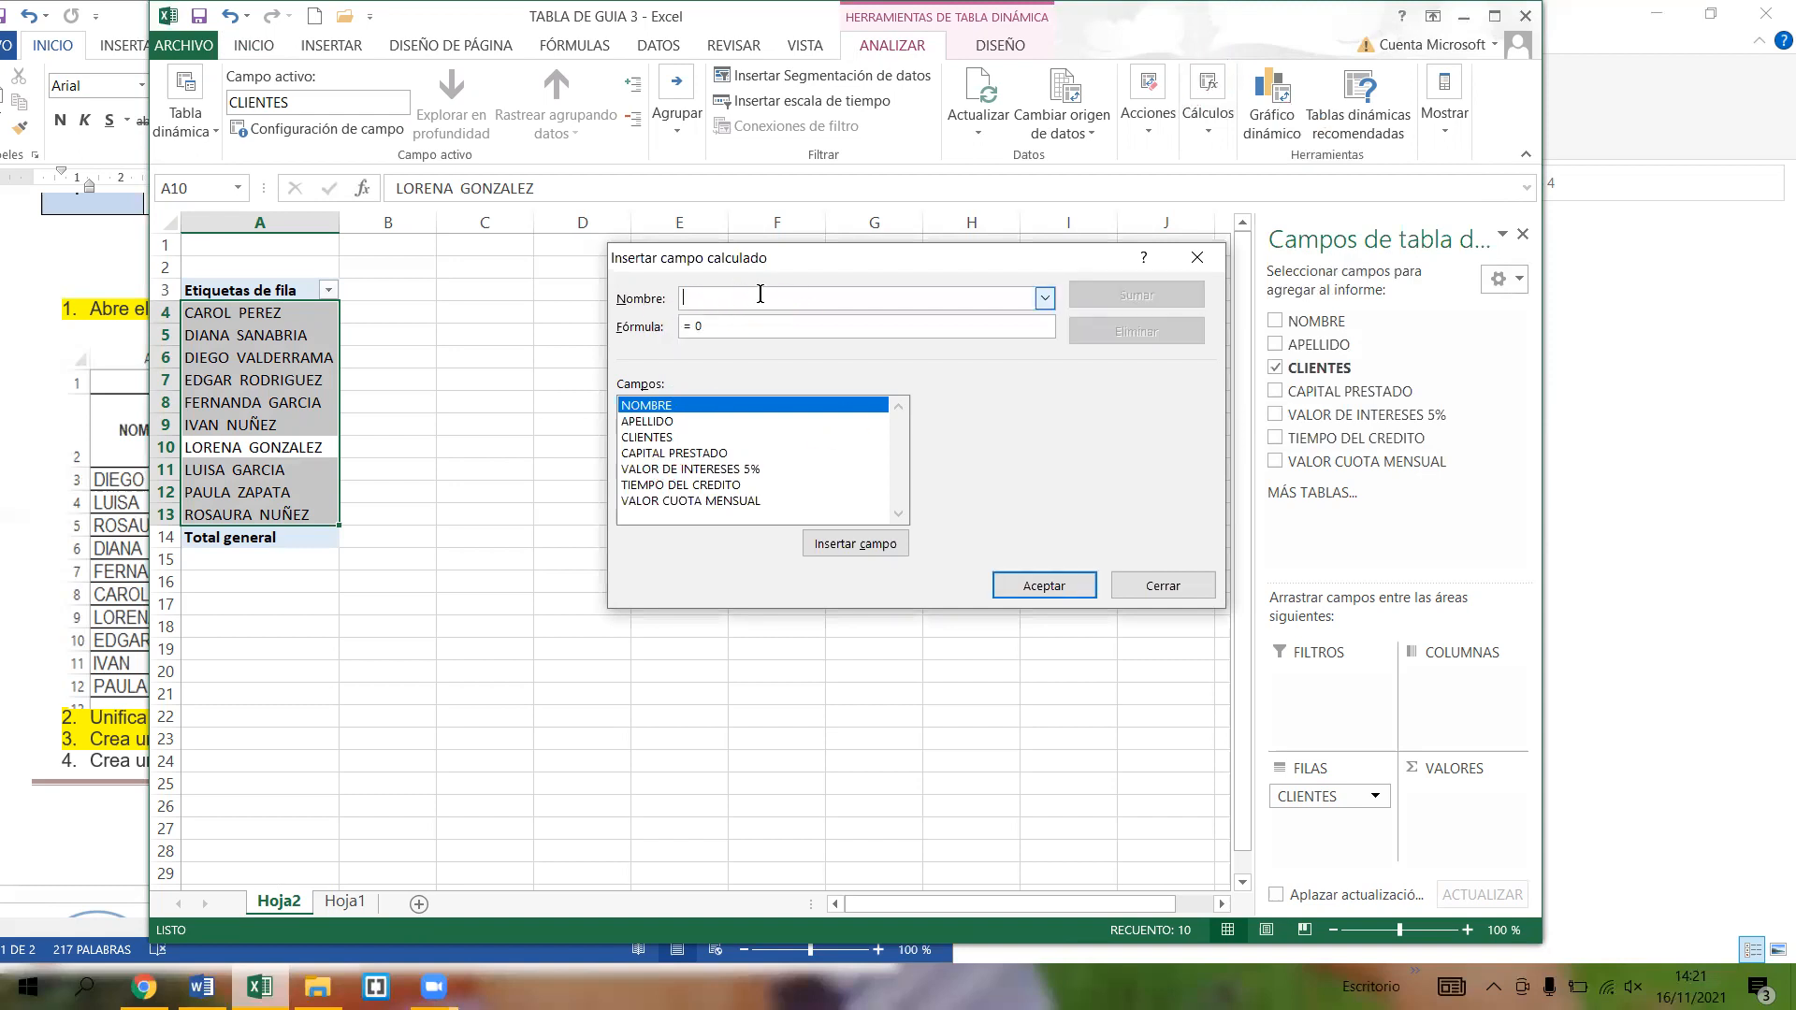
type("VAÑOR")
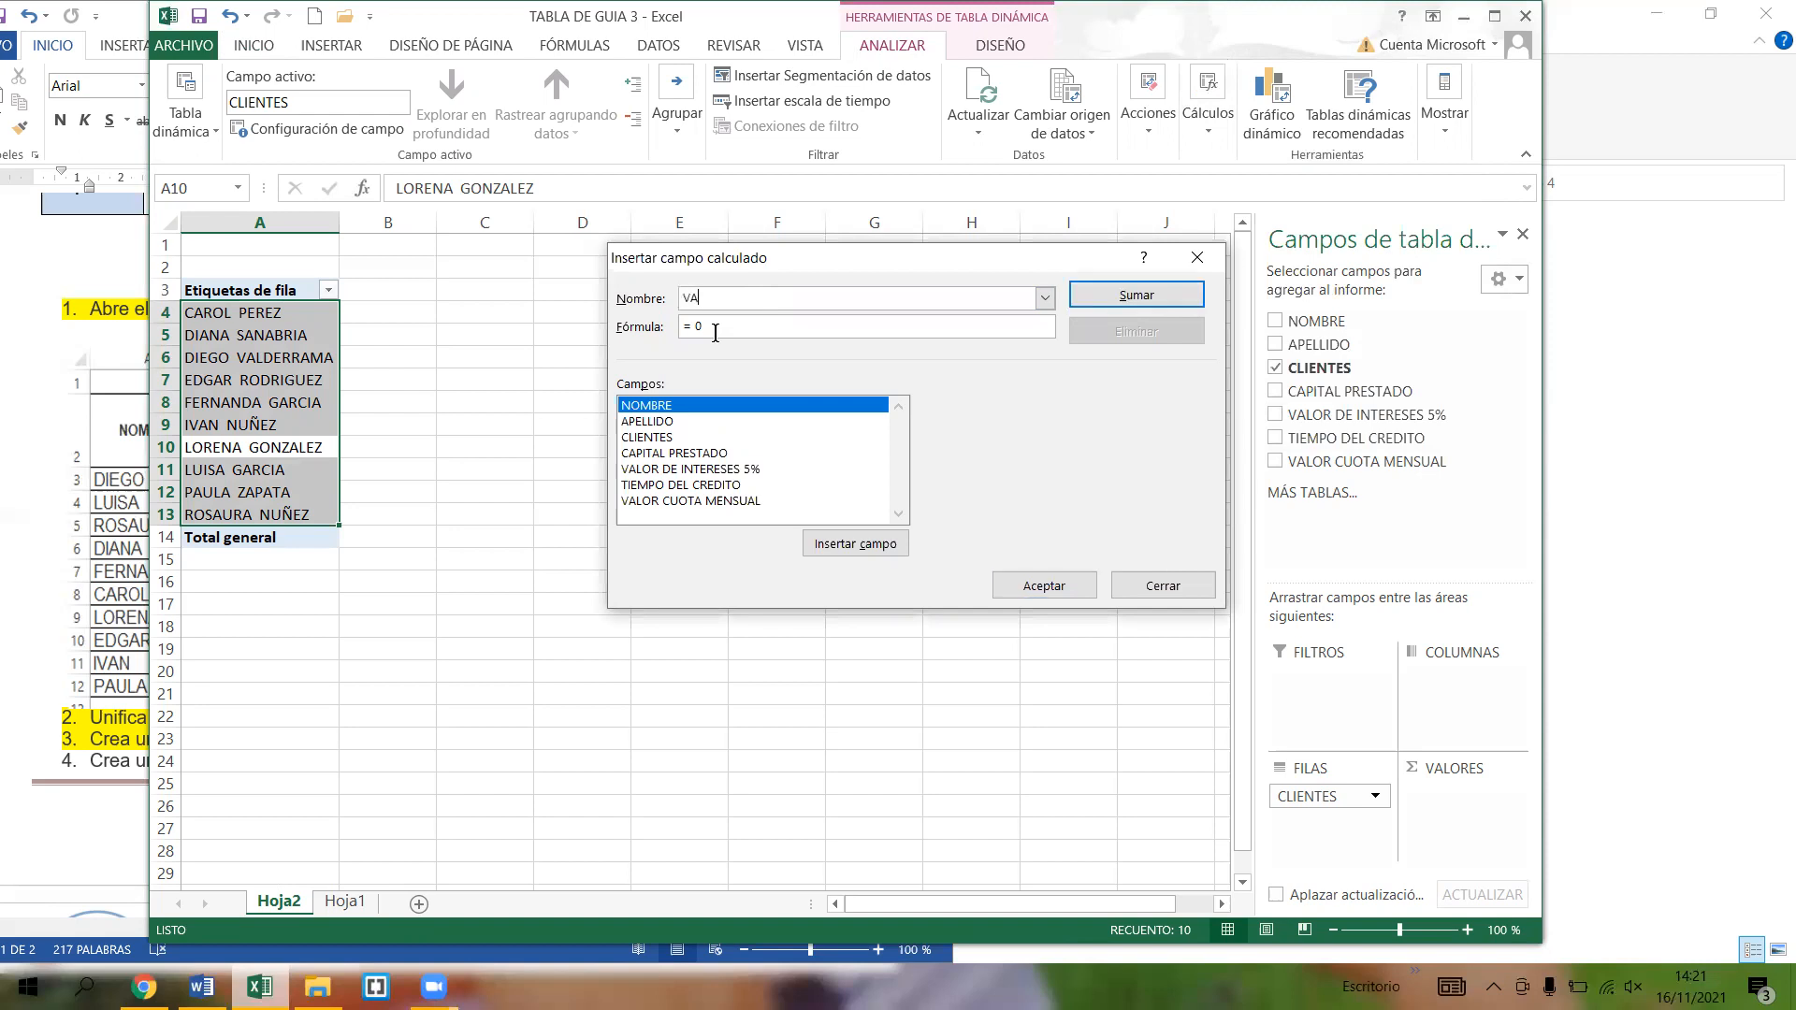
key("BackSpace")
key("BackSpace")
key("BackSpace")
key("BackSpace")
key("BackSpace")
type("INTERESES")
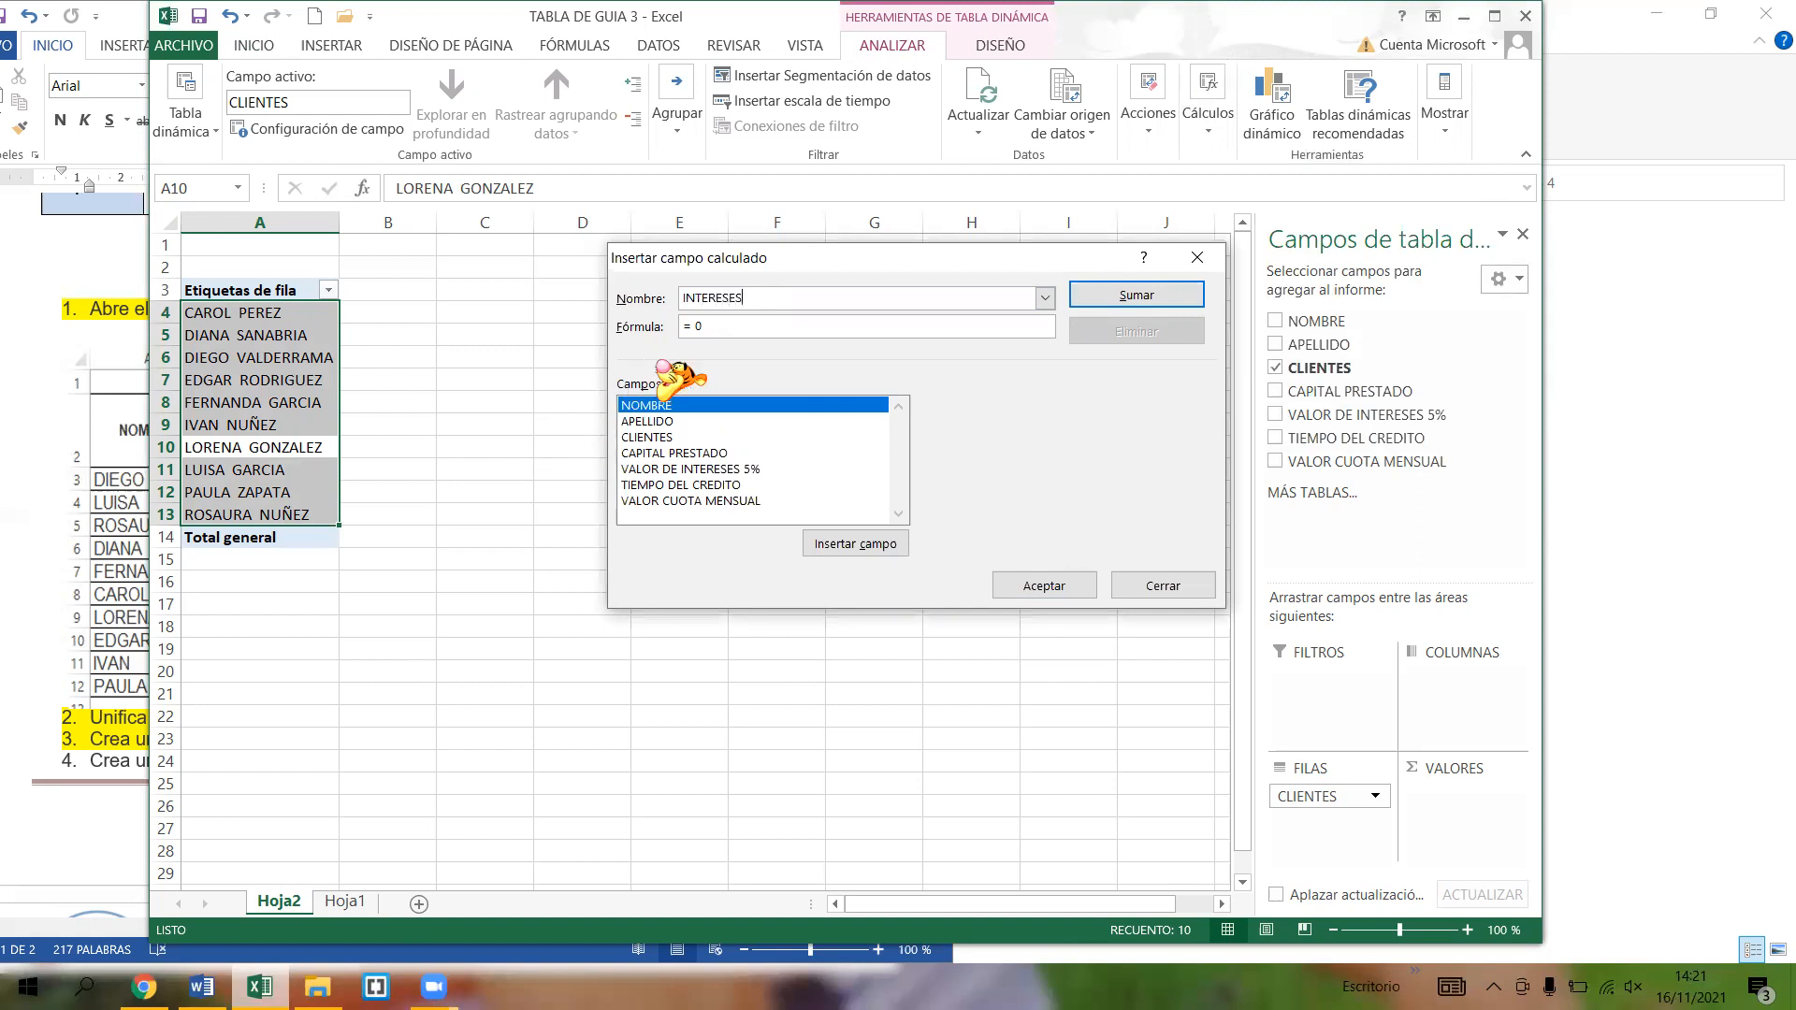
- Define the INTERESES formula as 'CAPITAL PRESTADO' multiplied by 5% and add the calculated field to the pivot table
left_click(814, 327)
key("BackSpace")
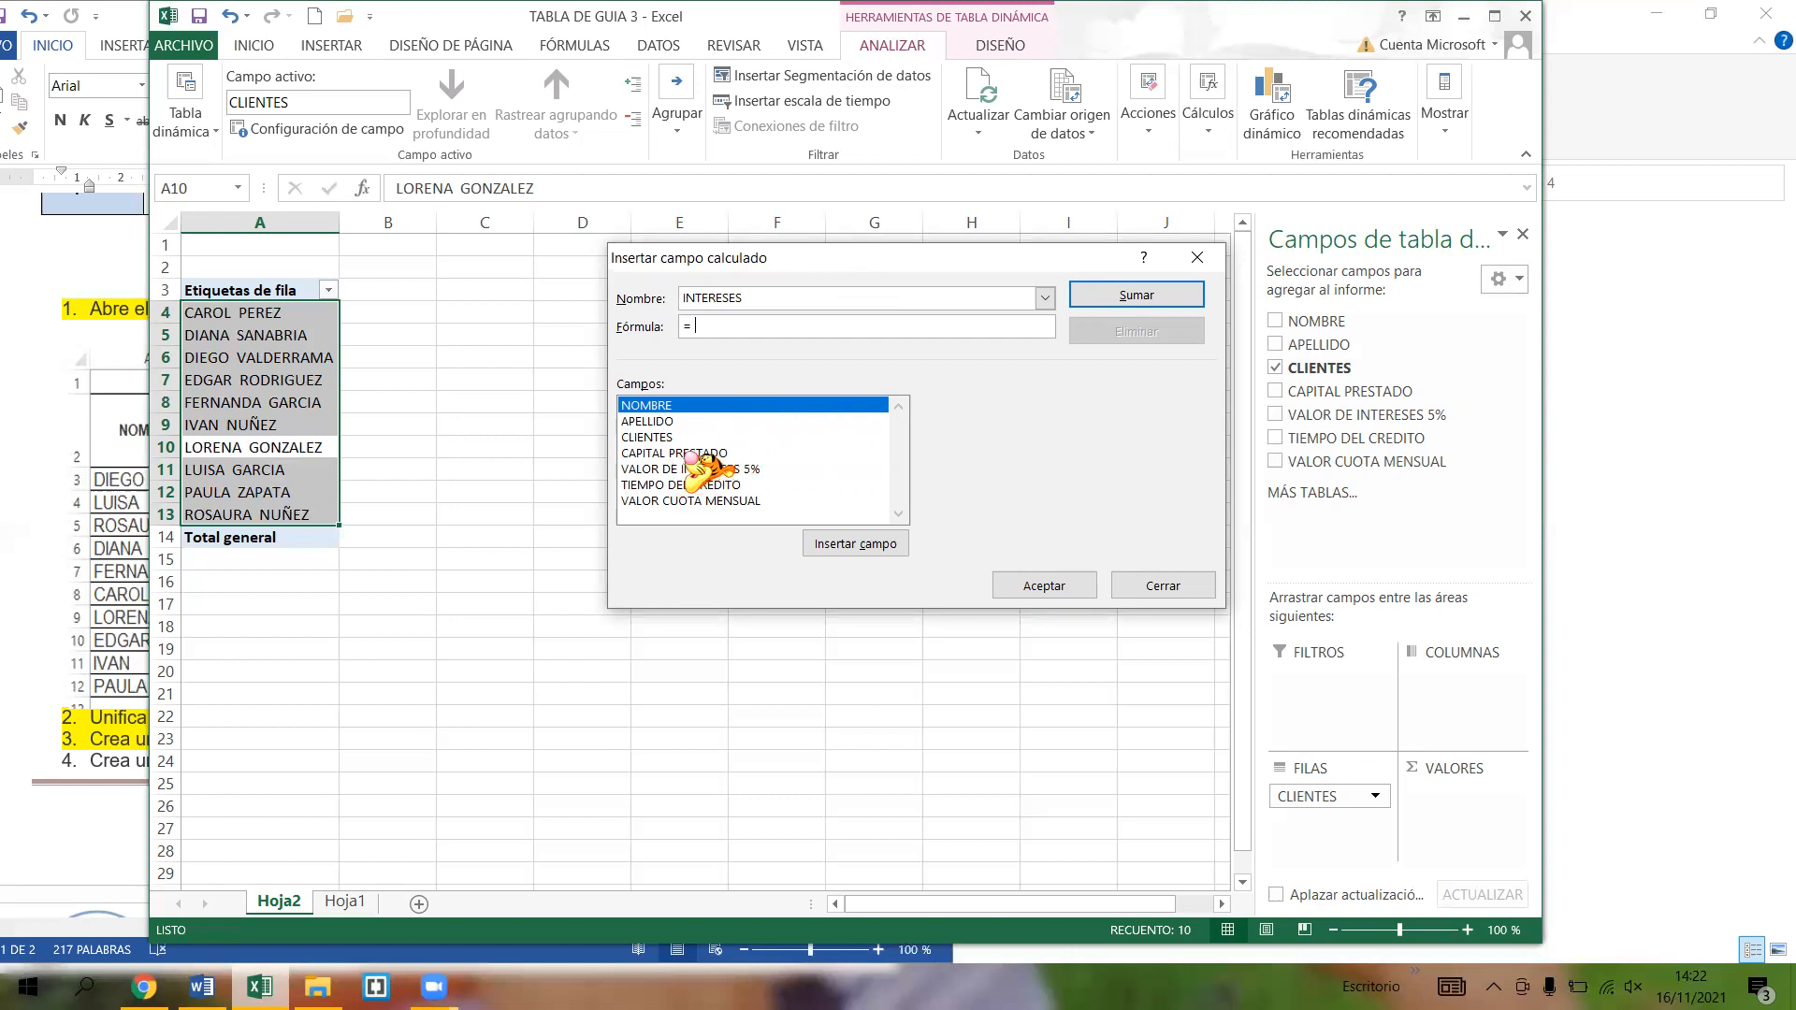
left_click(689, 454)
double_click(689, 453)
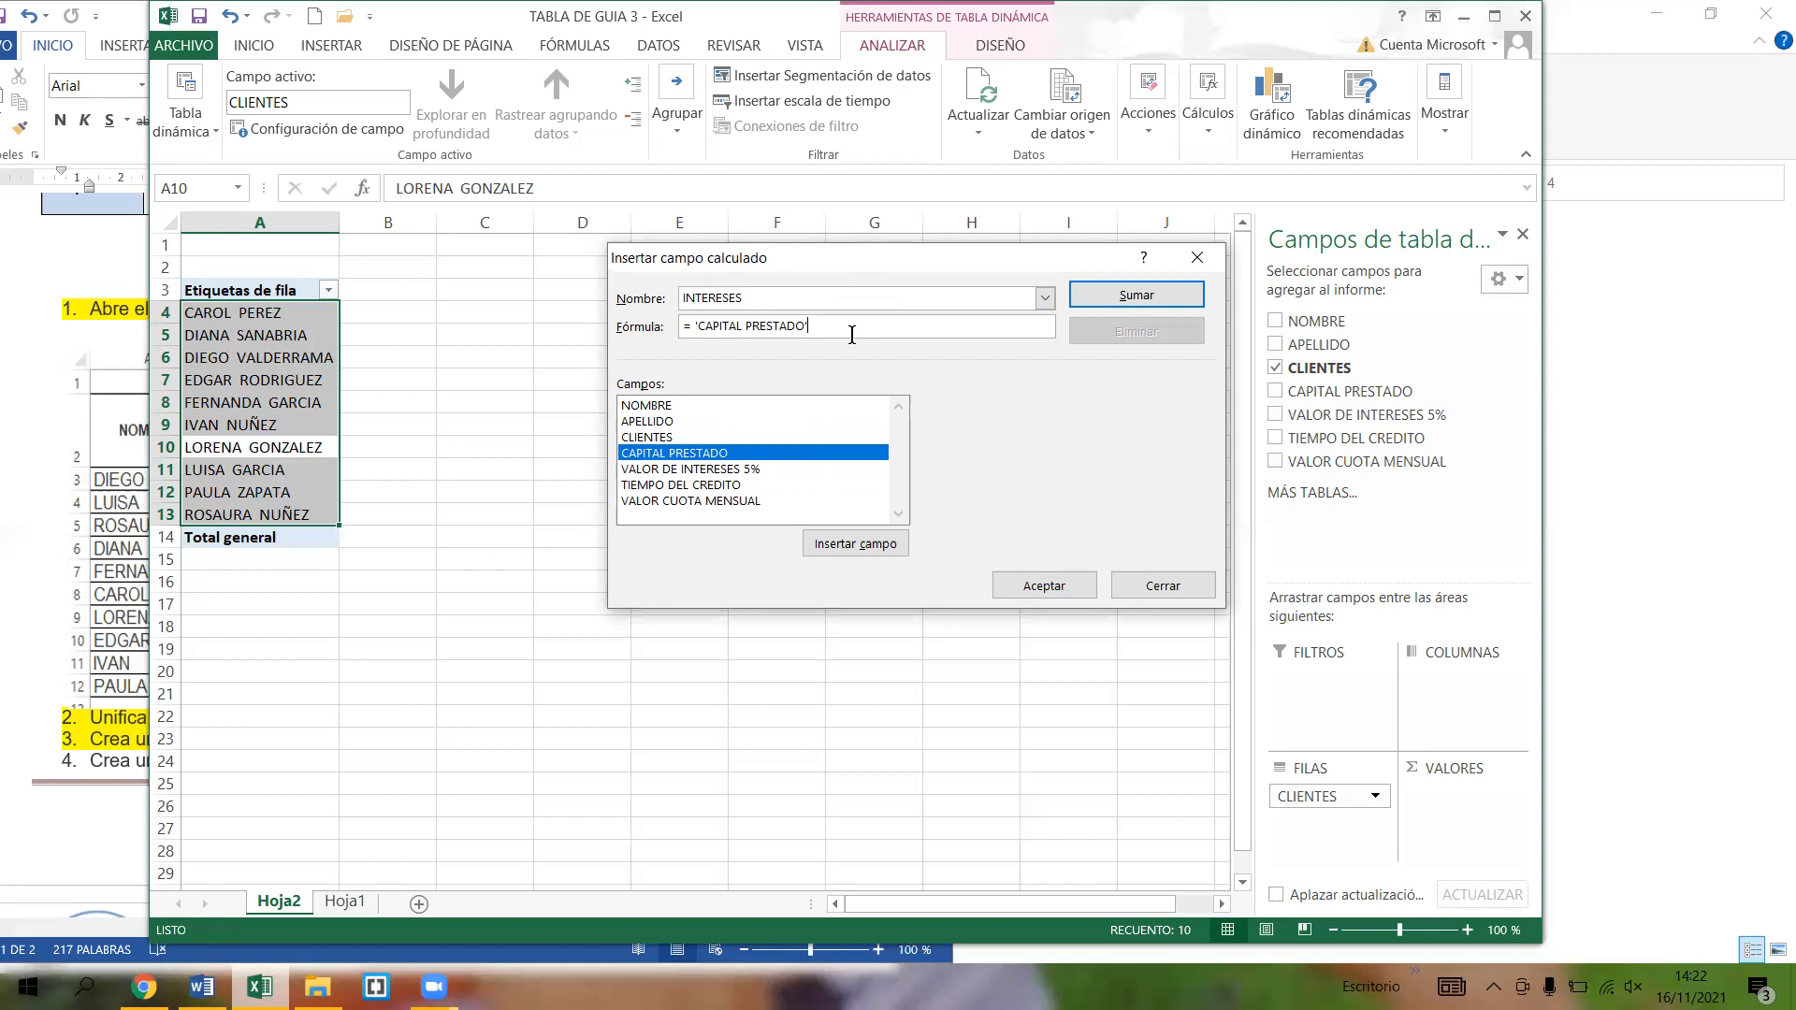
type("*")
type("5")
left_click(1047, 587)
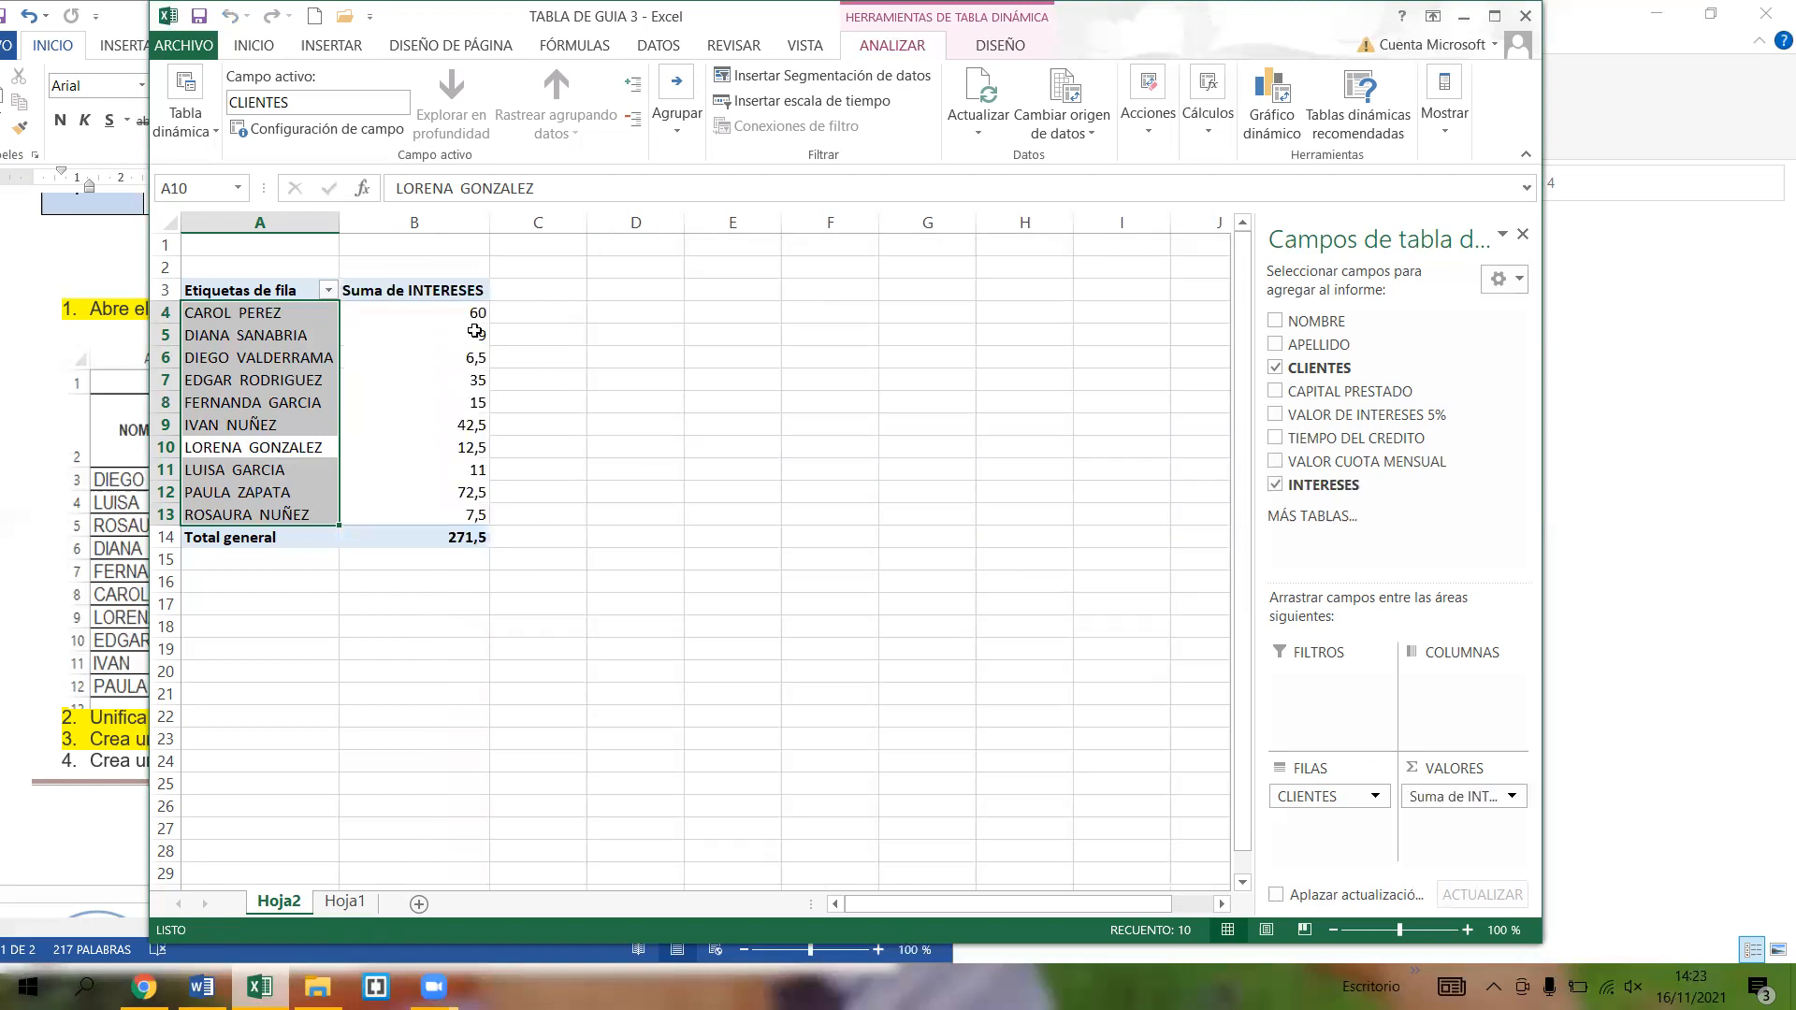
- Examine each client's calculated interest in the Suma de INTERESES column
left_click(406, 316)
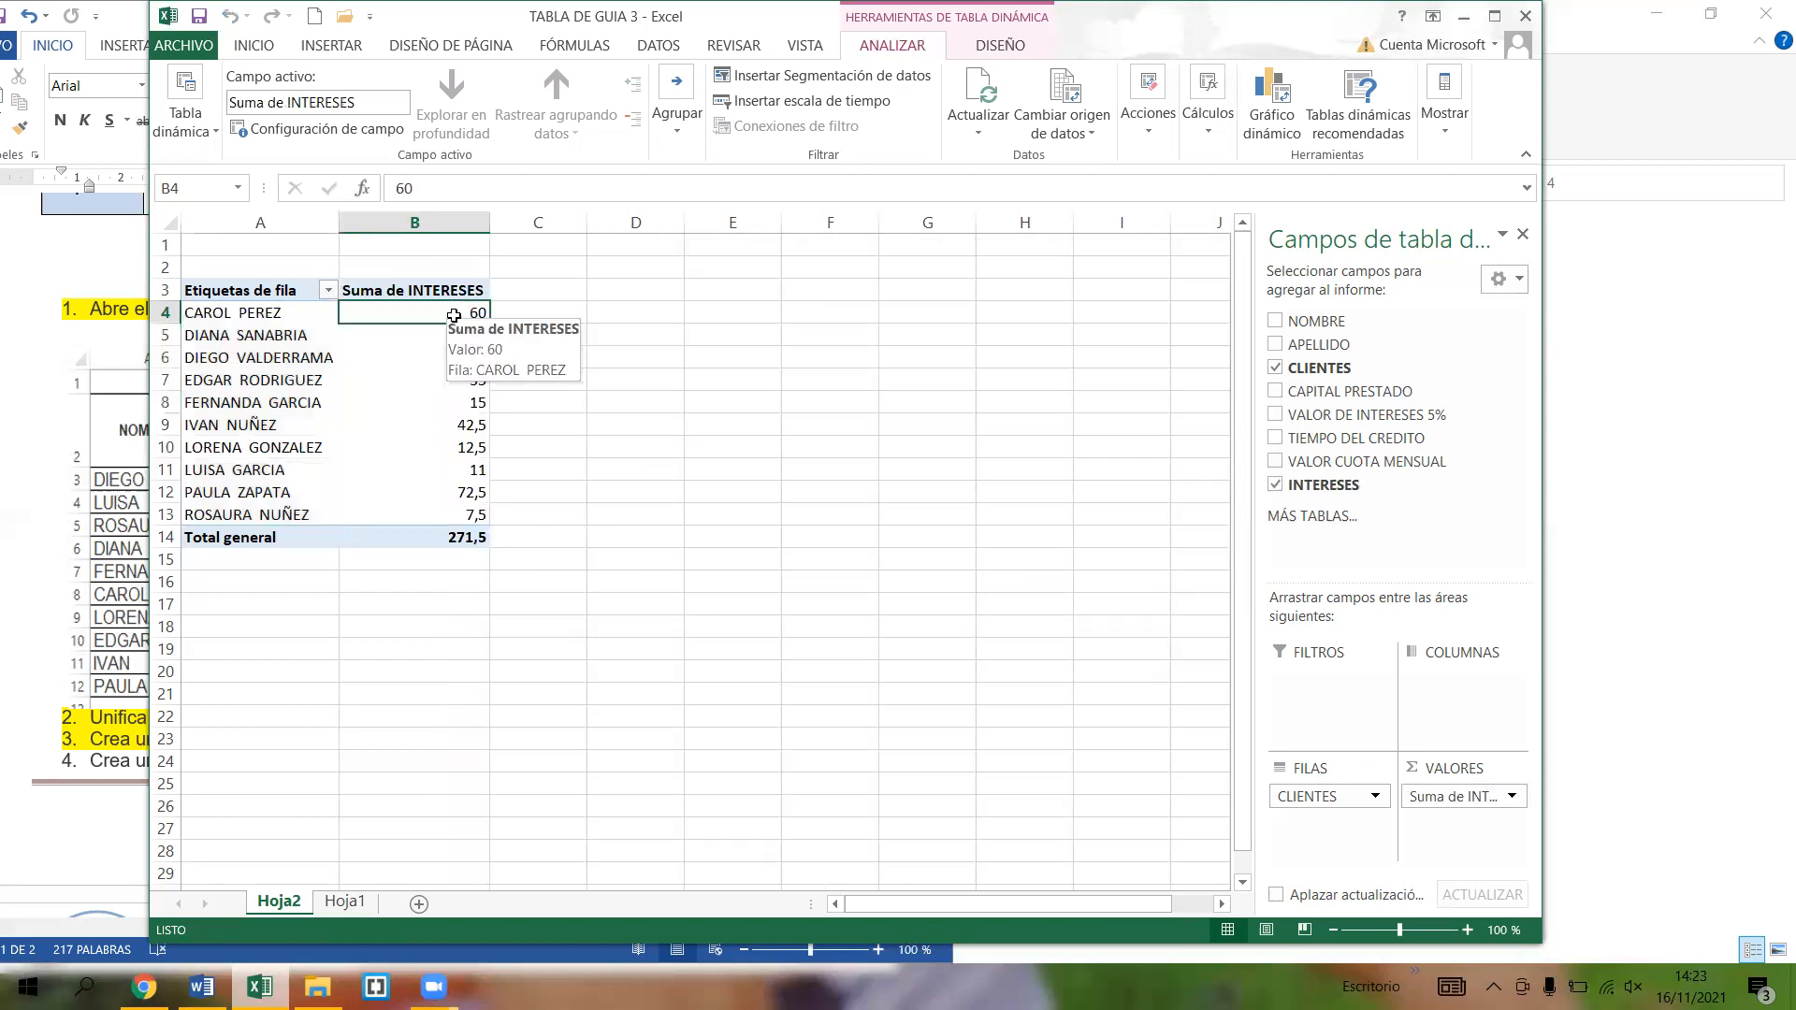
left_click(405, 338)
left_click(405, 360)
left_click(405, 382)
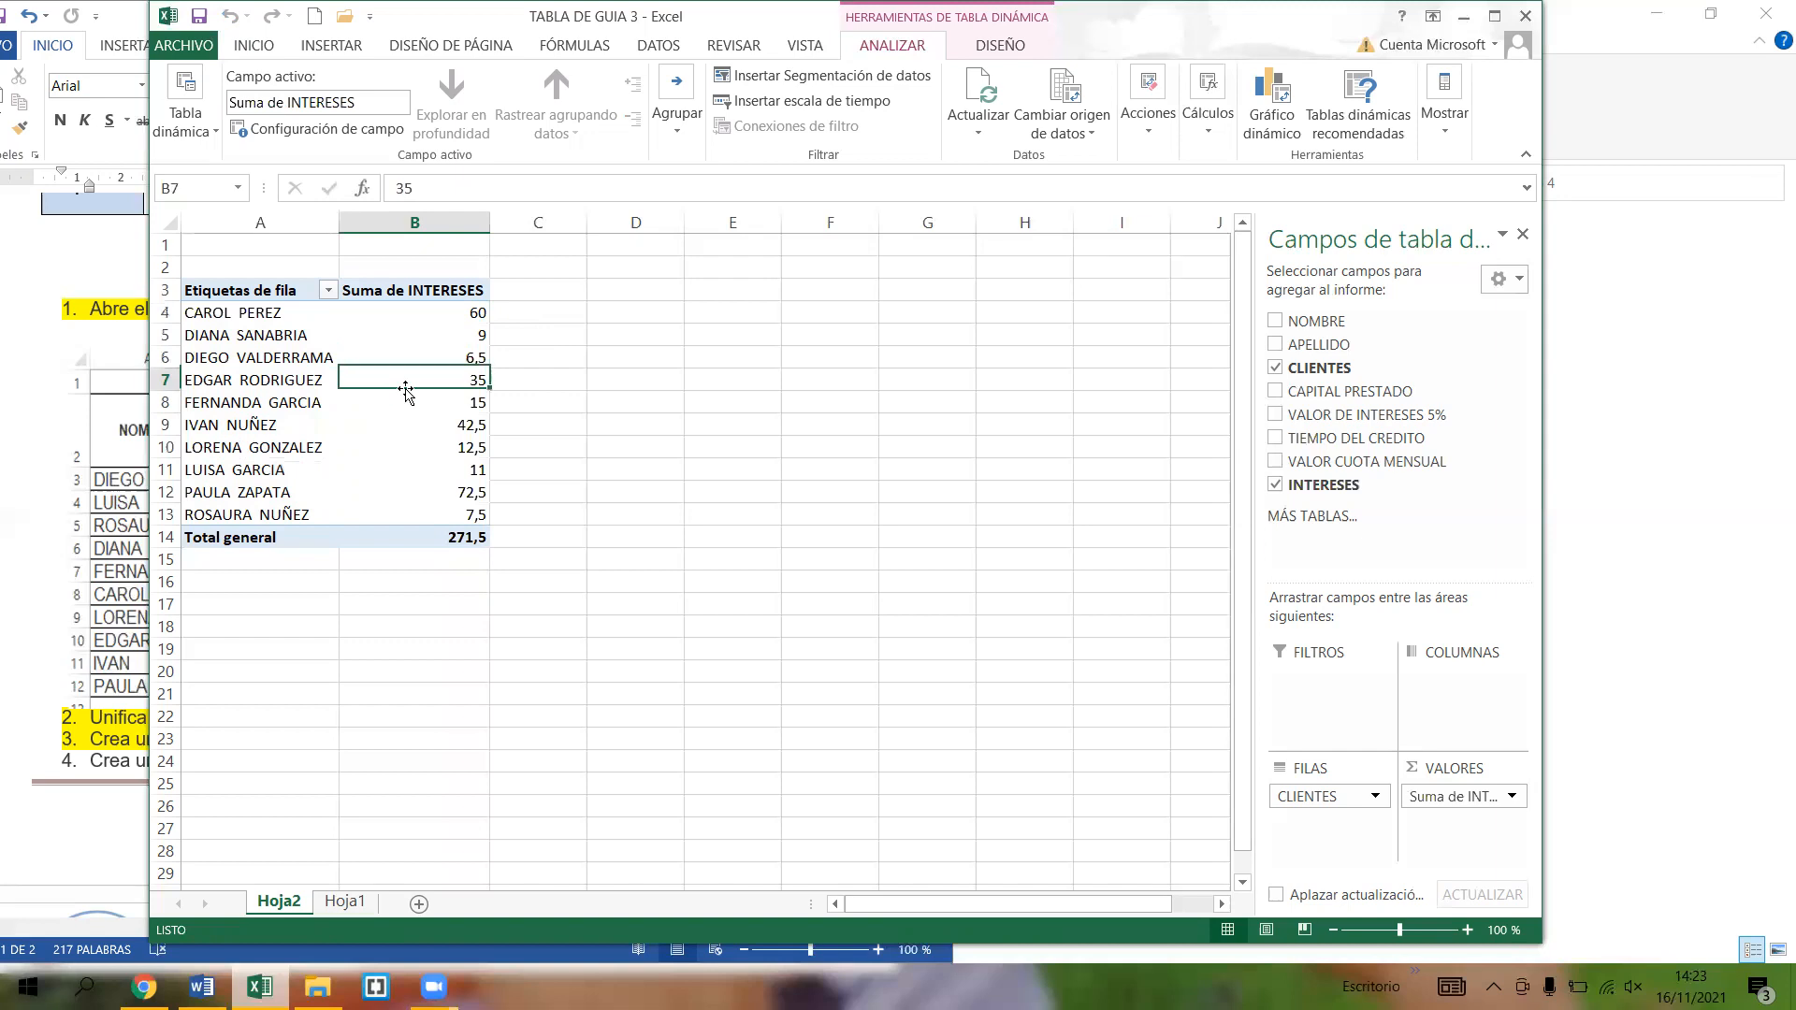
left_click(403, 312)
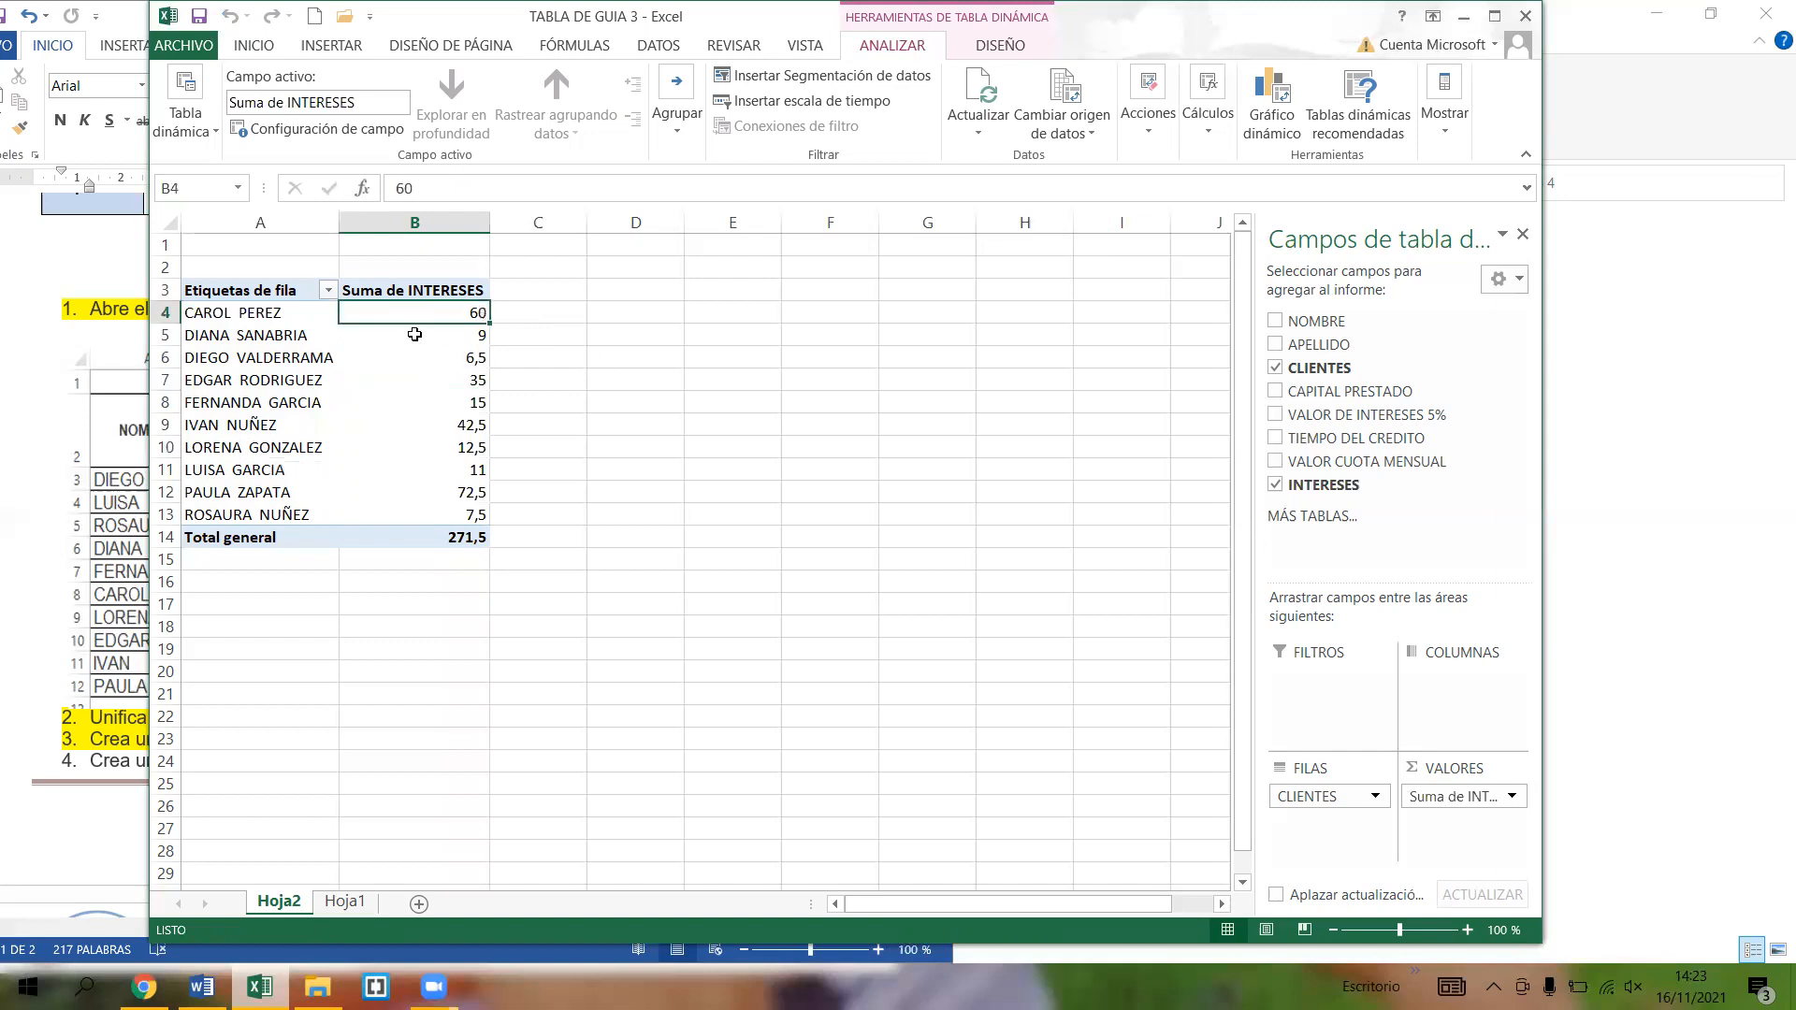
left_click(414, 335)
left_click(405, 360)
left_click(405, 380)
left_click(409, 402)
left_click(414, 428)
left_click(415, 471)
left_click(415, 515)
mouse_move(450, 359)
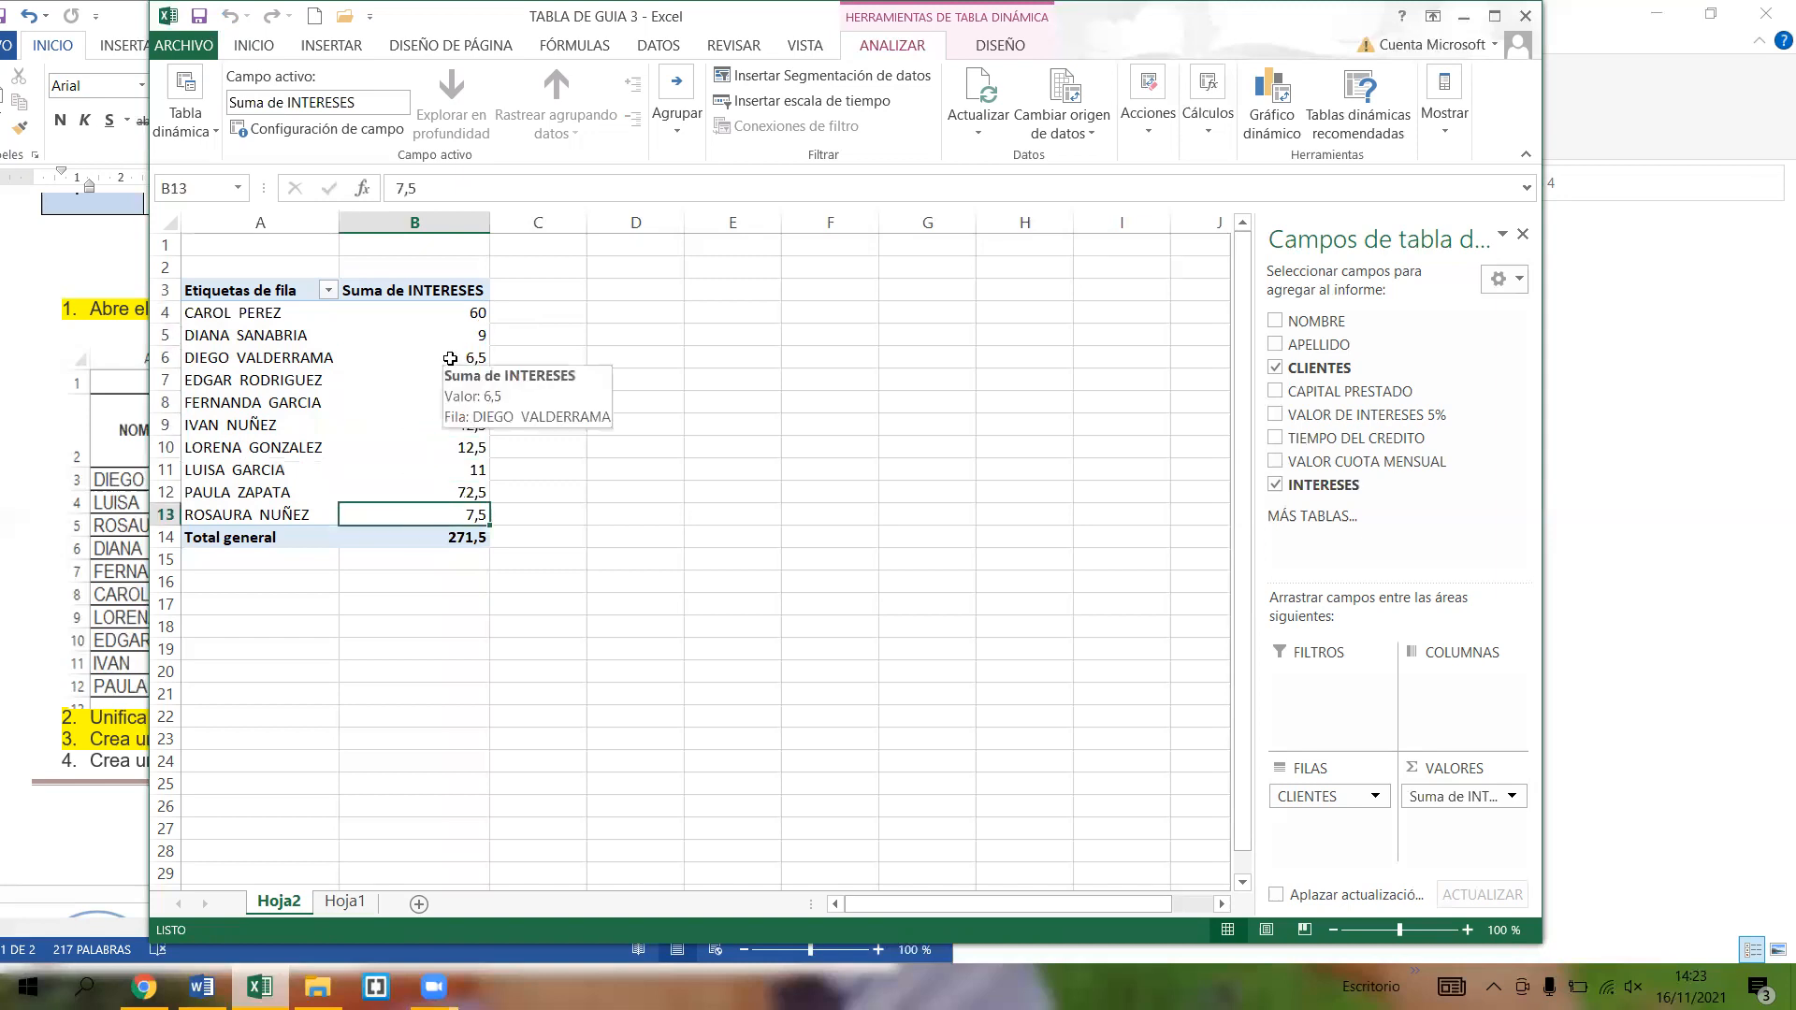
- Format the interest amounts in B4:B14 as Moneda with the $ Español (Colombia) symbol and two decimal places
left_click(428, 308)
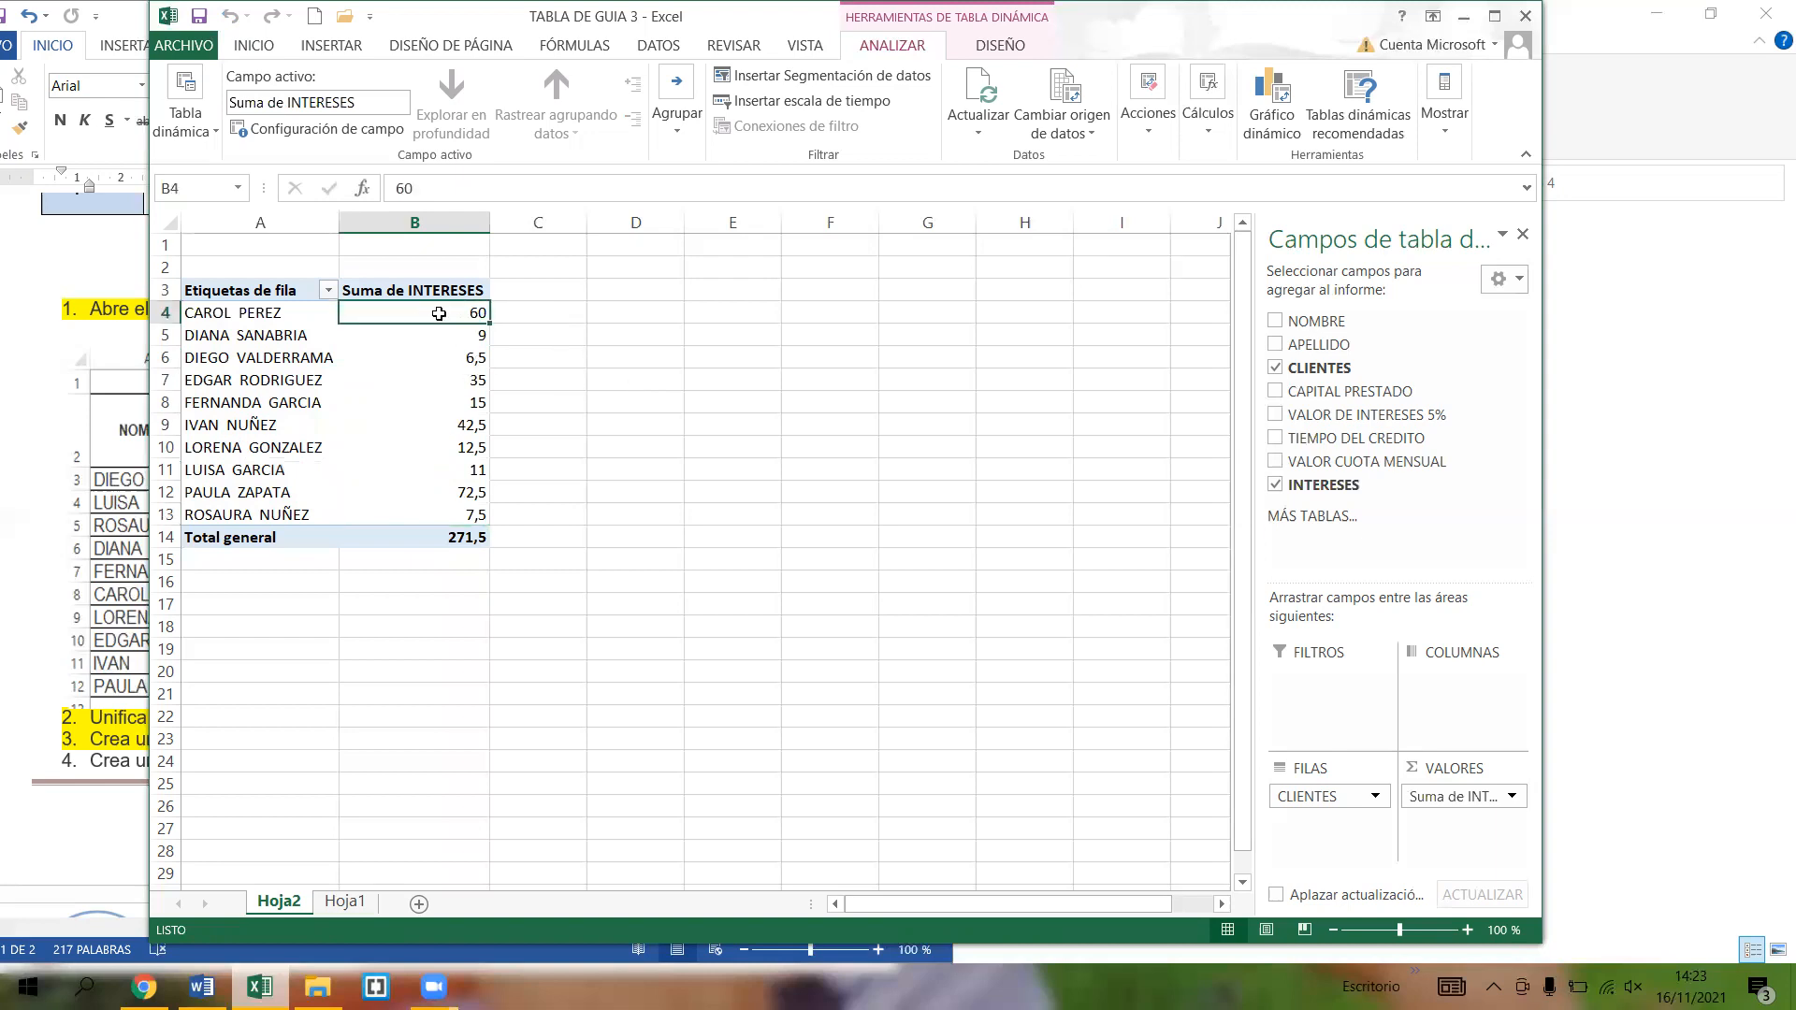
left_click_drag(434, 334, 432, 539)
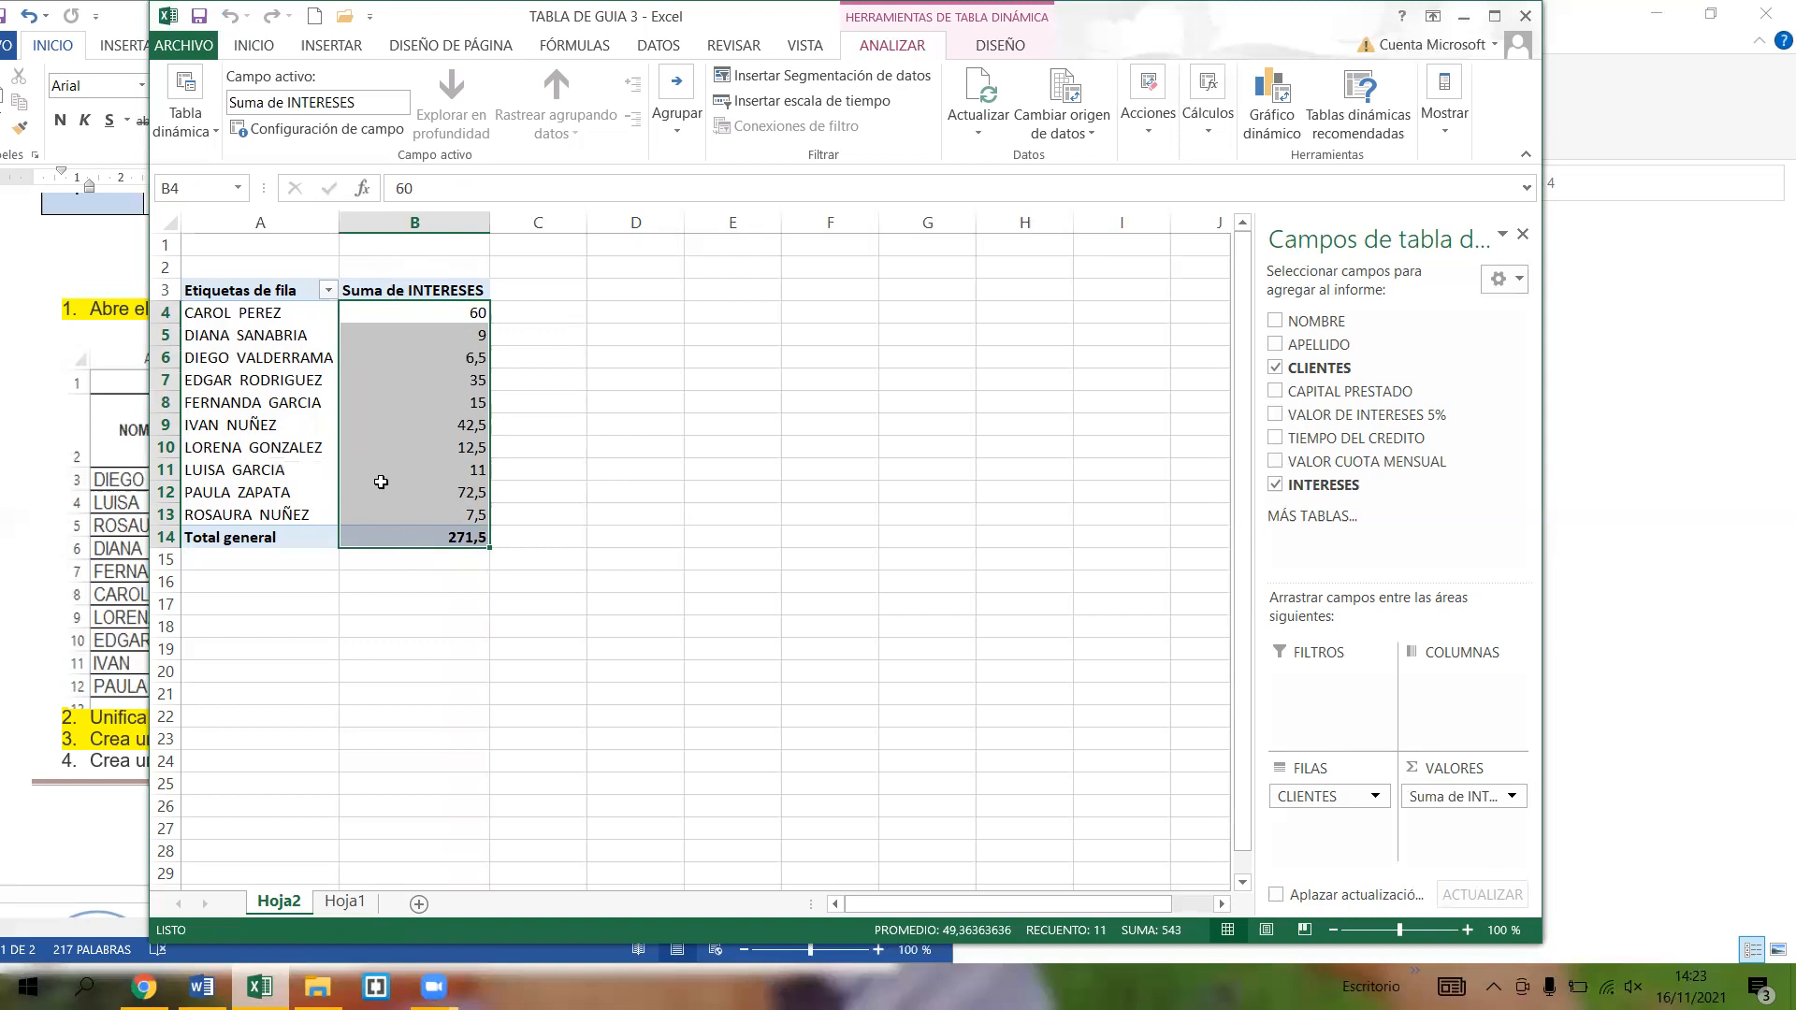
left_click(255, 46)
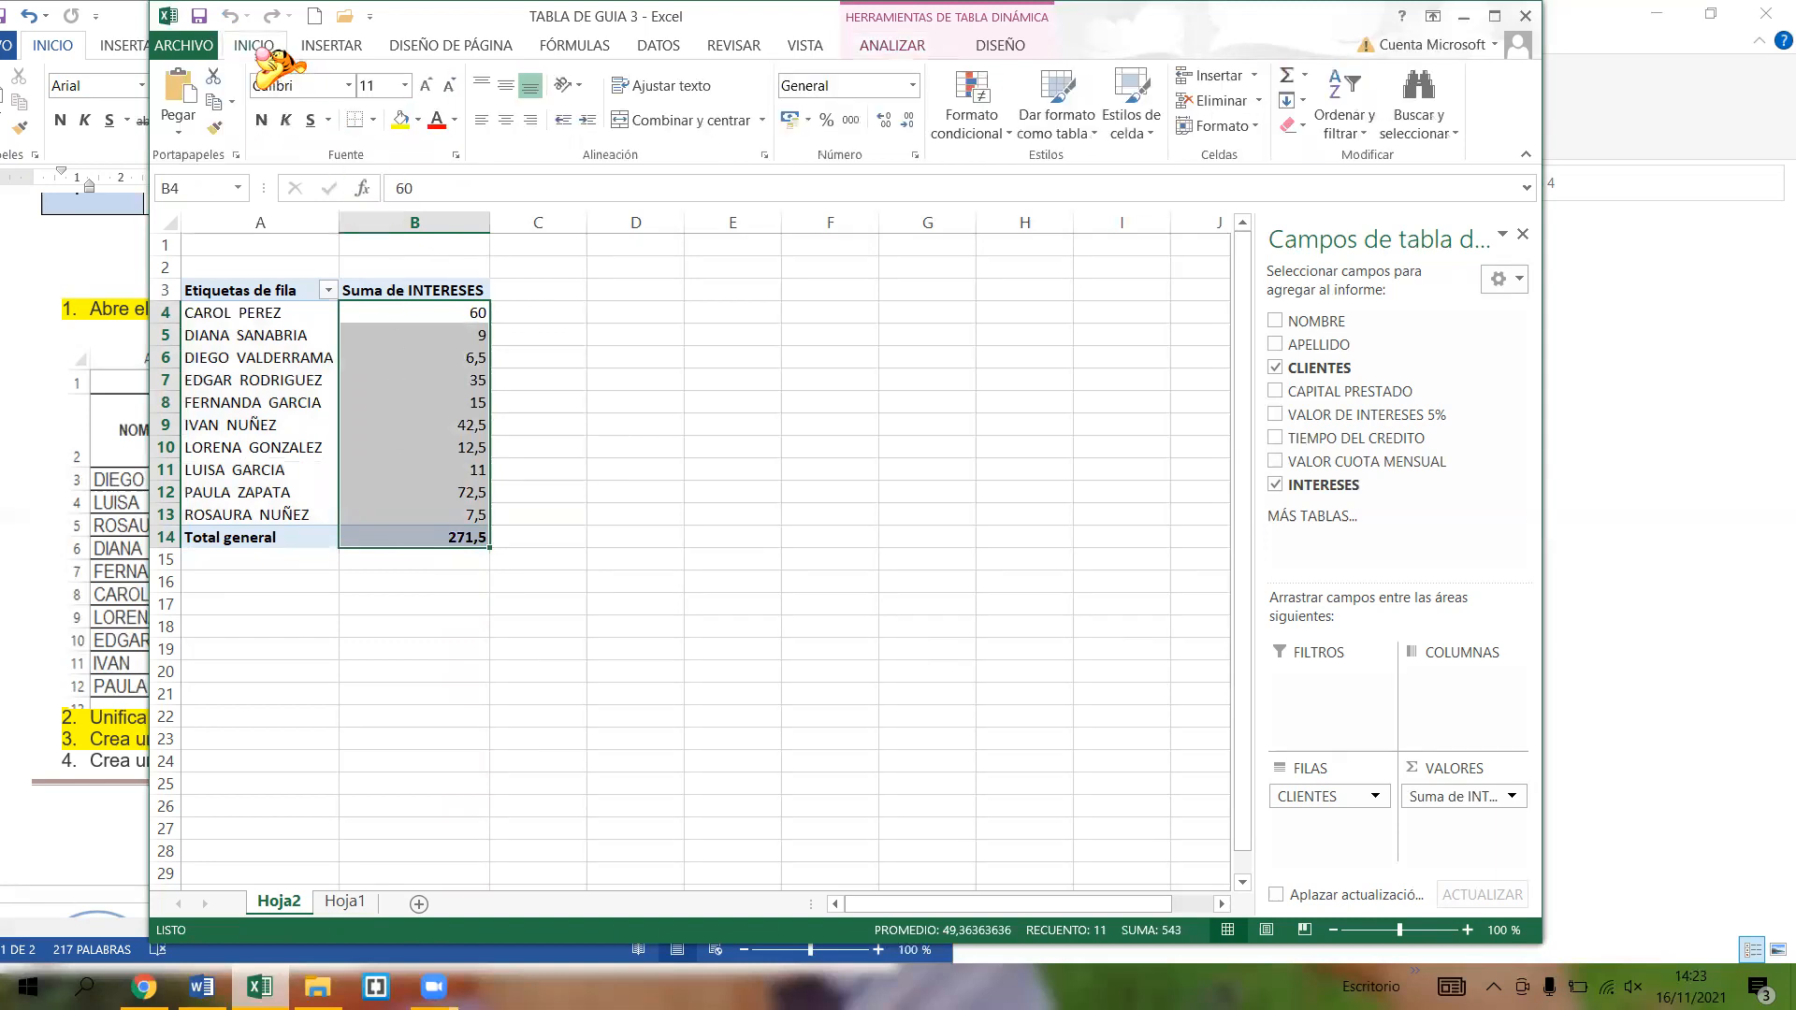
left_click(915, 155)
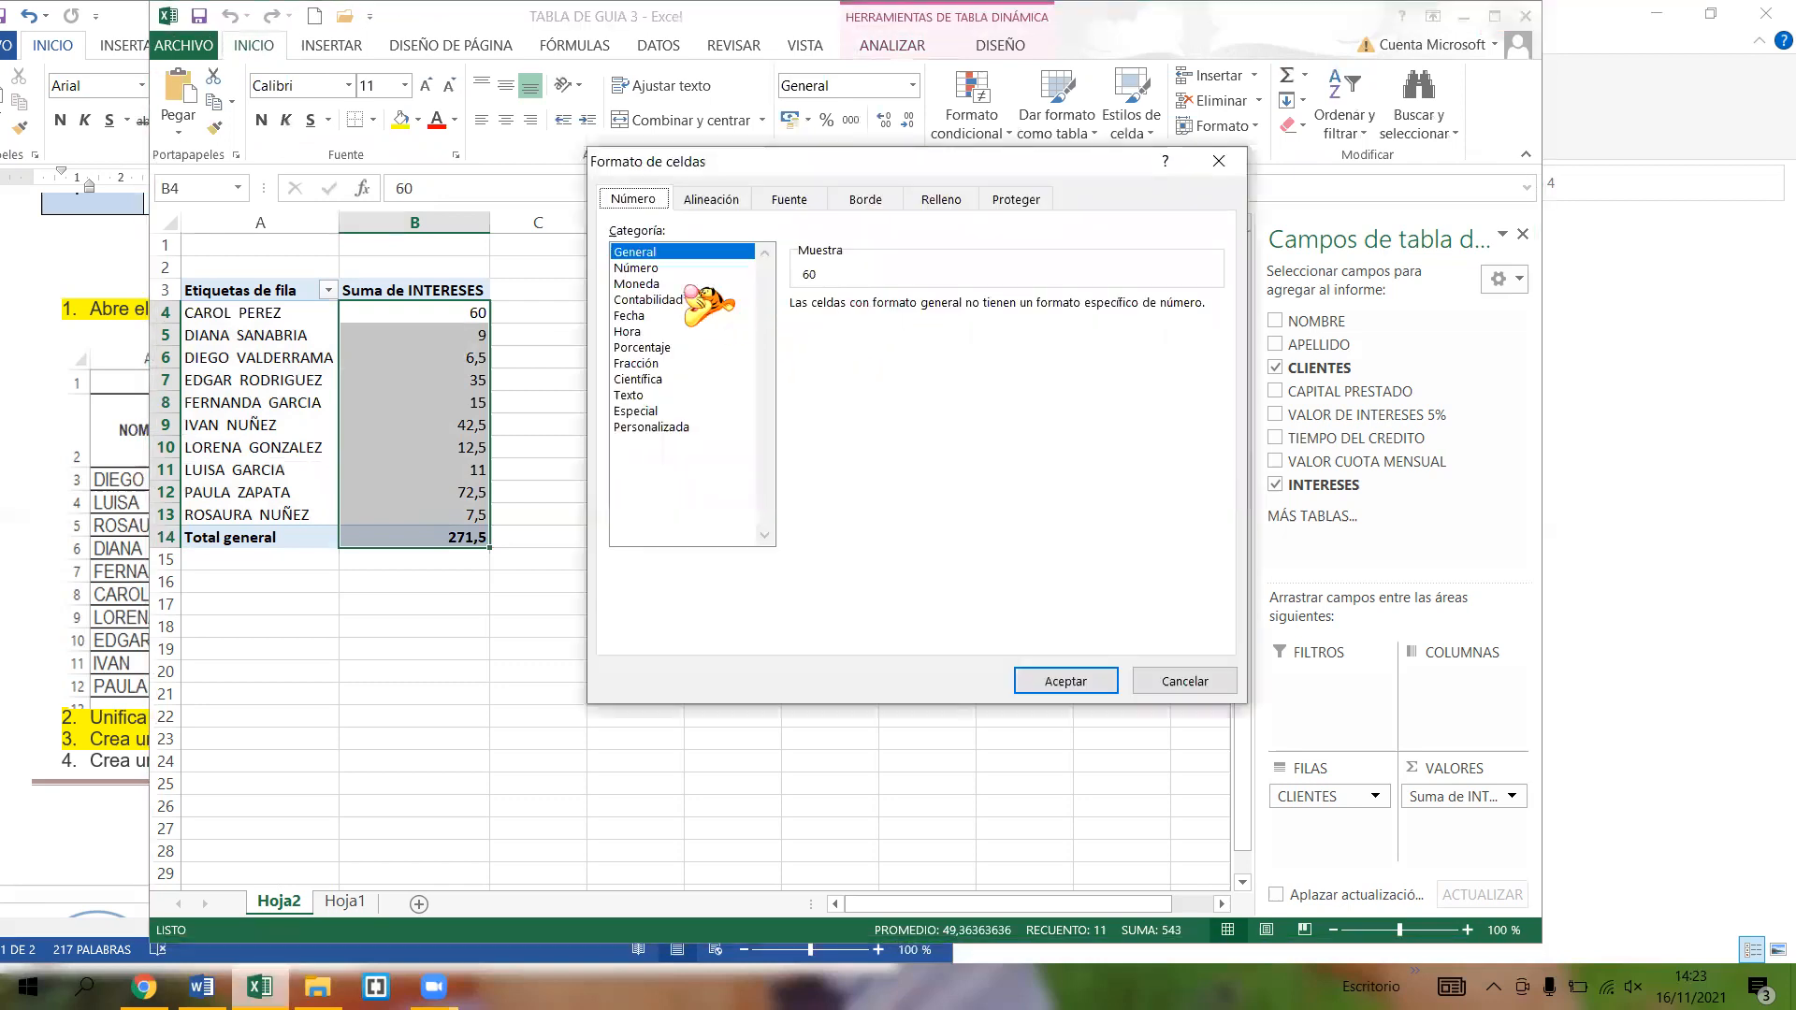
left_click(688, 283)
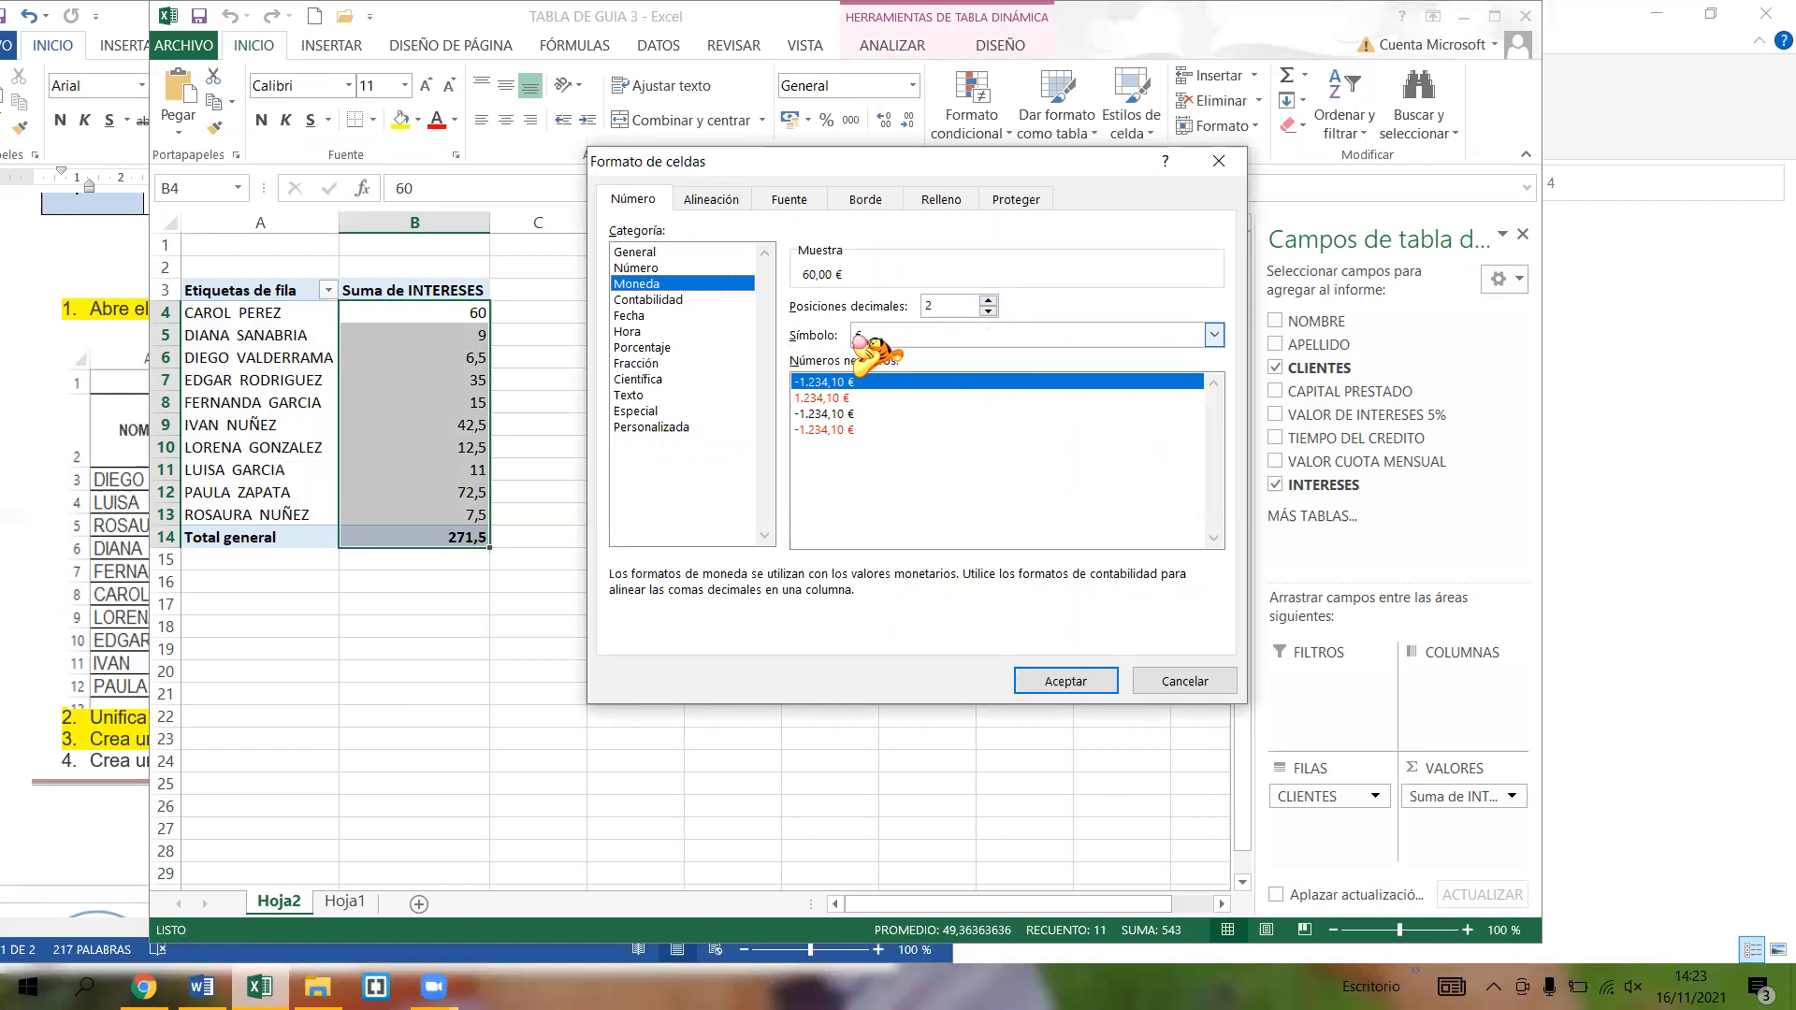
left_click(1214, 335)
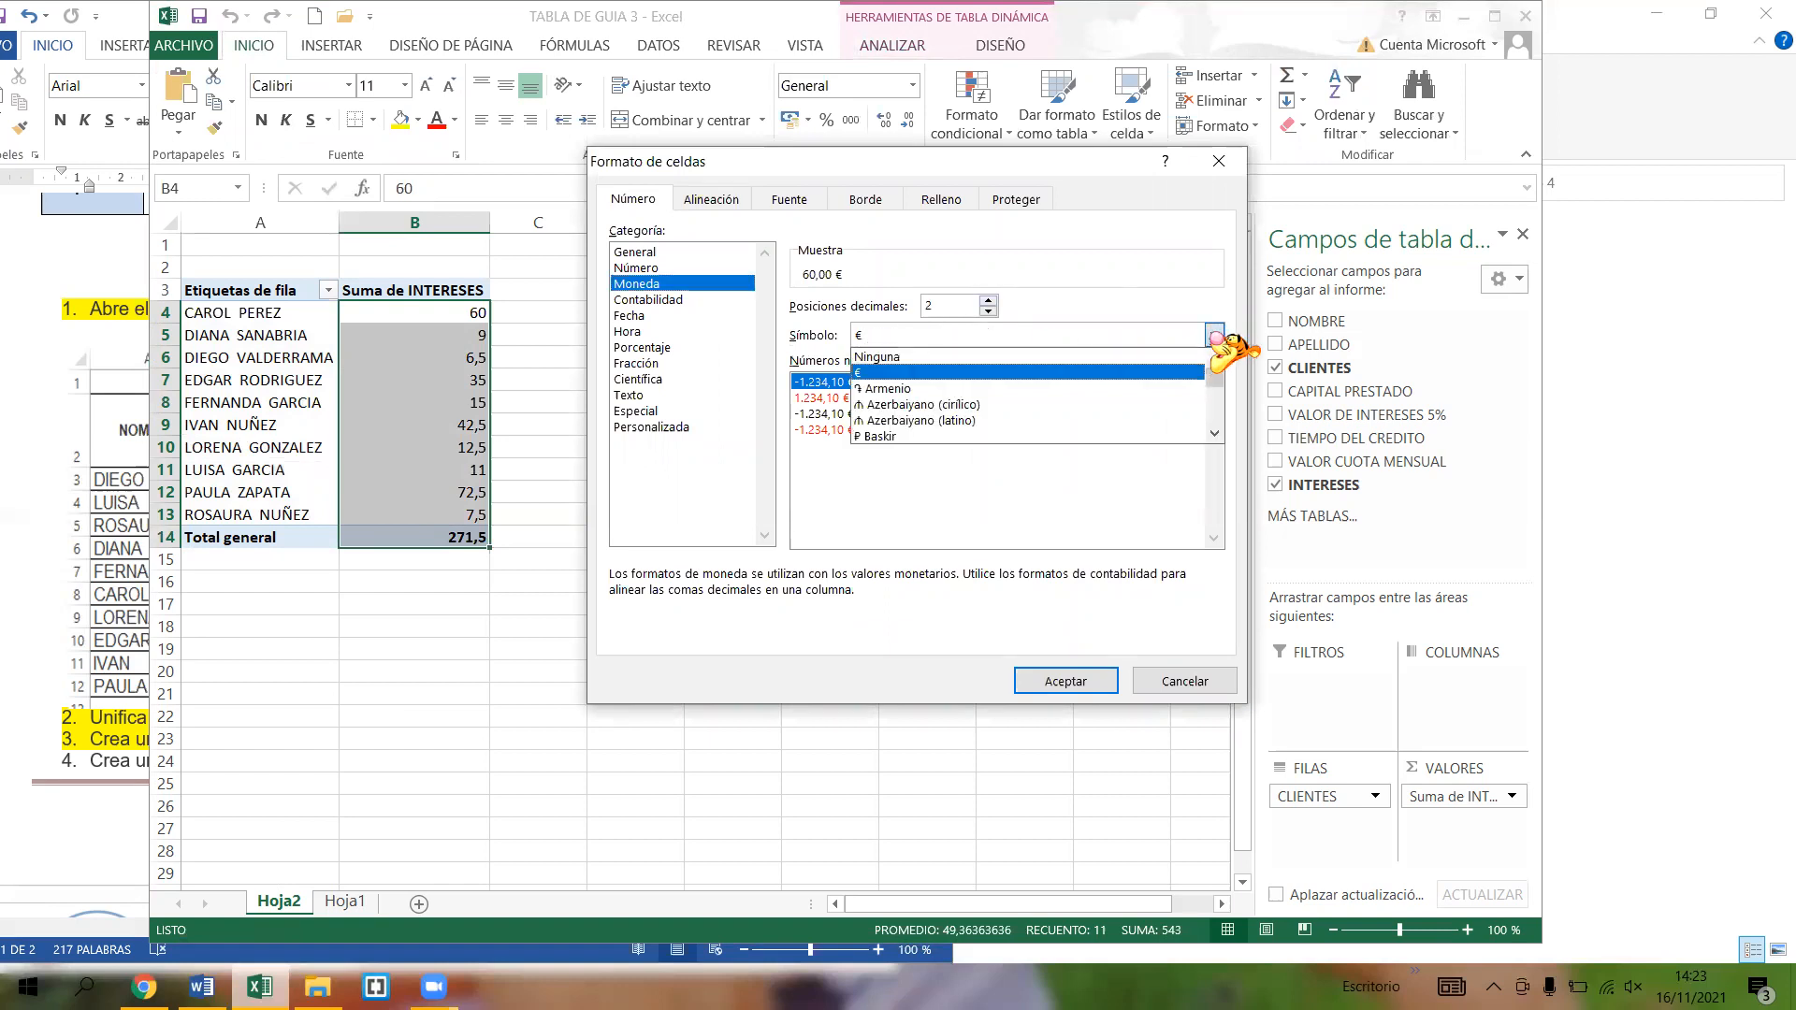
left_click(1214, 433)
left_click(1214, 433)
left_click(1214, 433)
left_click(1214, 433)
left_click(1214, 433)
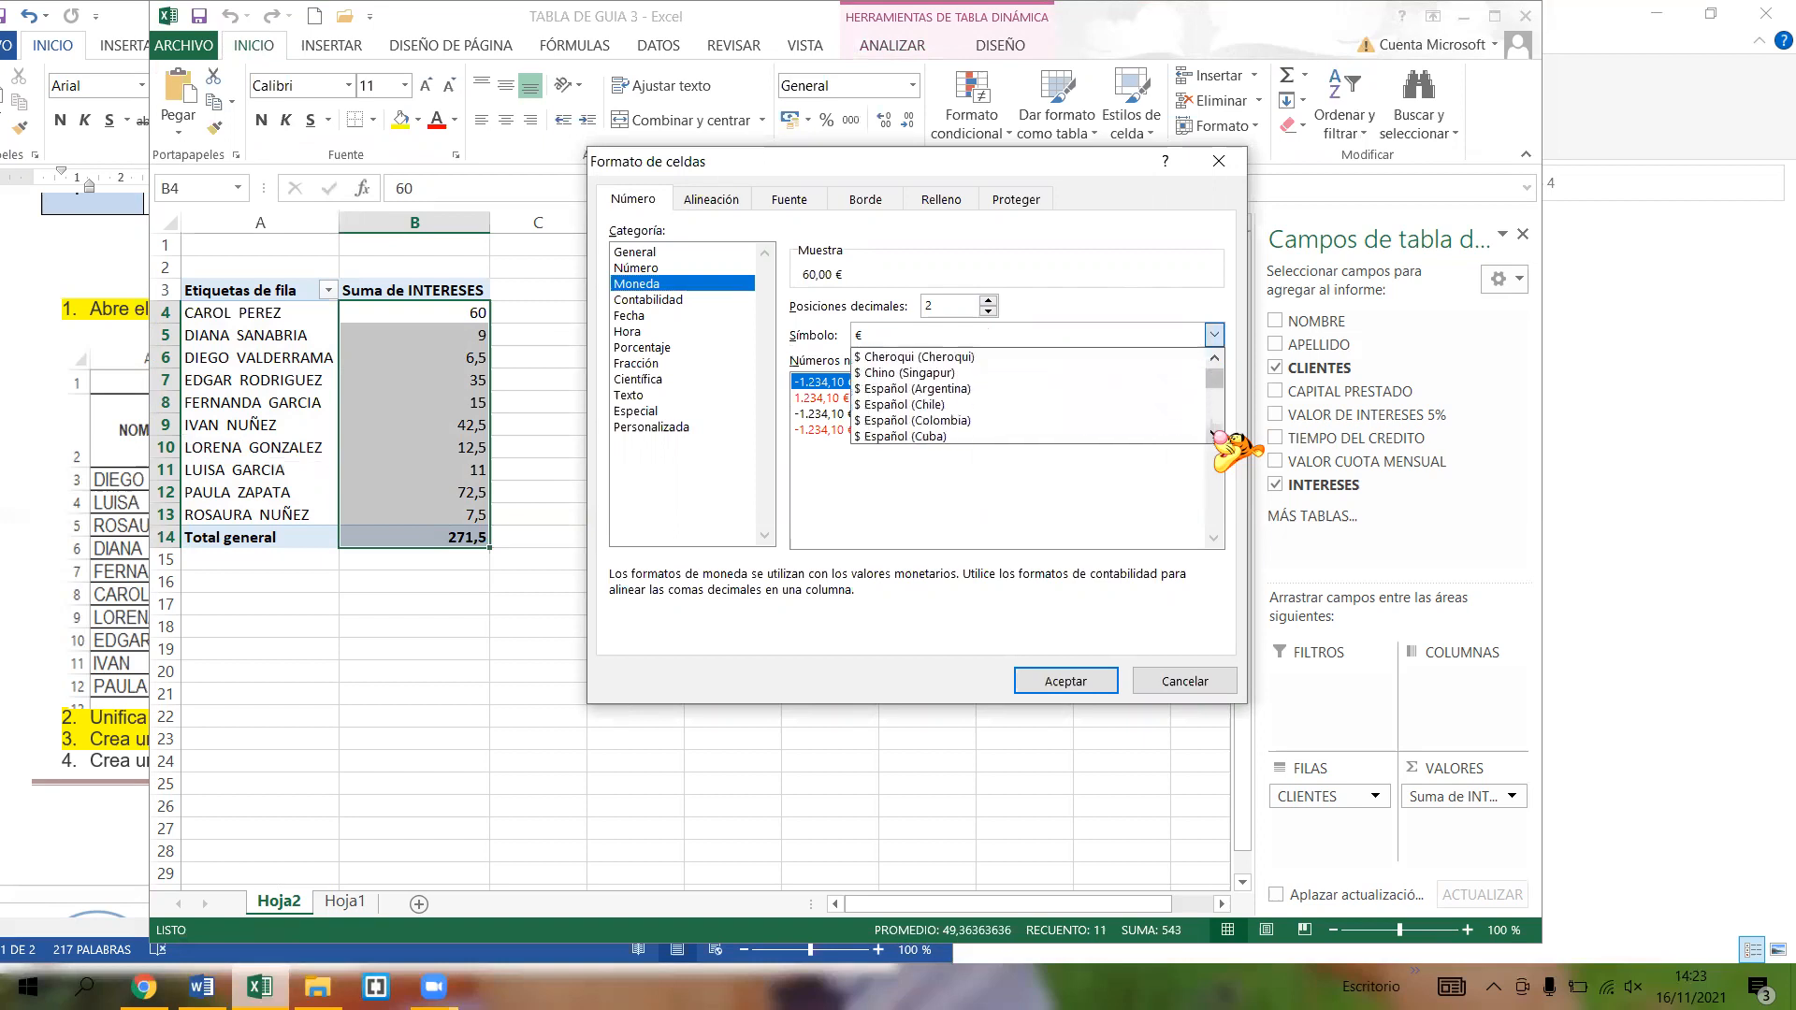
left_click(936, 421)
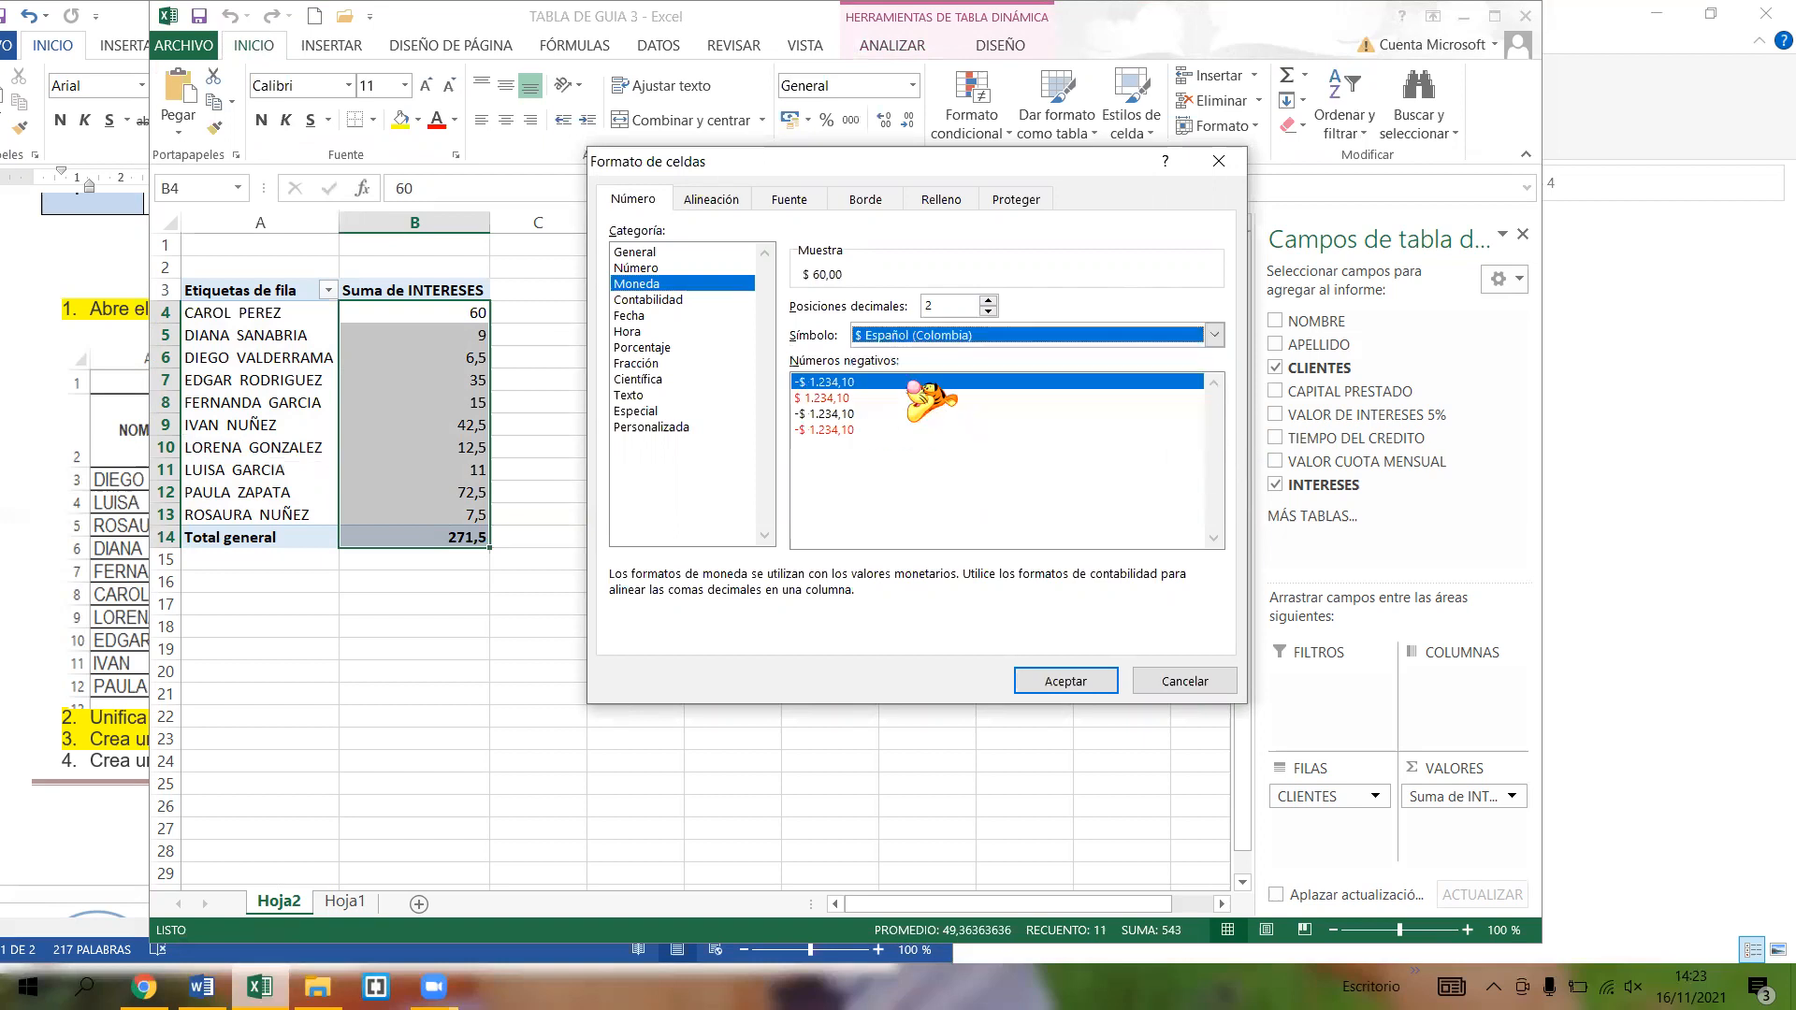
left_click(1067, 684)
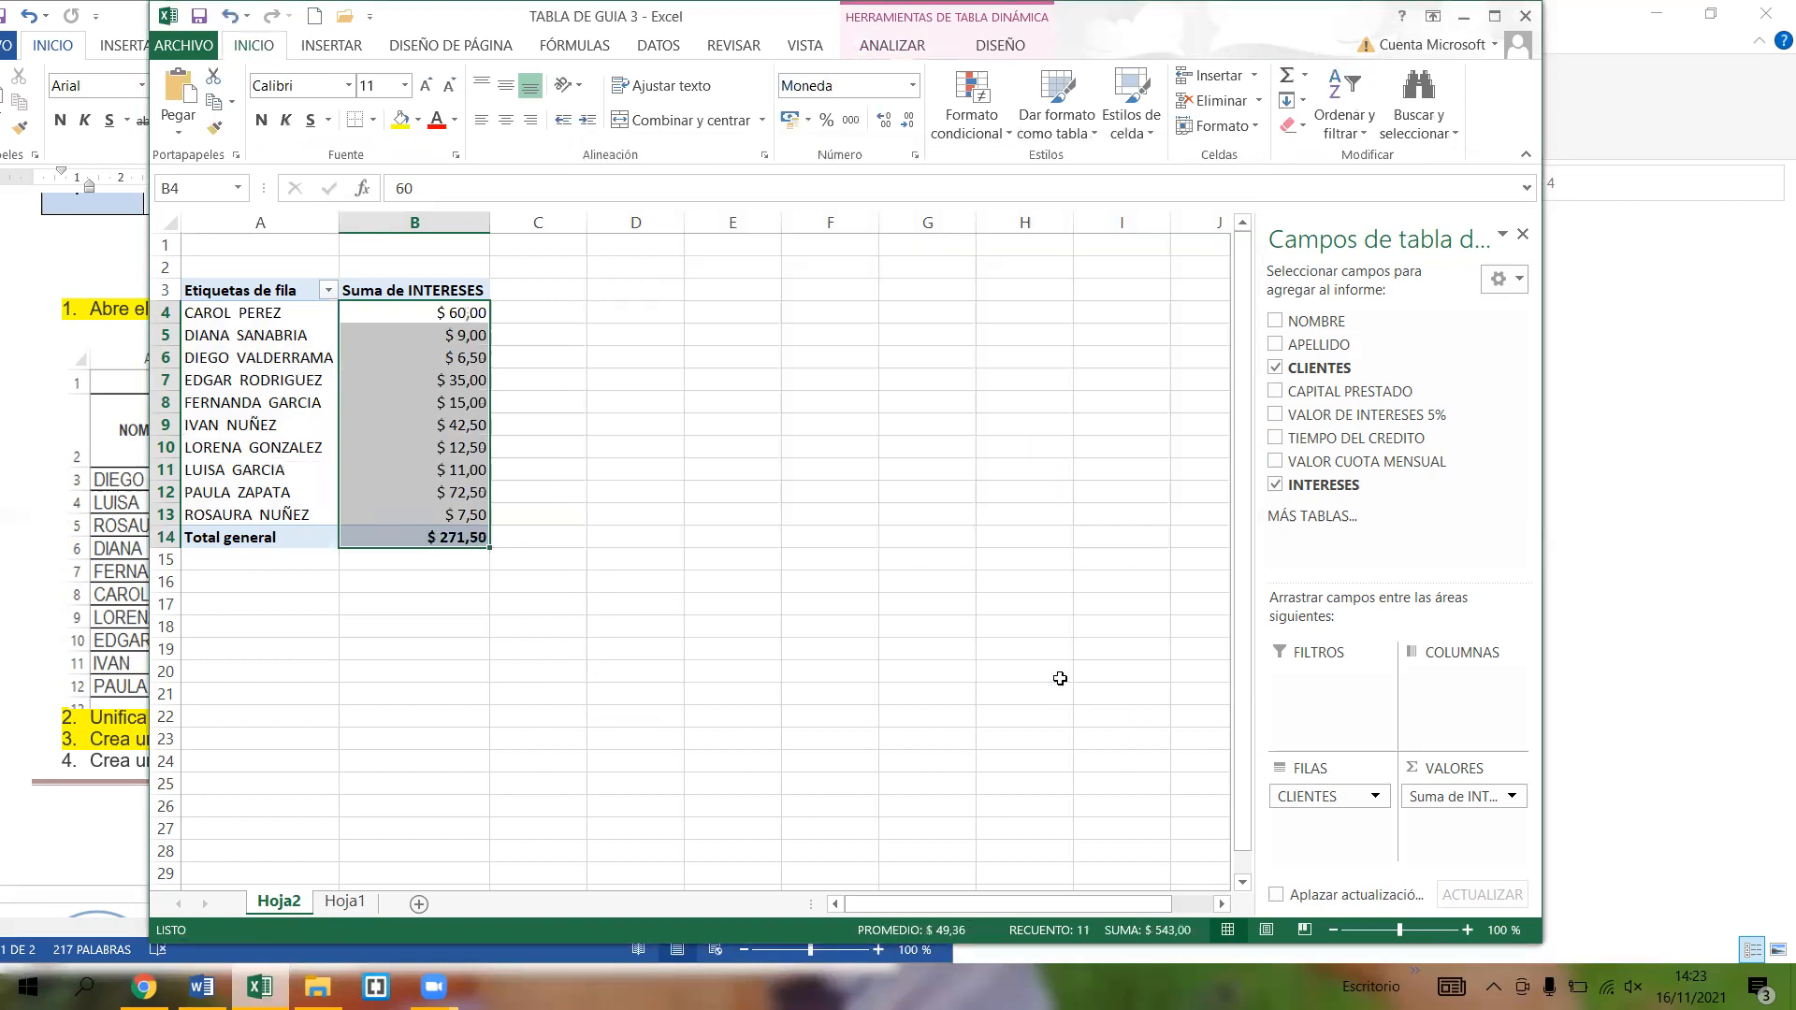
- Review the currency-formatted interest amounts from the first client down to the grand total
left_click(438, 313)
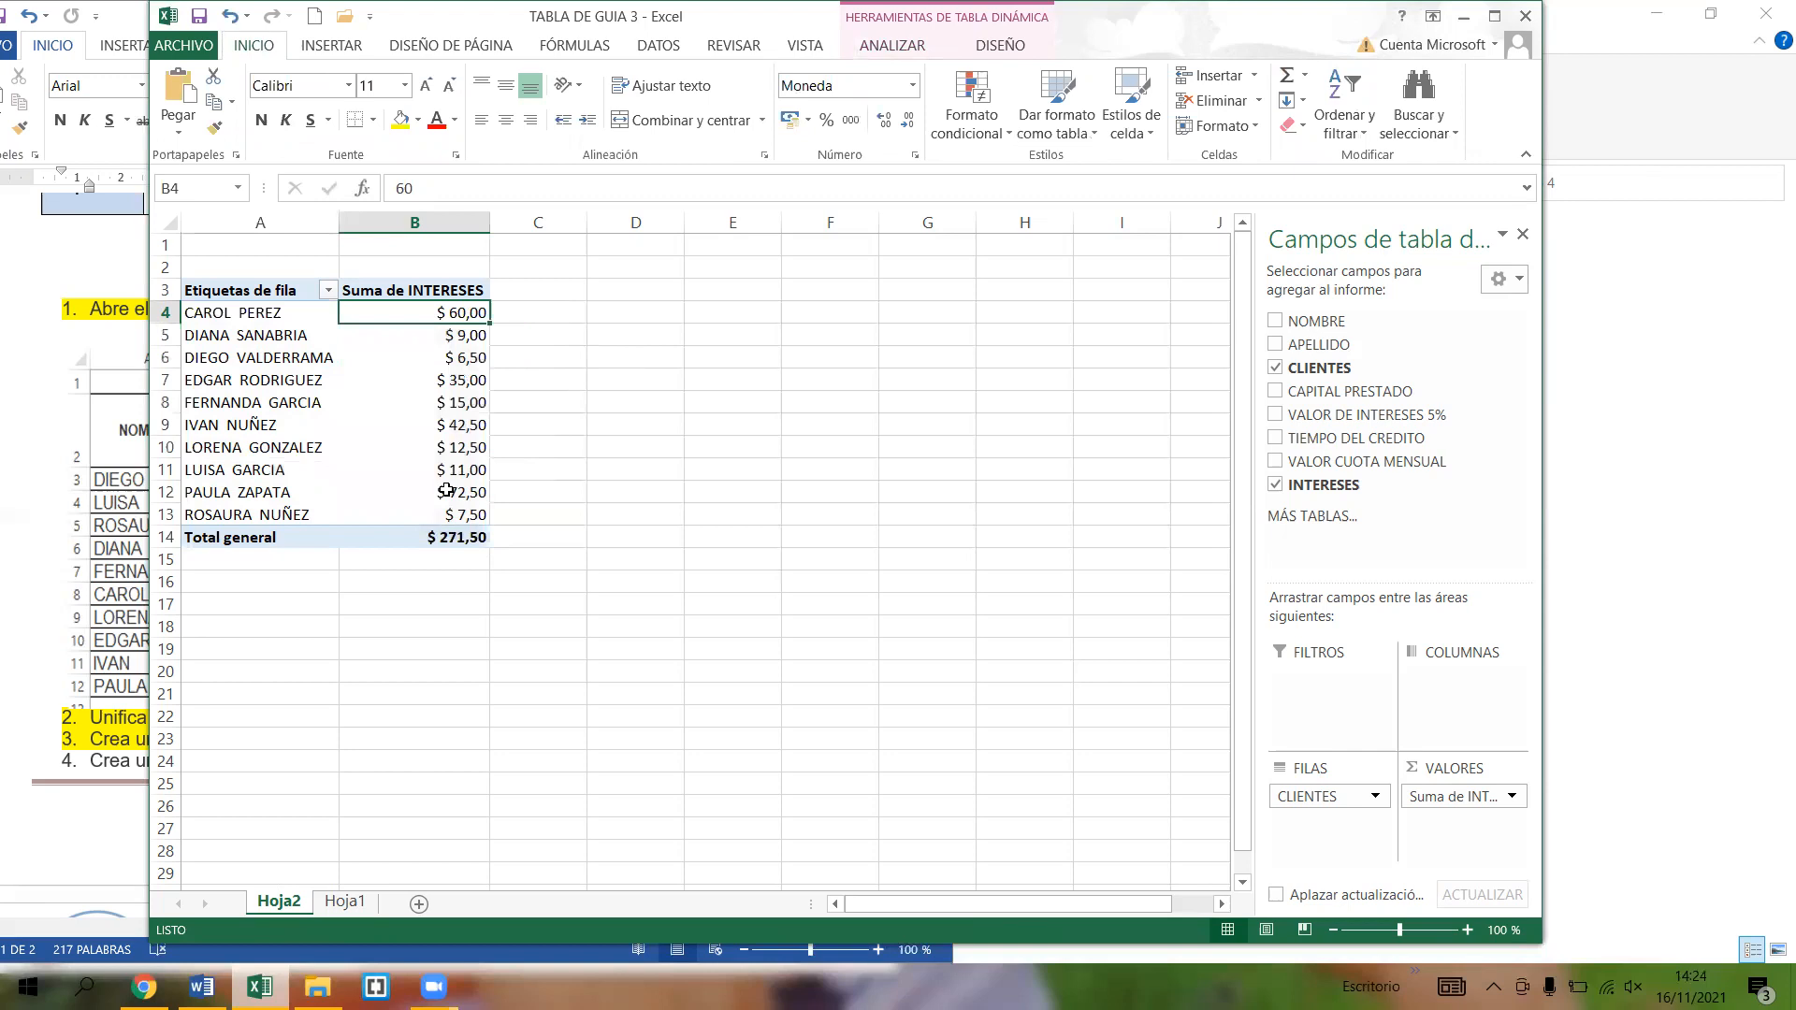
key("Down")
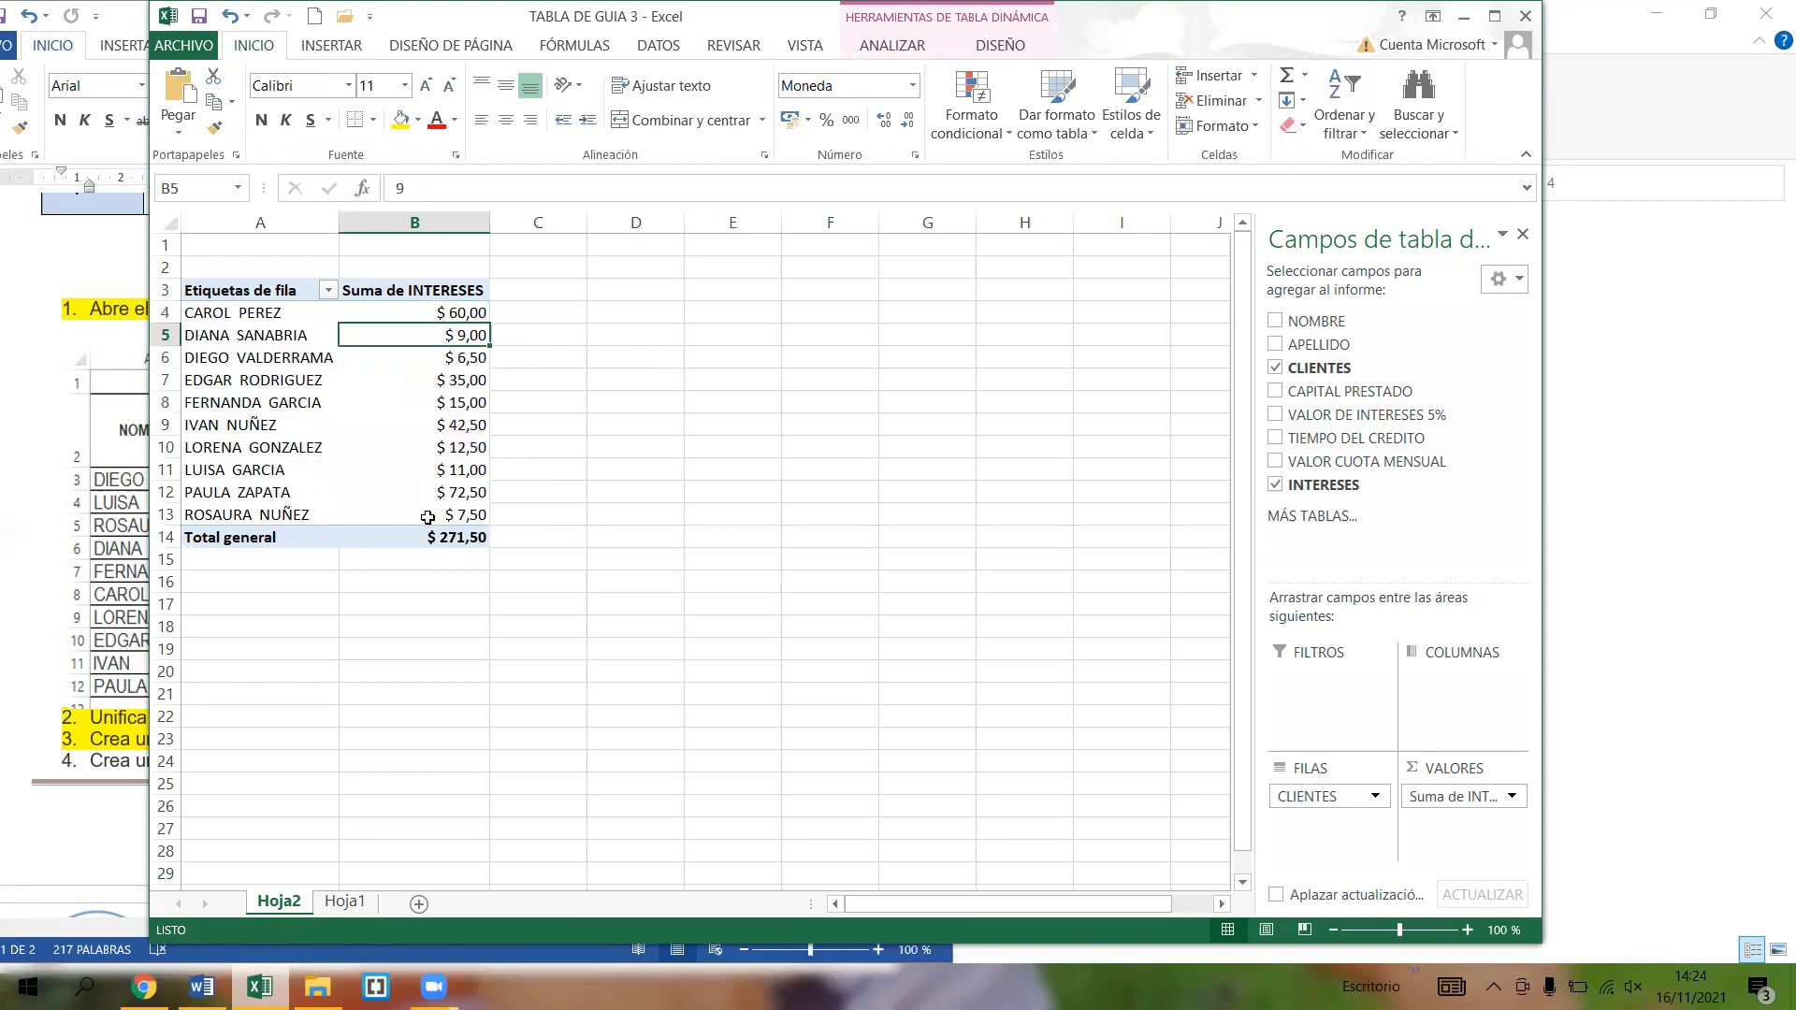
key("Down")
key("Down")
key("Down")
key("Down")
key("Down")
key("Down")
key("Down")
key("Down")
key("Down")
left_click(398, 356)
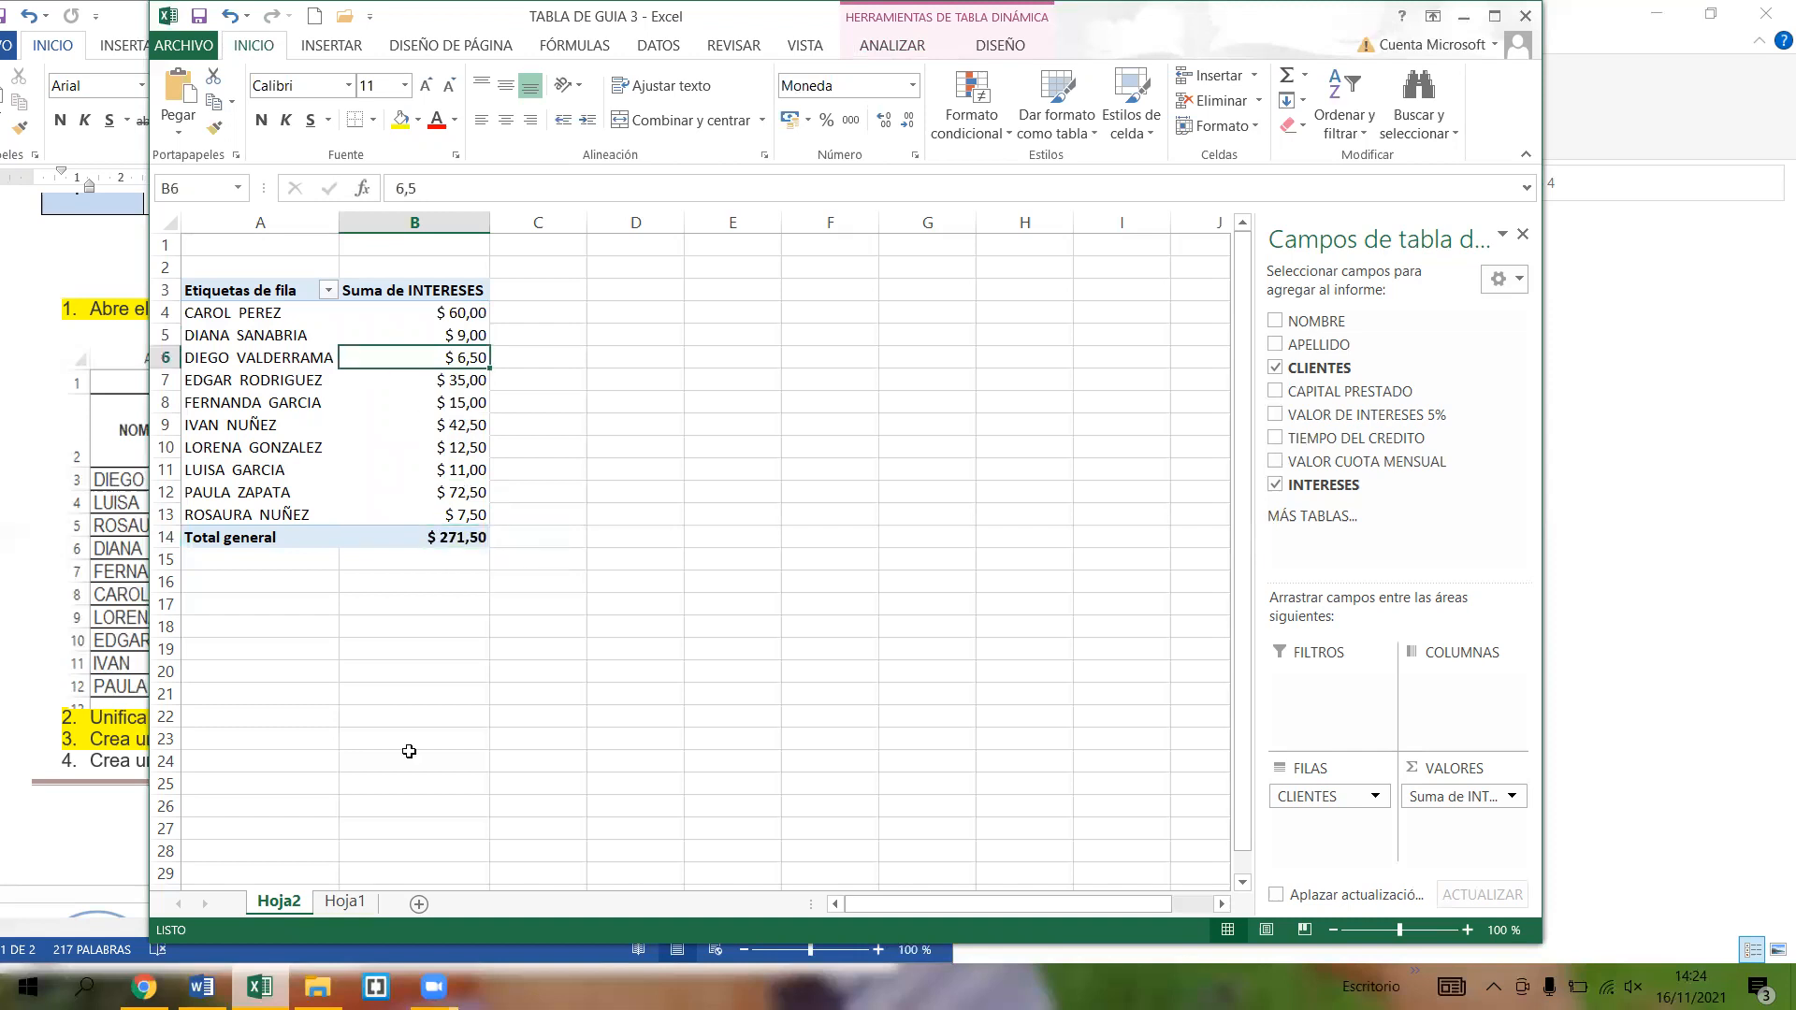
- Rename the pivot table sheet Hoja2 as INTERESES
left_click(409, 751)
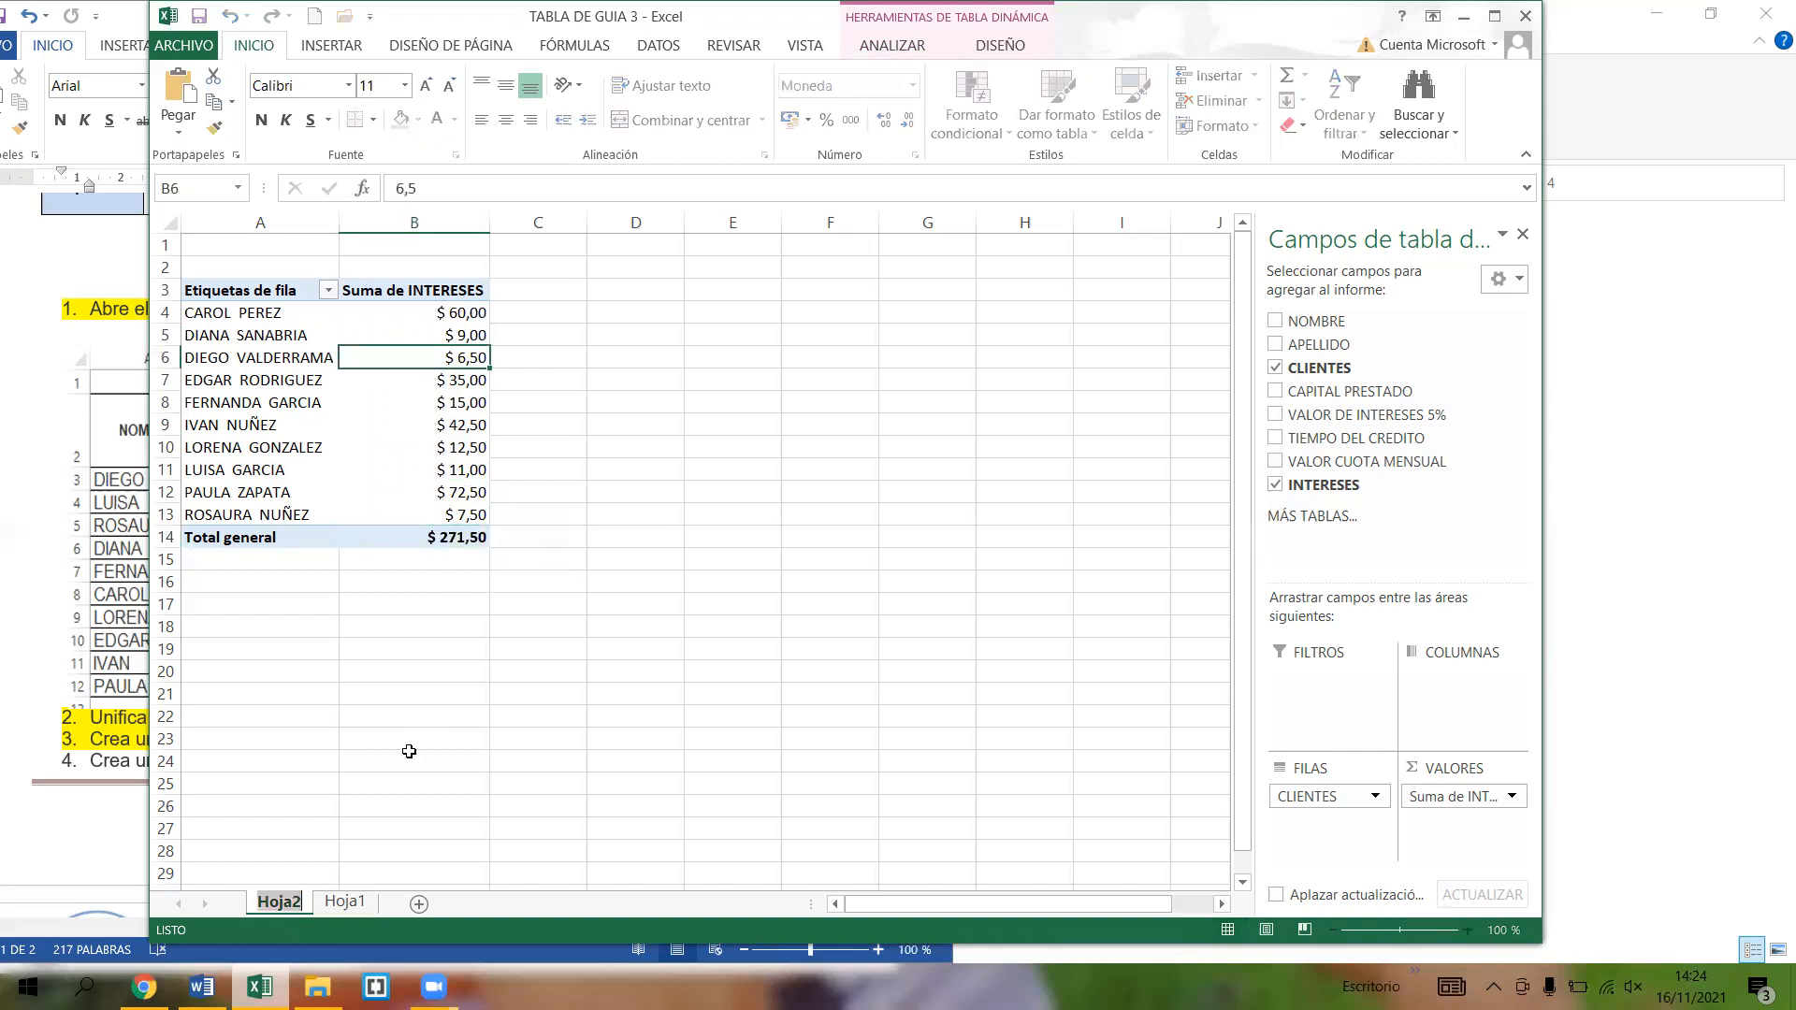
type("INT")
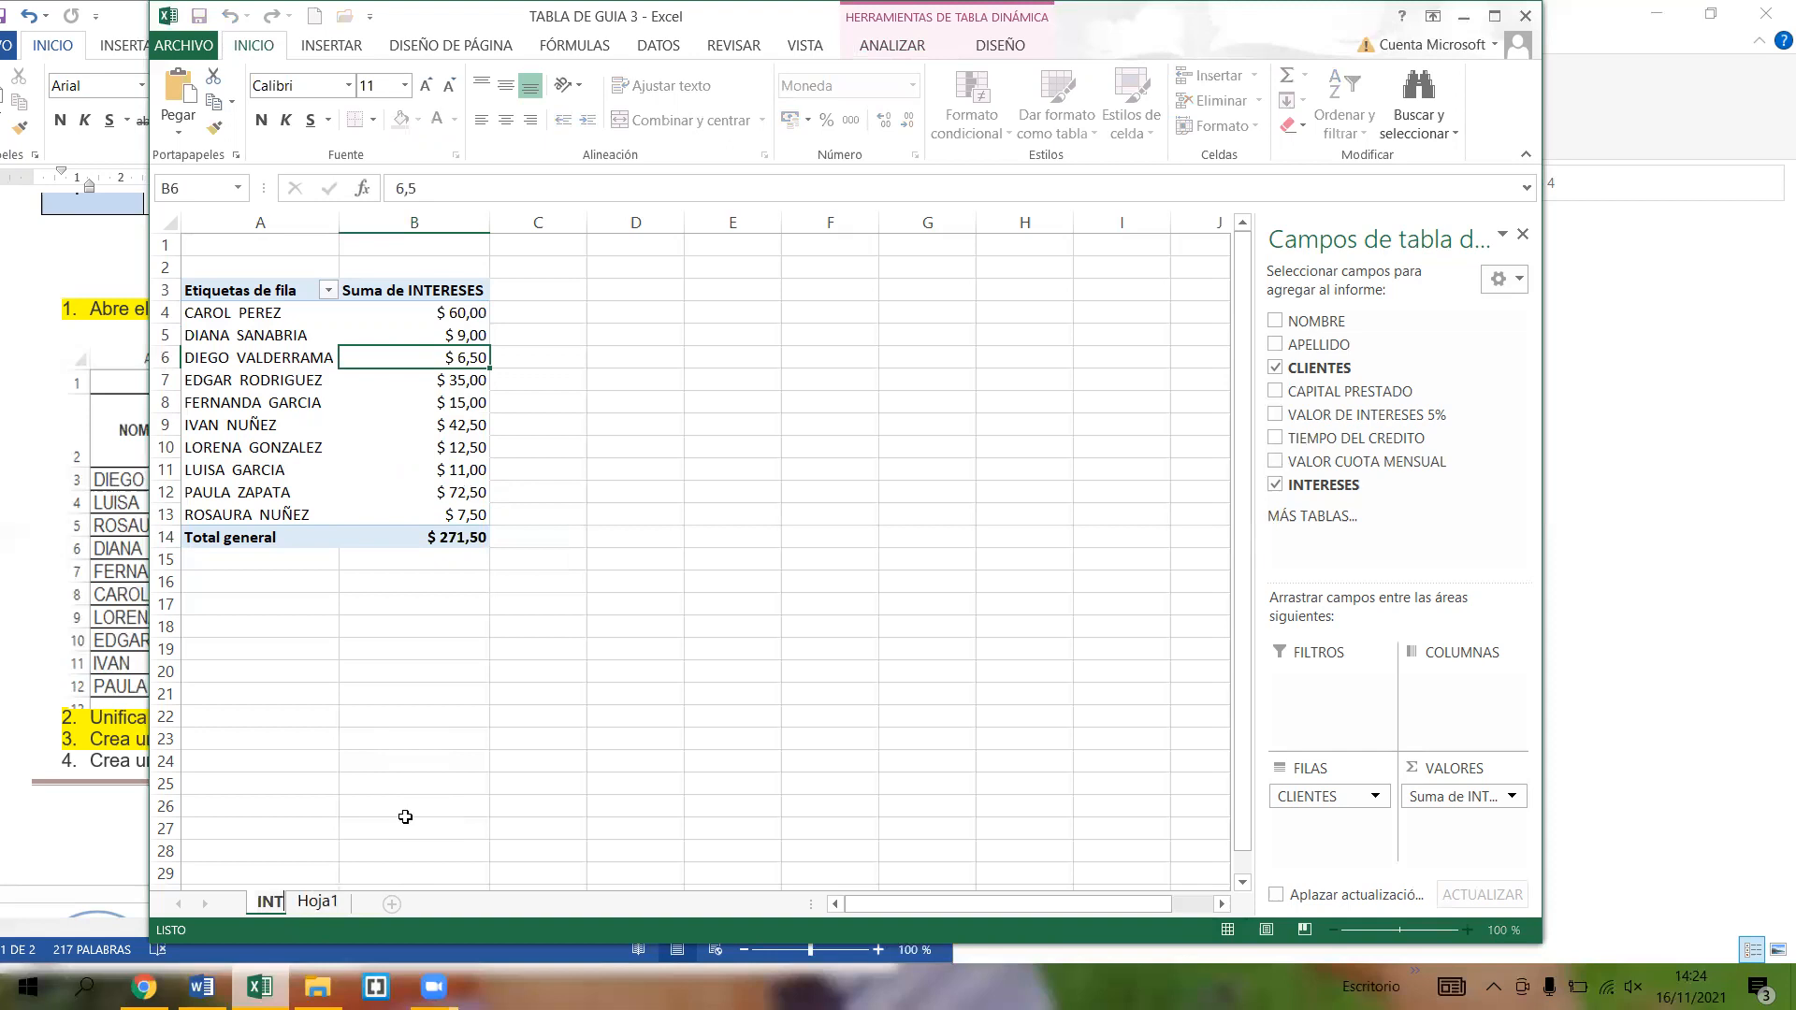
type("ERESES")
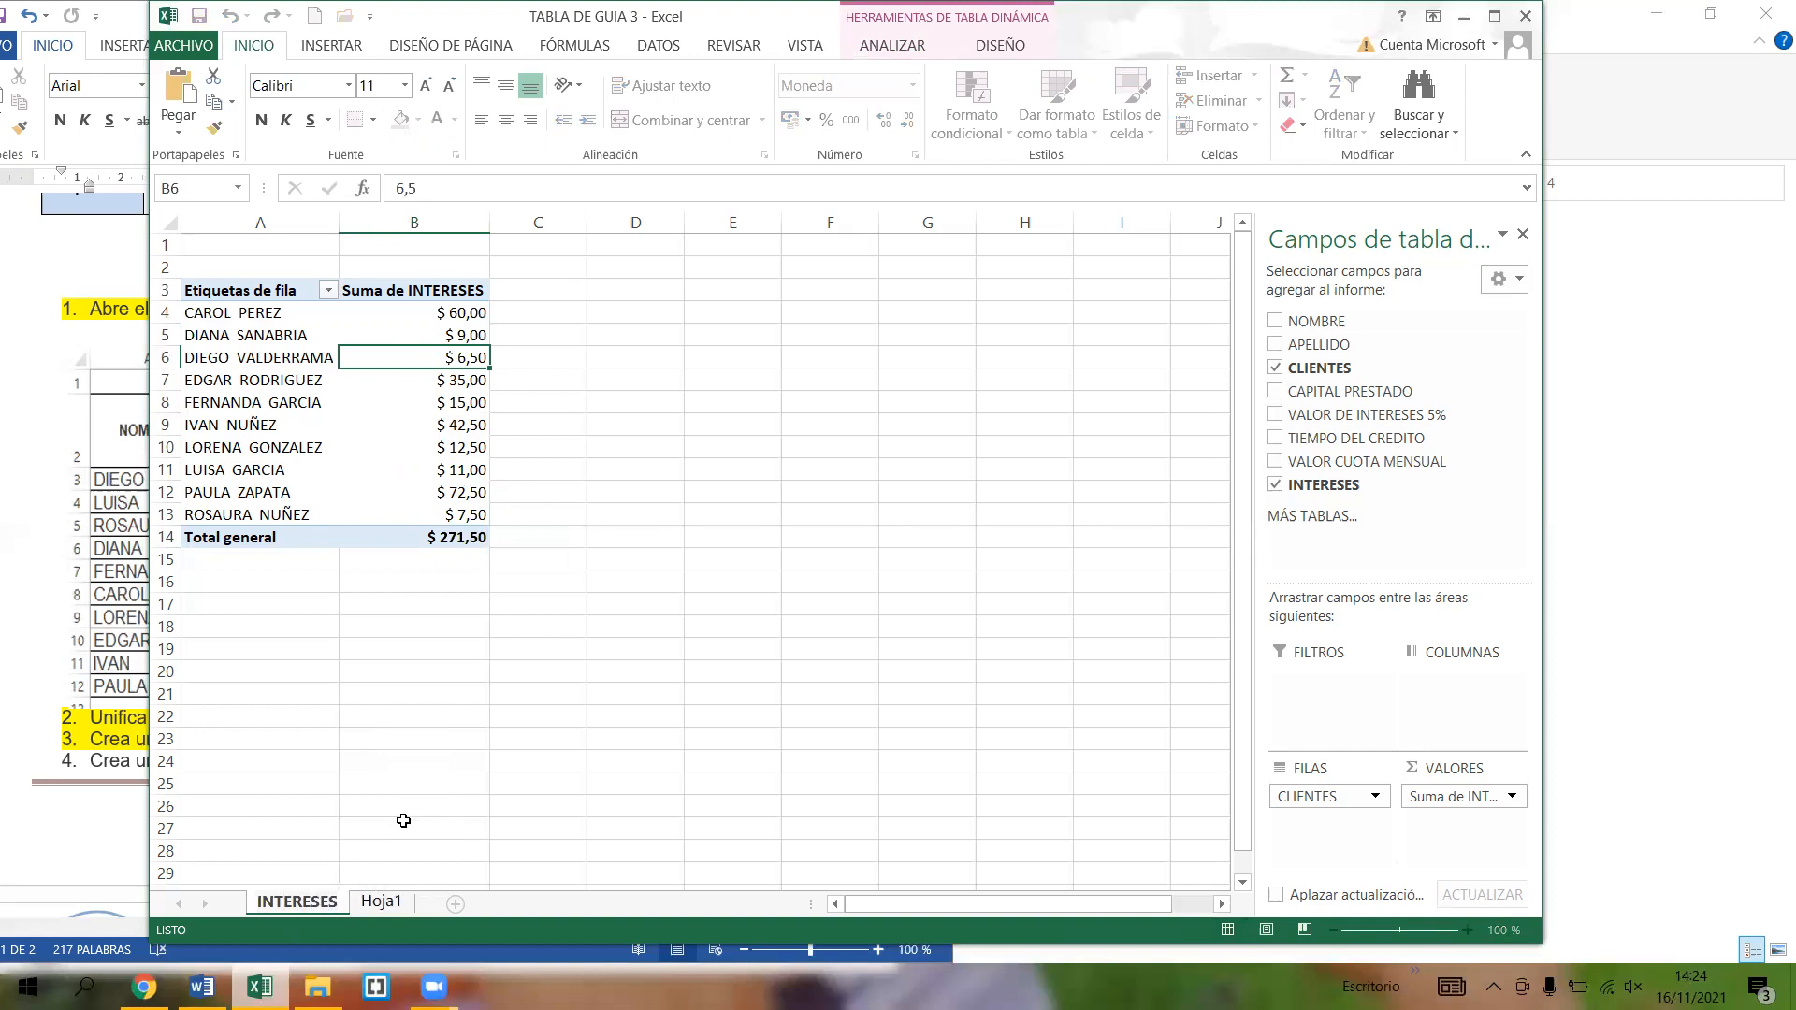
left_click(291, 758)
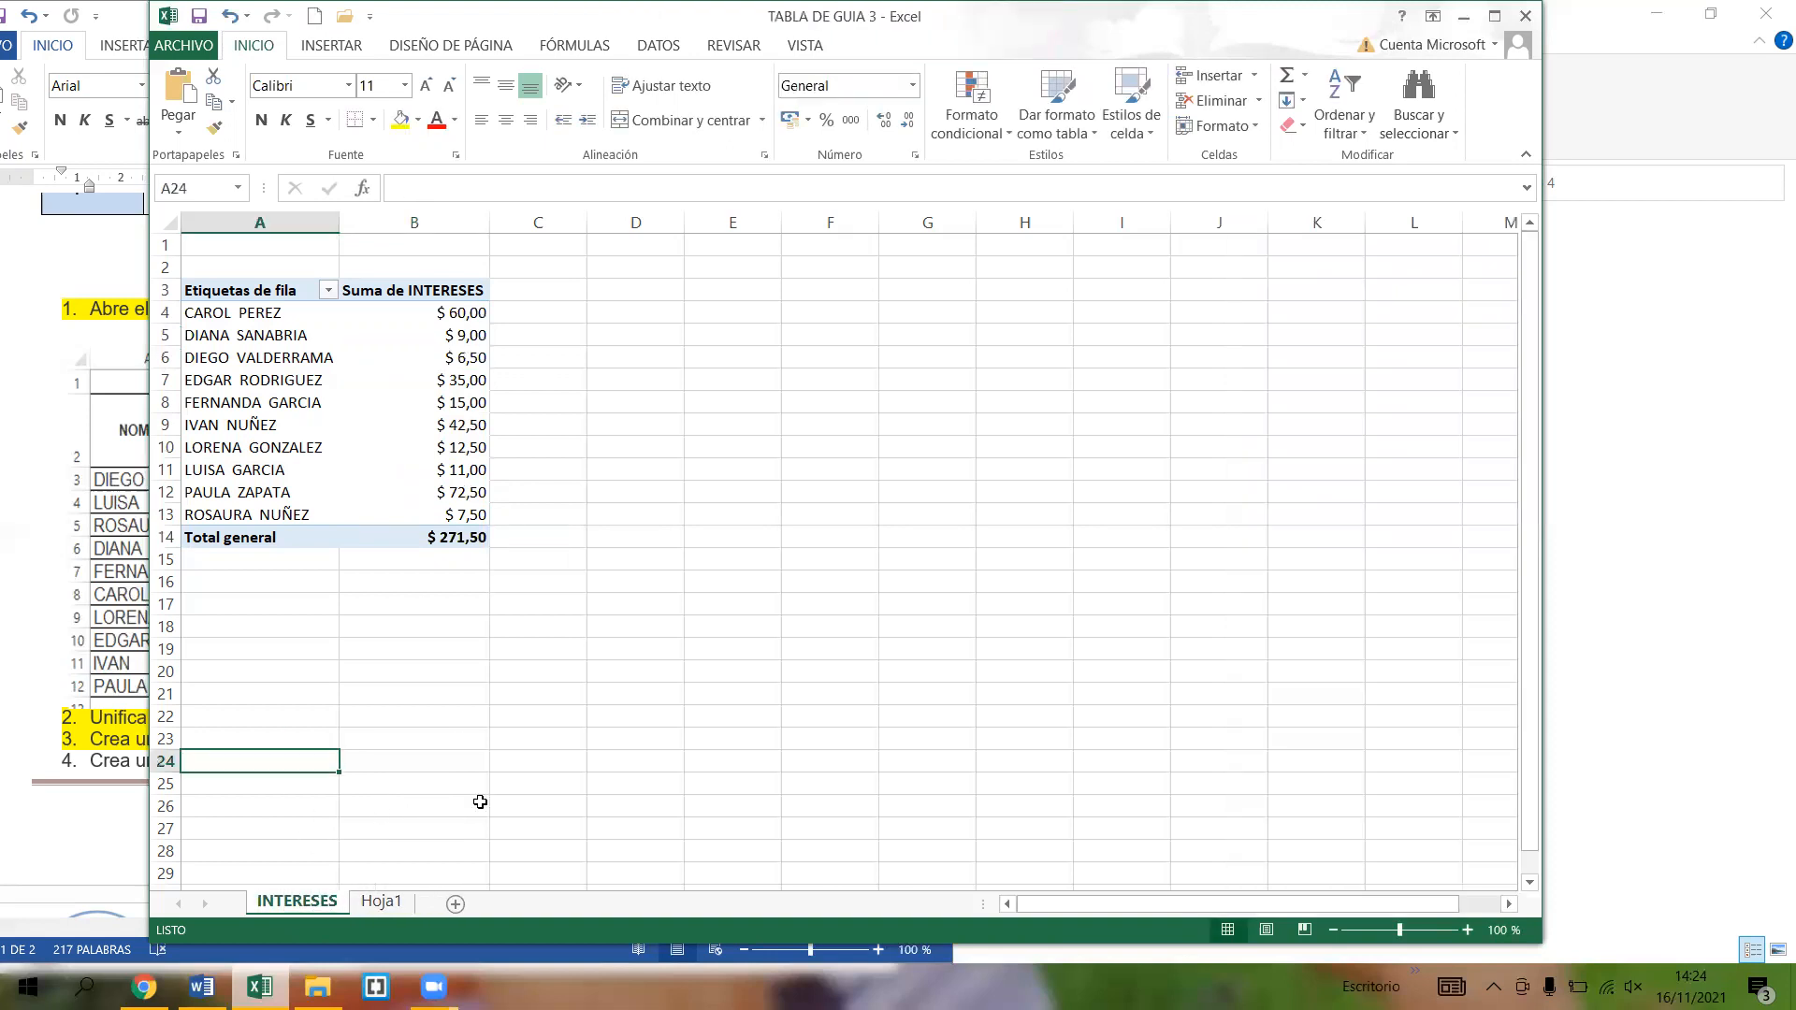
- Rename the source data sheet Hoja1 as BASE DE DATOS
key("ctrl+Page_Down")
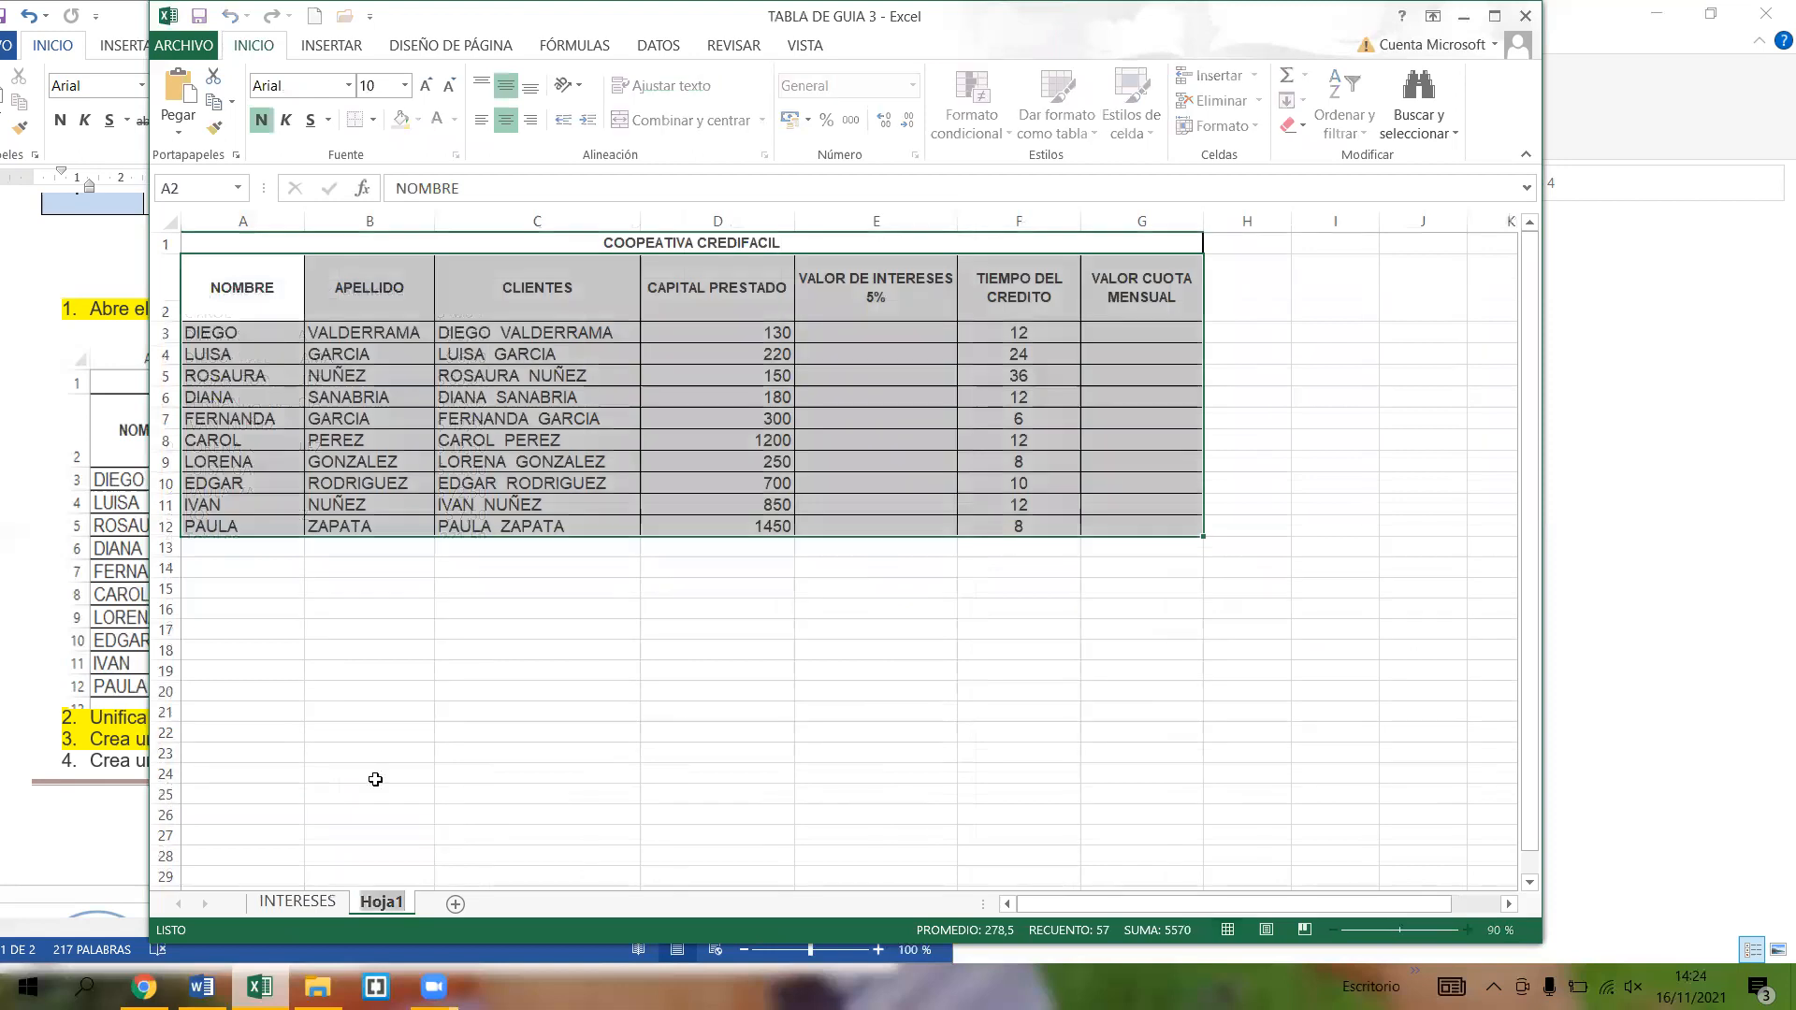
type("BASE DE DATOS")
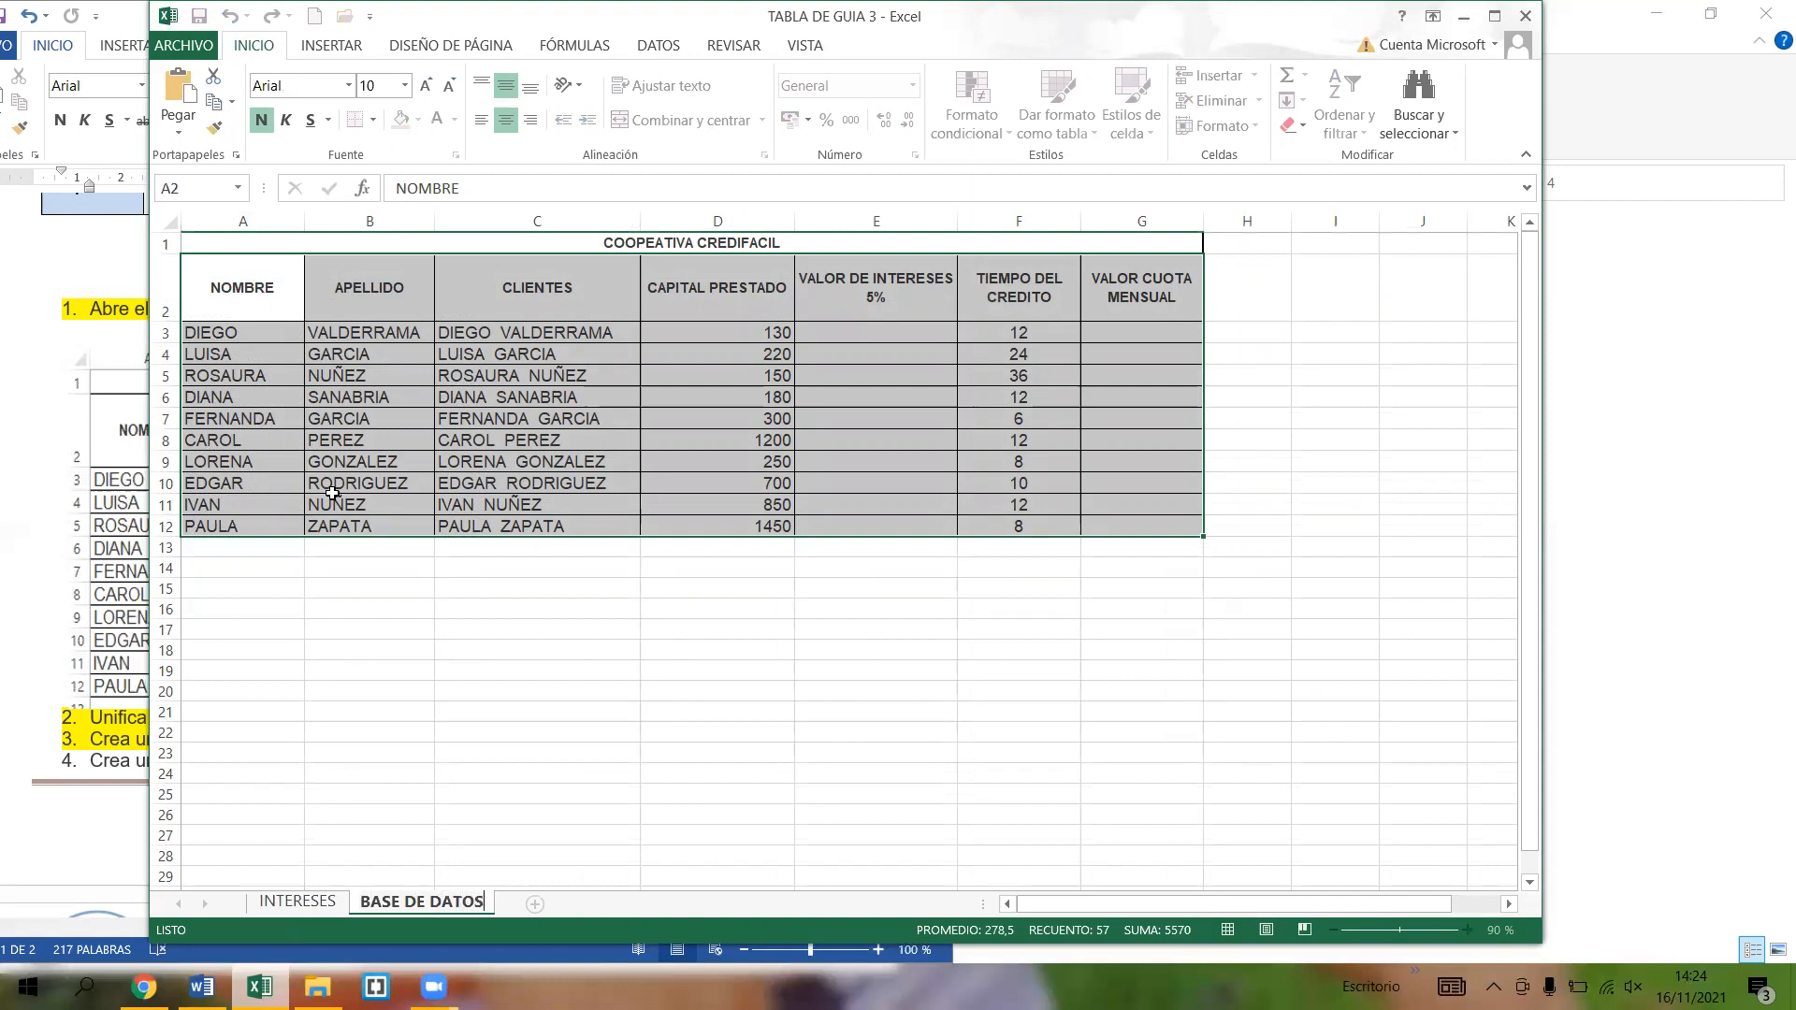
left_click(394, 778)
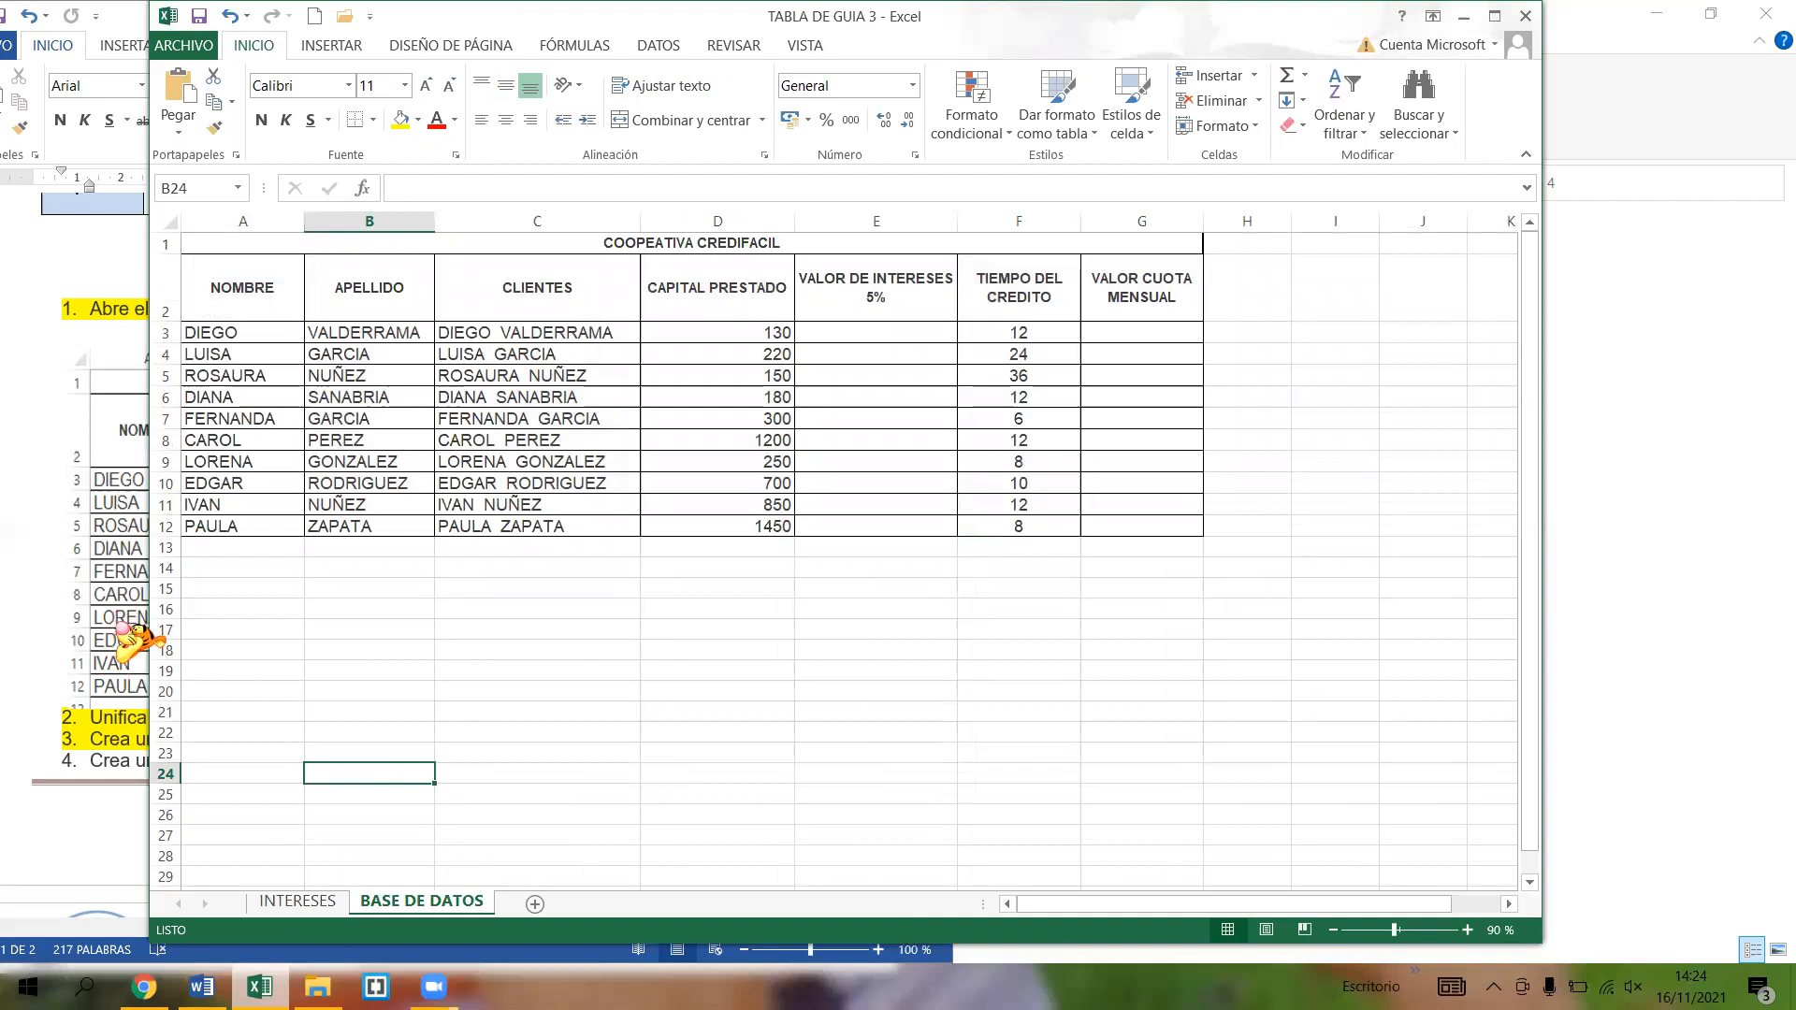
- Review the options for calculated fields, items and sets available for the pivot table on the INTERESES sheet
key("ctrl+Page_Up")
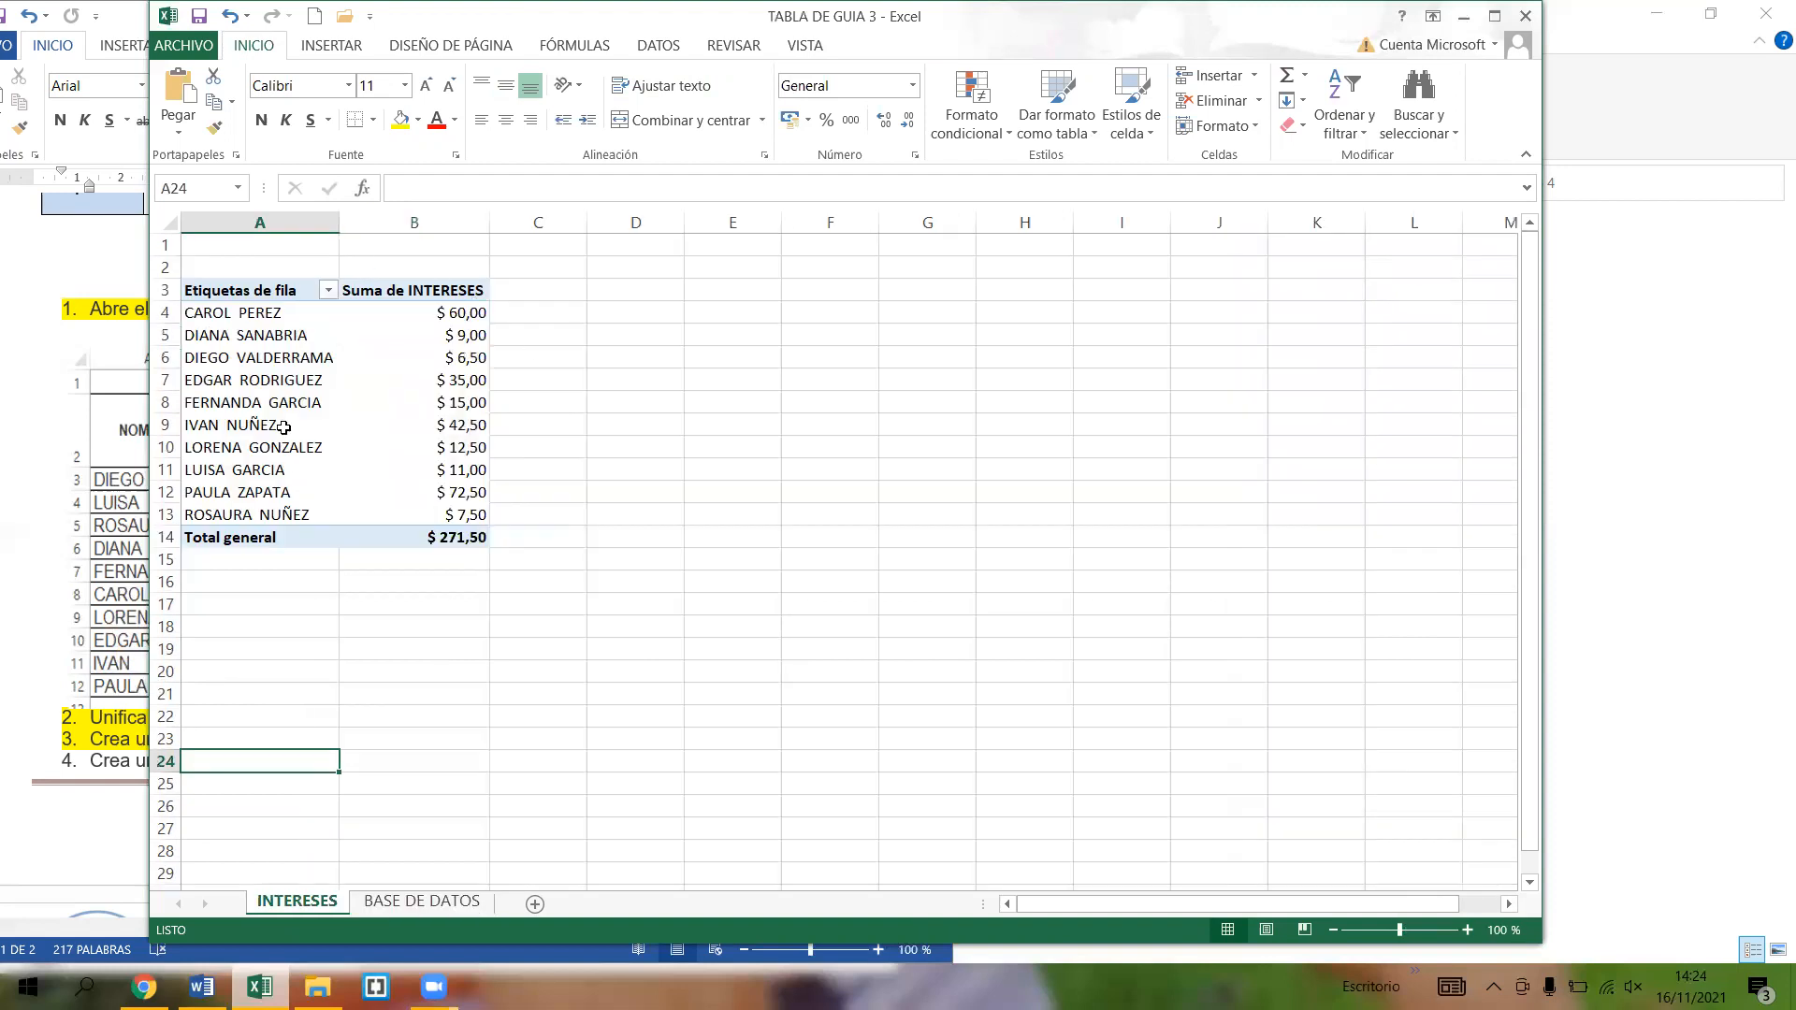
left_click(285, 337)
left_click(451, 337)
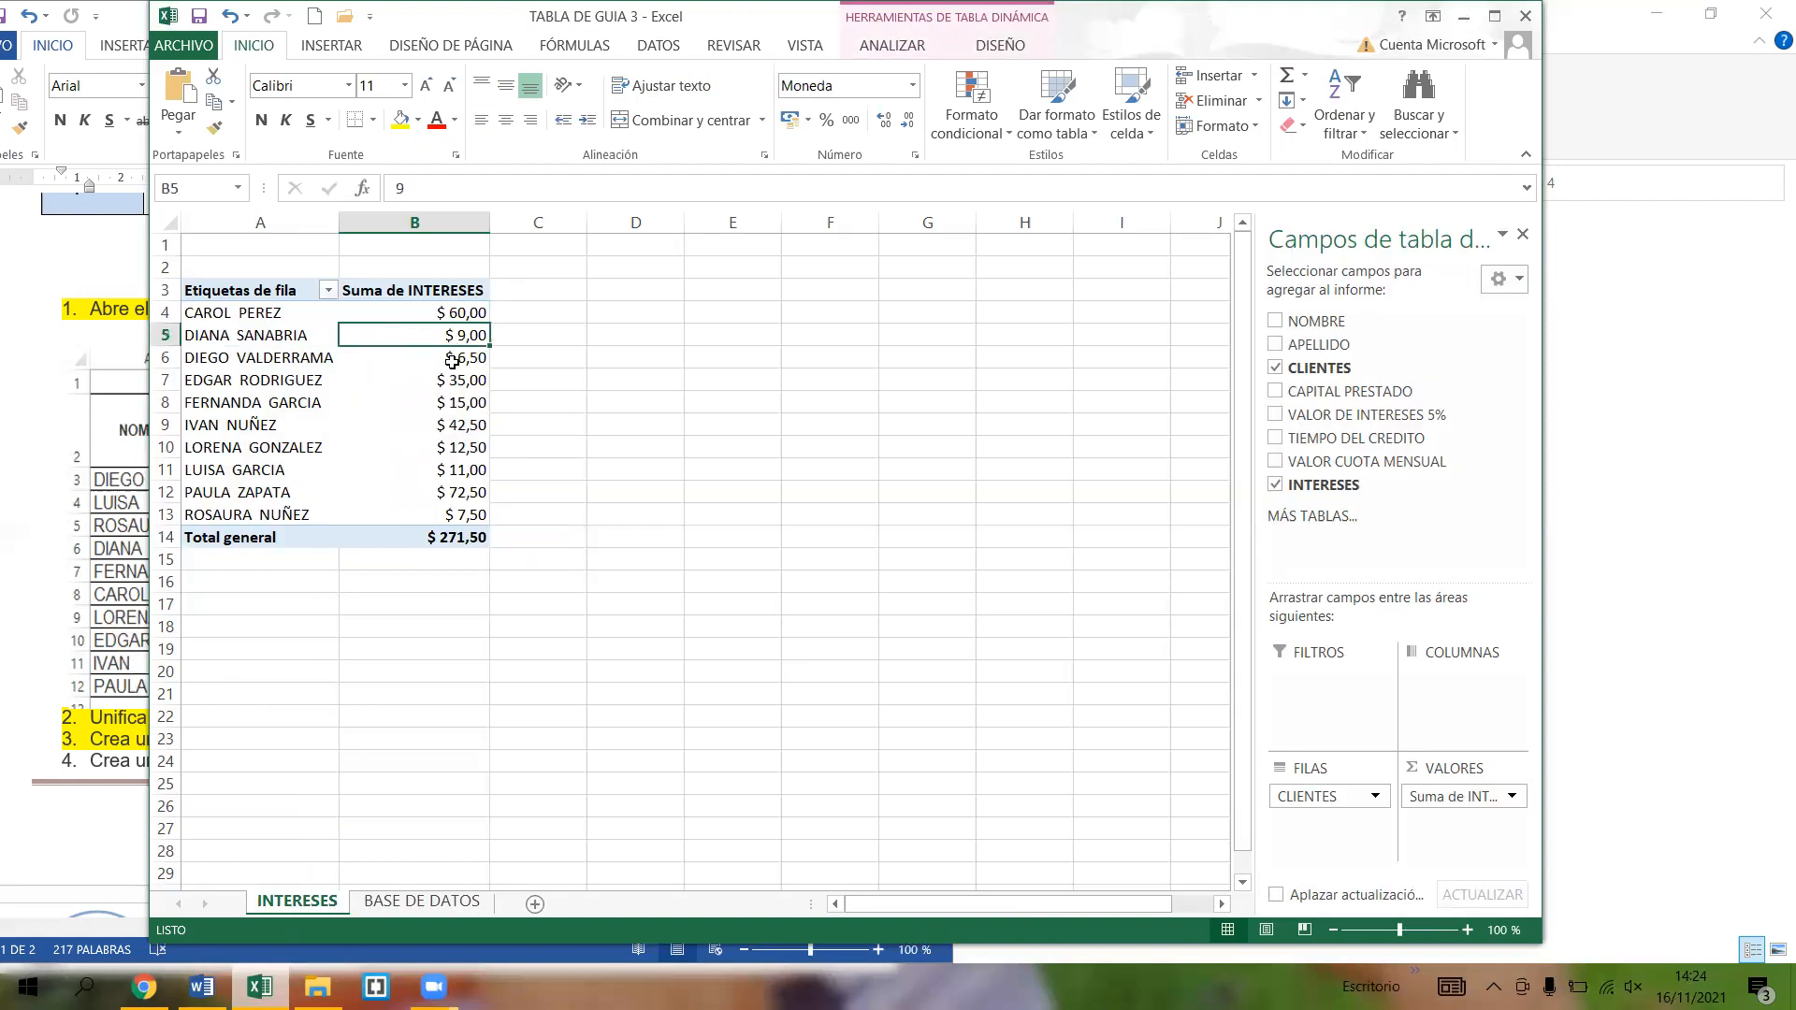
left_click(912, 52)
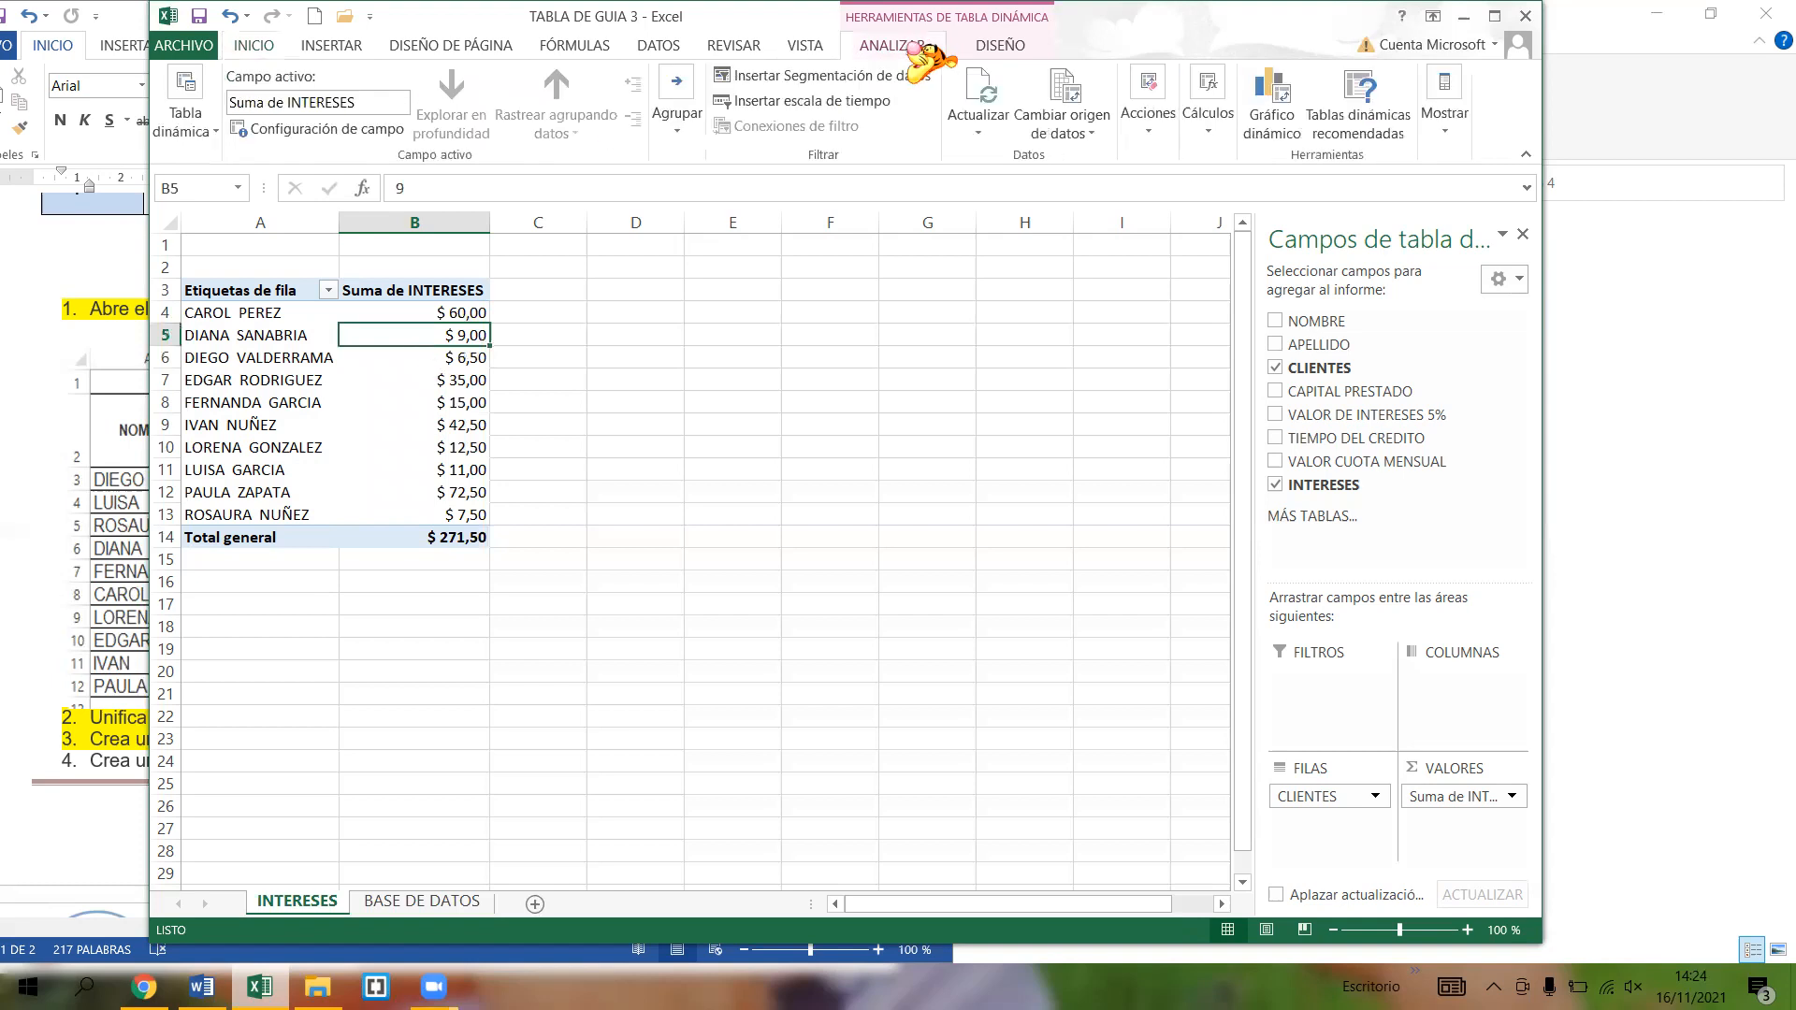
left_click(1209, 127)
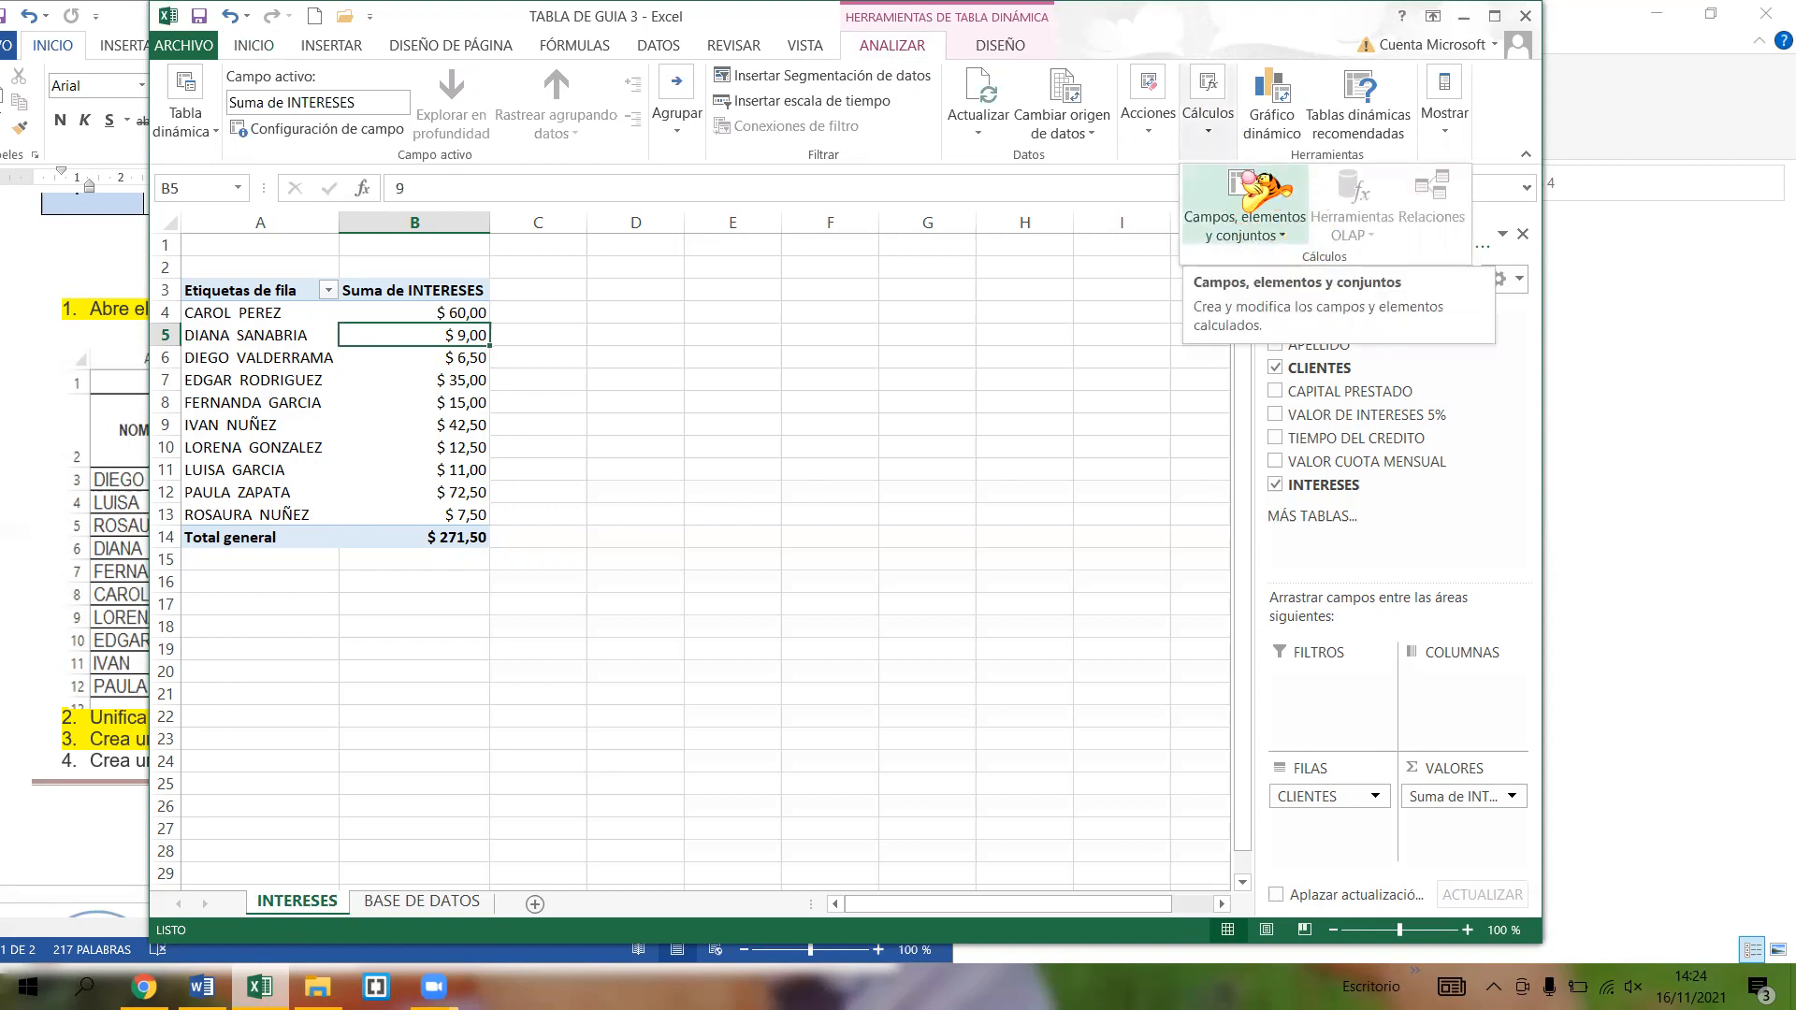
left_click(1292, 235)
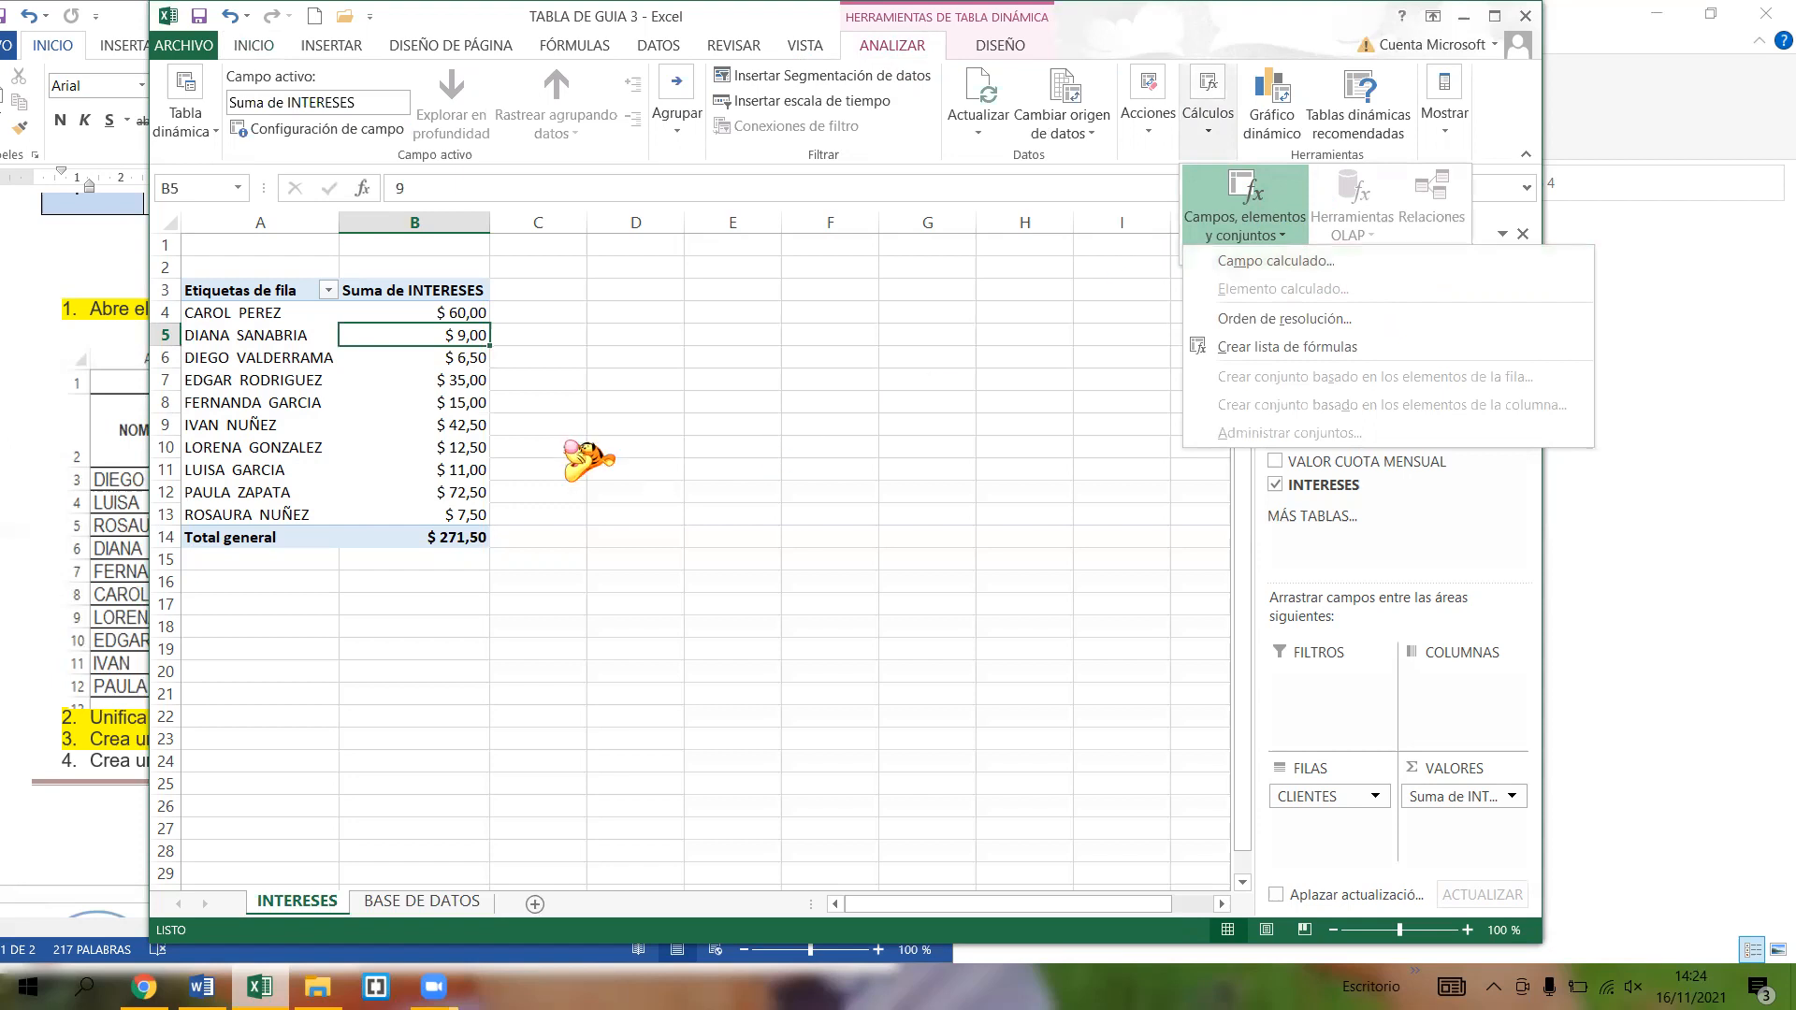
left_click(158, 573)
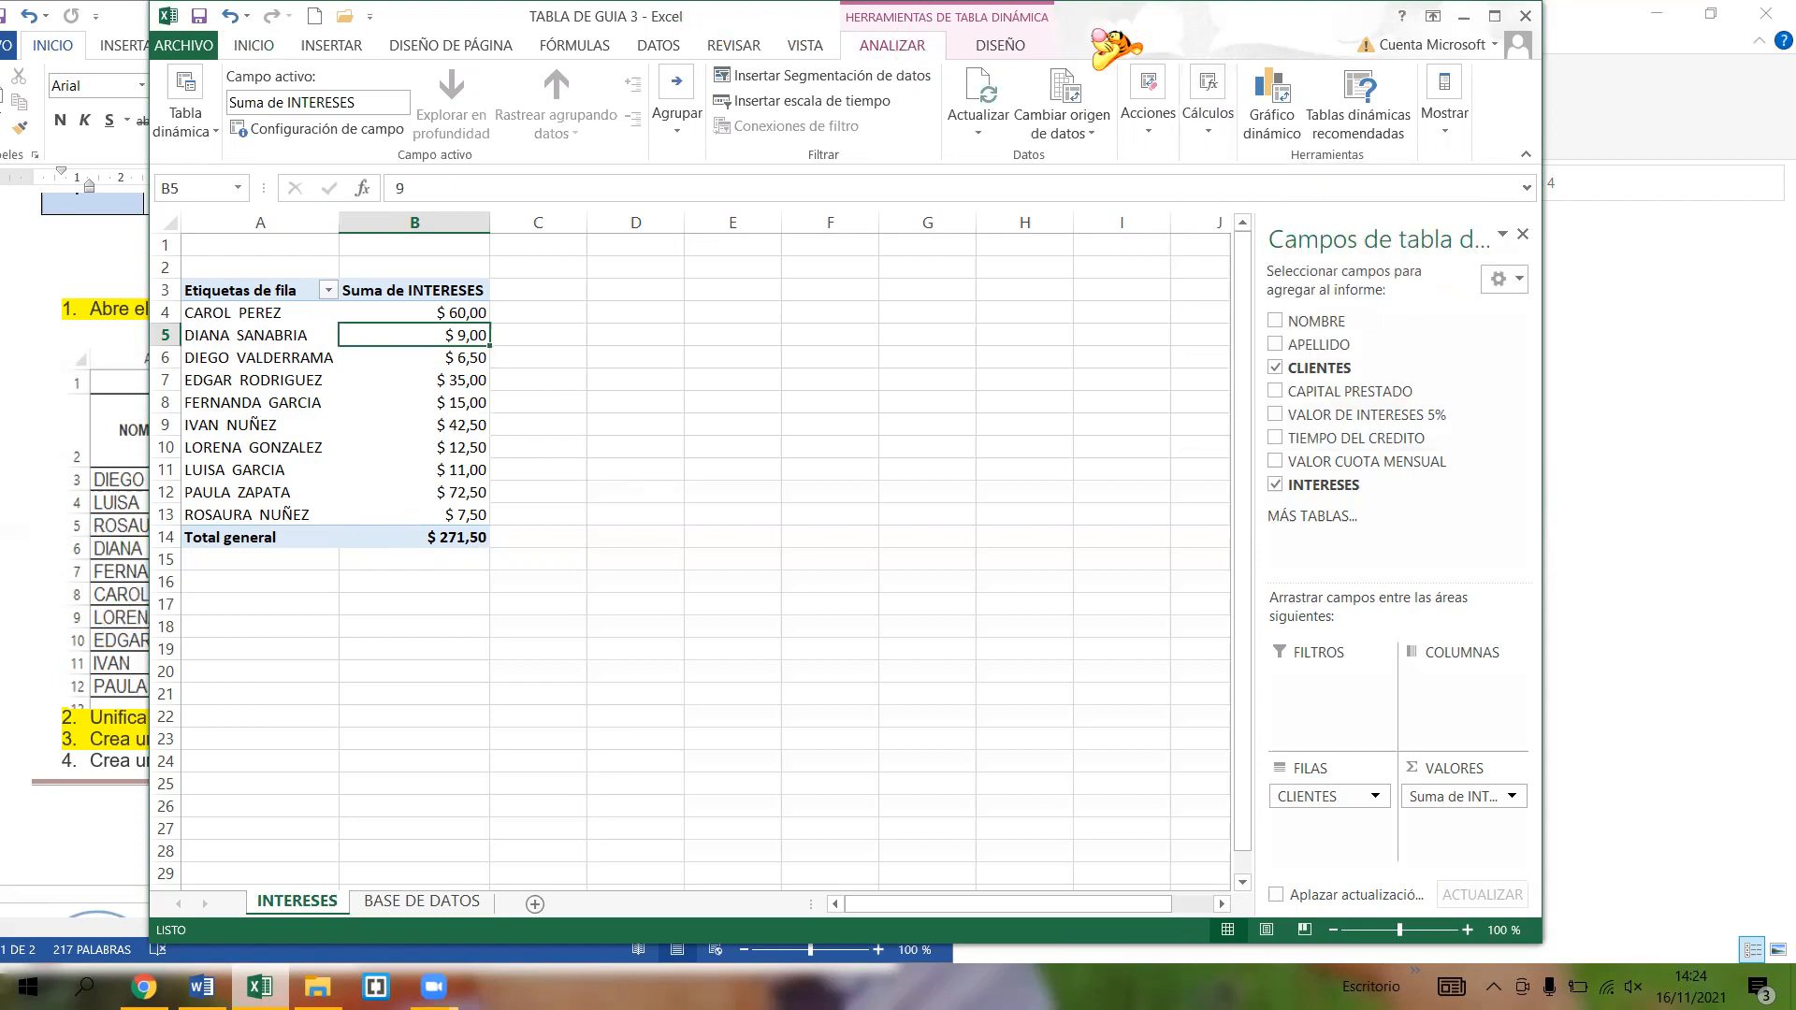
- Switch to the Word guide, reduce the numbered list's indent and highlight instruction 4 about the fixed monthly instalment in yellow
left_click_drag(1106, 28, 922, 854)
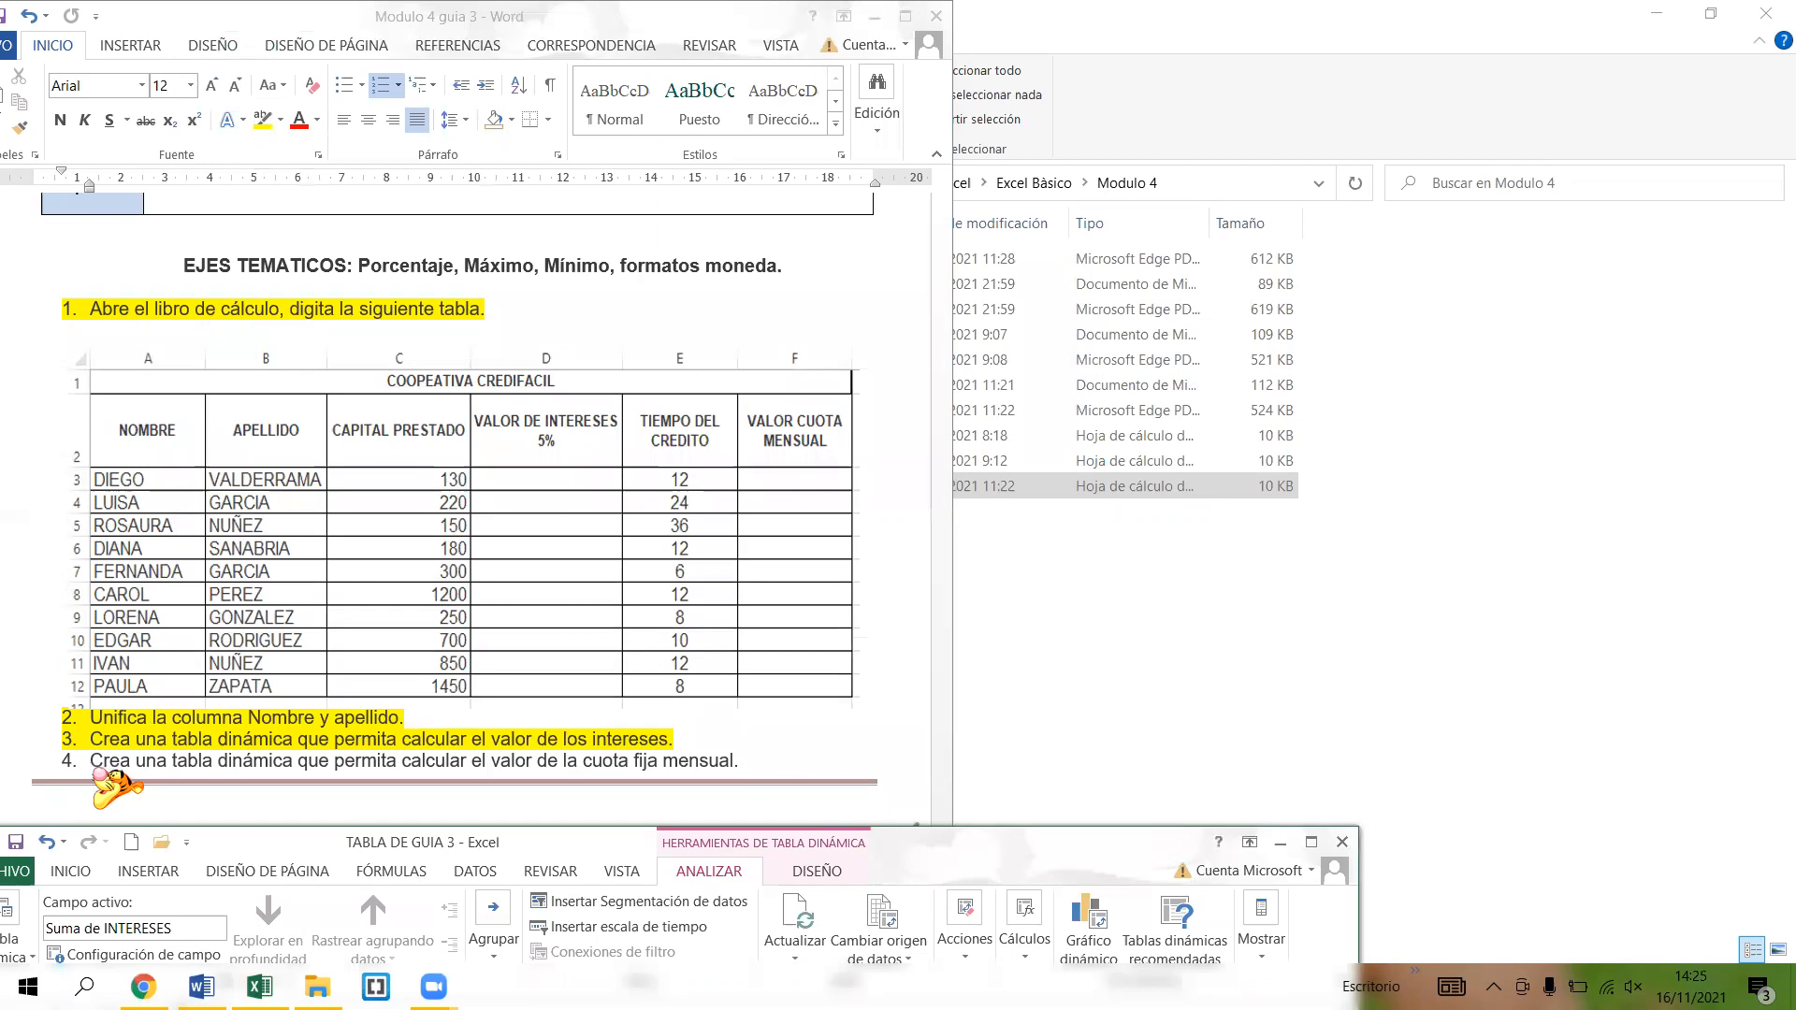
left_click(136, 758)
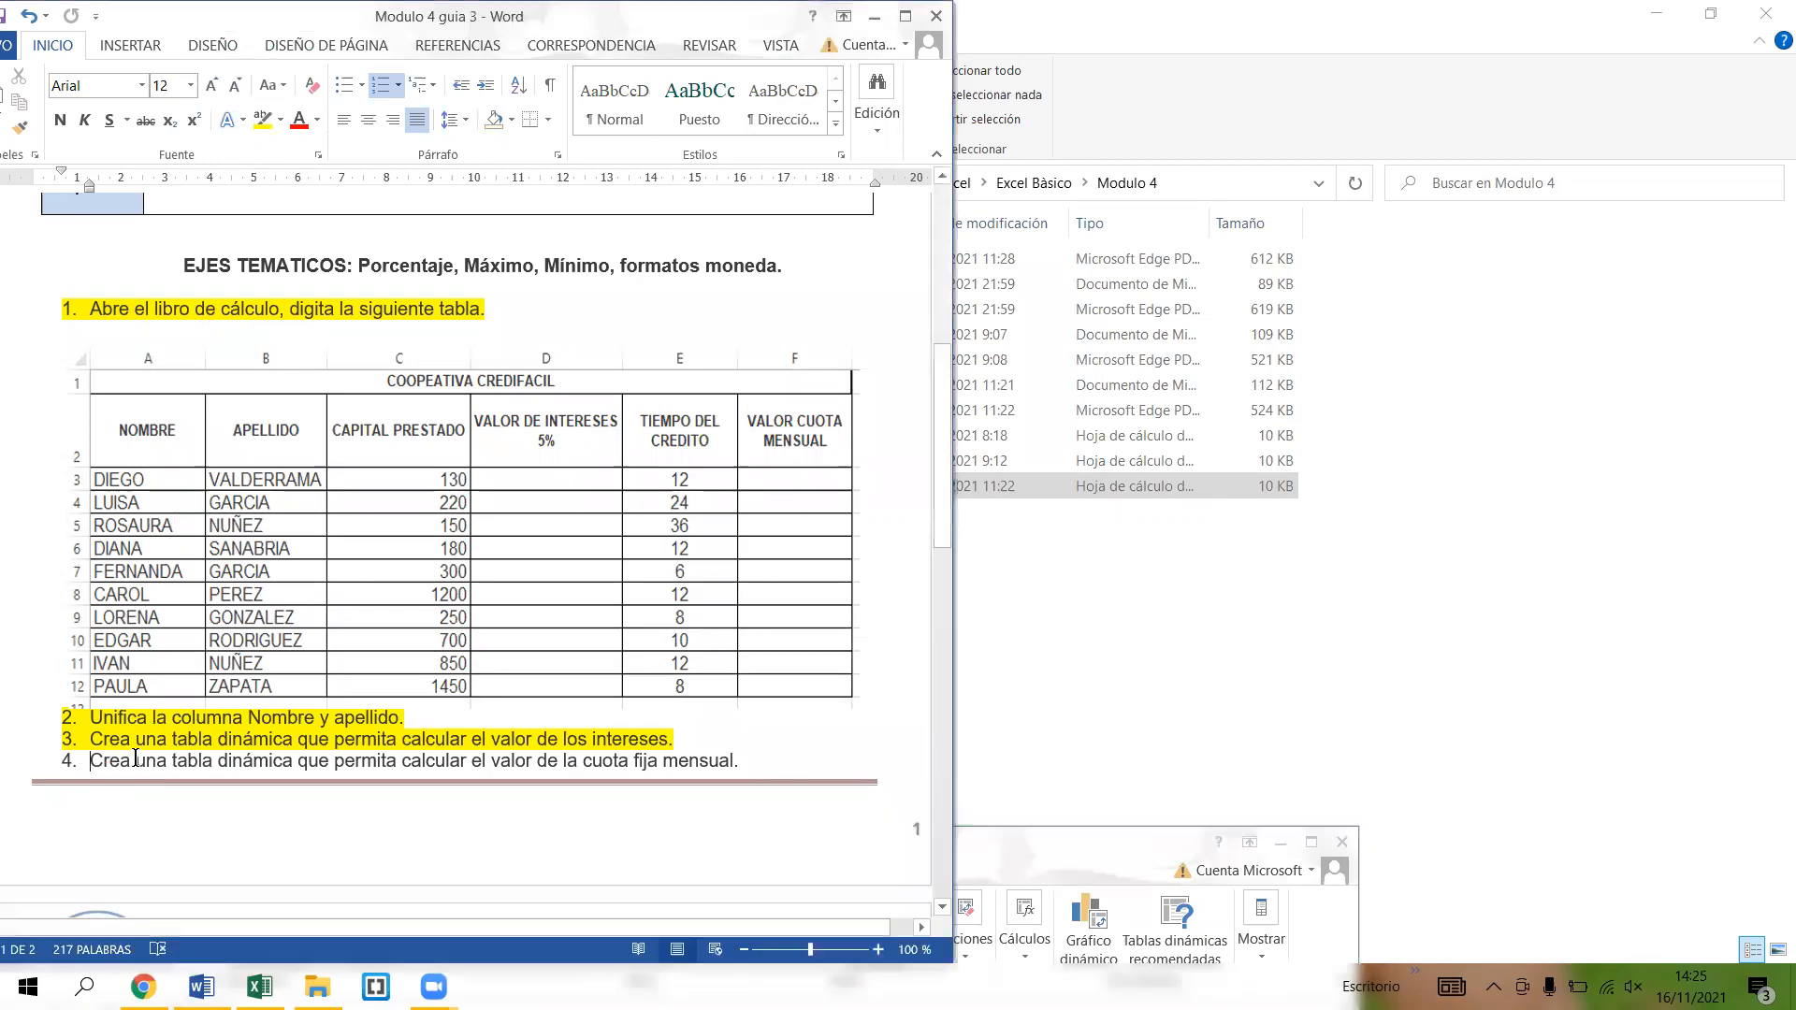
left_click(62, 759)
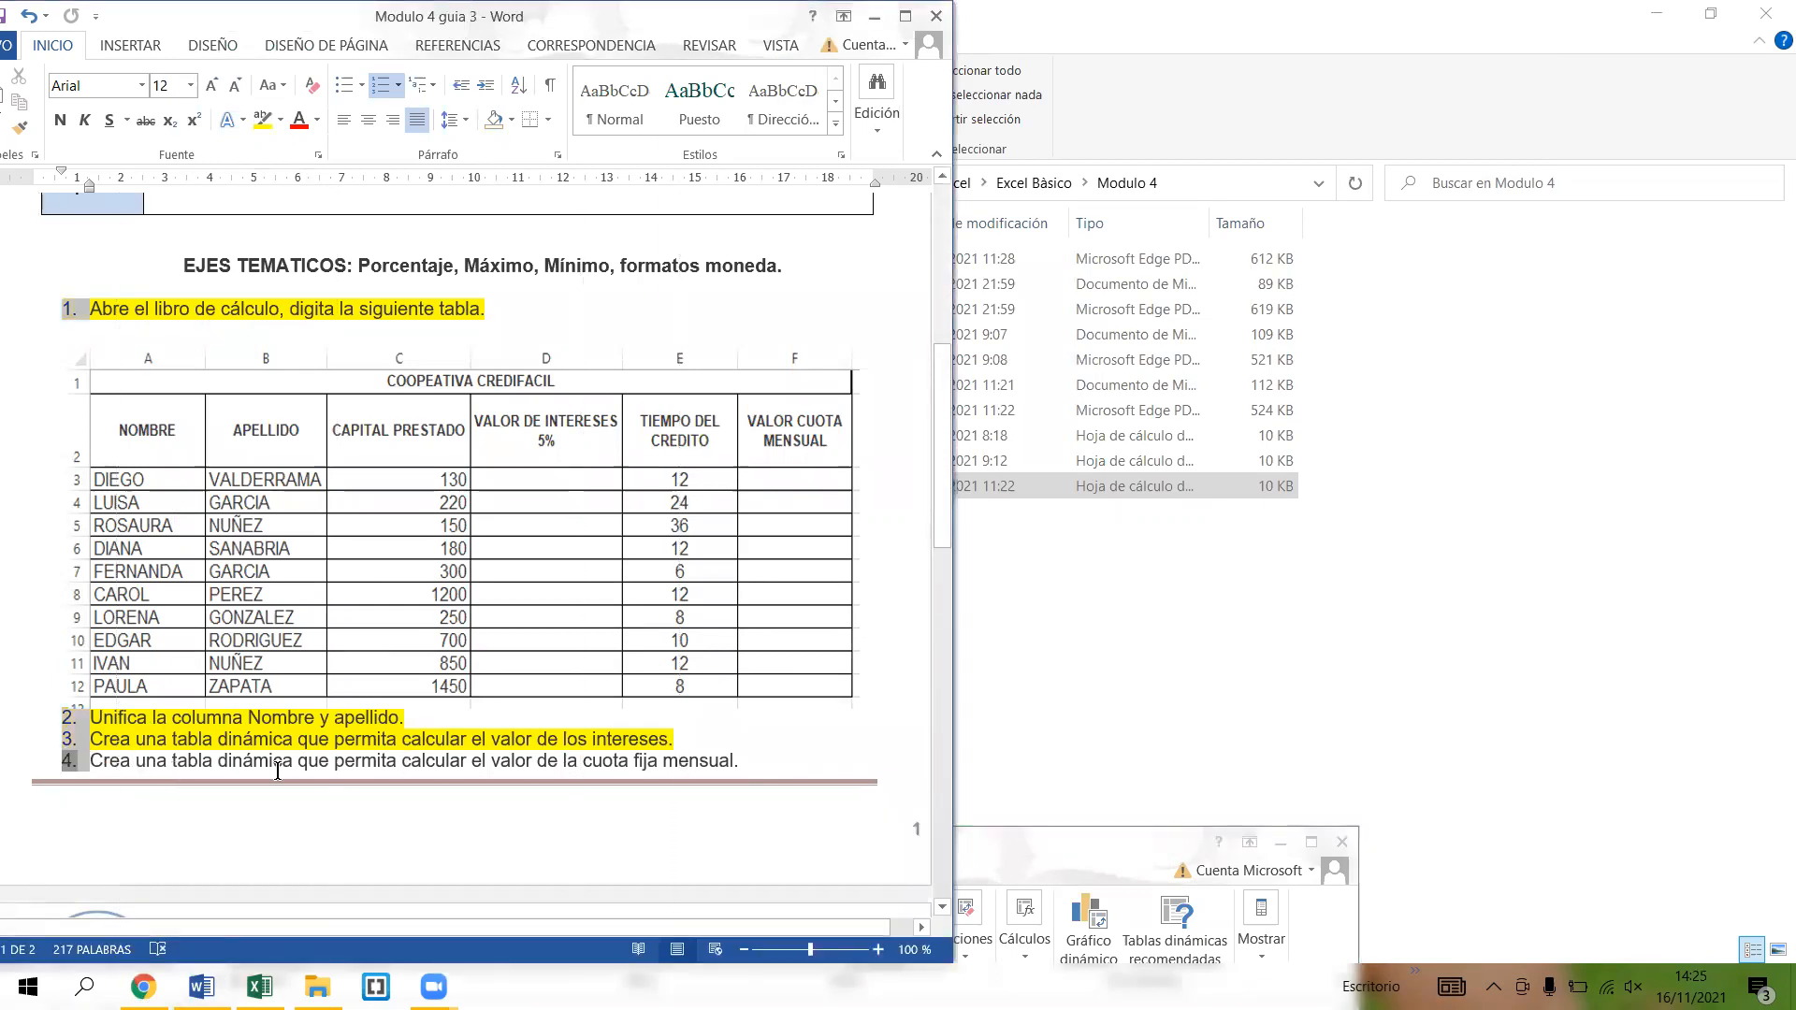
key("shift+Tab")
left_click_drag(731, 760, 38, 758)
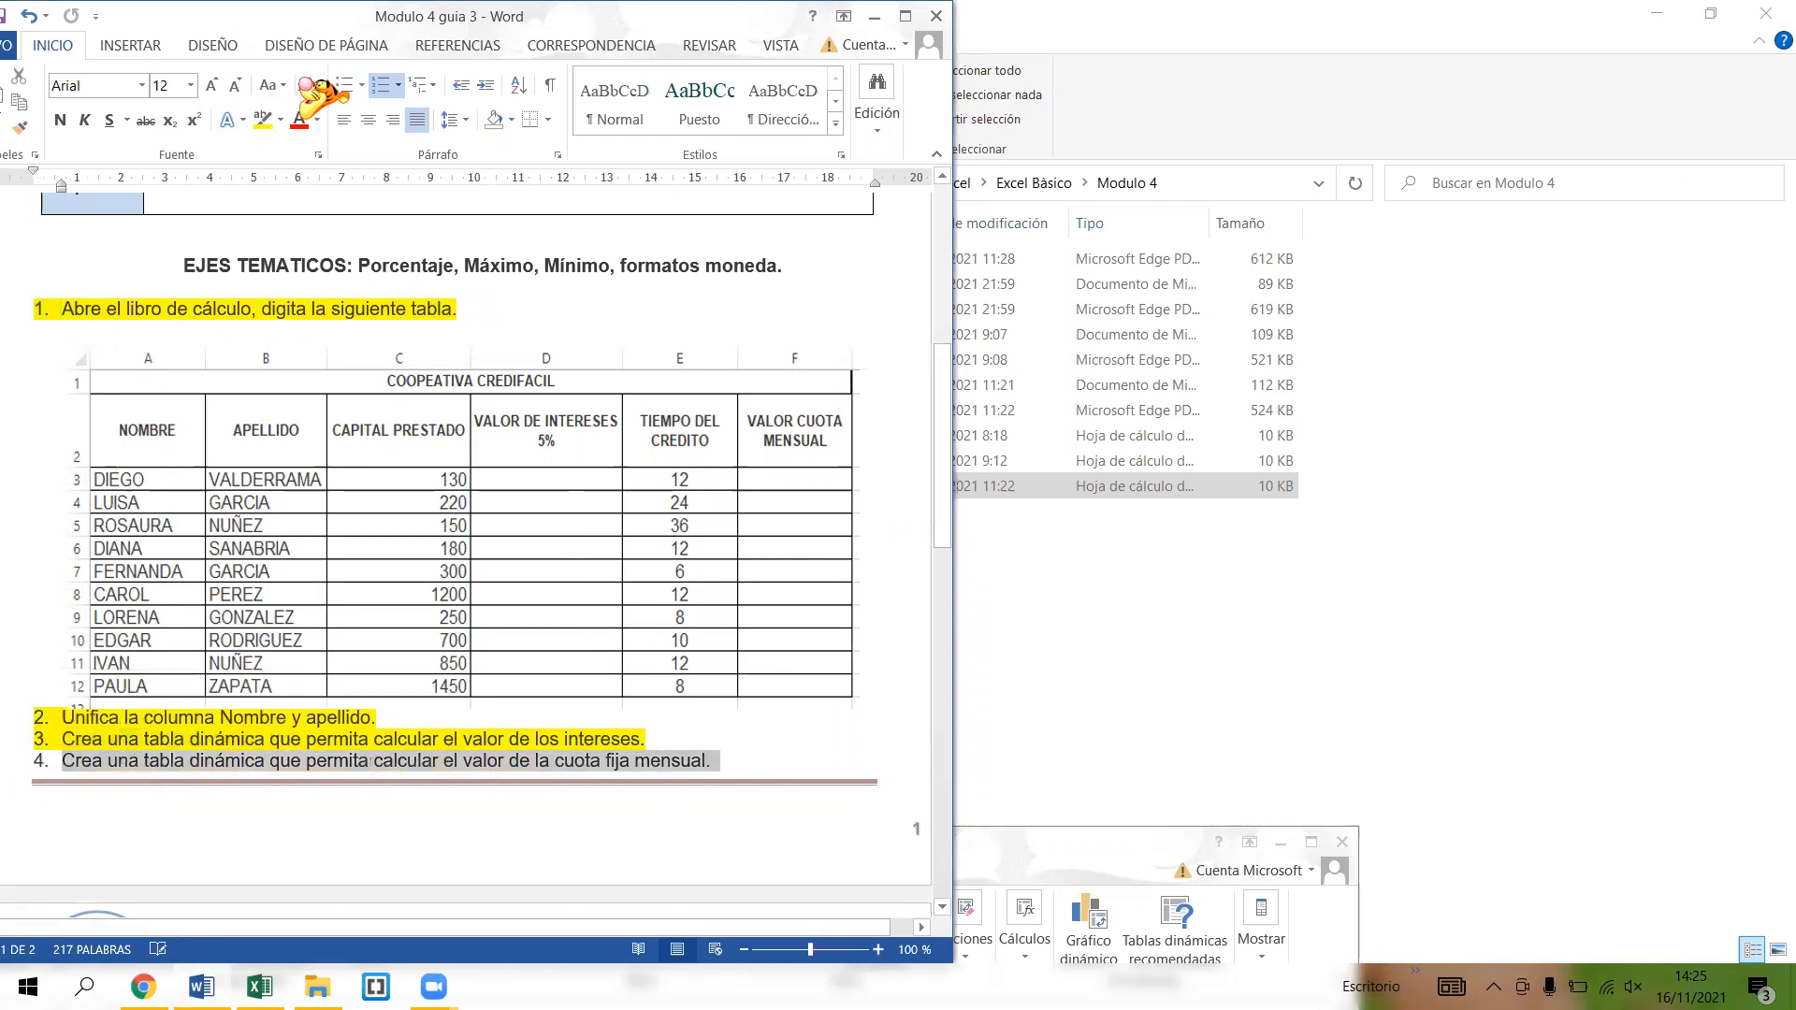
left_click(263, 120)
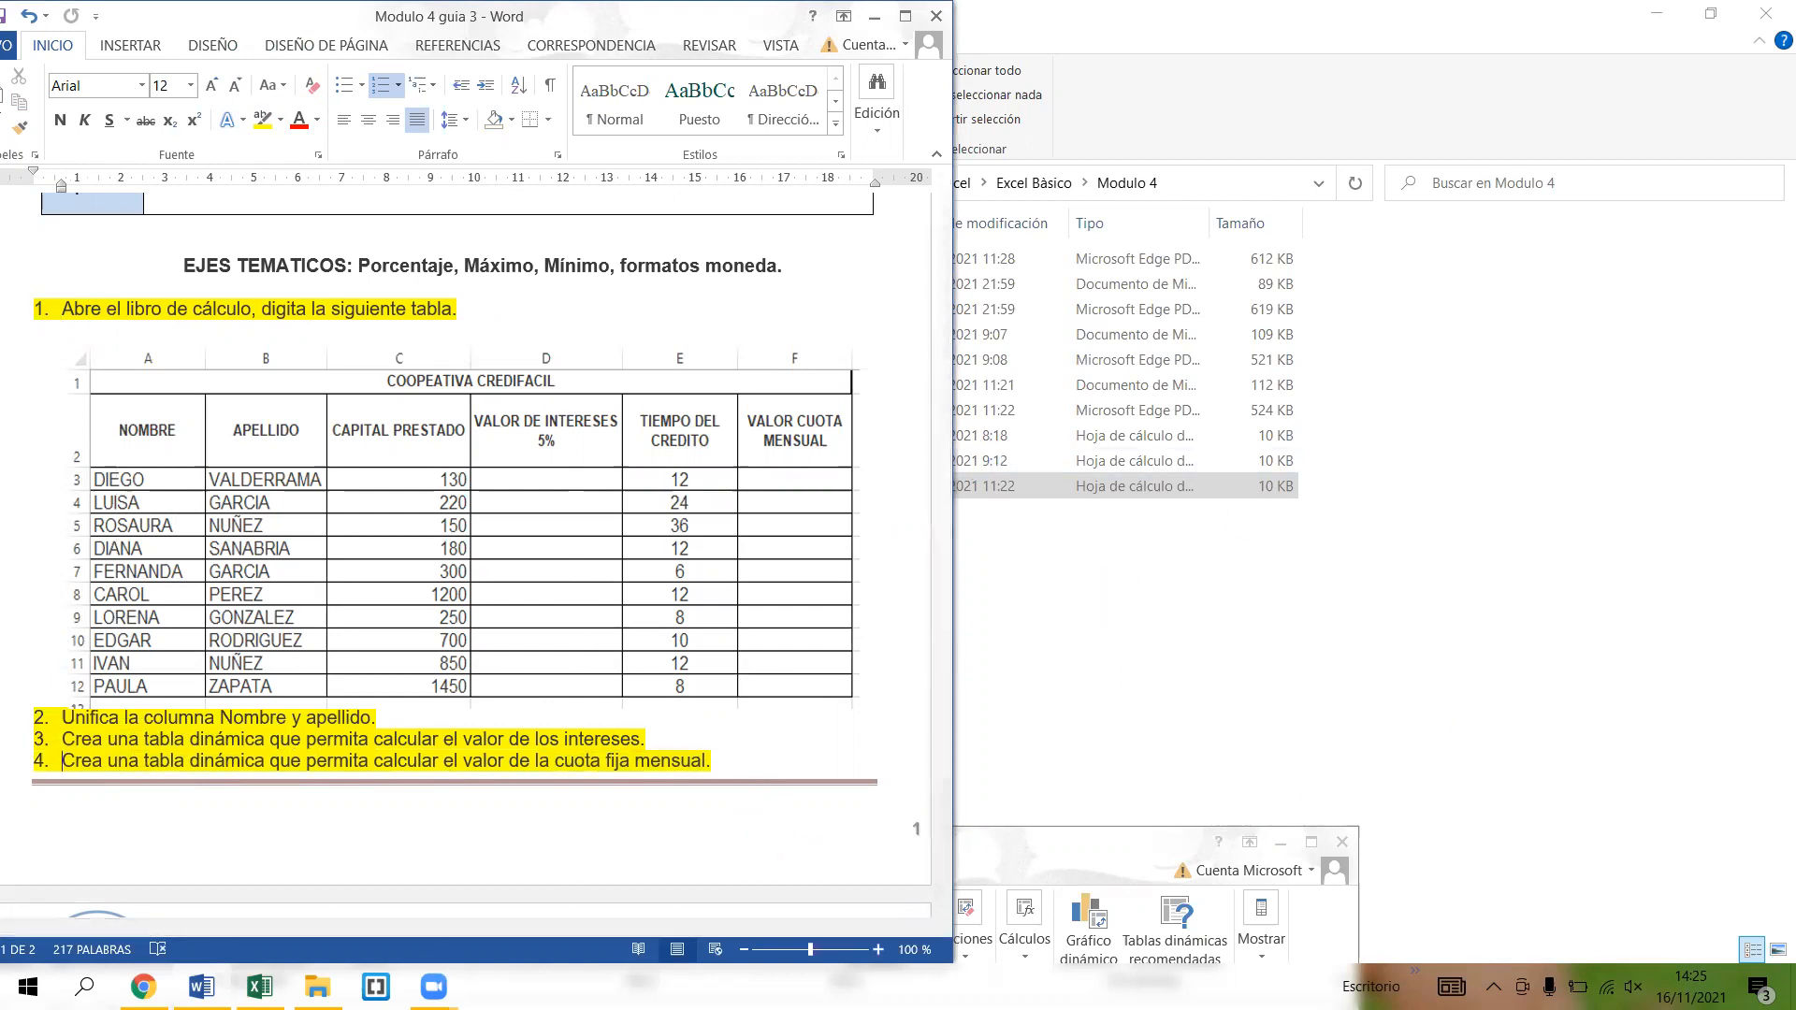
- Switch back to the TABLA DE GUIA 3 workbook in Excel and place its window beside the Word guide
mouse_move(260, 987)
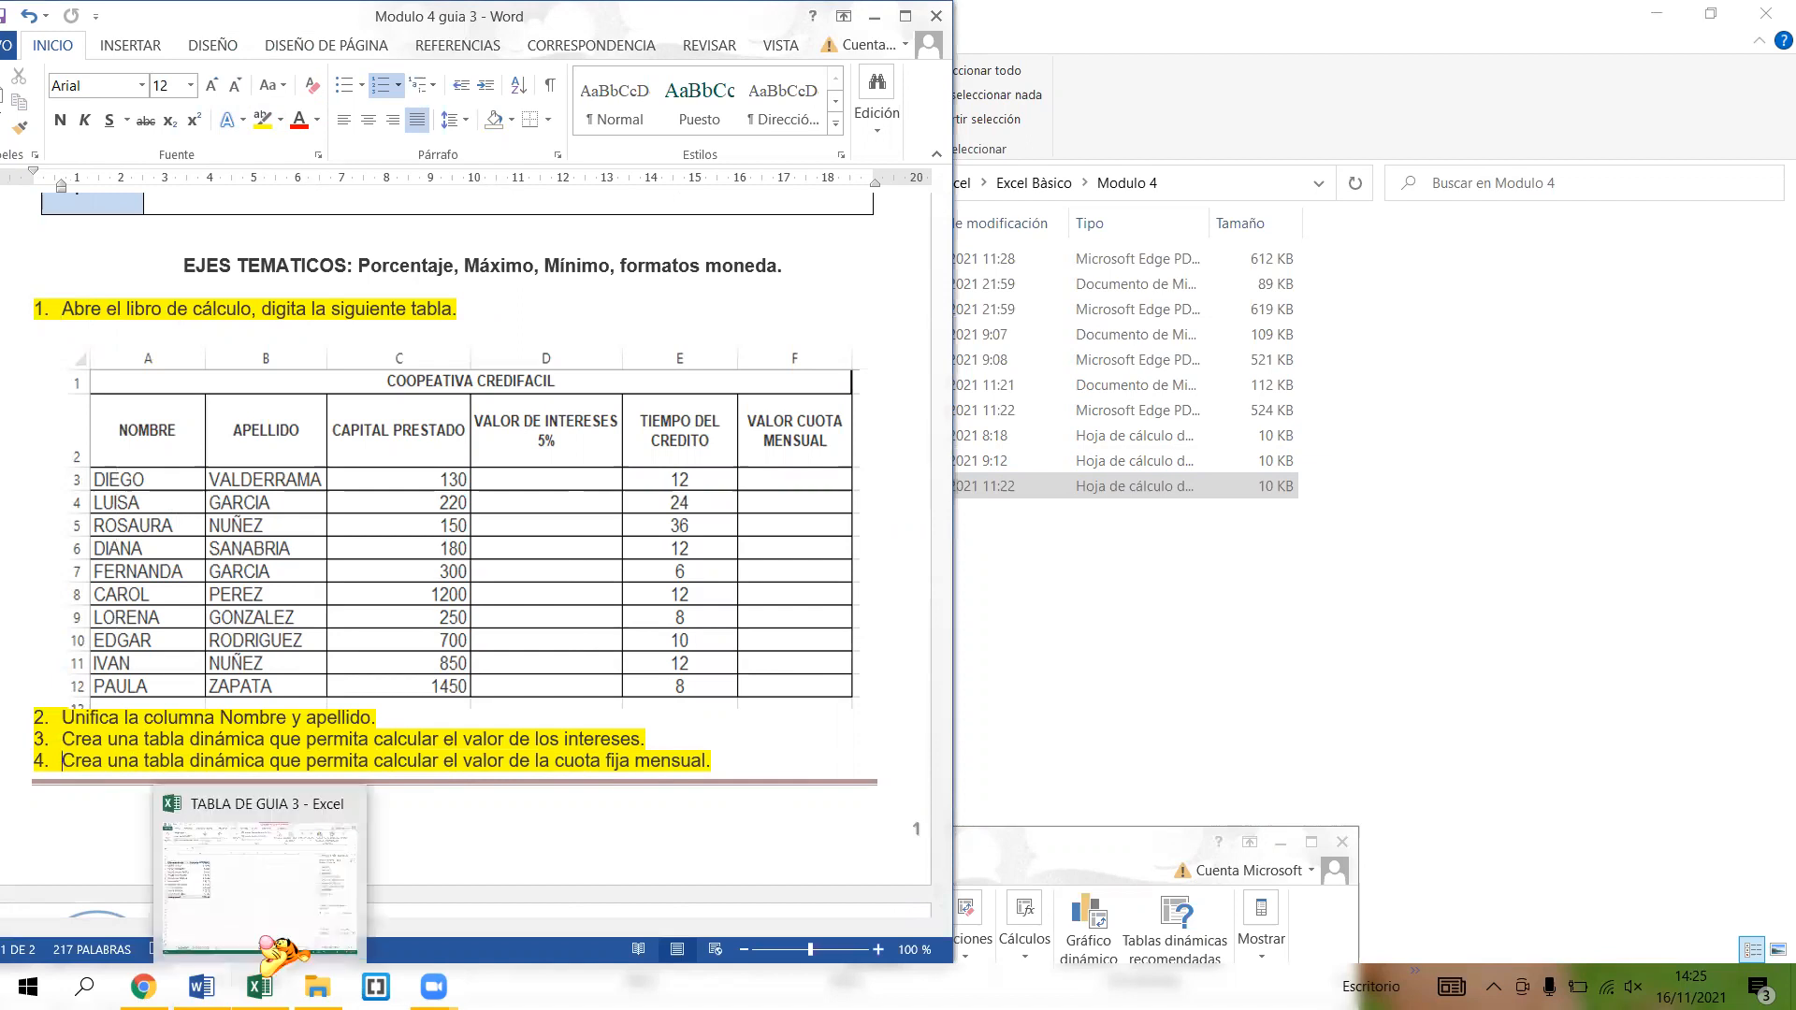
left_click(266, 842)
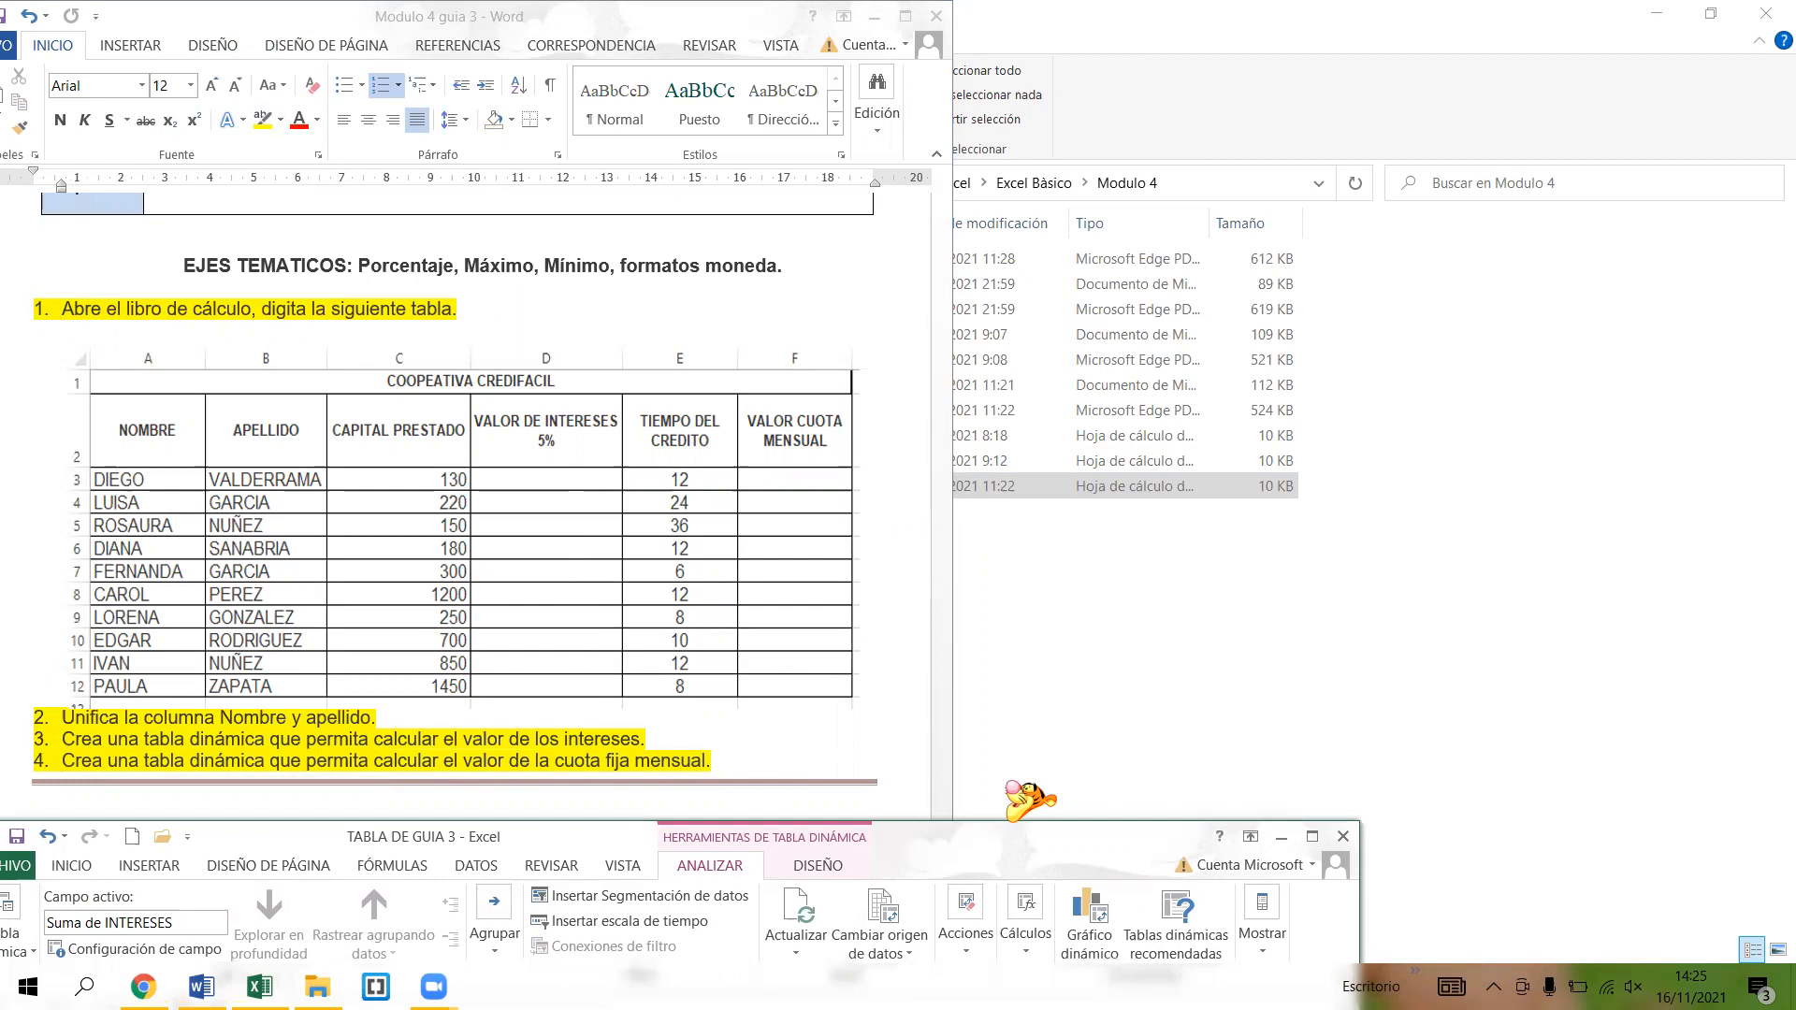
left_click_drag(1007, 782, 1387, 45)
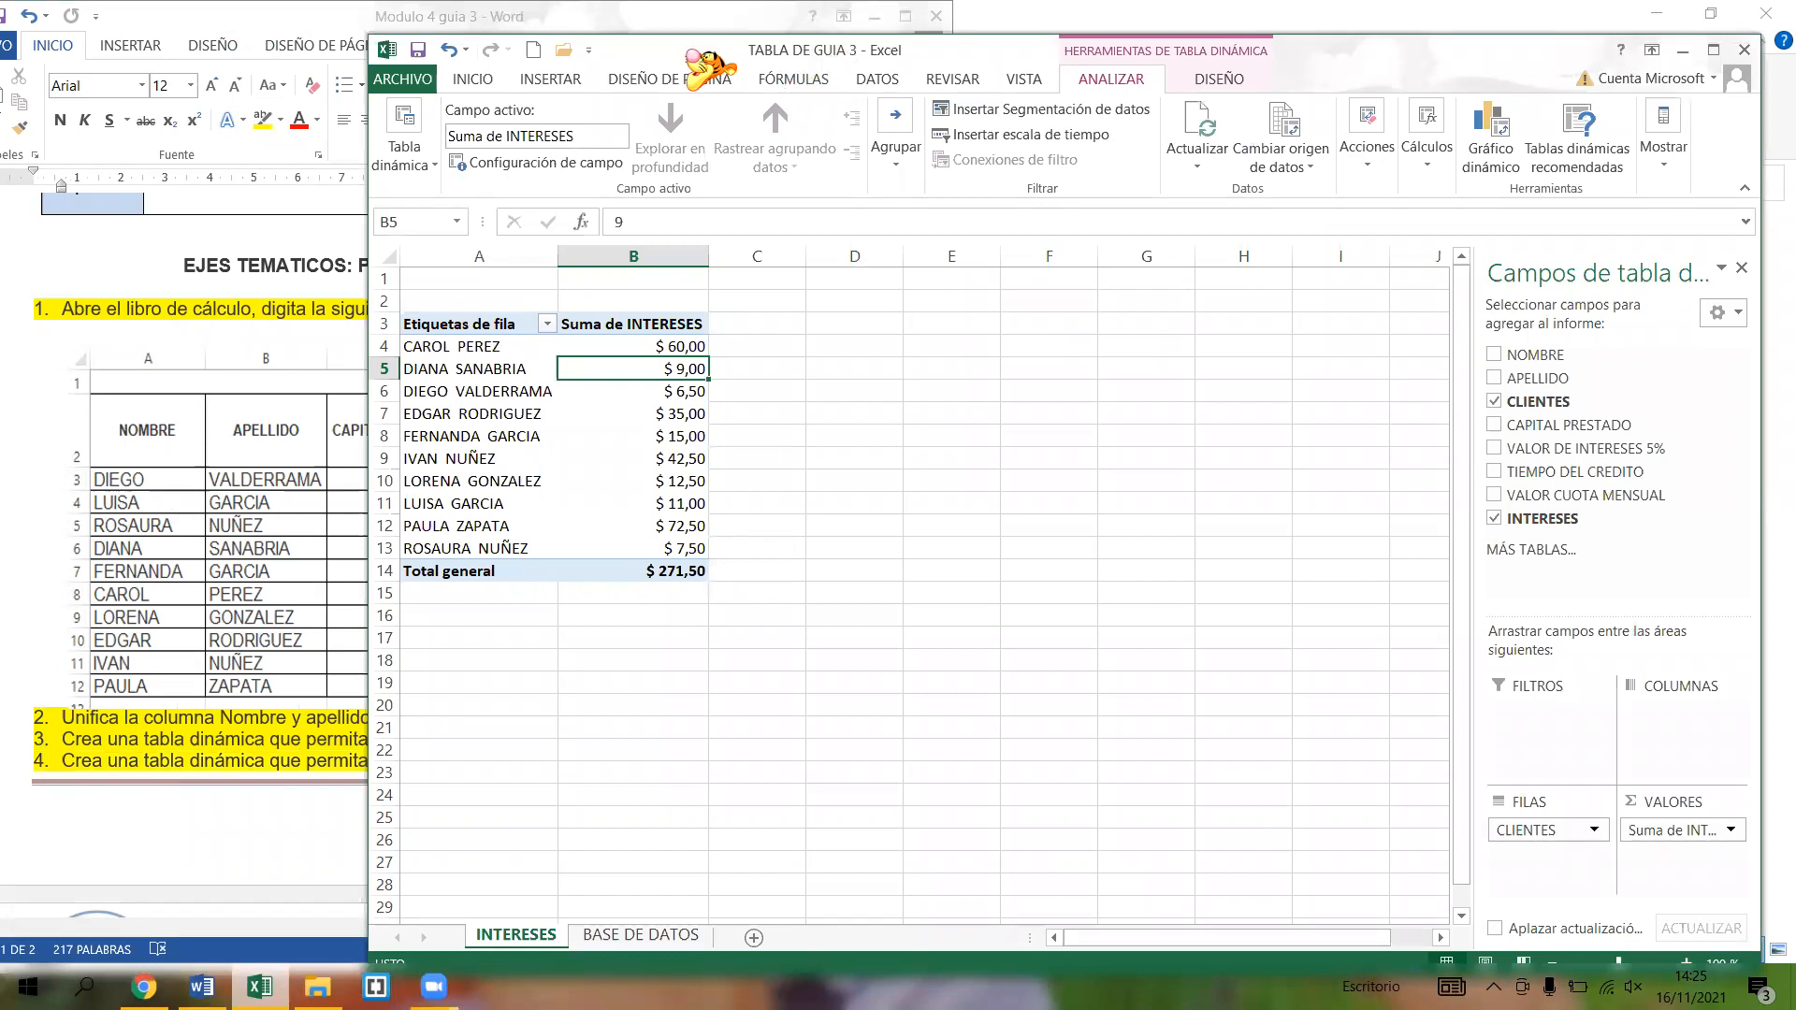
left_click_drag(688, 52, 839, 19)
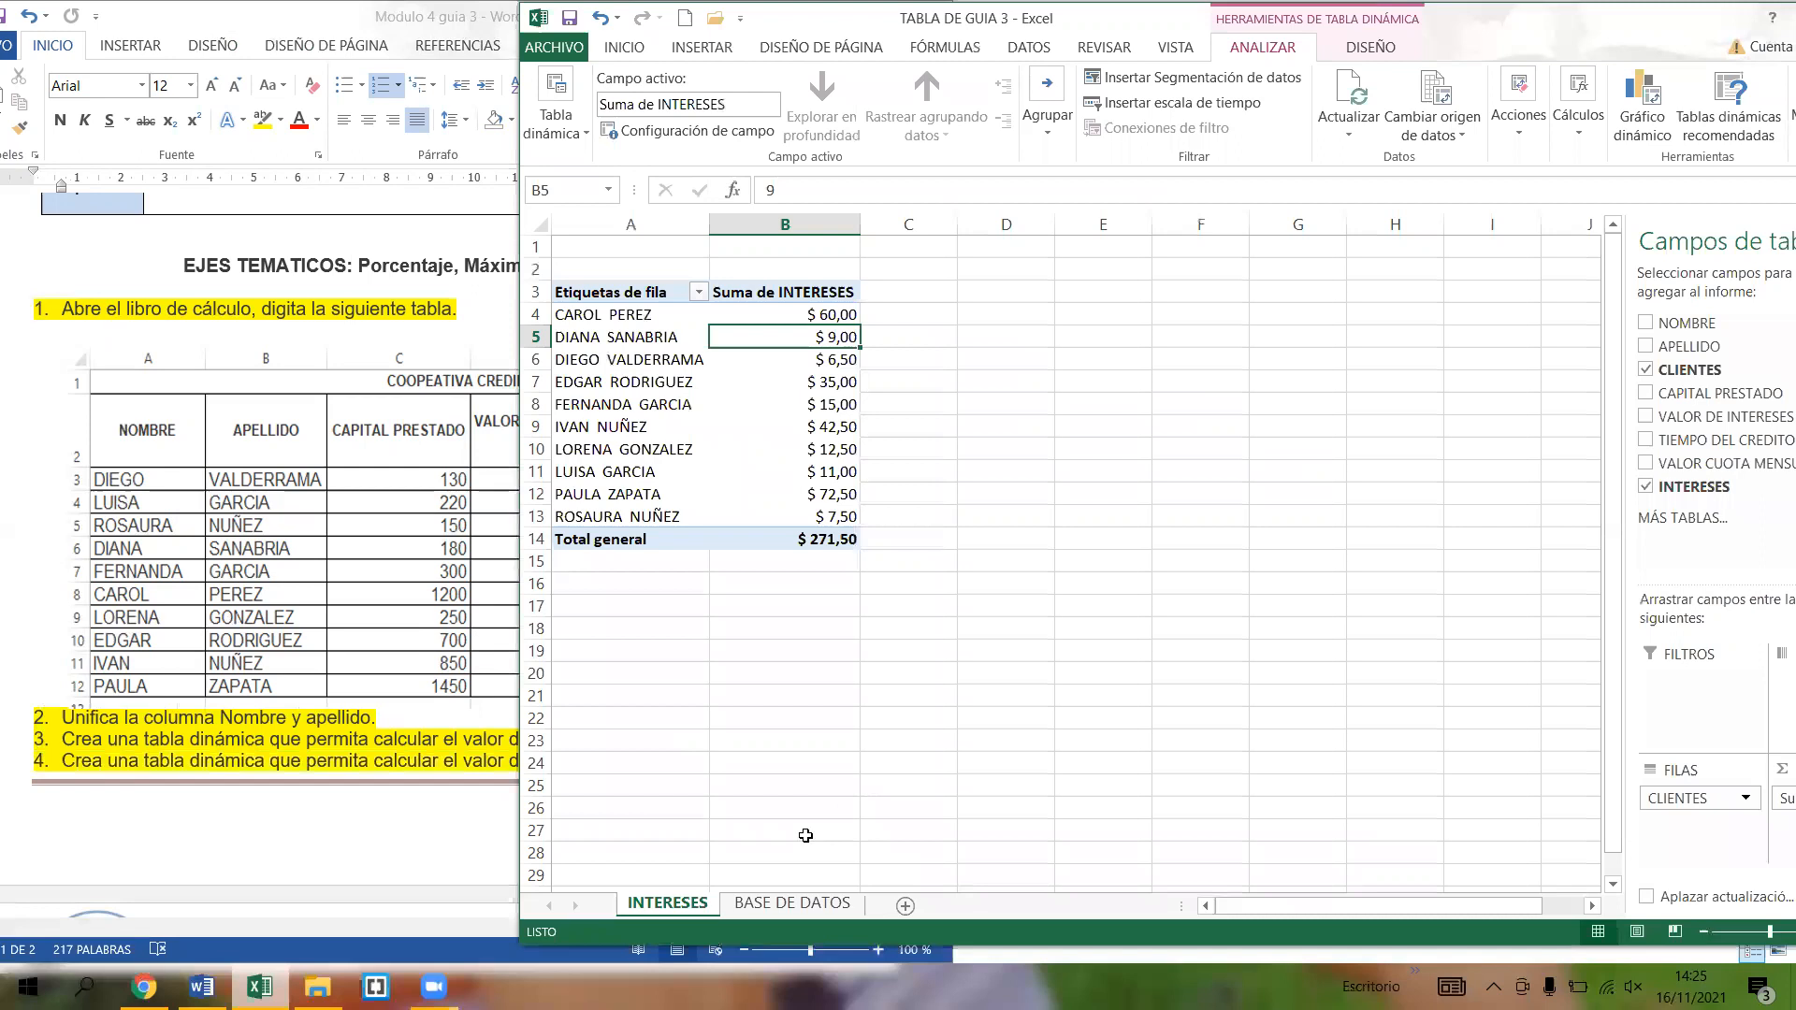
- Examine the clients' CAPITAL PRESTADO amounts on the BASE DE DATOS sheet
left_click(793, 902)
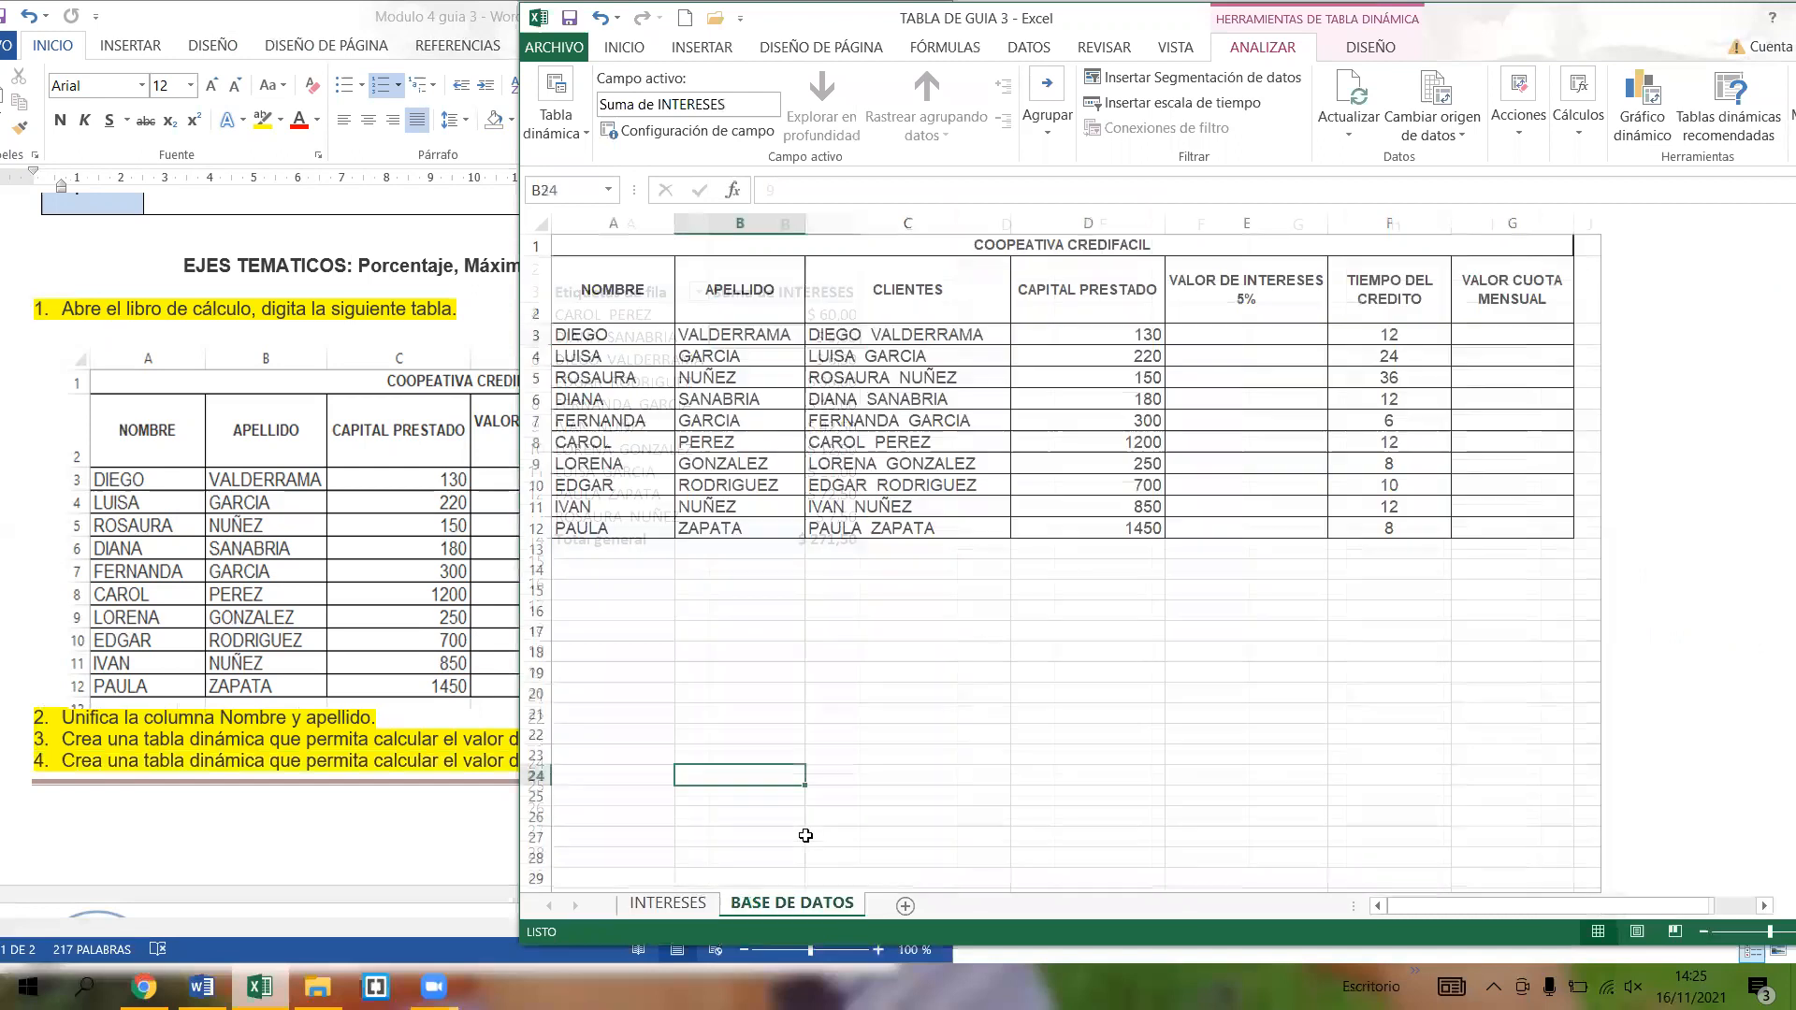
left_click(971, 335)
left_click(1109, 335)
left_click(1118, 357)
left_click(1138, 399)
left_click(1134, 441)
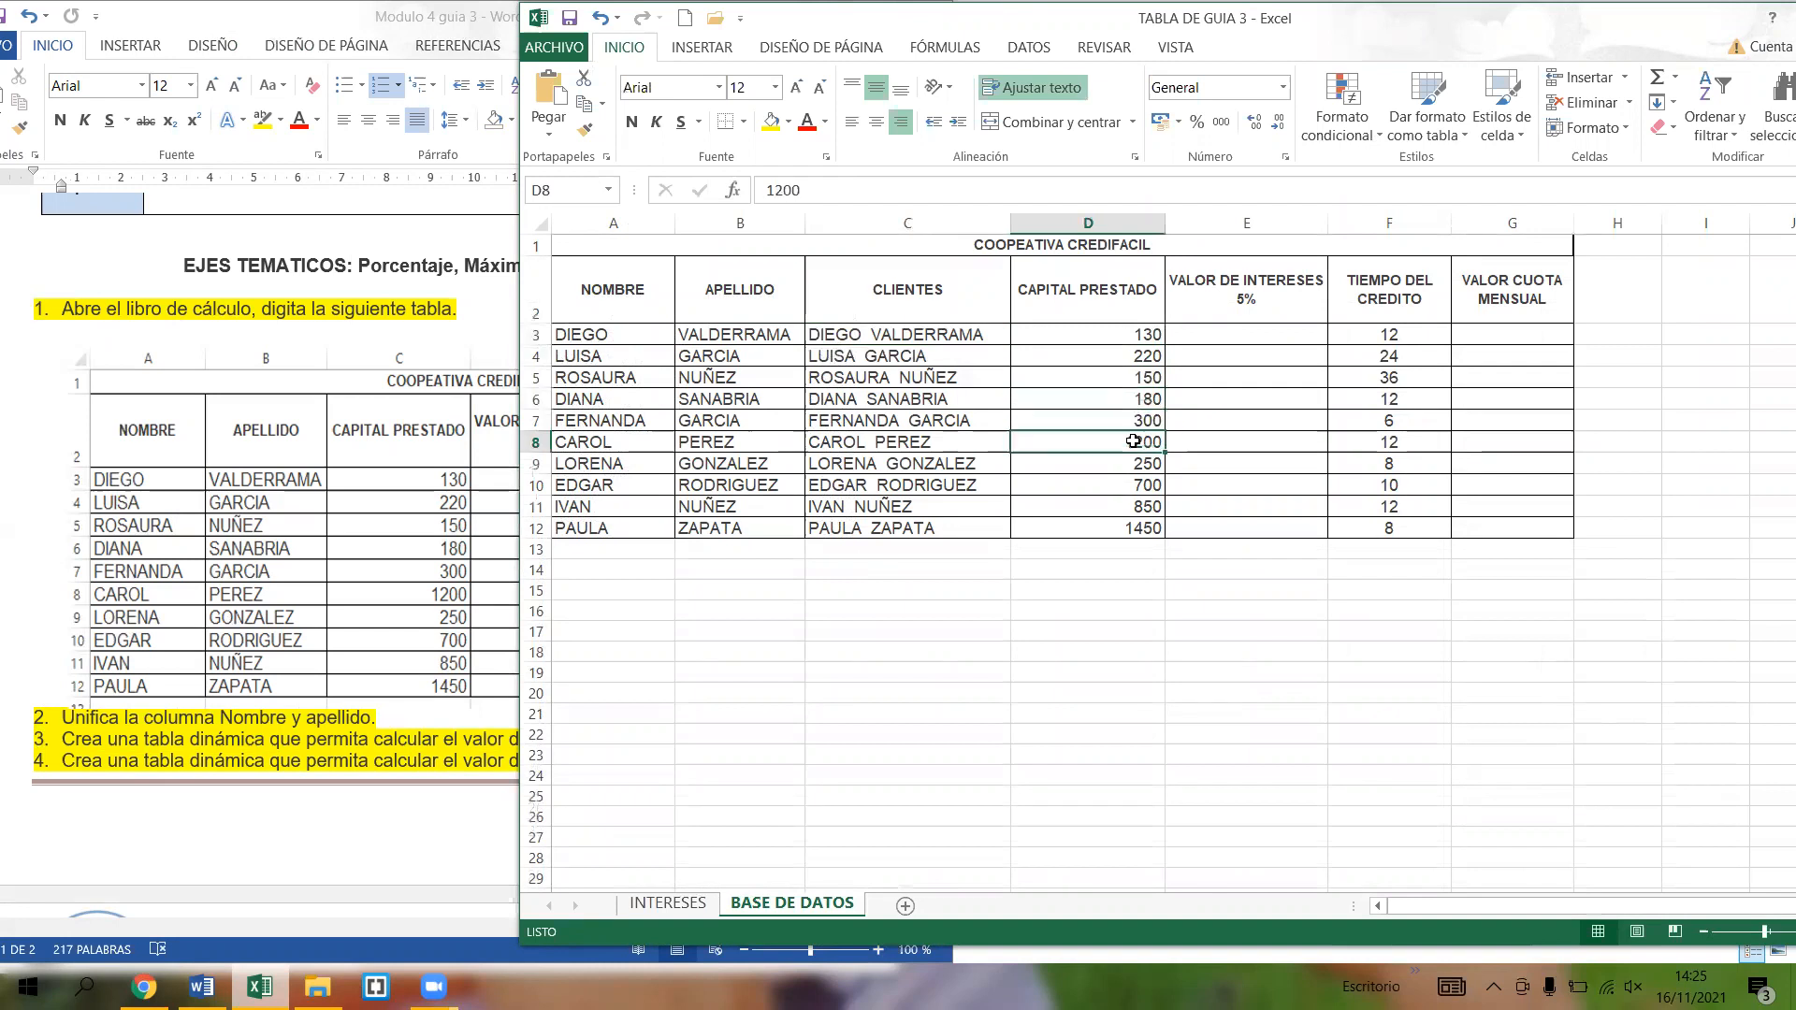
- Examine each client's TIEMPO DEL CREDITO and the VALOR CUOTA MENSUAL column in the loan table
left_click(1417, 334)
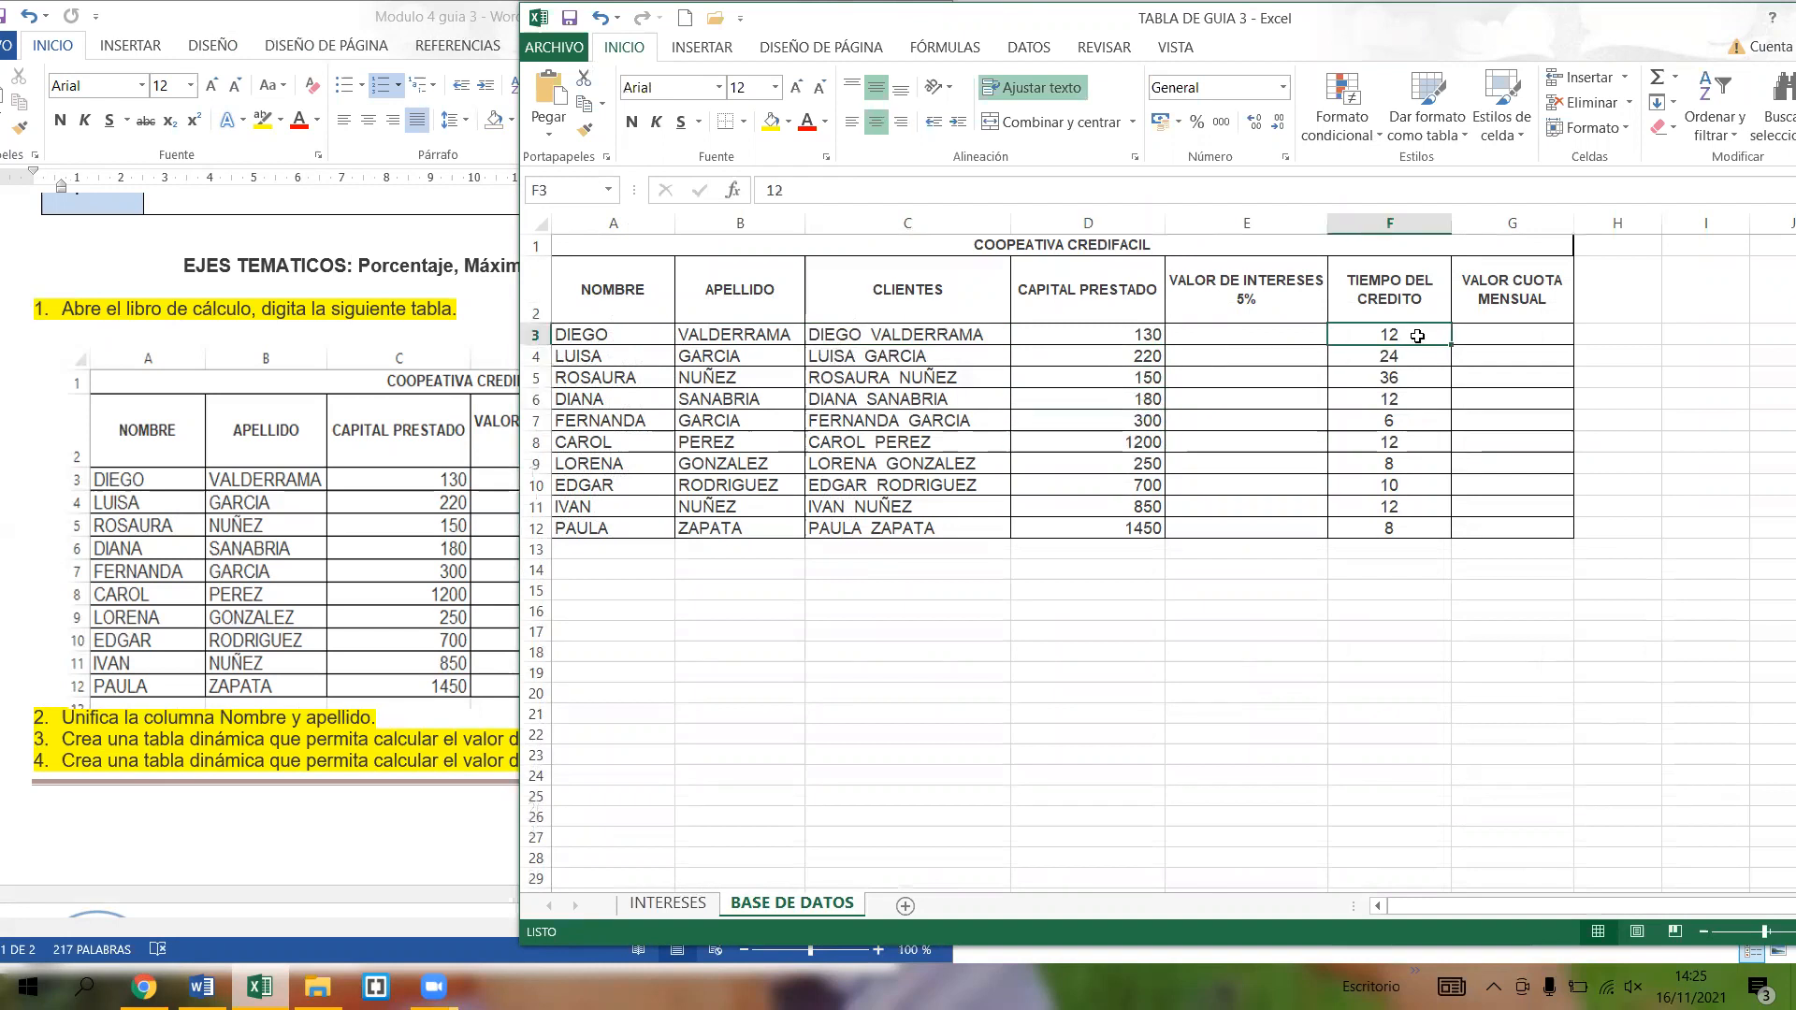
left_click(1408, 356)
left_click(1417, 378)
left_click(1415, 399)
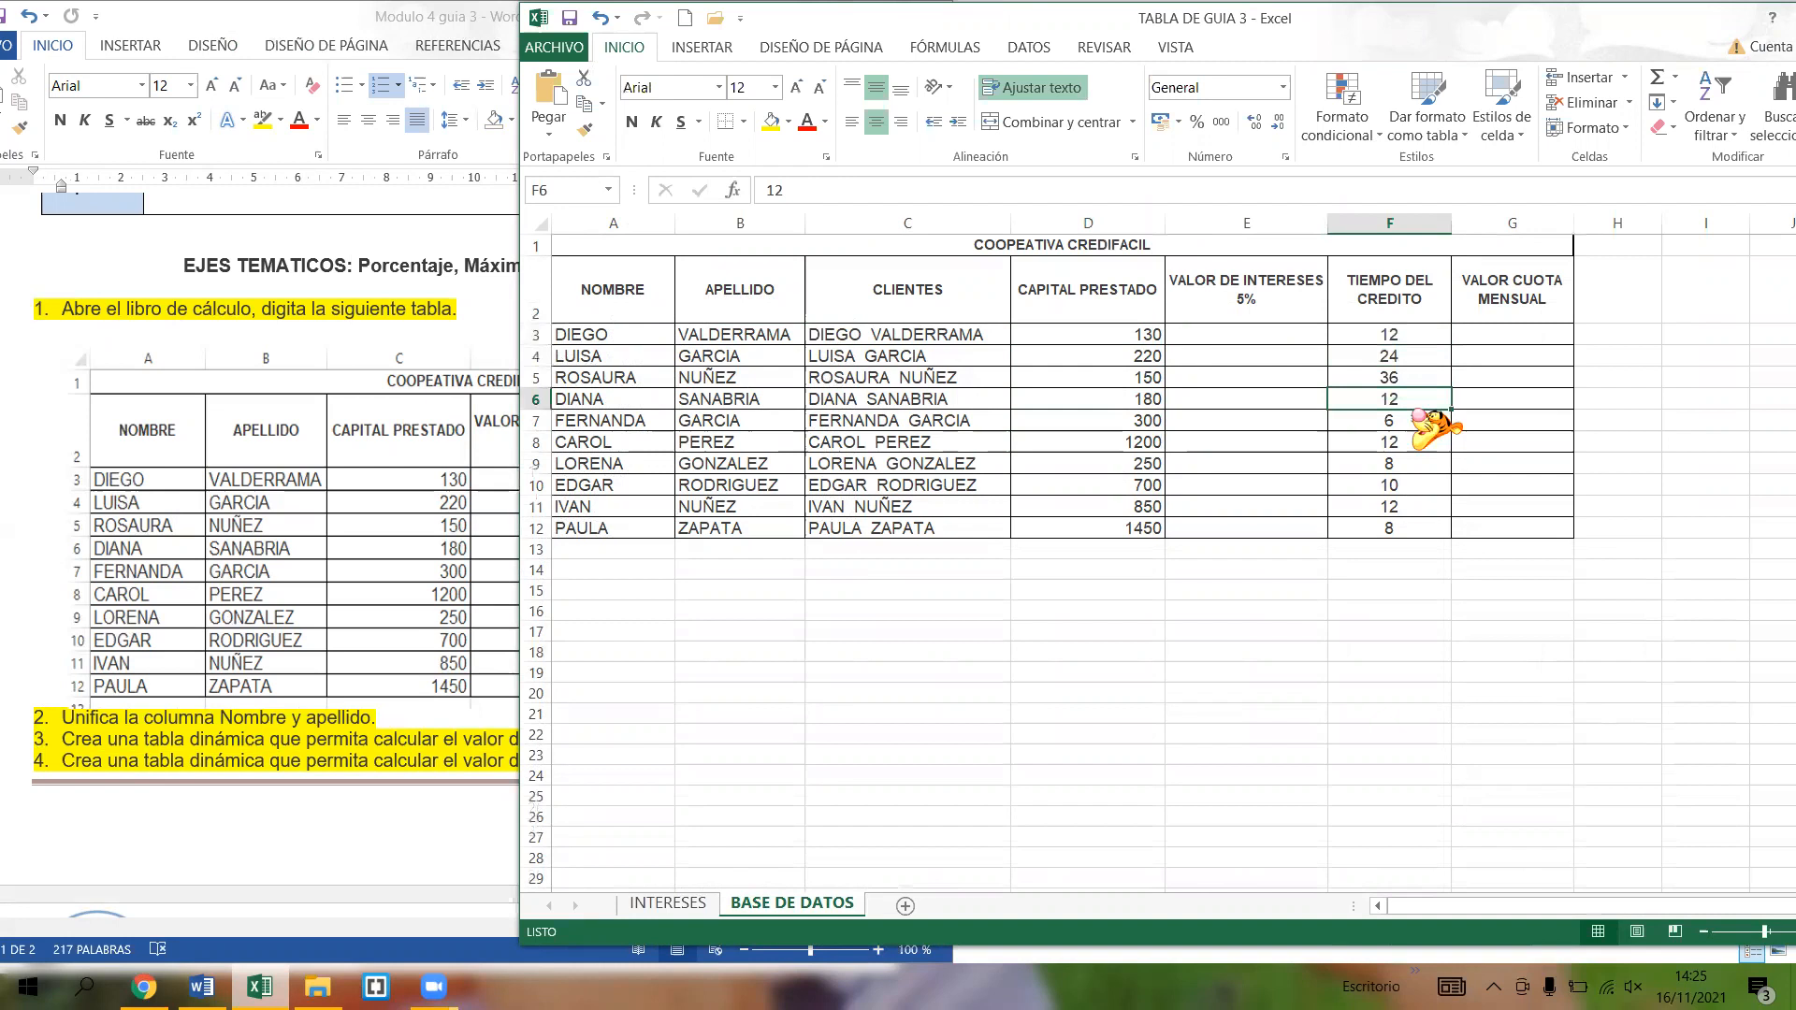
left_click_drag(1414, 484, 1415, 506)
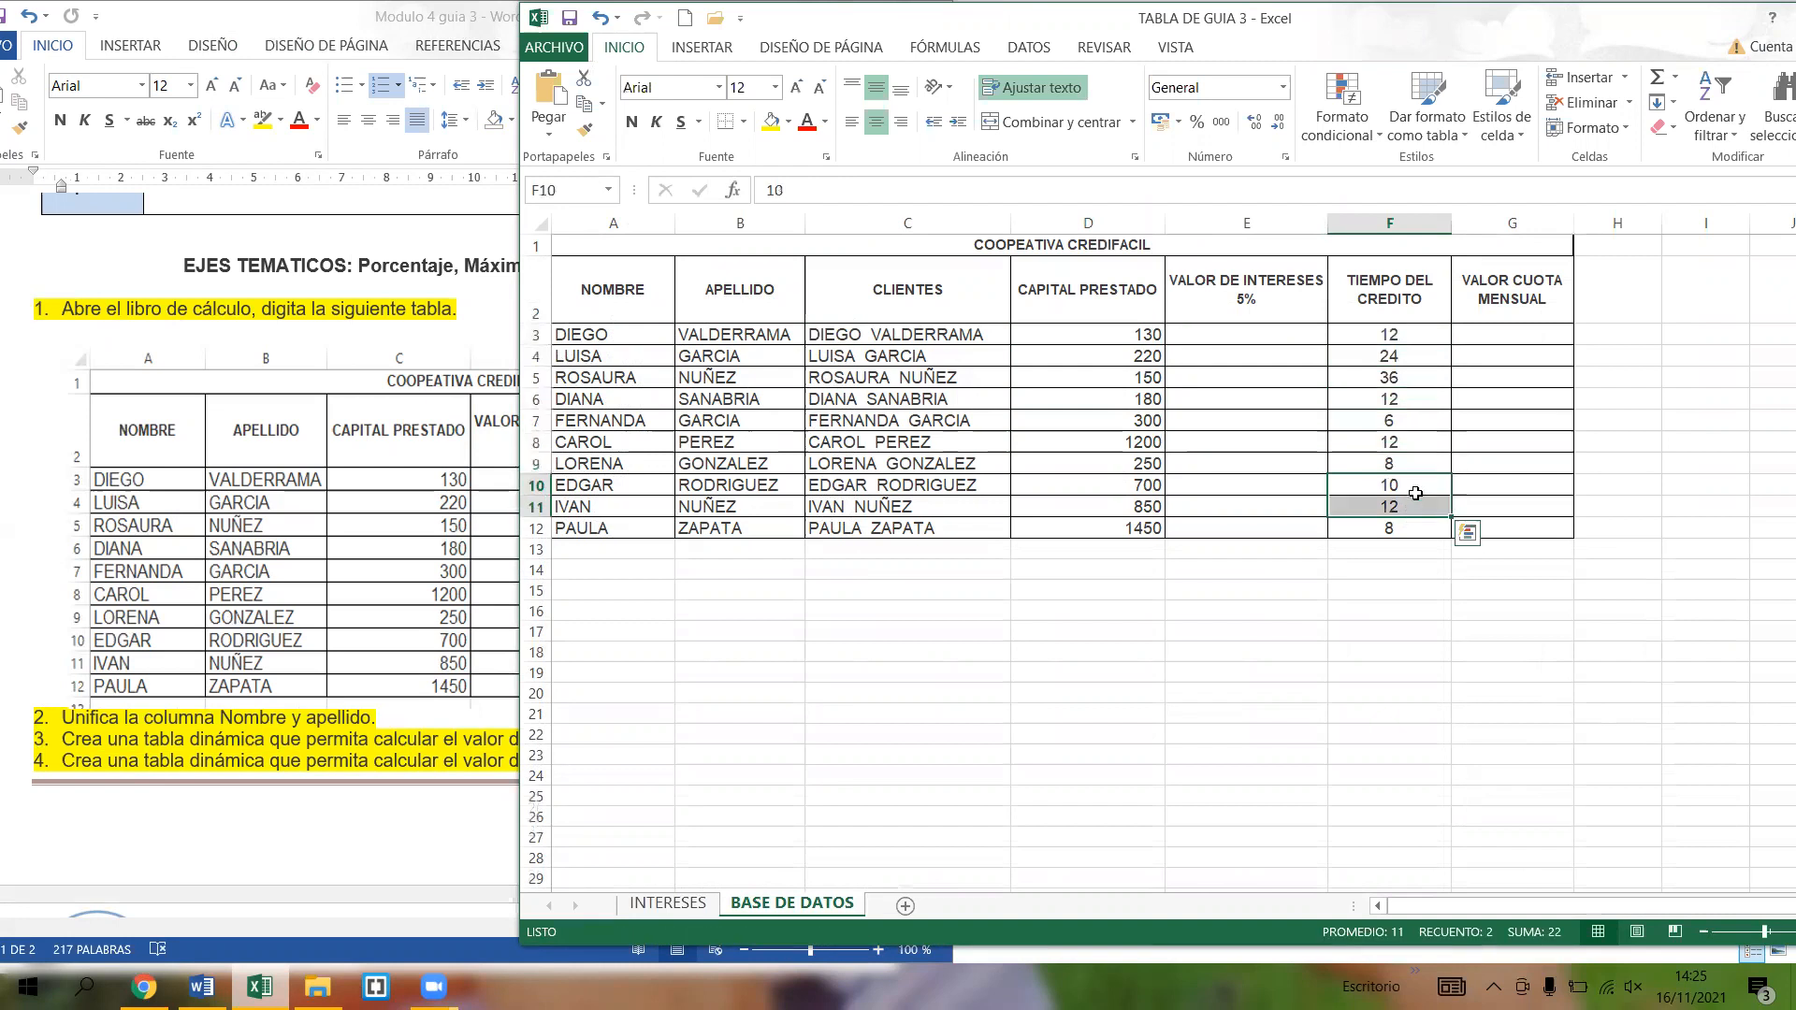
left_click(1415, 487)
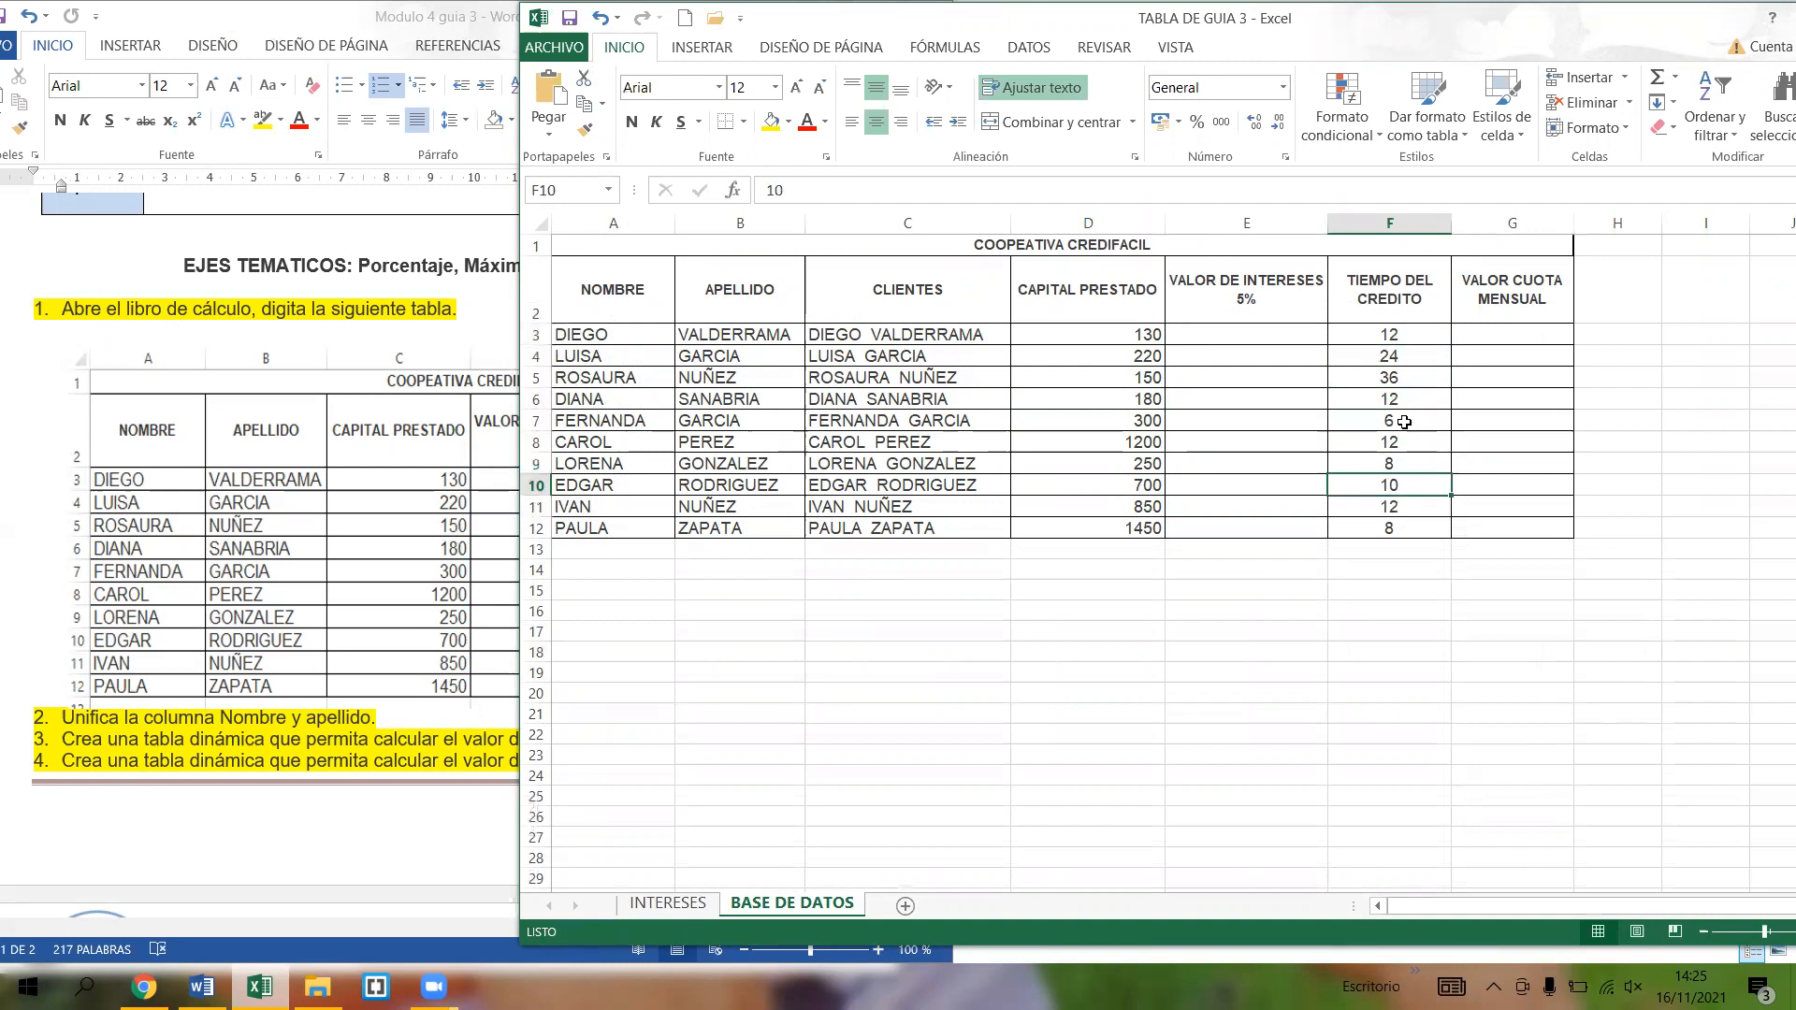
left_click(1406, 422)
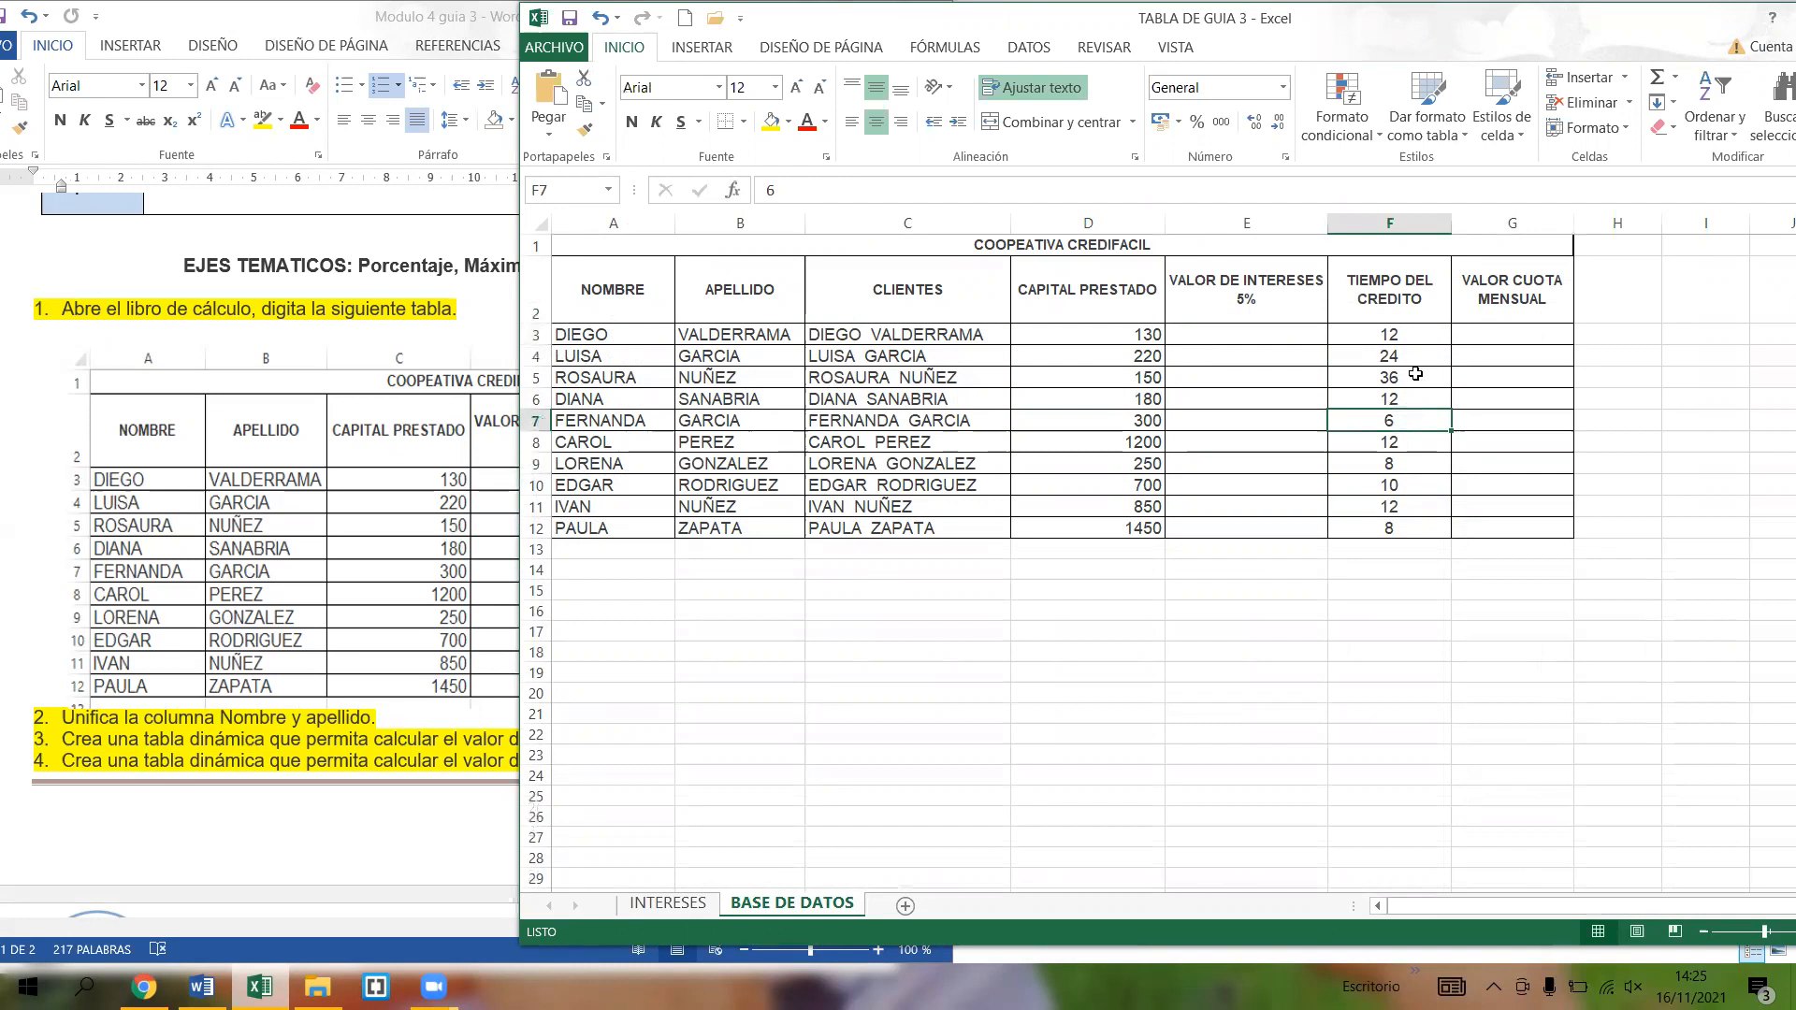
left_click(1414, 376)
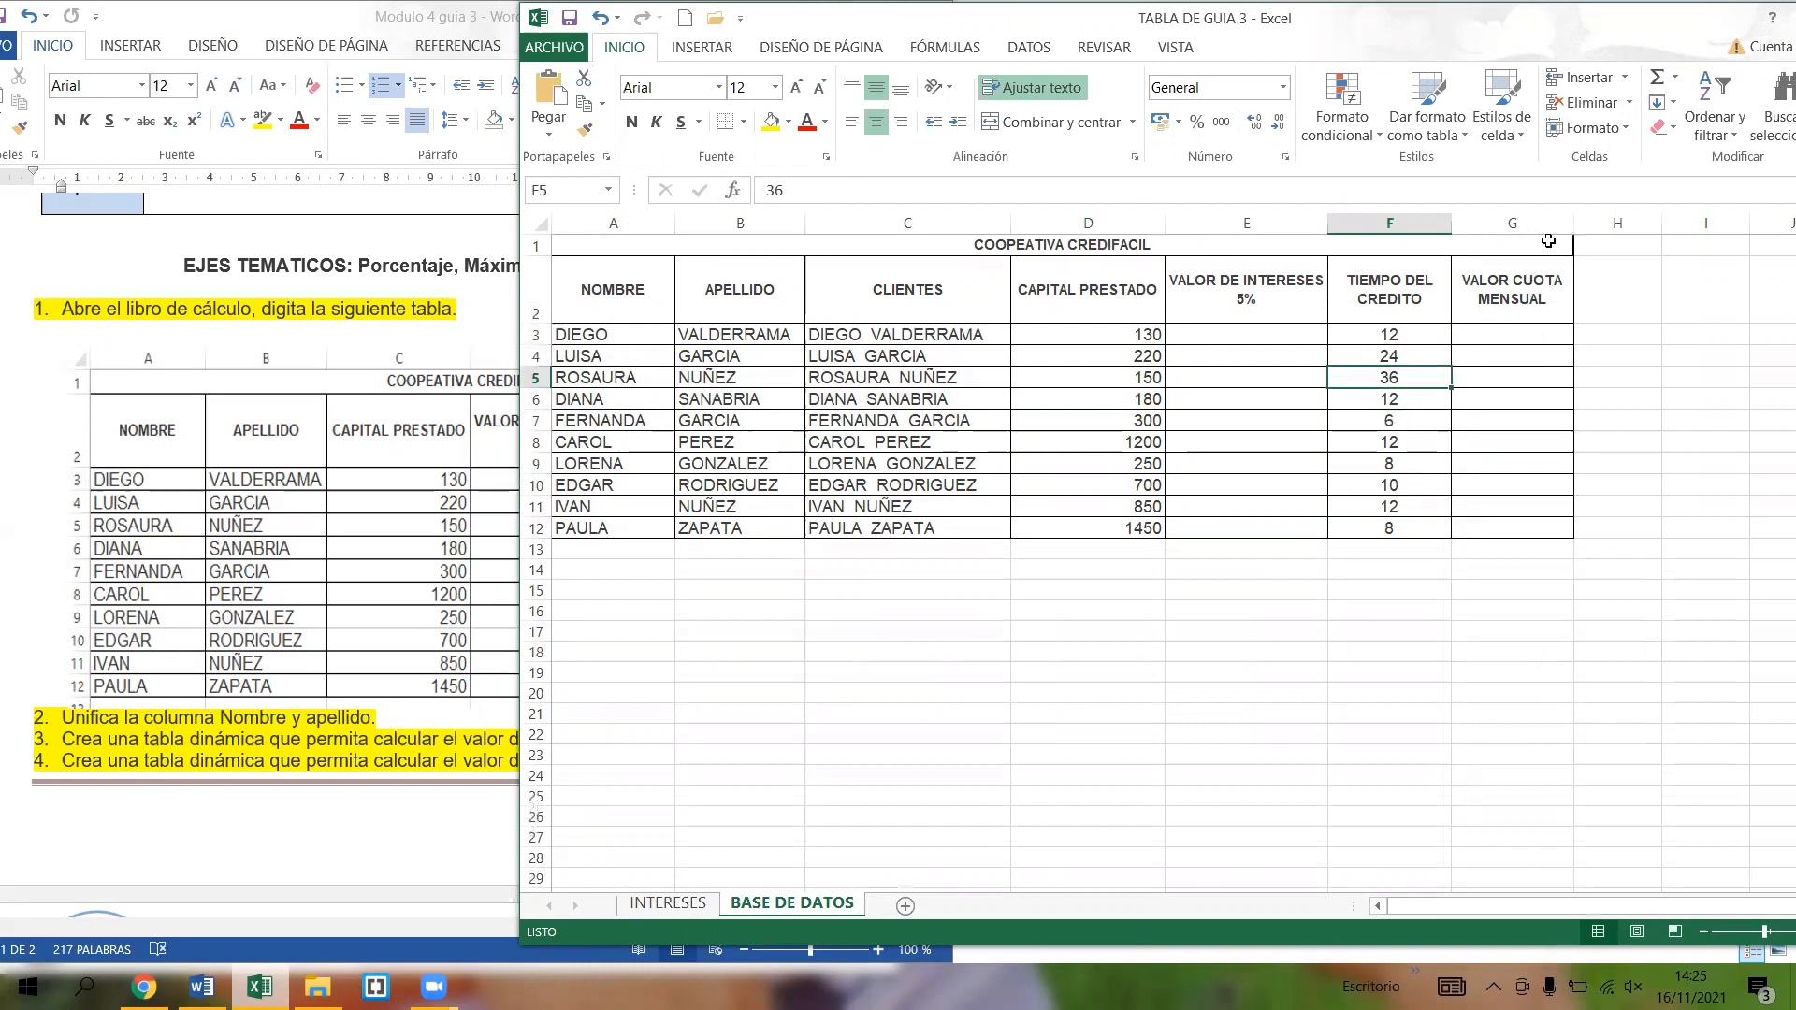
left_click(1515, 340)
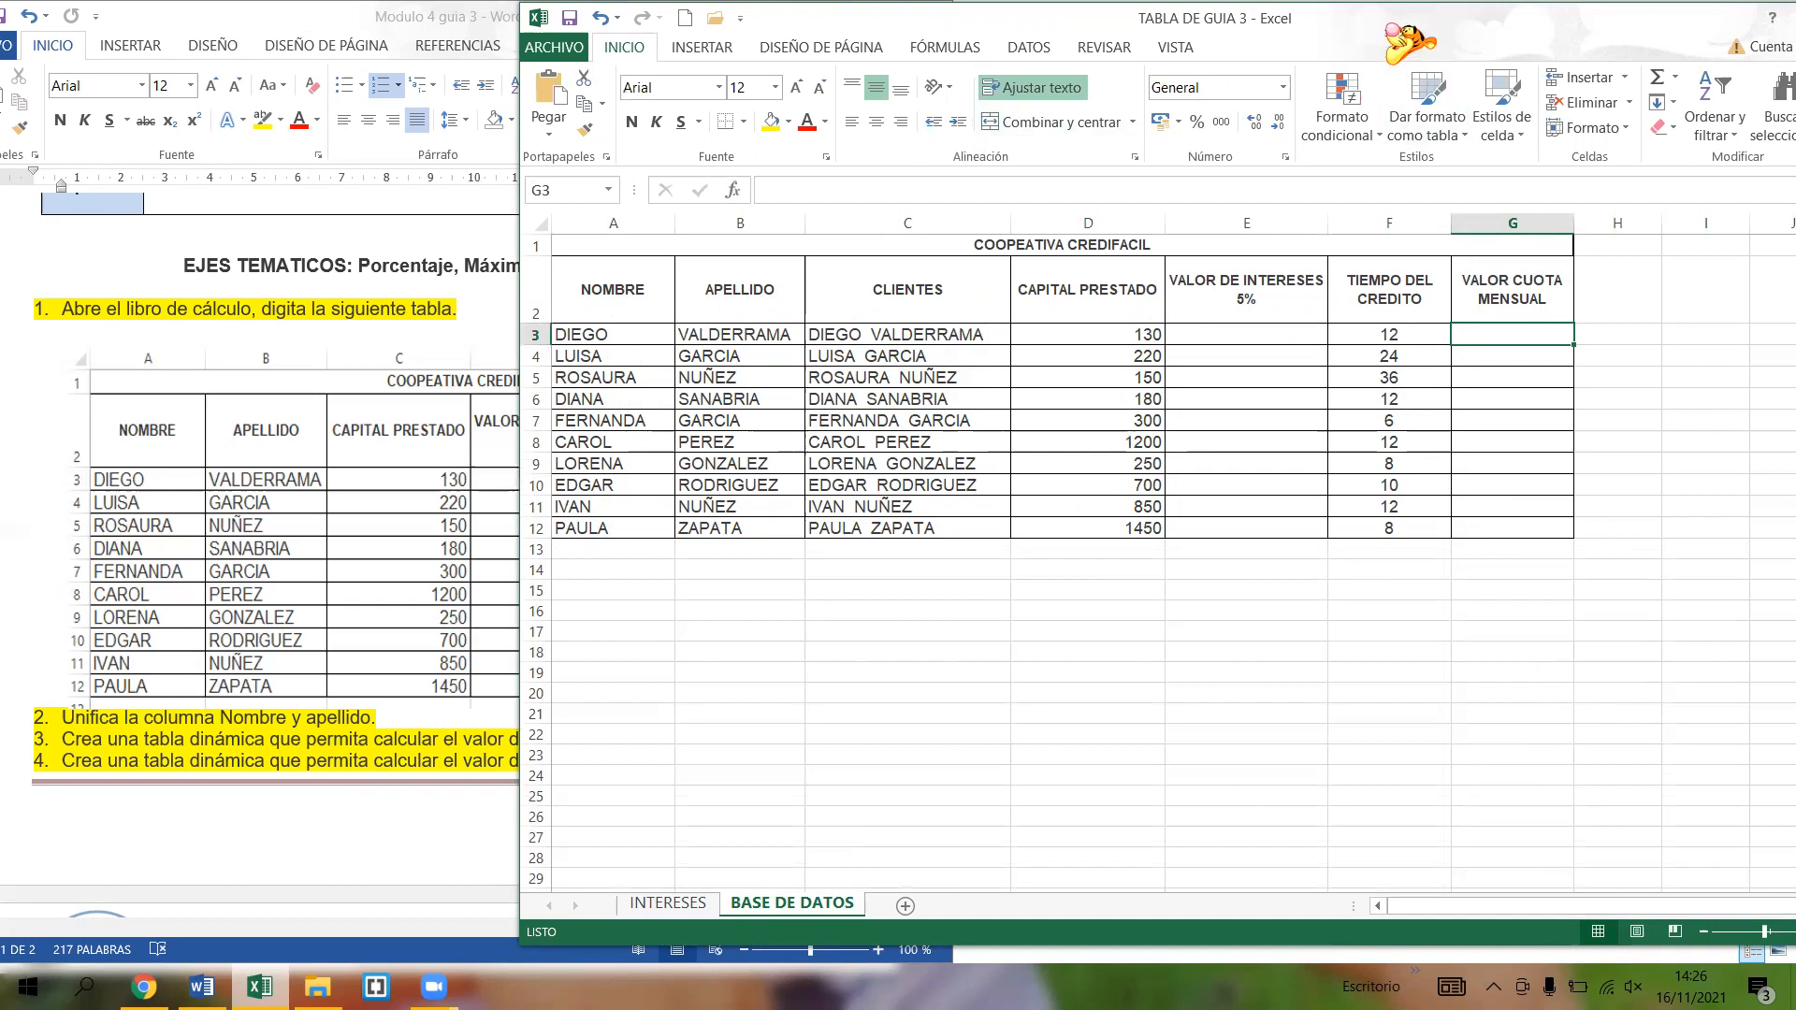
- Insert a pivot table on a new worksheet from the loan table range A2:G12 of BASE DE DATOS
left_click_drag(1095, 28, 790, 41)
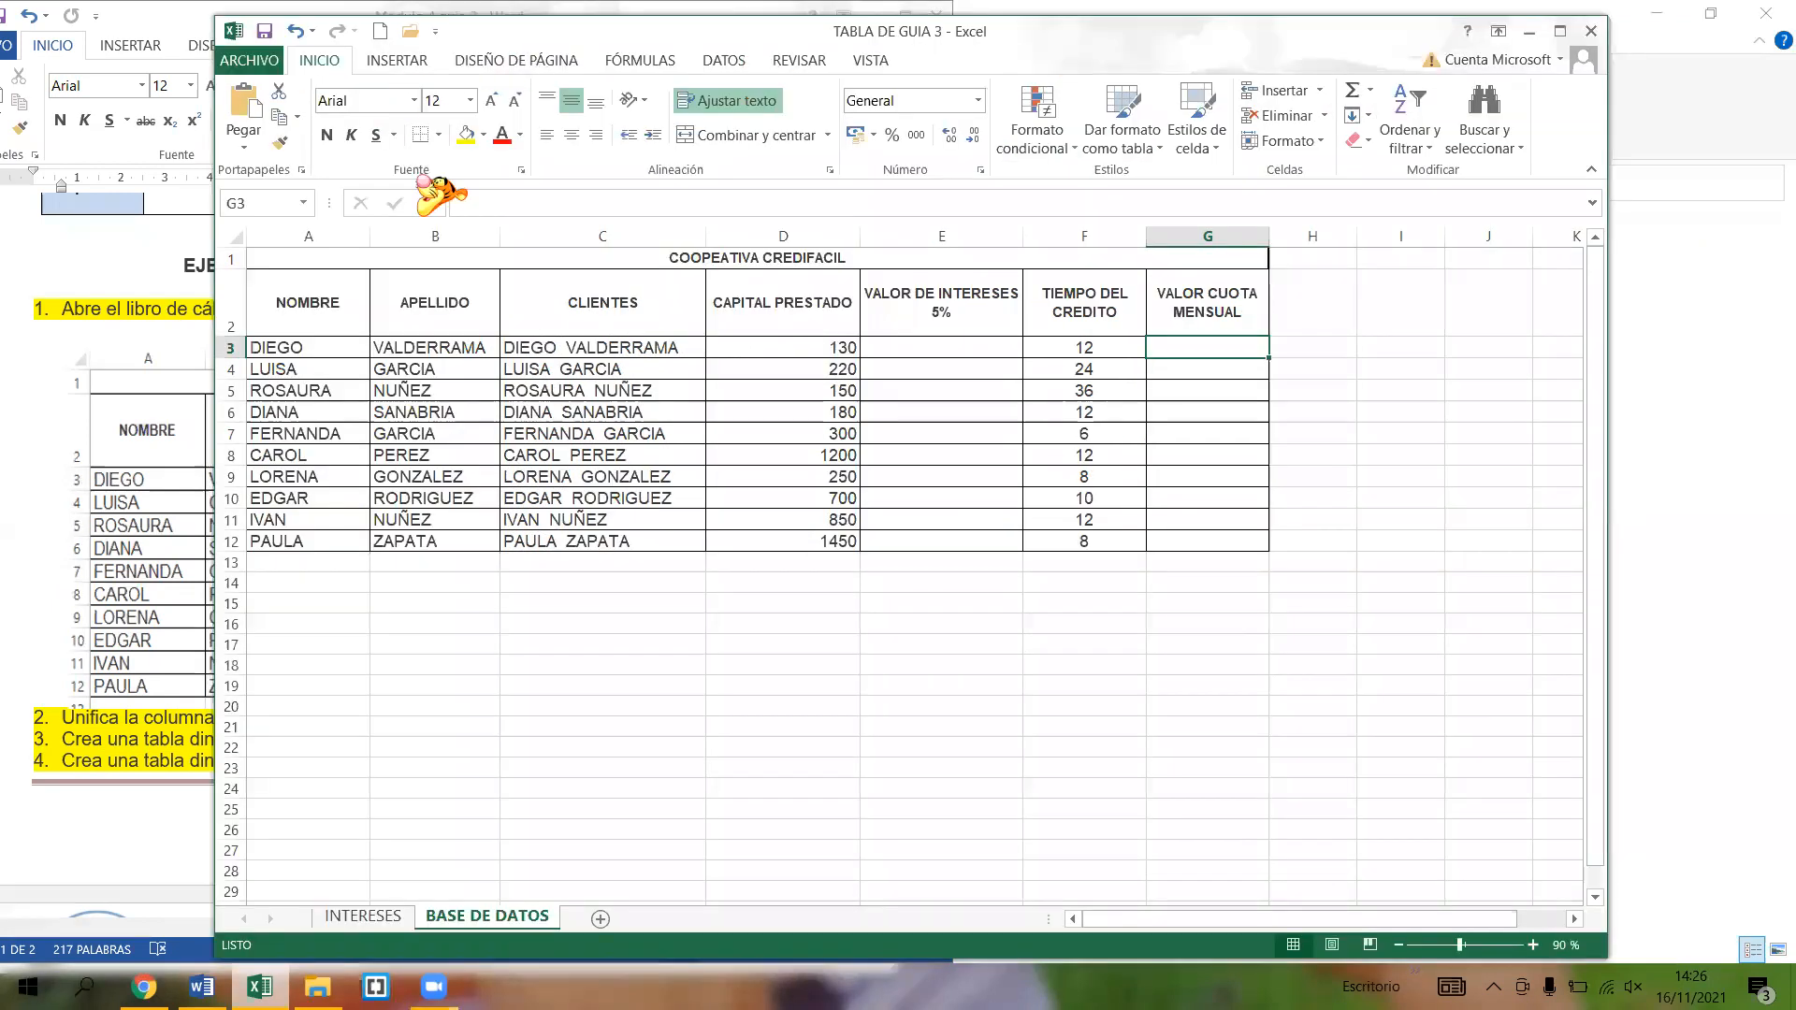
left_click(278, 307)
left_click_drag(278, 307, 1192, 540)
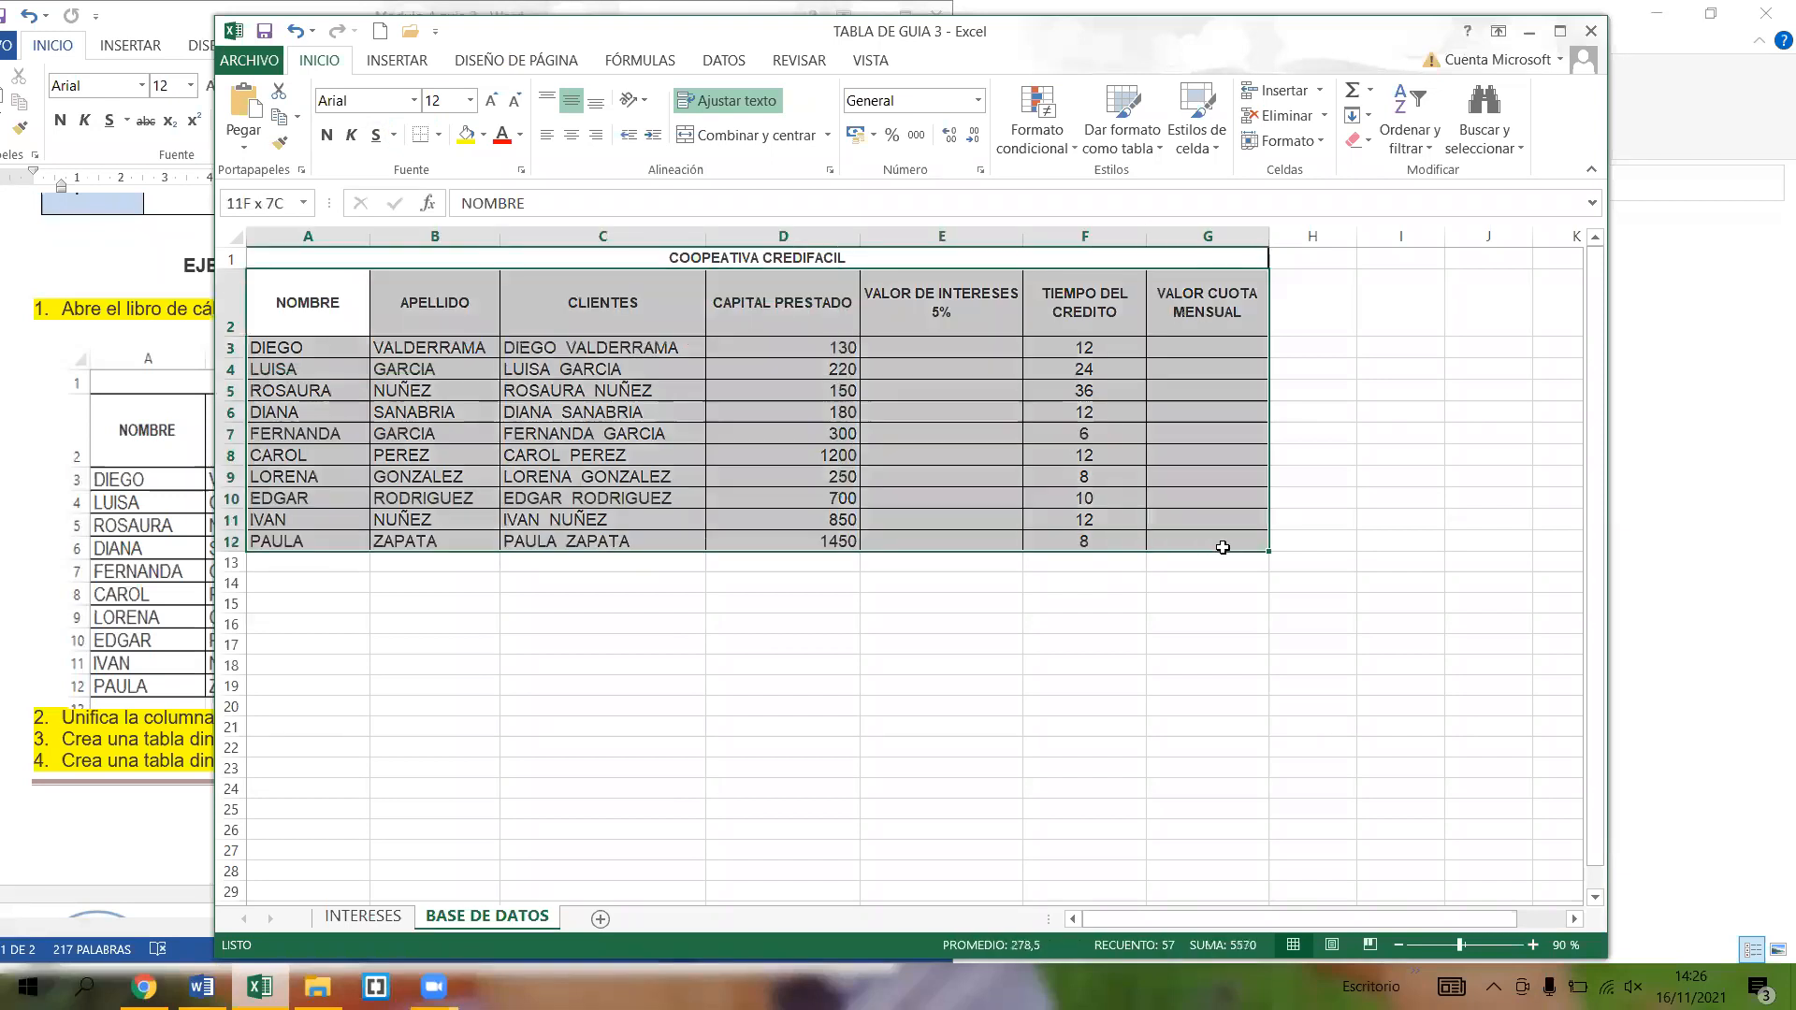
left_click(397, 60)
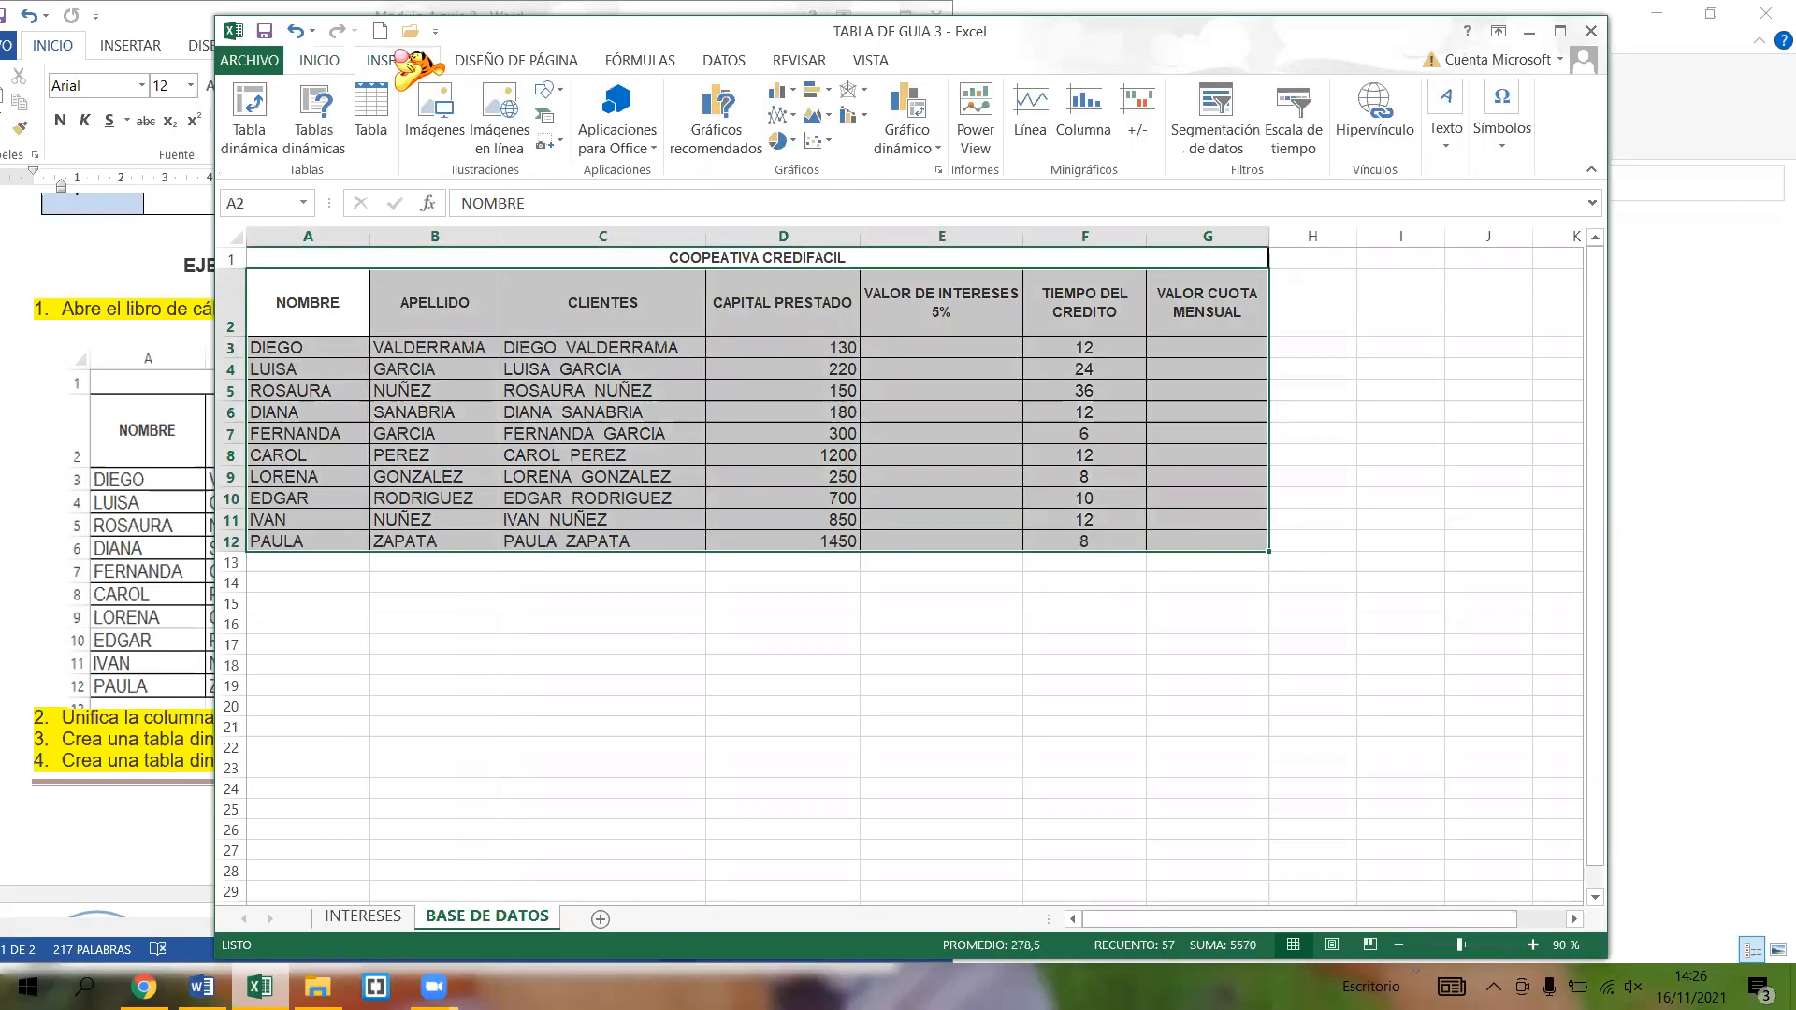
left_click(247, 122)
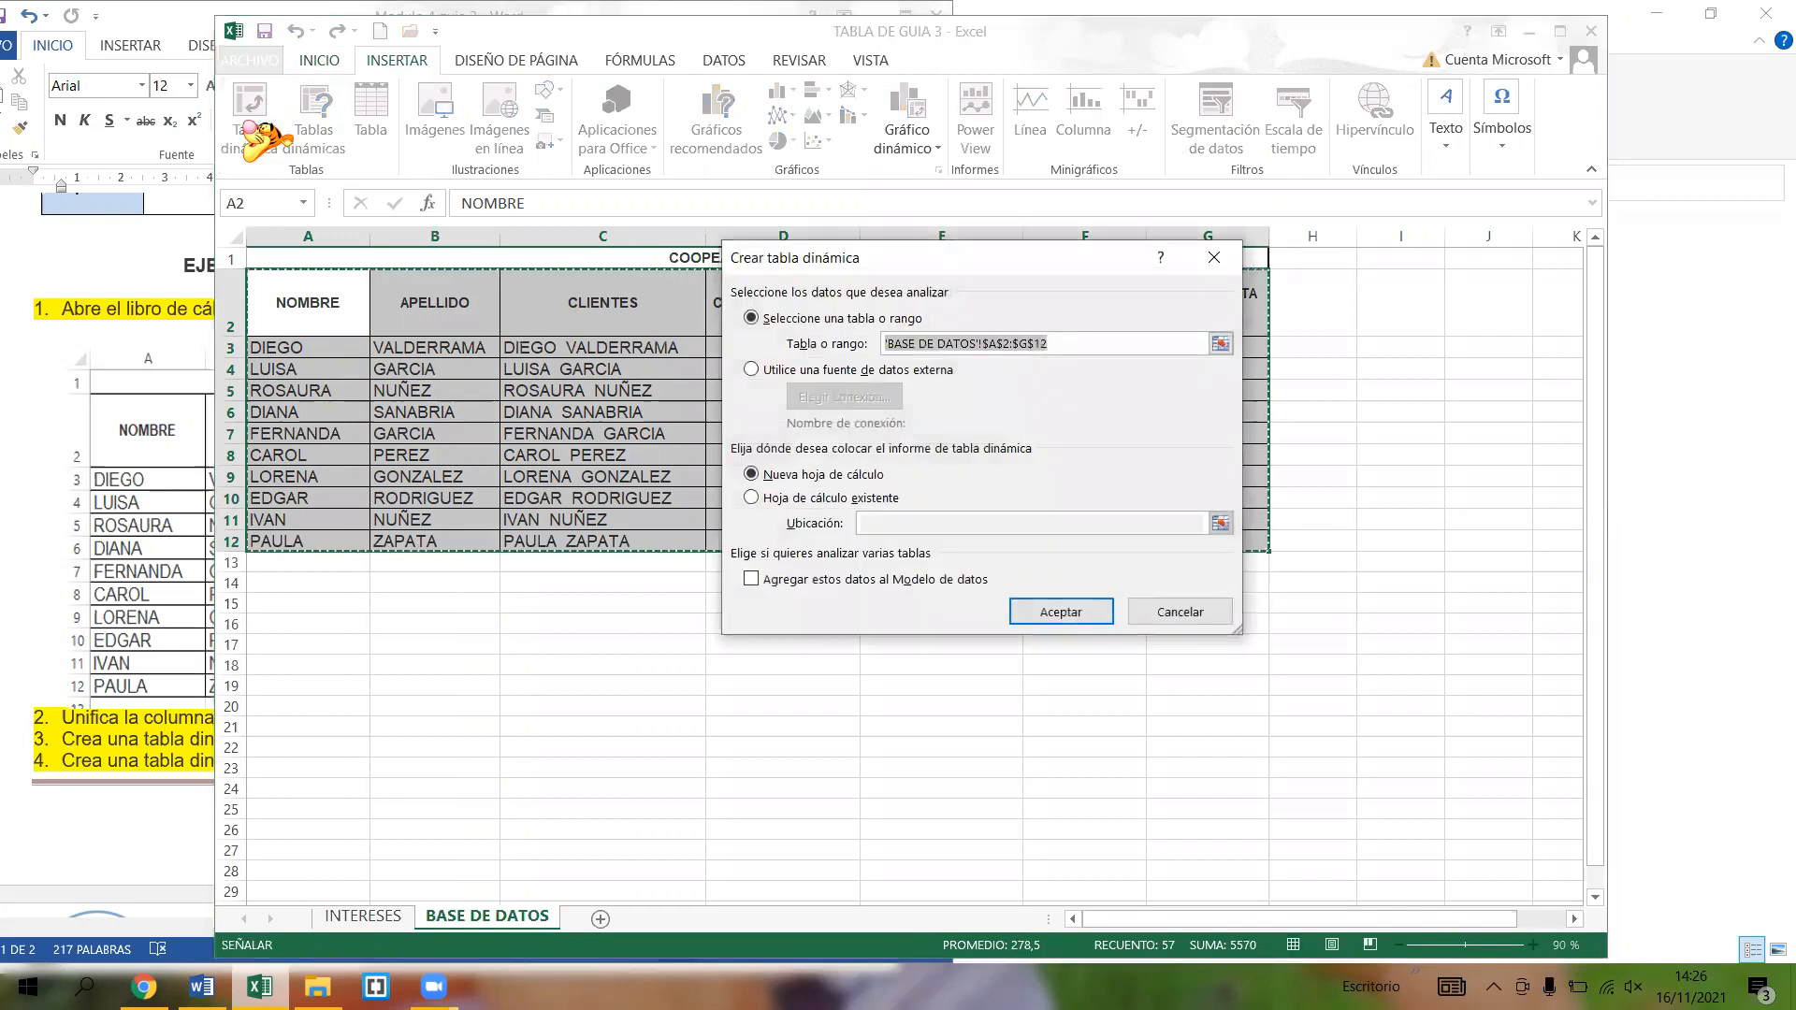
left_click(1071, 611)
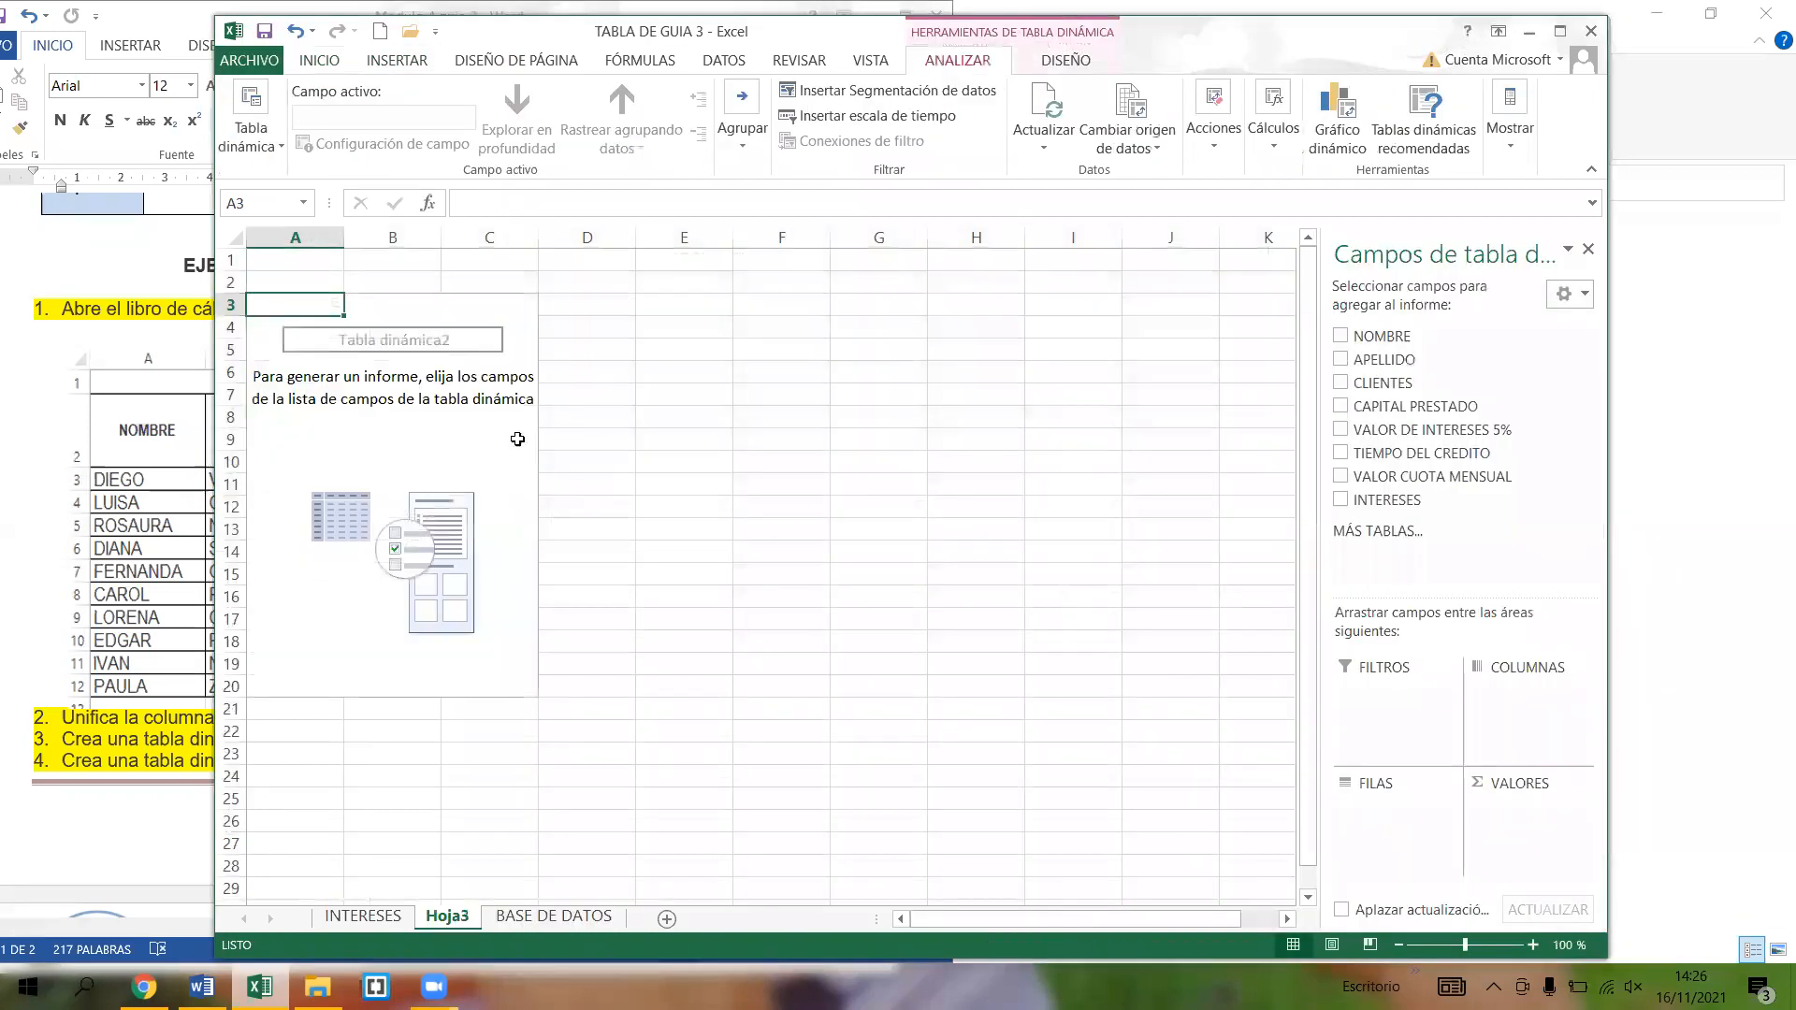
- Add the CLIENTES field to the new pivot table's rows
left_click(472, 437)
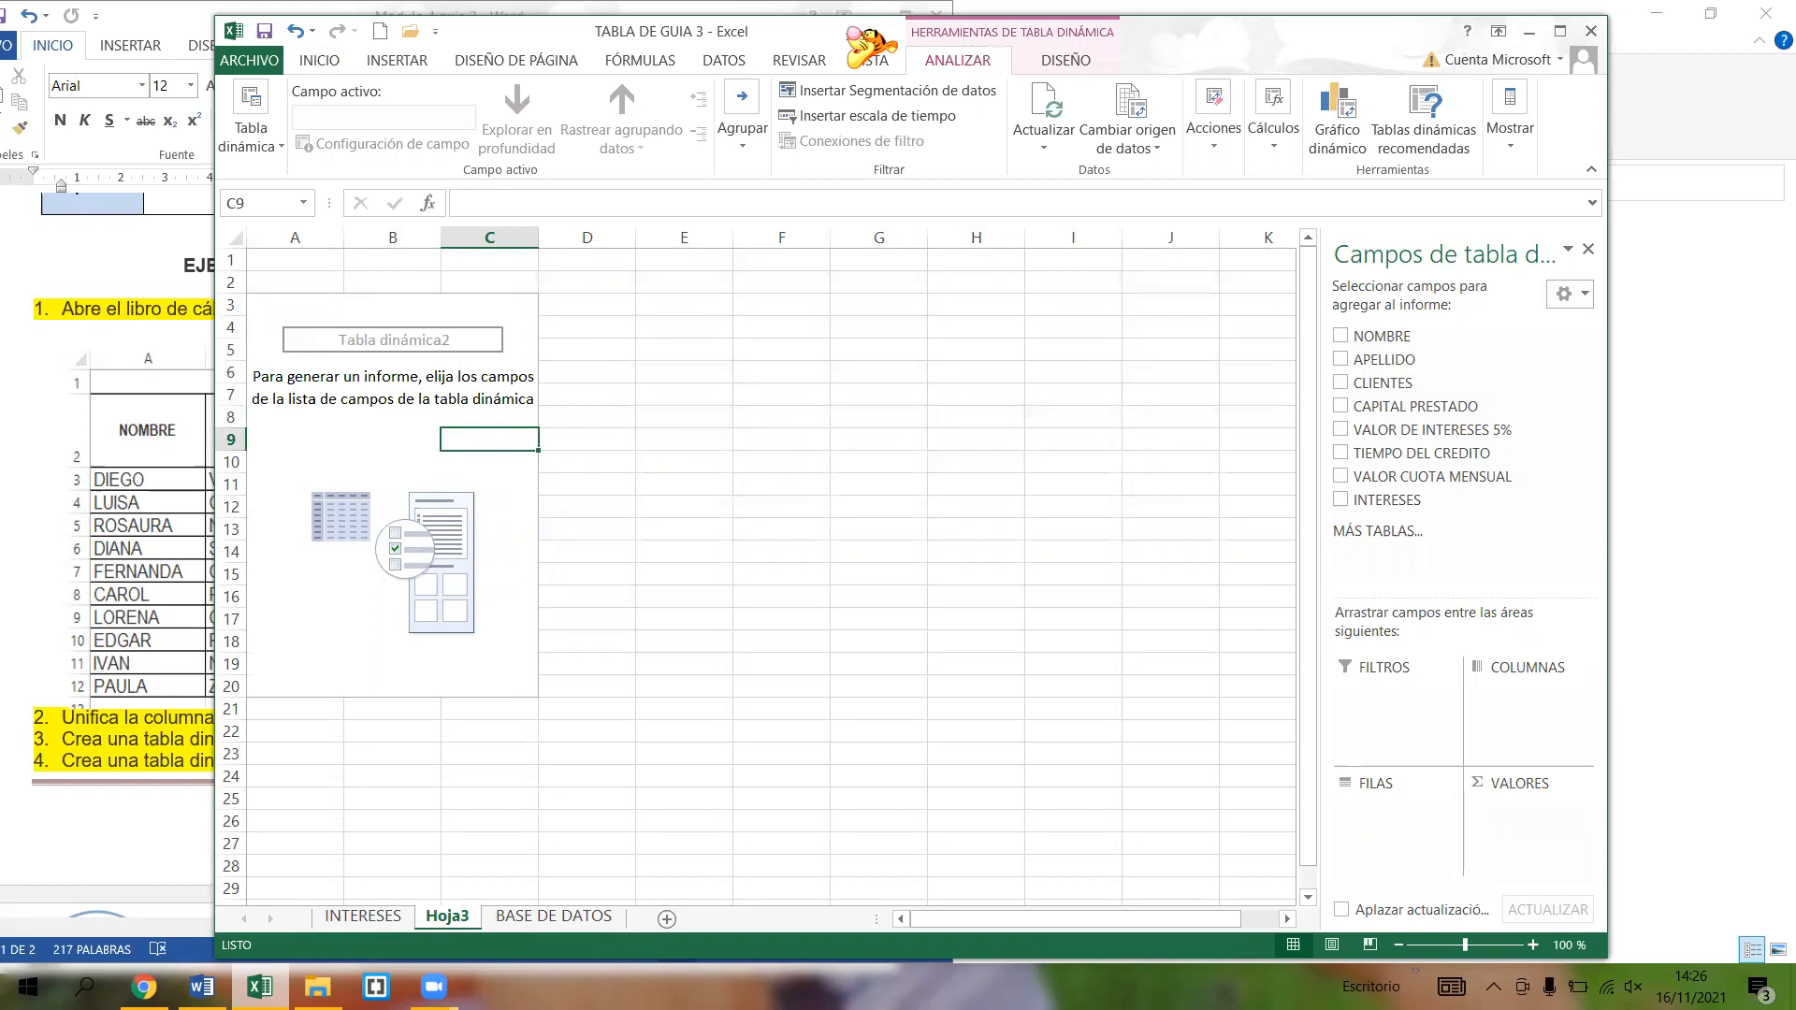
left_click_drag(847, 30, 779, 28)
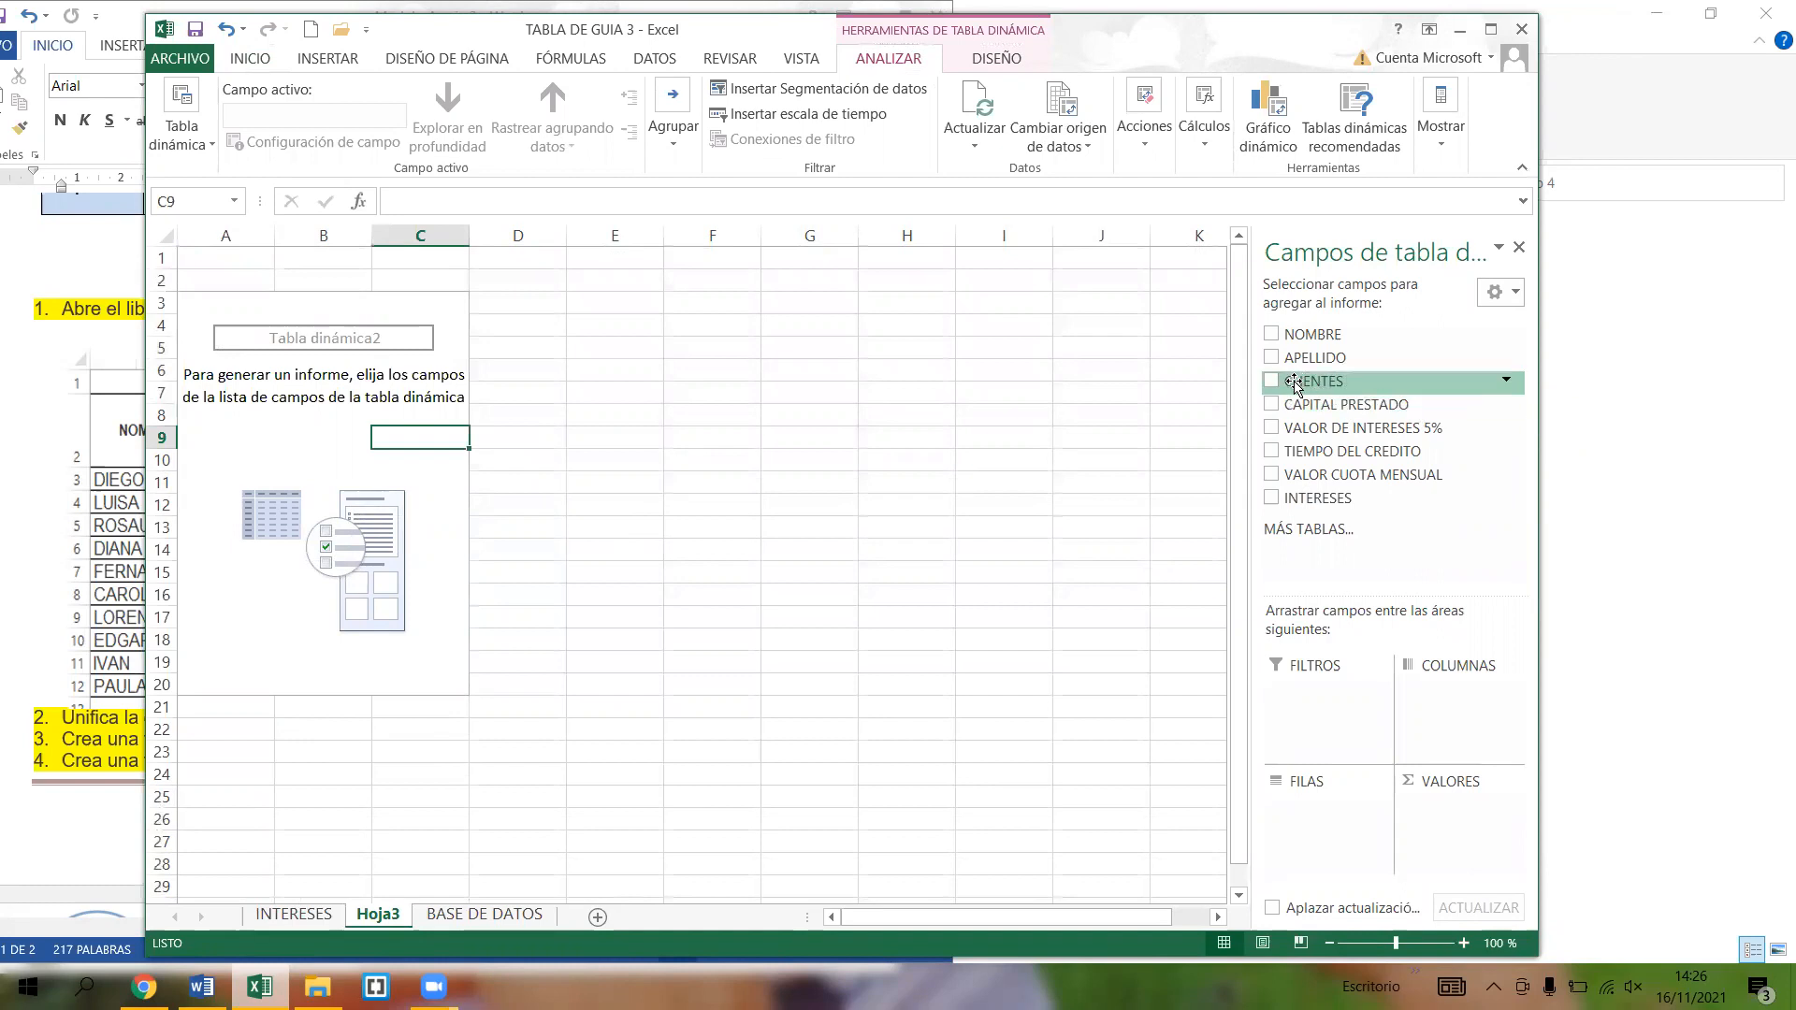
left_click_drag(1295, 383, 1303, 803)
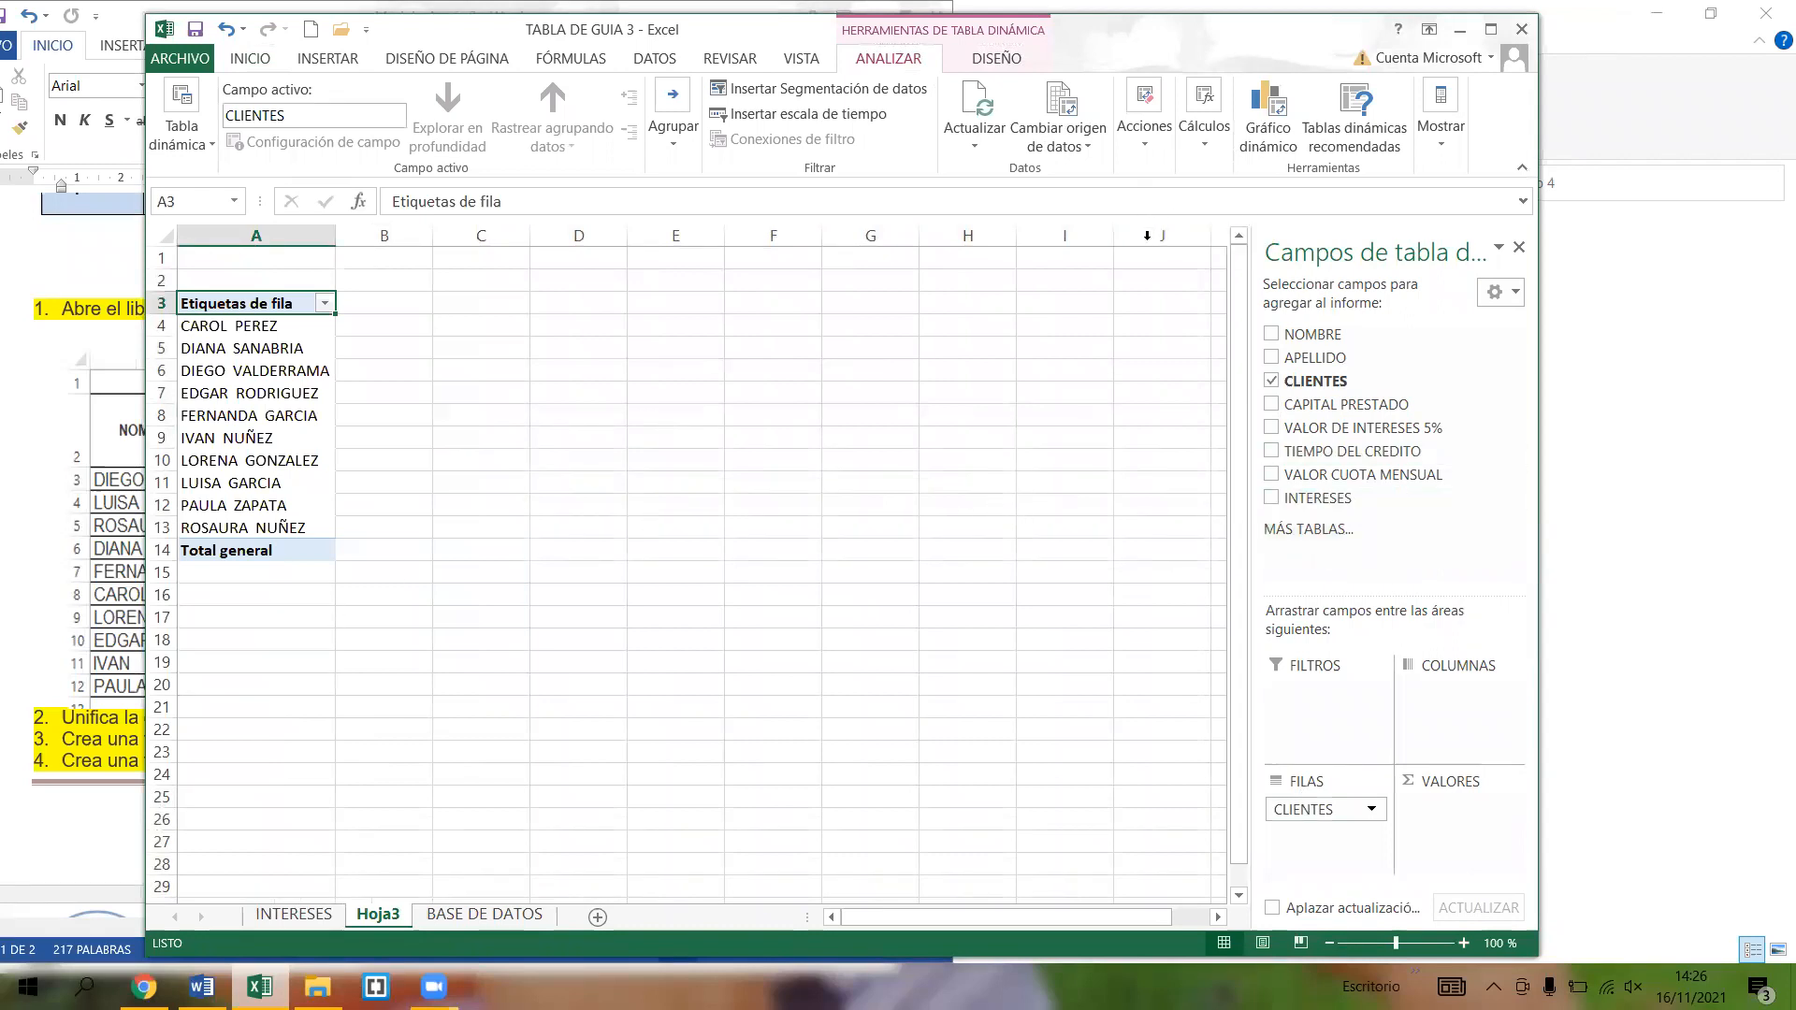
- Start a calculated field in the pivot table named VALOR CUOTA FIJA MENSUAL and clear its default formula value
left_click(1206, 140)
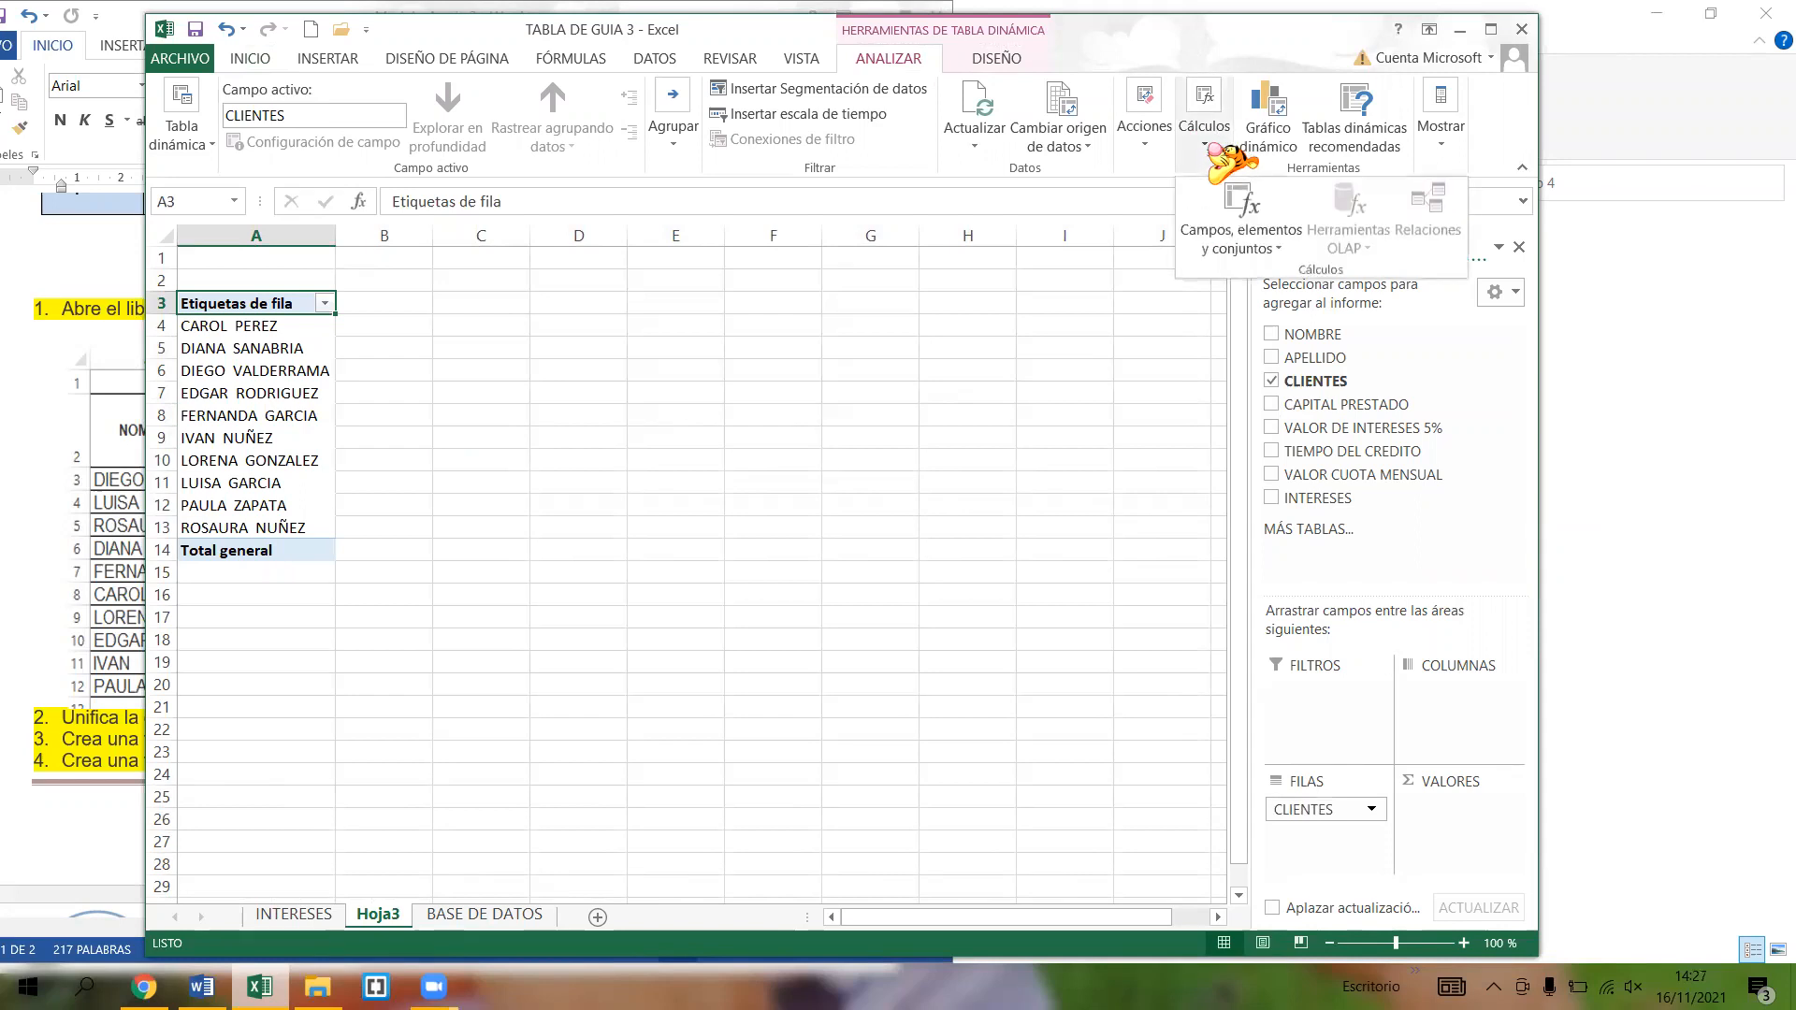
left_click(1284, 251)
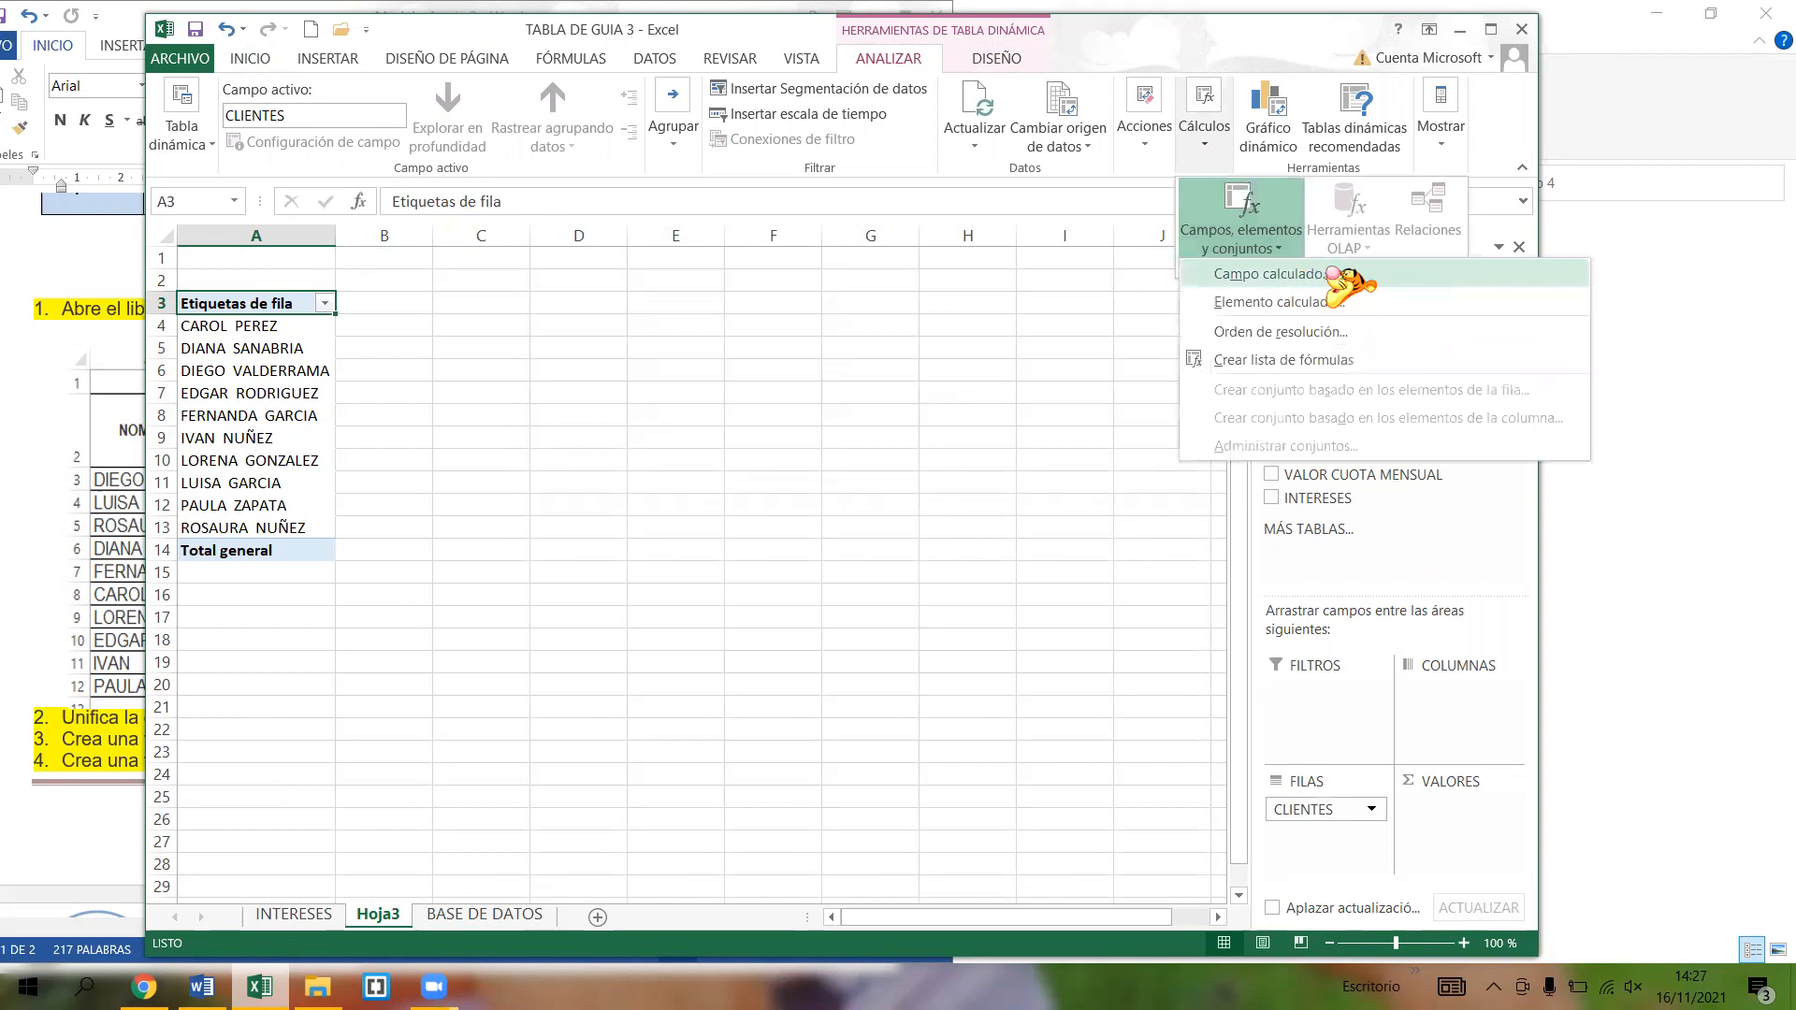
left_click(1268, 273)
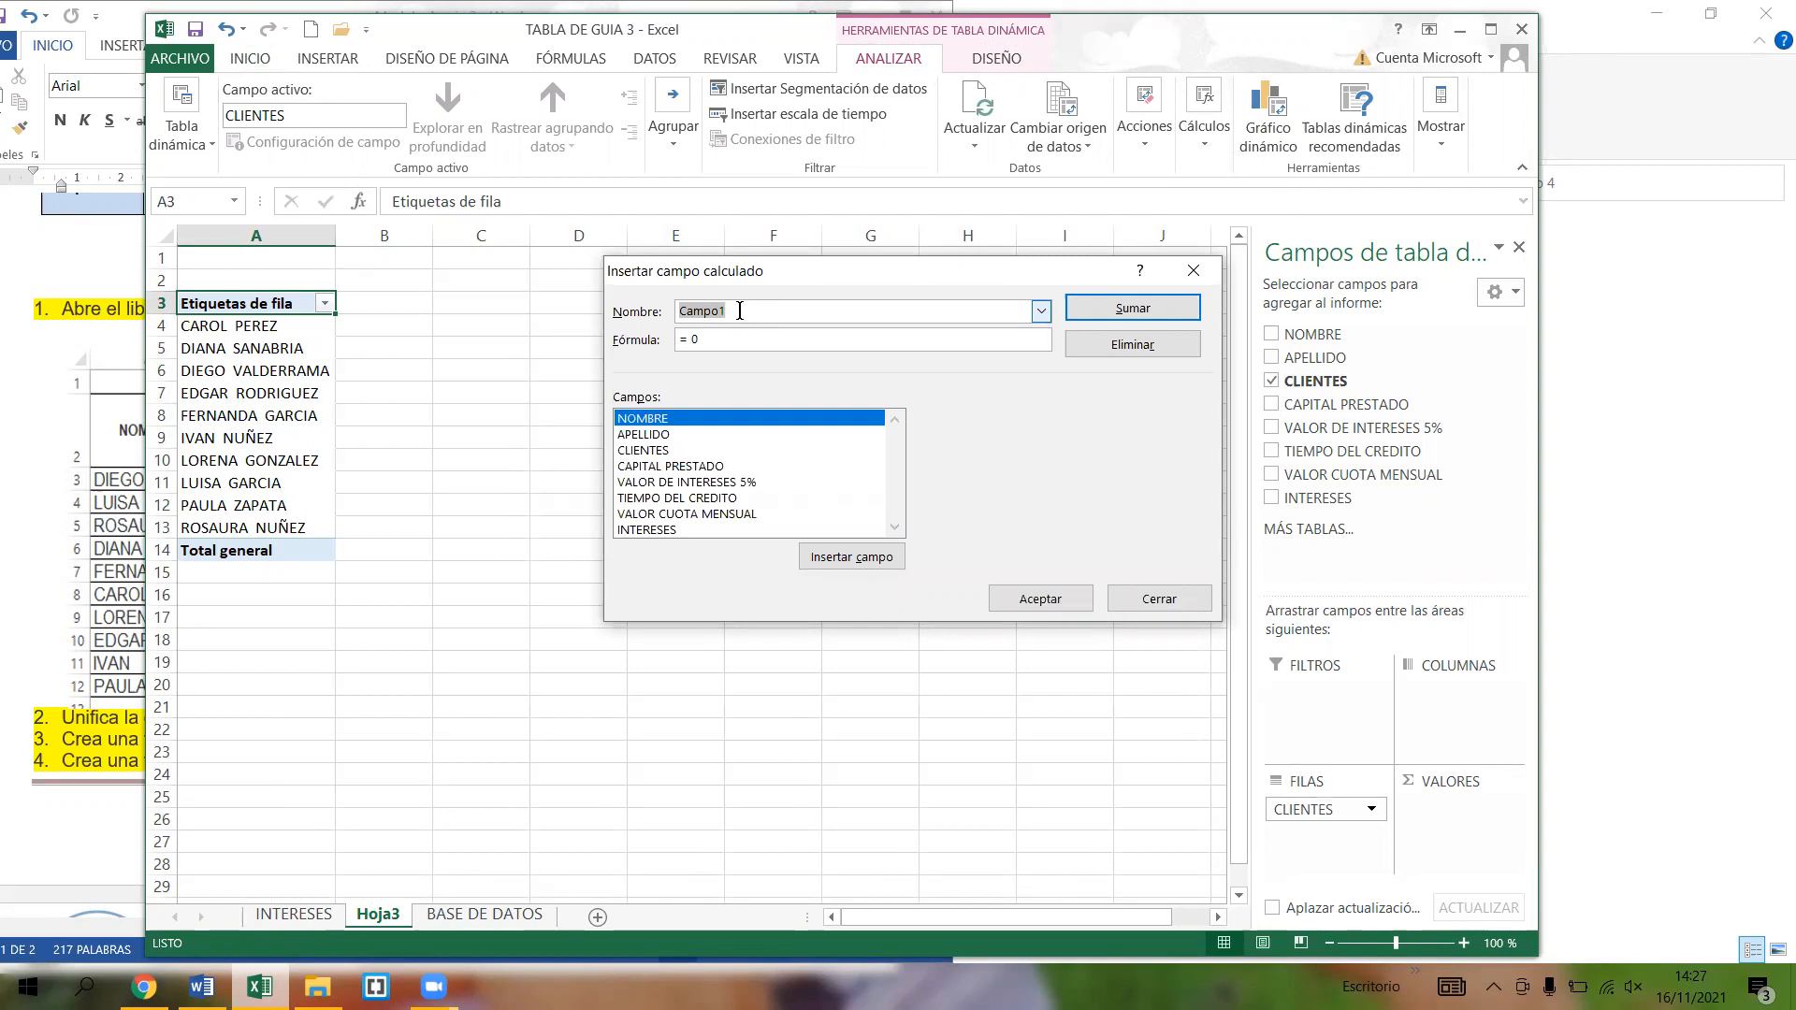
type("VALOR CUOTA FIJA M")
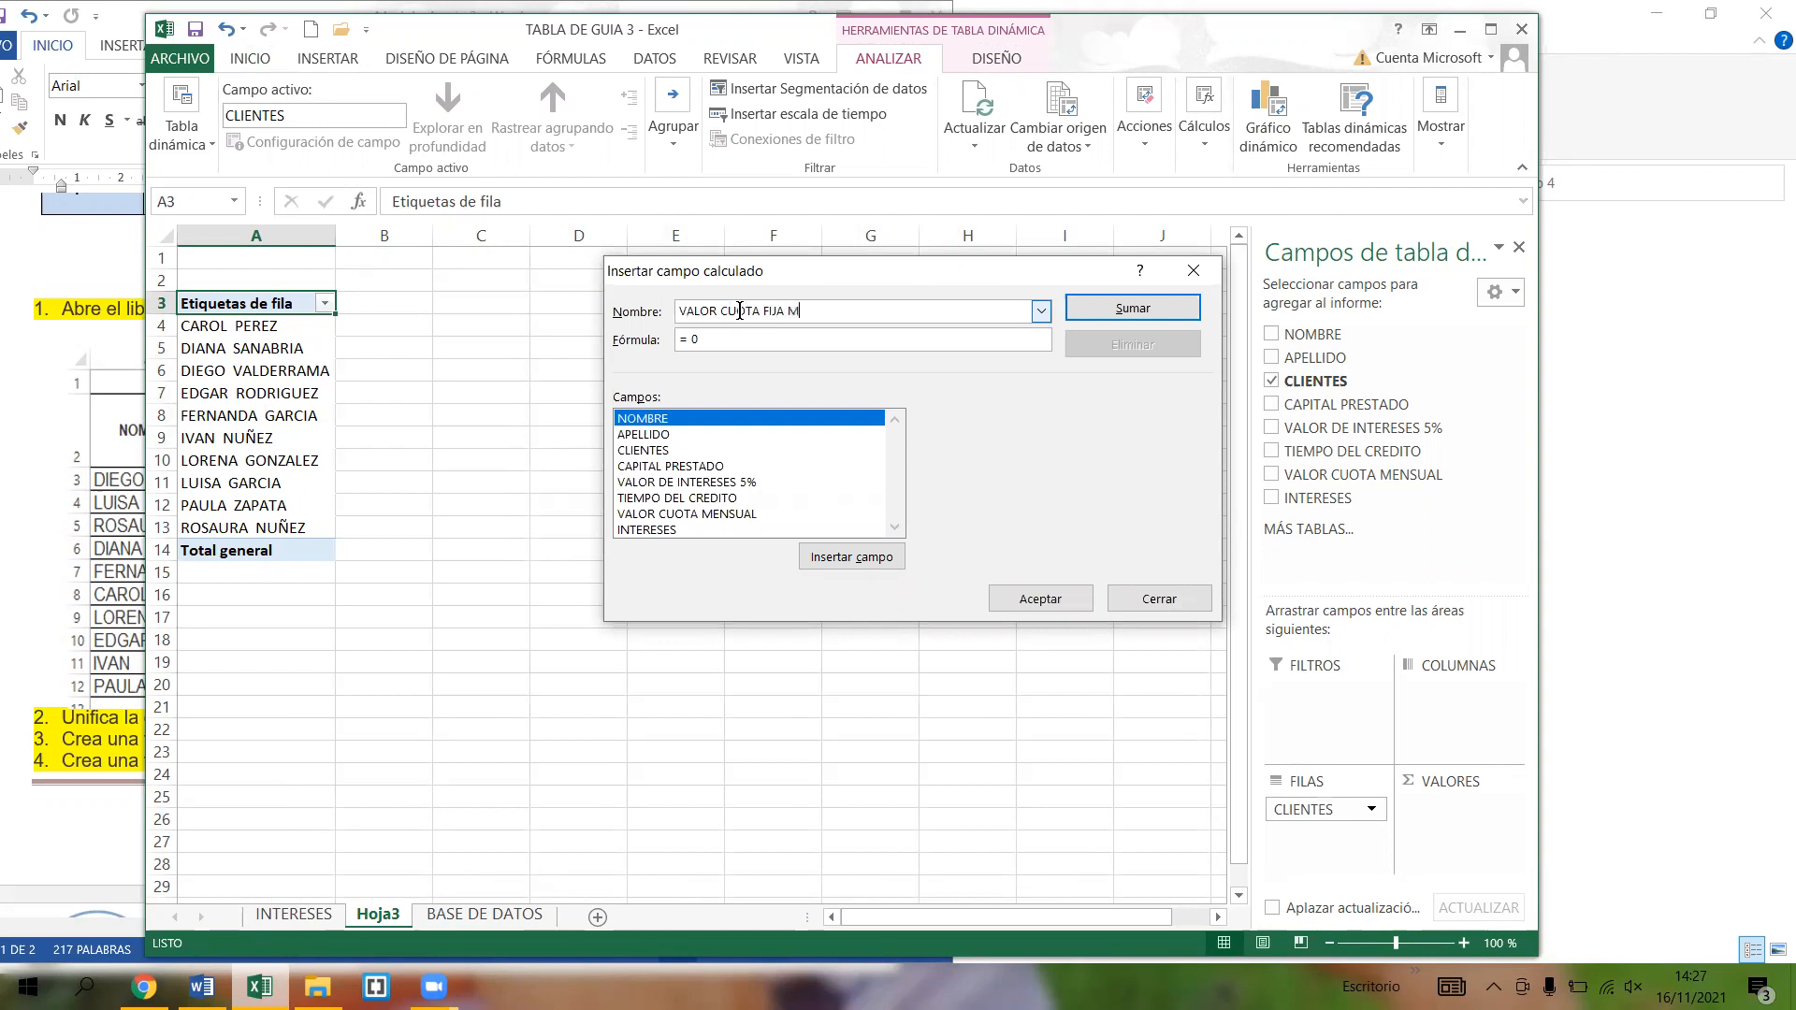
type("ENSUA")
left_click(735, 337)
key("BackSpace")
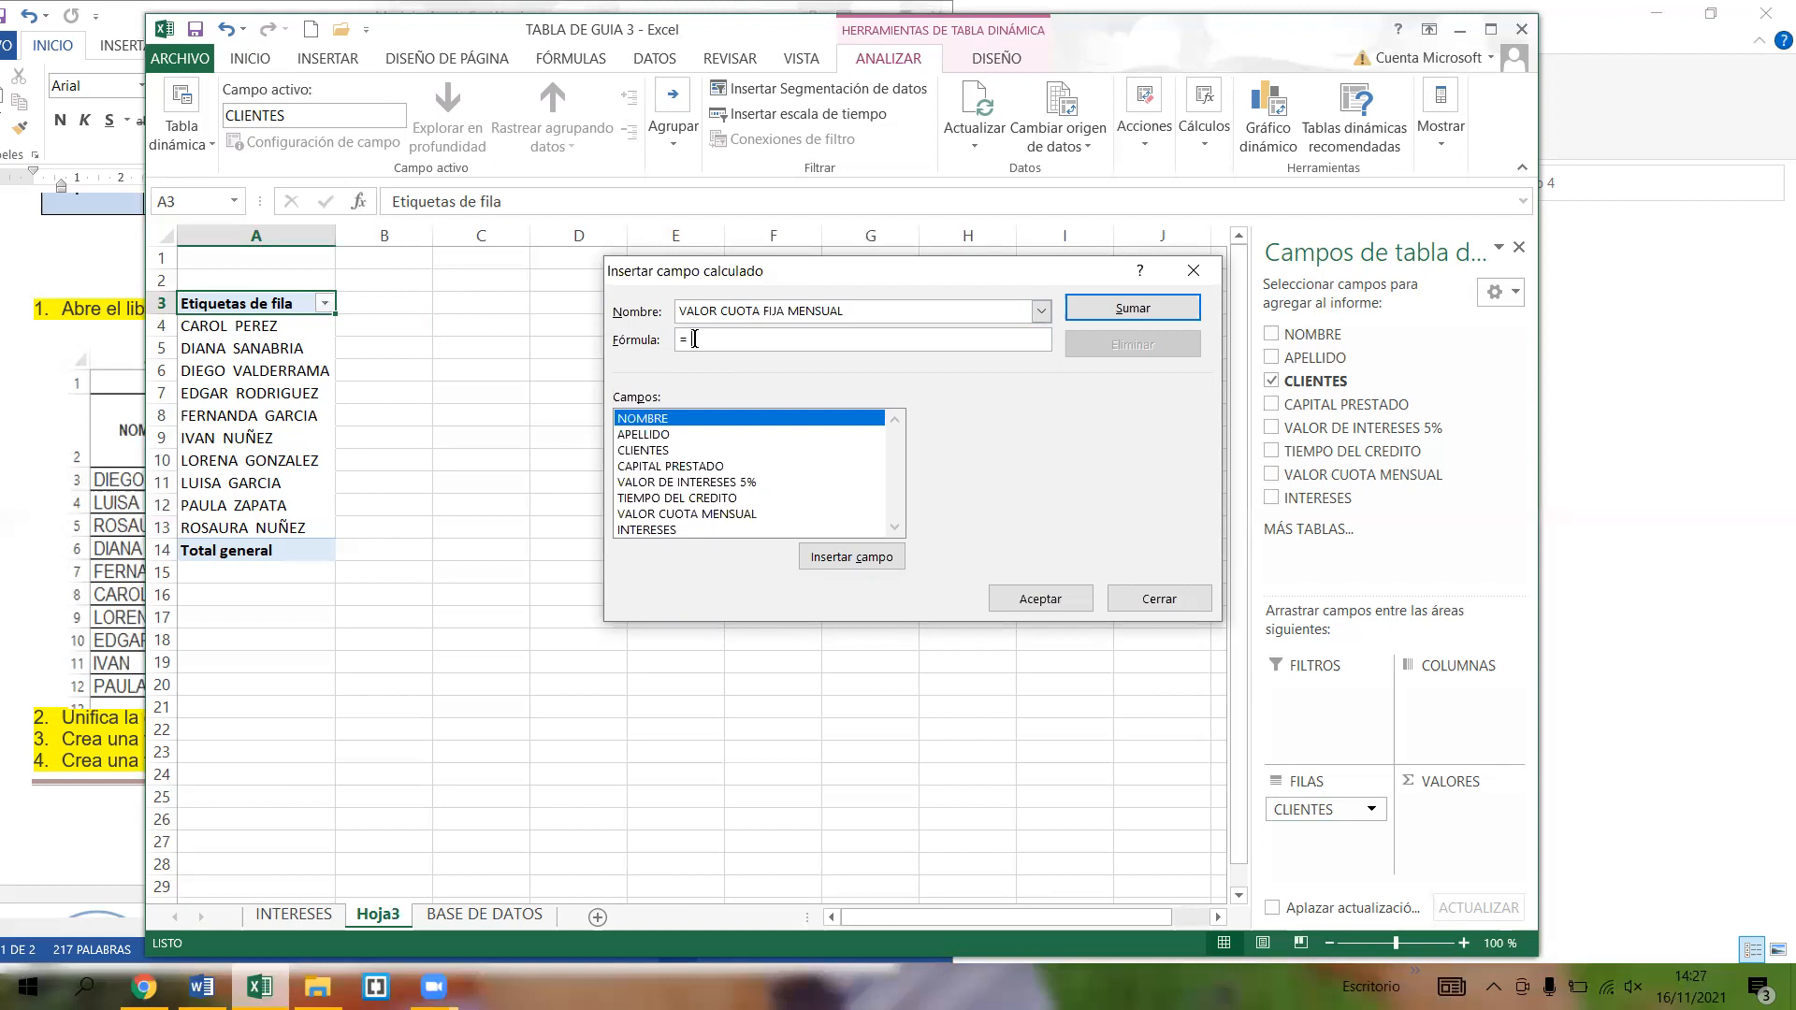
- Define the calculated field's formula as ('CAPITAL PRESTADO'+INTERESES)/'TIEMPO DEL CREDITO' and add it to the pivot table
left_click(702, 465)
double_click(702, 465)
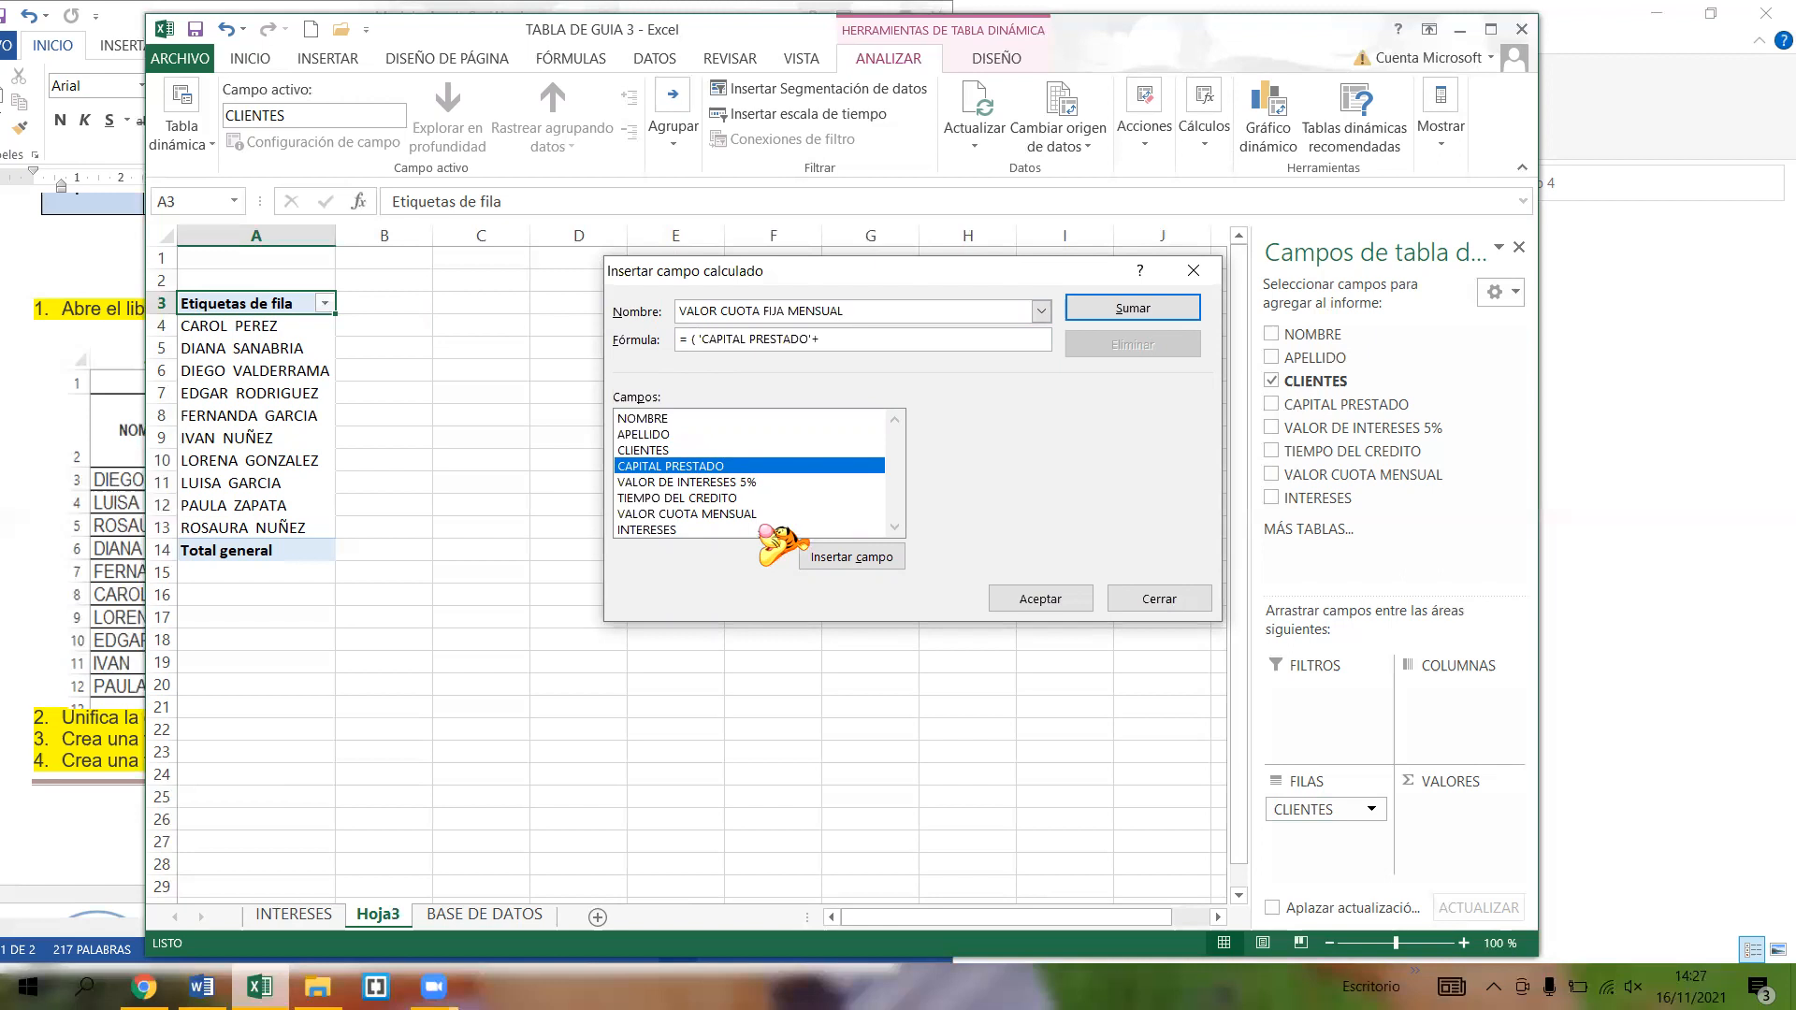
left_click(671, 530)
double_click(671, 530)
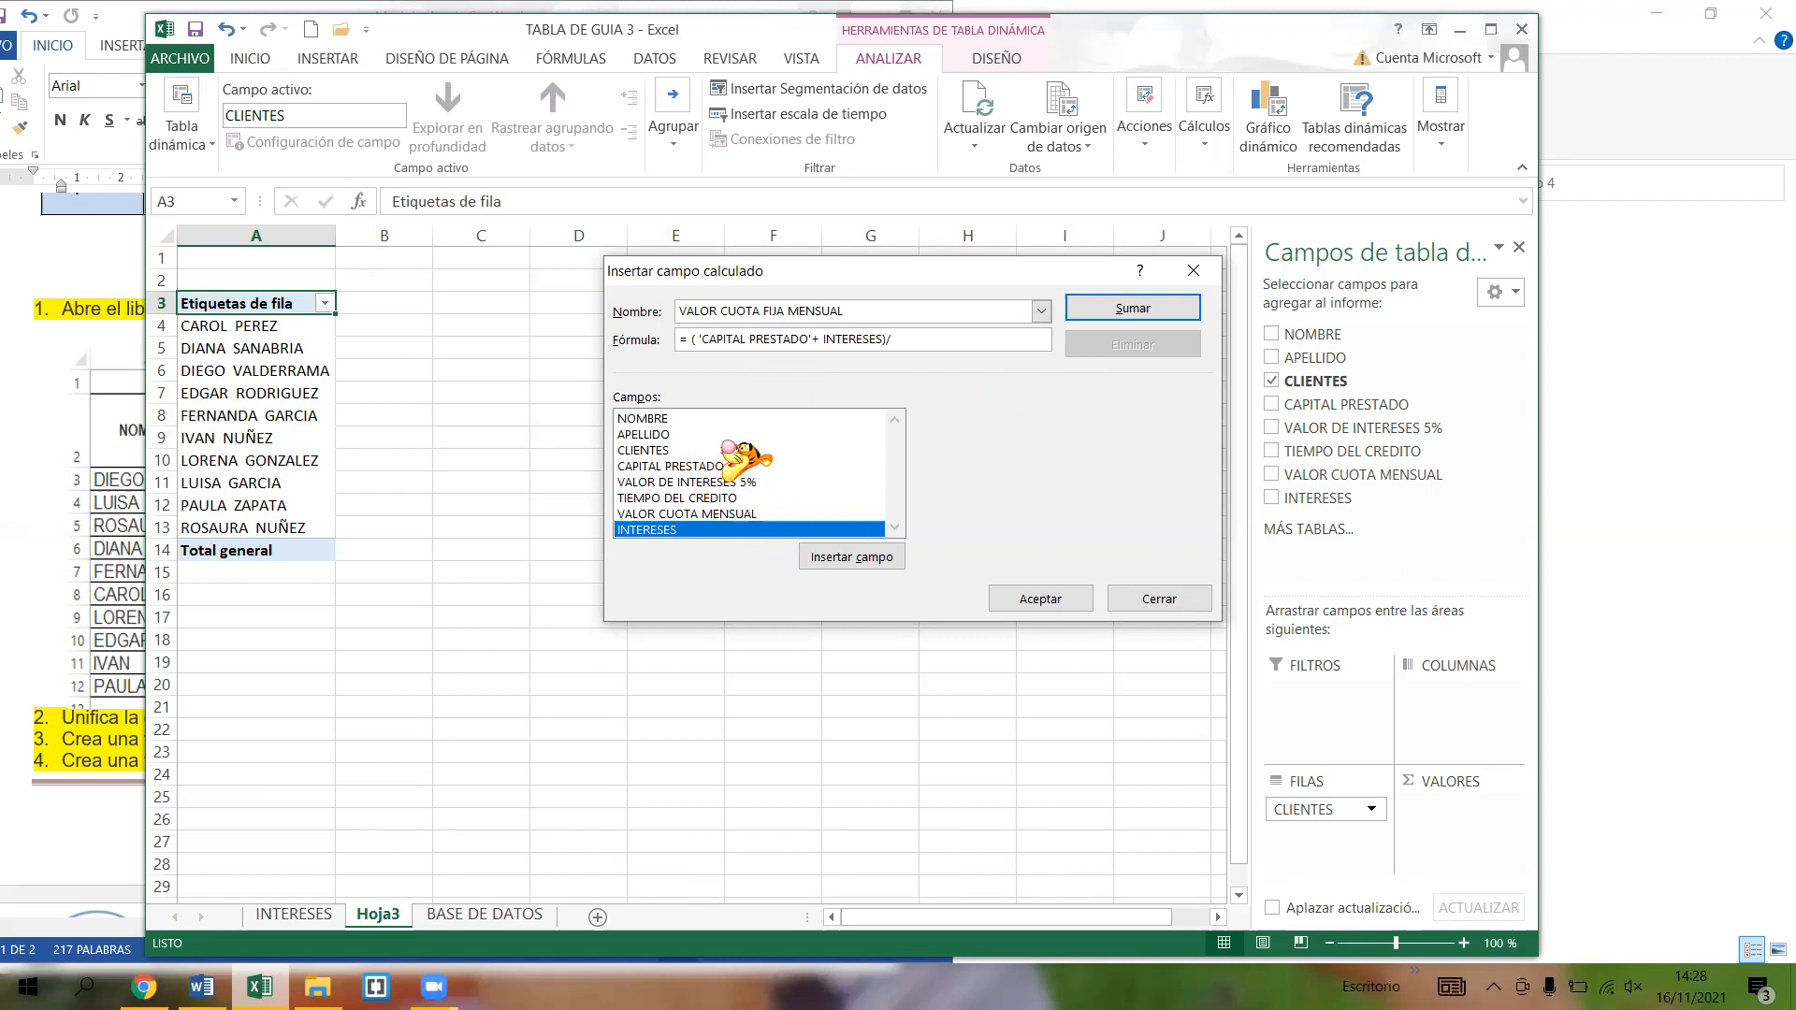
double_click(698, 498)
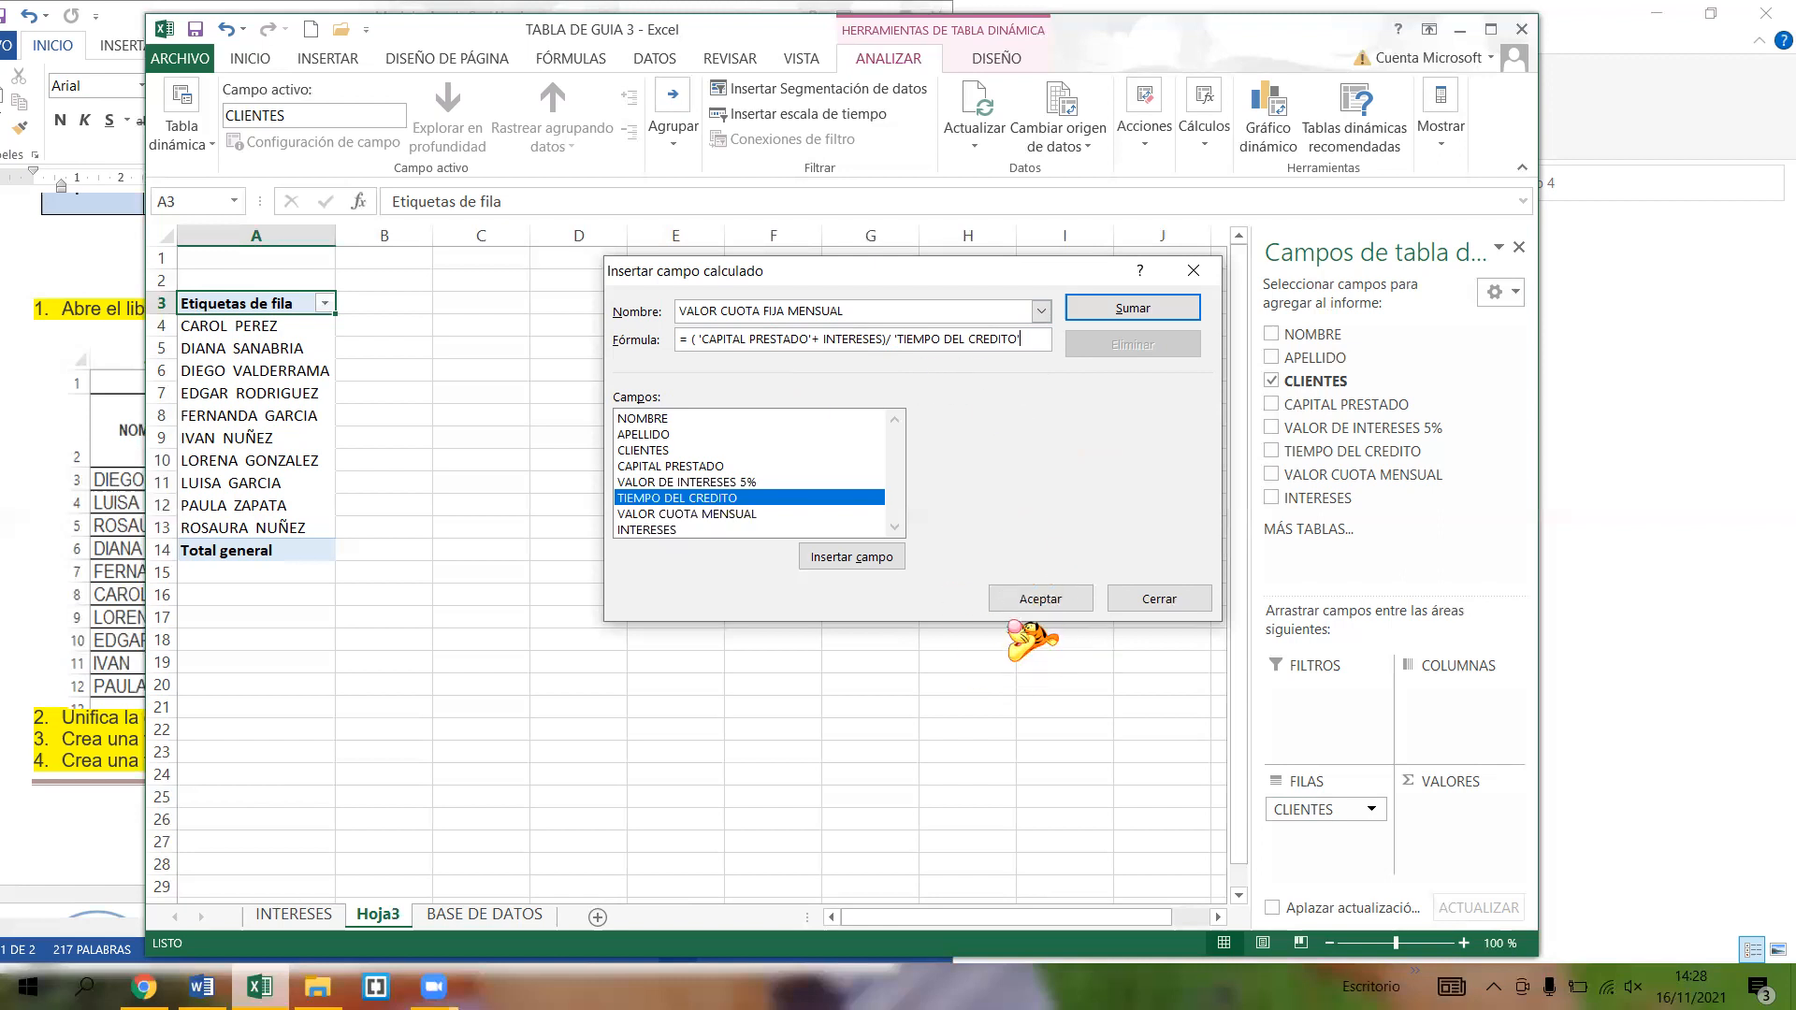
left_click(1037, 597)
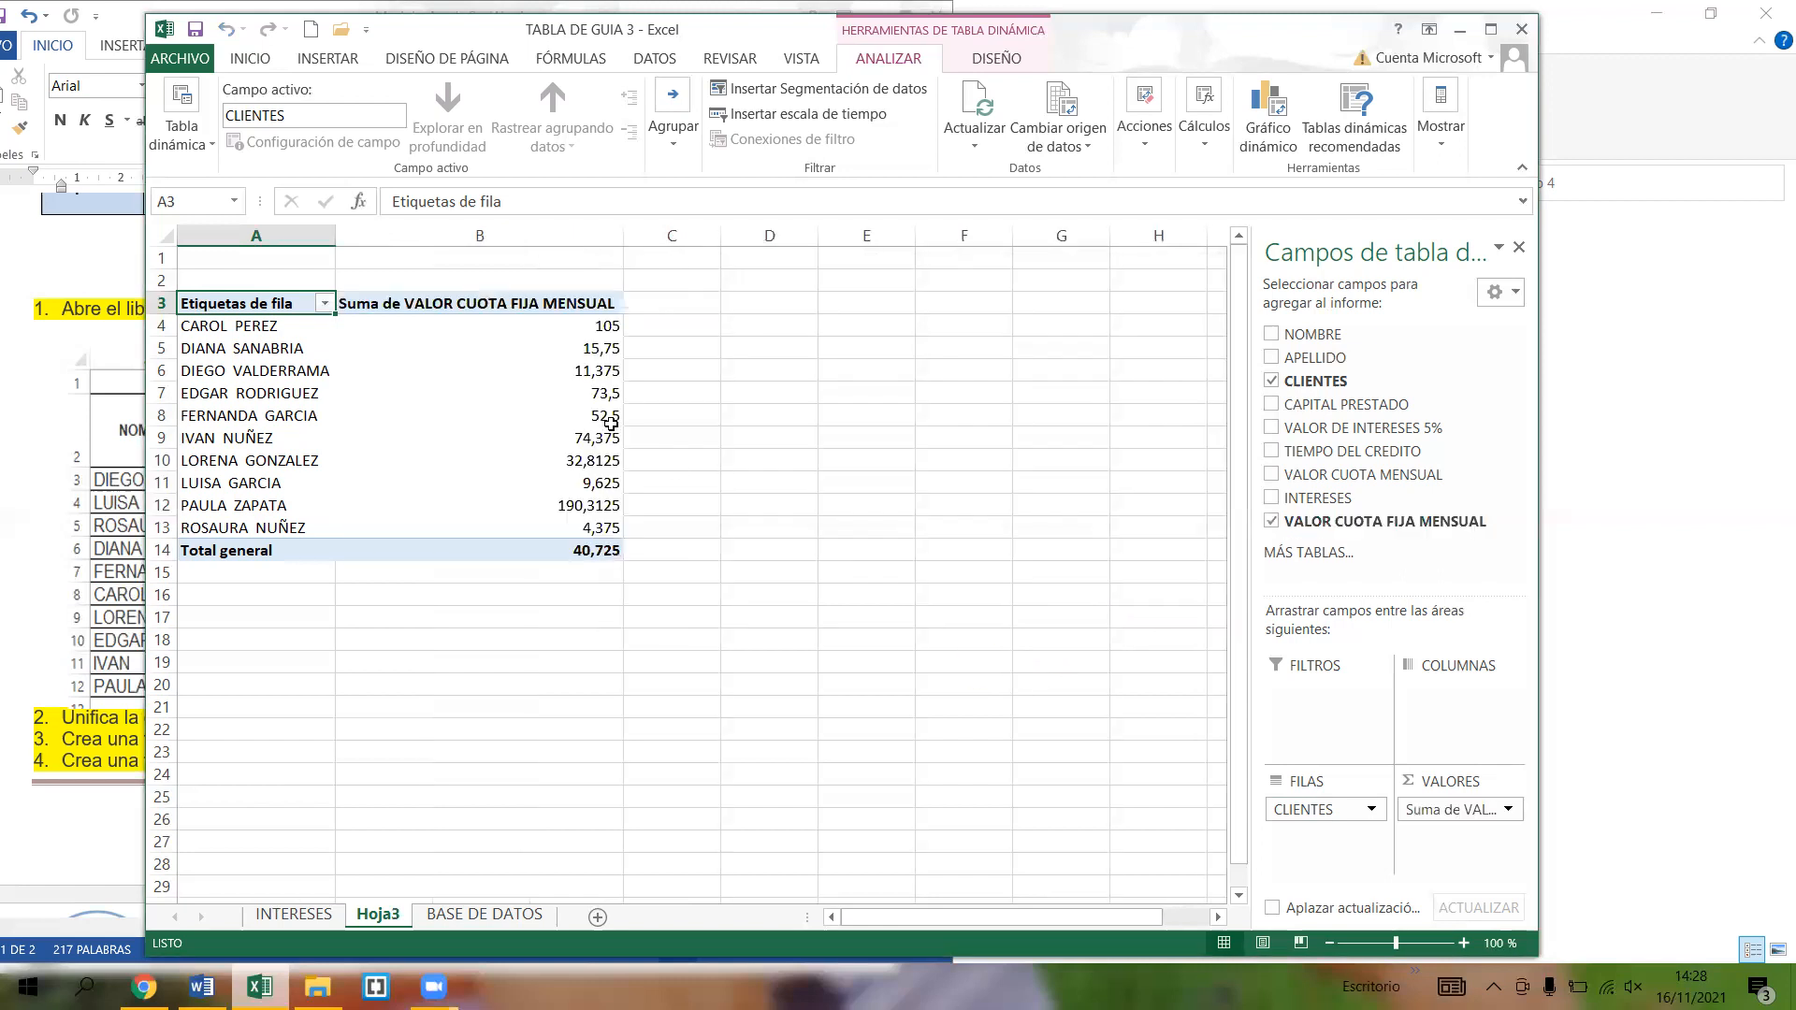
- Narrow column B, which holds the pivot table's monthly instalment sums
left_click(529, 326)
left_click_drag(624, 233, 525, 234)
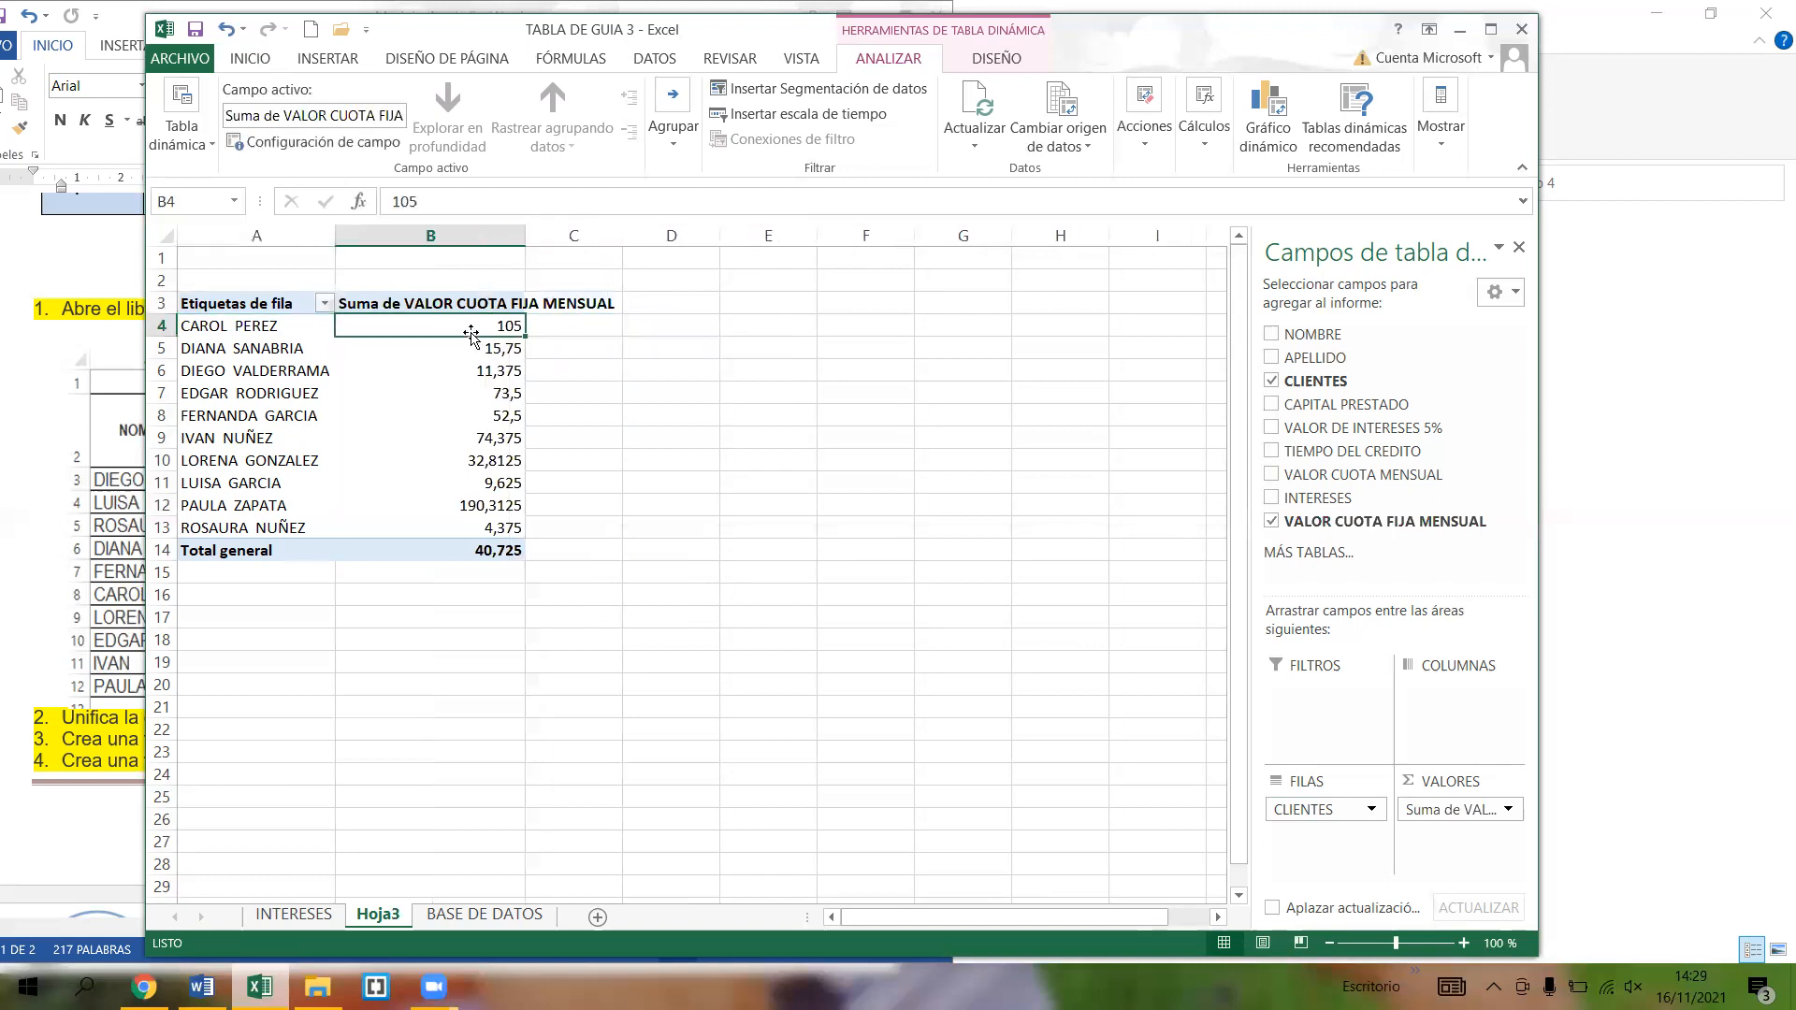
- Examine each client's calculated fixed monthly instalment down the pivot table's value column
left_click(430, 351)
left_click(431, 372)
left_click(433, 412)
left_click(430, 440)
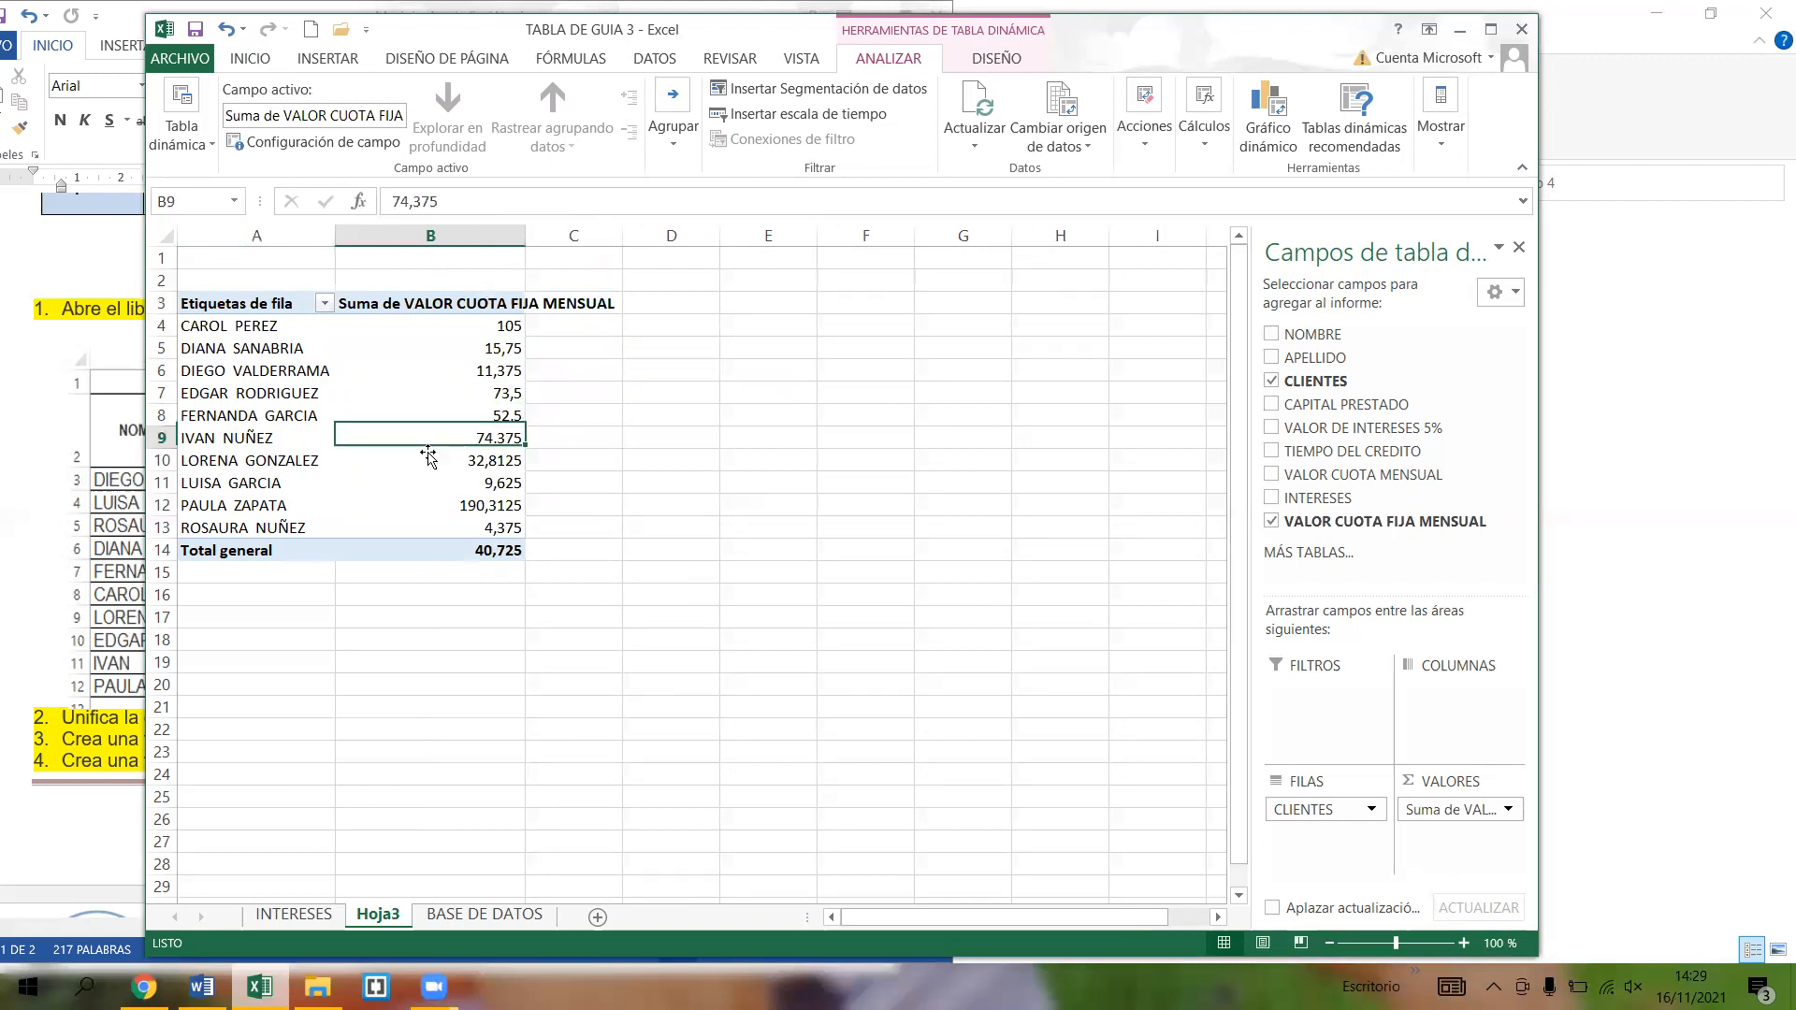
left_click(401, 328)
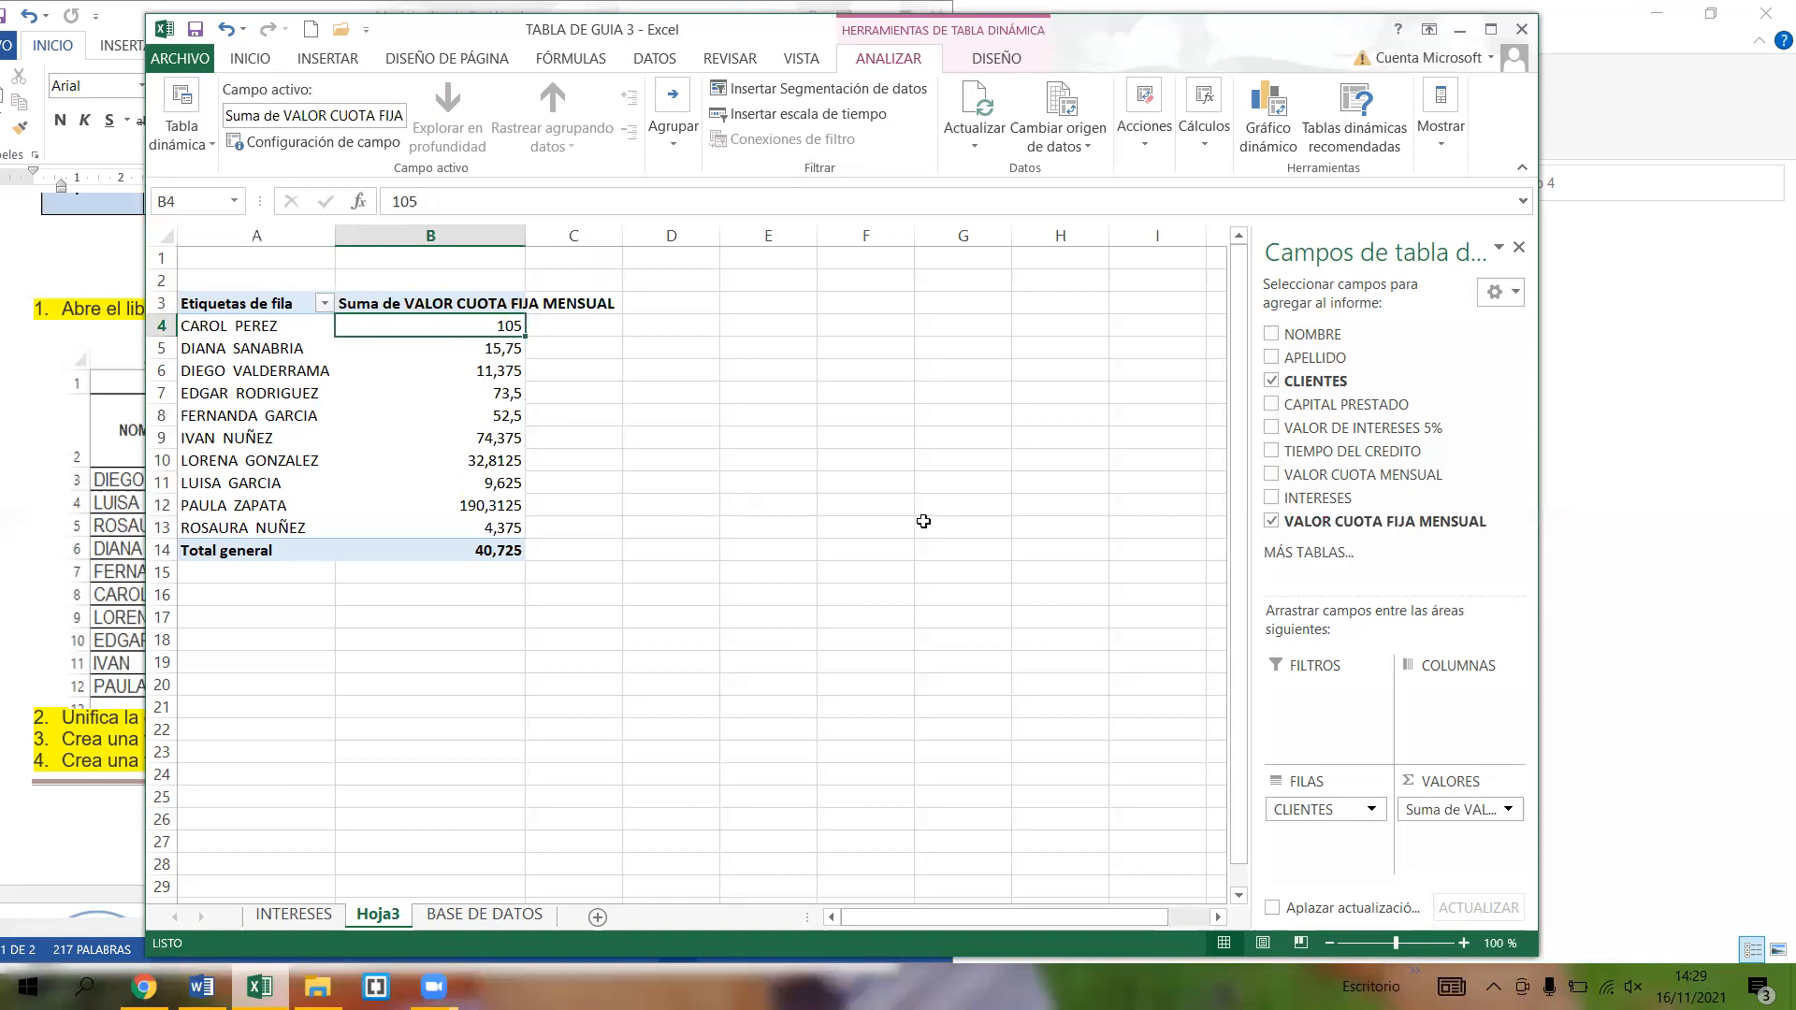
key("Down")
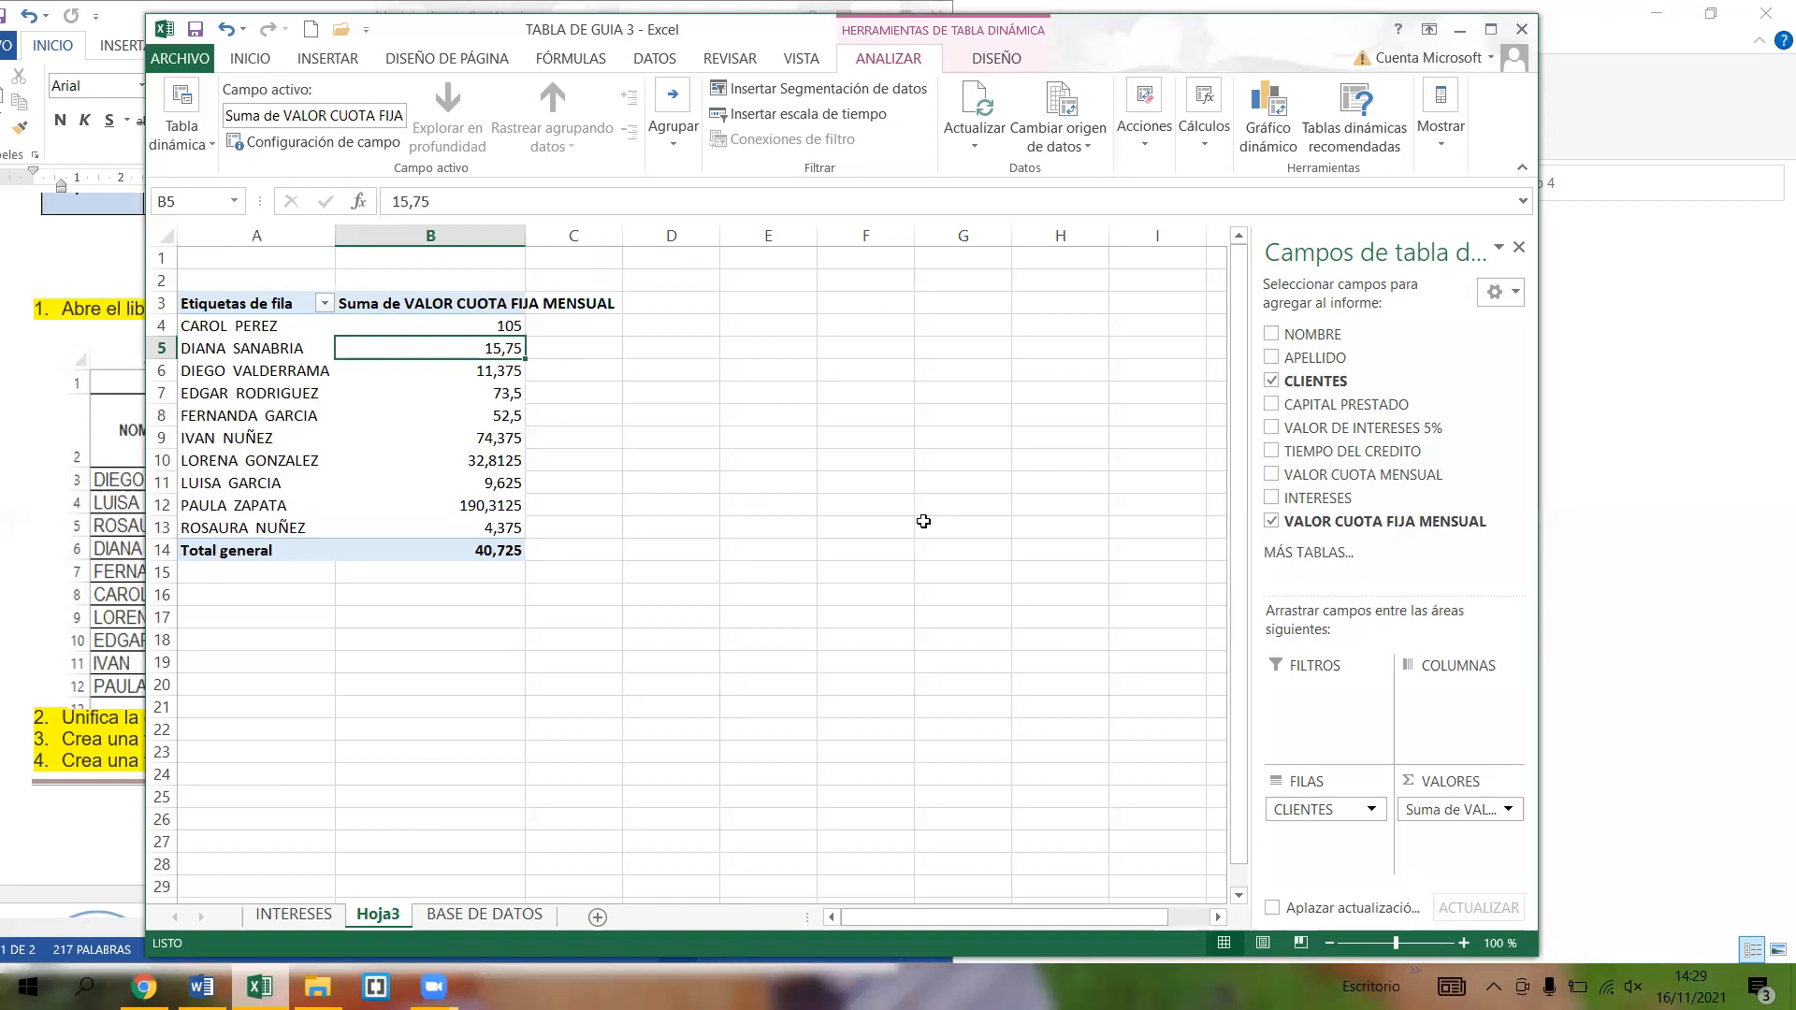
key("Down")
key("Down")
key("Down")
key("Down")
key("Down")
key("Down")
key("Down")
key("Down")
- Format the instalment values in B4:B14 as Moneda with the $ Español (Colombia) symbol
left_click_drag(512, 324, 495, 550)
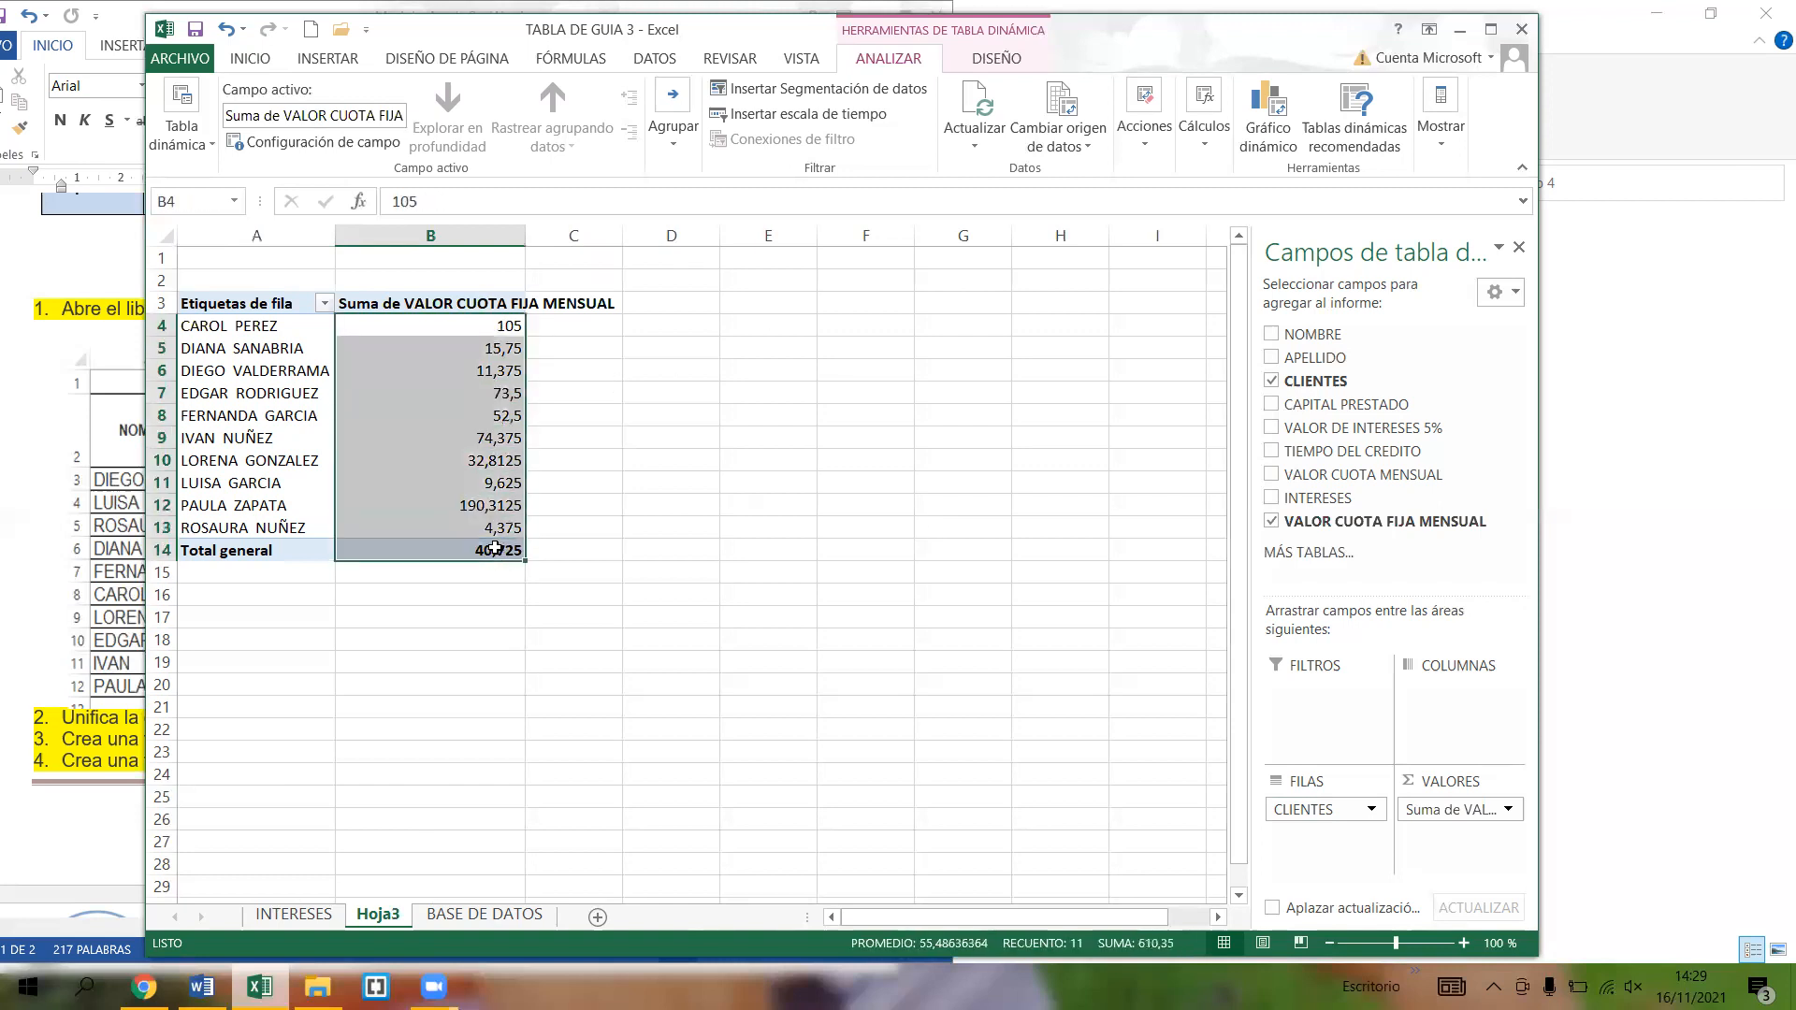
left_click(251, 58)
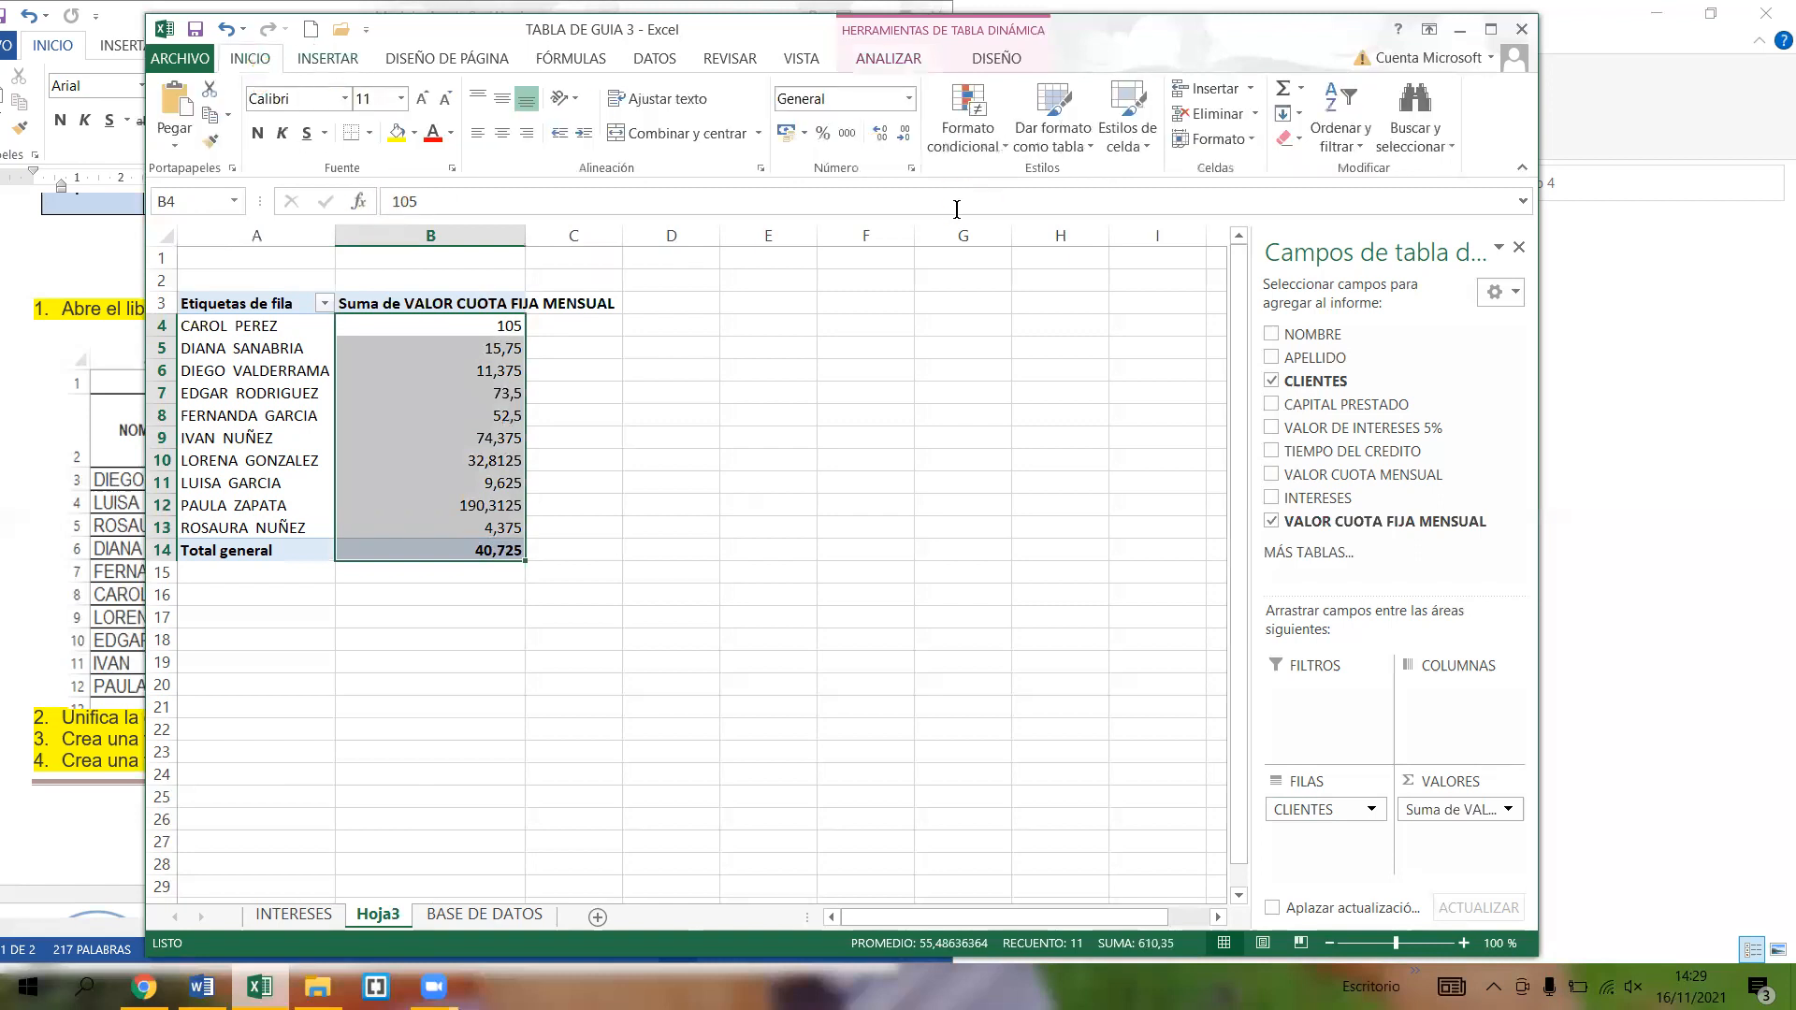
left_click(911, 168)
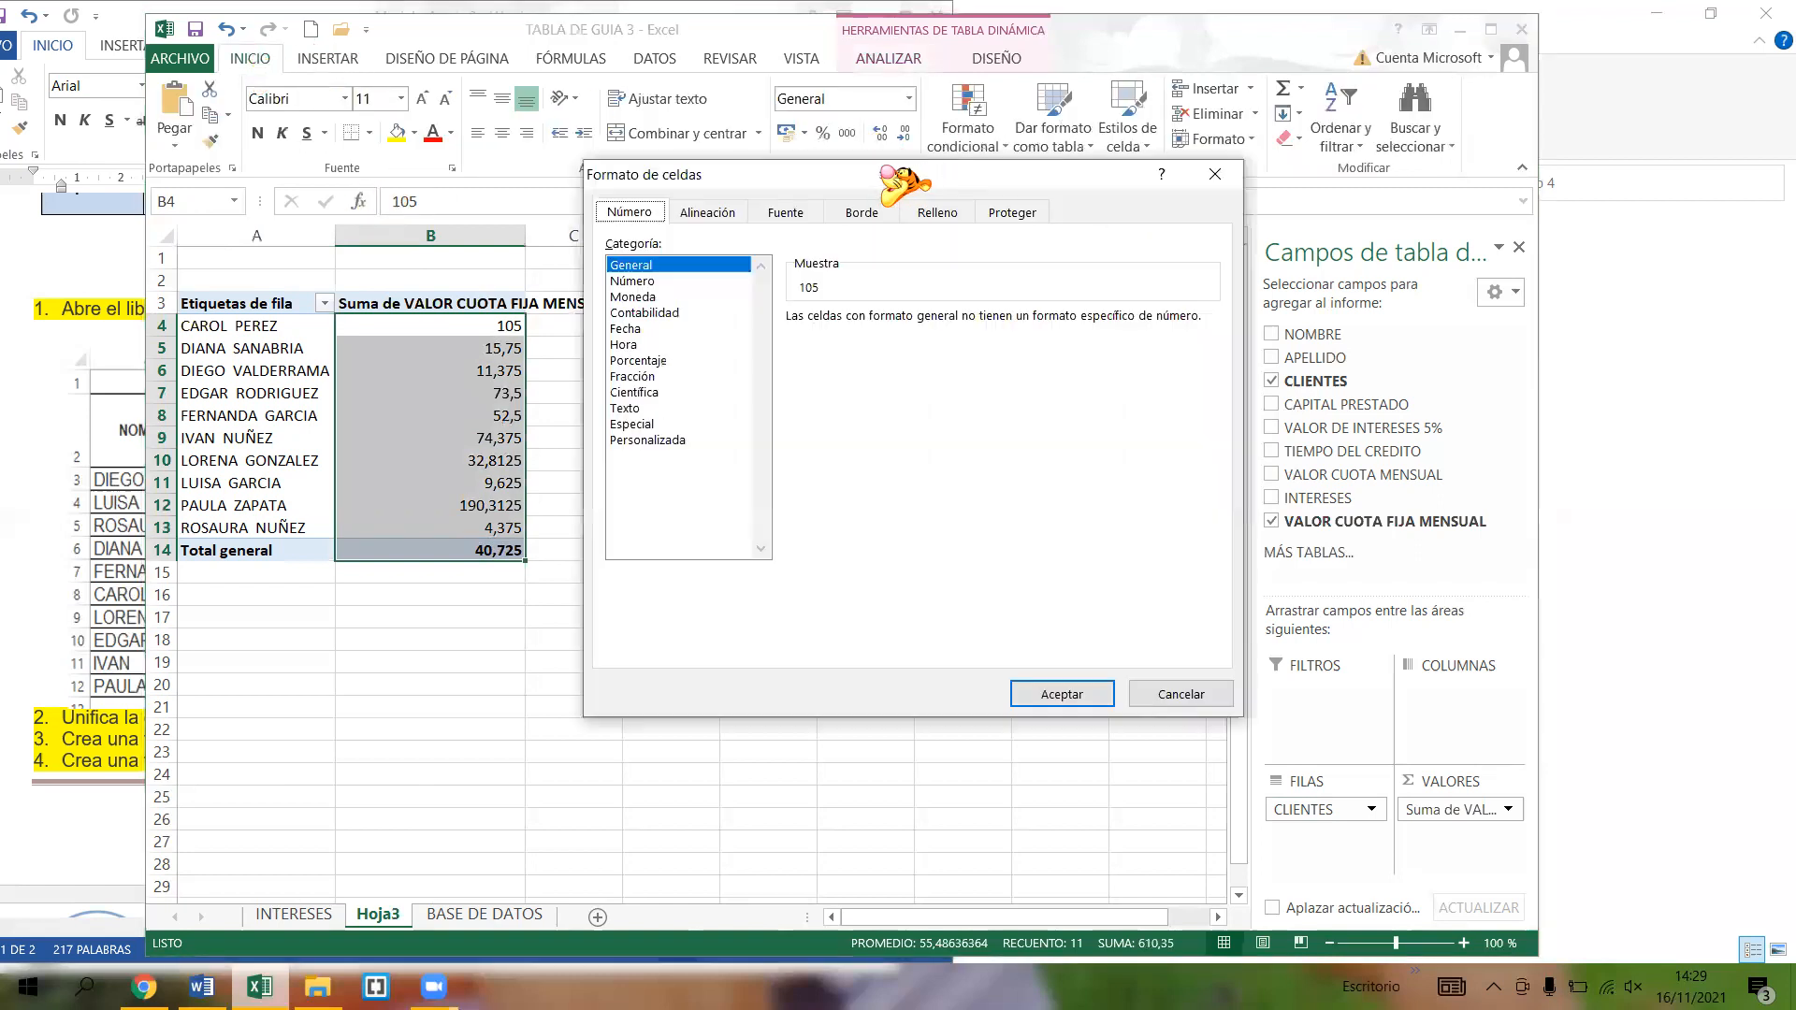
left_click_drag(903, 188, 919, 264)
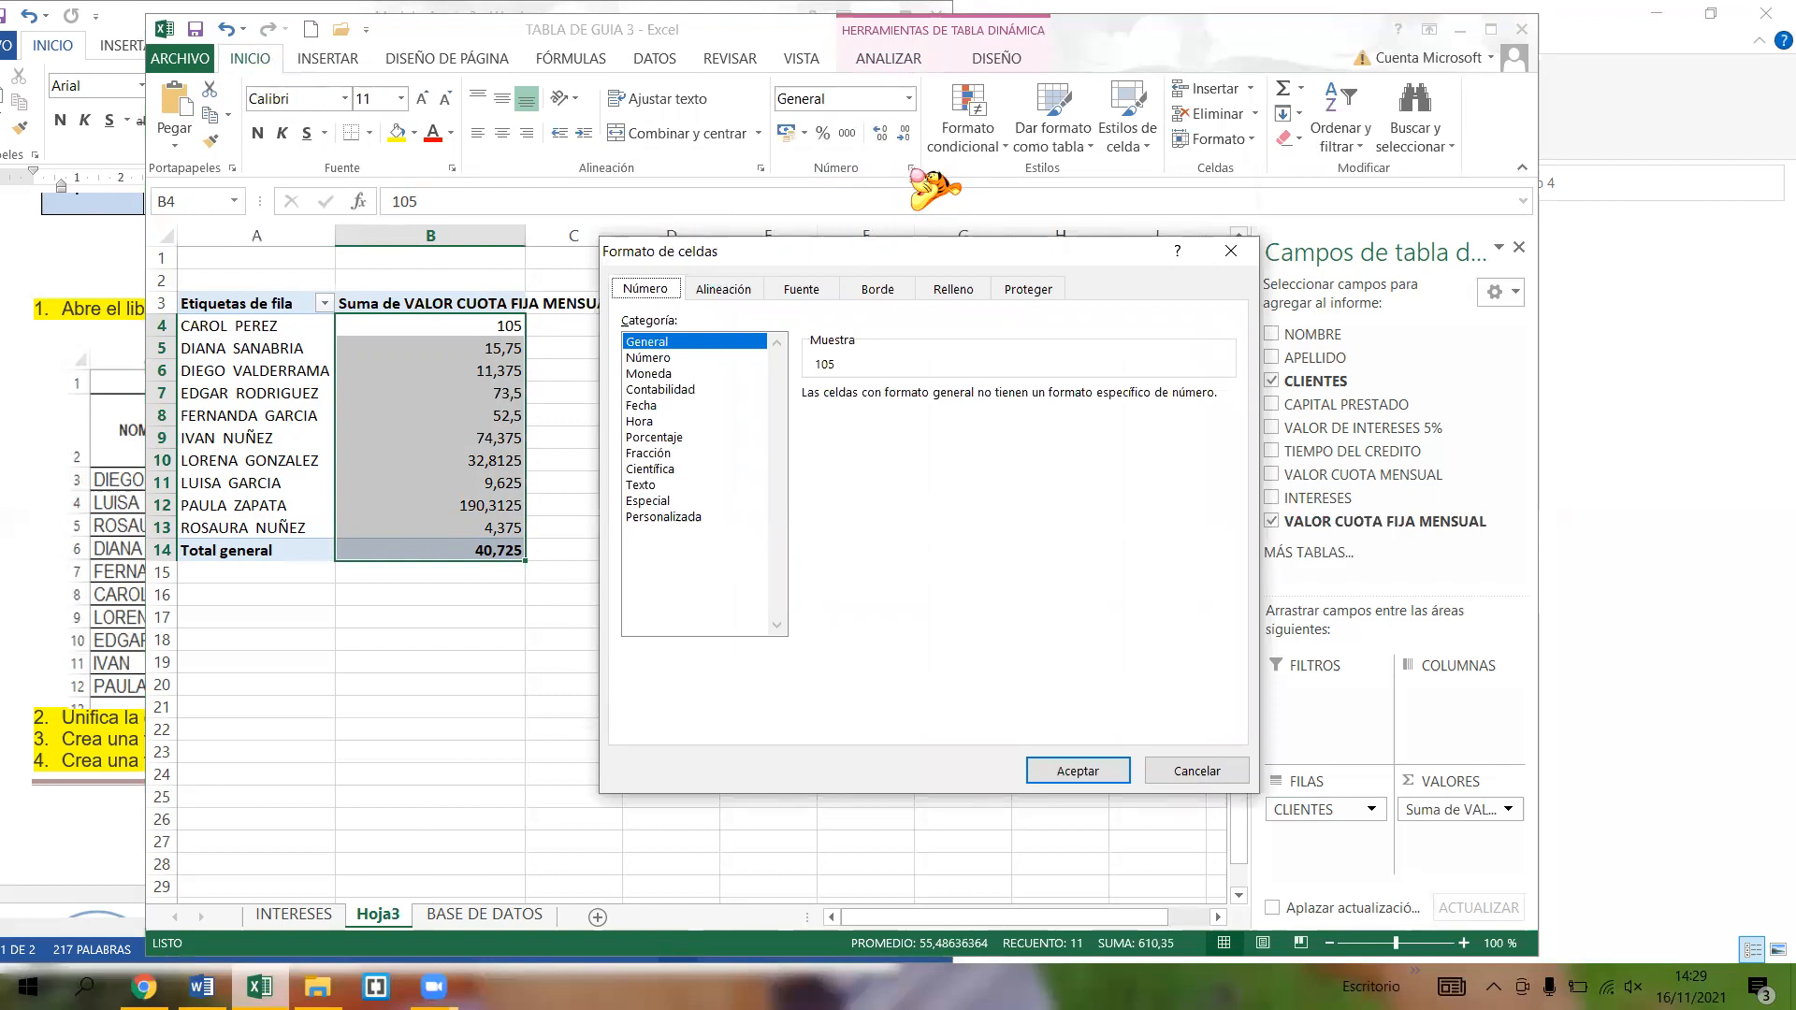
left_click(670, 375)
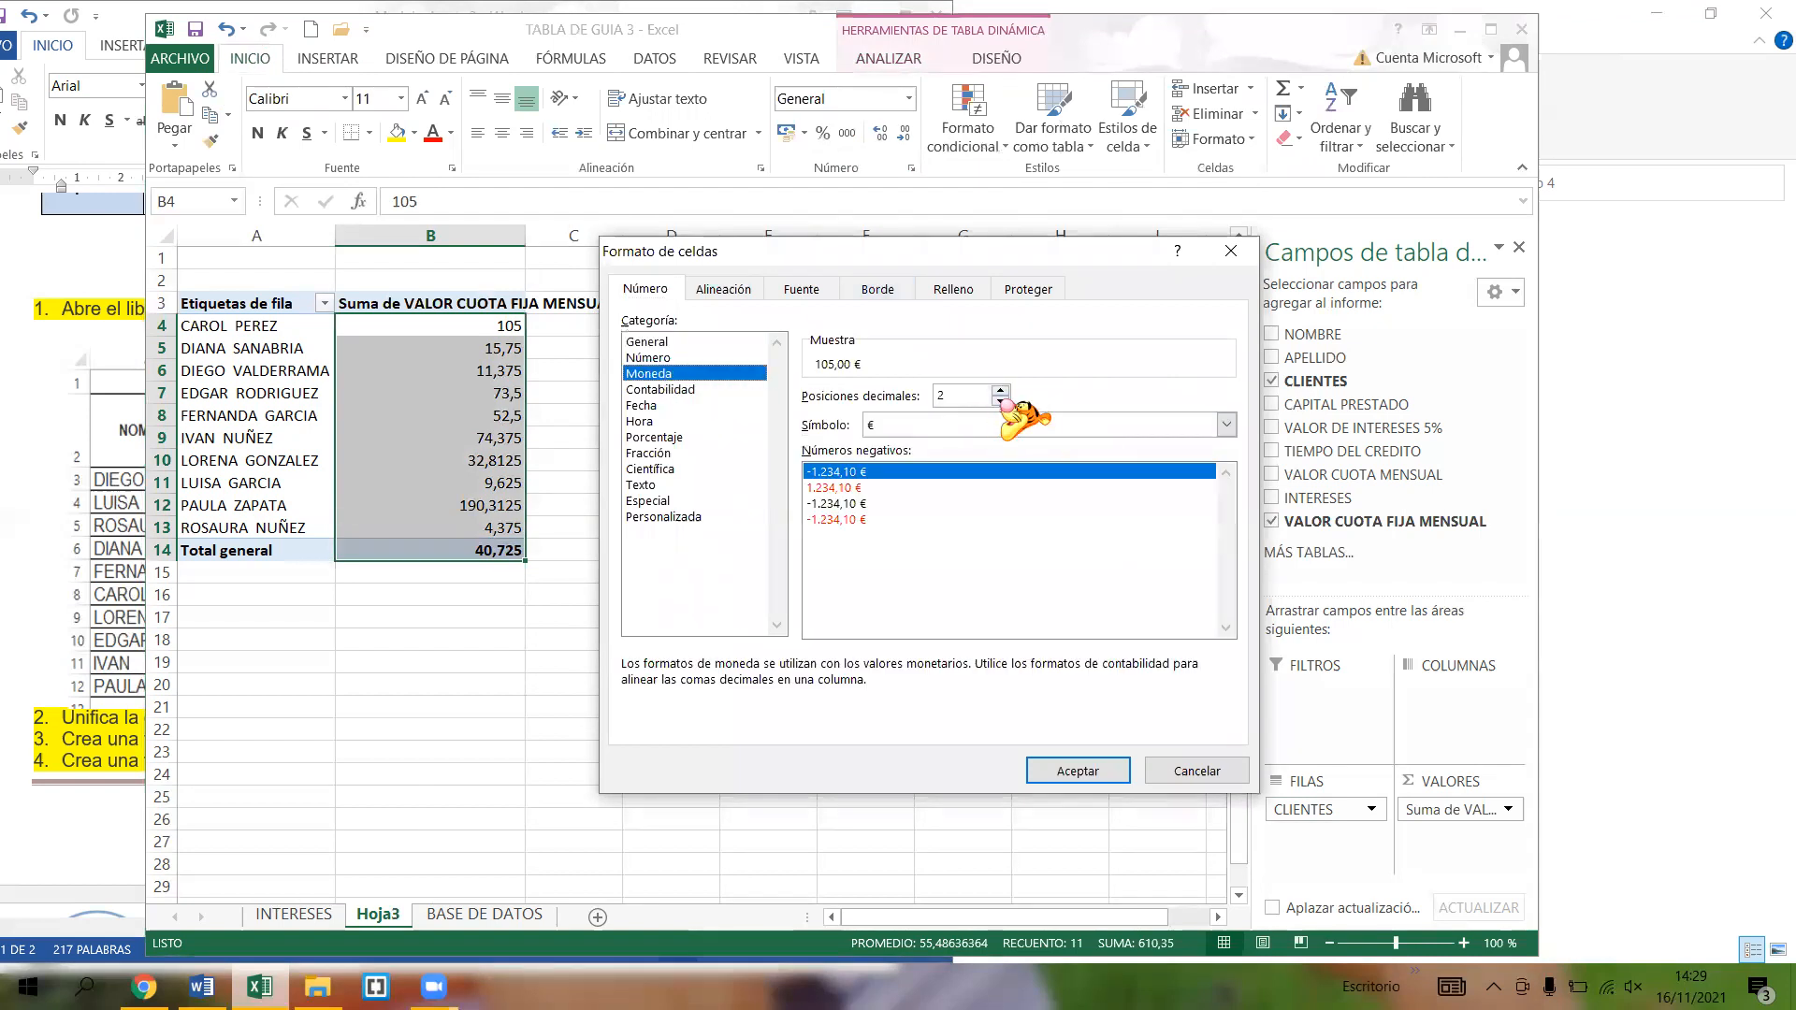
left_click(1226, 425)
scroll(1226, 524, "down", 5)
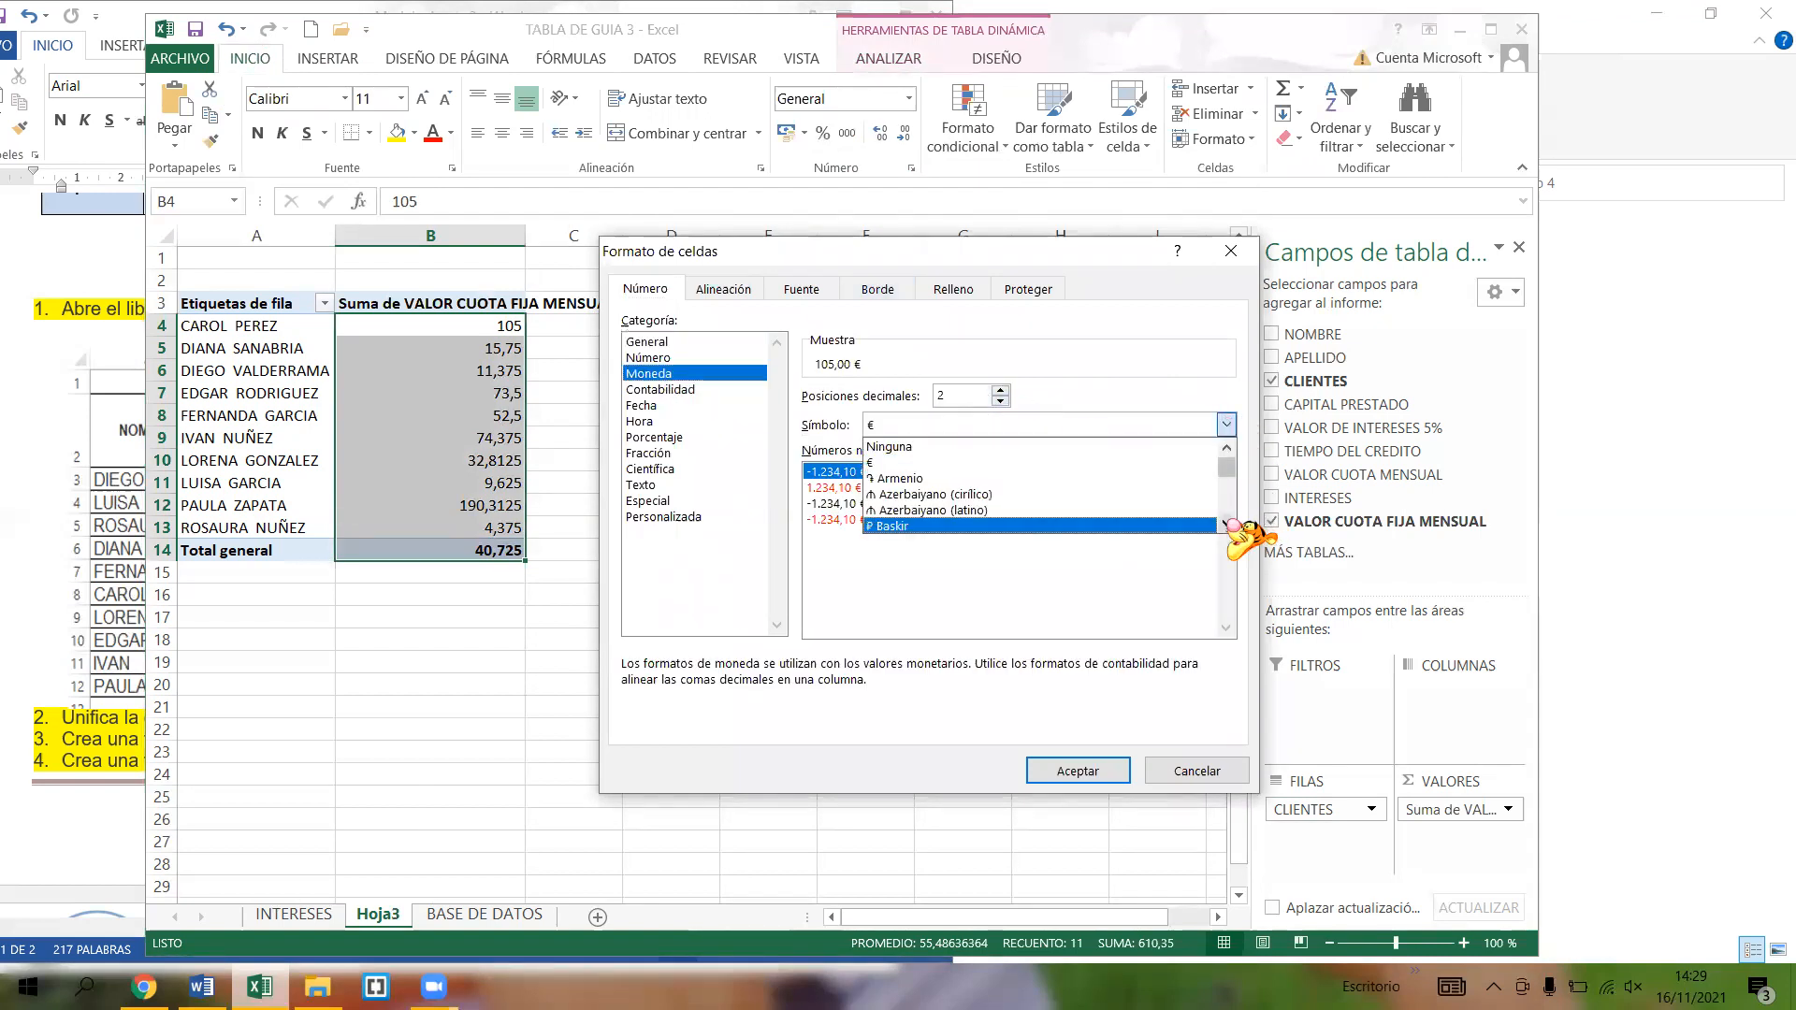
scroll(1237, 533, "down", 2)
left_click(956, 532)
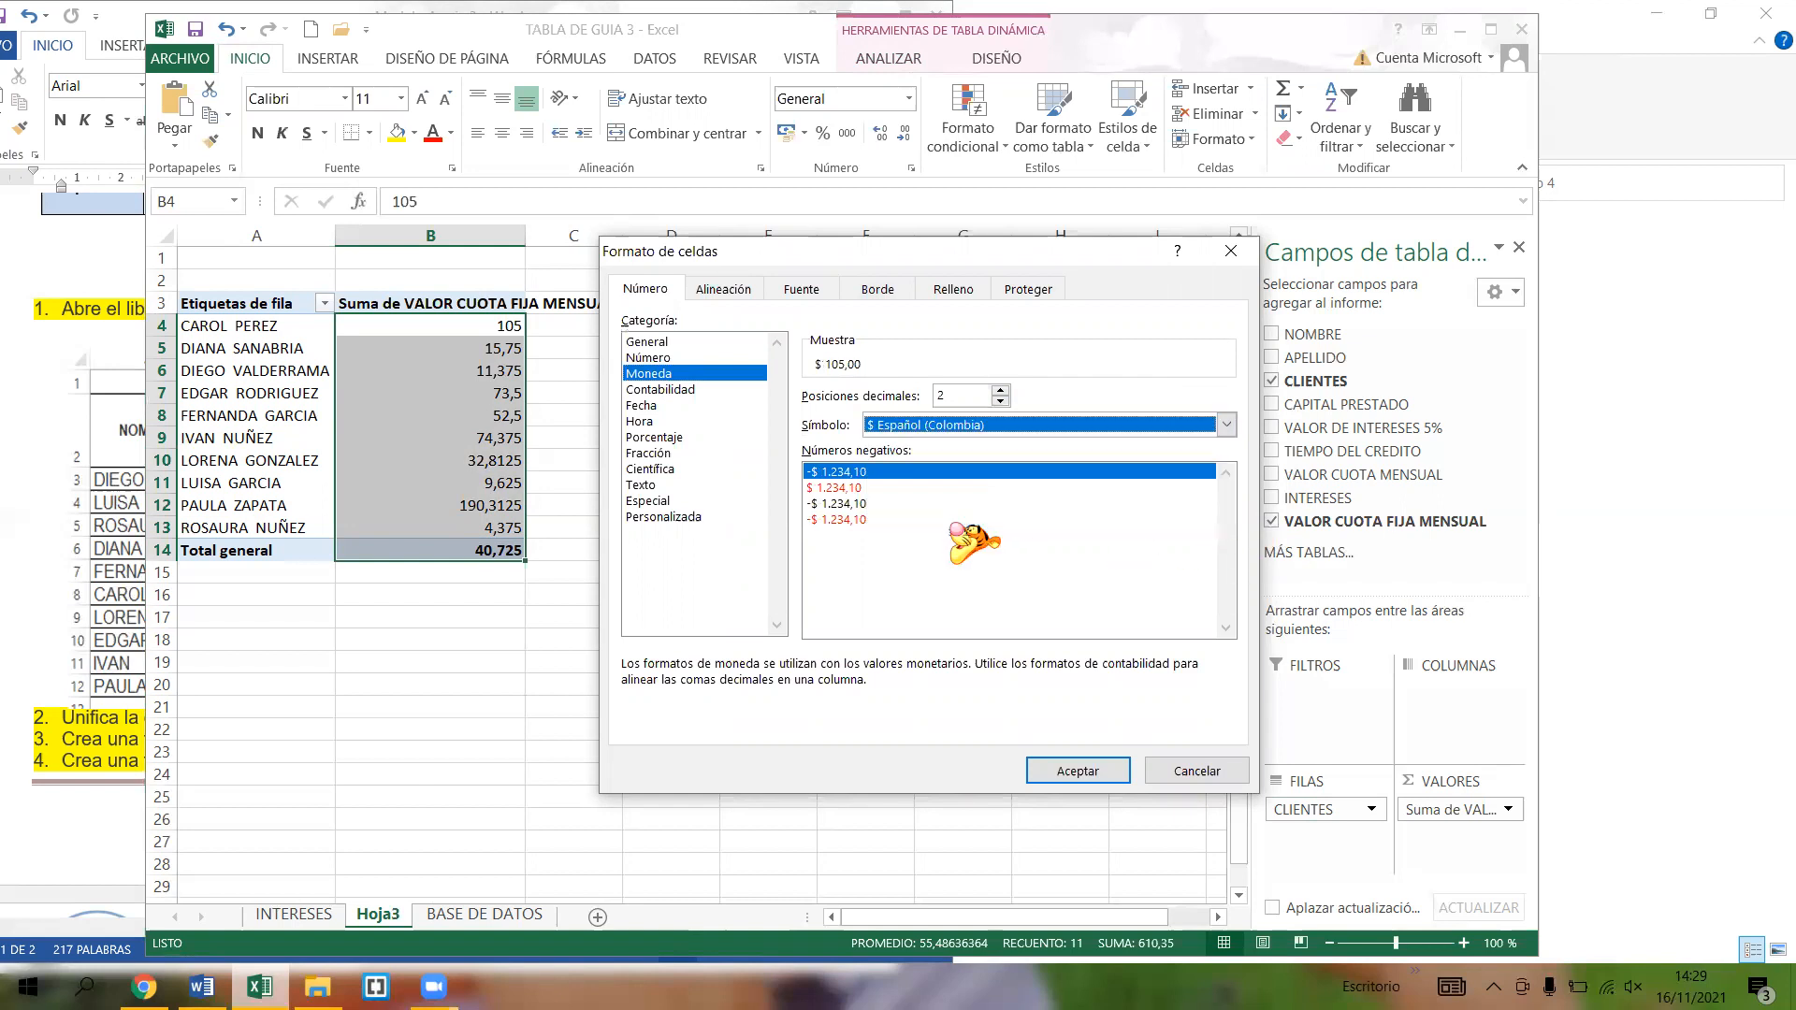
left_click(1085, 772)
- Review the currency-formatted monthly instalments for several clients in the pivot table
left_click(582, 385)
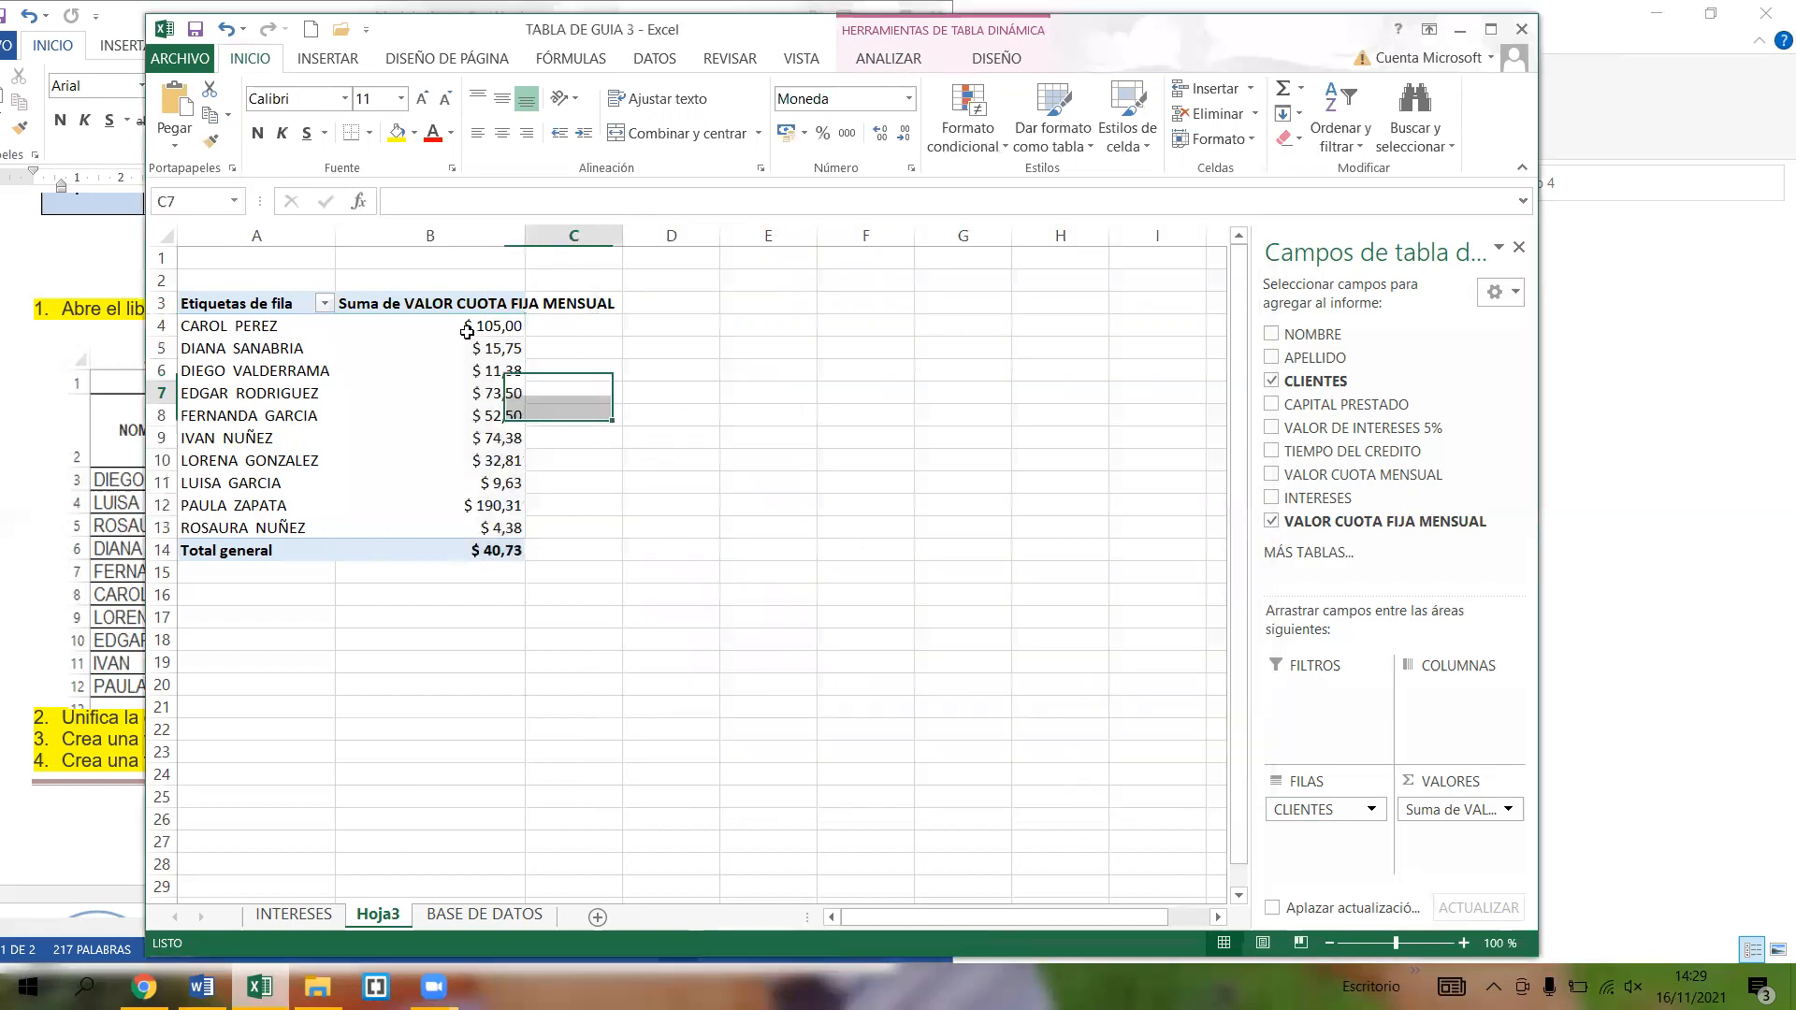
left_click(458, 348)
left_click(459, 376)
left_click(468, 436)
left_click(465, 506)
left_click(458, 526)
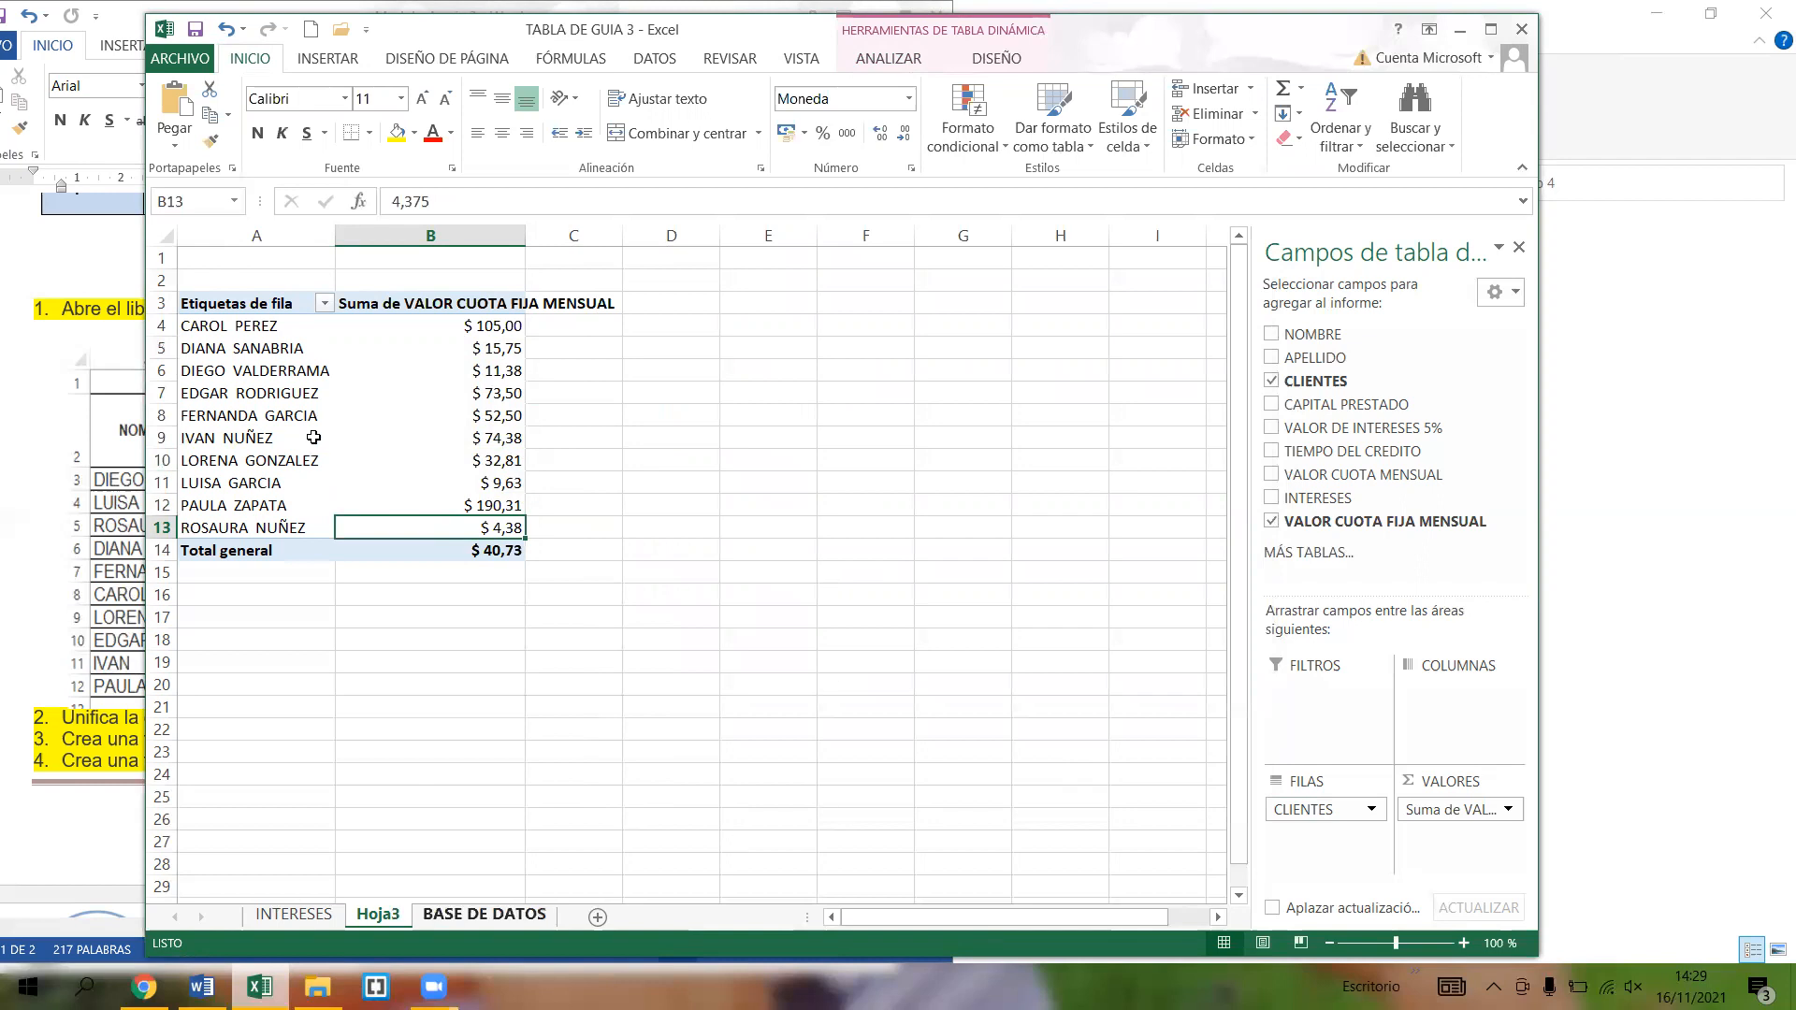
- Rename the pivot table's worksheet Hoja3 as VALOR CUOTA MENSUAL
double_click(377, 915)
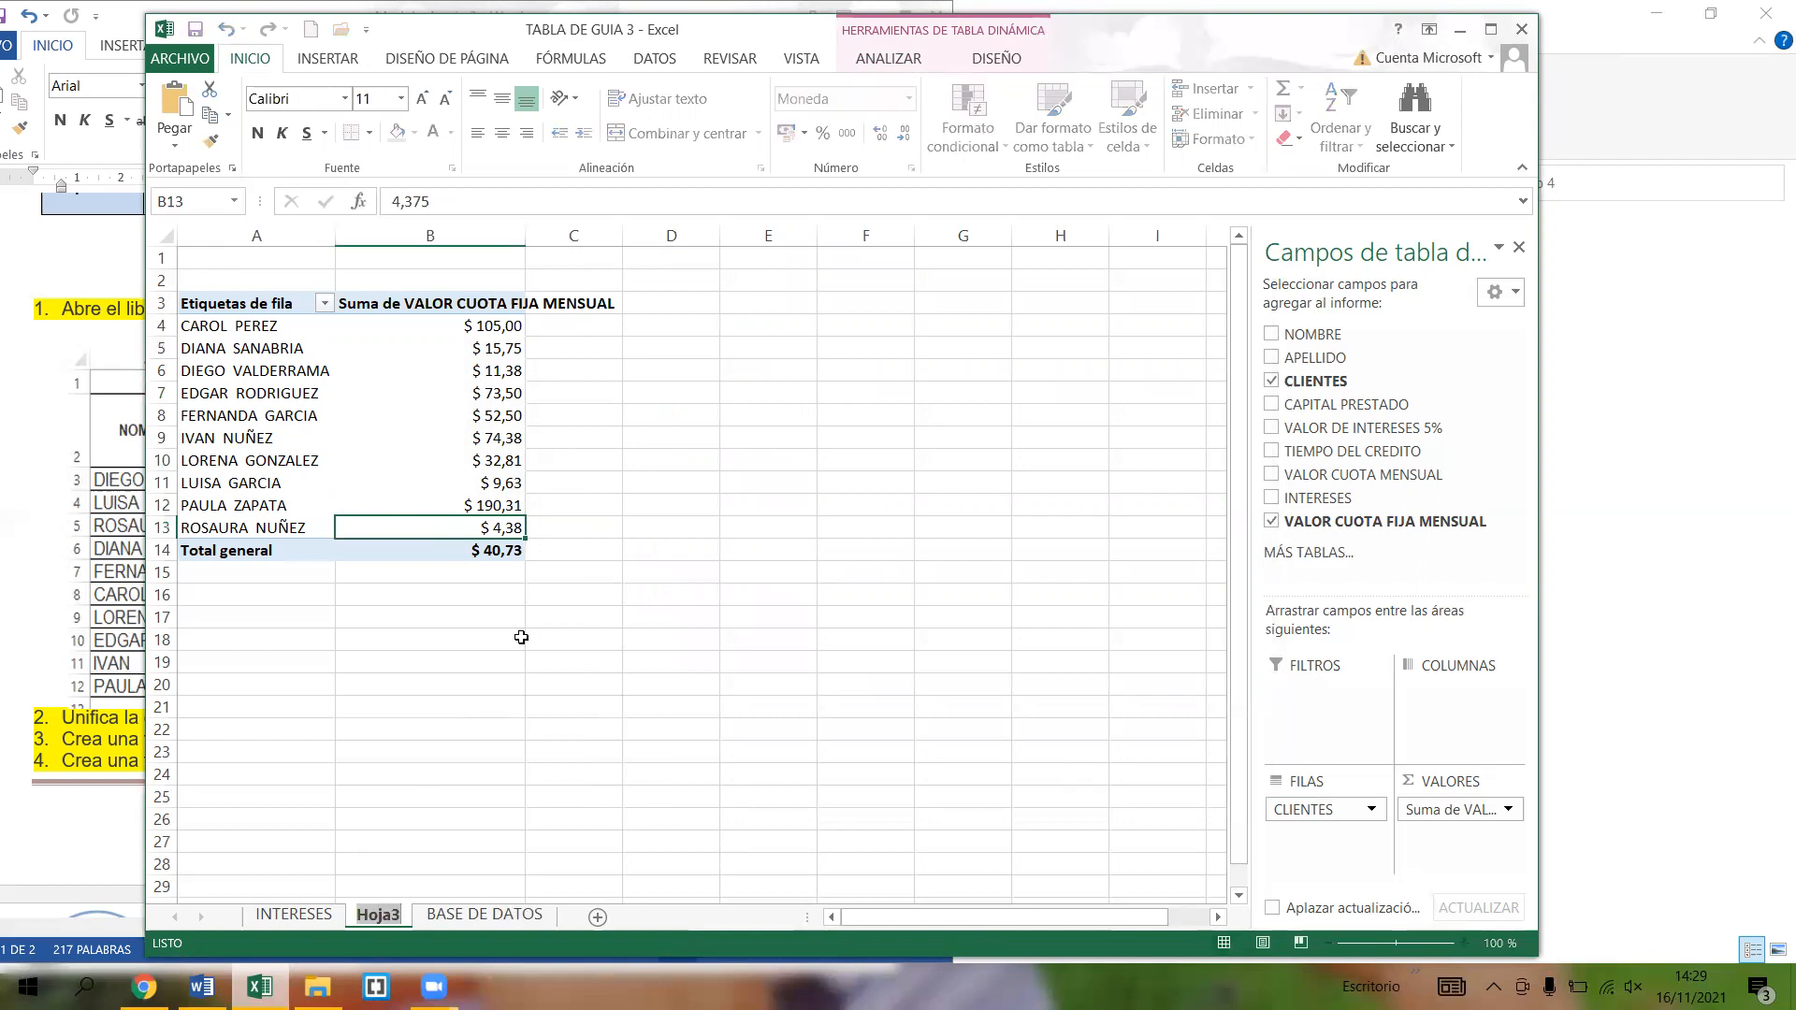
type("VALO")
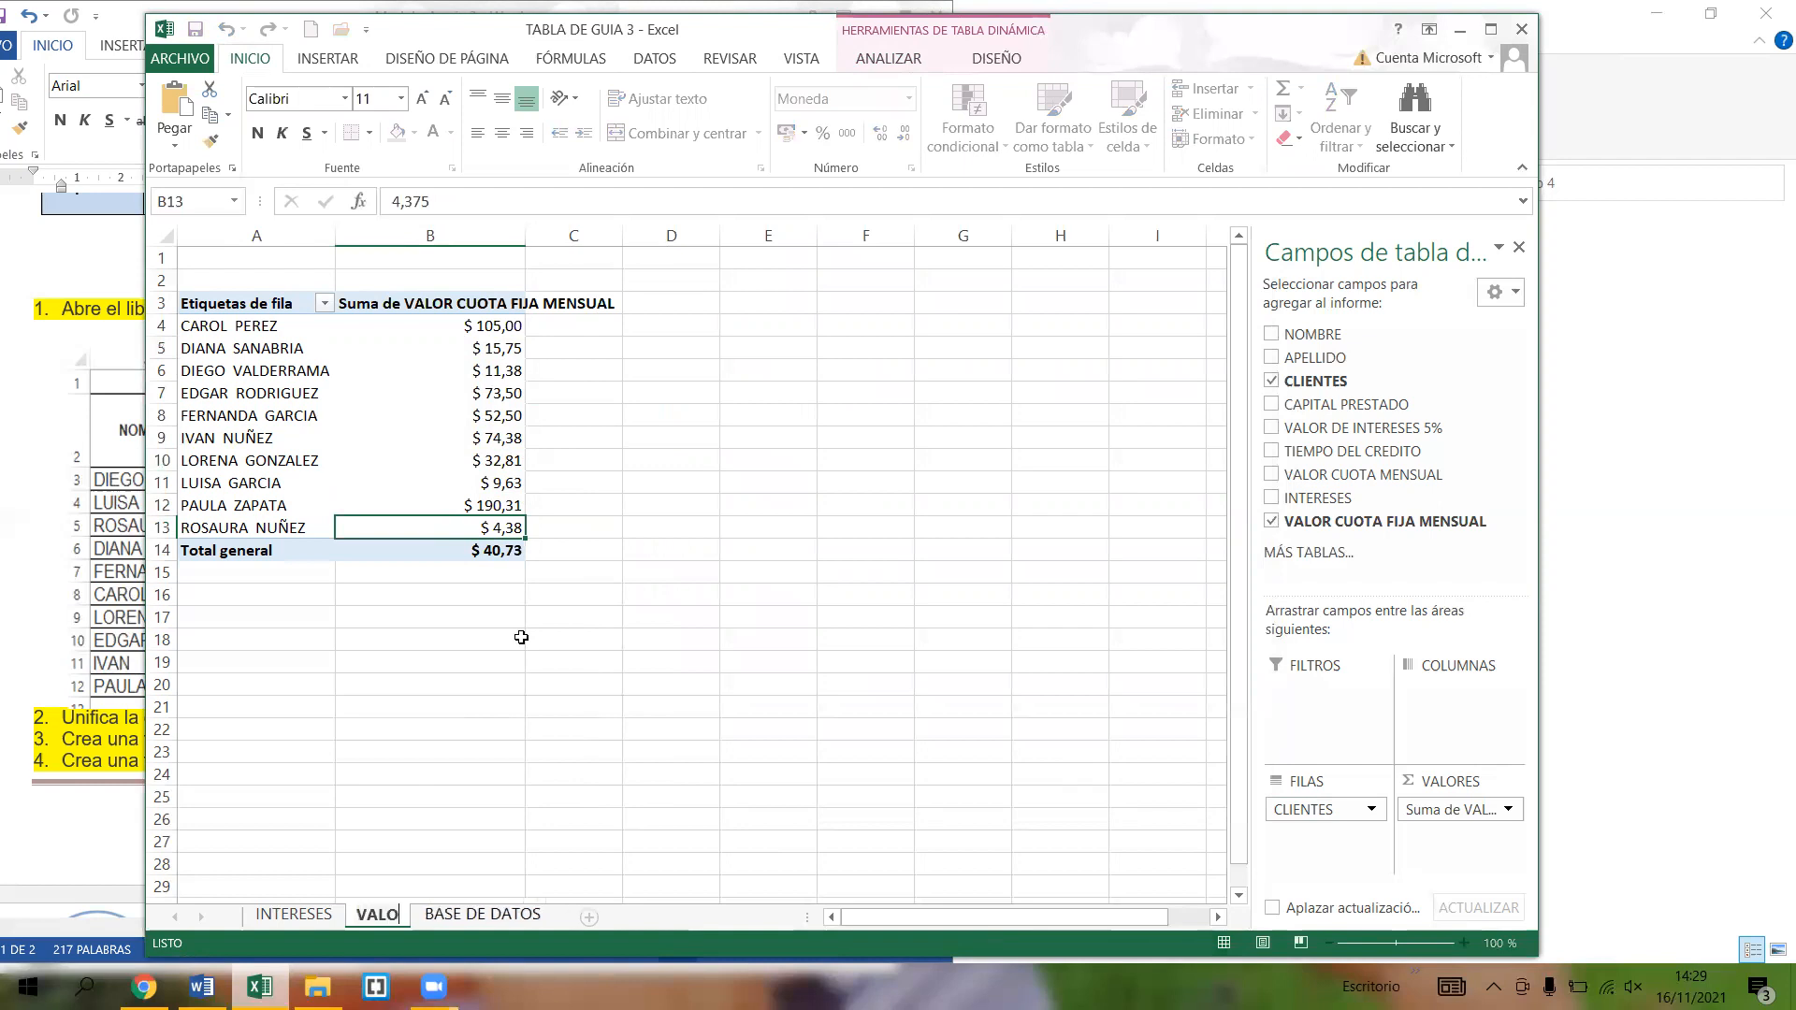
type("R CUOT")
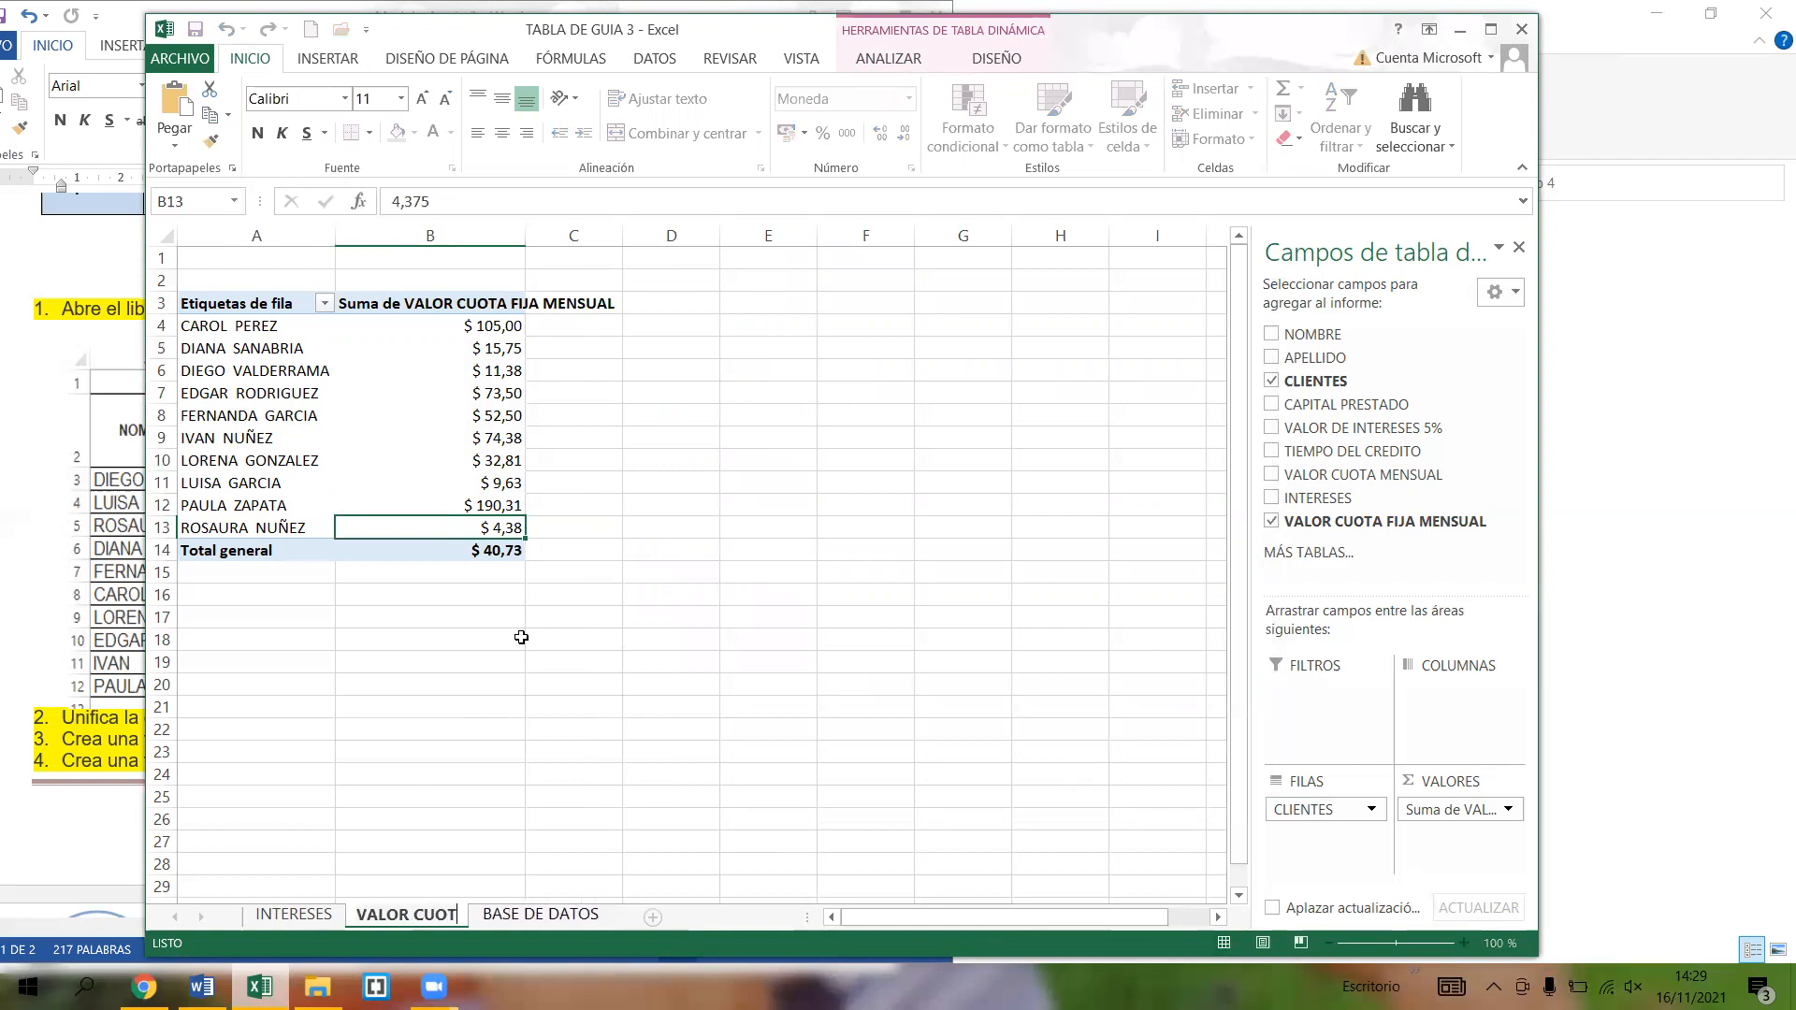
type("A MENSUAL")
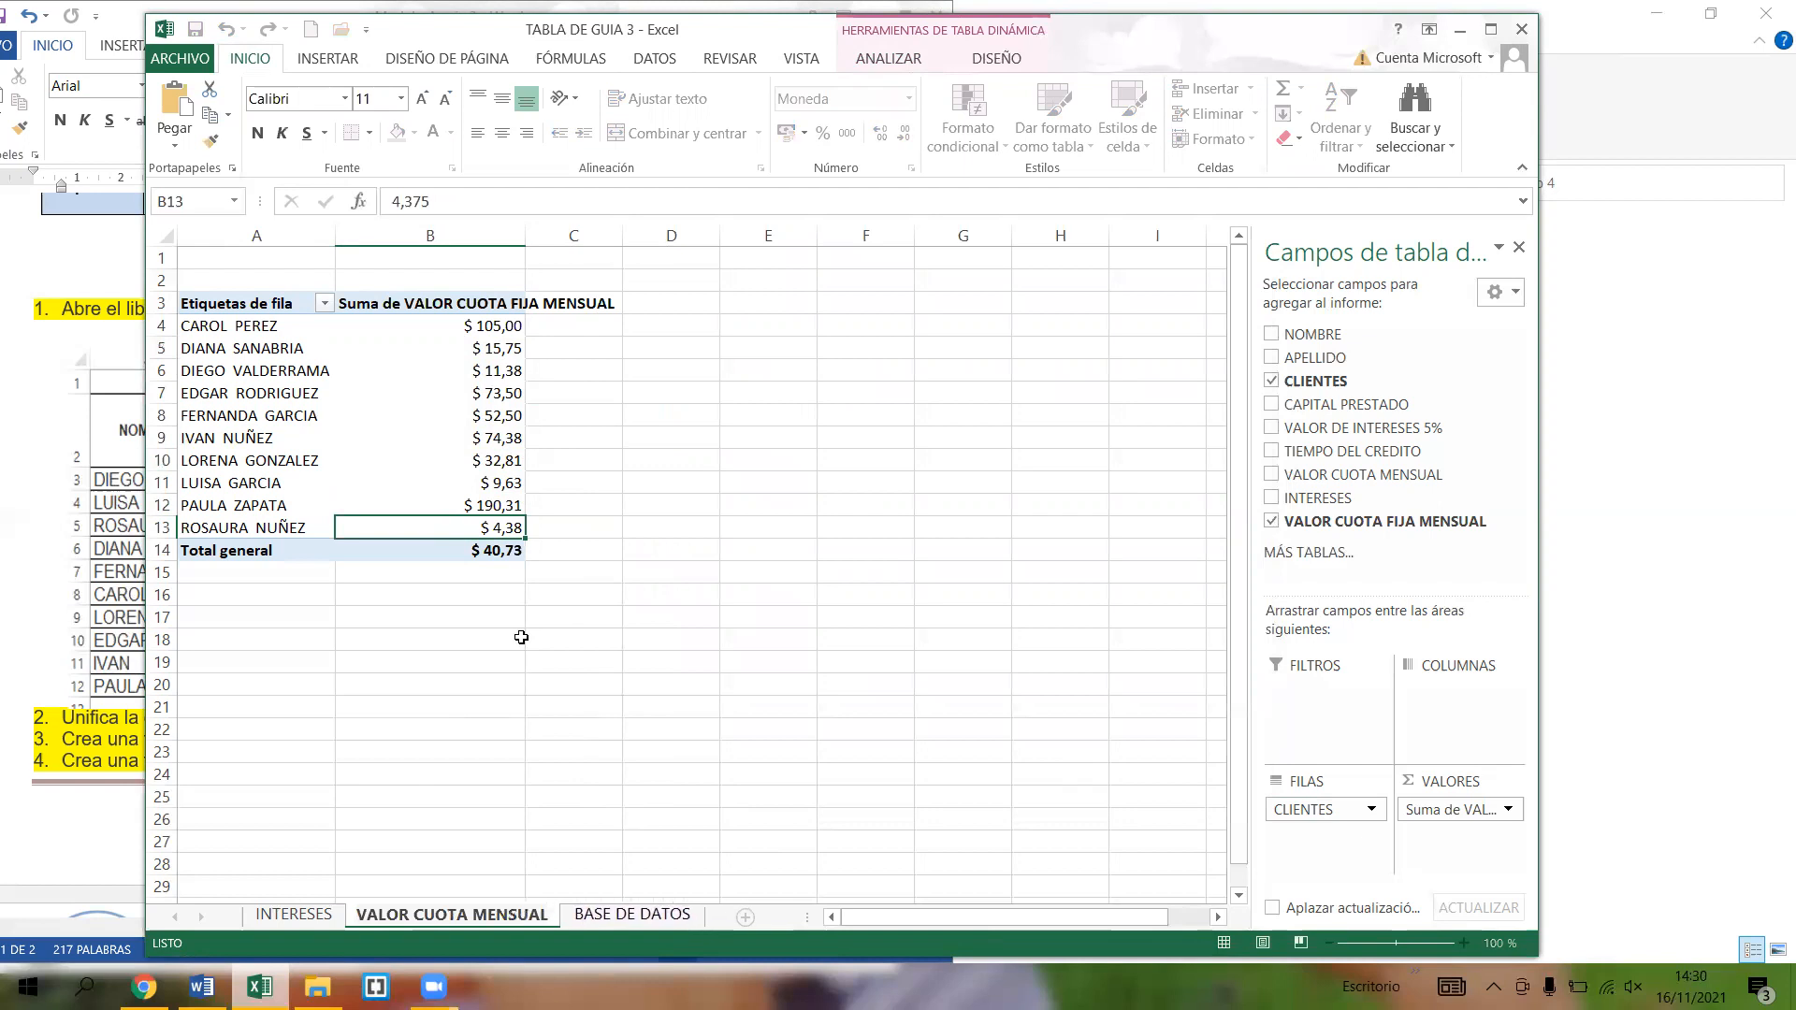
left_click(267, 728)
left_click(370, 742)
left_click_drag(370, 742, 370, 746)
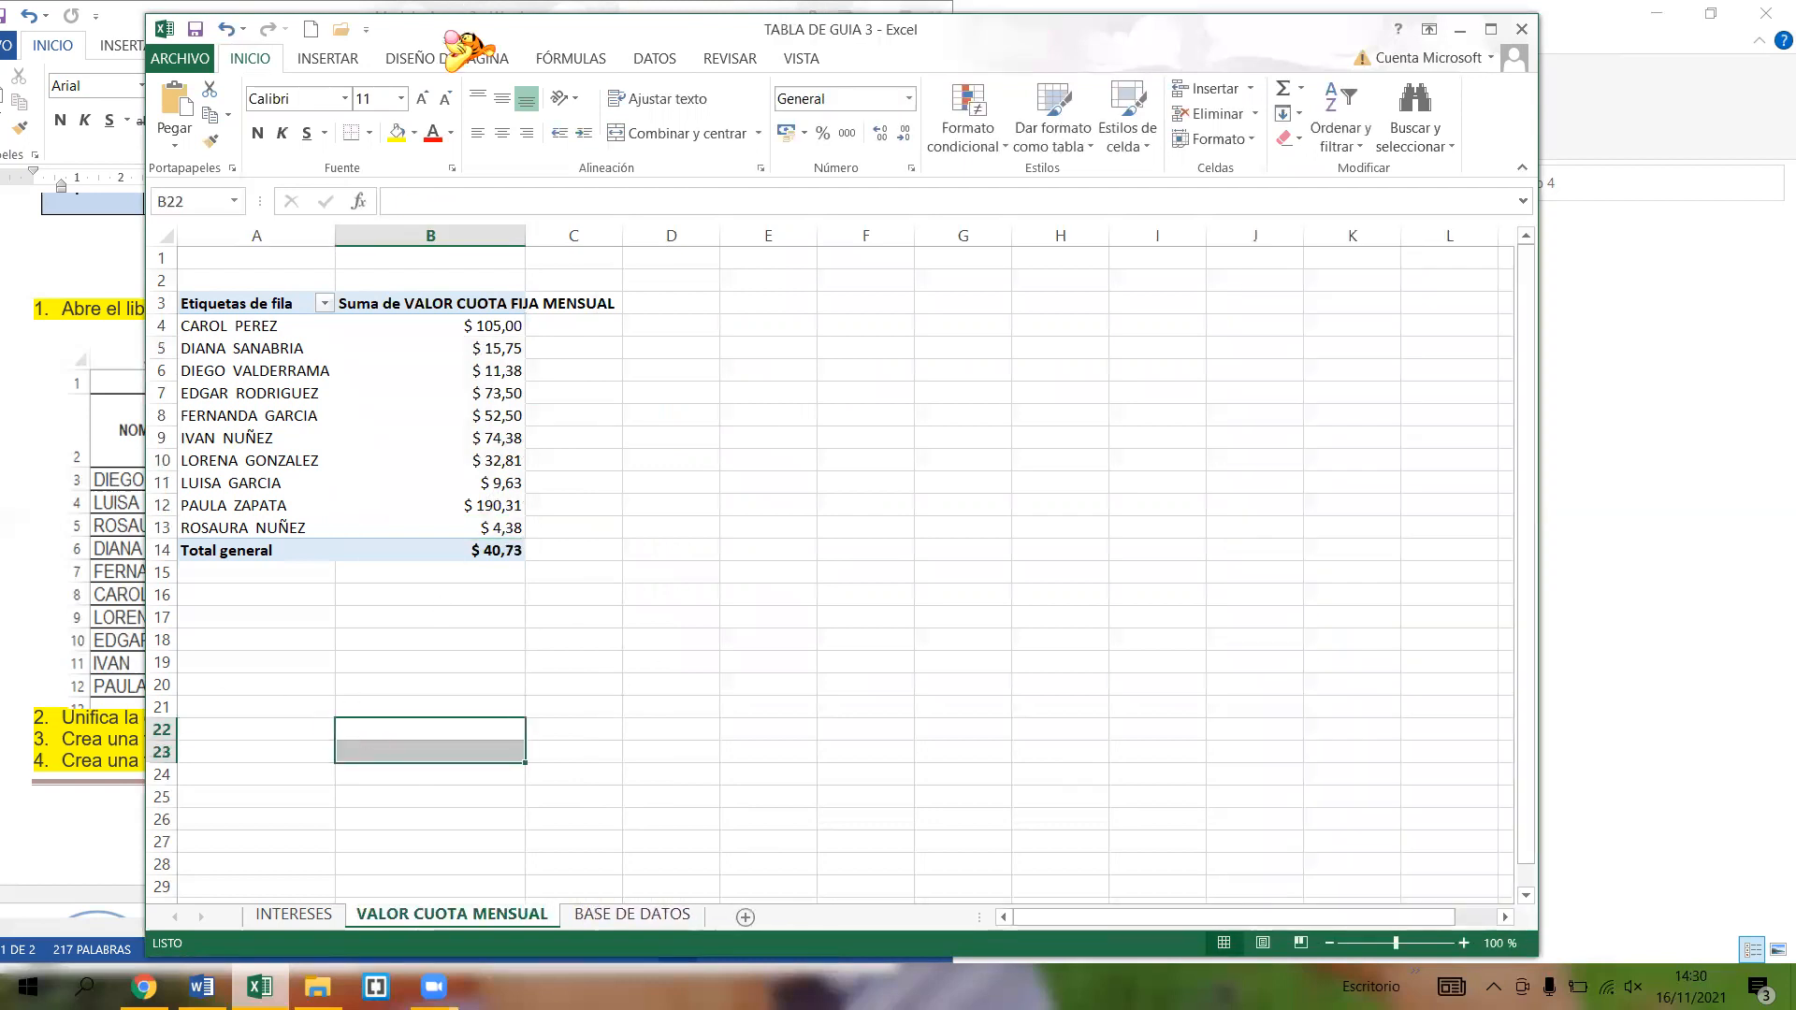
- Switch to the Word guide and highlight instruction 5, about applying Moneda format with two decimals, in yellow
left_click_drag(505, 30, 1183, 56)
scroll(528, 651, "down", 3)
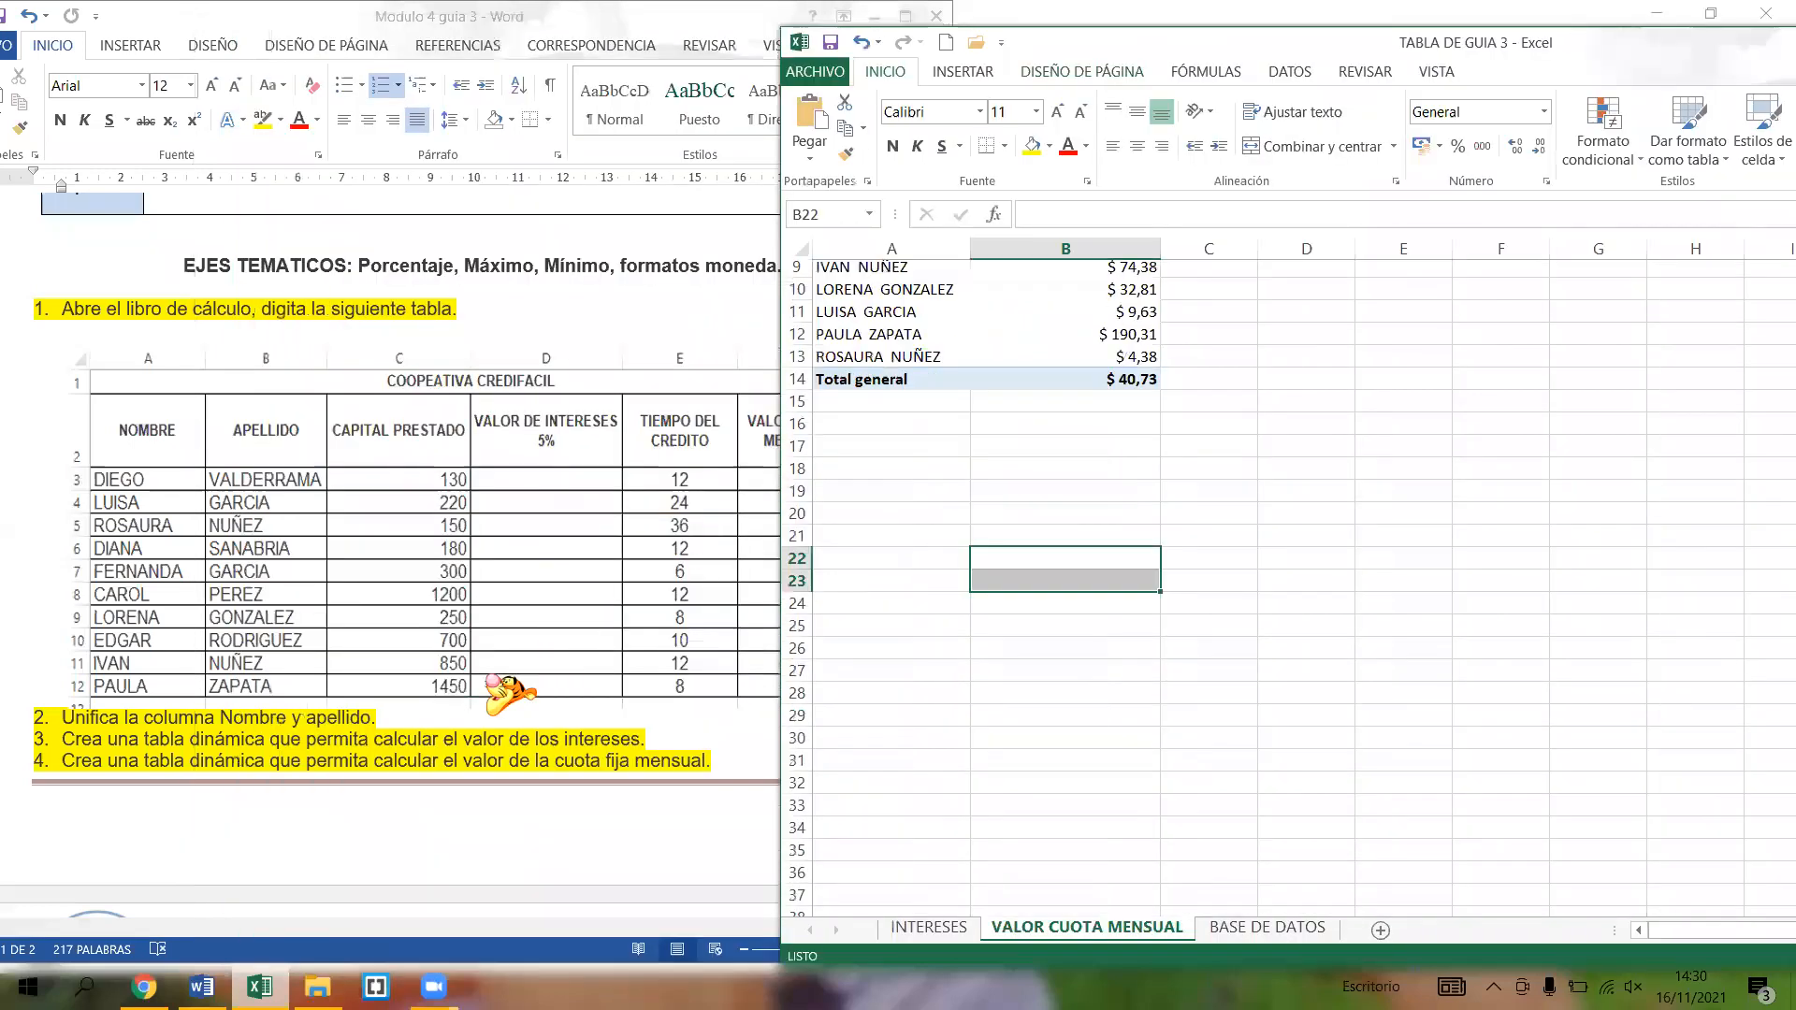
left_click(432, 725)
scroll(429, 681, "down", 4)
scroll(430, 680, "down", 6)
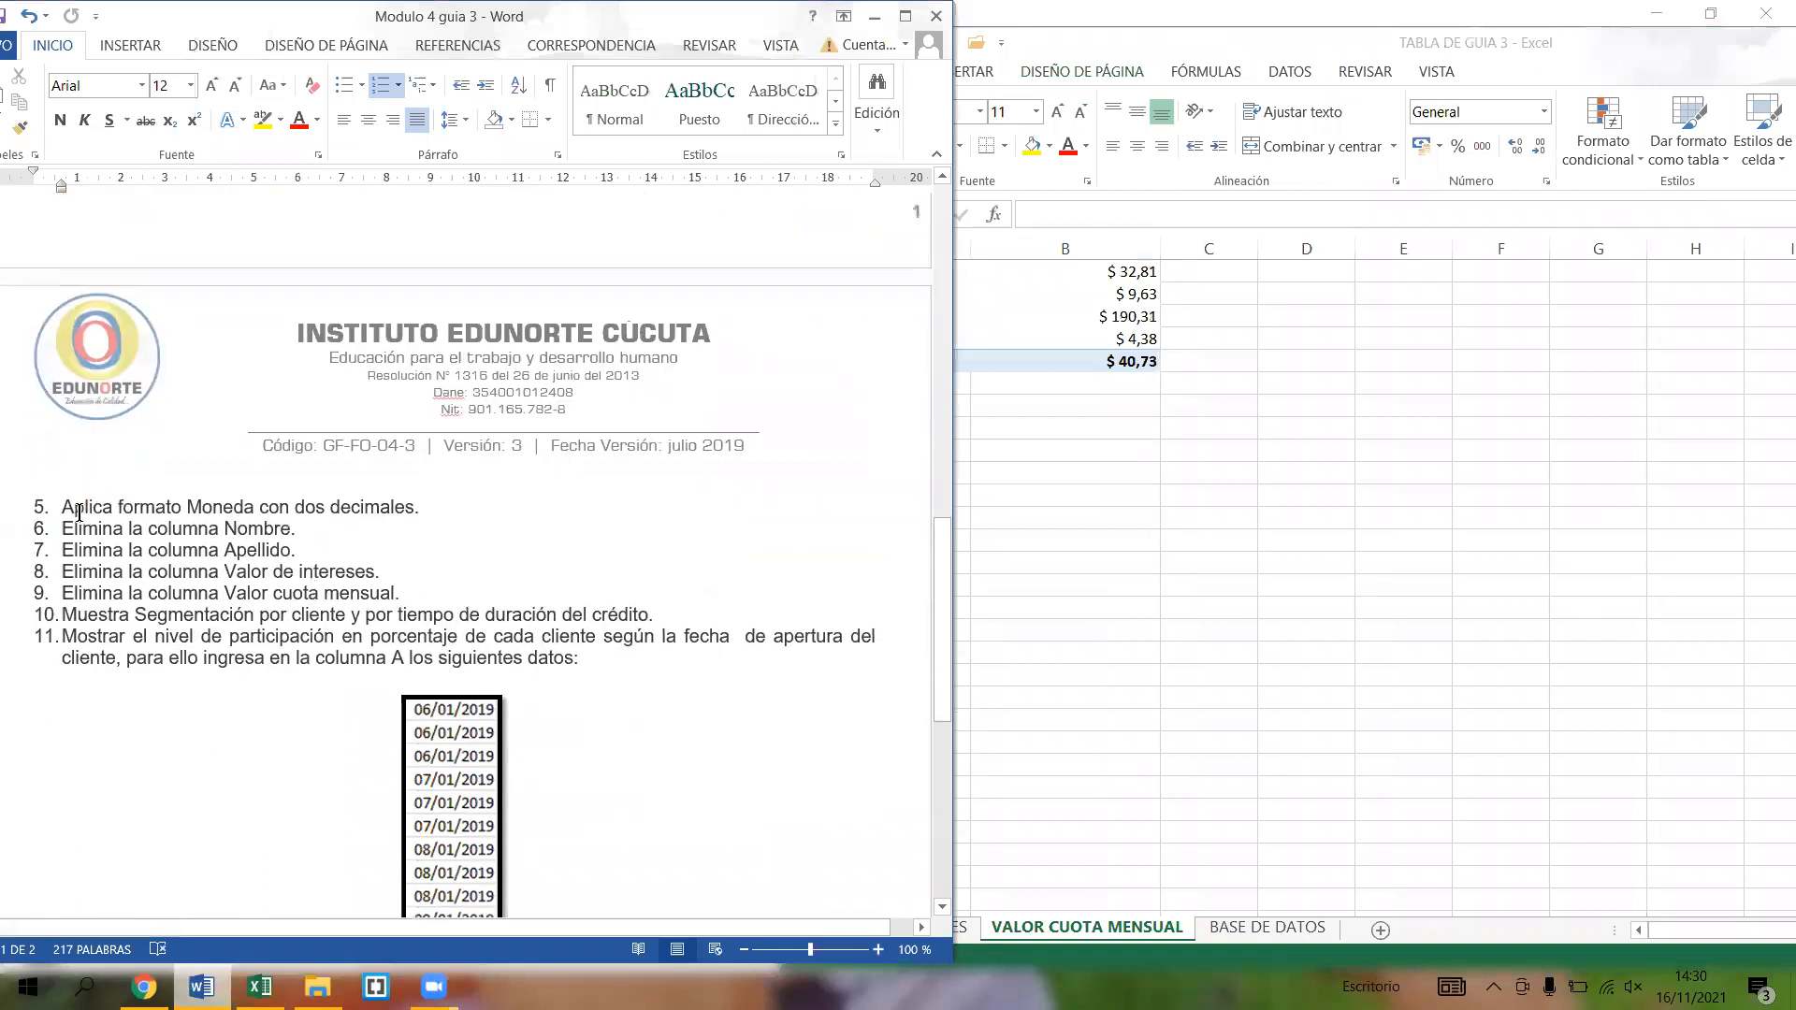
left_click_drag(62, 510, 434, 511)
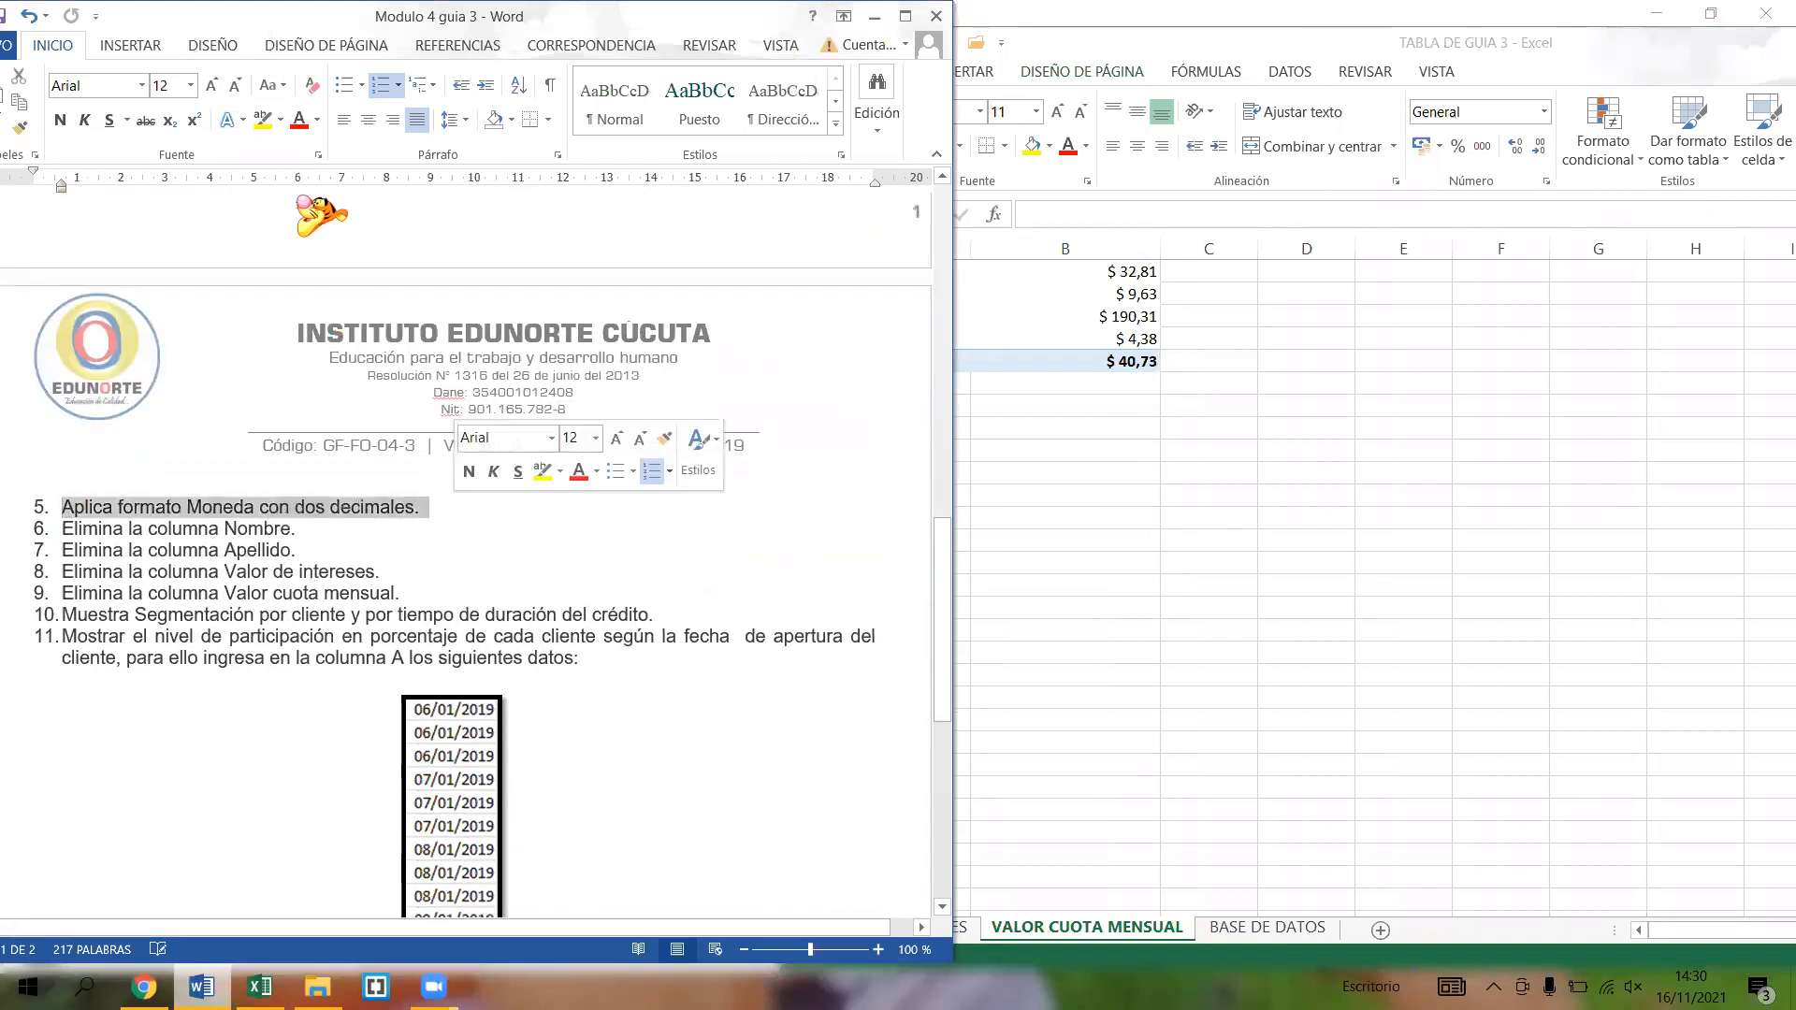
left_click(262, 119)
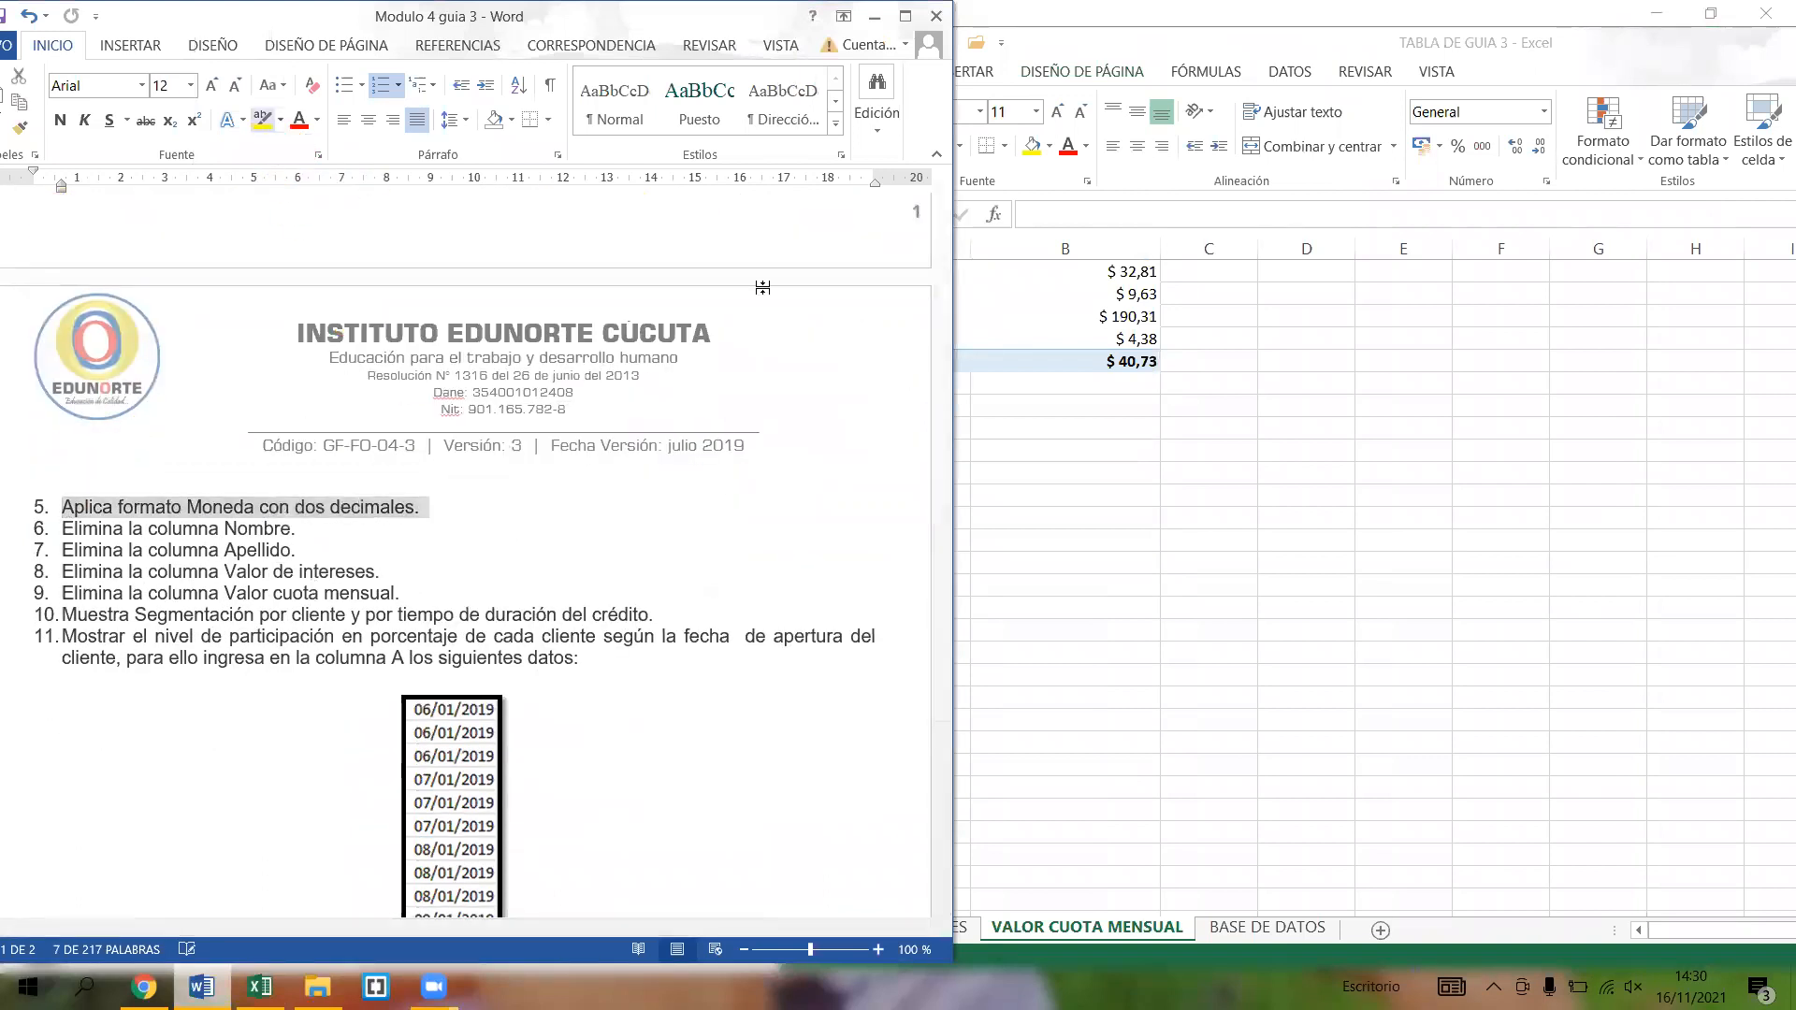
- Return to Excel and review the currency format and grand totals of the INTERESES and VALOR CUOTA MENSUAL pivot tables
left_click(1202, 344)
scroll(1202, 343, "up", 1)
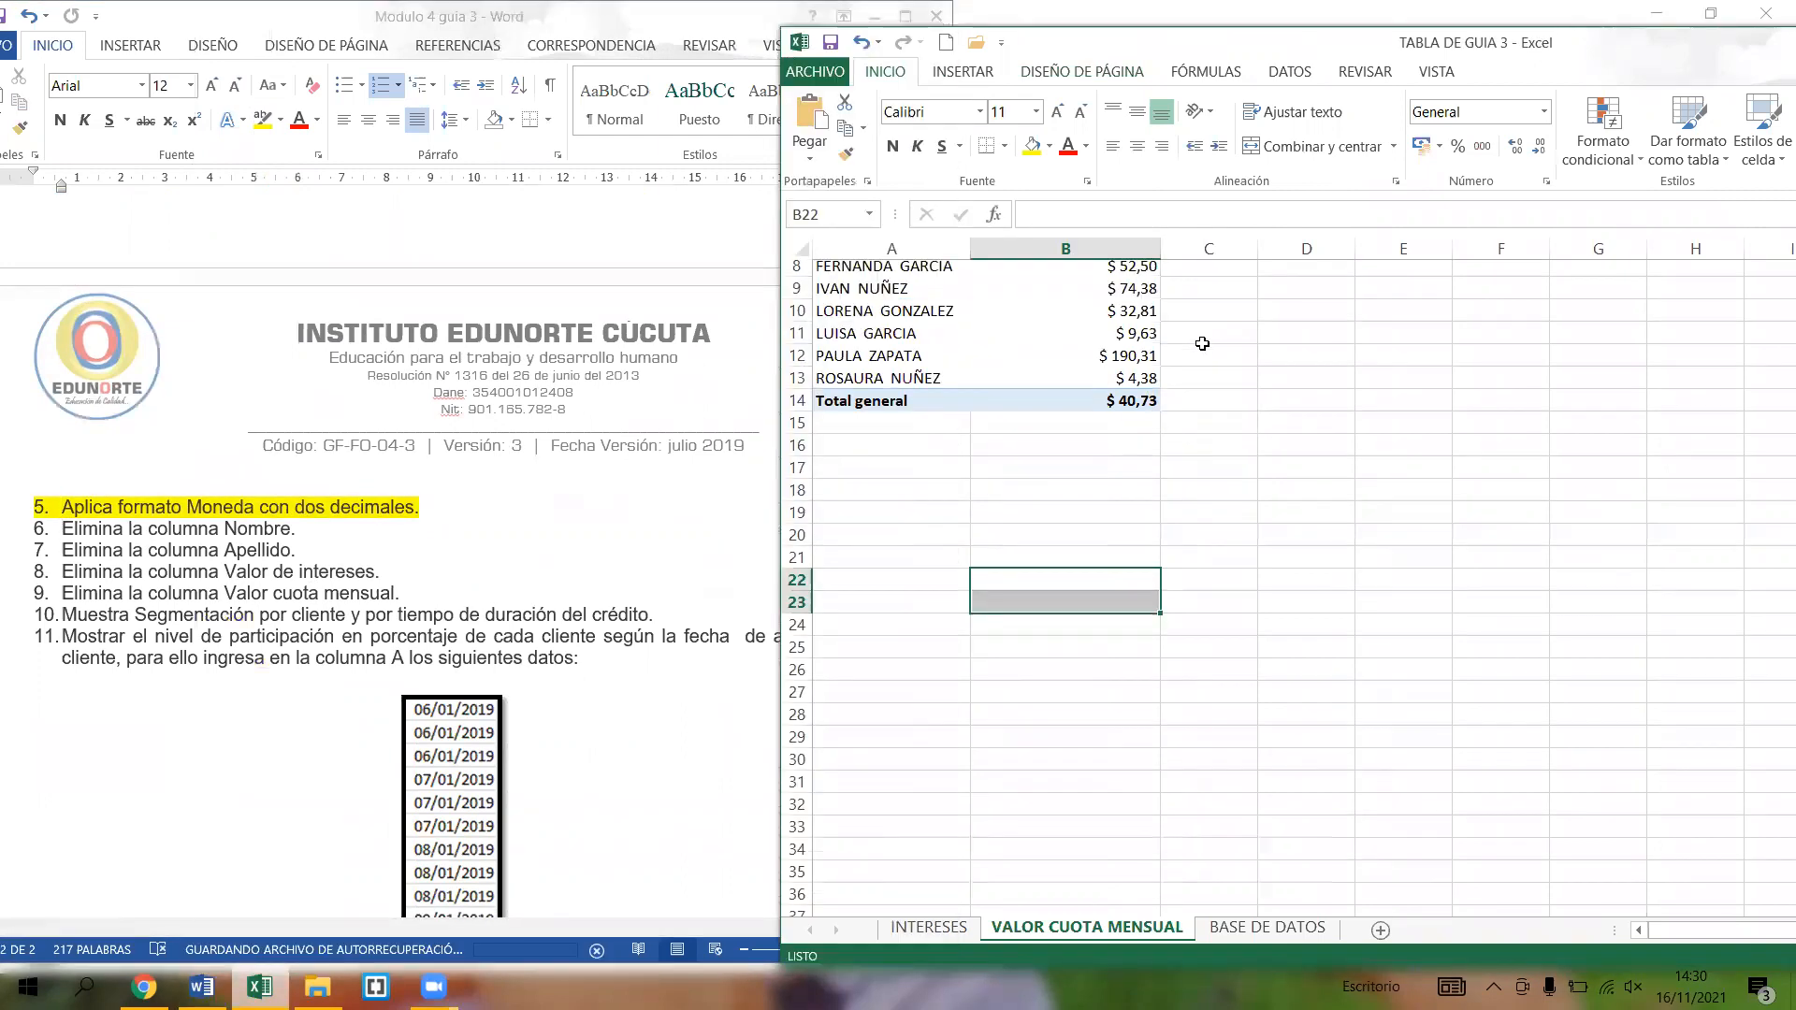
scroll(1202, 344, "up", 3)
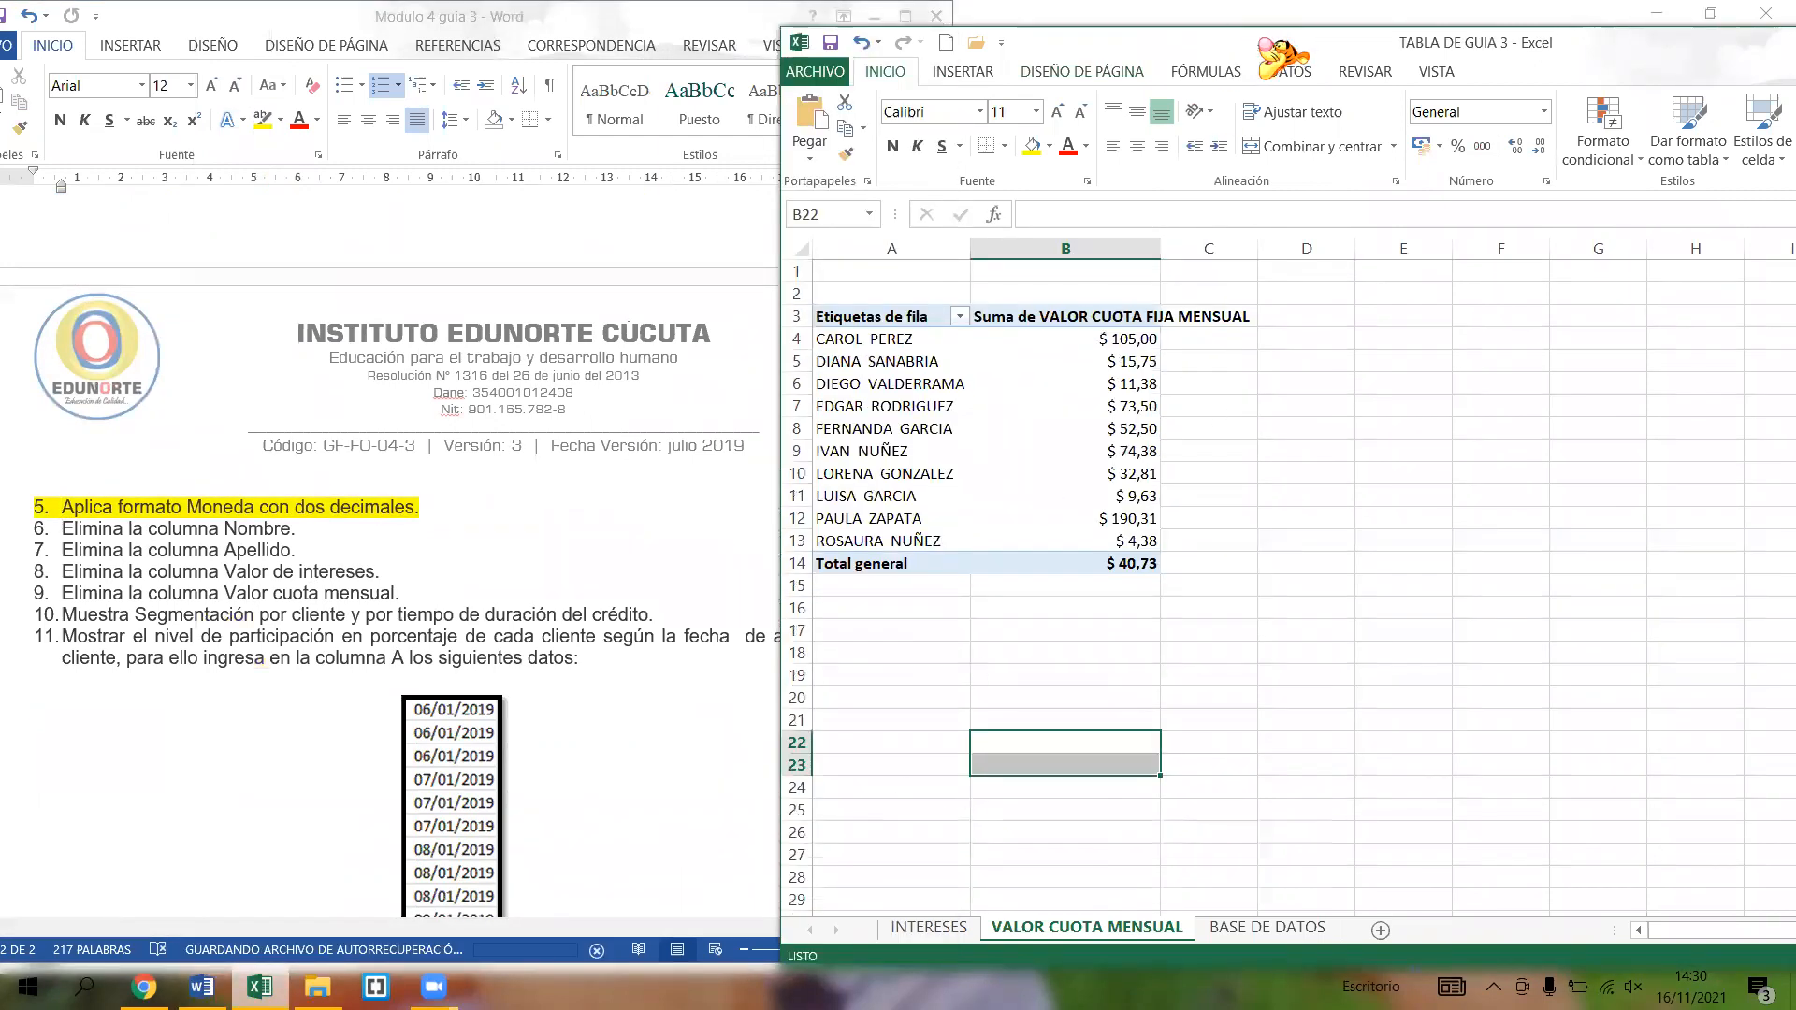
left_click_drag(1259, 39, 1204, 18)
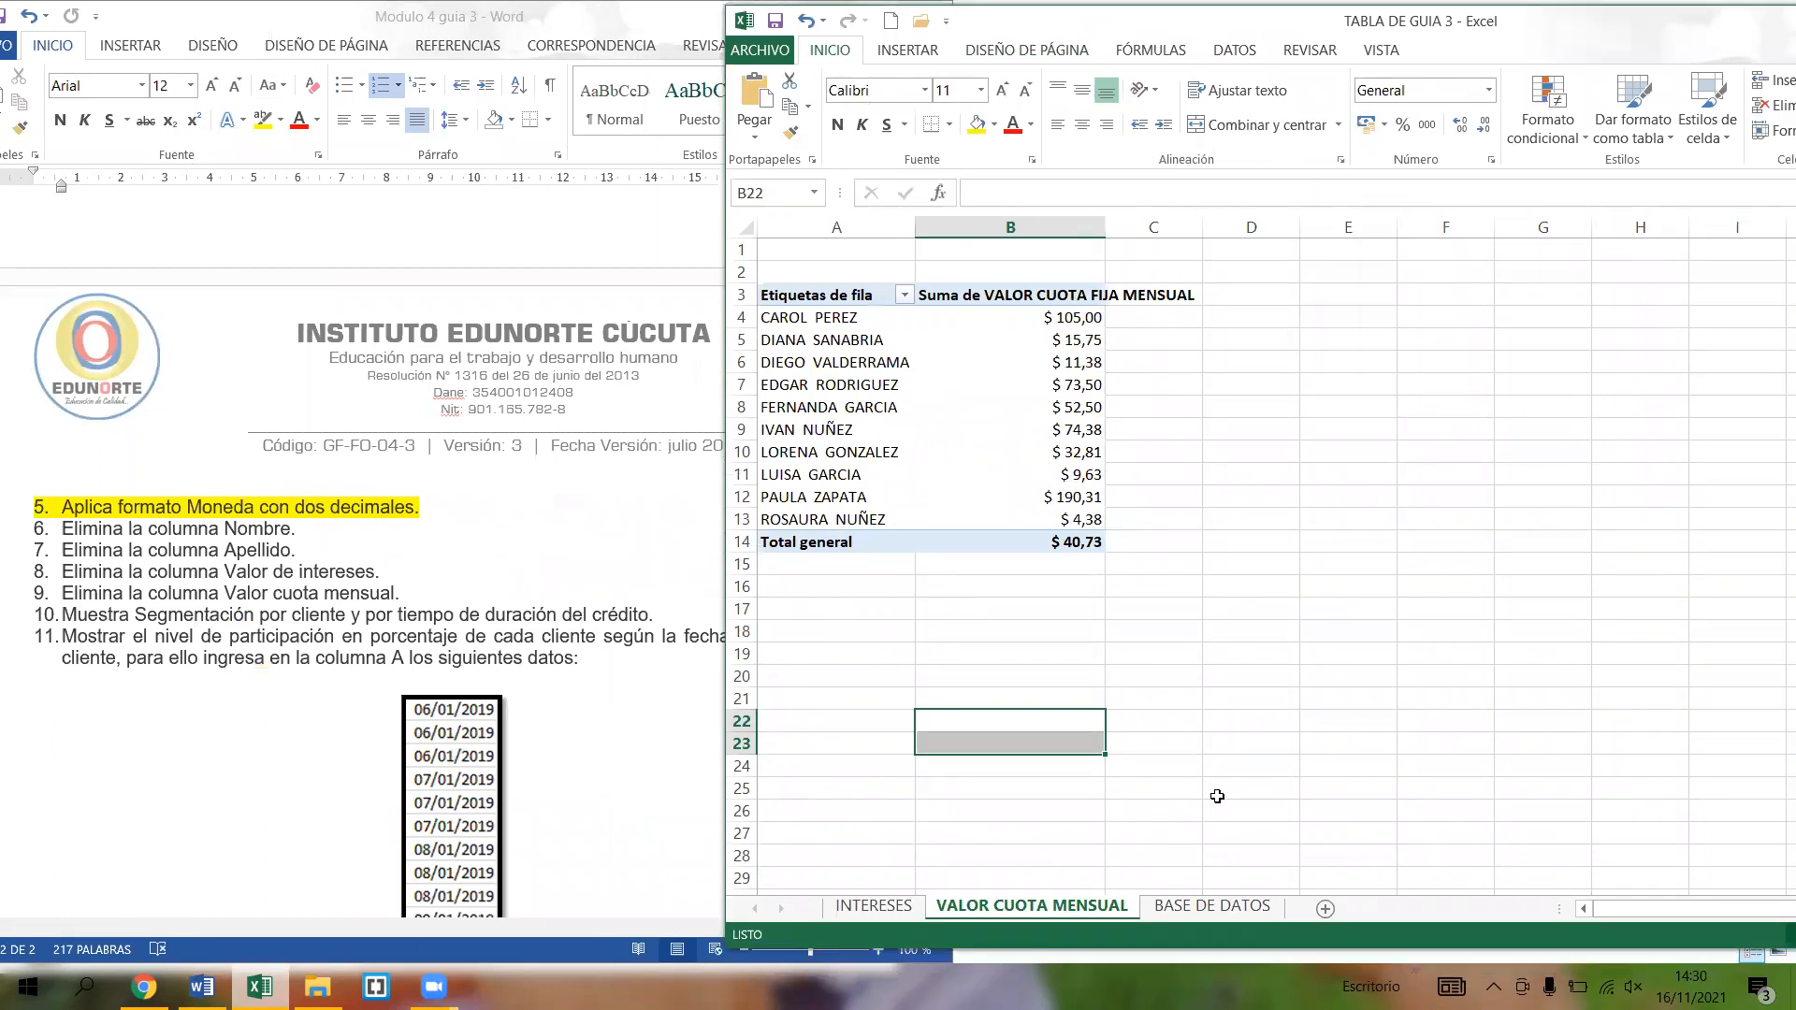
left_click(873, 906)
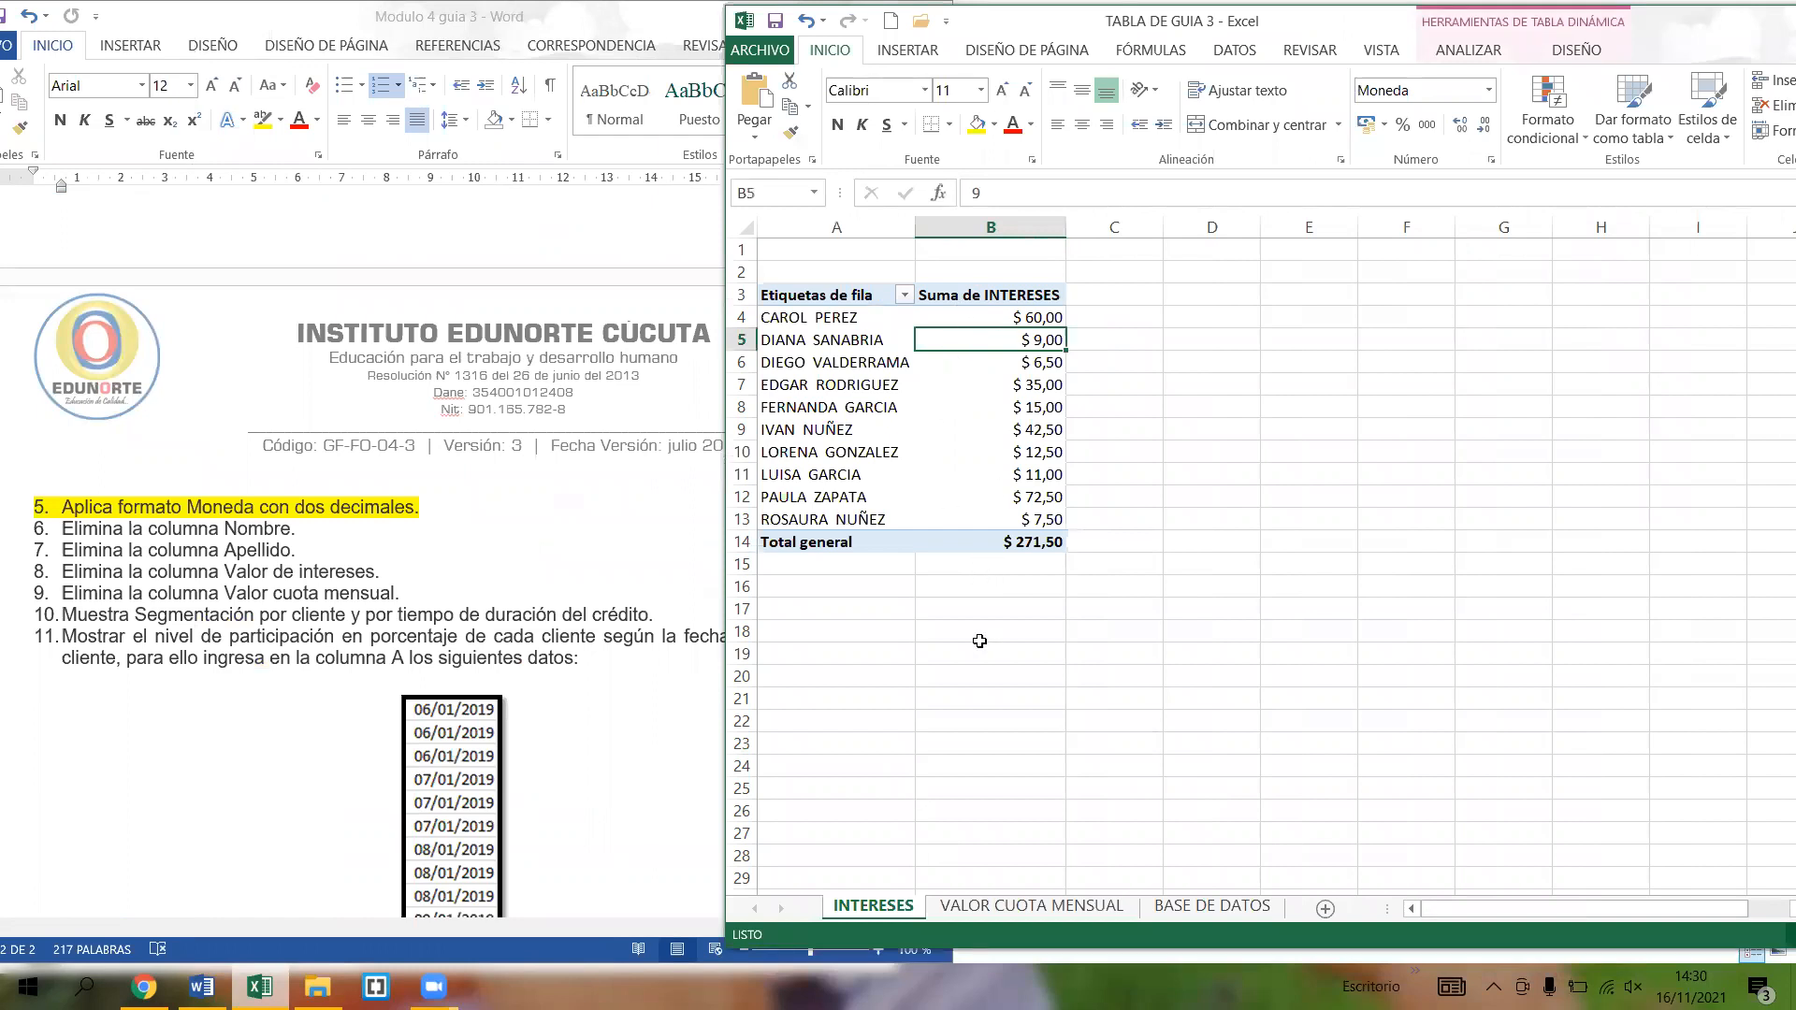
left_click(1006, 543)
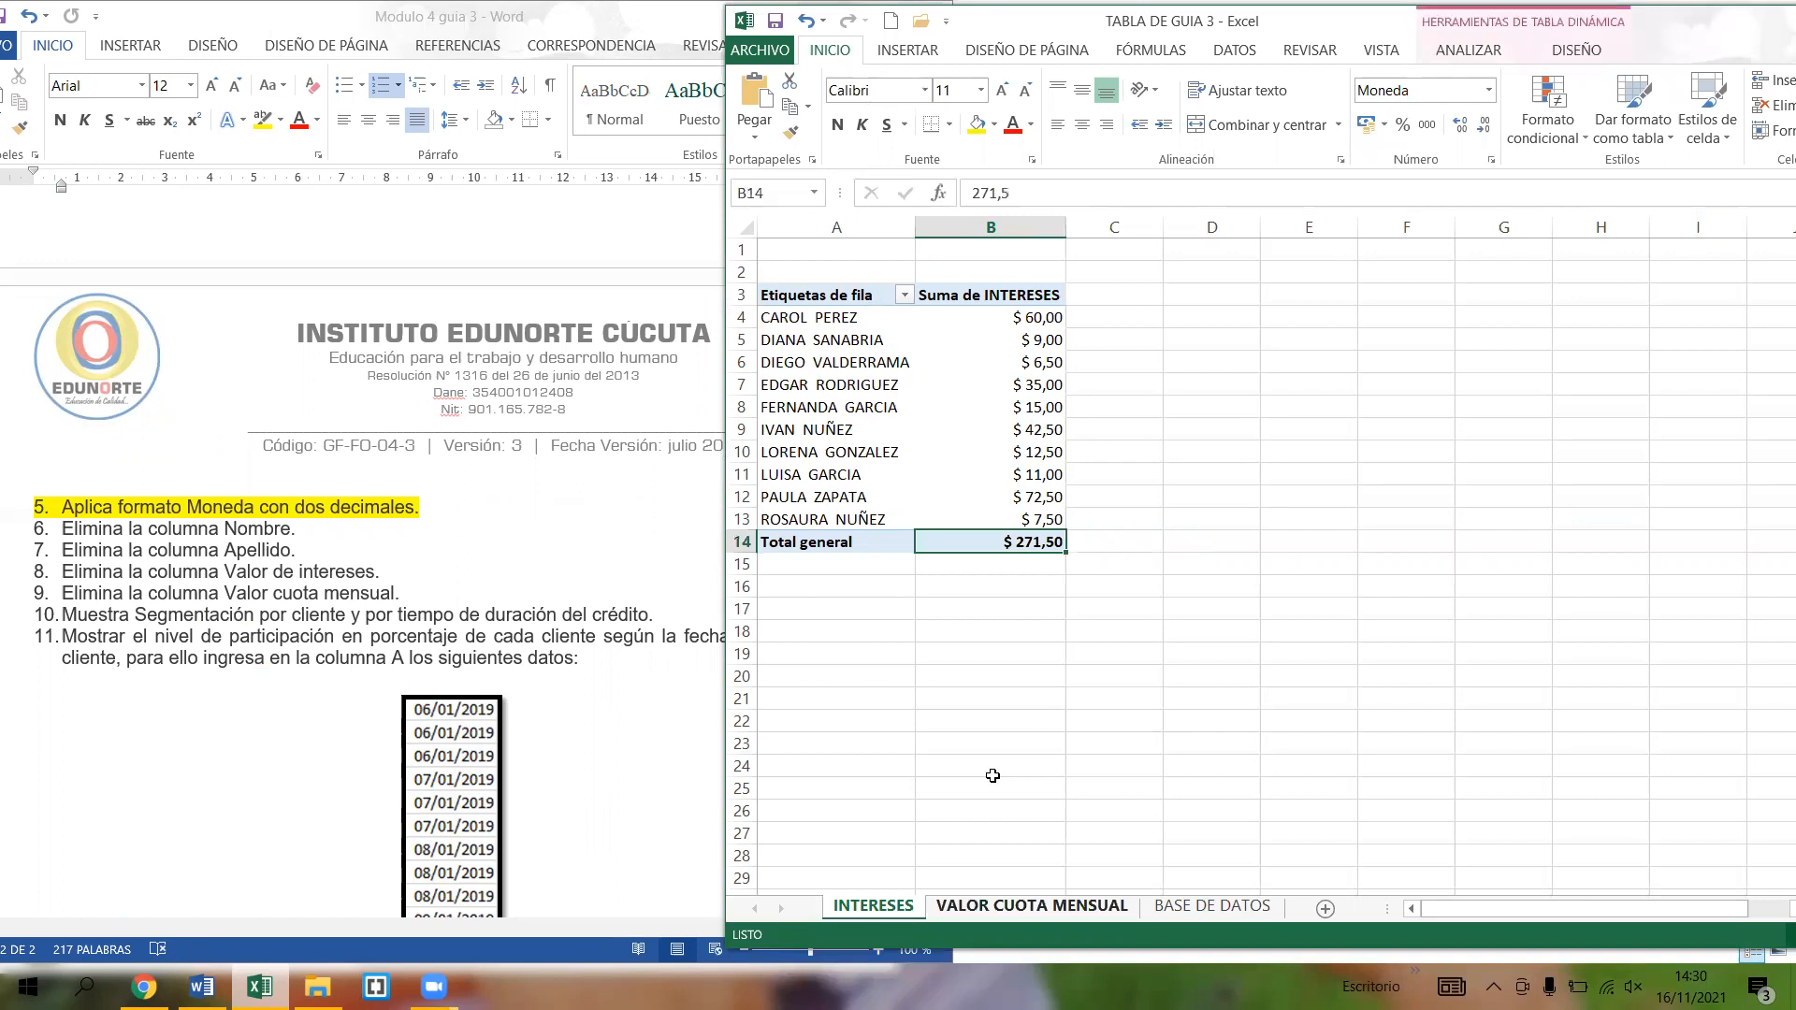
left_click(1032, 906)
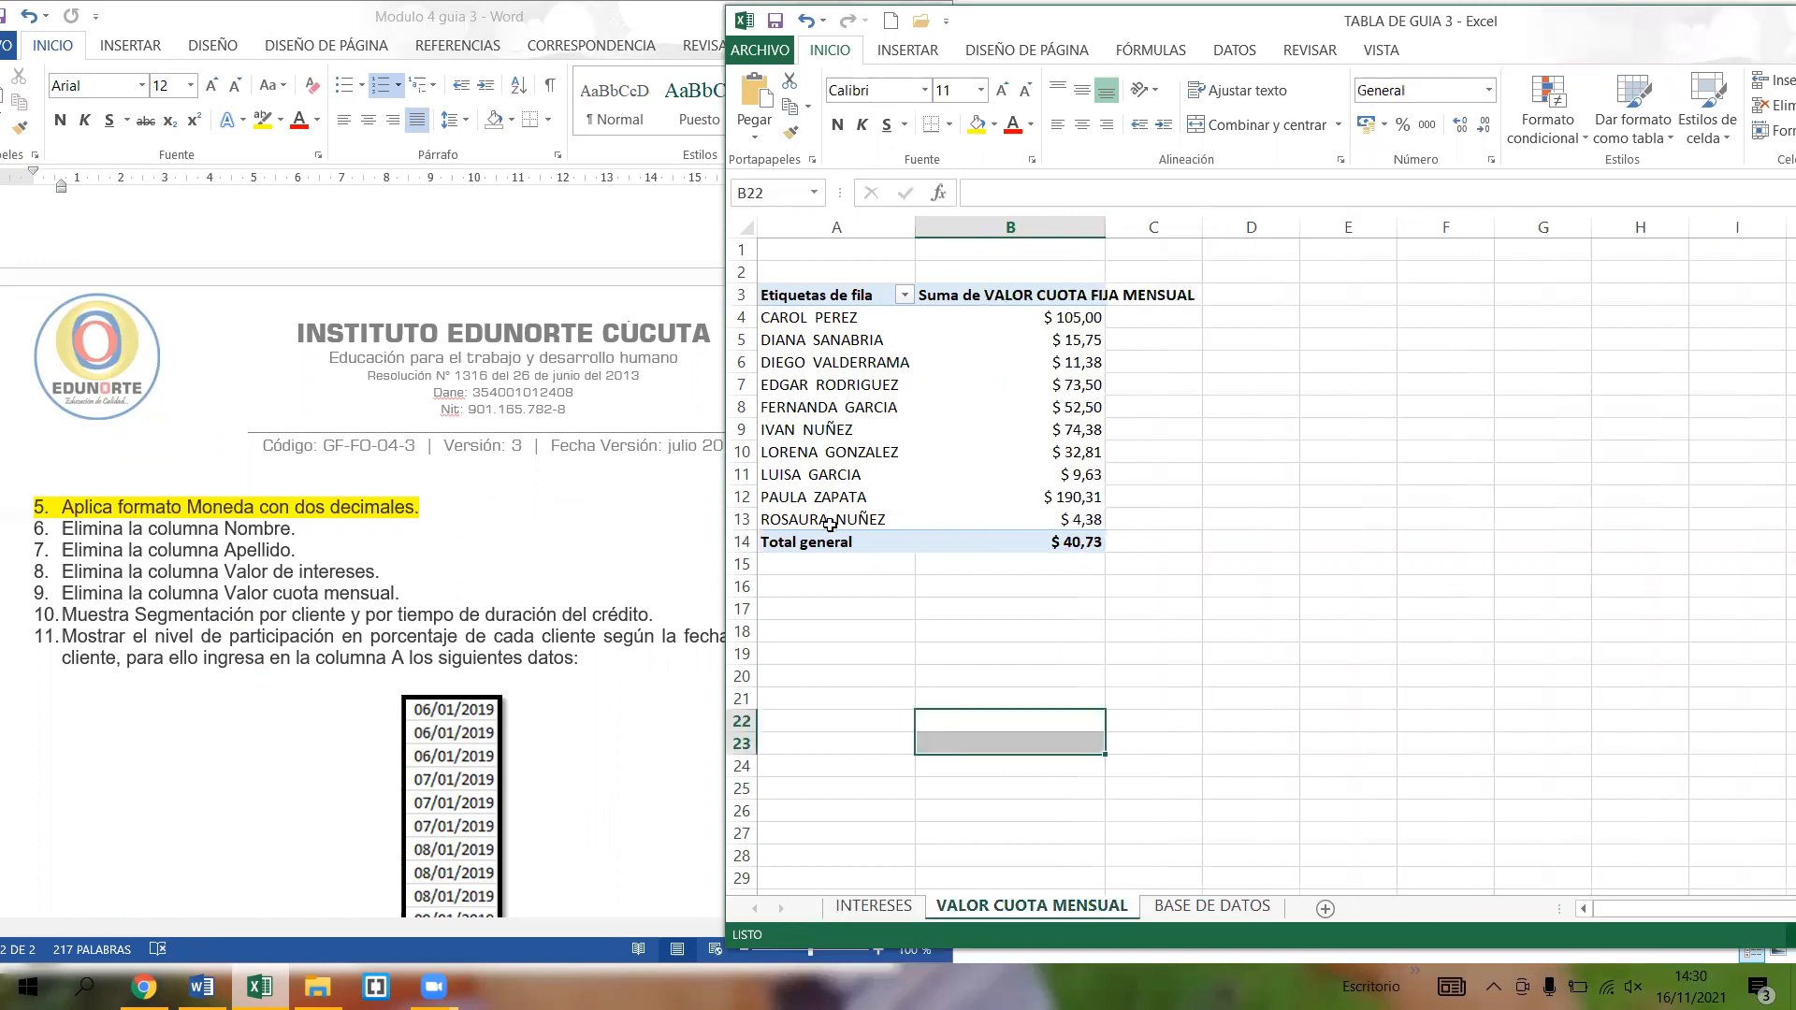
left_click(1055, 543)
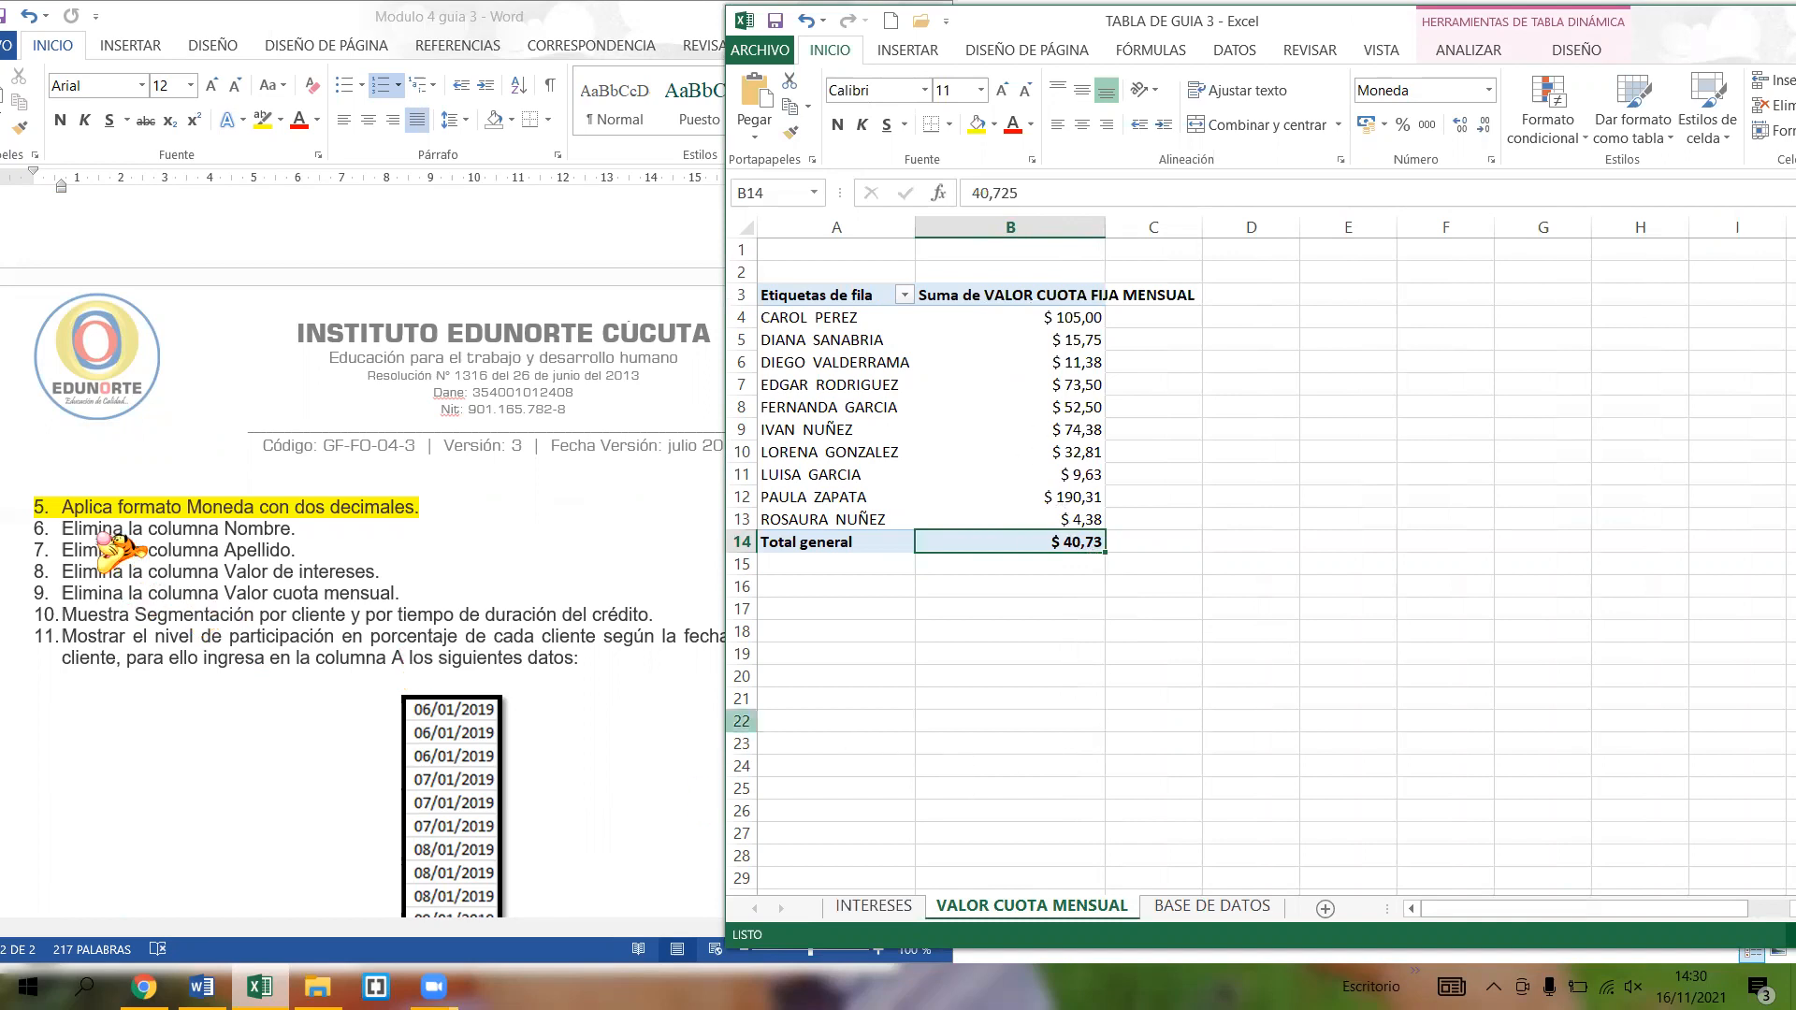
- Highlight instruction 6, "Elimina la columna Nombre.", in yellow in the Word guide
left_click(58, 528)
left_click_drag(58, 529, 308, 531)
left_click(263, 119)
left_click(62, 550)
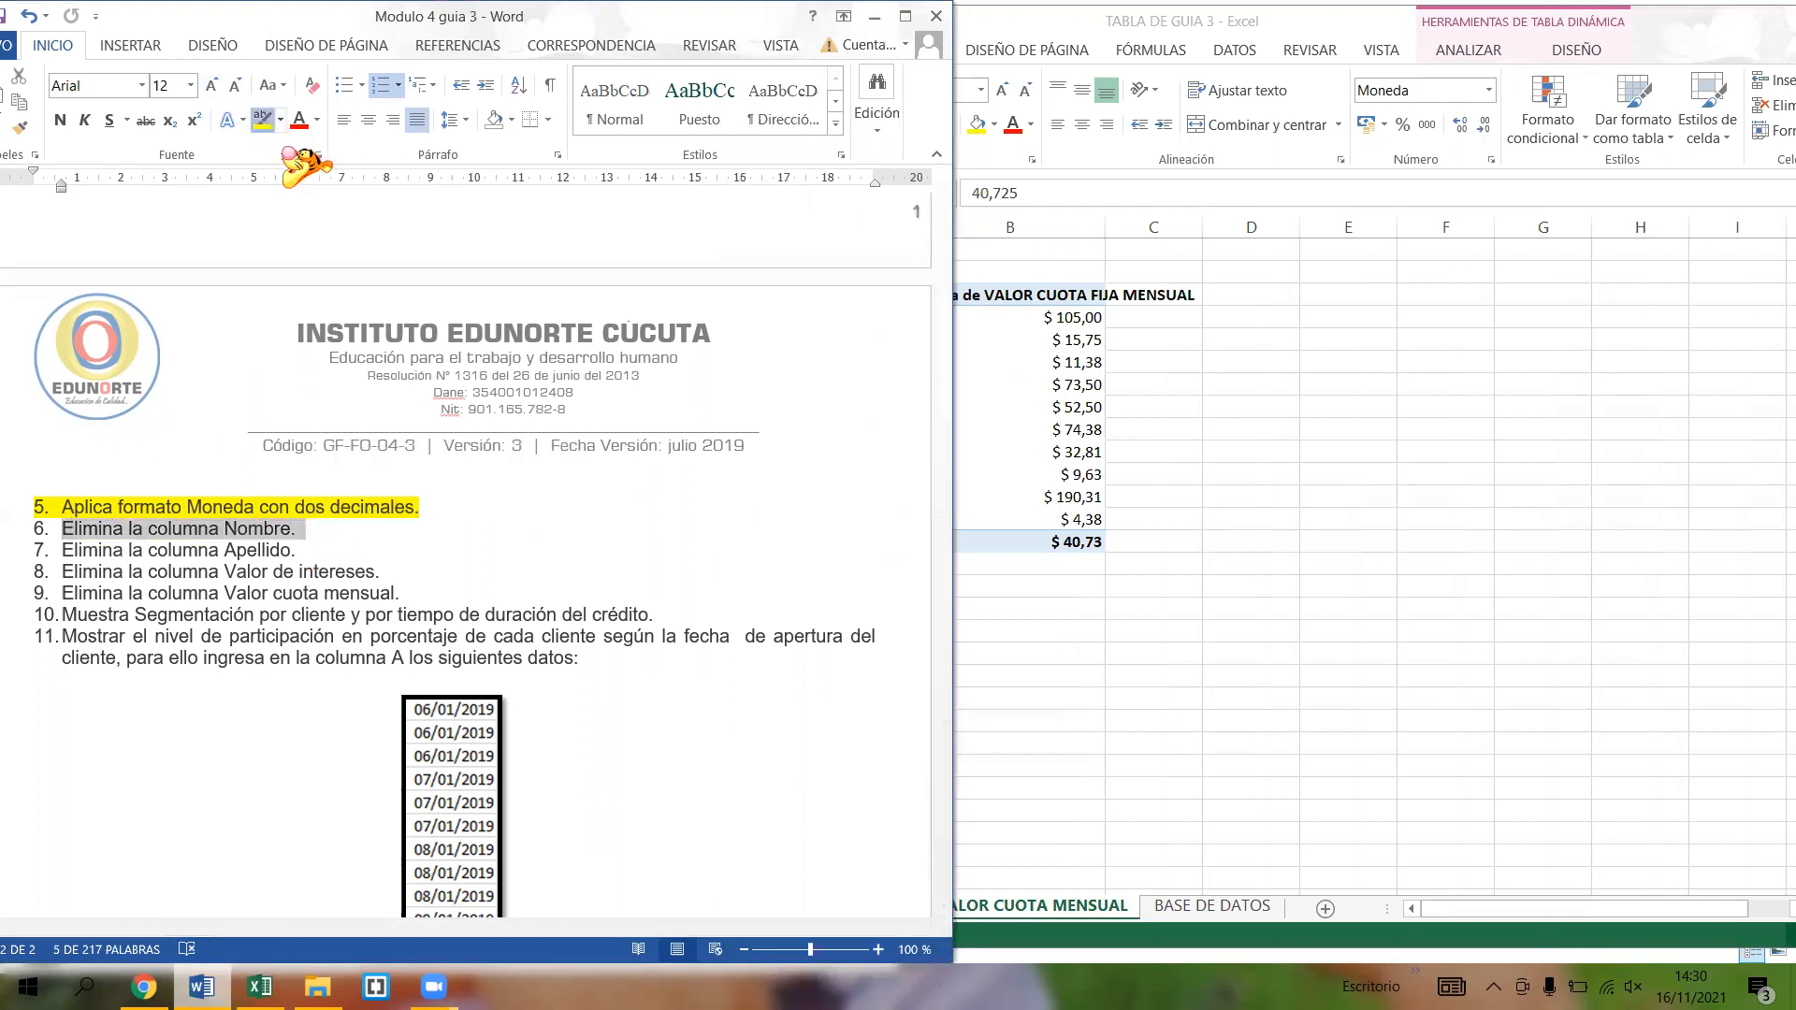
- Go back to Excel's BASE DE DATOS sheet and bring the whole loan table into view beside the guide
left_click(1047, 600)
left_click(1212, 907)
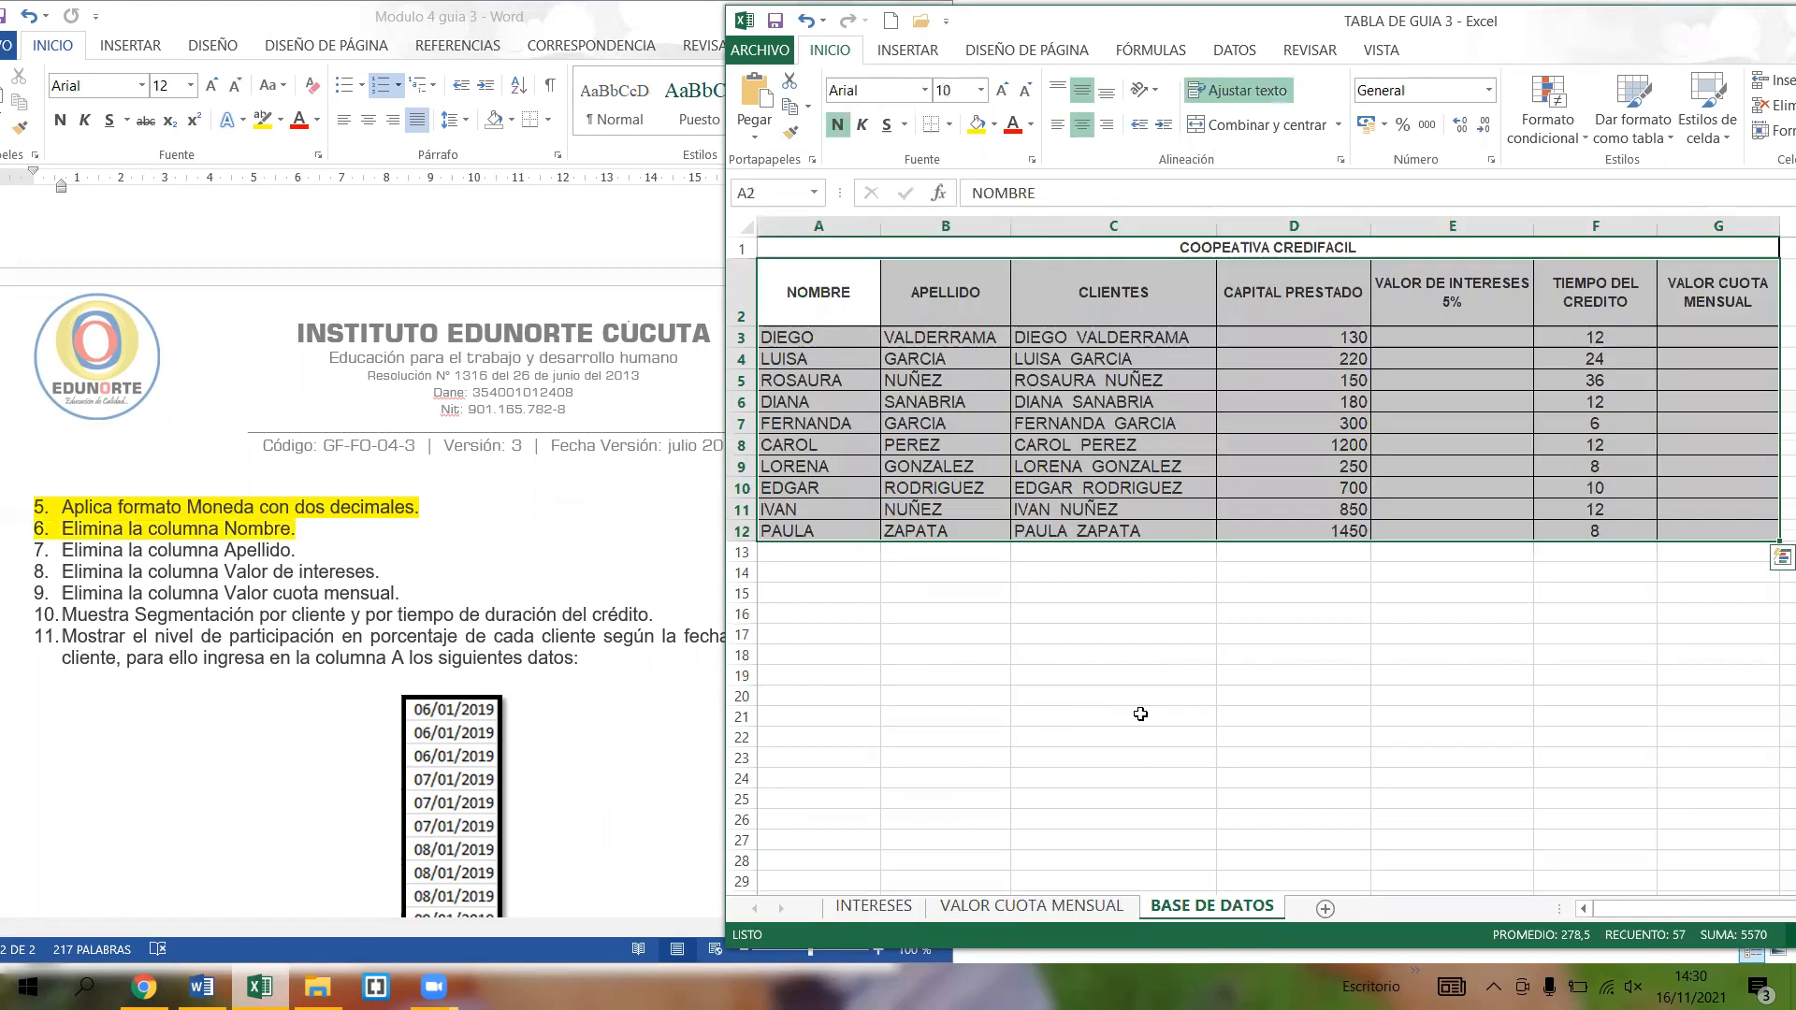
left_click(1132, 711)
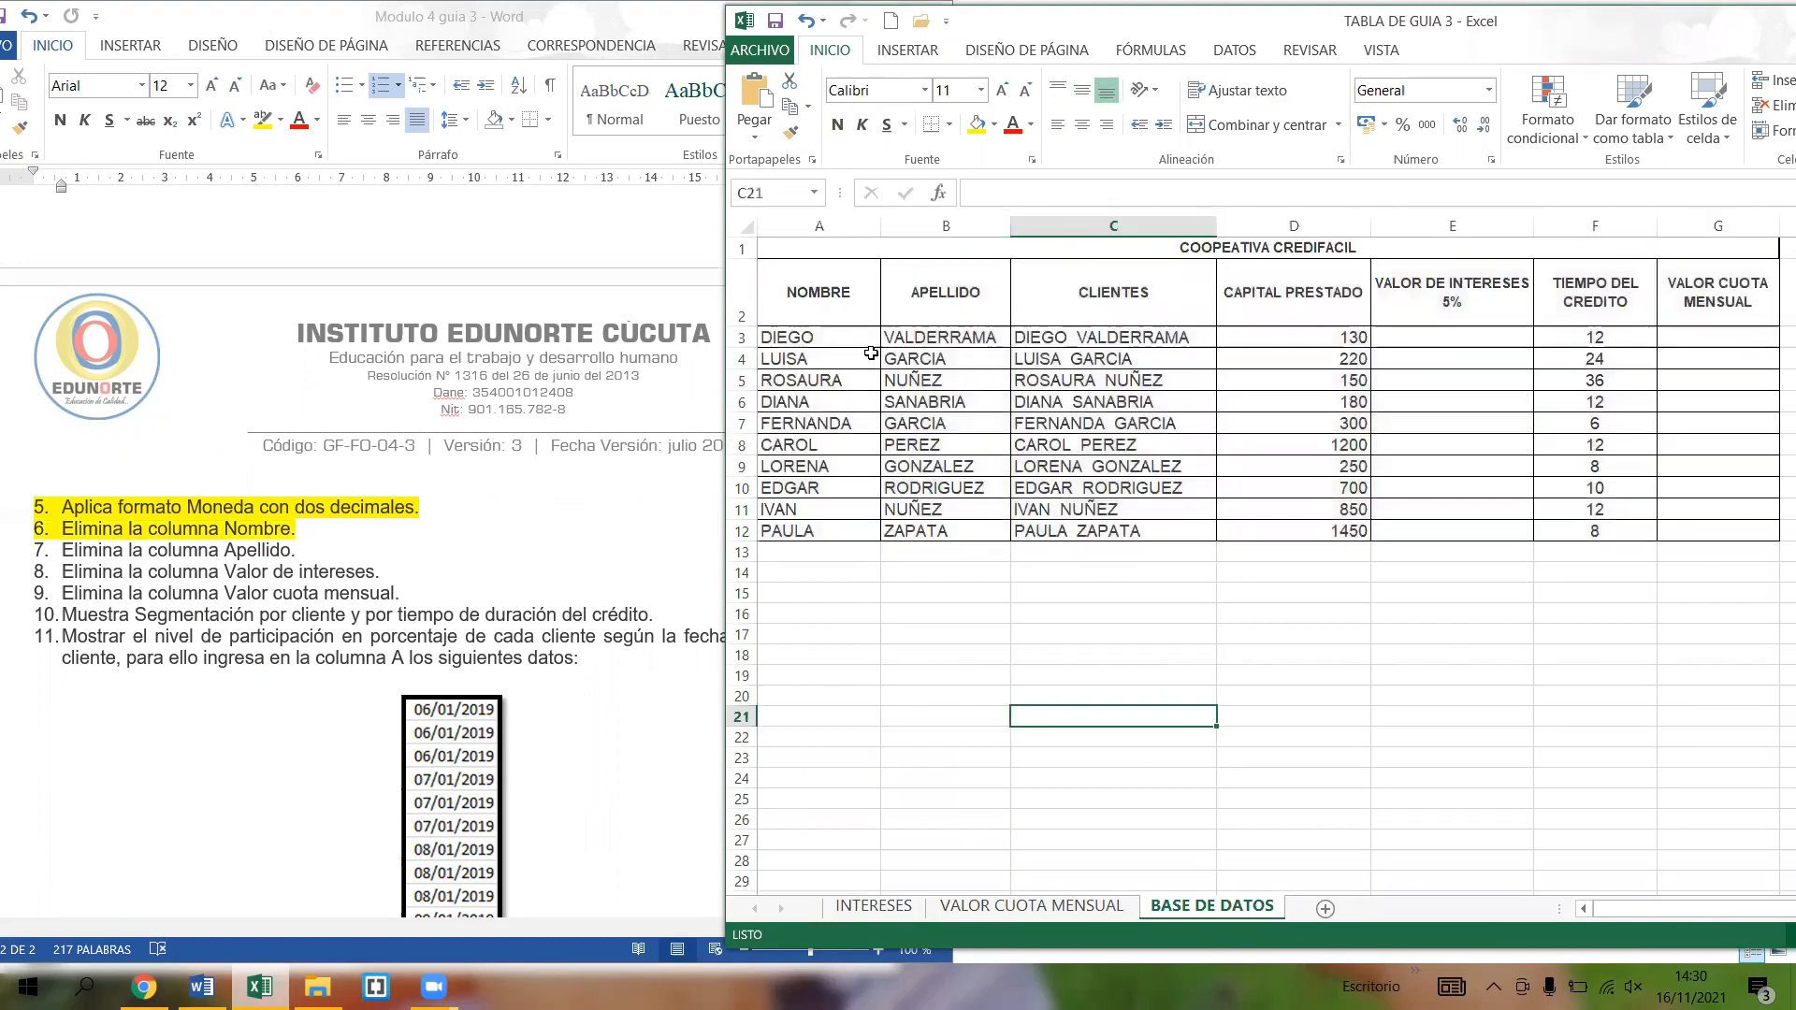
left_click(805, 298)
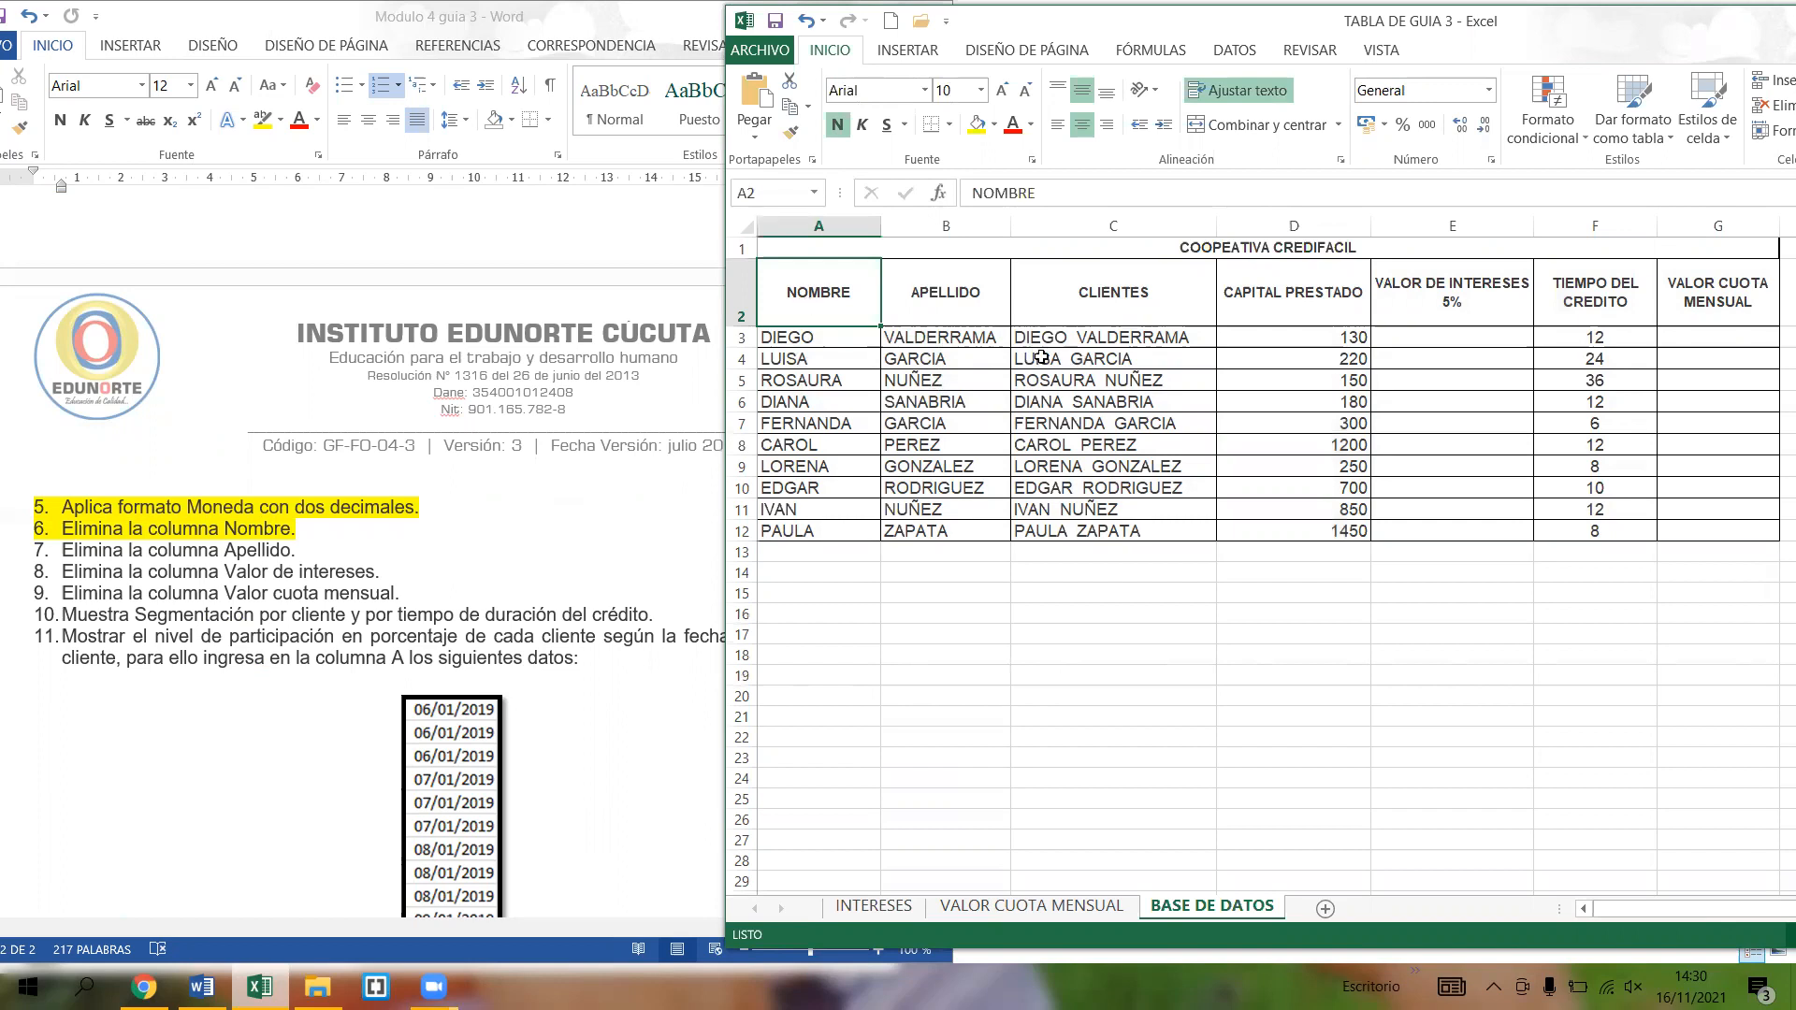
left_click_drag(1536, 27, 1357, 28)
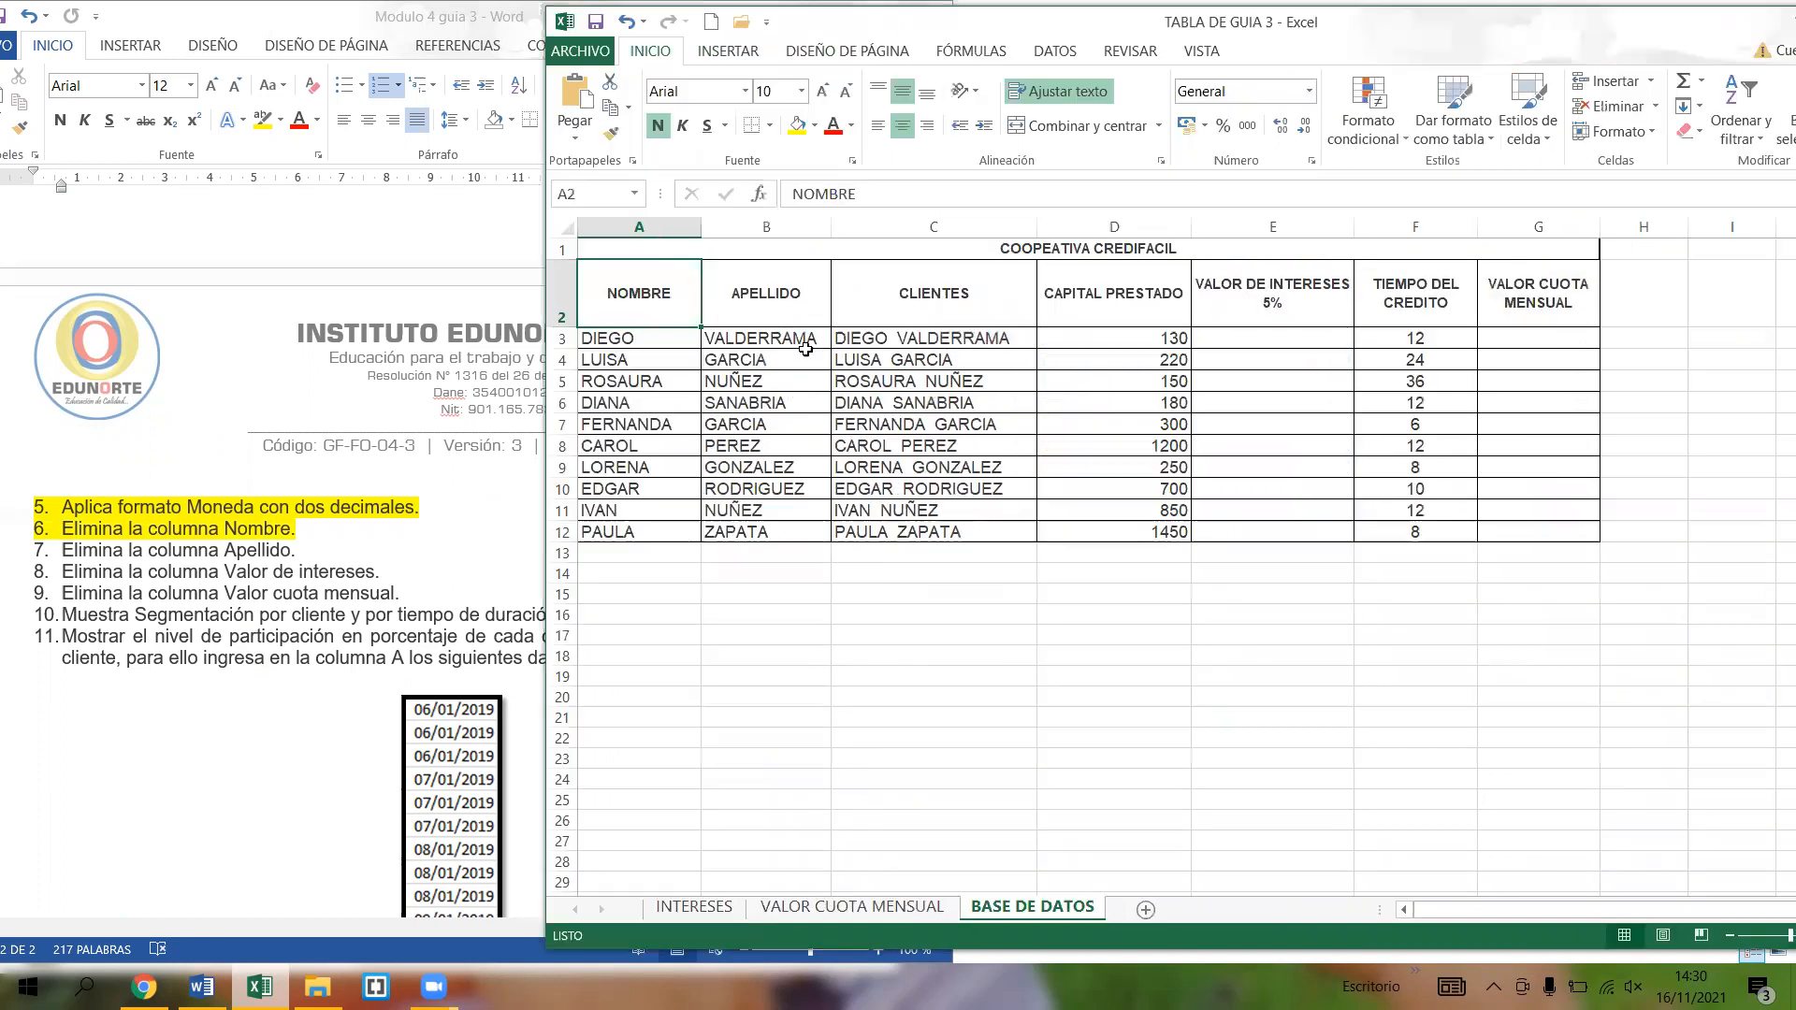
- Try deleting the entire NOMBRE column, inspect the first CLIENTES formula, and undo the deletion
right_click(636, 287)
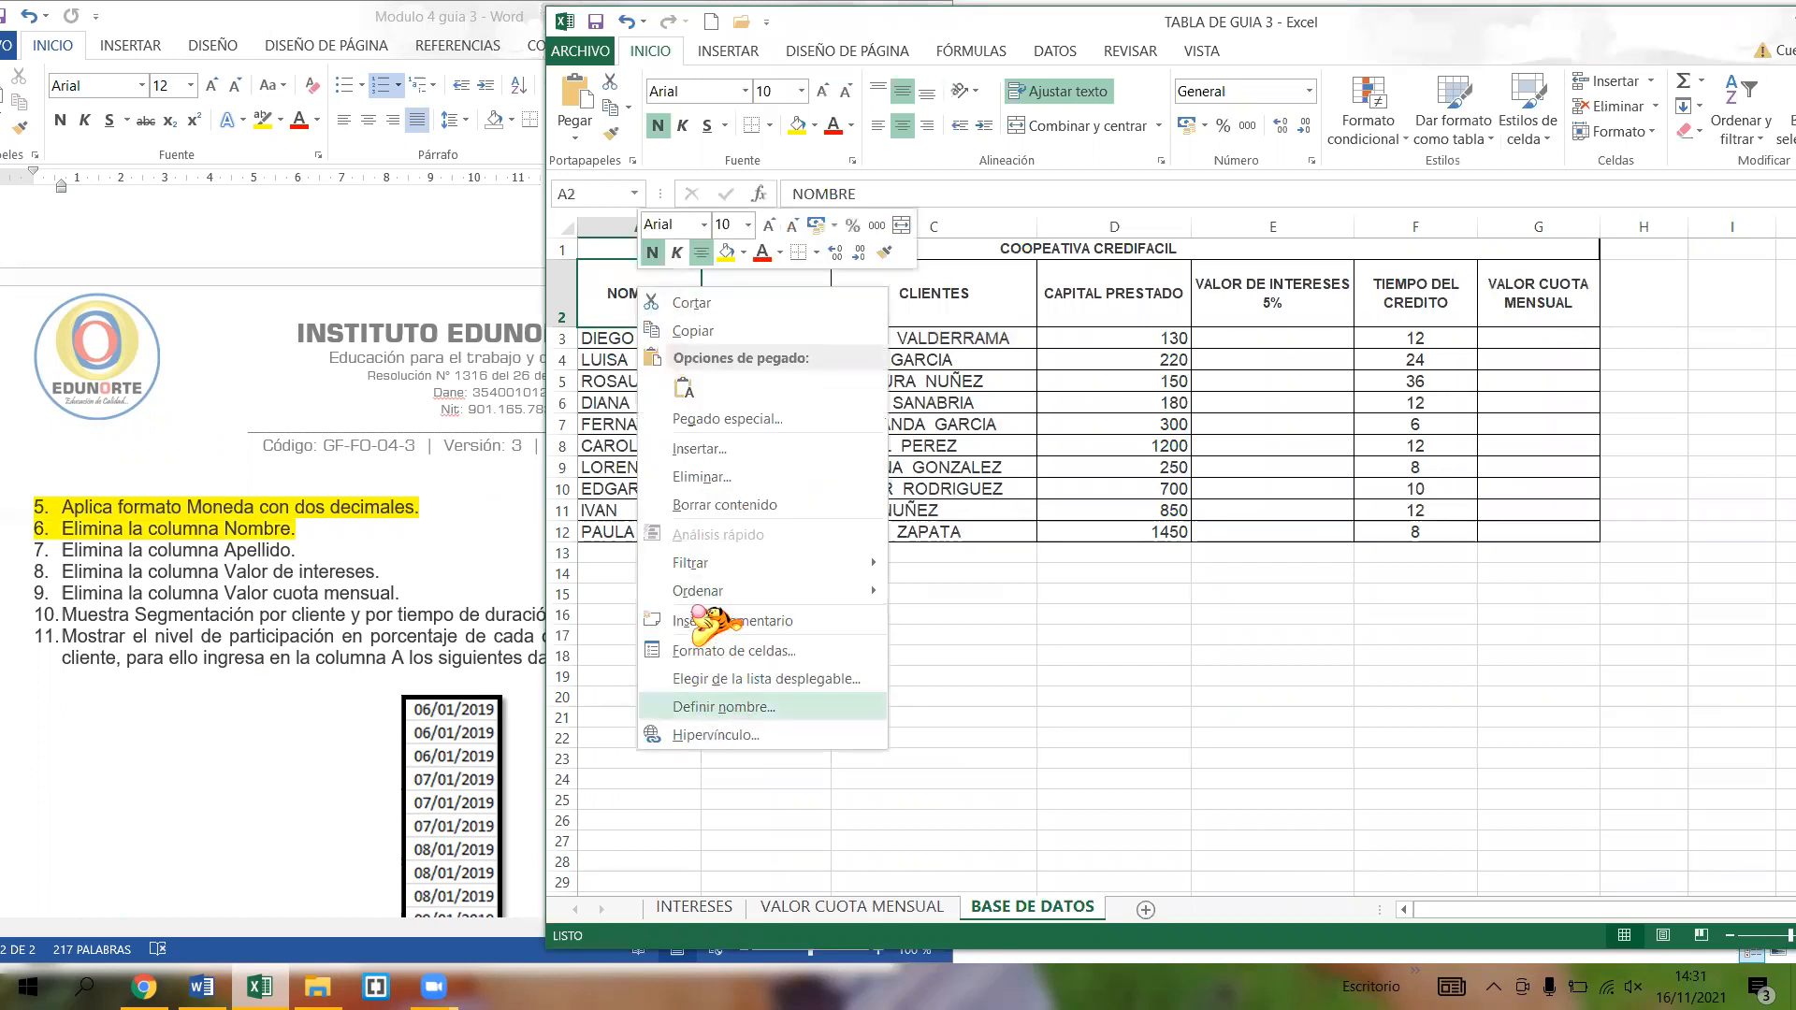
left_click(712, 478)
left_click(679, 497)
left_click(666, 540)
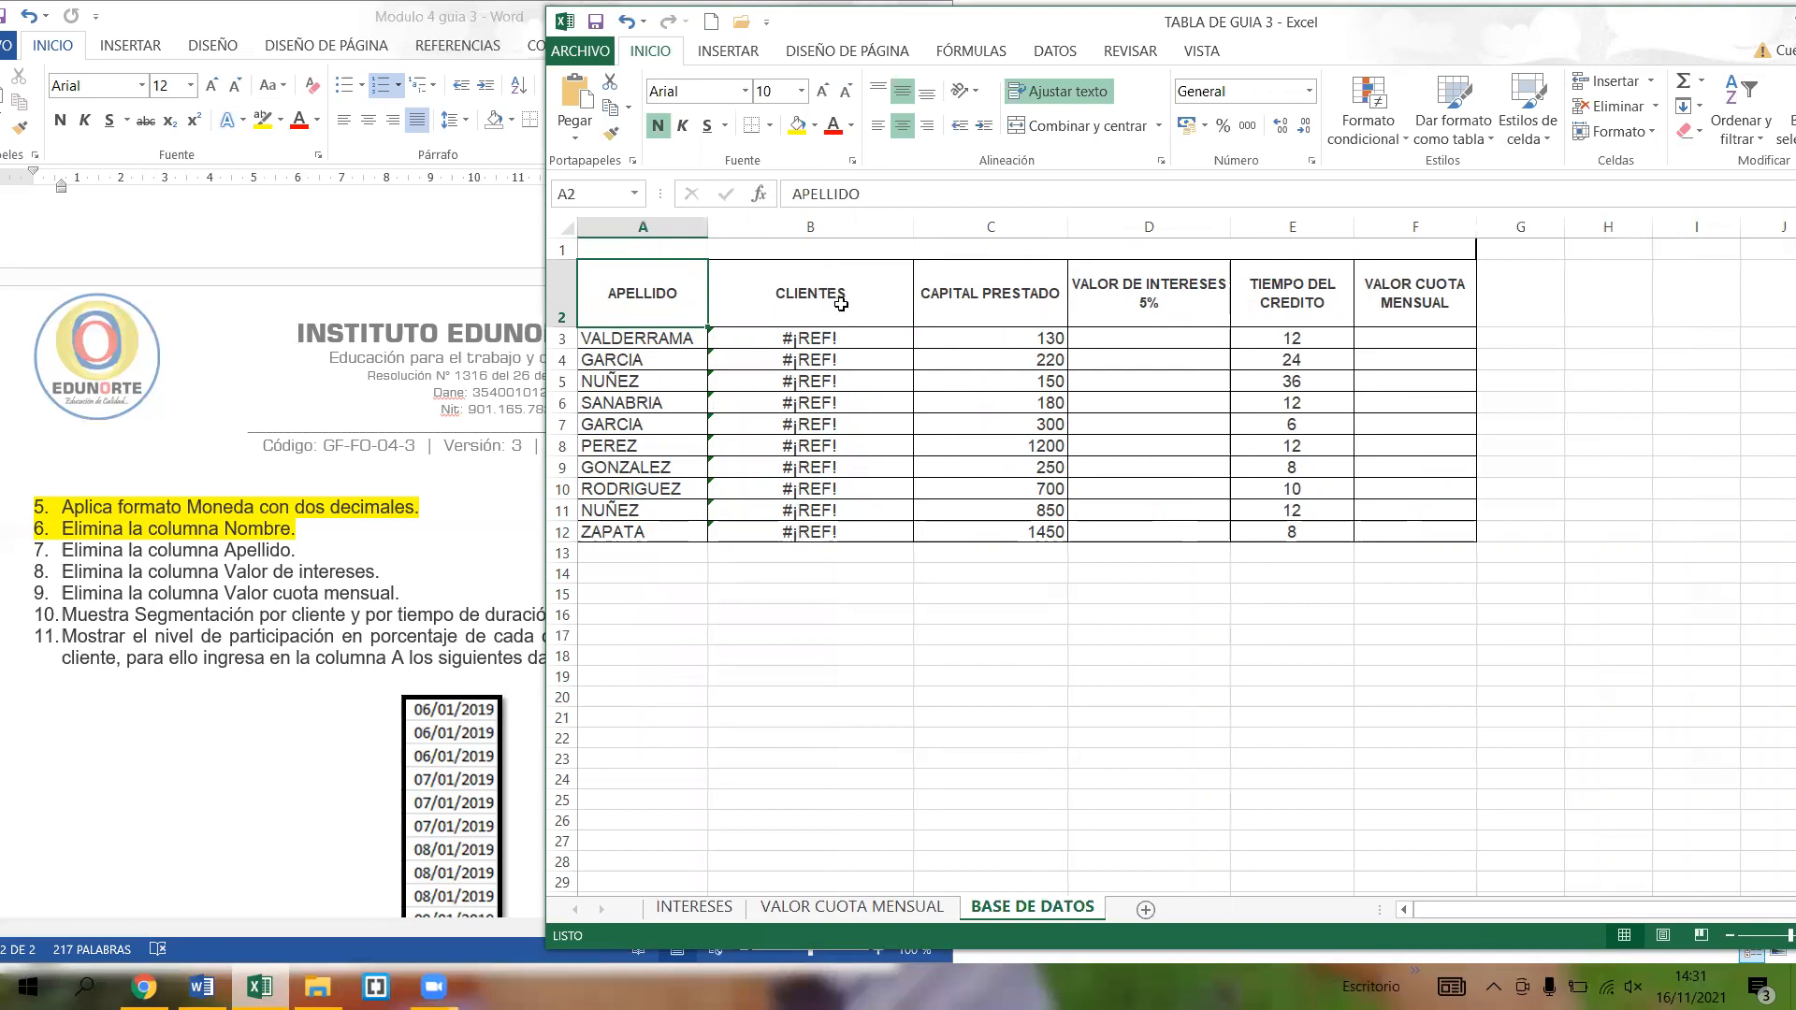
left_click(841, 346)
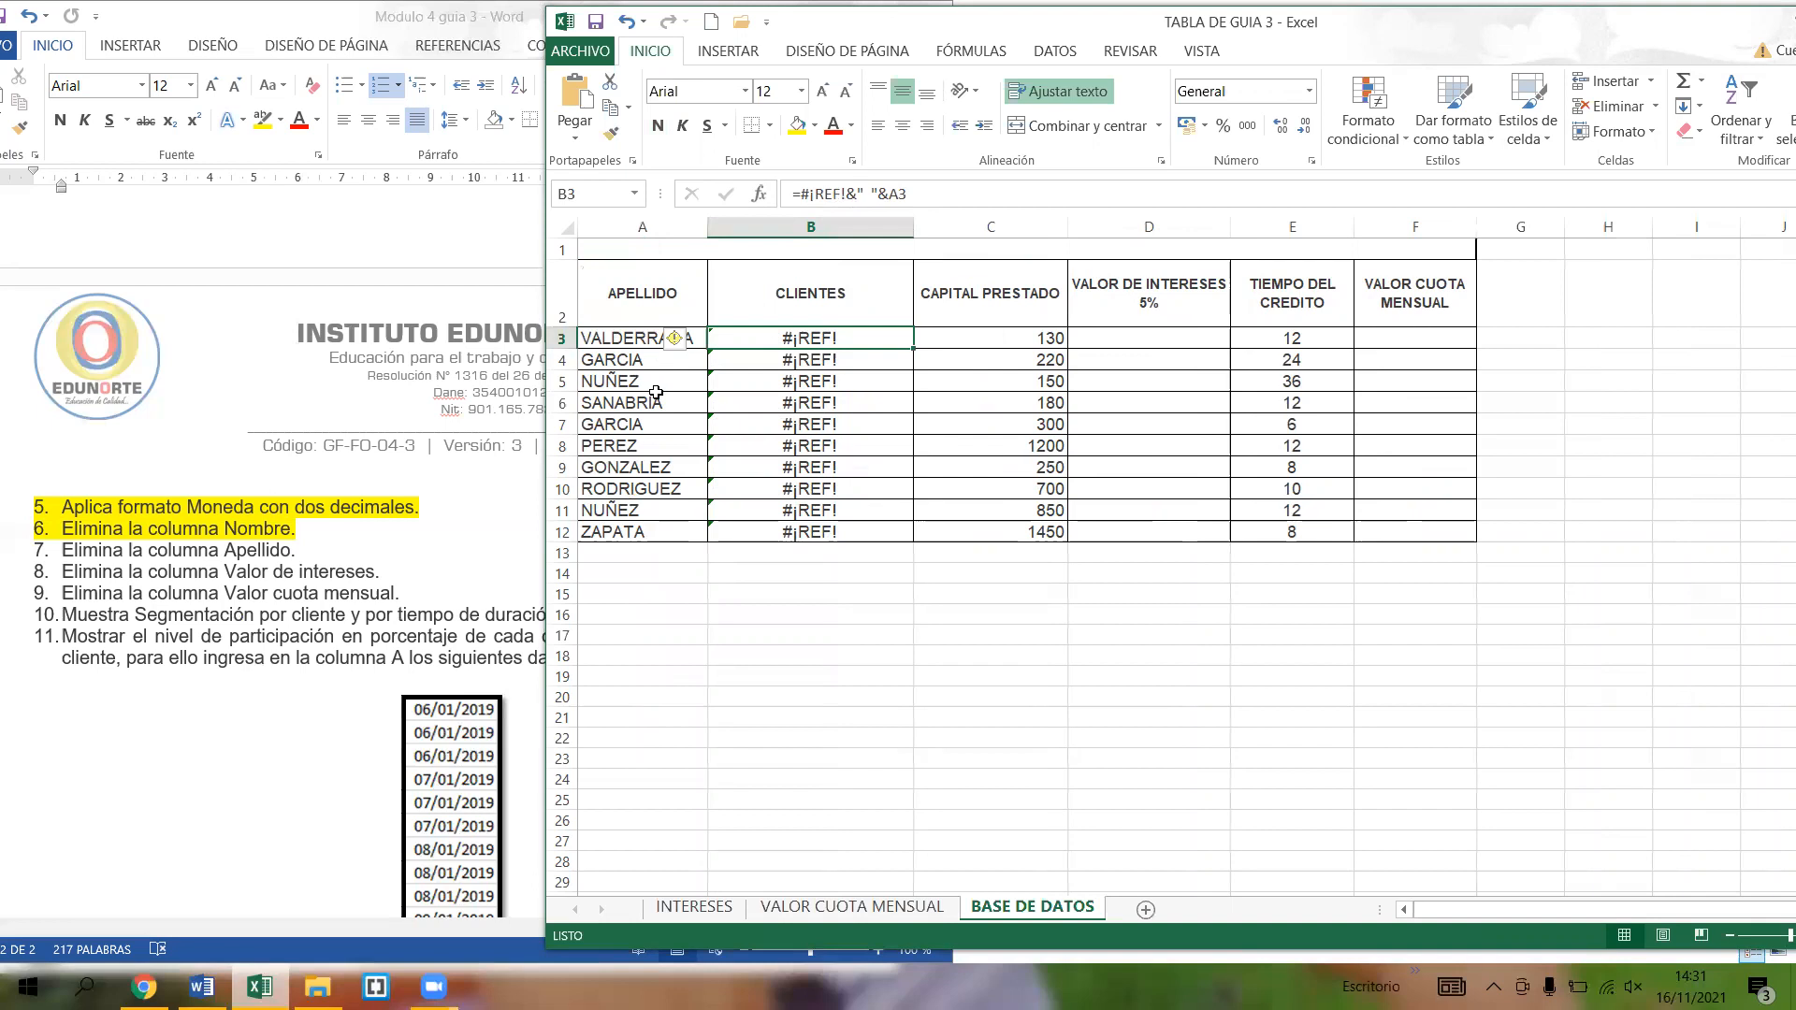
key("ctrl+z")
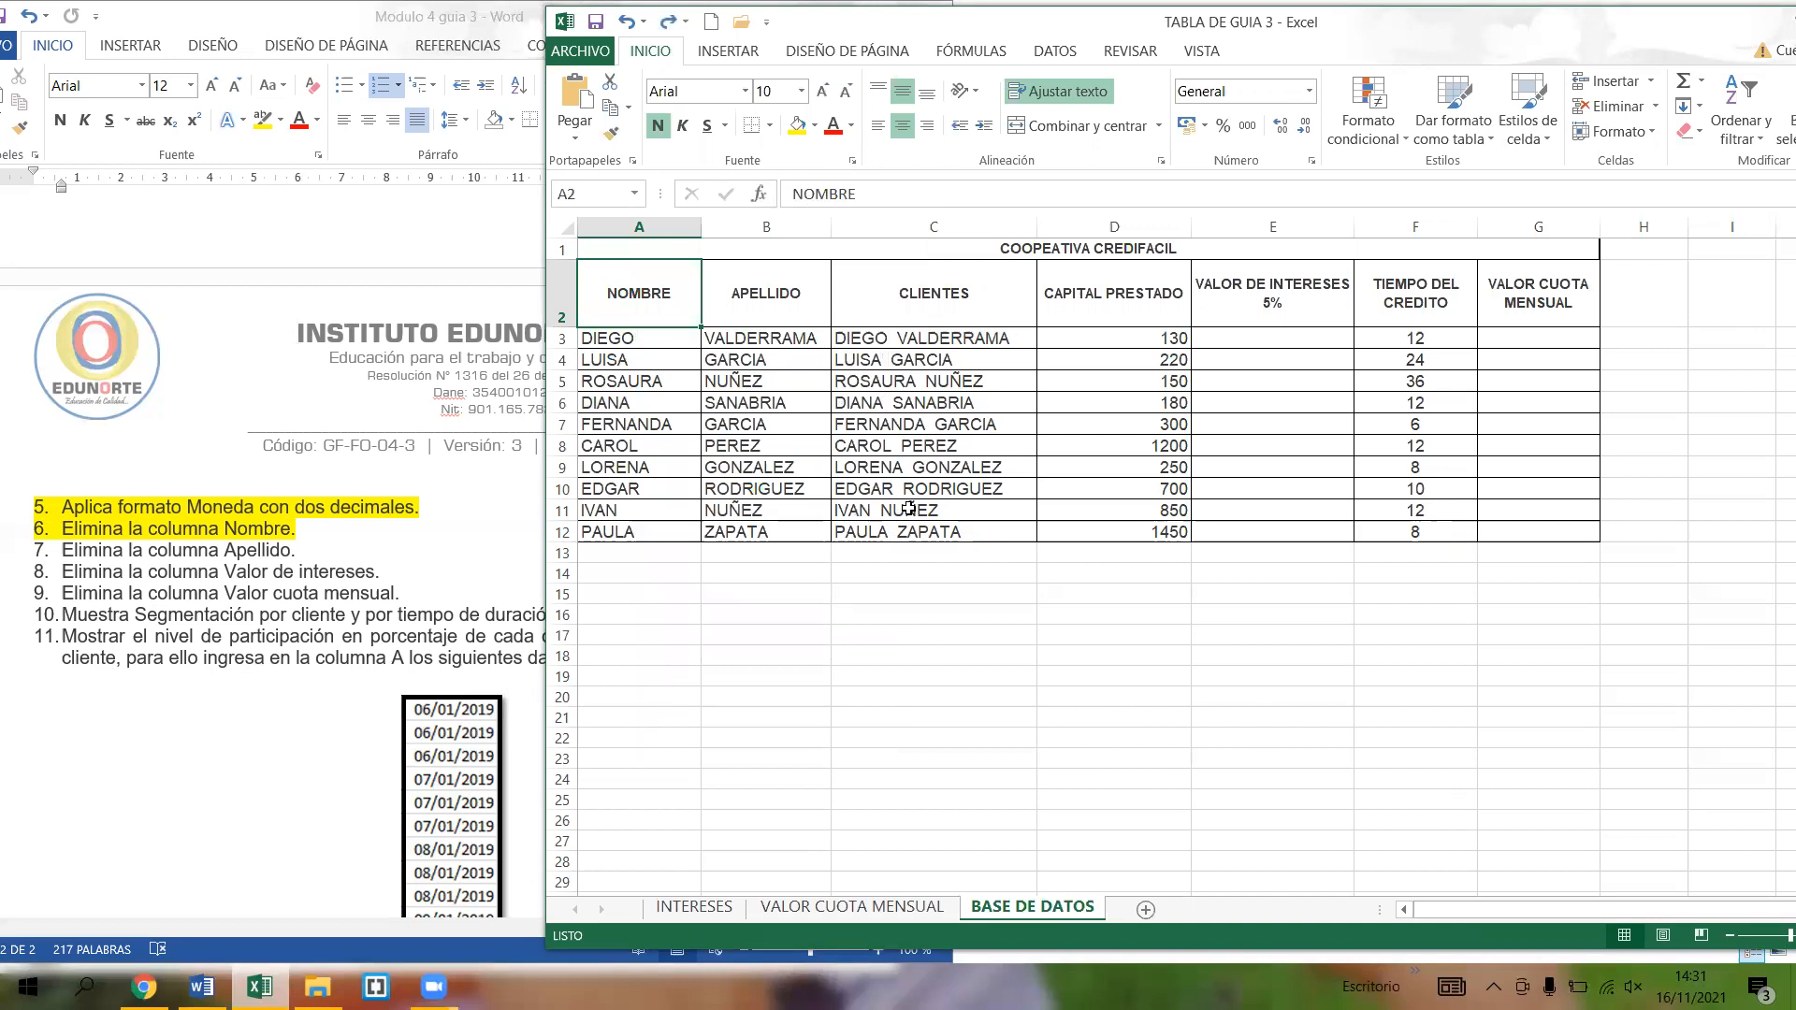
- Replace the CLIENTES formulas in C3:C12 with plain text by copying them and pasting only values in place
left_click(742, 297)
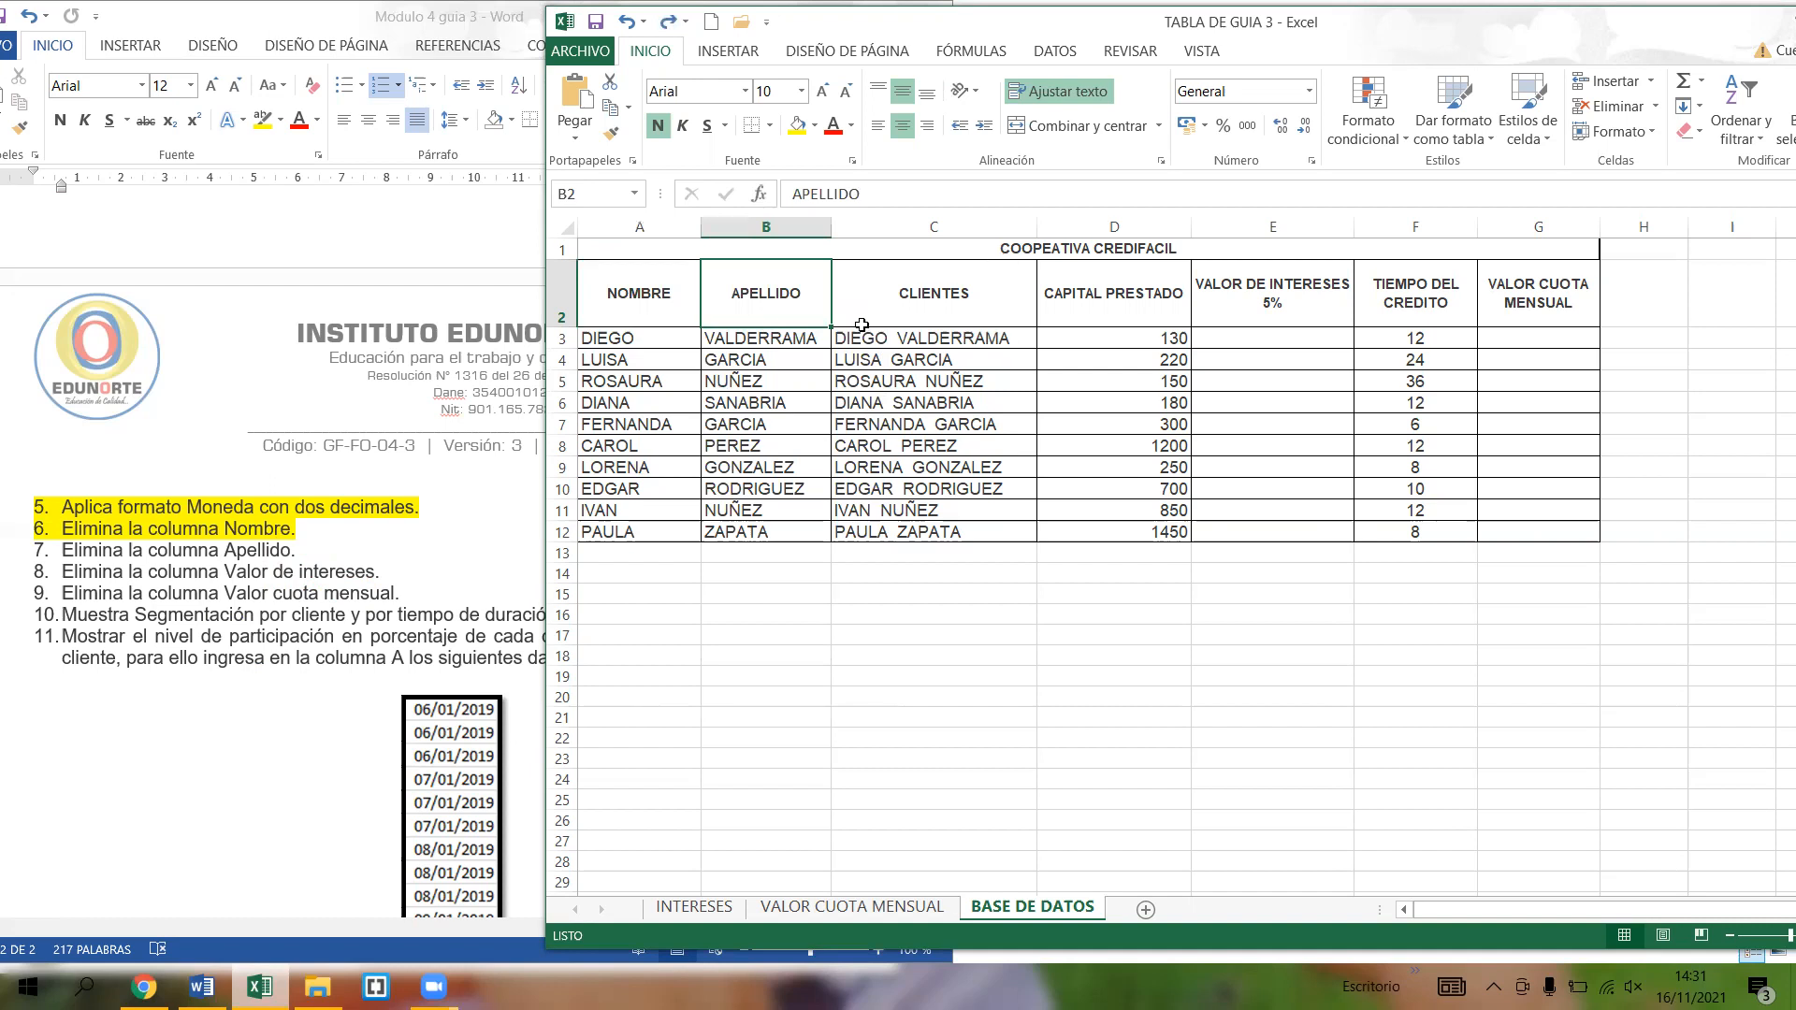
left_click_drag(914, 333, 925, 532)
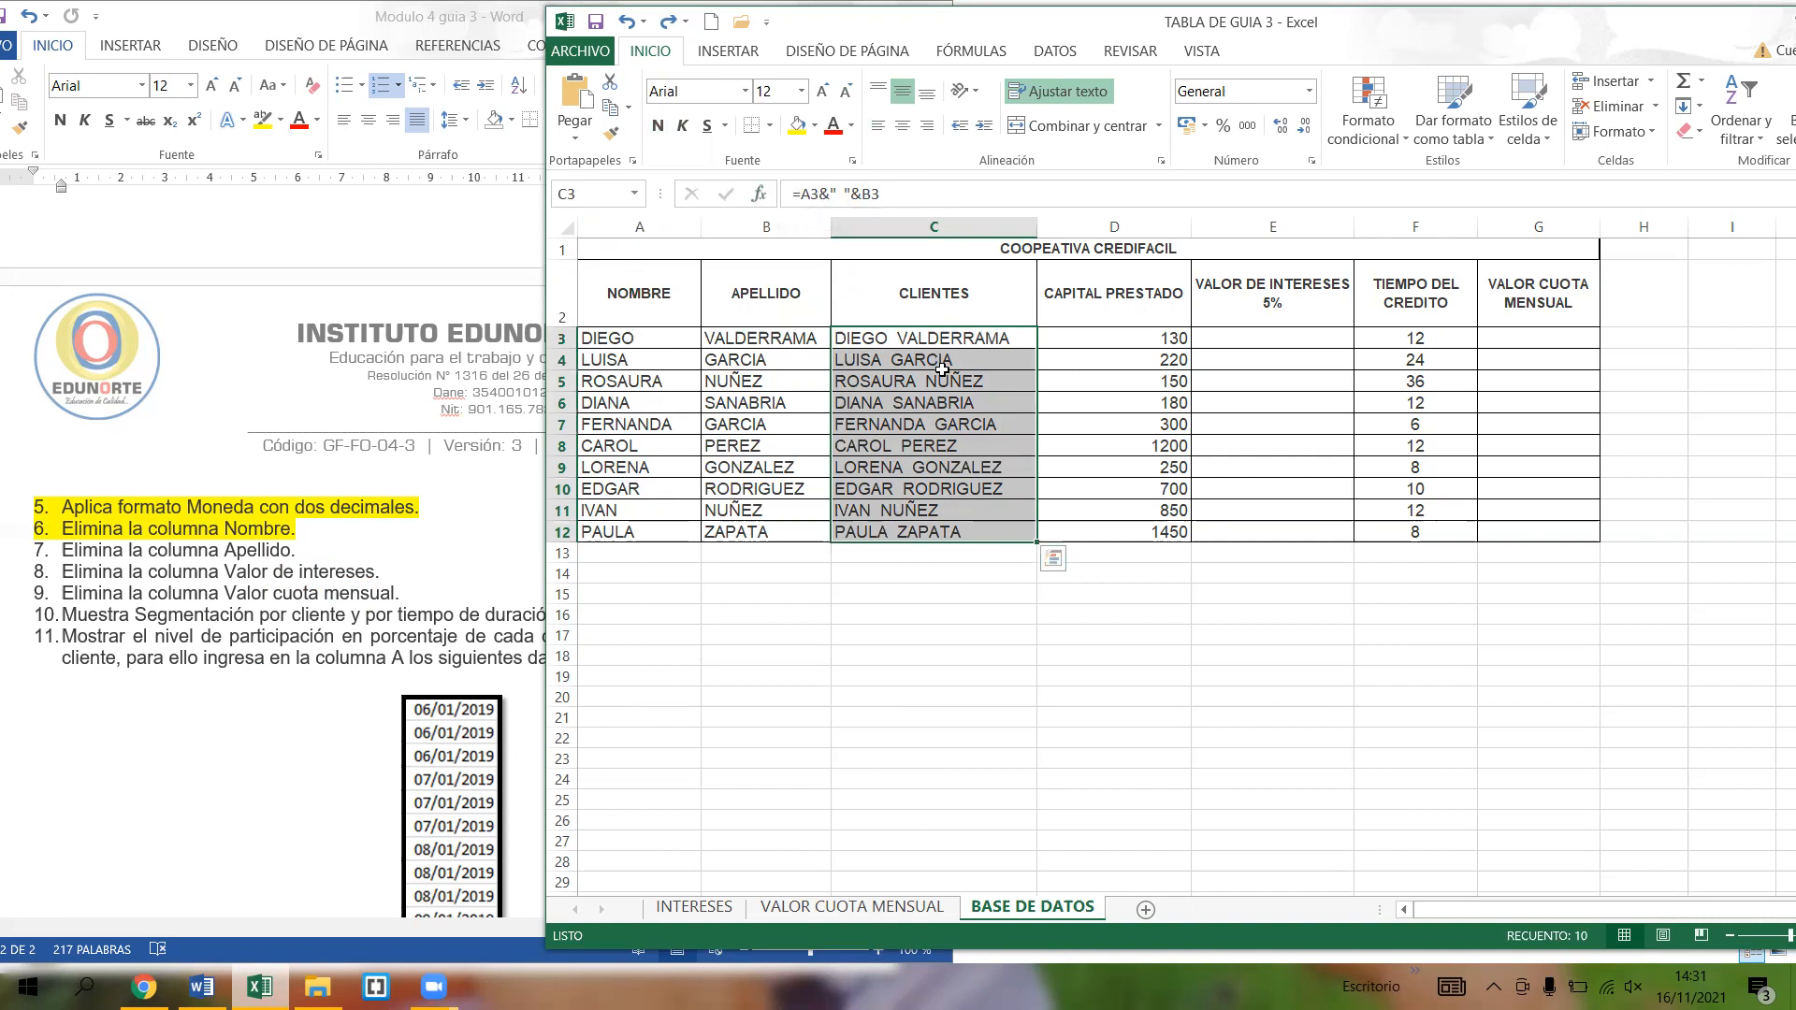
right_click(900, 338)
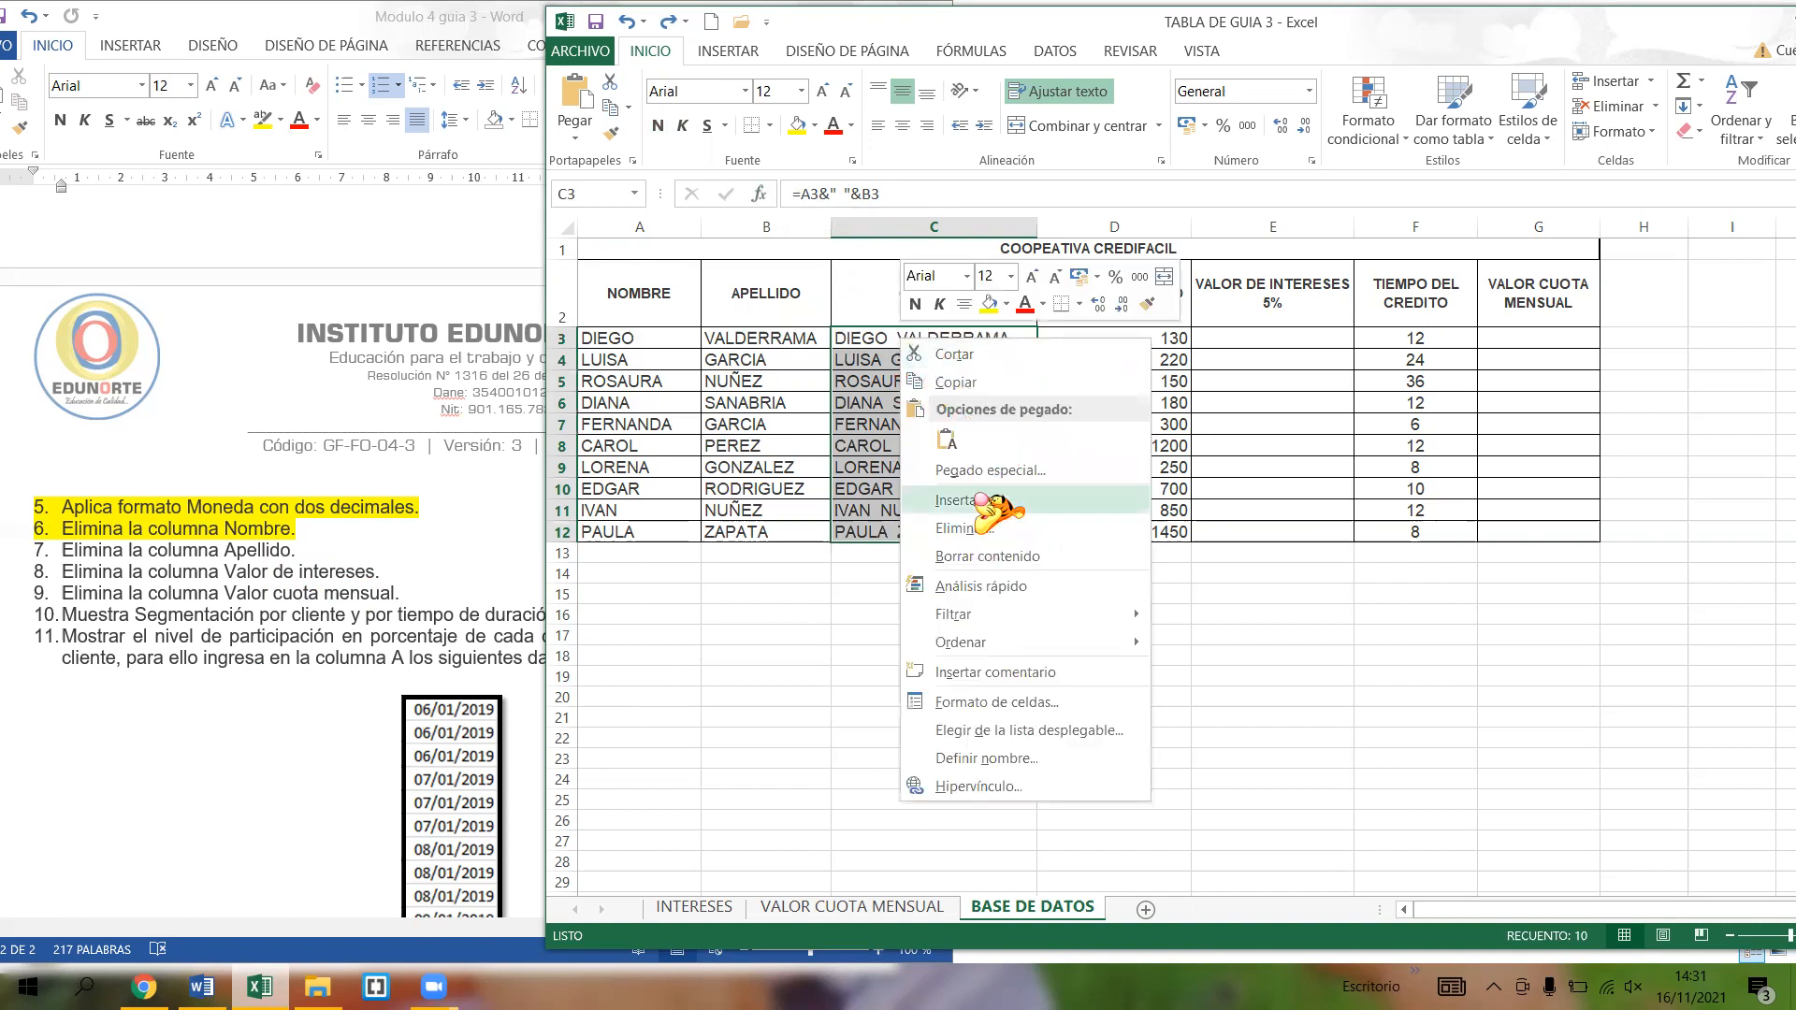
left_click(974, 380)
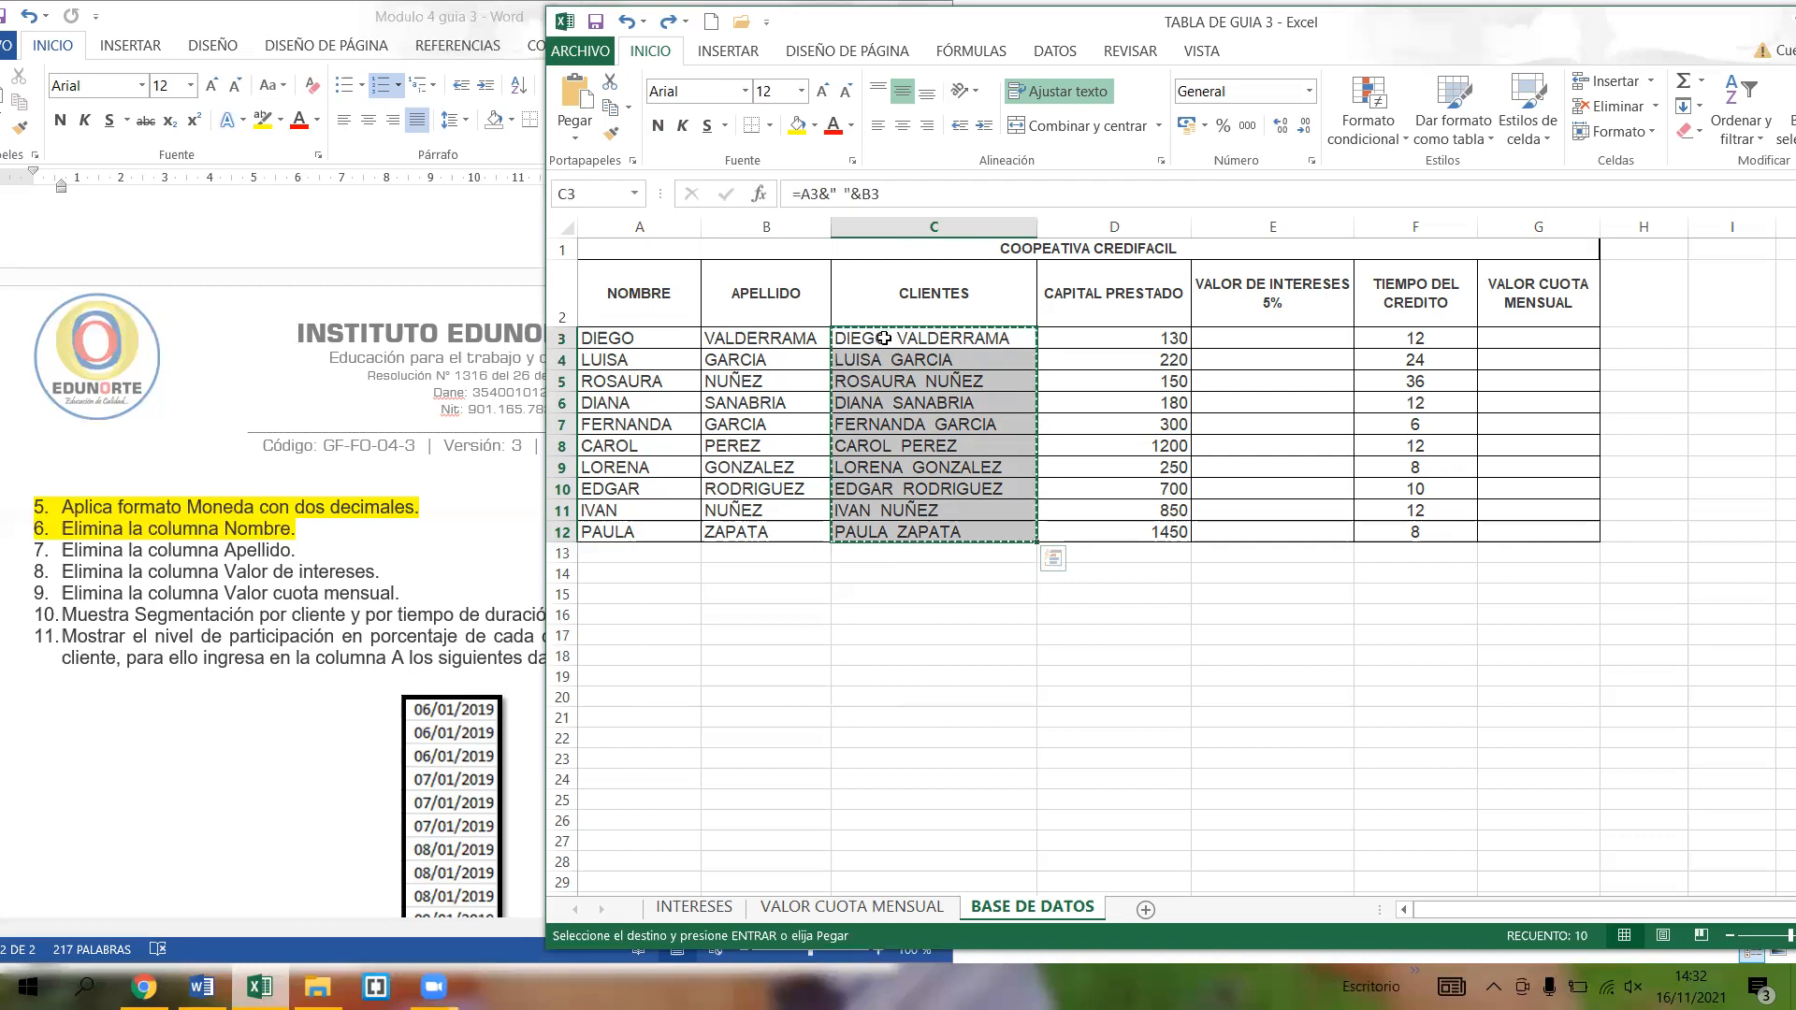
right_click(884, 338)
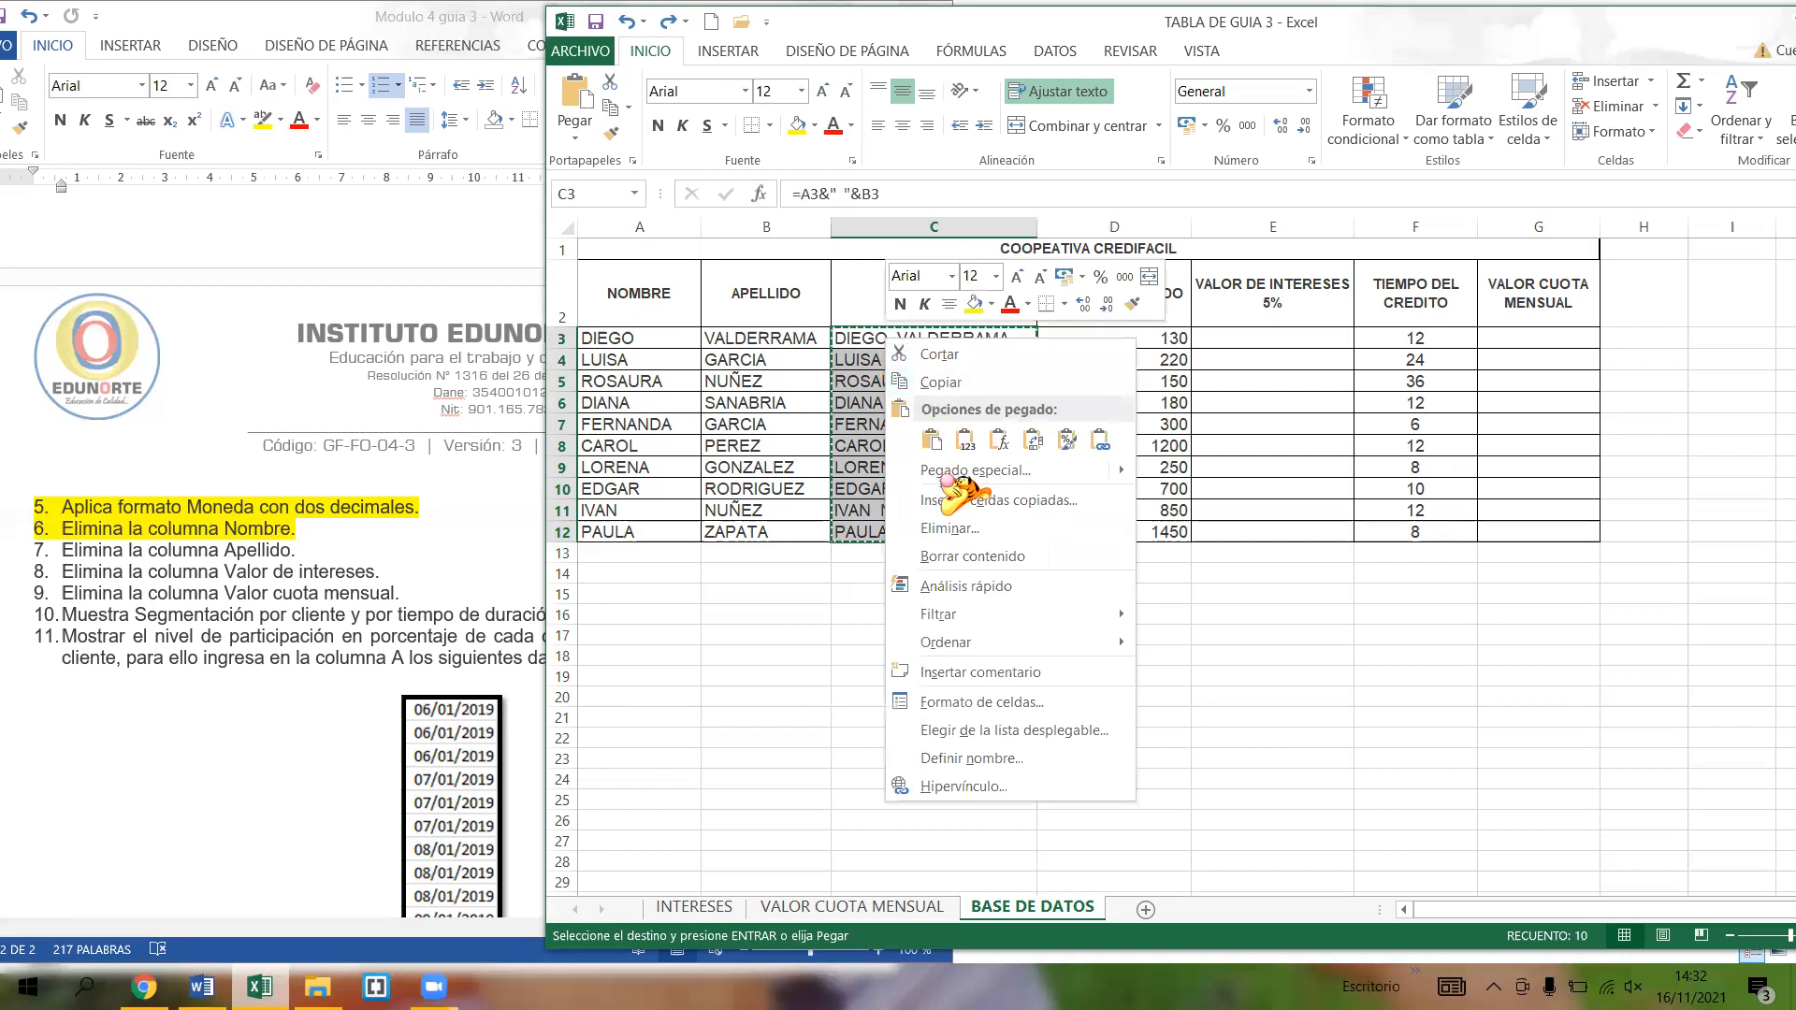
left_click(931, 440)
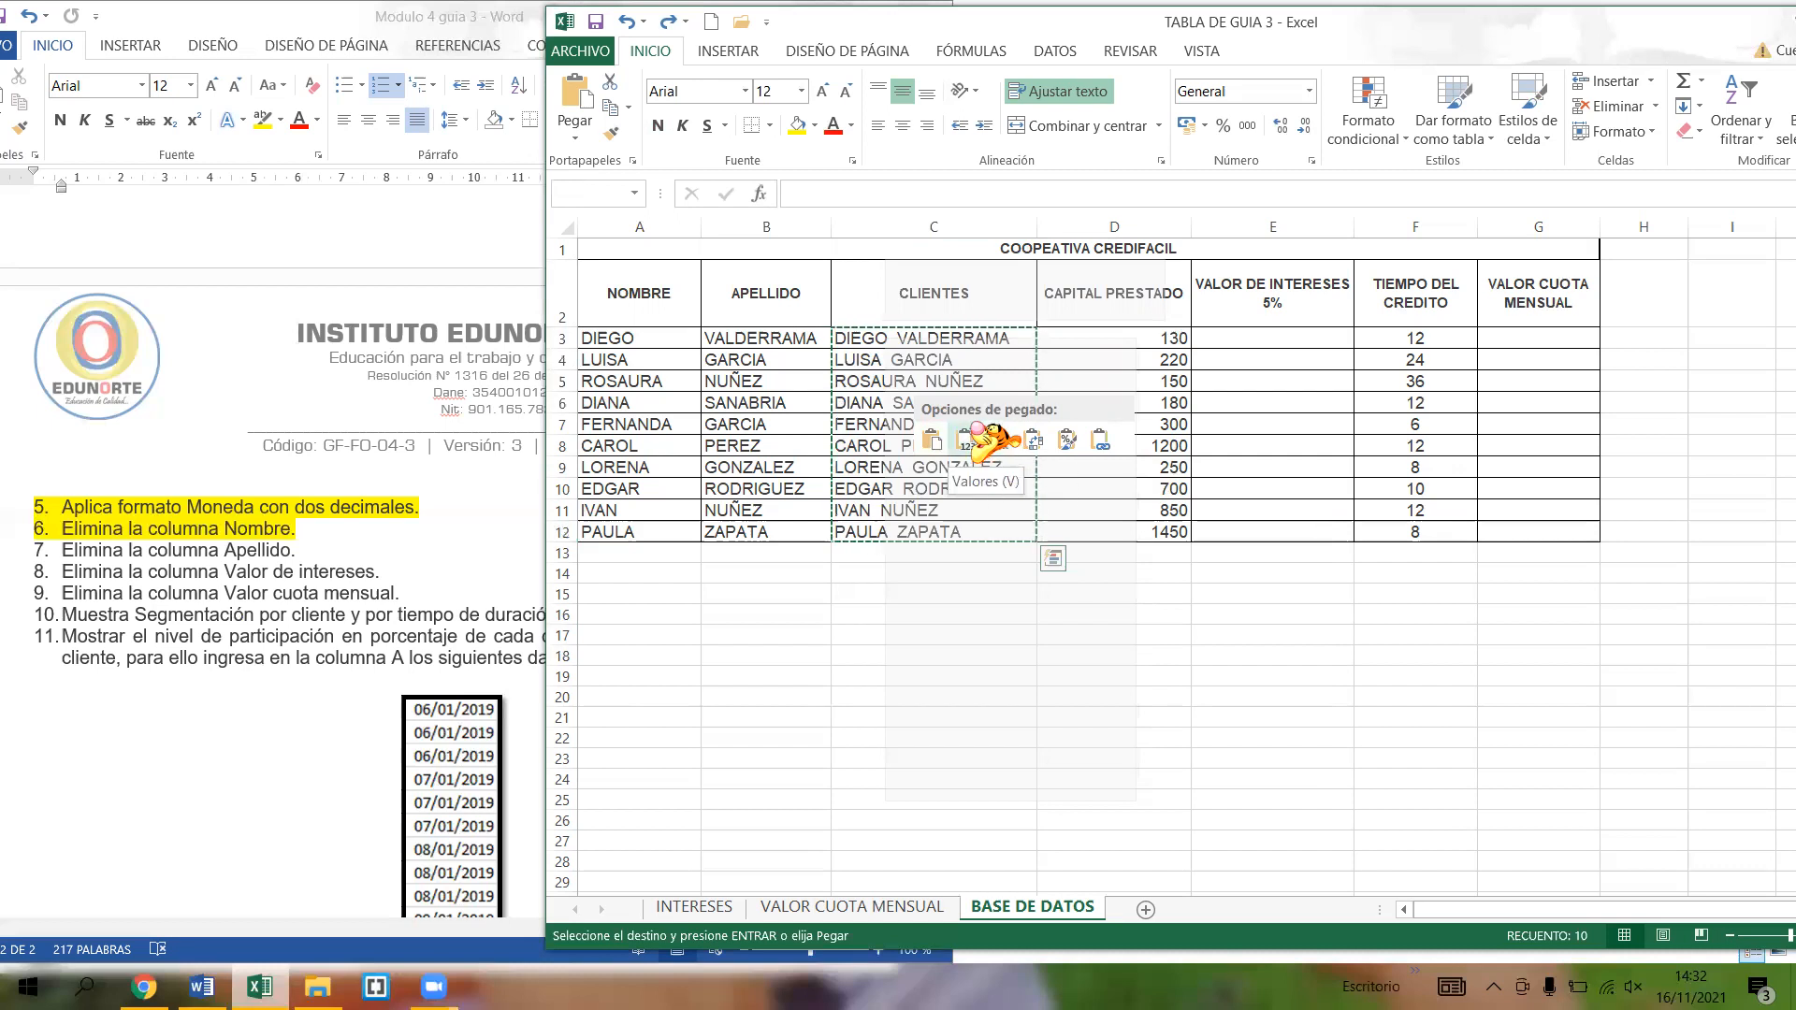
right_click(978, 405)
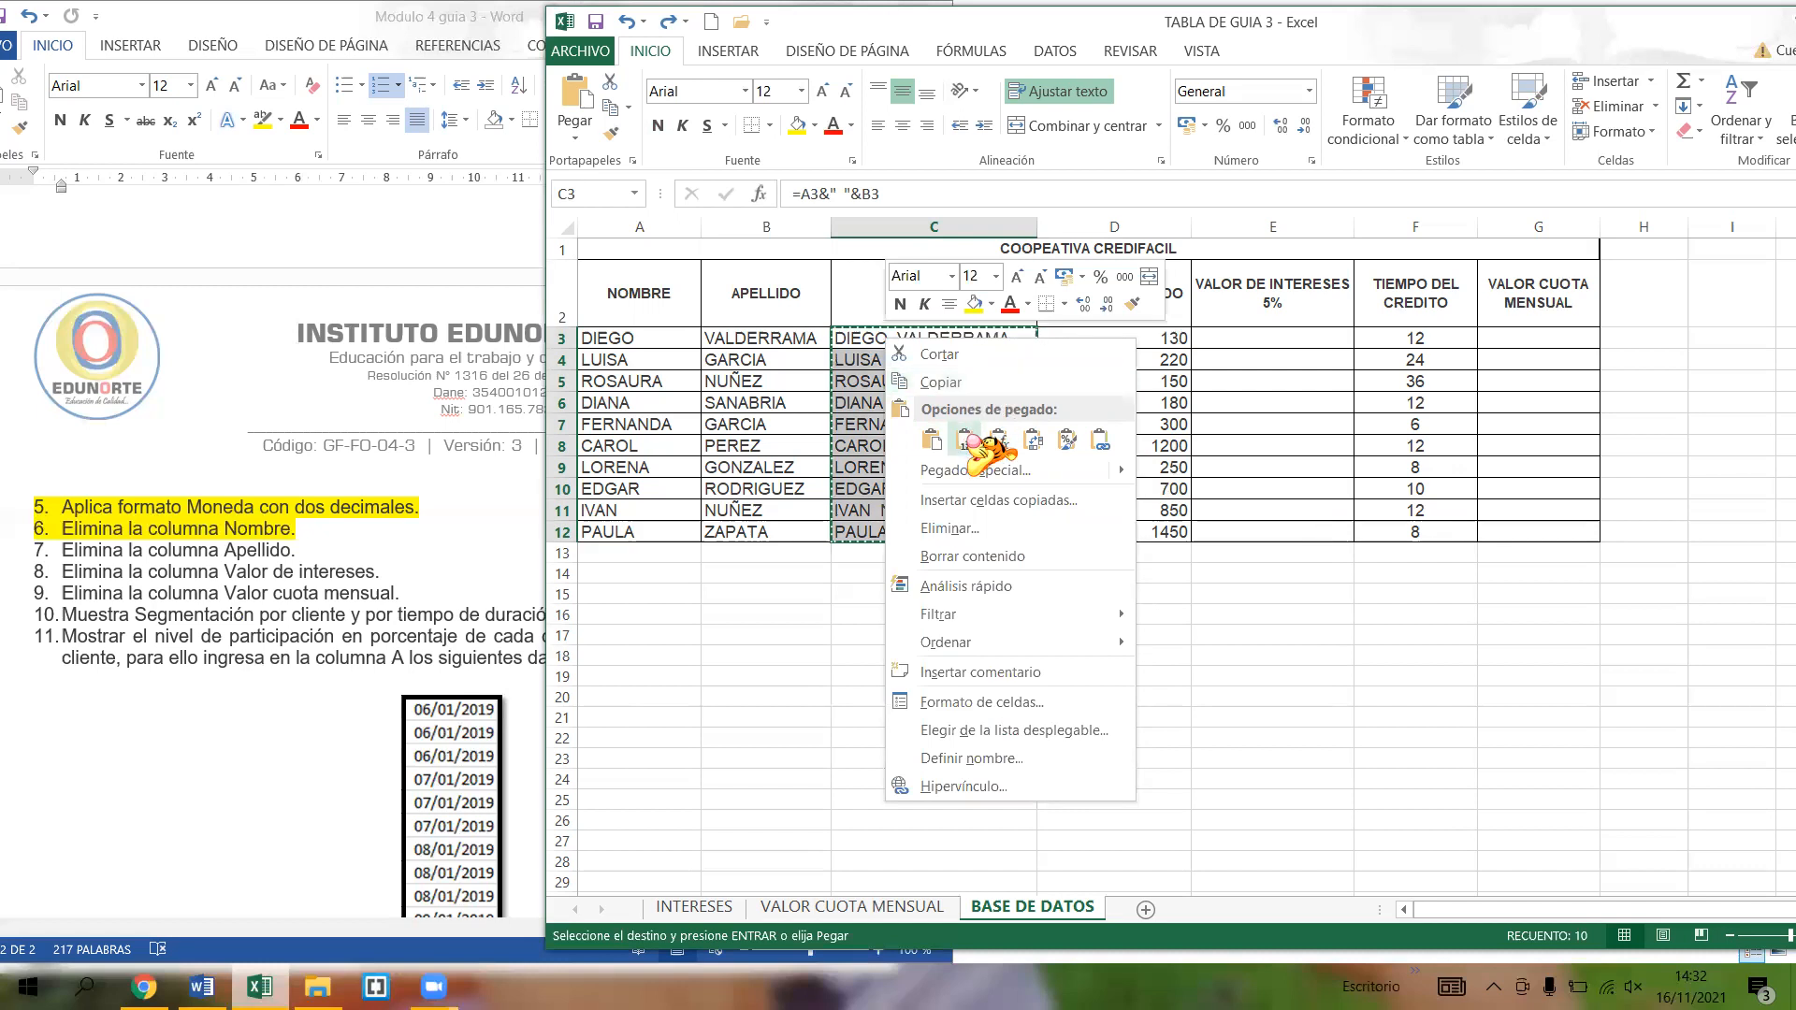
left_click(965, 440)
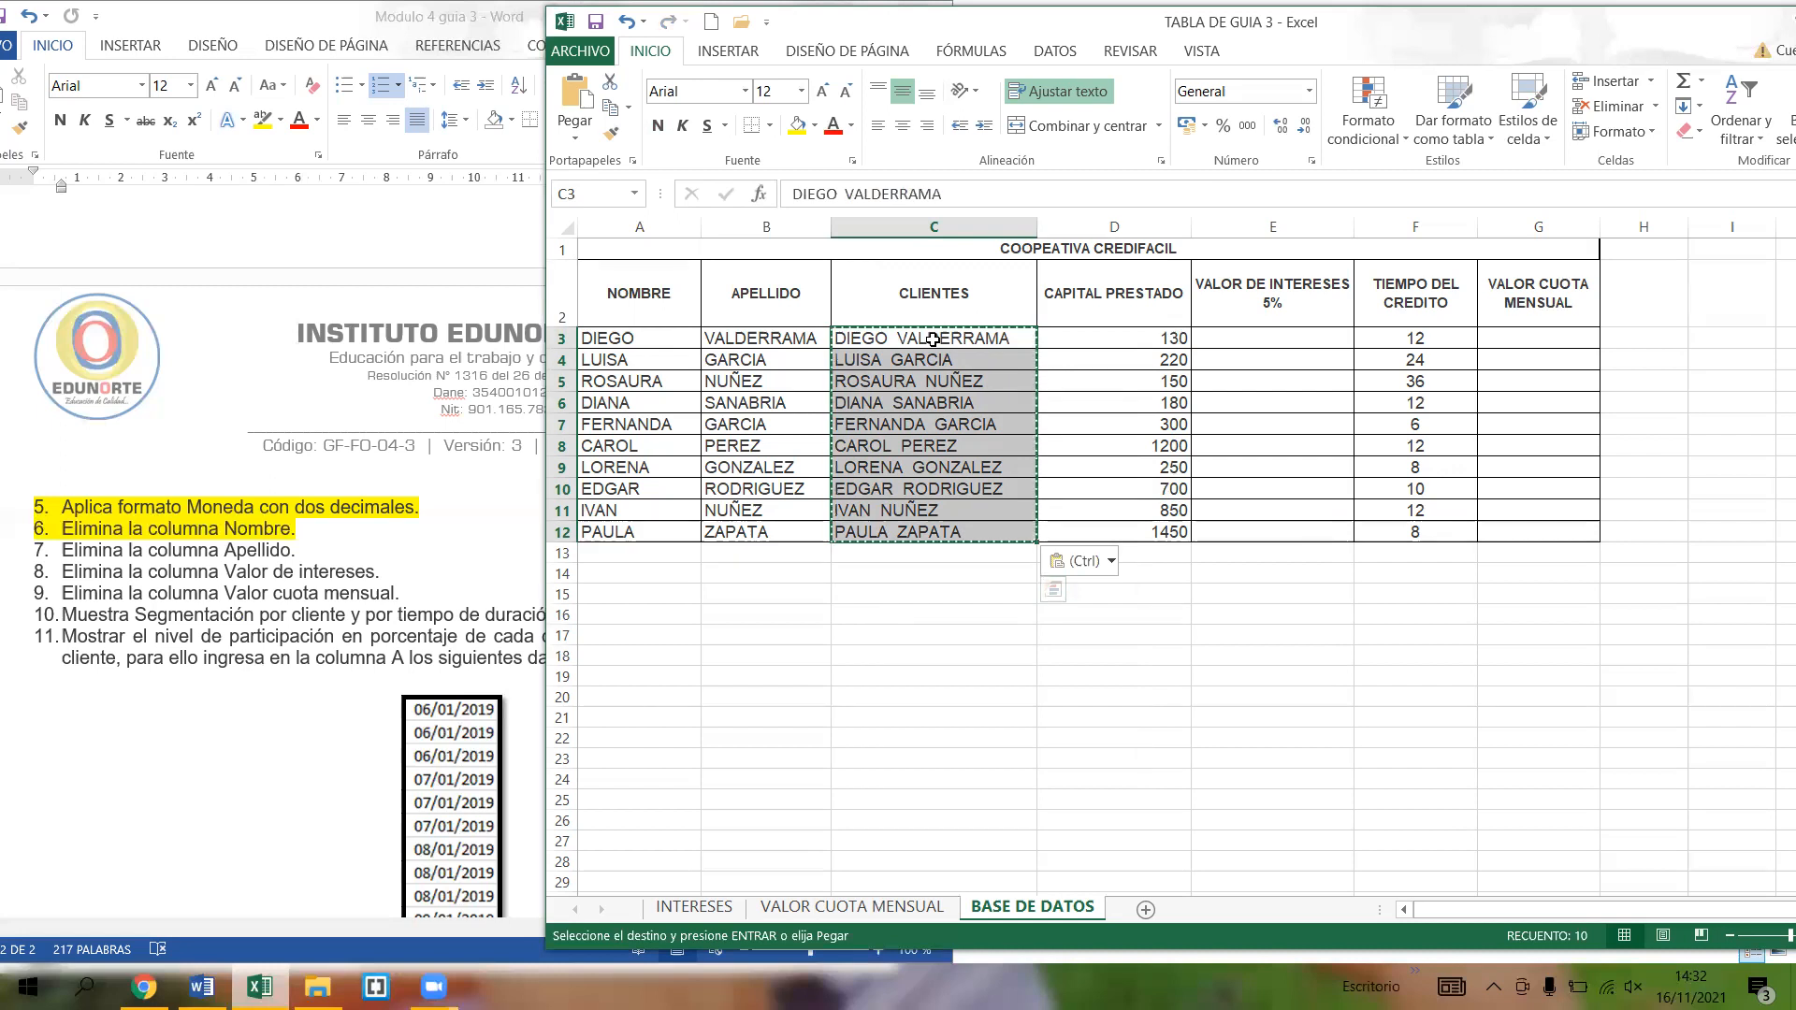
- Check cell by cell down the CLIENTES column, C3 to C12, whether each contains text instead of a formula
left_click(931, 345)
left_click(907, 366)
left_click(905, 387)
left_click(906, 407)
left_click(906, 430)
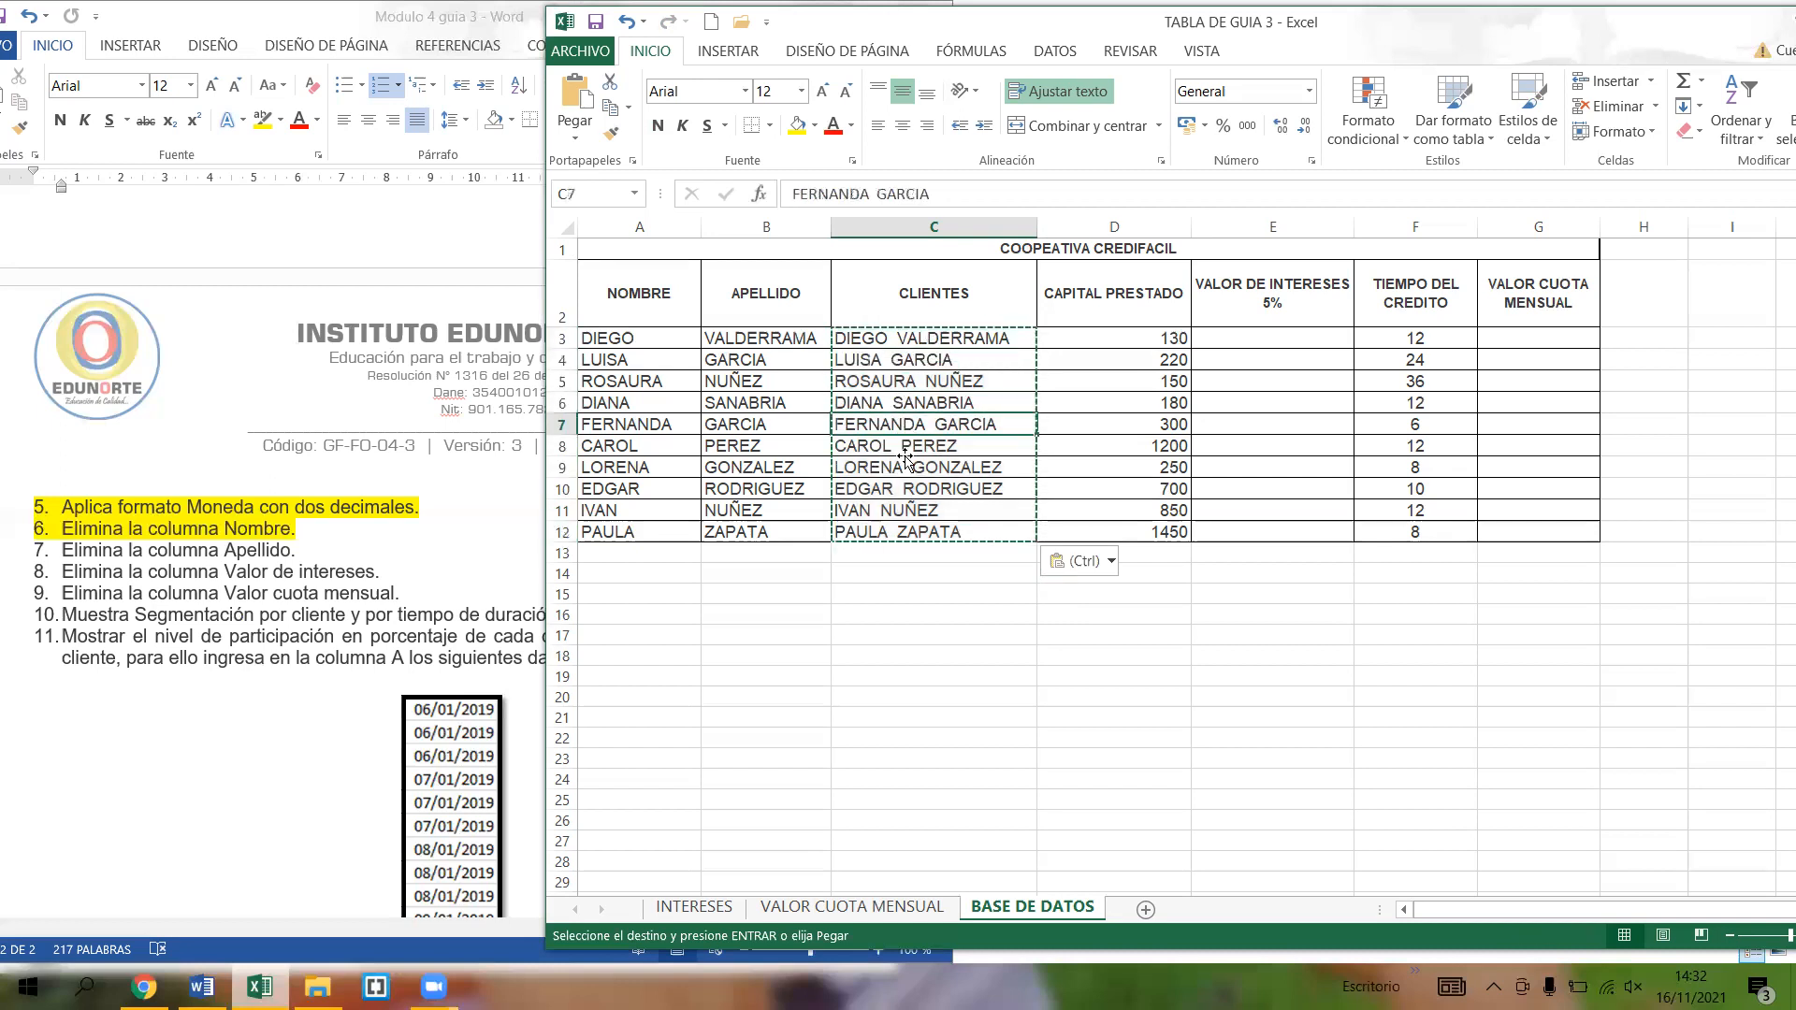
left_click(906, 451)
left_click(905, 471)
key("Down")
key("Down")
key("Down")
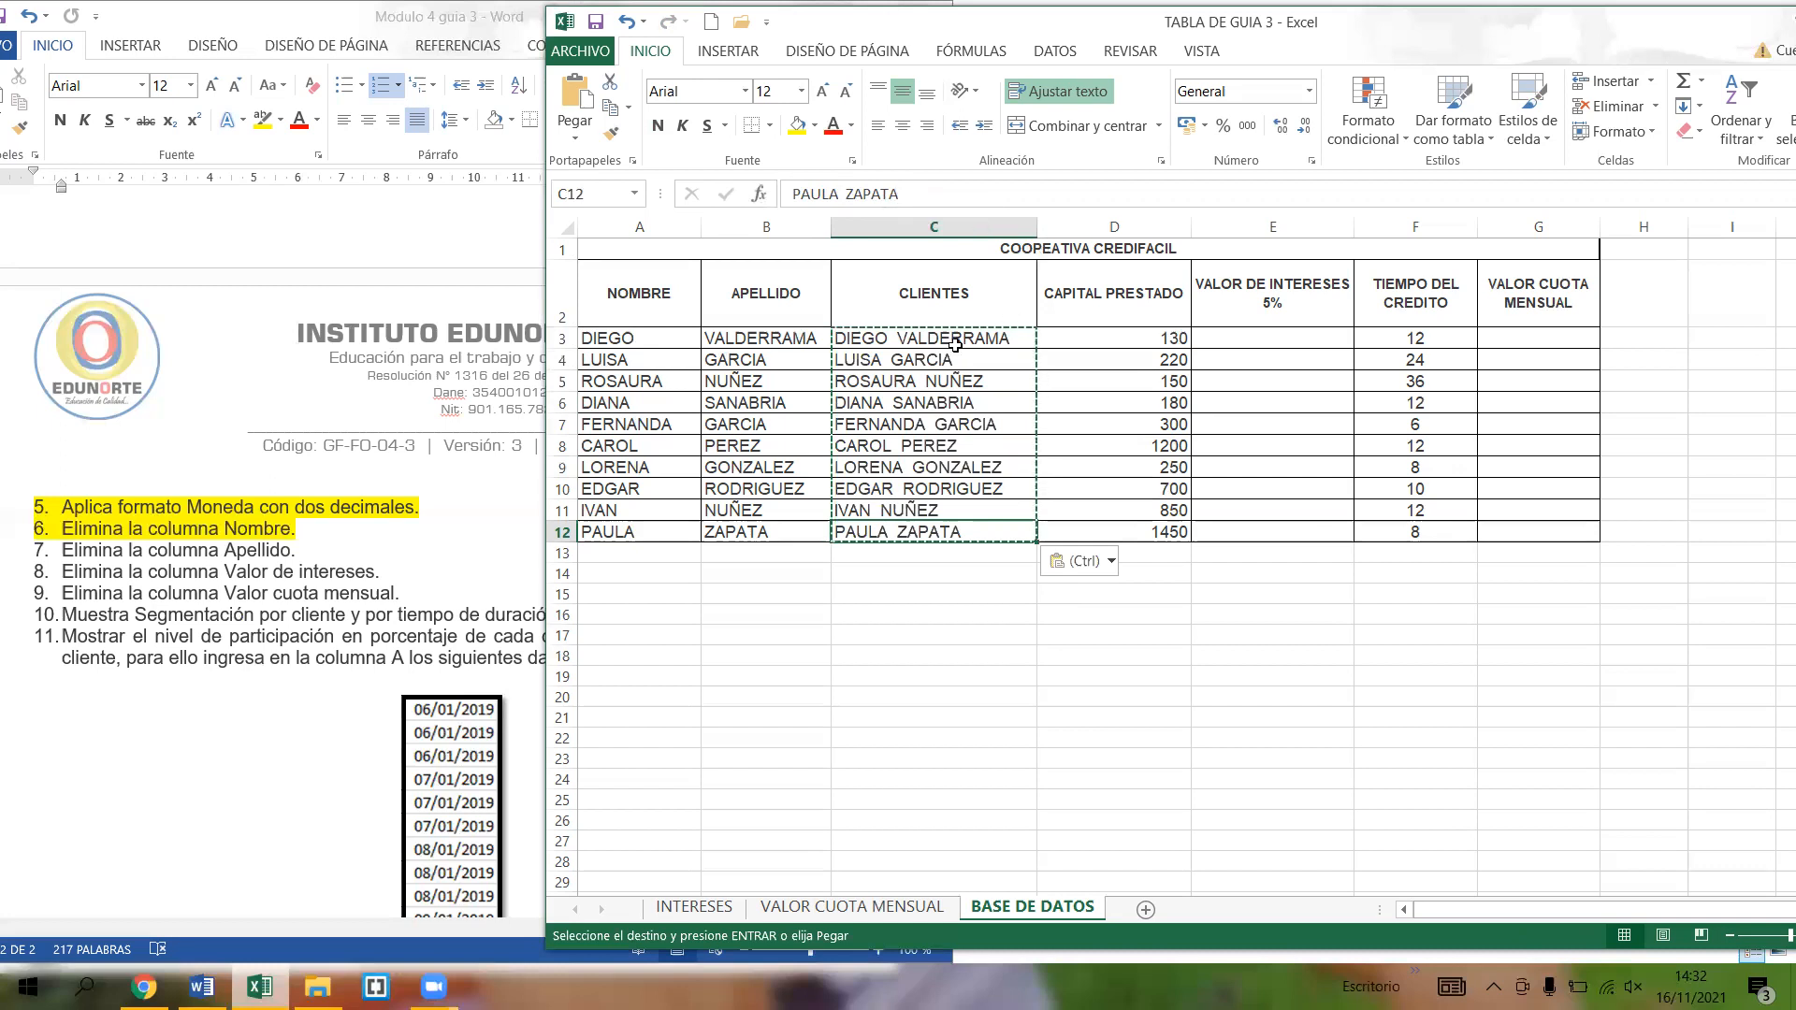
left_click(940, 337)
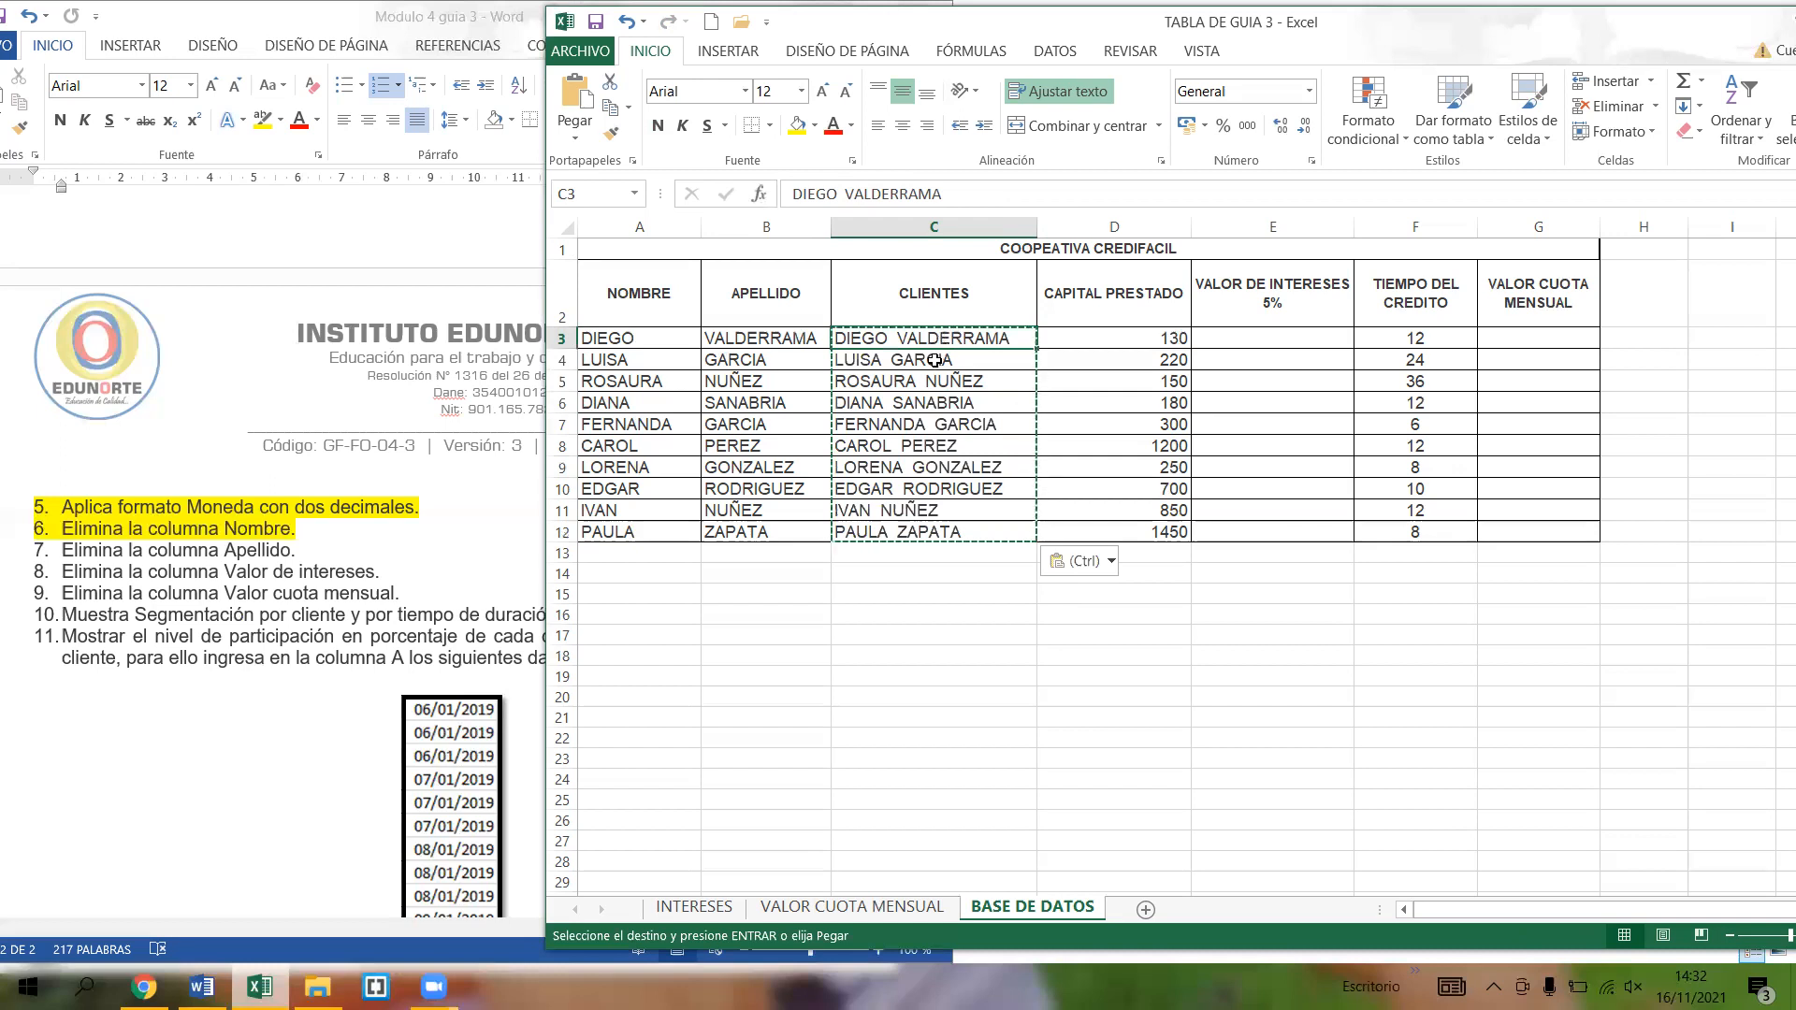
- Copy the client names in C3:C12 once more and paste them over the same cells as values only
left_click_drag(916, 337, 922, 541)
right_click(900, 338)
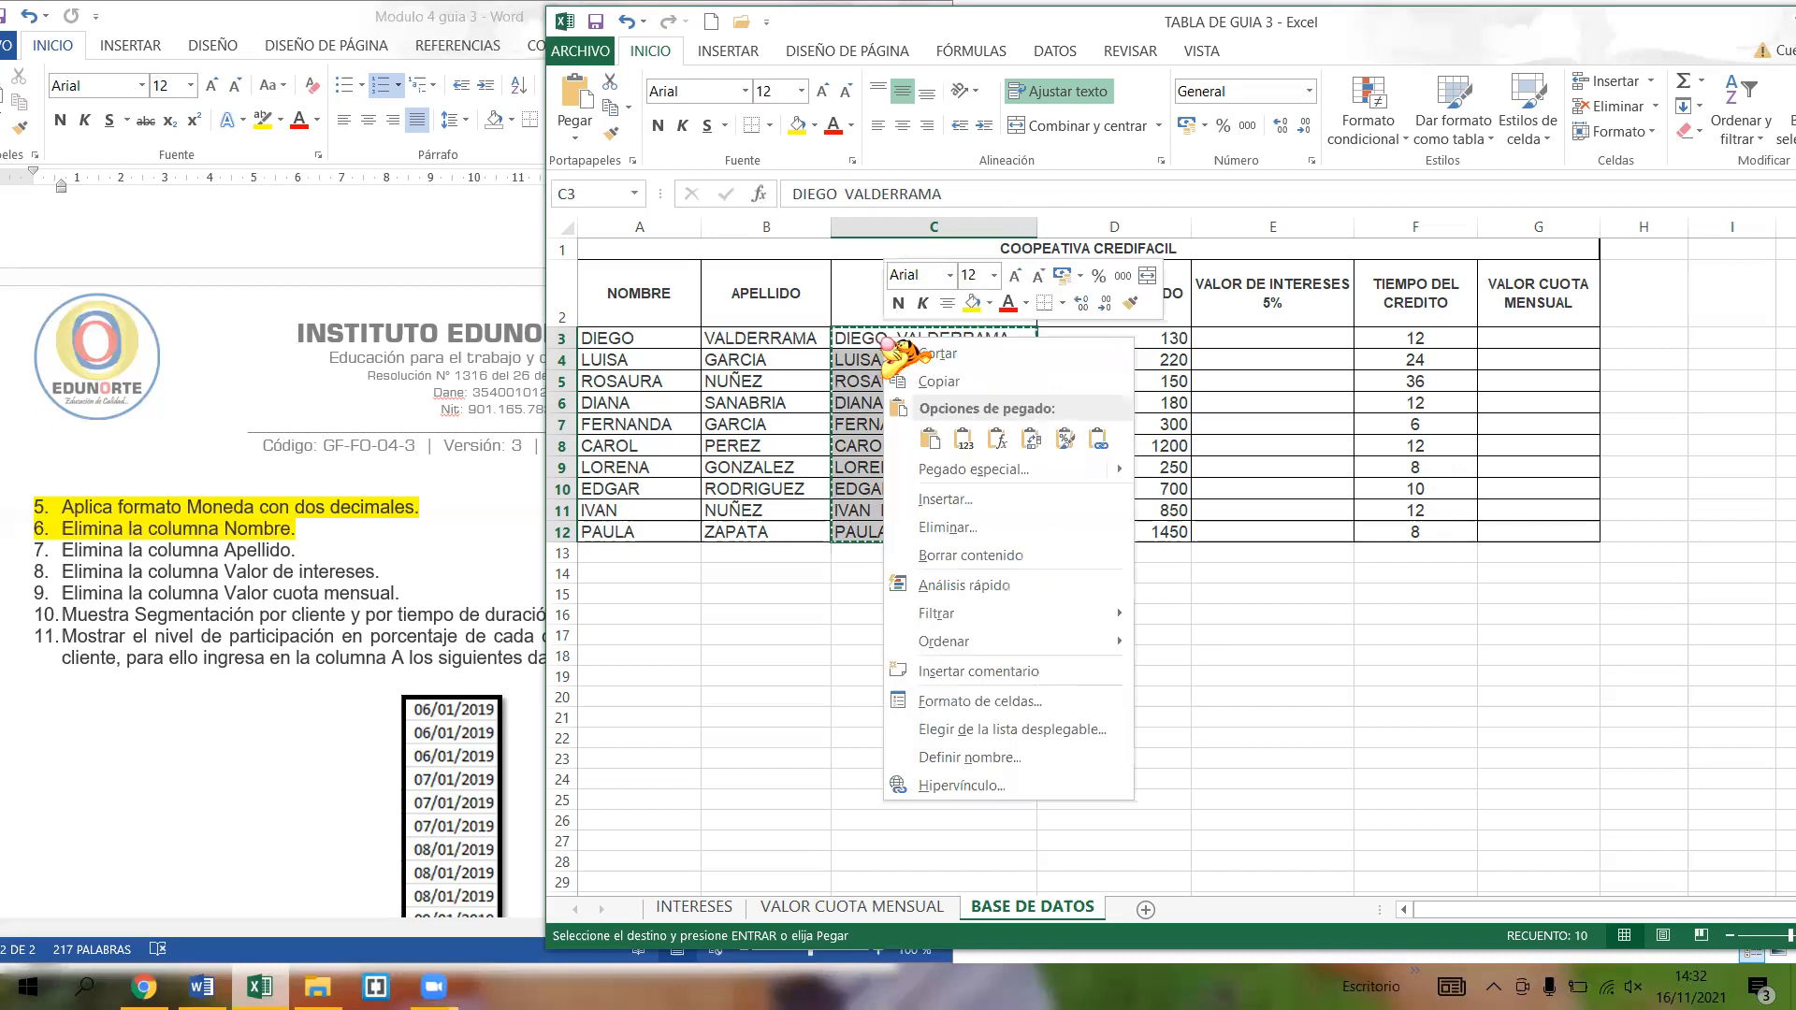
left_click(945, 379)
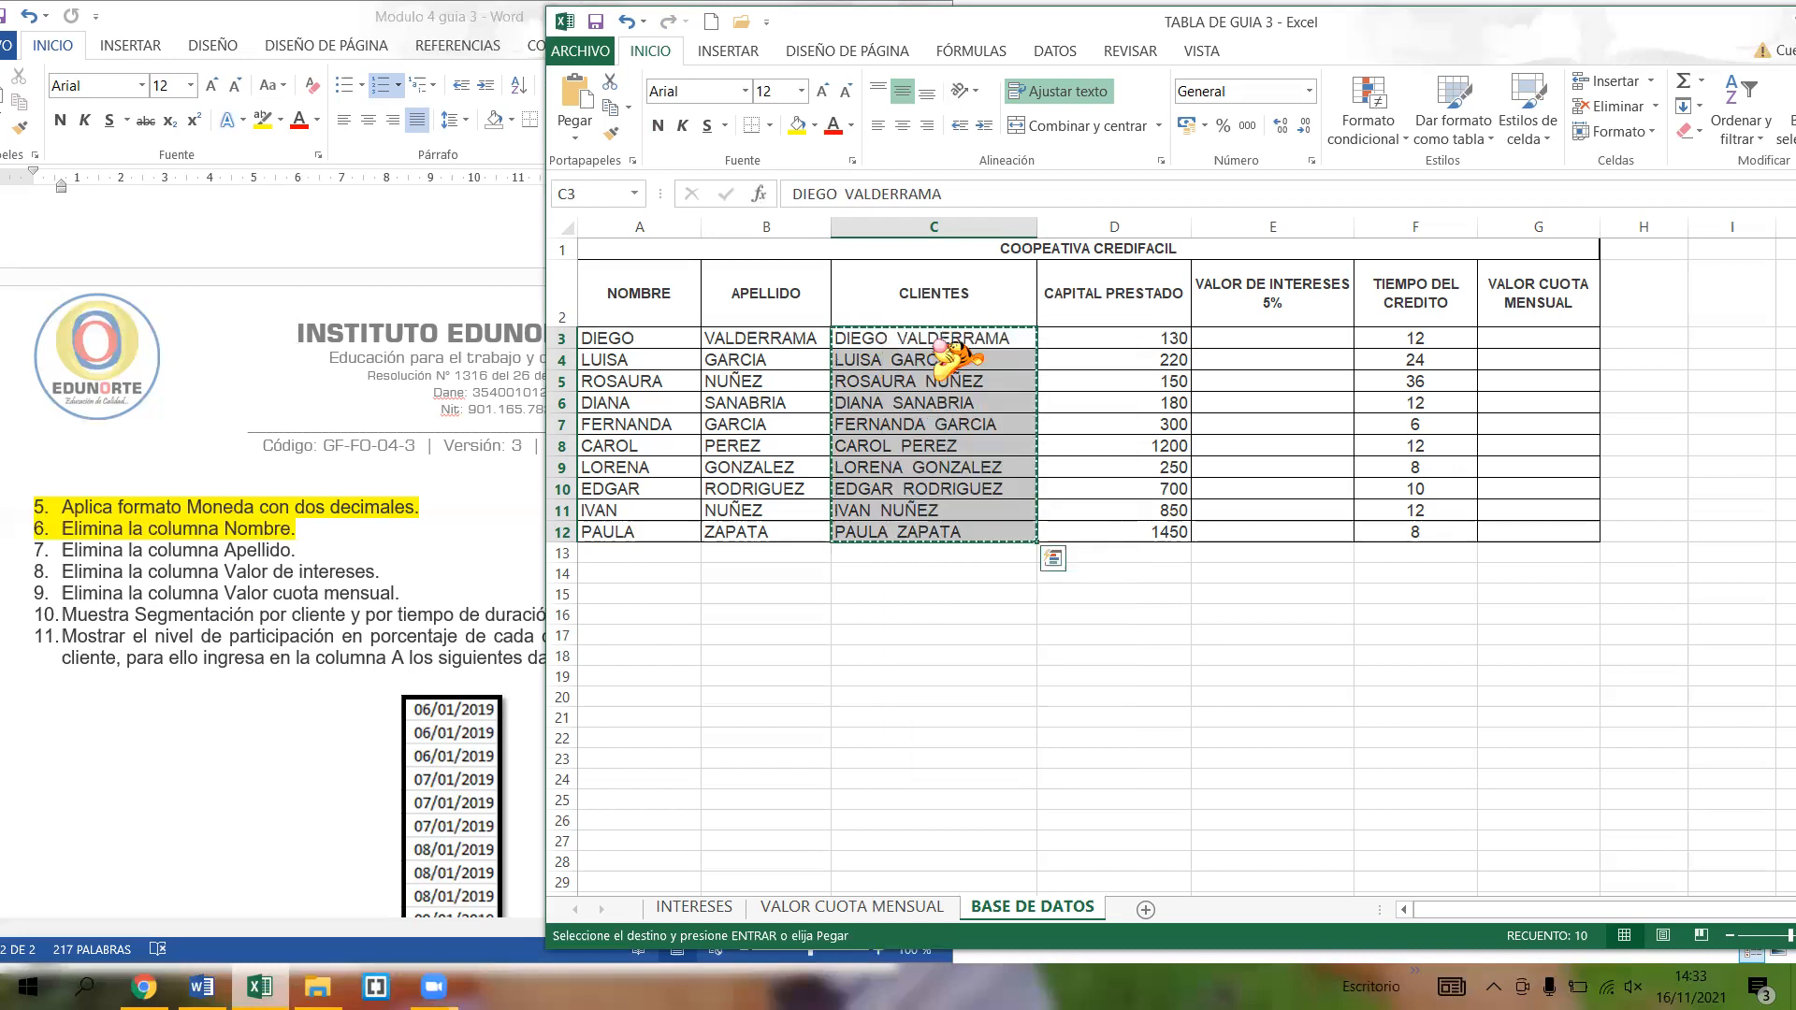
right_click(940, 348)
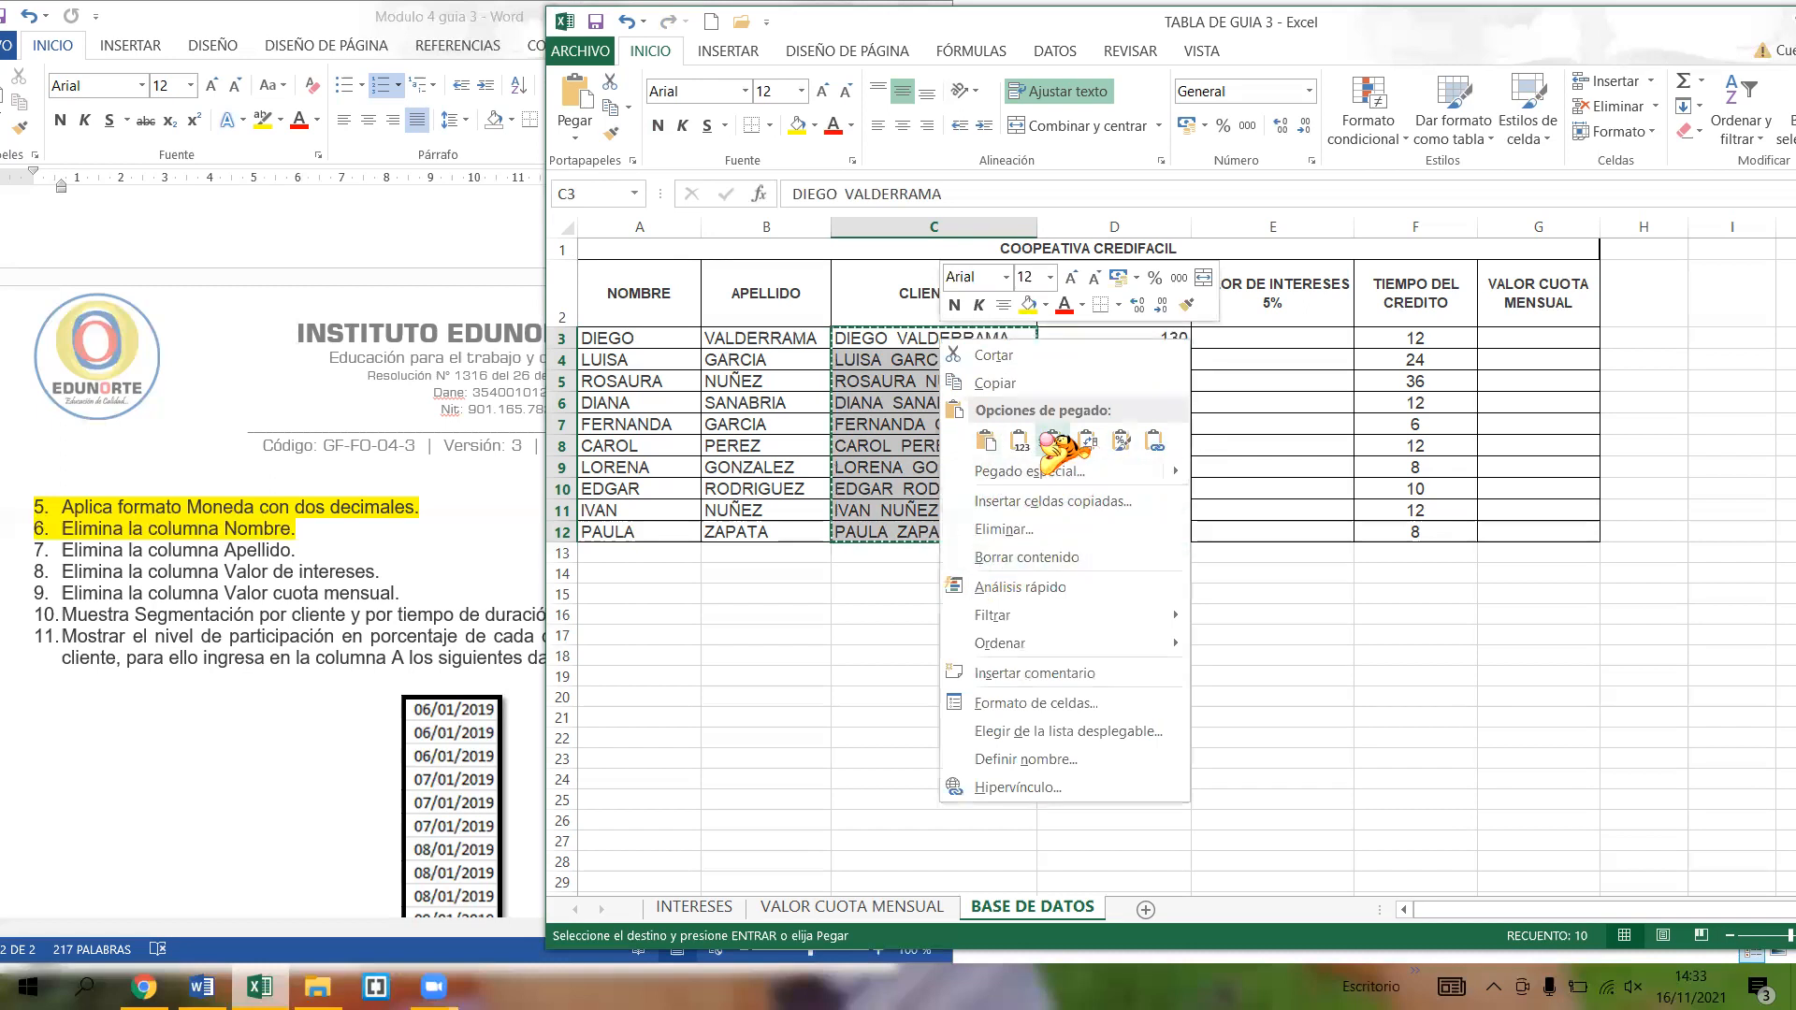
left_click(1055, 441)
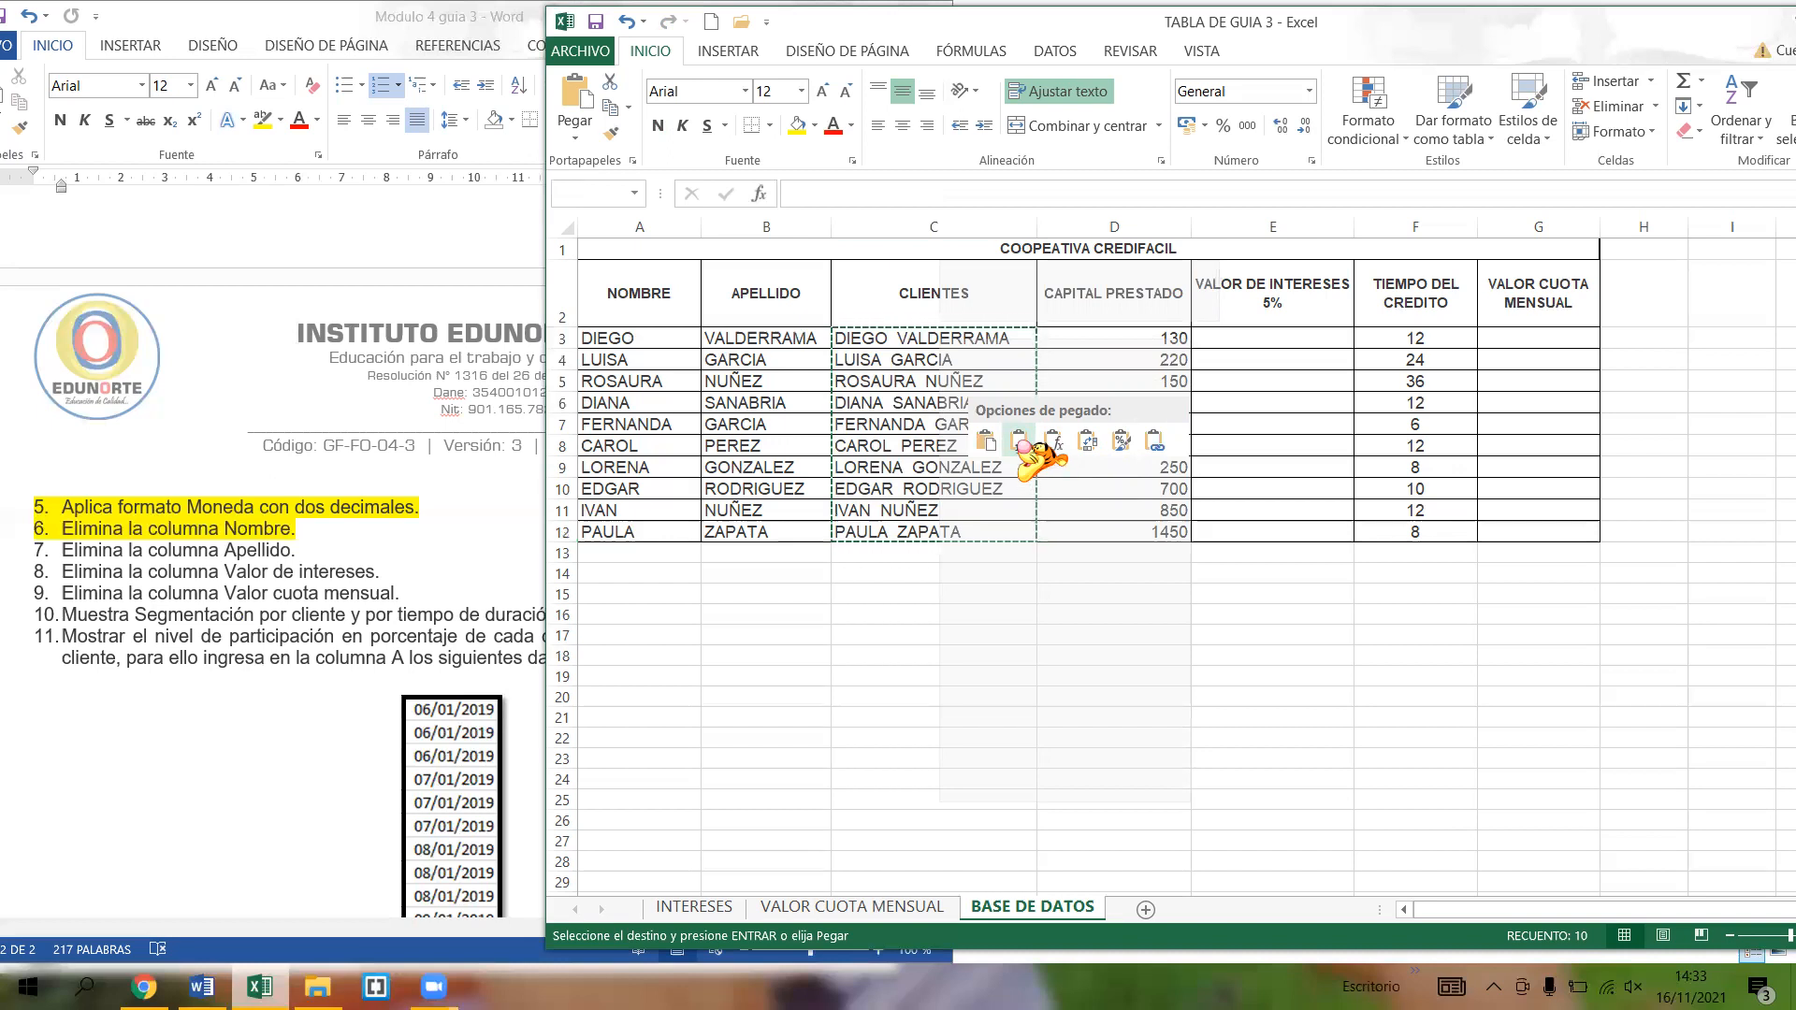
left_click(1020, 442)
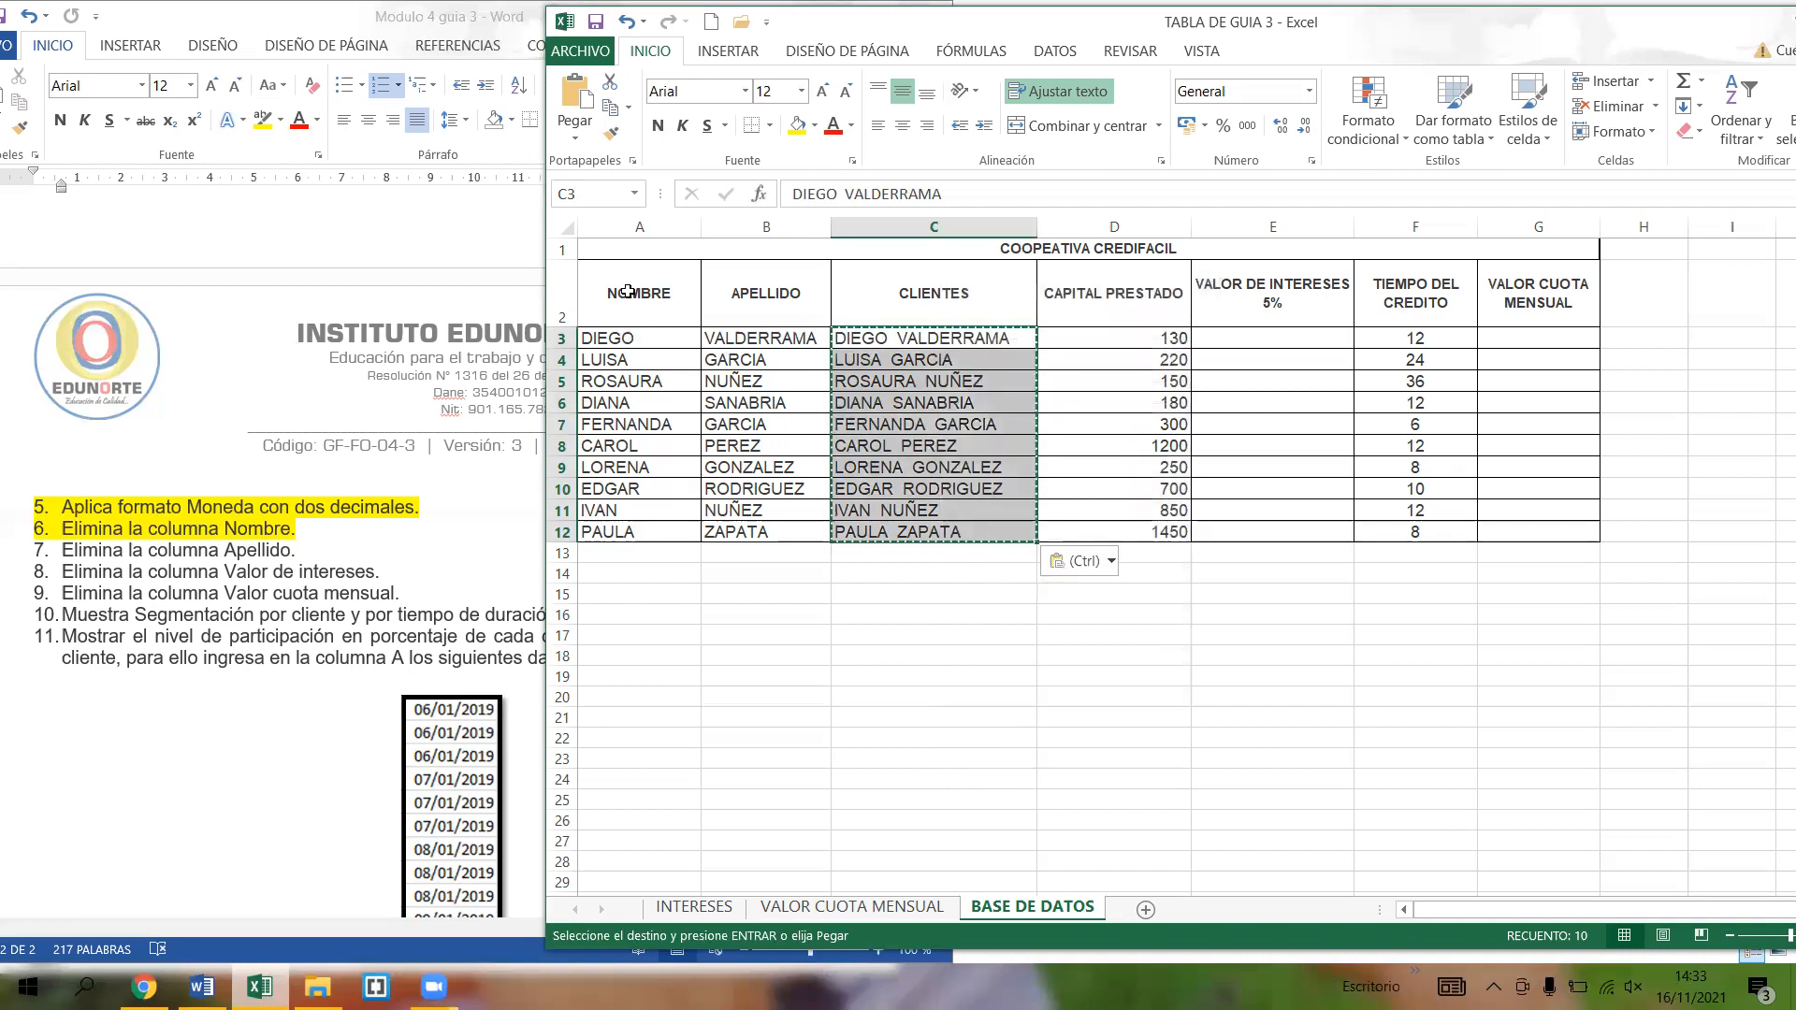
- Delete the entire NOMBRE column from the loan table
left_click(621, 288)
left_click(777, 304)
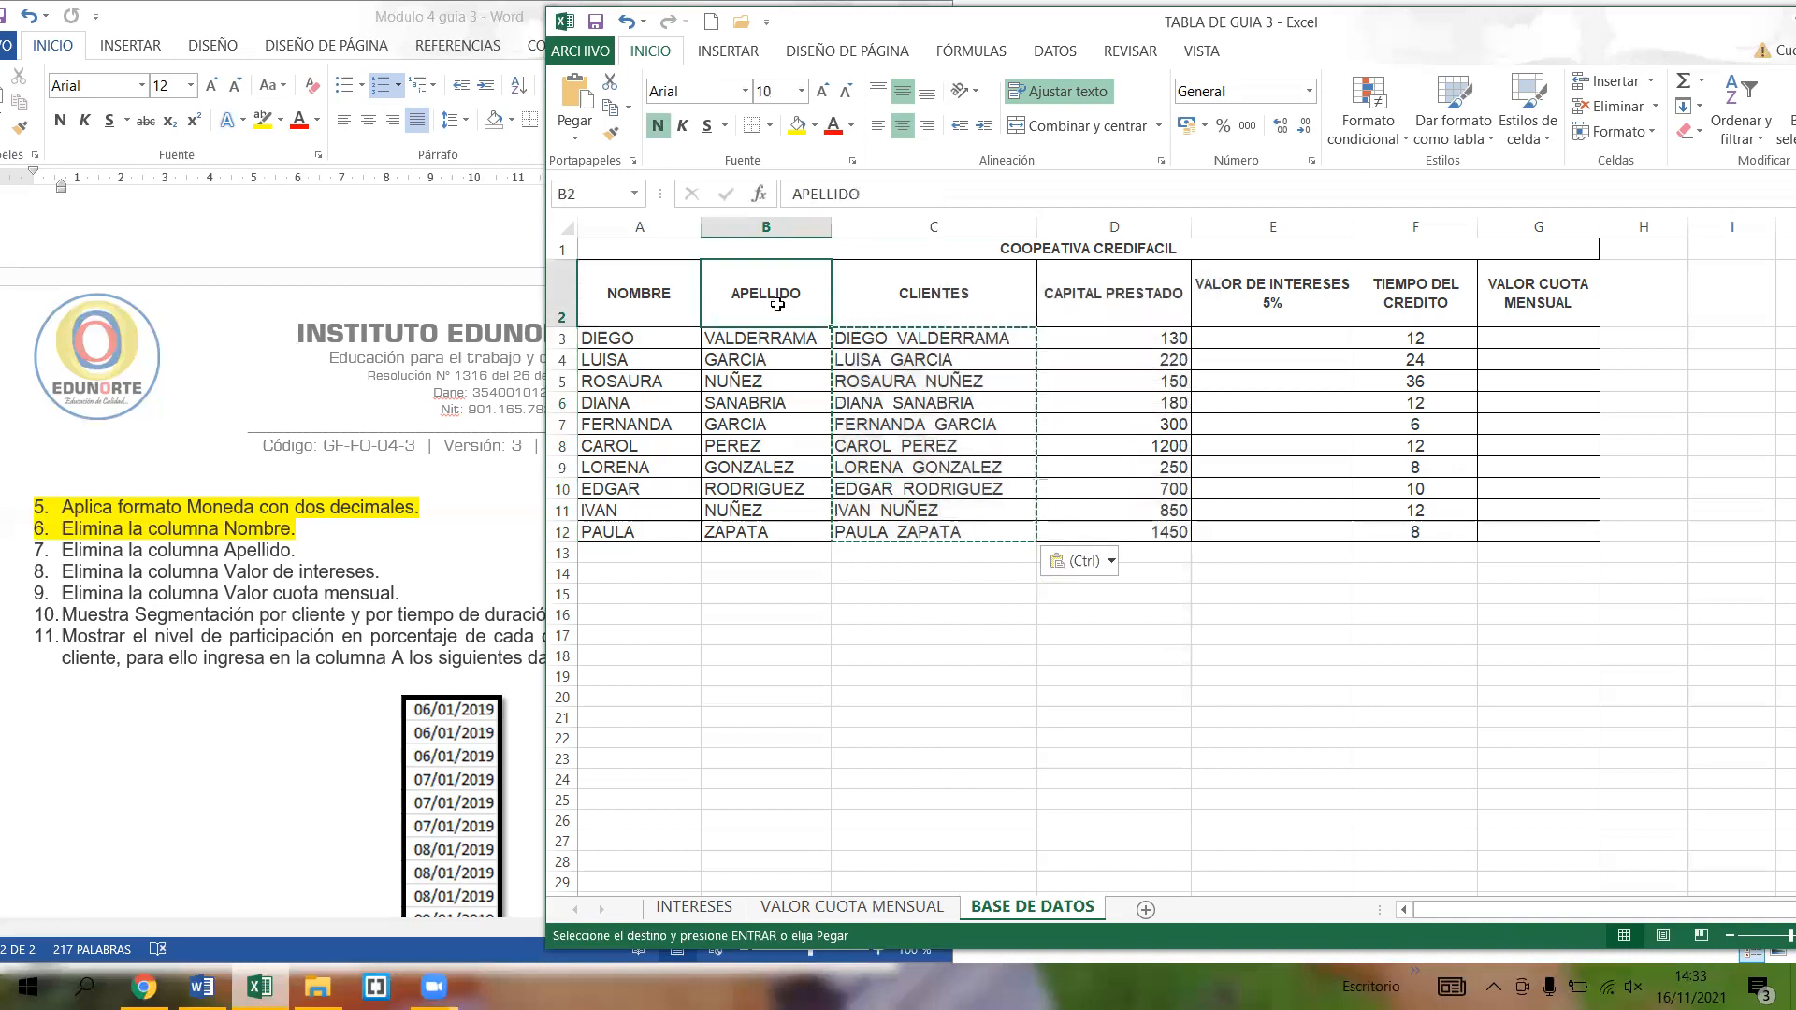
left_click(656, 288)
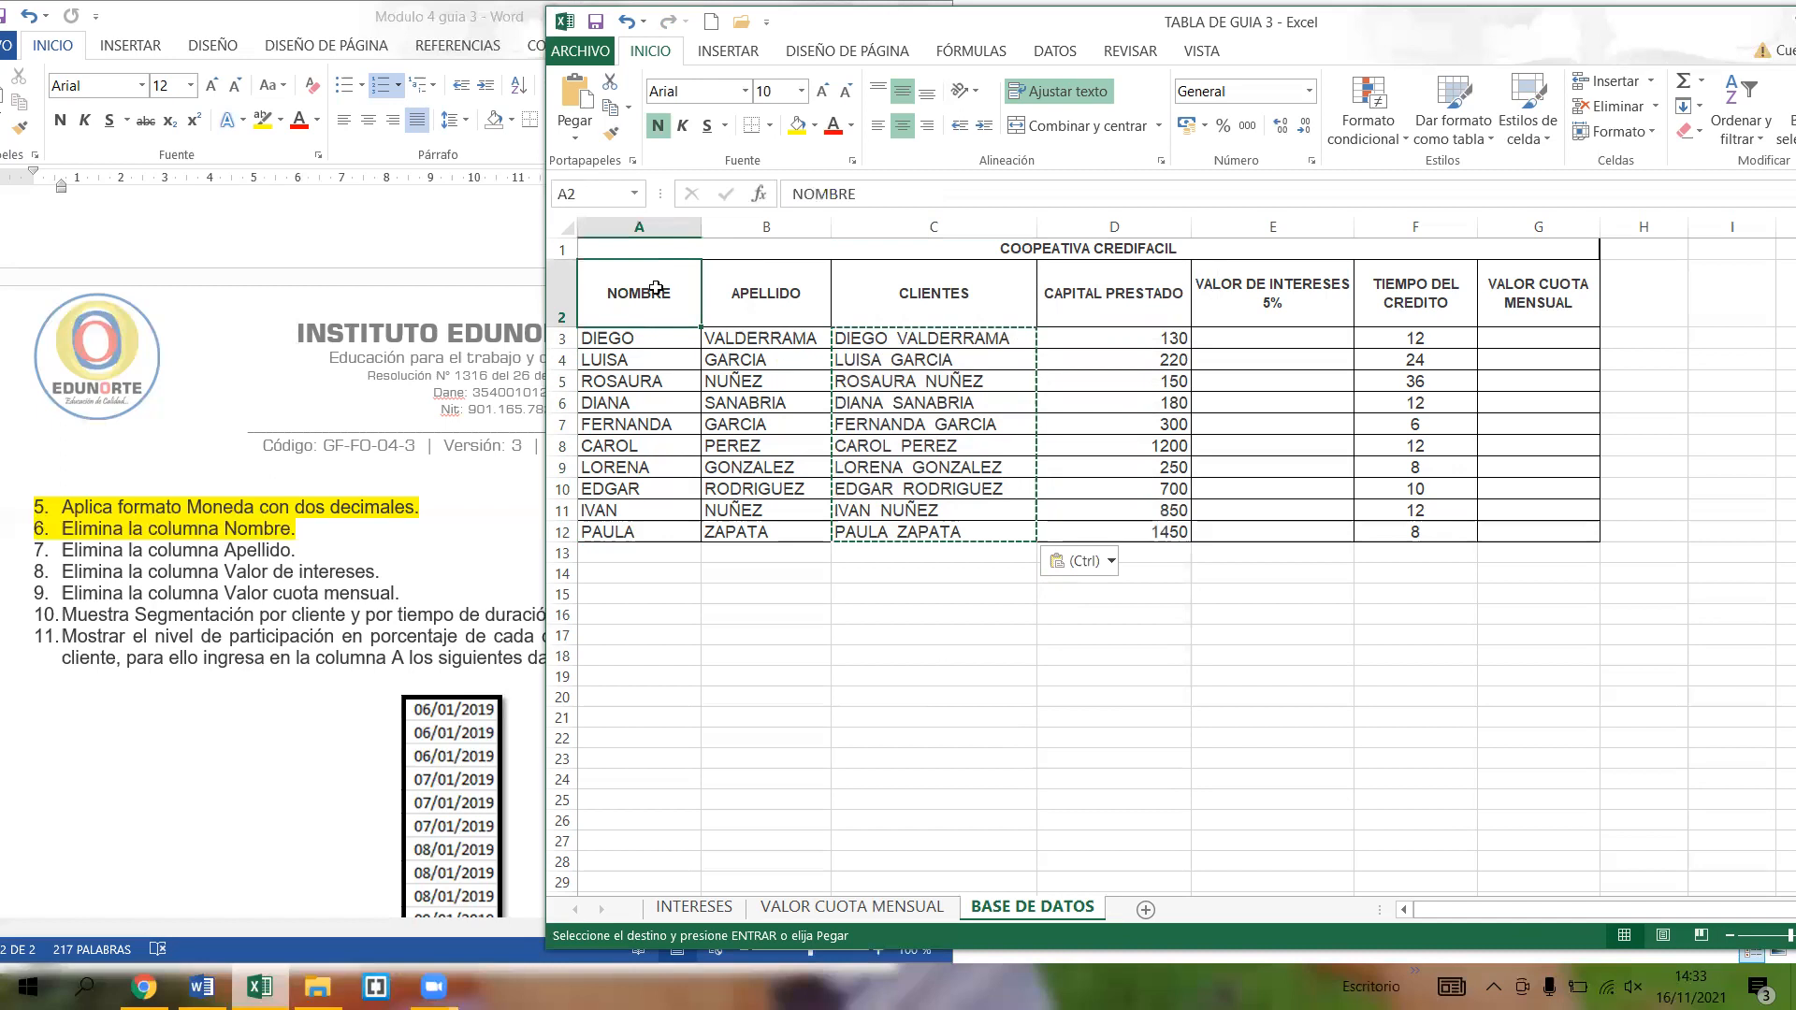
right_click(656, 290)
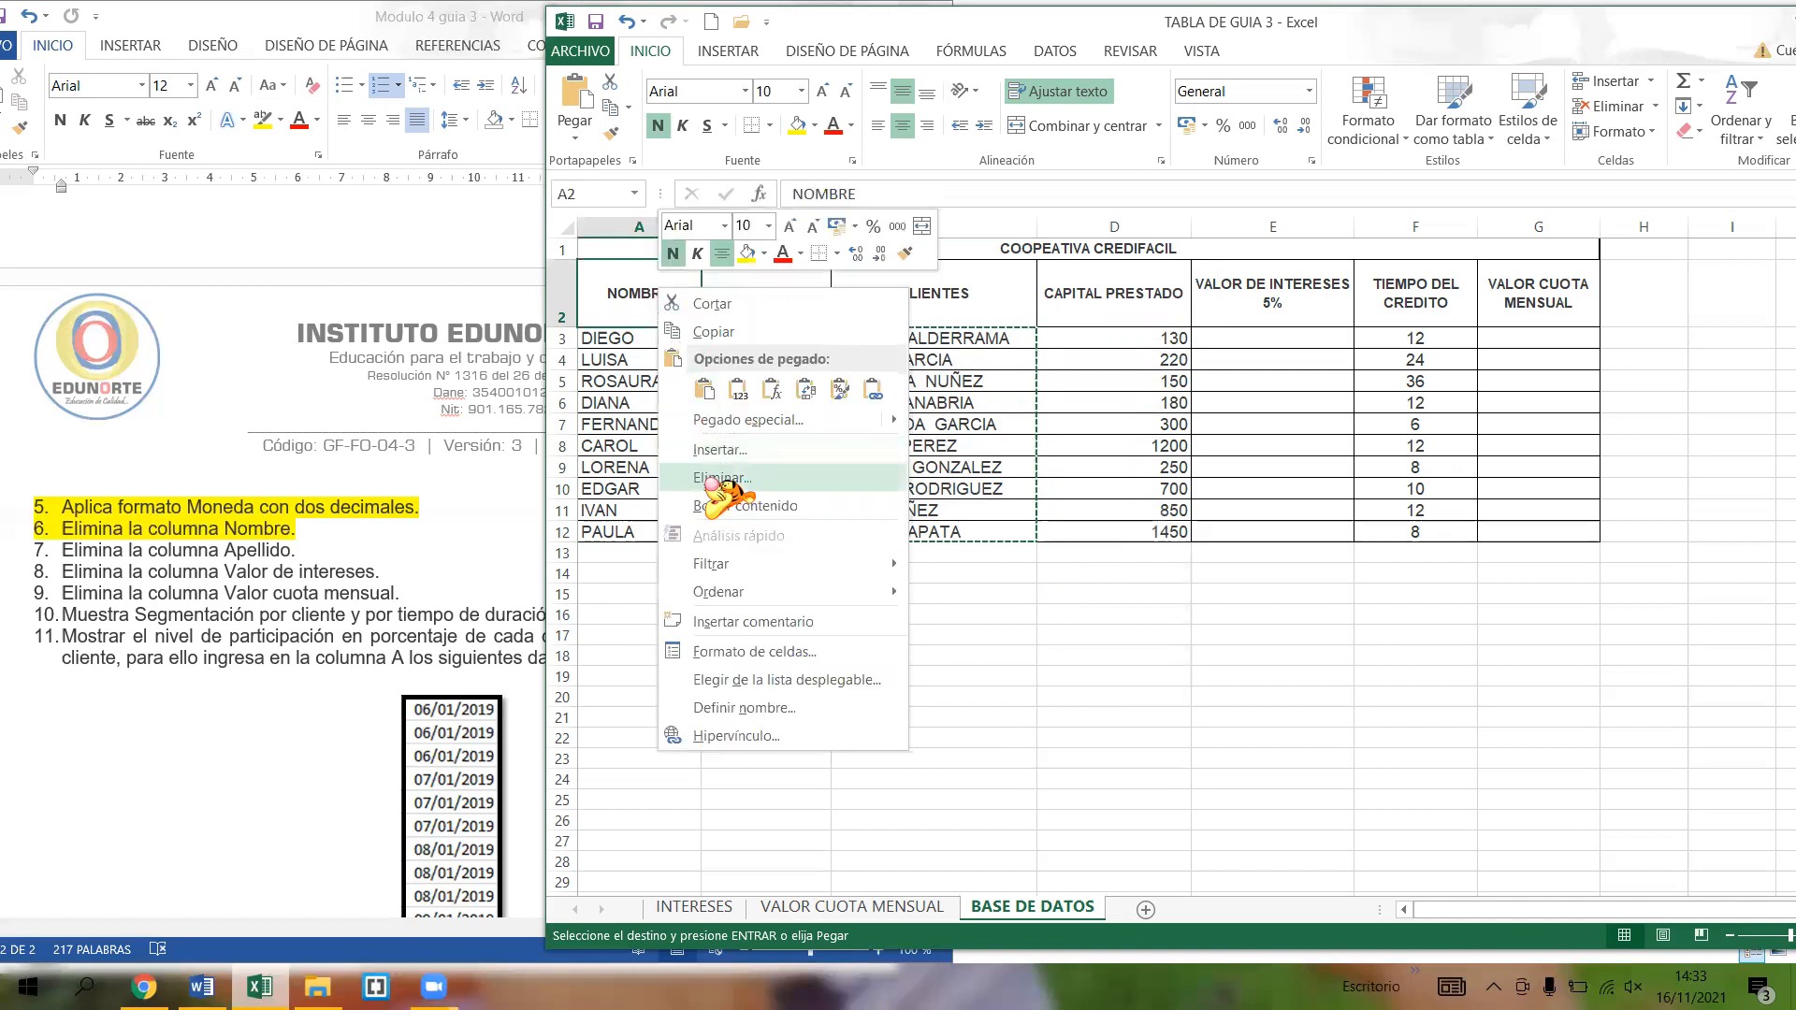
left_click(709, 481)
left_click(707, 512)
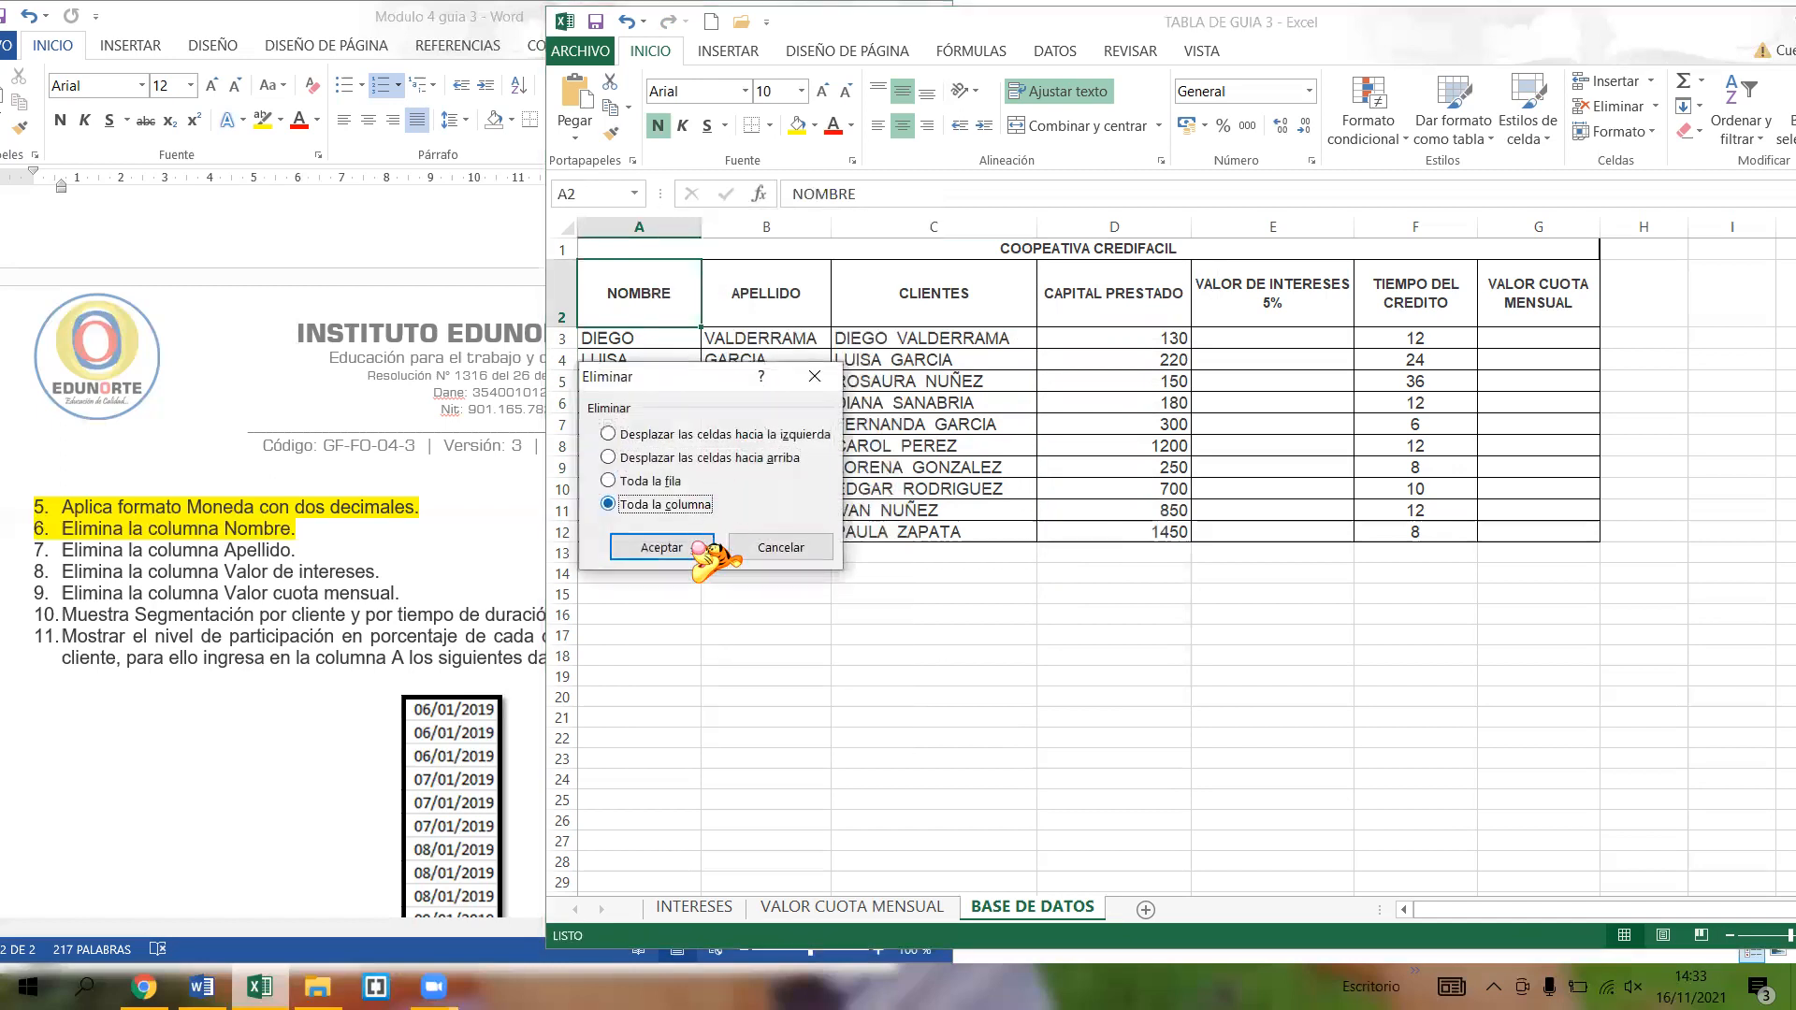
left_click(708, 548)
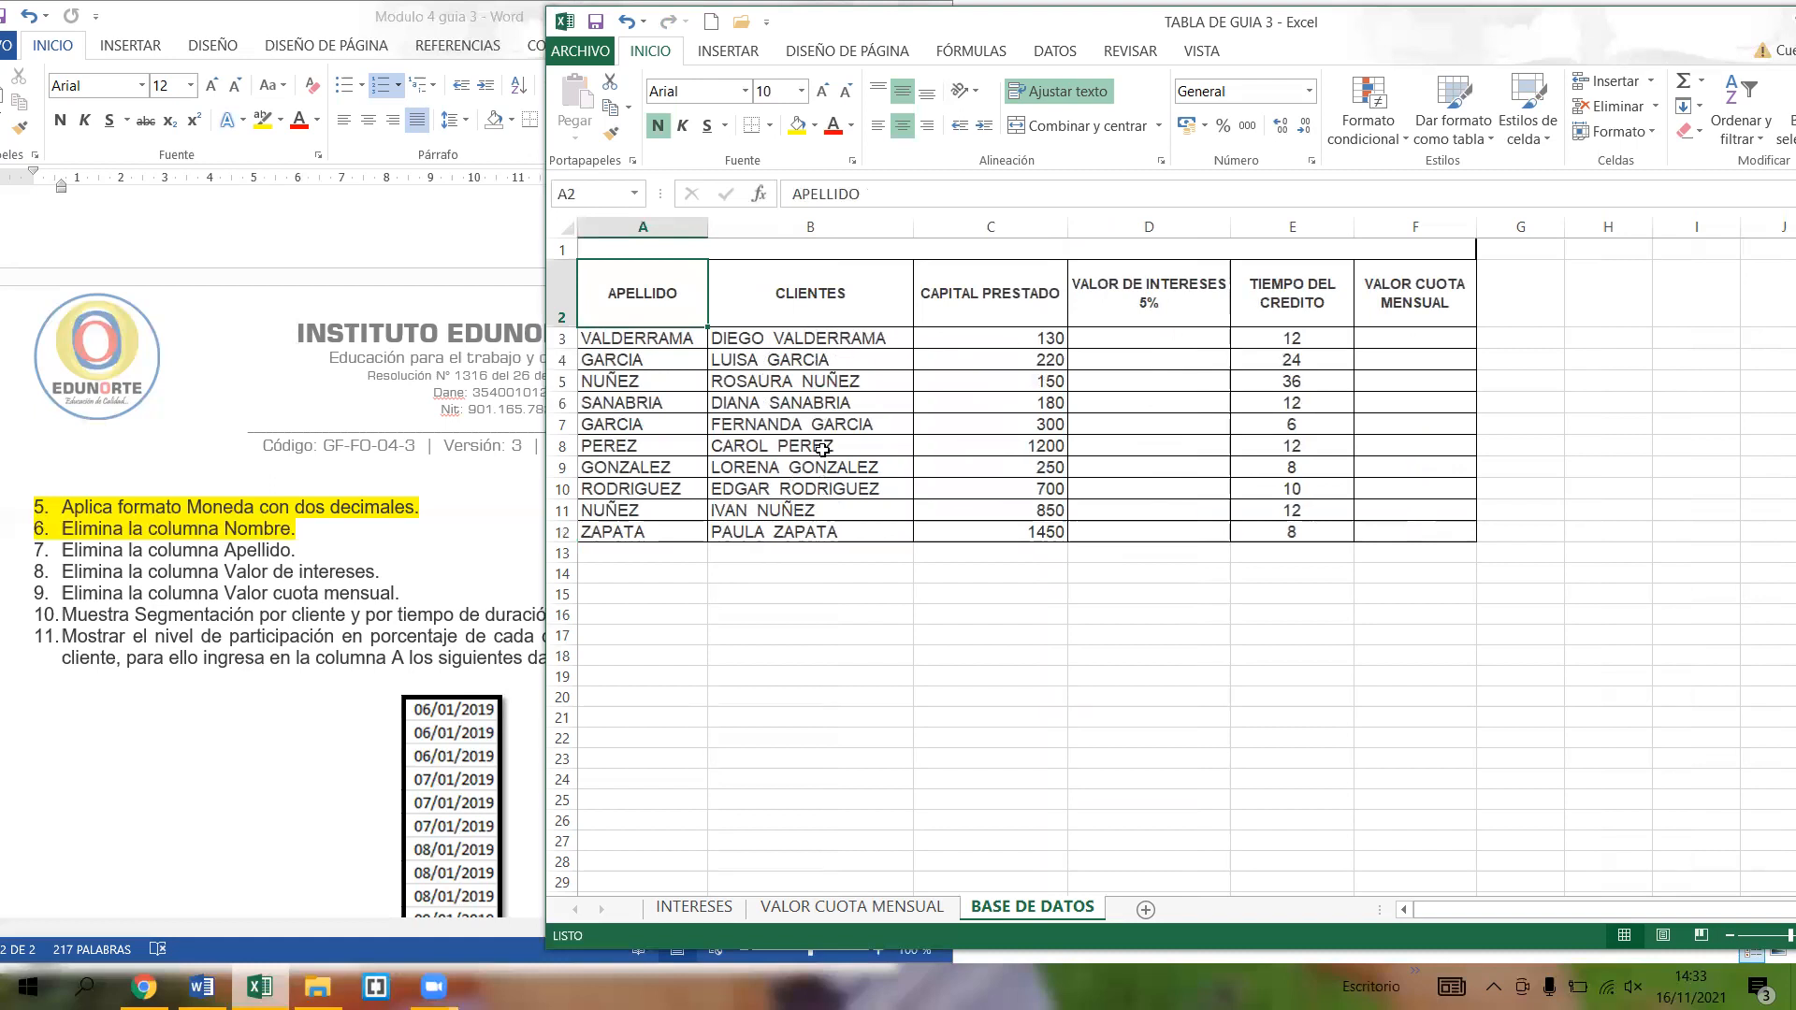
- Delete the entire APELLIDO column and select the first client's cell, A3
right_click(625, 296)
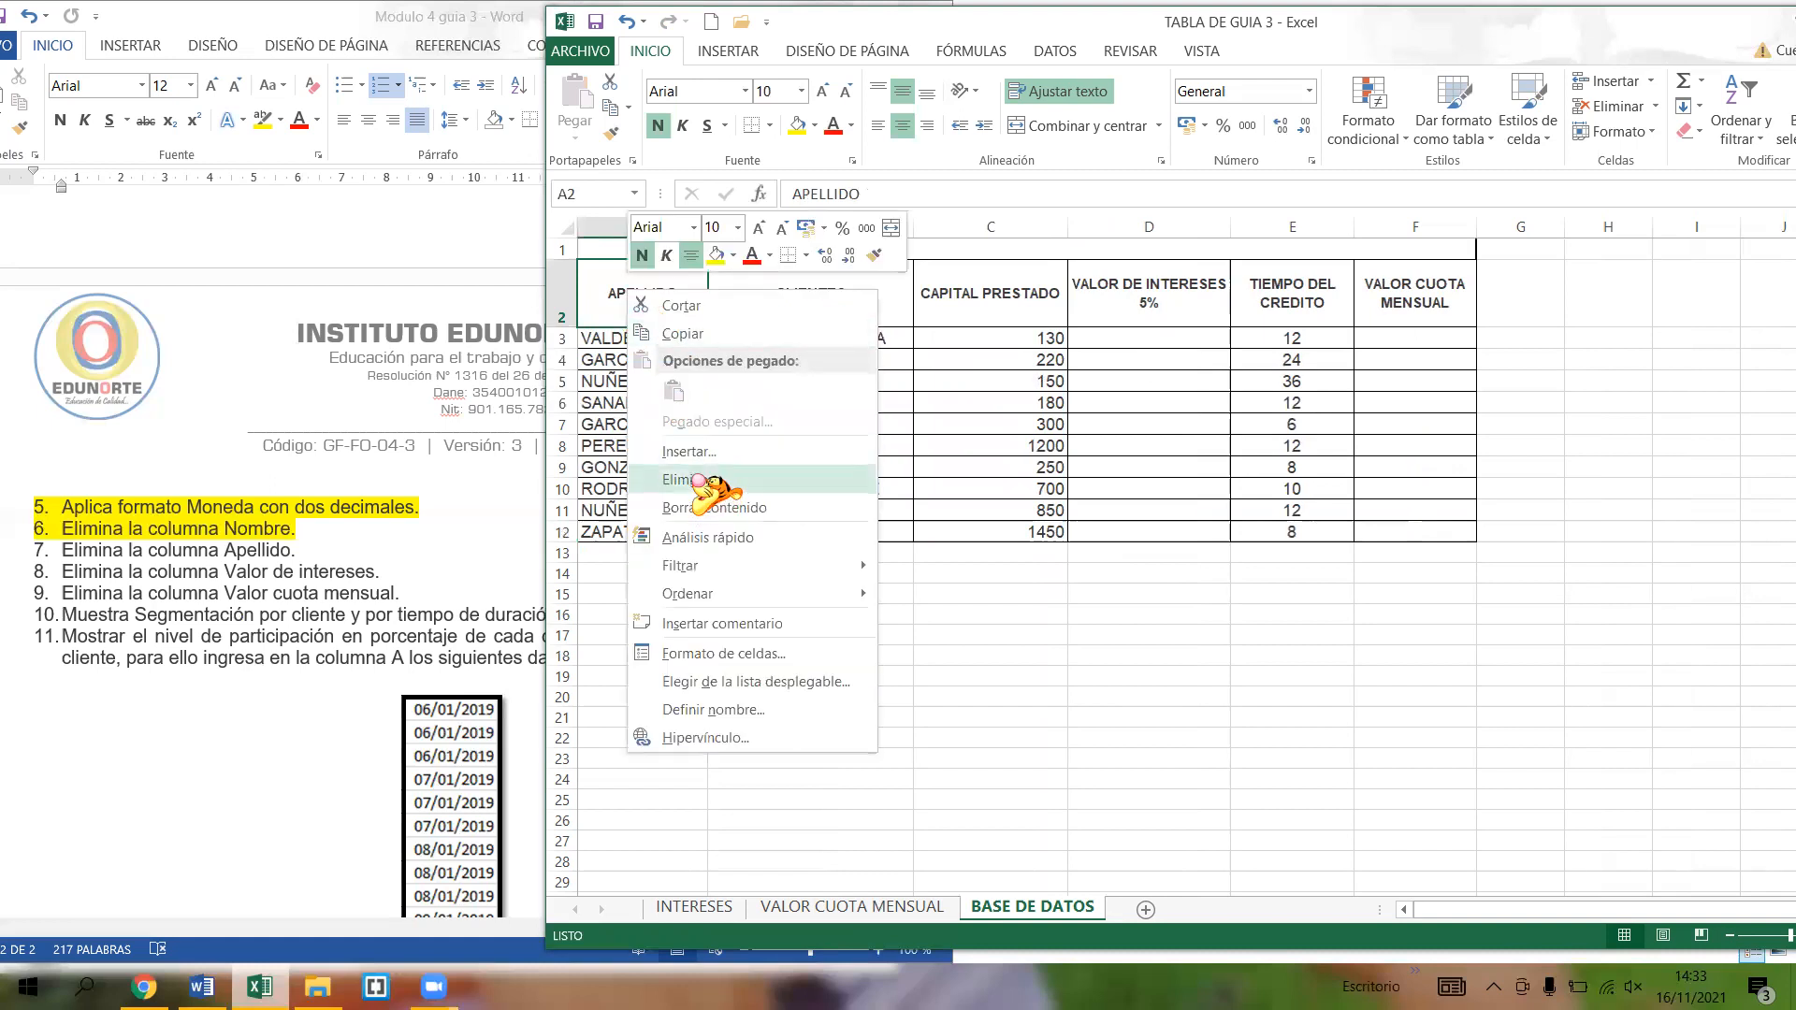
left_click(619, 291)
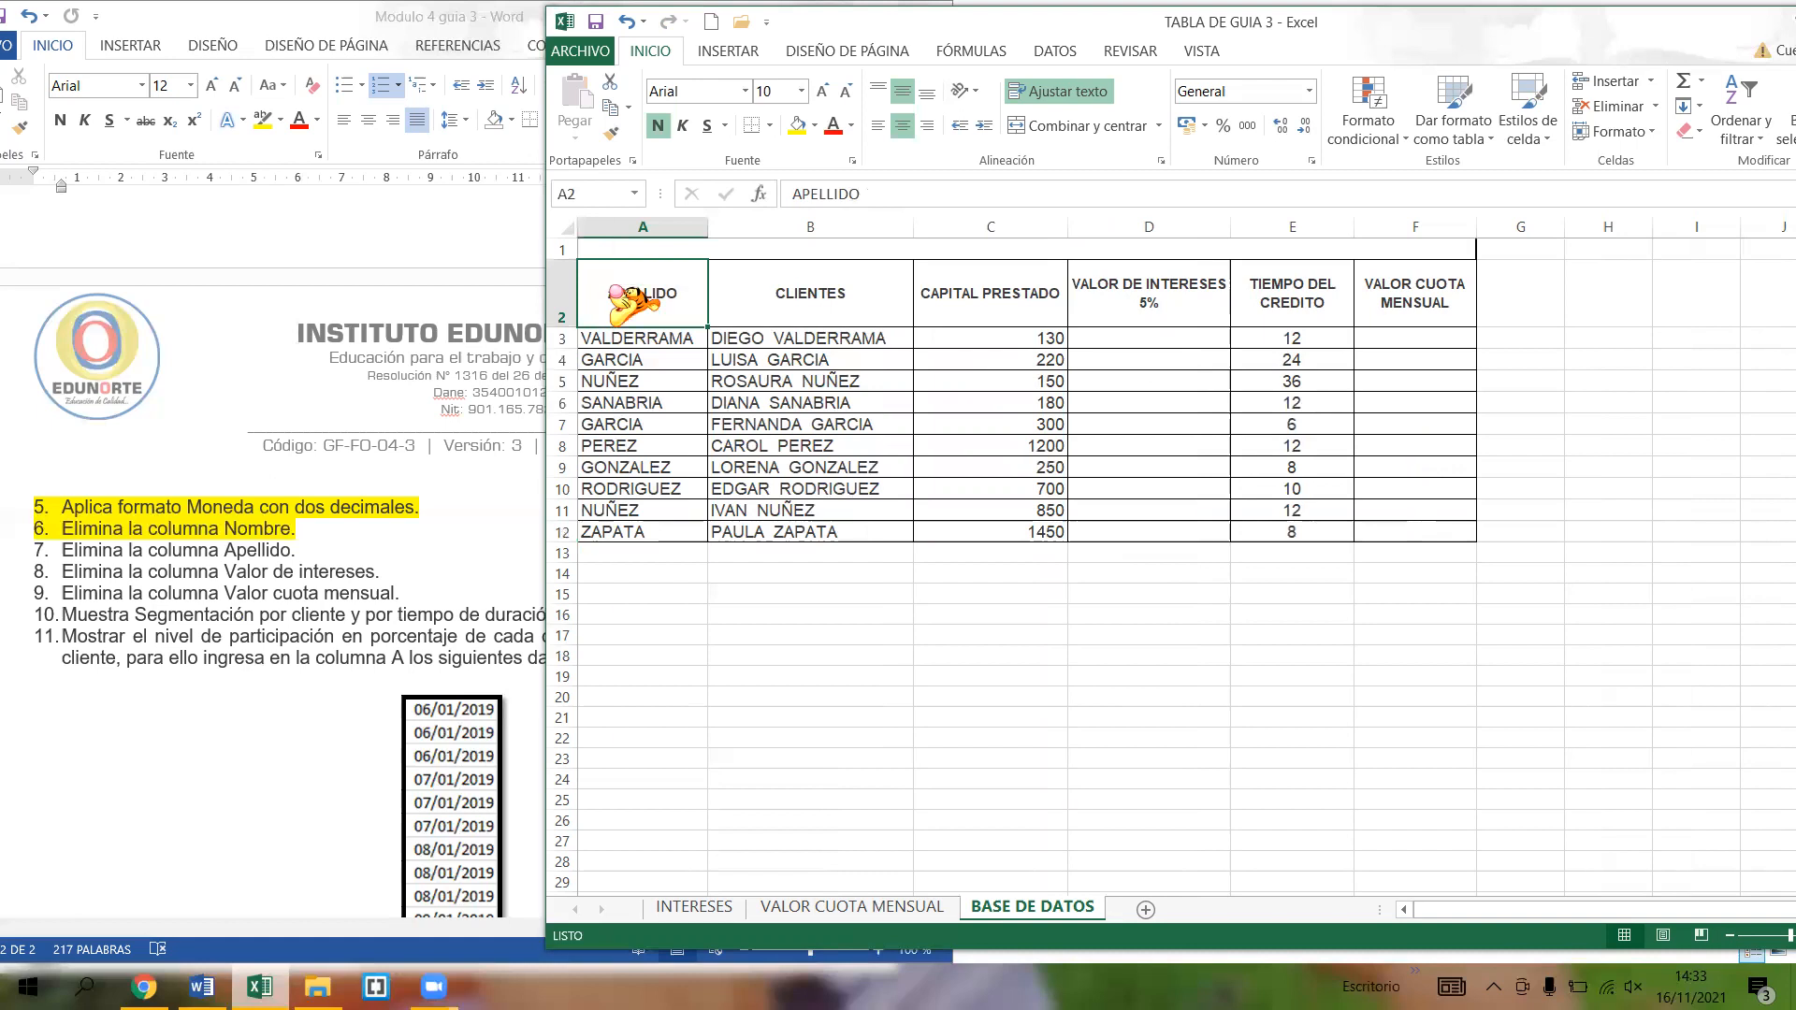
right_click(617, 293)
left_click(697, 473)
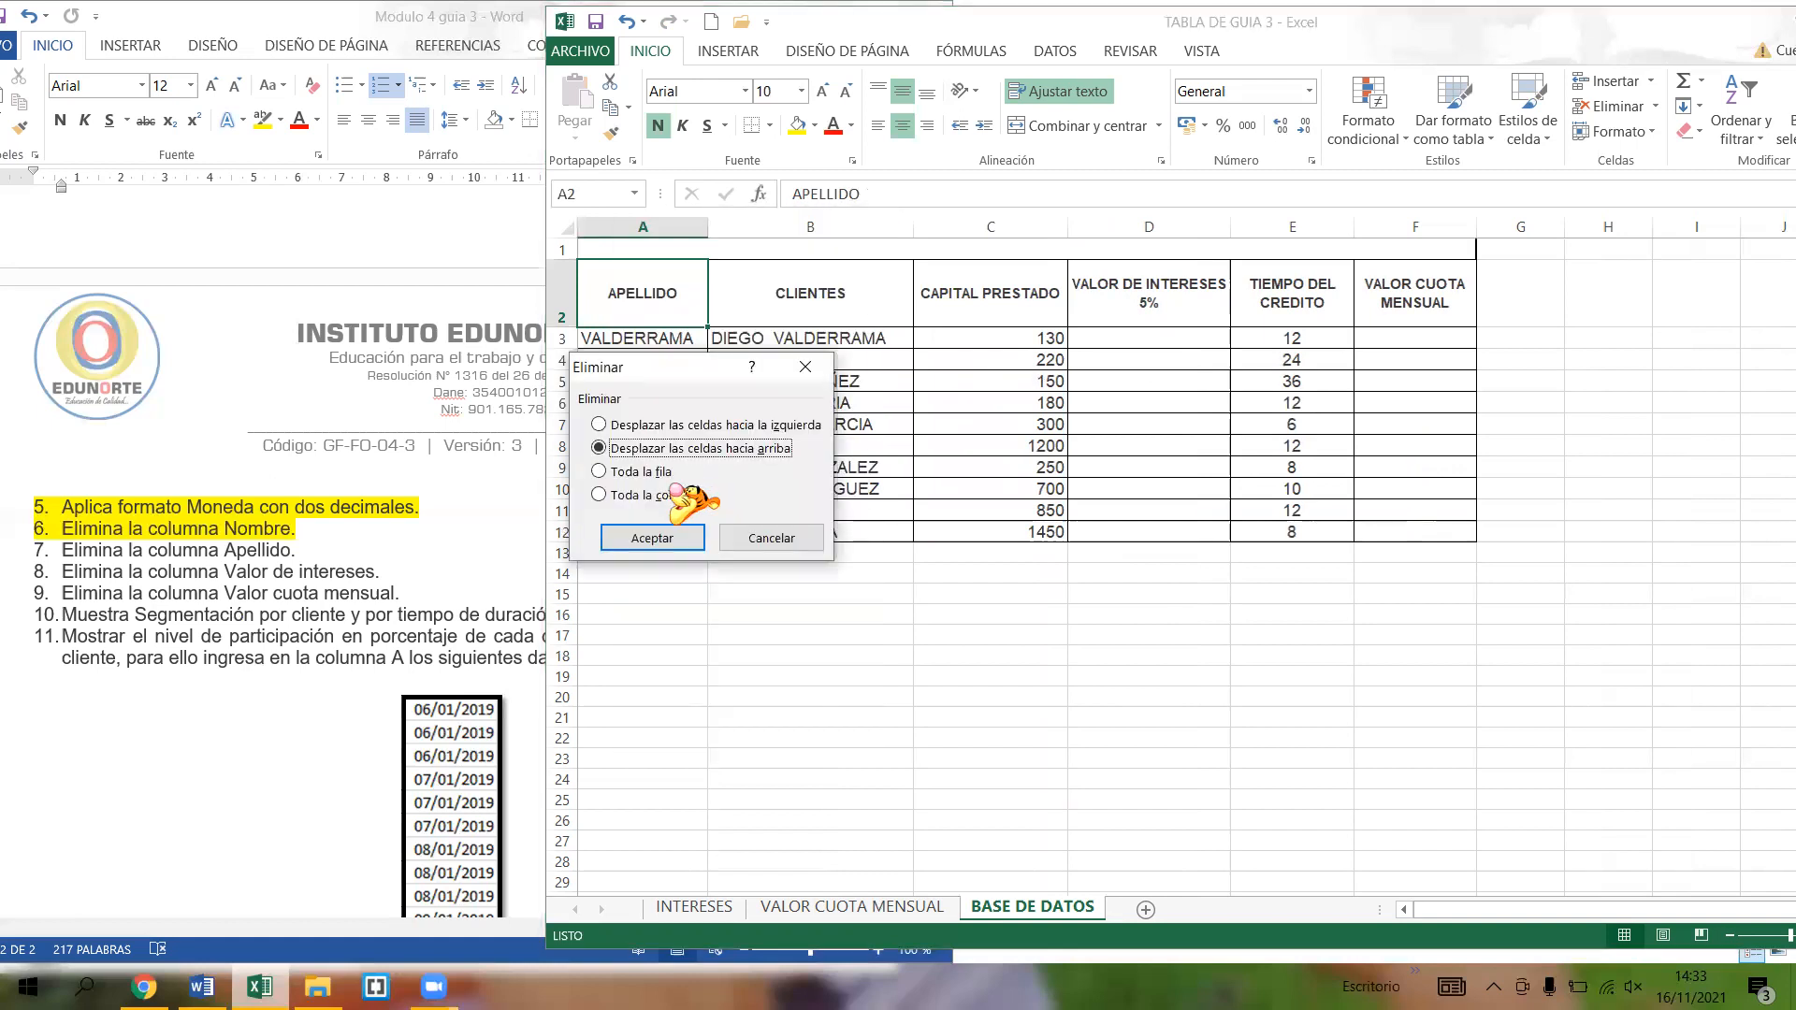
left_click(674, 494)
left_click(683, 537)
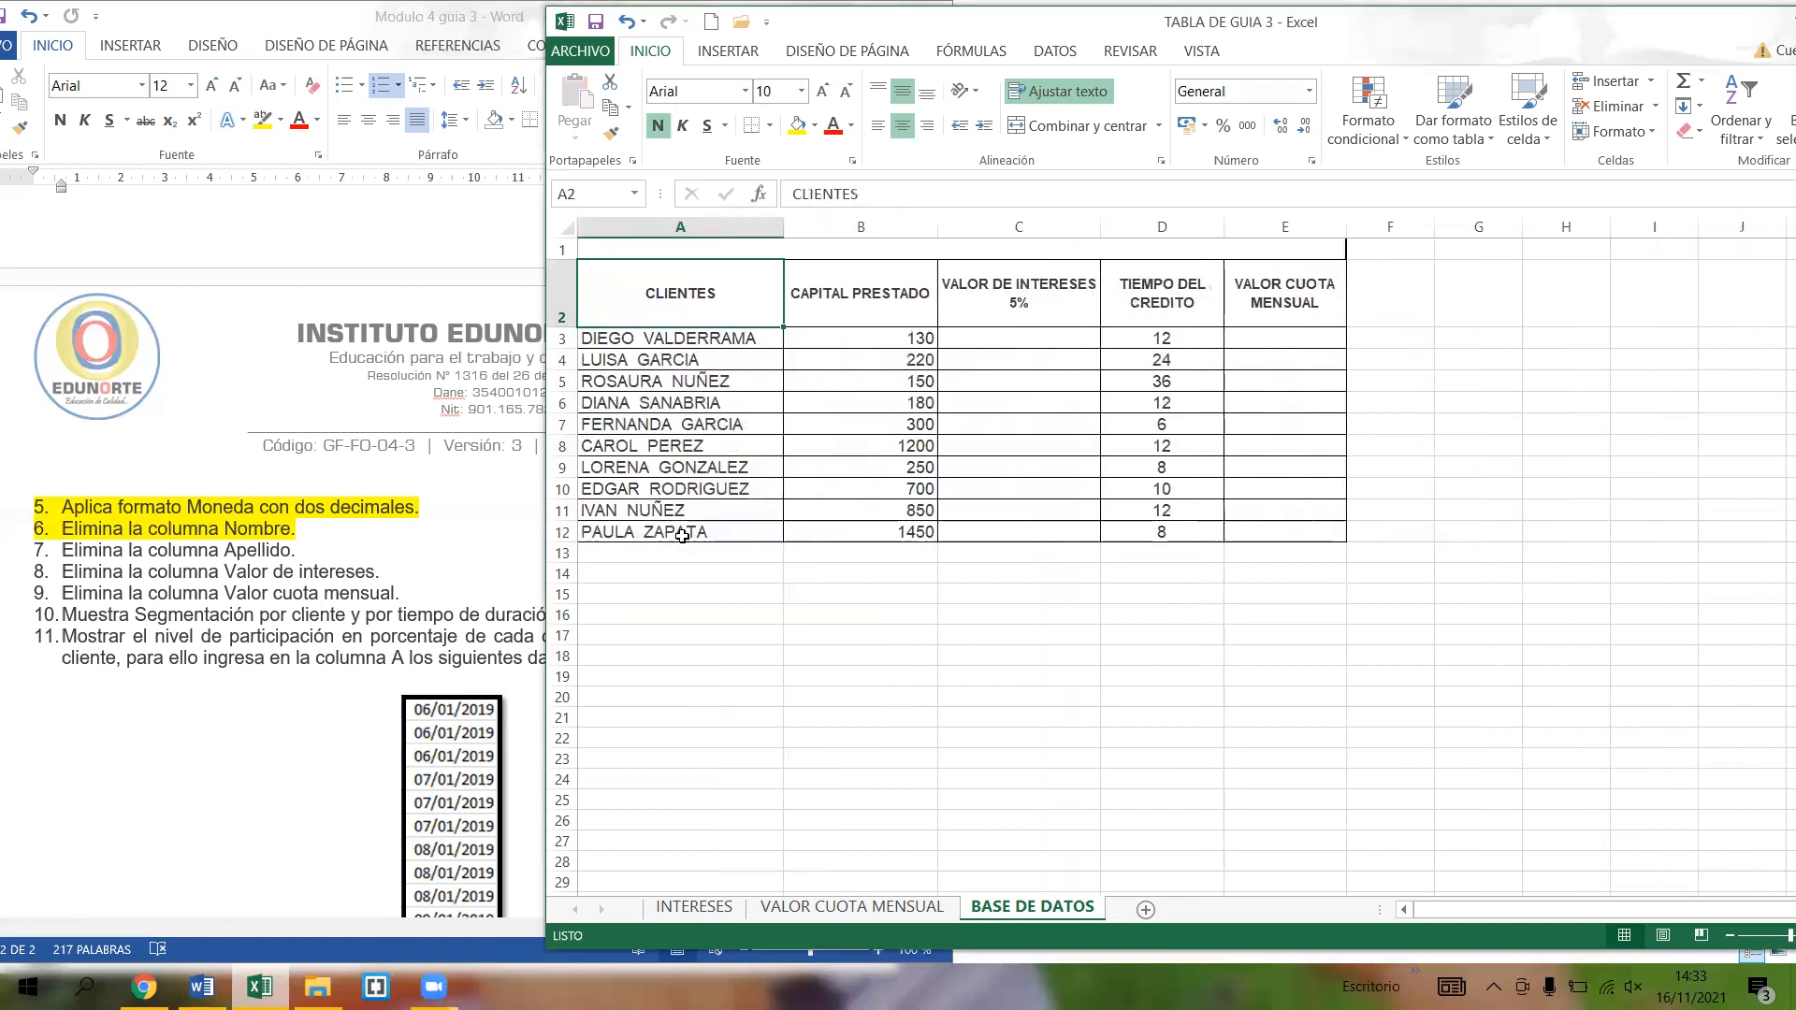
left_click(671, 345)
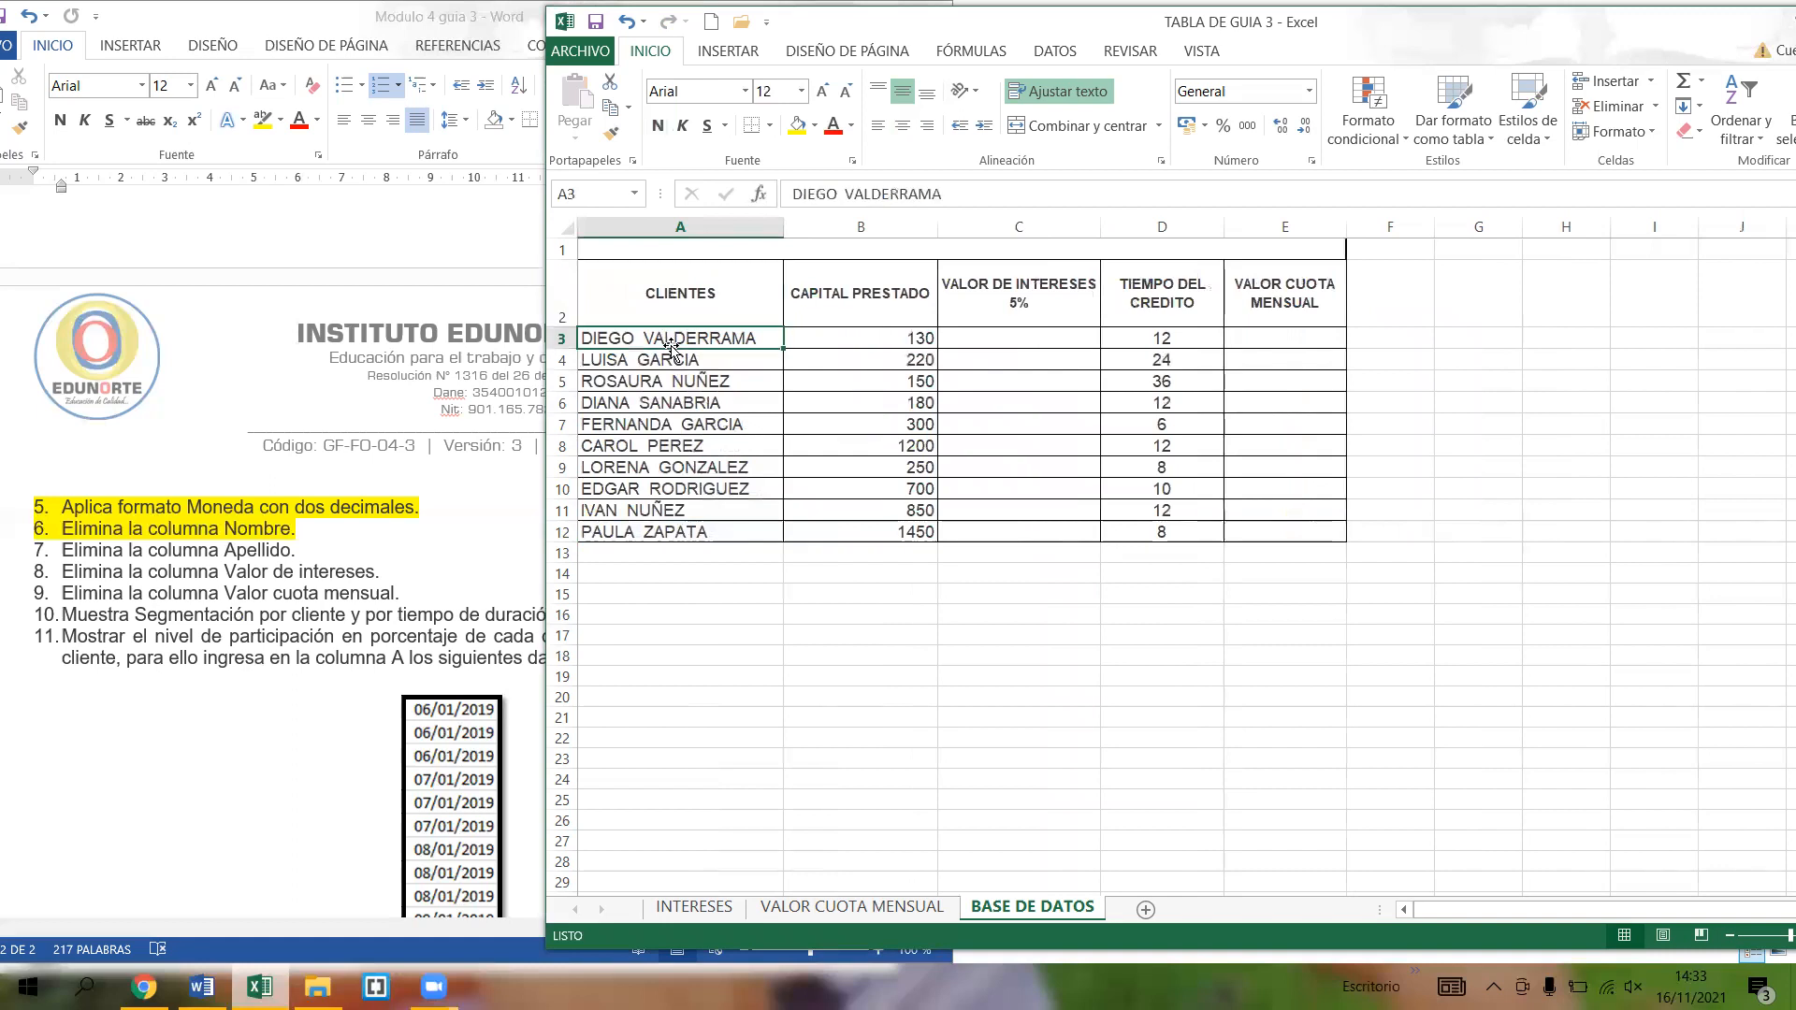
- Switch to the Word guide and highlight instructions 7, 8 and 9 in yellow
left_click(697, 304)
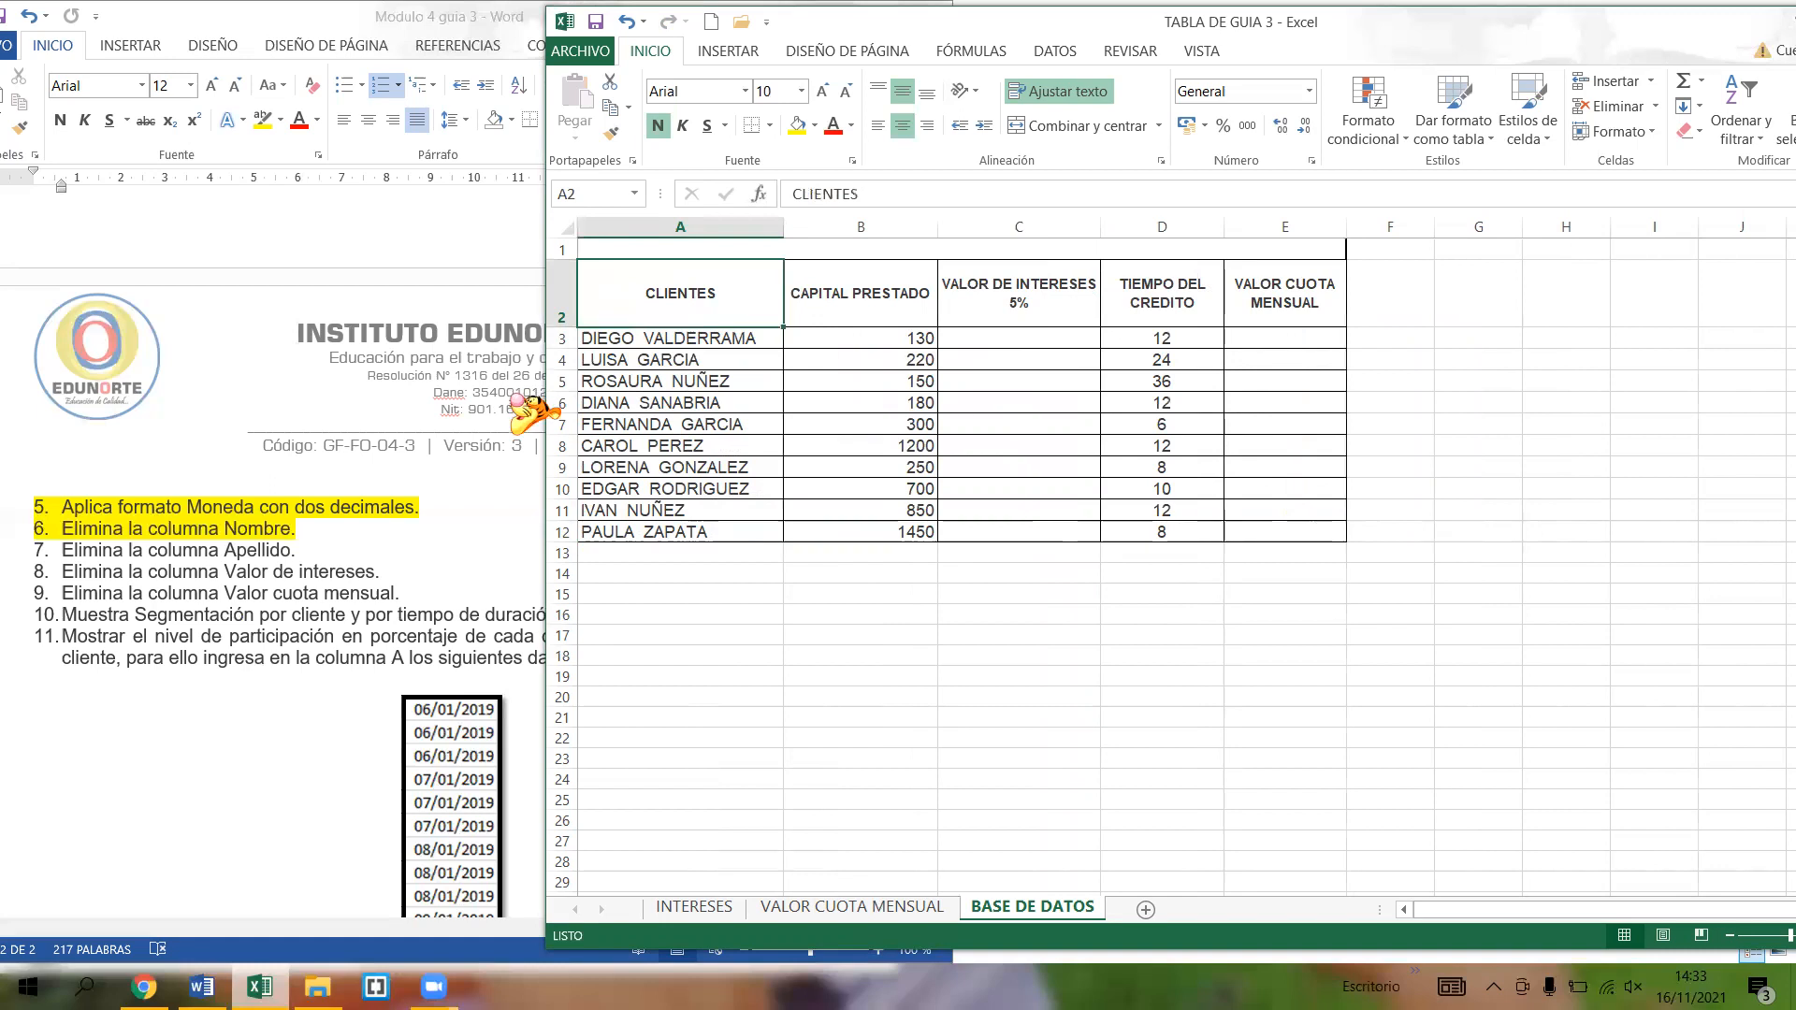
left_click(37, 553)
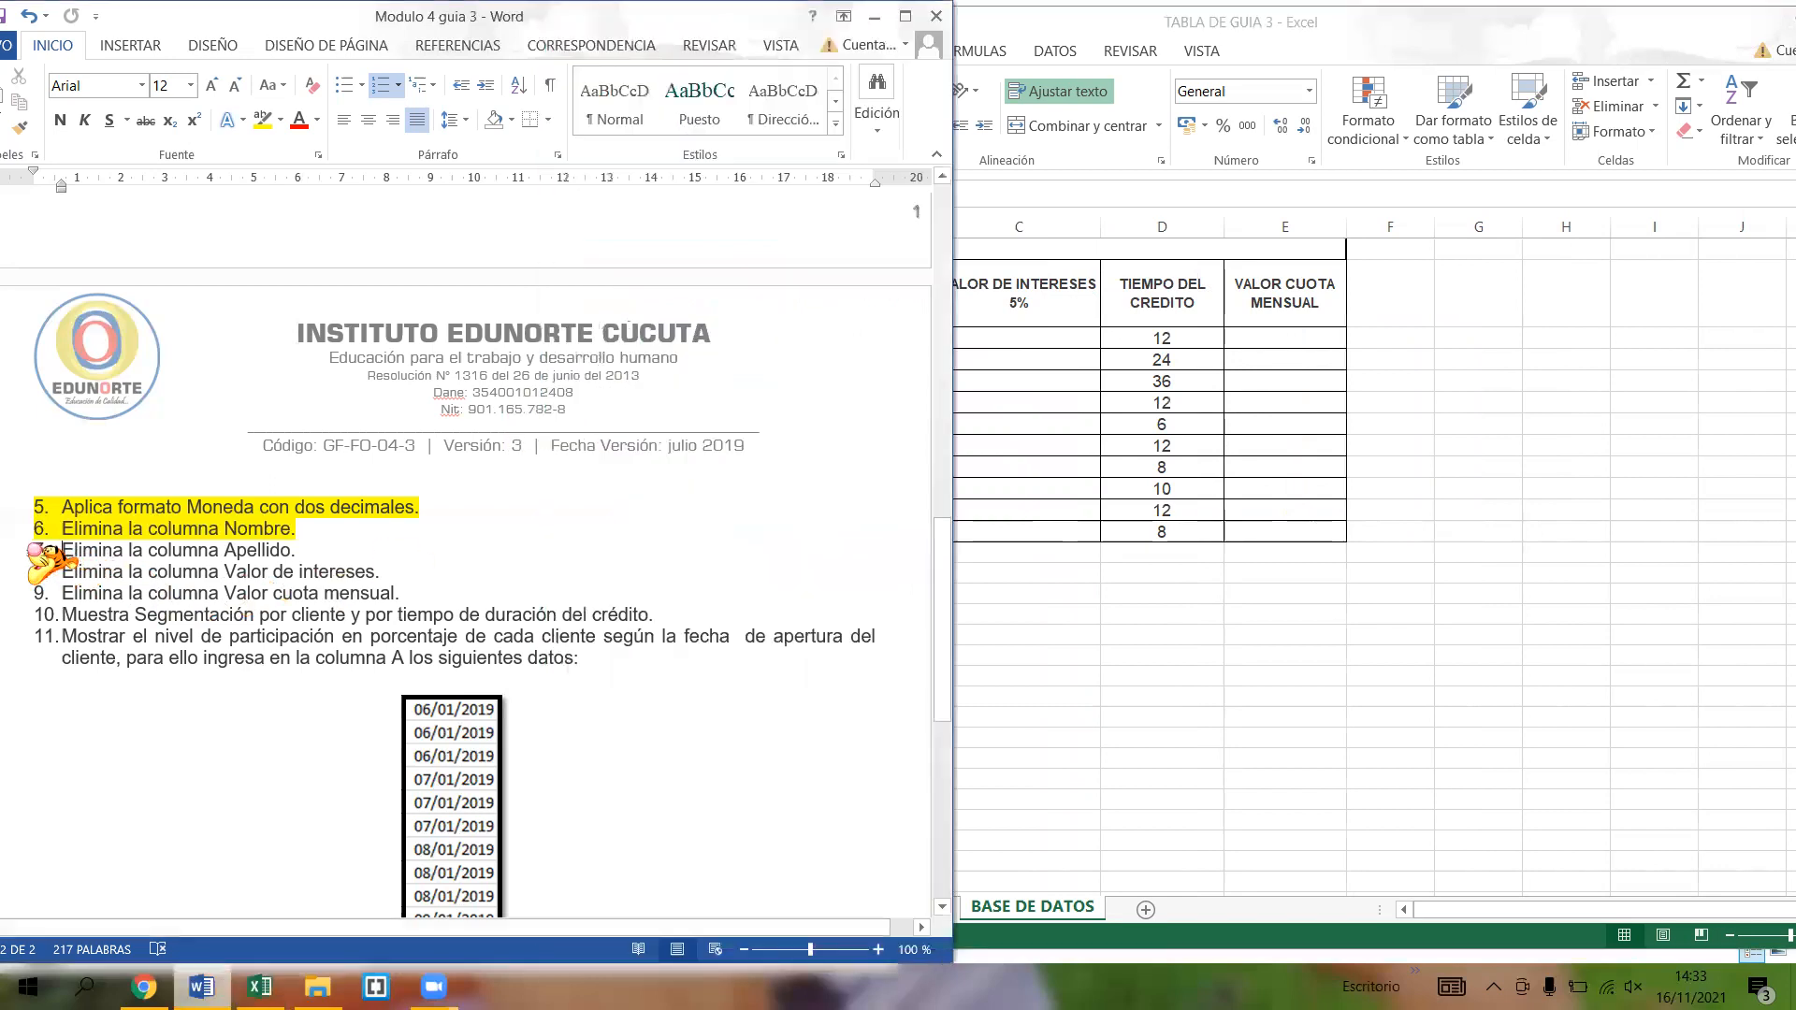
left_click_drag(300, 554, 16, 552)
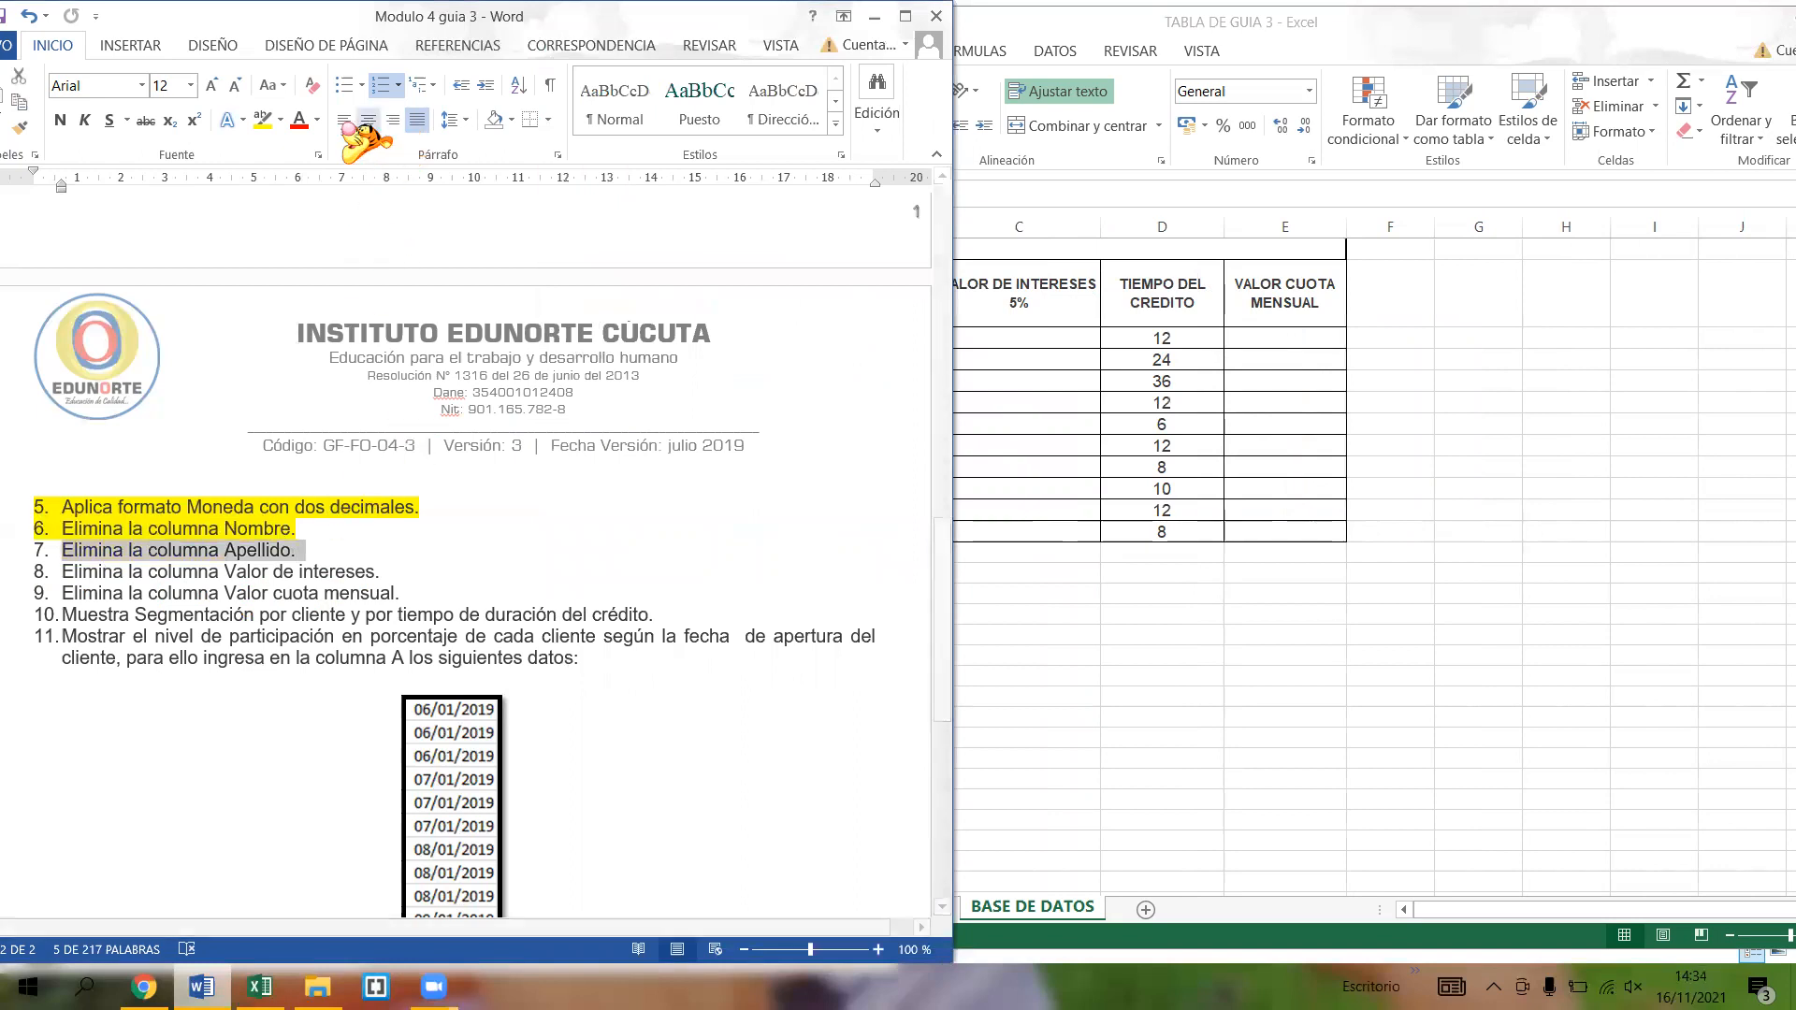
left_click(261, 119)
left_click(72, 595)
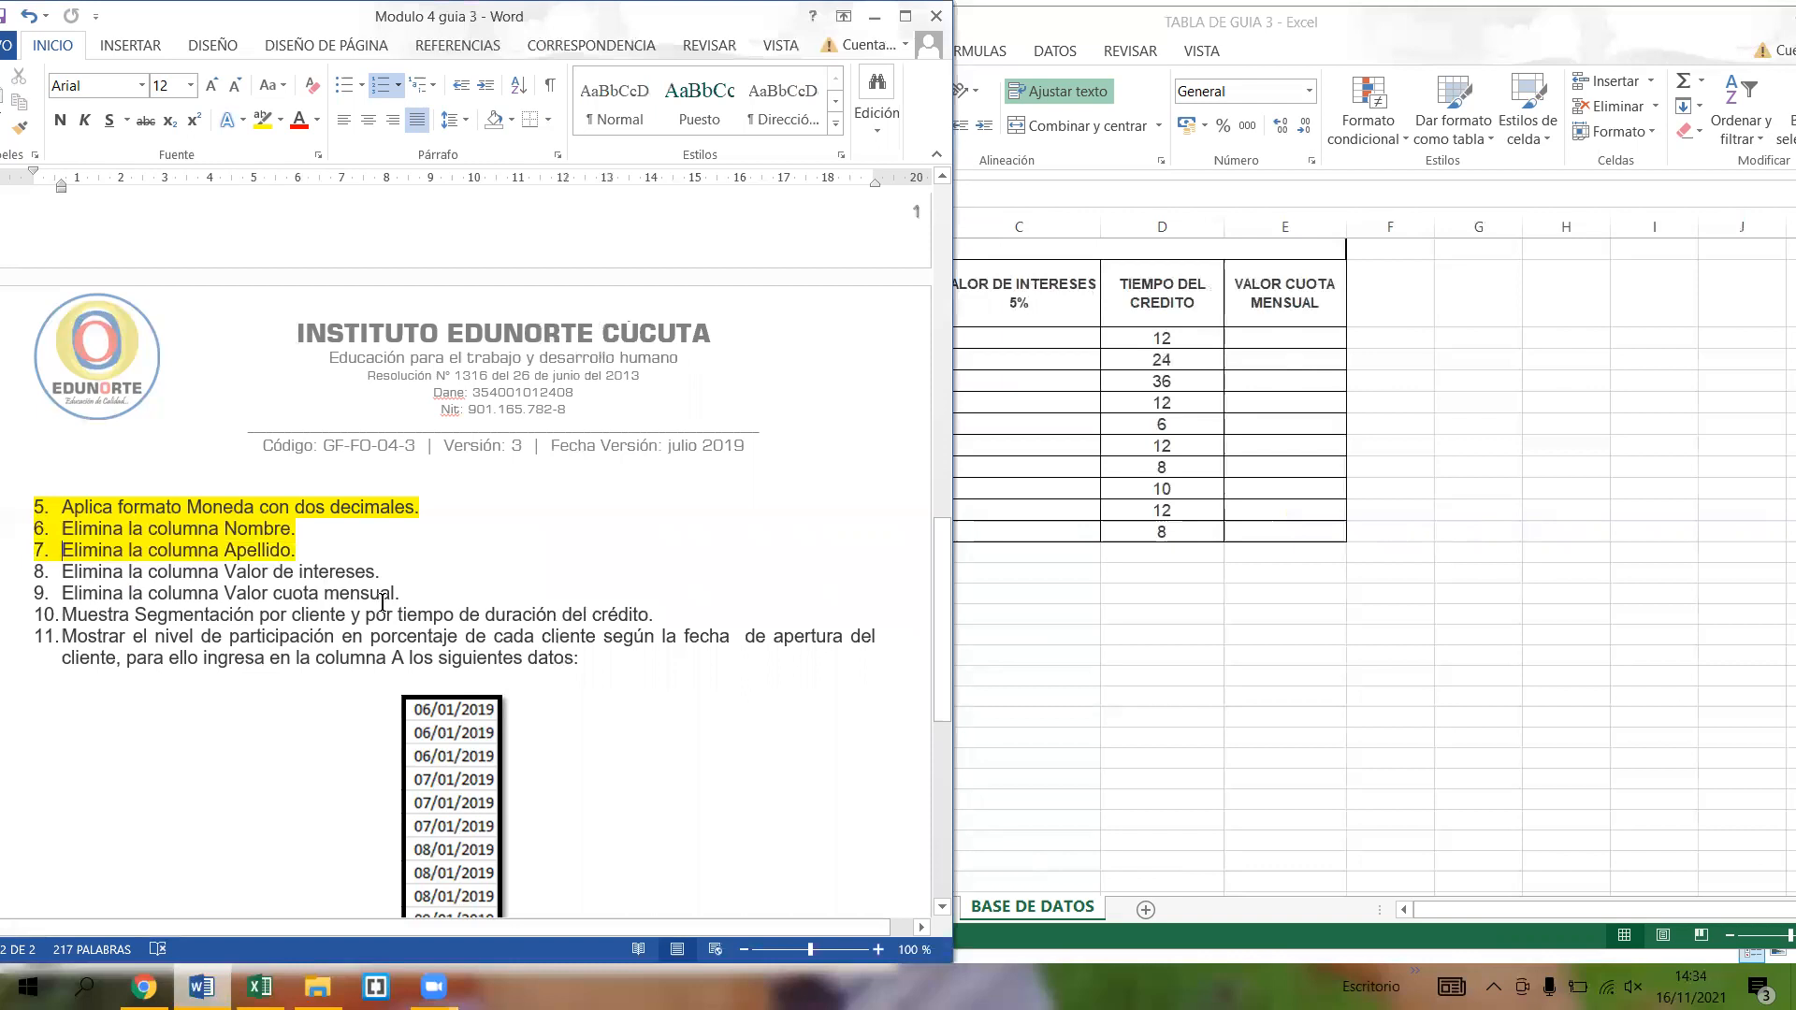
left_click_drag(402, 590, 26, 568)
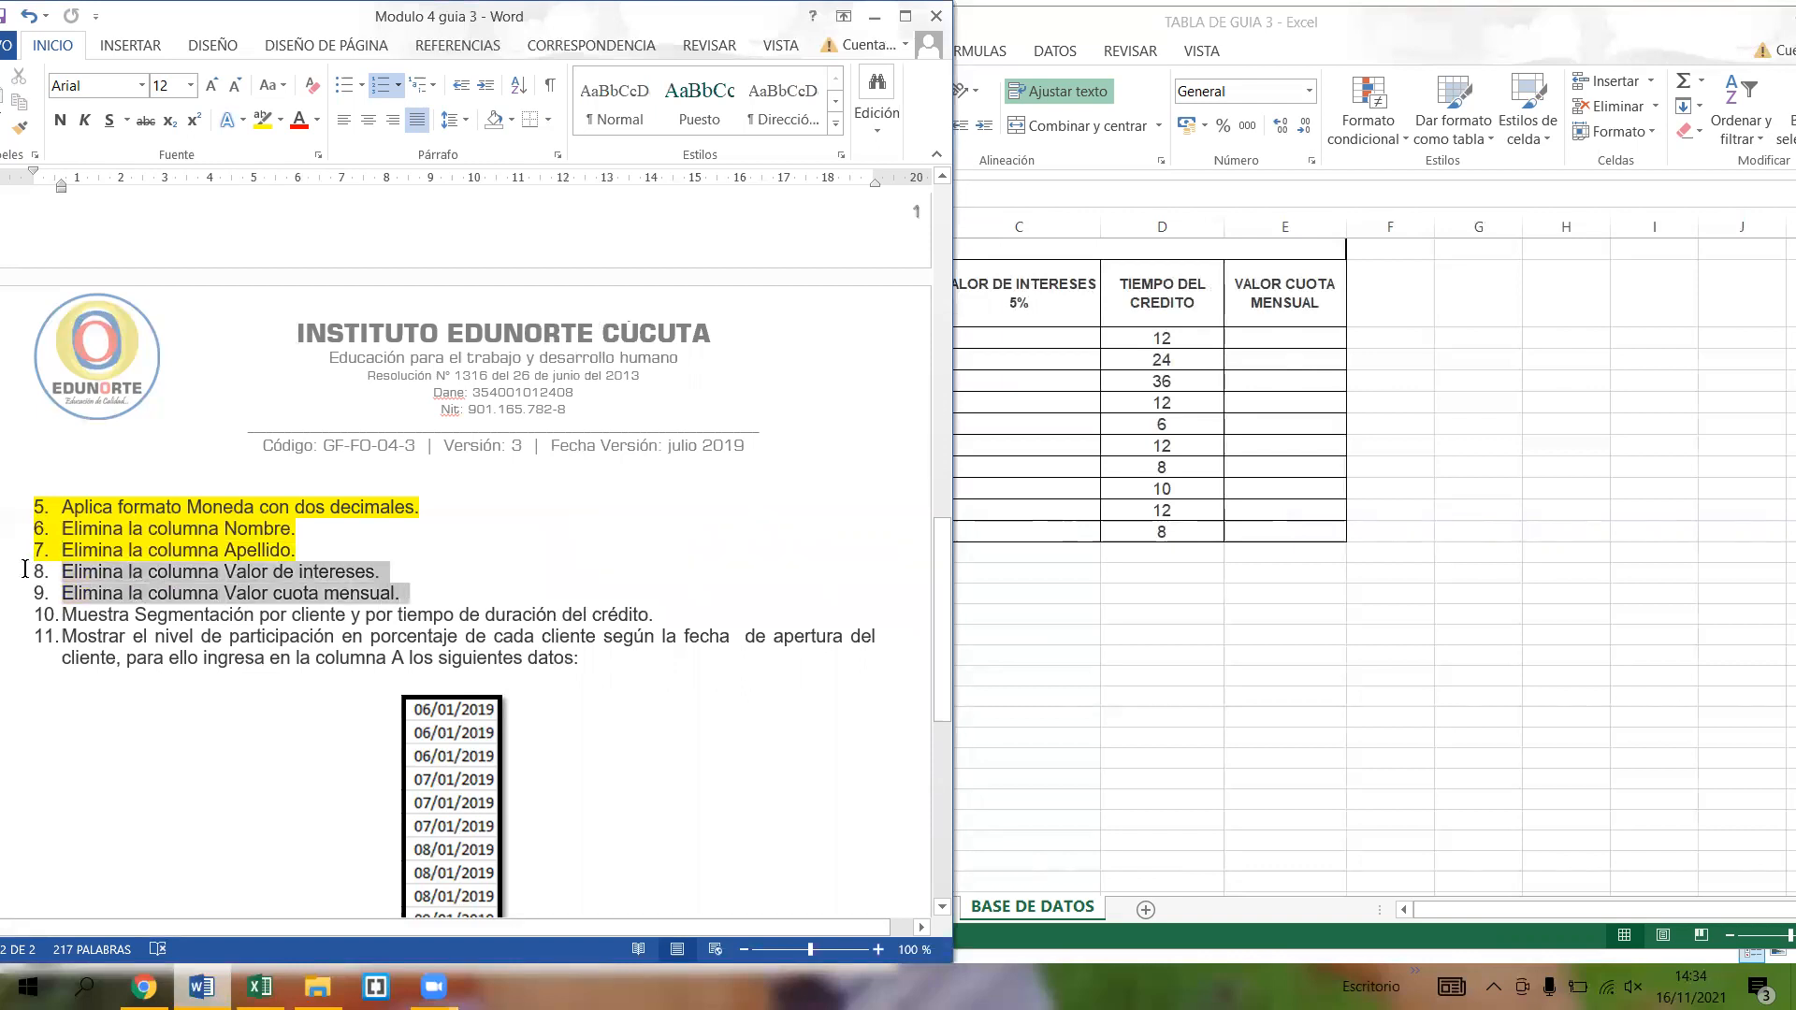
left_click(262, 120)
- Return to Excel and delete the entire VALOR DE INTERESES 5% column from the BASE DE DATOS sheet
left_click(1101, 388)
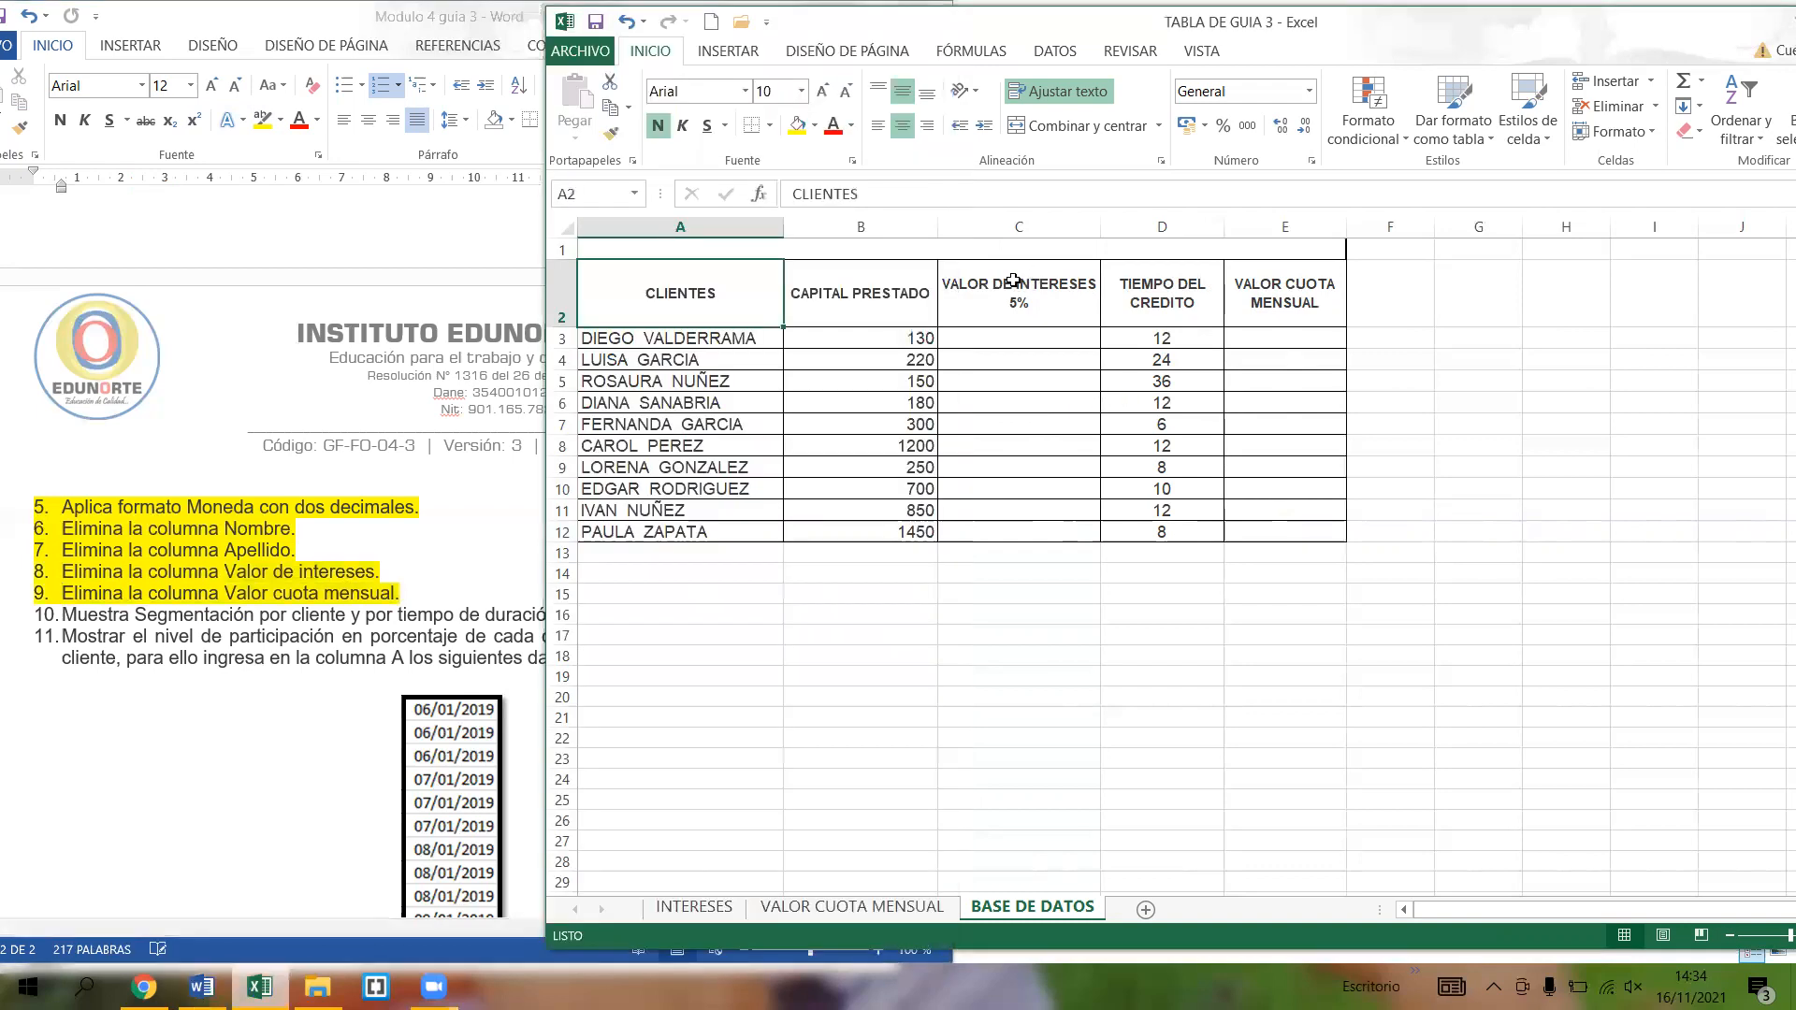
left_click_drag(1011, 363, 1013, 382)
left_click(1011, 530)
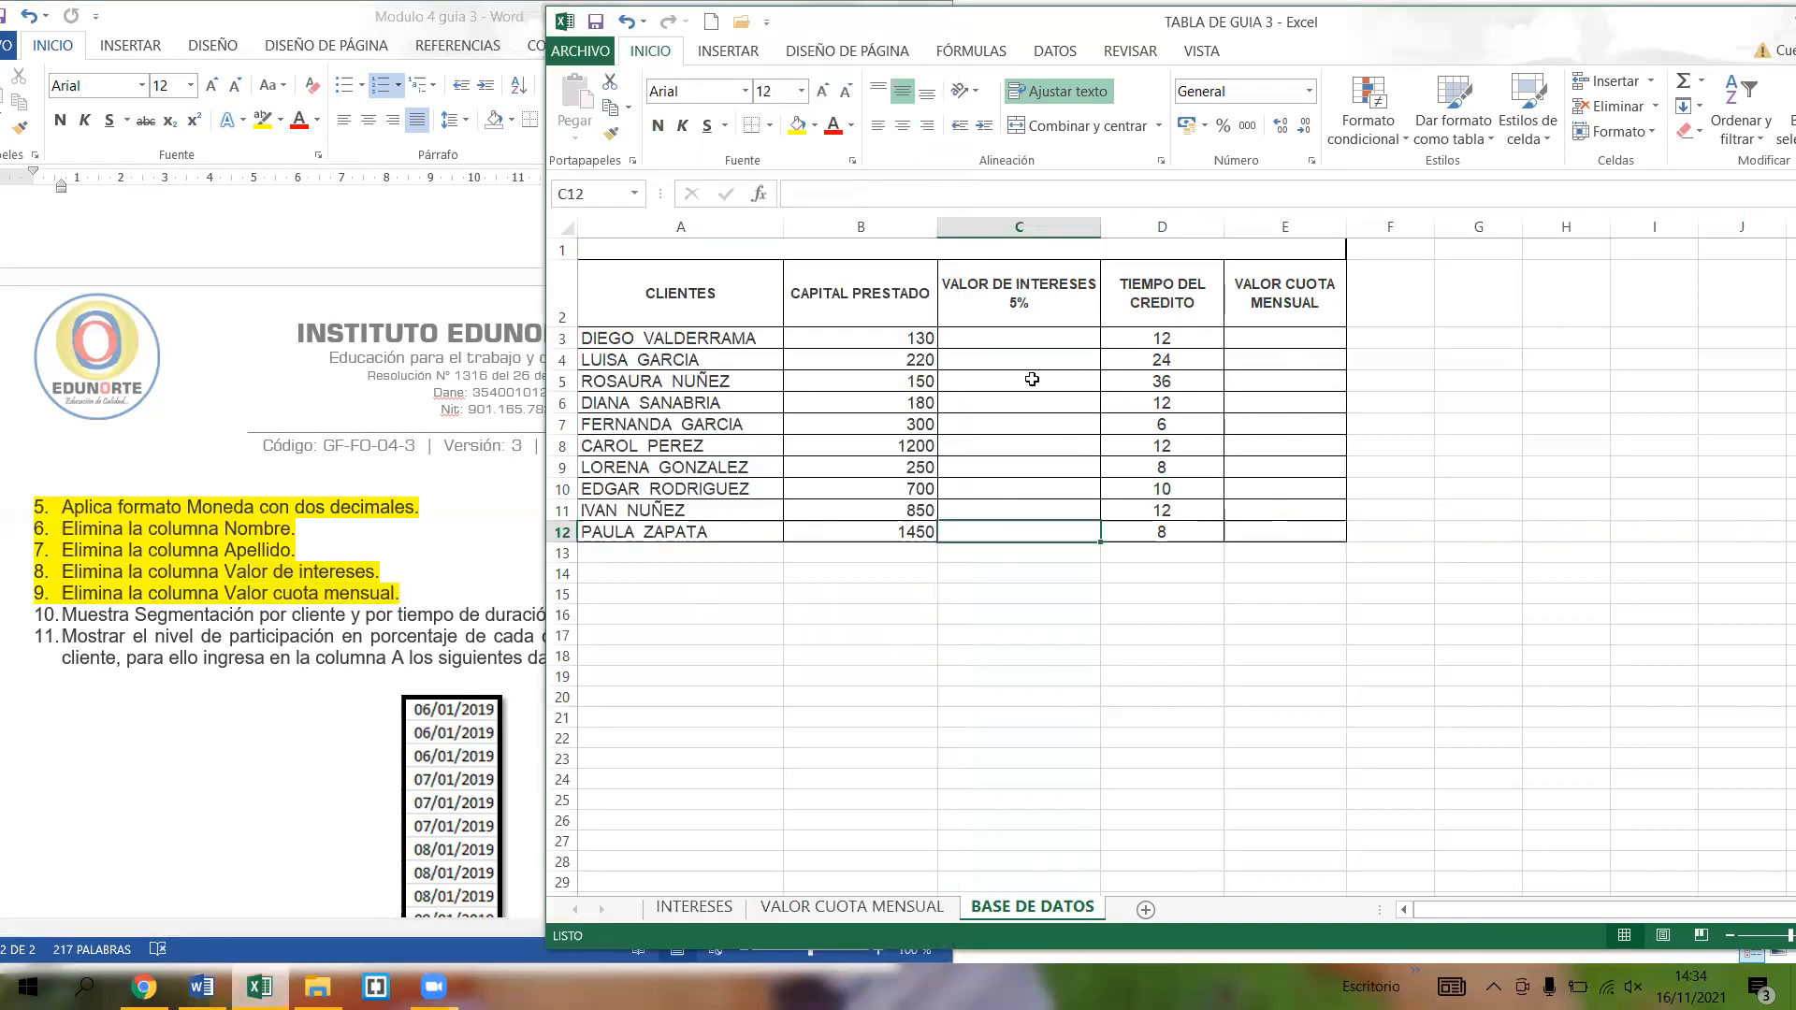
left_click(1023, 294)
right_click(1028, 292)
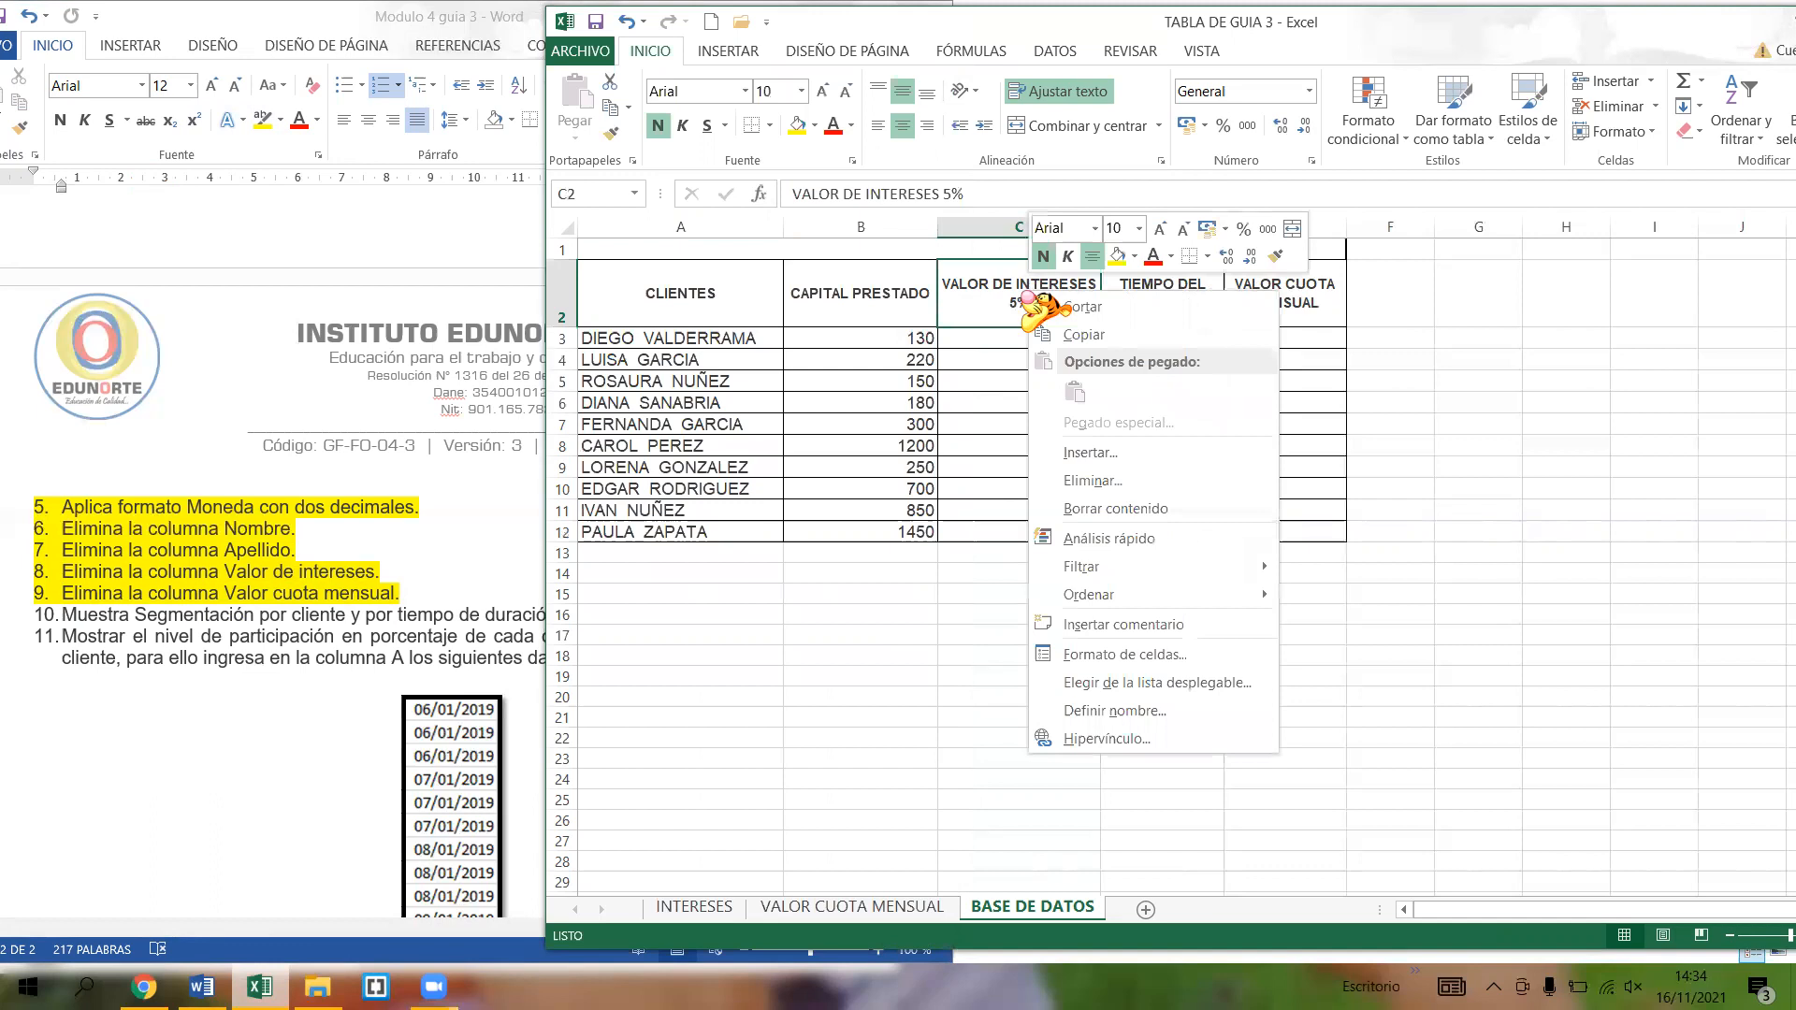
left_click(1085, 483)
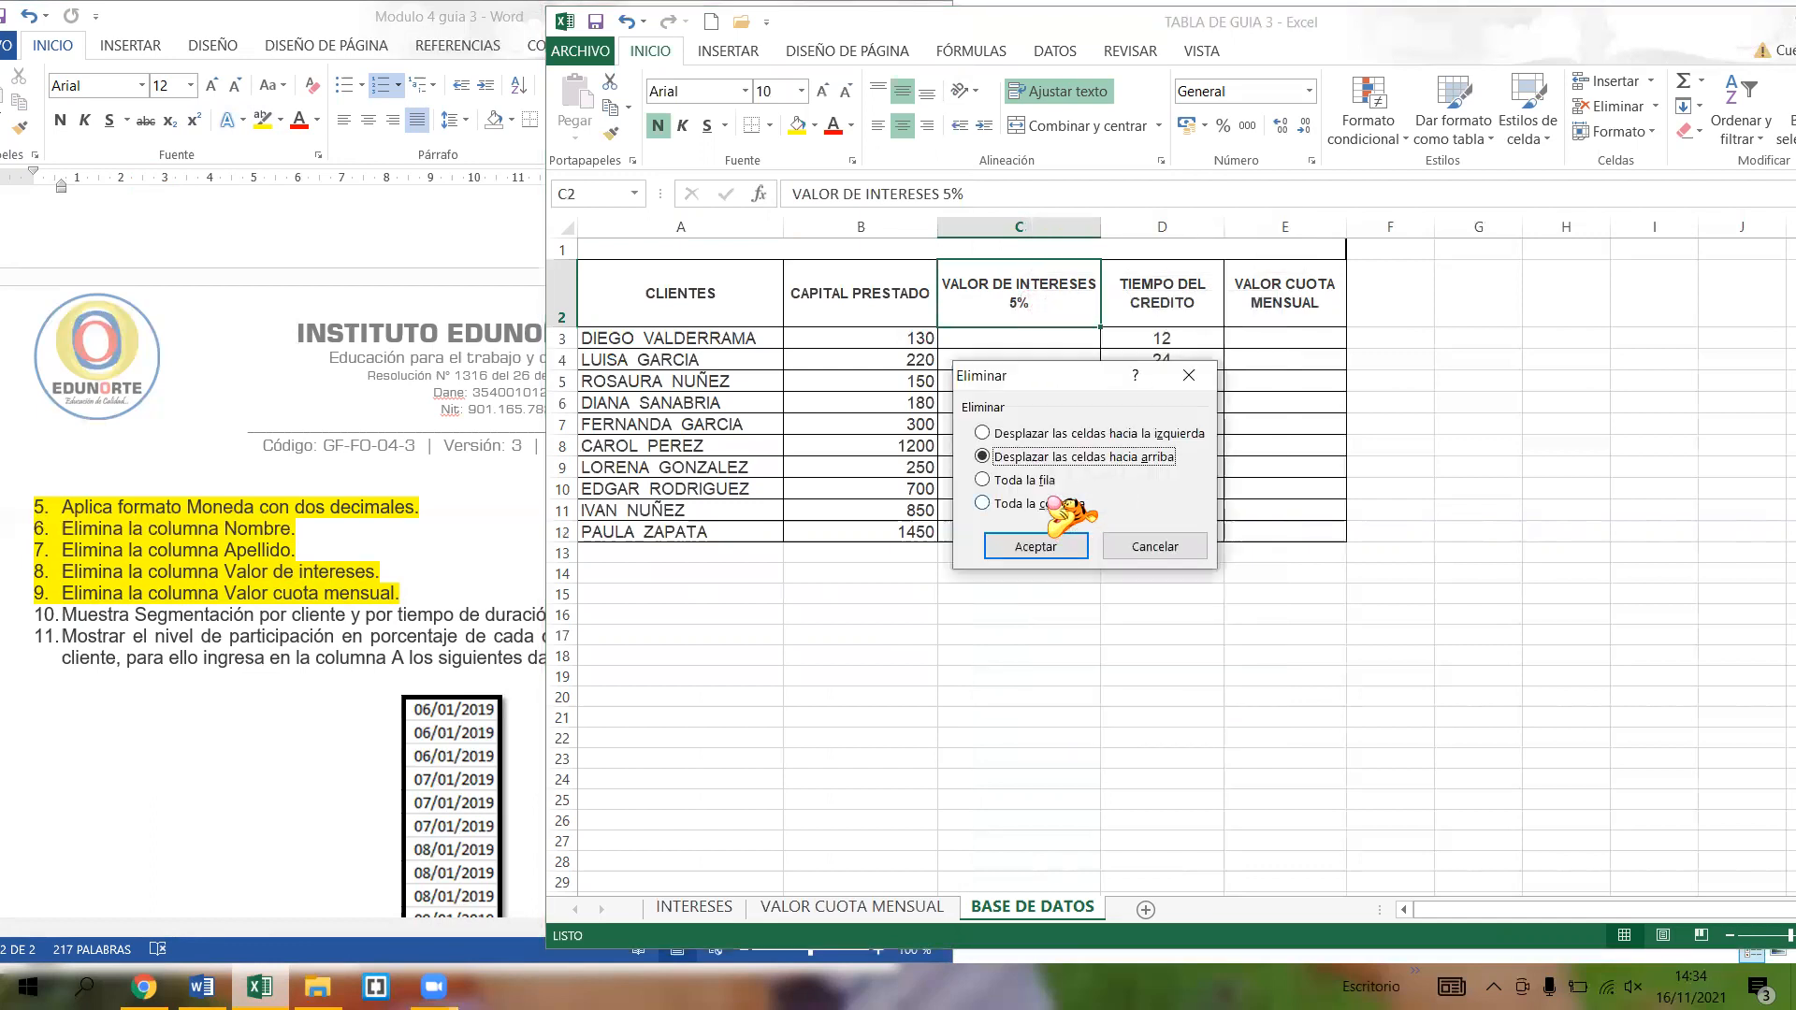
left_click(1057, 503)
left_click(1048, 545)
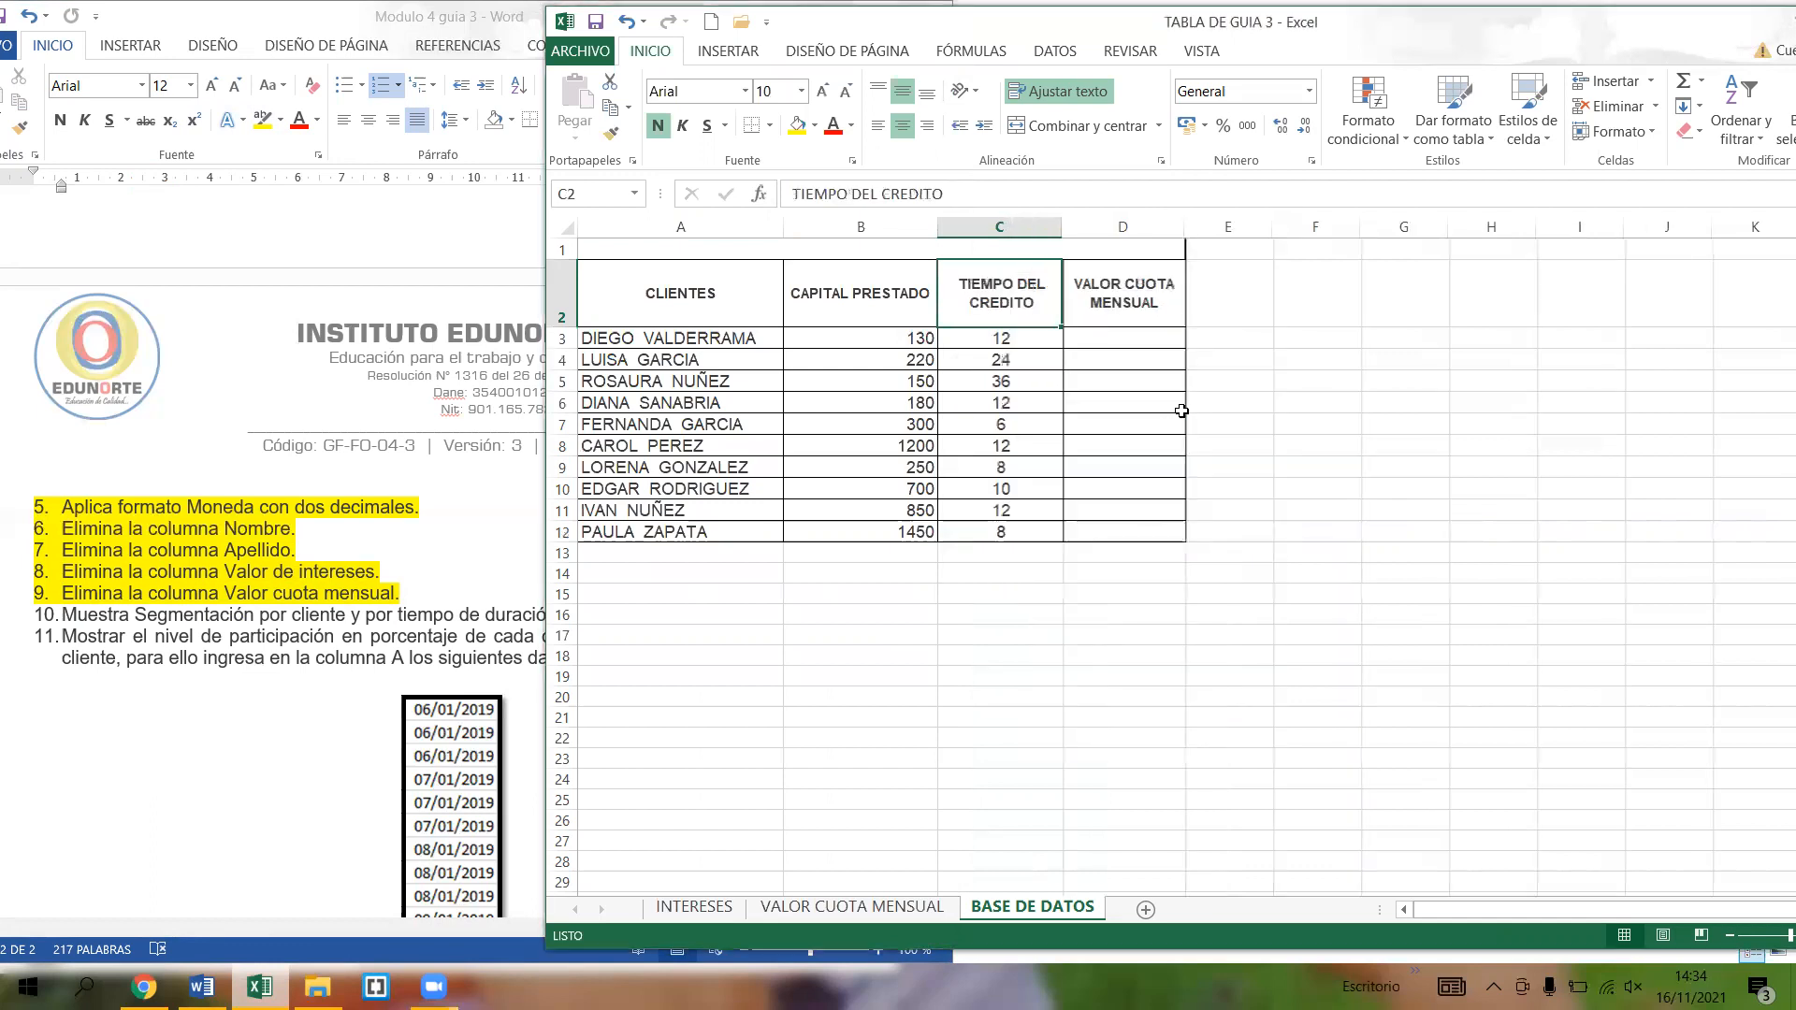
- Delete the entire VALOR CUOTA MENSUAL column from the BASE DE DATOS table
left_click(1146, 297)
right_click(1146, 298)
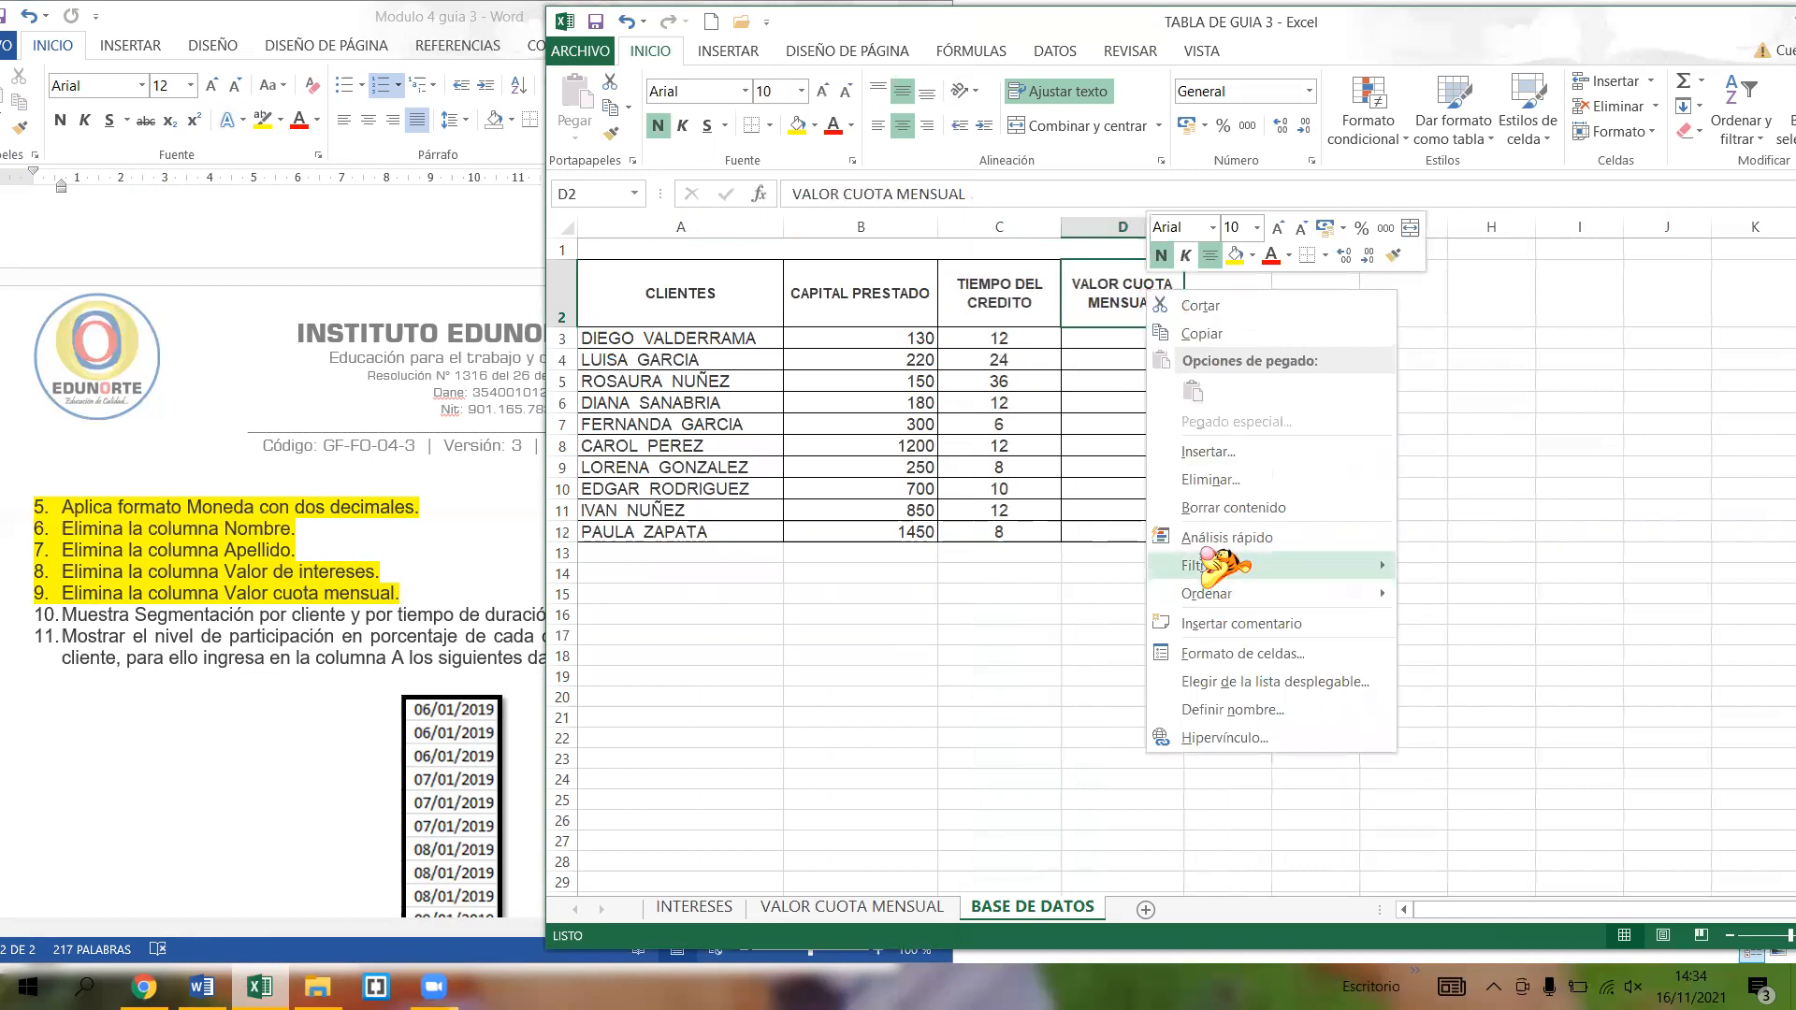
left_click(1197, 485)
left_click(1152, 478)
left_click(1166, 501)
left_click(1162, 543)
left_click(890, 613)
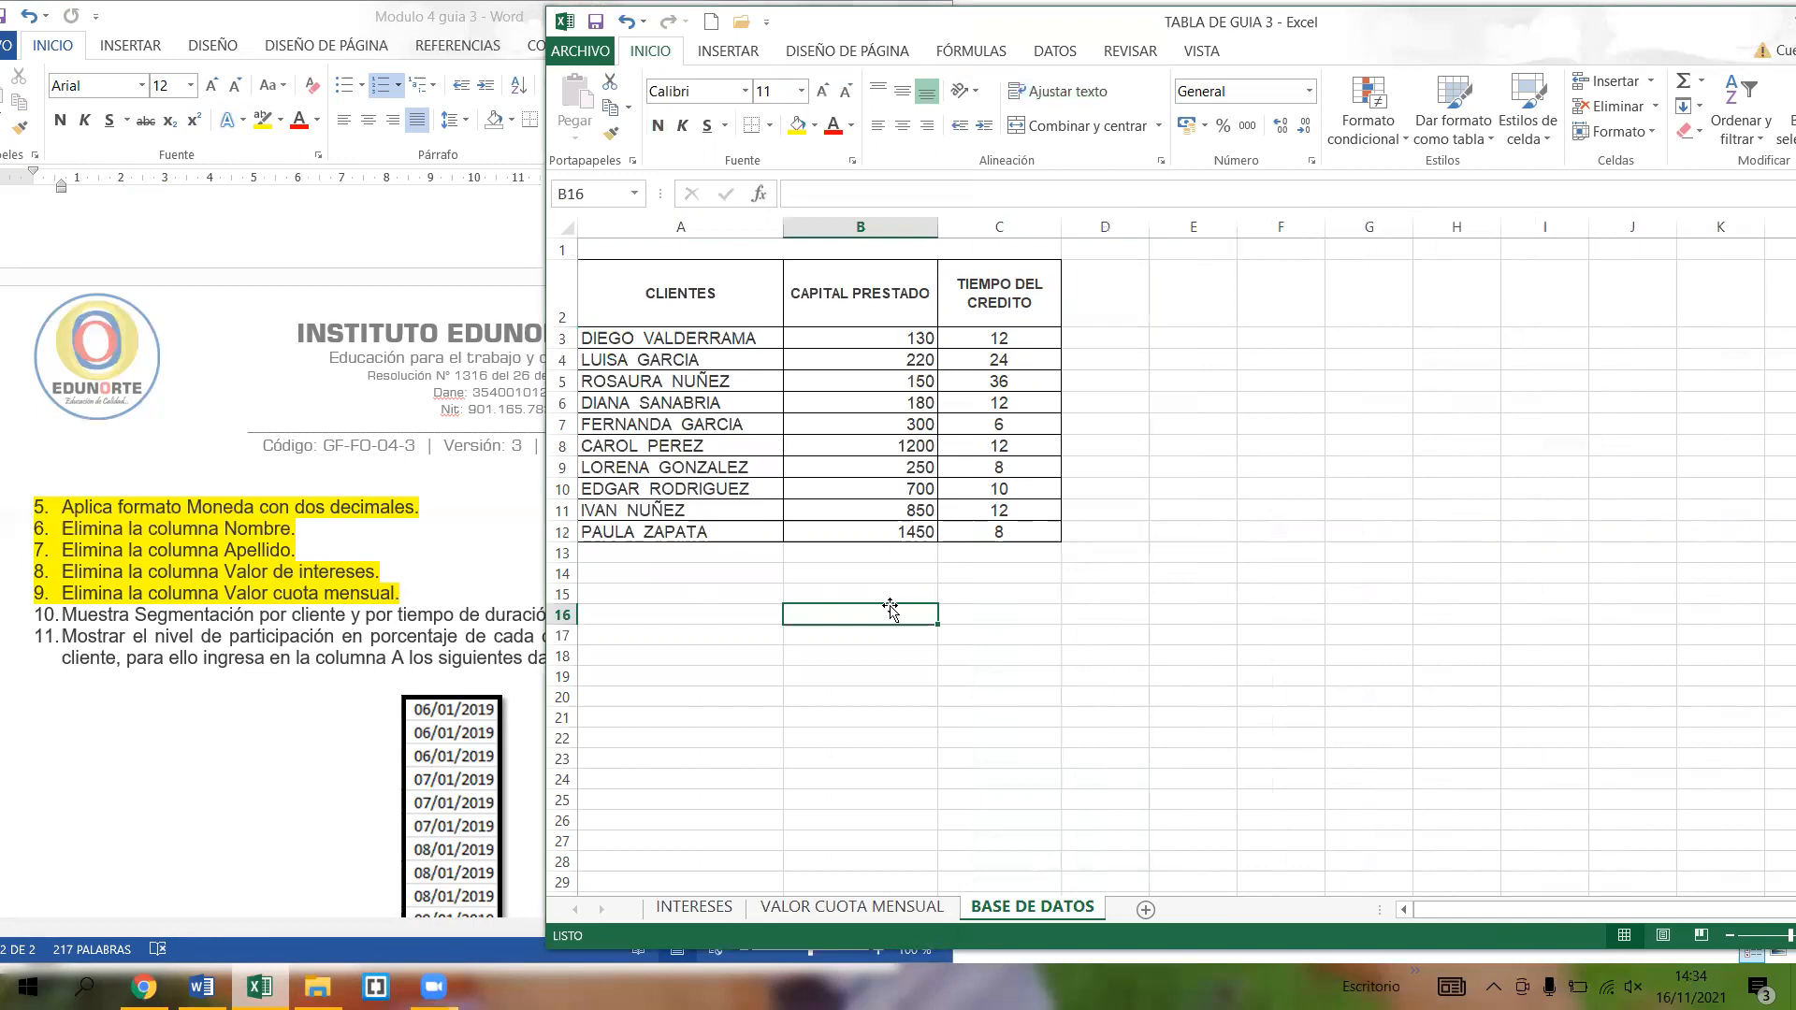
- Review the headers of the remaining columns in the BASE DE DATOS table
left_click(843, 472)
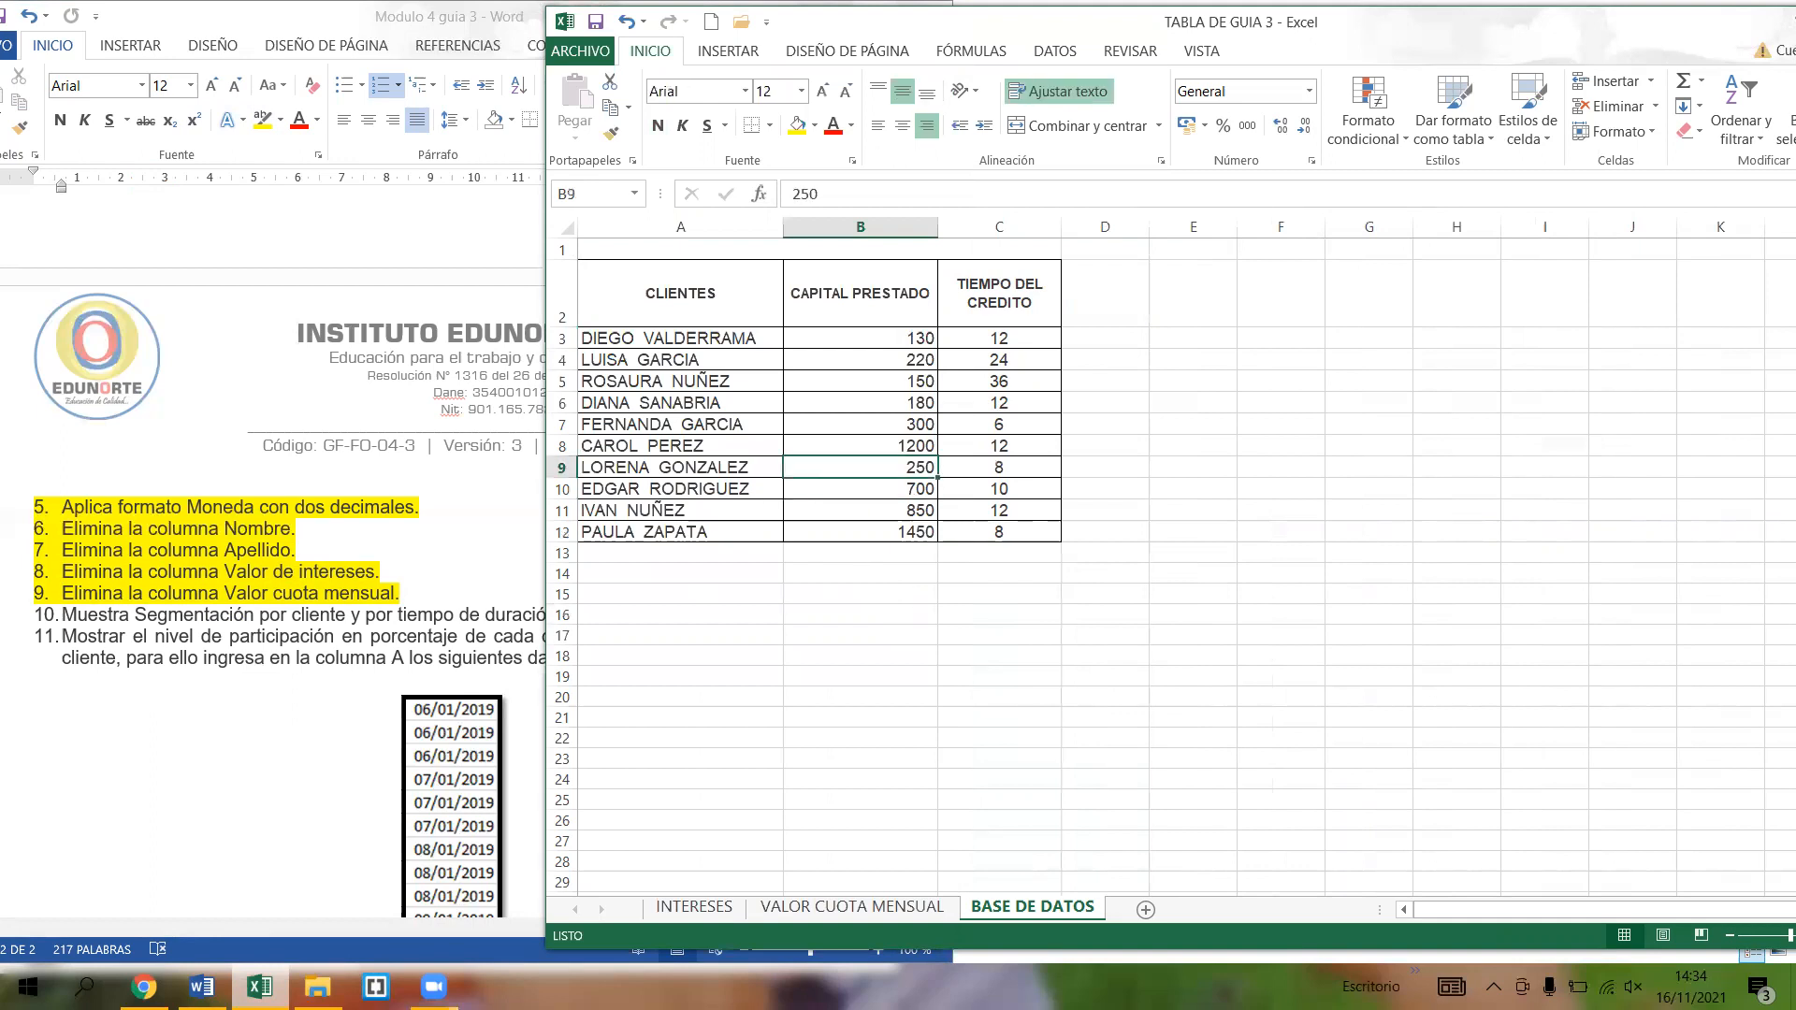
left_click(1122, 358)
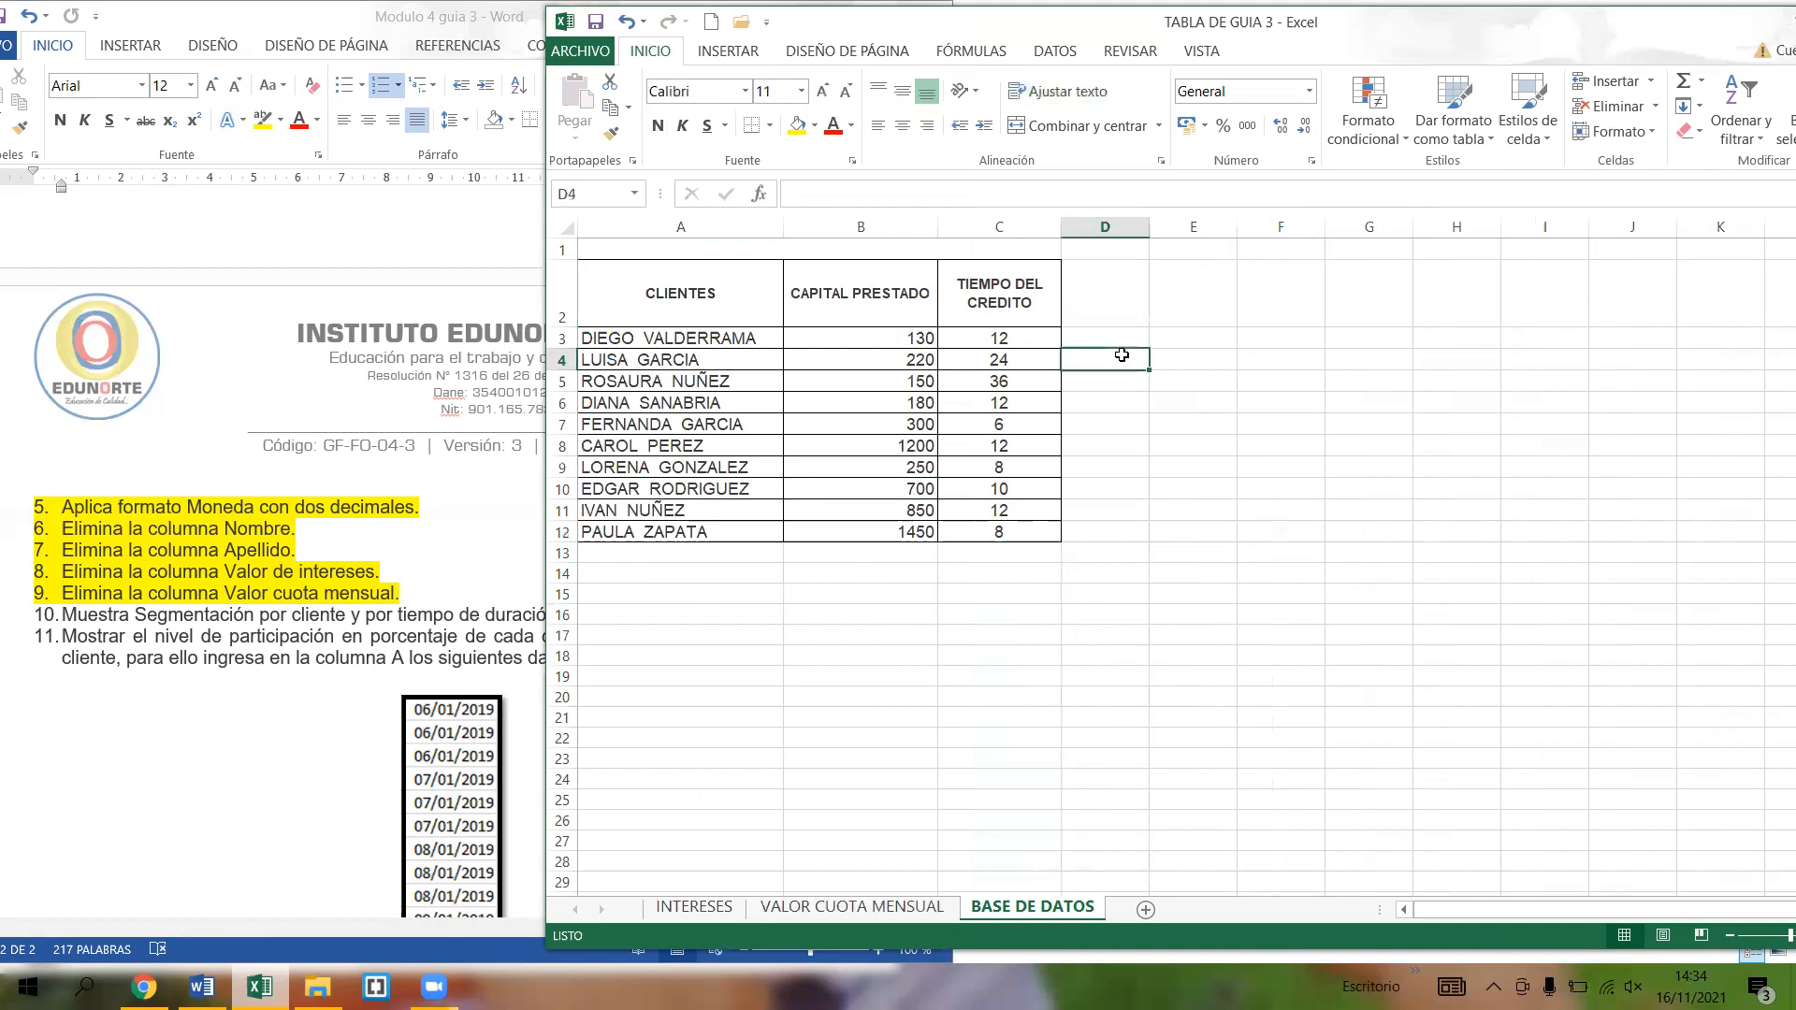
left_click(723, 280)
left_click(851, 295)
left_click(1006, 290)
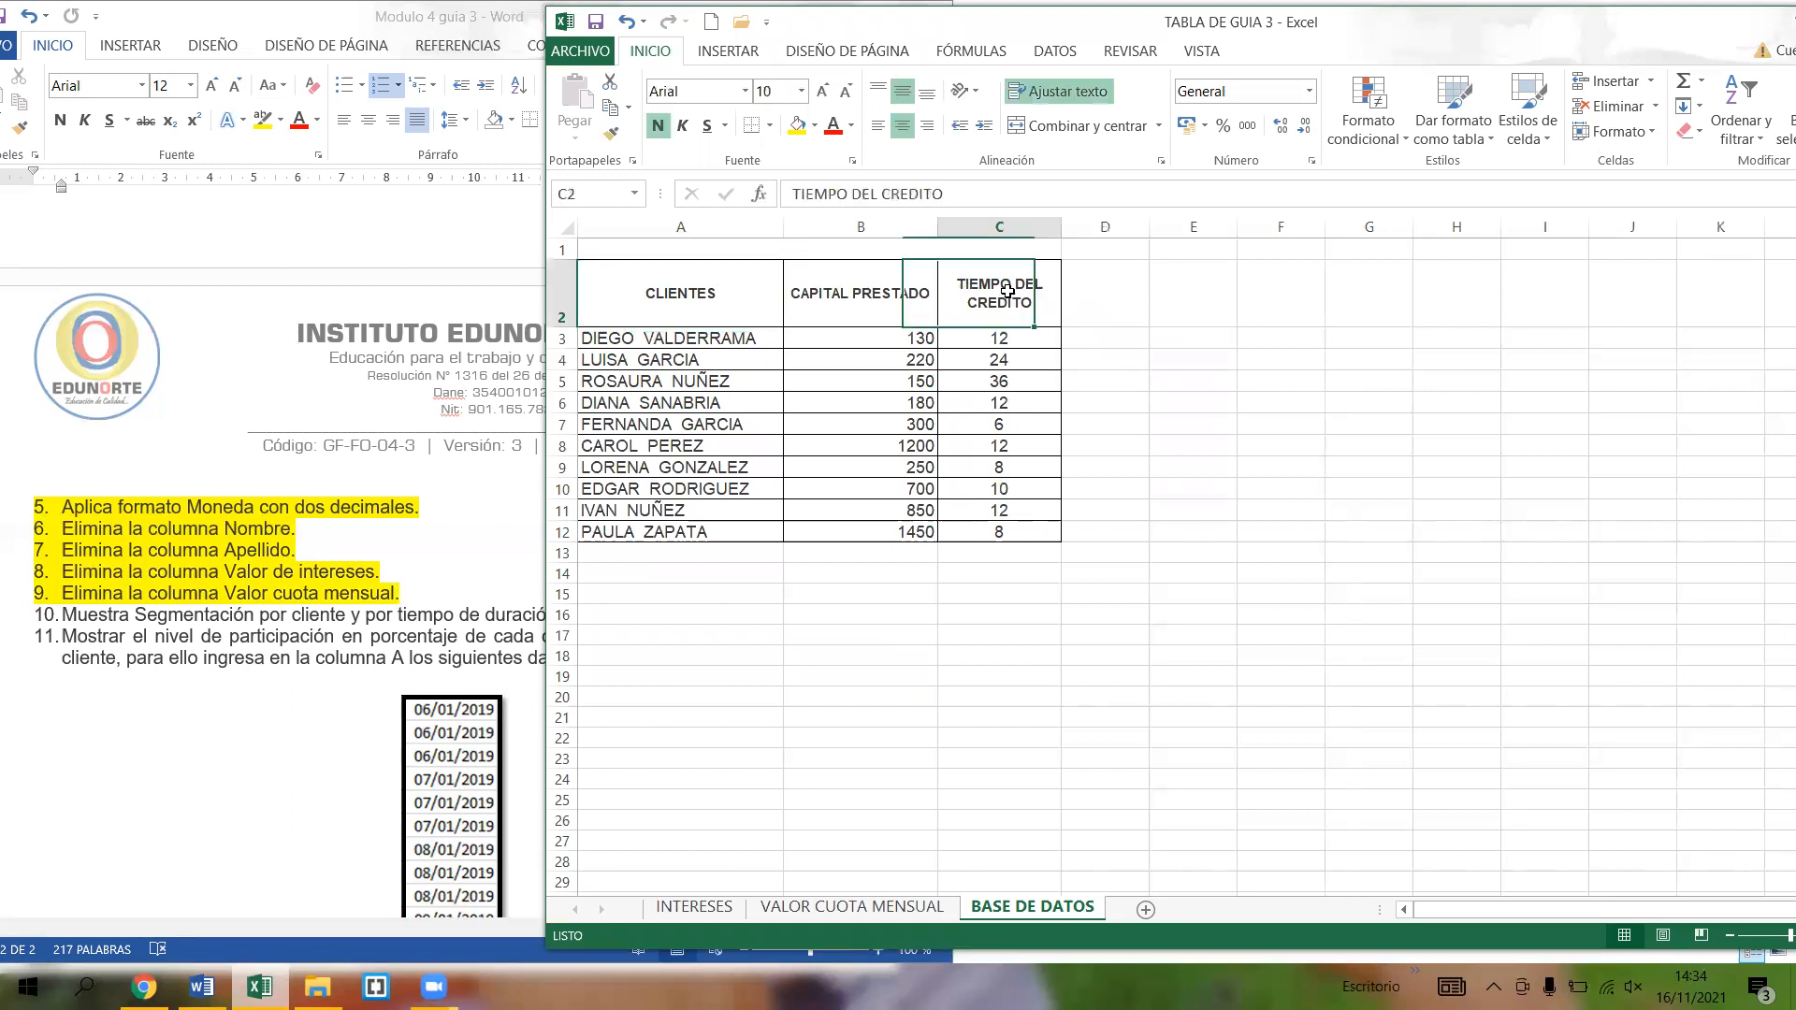
- Show the VALOR CUOTA MENSUAL sheet and maximize the workbook window
key("ctrl+Page_Up")
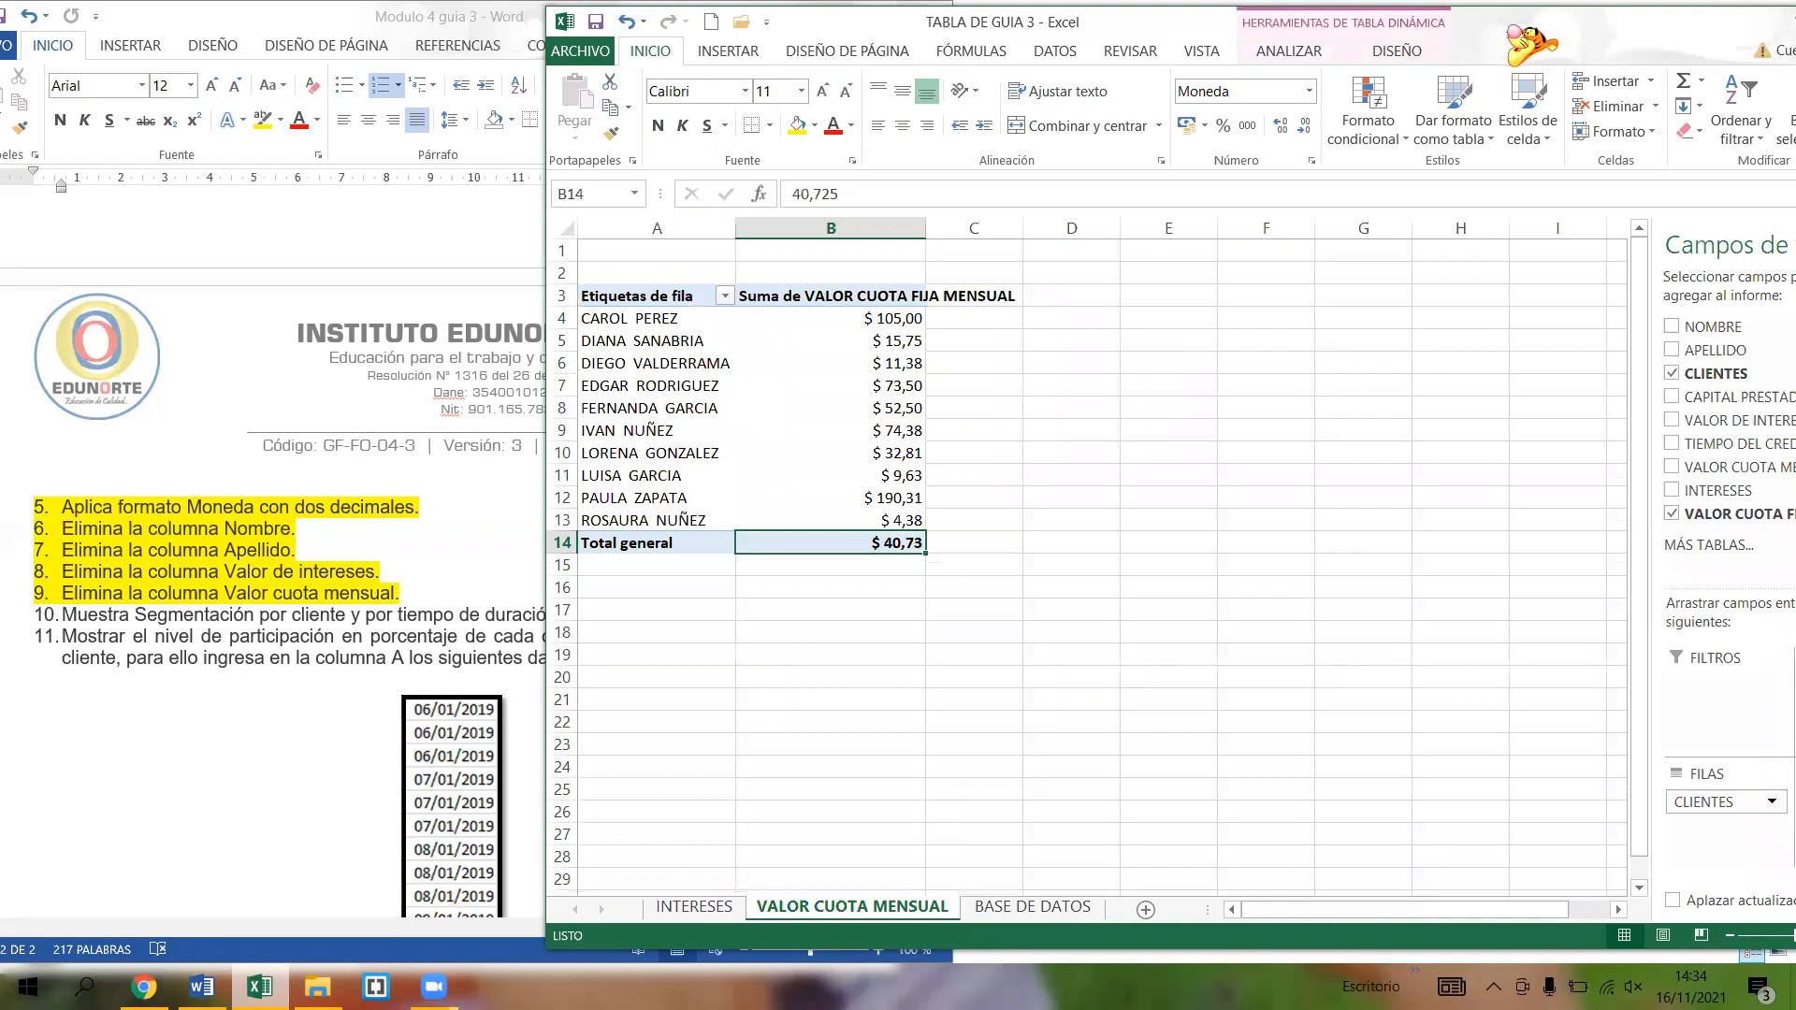
left_click_drag(1545, 18, 1252, 19)
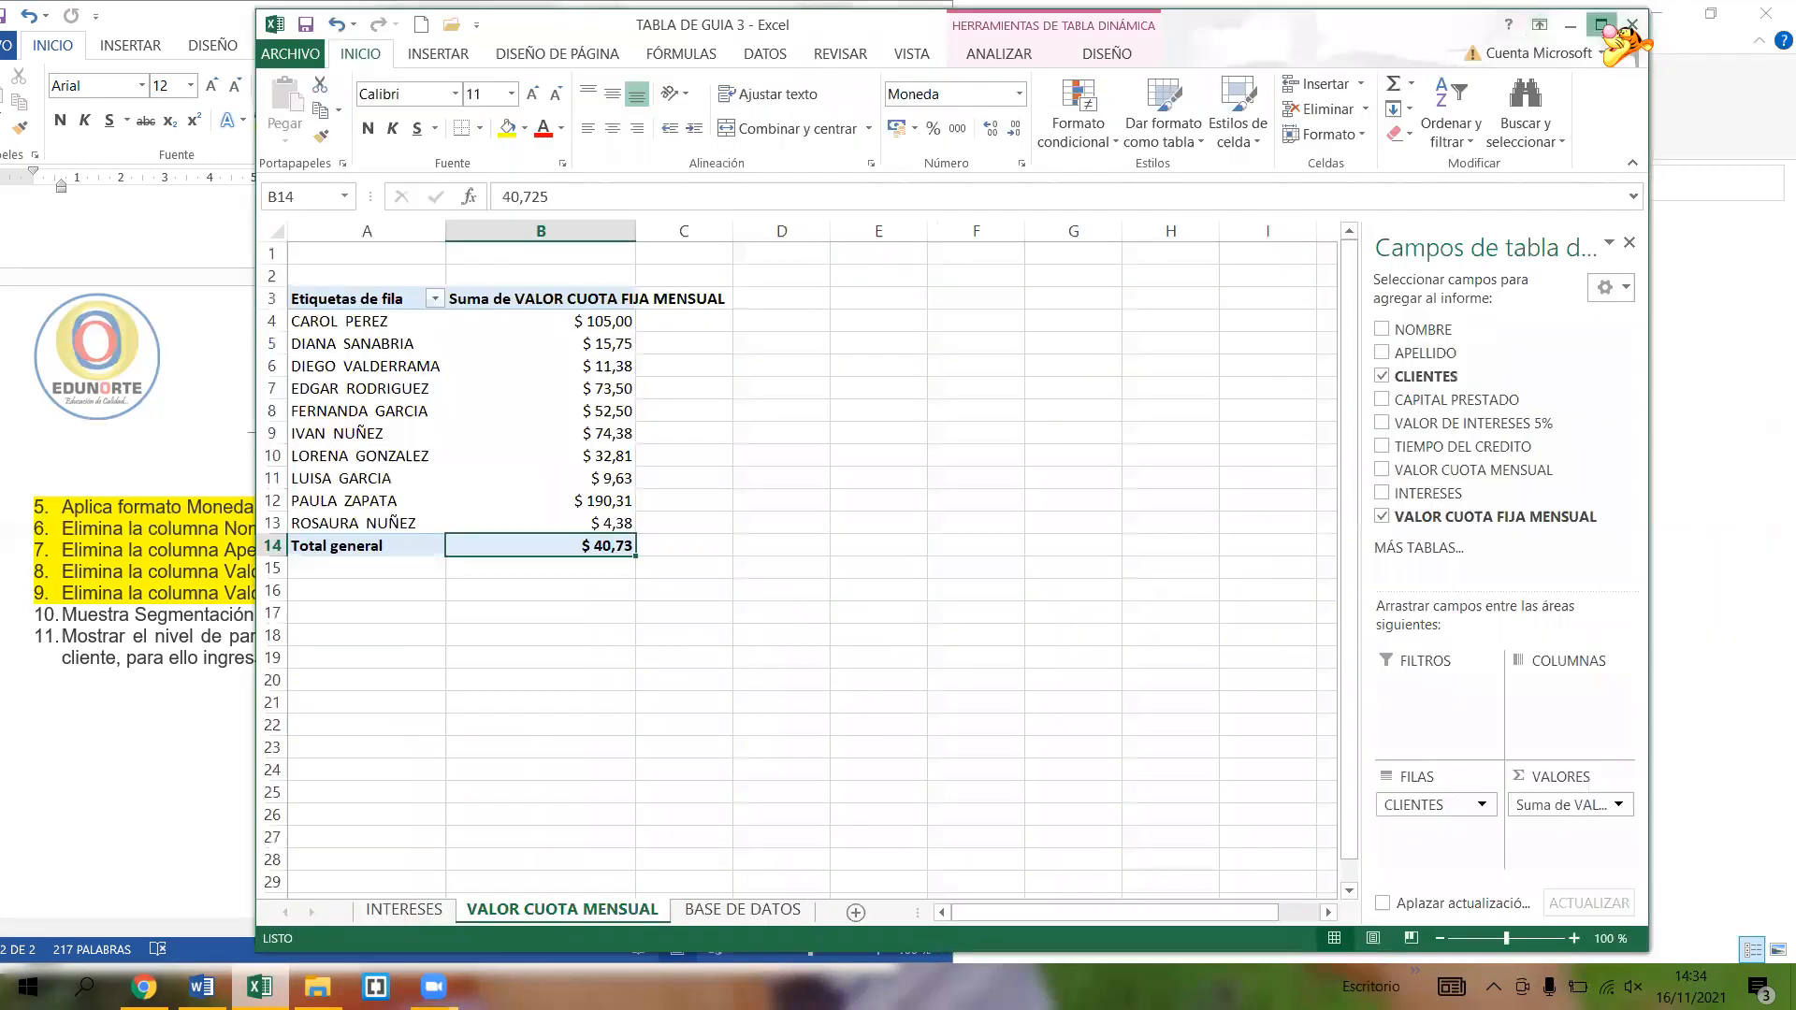
left_click(1602, 23)
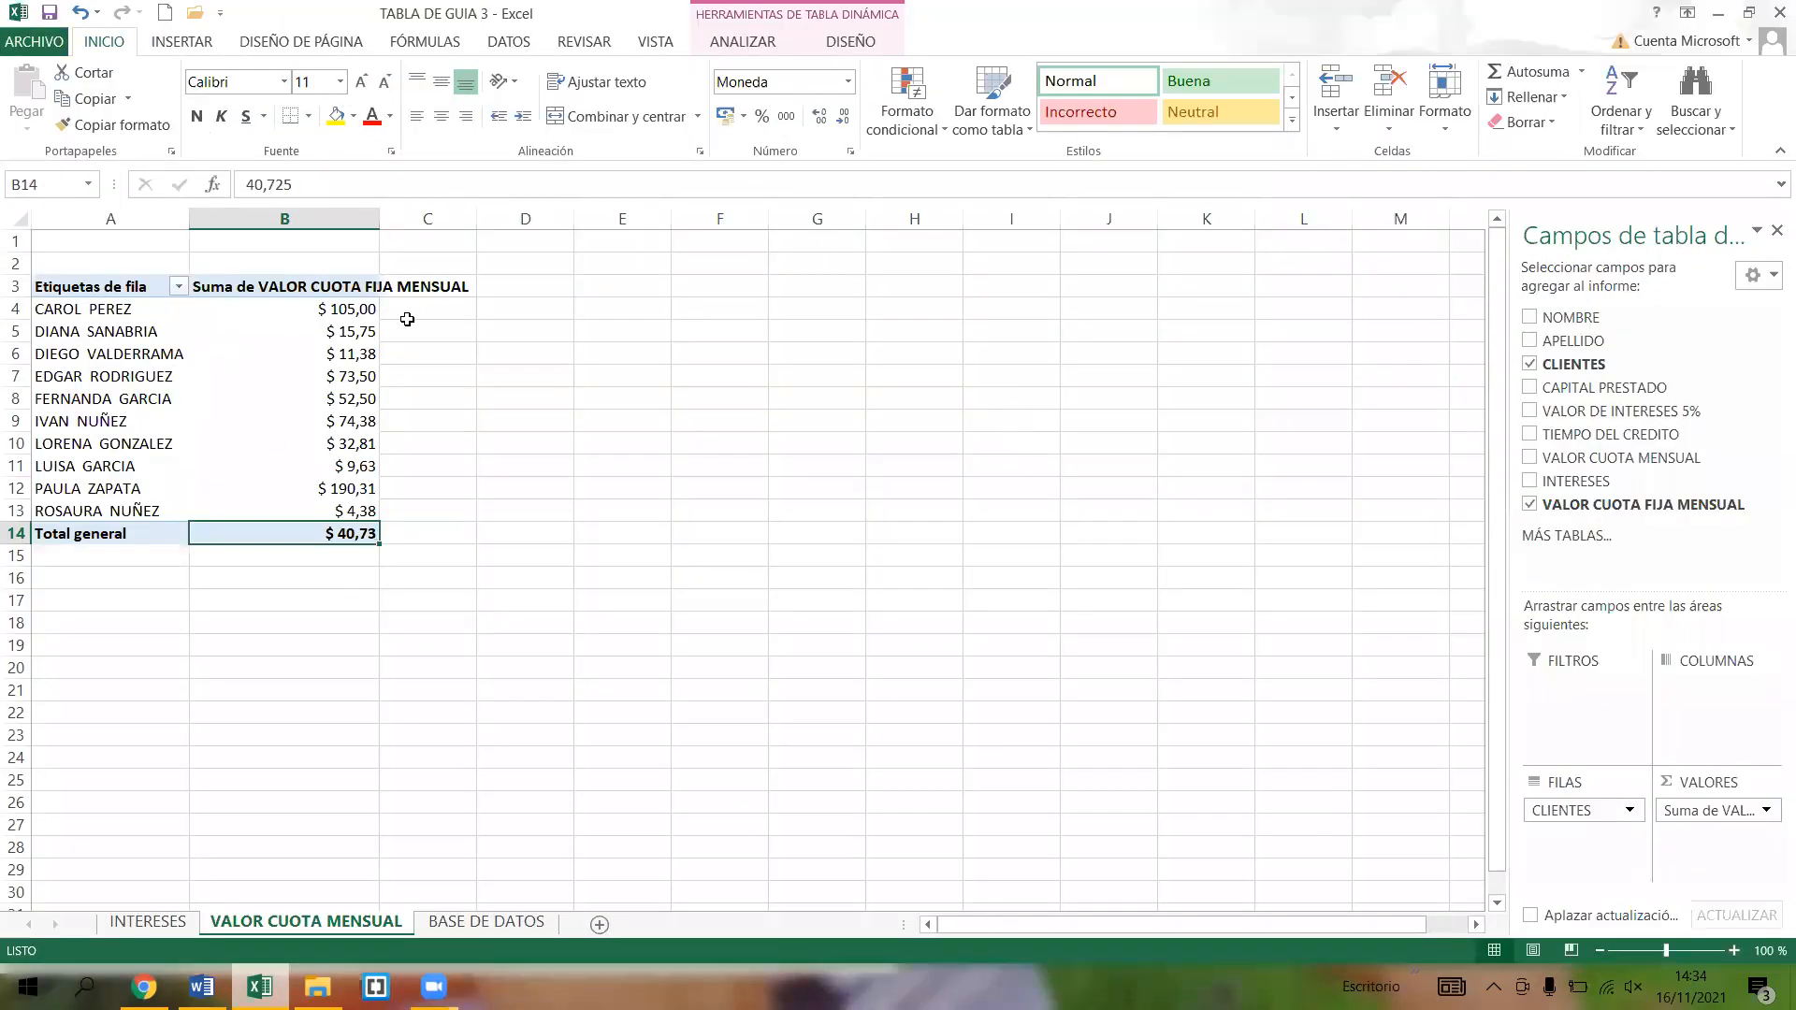
- Compare the field lists of the VALOR CUOTA MENSUAL and INTERESES pivot tables with the column headers in BASE DE DATOS
left_click(249, 377)
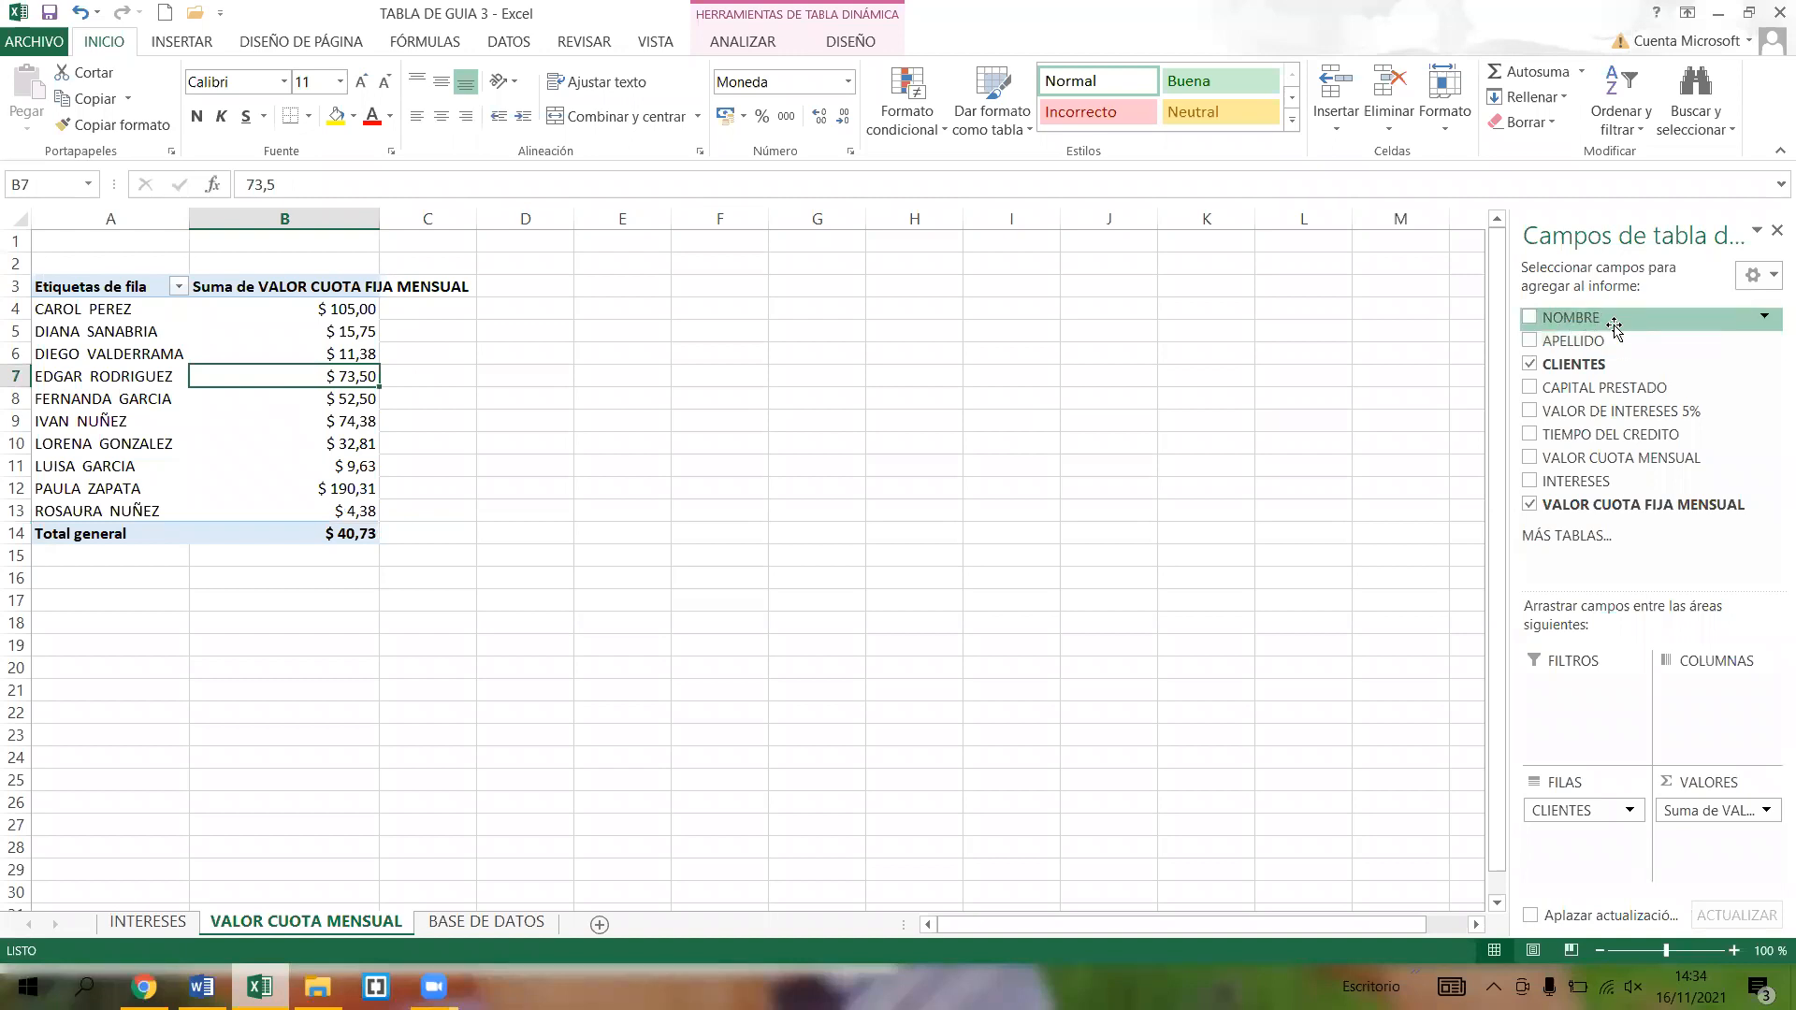
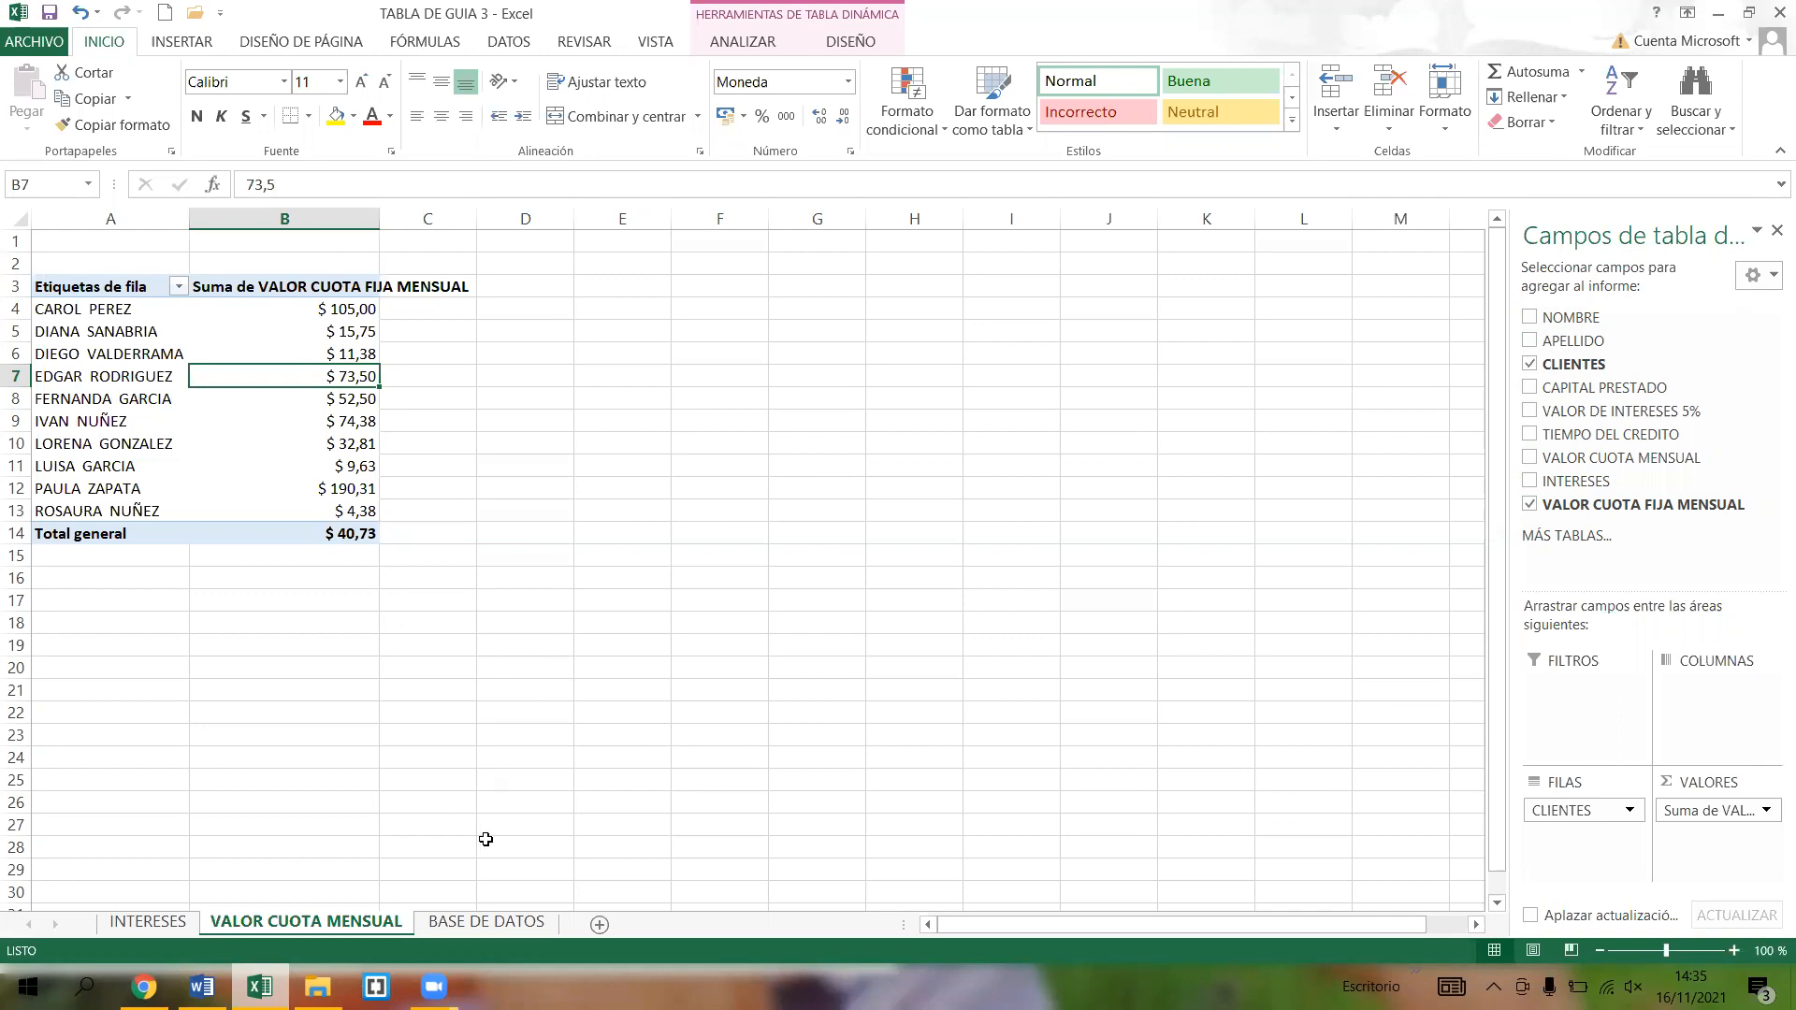
left_click(148, 922)
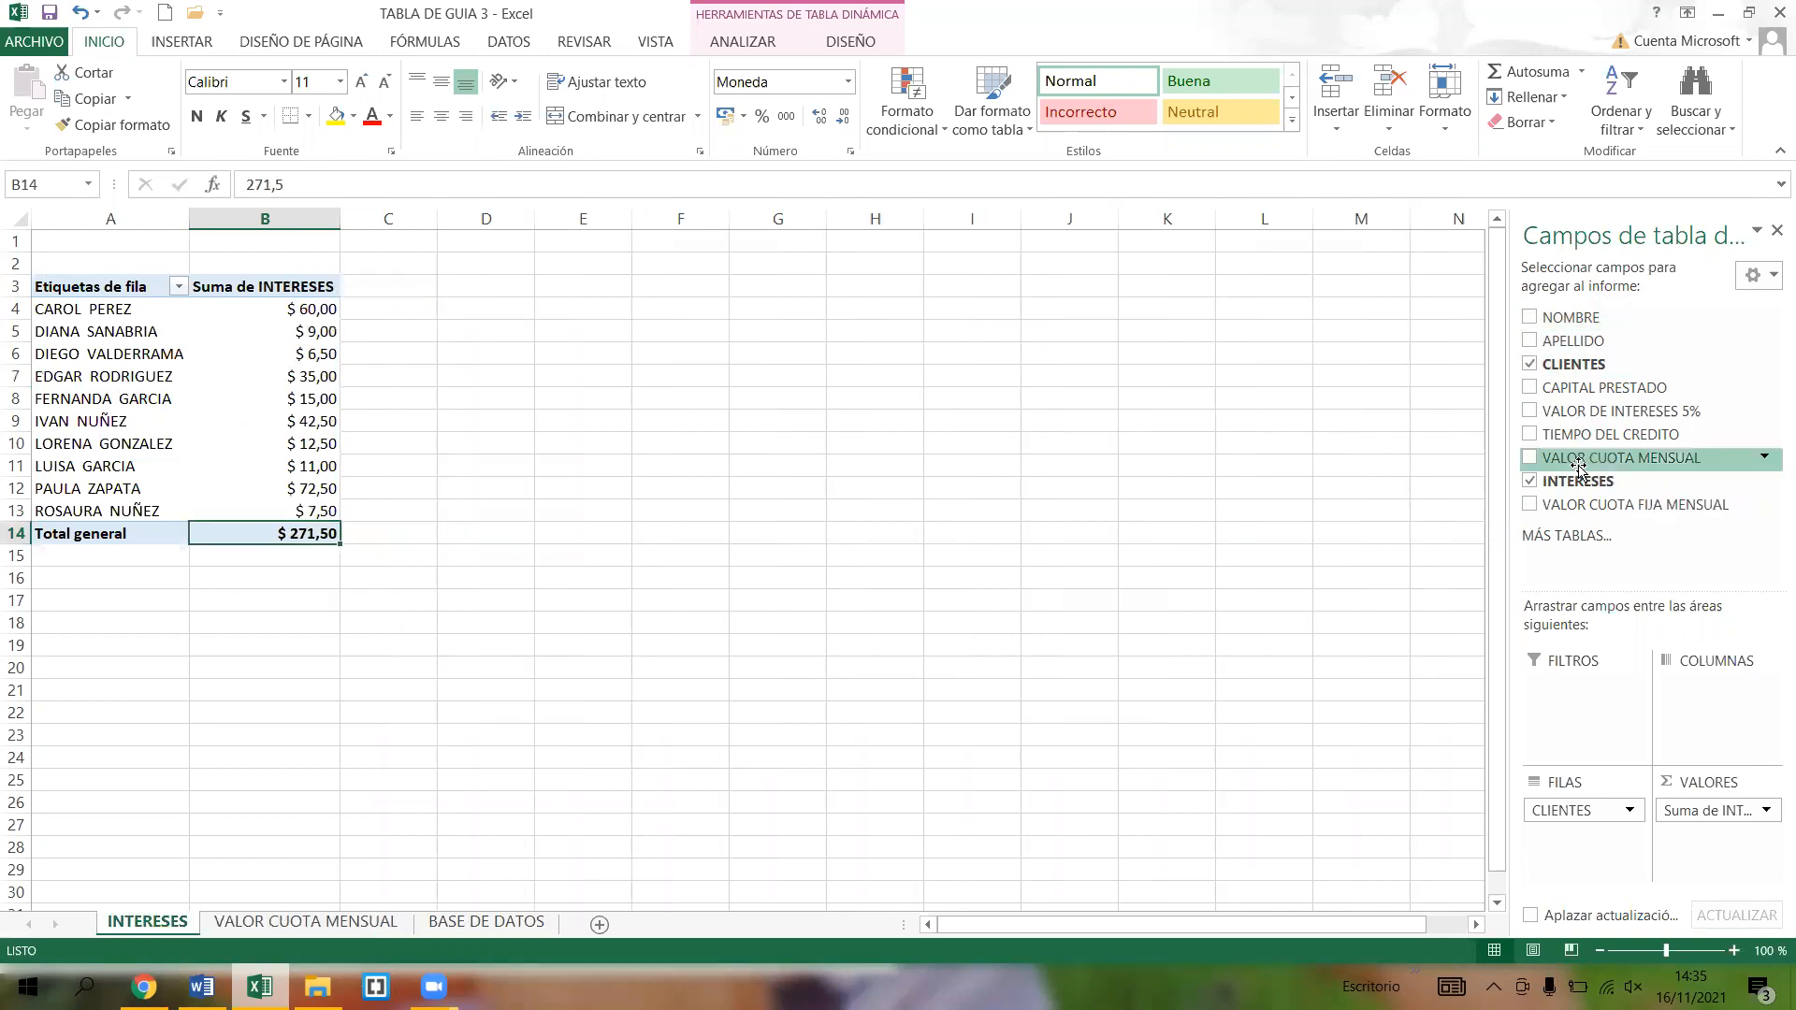
left_click(486, 923)
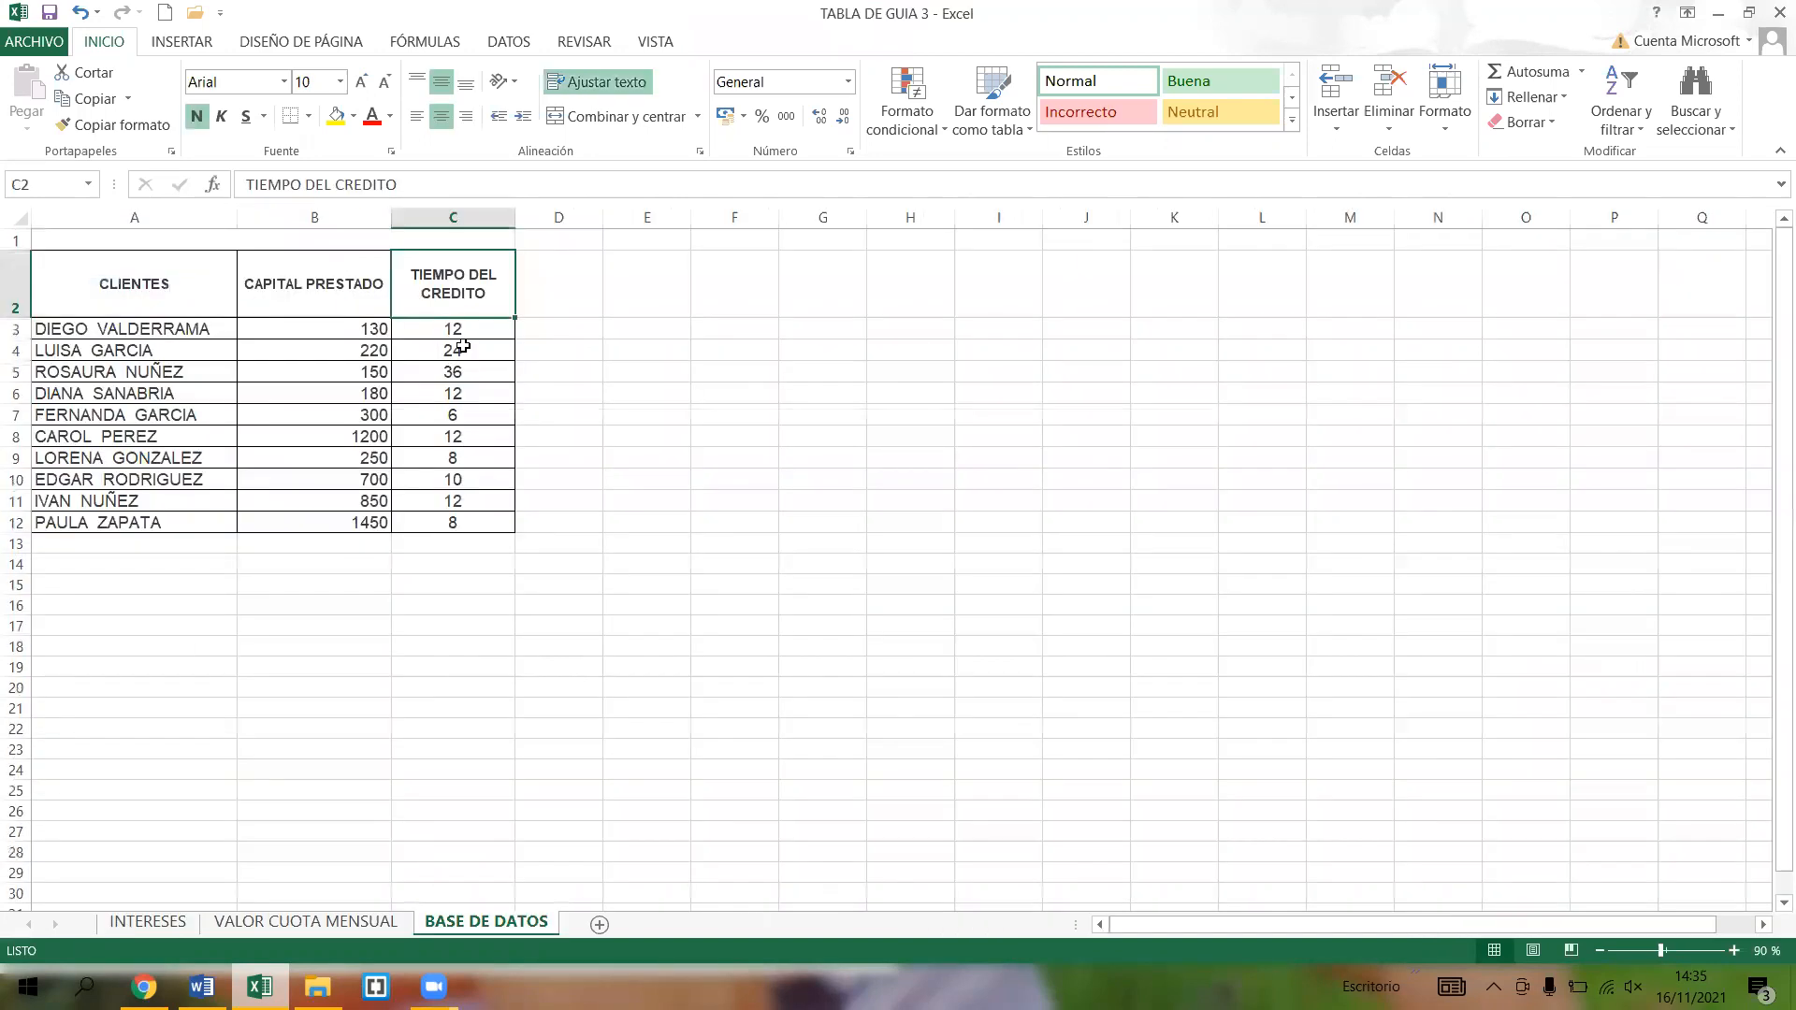
left_click(114, 281)
left_click(313, 281)
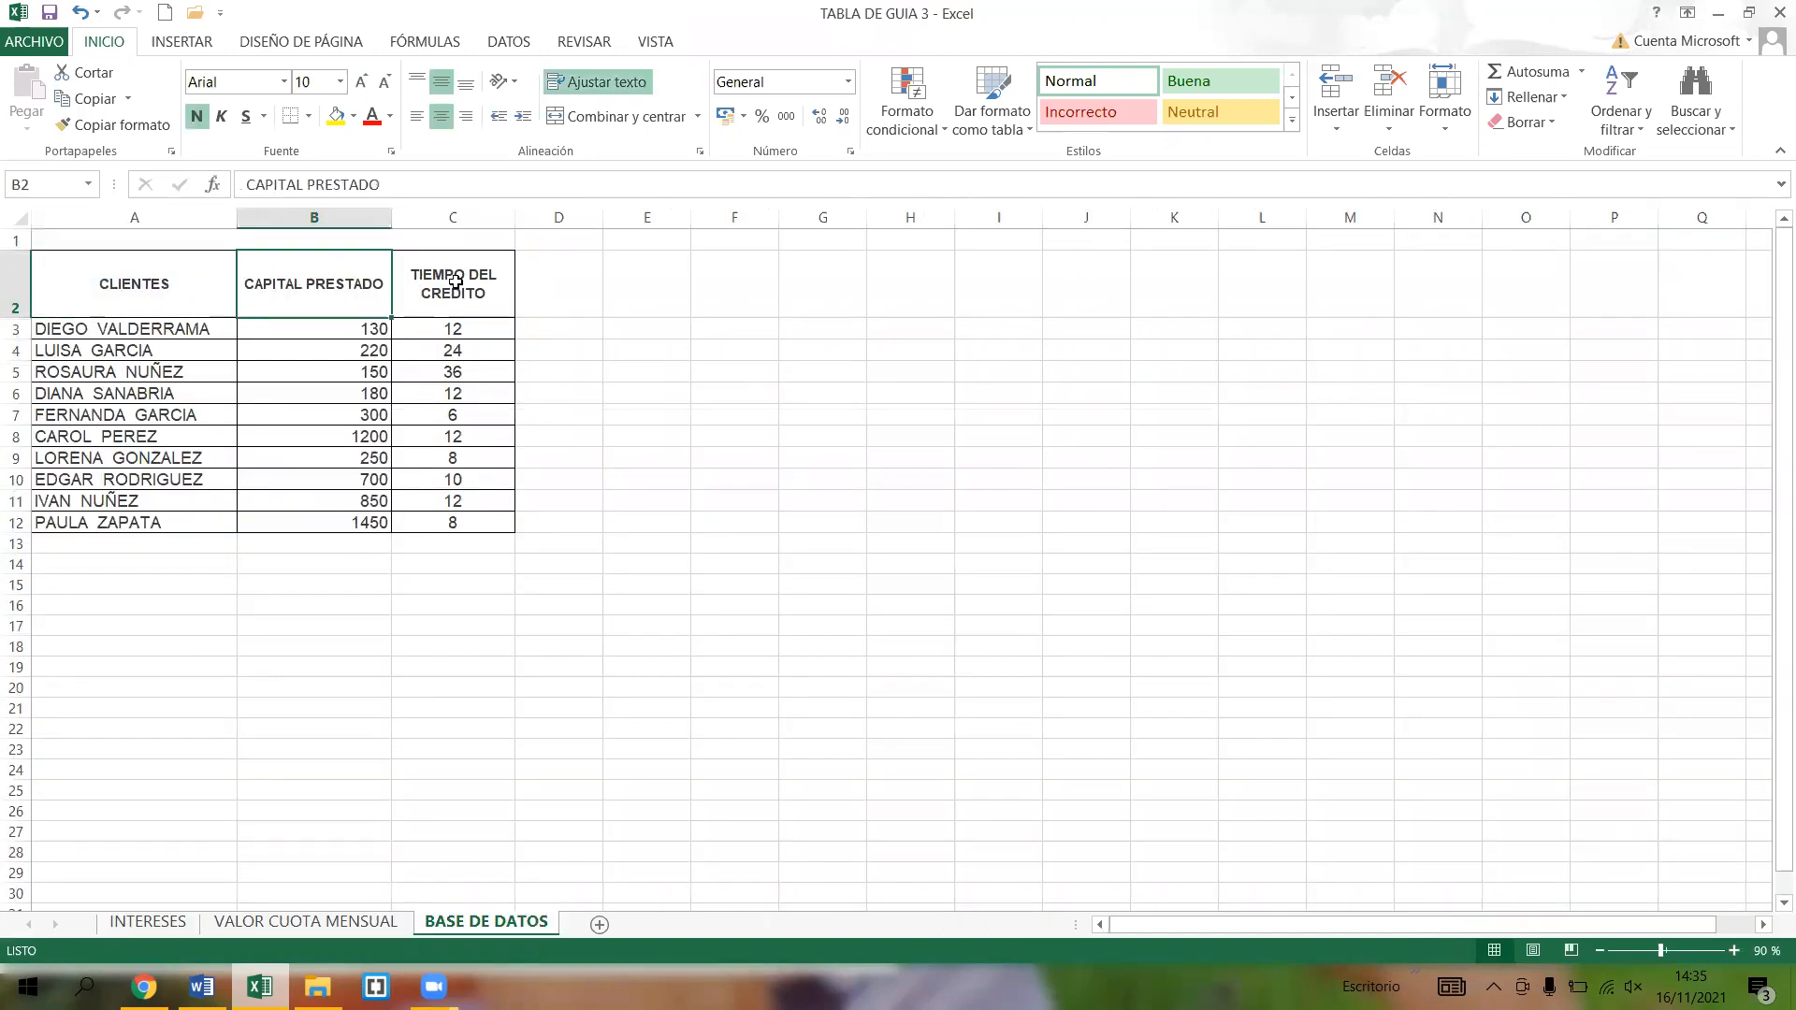
left_click(458, 281)
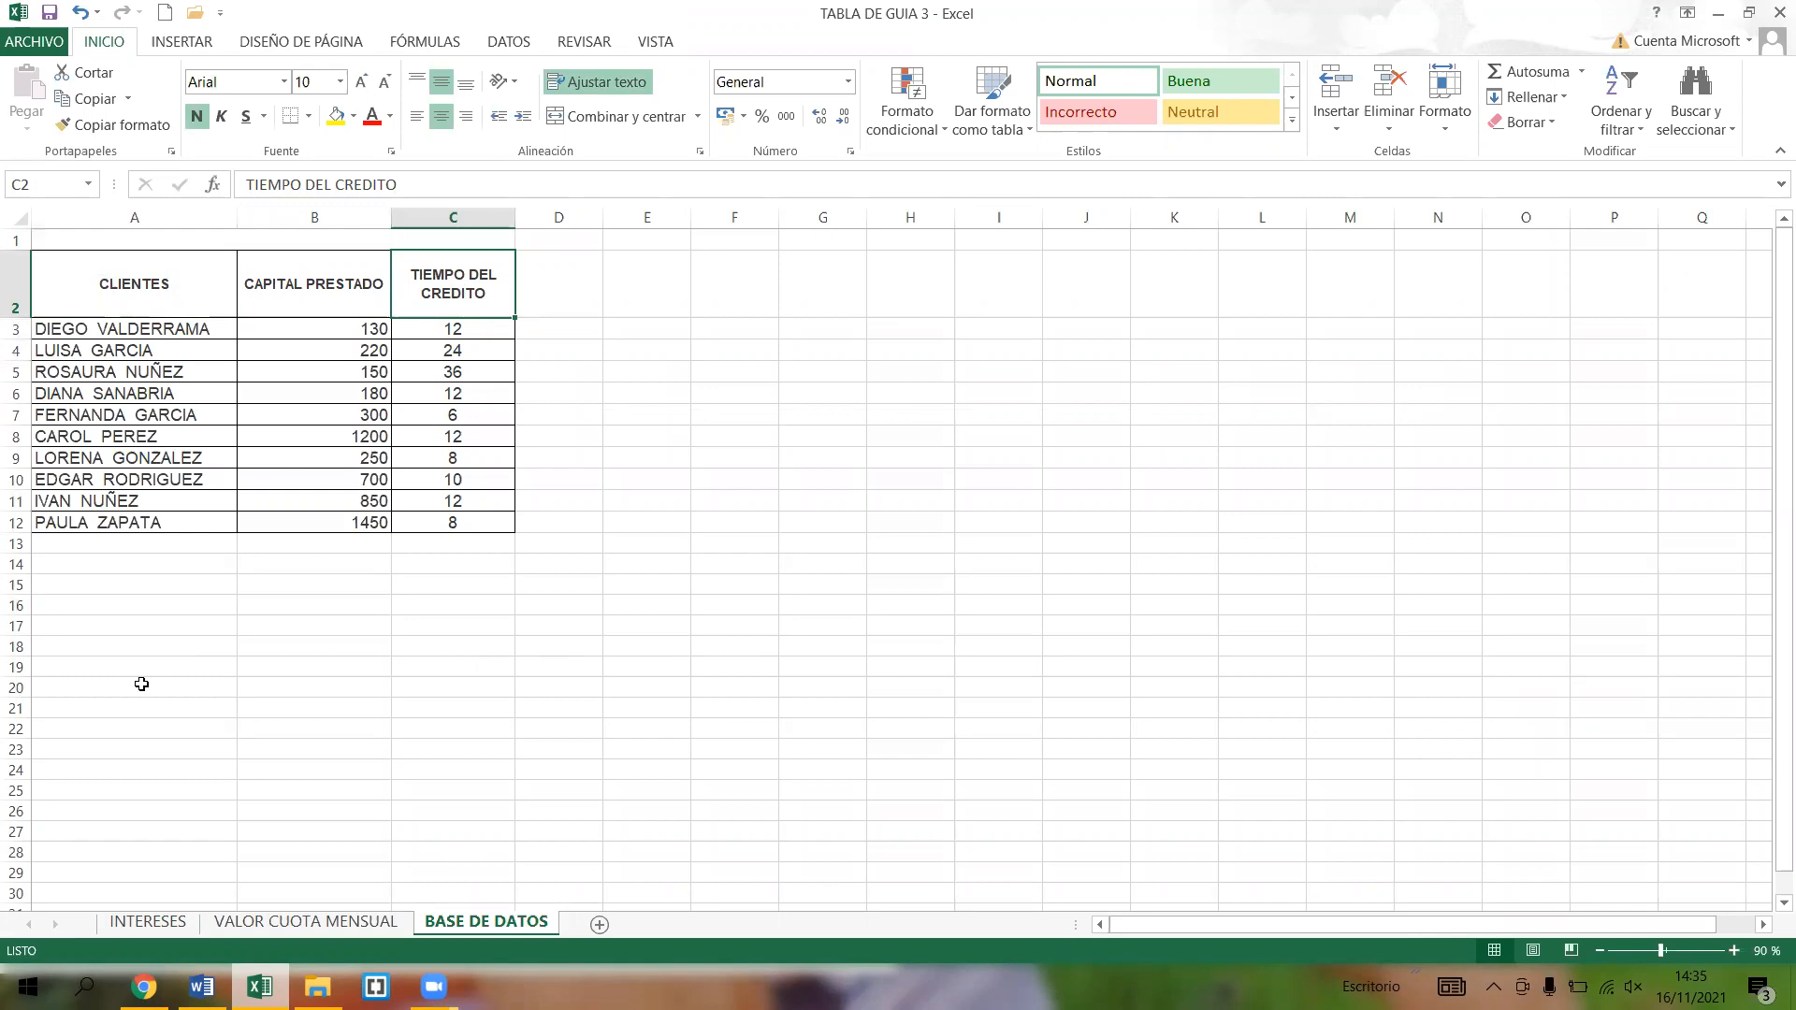
- Refresh all pivot tables in the workbook from the pivot table on the INTERESES sheet
left_click(173, 924)
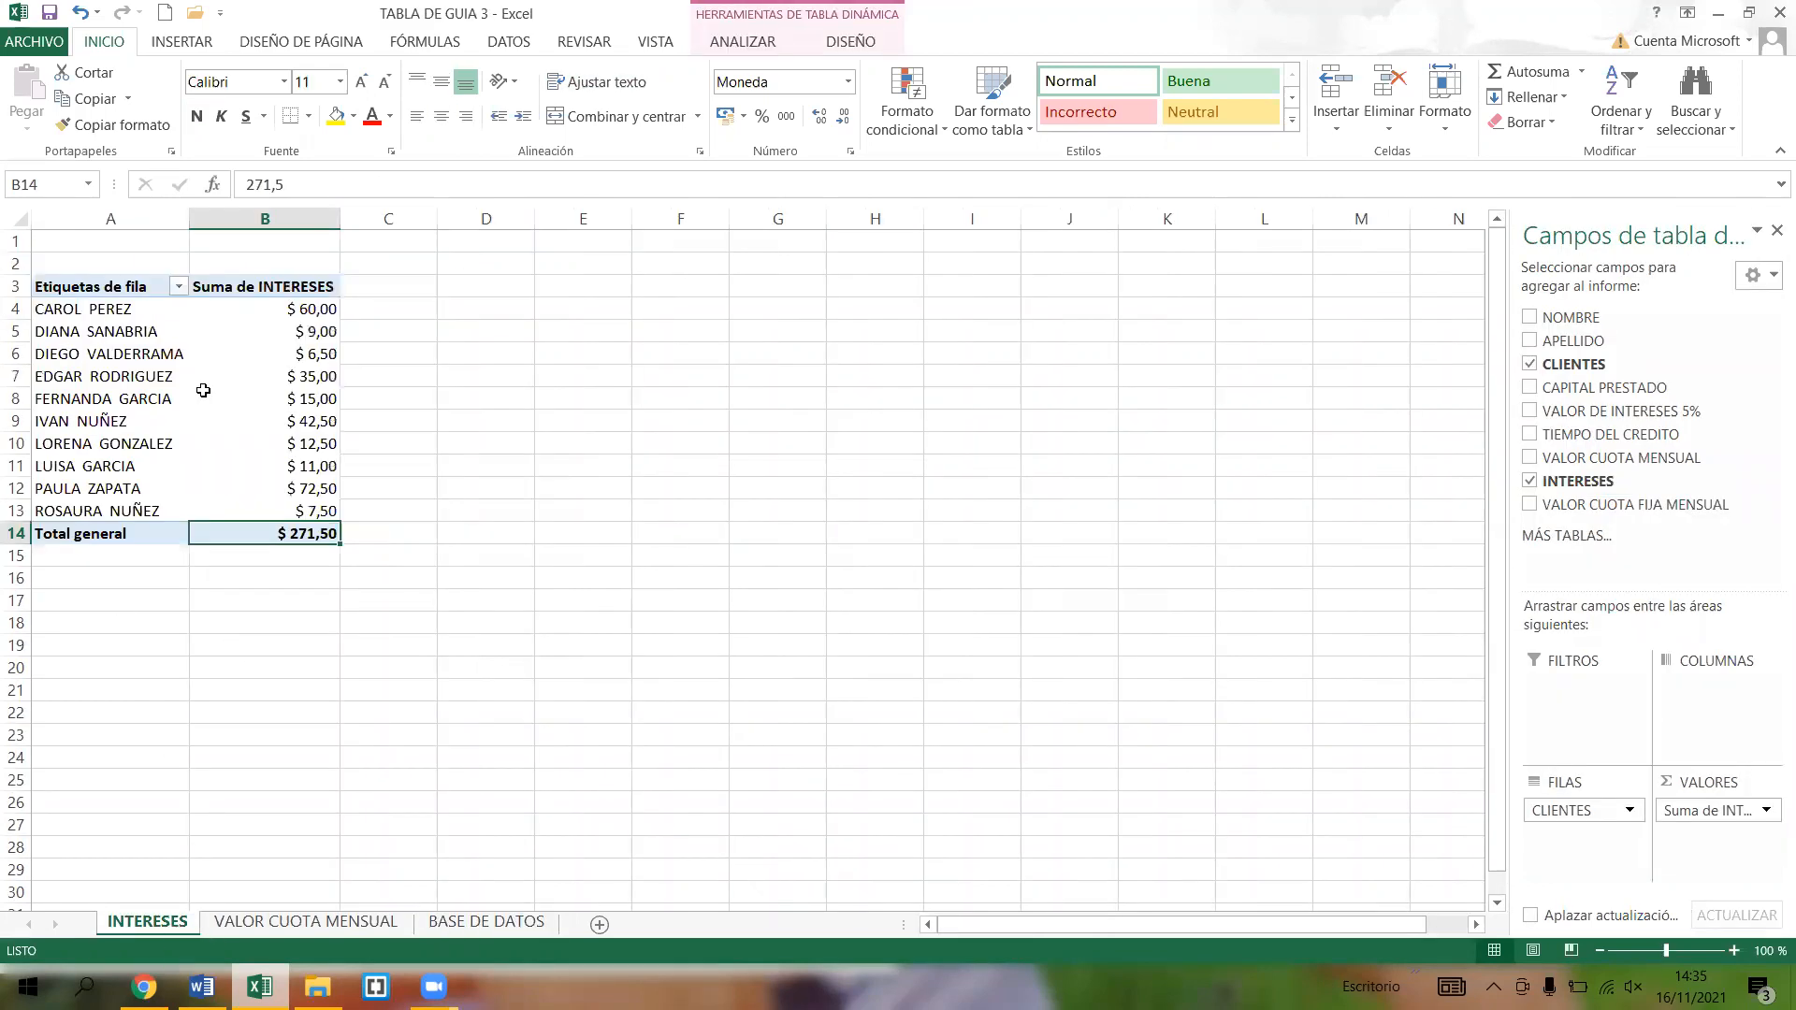
left_click(217, 323)
left_click(126, 299)
left_click(114, 311)
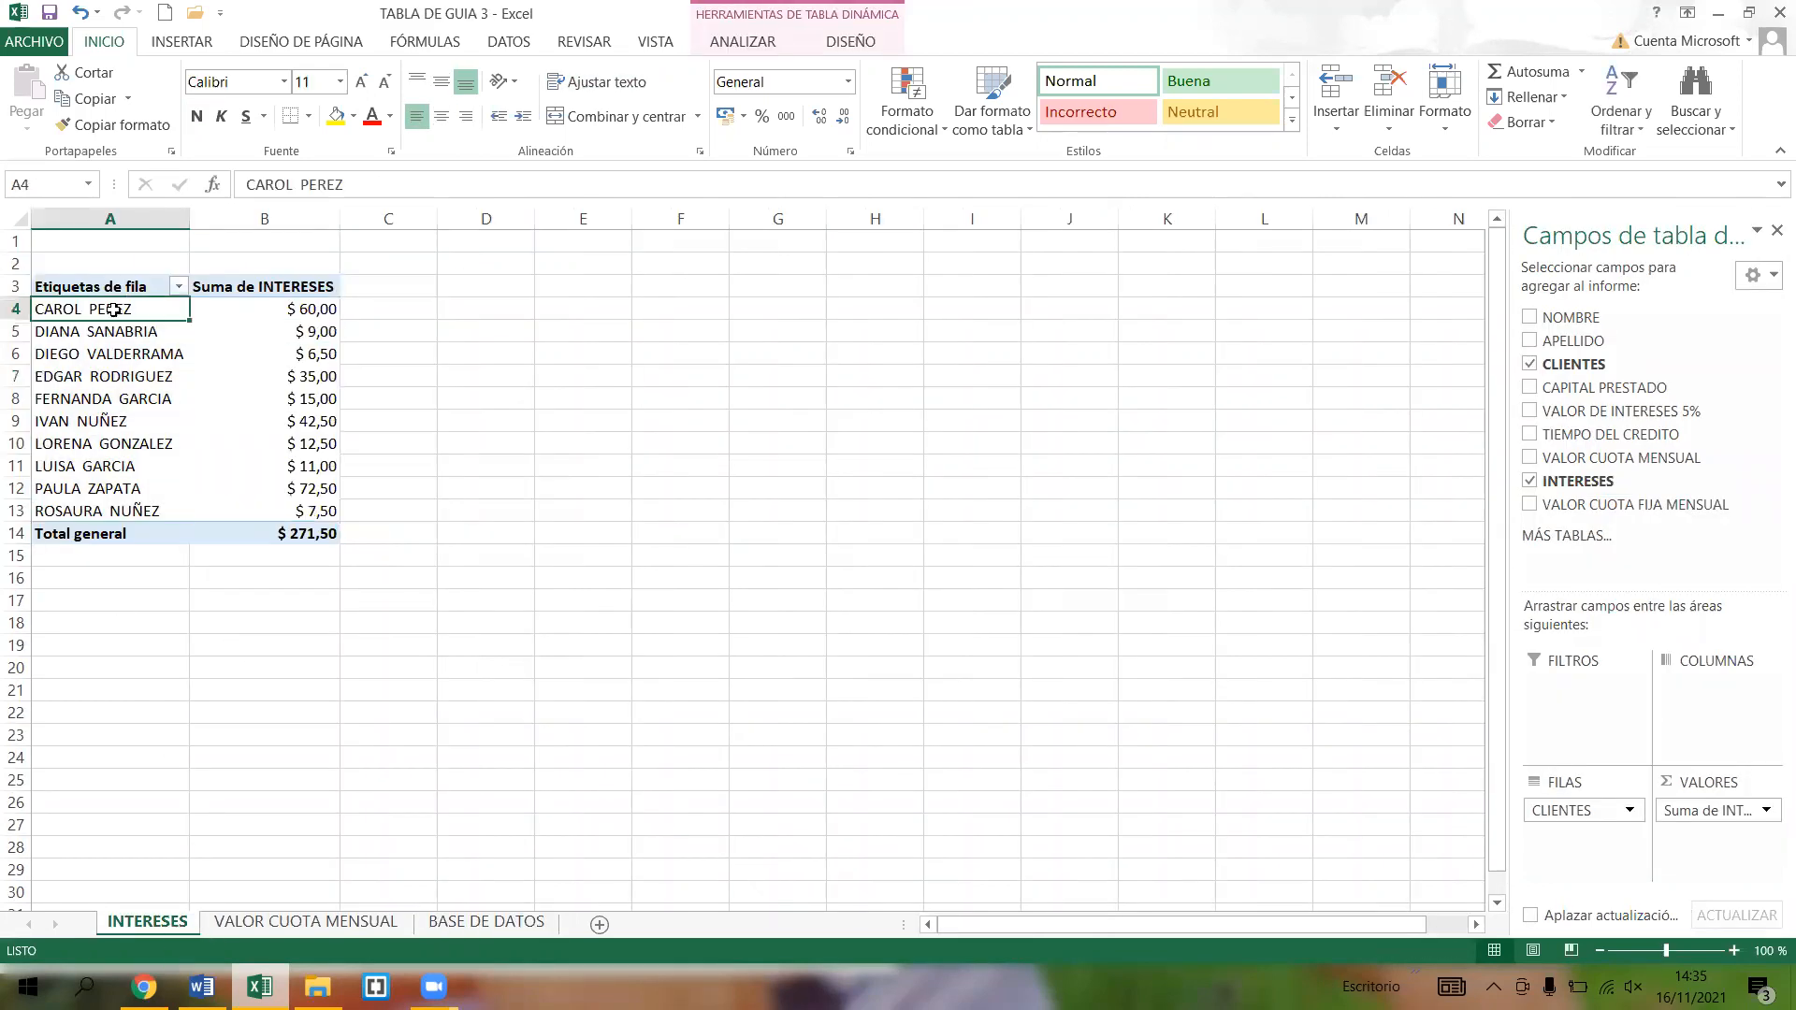
left_click(136, 383)
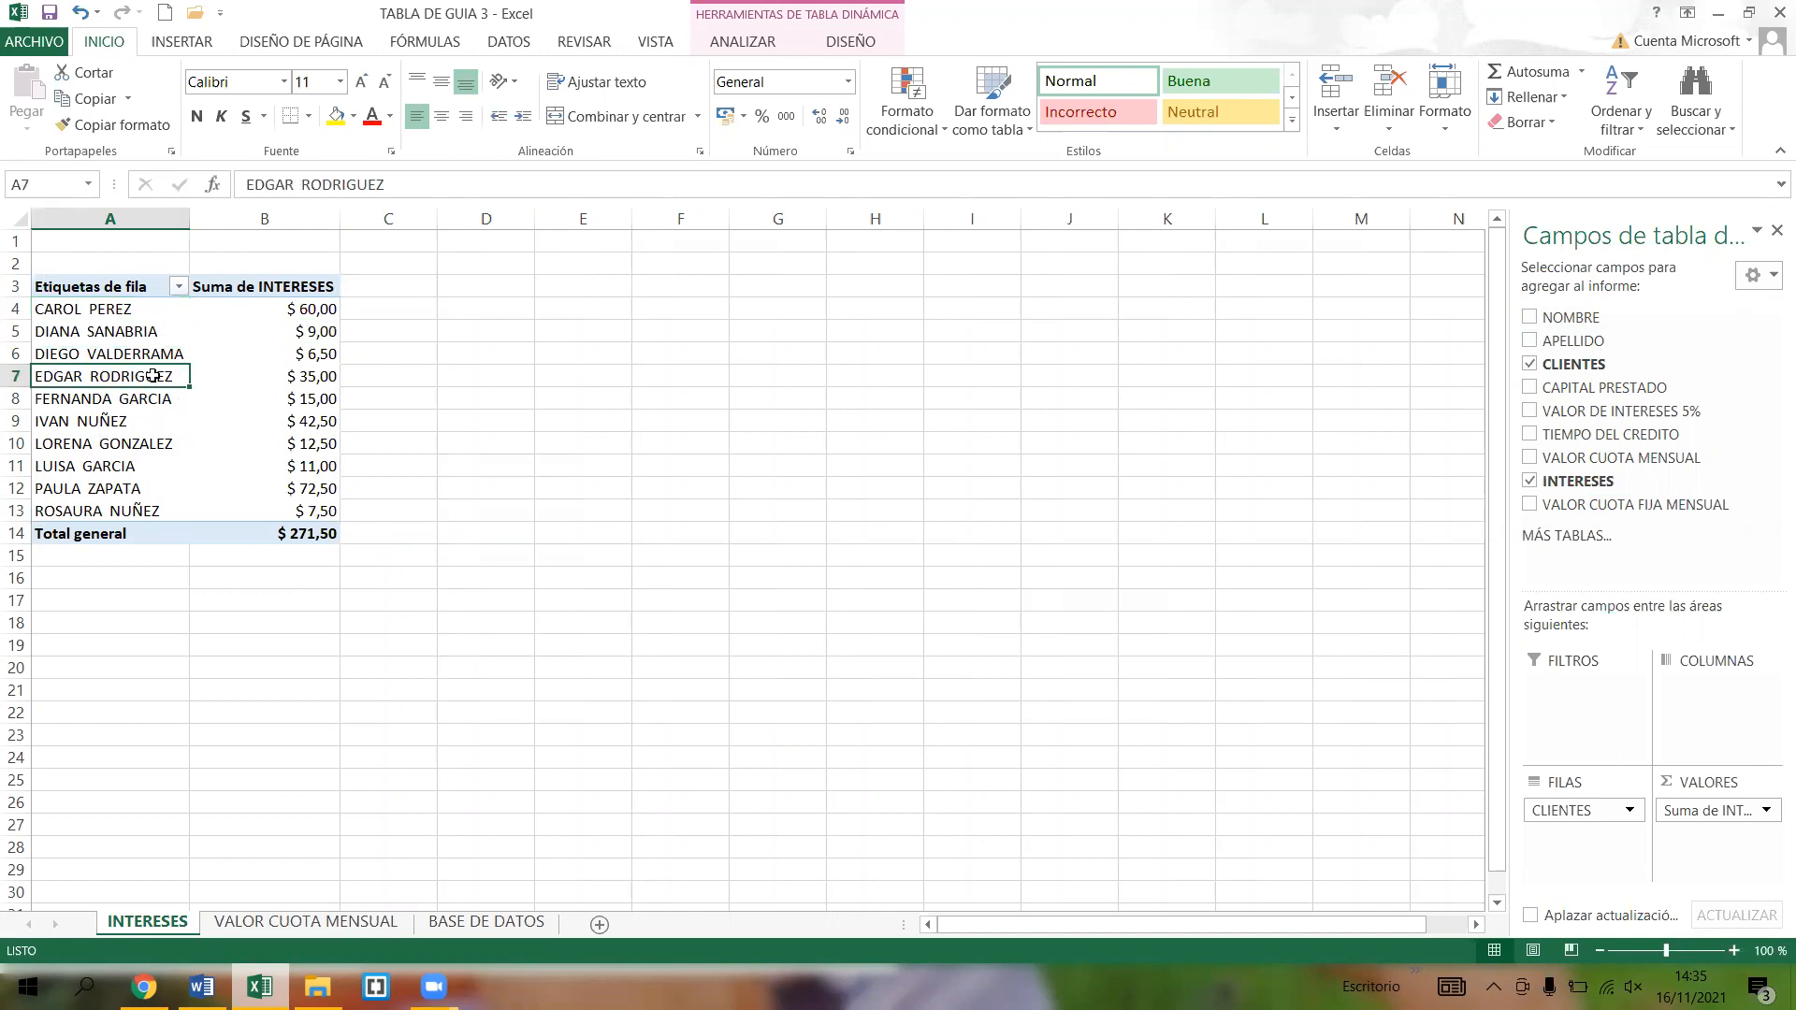
left_click(745, 41)
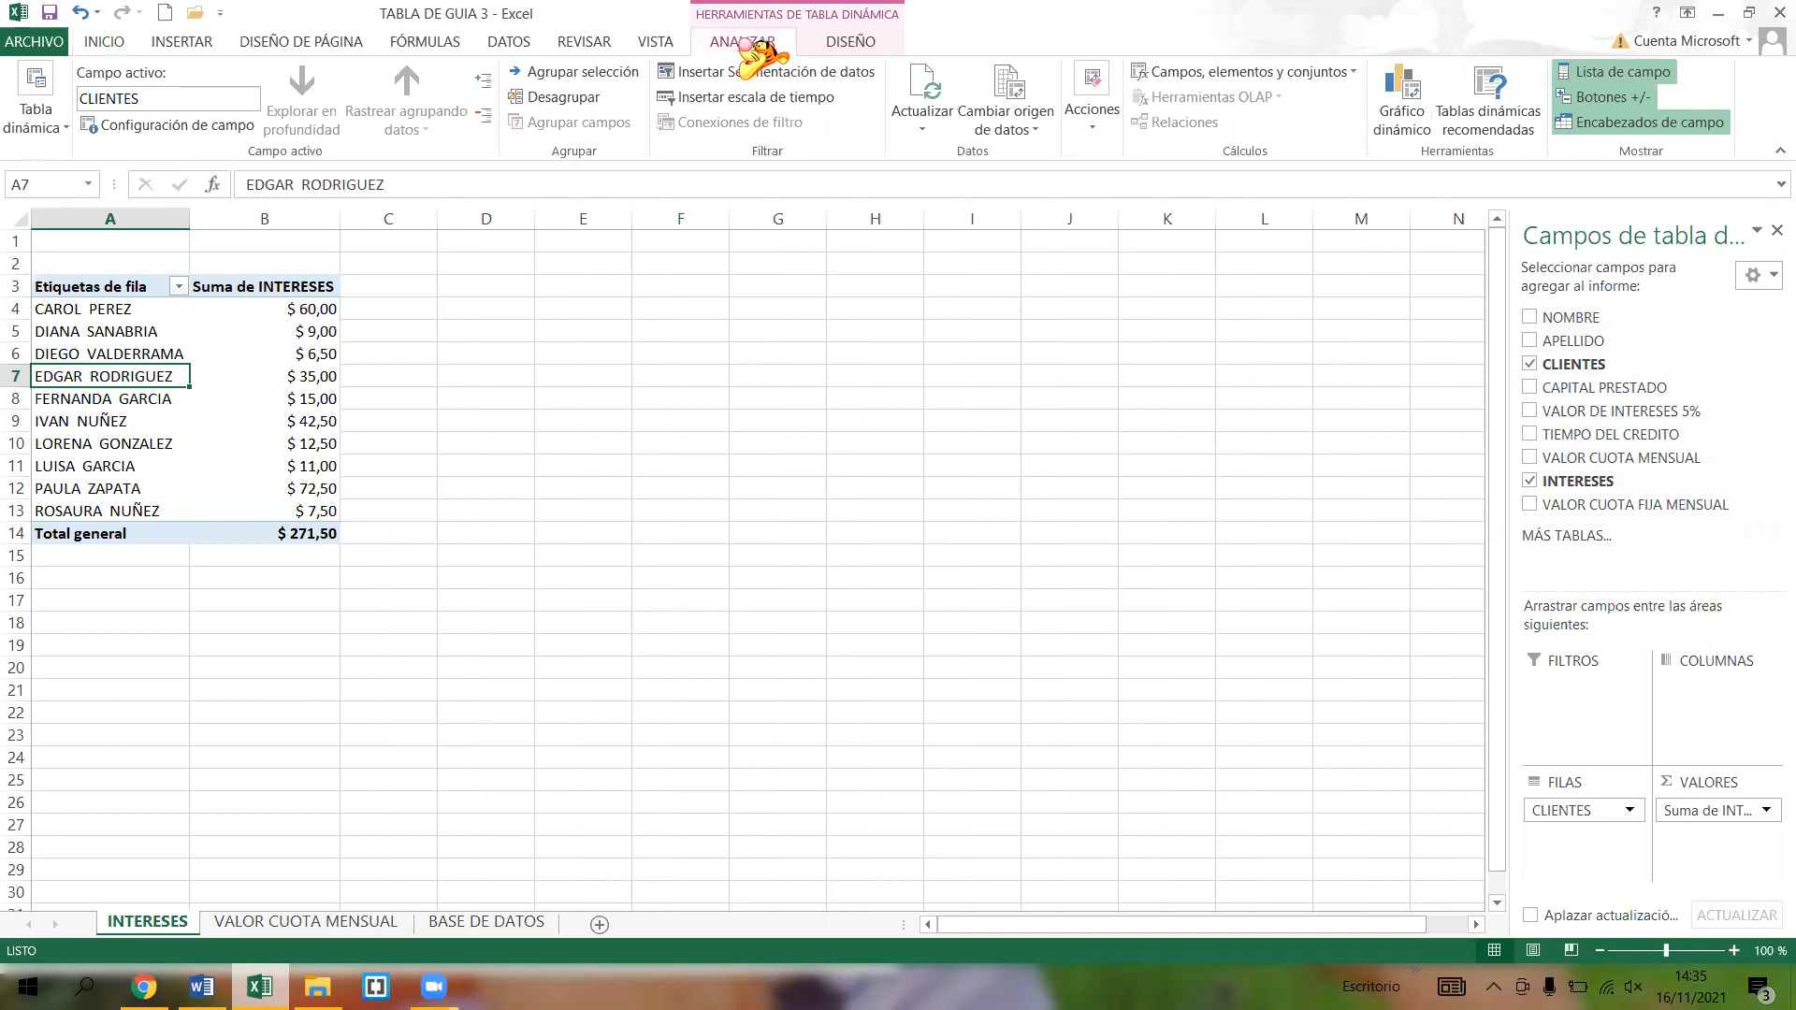
left_click(934, 127)
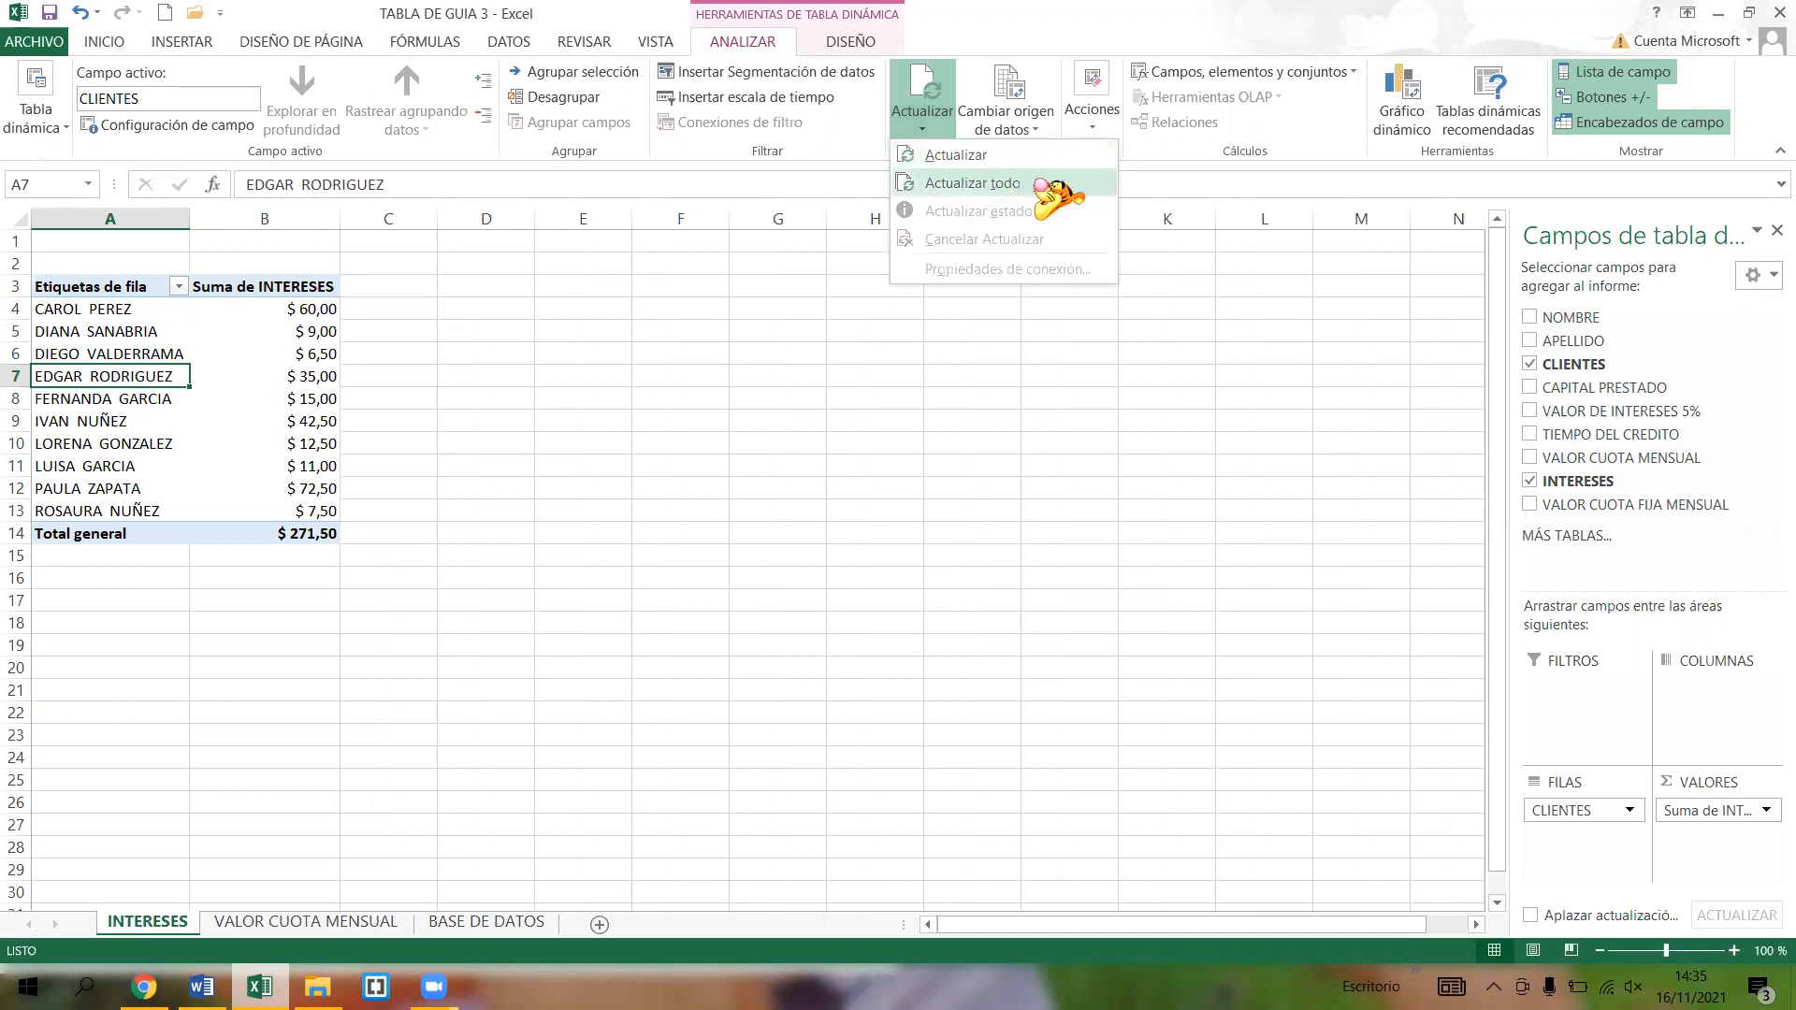
left_click(969, 184)
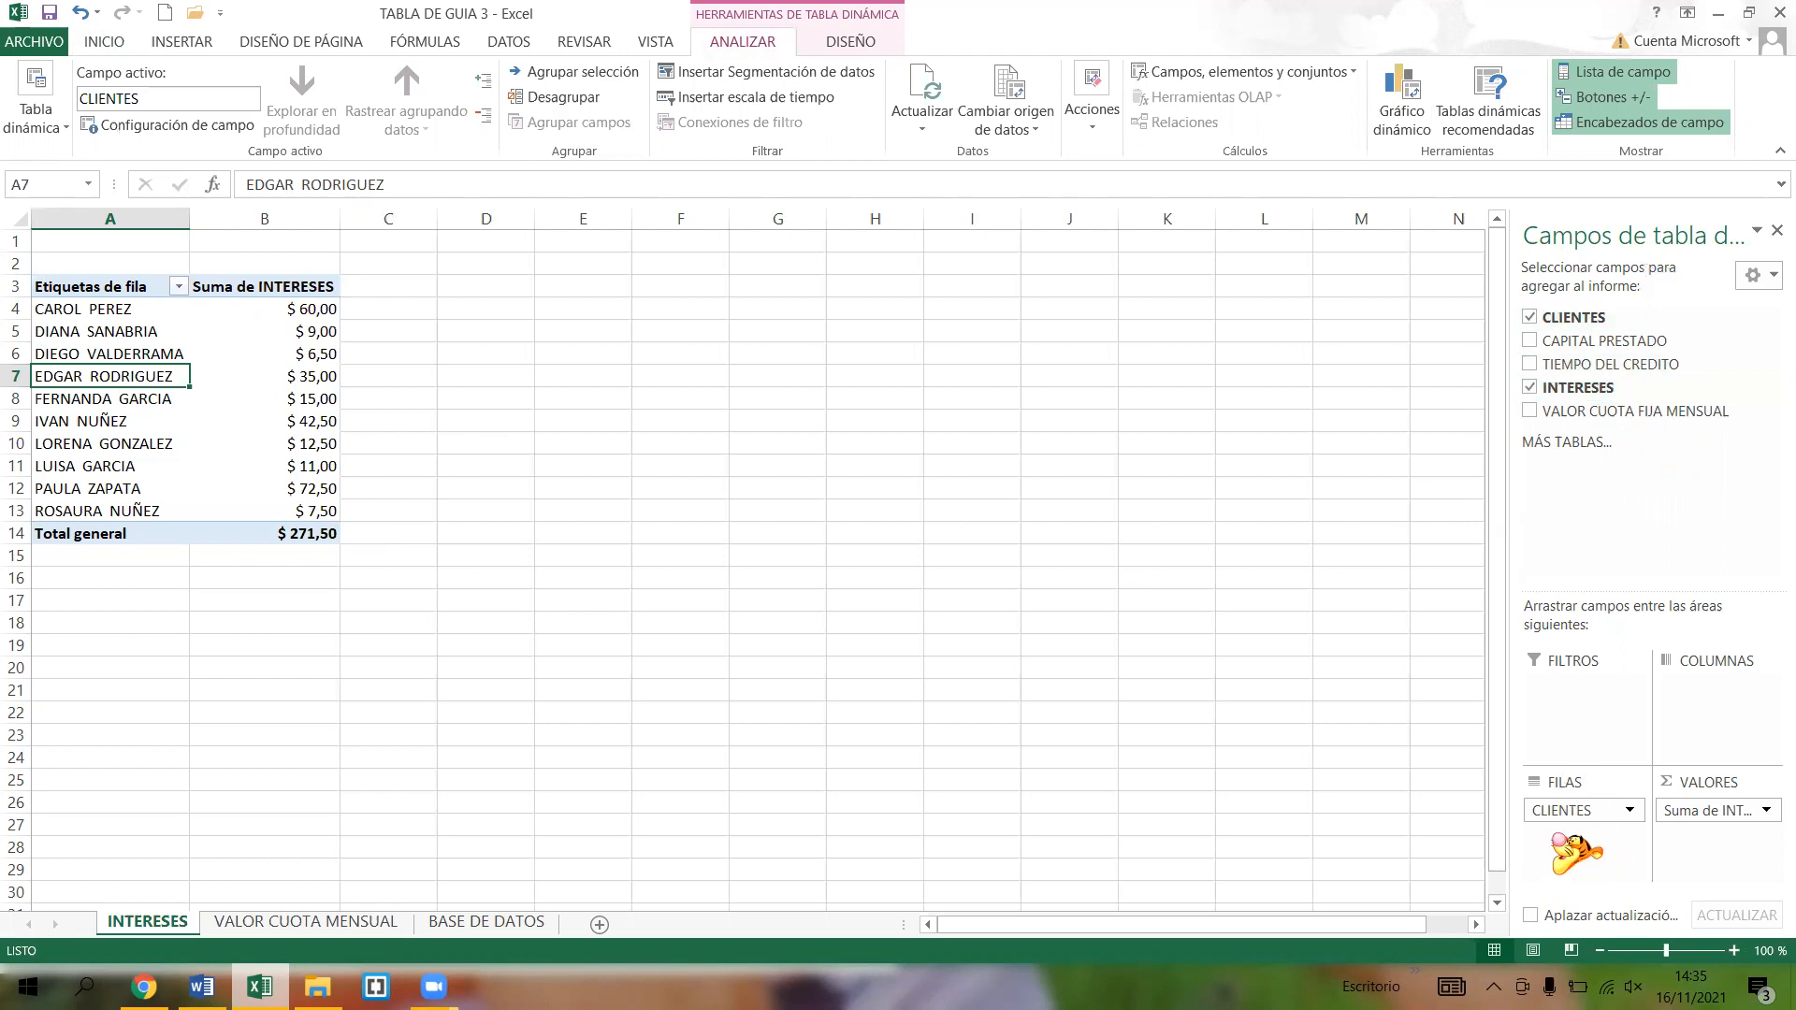
- Check the refreshed field list on the VALOR CUOTA MENSUAL sheet against the column headers in BASE DE DATOS
key("ctrl+Page_Down")
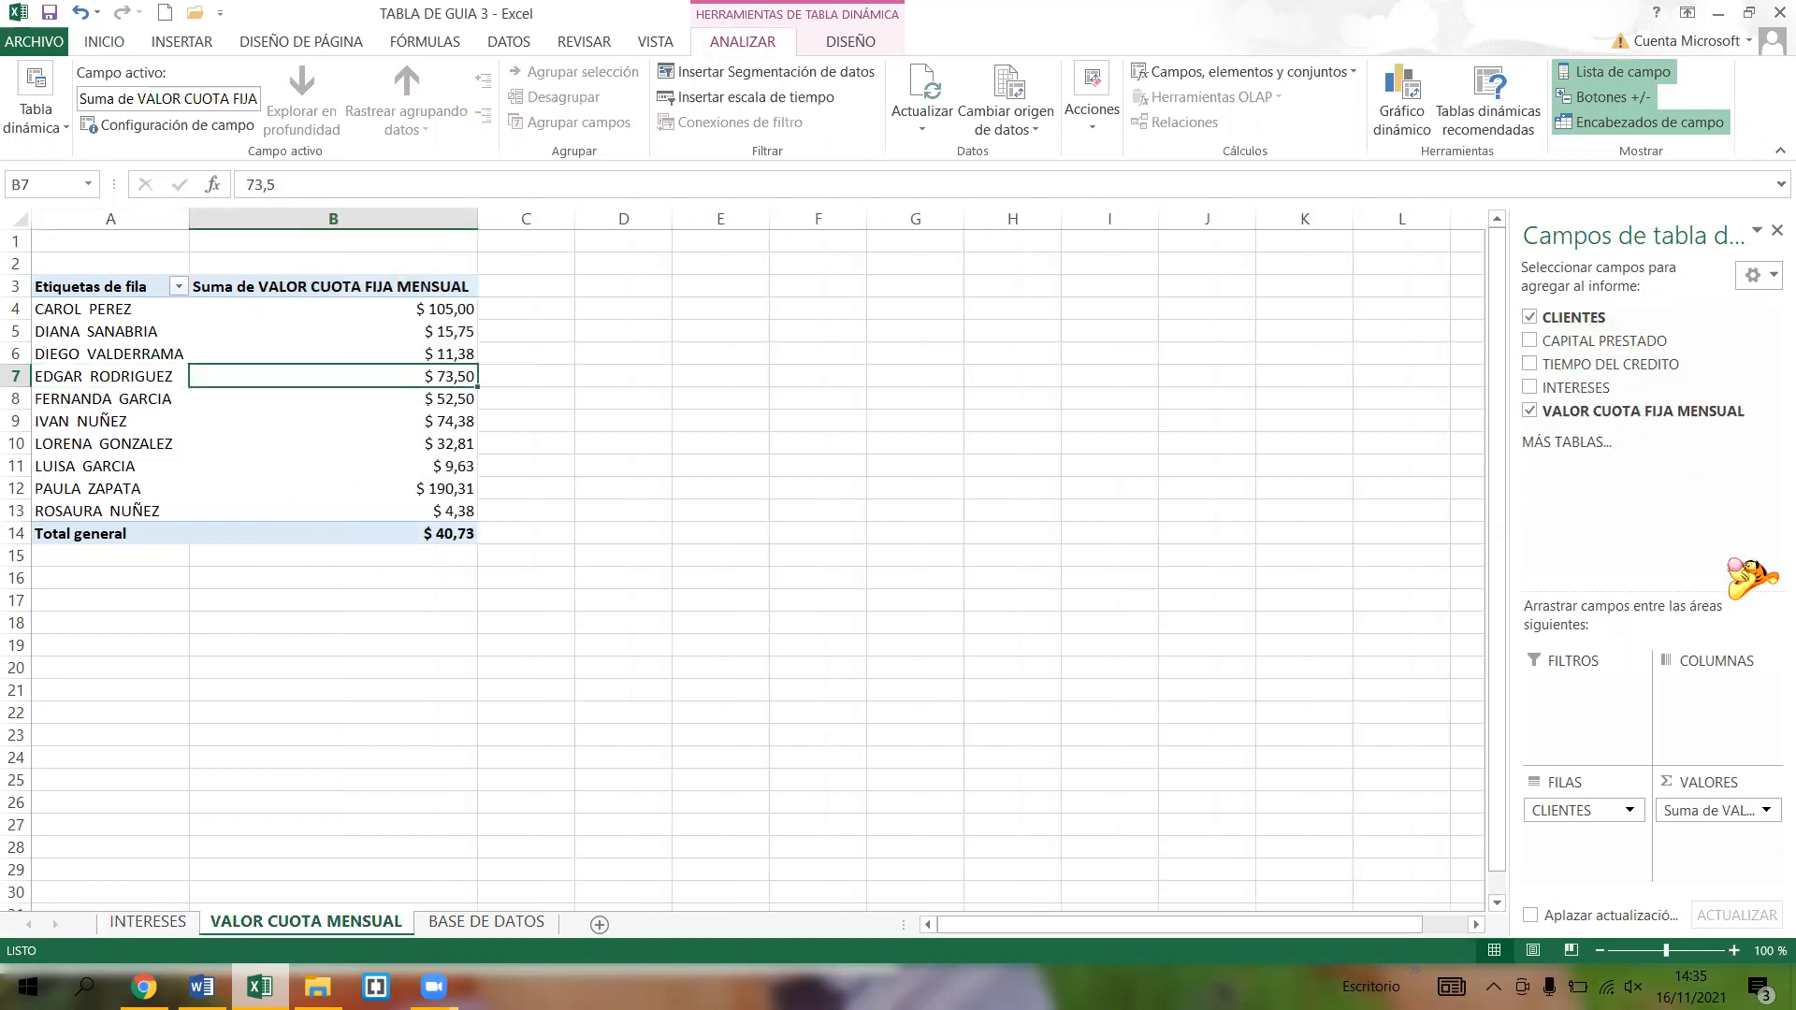
left_click(486, 921)
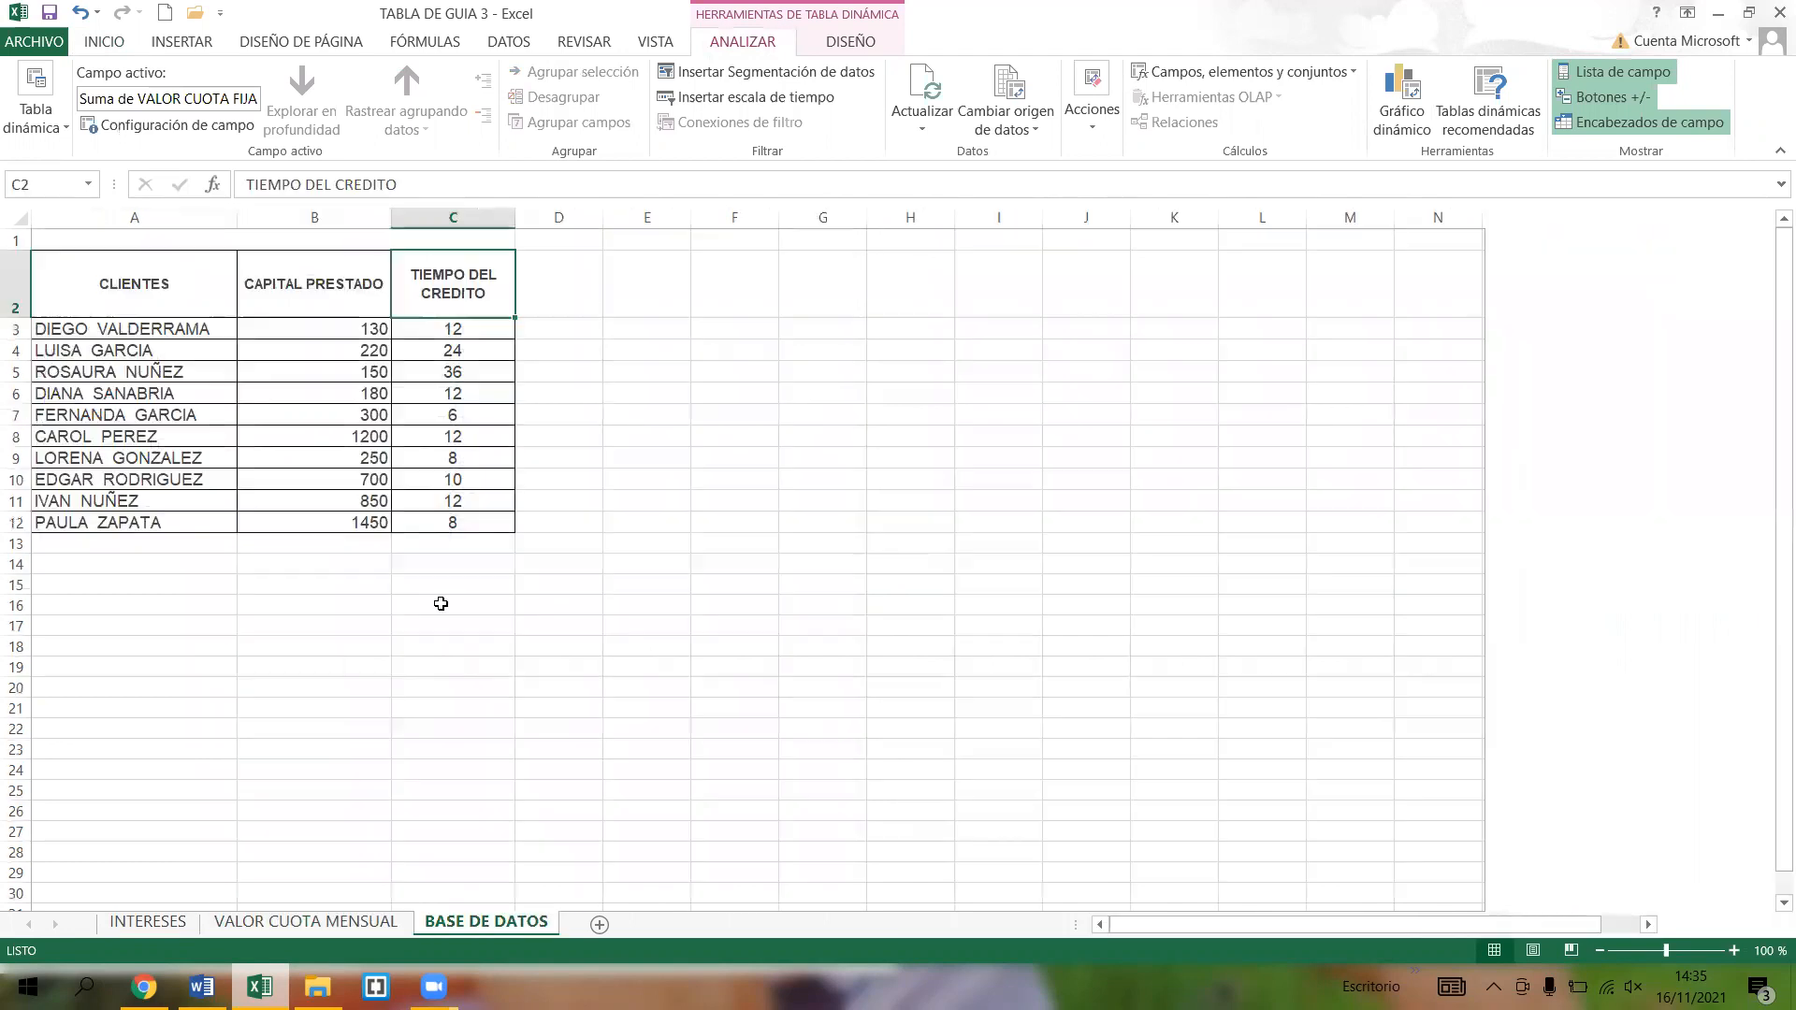
left_click(178, 266)
left_click(467, 287)
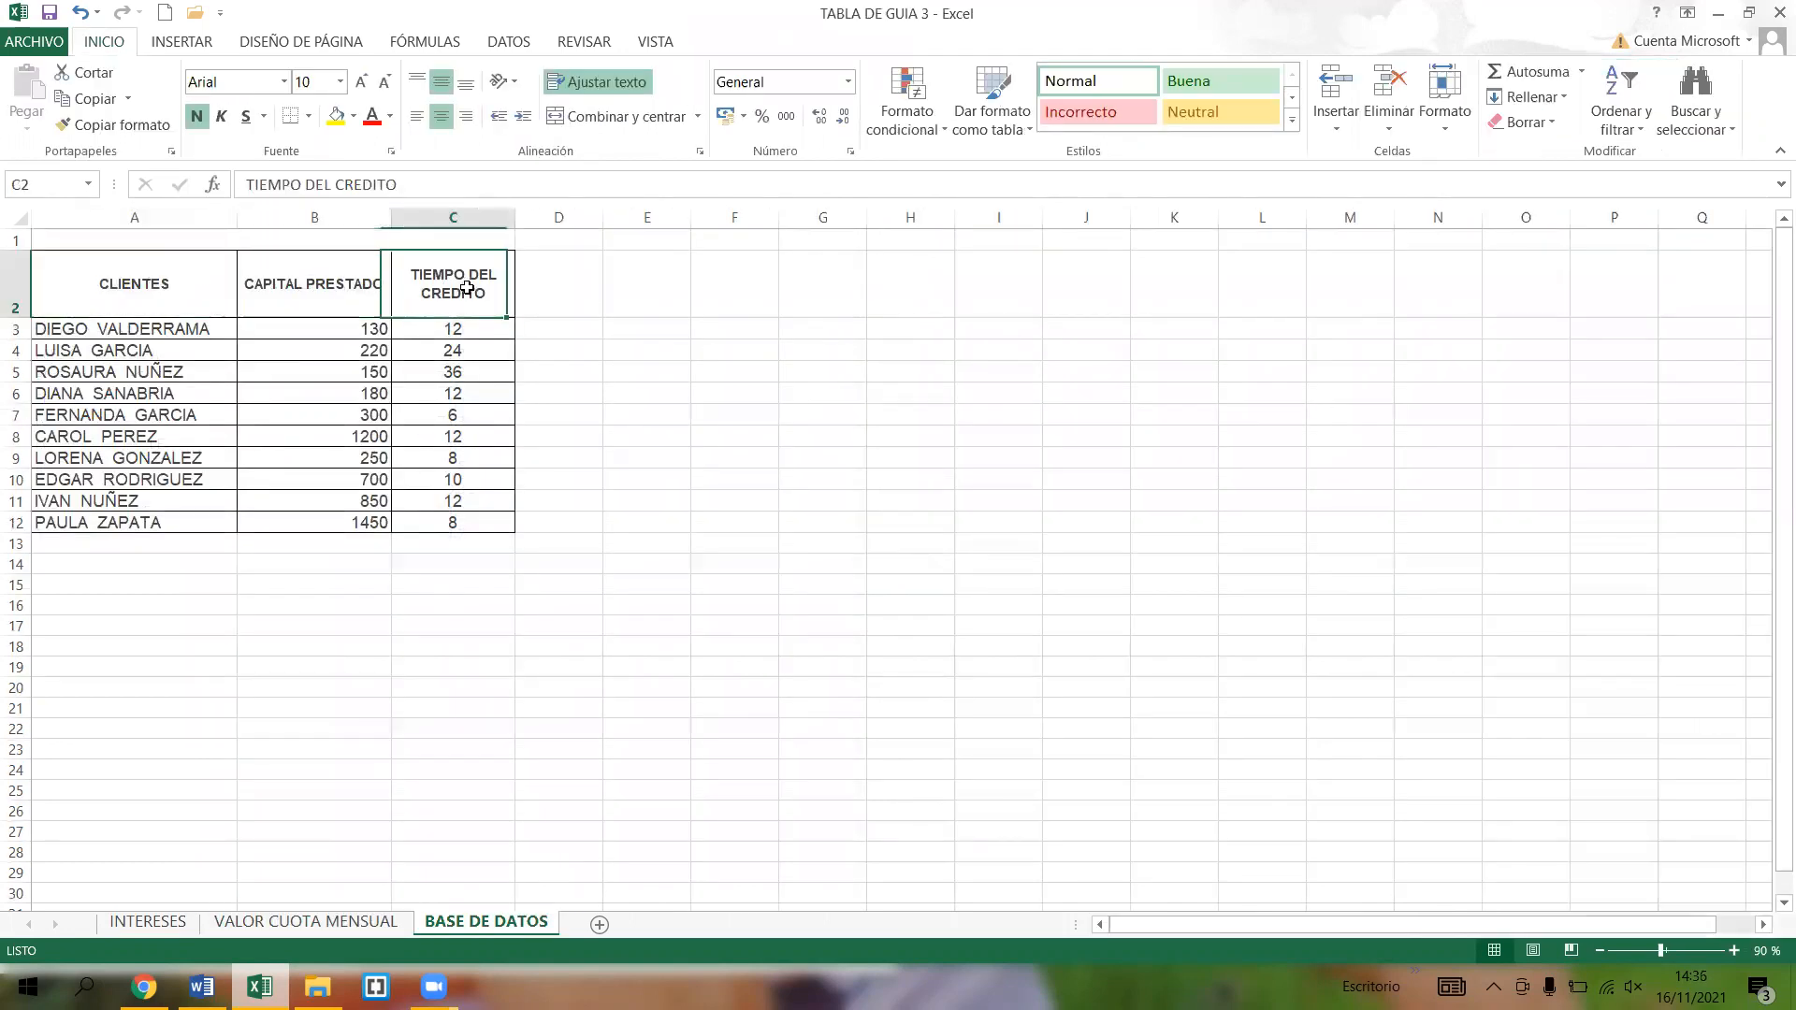
left_click(348, 279)
left_click(153, 285)
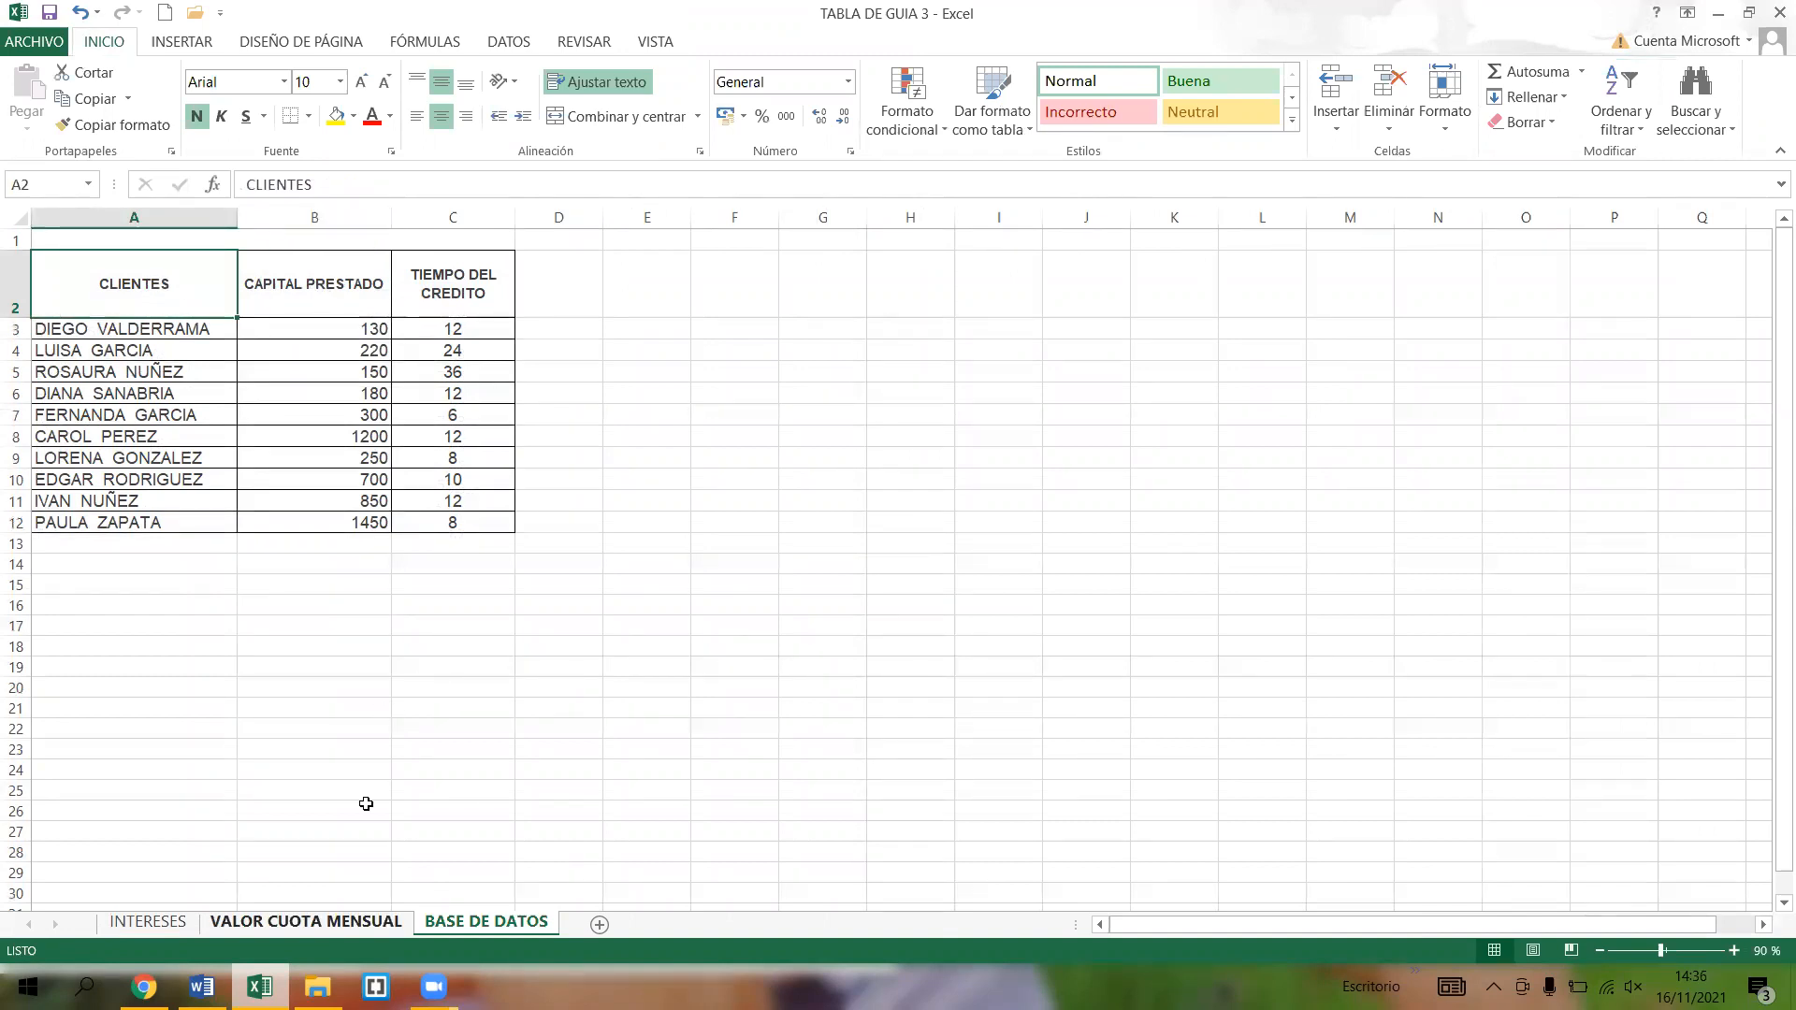
left_click(322, 923)
left_click(487, 922)
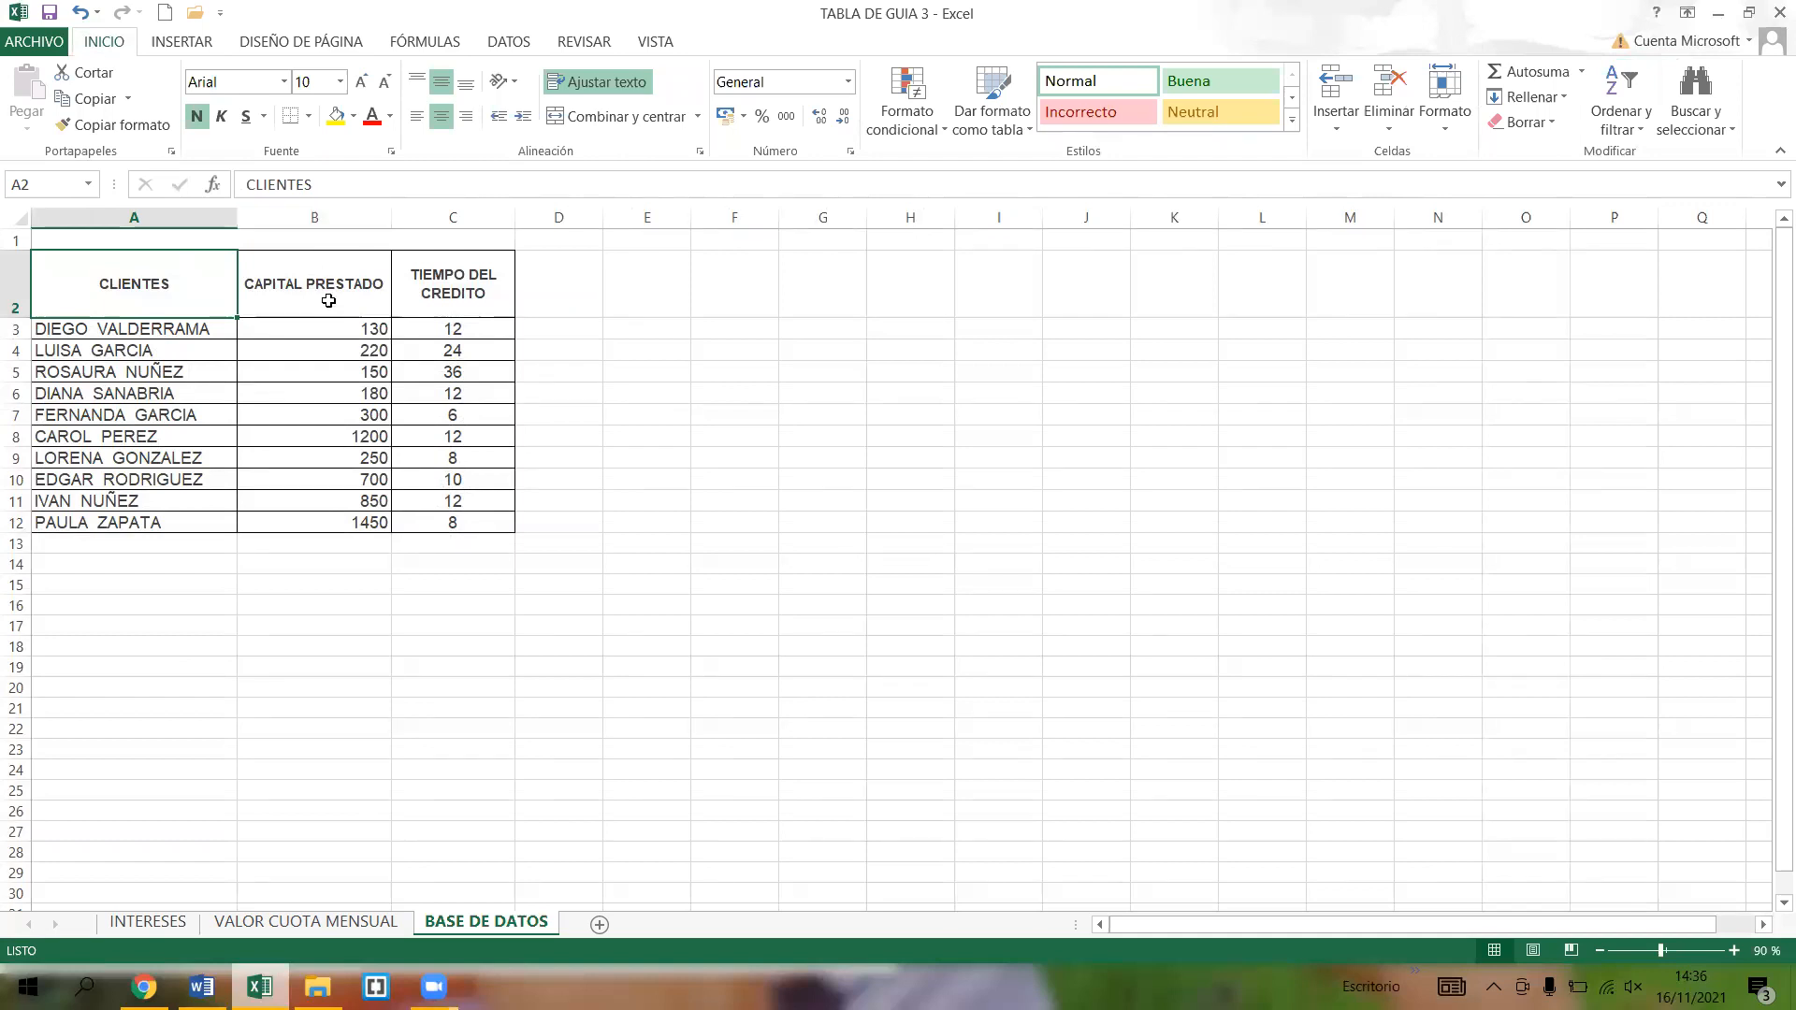
- Compare the VALOR CUOTA MENSUAL and INTERESES pivot tables with the columns remaining in BASE DE DATOS
key("ctrl+Page_Up")
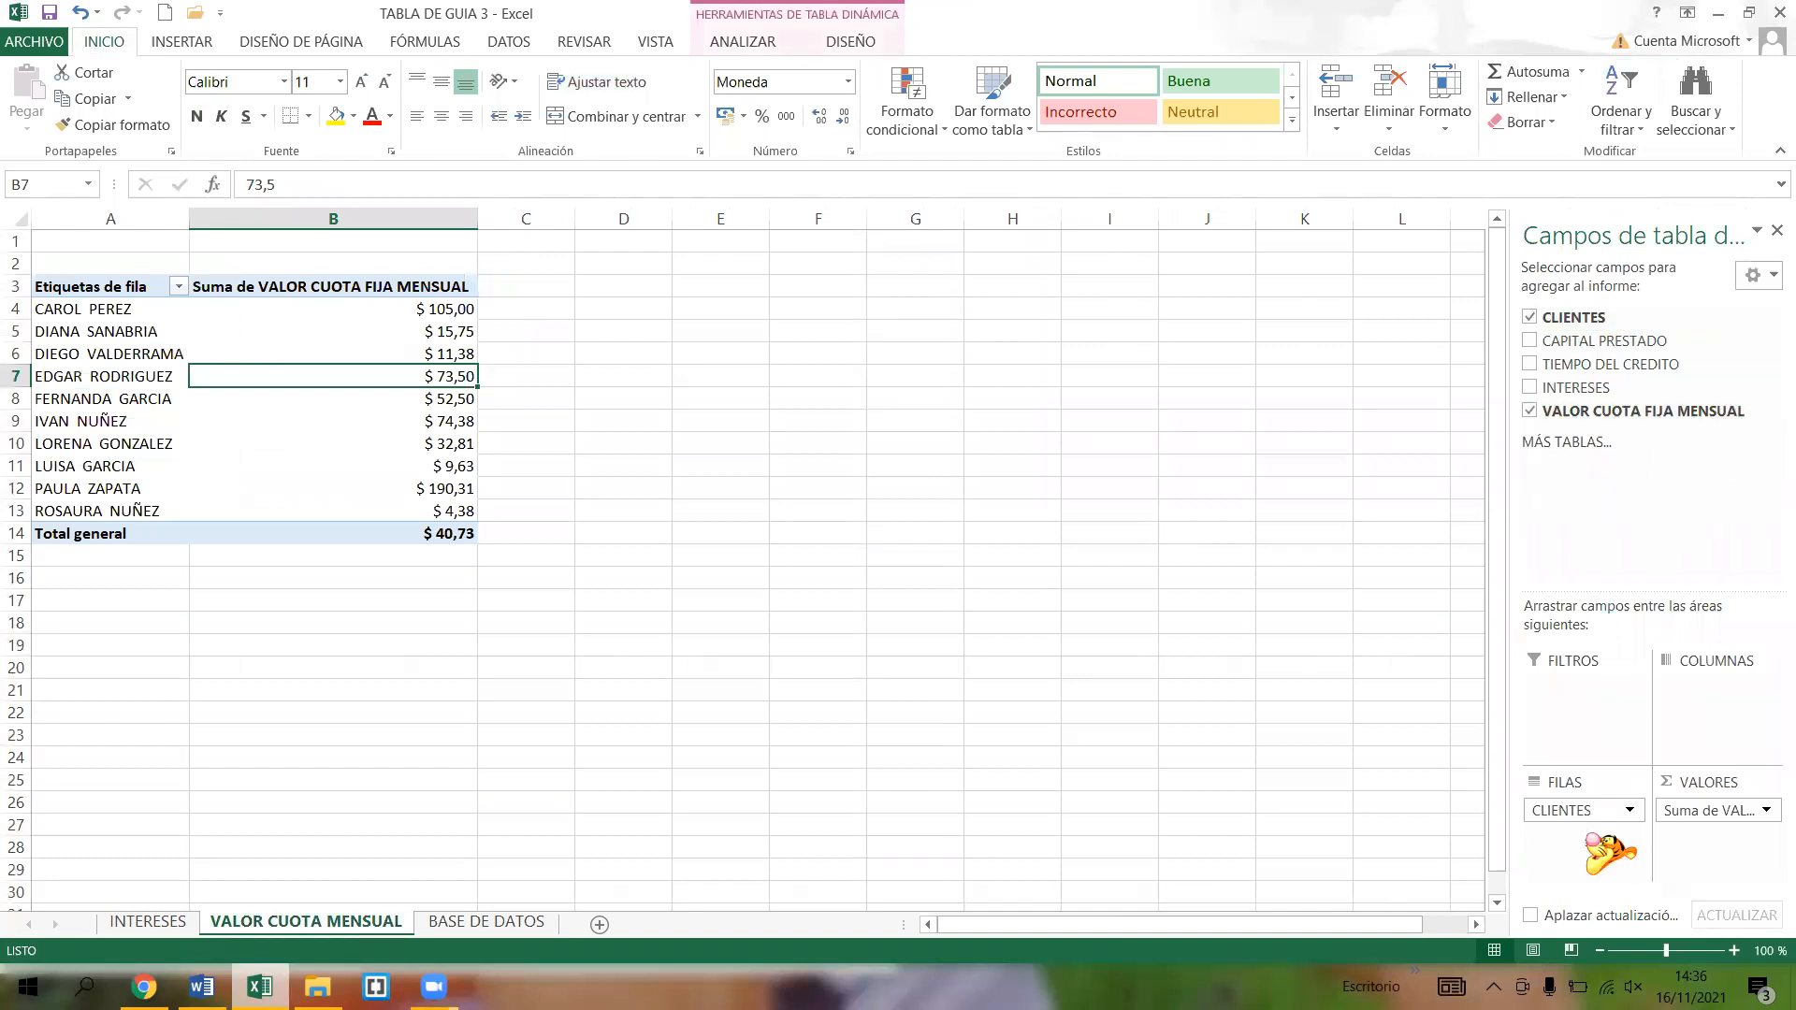
left_click(411, 286)
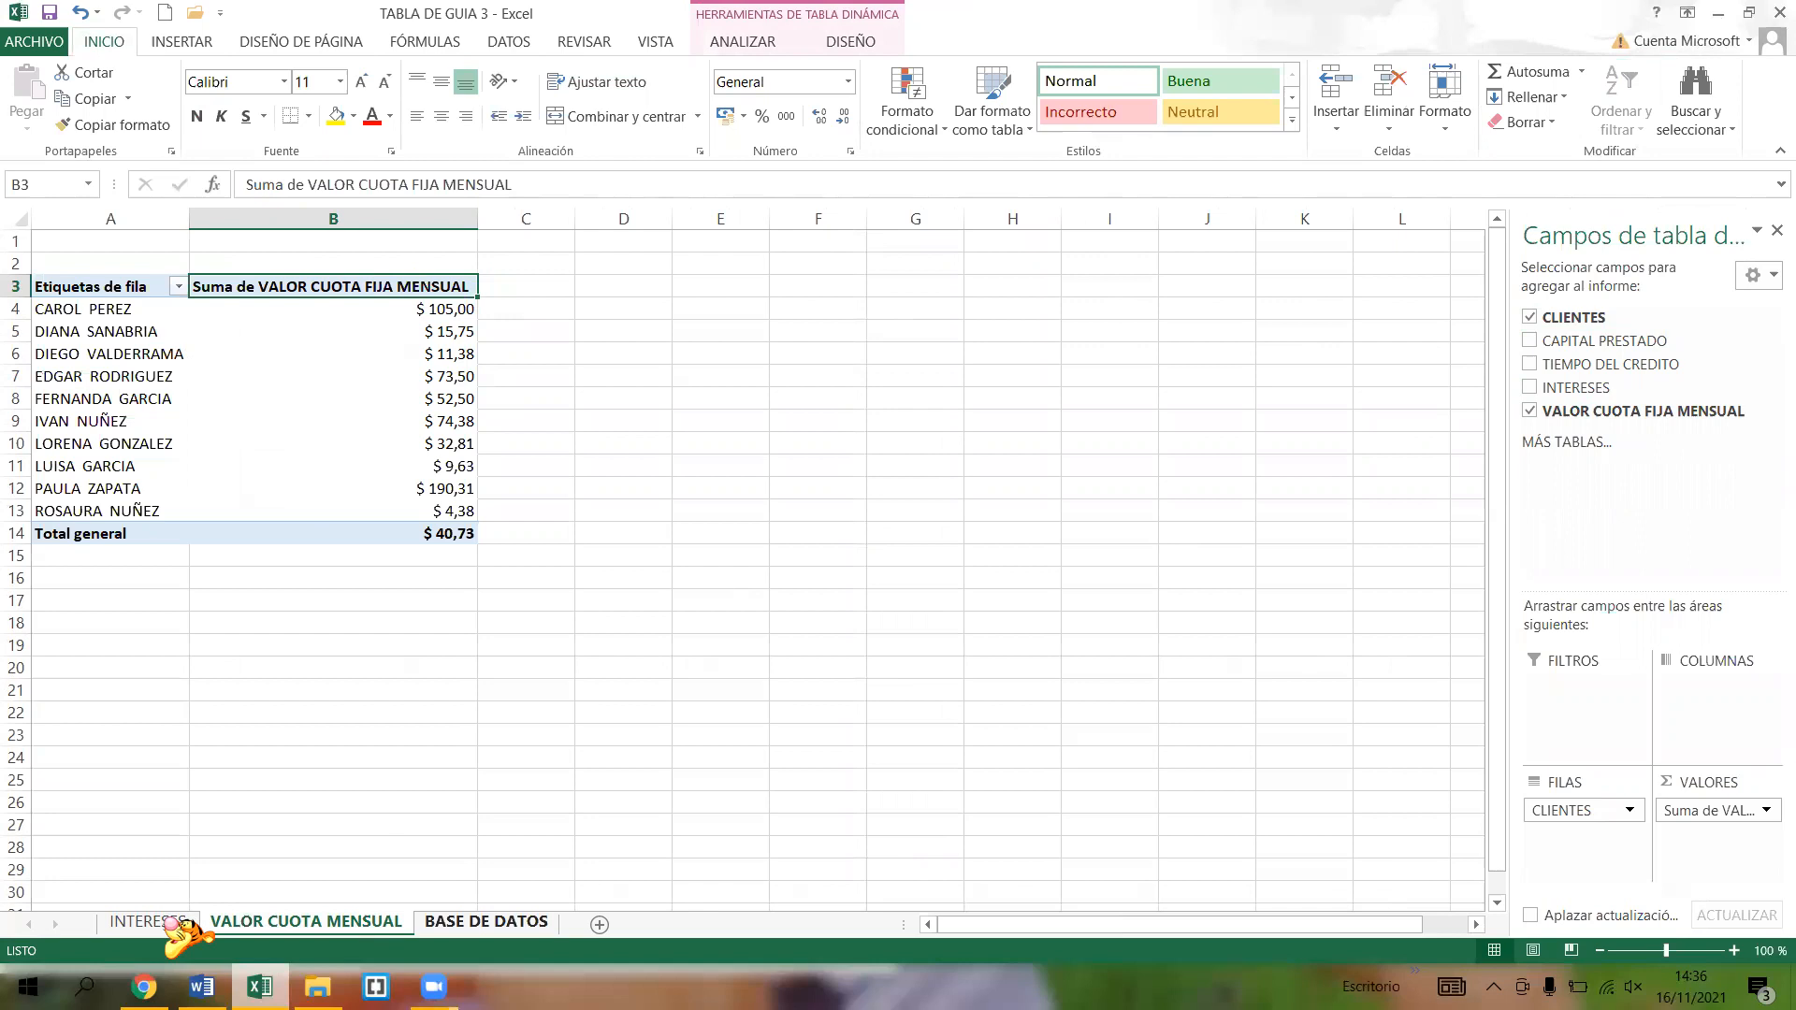
left_click(487, 922)
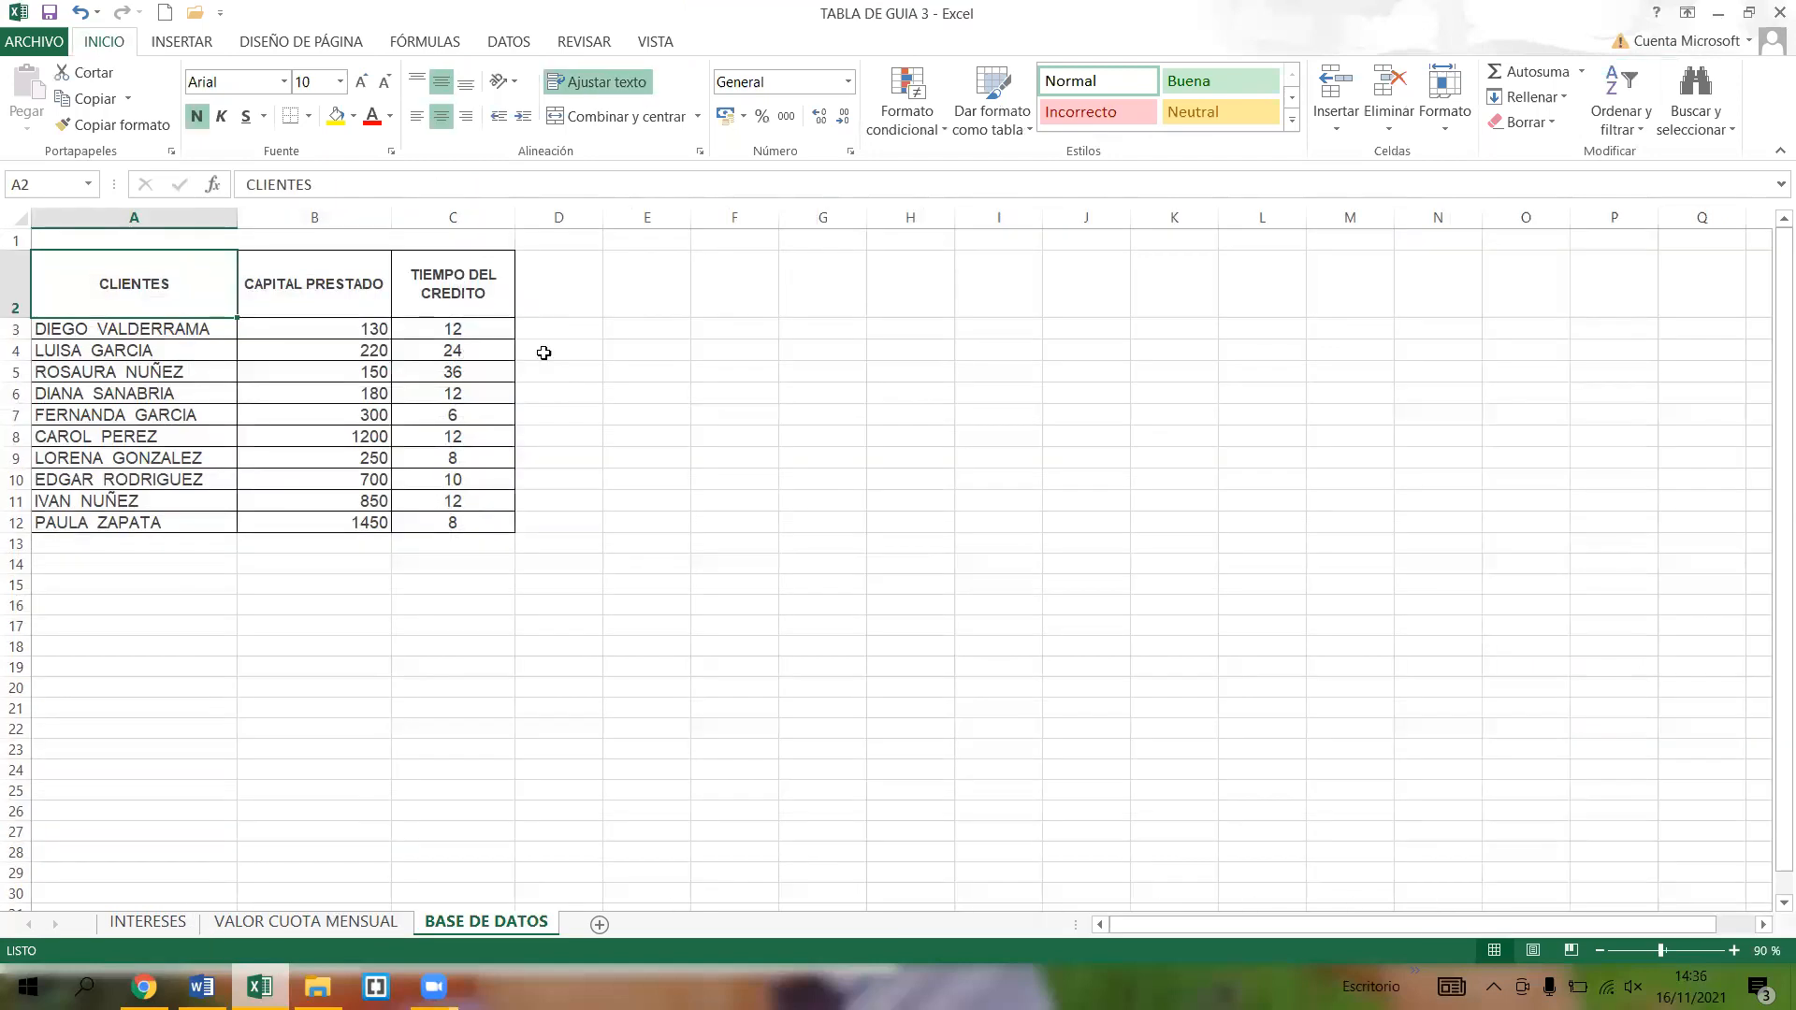
left_click(148, 921)
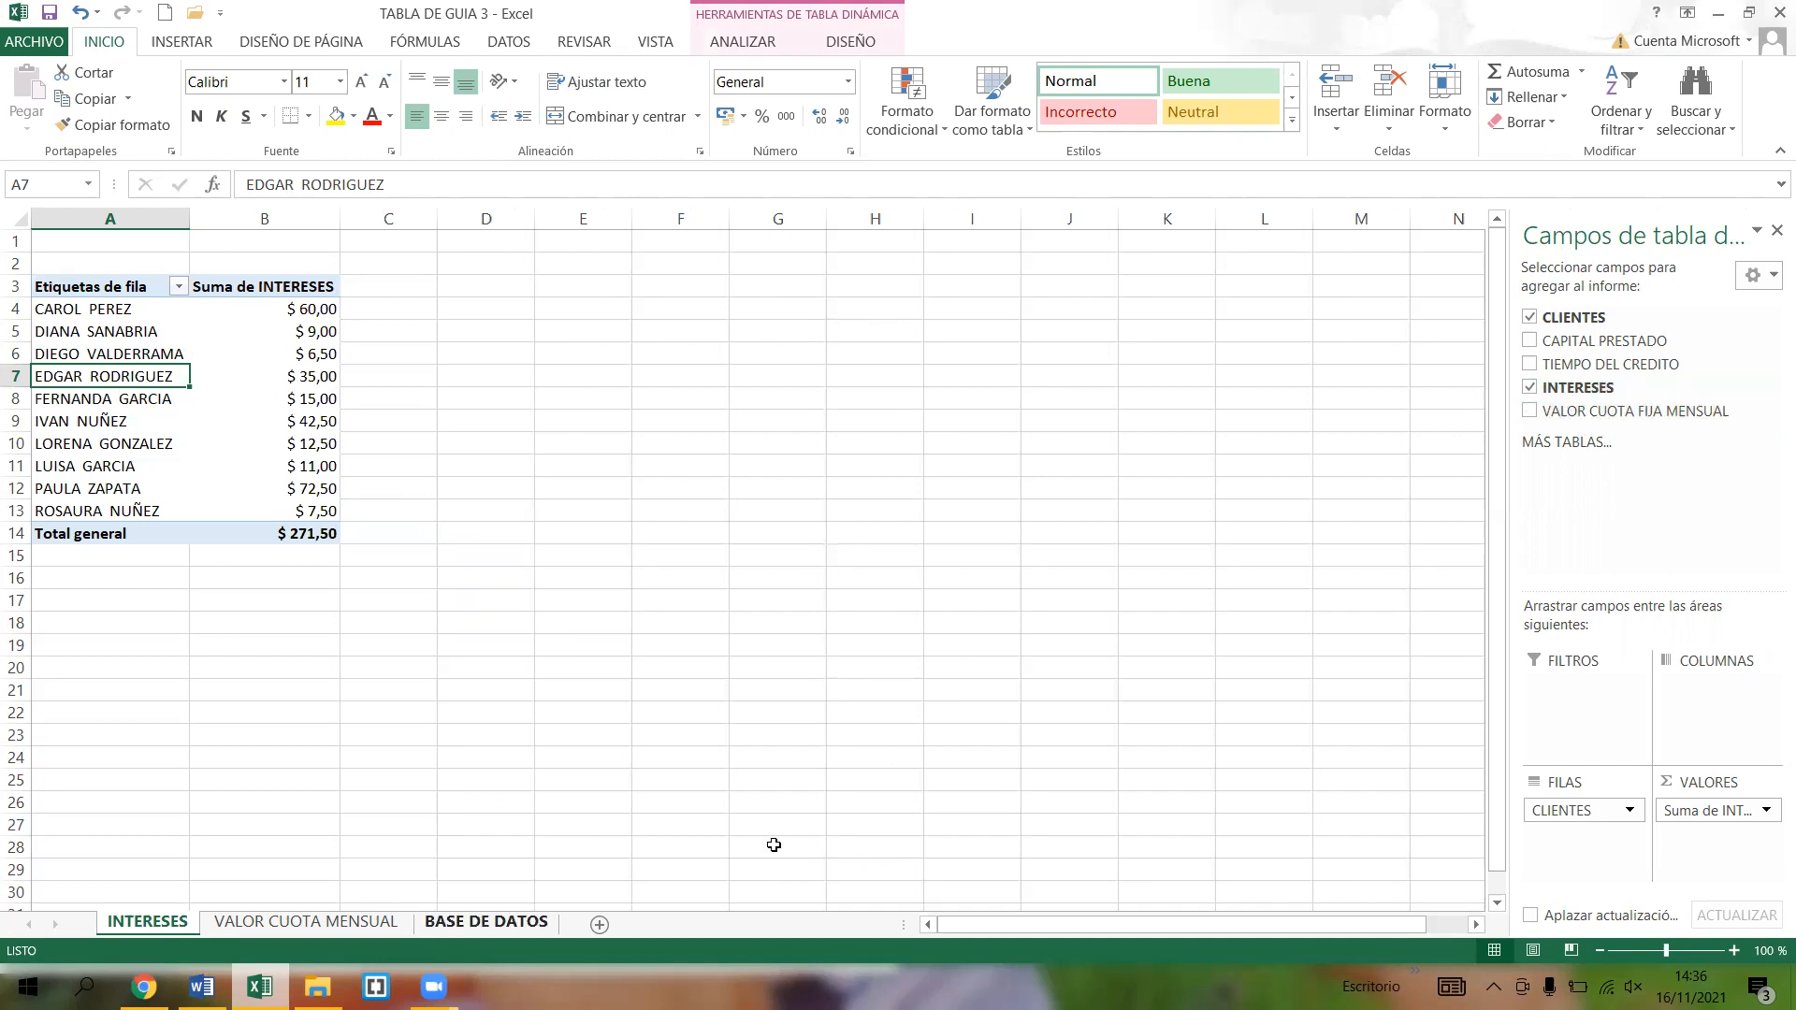
left_click(486, 923)
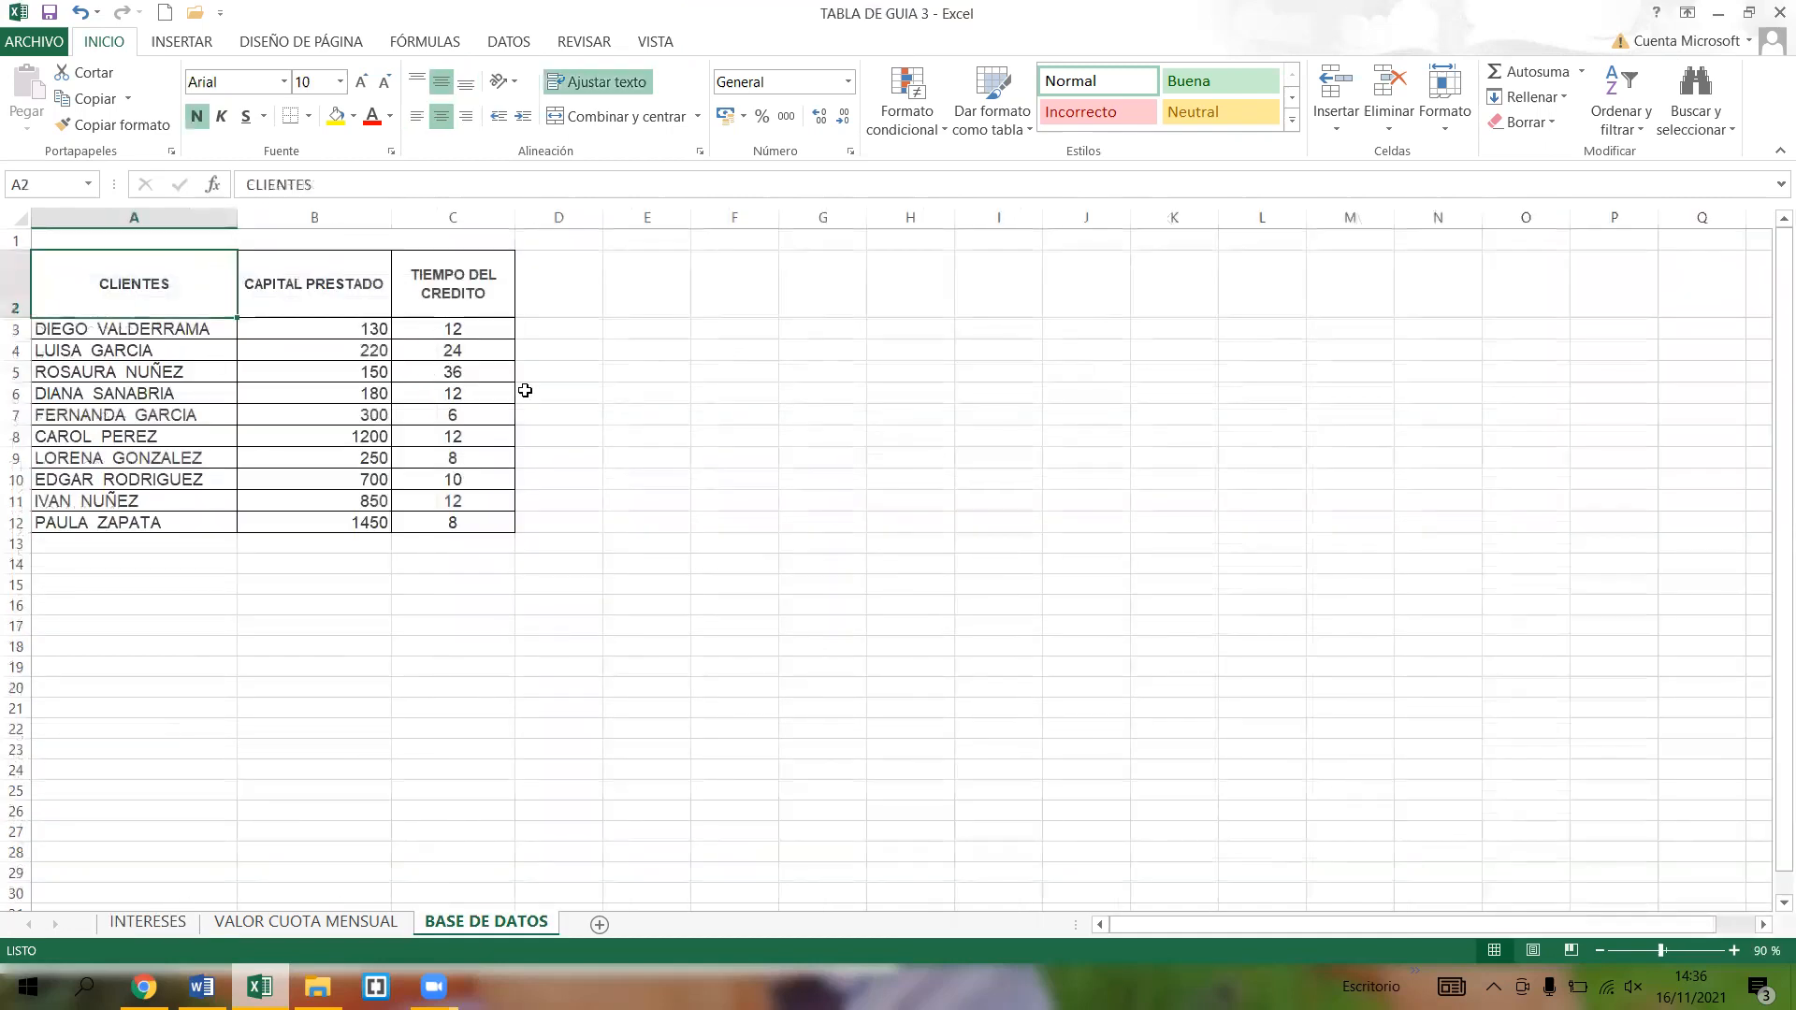
left_click(306, 923)
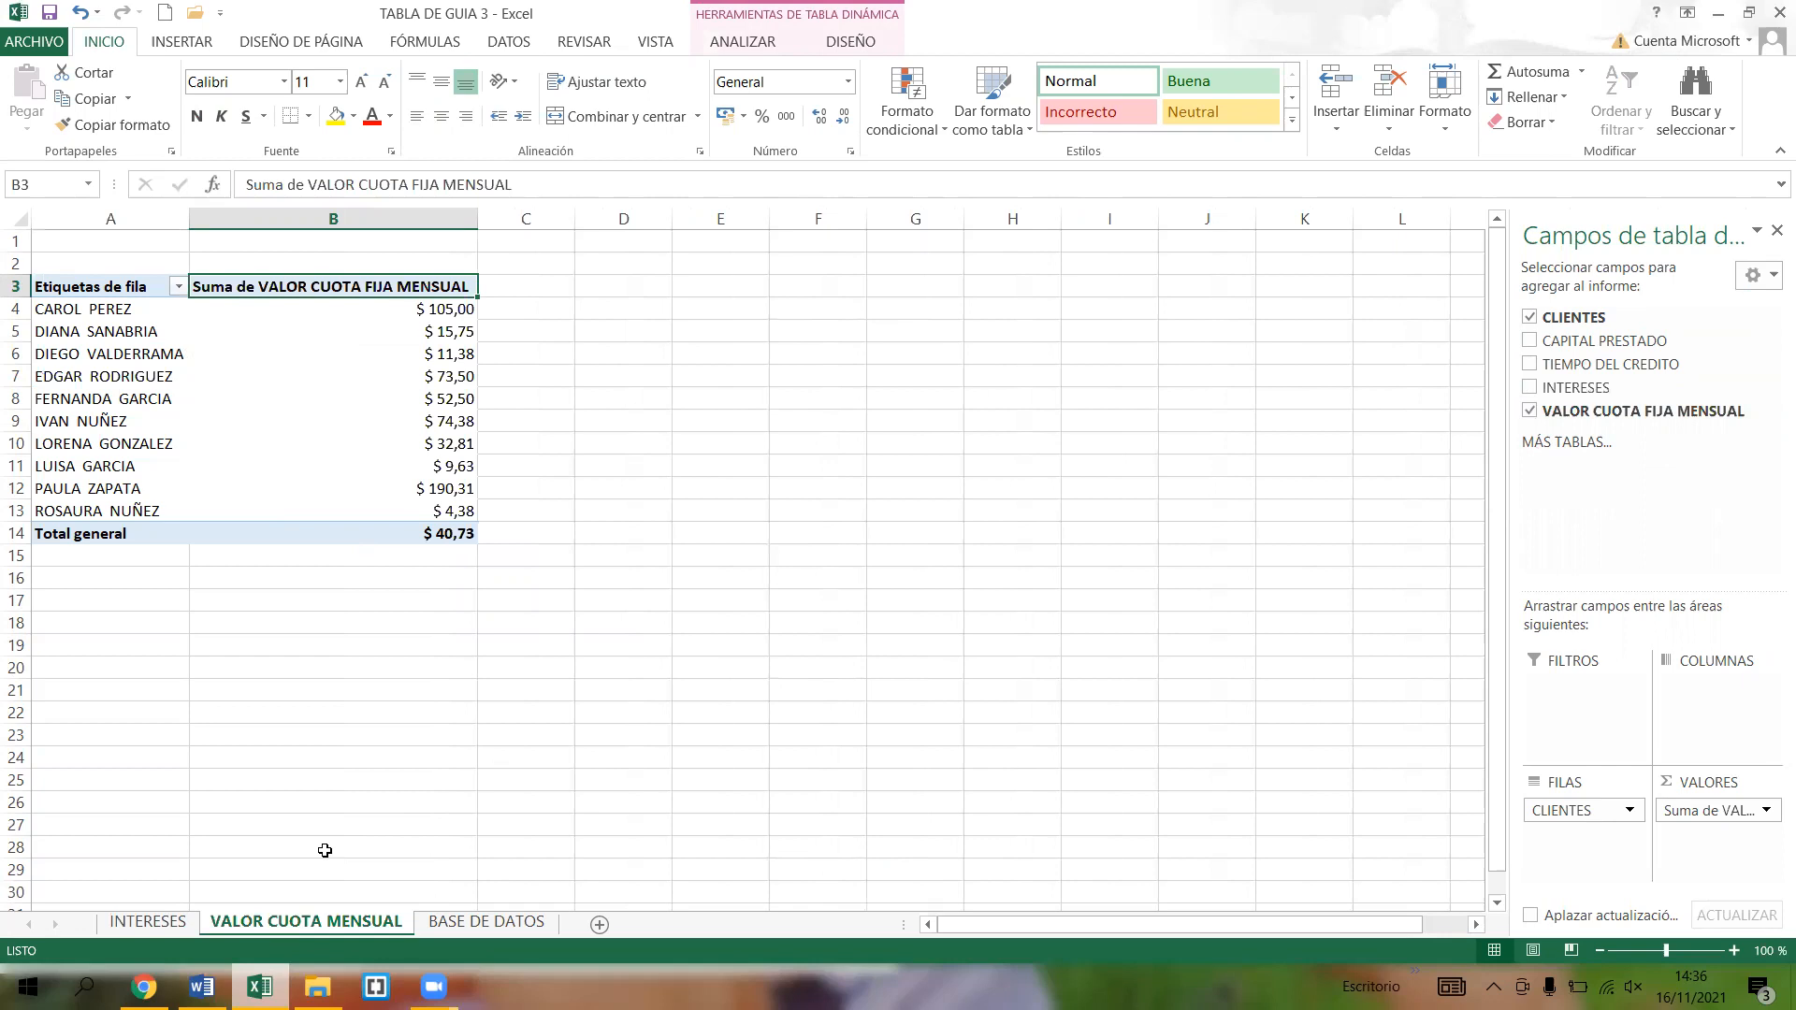
- Move the restored workbook window aside and highlight item 10 about Segmentación in yellow in the Word guide
left_click(1749, 13)
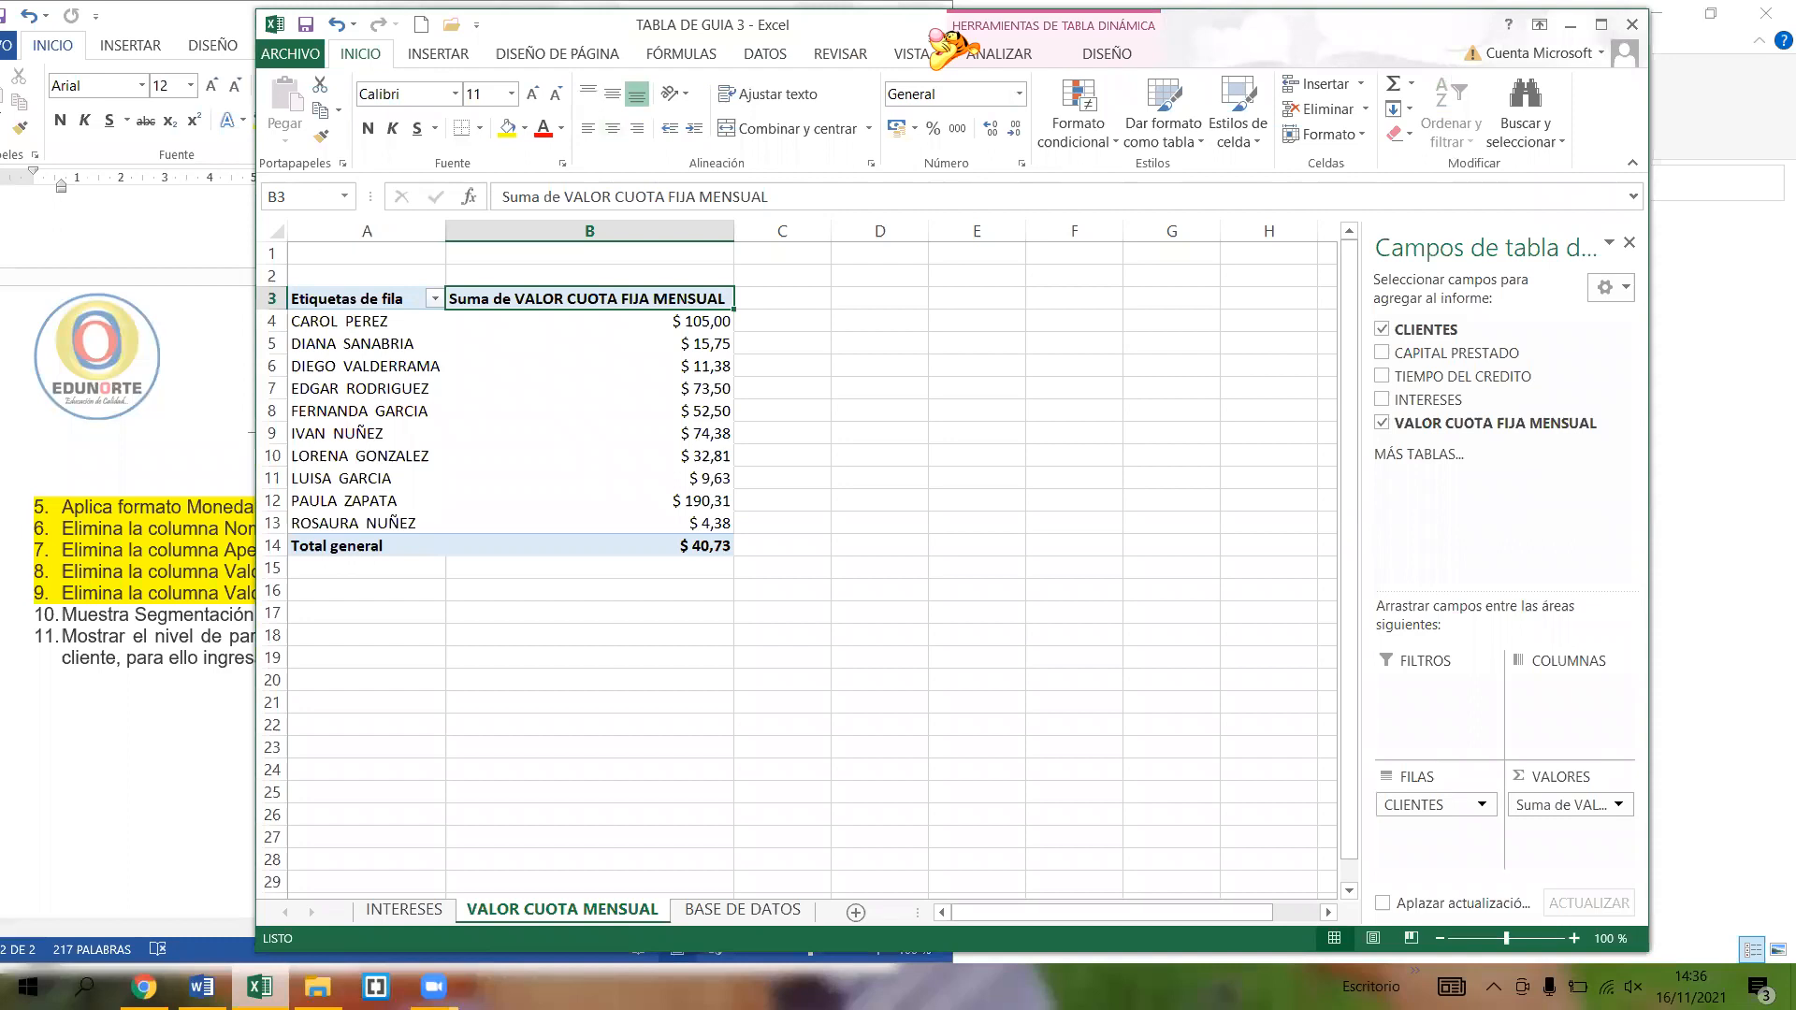
left_click_drag(935, 35, 1458, 79)
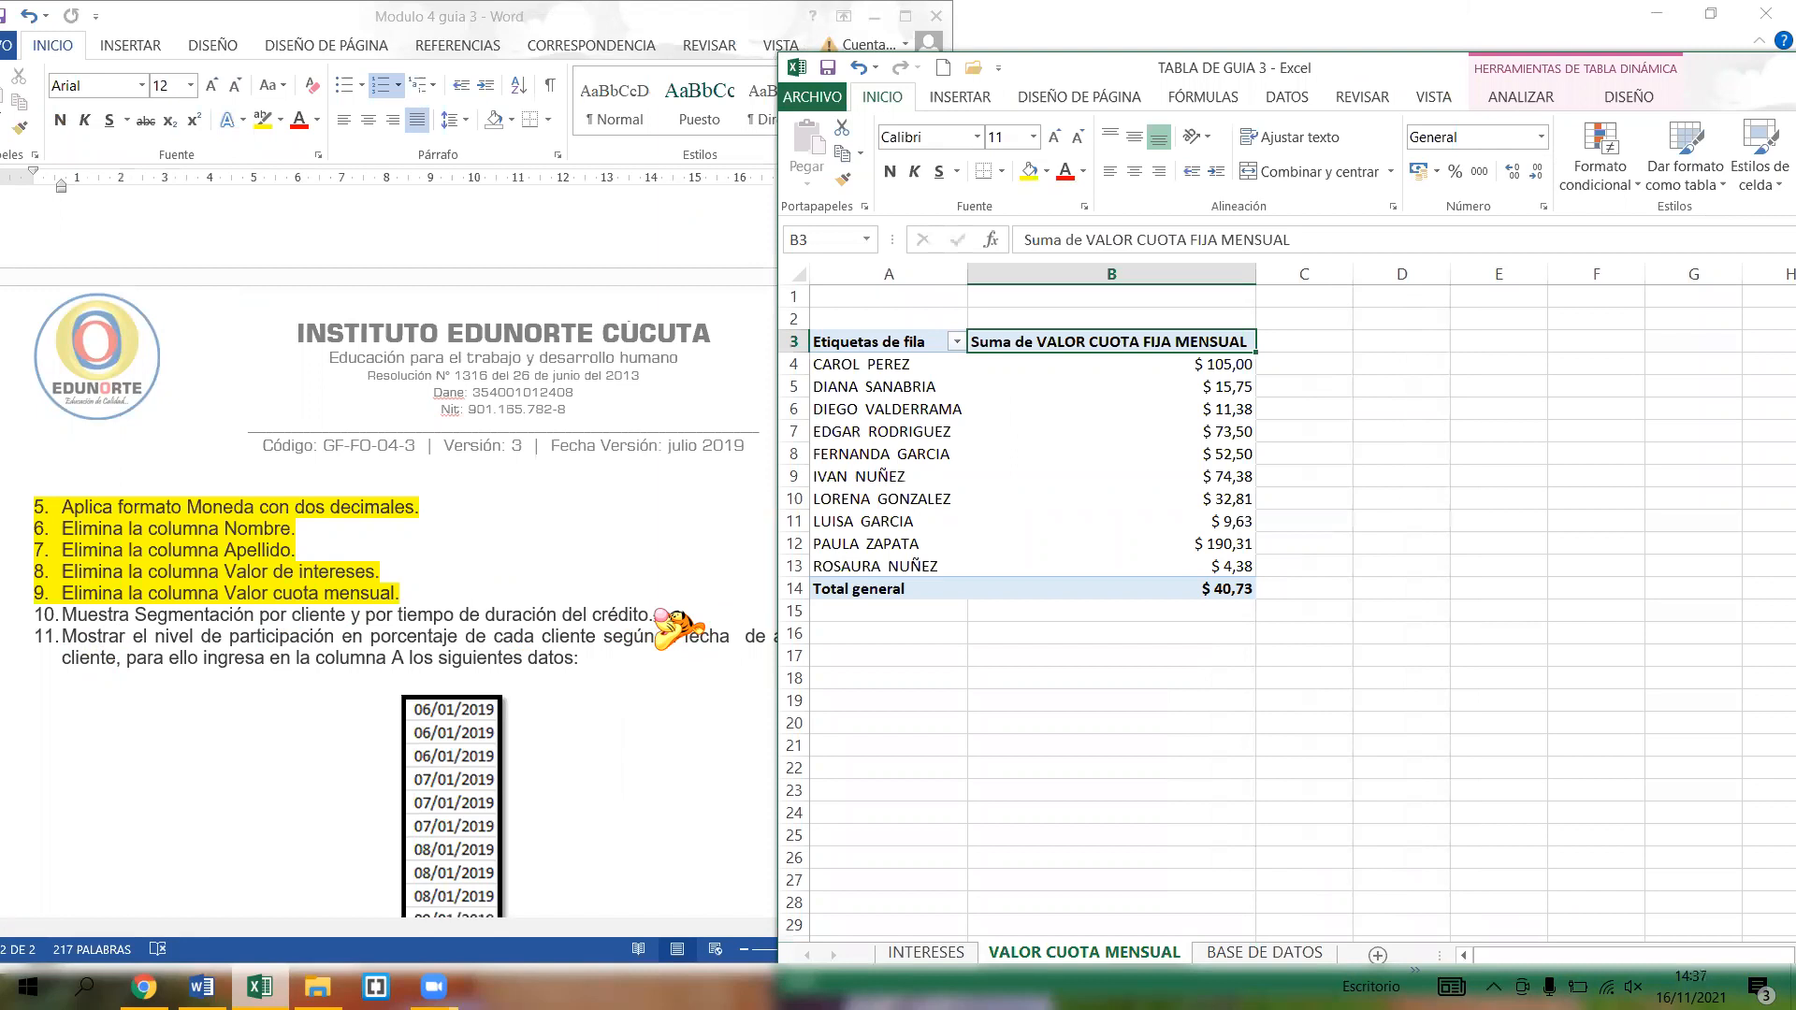
left_click(345, 627)
left_click_drag(667, 614, 66, 614)
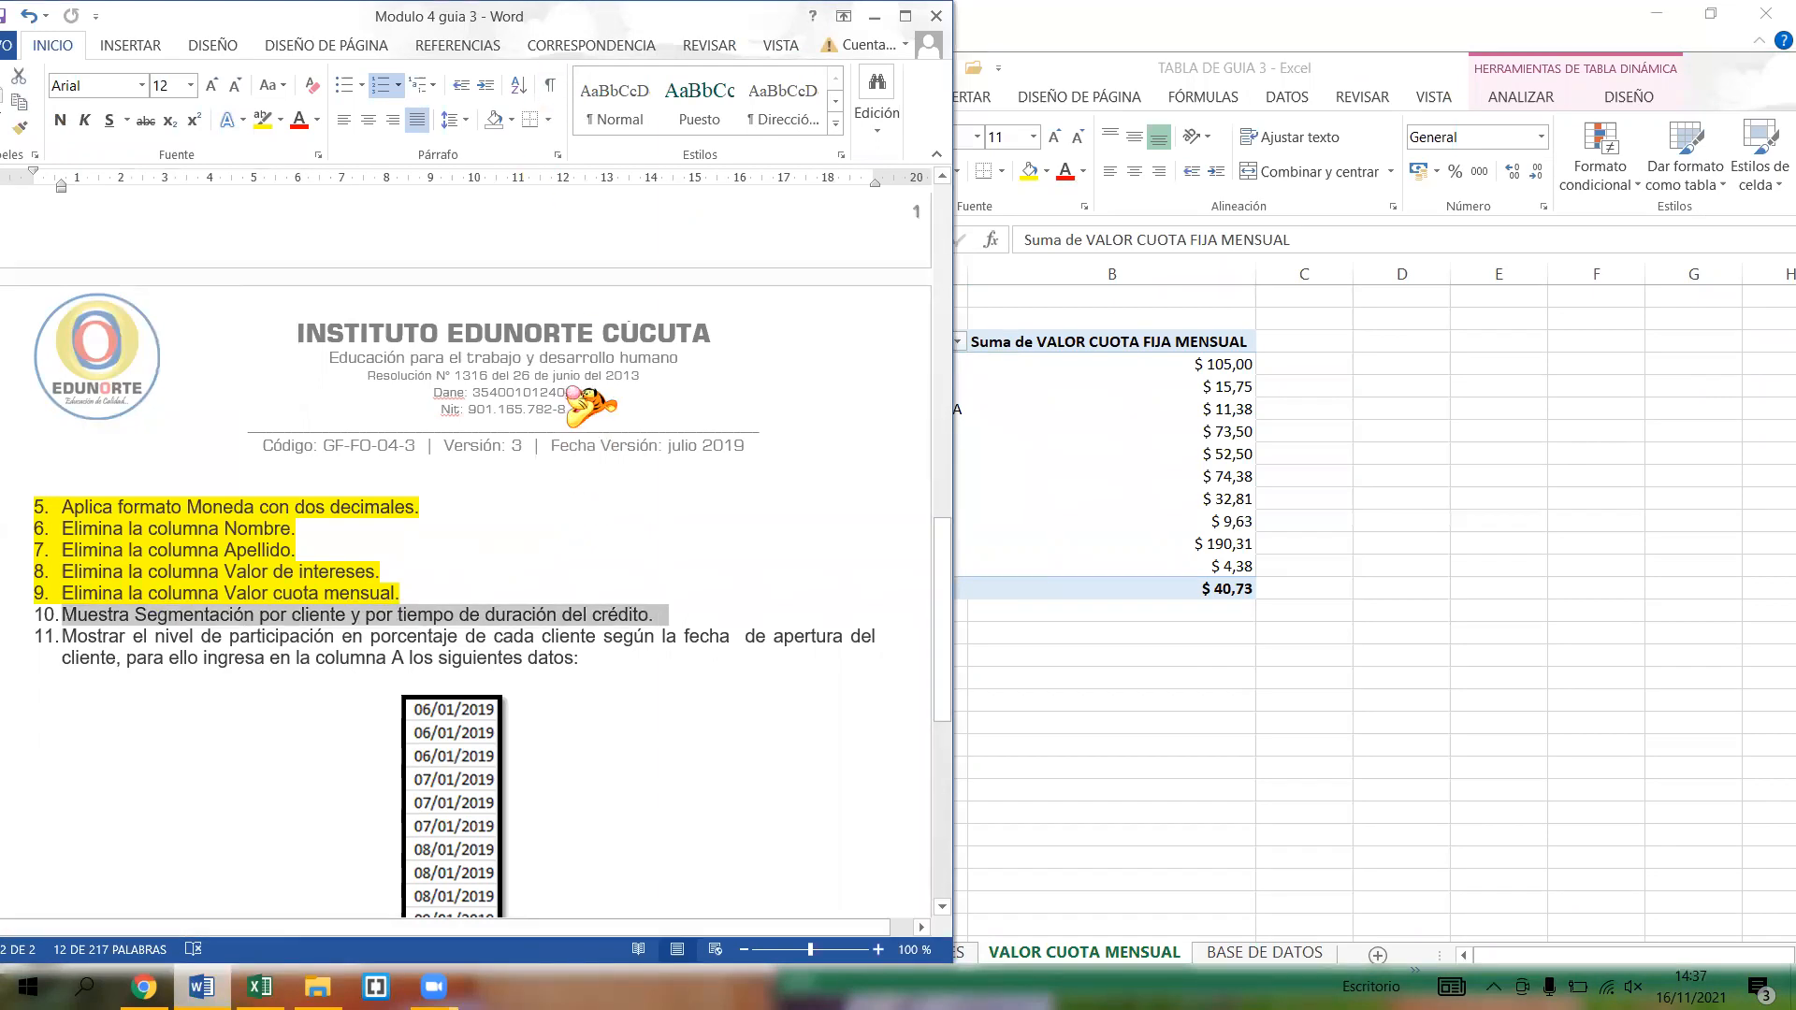
left_click(263, 119)
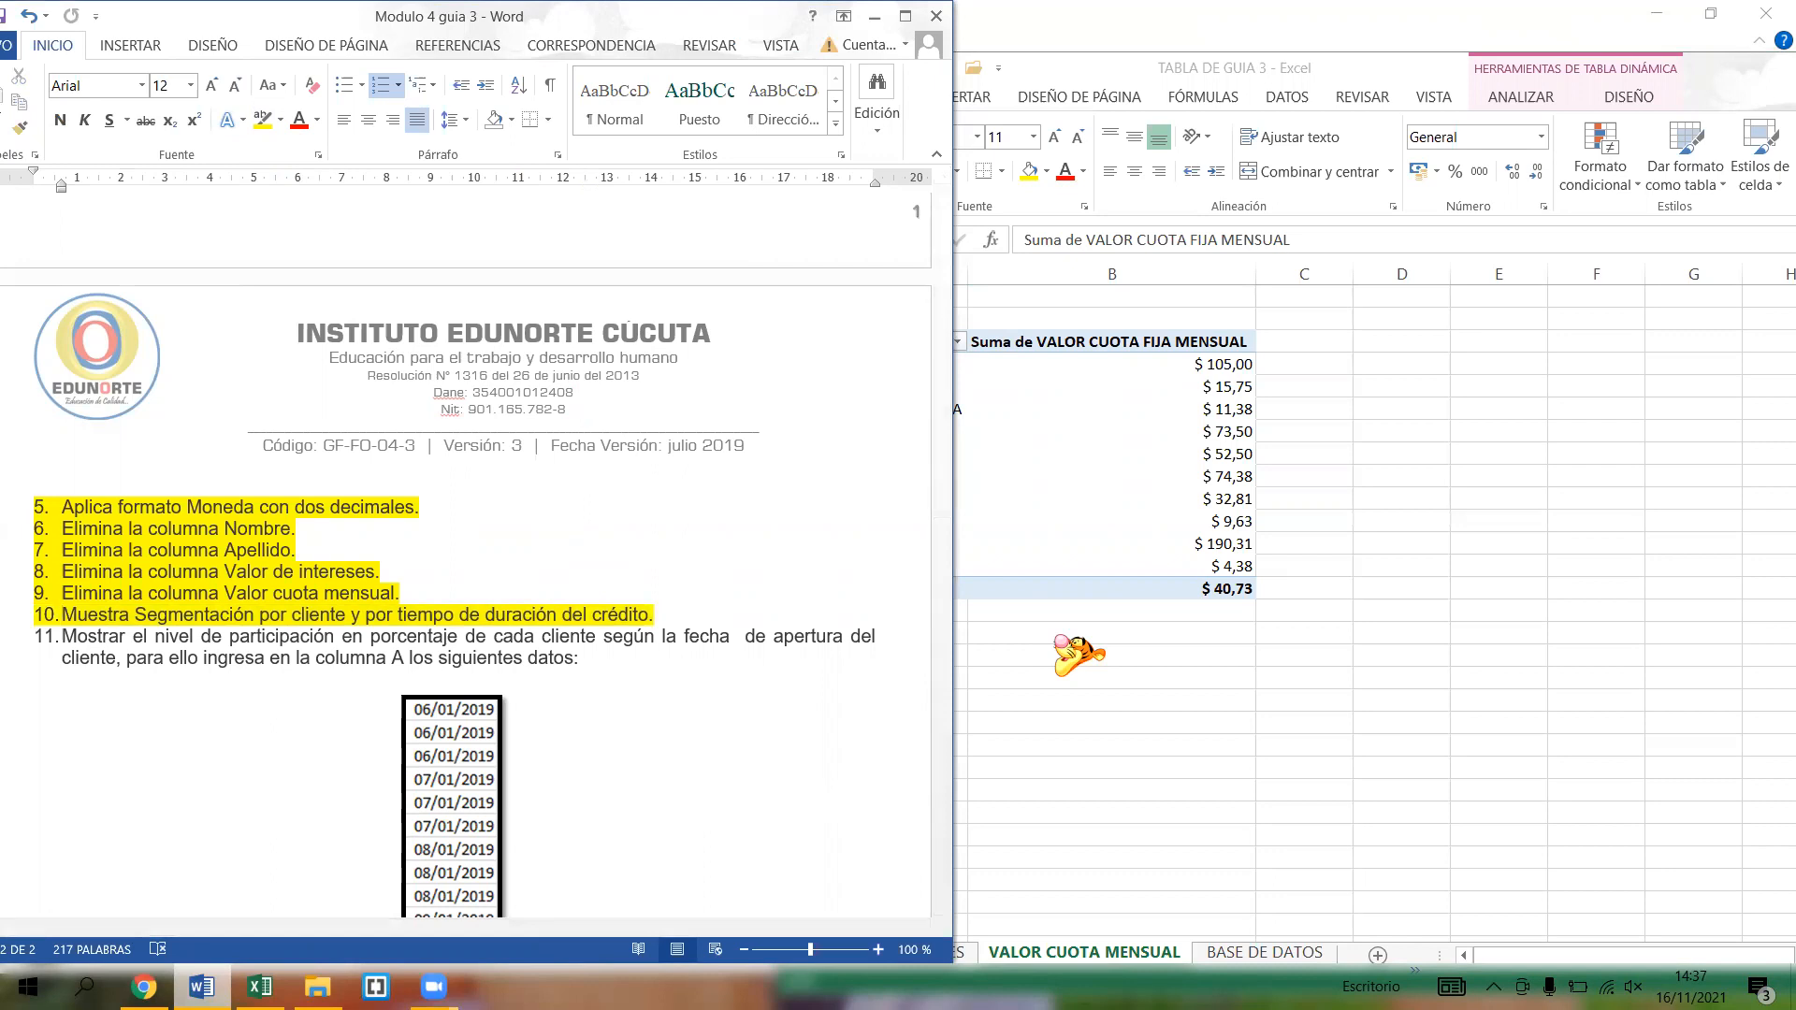
- Return to the Excel workbook, select an empty cell outside the pivot table and maximize the window
left_click(1073, 530)
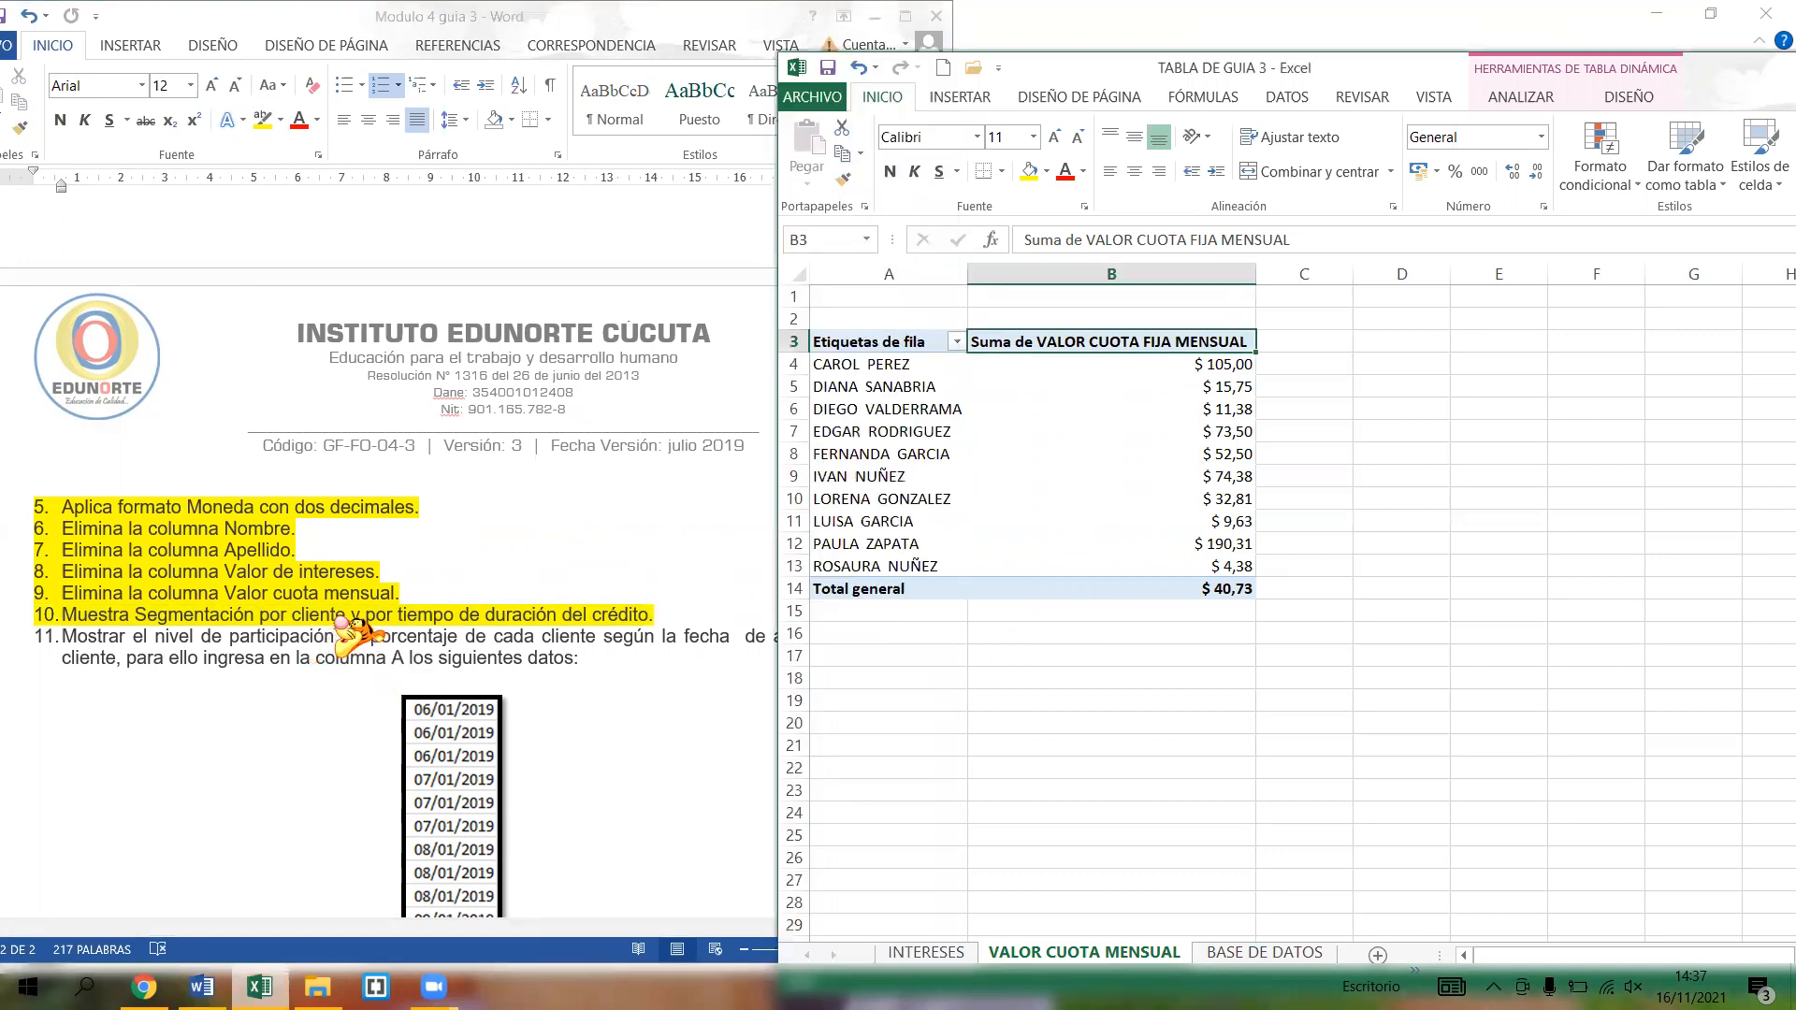
left_click(1233, 694)
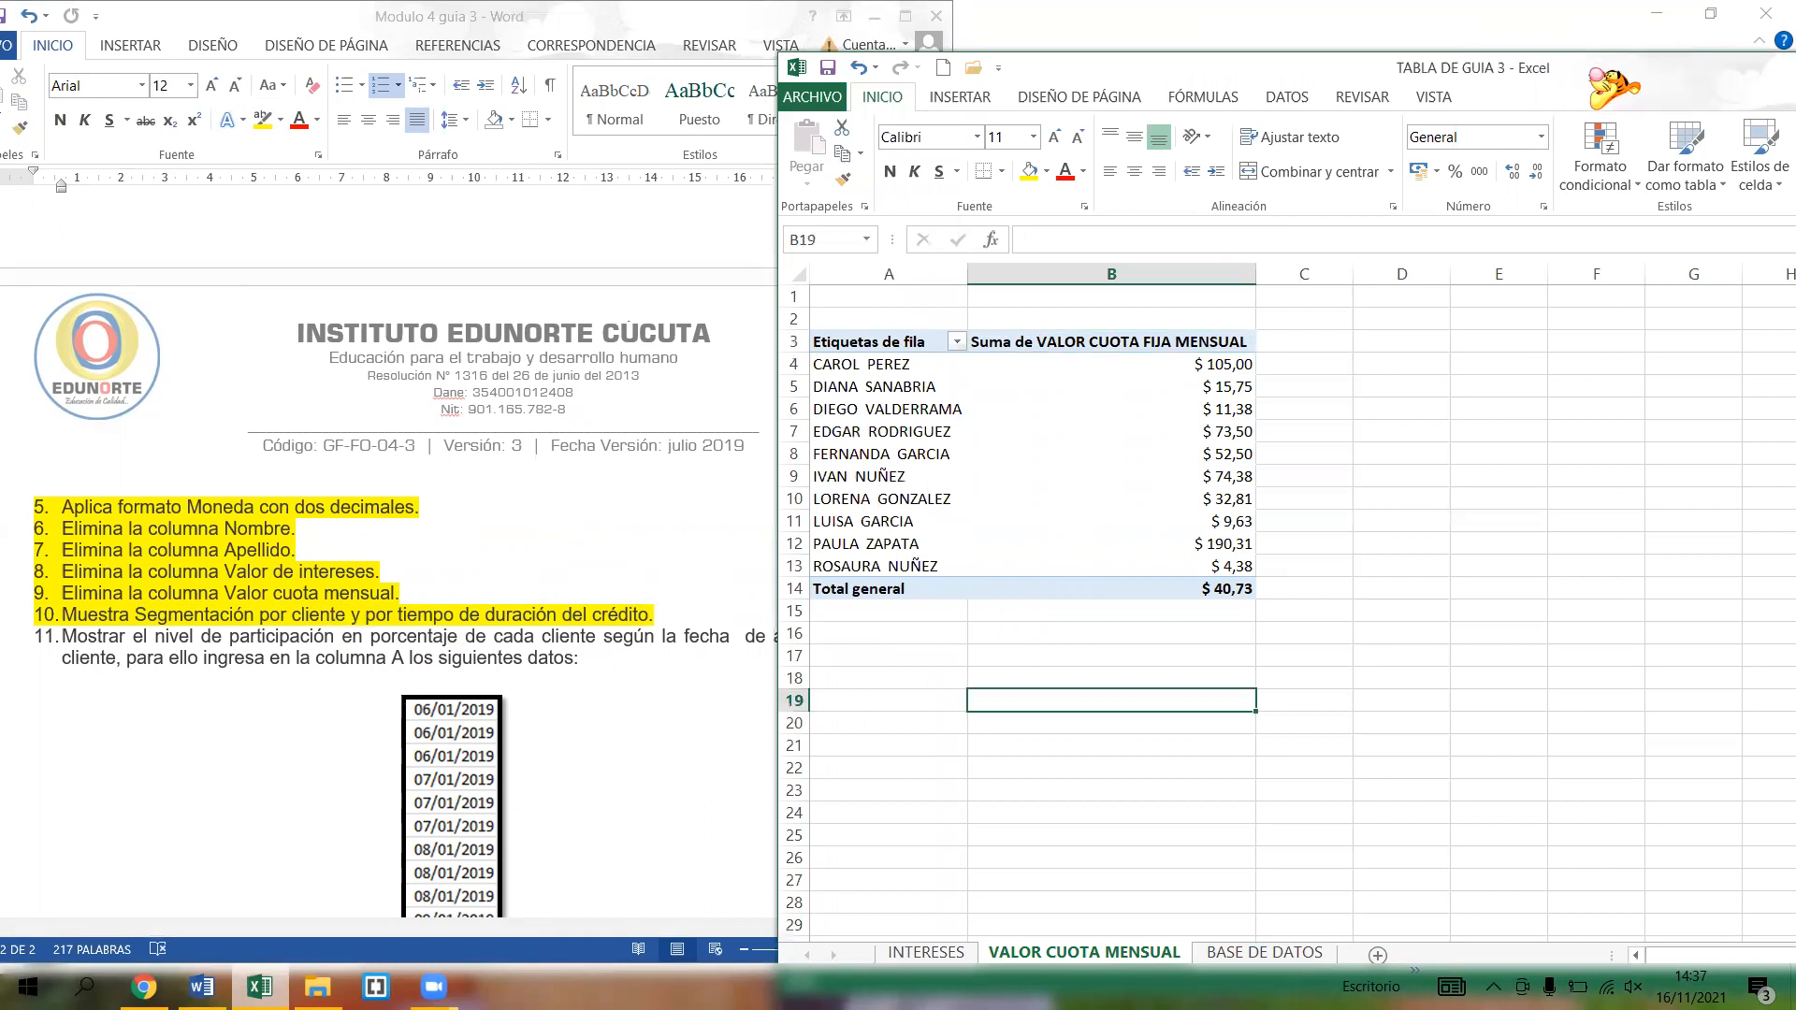
left_click_drag(1592, 71, 1581, 48)
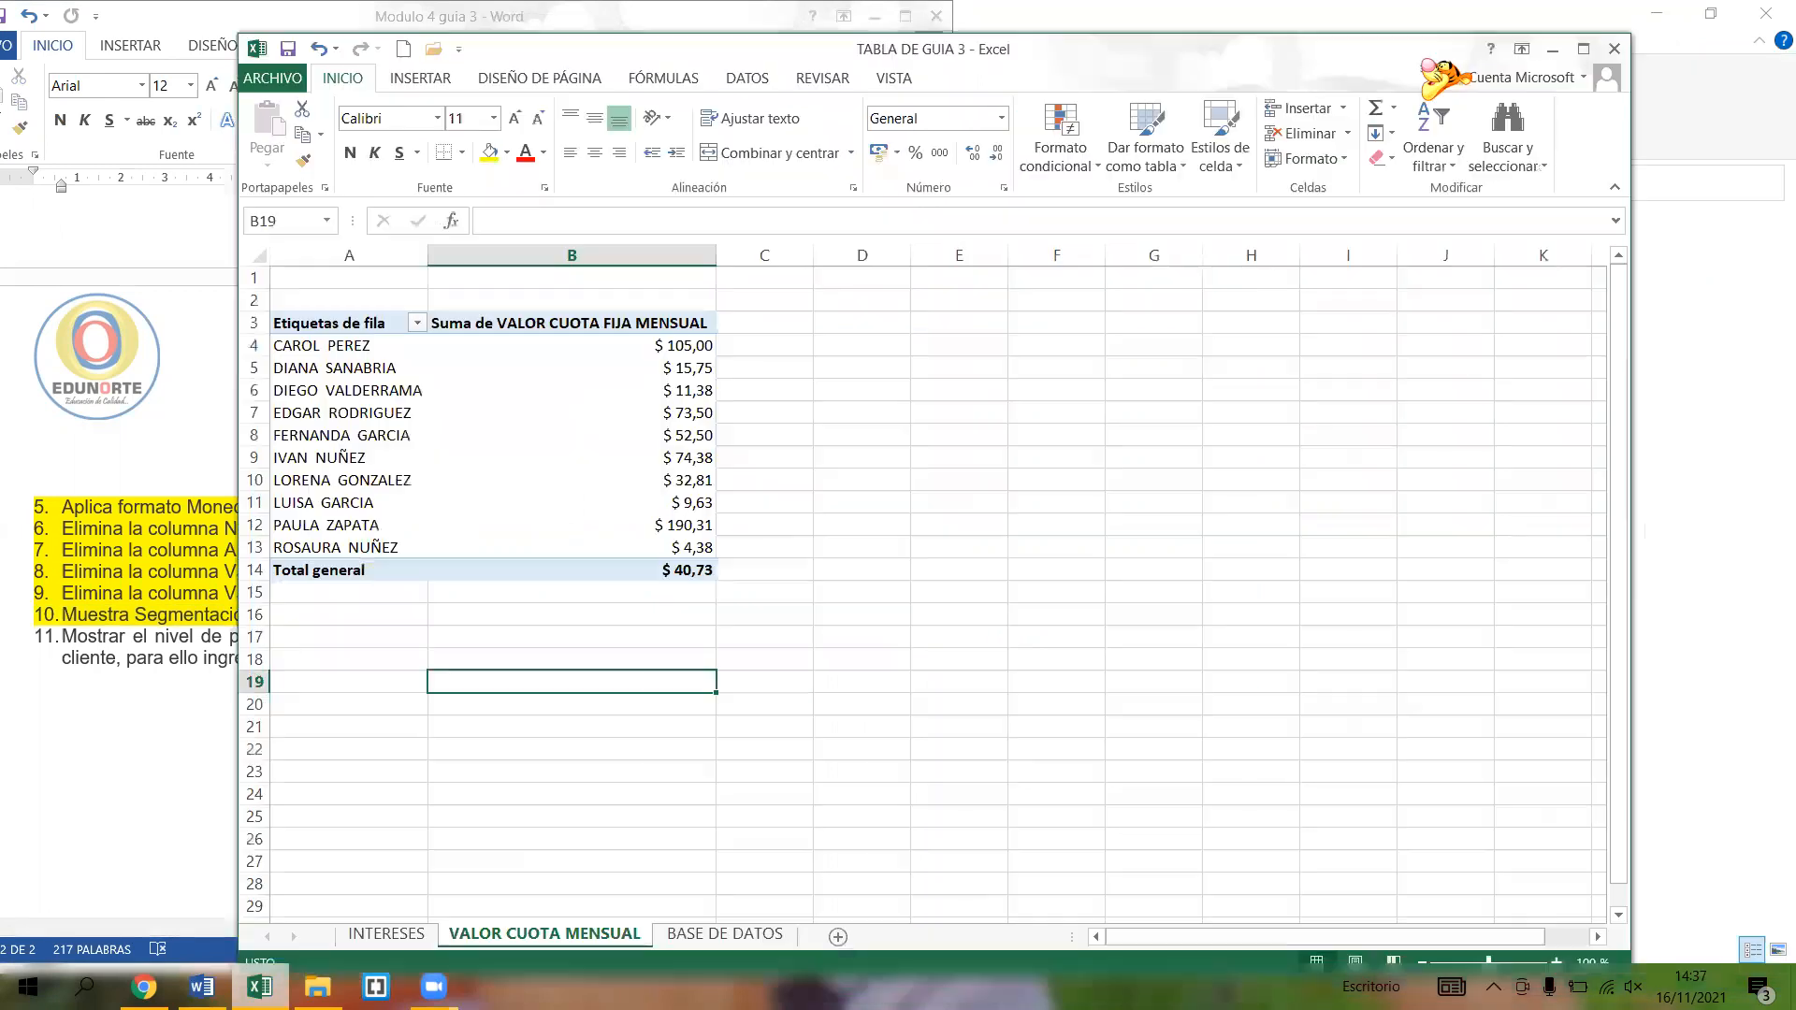
left_click(1583, 49)
- Insert a pivot table from BASE DE DATOS range A2:C12 at cell E17 of the VALOR CUOTA MENSUAL sheet
left_click_drag(720, 599, 720, 582)
left_click(183, 42)
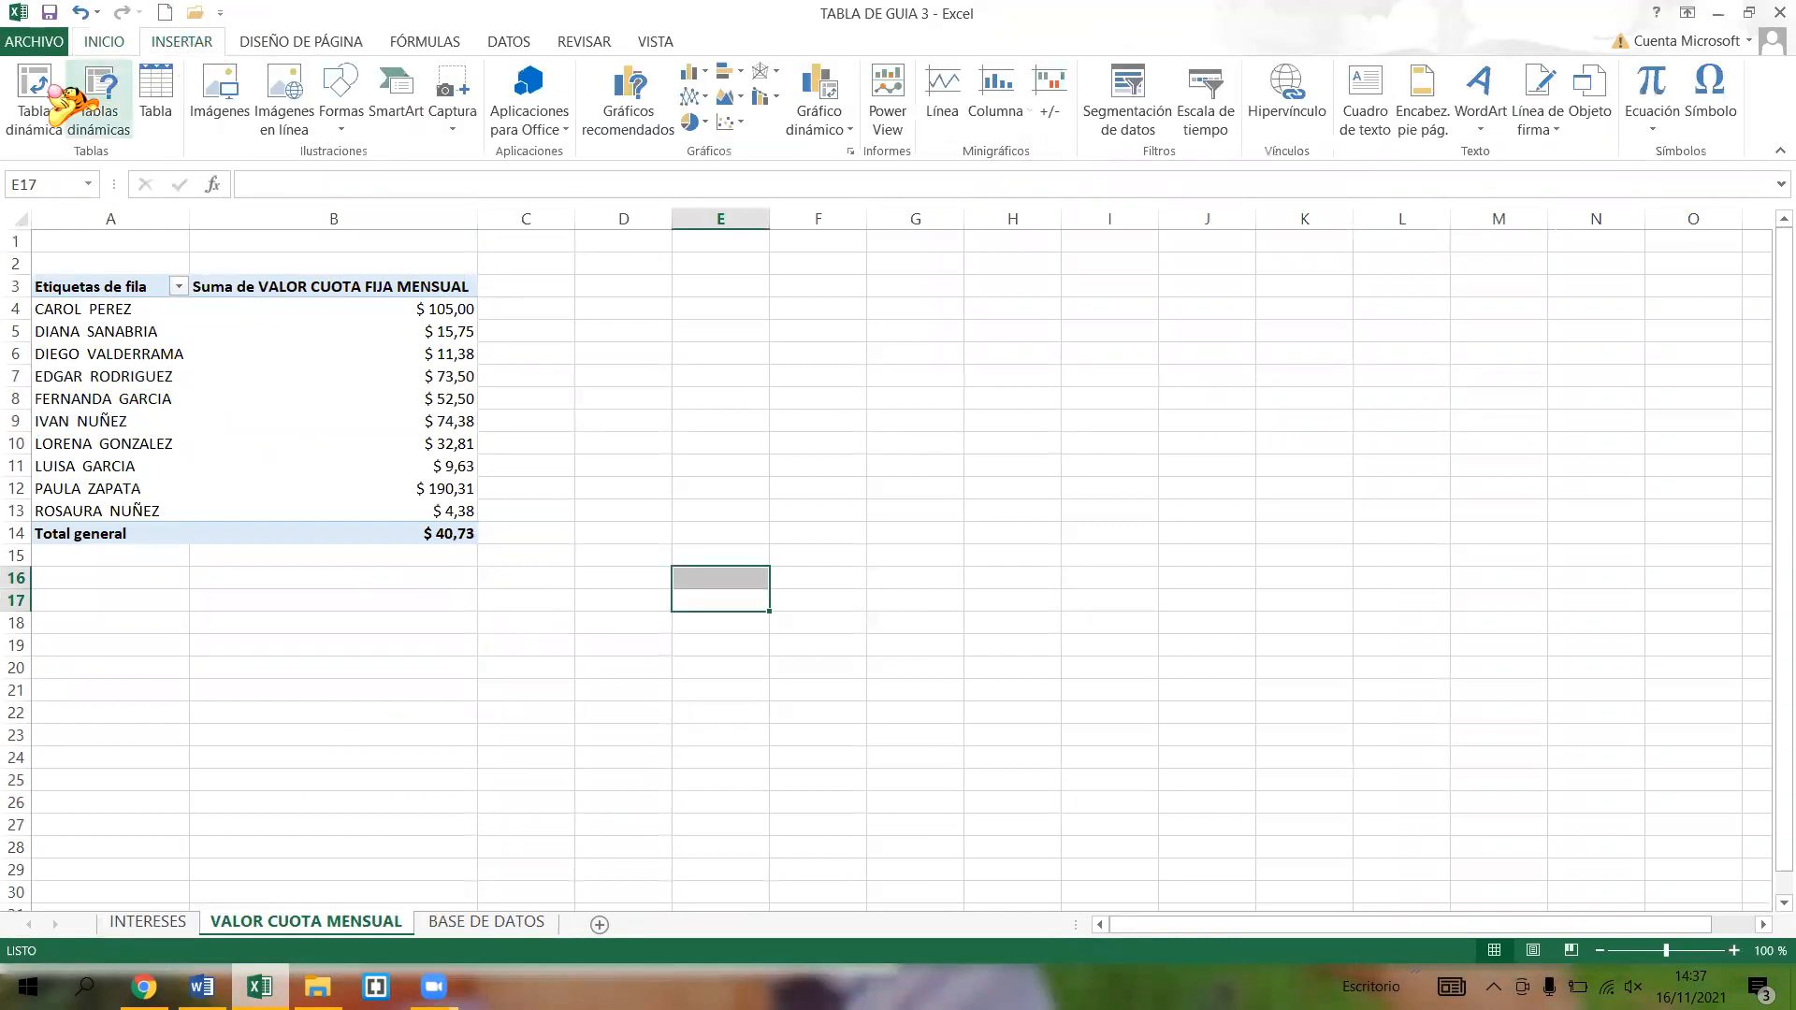
left_click(35, 88)
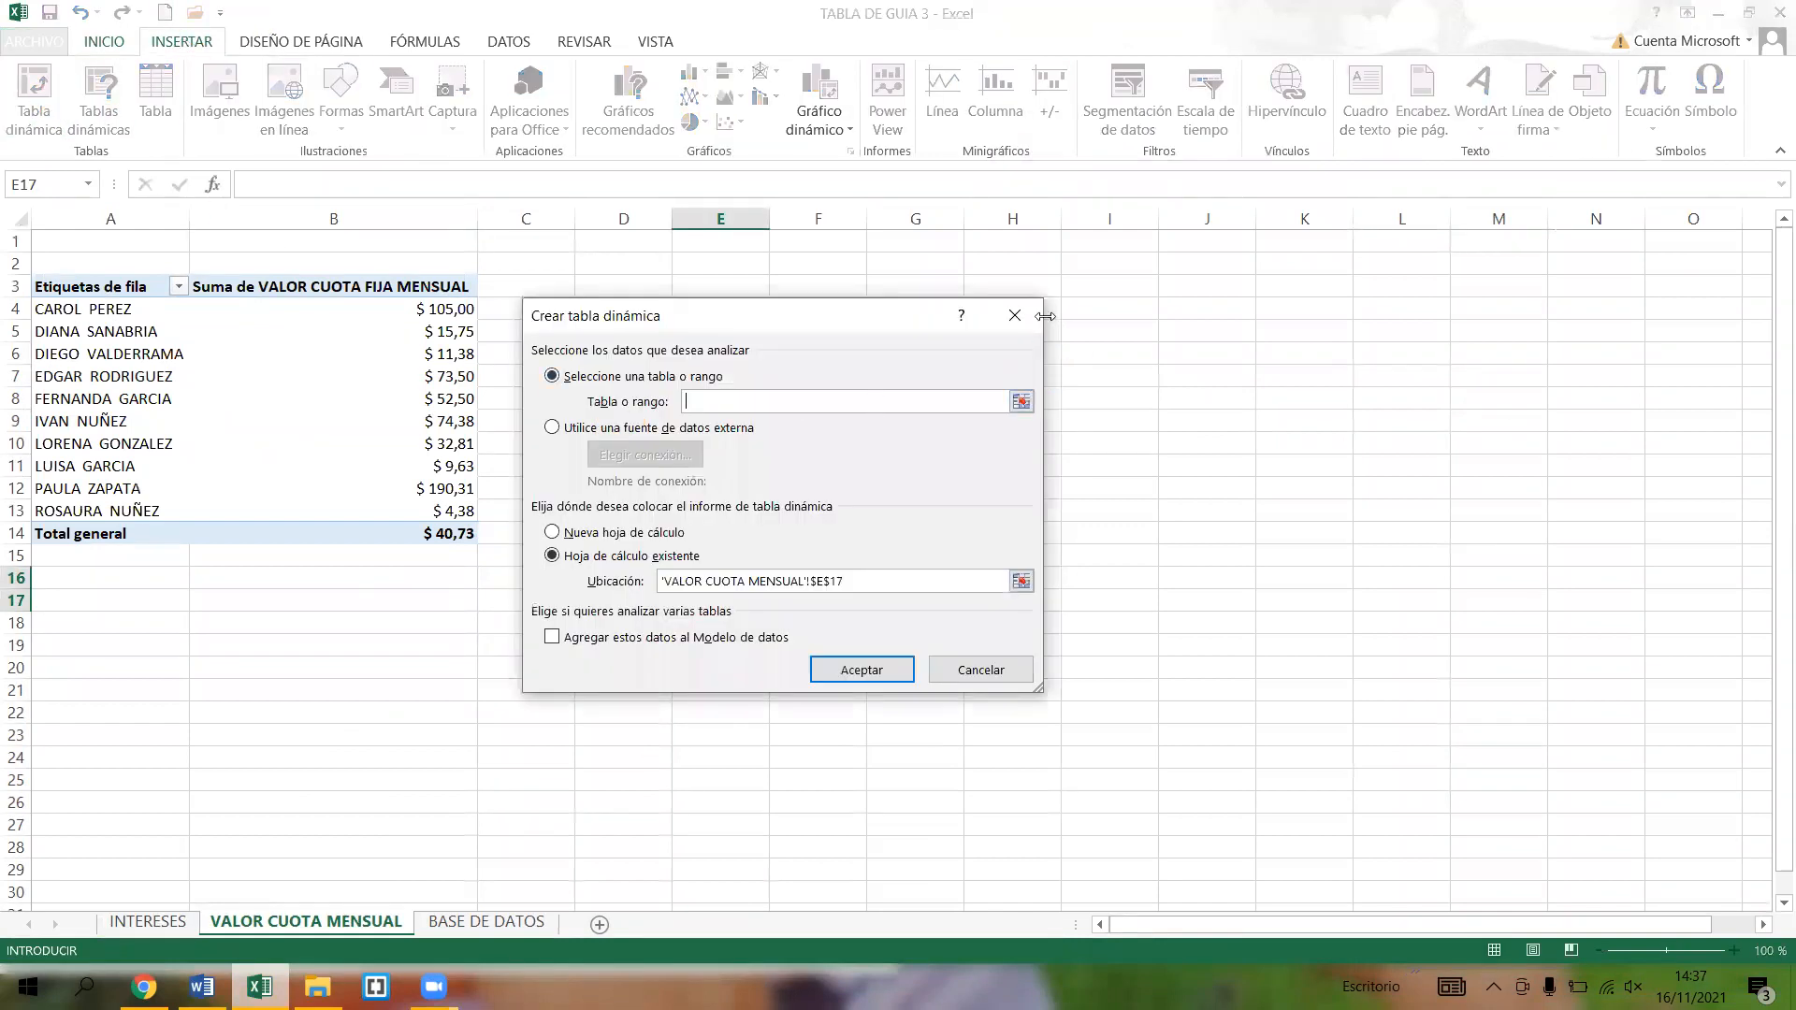
left_click(1023, 403)
left_click(487, 922)
left_click_drag(95, 265, 493, 530)
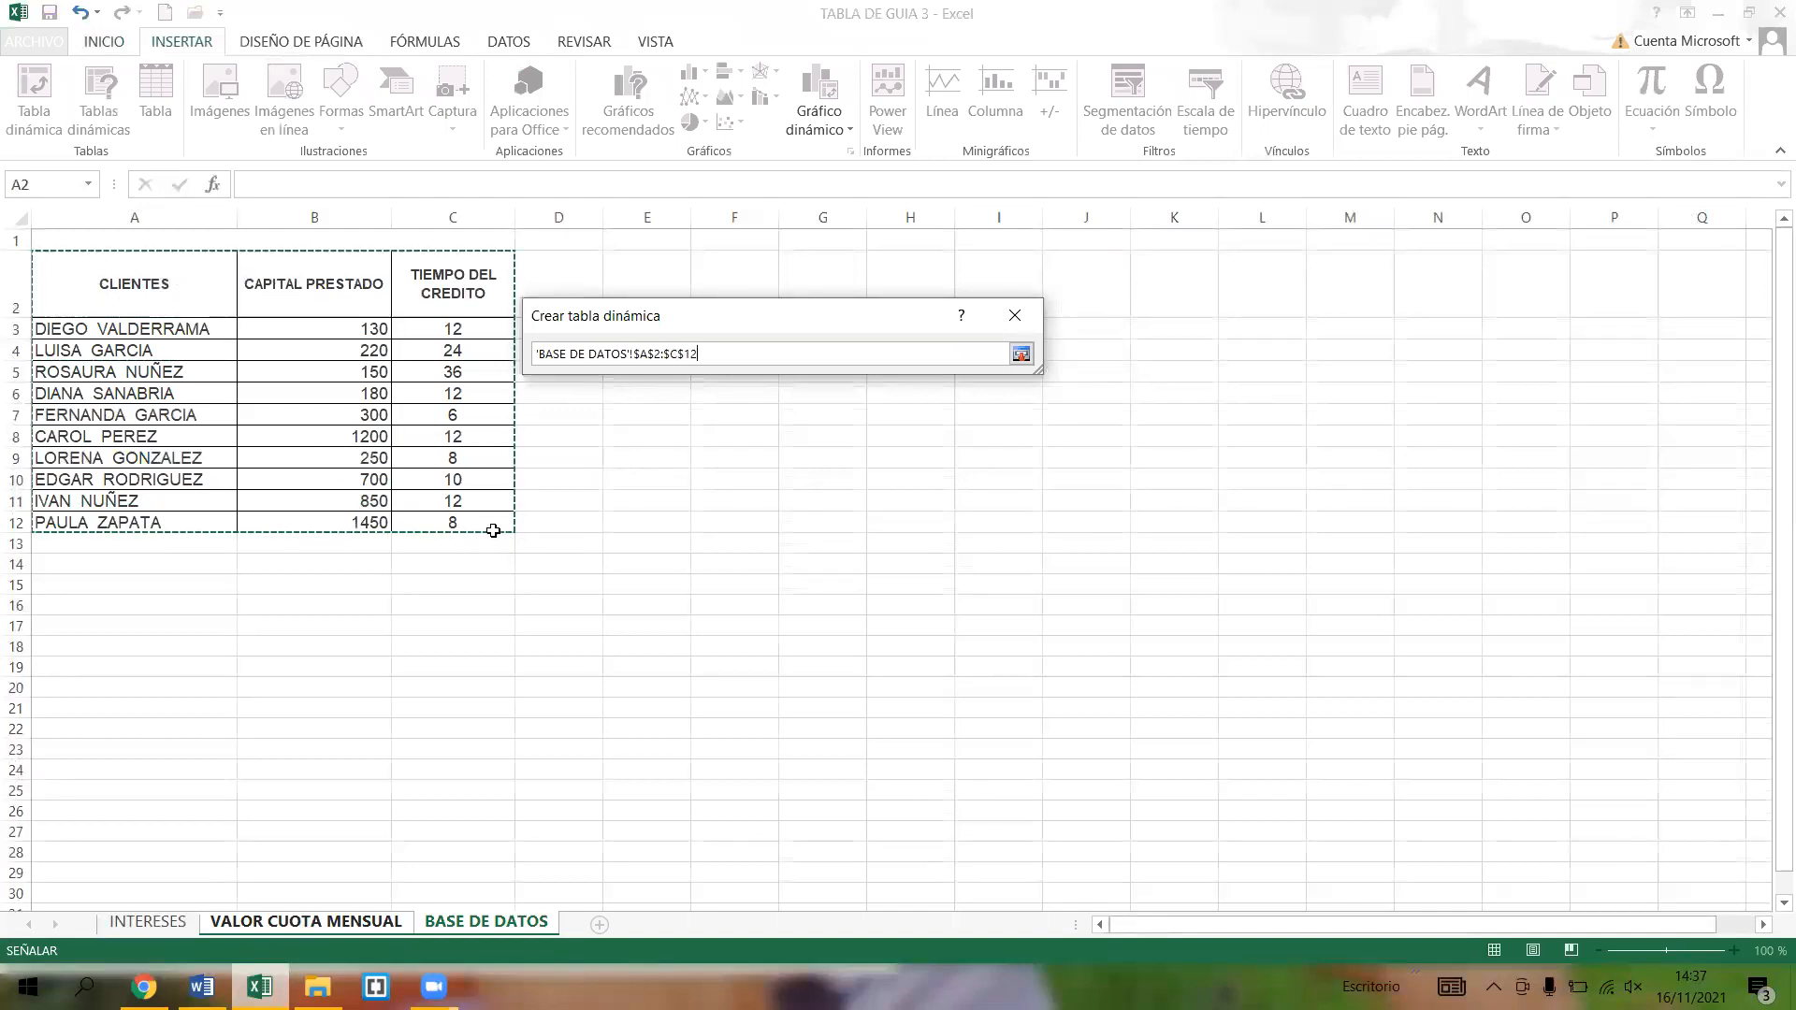
key("Return")
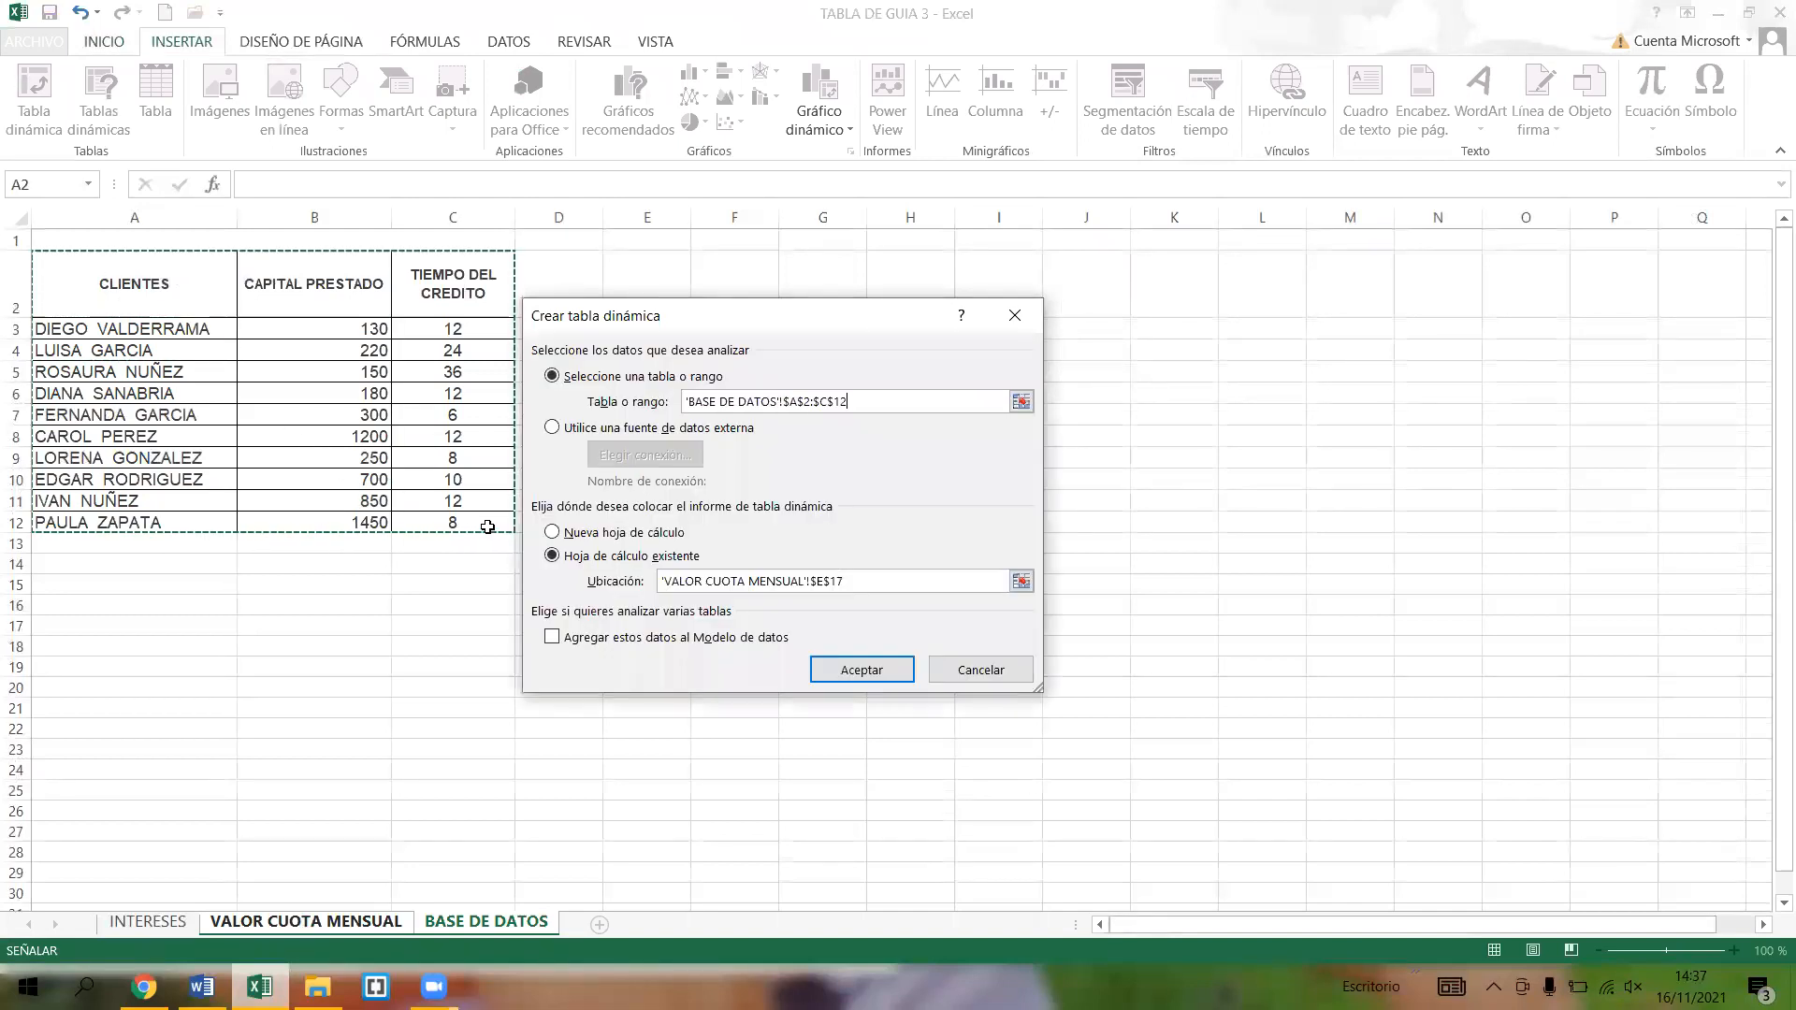
left_click(861, 672)
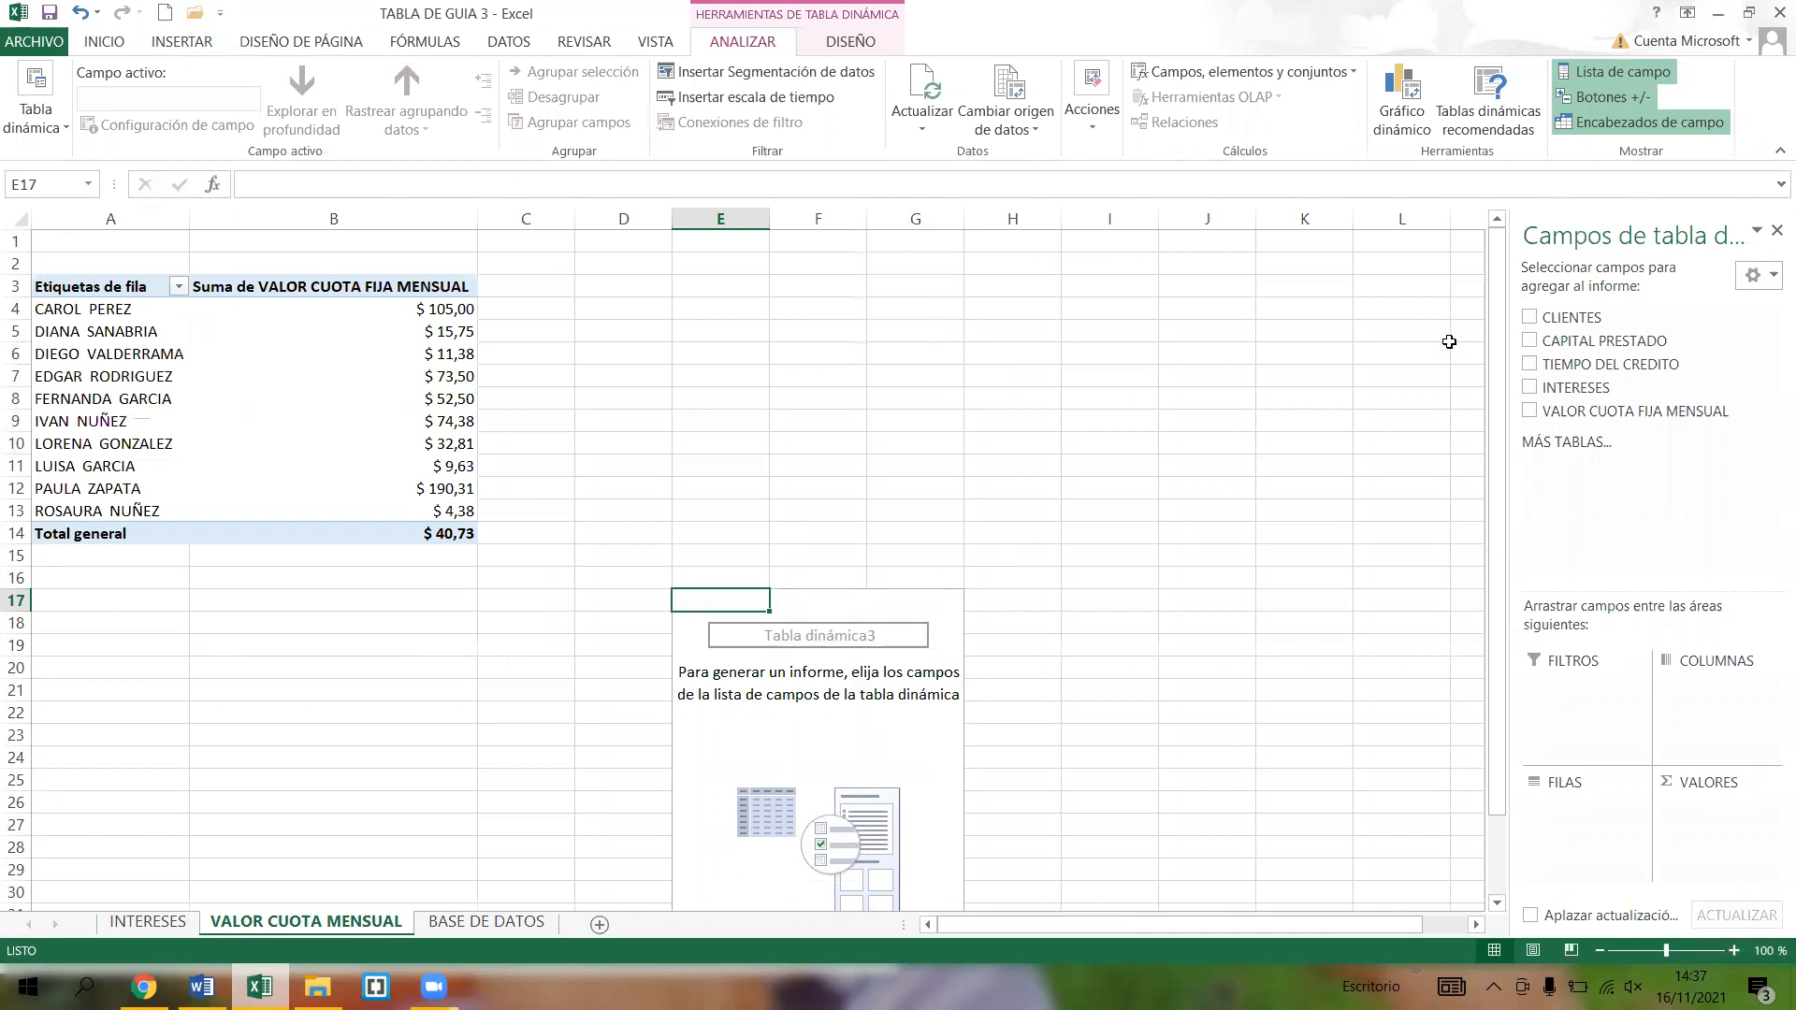
left_click_drag(879, 603, 874, 417)
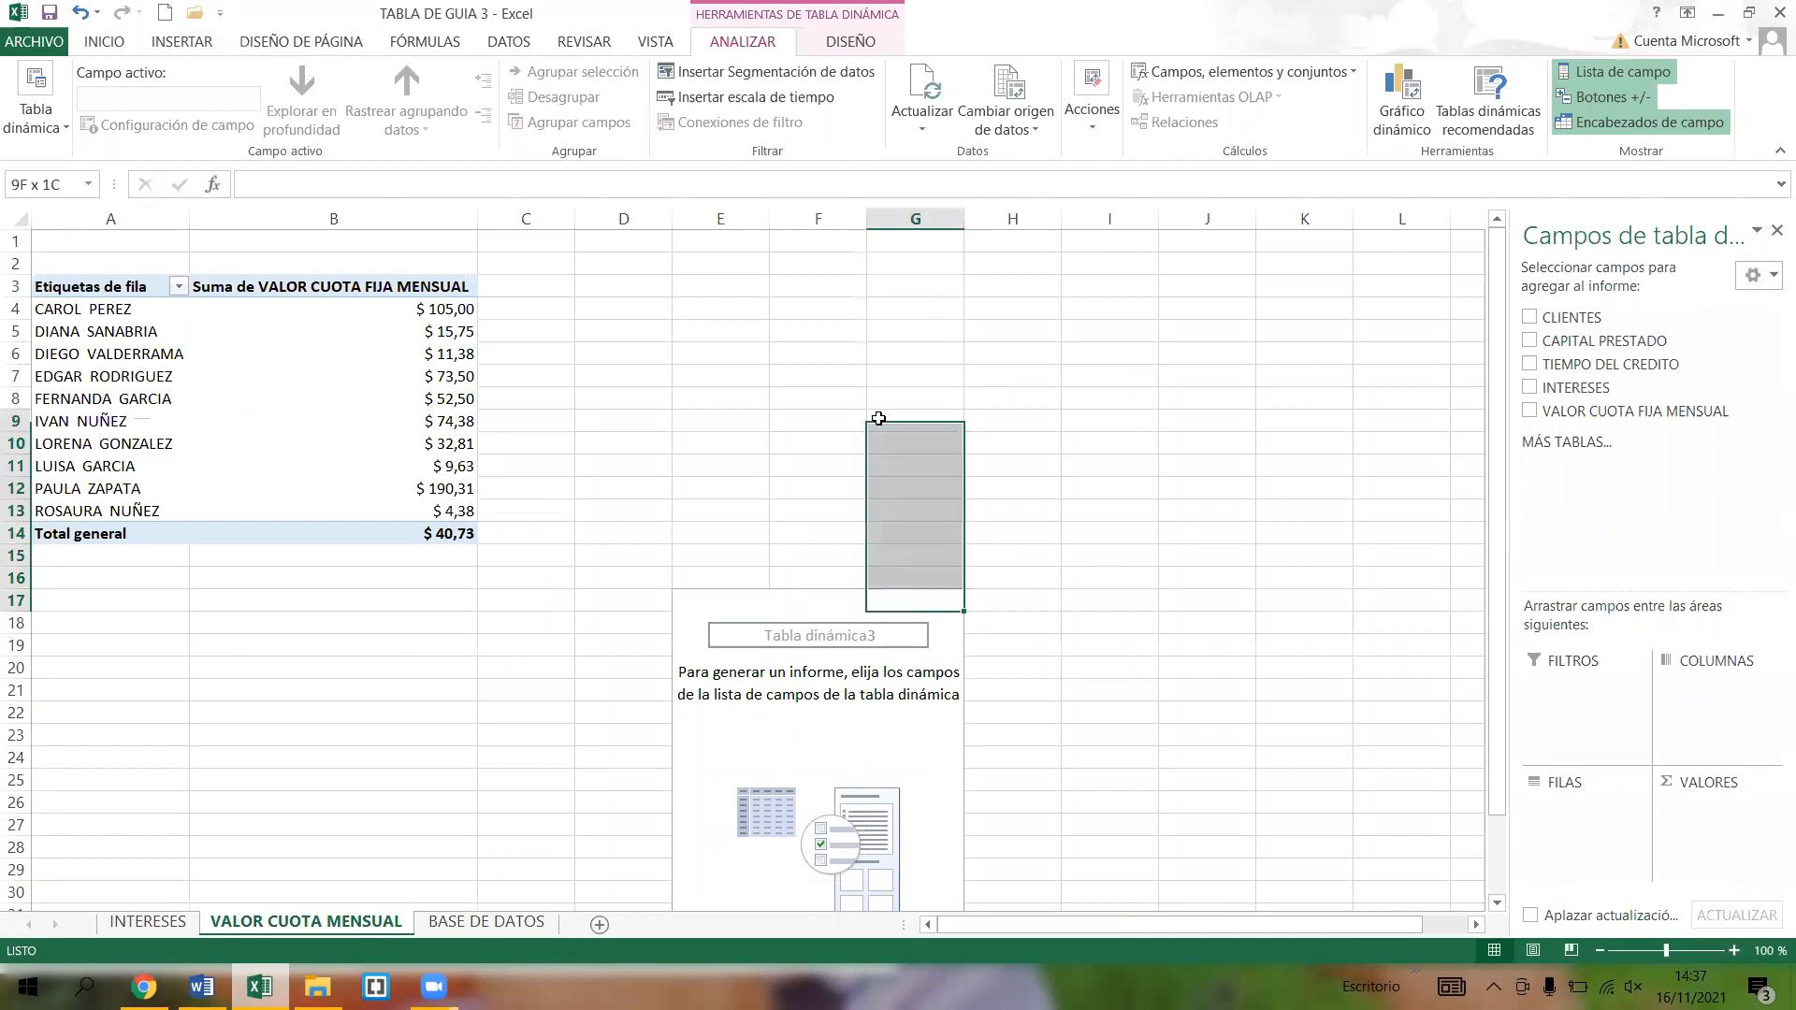
left_click(690, 618)
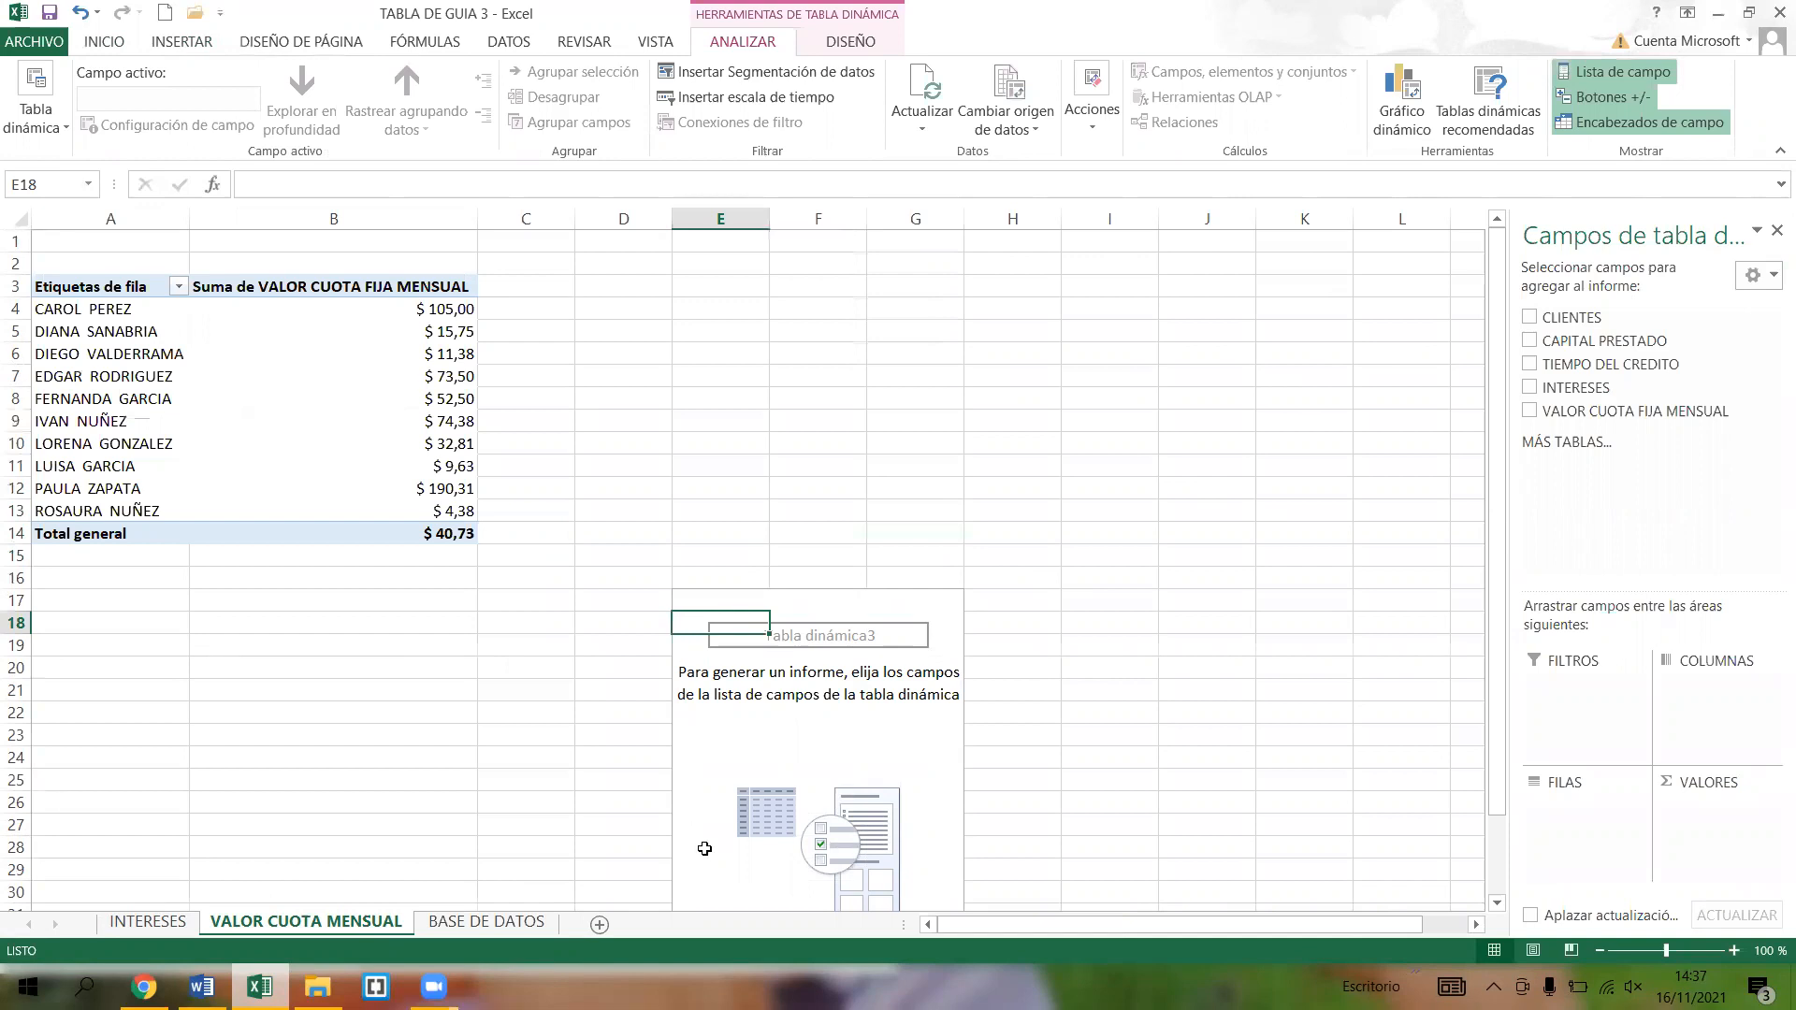
left_click(1110, 687)
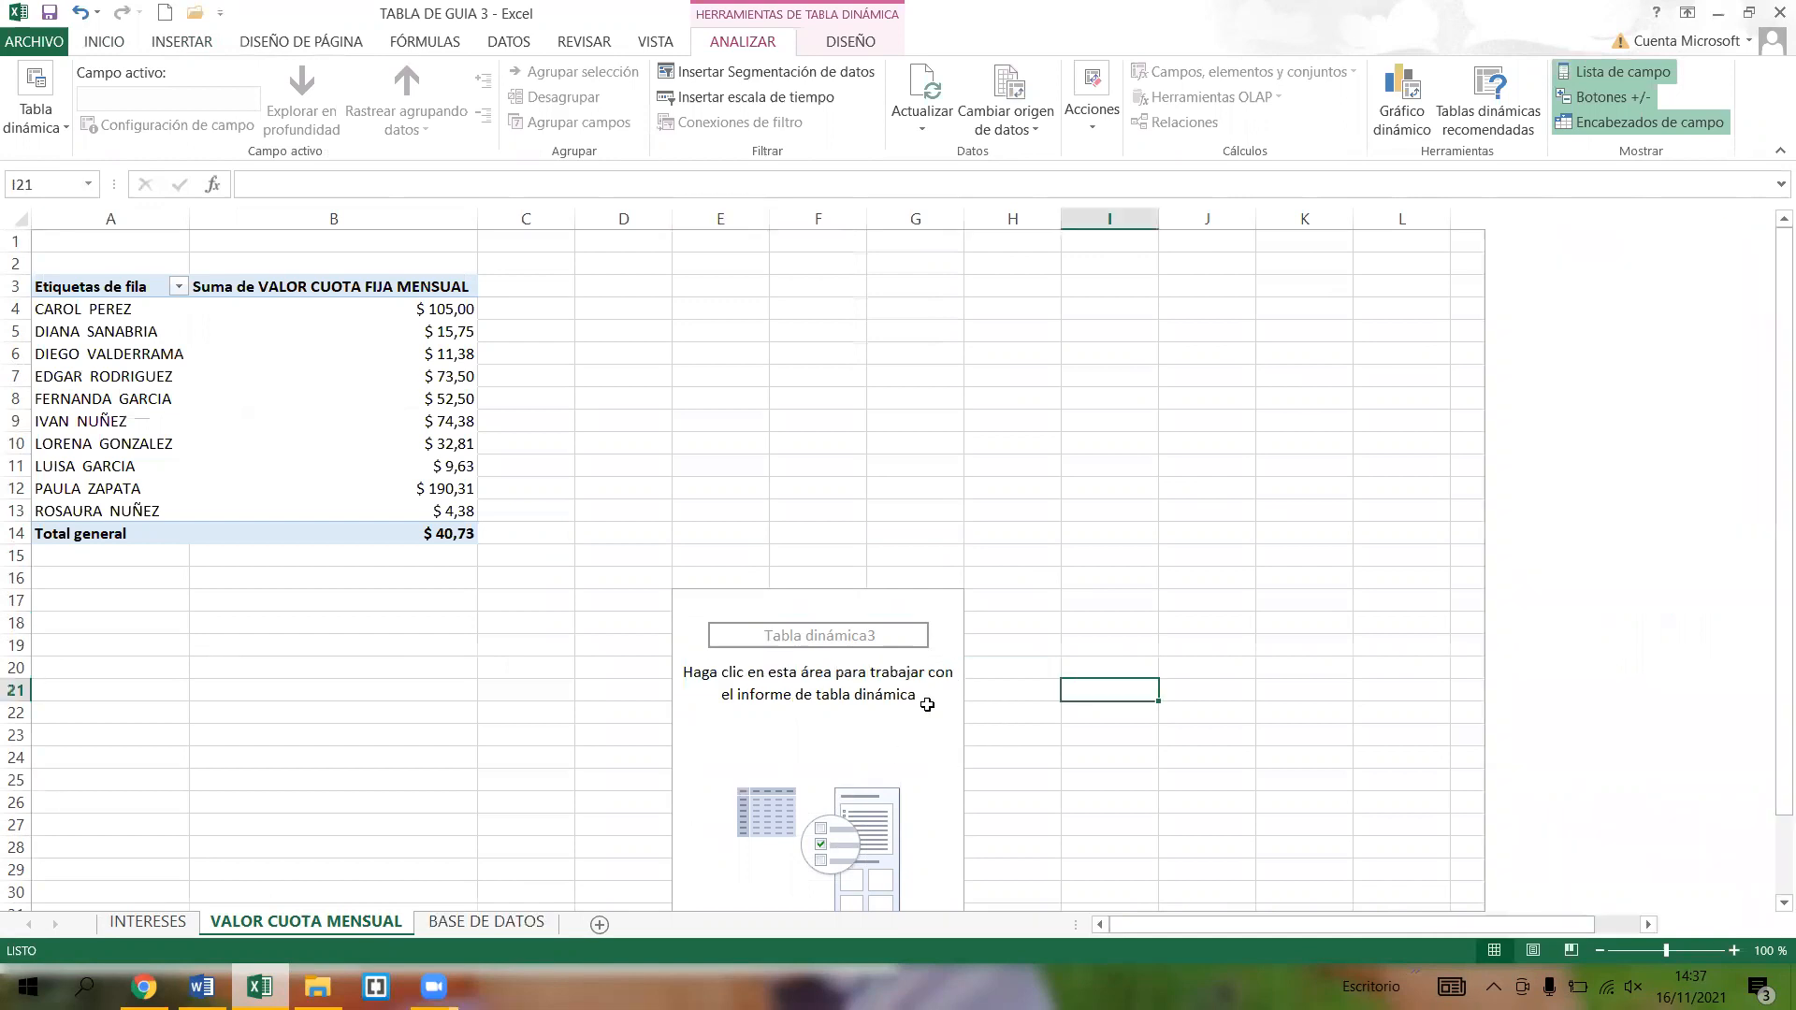
- Create a pivot table from range A2:C12 of BASE DE DATOS on a new worksheet
left_click(486, 922)
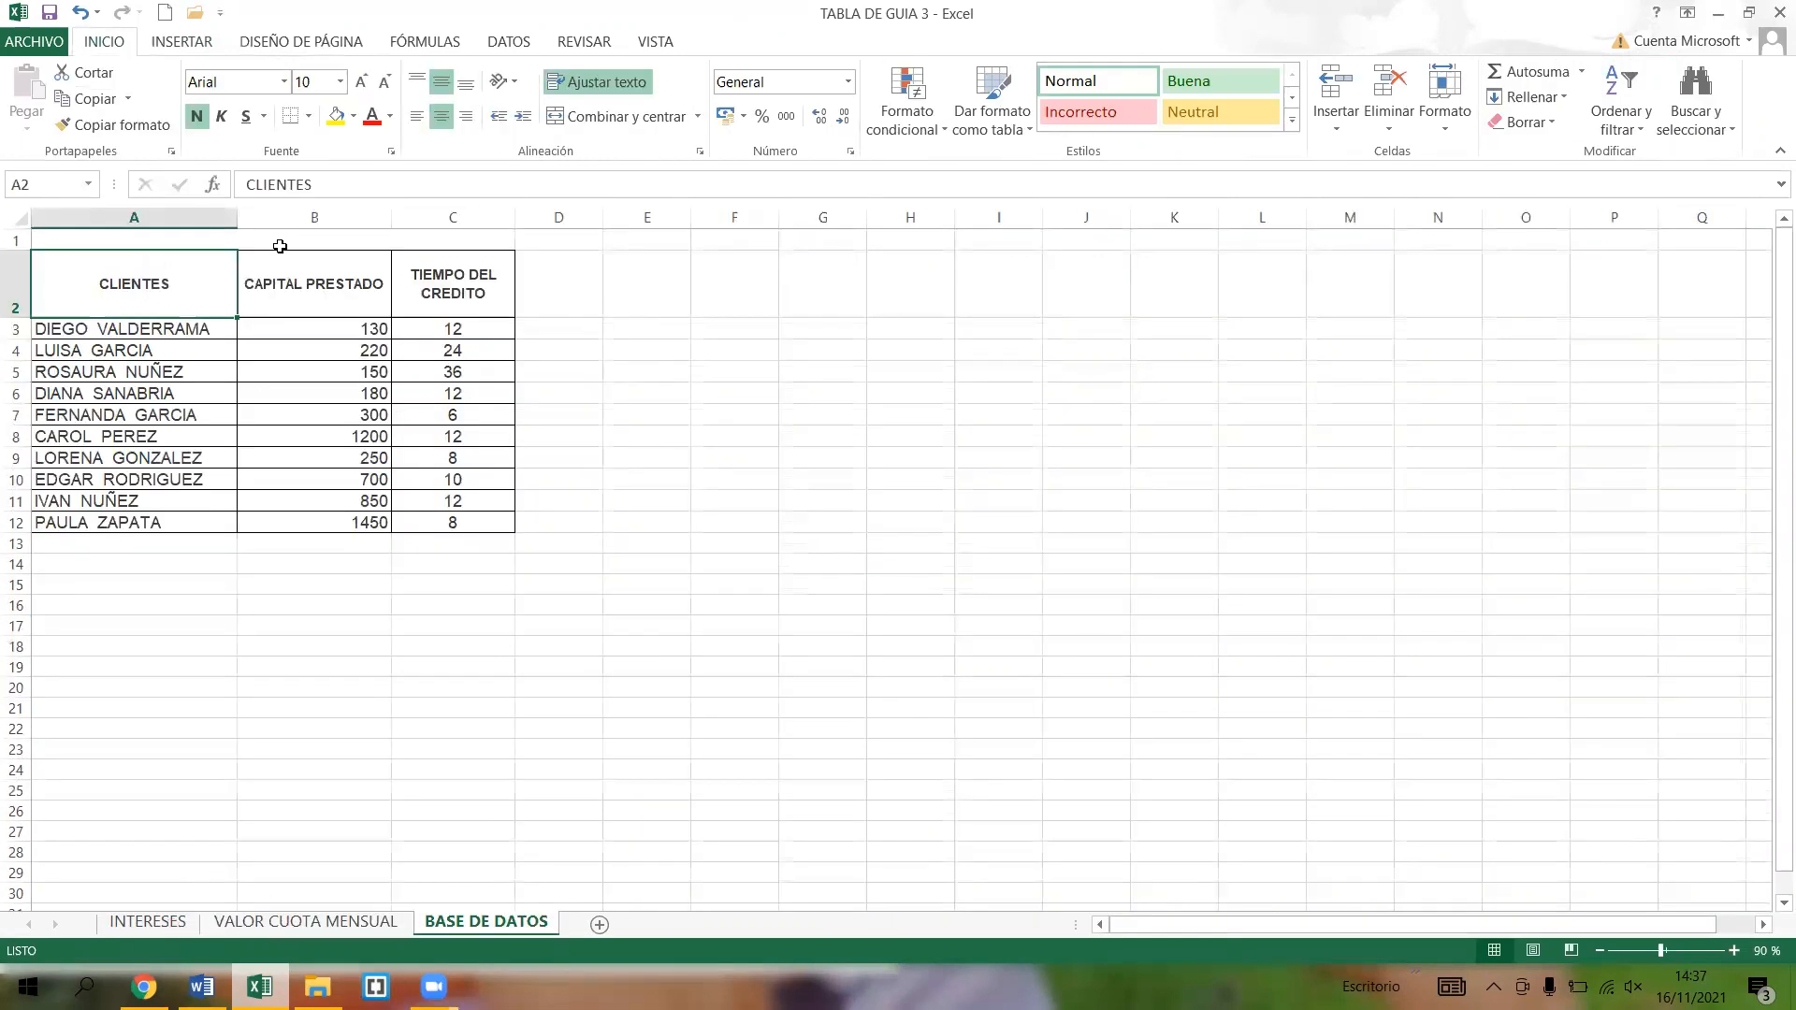
left_click(437, 525, "shift")
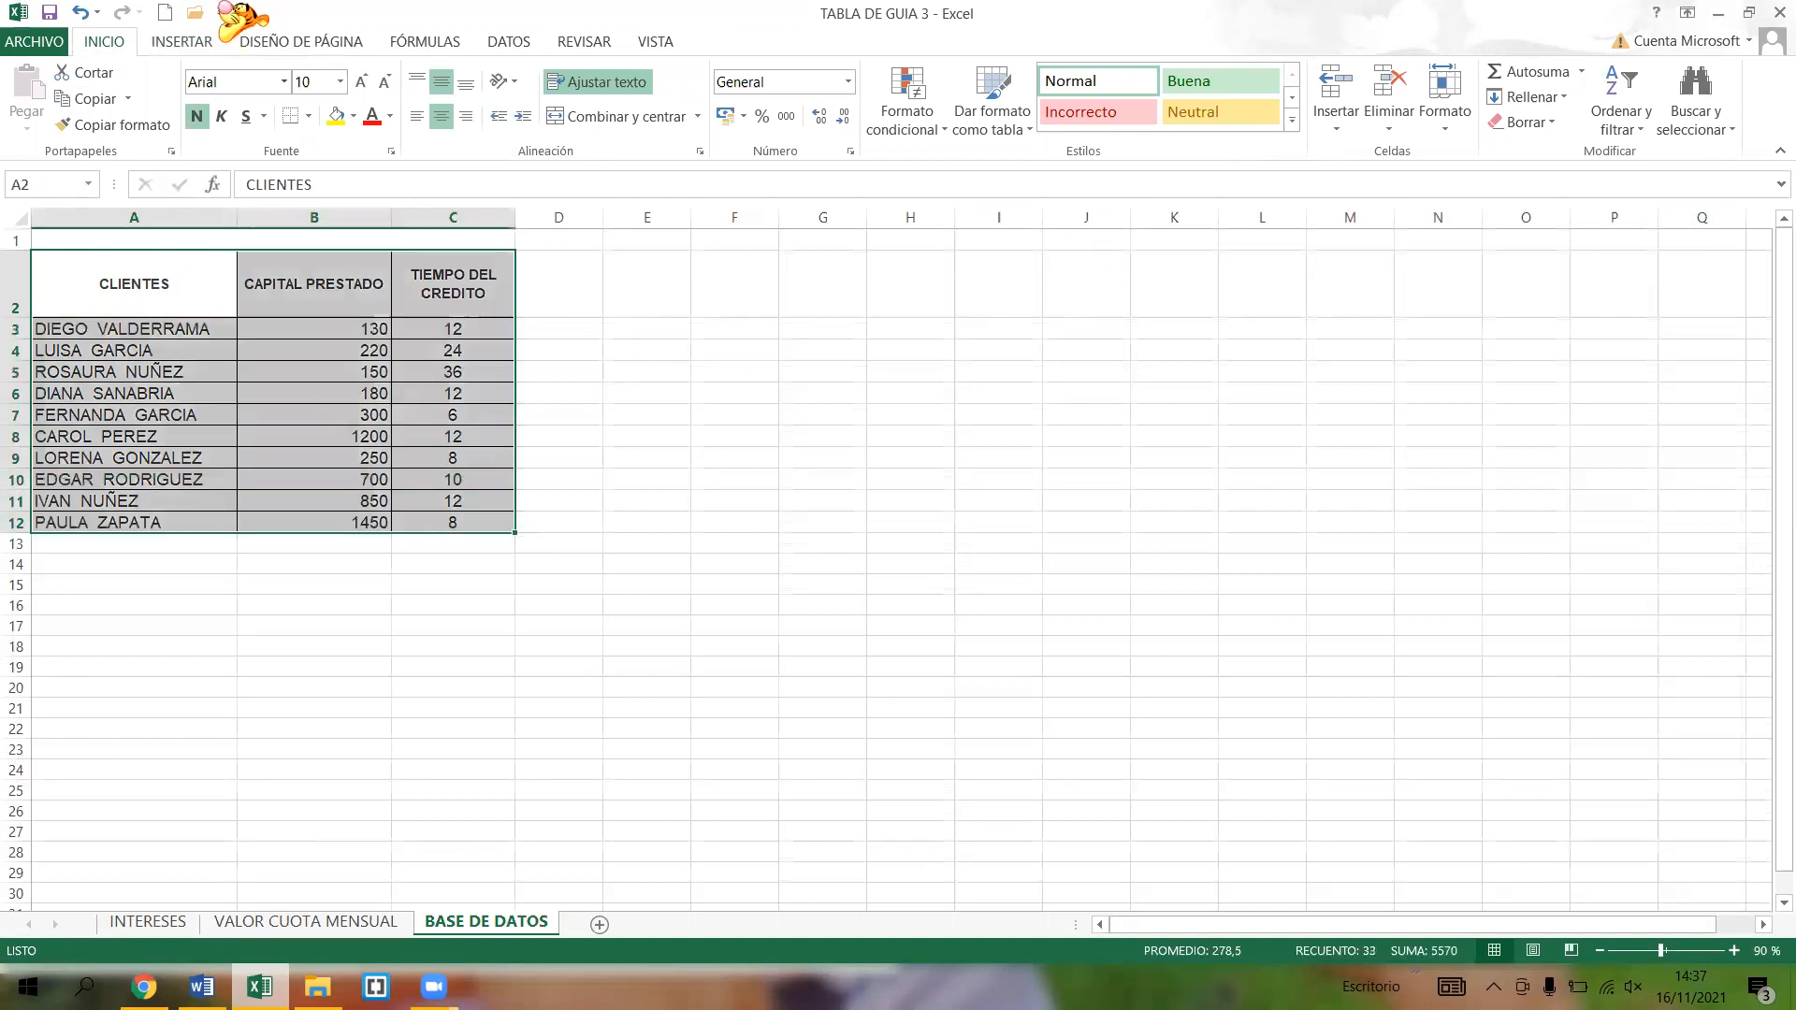
left_click(181, 41)
left_click(33, 89)
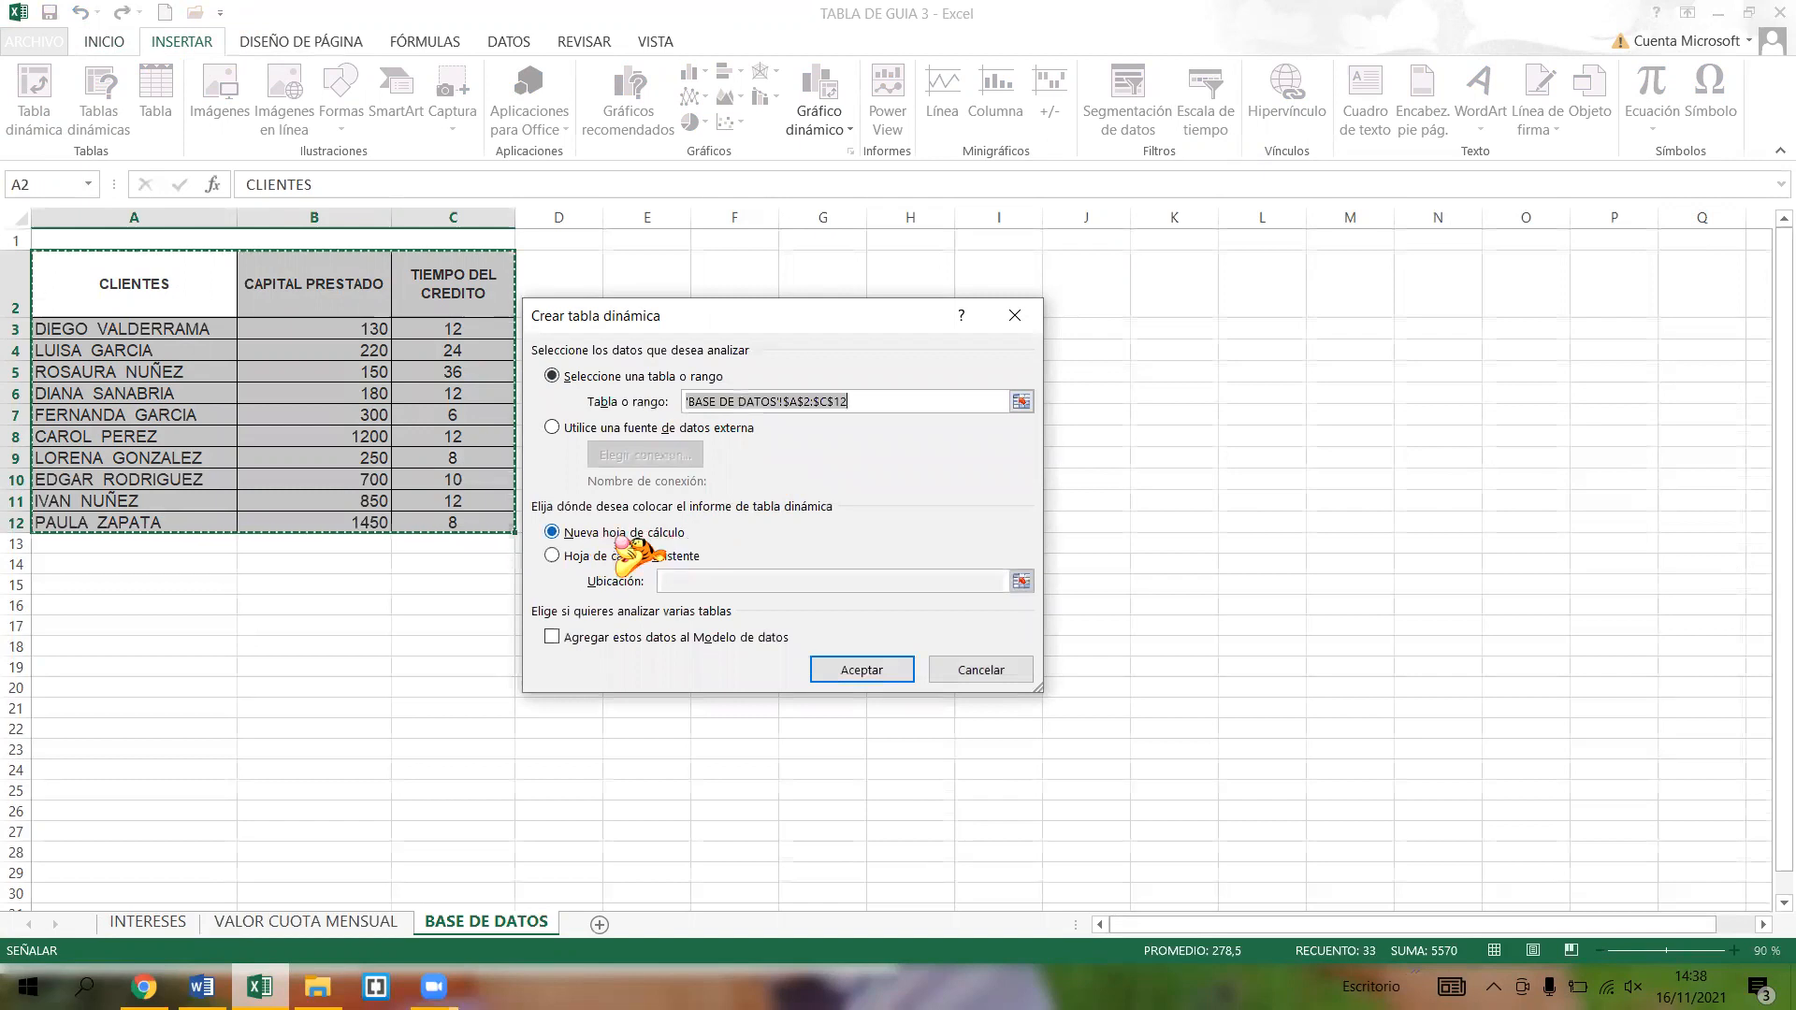
left_click(862, 670)
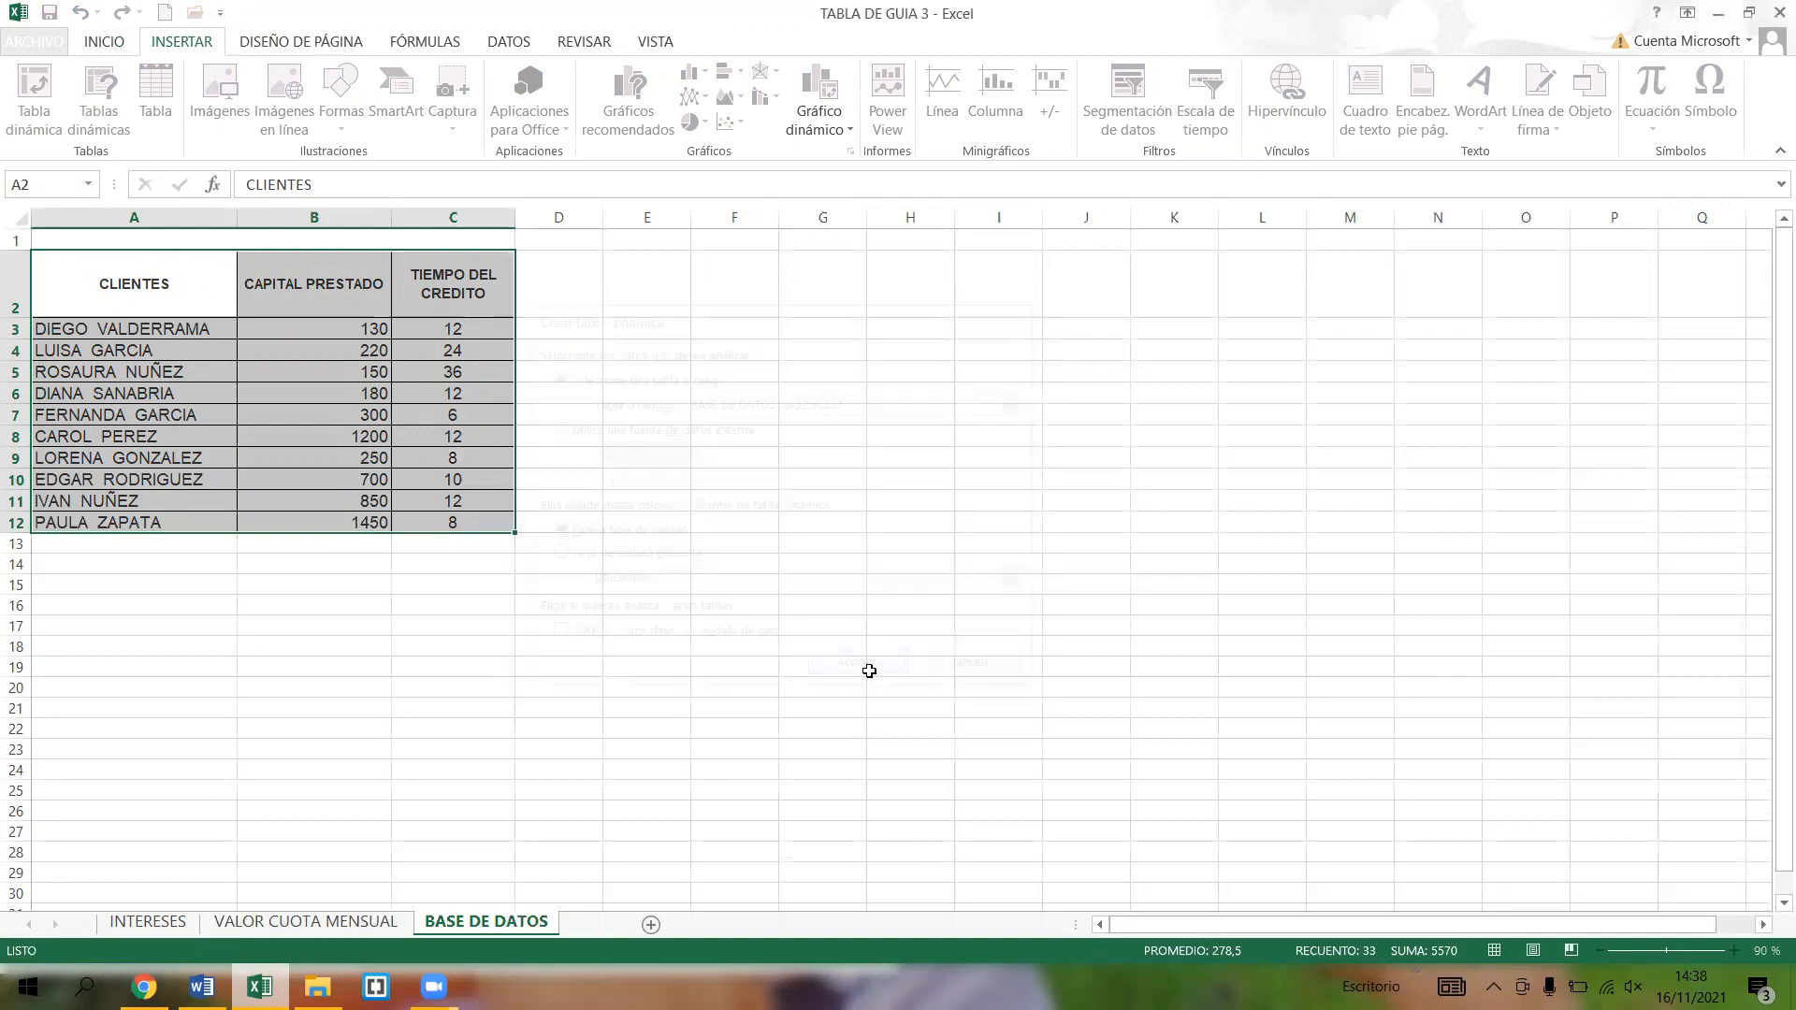
- Add CLIENTES as the row field of the new pivot table
left_click(309, 449)
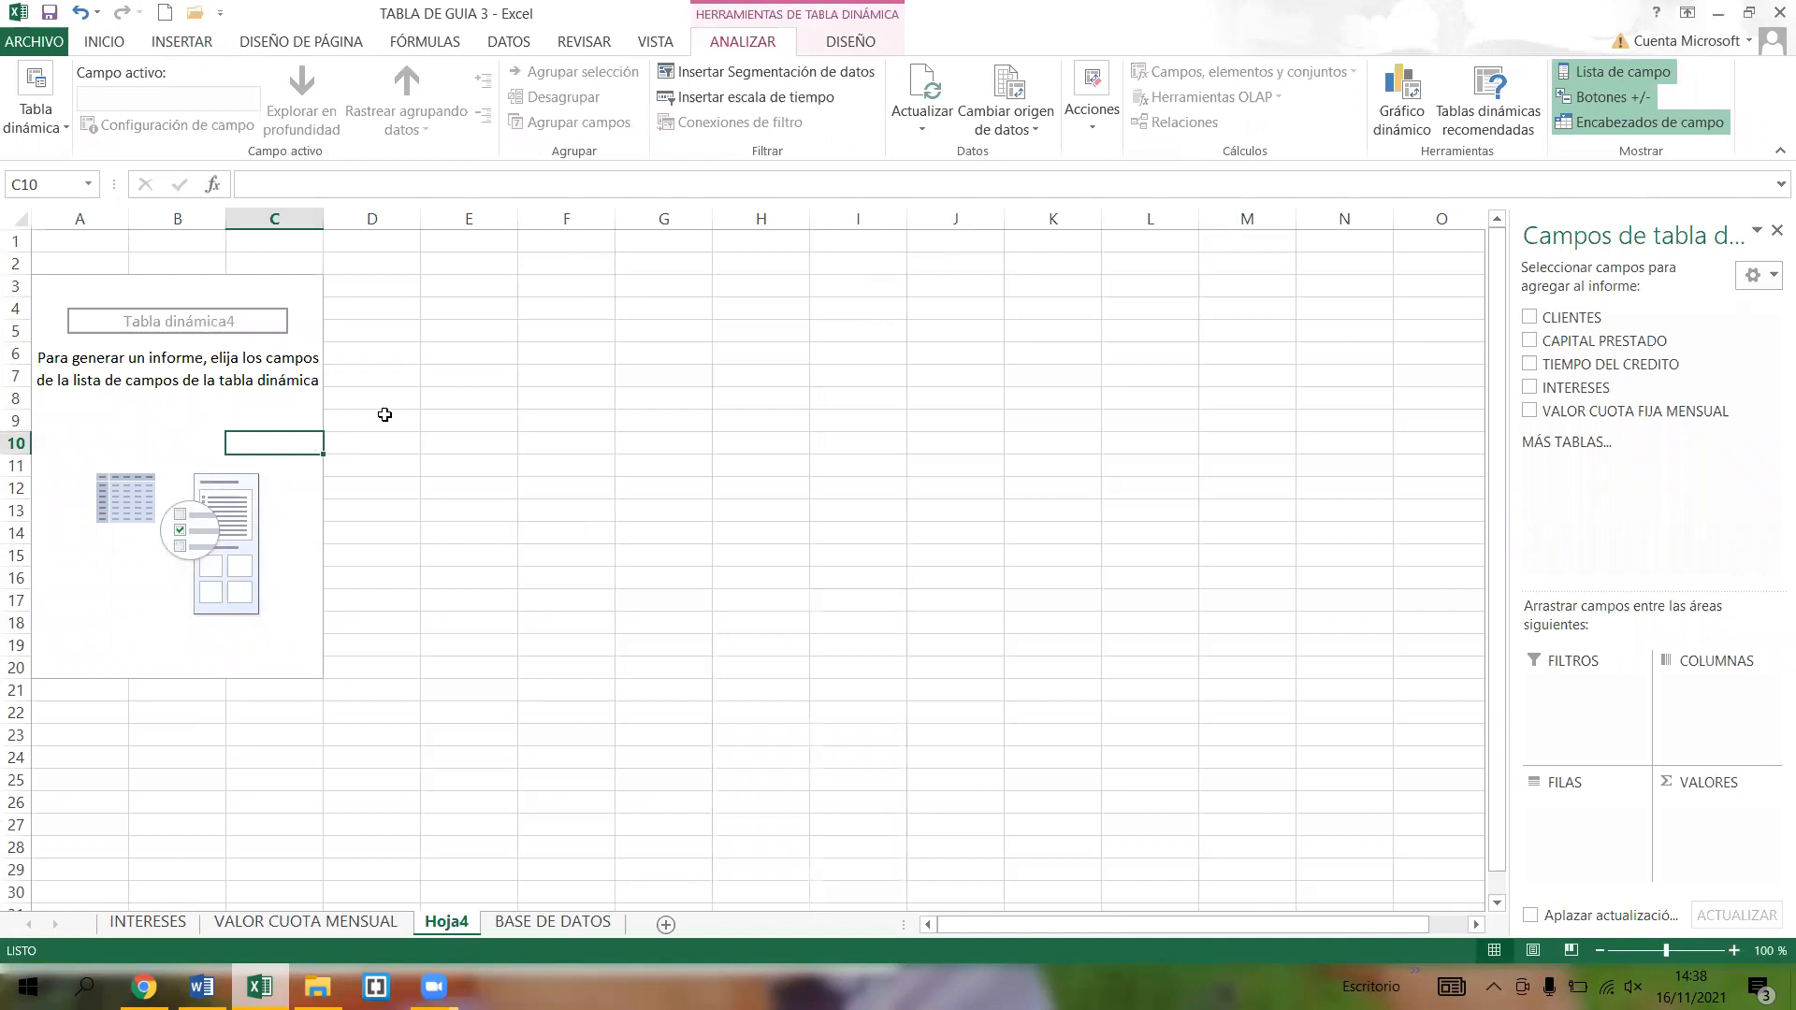
left_click(269, 417)
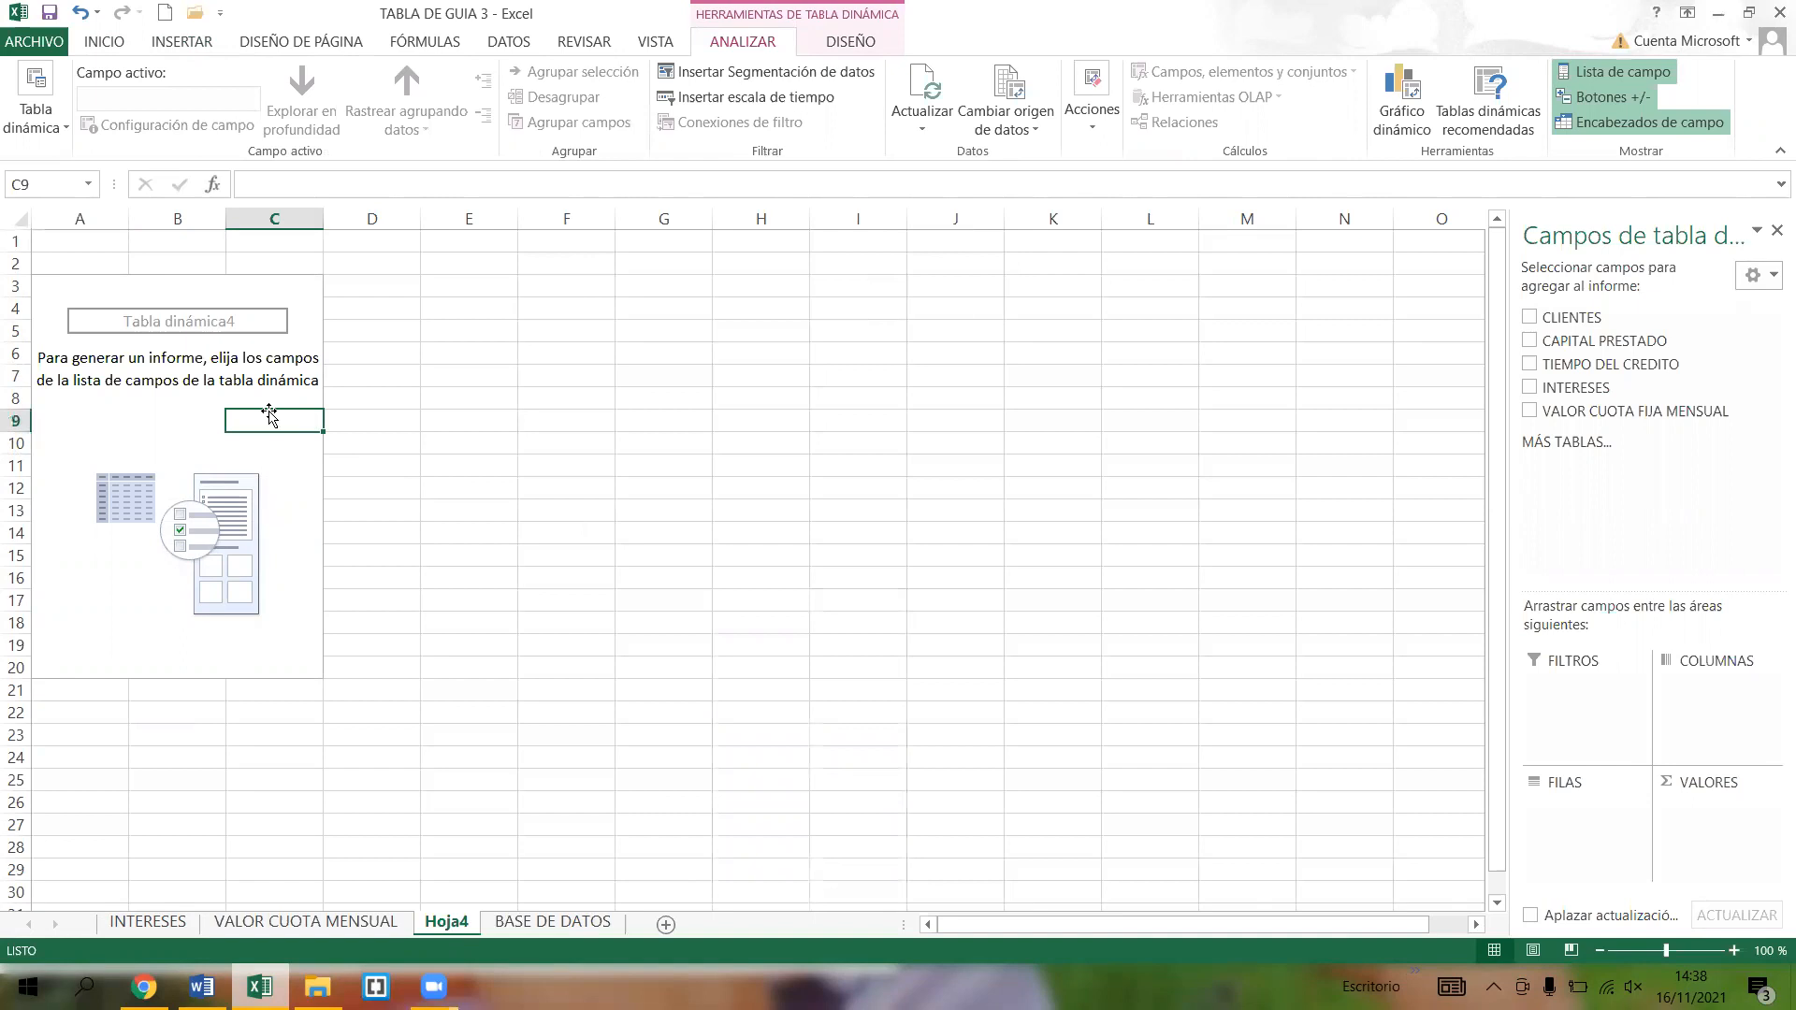
left_click_drag(1569, 321, 1560, 803)
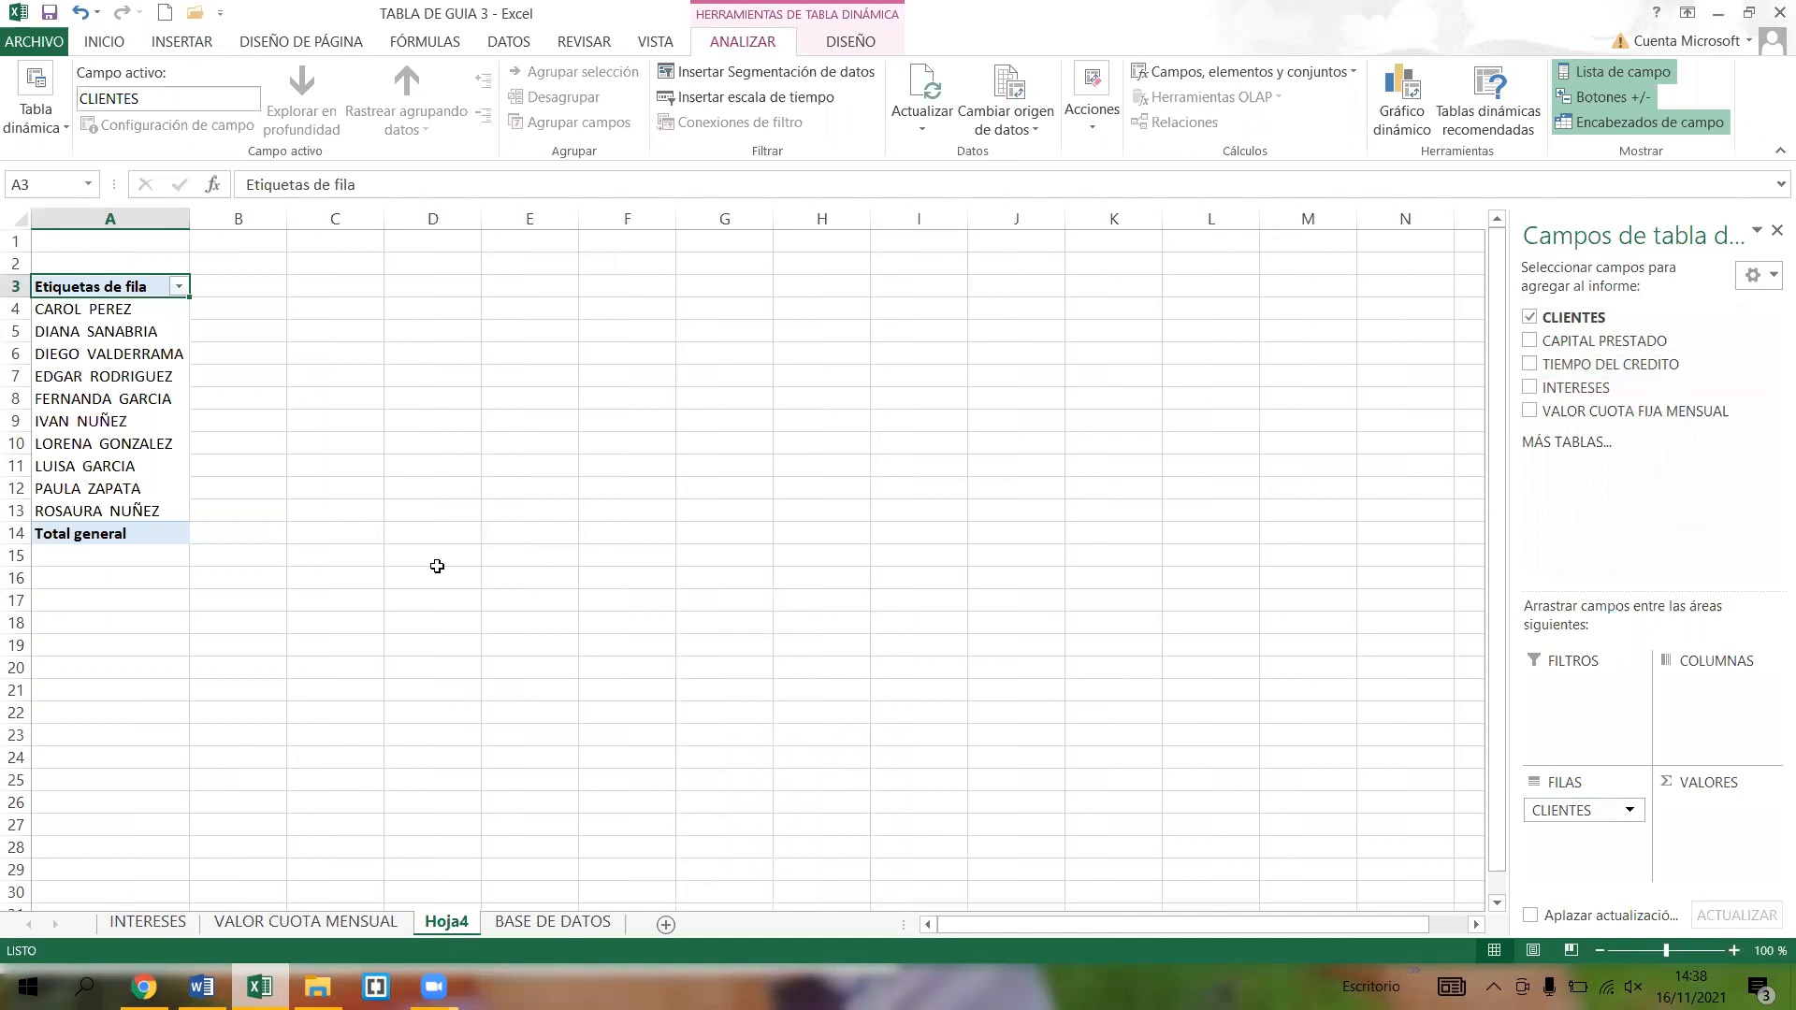
- Try VALOR CUOTA FIJA MENSUAL and TIEMPO DEL CREDITO as additional row fields, removing TIEMPO DEL CREDITO again
left_click_drag(1652, 411, 1624, 861)
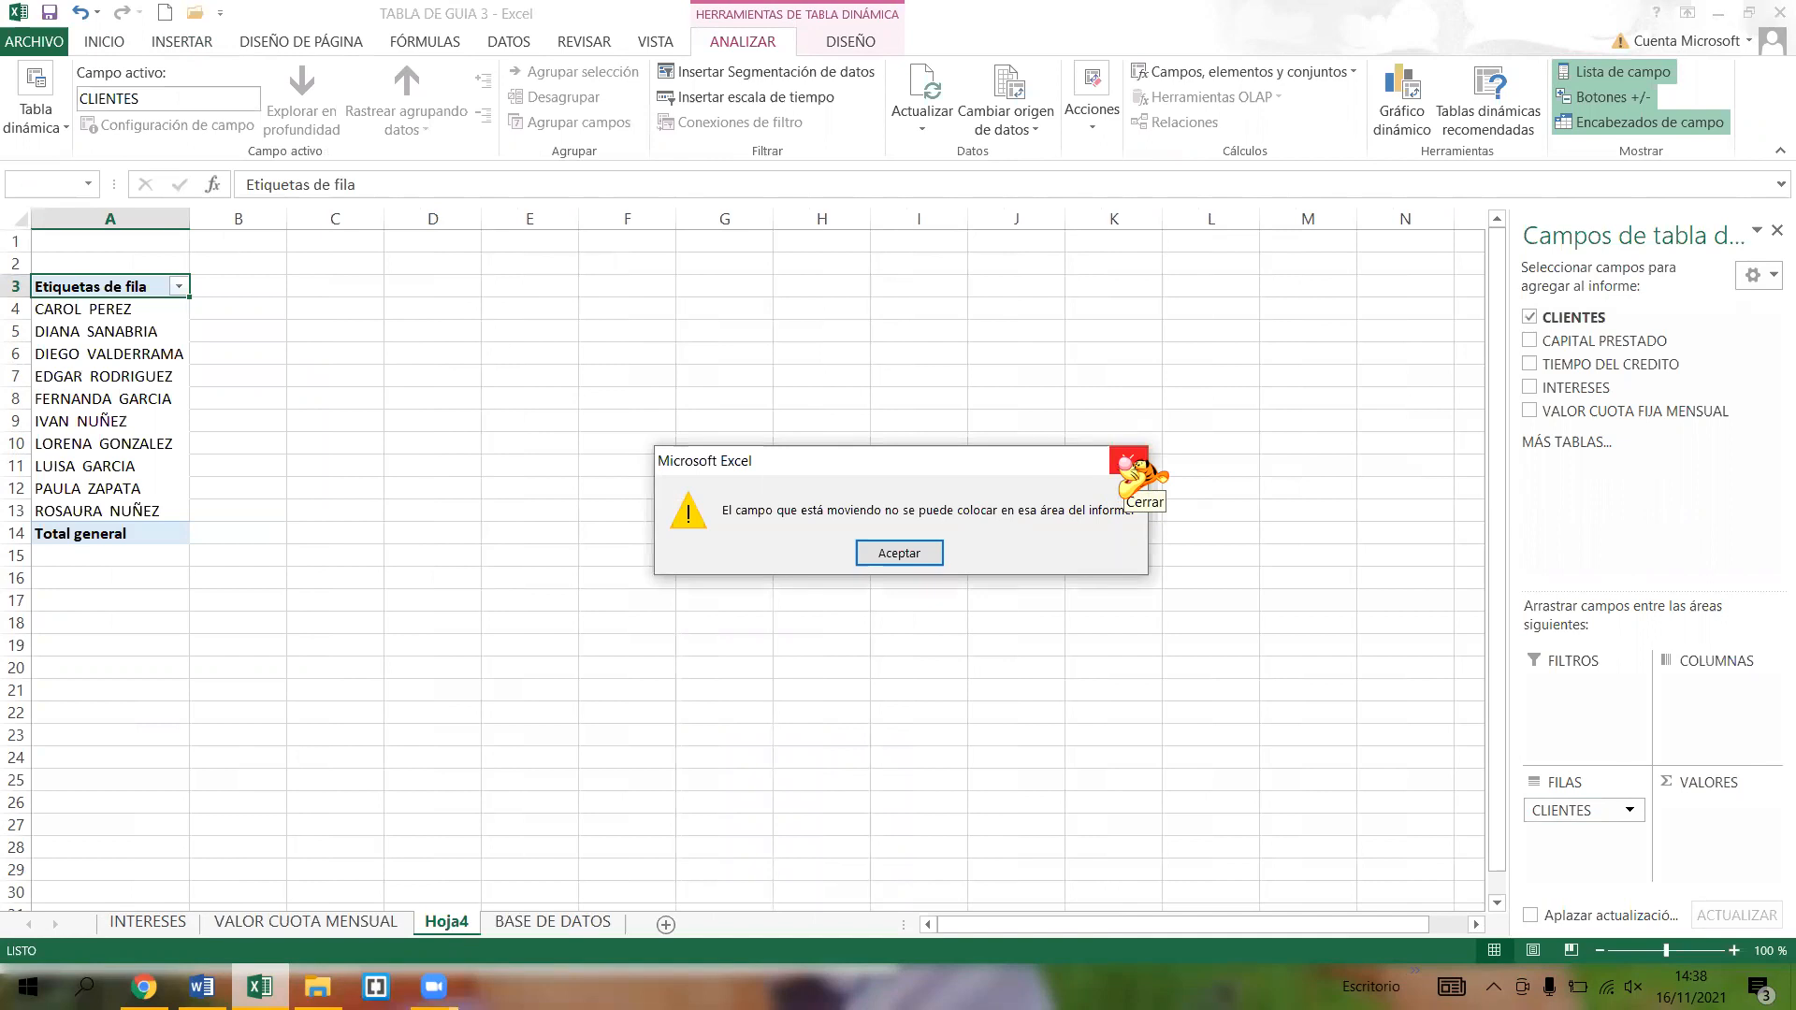
left_click(1127, 461)
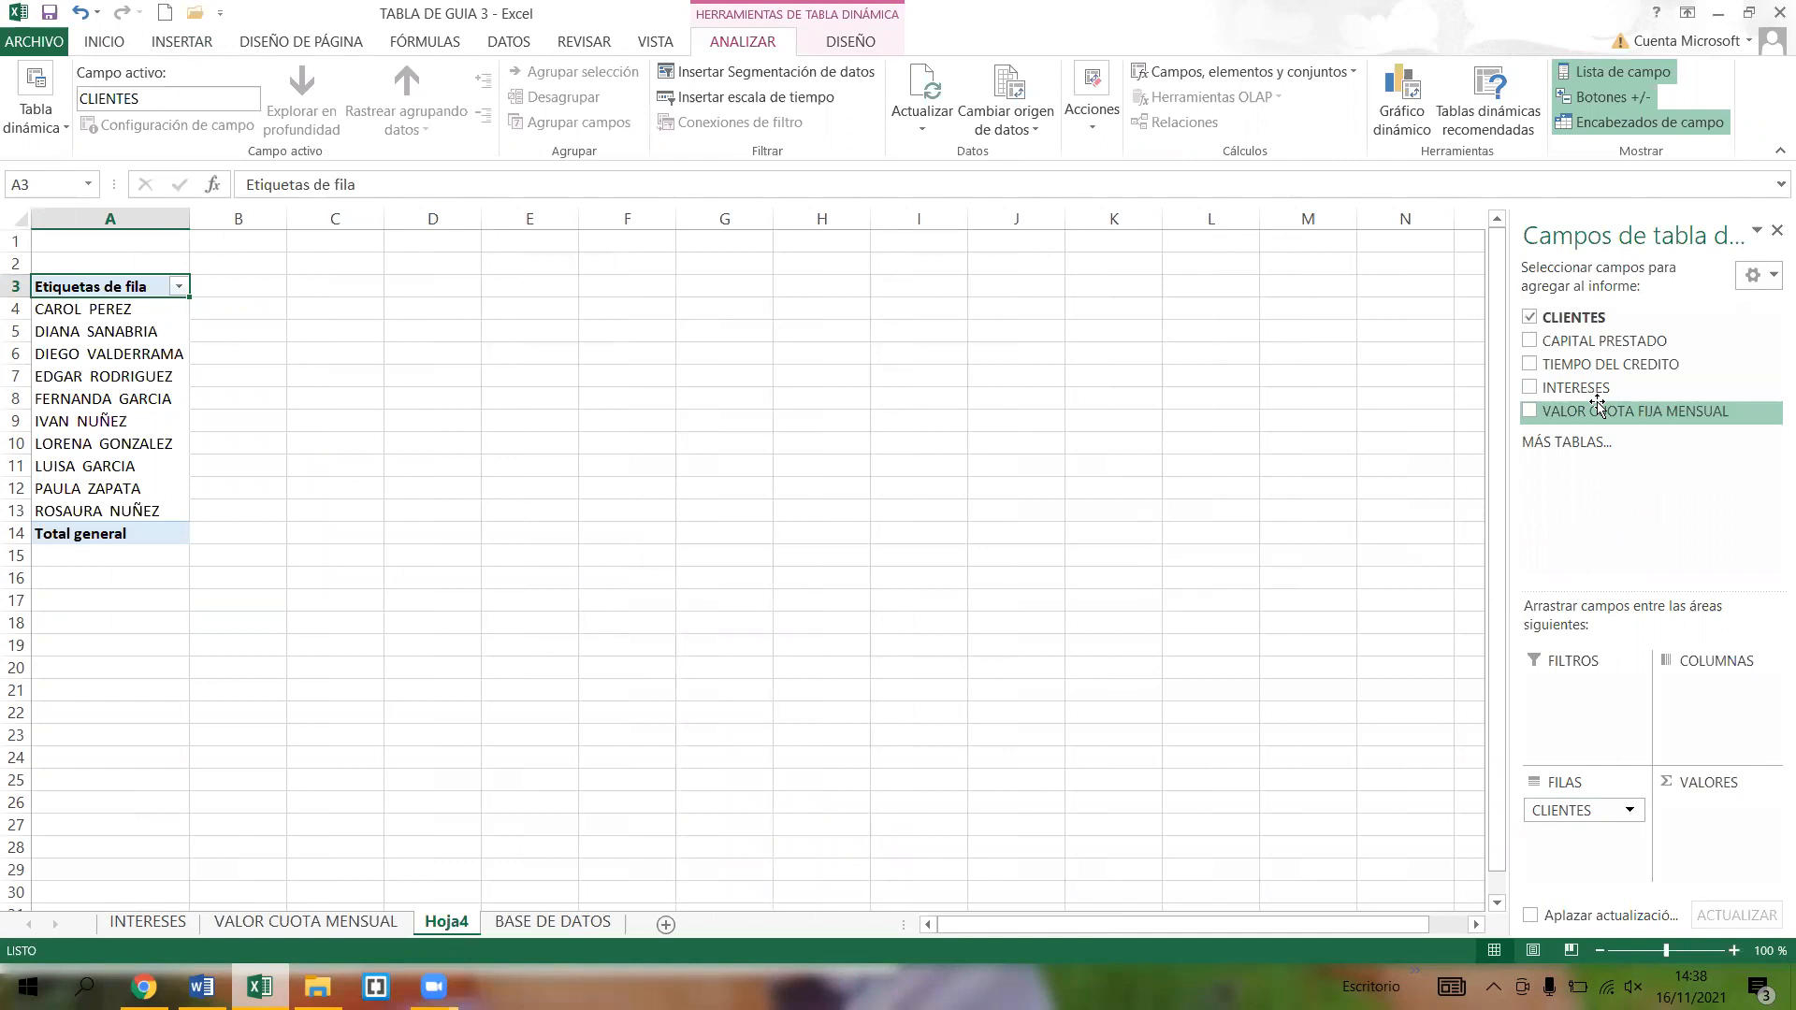
left_click_drag(1600, 365, 1588, 844)
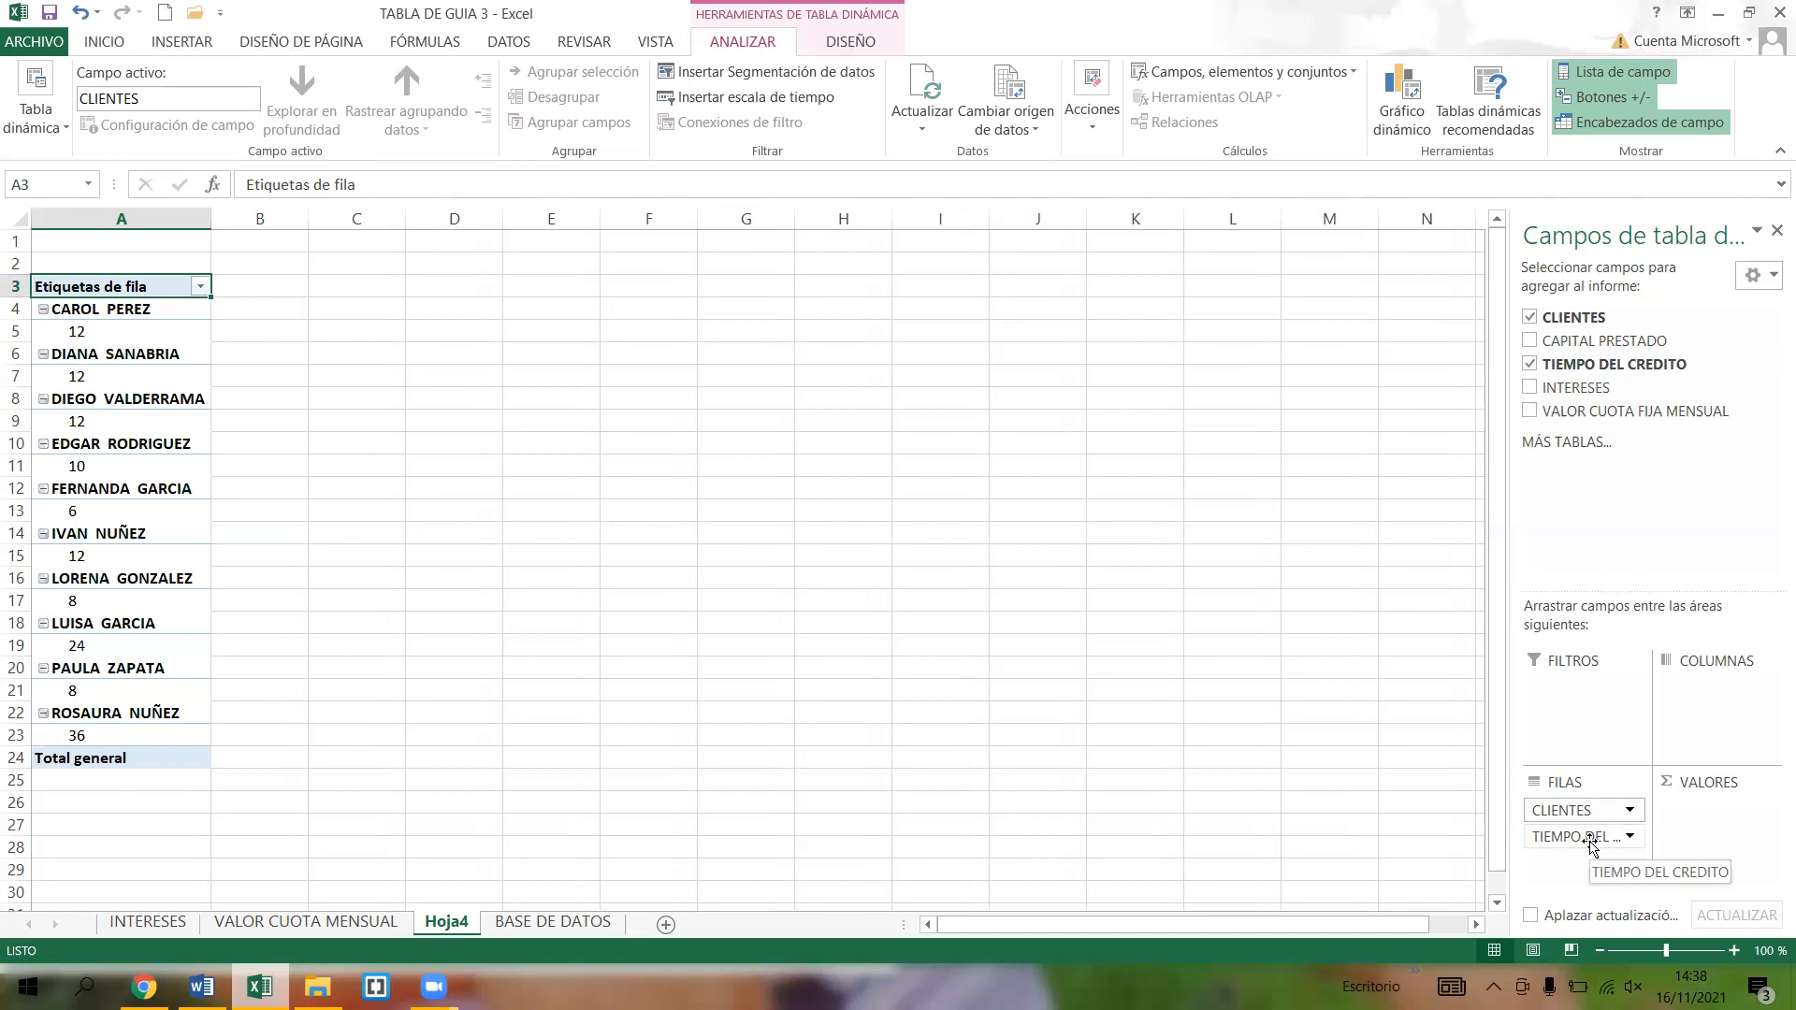
left_click(1630, 836)
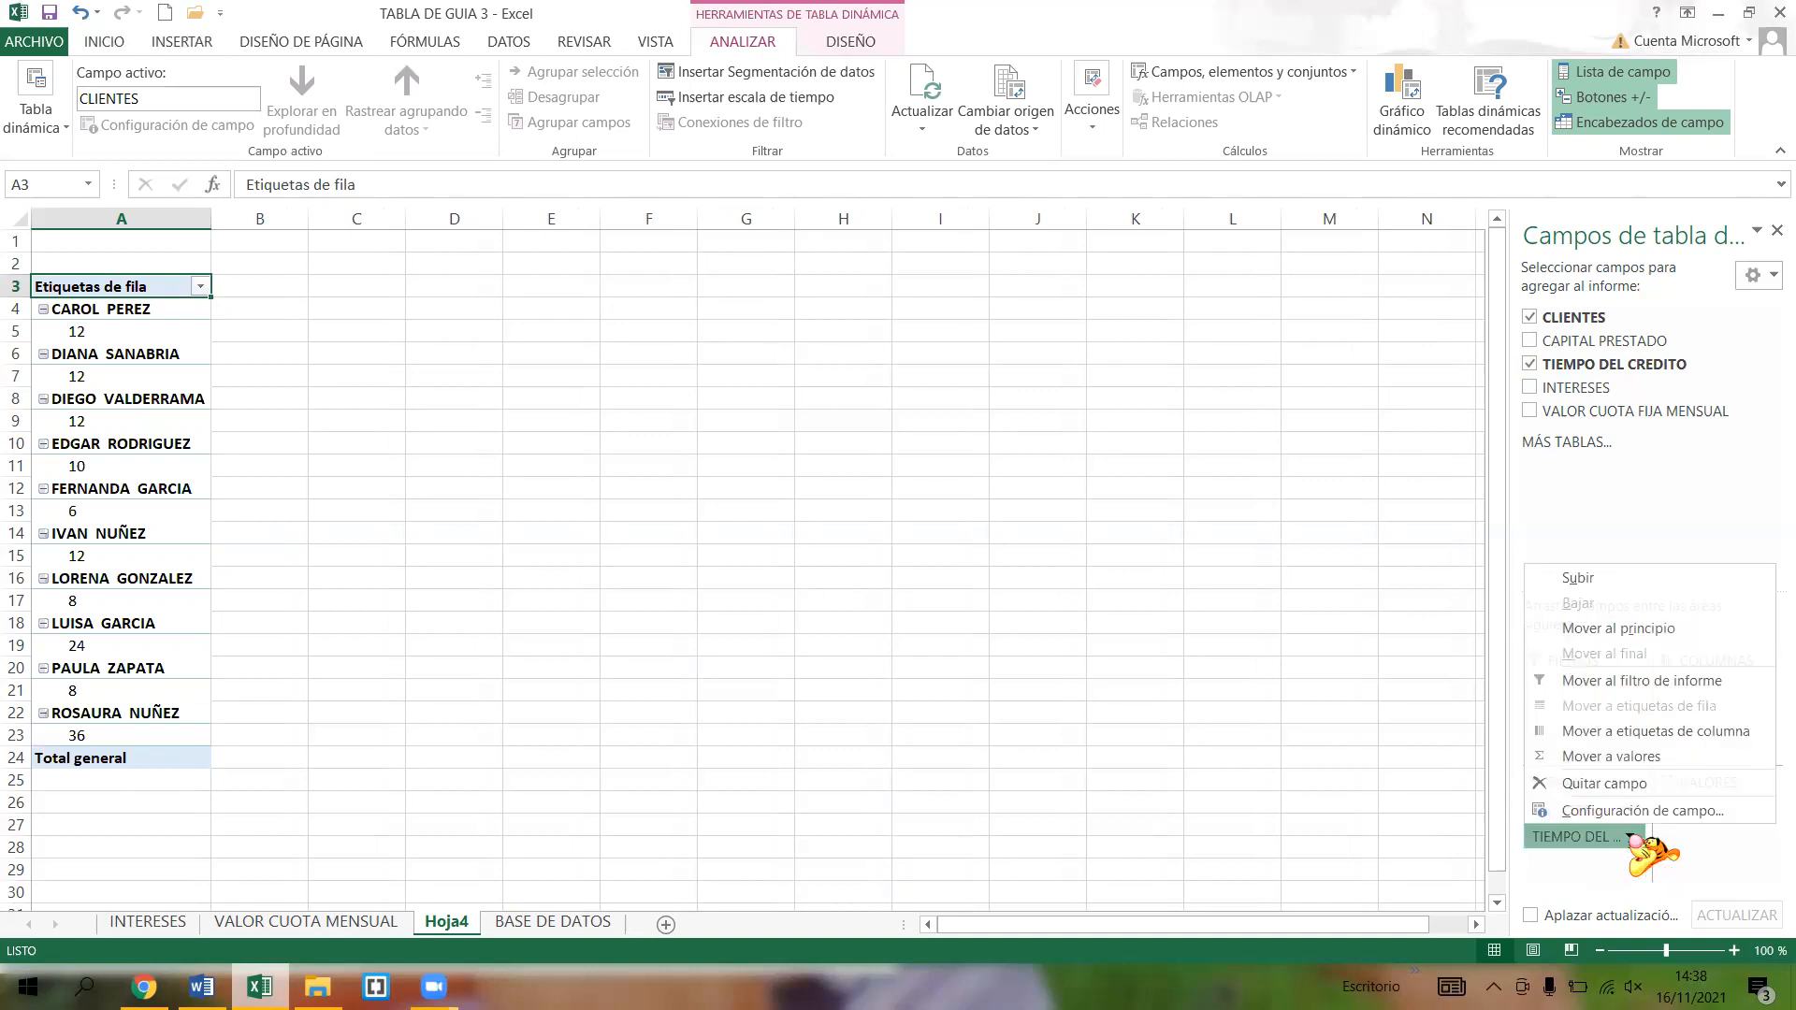
left_click(1628, 784)
- Add CAPITAL PRESTADO to the pivot table and place it in the values area as a sum
left_click_drag(1651, 342, 1581, 853)
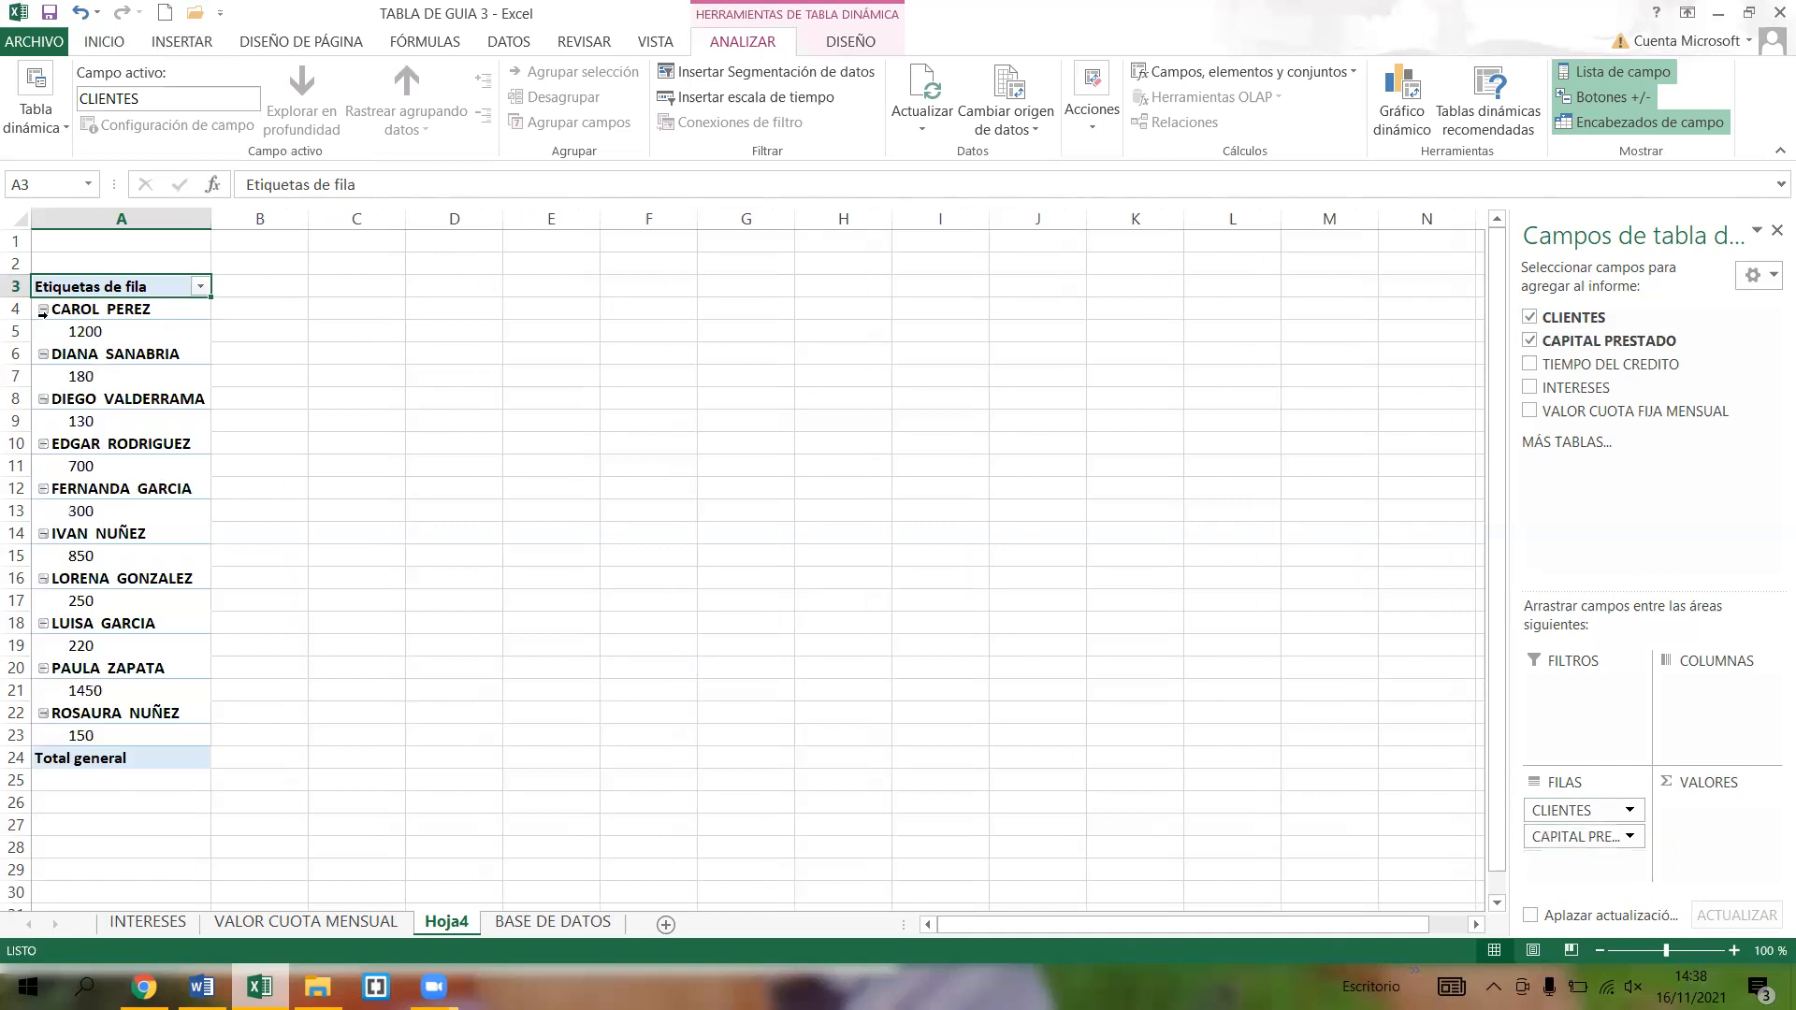
left_click_drag(1588, 833, 1703, 810)
left_click(1712, 690)
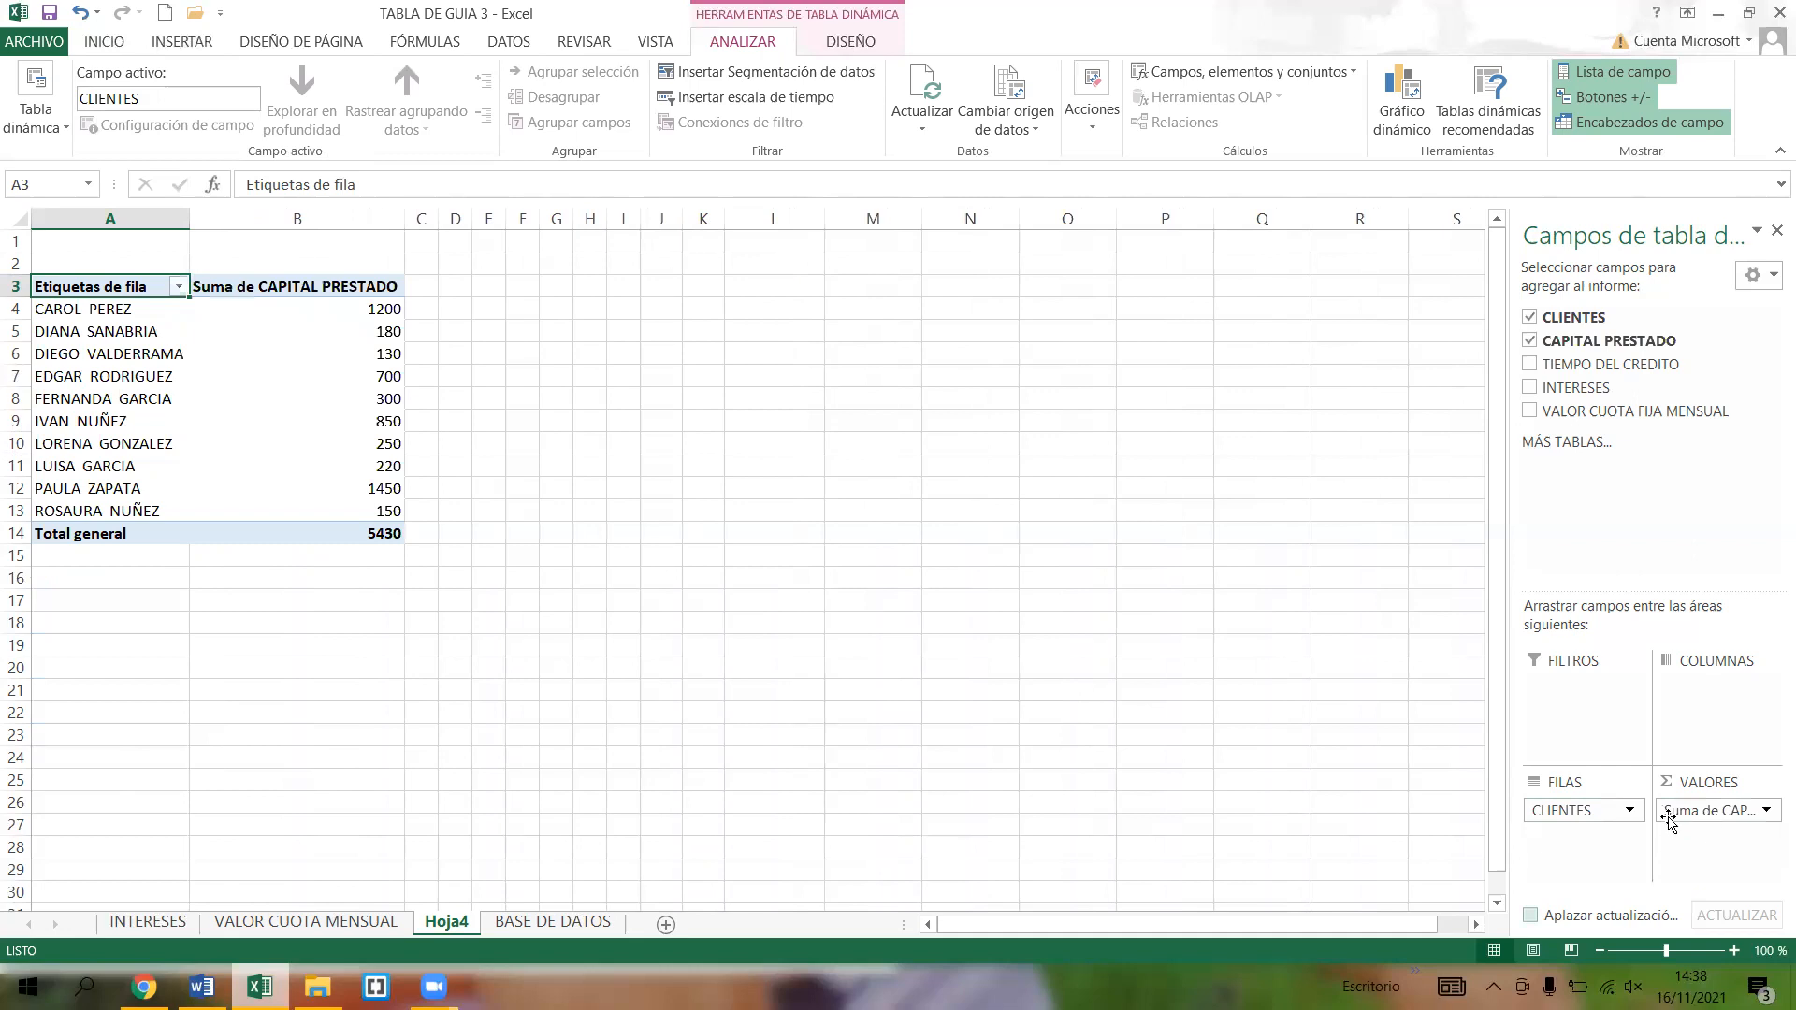
- Review each client's CAPITAL PRESTADO sum in the pivot table, from the first client down to the grand total
left_click(308, 307)
key("Down")
key("Down")
key("Down")
key("Down")
key("Down")
key("Down")
key("Down")
key("Down")
key("Down")
key("Down")
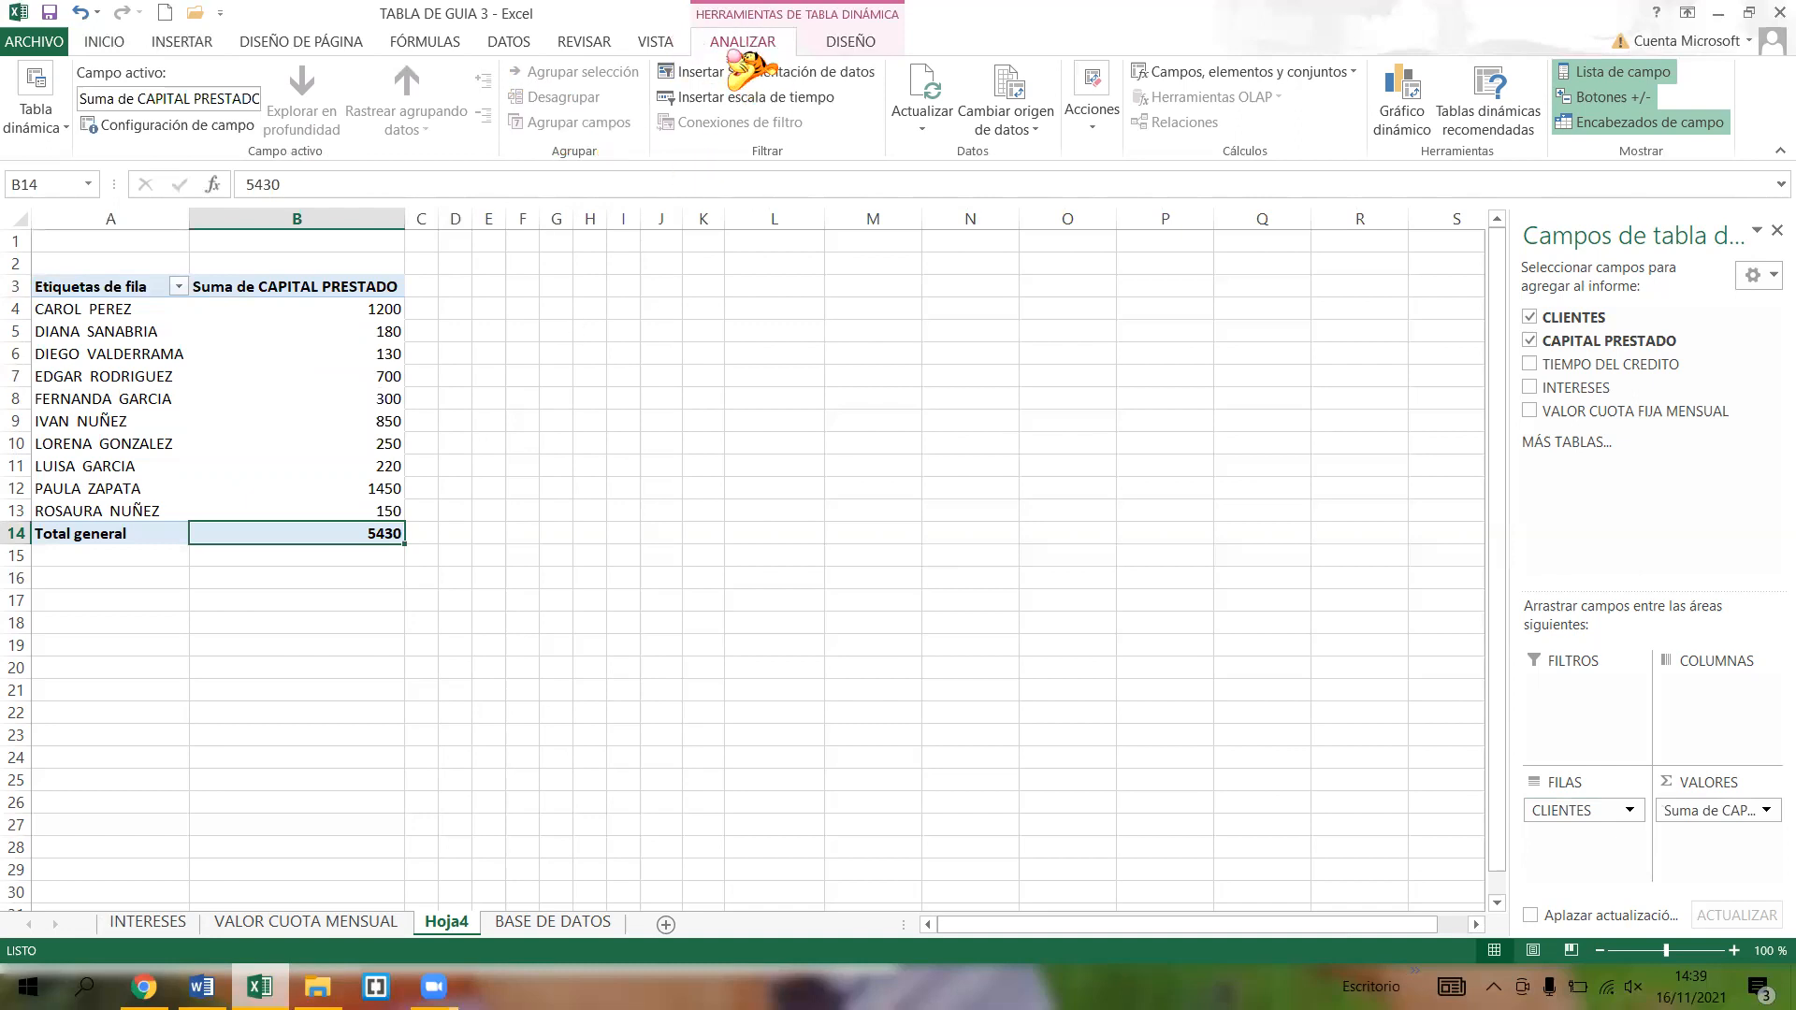
- Insert a CLIENTES slicer for the pivot table and place it just beside the table
left_click(820, 74)
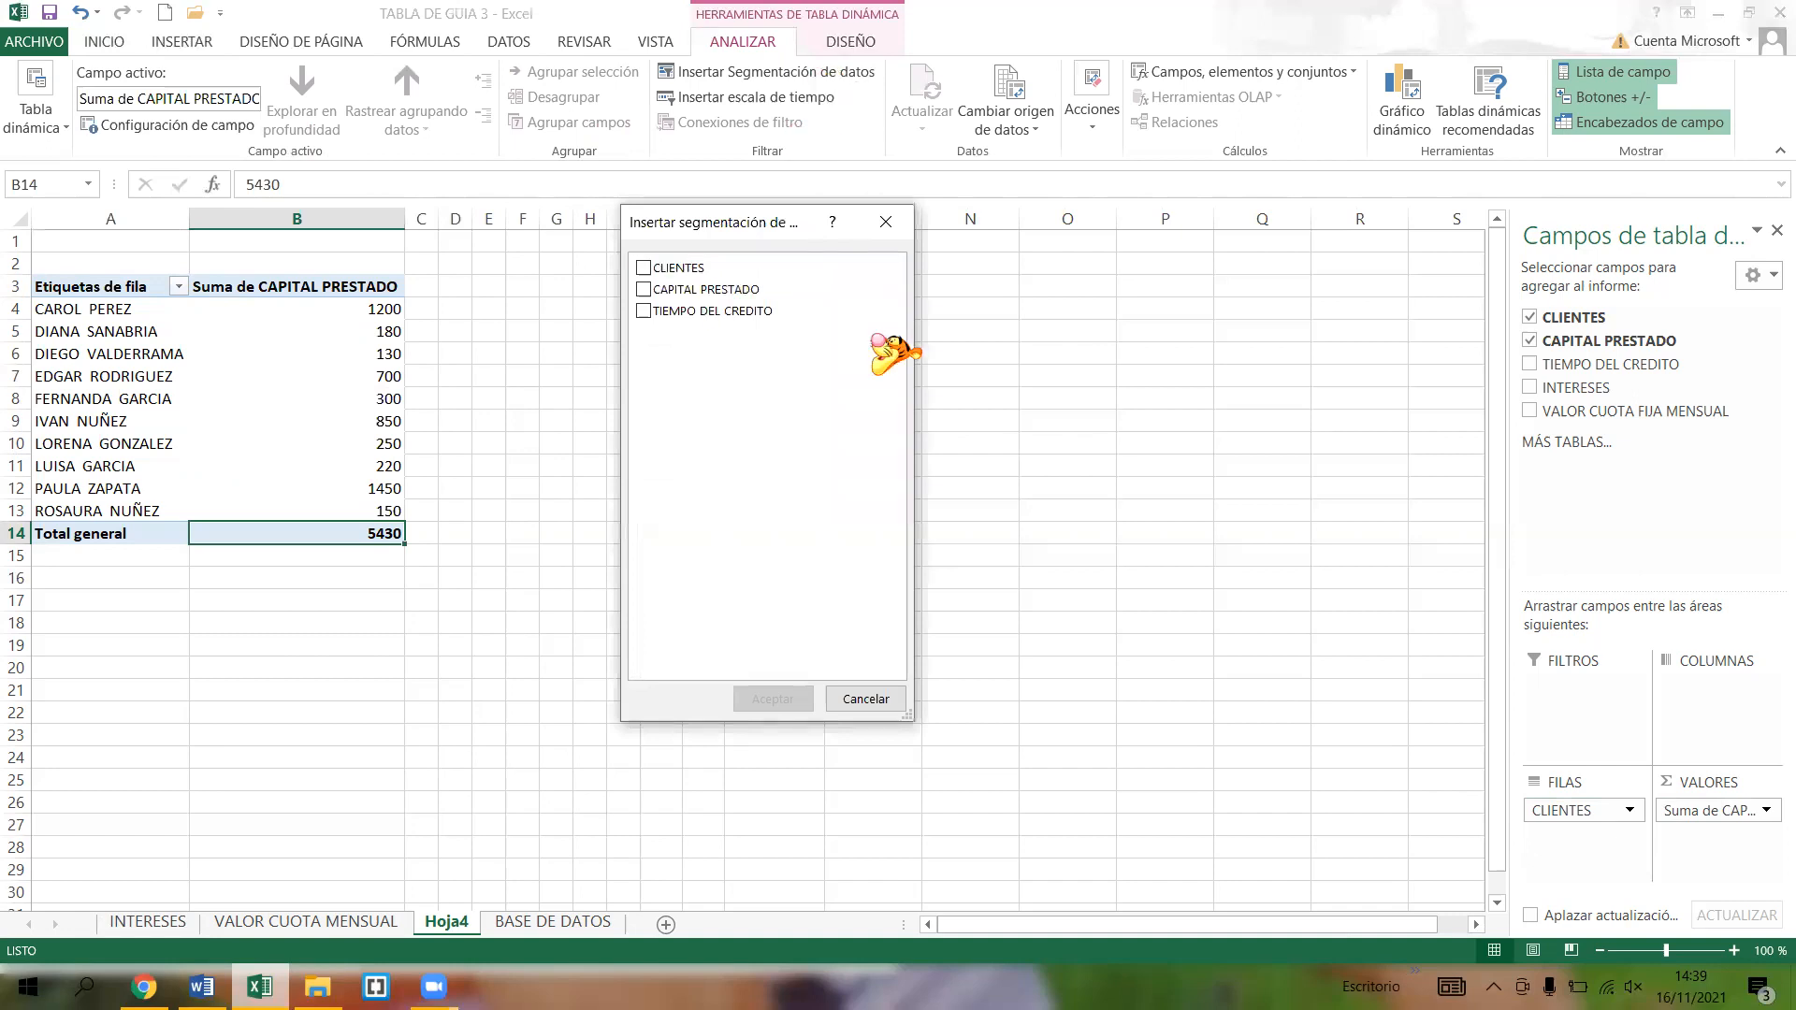
left_click_drag(781, 222, 1014, 189)
left_click(877, 236)
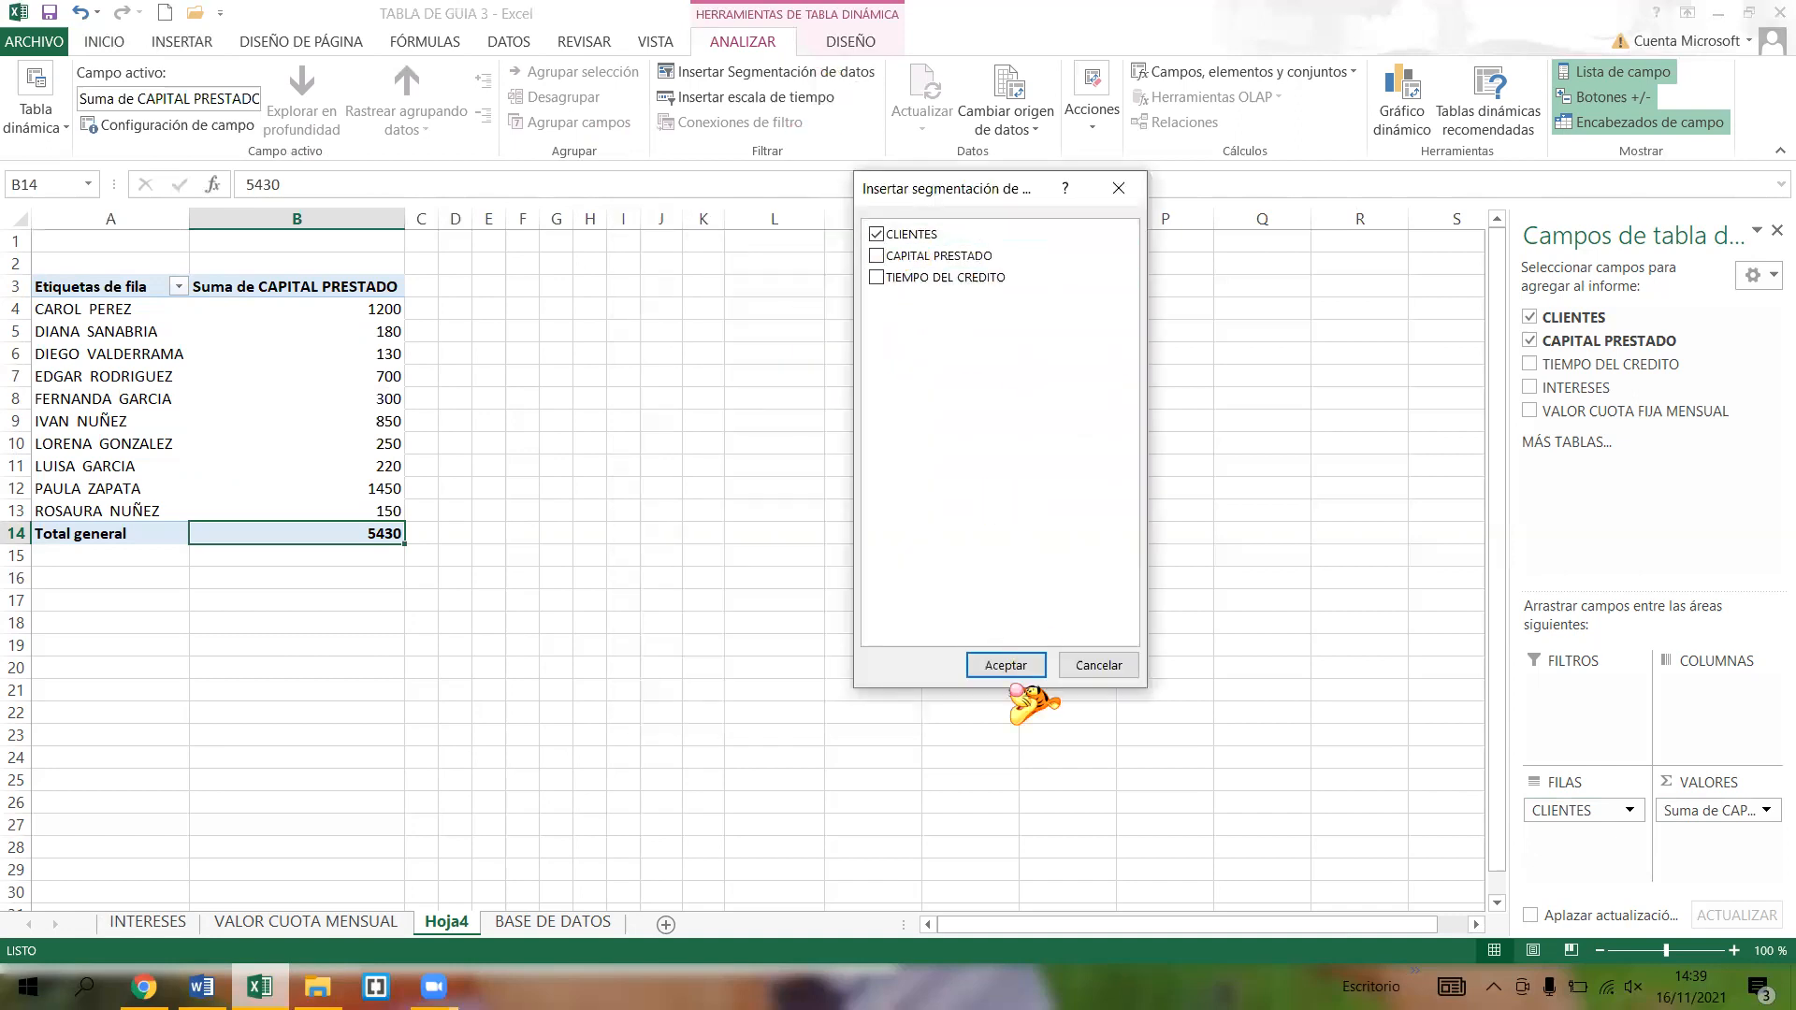
left_click(1018, 665)
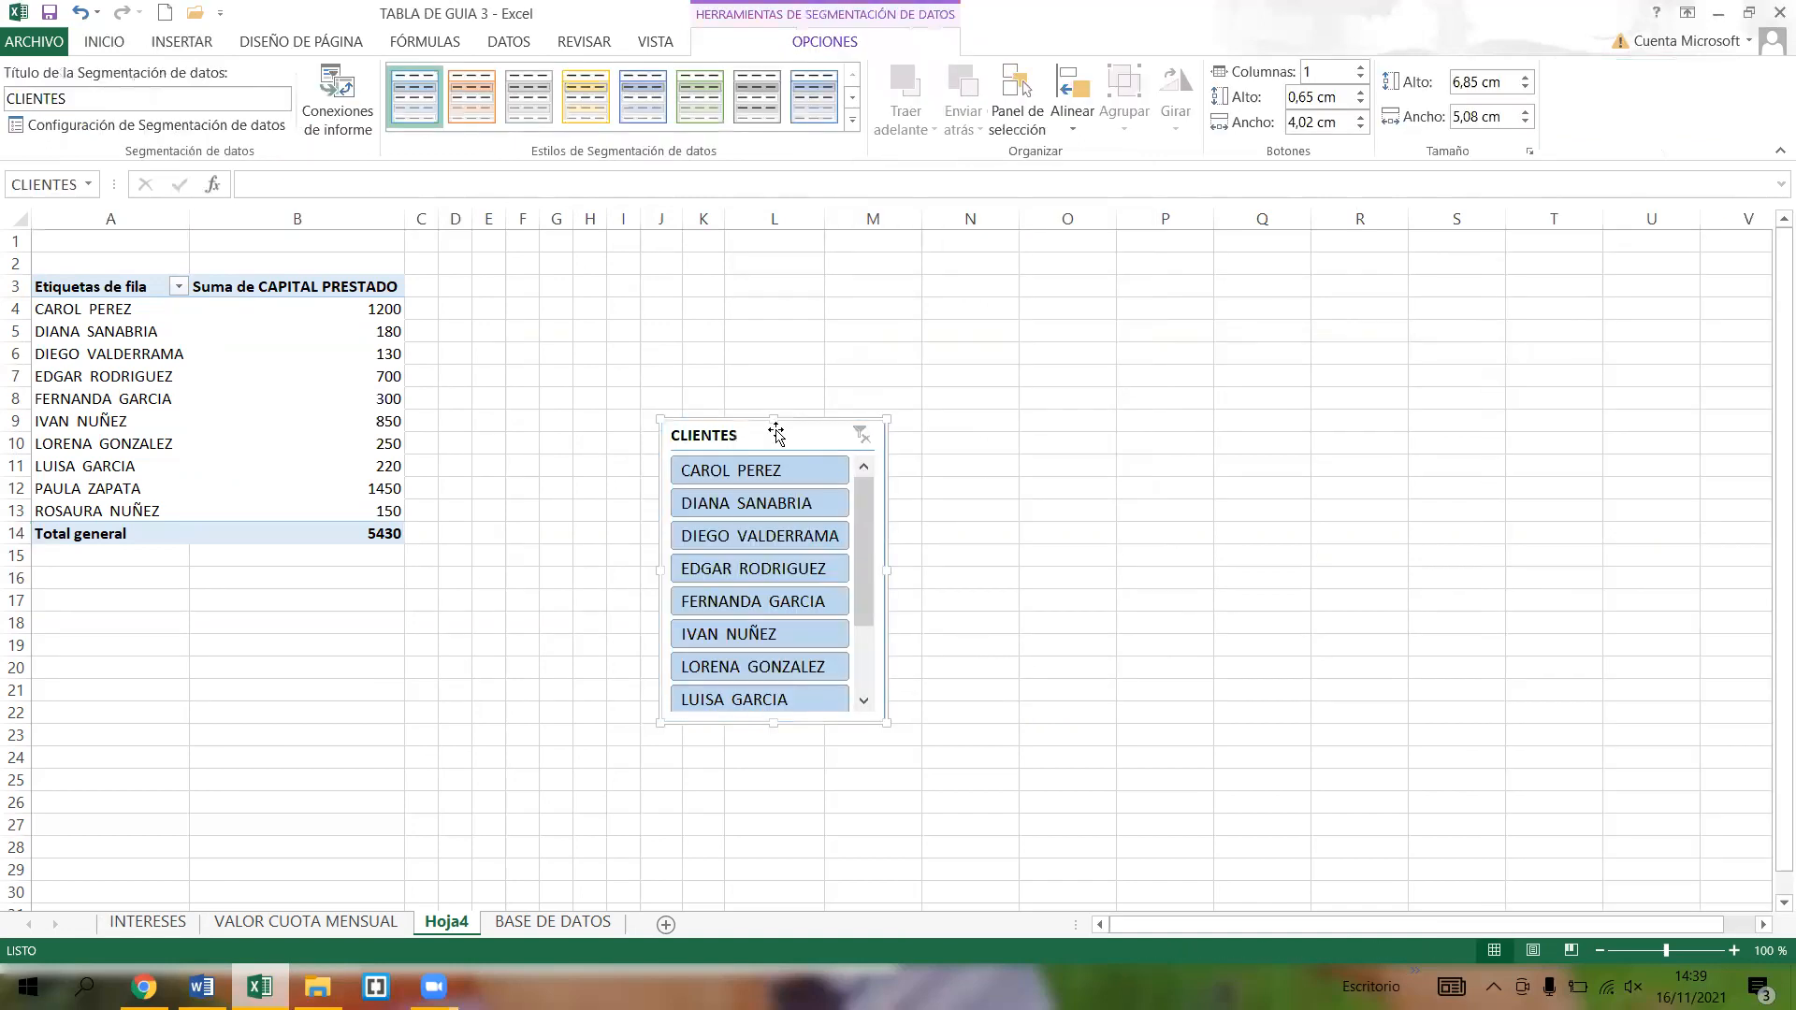
left_click_drag(771, 432, 593, 272)
left_click(750, 348)
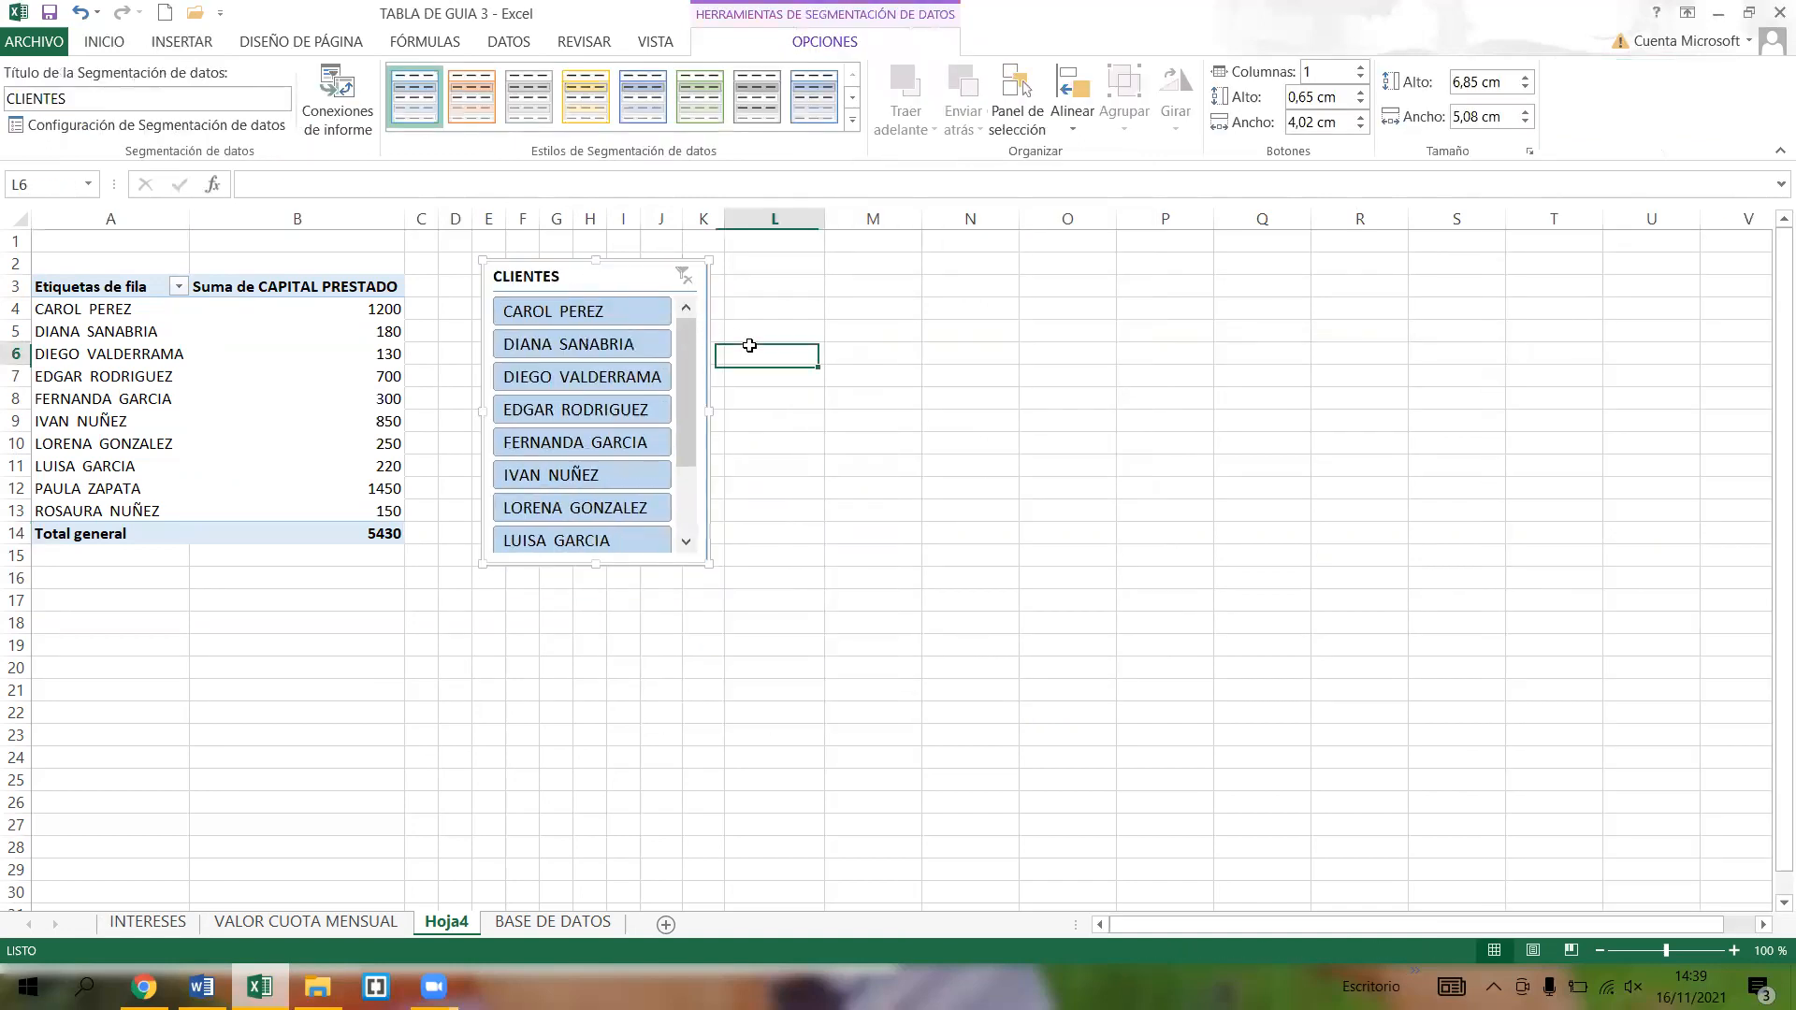
- Insert a TIEMPO DEL CREDITO slicer for the pivot table and place it alongside the CLIENTES slicer
left_click(312, 353)
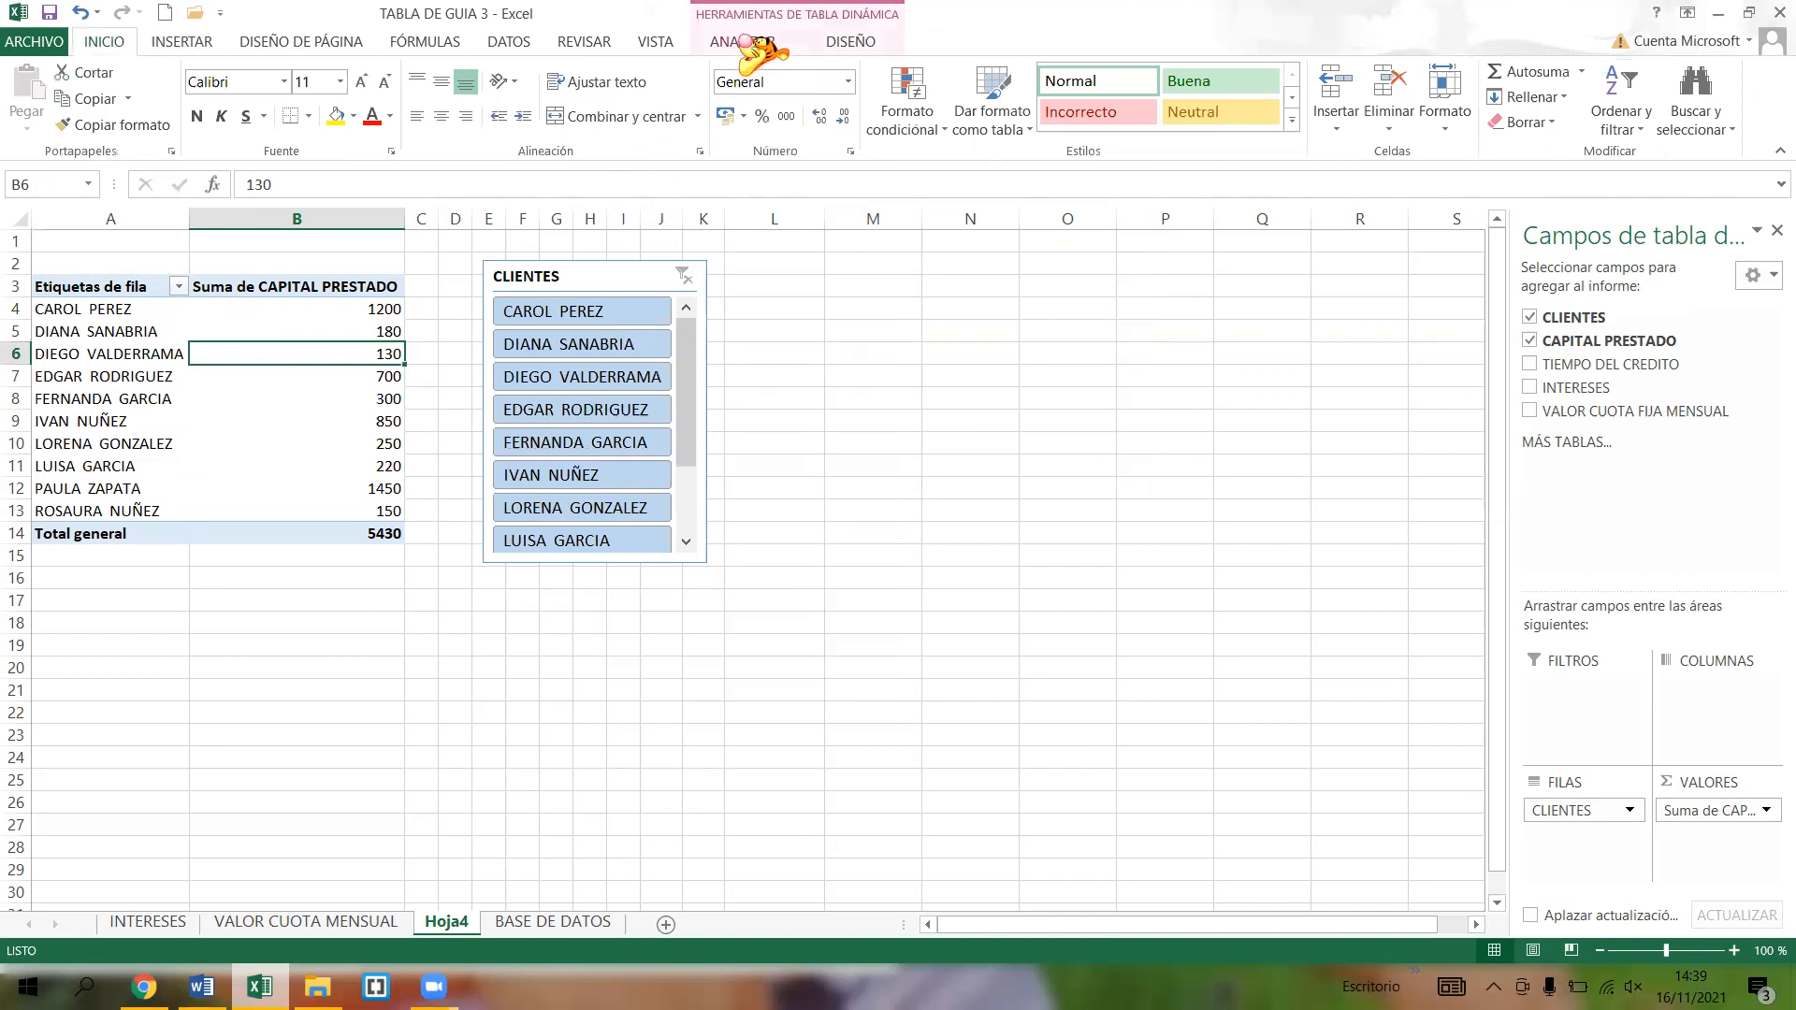
left_click(744, 42)
left_click(781, 73)
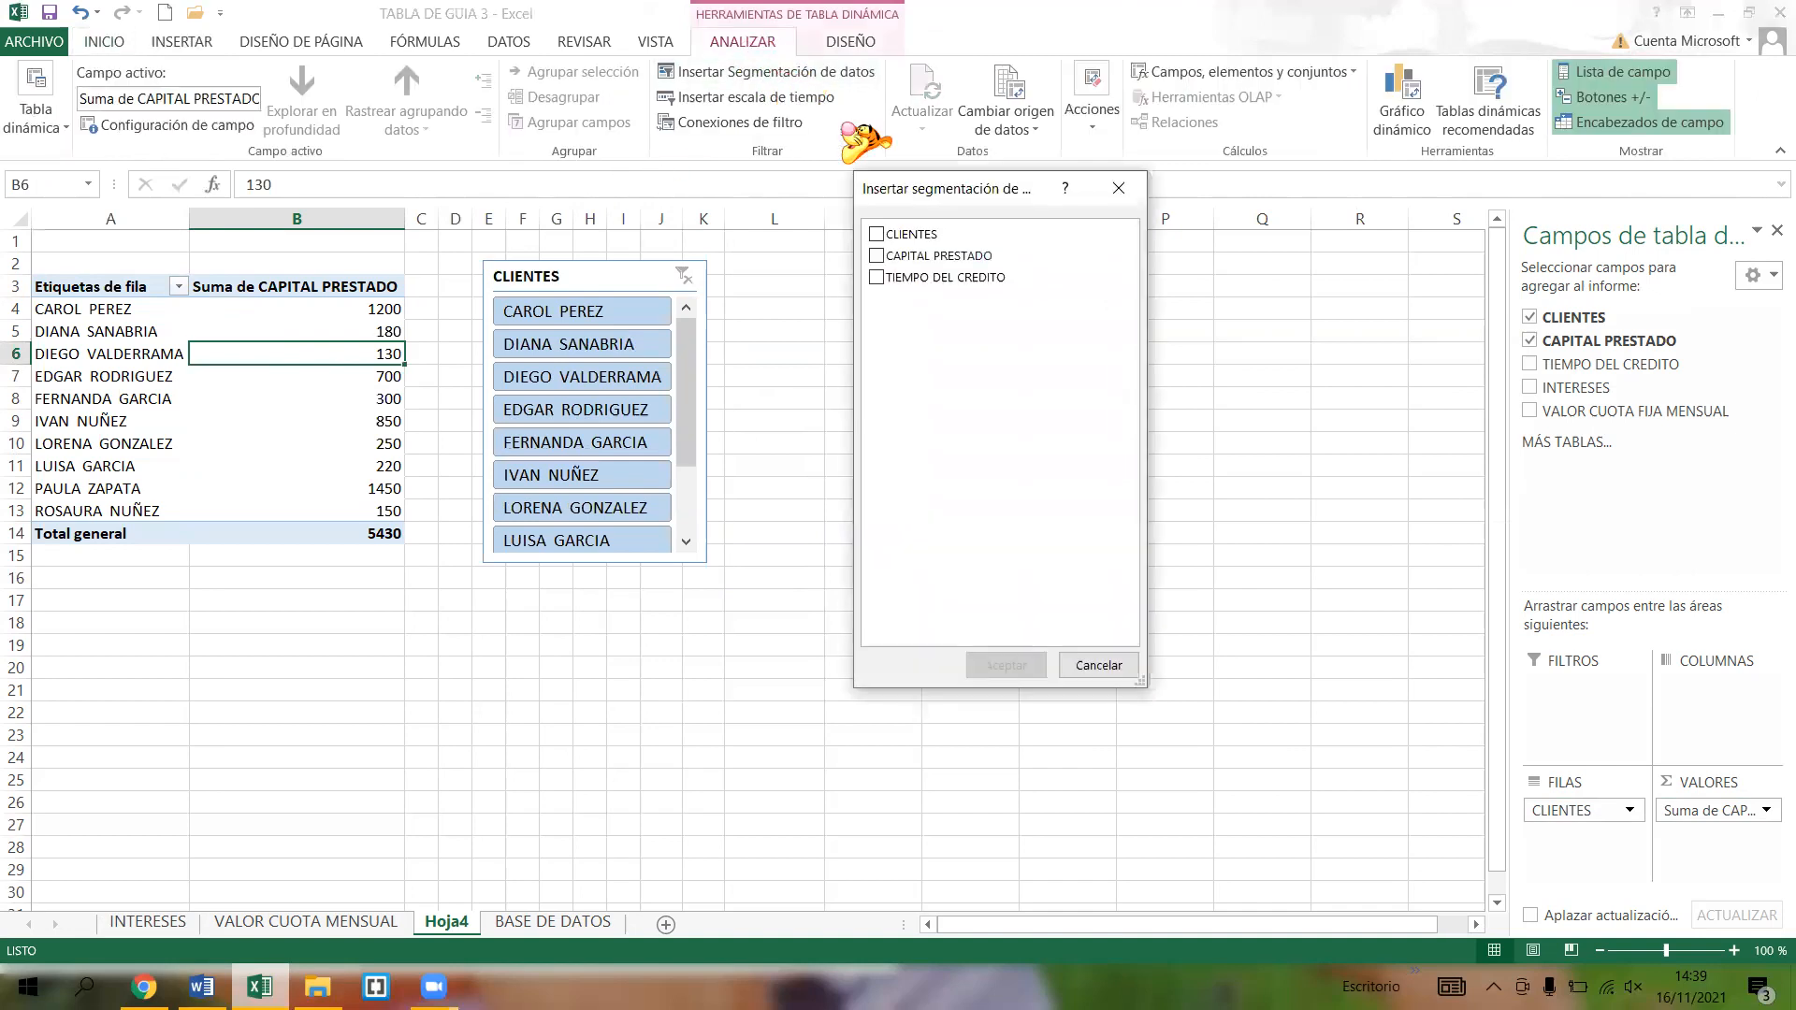
left_click(914, 278)
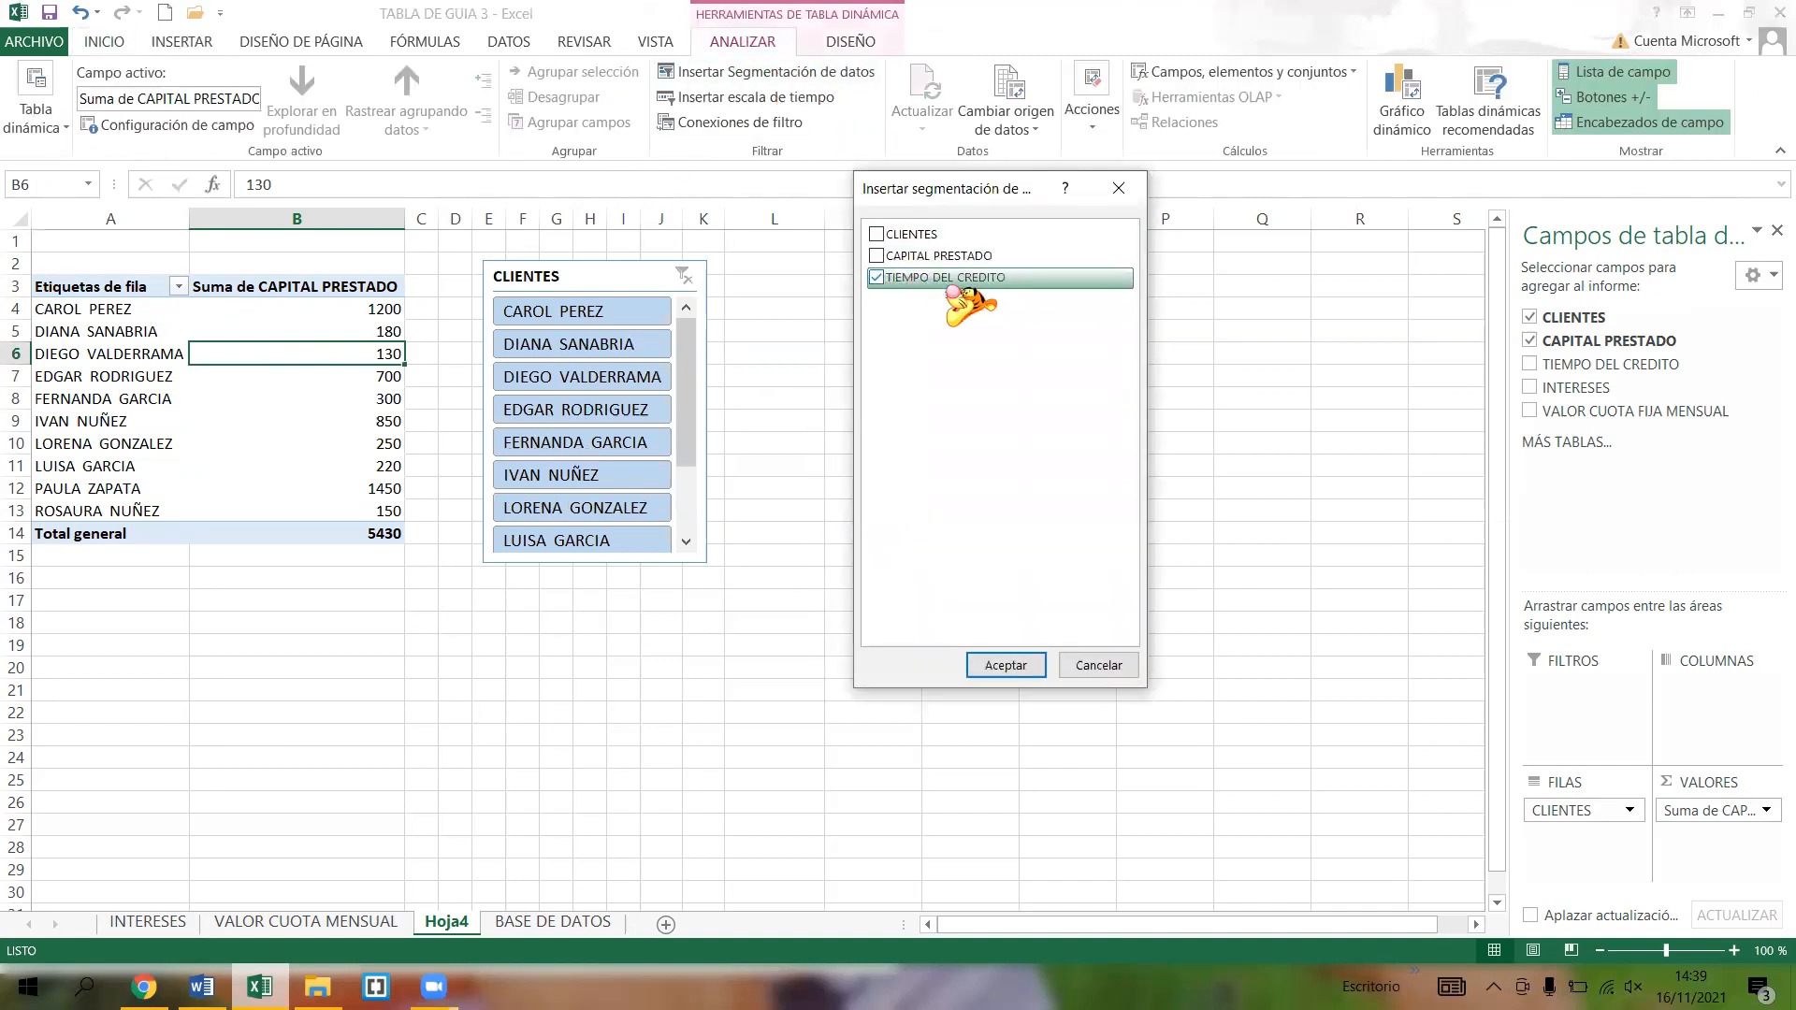
left_click(1015, 664)
left_click_drag(786, 431, 905, 290)
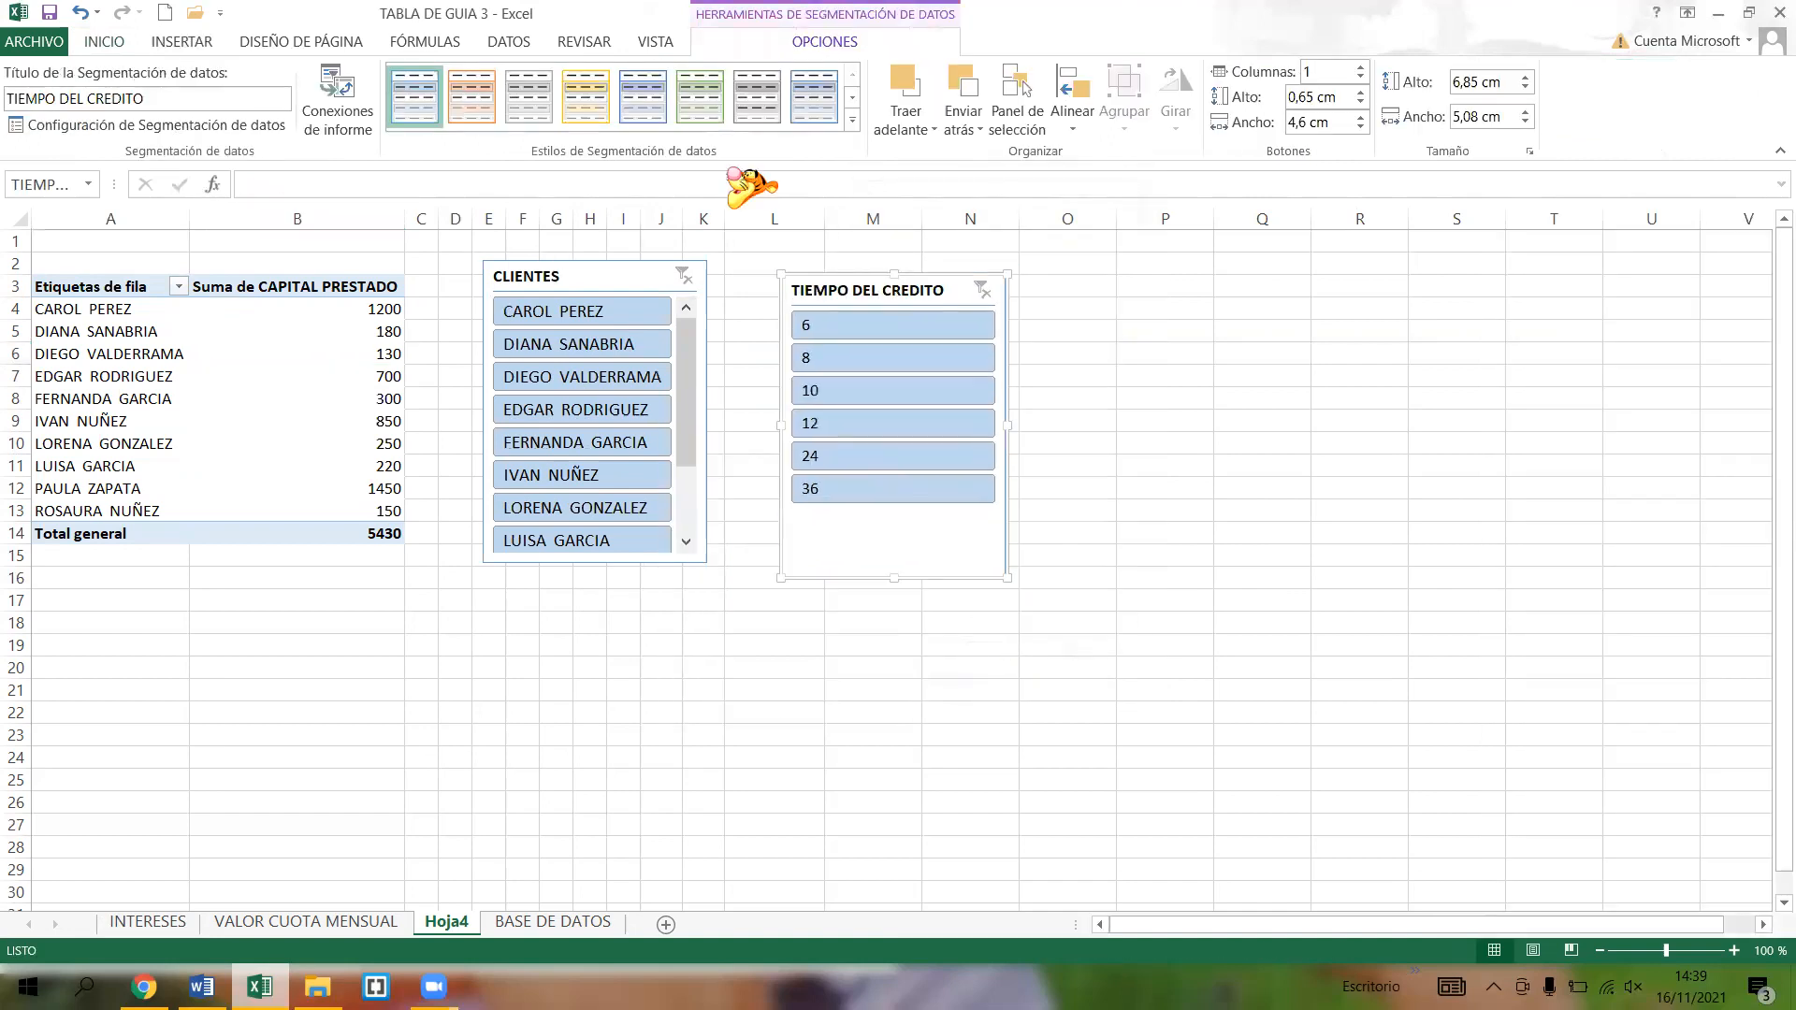
- Filter the pivot table with the CLIENTES slicer by the fifth, sixth, eighth, fourth and first listed clients, one at a time
scroll(690, 526, "down", 3)
scroll(686, 337, "up", 3)
left_click(604, 442)
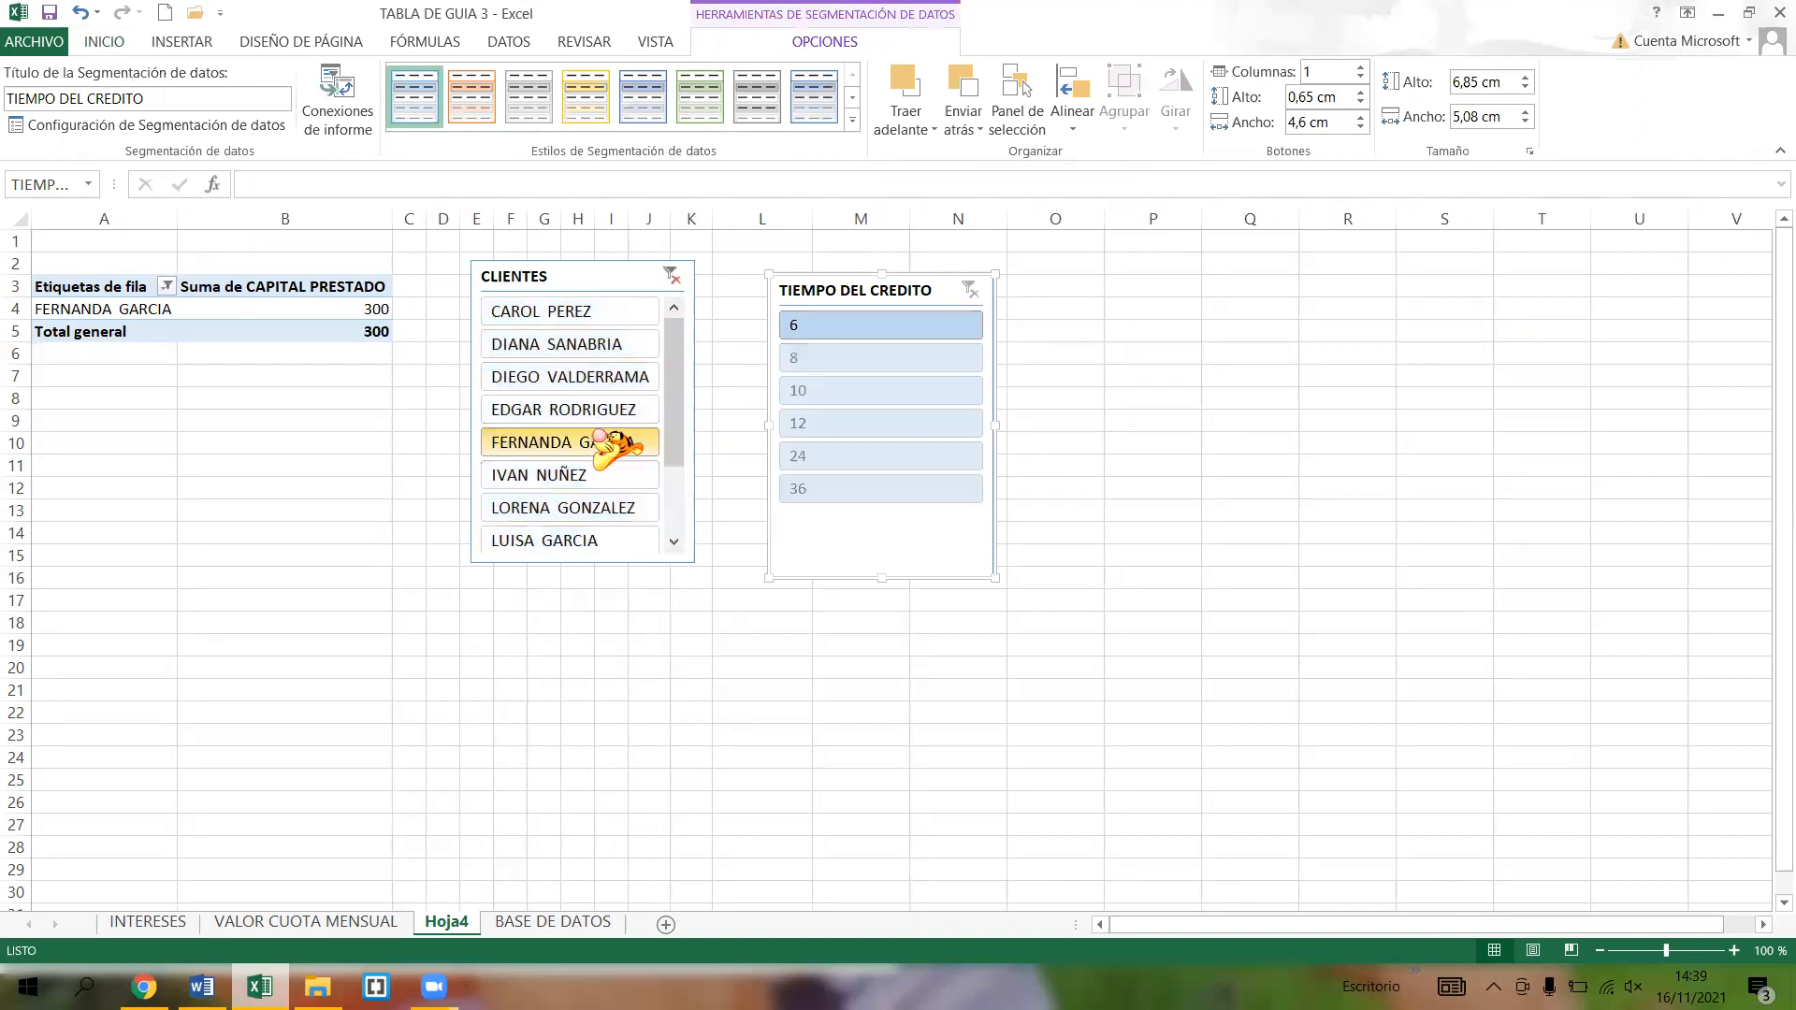
left_click(569, 475)
left_click(547, 540)
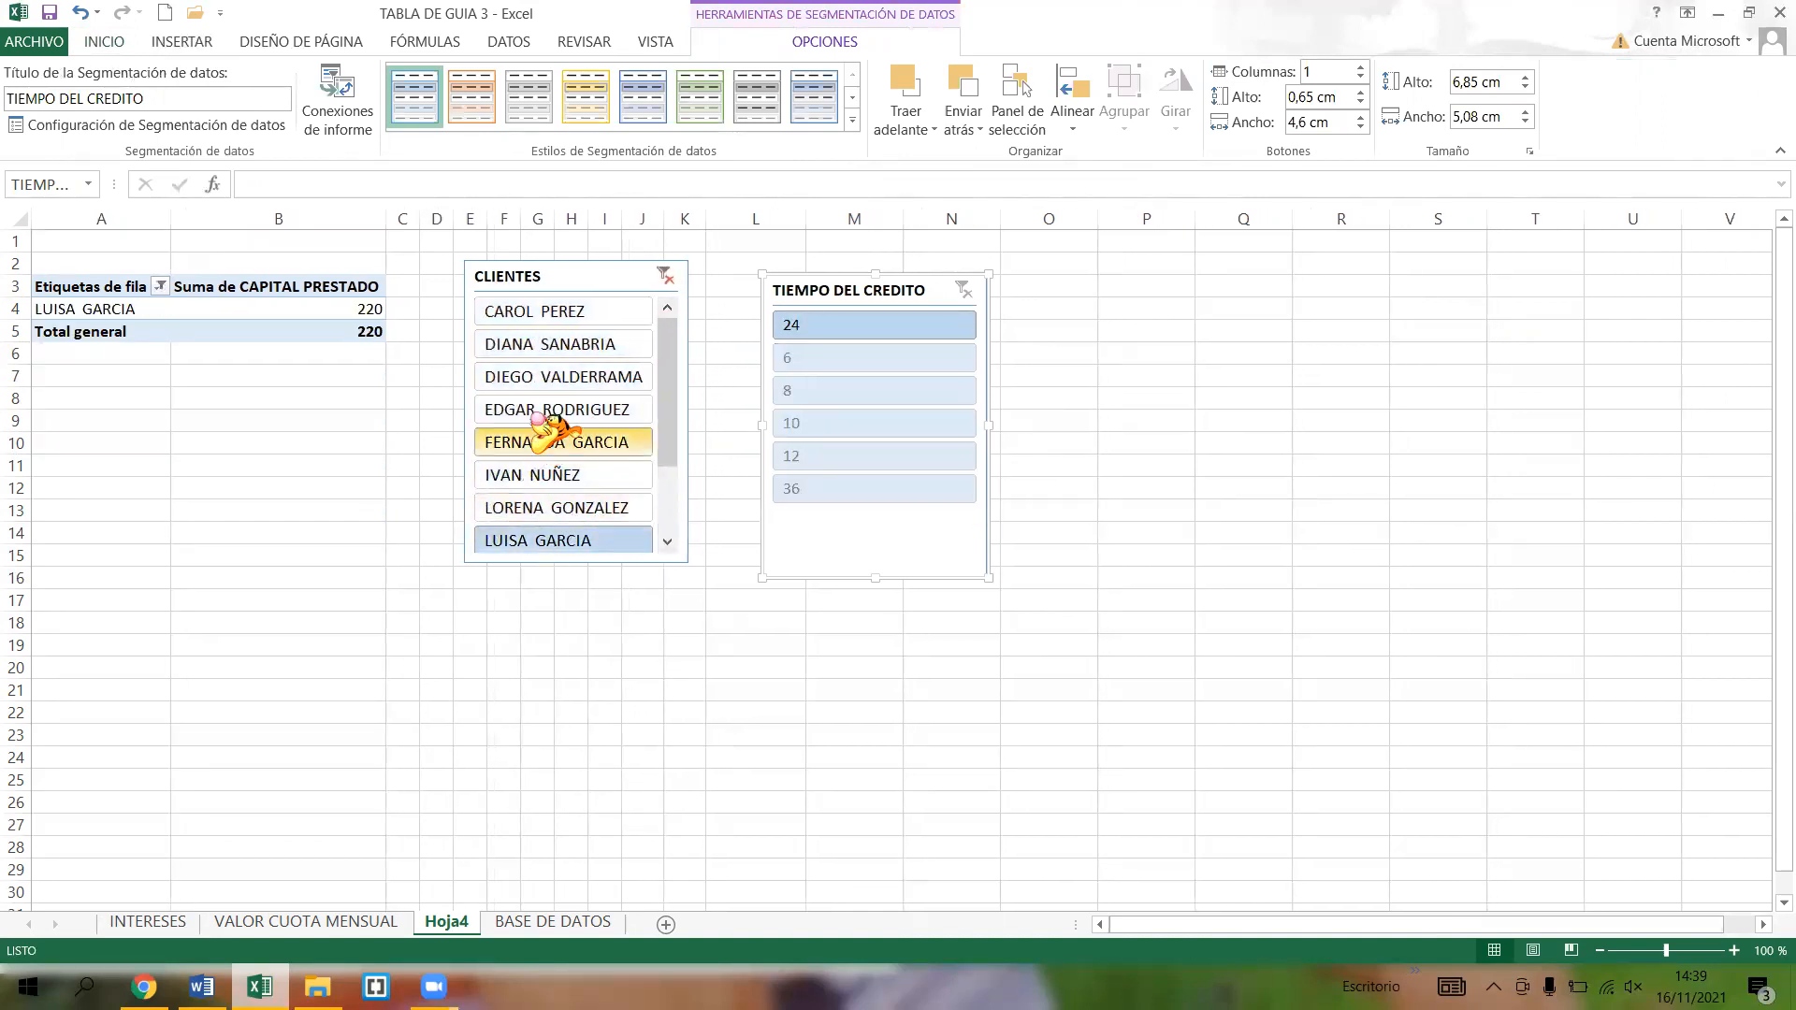
left_click(552, 409)
left_click(533, 311)
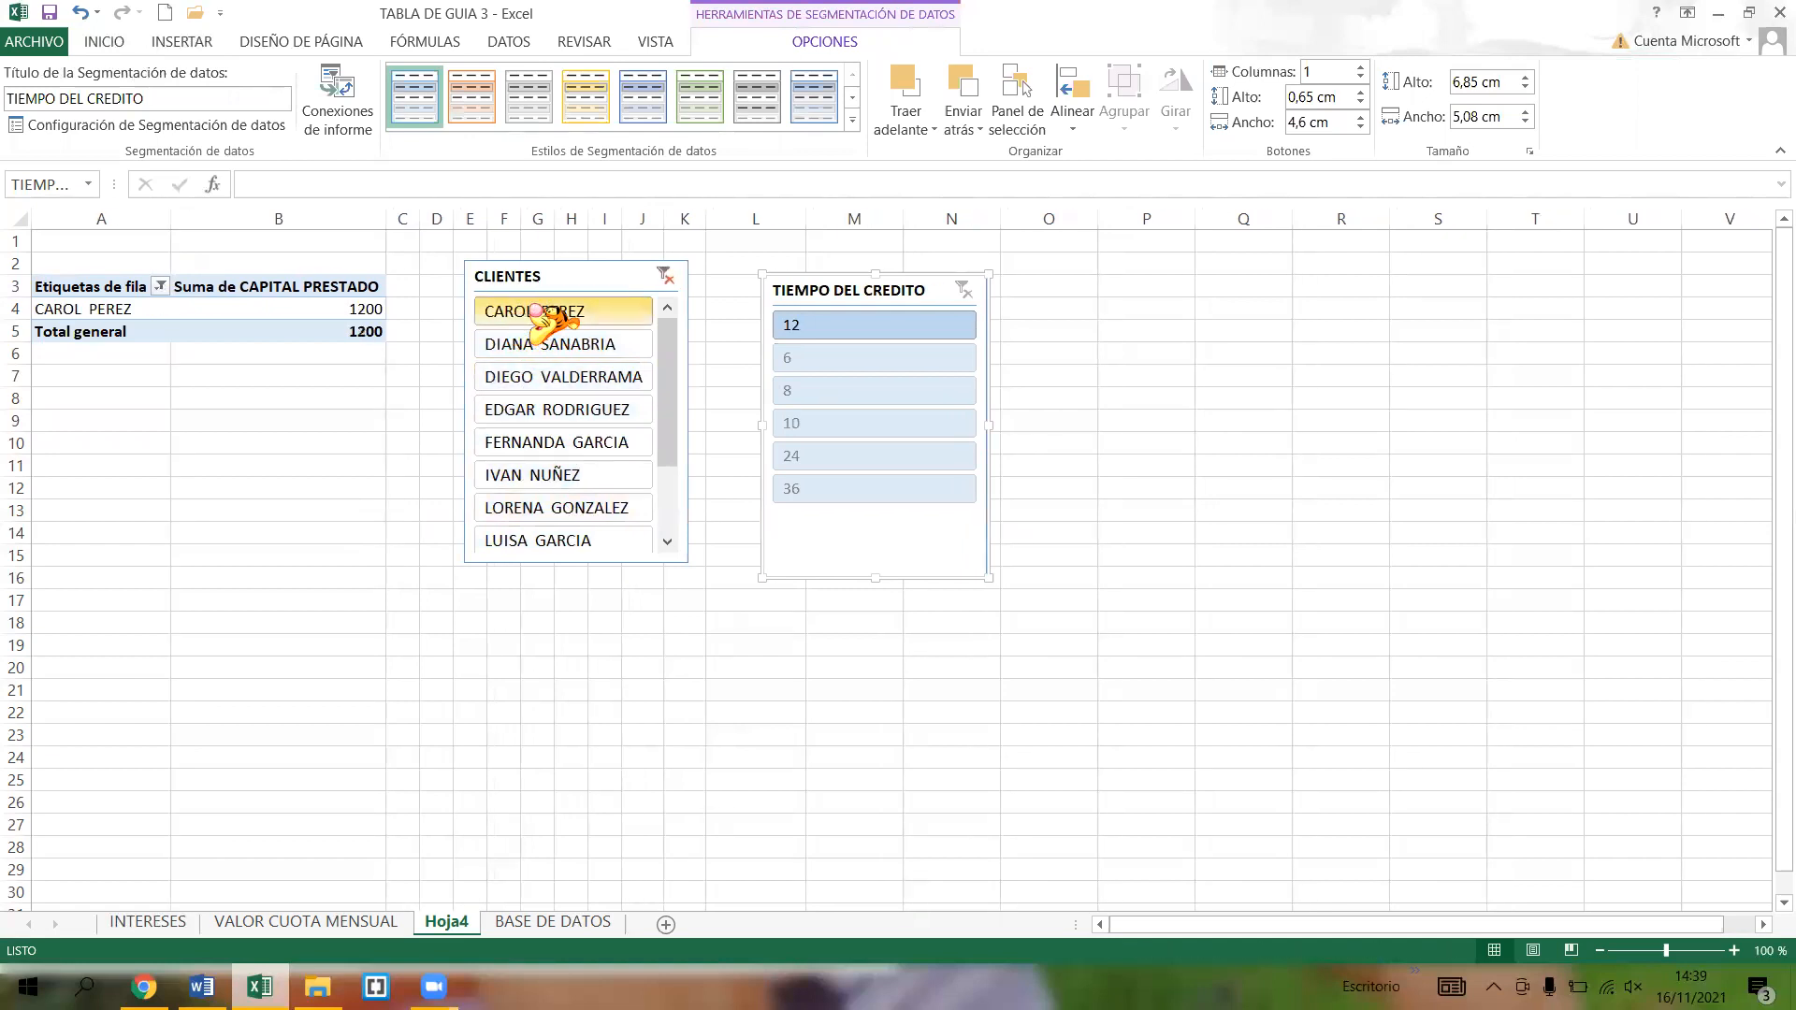
- Try filtering by credit terms 6 and 8 in the TIEMPO DEL CREDITO slicer, and clear the filters of both slicers
left_click(856, 358)
left_click(859, 391)
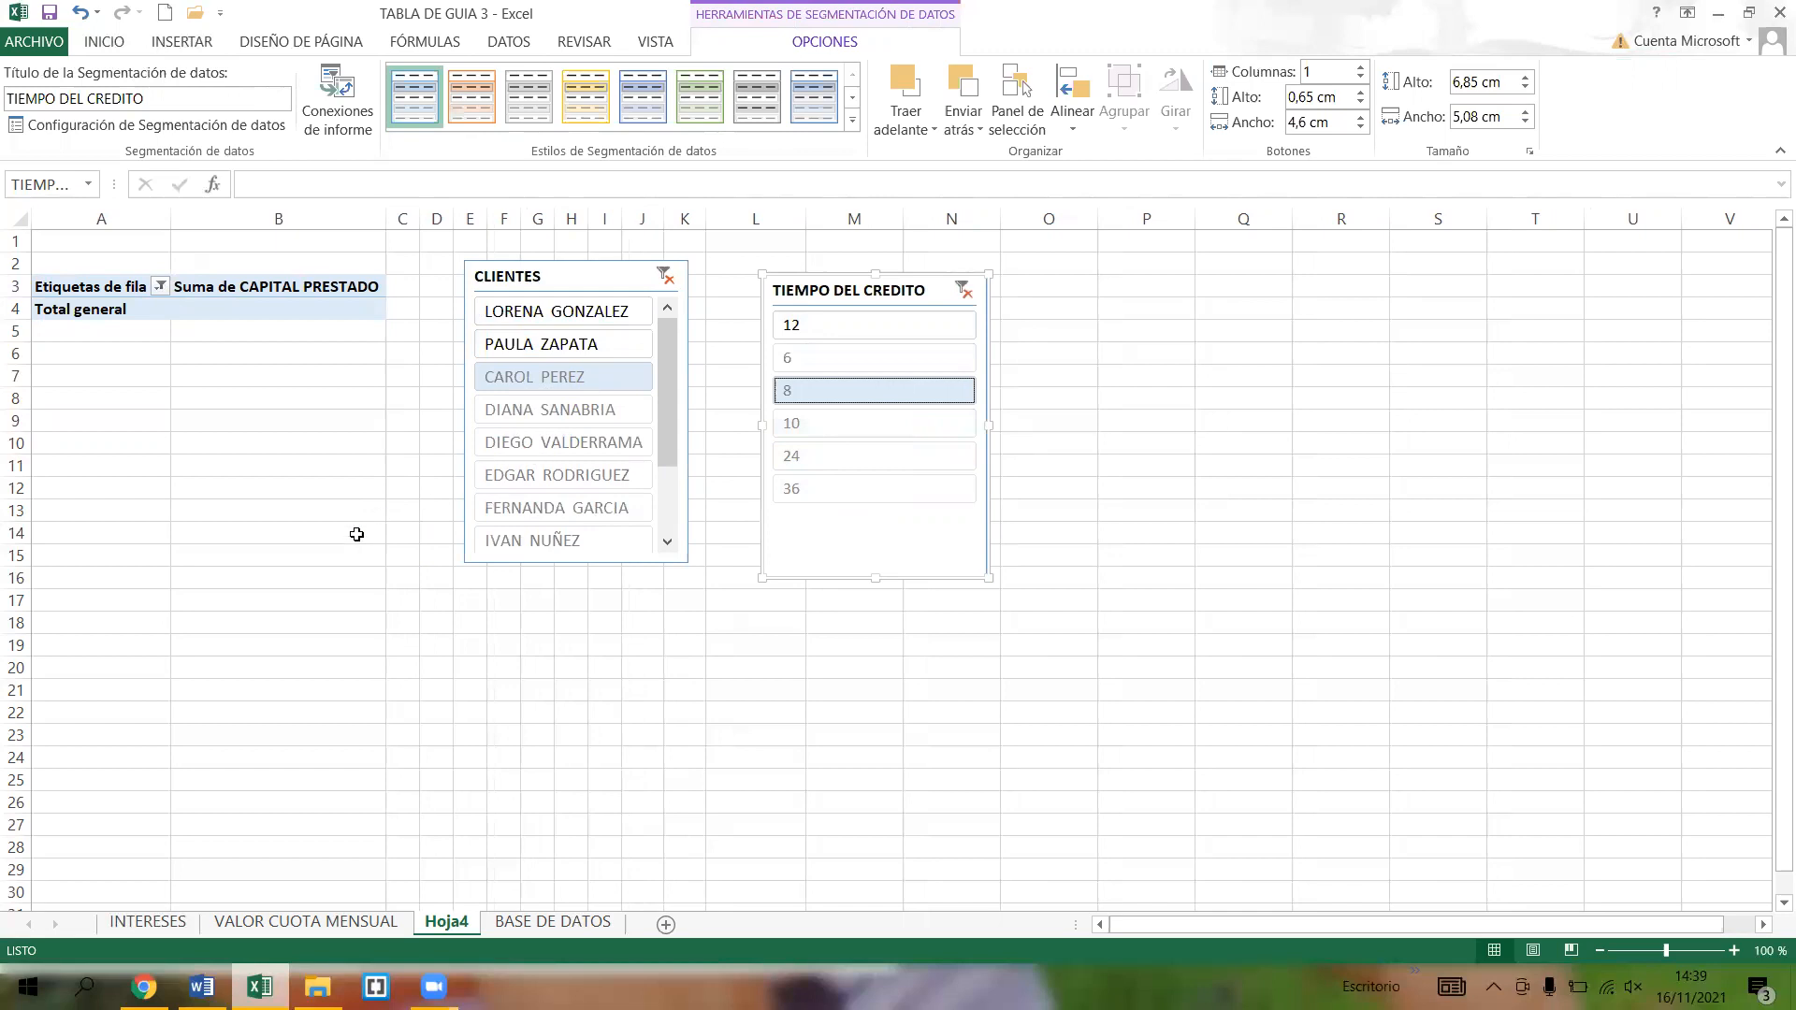
left_click(364, 373)
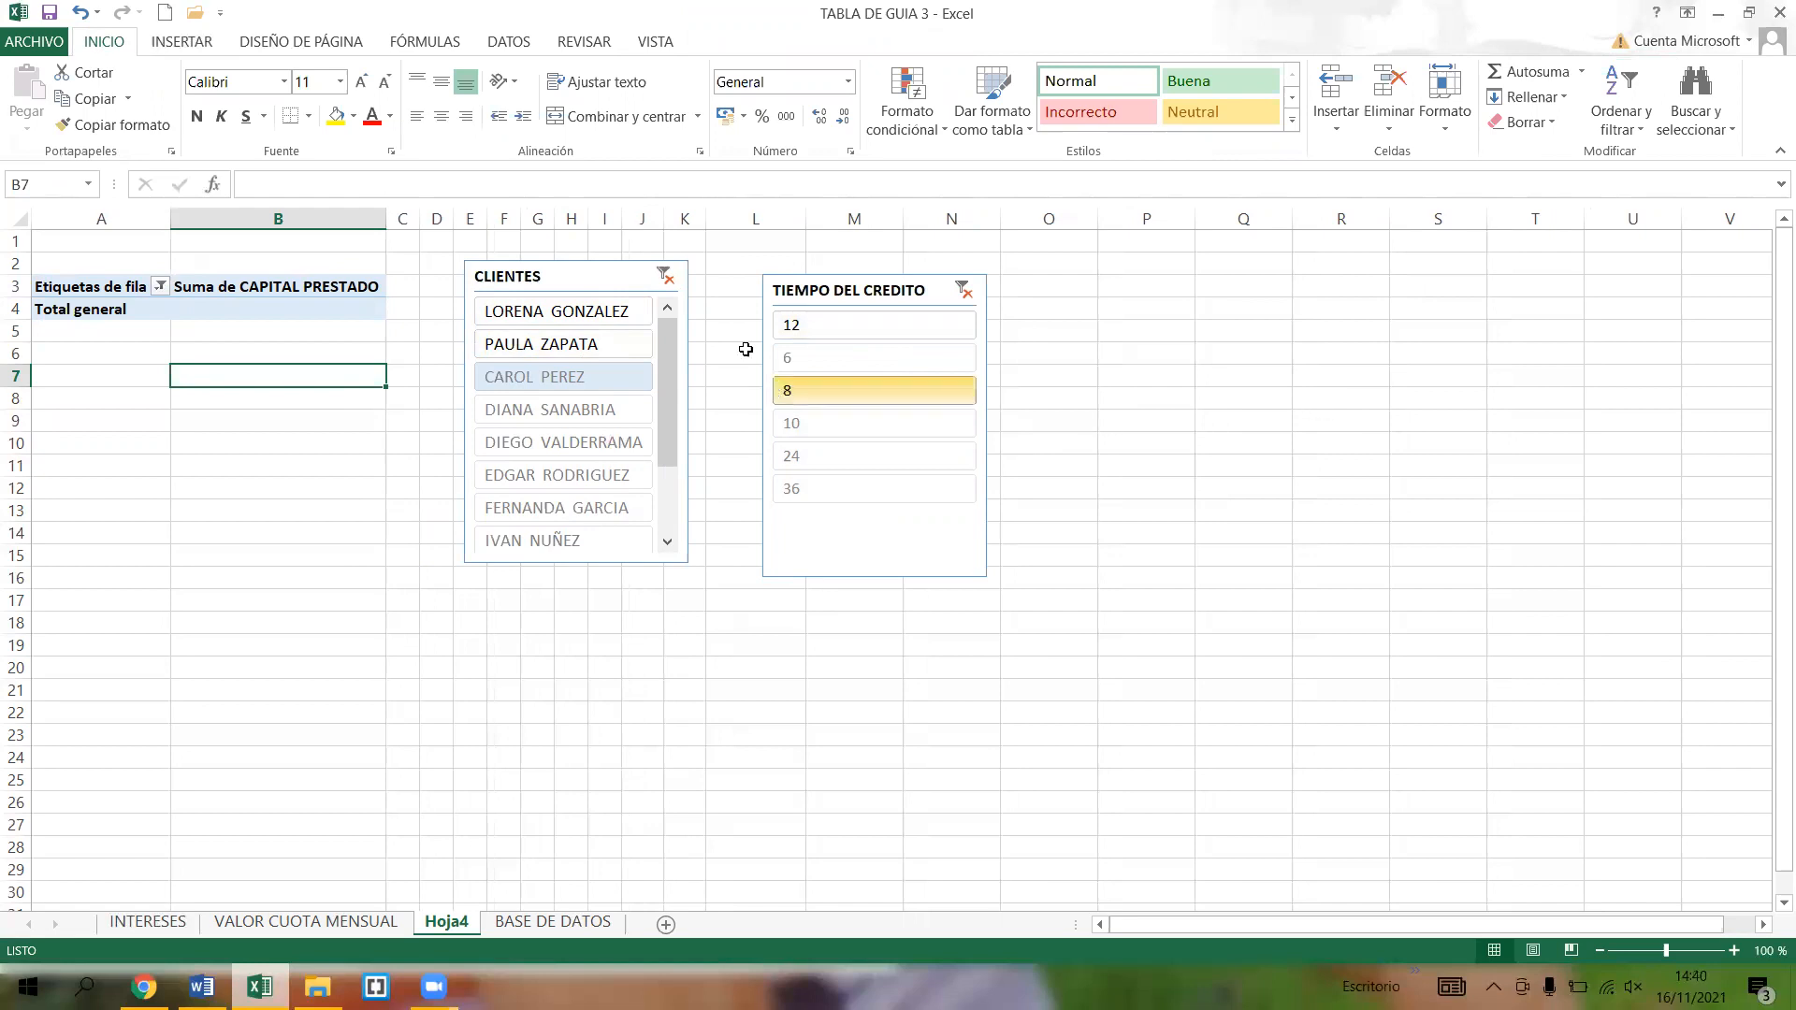
left_click(666, 277)
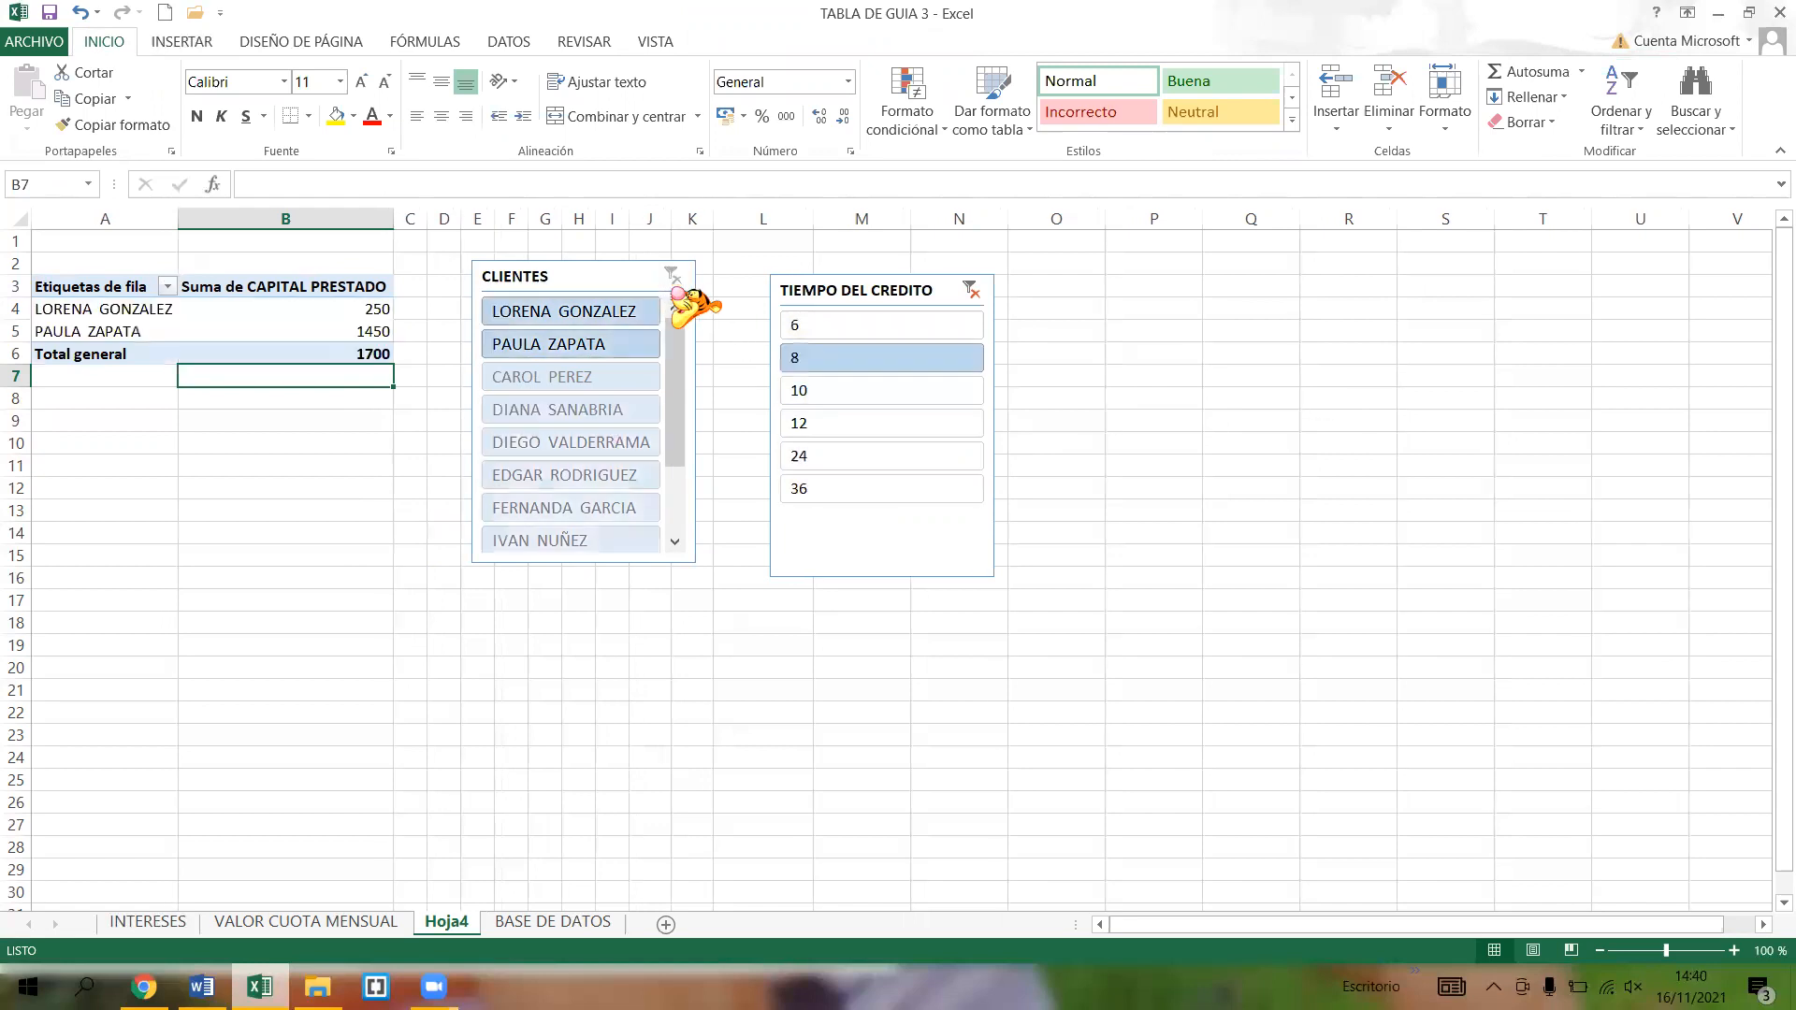
left_click(971, 292)
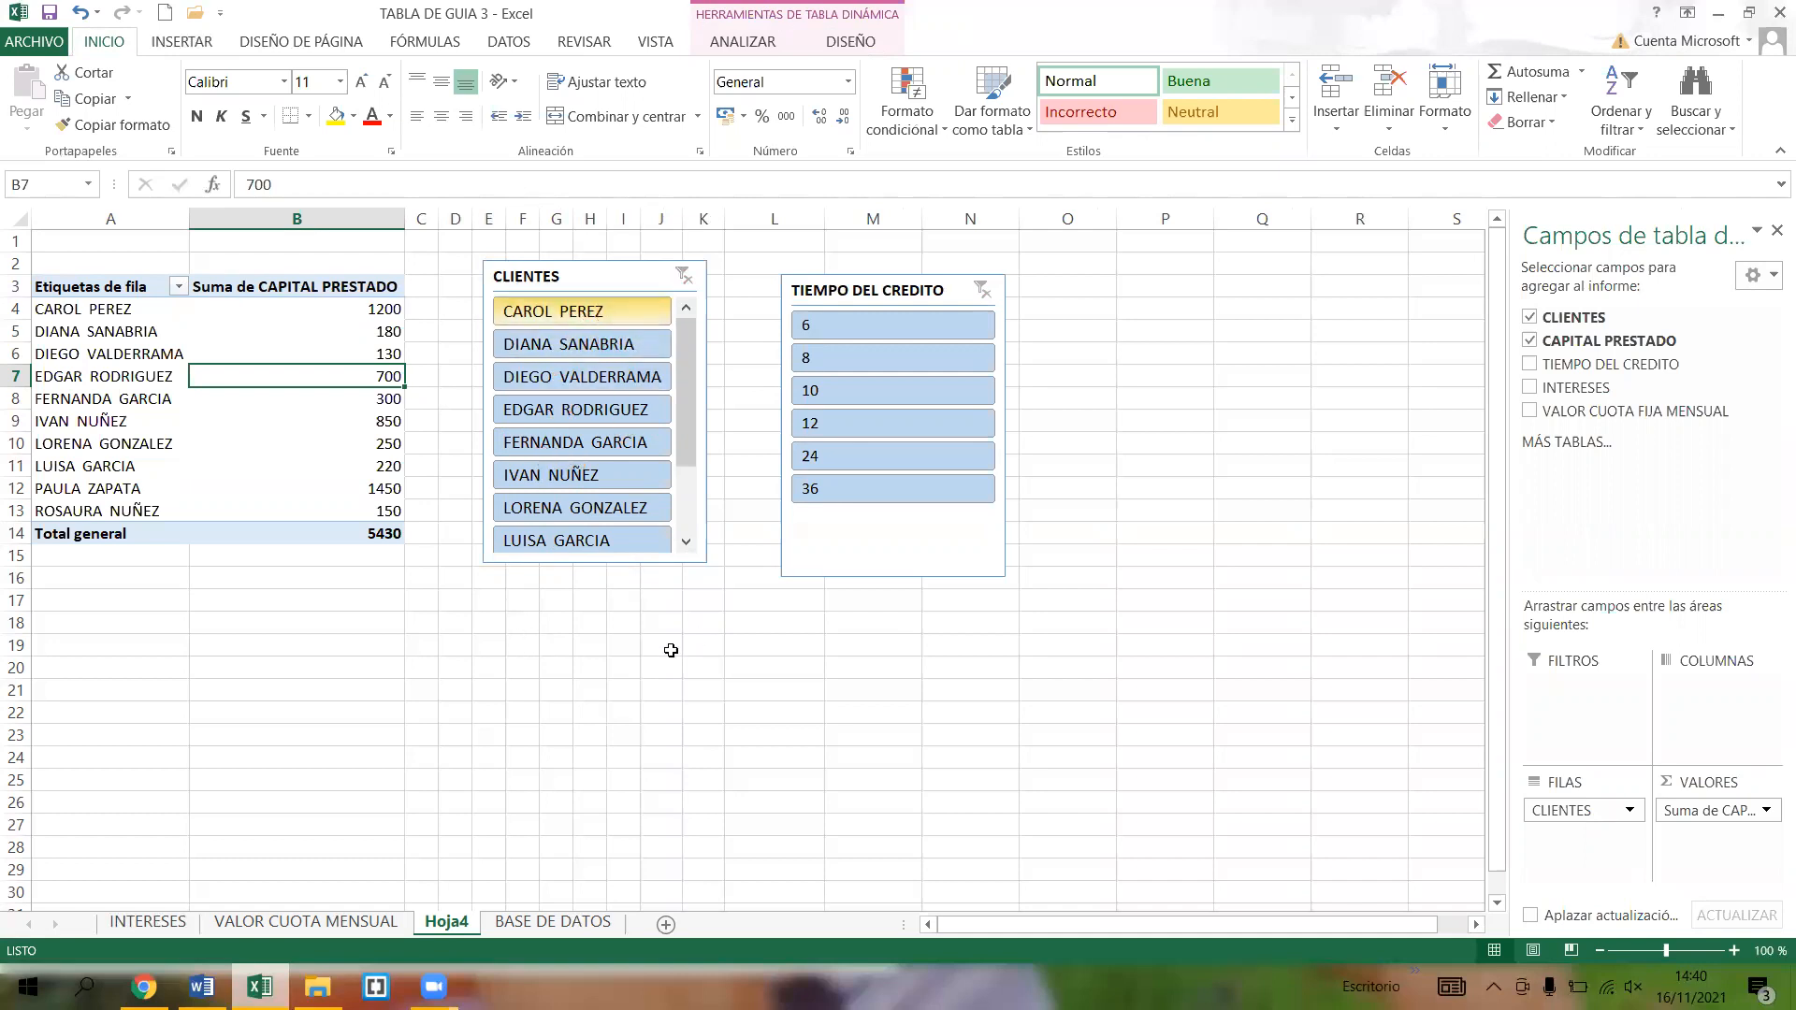
- Filter the pivot table by the first, third and sixth listed clients together in the CLIENTES slicer, and clear the filter
left_click(608, 314, "ctrl")
left_click(608, 314)
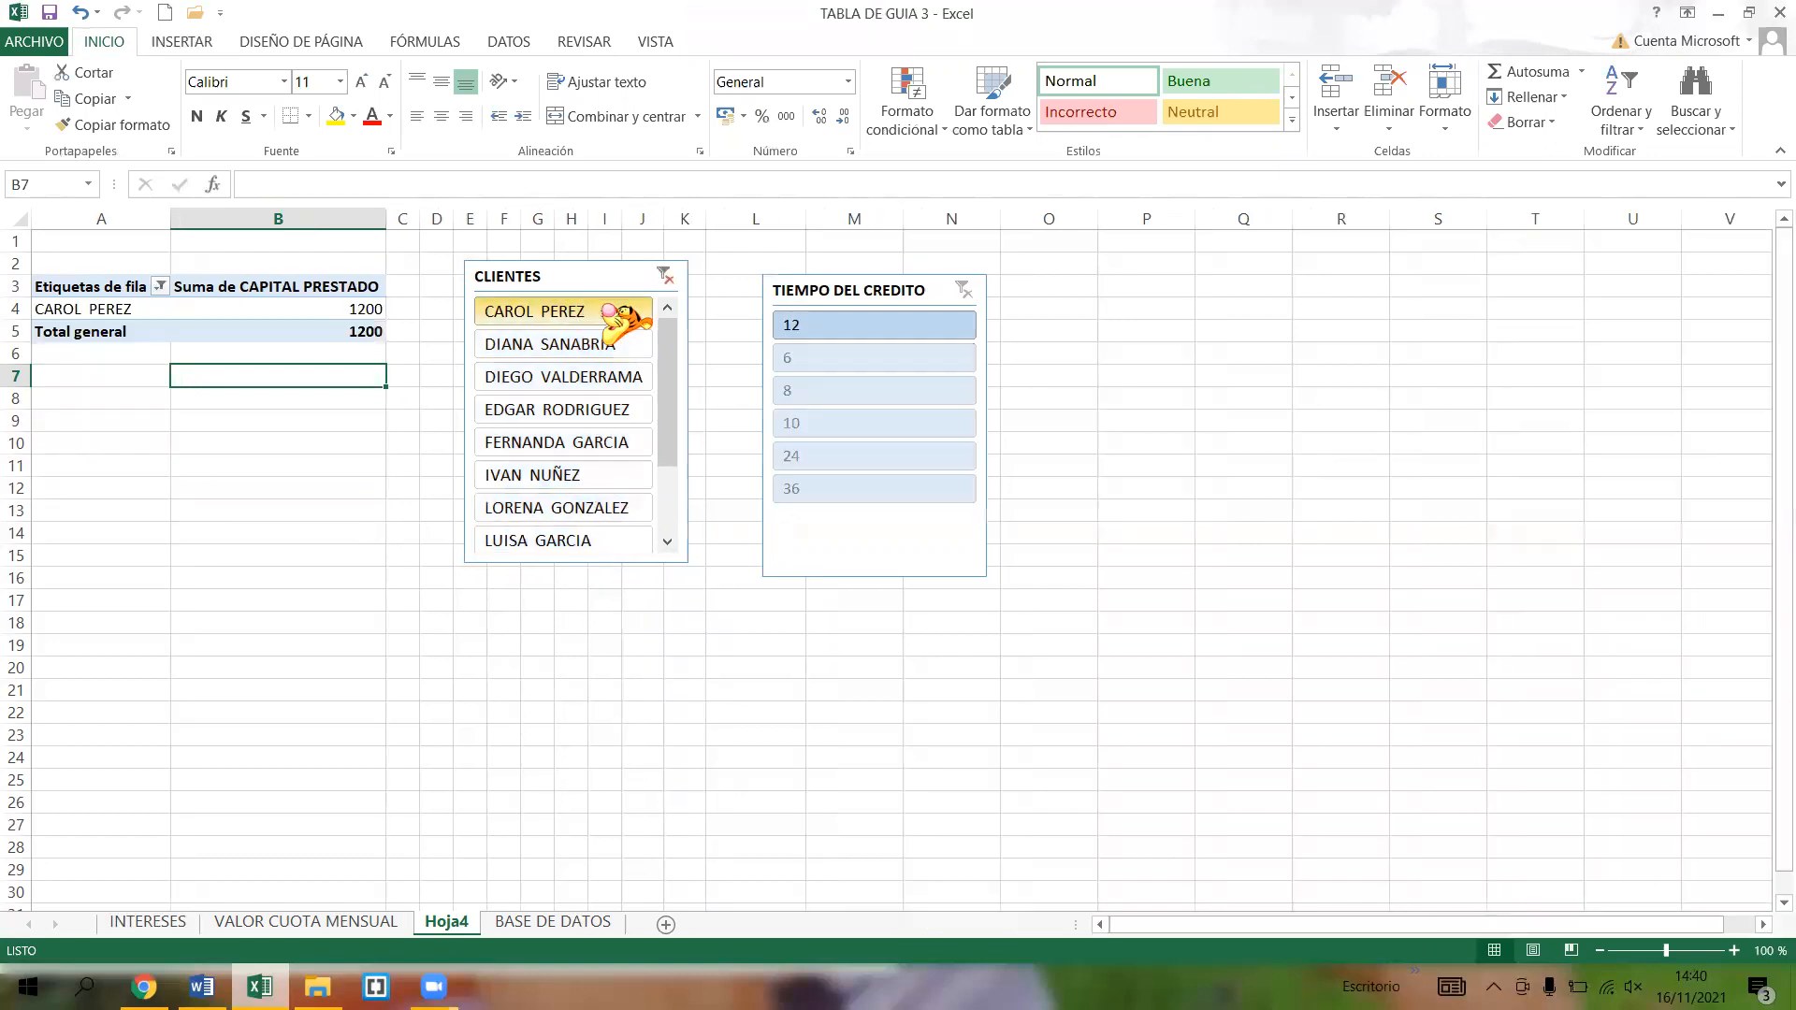
left_click(603, 379, "ctrl")
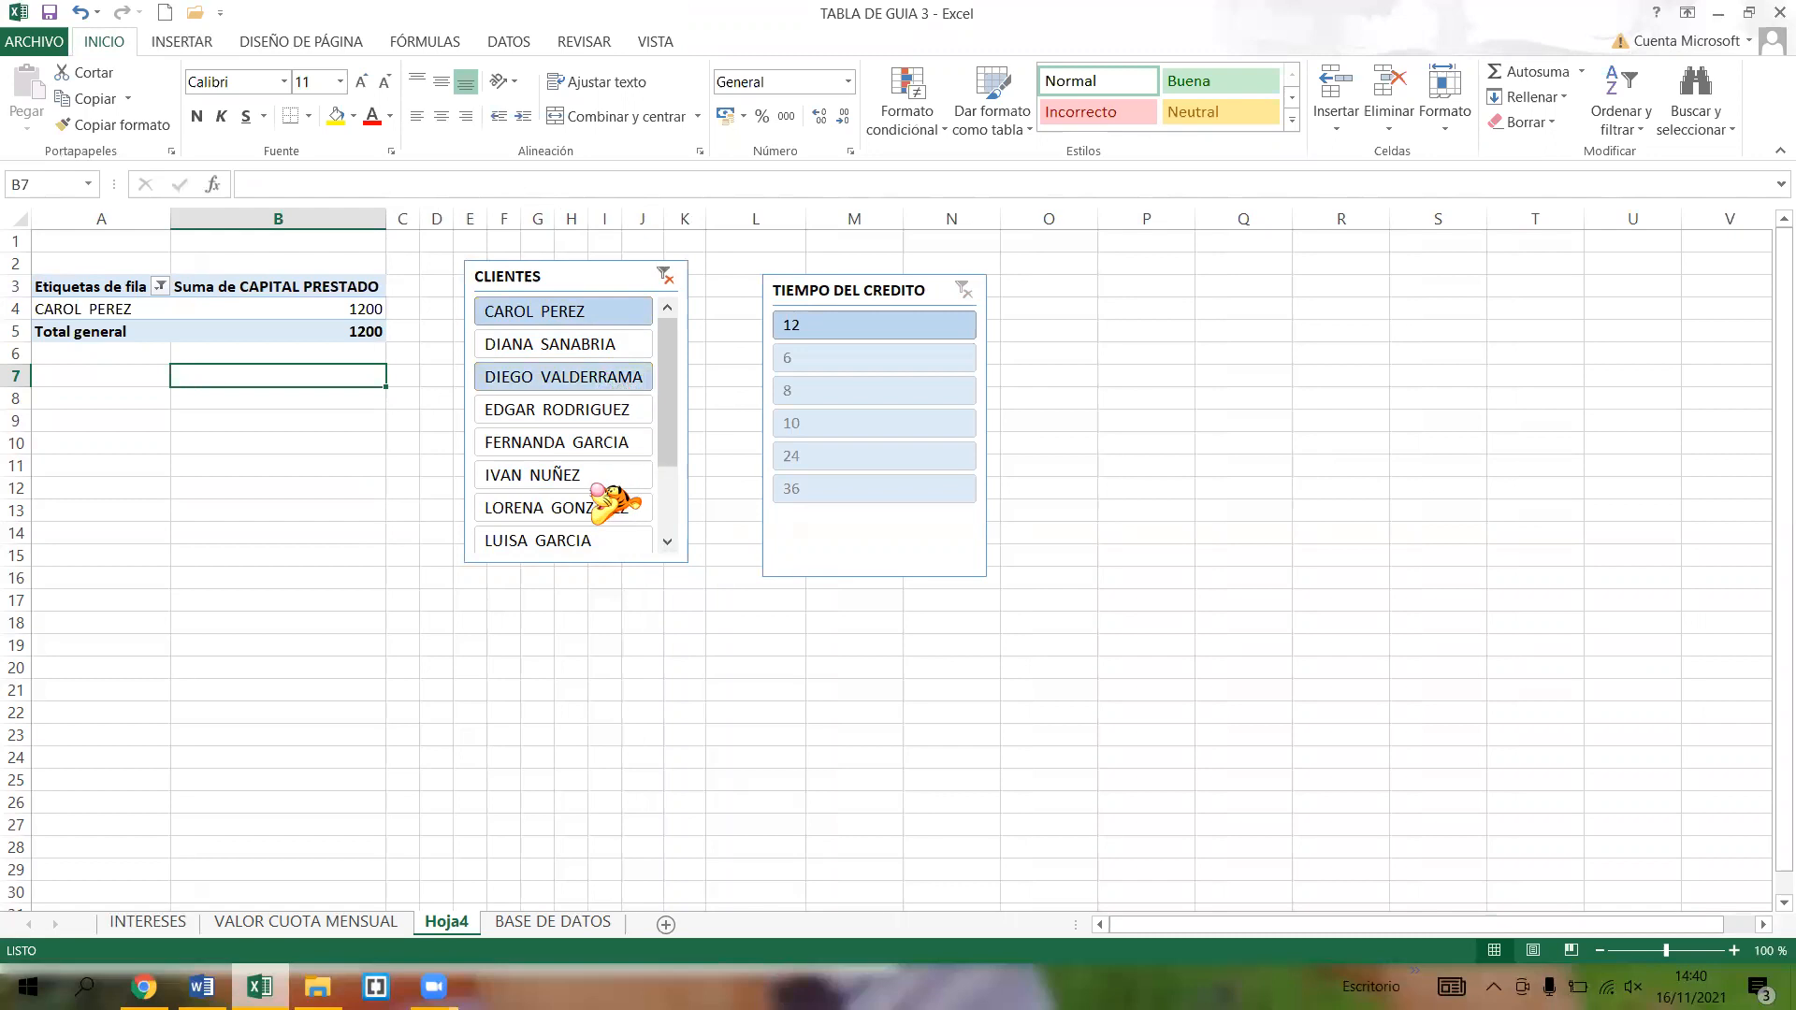
left_click(601, 477, "ctrl")
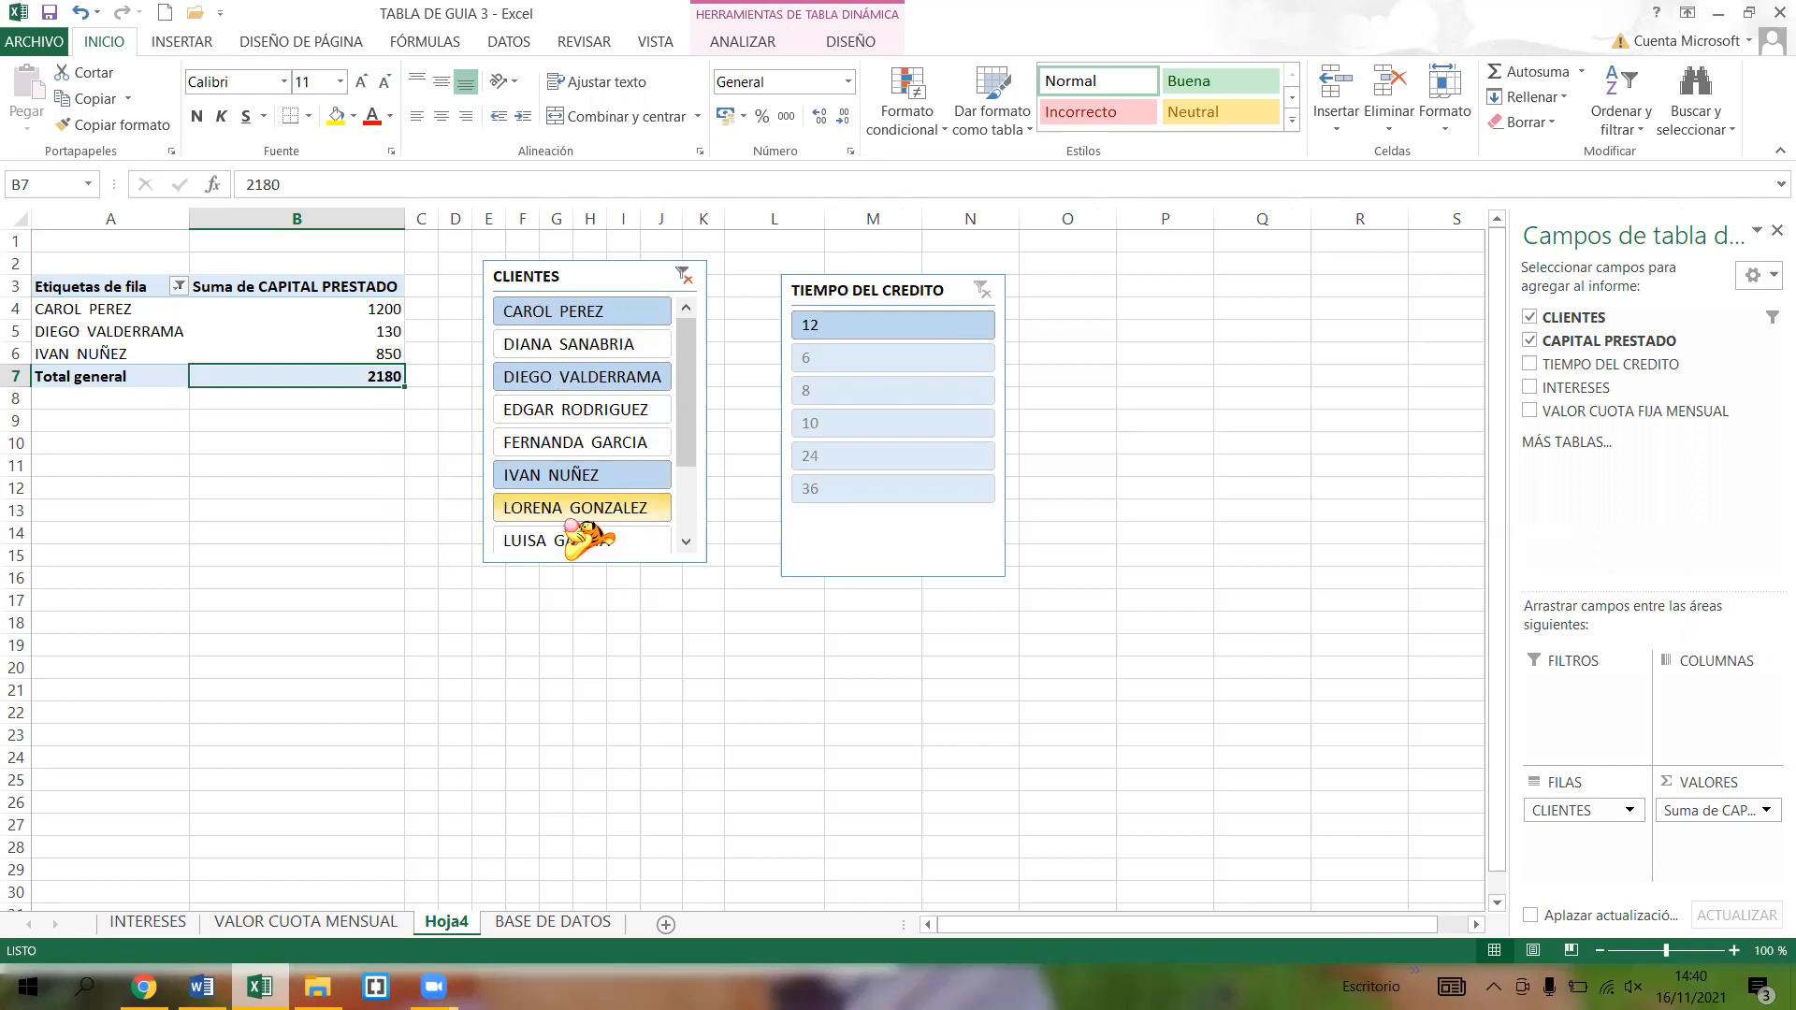
left_click(683, 275)
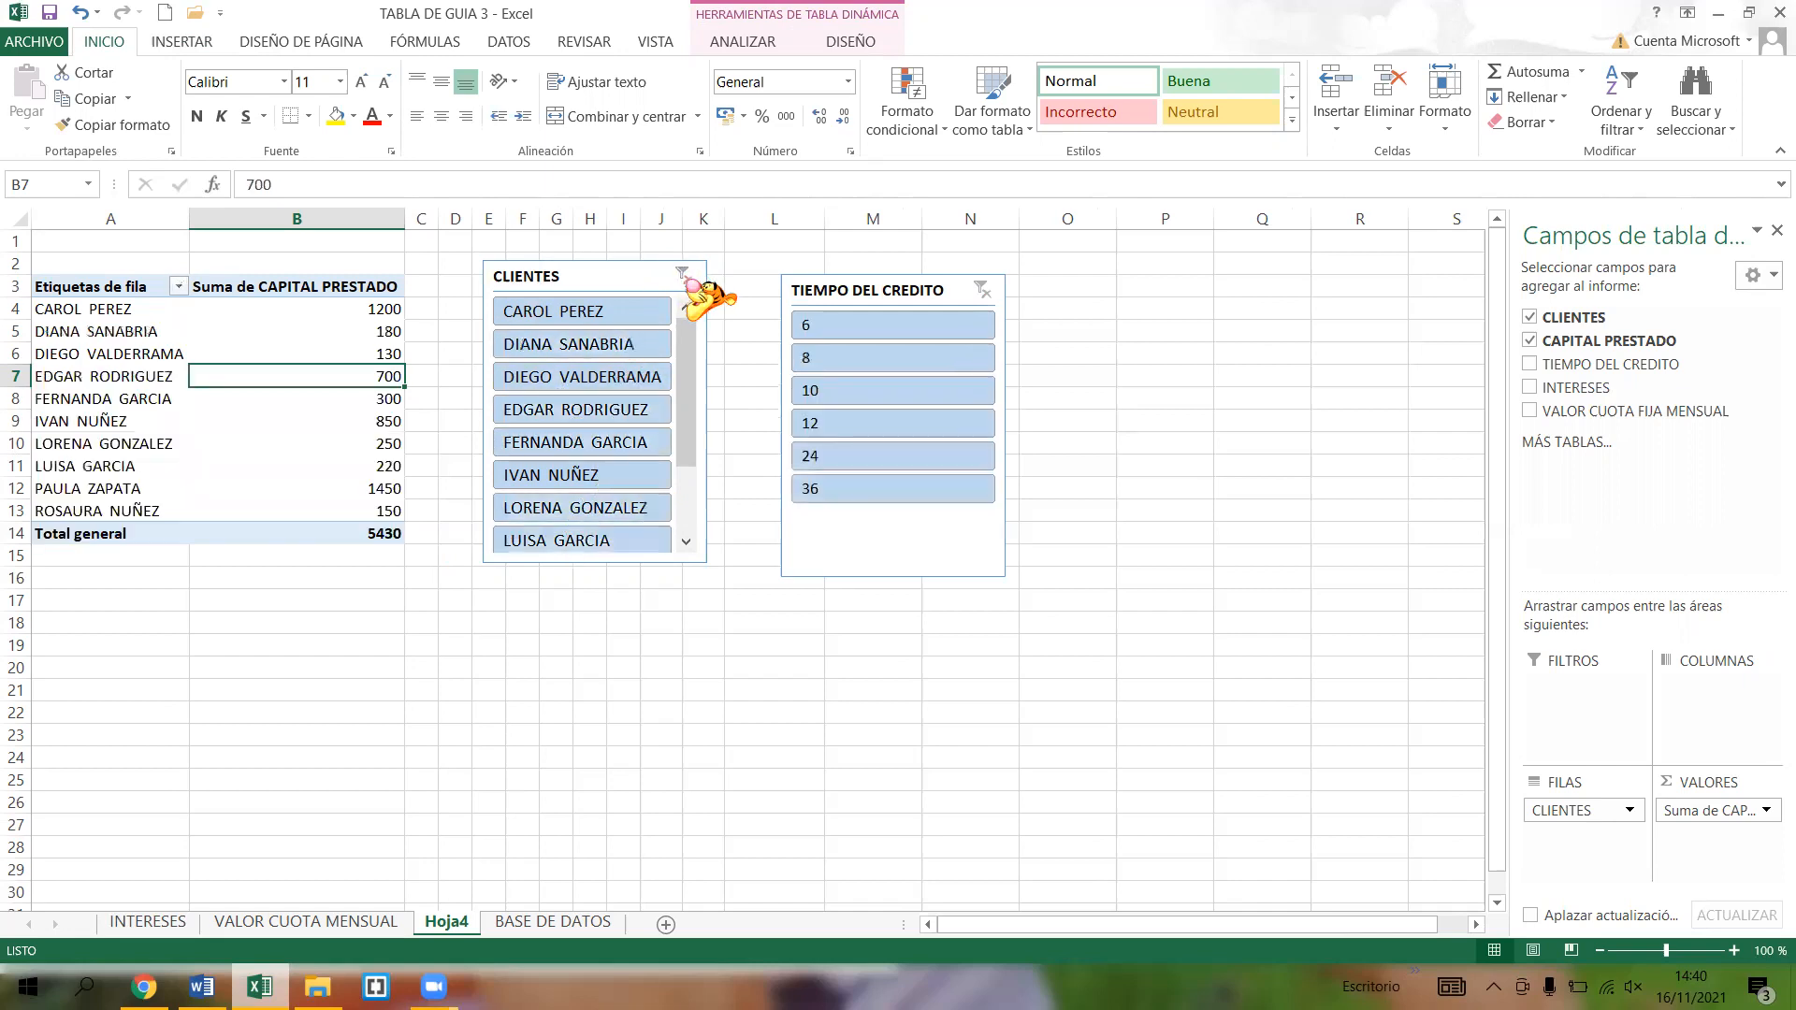
- Filter the CLIENTES slicer by the last, seventh and first listed clients together, and clear the filter
left_click(589, 241)
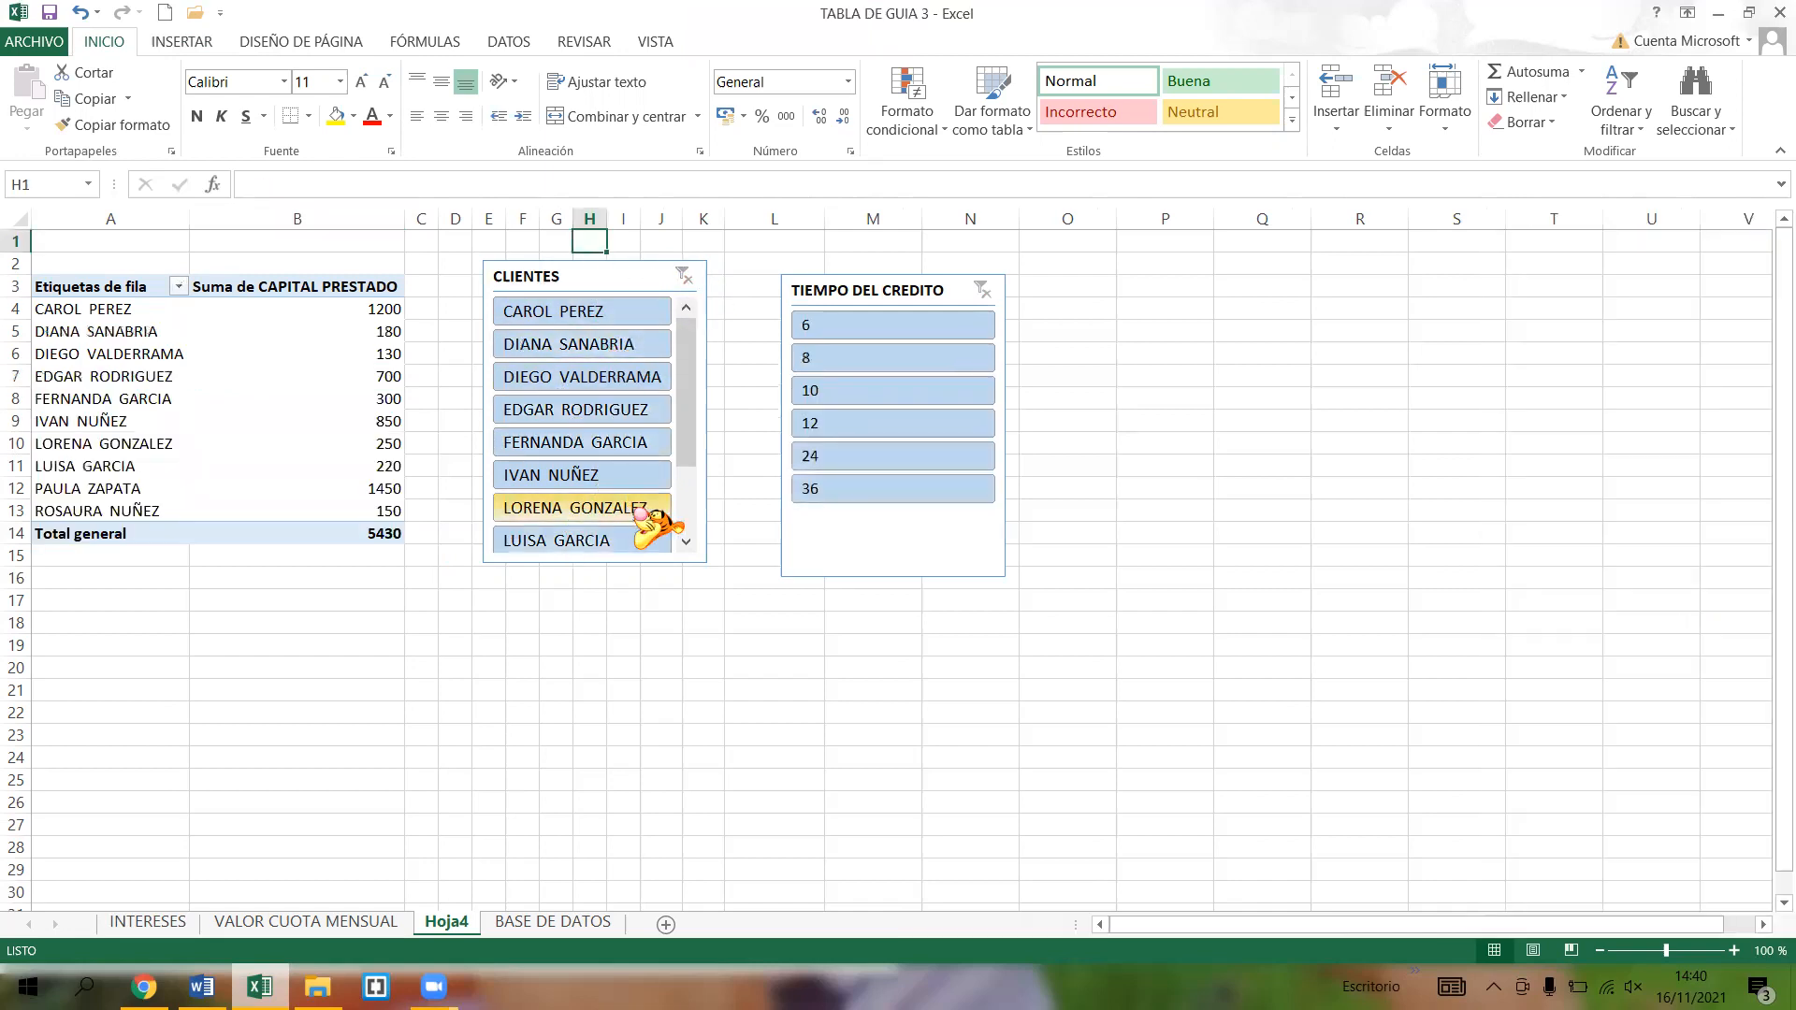
left_click_drag(694, 417, 693, 519)
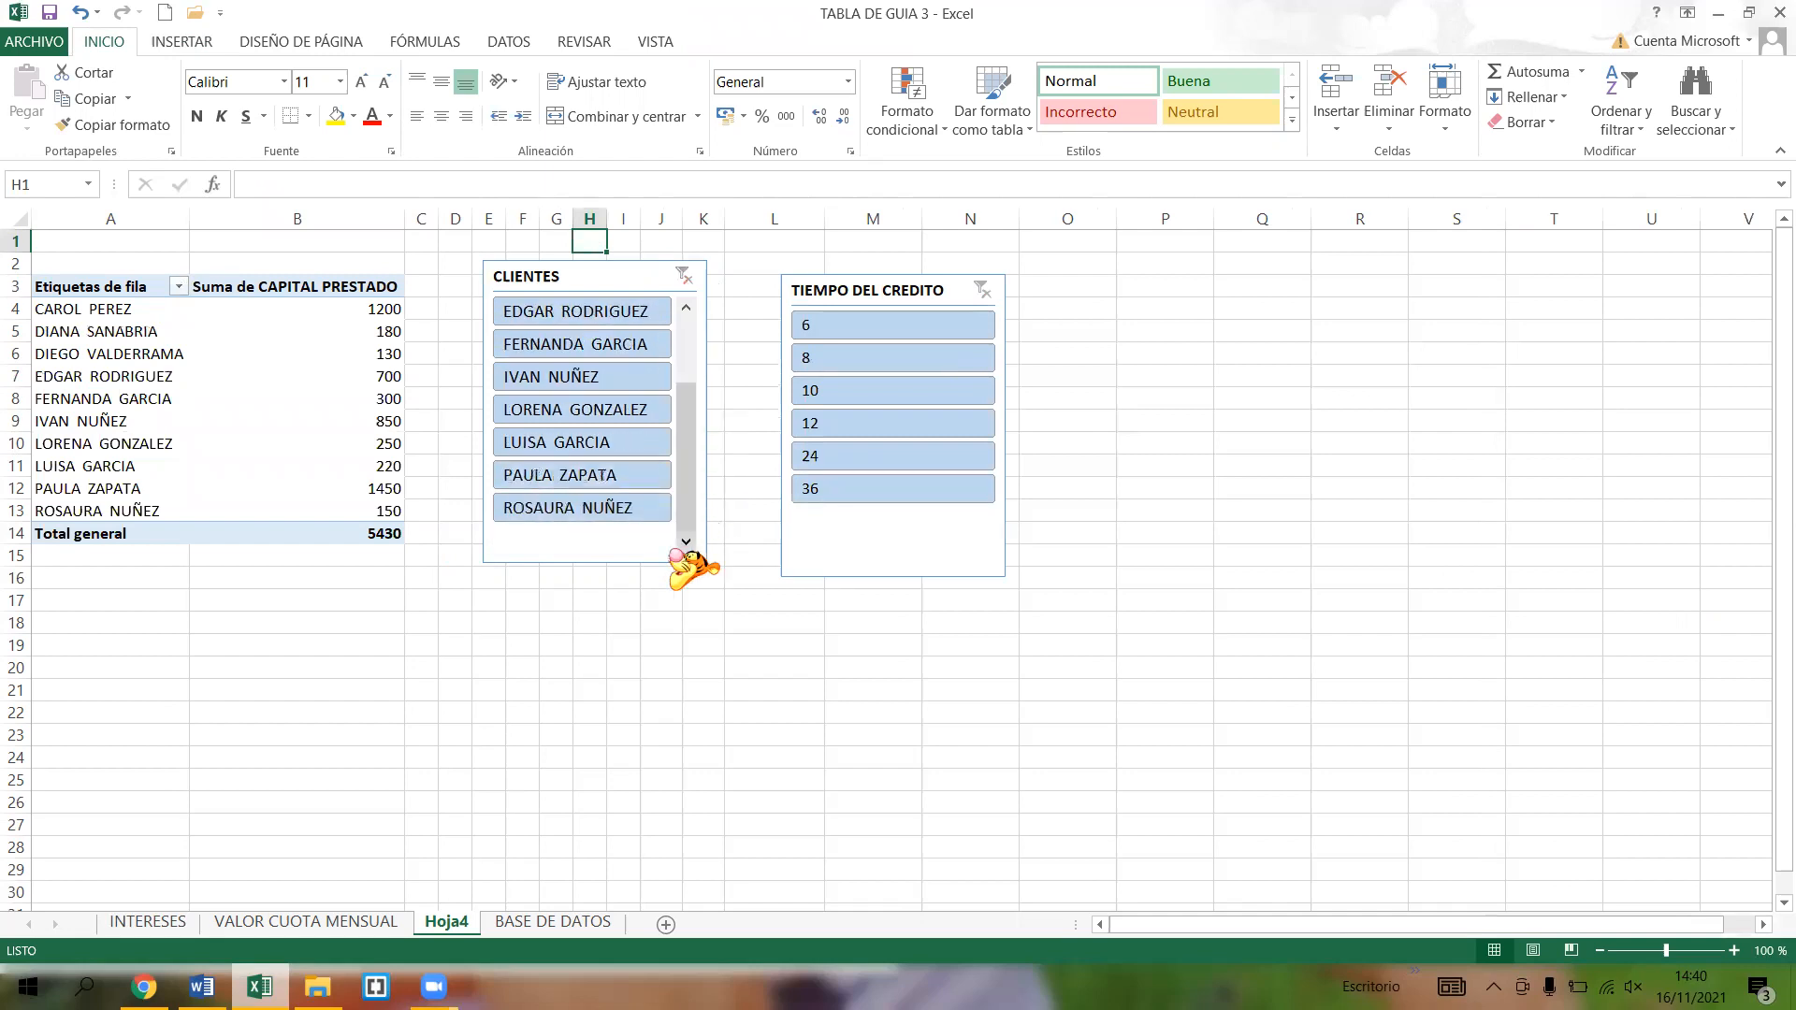
left_click(622, 510)
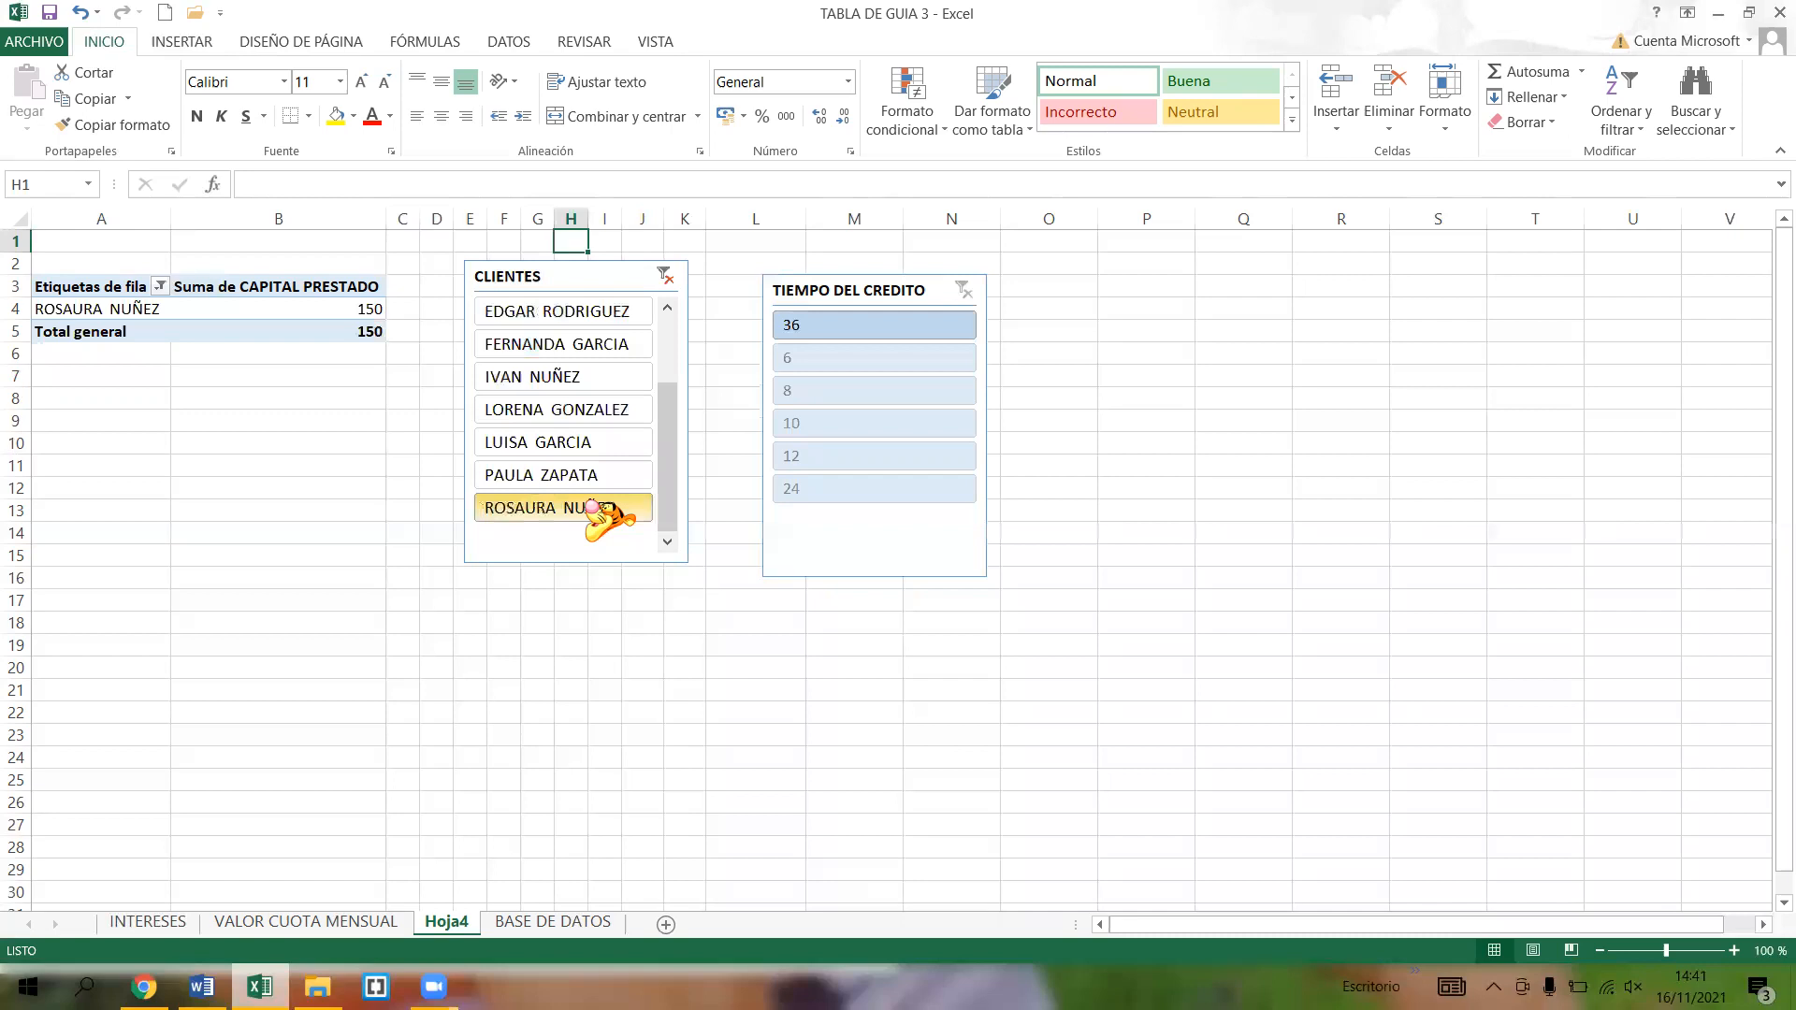
left_click(613, 411, "ctrl")
left_click_drag(668, 418, 660, 338)
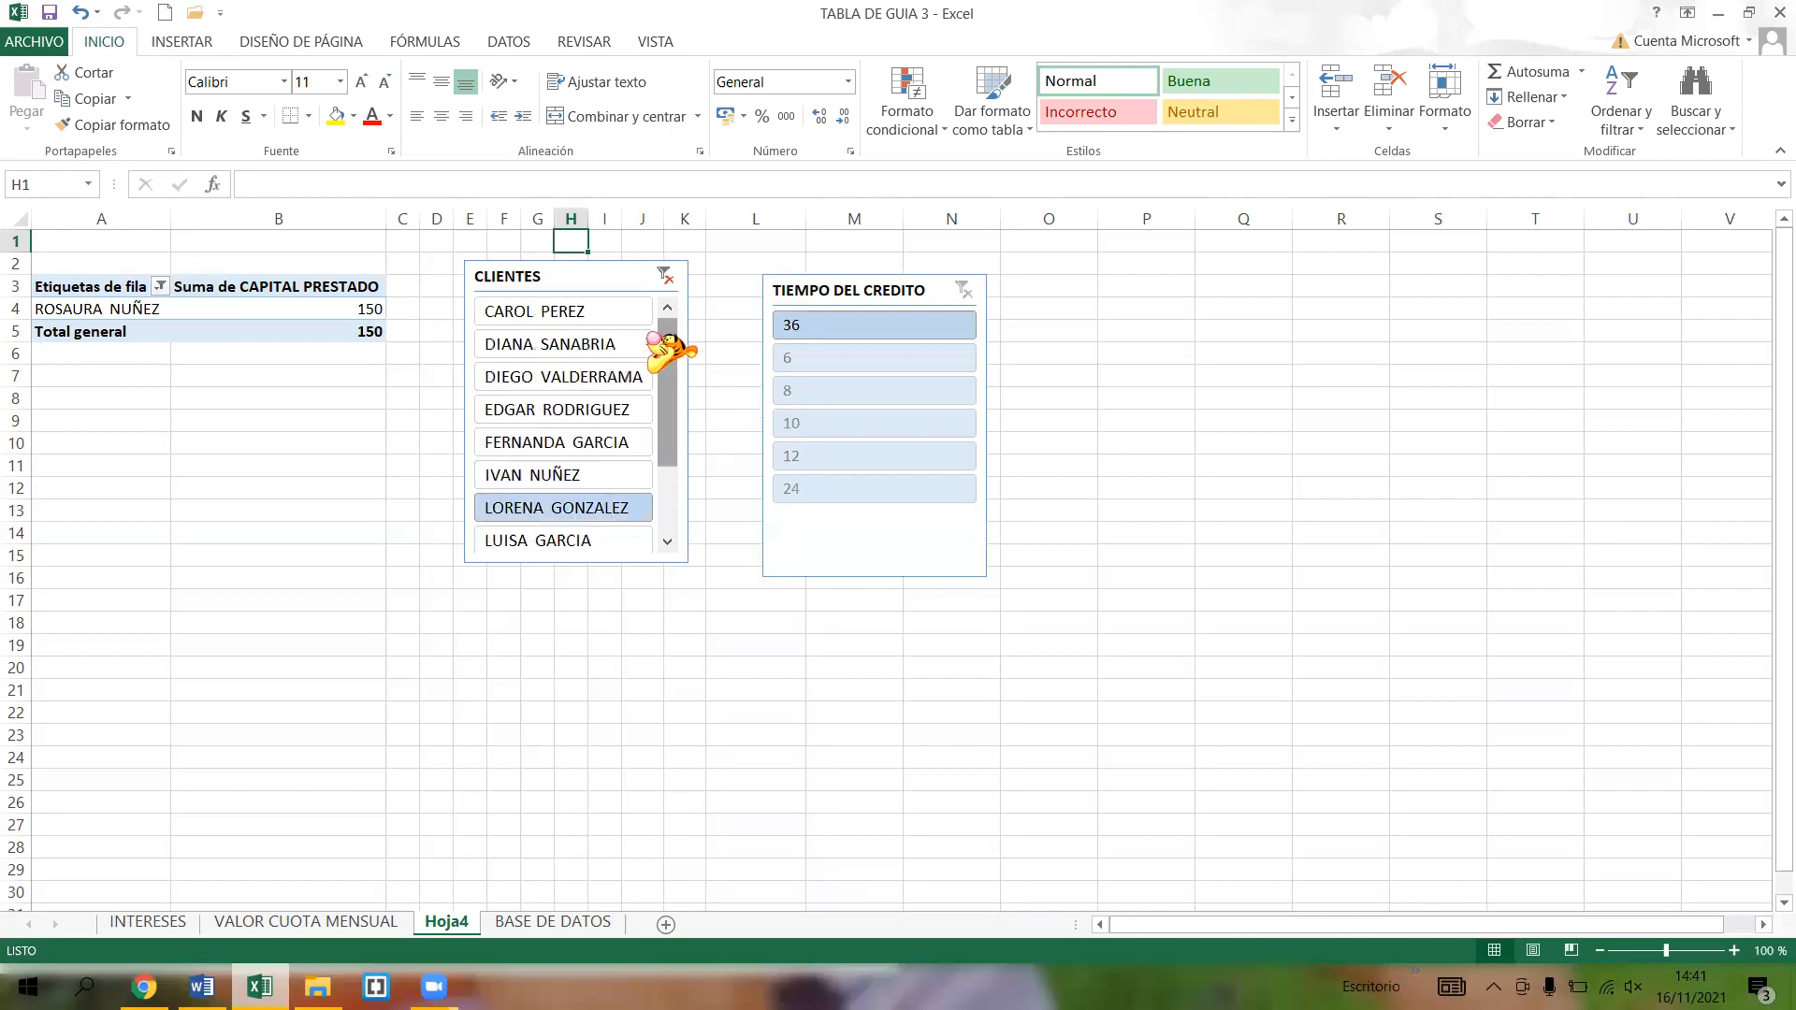
left_click(596, 318, "ctrl")
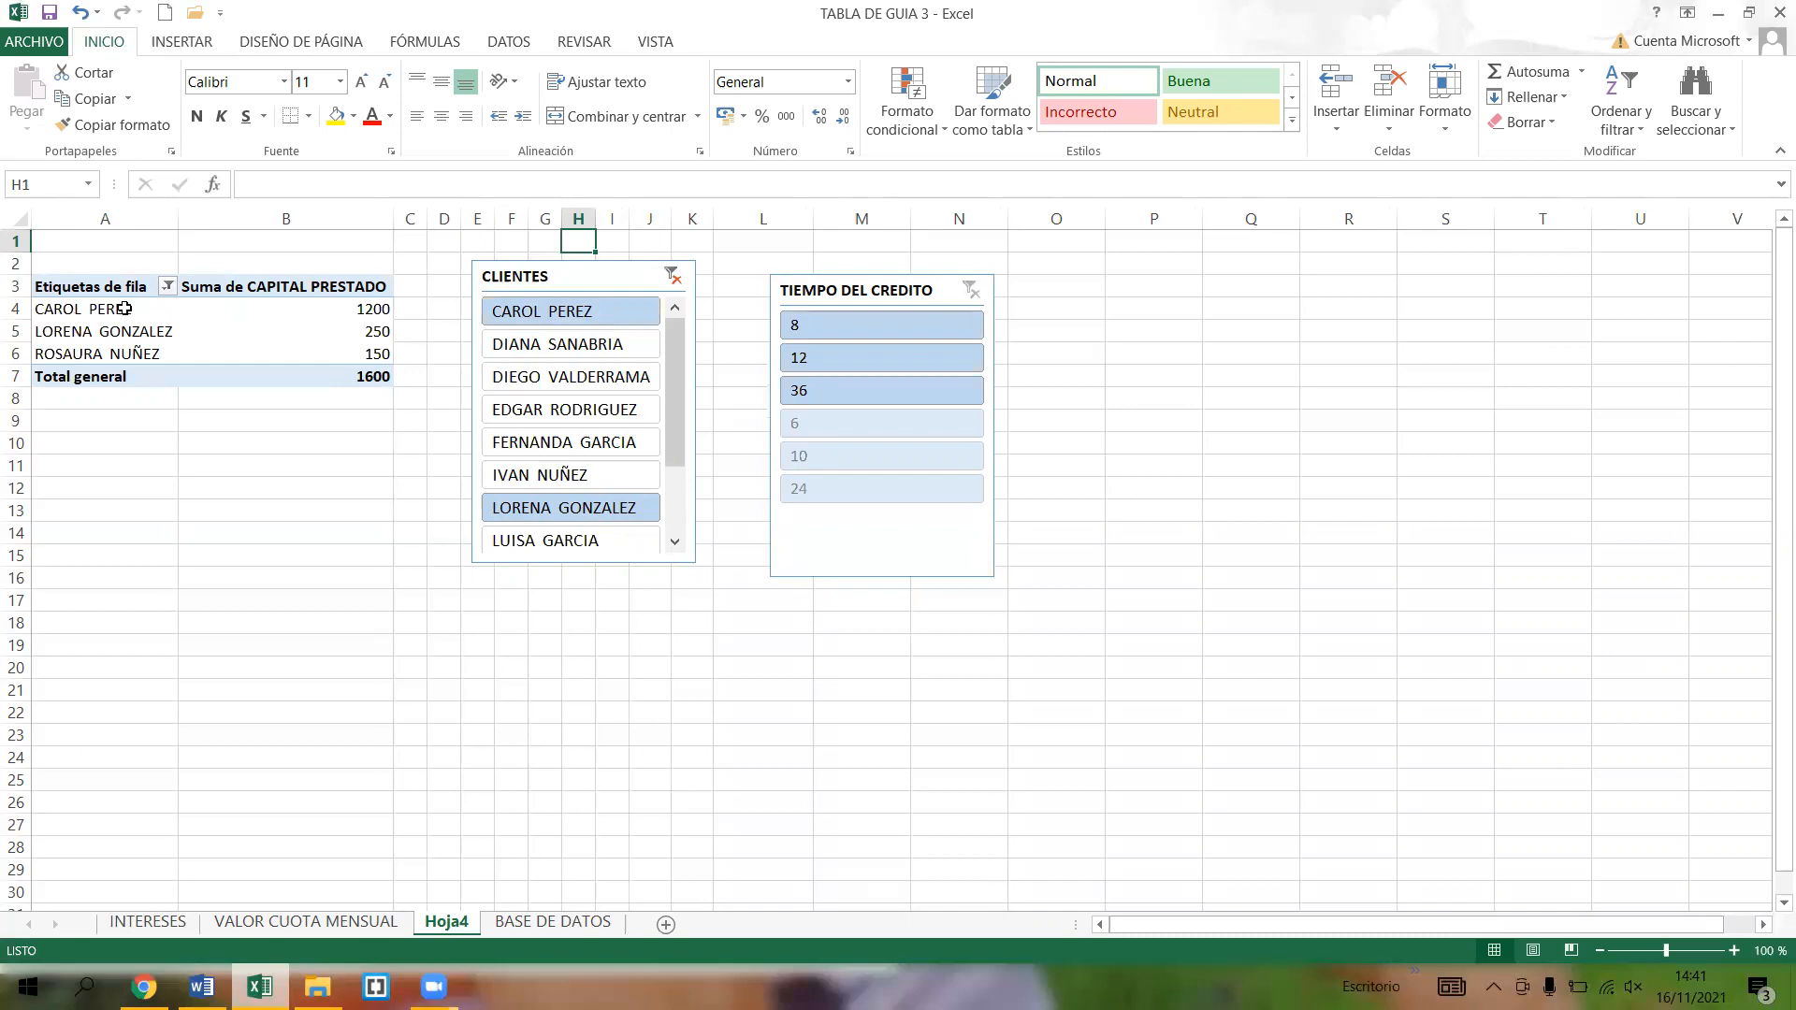
left_click_drag(670, 388, 696, 283)
left_click(674, 276)
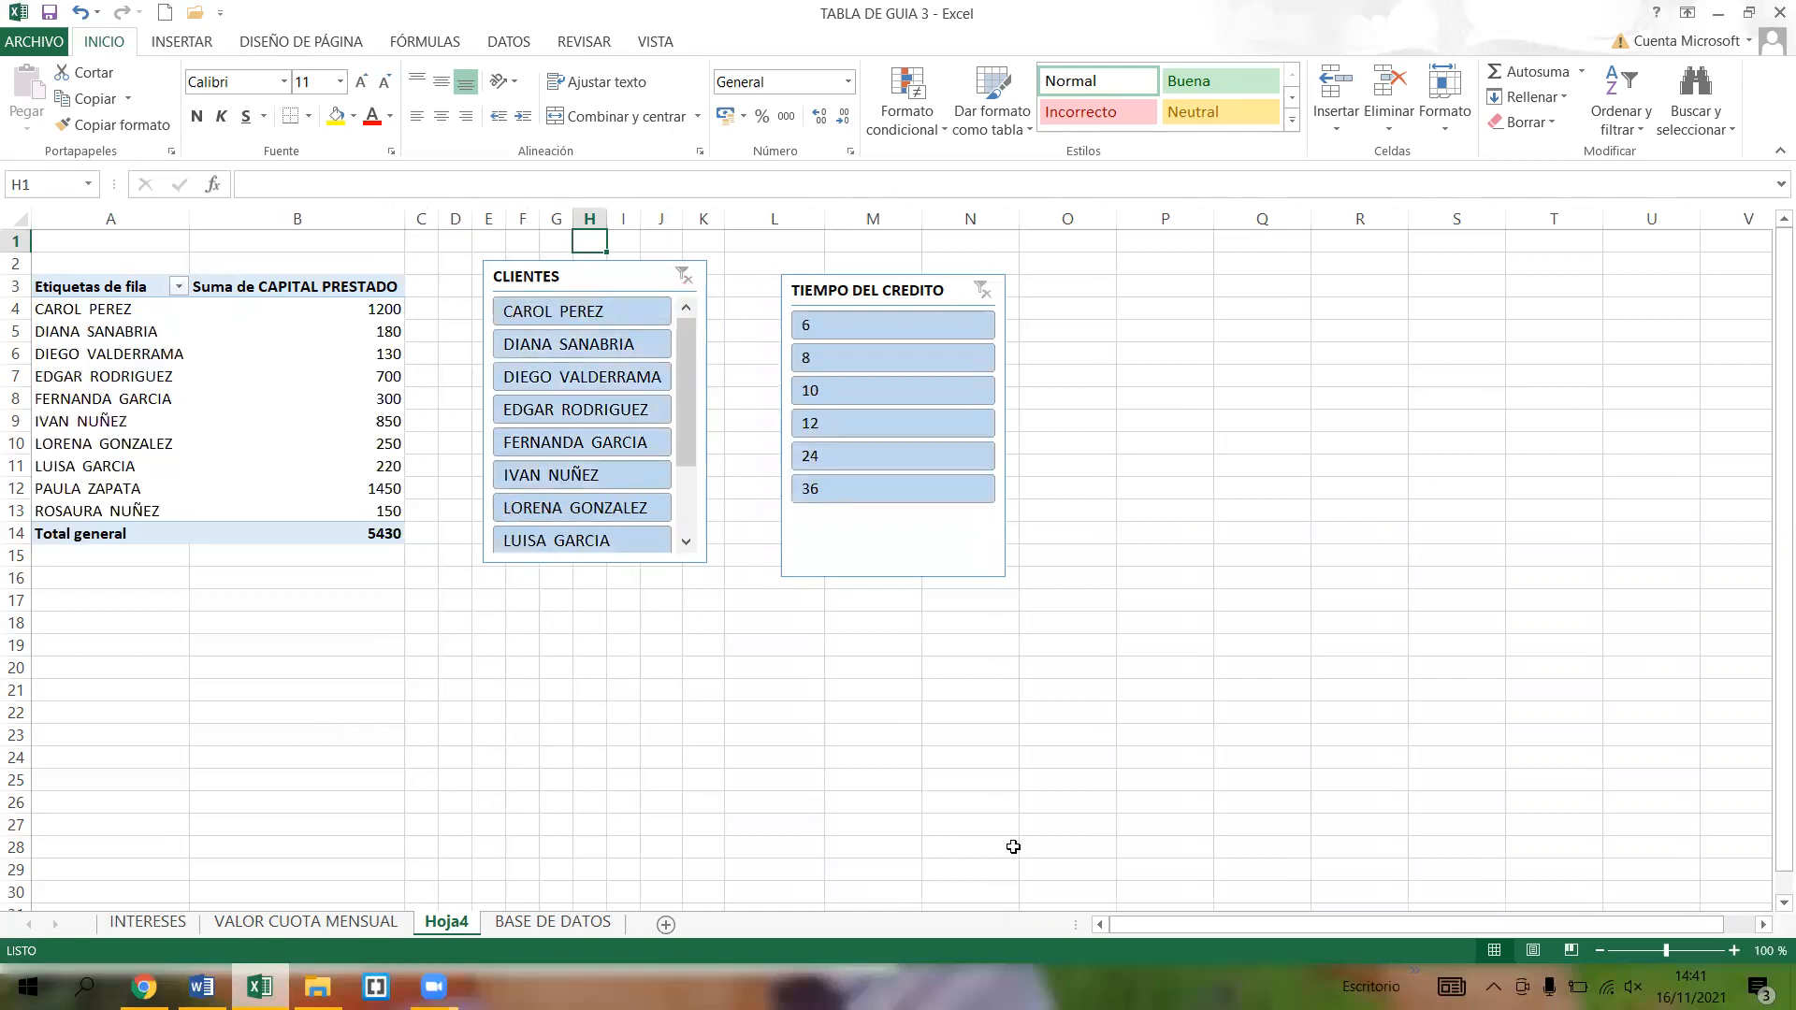
- Restore the Excel window to a smaller size, narrow it and arrange it beside the Word guide so that task 11 can be read
left_click(1748, 13)
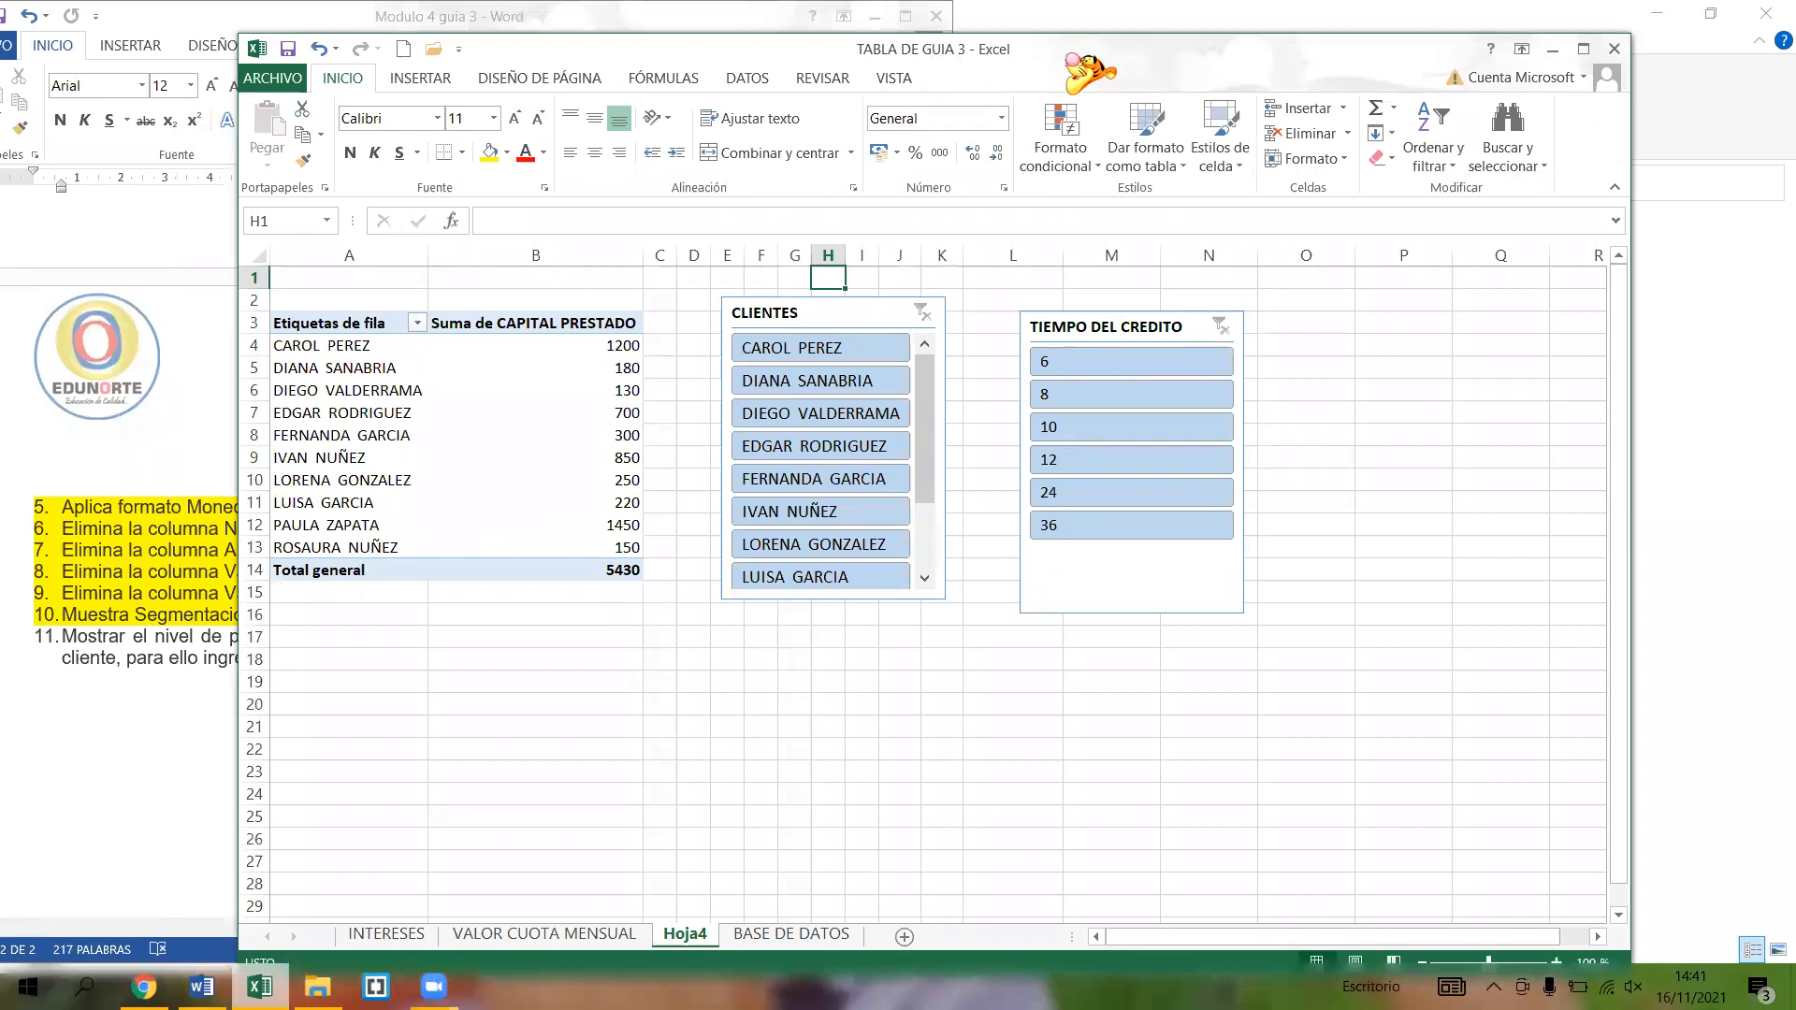
left_click_drag(1067, 54, 1281, 701)
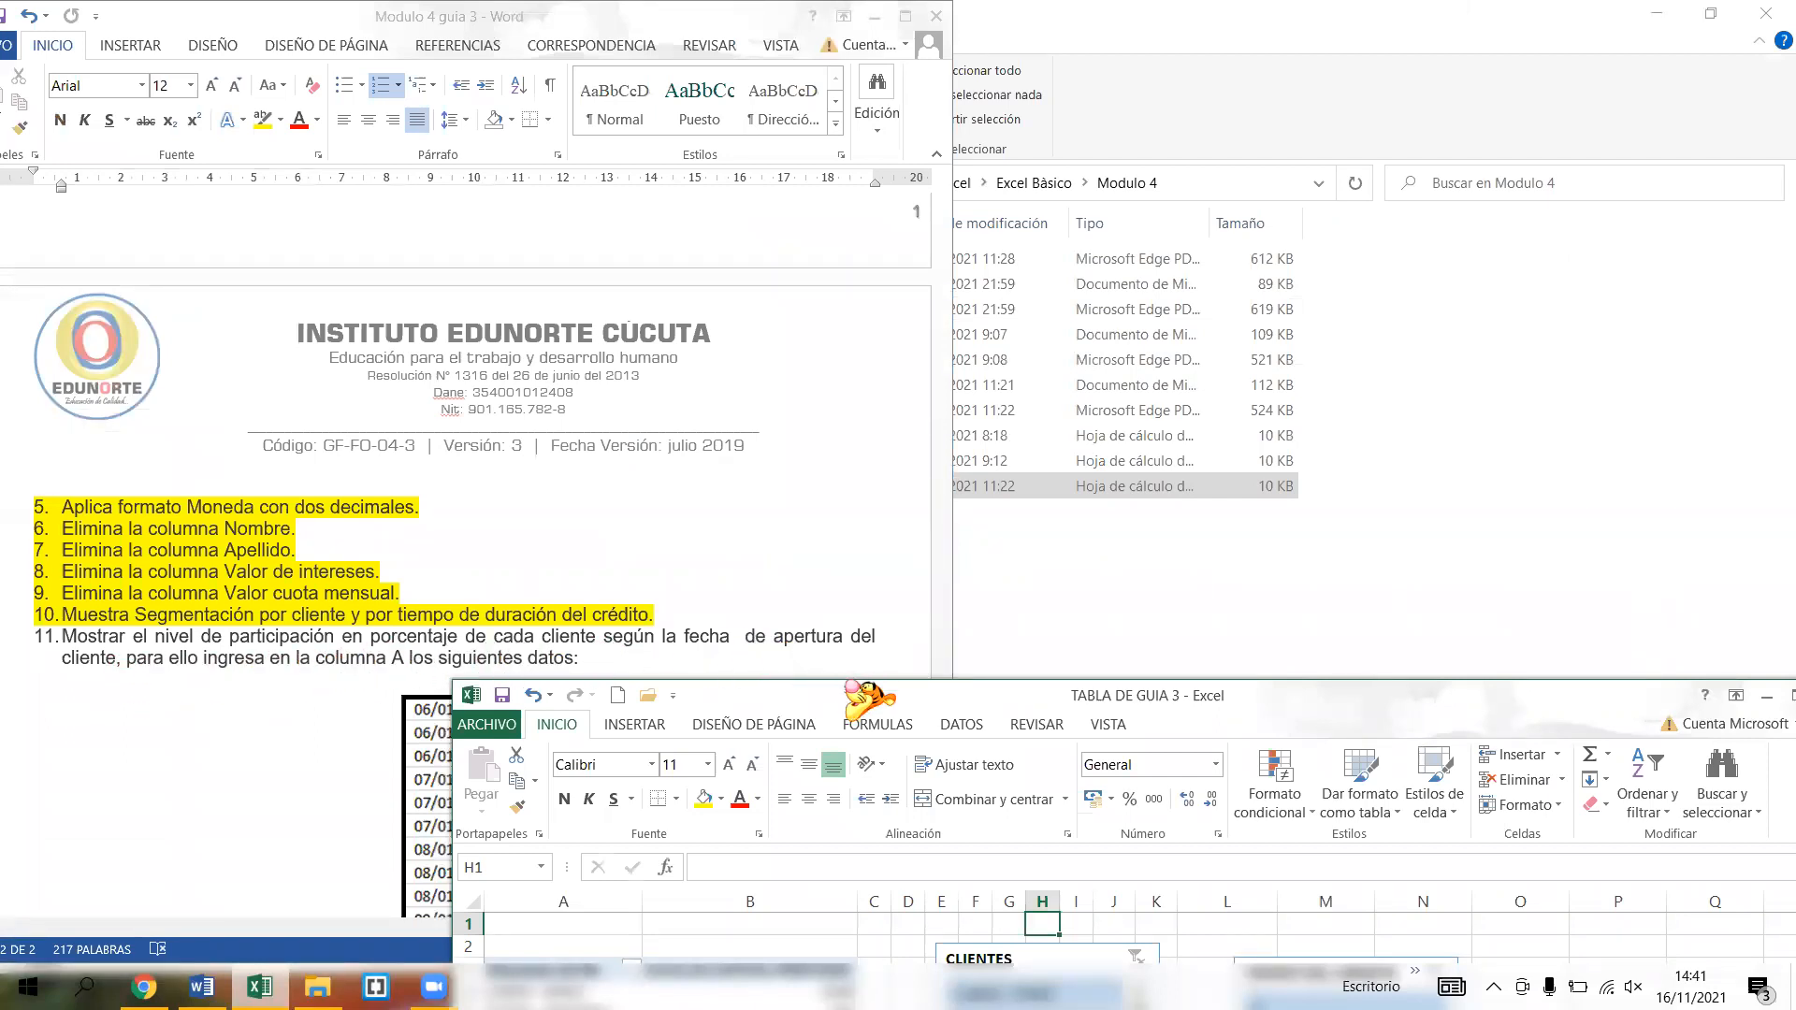
left_click_drag(870, 697, 870, 640)
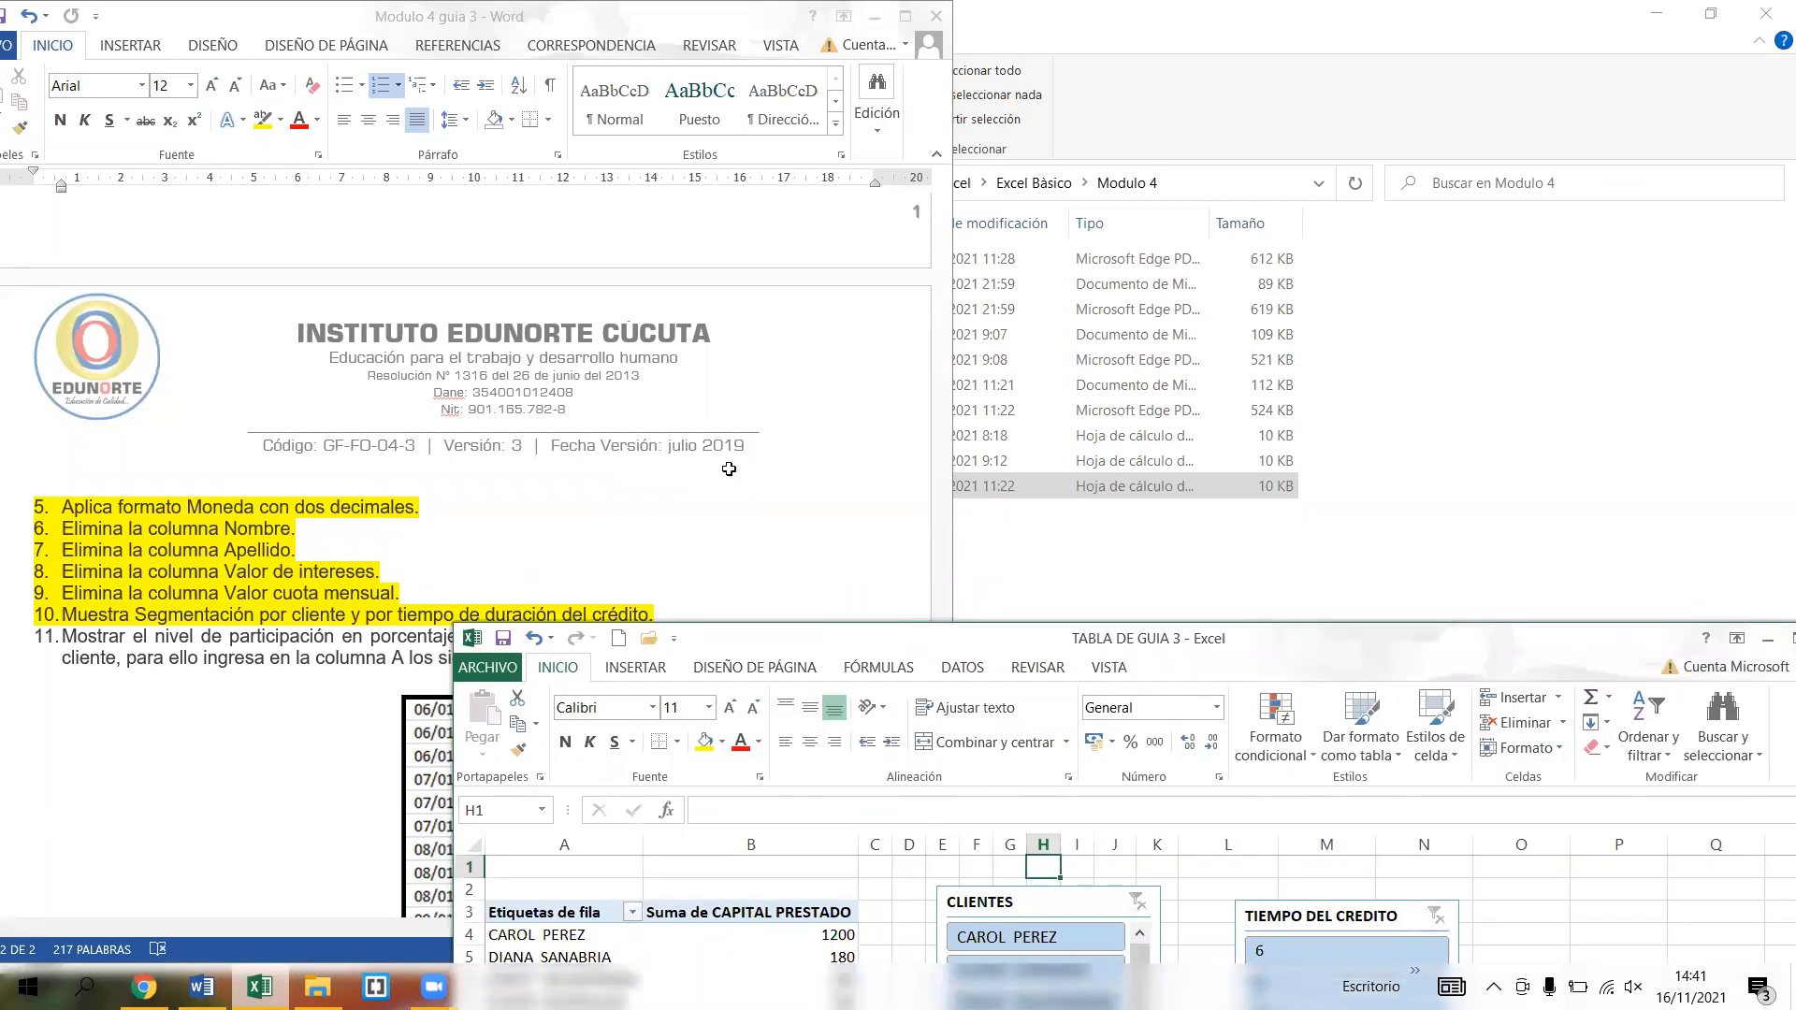
left_click_drag(856, 640, 965, 80)
scroll(392, 694, "down", 1)
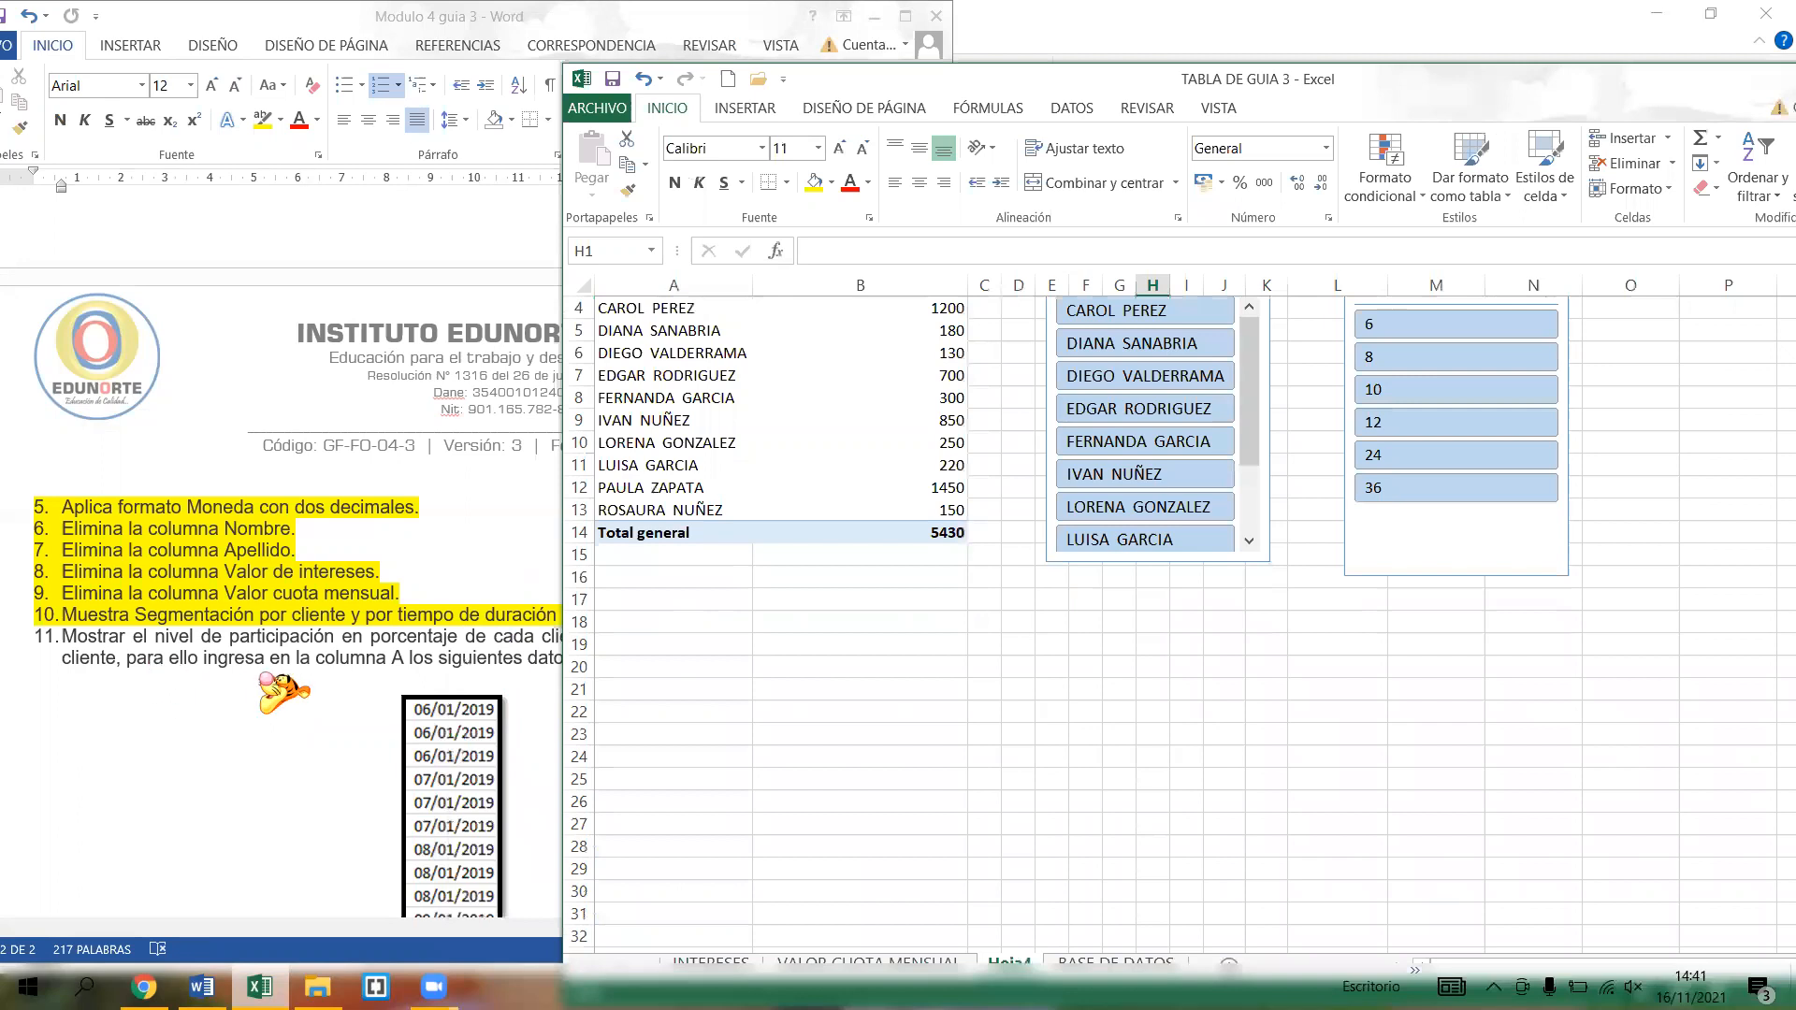
left_click_drag(1158, 89, 1402, 105)
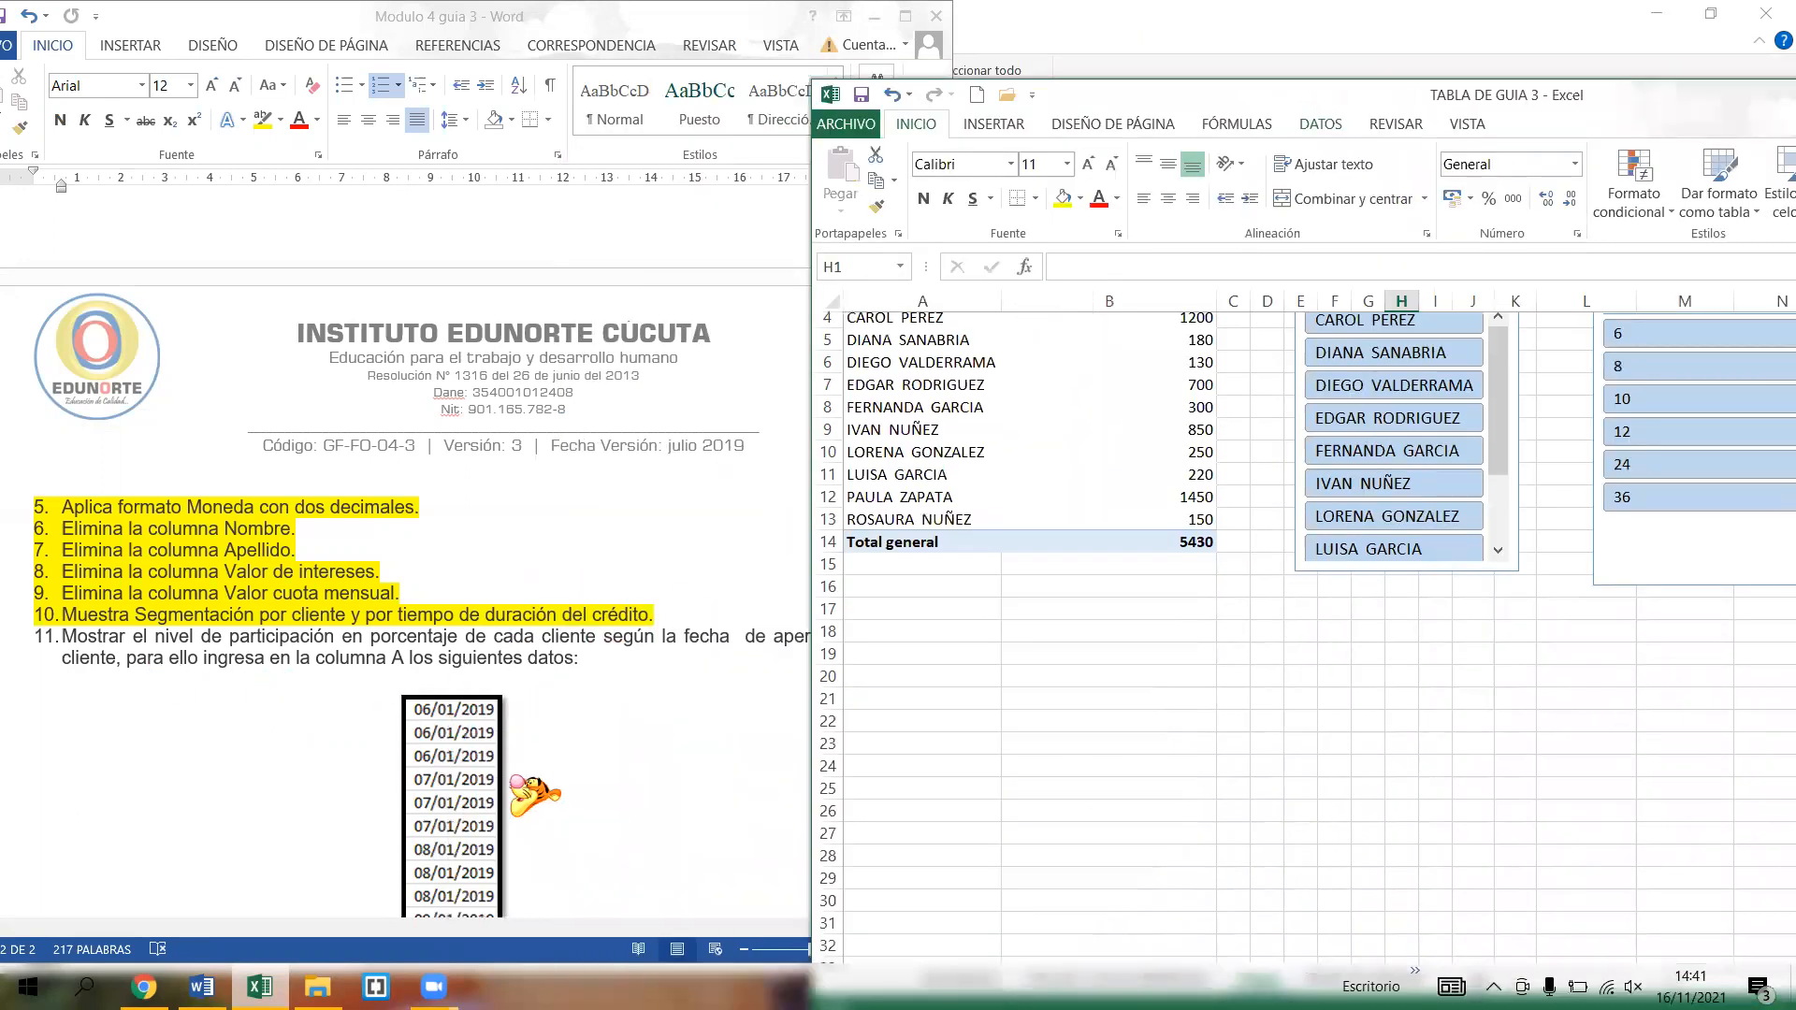
scroll(688, 640, "down", 1)
scroll(1063, 734, "up", 2)
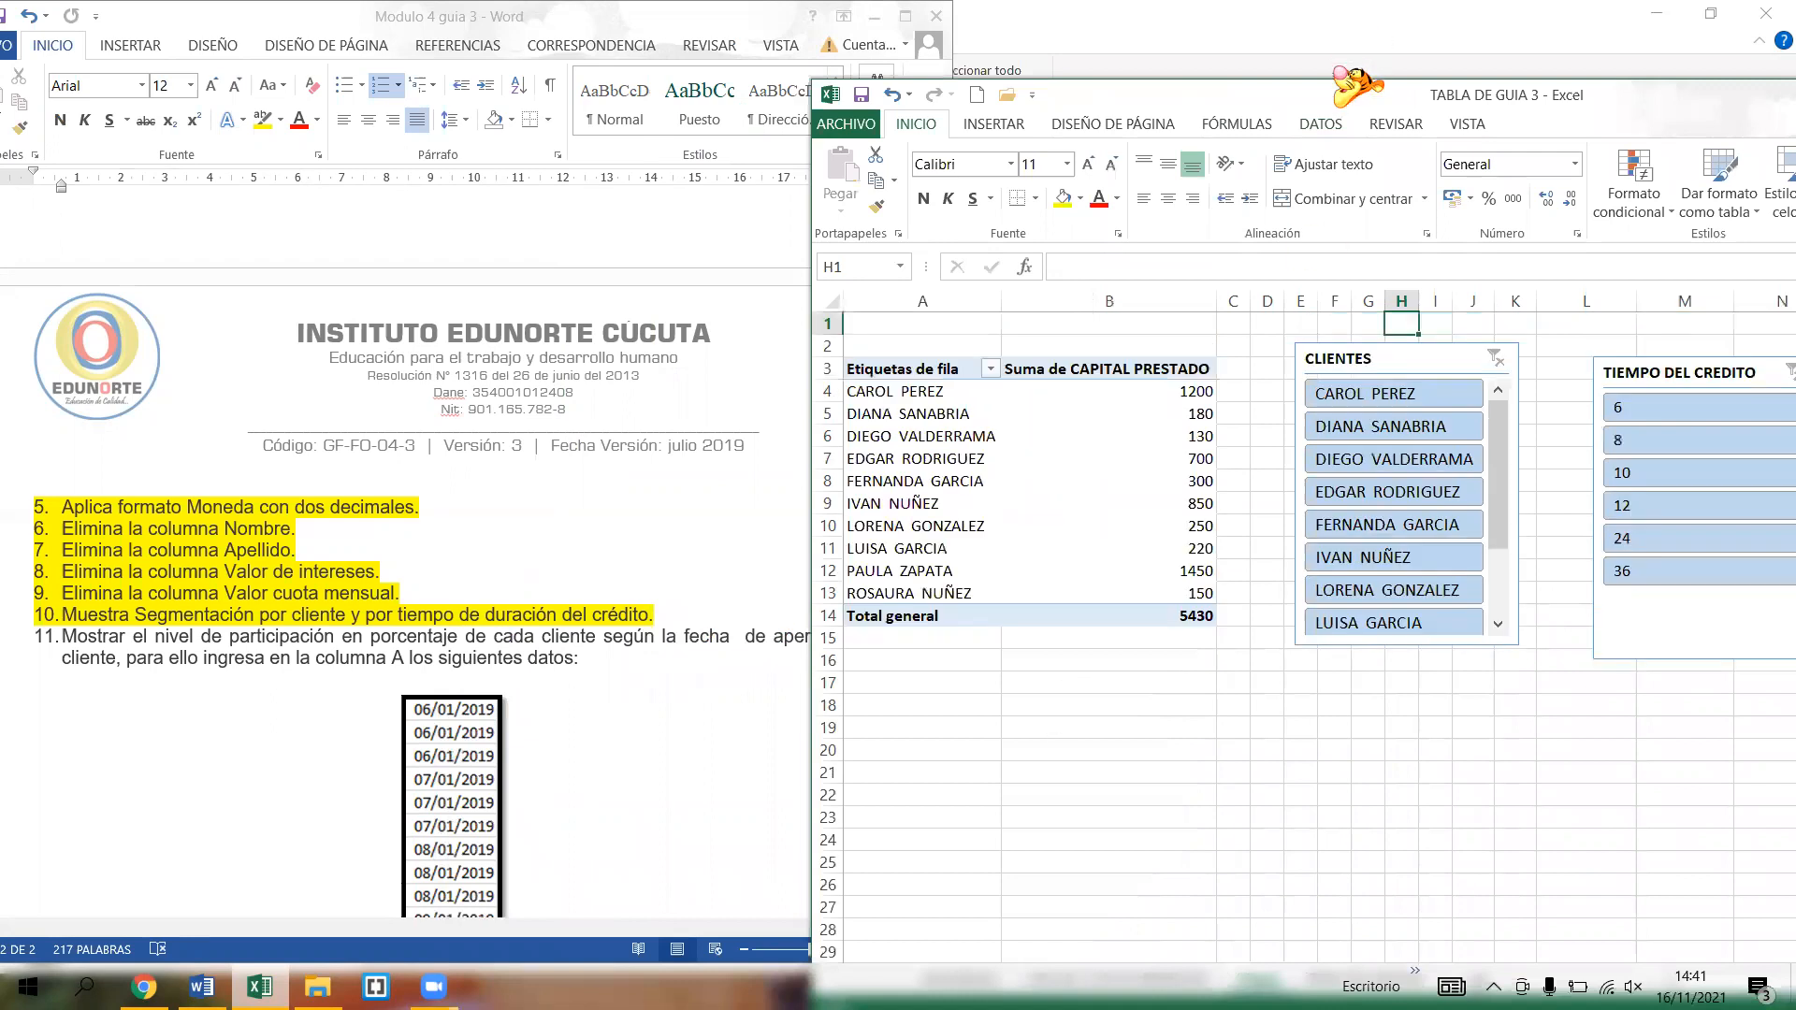
left_click_drag(1327, 94, 1039, 35)
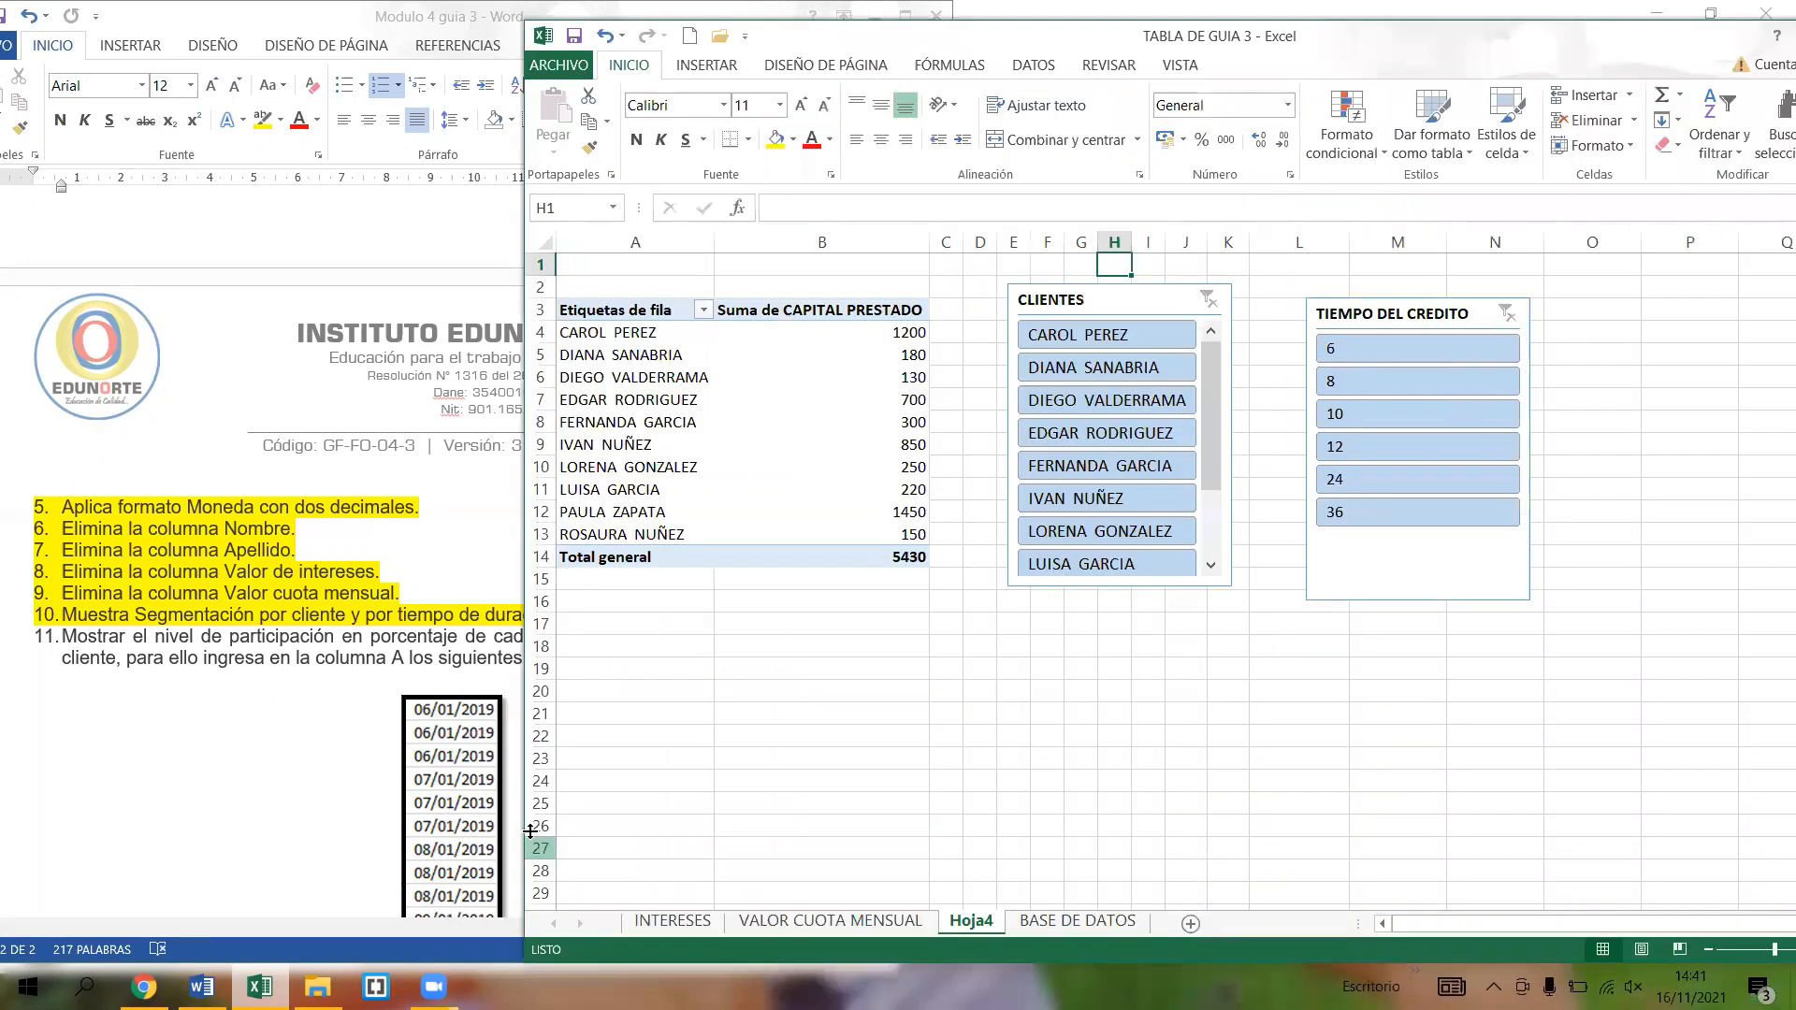
left_click_drag(523, 765, 847, 766)
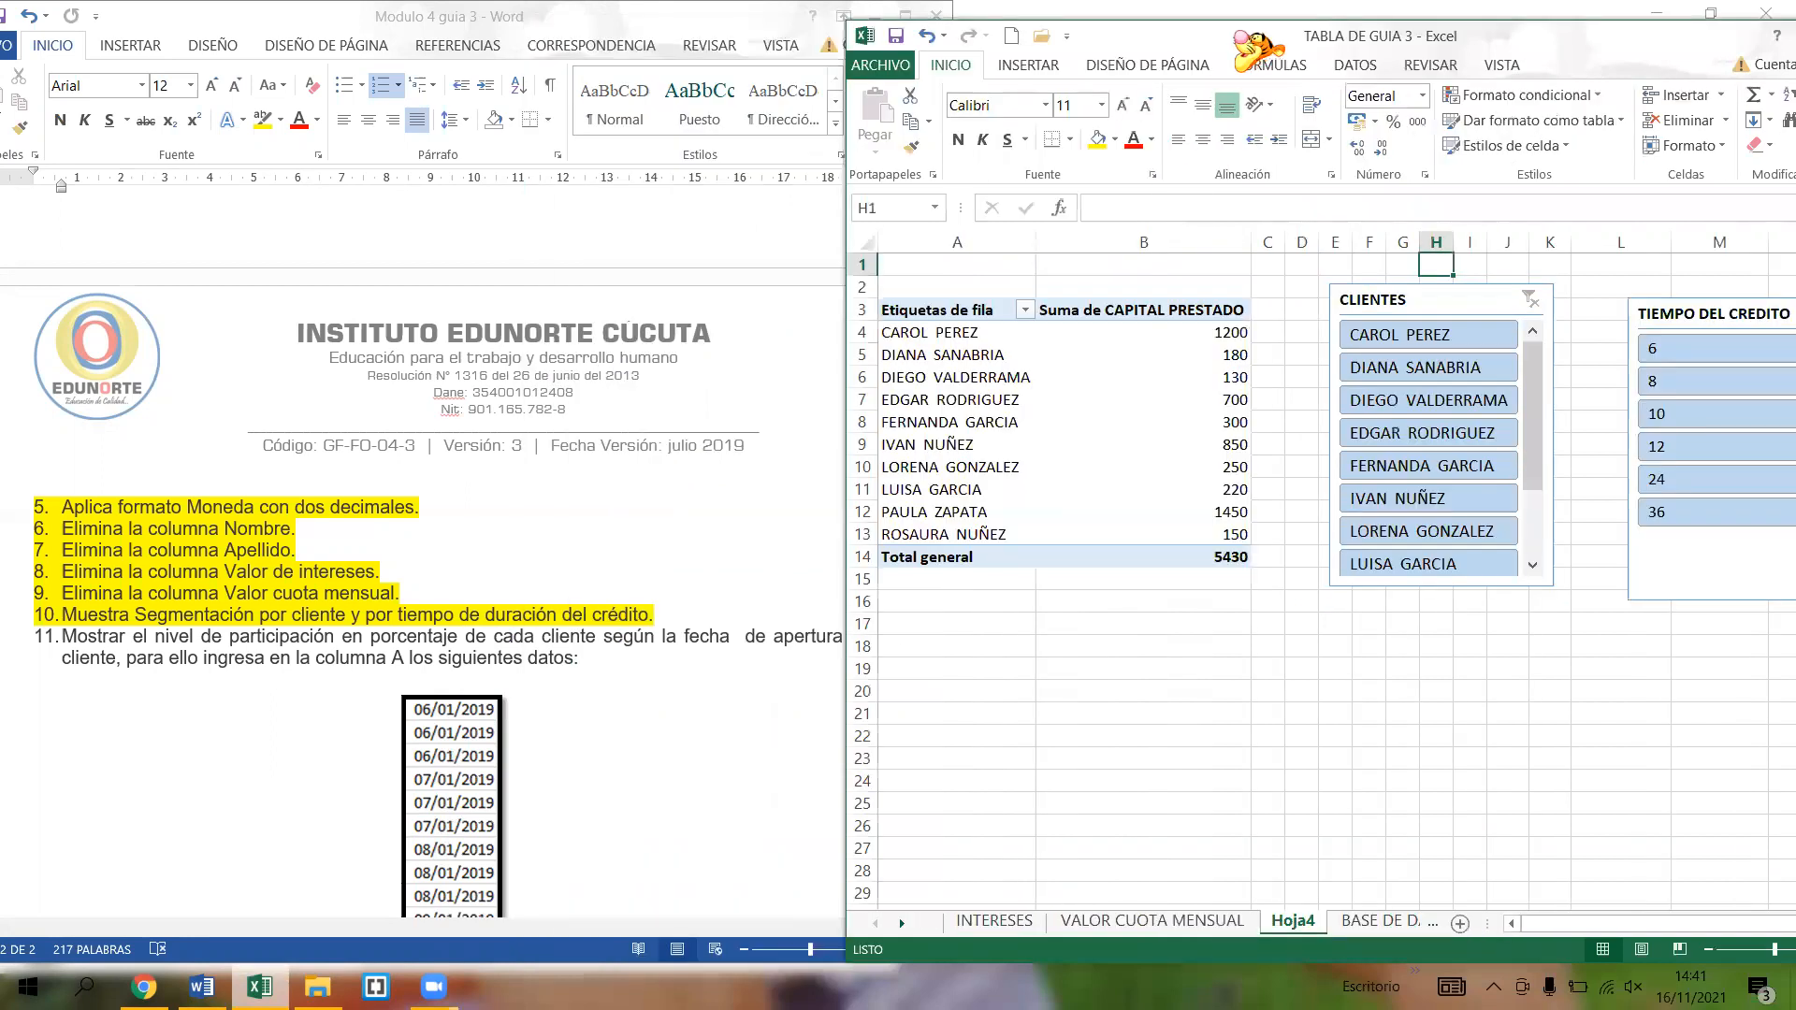
left_click_drag(1244, 37, 1001, 23)
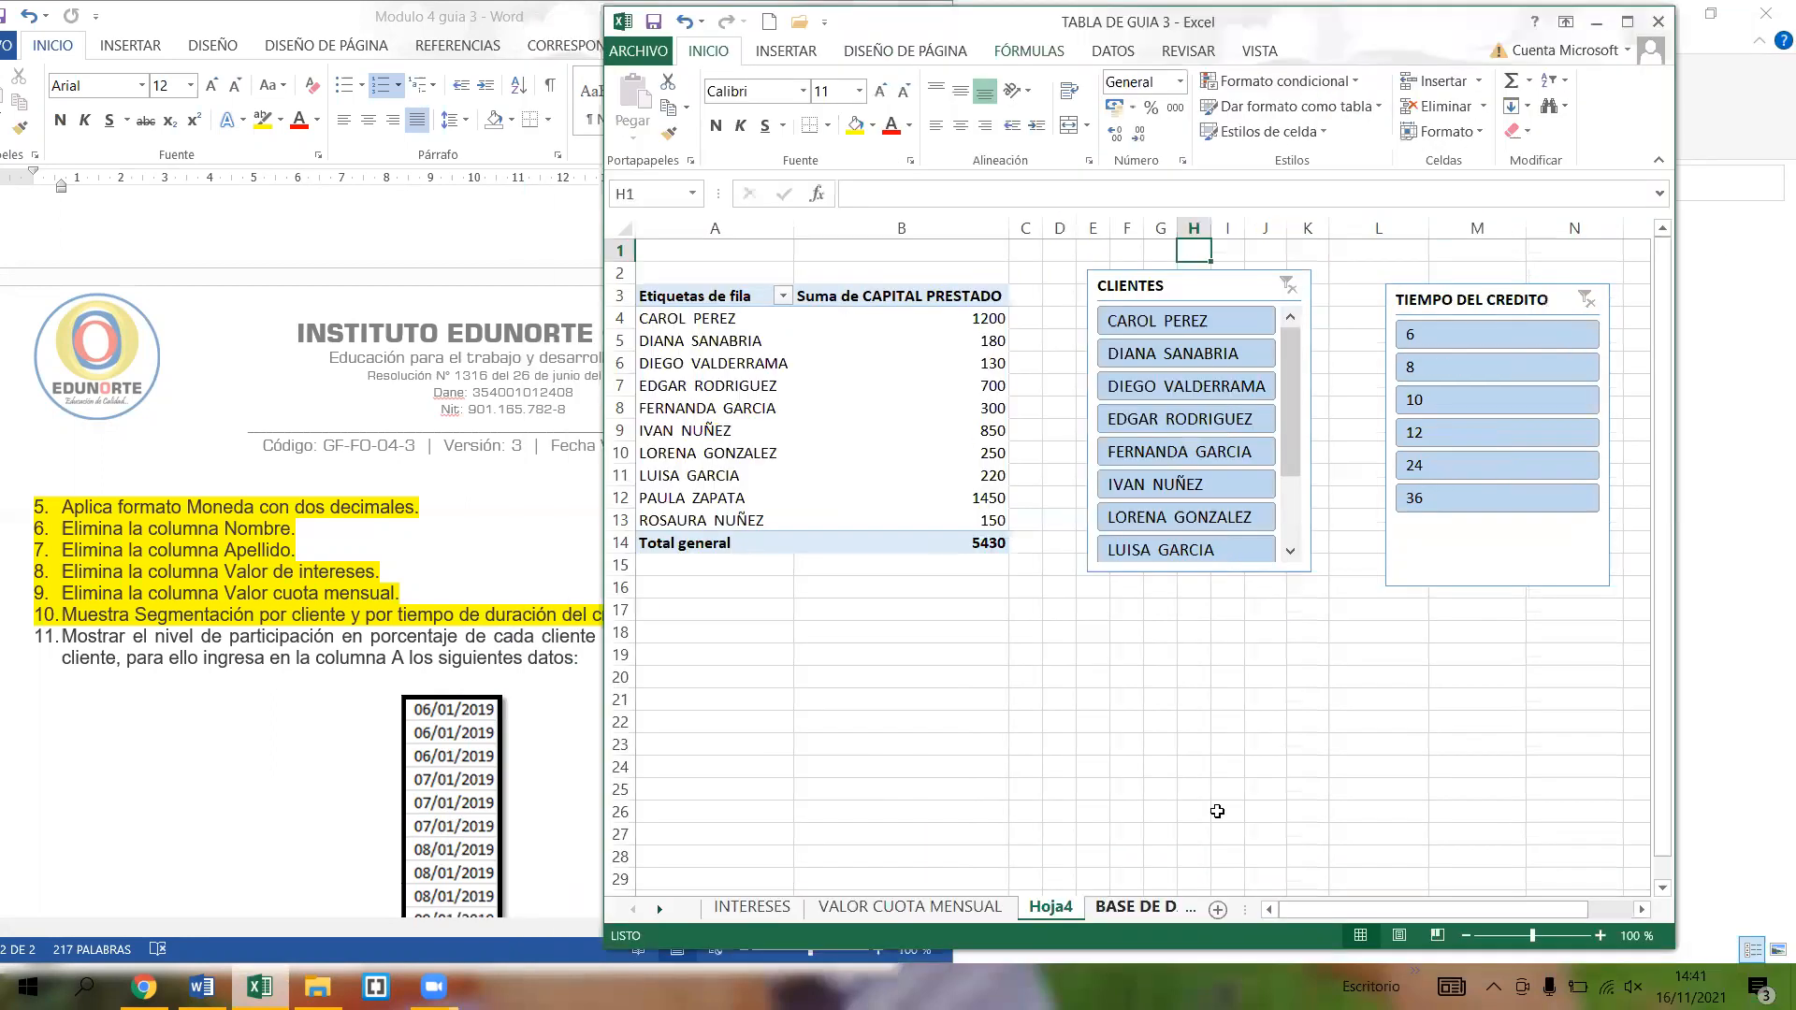
- Rename the Hoja4 sheet as SEGMENTACION
double_click(1051, 908)
type("SEGMENTACION")
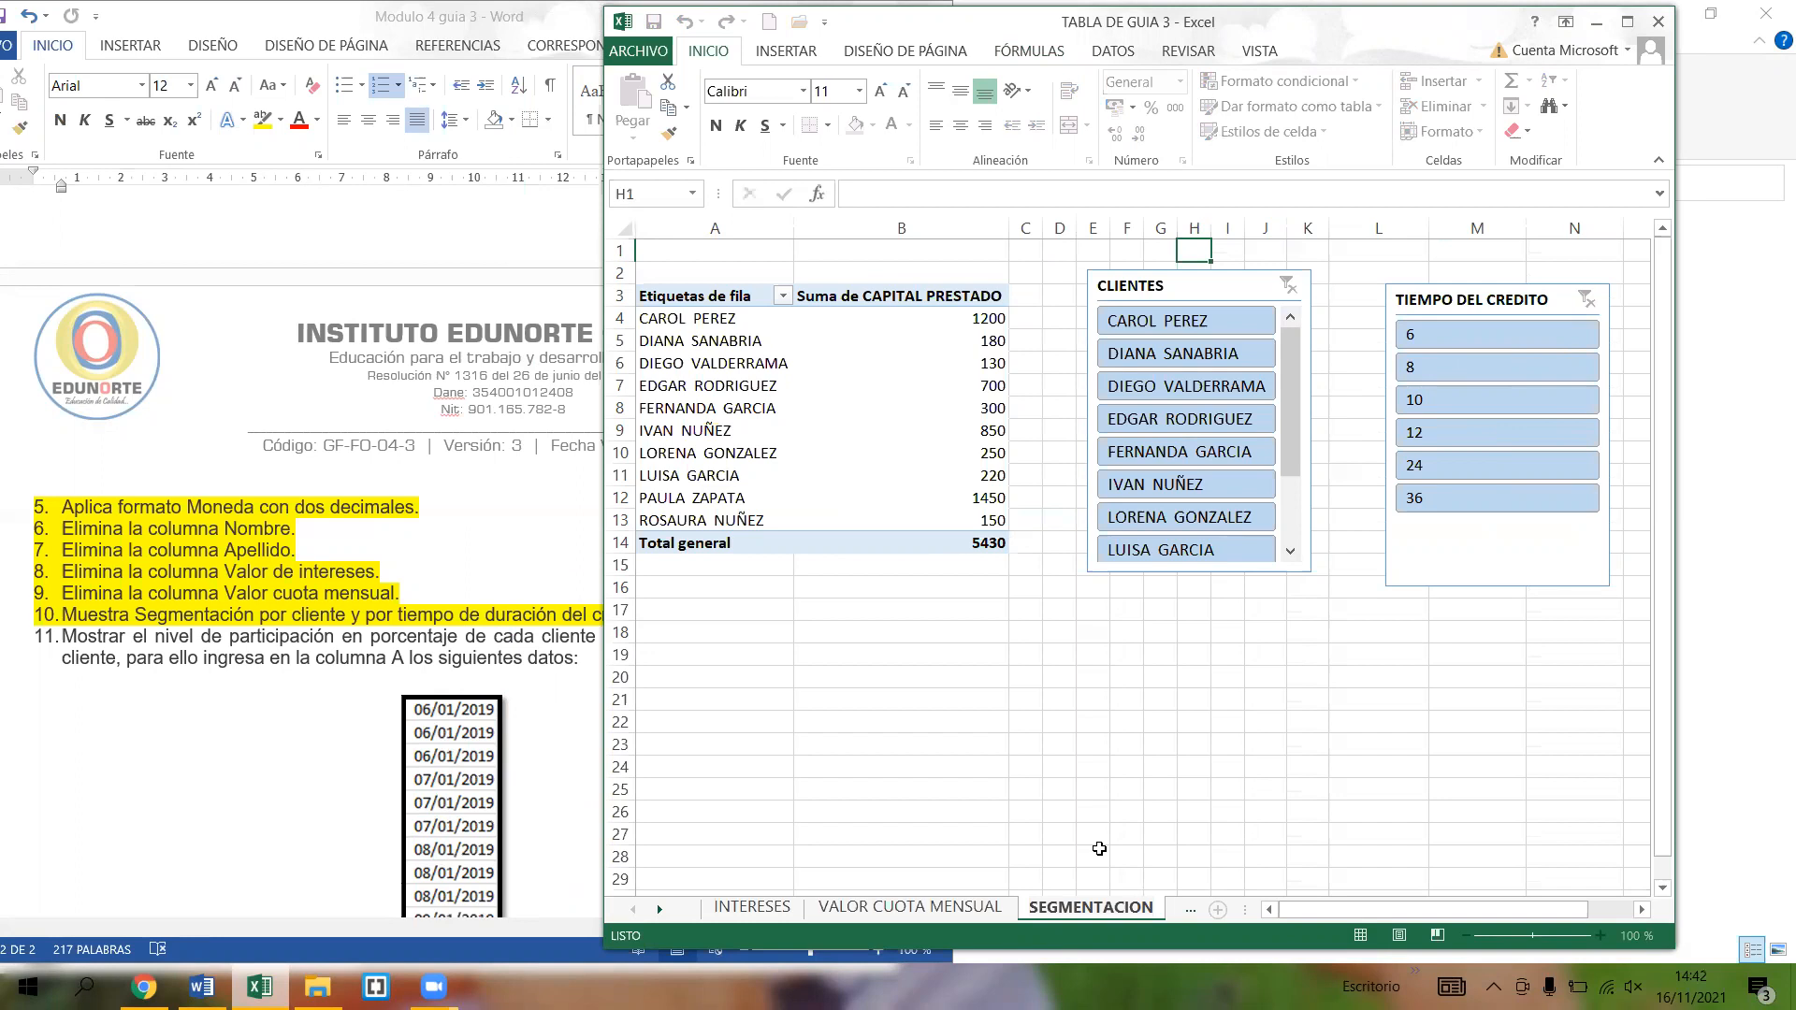
- Widen the Excel window beside the Word guide and open the BASE DE DATOS sheet
left_click(1099, 848)
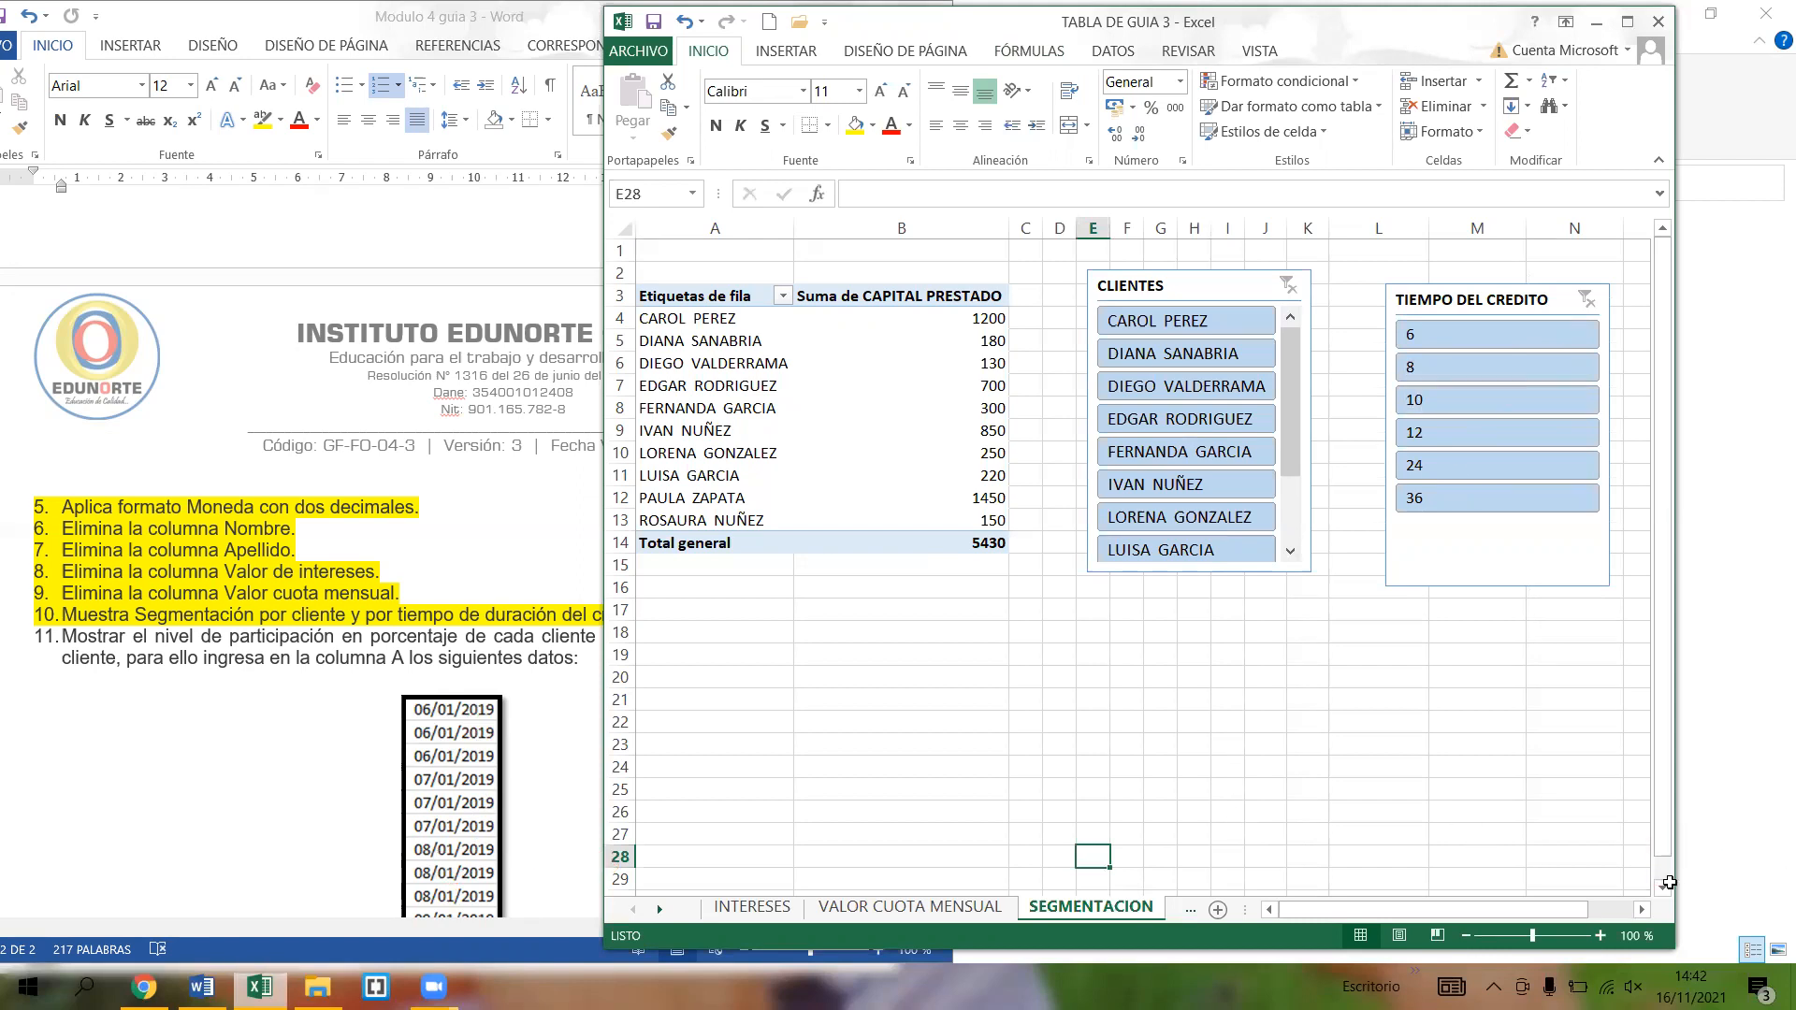
left_click_drag(1673, 882, 1785, 883)
left_click(1205, 906)
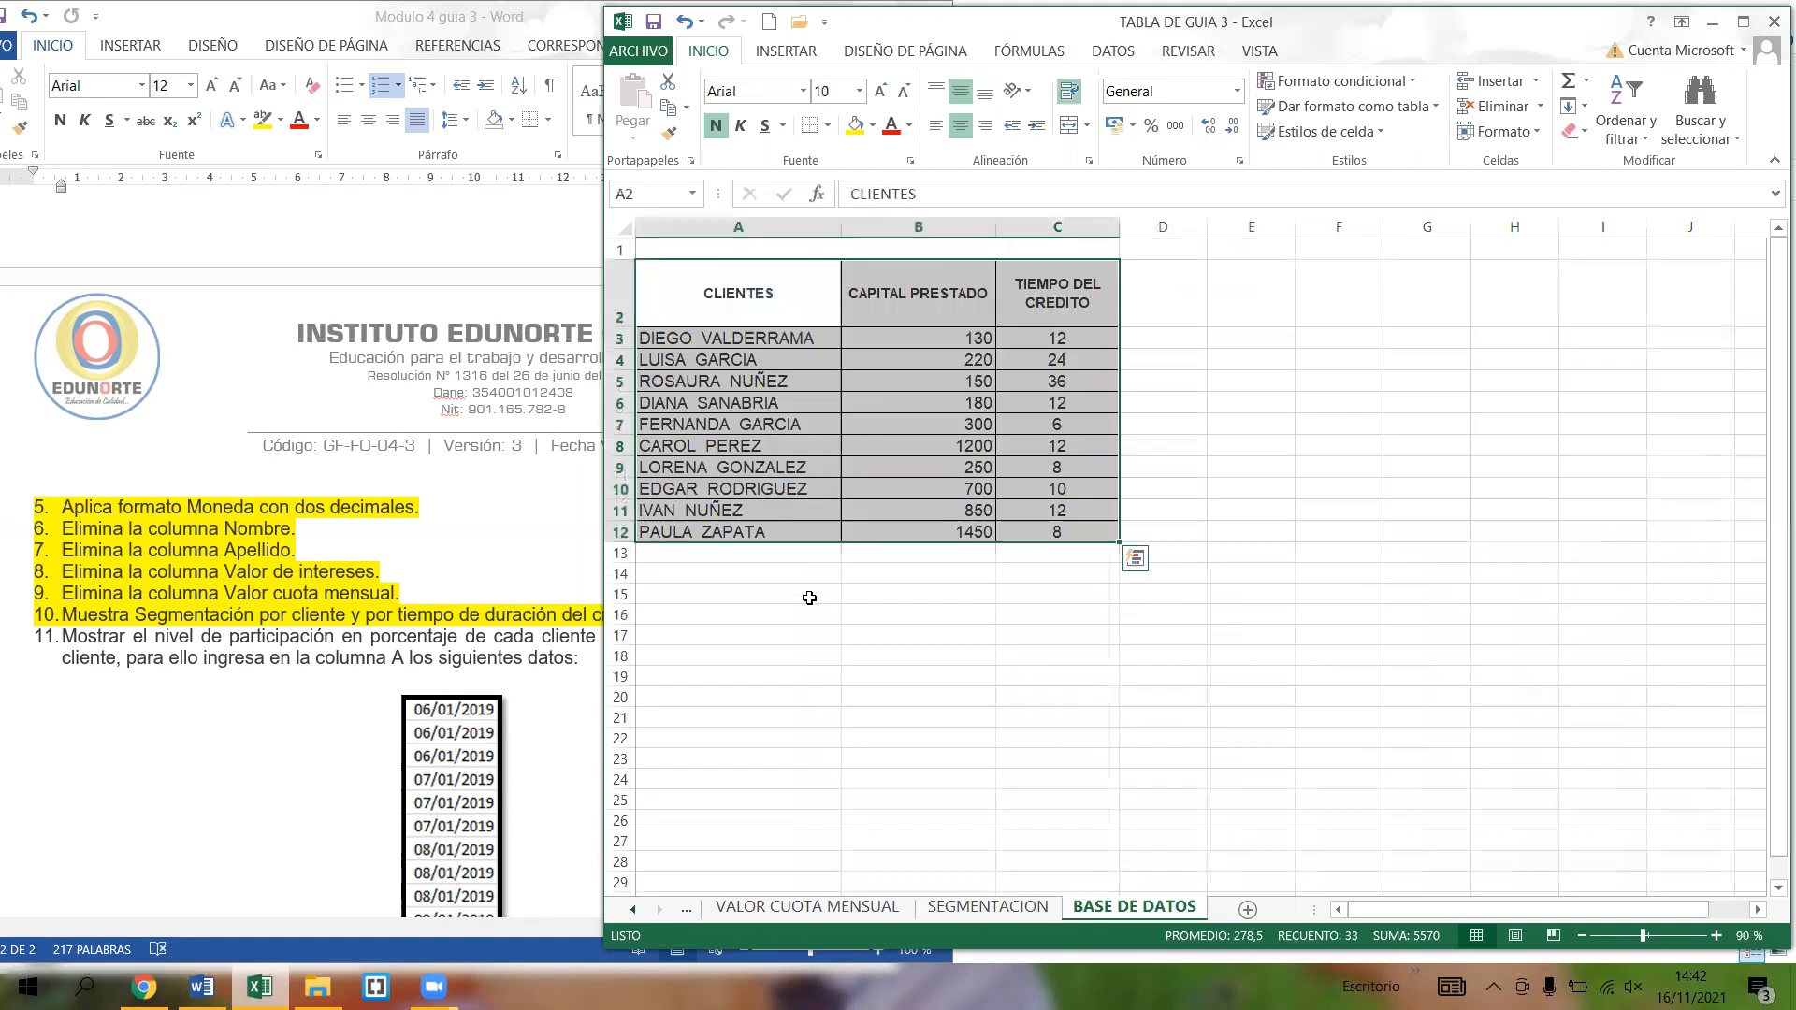
- Insert an entire column before the CLIENTES column of the data table
left_click(655, 292)
right_click(694, 276)
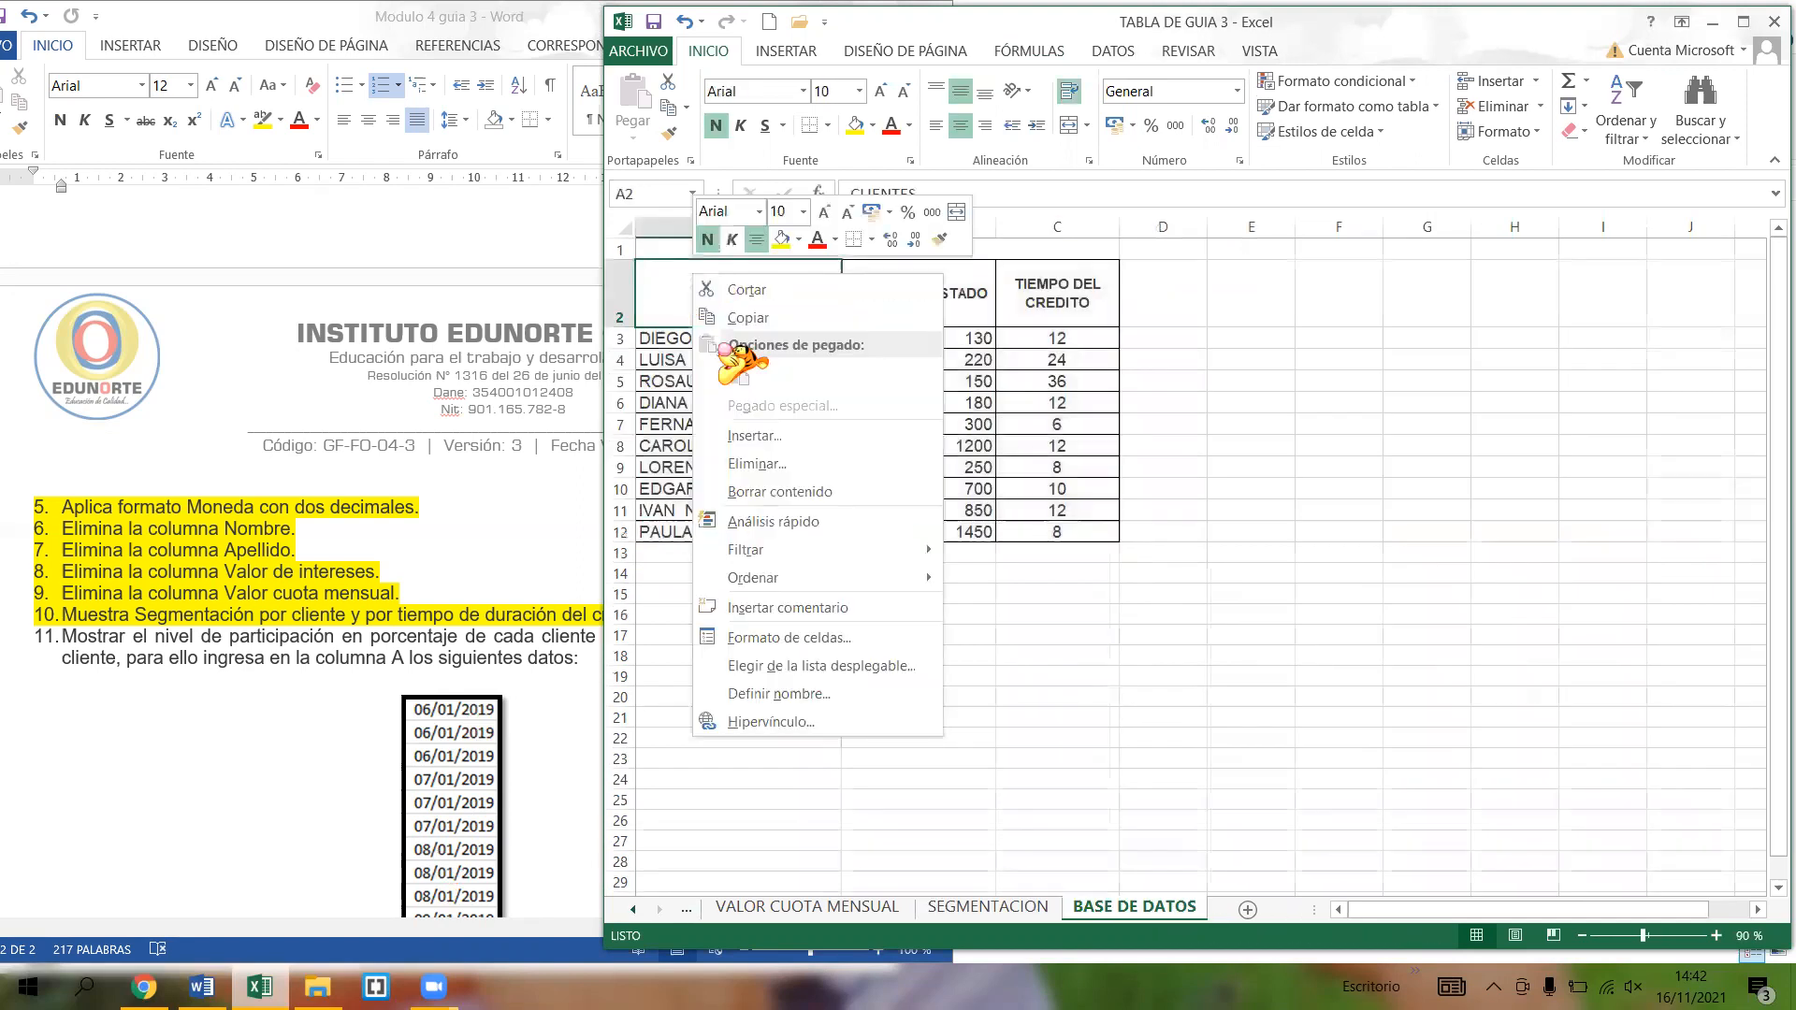
left_click(777, 436)
left_click(748, 456)
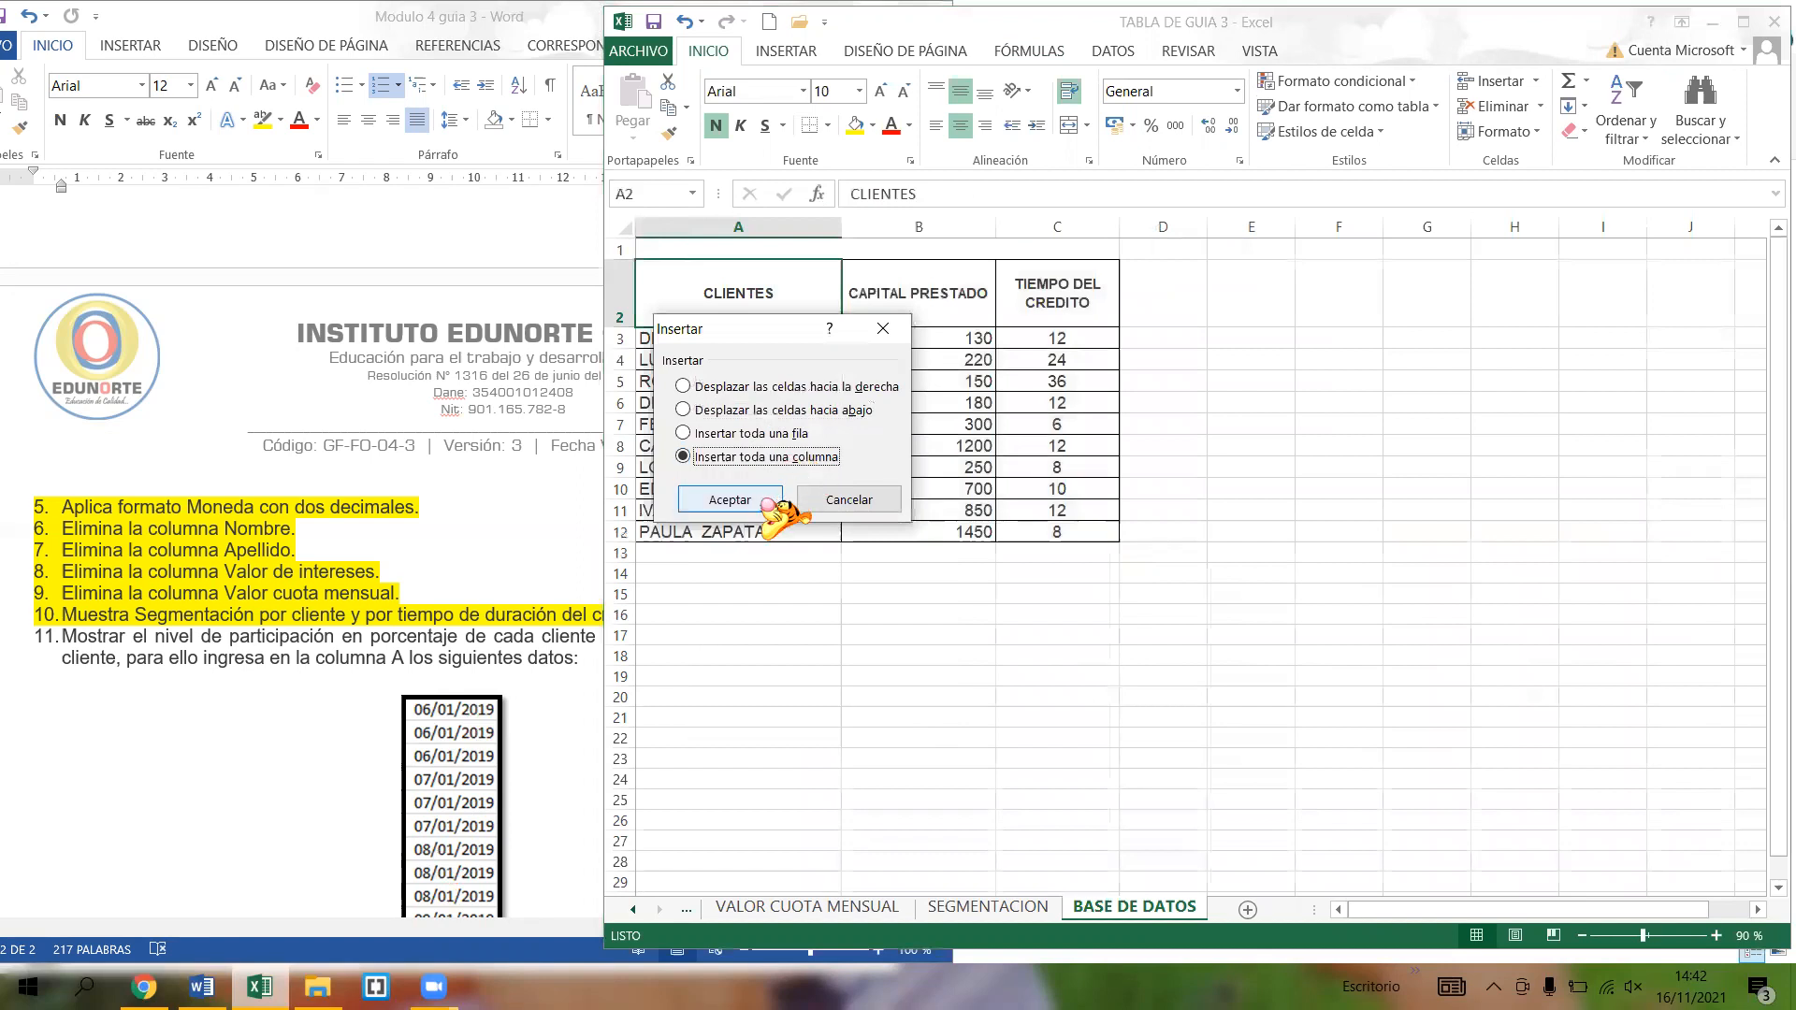
left_click(730, 500)
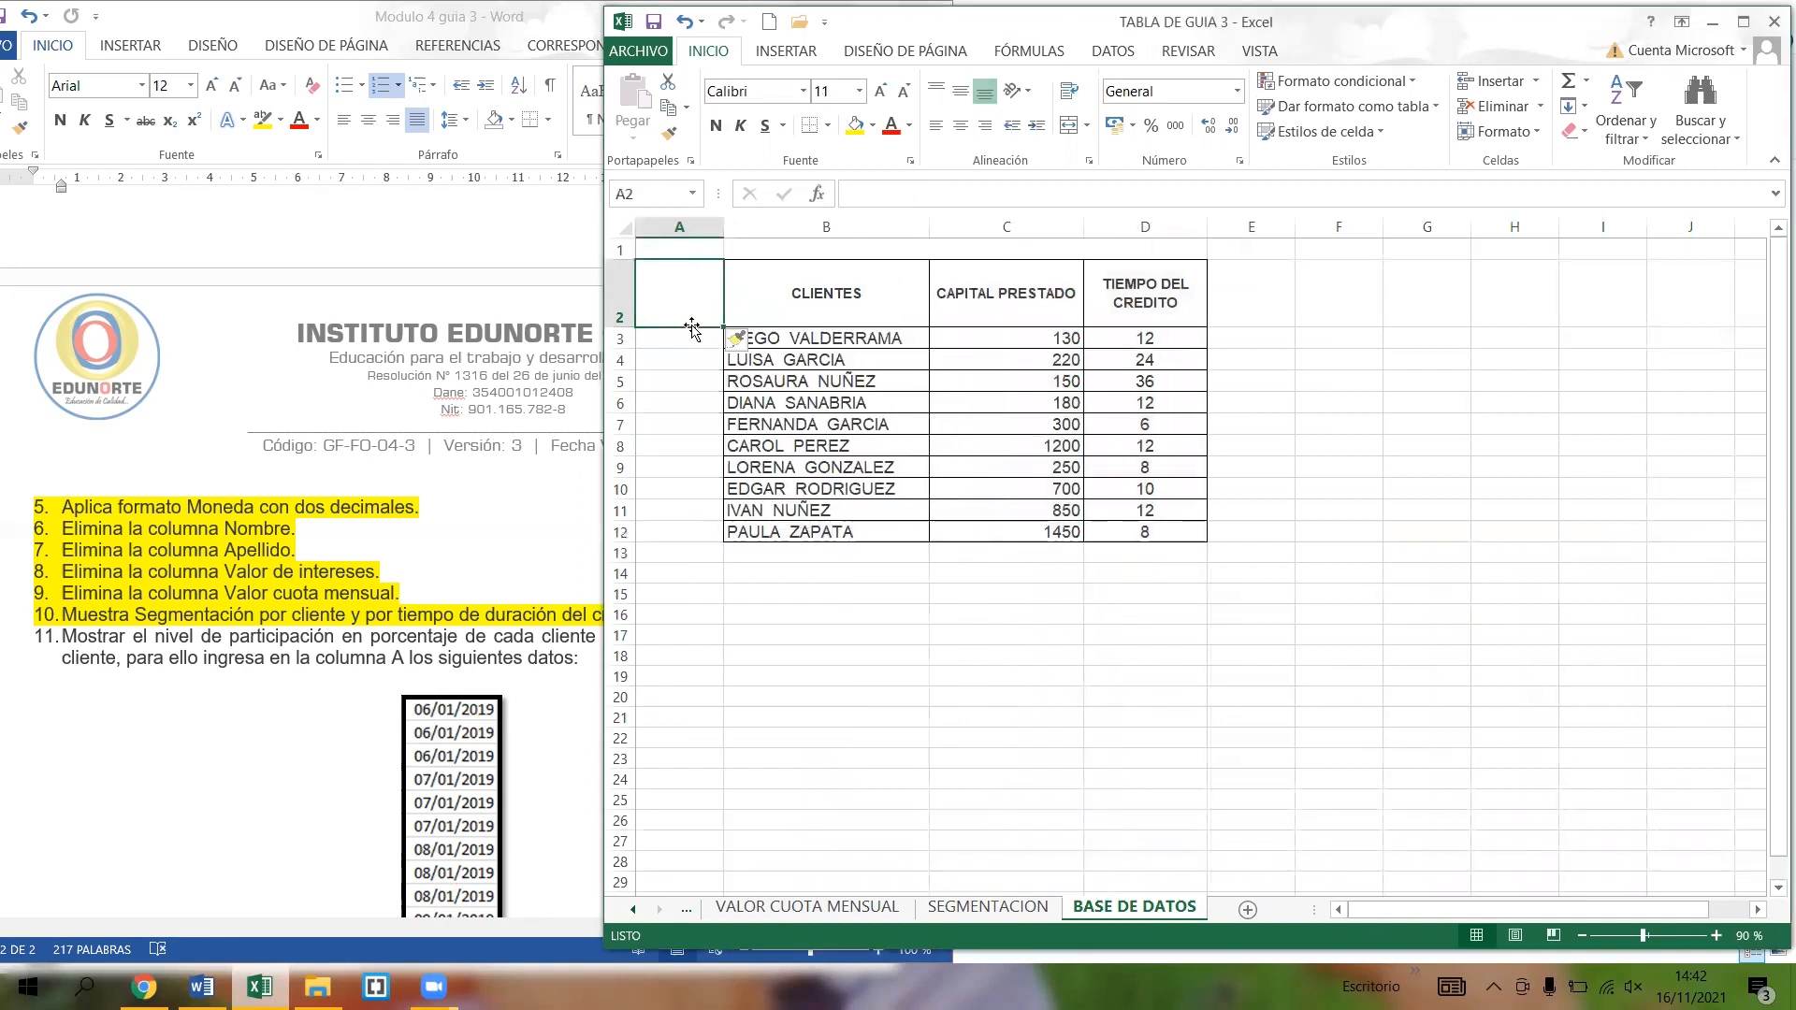
- Enter the heading FECHA DE APERTURA DEL CREDITO in cell A2, with wrapped text and horizontal centering
type("FEC")
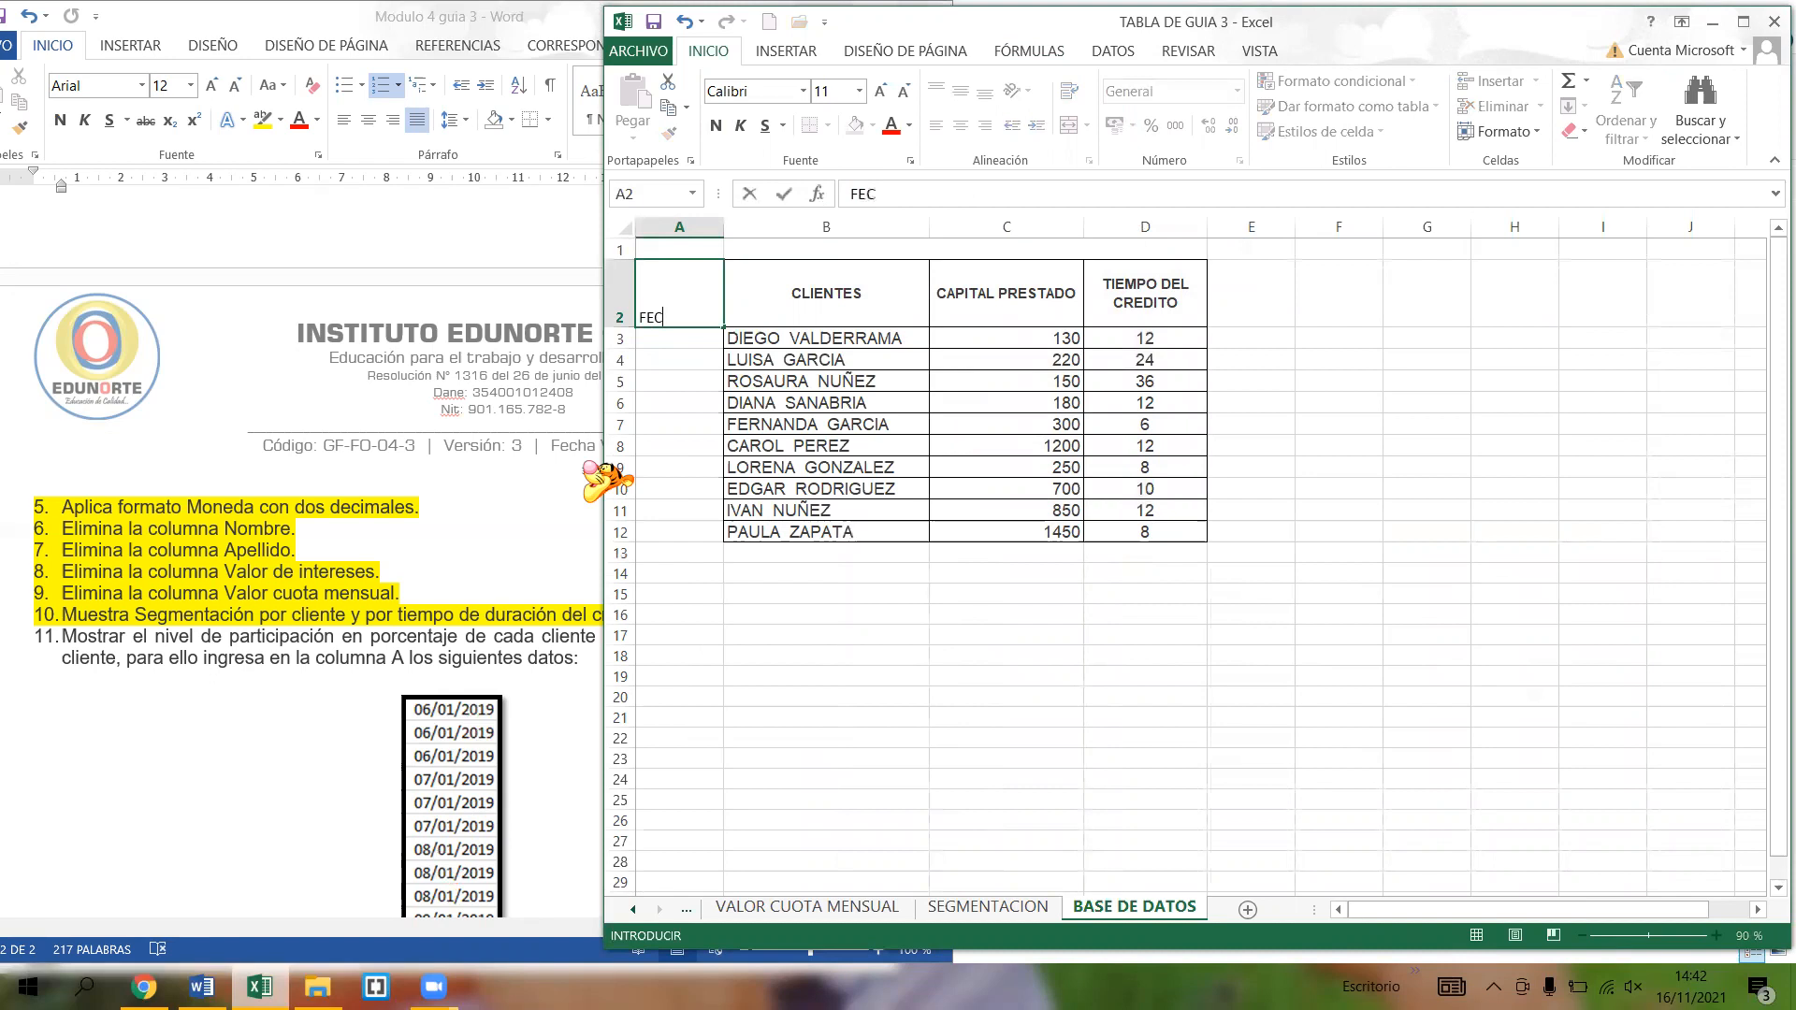
type("HA DE APERTURA DEL CREDITO")
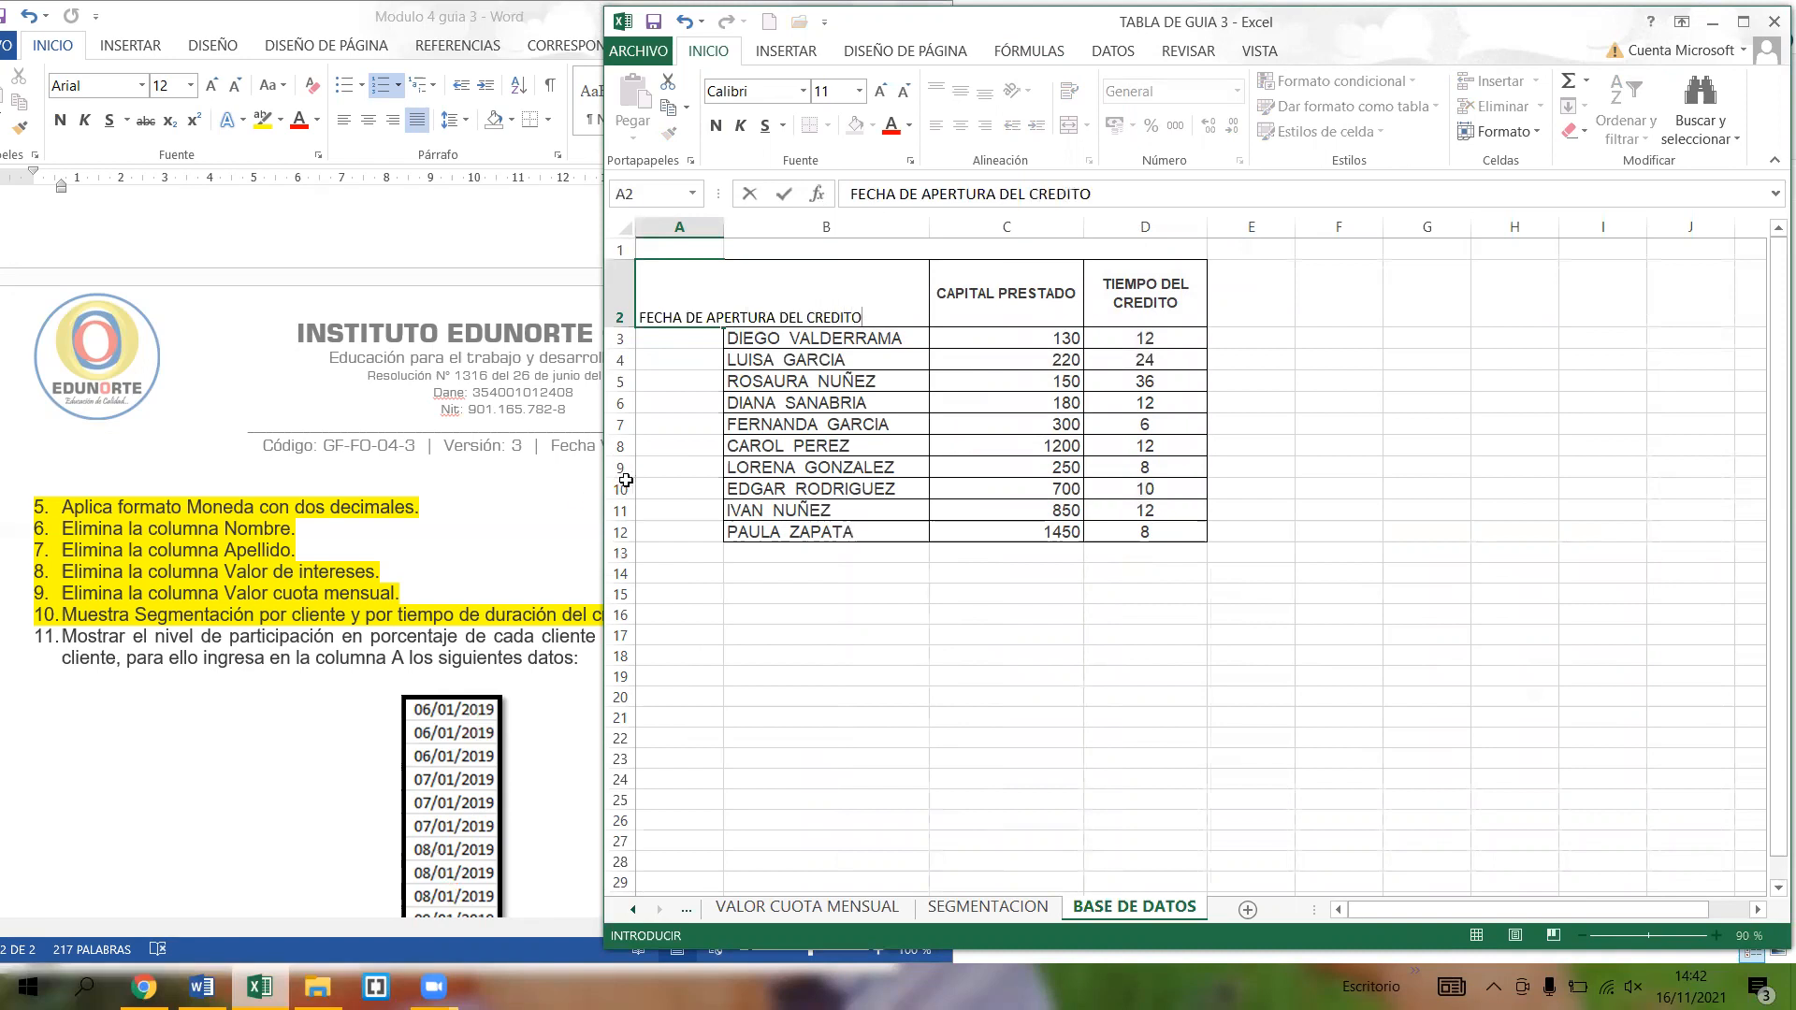
left_click(620, 487)
left_click(697, 314)
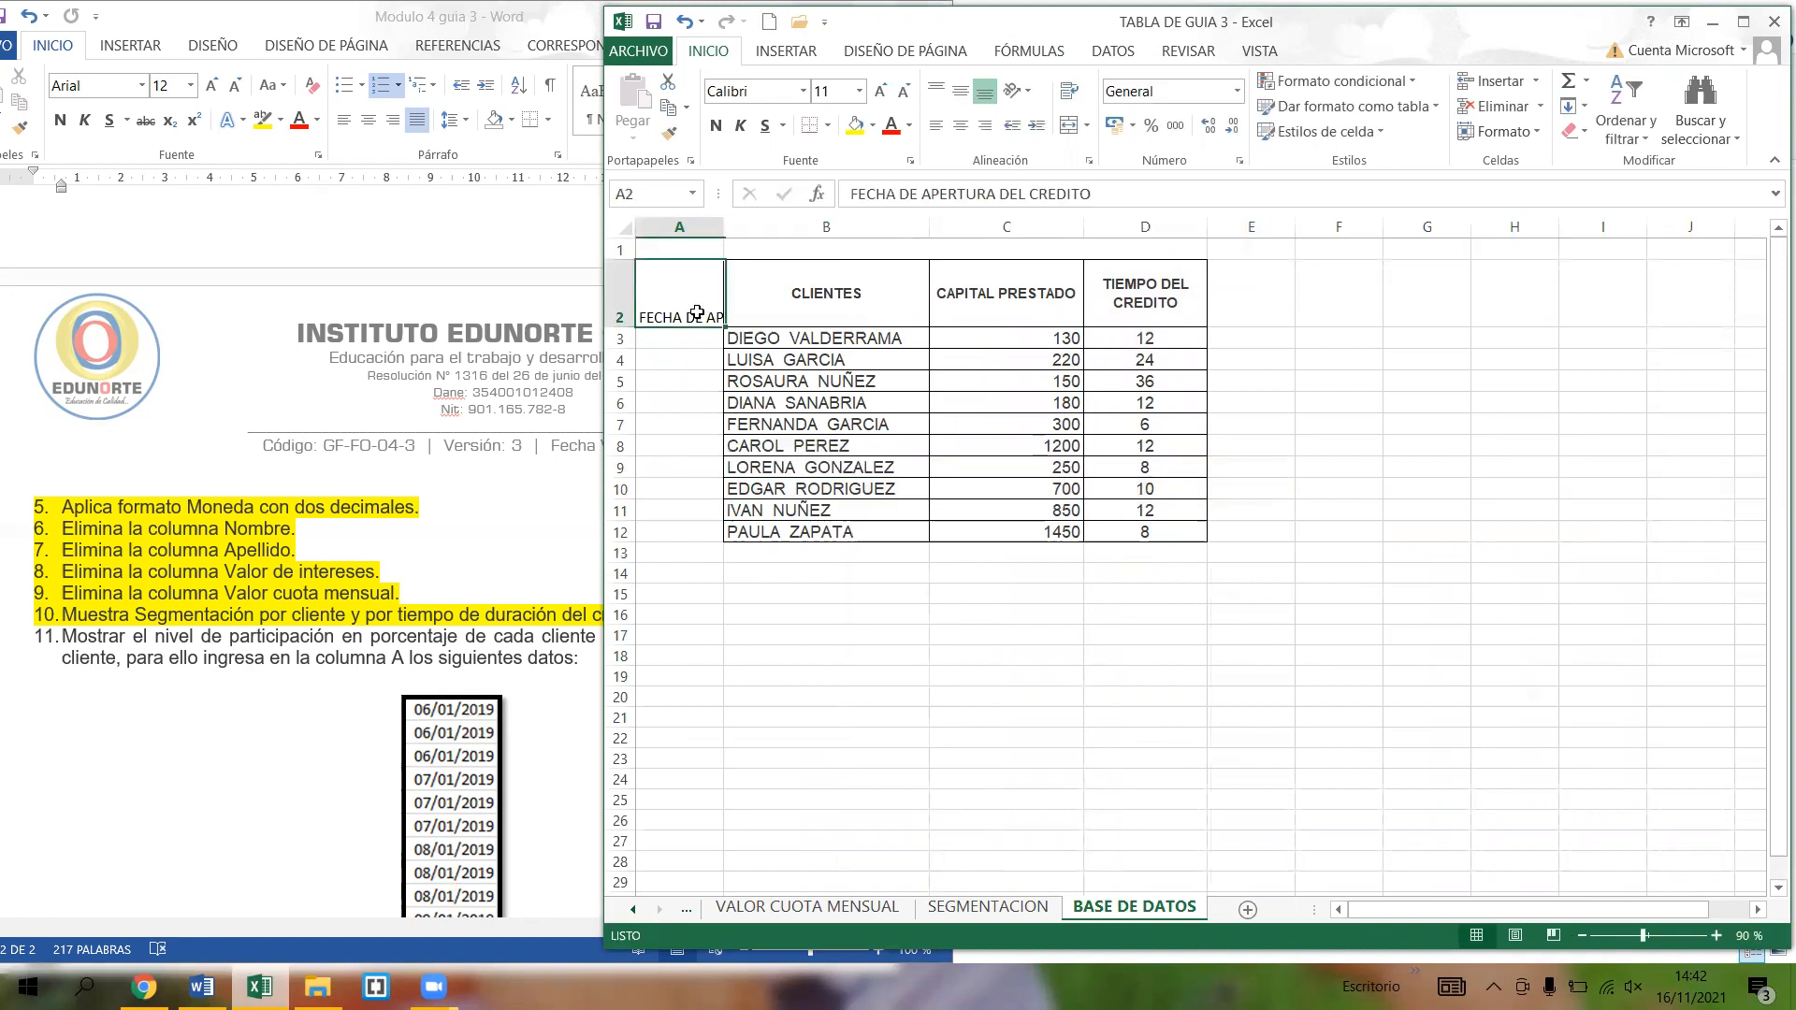
left_click(1069, 91)
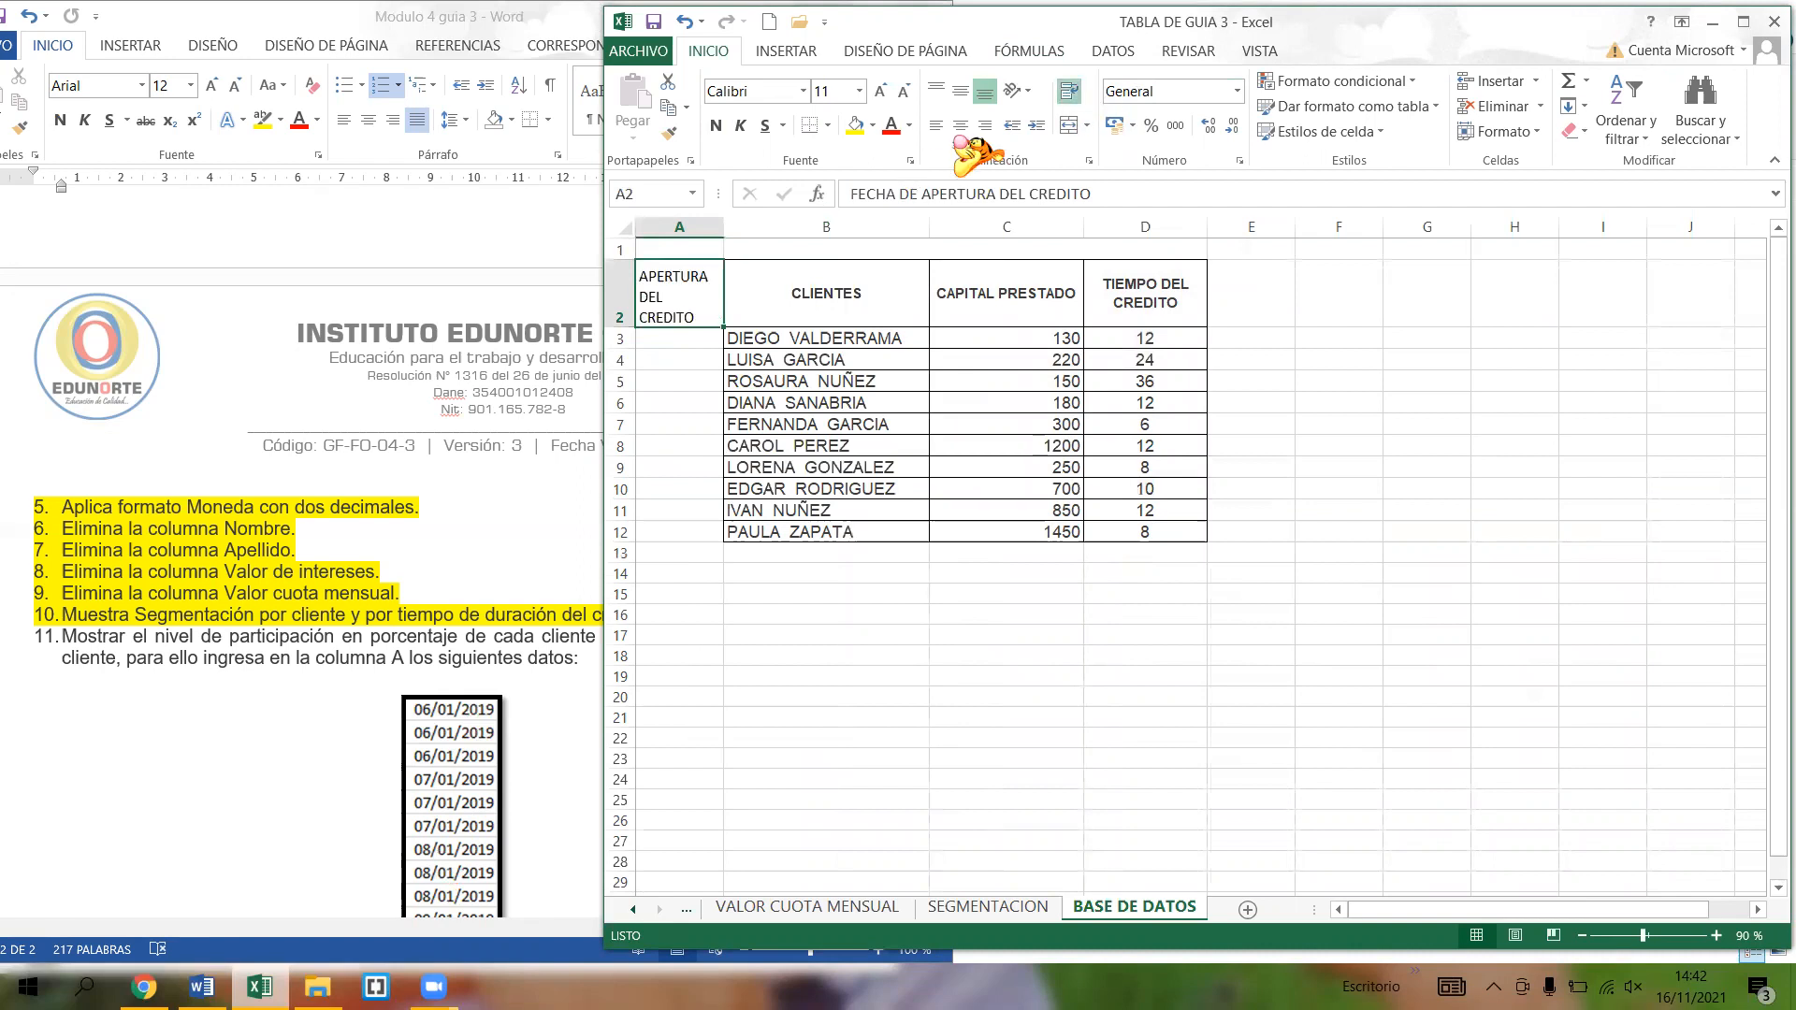
left_click(960, 124)
- Enter the date 06/01/2019 in cell A3 and copy it to A4:A5
left_click(701, 343)
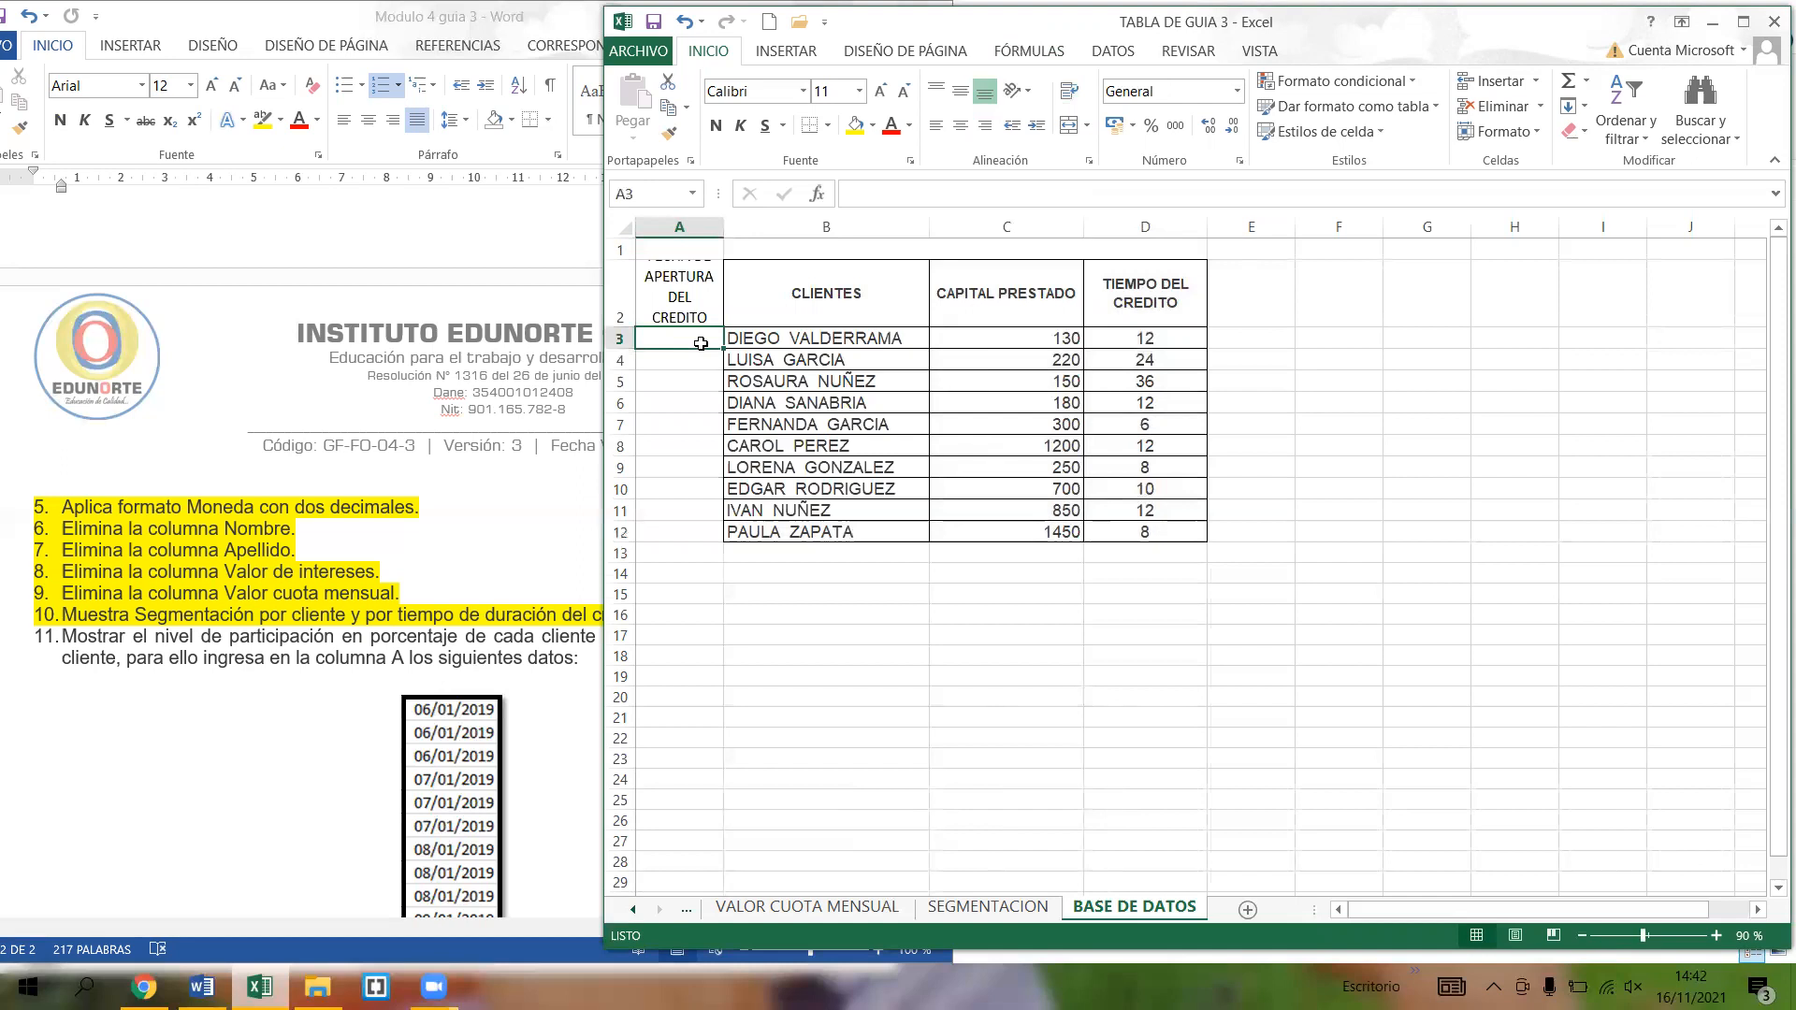
type("06/01/2019")
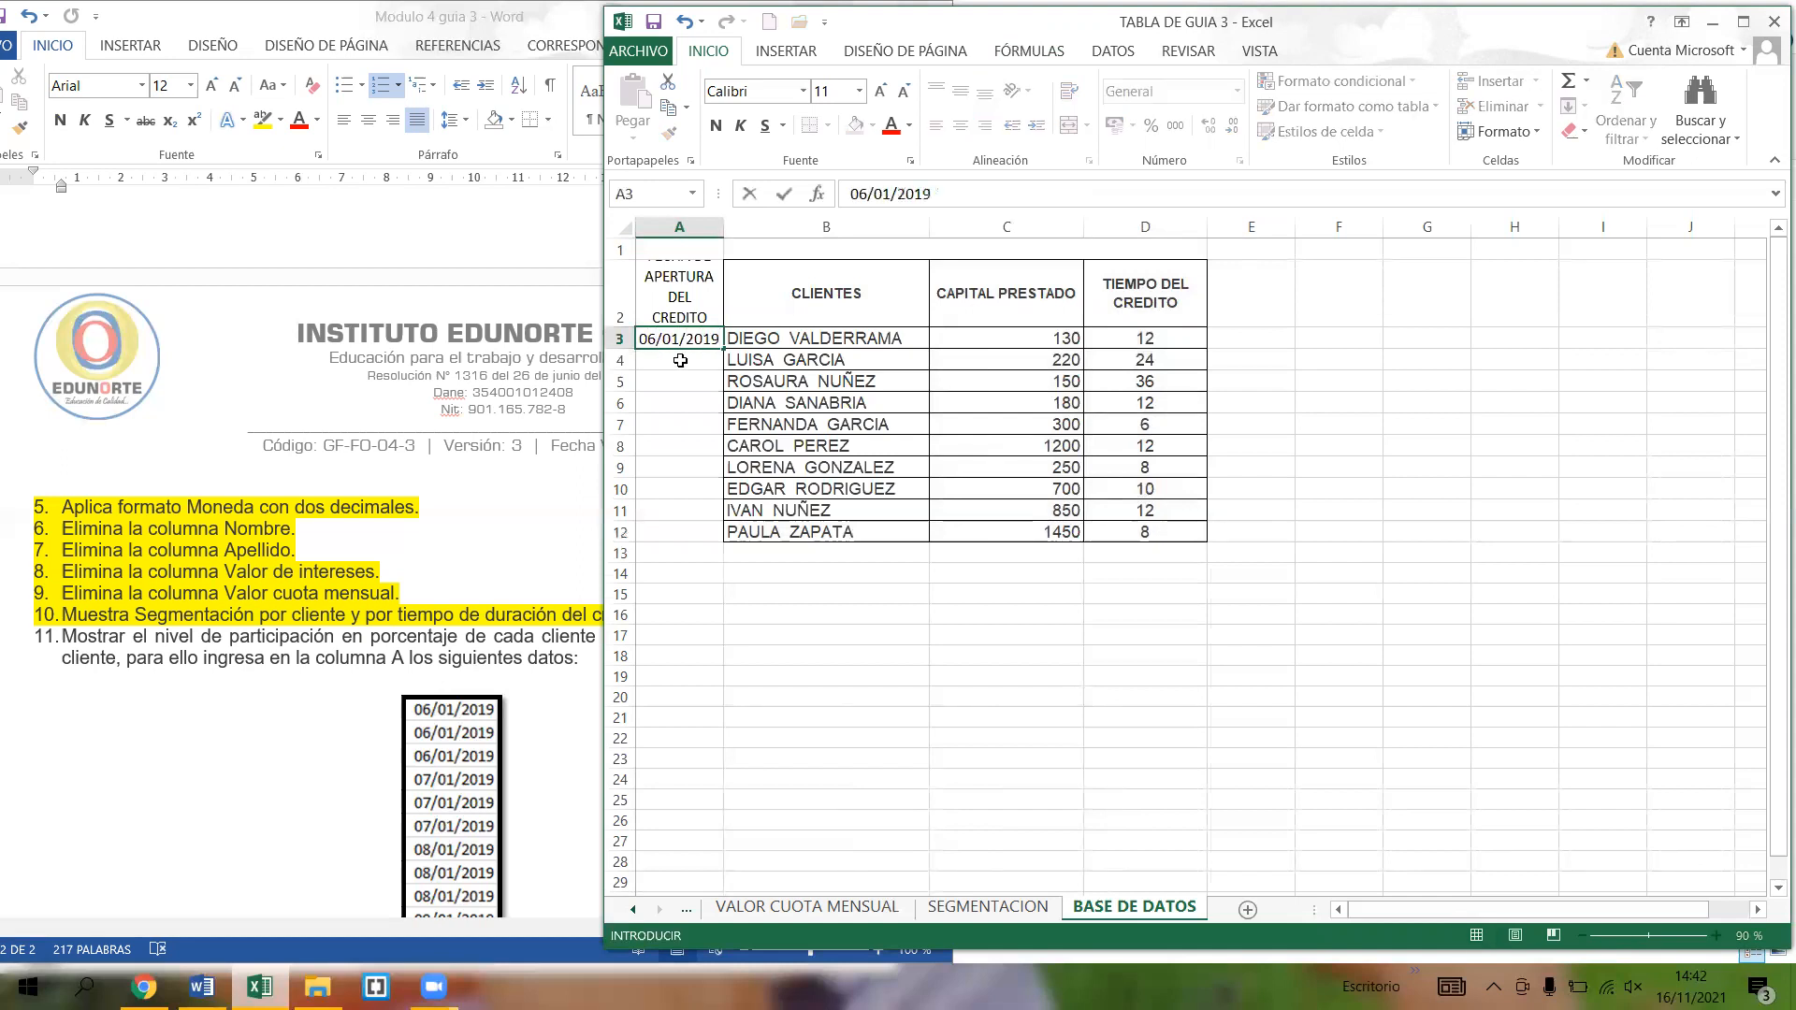
key("ctrl+Return")
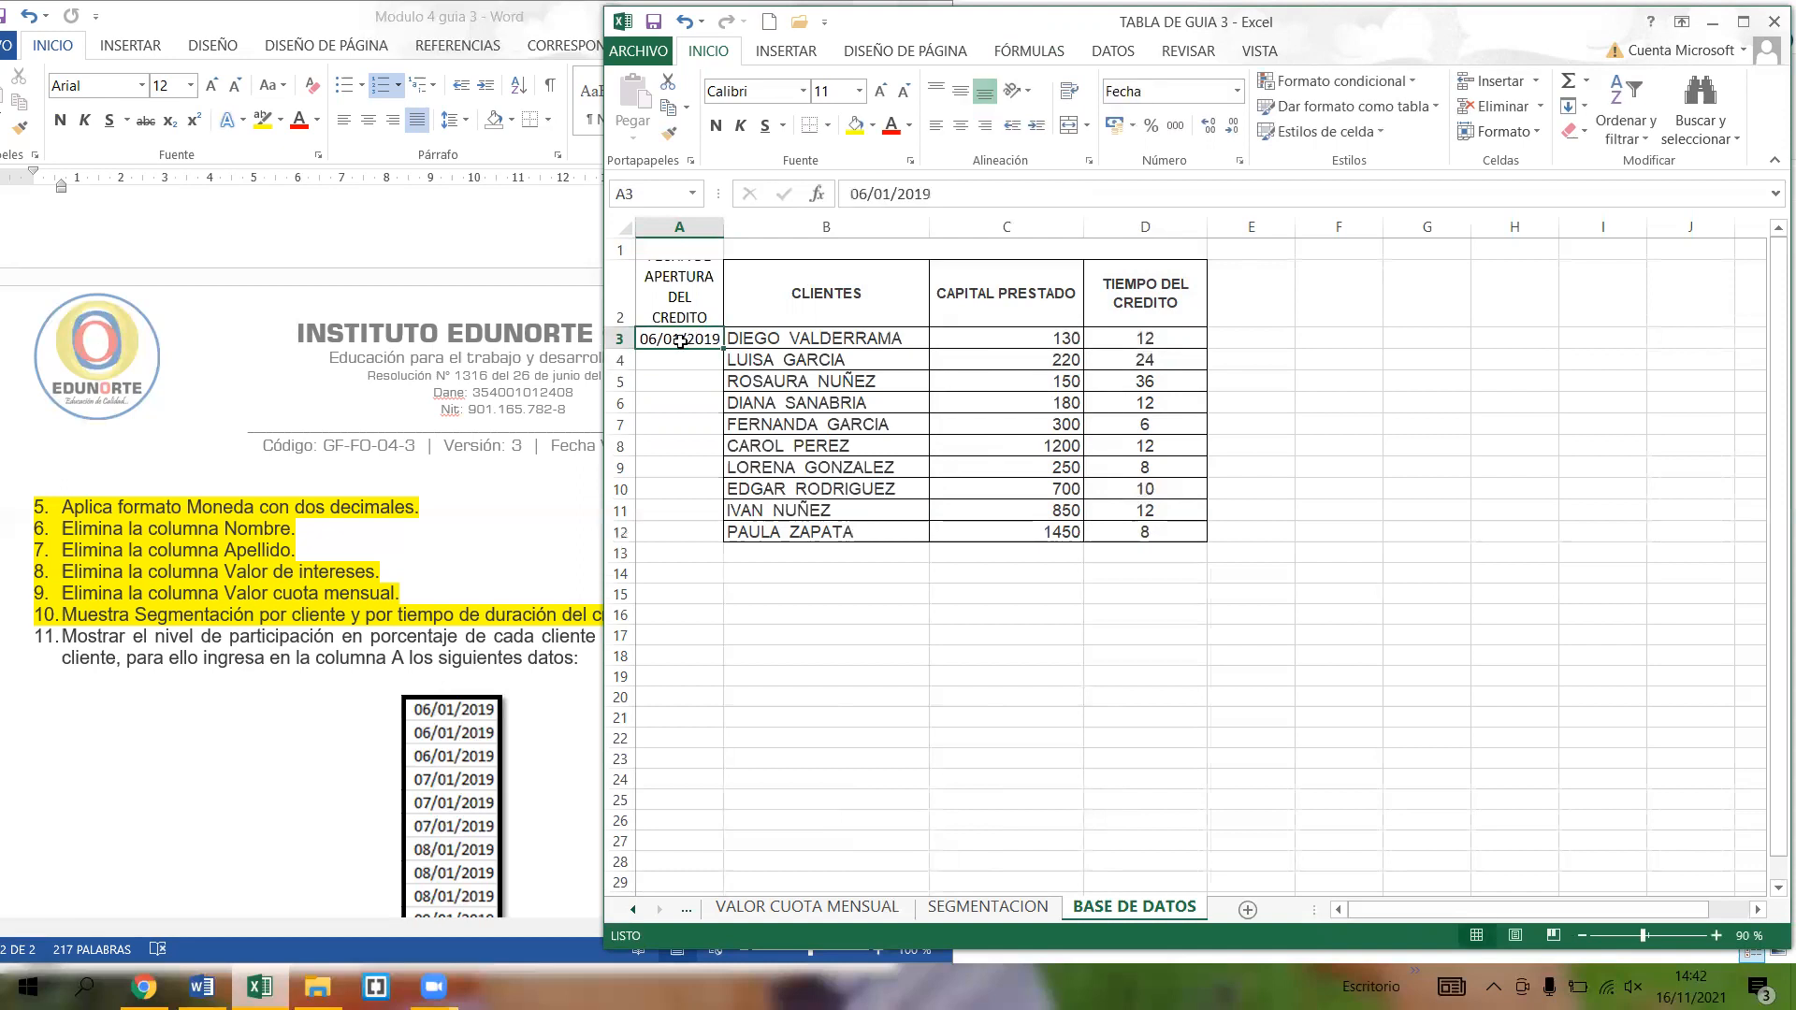
key("ctrl+c")
left_click_drag(682, 361, 682, 382)
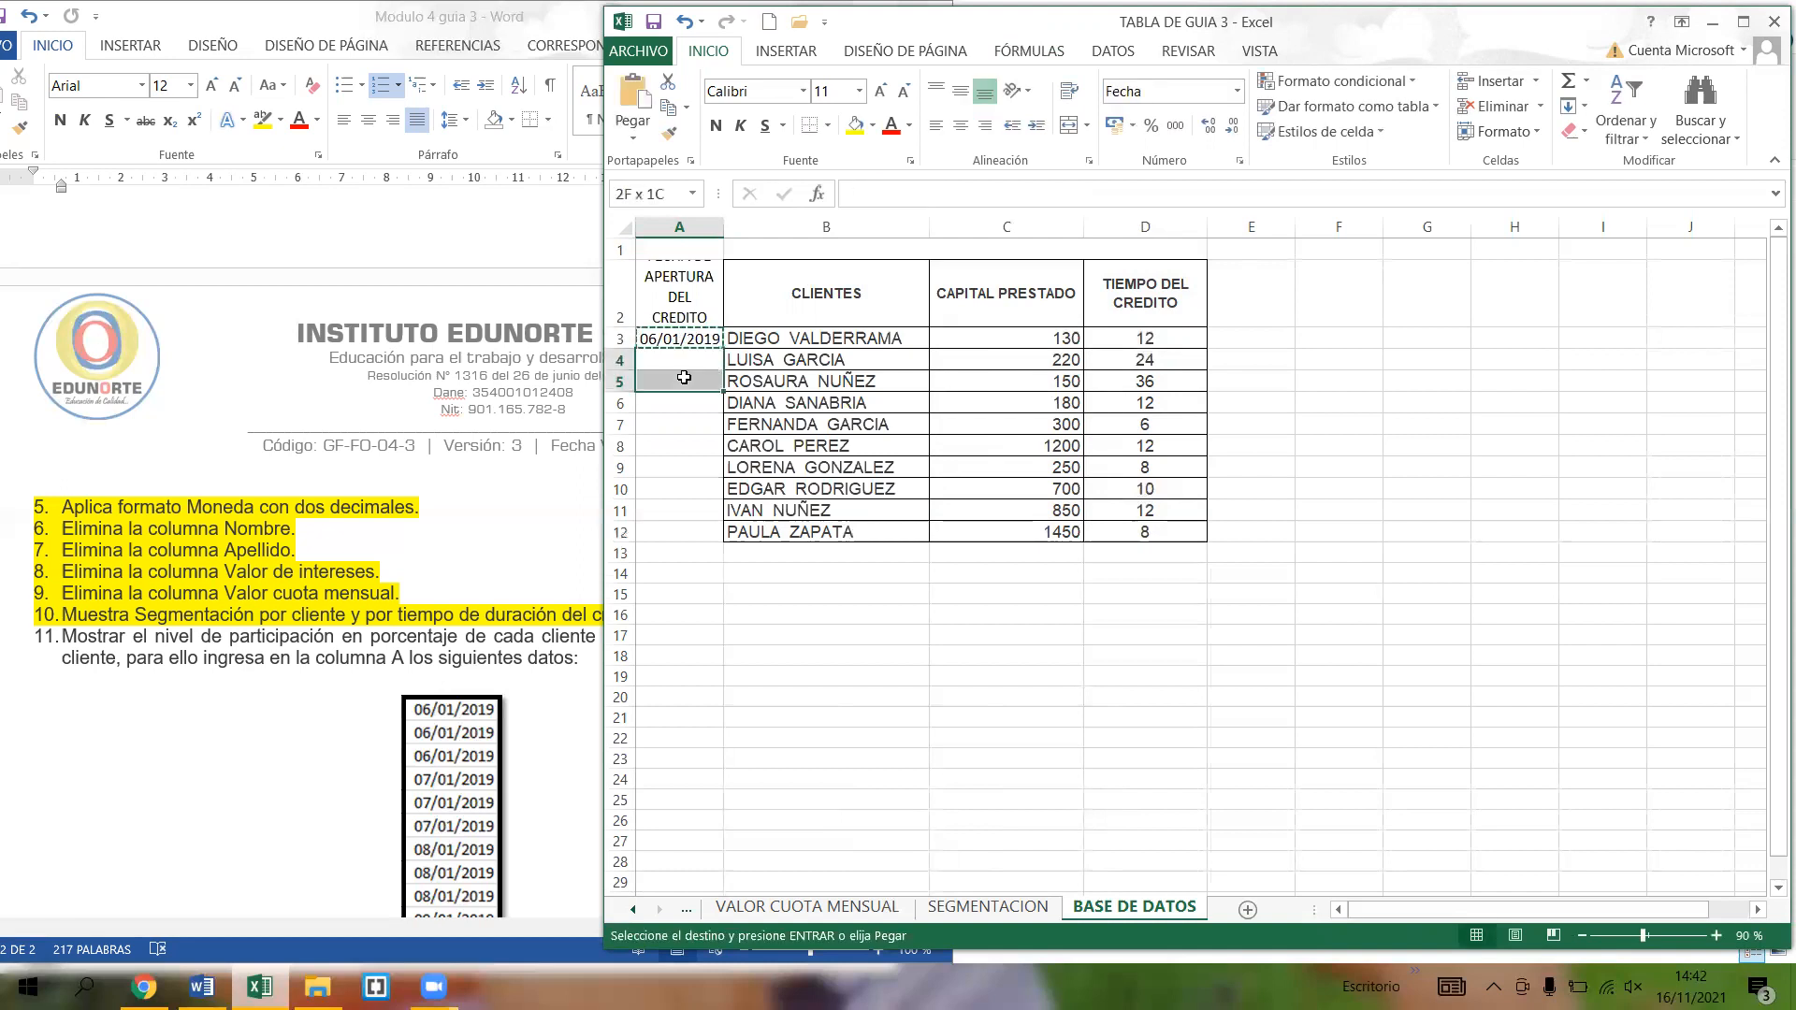
key("ctrl+v")
- Enter the date 07/01/2019 in cell A6 and copy it with its date format to A7:A8
left_click(684, 405)
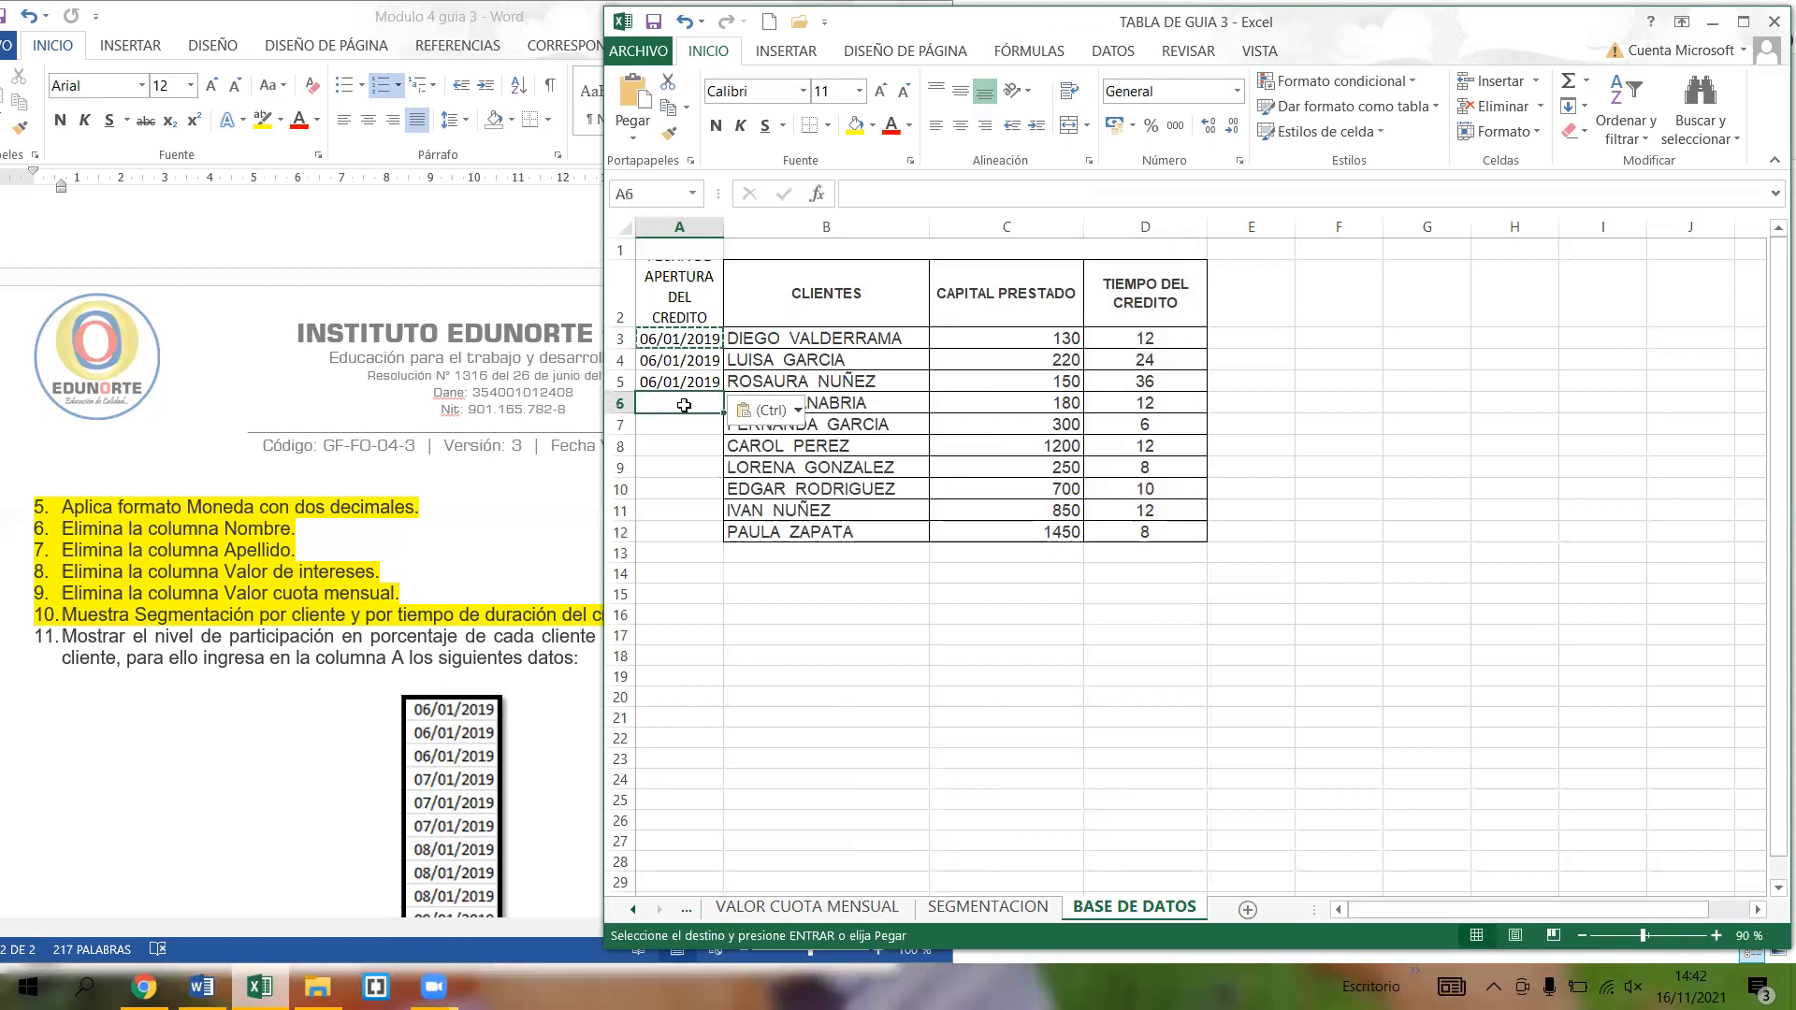
type("07/01/20")
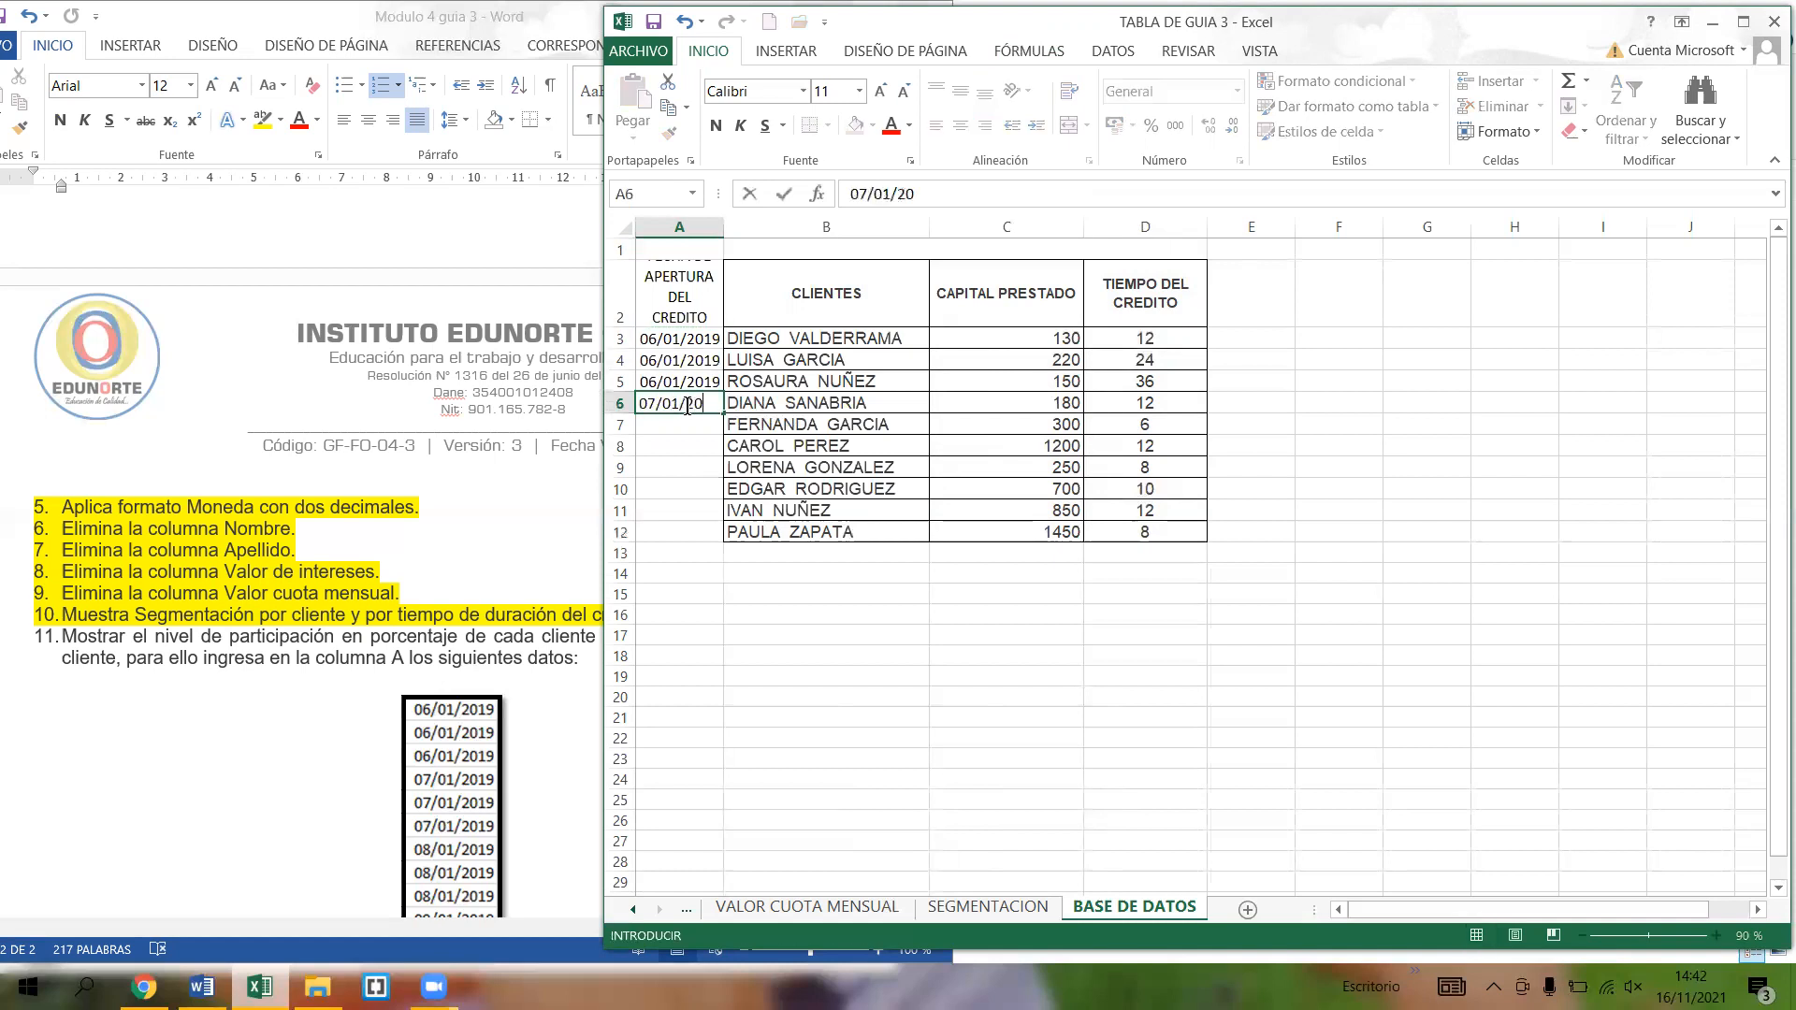
left_click_drag(701, 458, 723, 426)
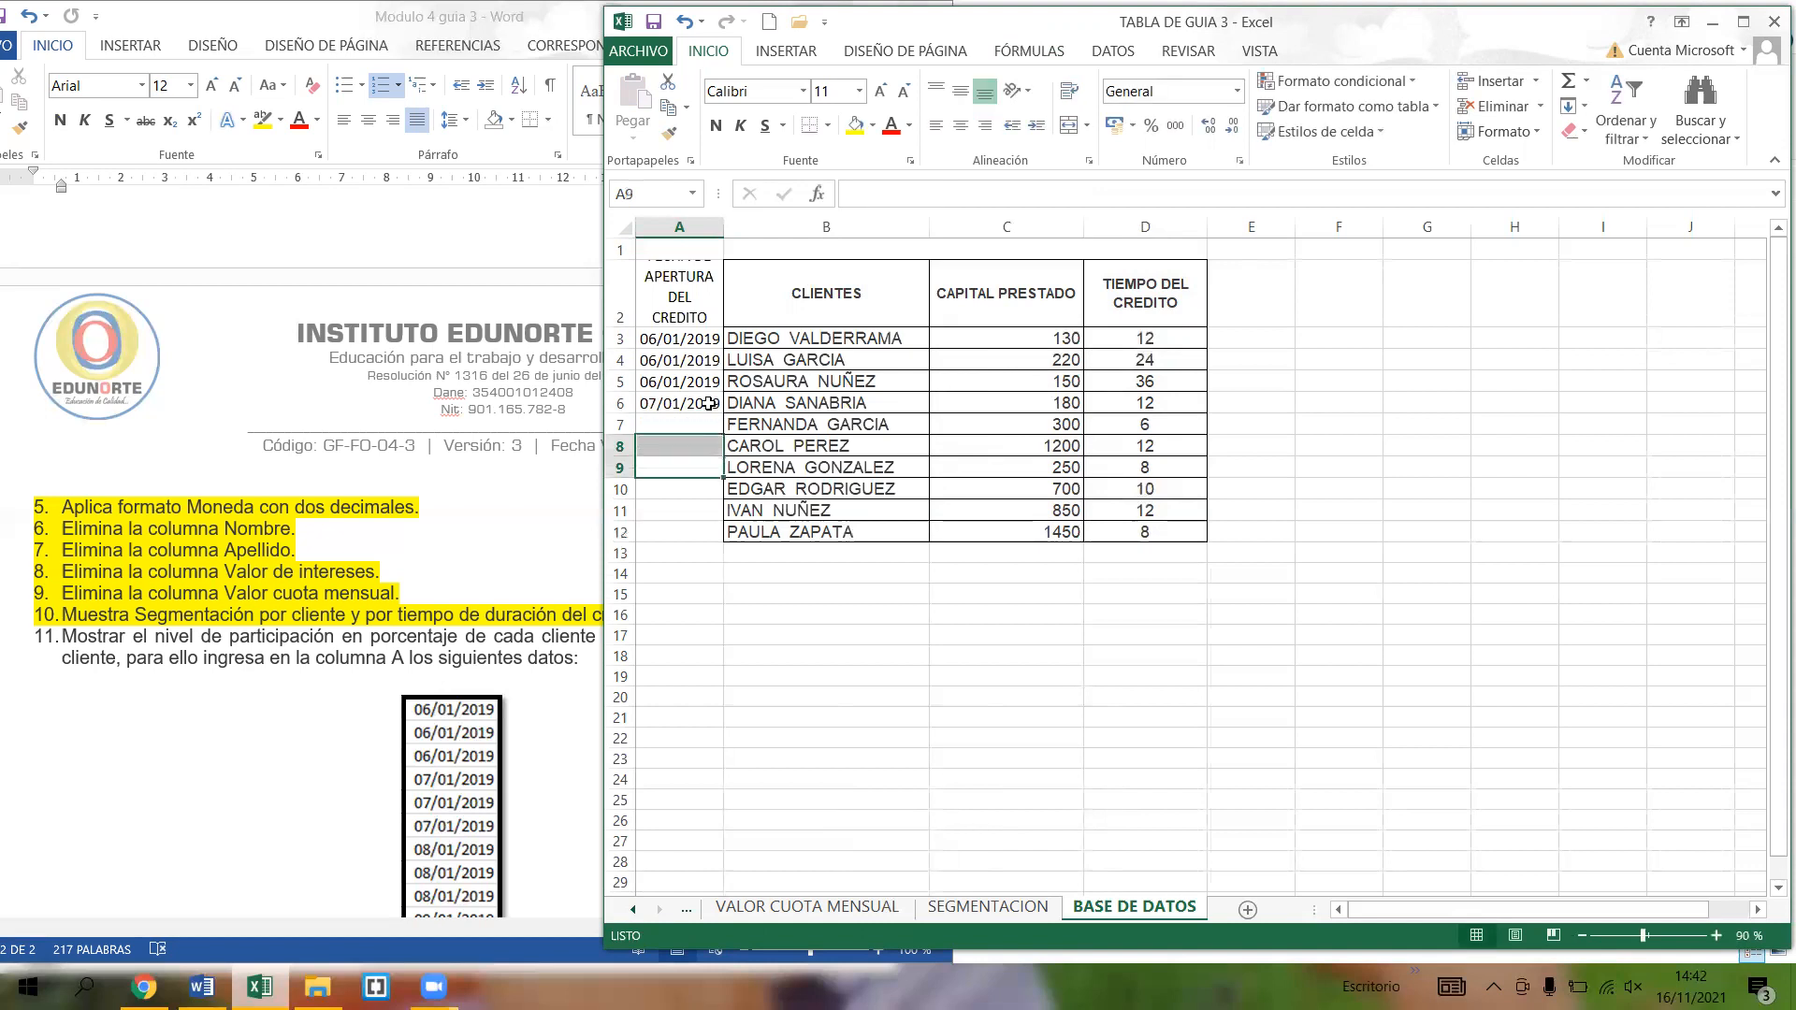
left_click(708, 403)
right_click(707, 405)
left_click(749, 447)
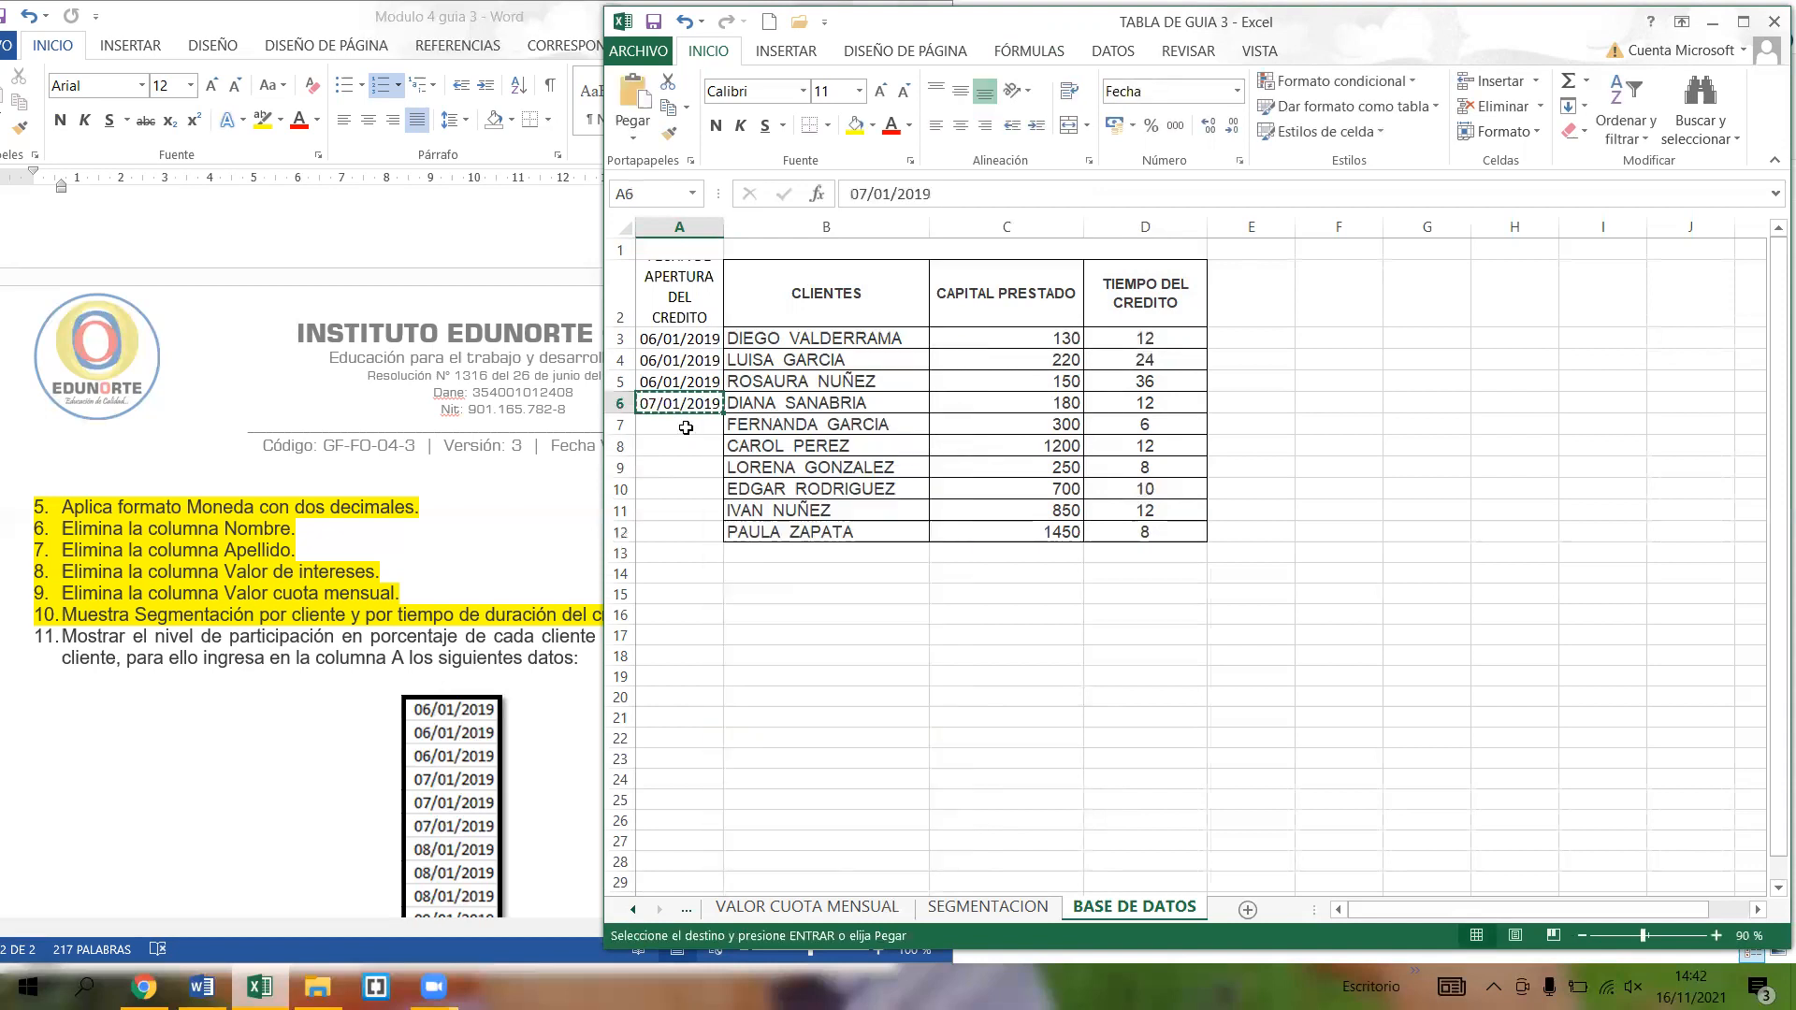
left_click_drag(686, 428, 688, 447)
right_click(689, 448)
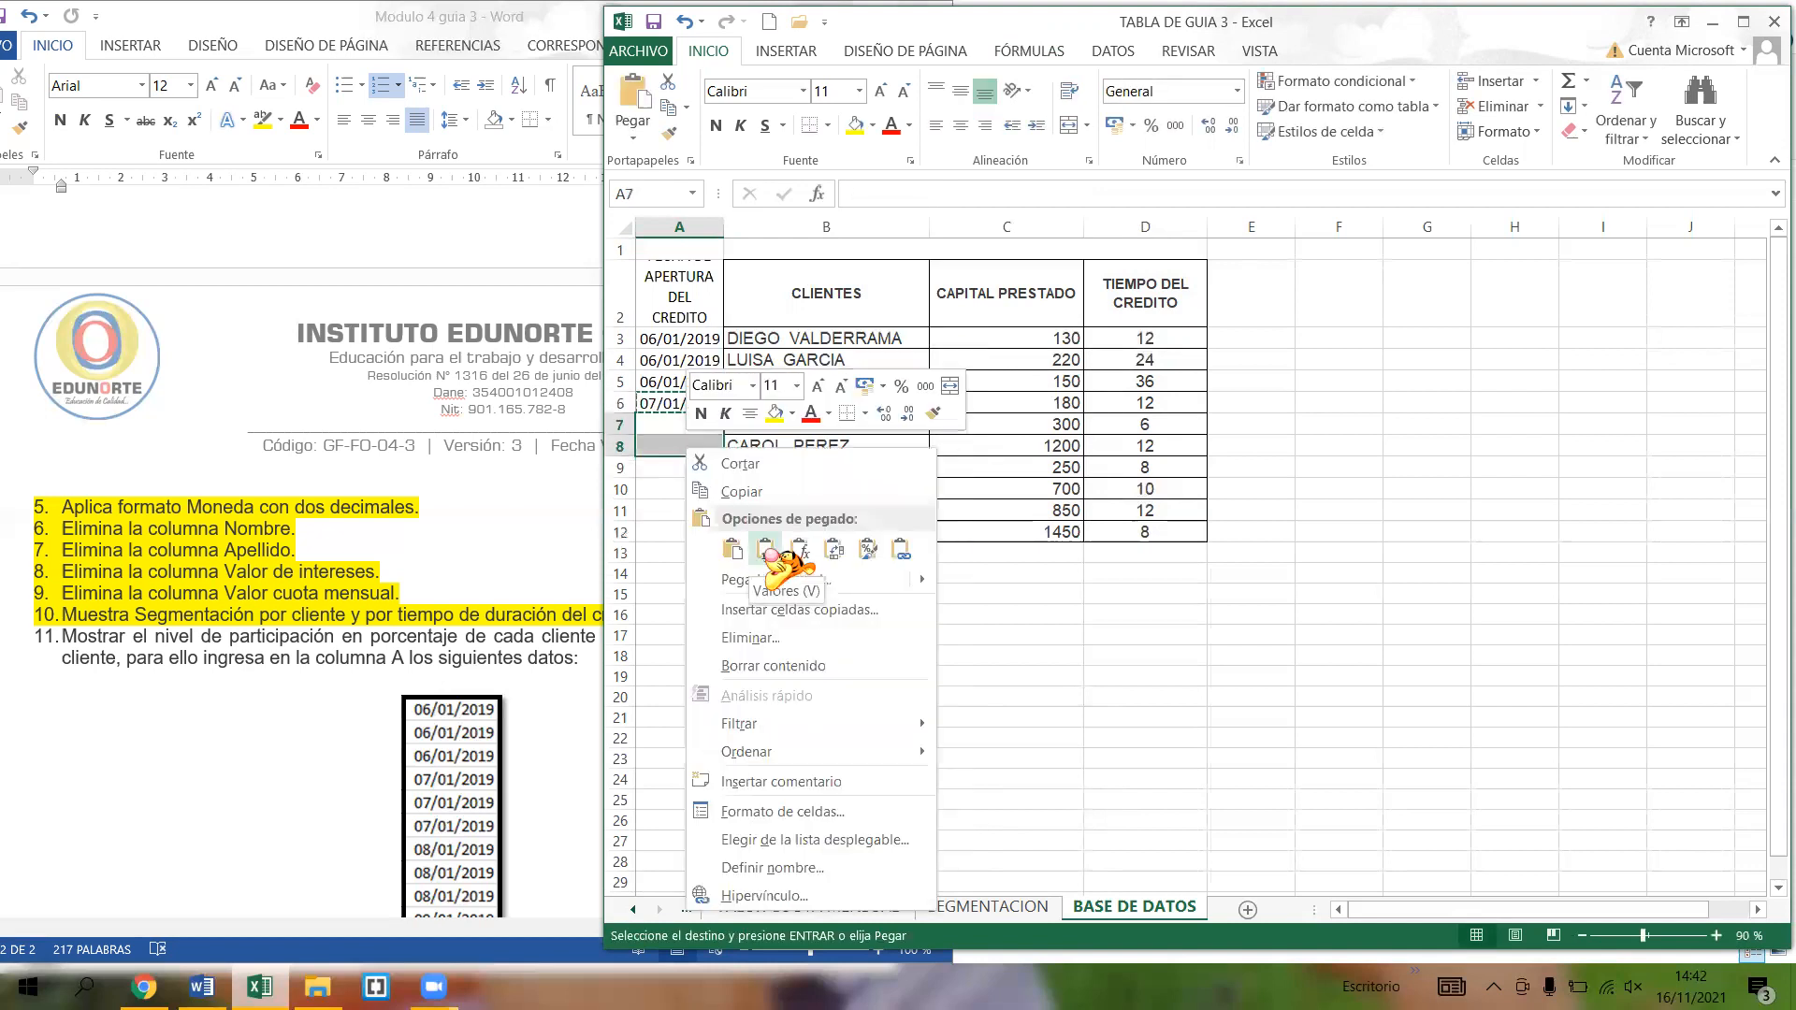
left_click(766, 551)
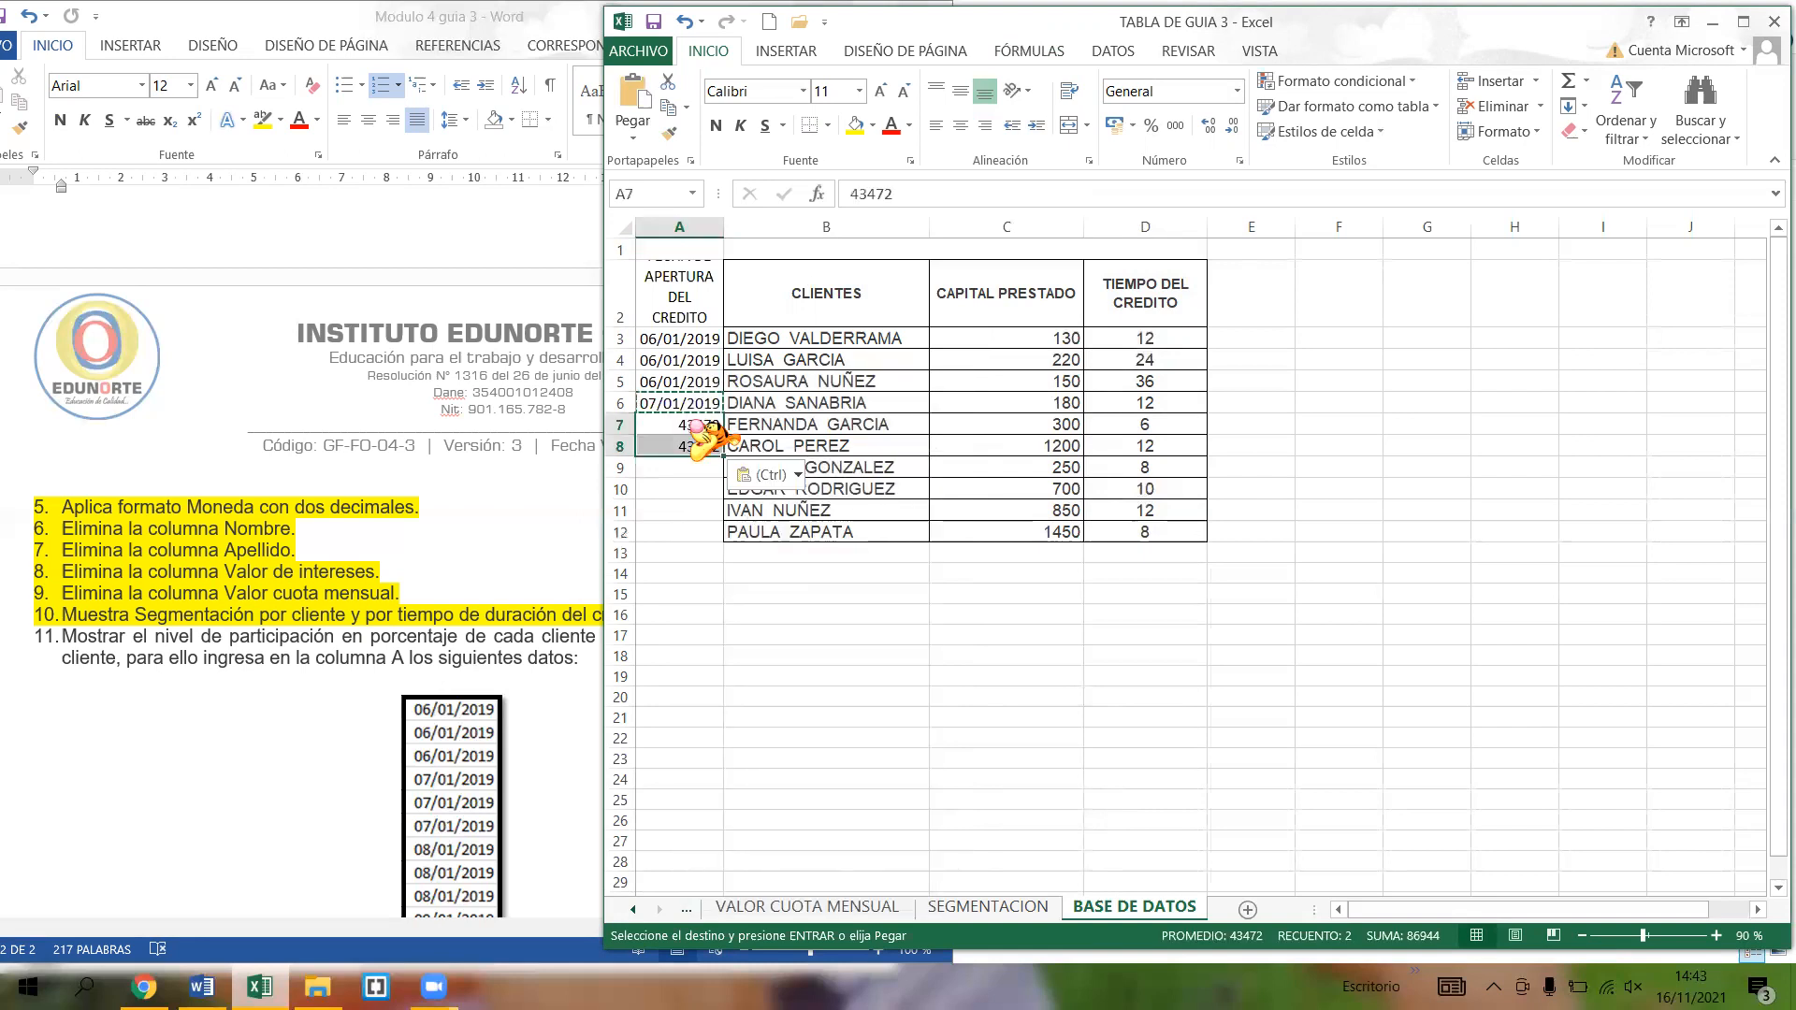
right_click(702, 426)
left_click(741, 519)
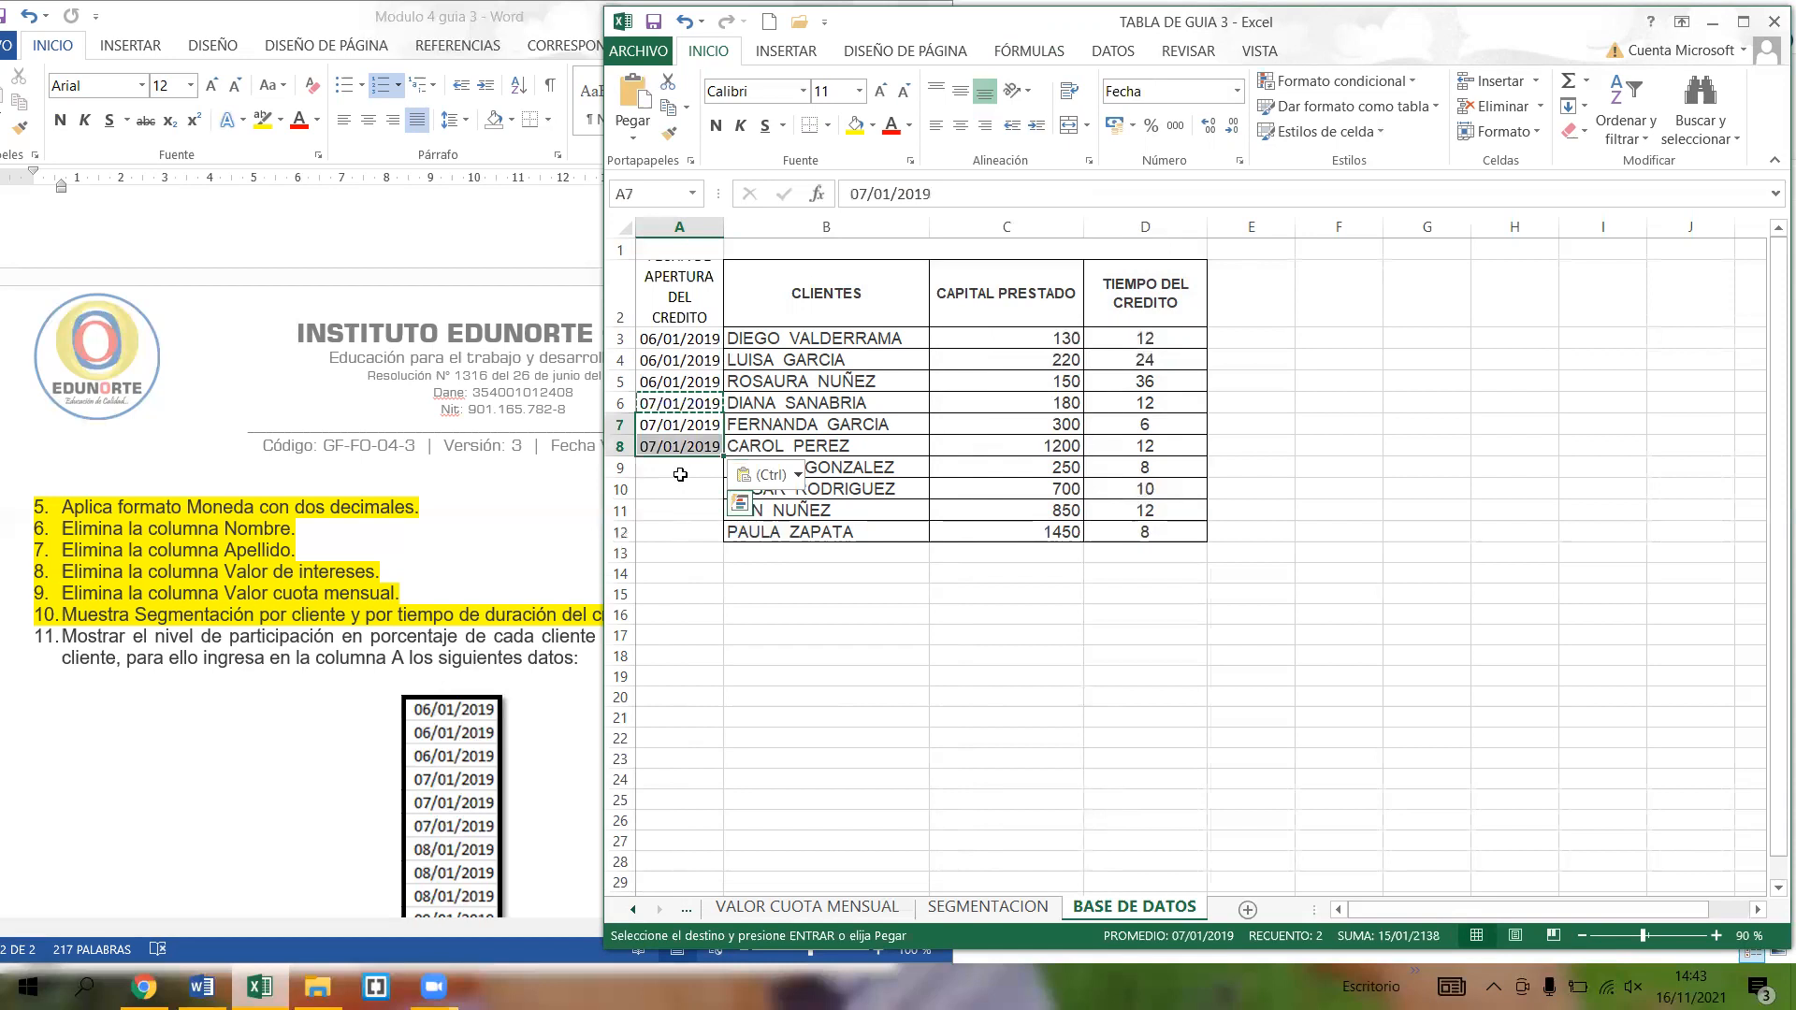
- Consult the remaining dates in the Word guide and enter 08/01/2019 in cell A9 of the Excel table
scroll(562, 789, "down", 1)
left_click(556, 797)
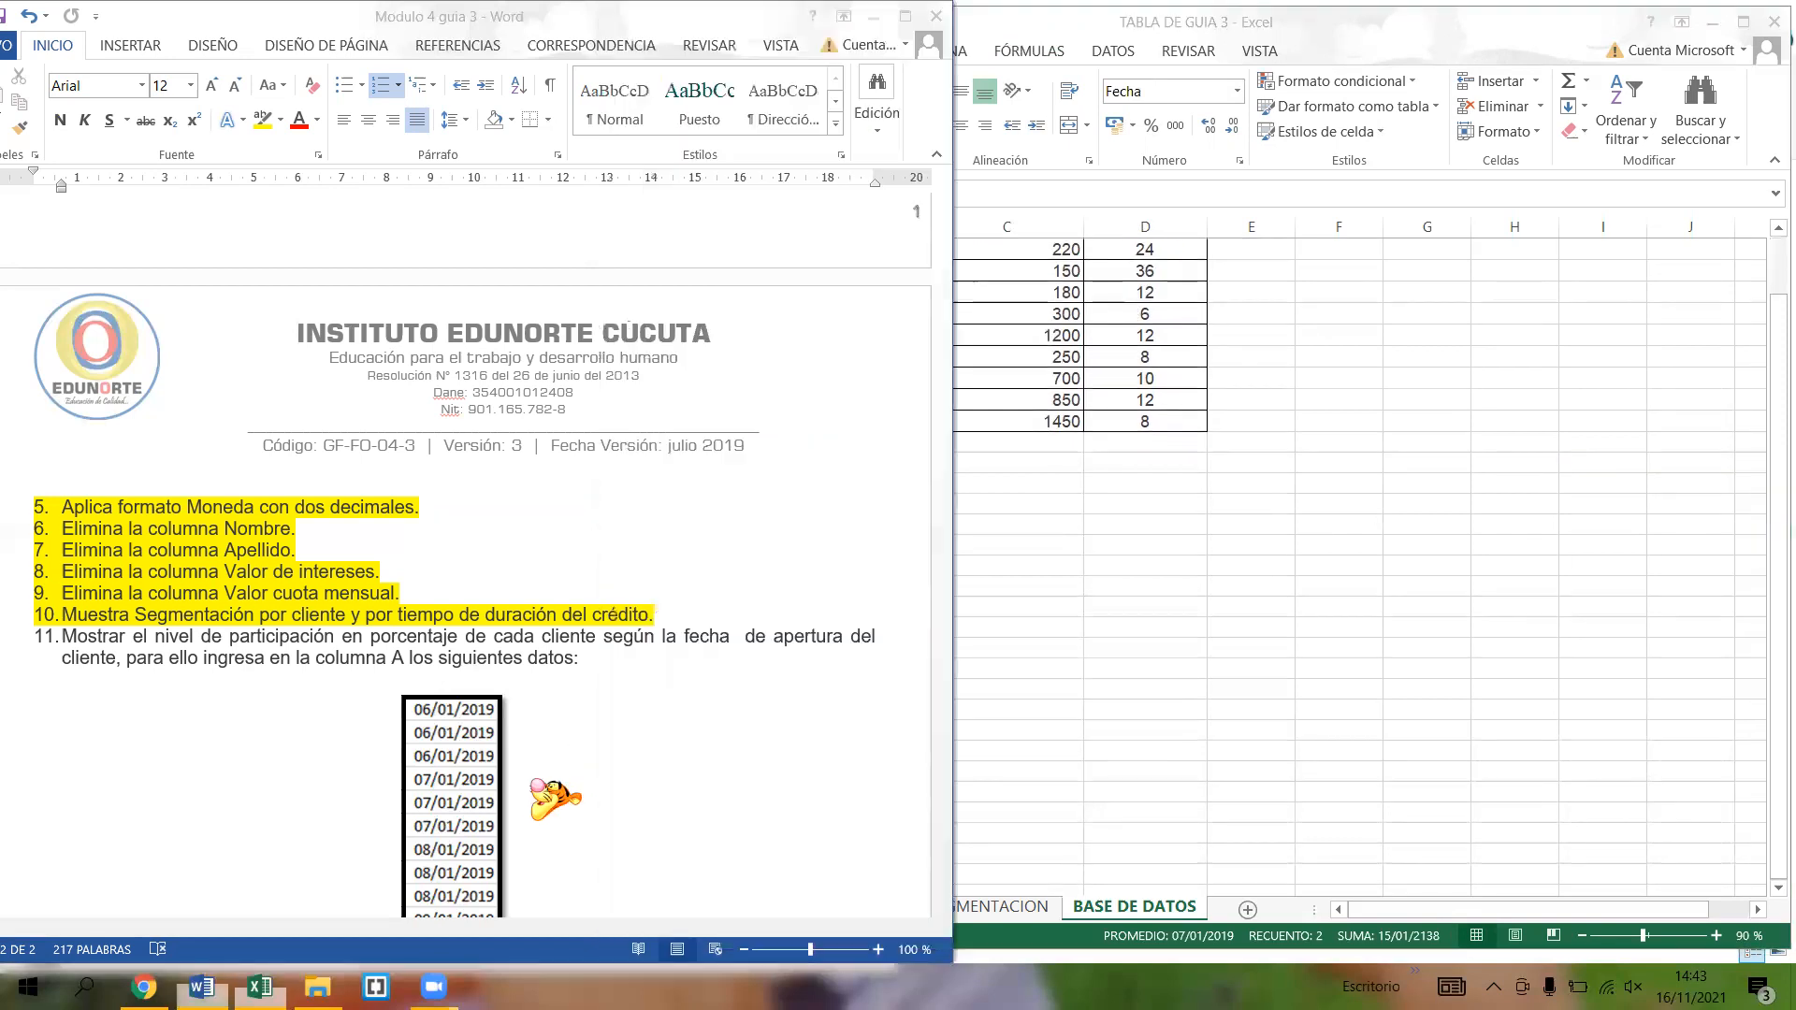
scroll(556, 797, "down", 1)
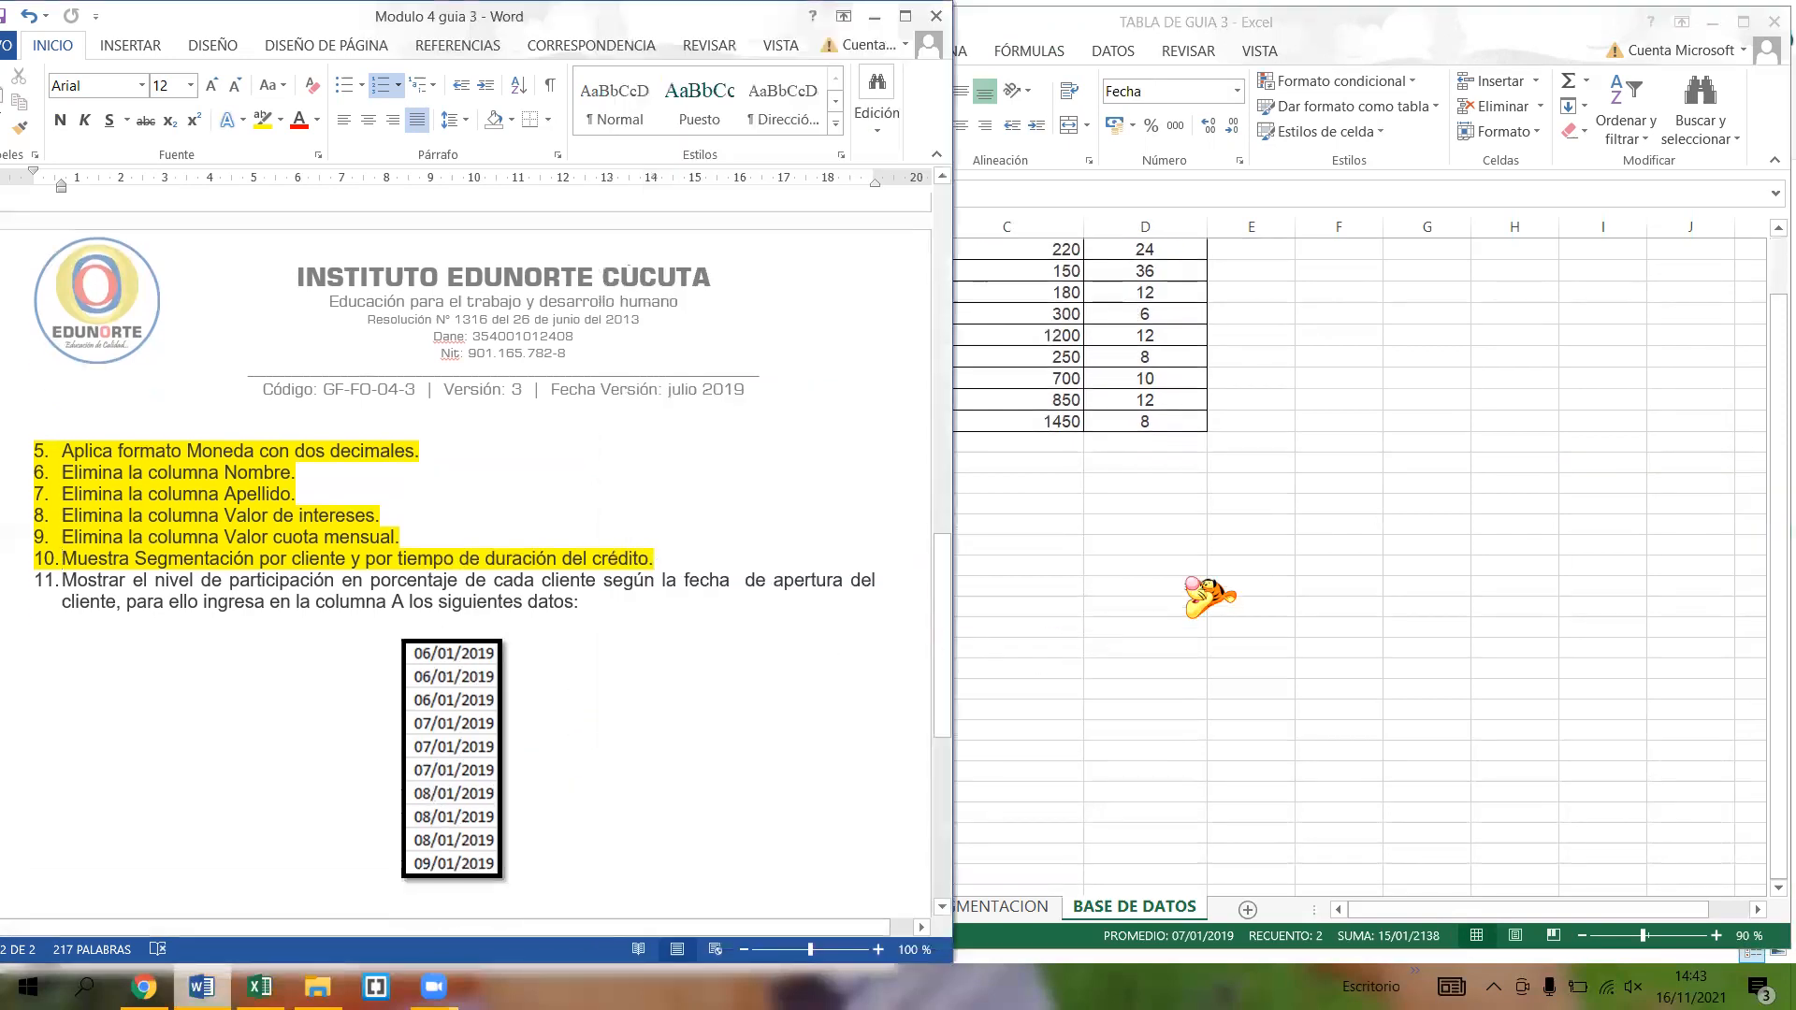
left_click(1188, 580)
left_click(678, 354)
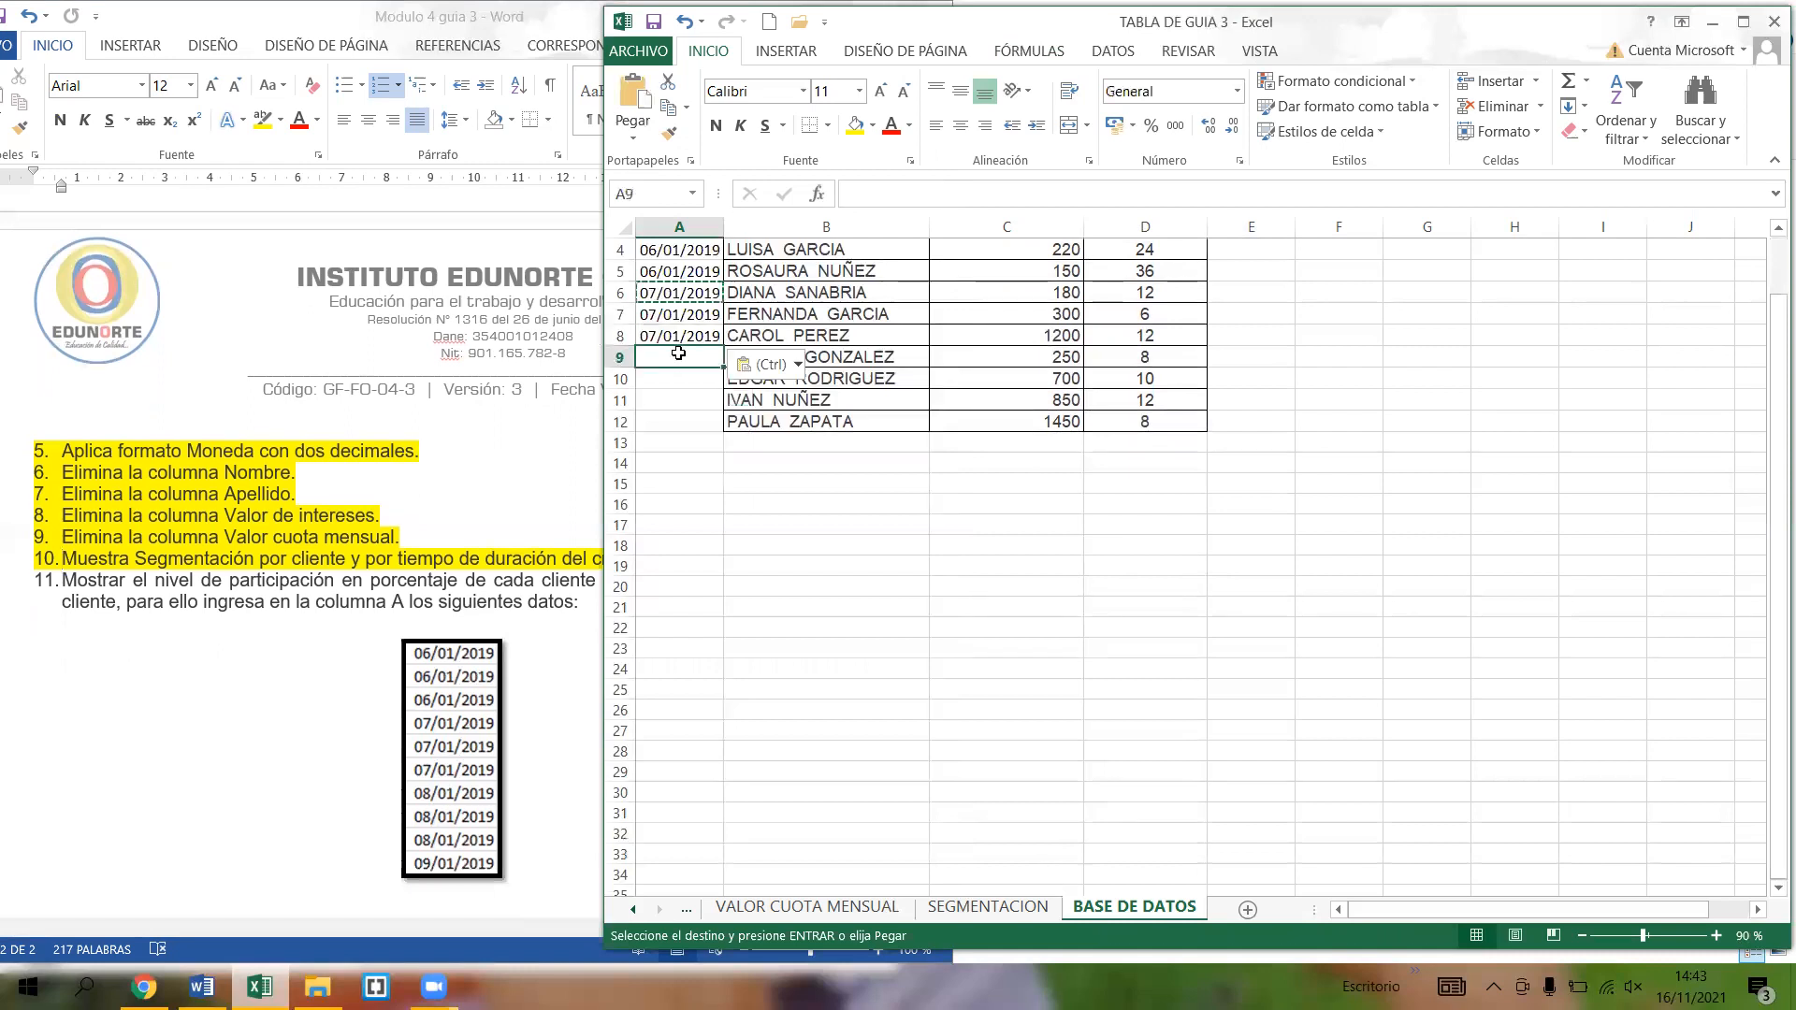
type("08/")
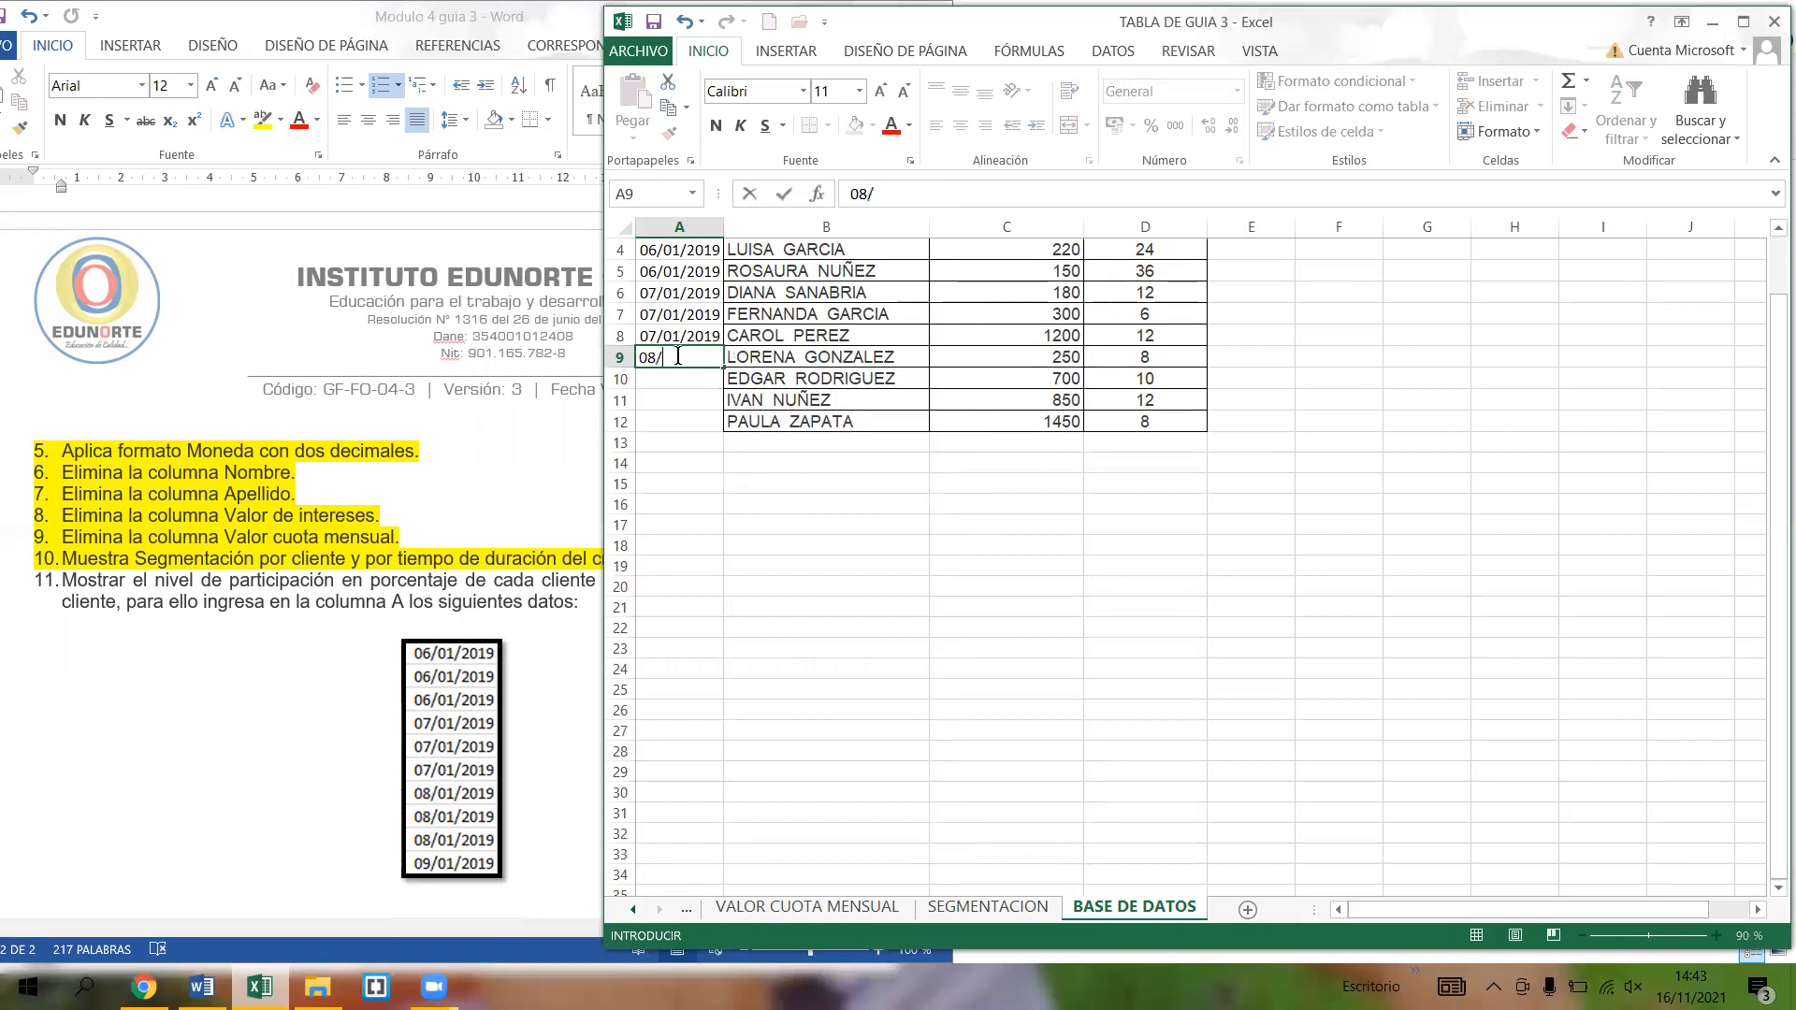
type("01/20")
left_click(676, 423)
- Copy the date in A9 to cells A10:A11
right_click(686, 356)
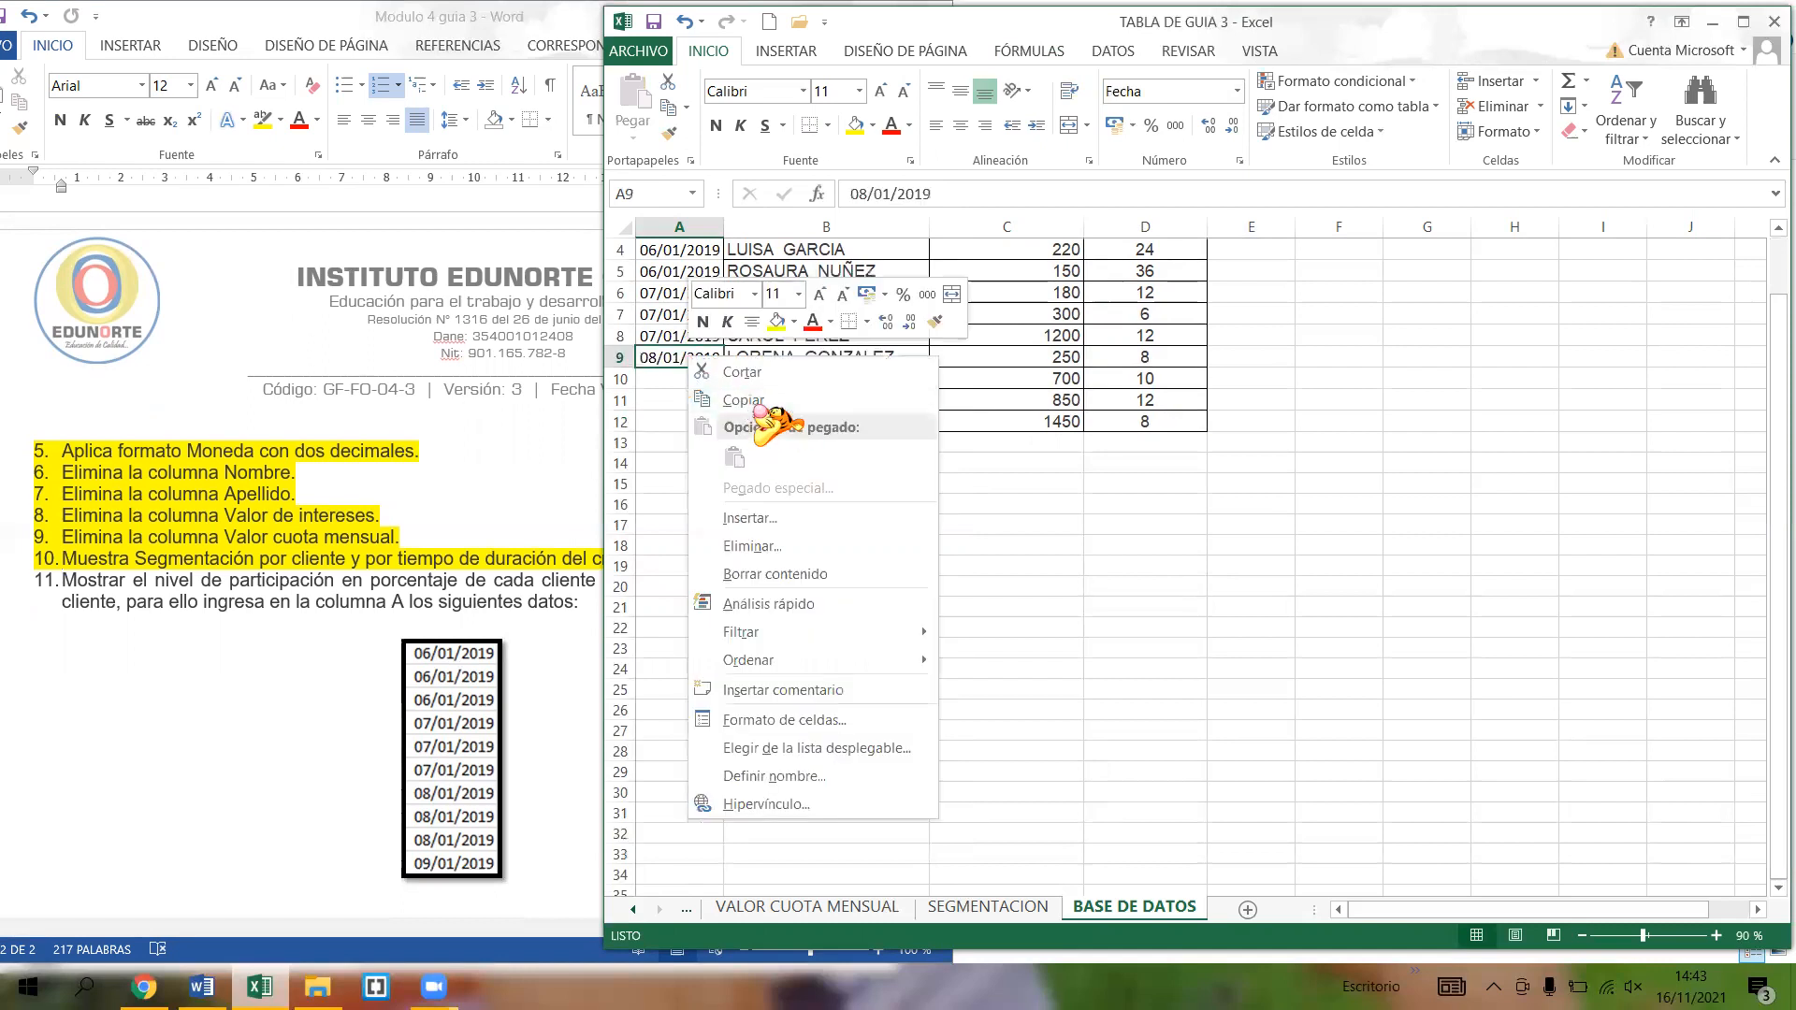
left_click(688, 399)
left_click_drag(680, 379, 685, 400)
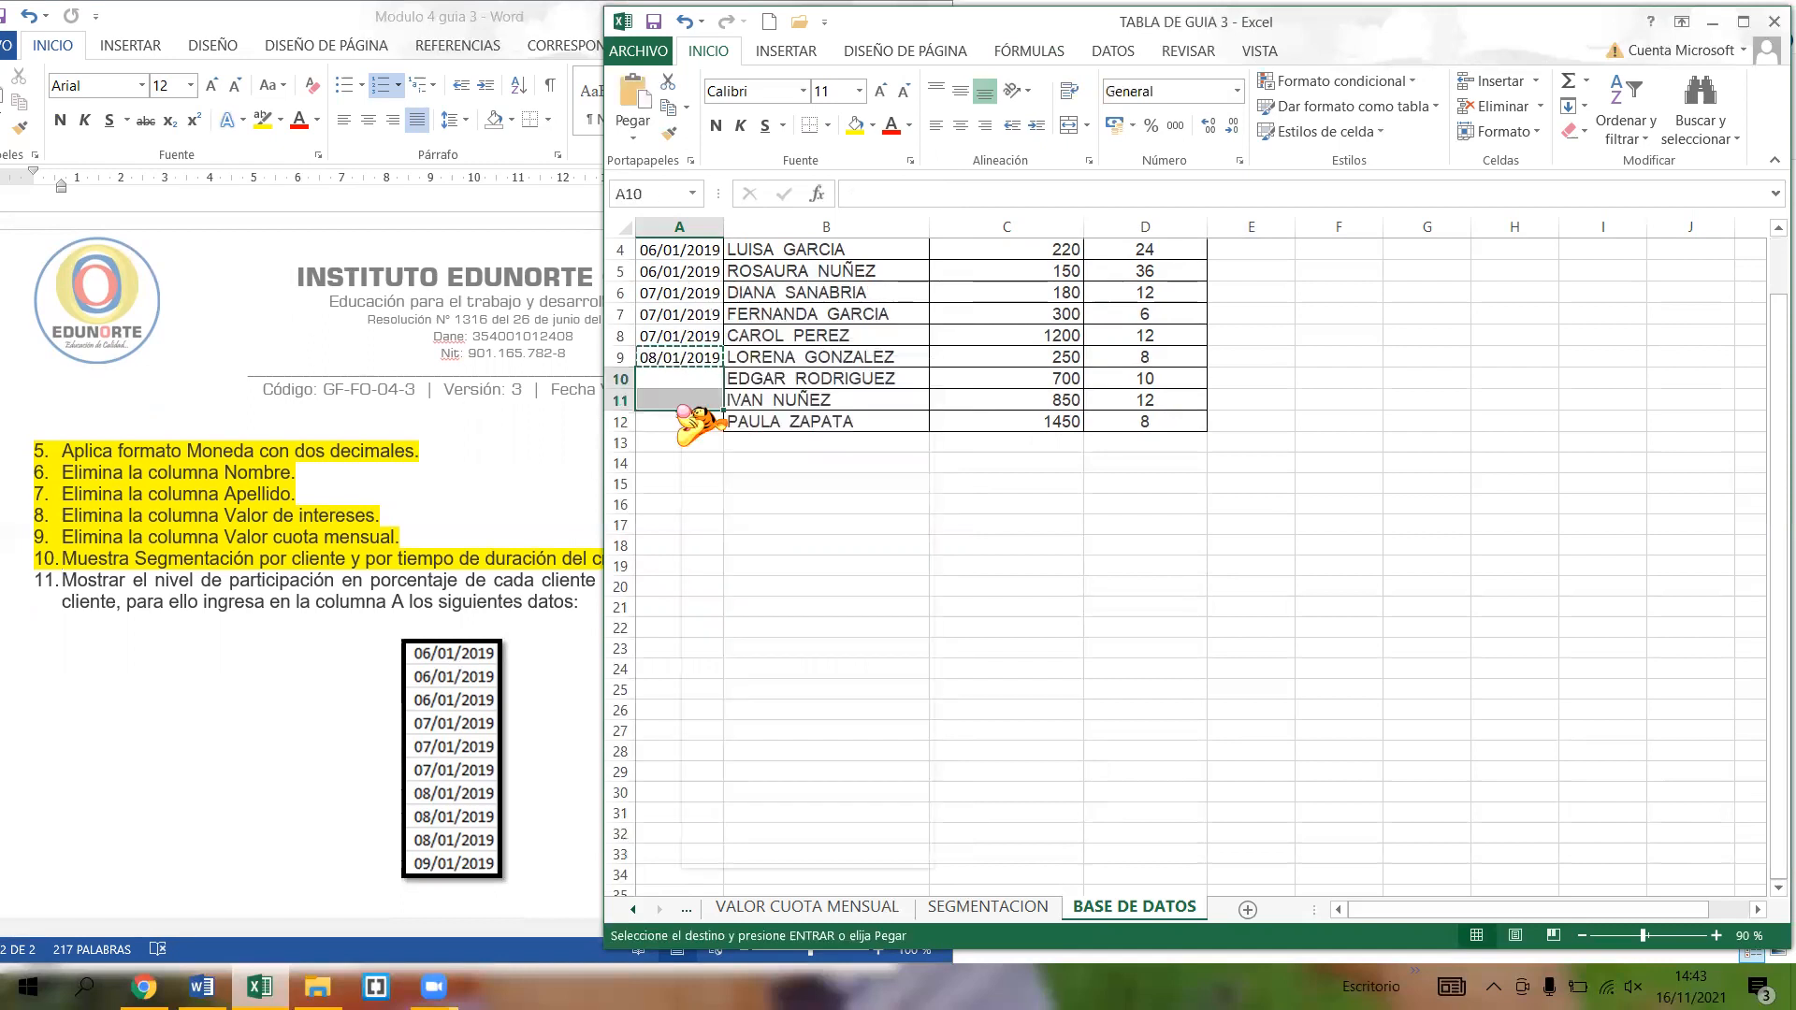
right_click(685, 403)
left_click(731, 505)
- Enter the date 09/01/2019 in cell A12, with slashes as separators
left_click(702, 417)
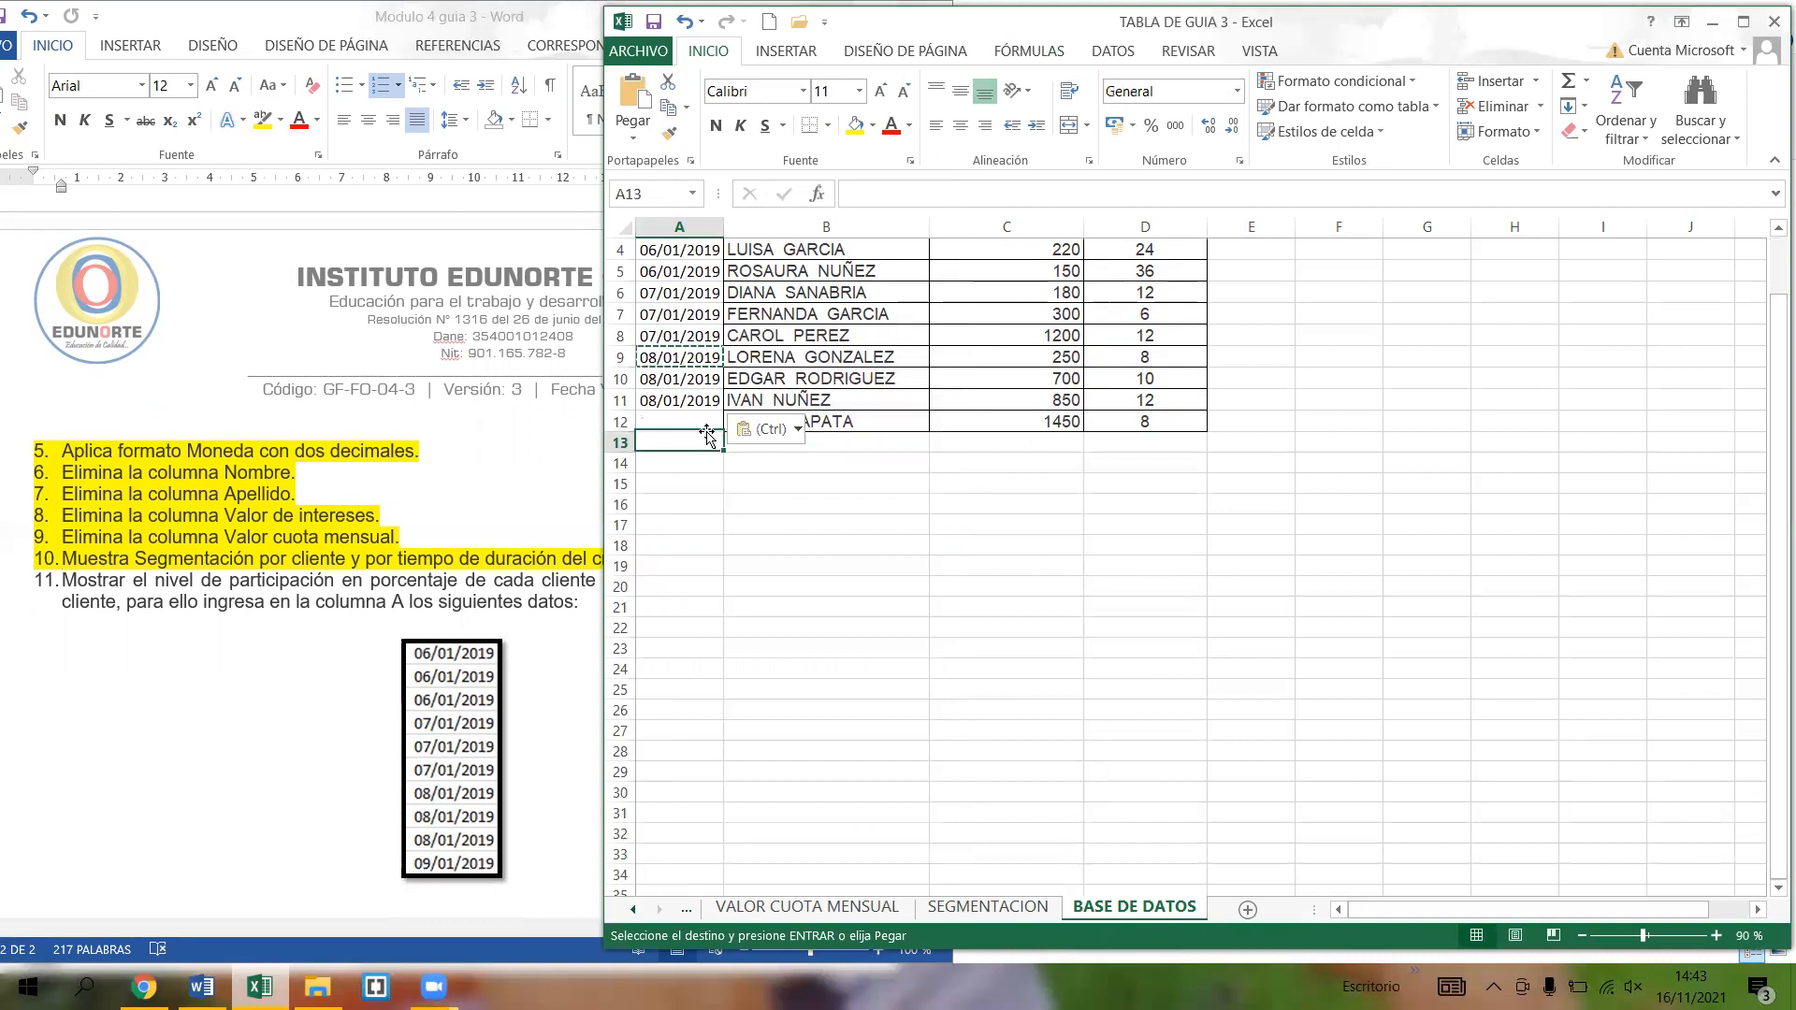
type("0")
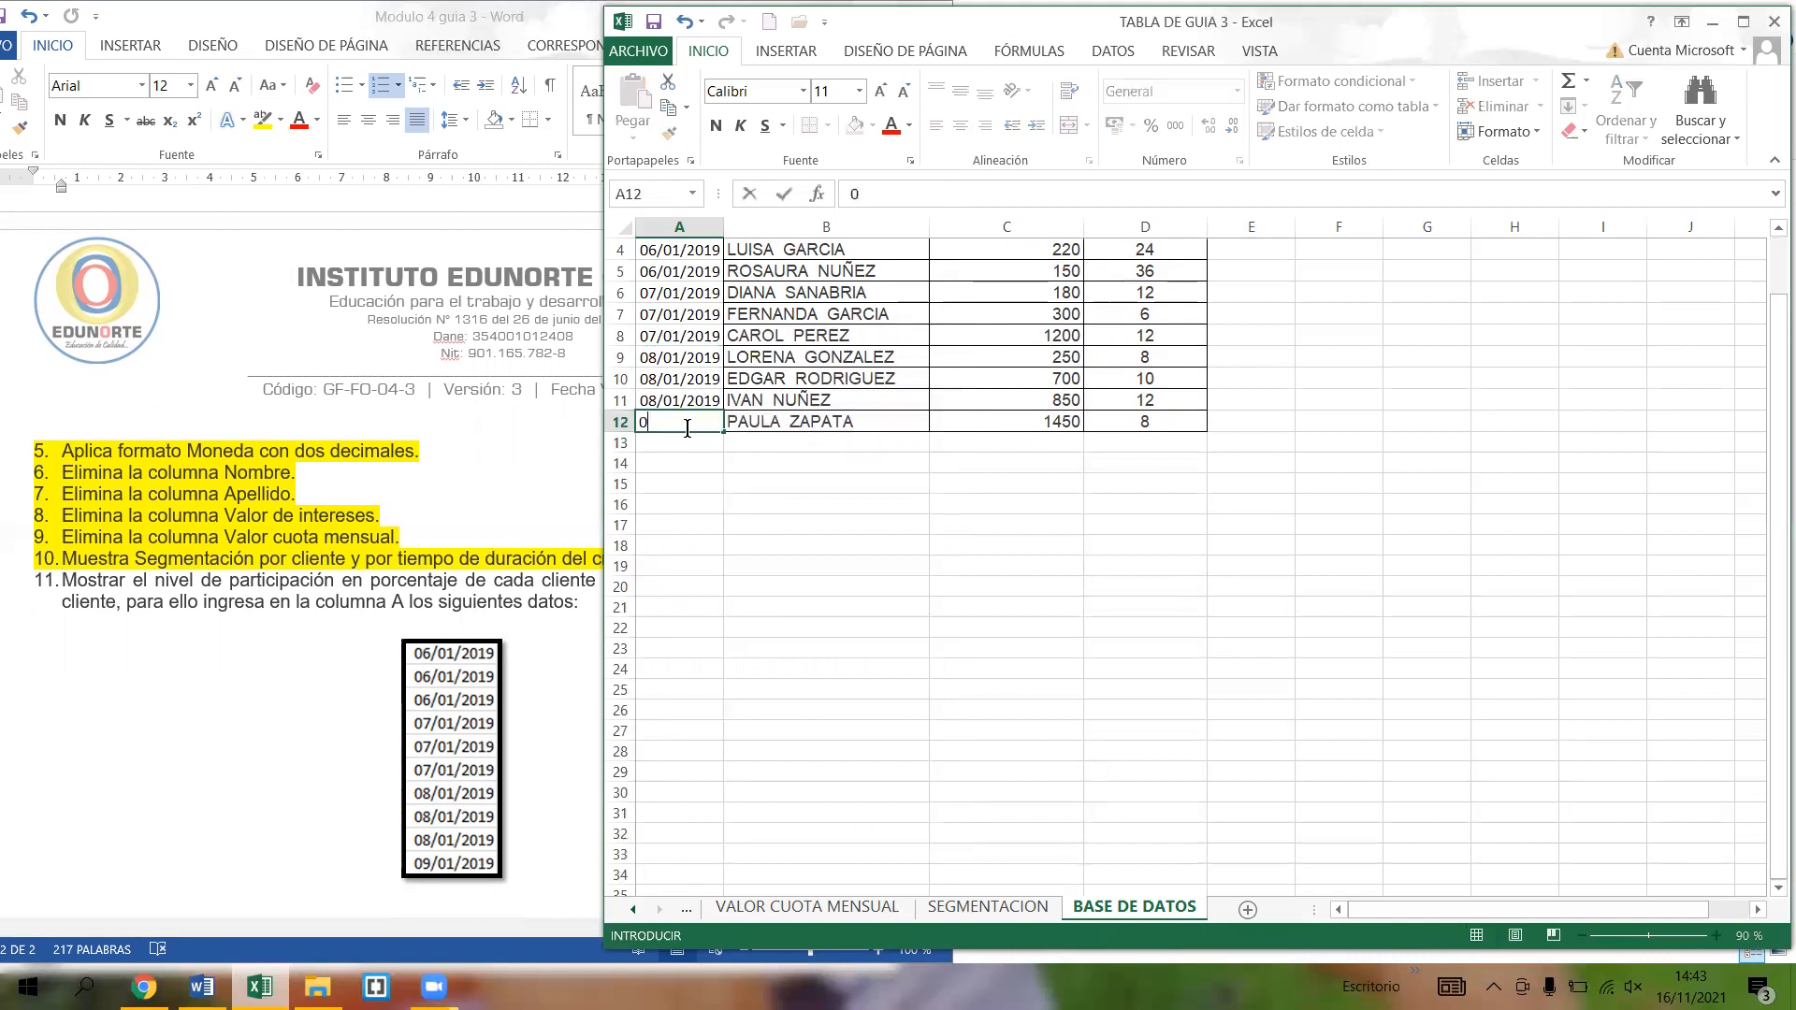
type("9/01*2019")
key("Return")
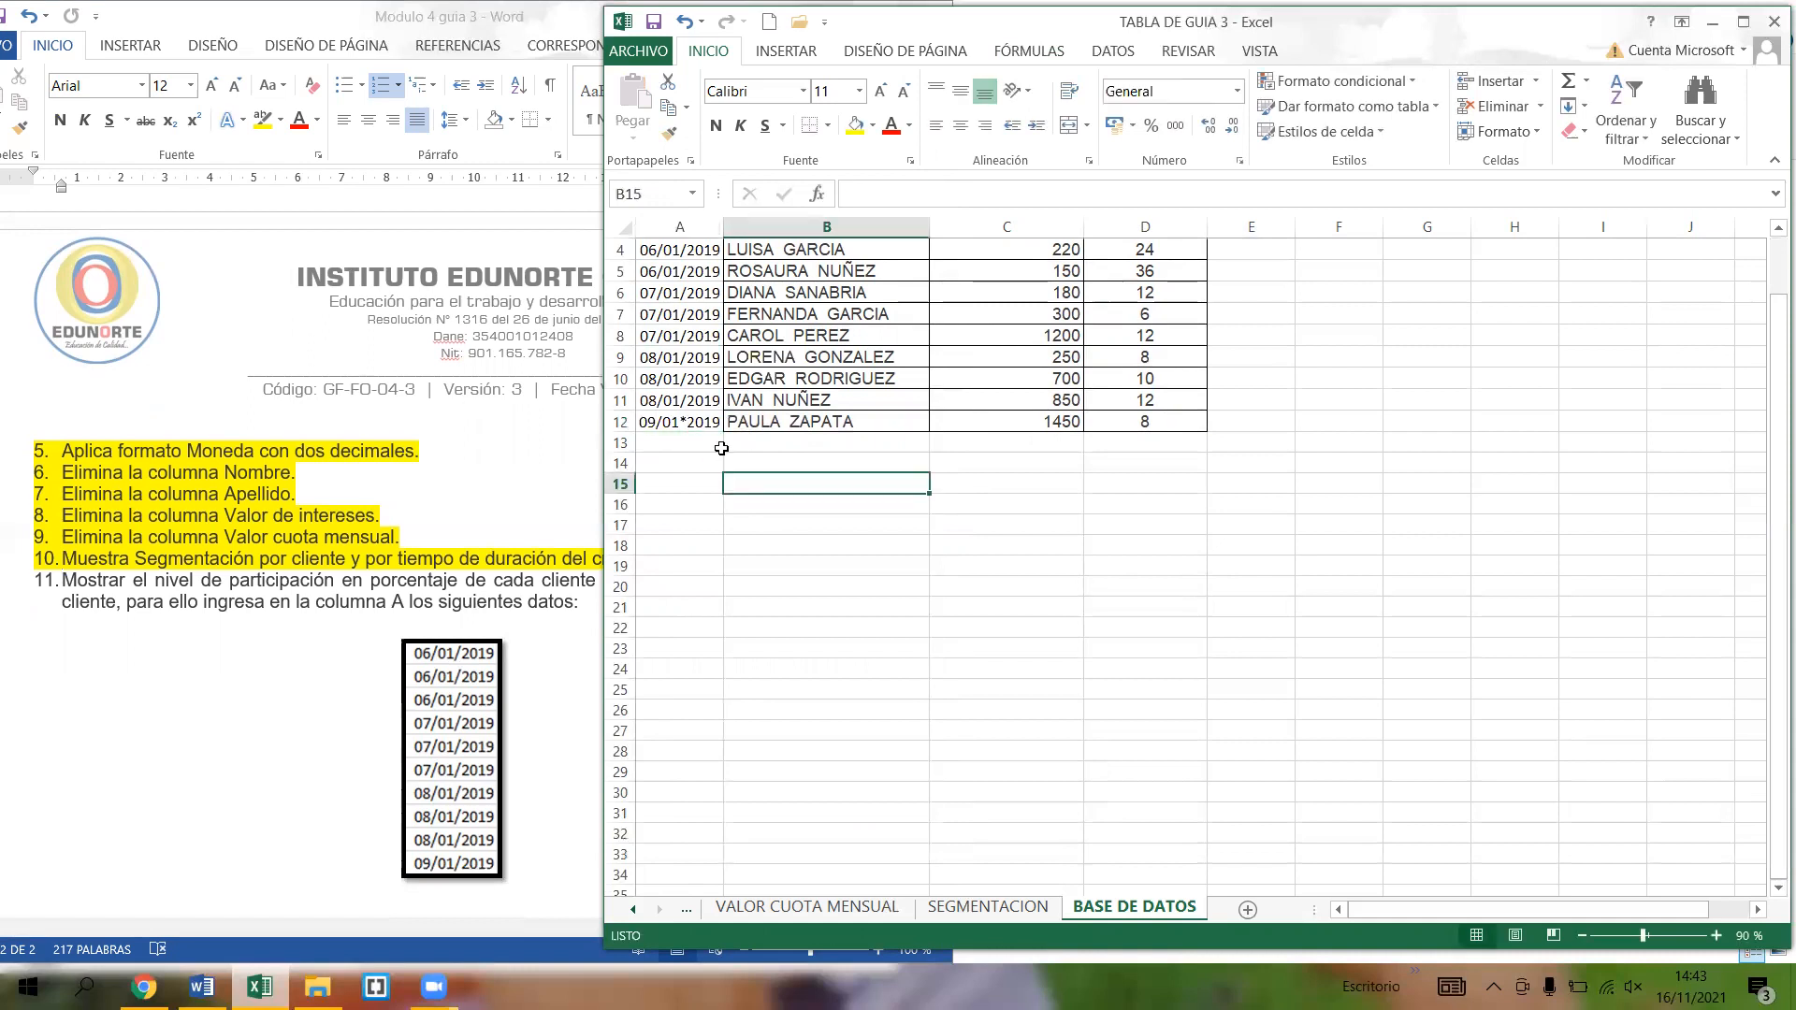
left_click(697, 418)
left_click(895, 192)
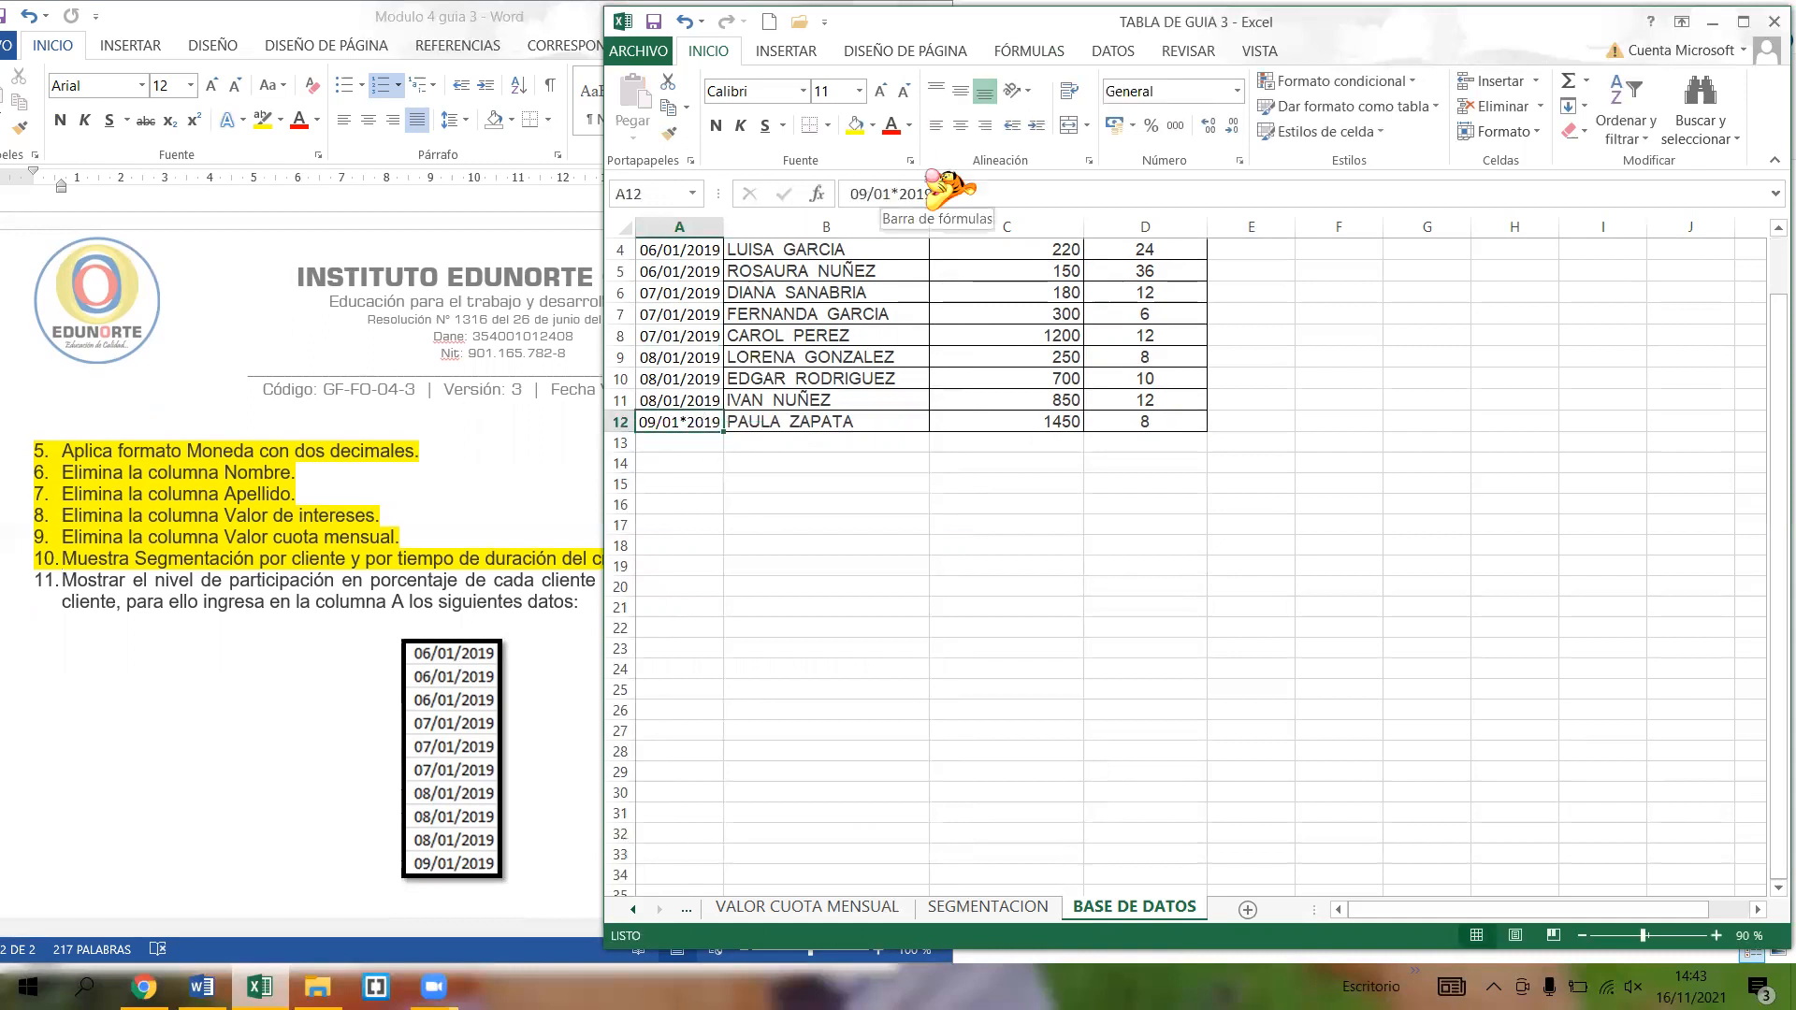
key("BackSpace")
type("/")
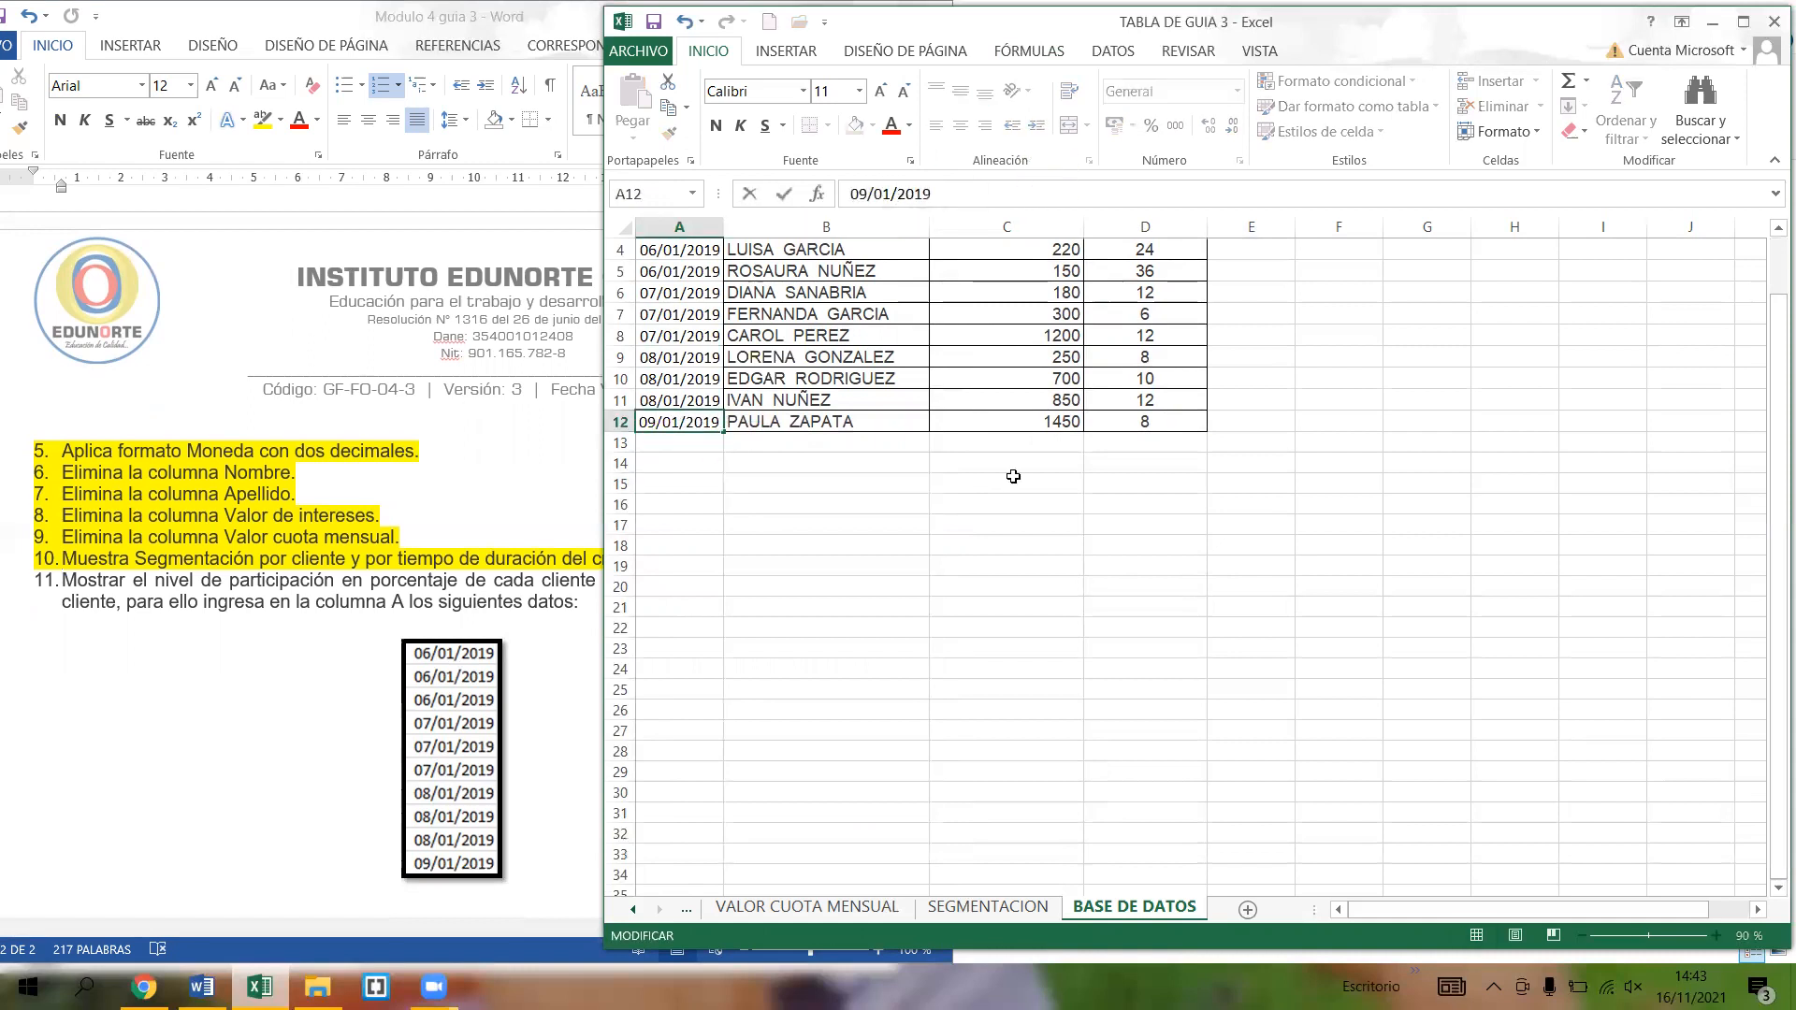
left_click(807, 468)
- Apply all borders to the opening-date column, cells A2:A12
scroll(709, 271, "up", 1)
left_click_drag(699, 281, 699, 532)
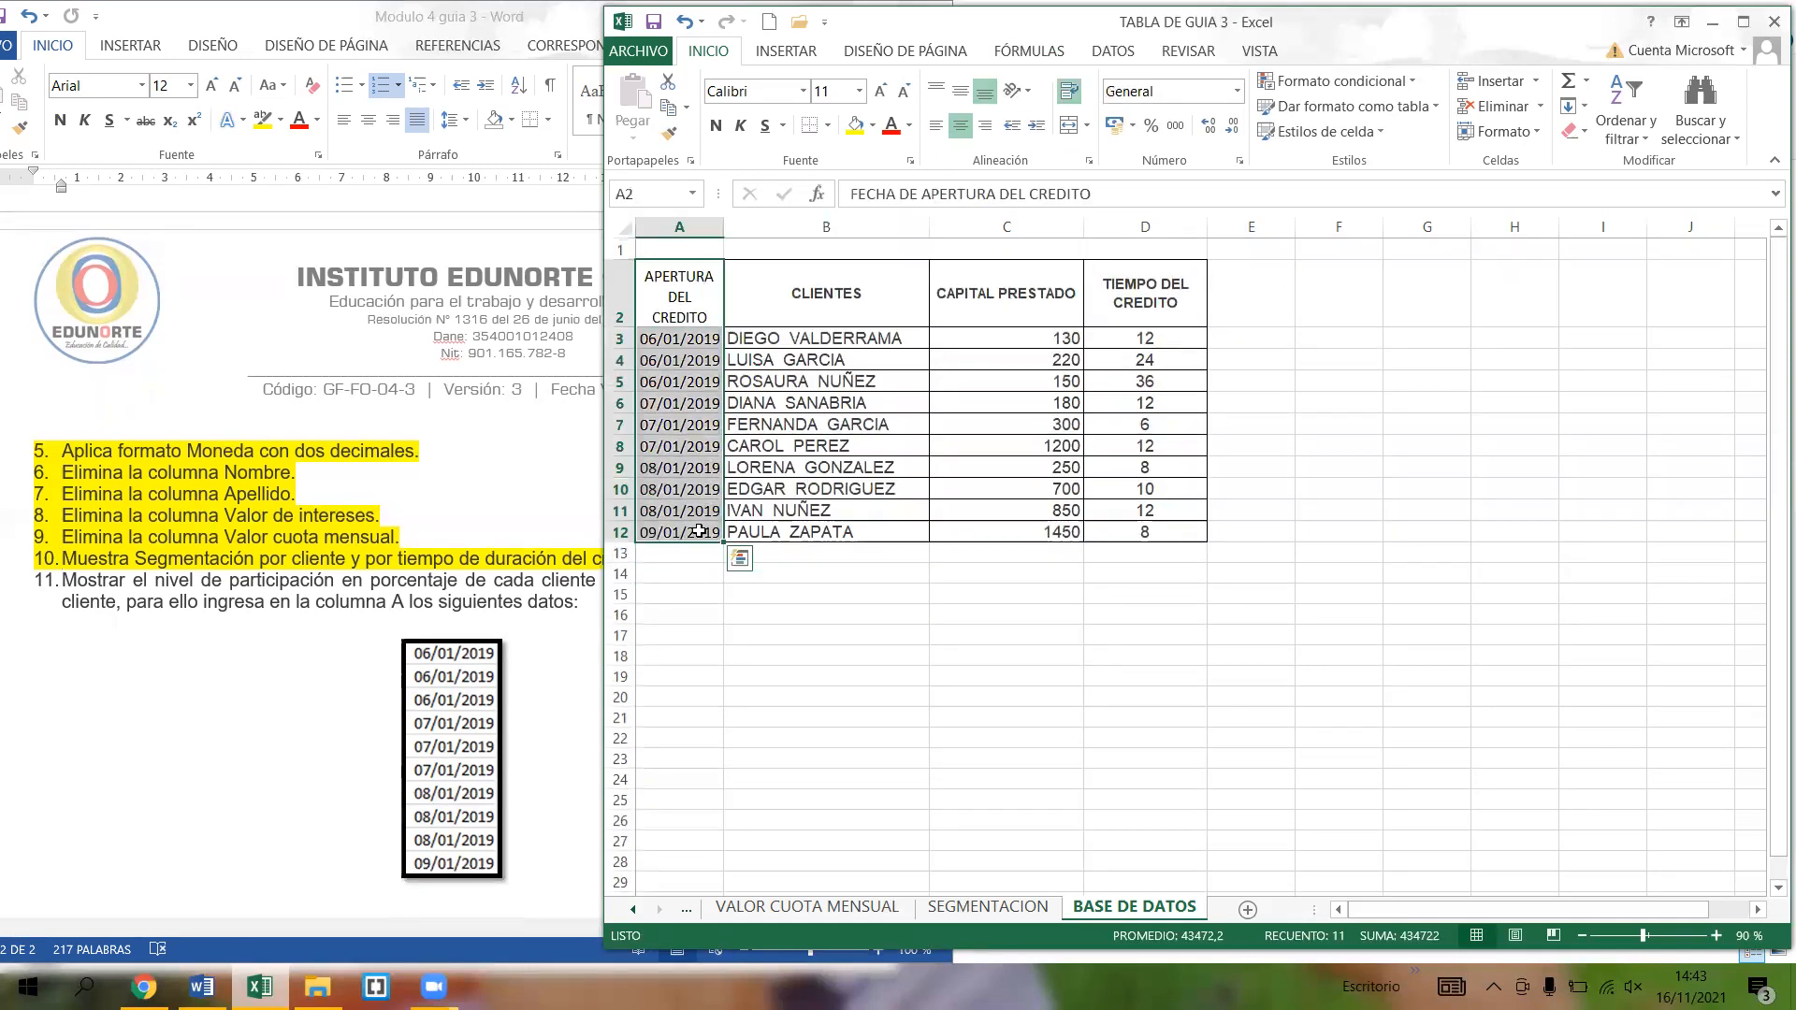
left_click(828, 126)
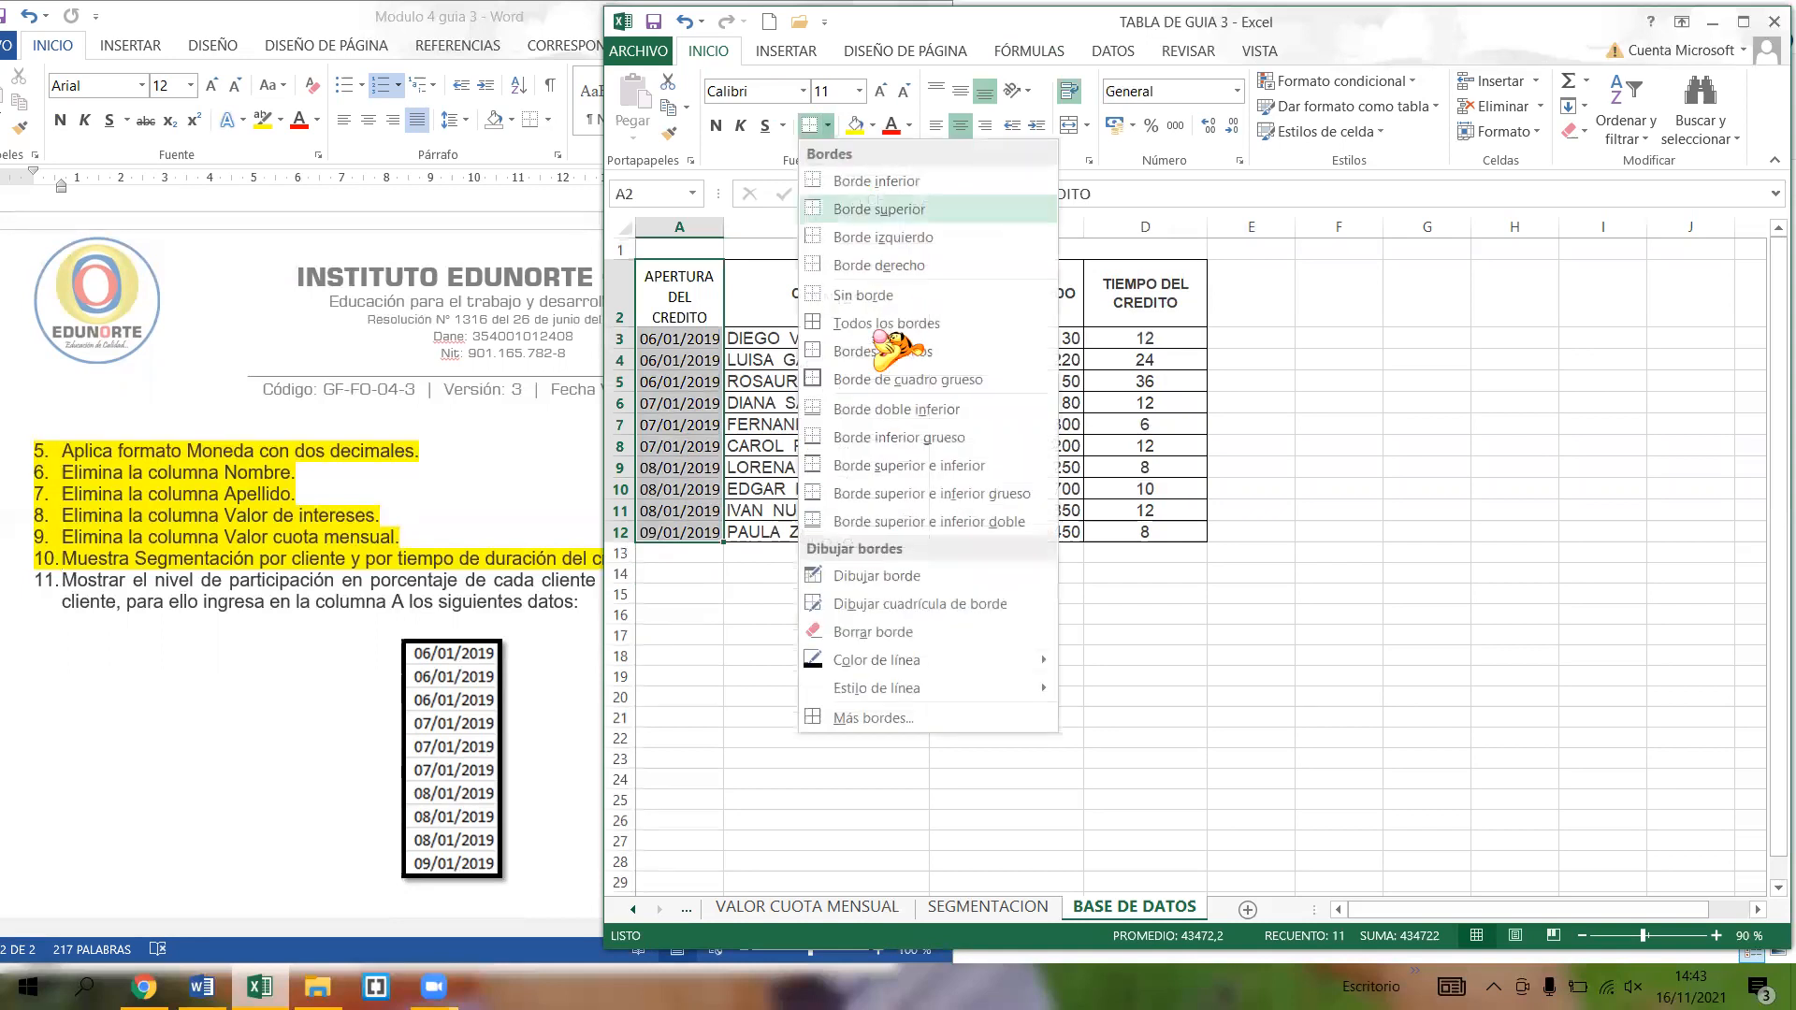
left_click(894, 339)
left_click(875, 446)
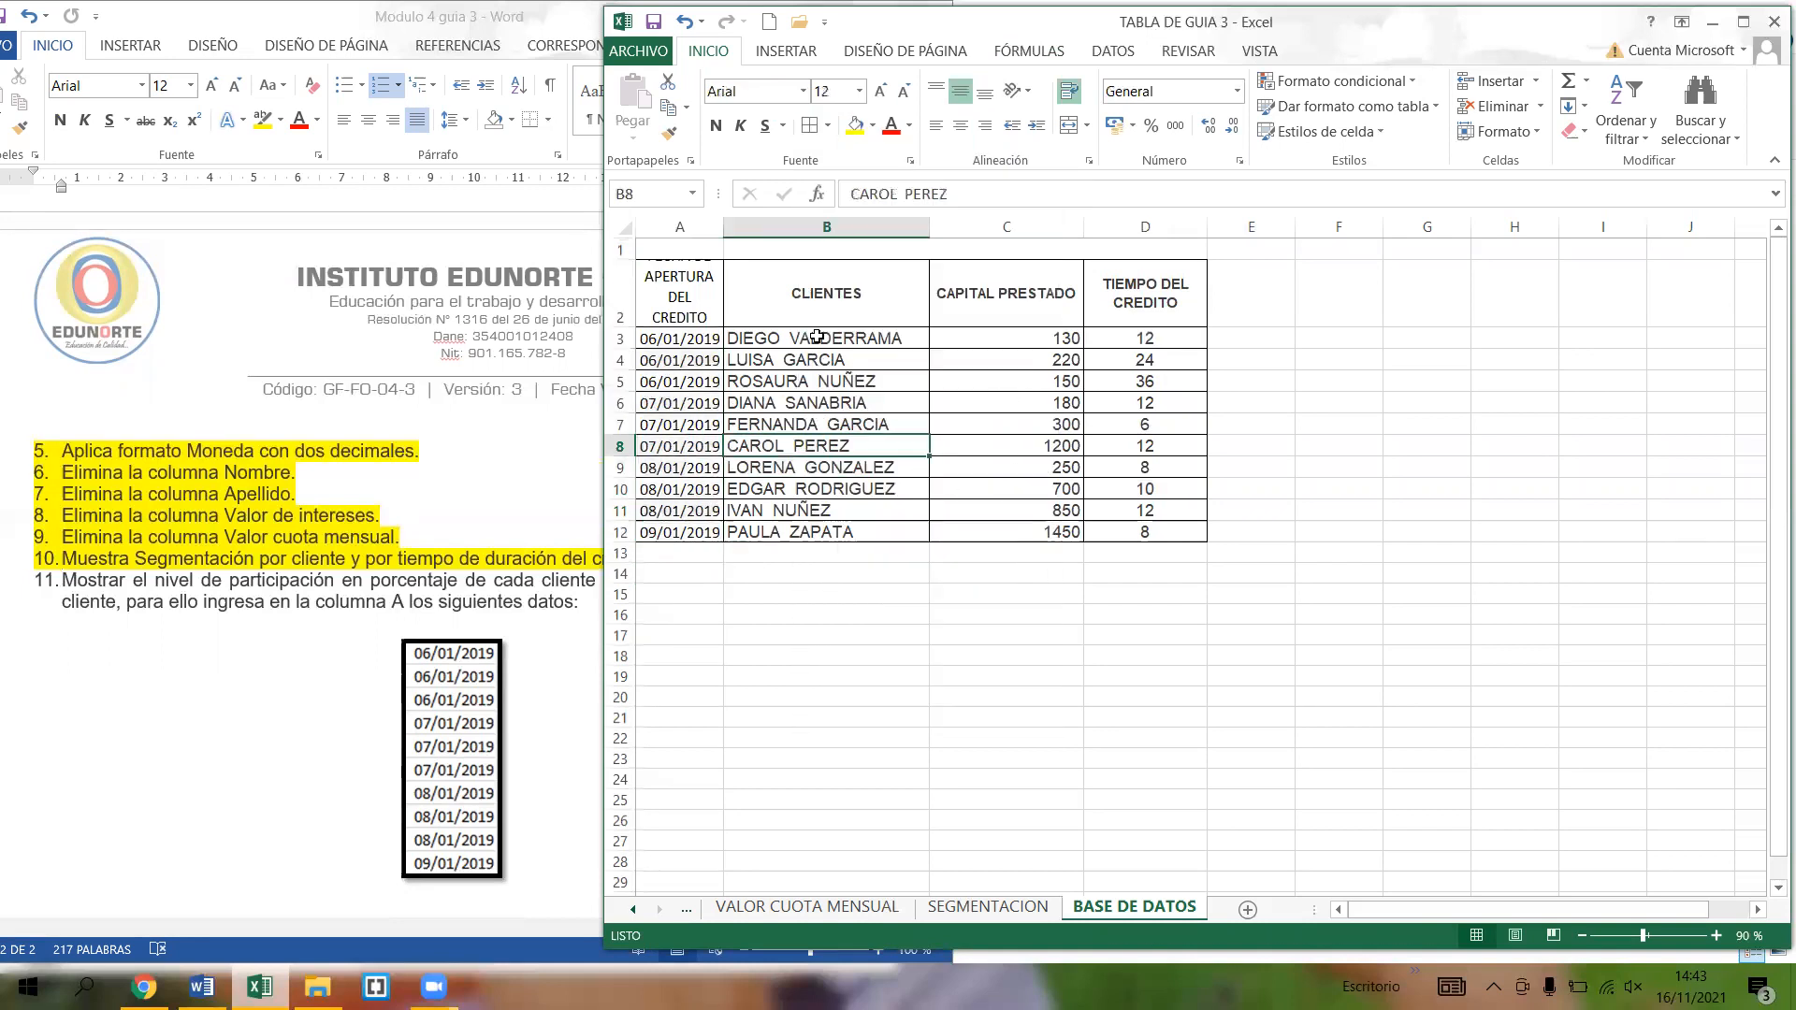
- Widen column A so the FECHA DE APERTURA DEL CREDITO header fits within its cell
left_click(803, 298)
left_click(688, 295)
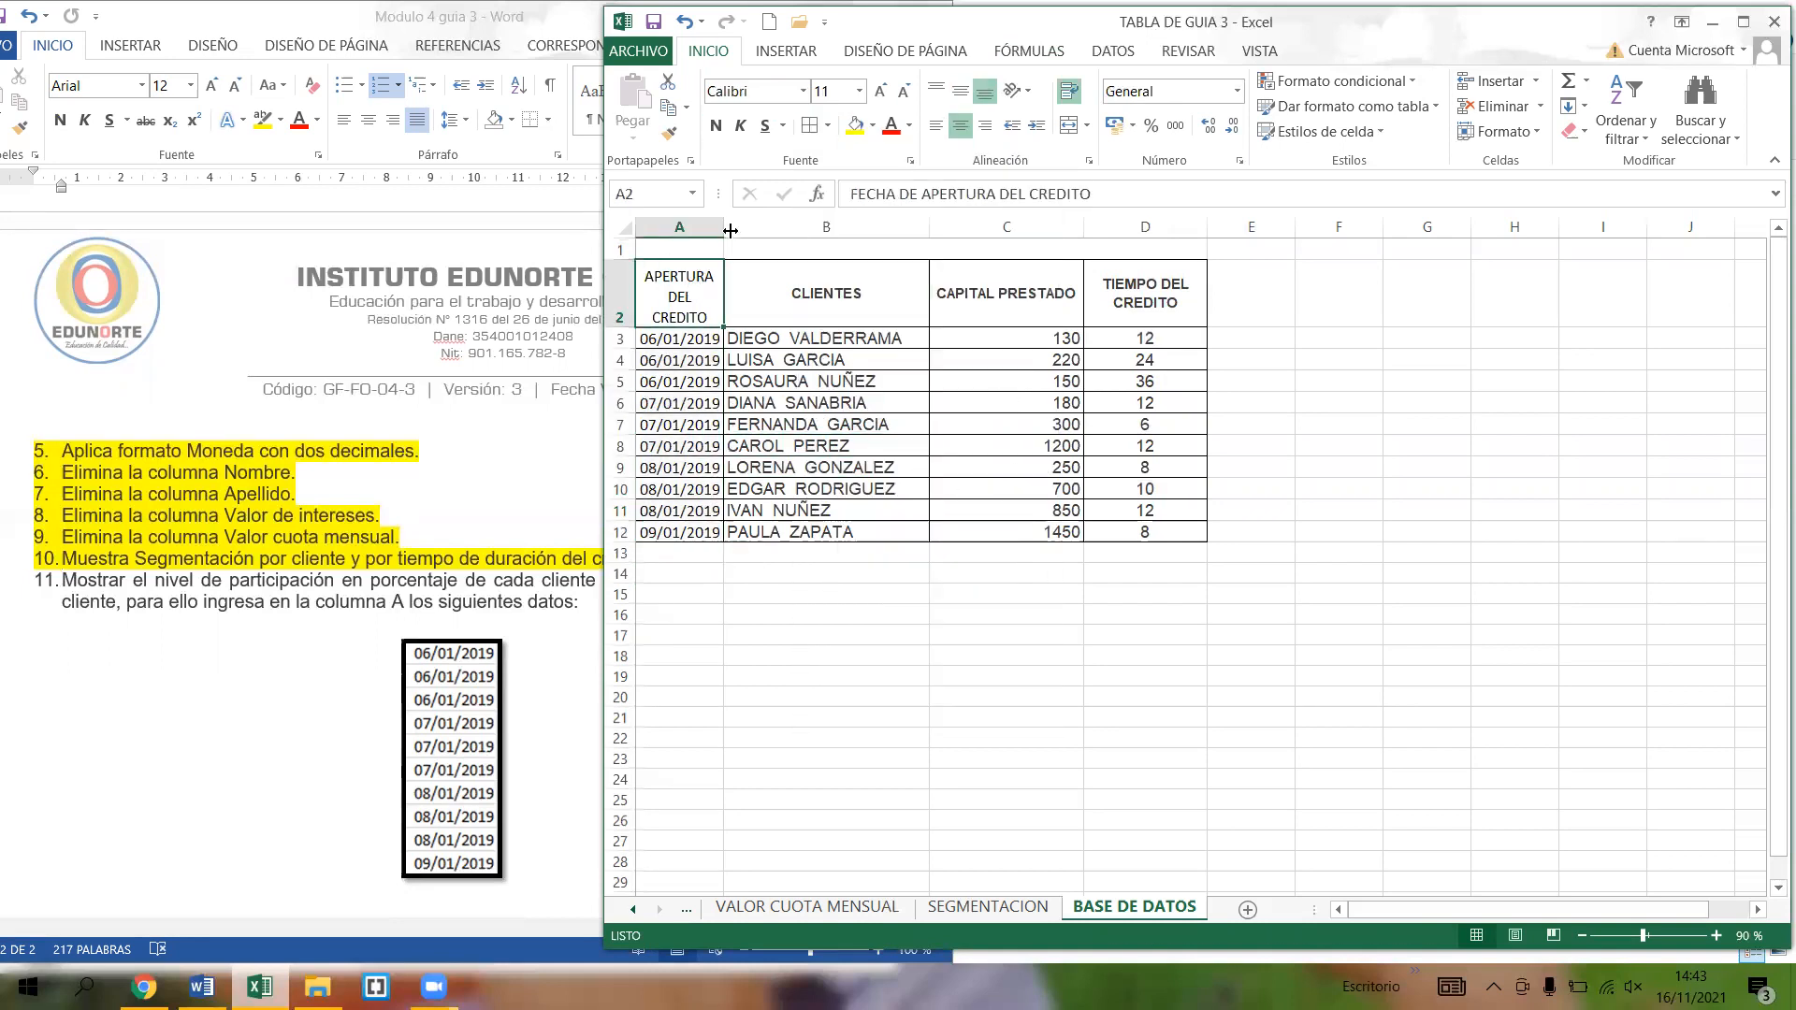
left_click_drag(727, 224, 774, 233)
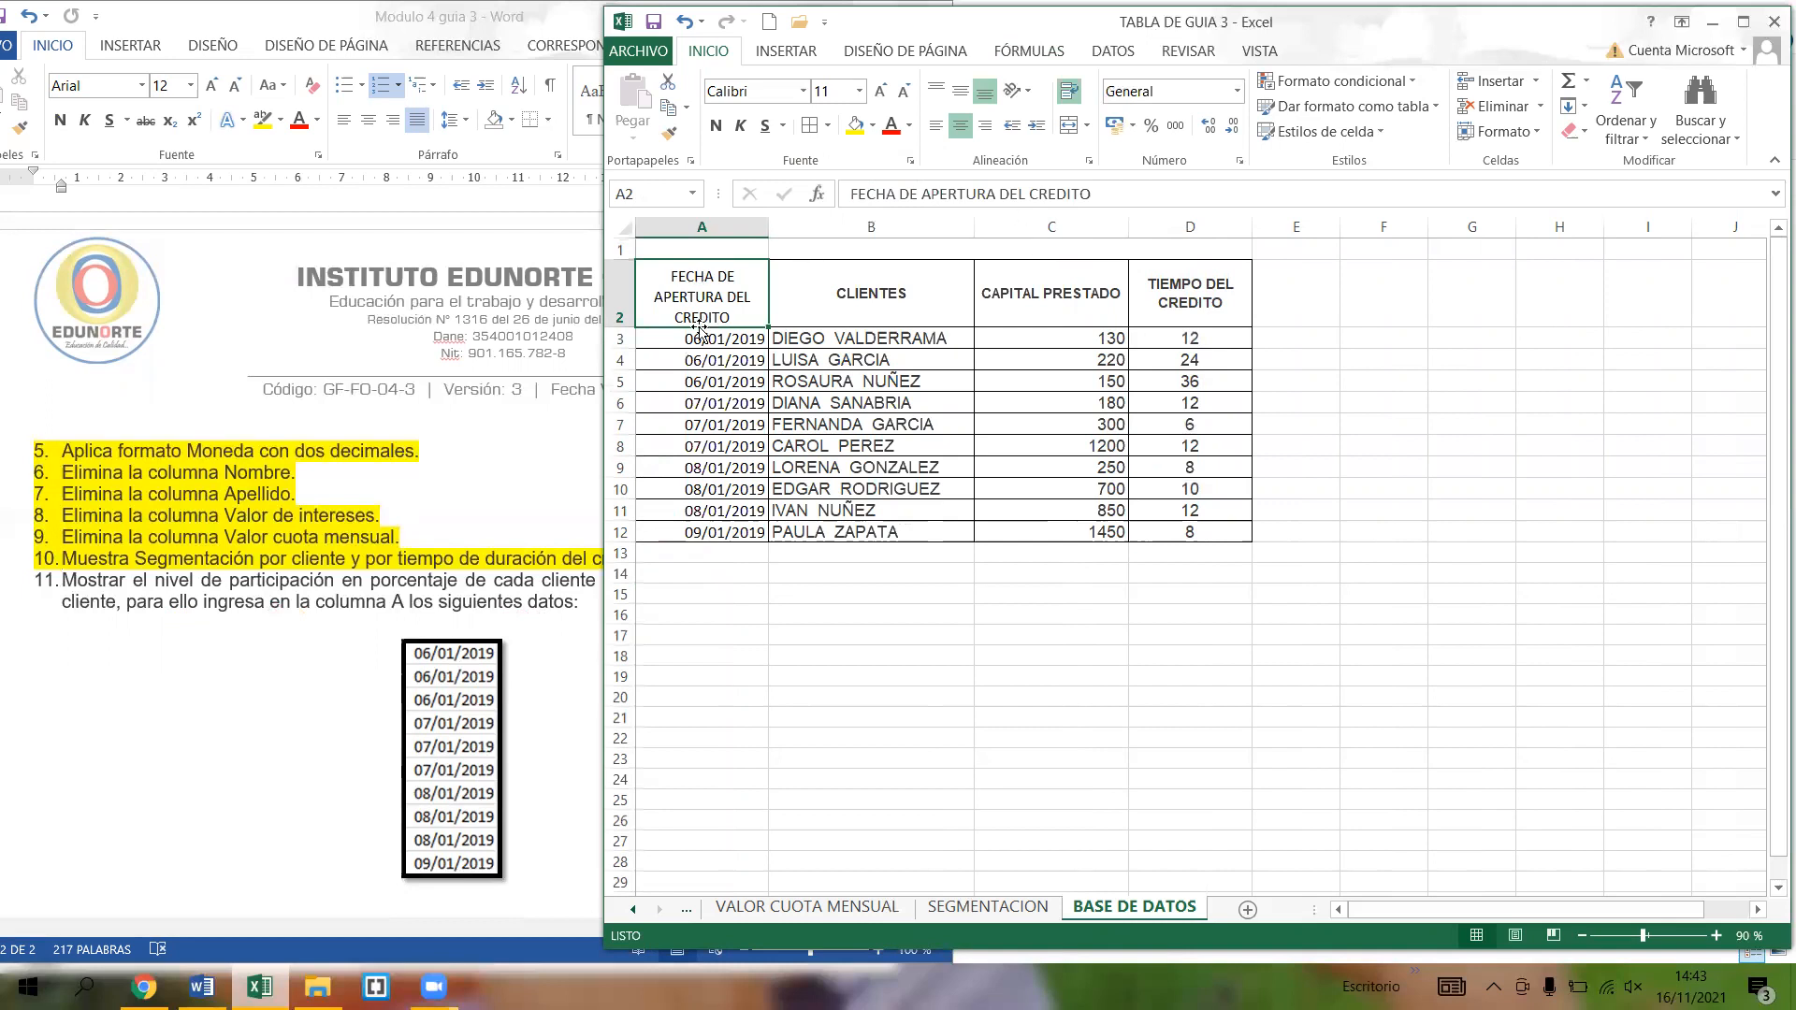
- Review the opening dates entered in column A, from the header in A2 down to A12
key("Down")
key("Down")
key("Down")
key("Down")
key("Down")
key("Down")
key("Down")
key("Down")
key("Down")
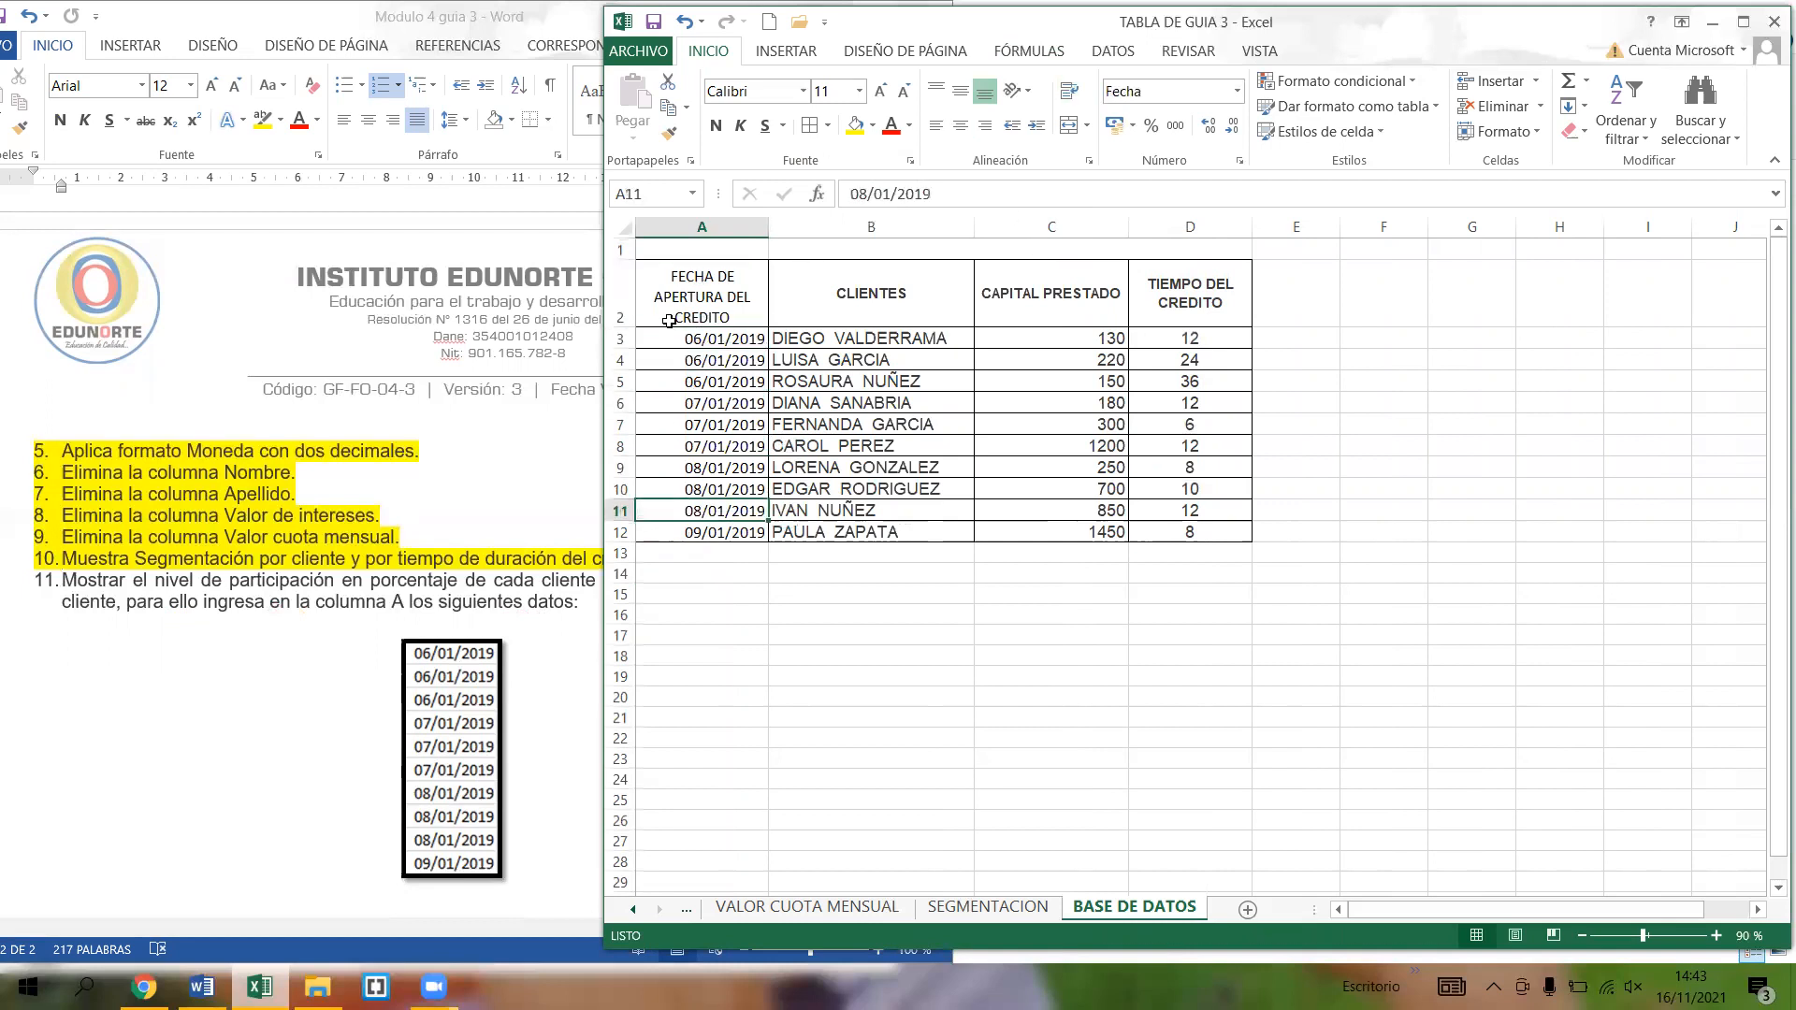
left_click(702, 308)
left_click(699, 343)
left_click(694, 385)
left_click(693, 468)
left_click(692, 512)
left_click(678, 536)
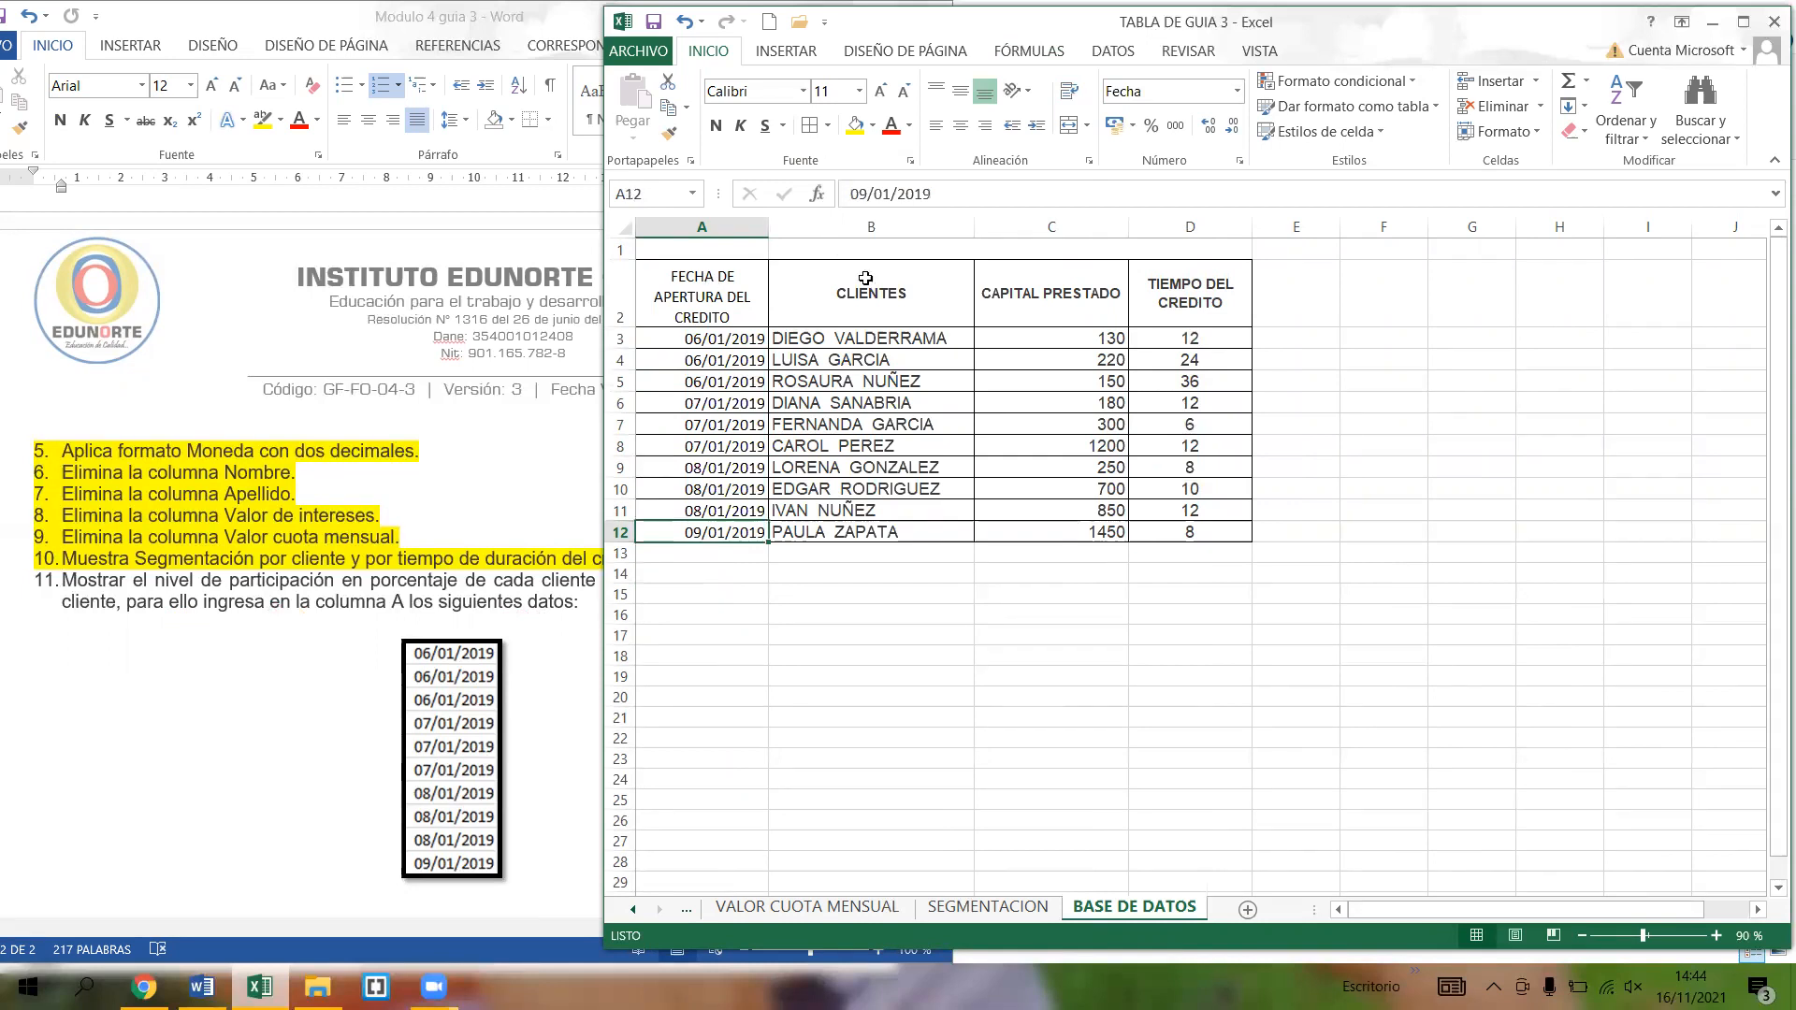
- Maximize the workbook window and refresh all pivot table data from the pivot table on the VALOR CUOTA MENSUAL sheet
left_click(1743, 22)
left_click(267, 395)
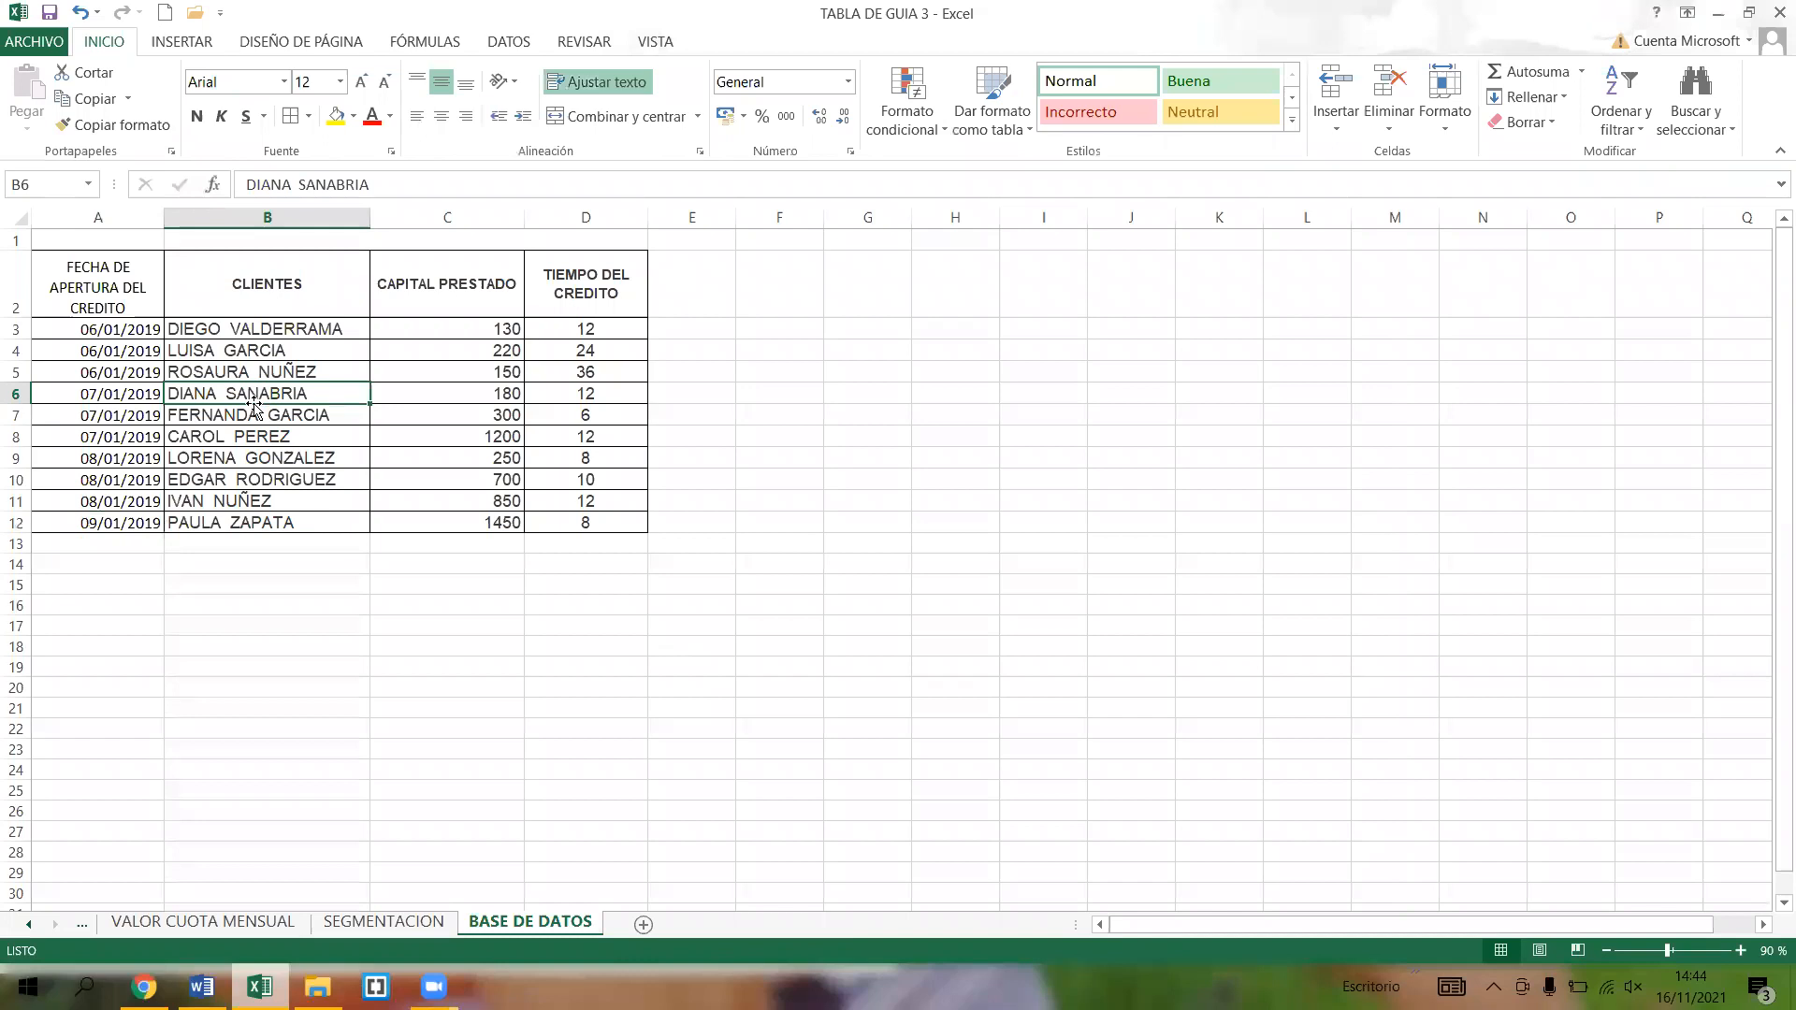
left_click(315, 845)
key("ctrl+Page_Up")
key("ctrl+Page_Up")
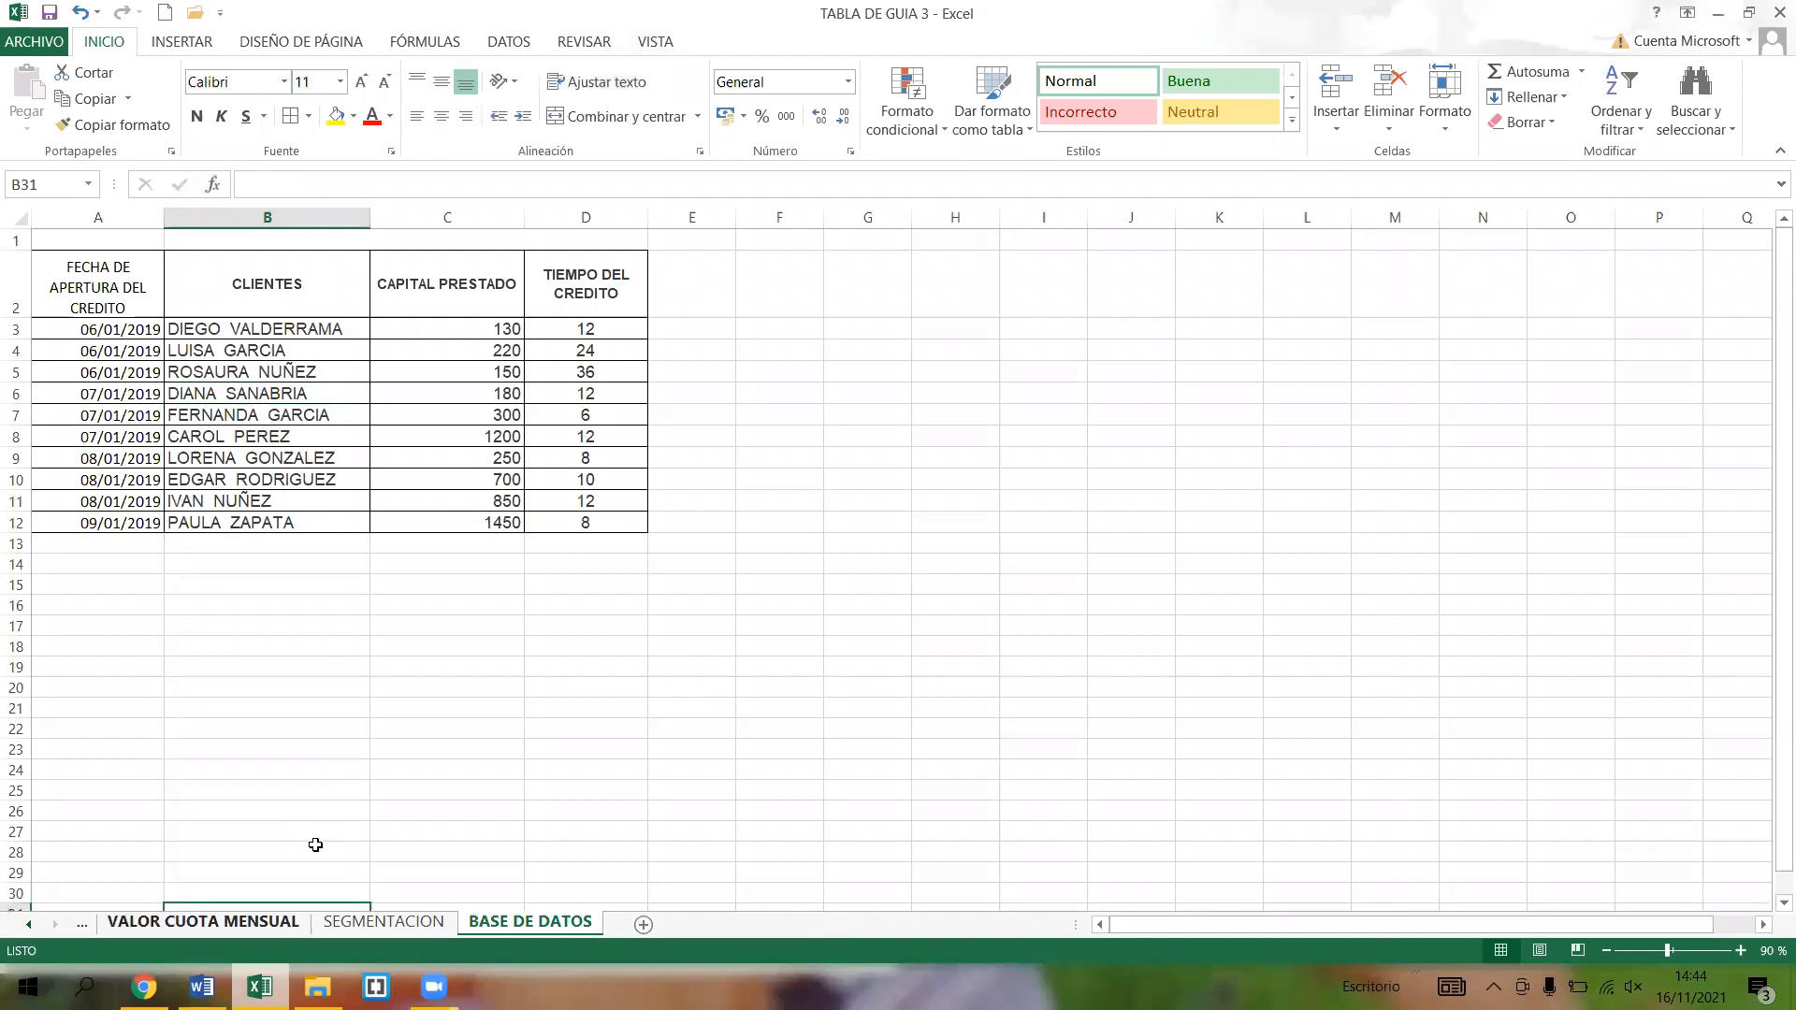
left_click(269, 383)
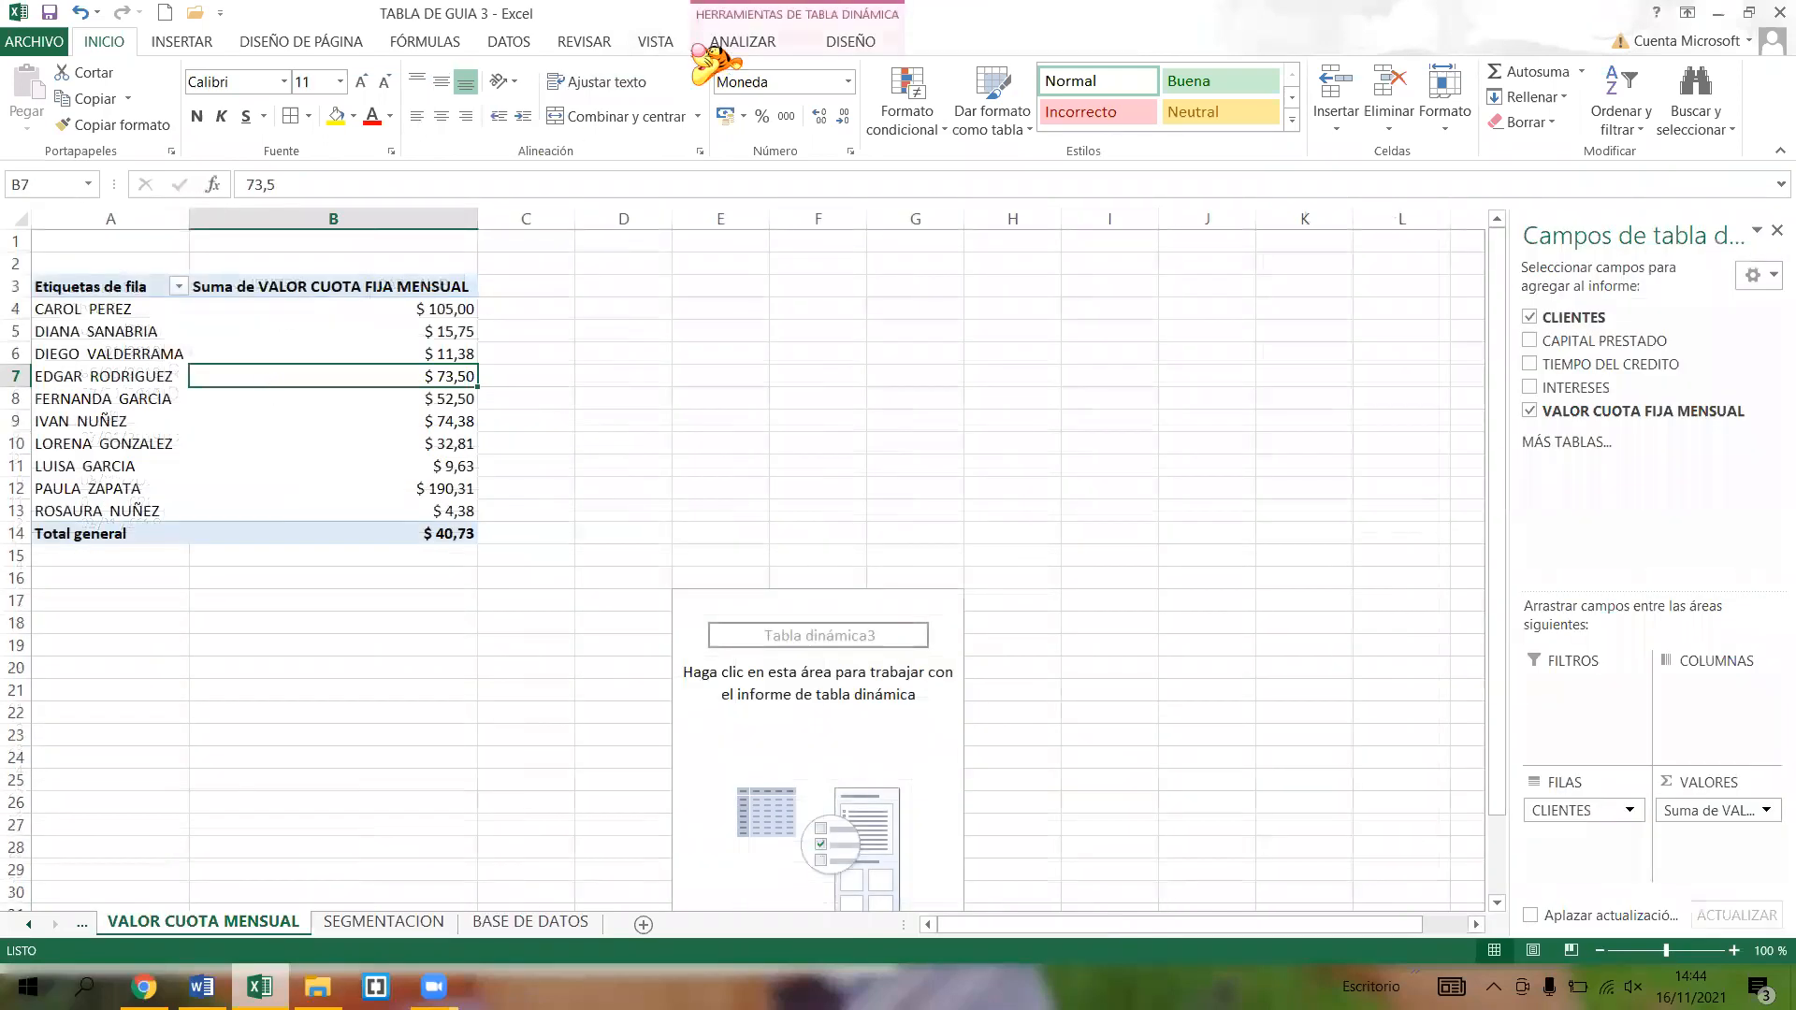
left_click(747, 42)
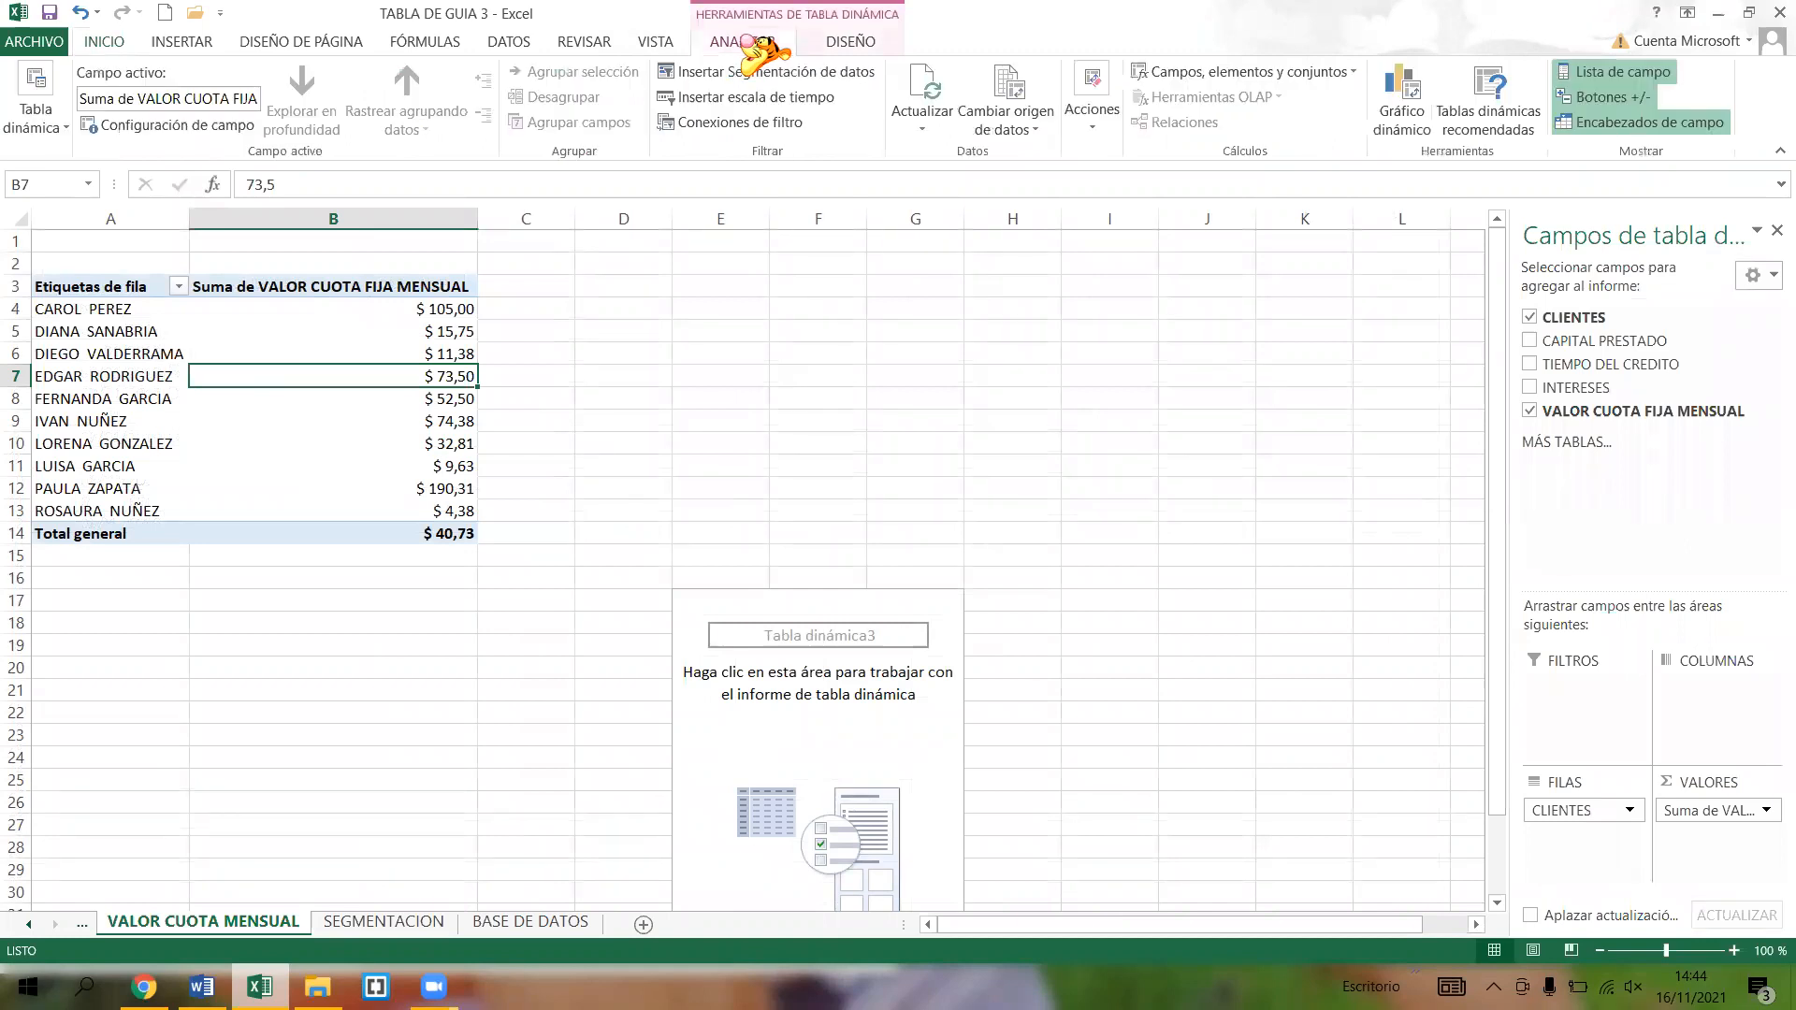
left_click(936, 129)
left_click(973, 183)
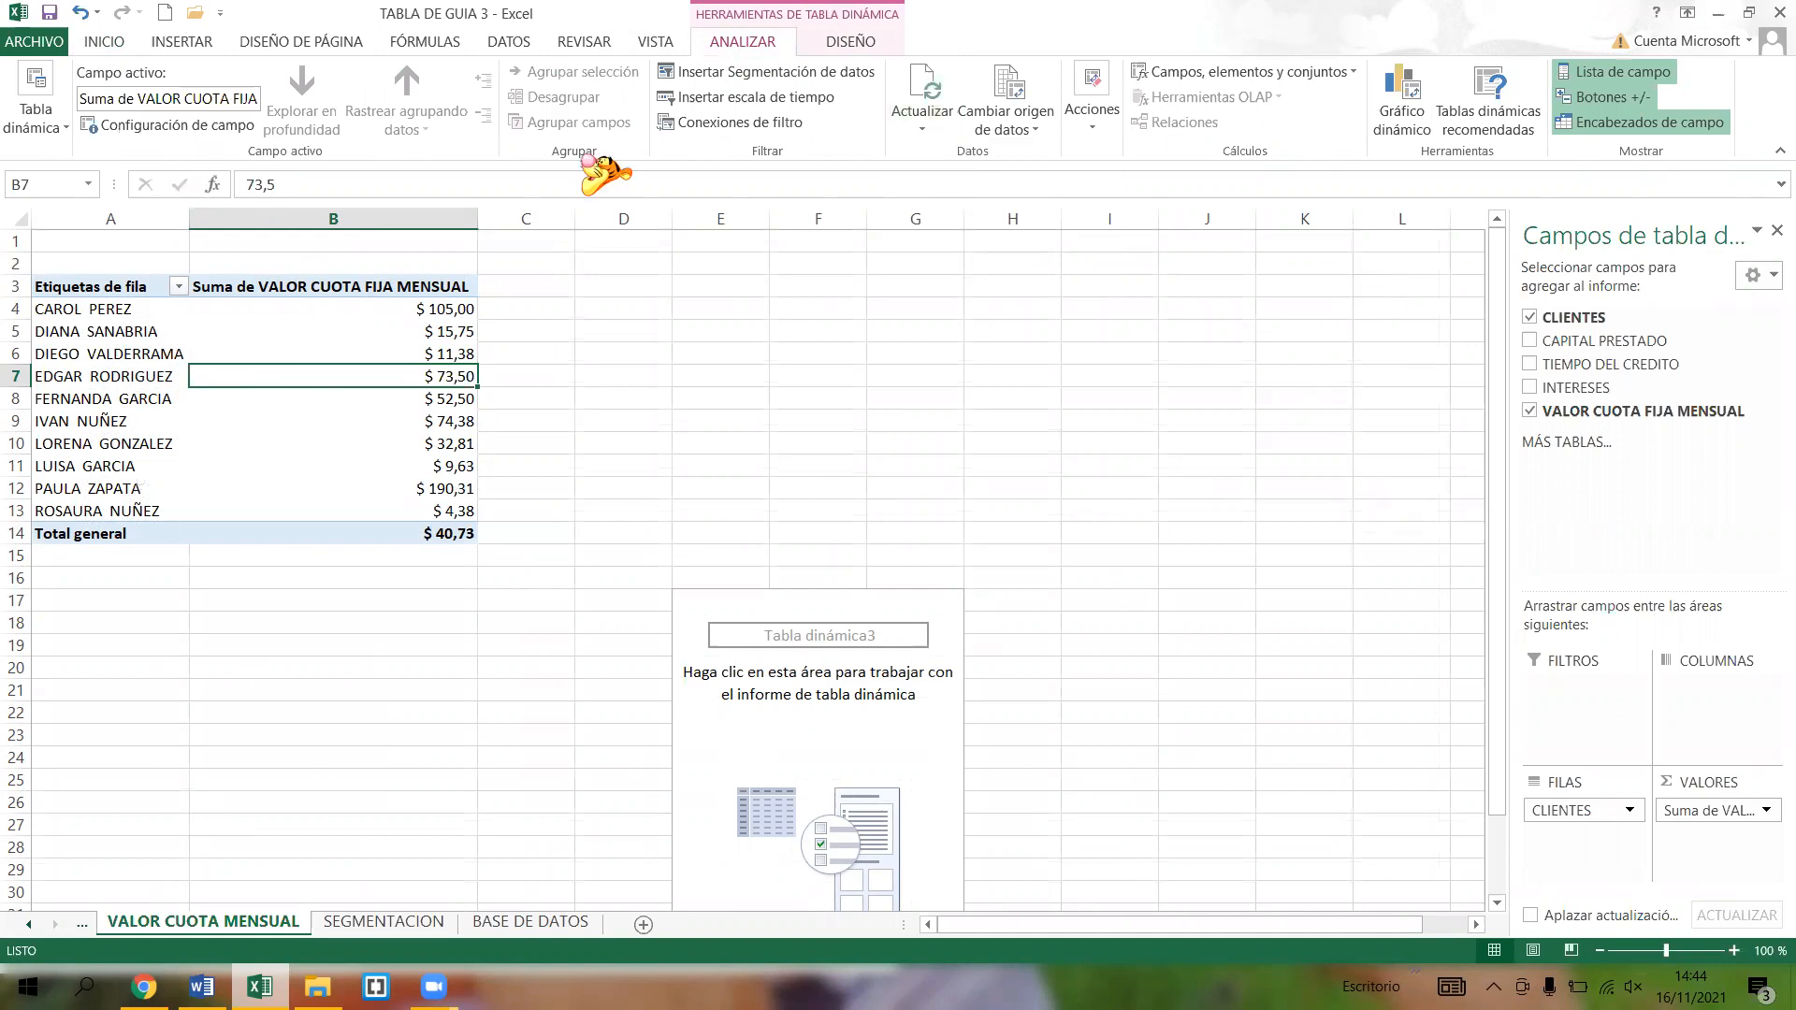
left_click(931, 131)
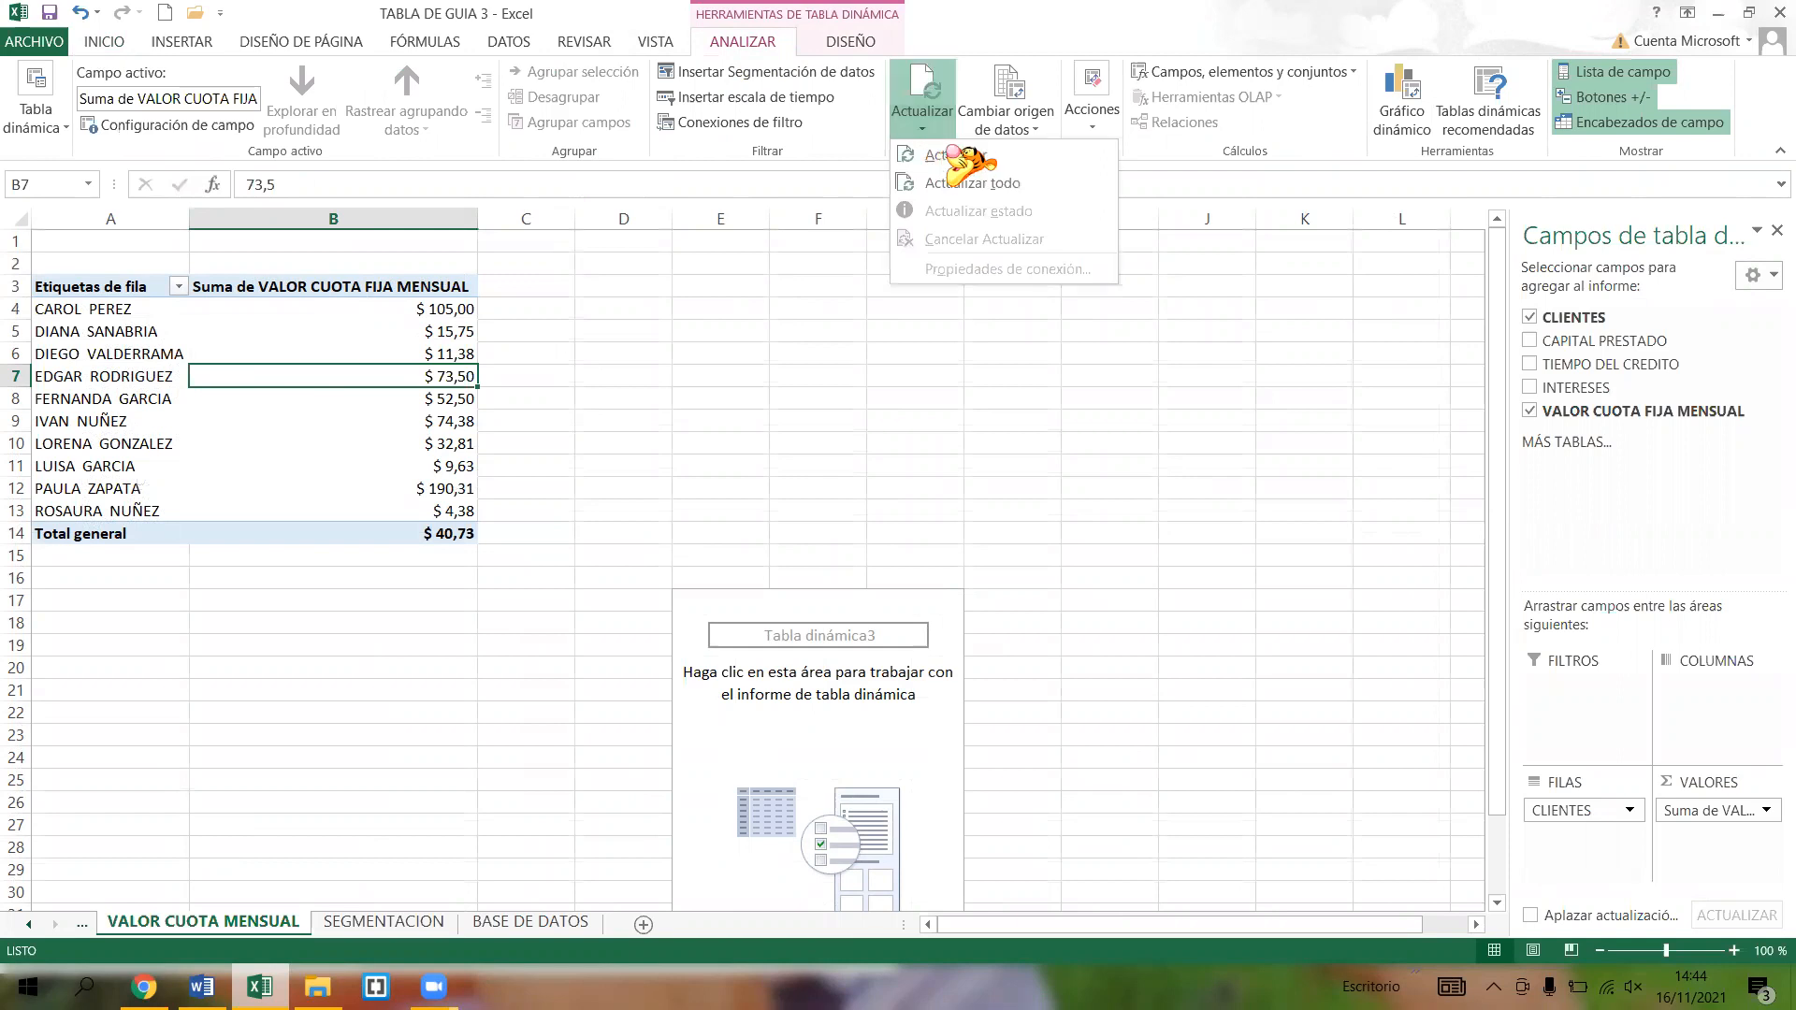
left_click(964, 183)
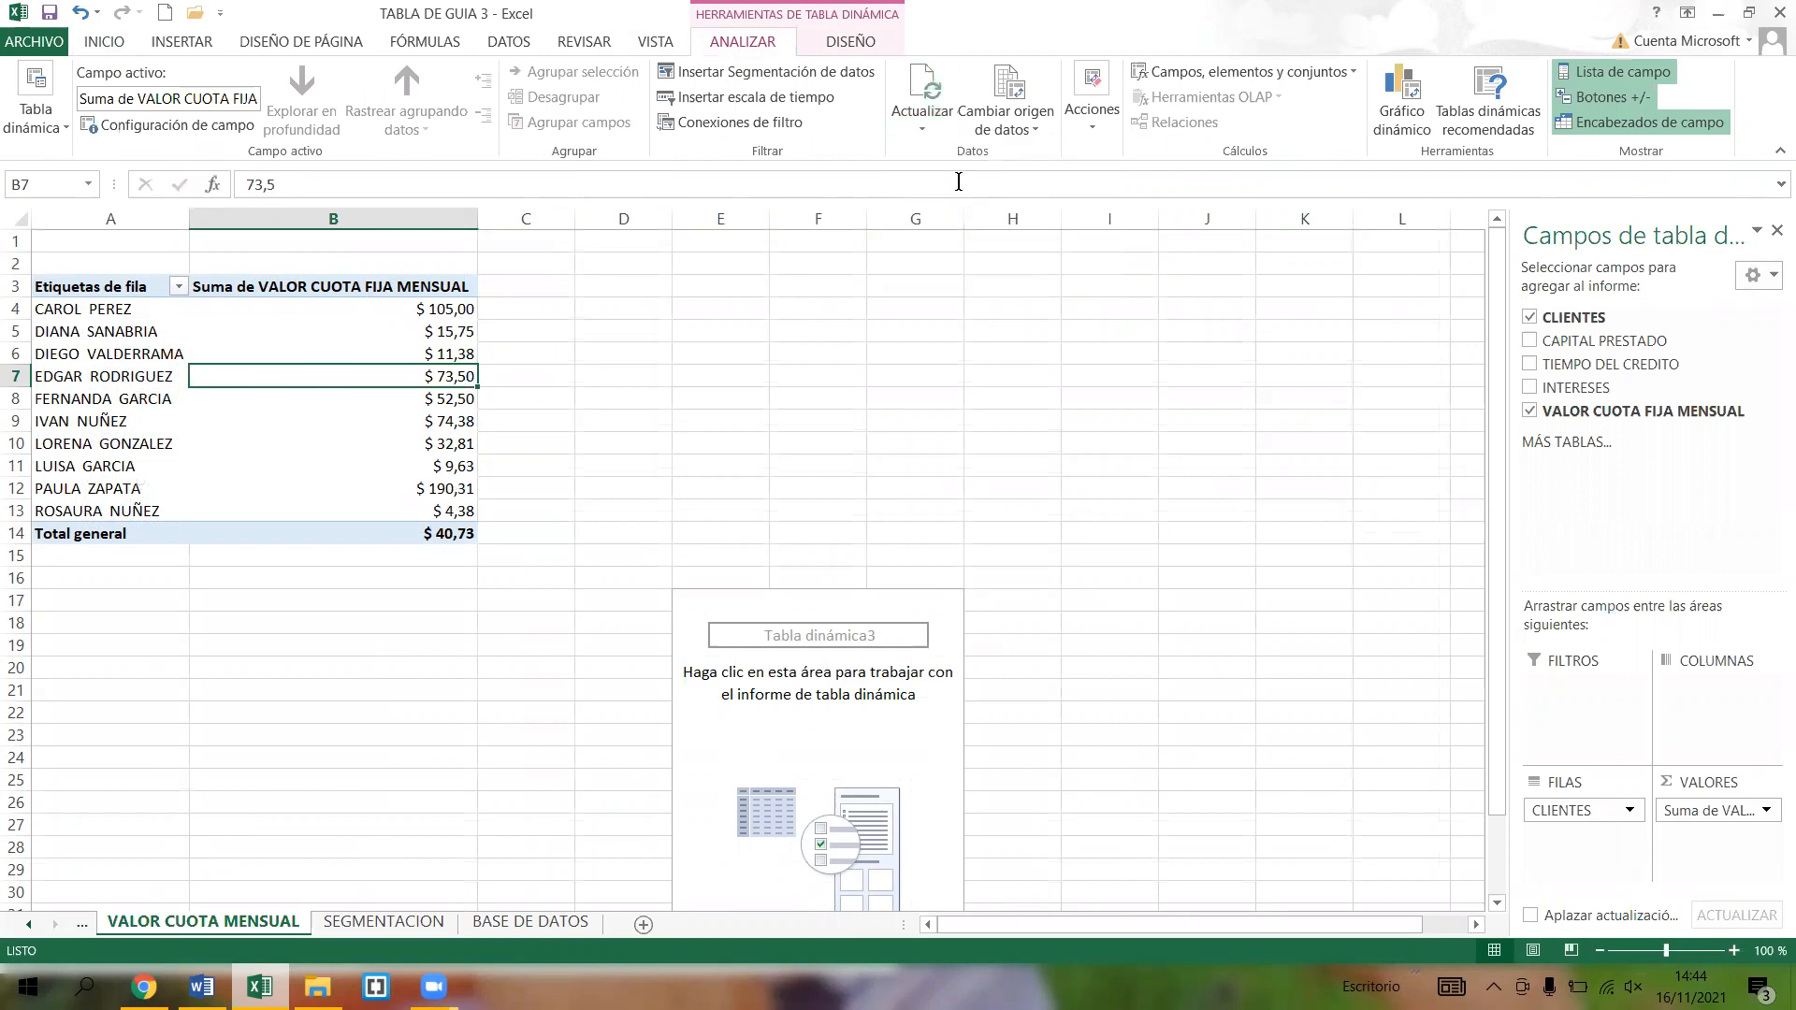
- Check whether the SEGMENTACION pivot table's field list includes the opening-date column from BASE DE DATOS
key("ctrl+Page_Down")
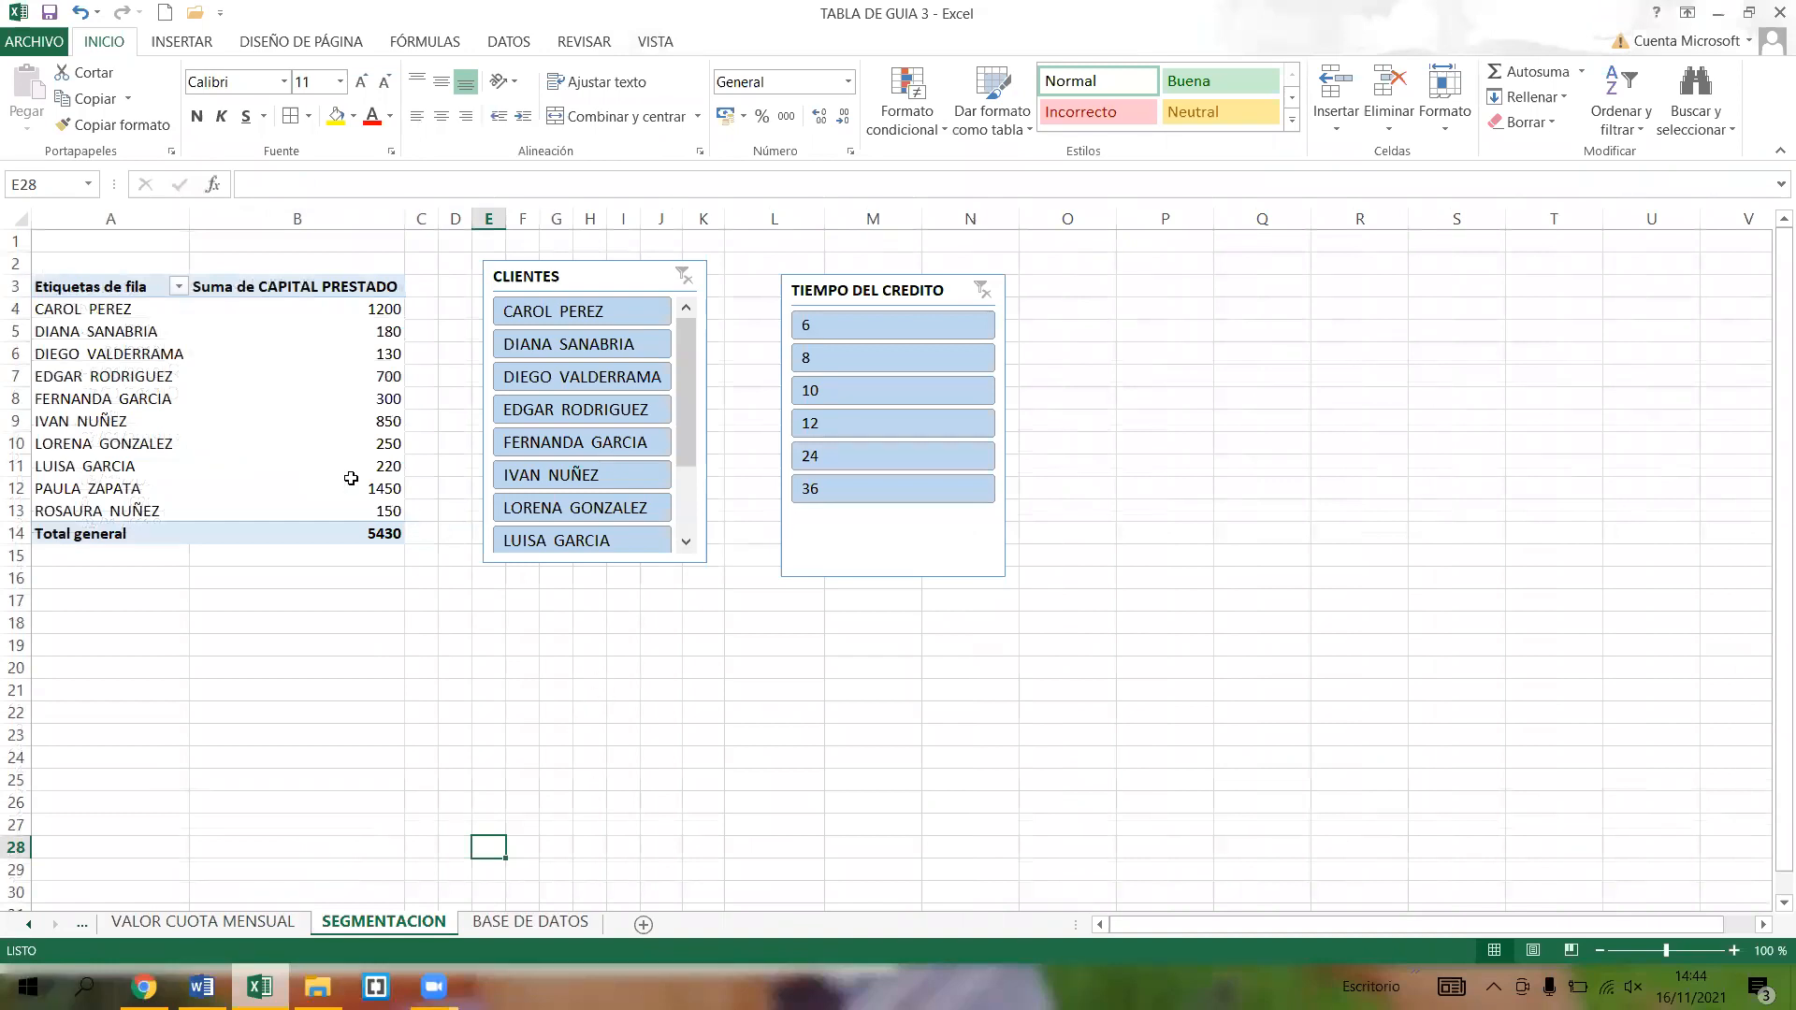
left_click(273, 420)
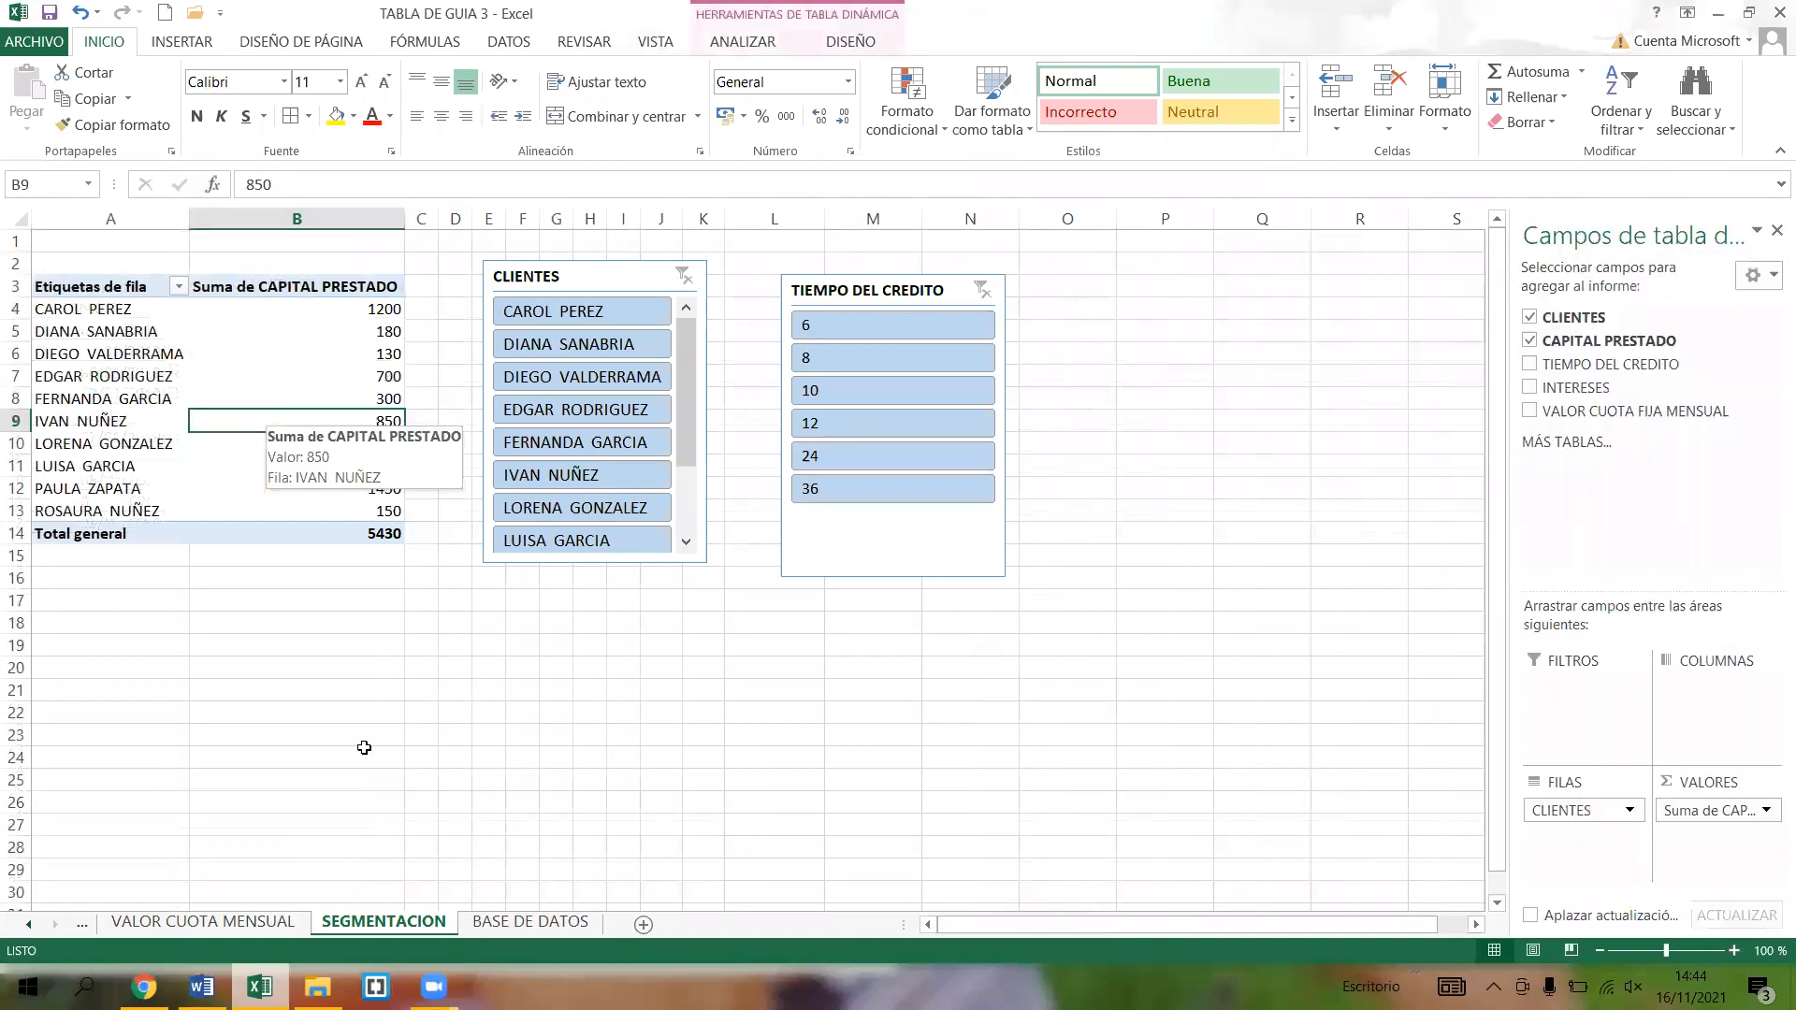
key("ctrl+Page_Down")
left_click(327, 391)
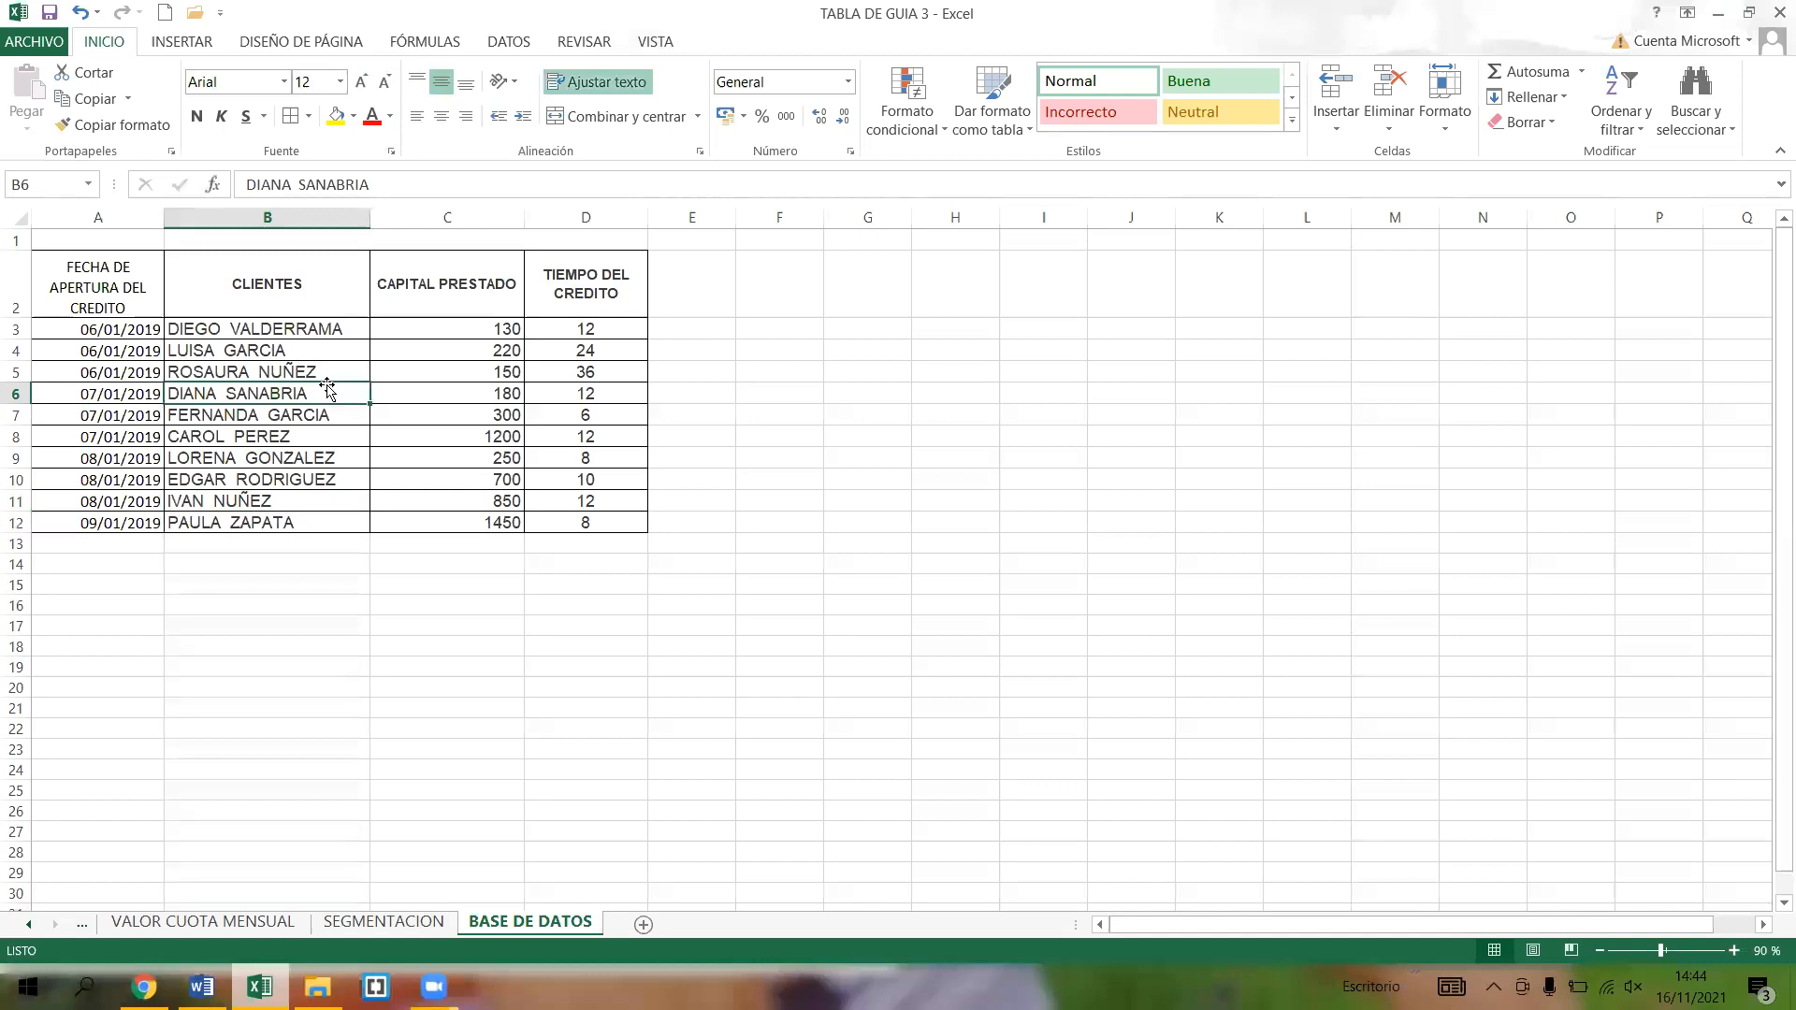
key("ctrl+Page_Up")
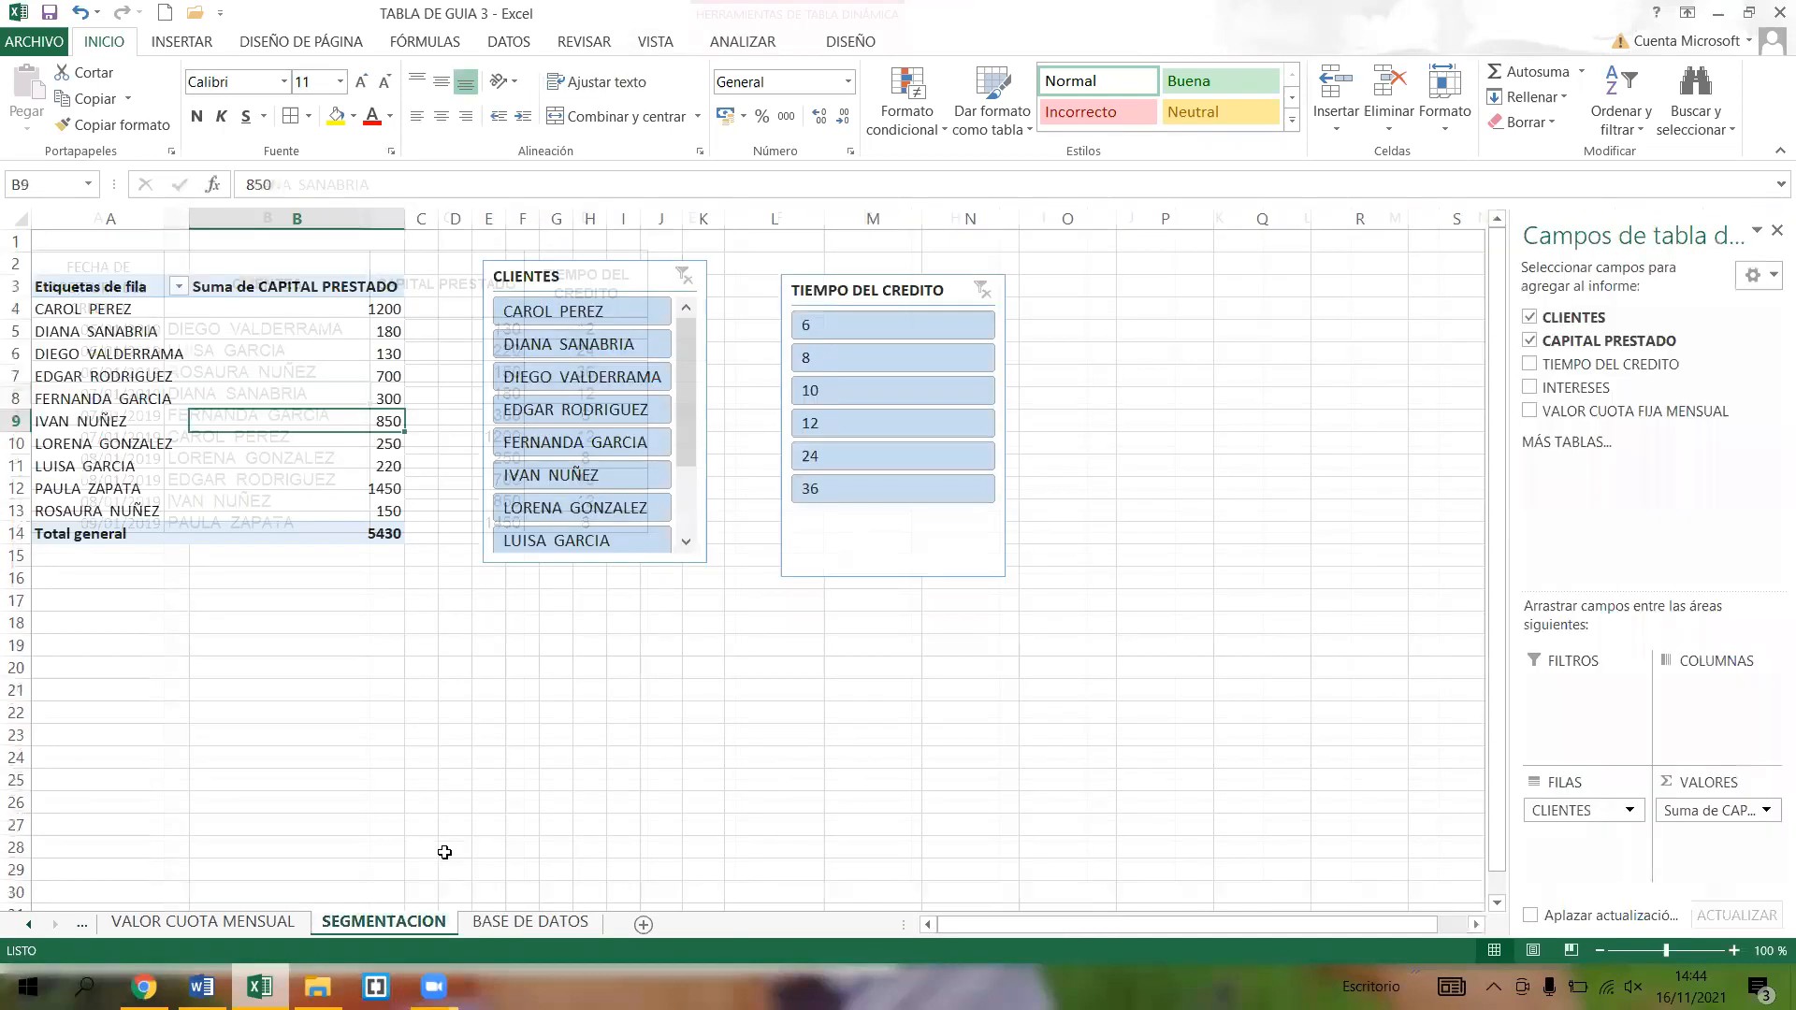
key("ctrl+Page_Down")
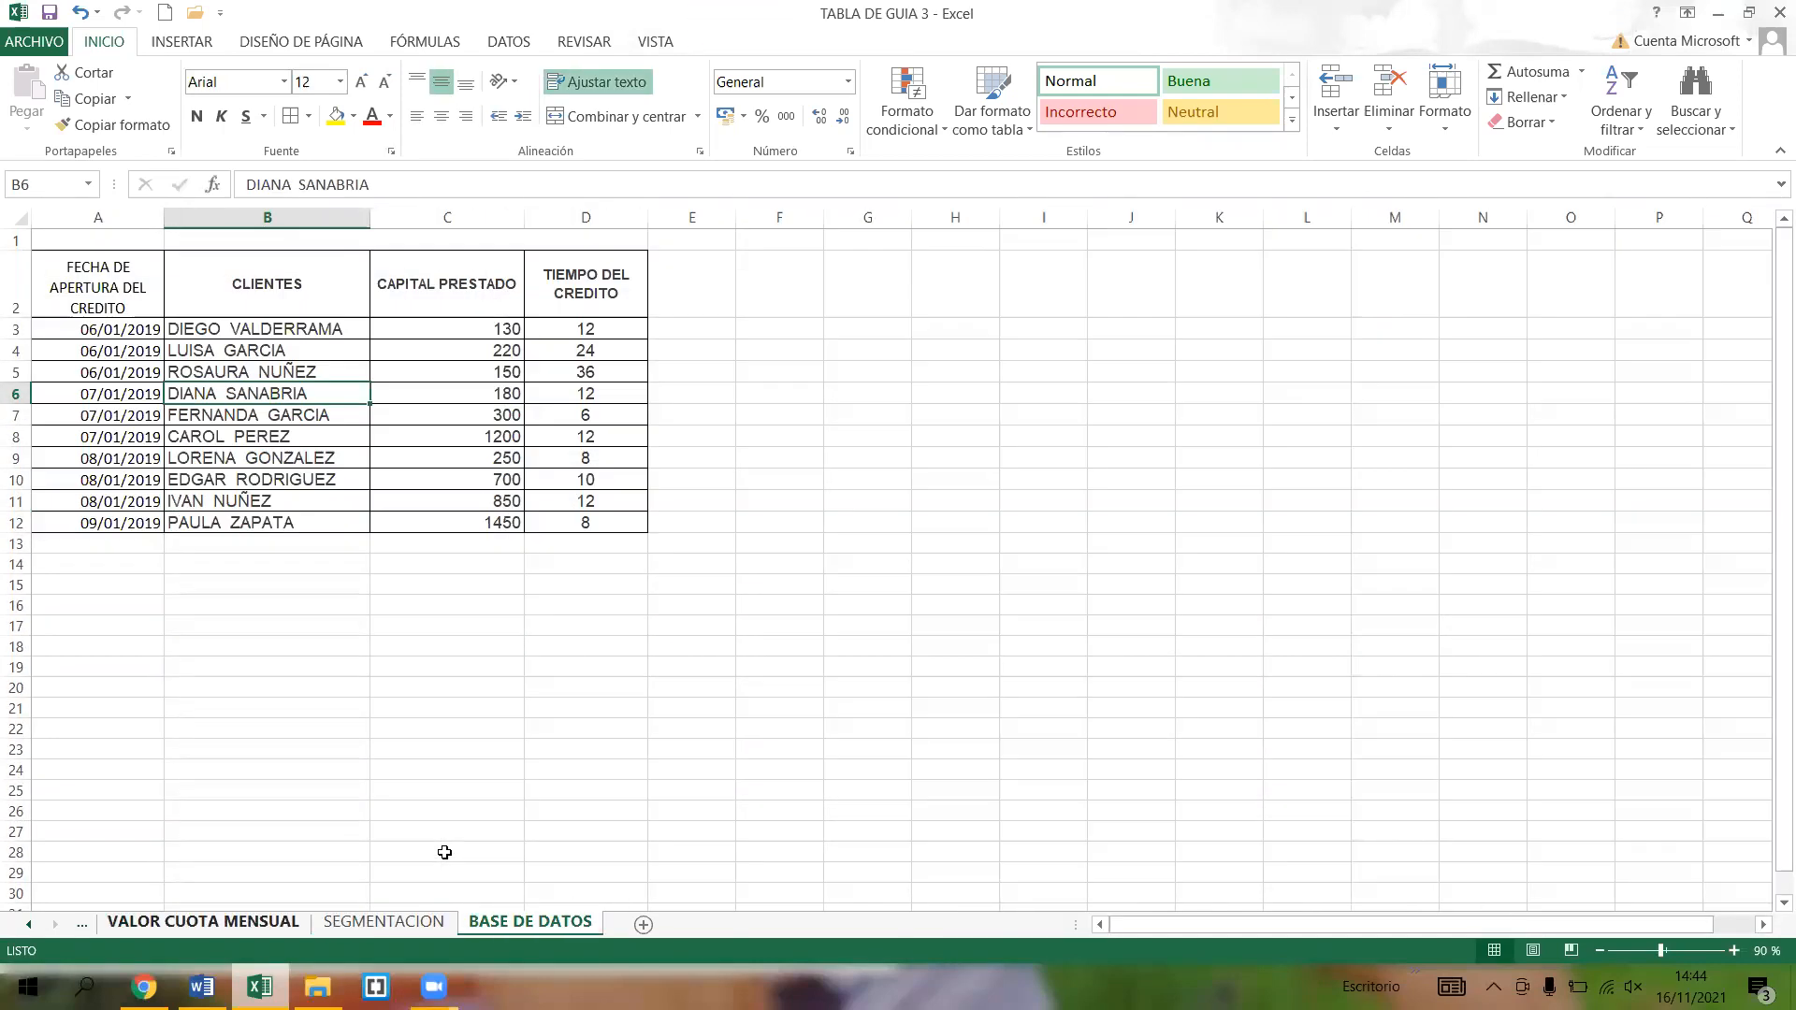
- Convert range A2:D12 on BASE DE DATOS into an Excel table with a header row
left_click_drag(90, 265, 566, 523)
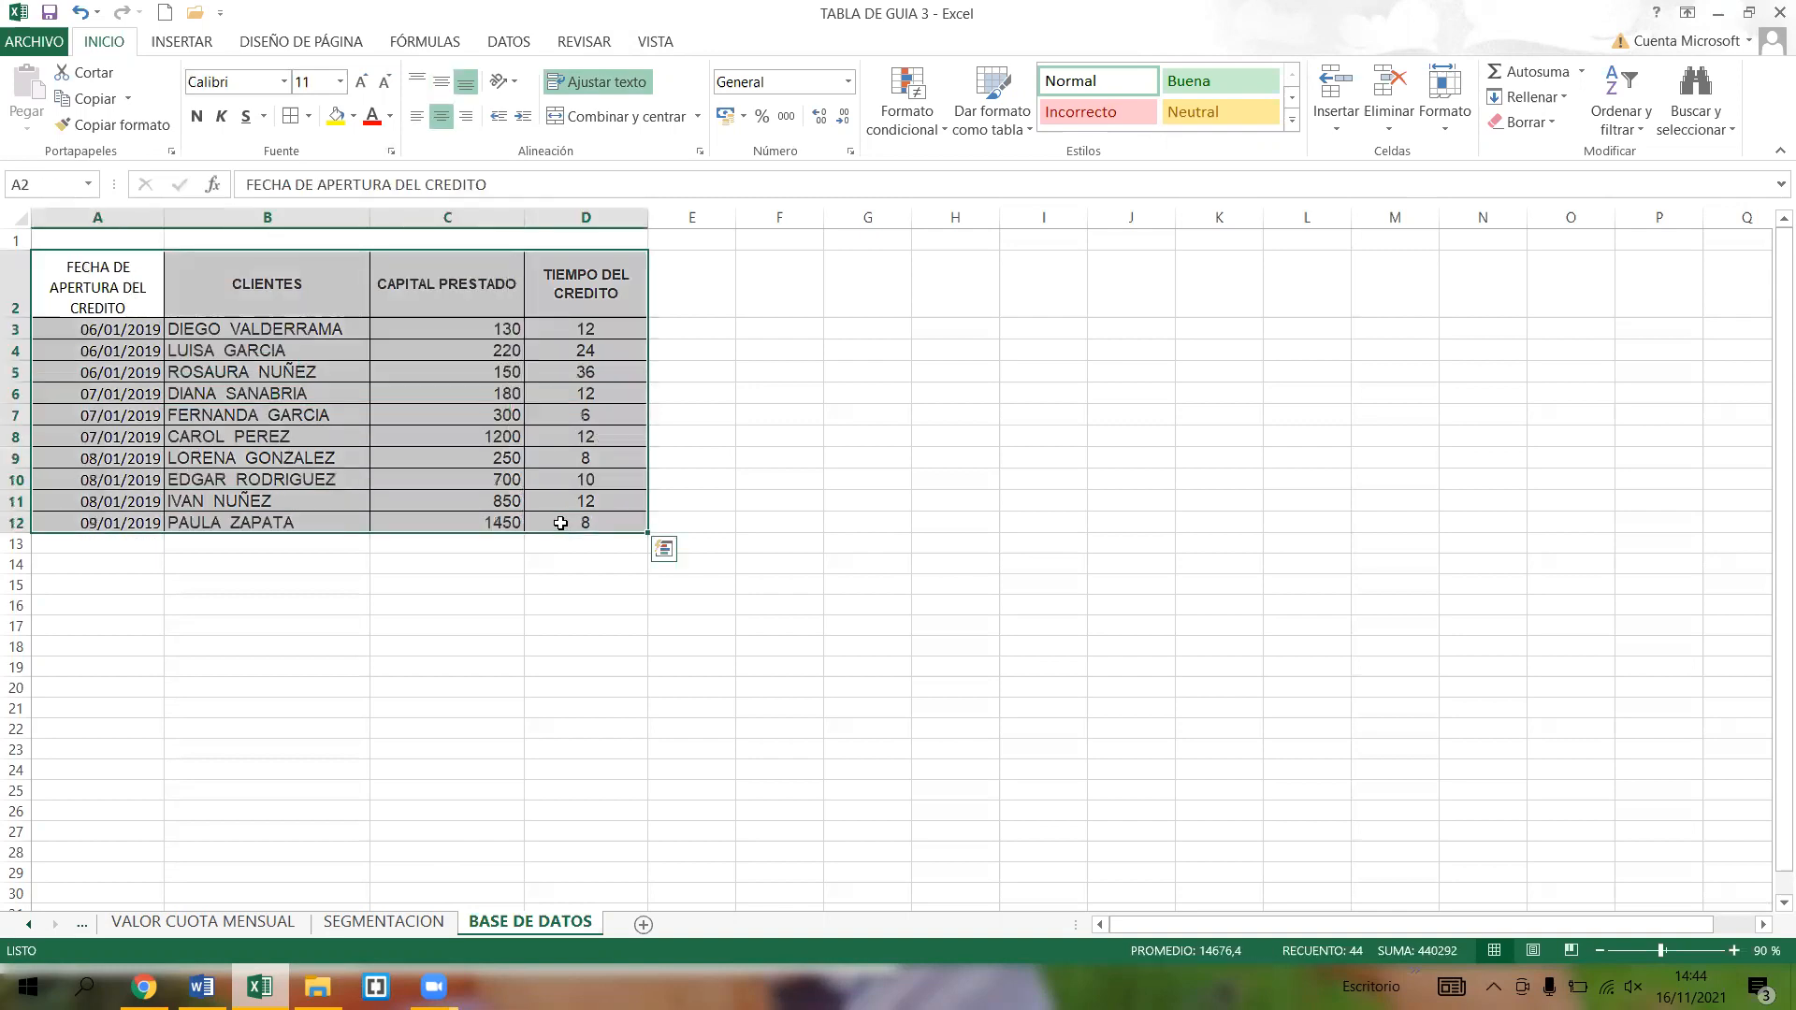
left_click(195, 41)
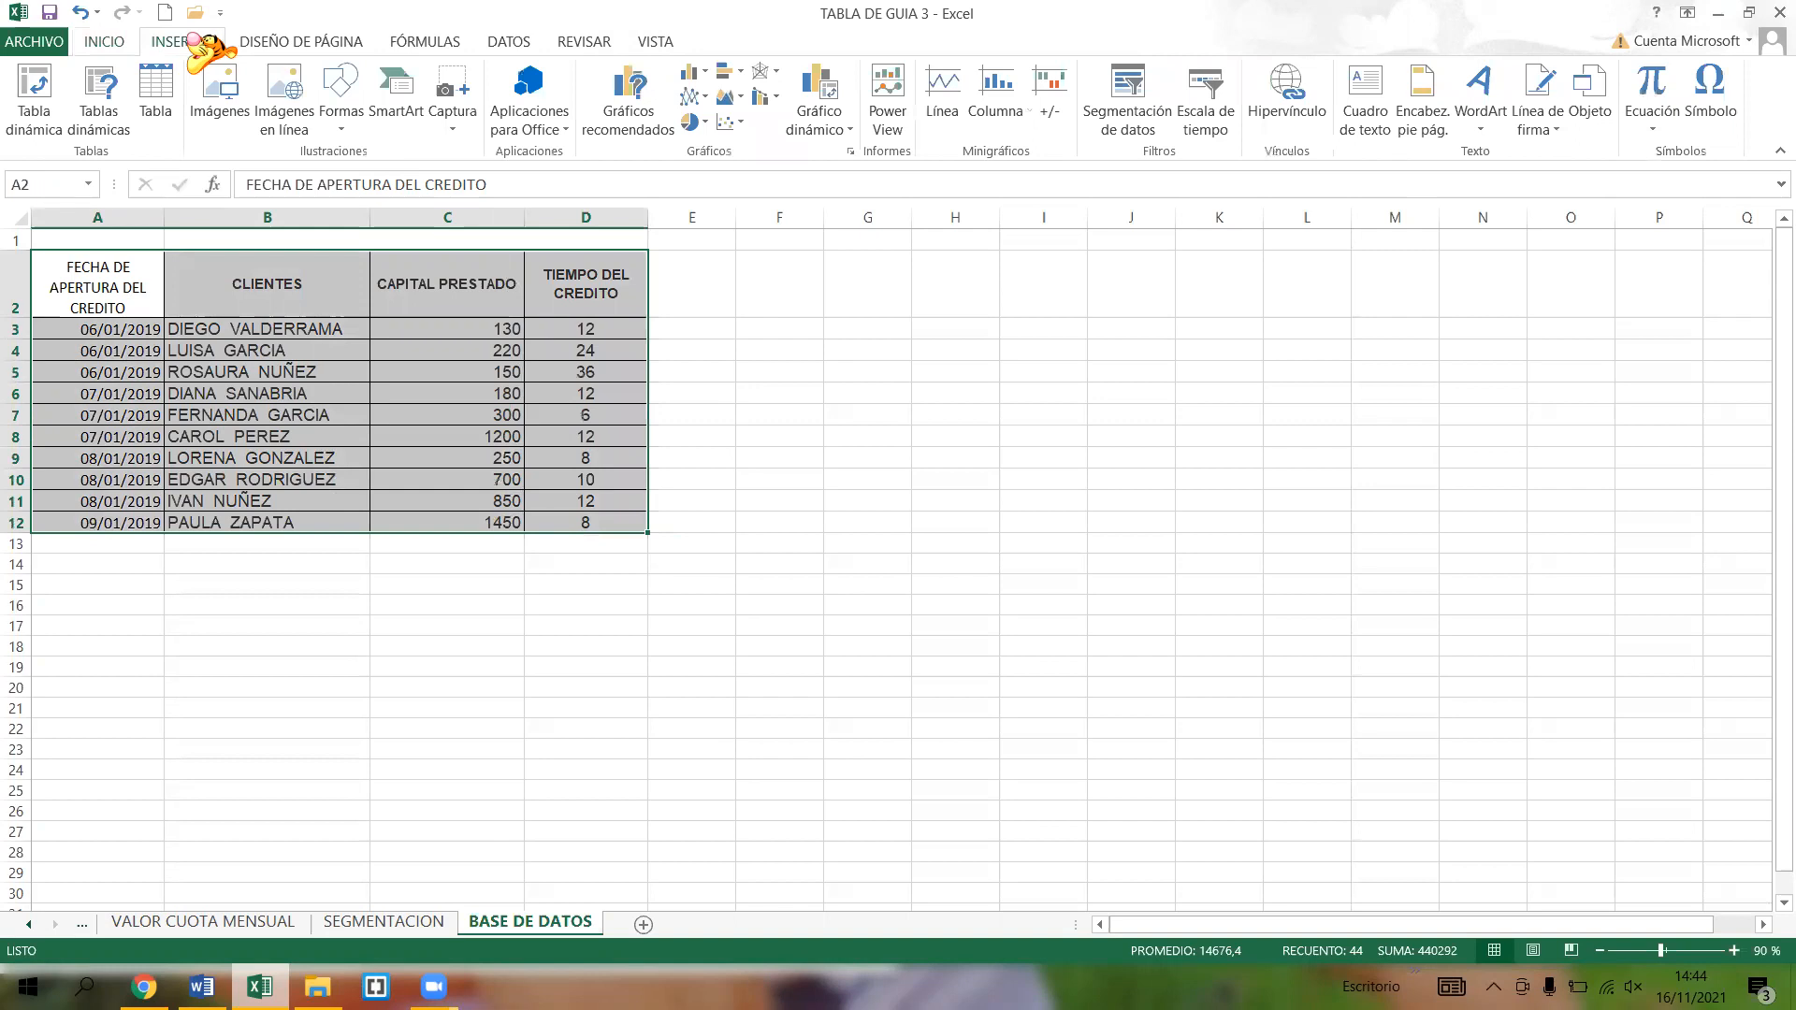
left_click(161, 103)
left_click(989, 441)
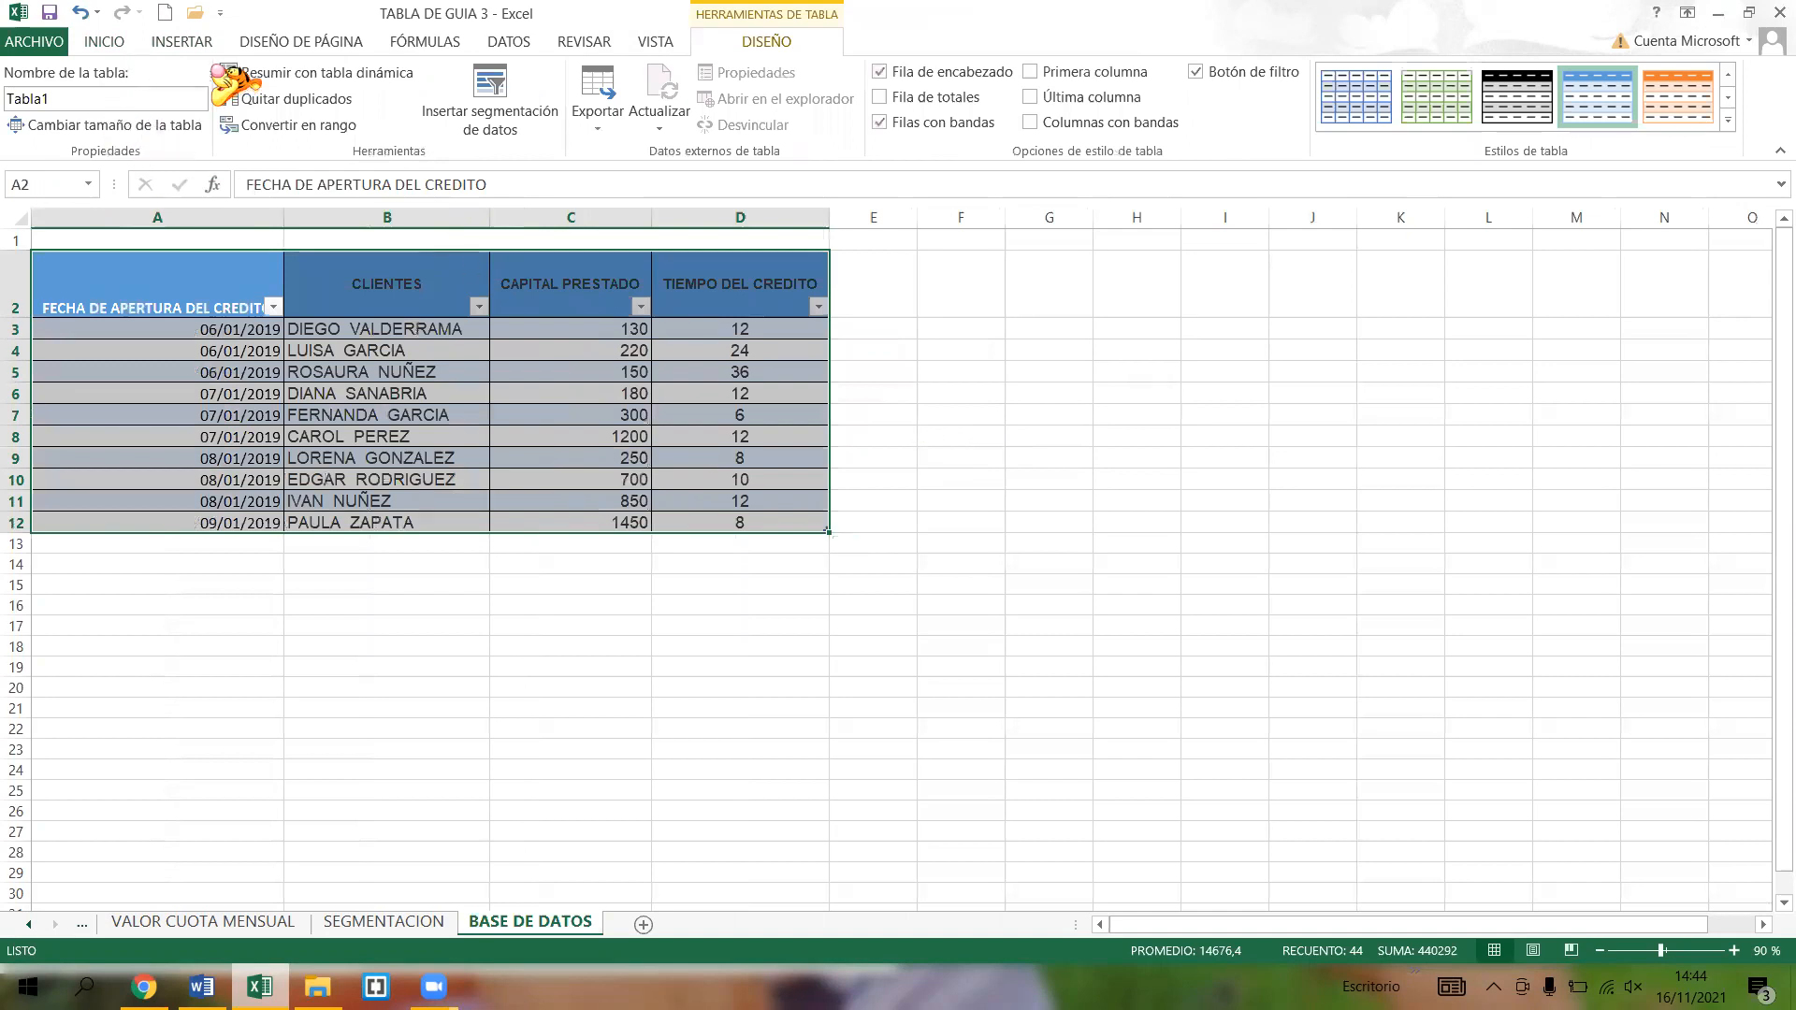
- Try to rename the new table on BASE DE DATOS as DATOS
double_click(42, 98)
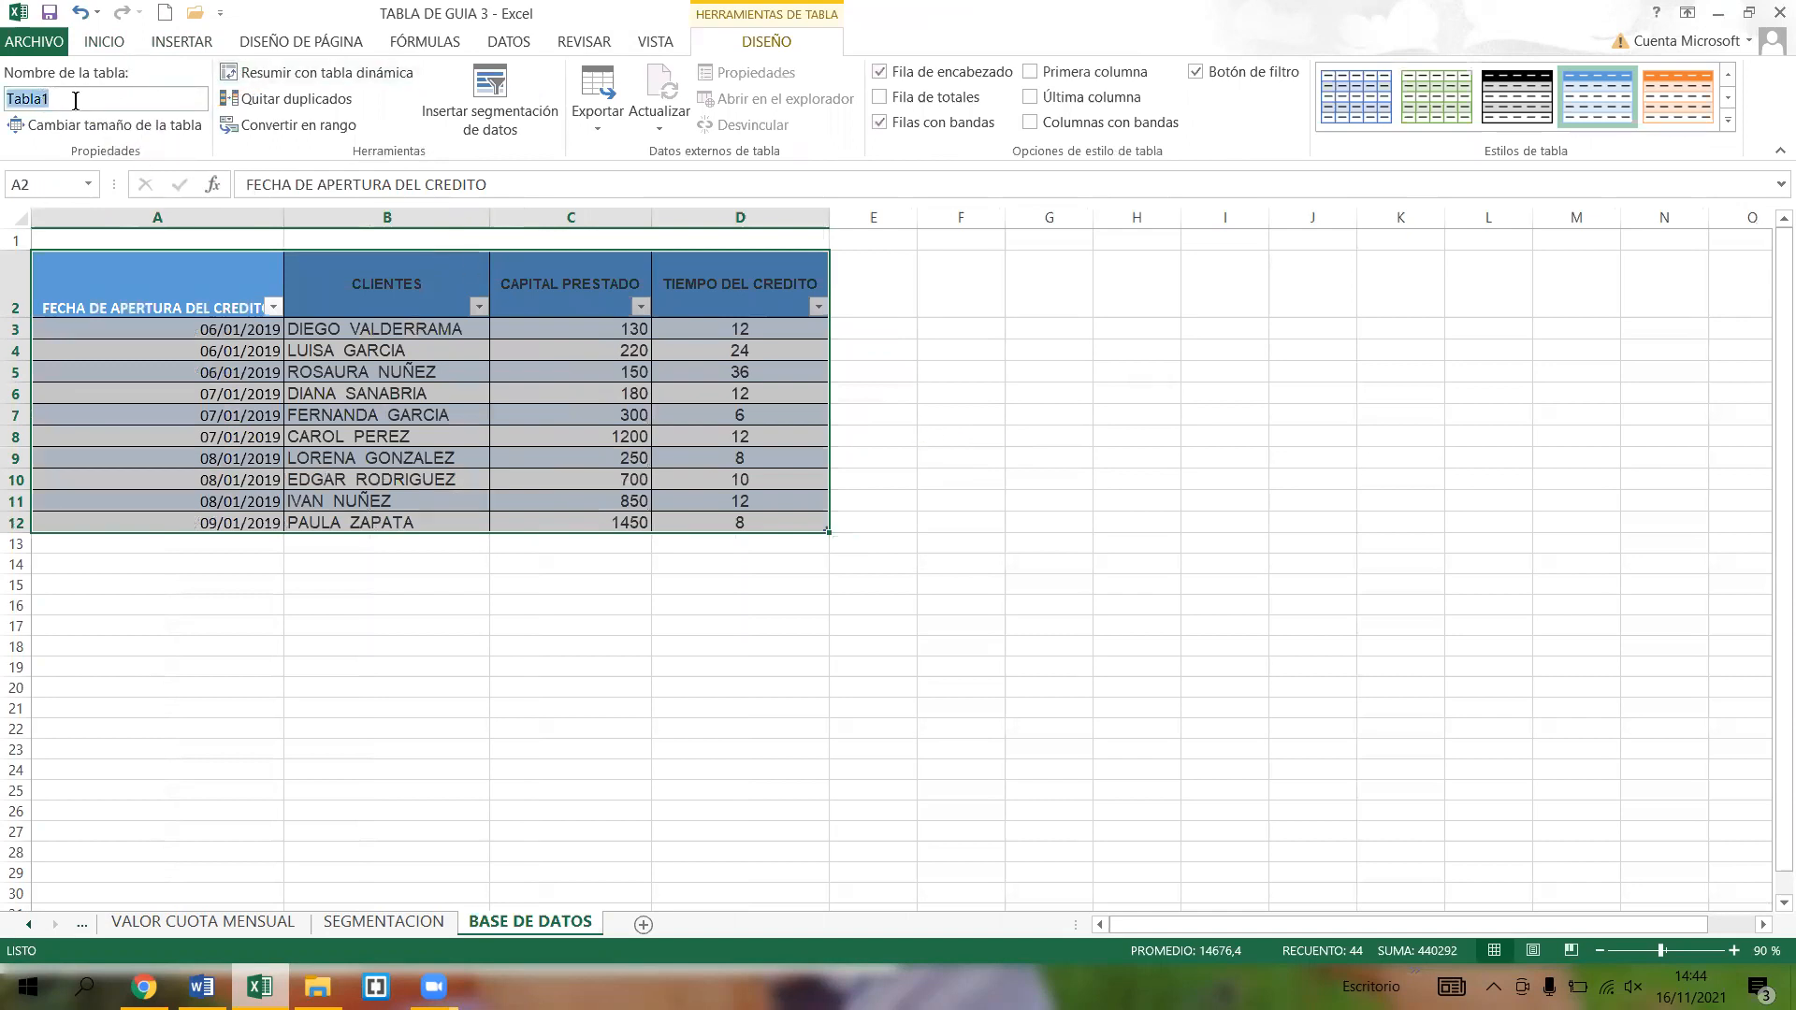
key("BackSpace")
left_click_drag(973, 354, 971, 367)
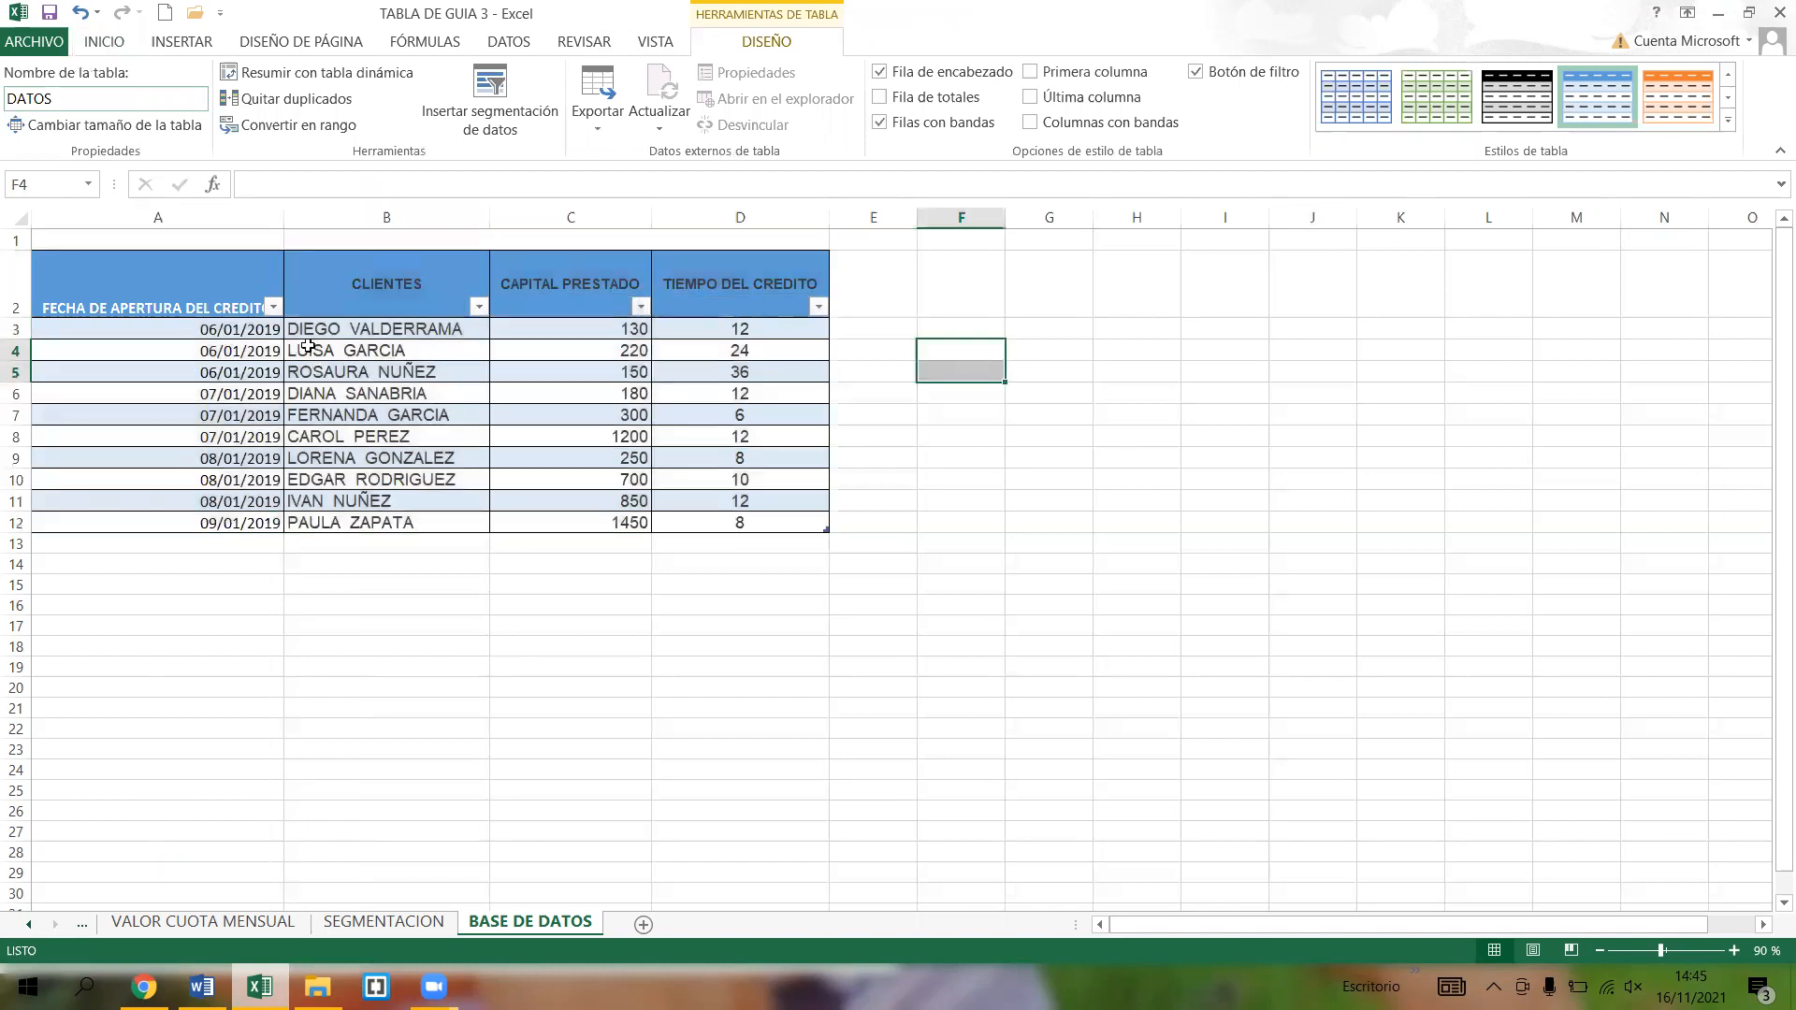
left_click(182, 41)
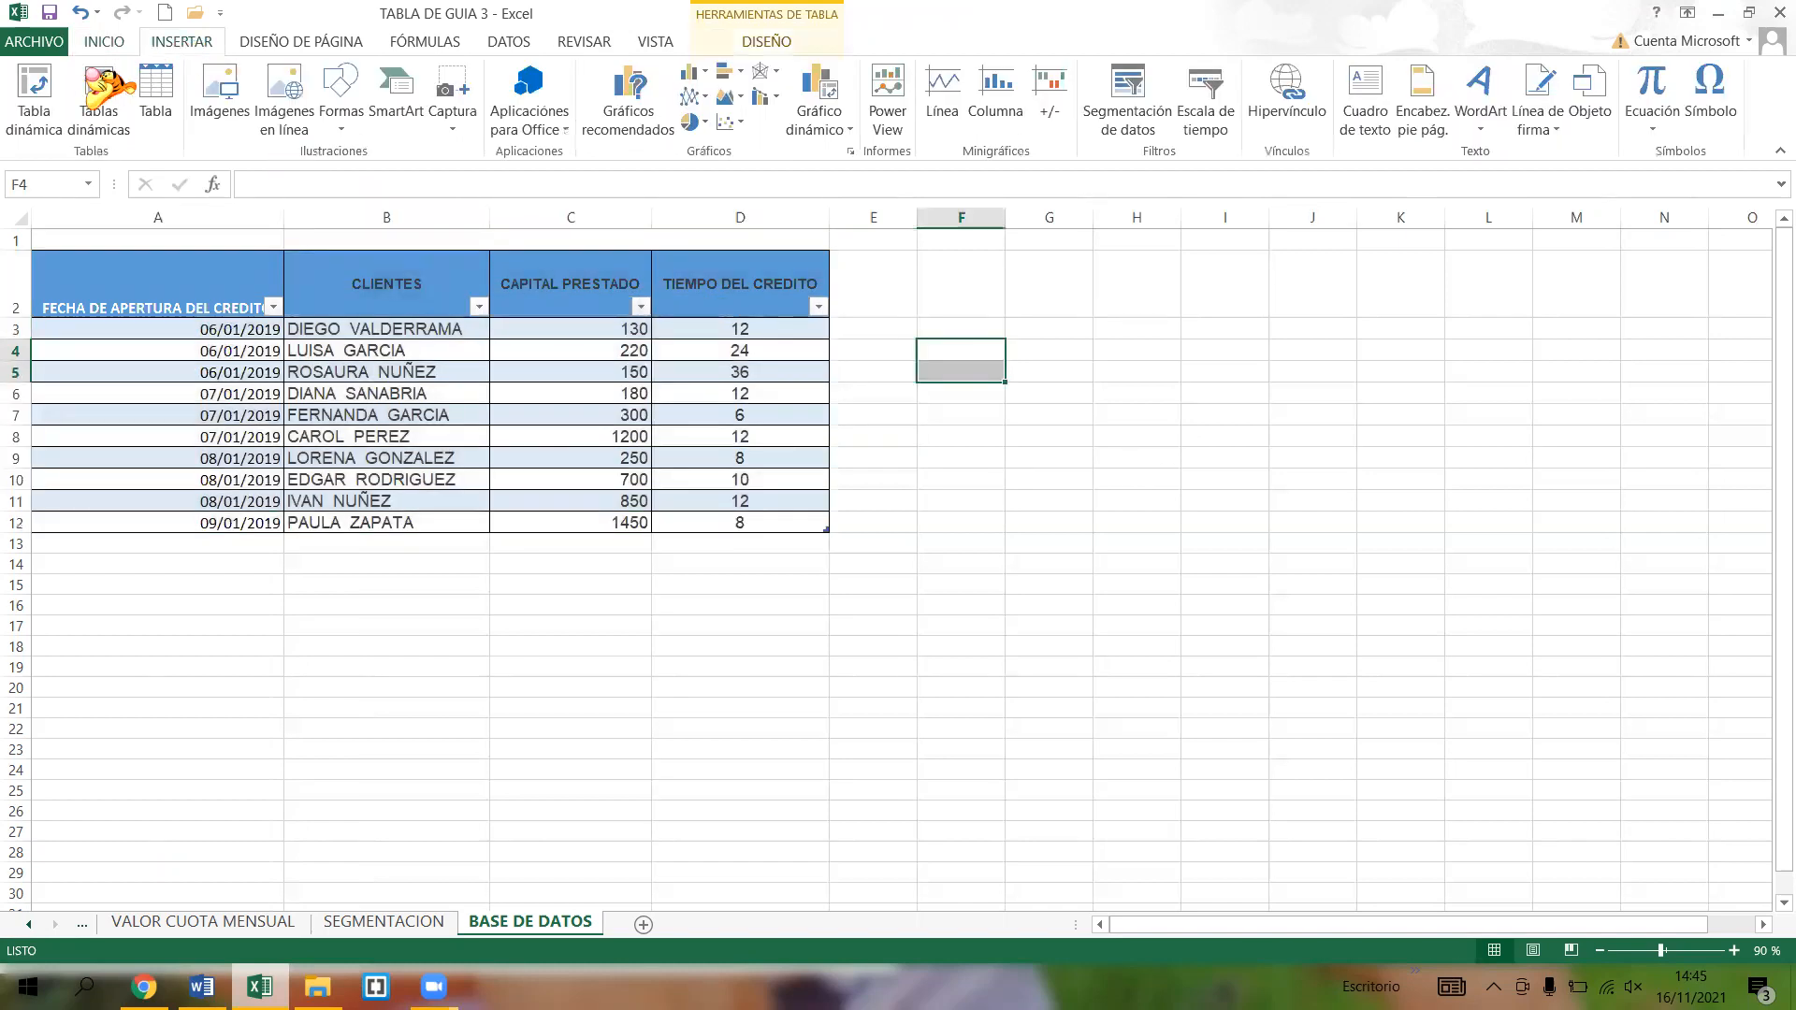
left_click(37, 103)
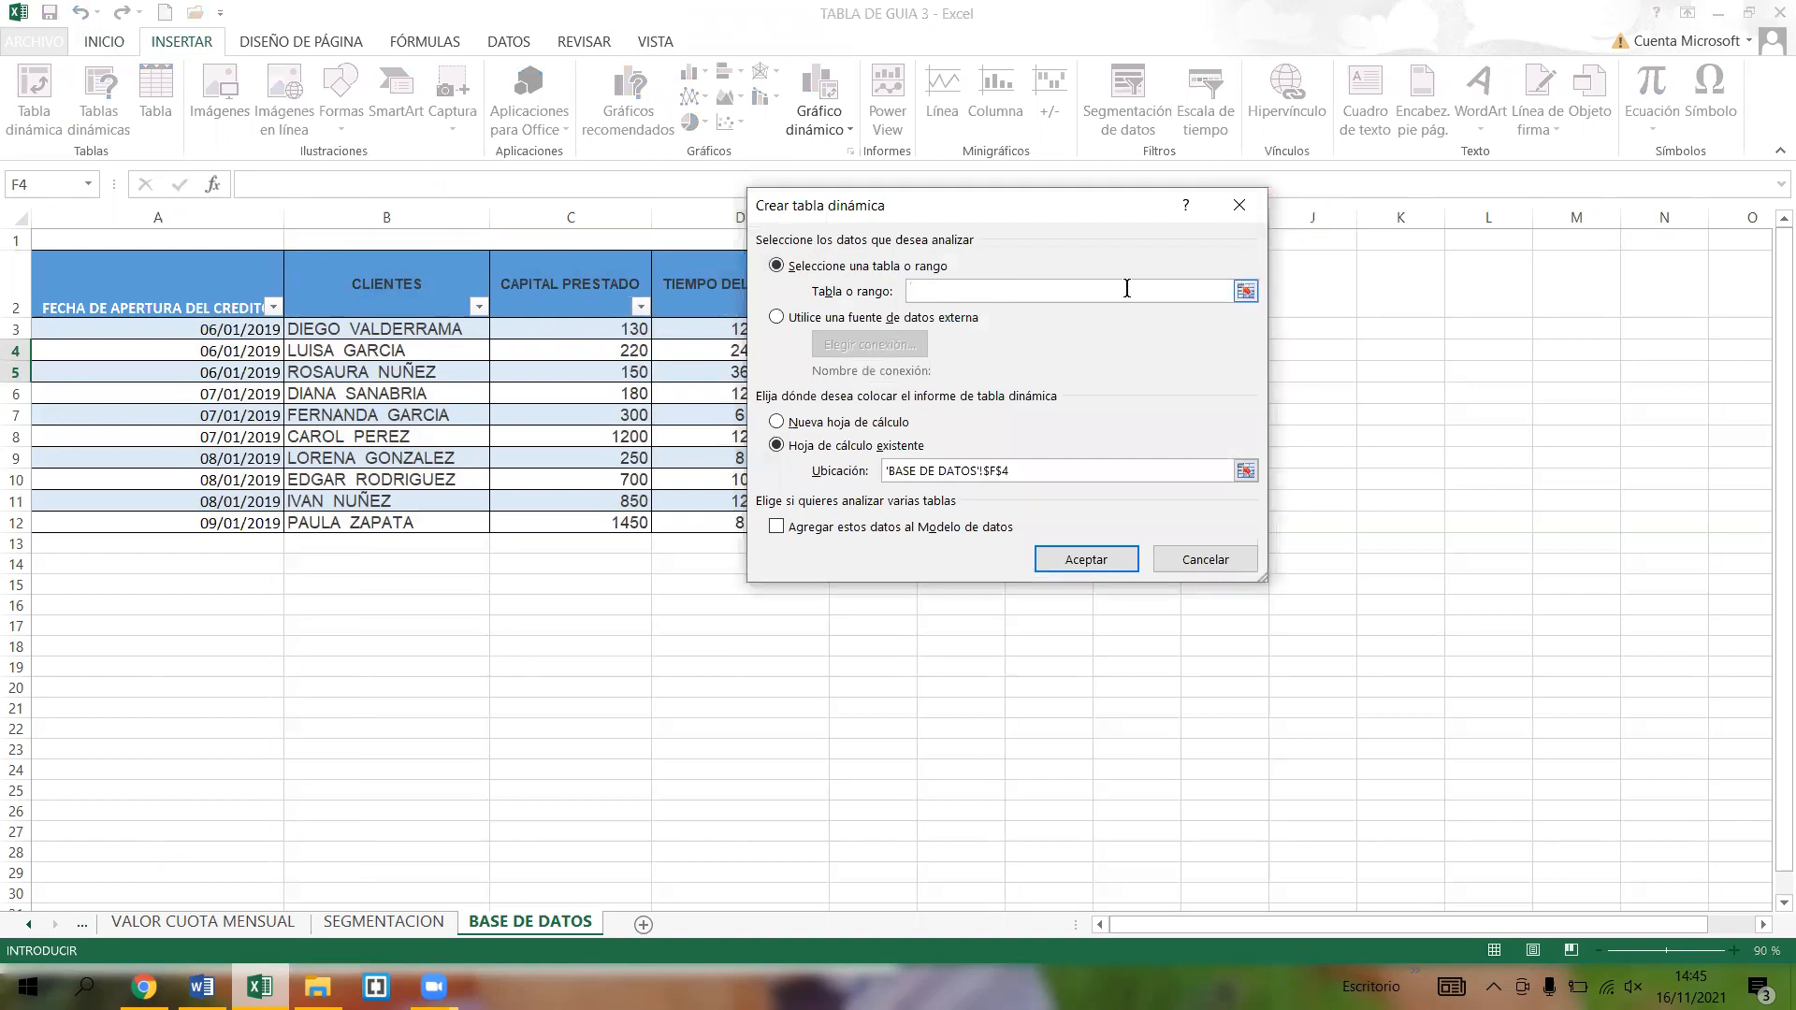
left_click(1239, 205)
- Try to create a pivot table on a new worksheet using DATOS as the source name
left_click_drag(132, 277, 746, 521)
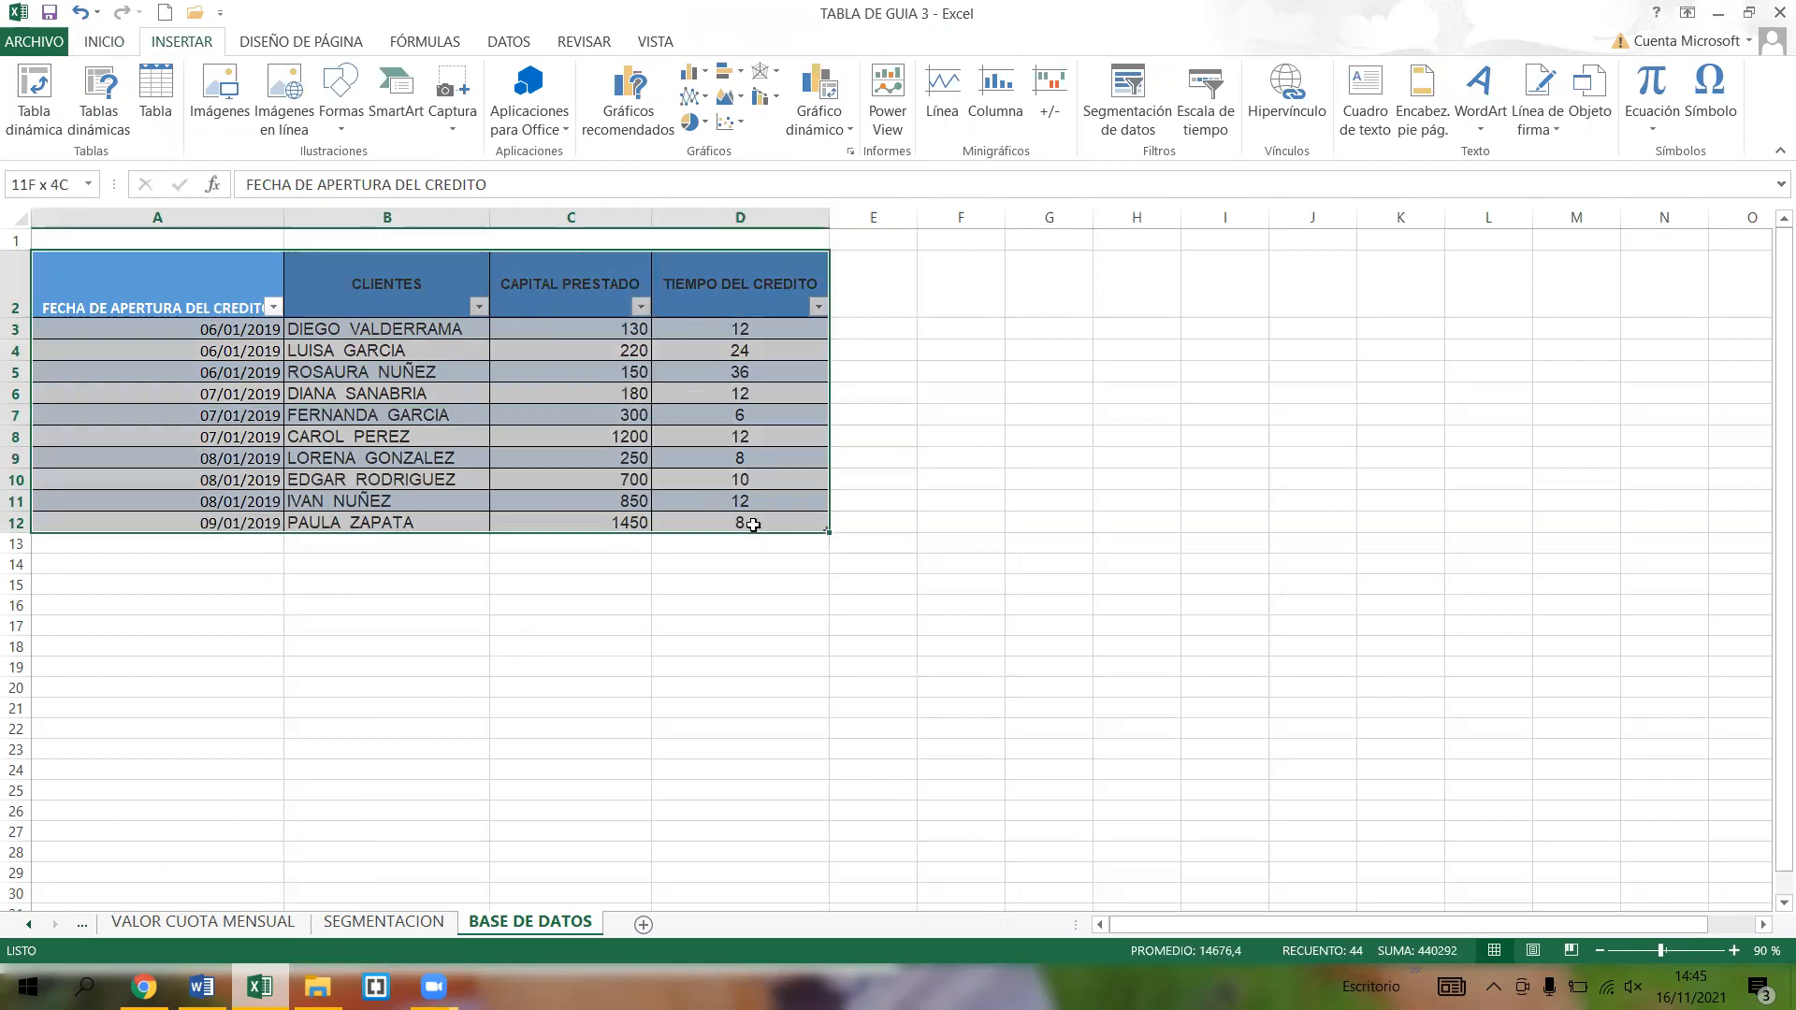
left_click(42, 101)
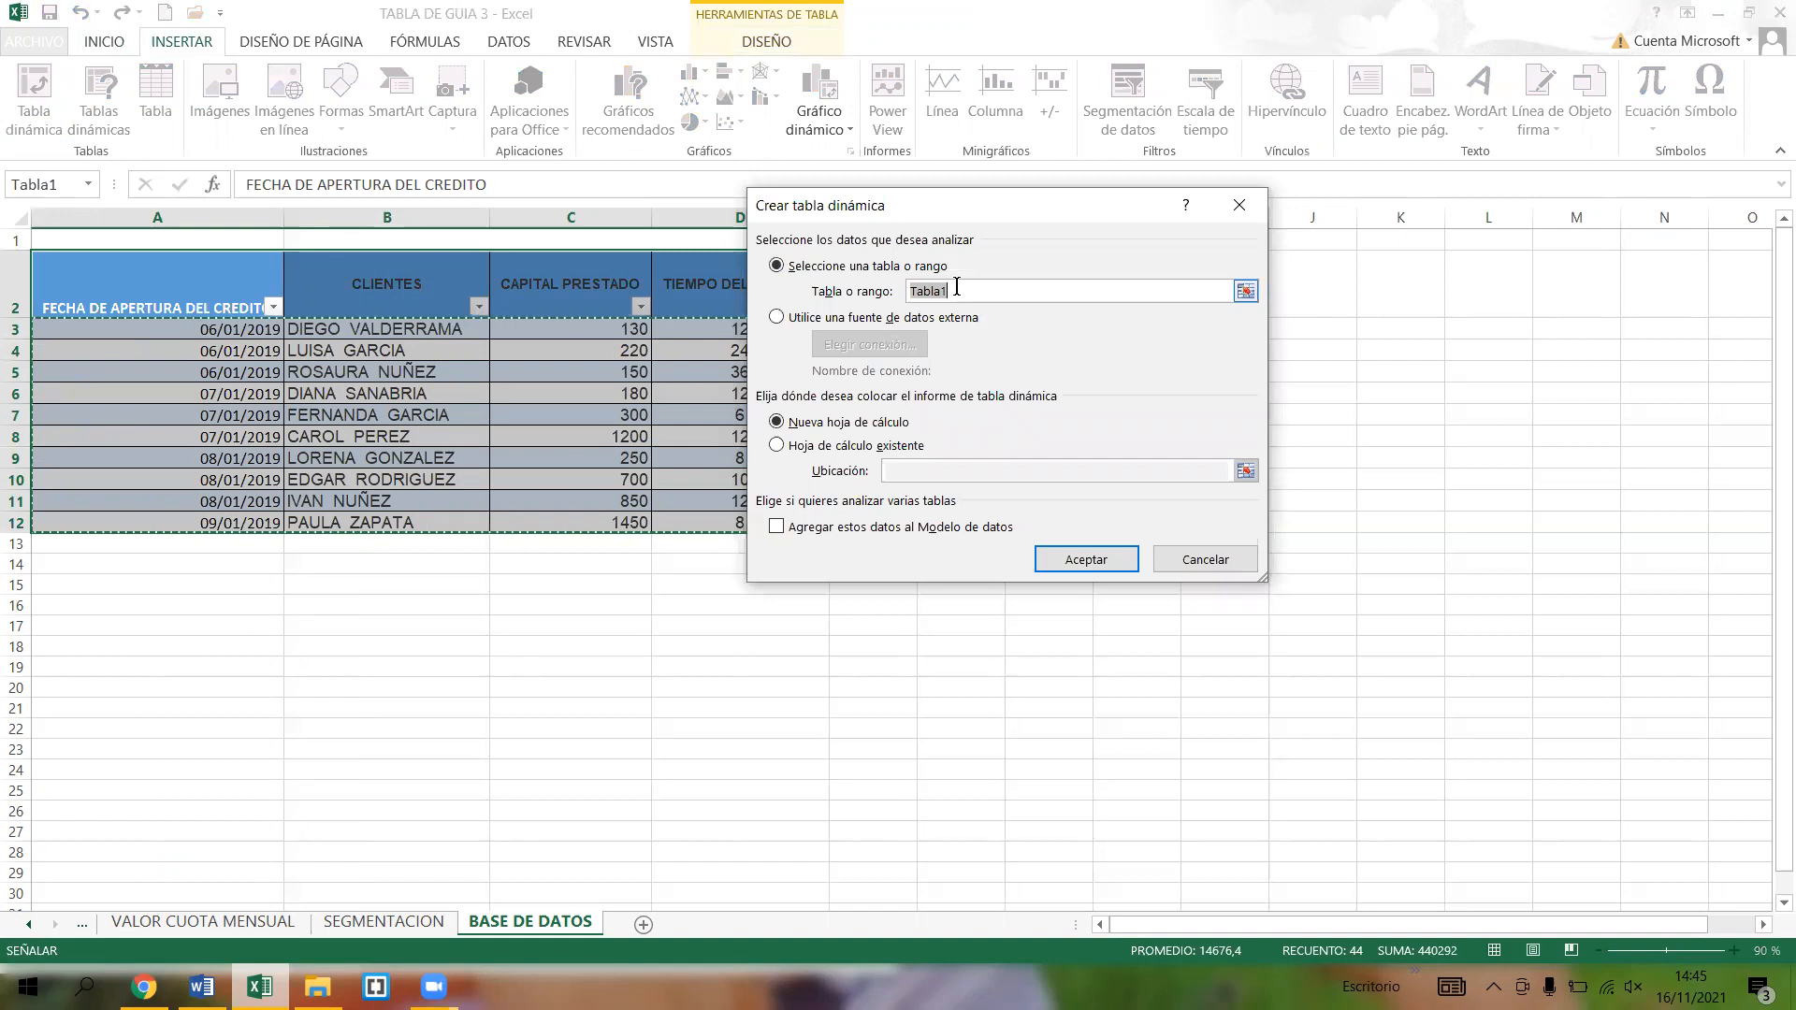
key("BackSpace")
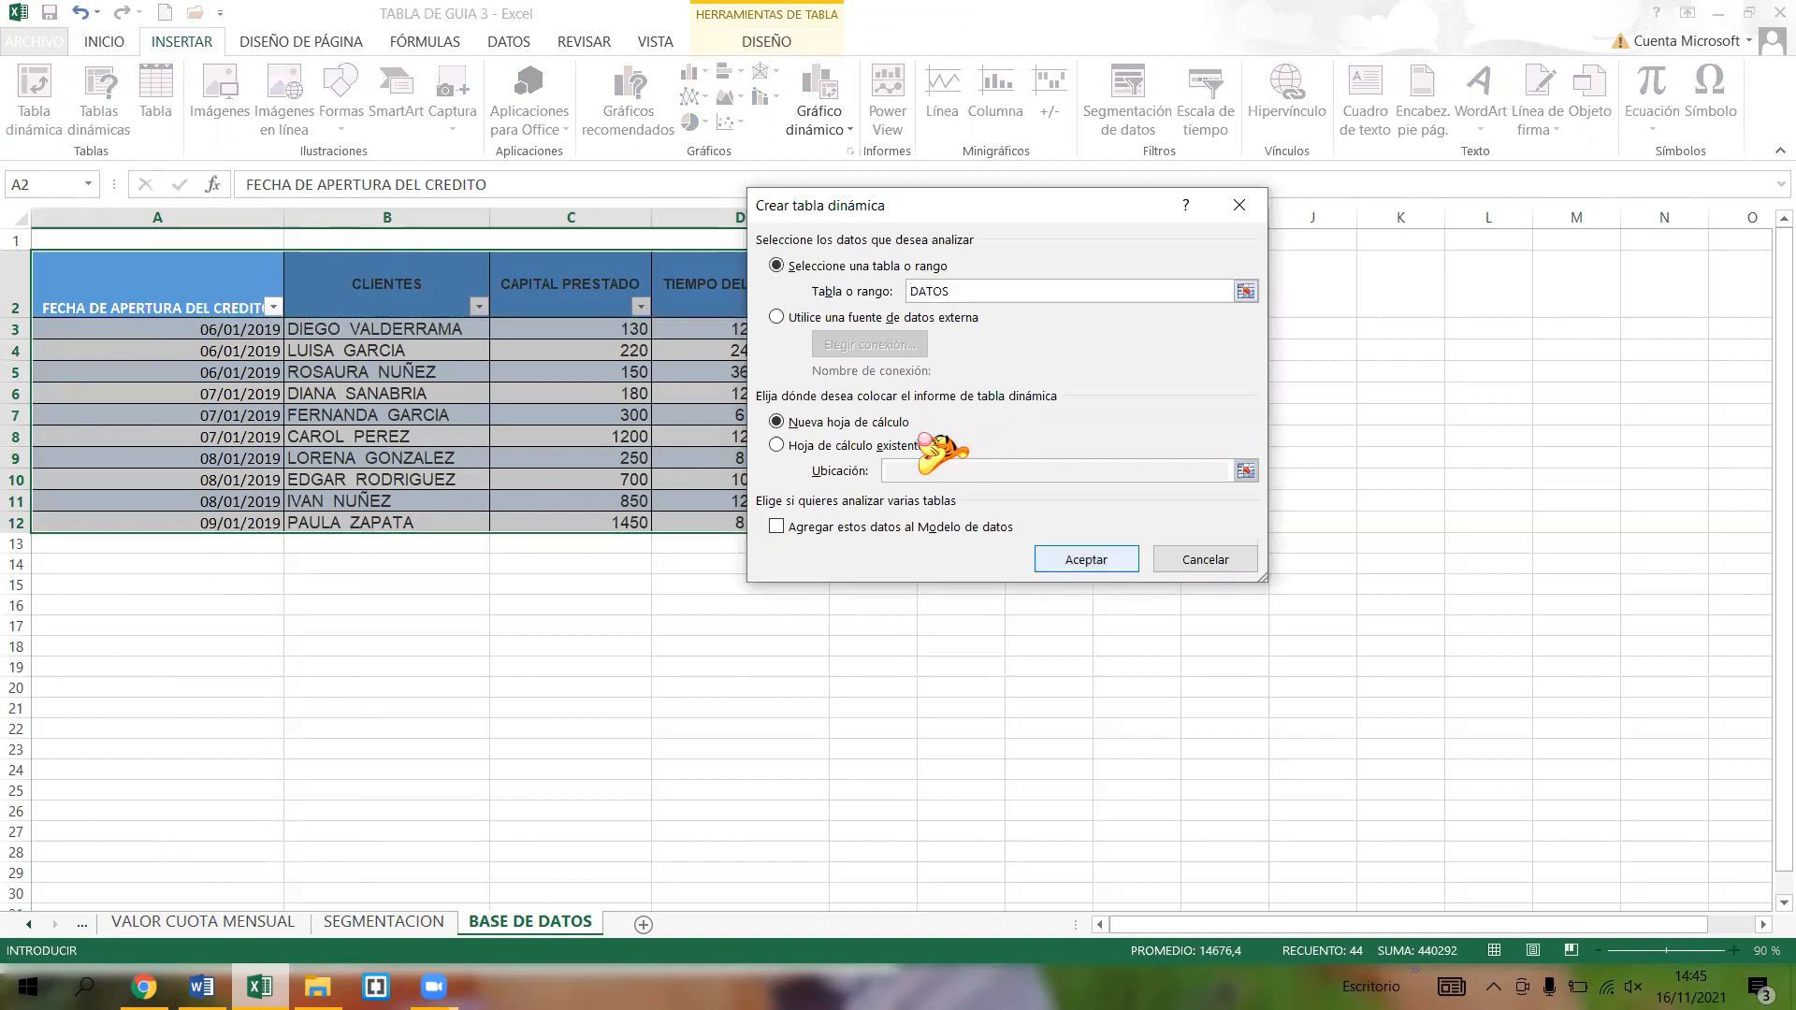
left_click(1073, 564)
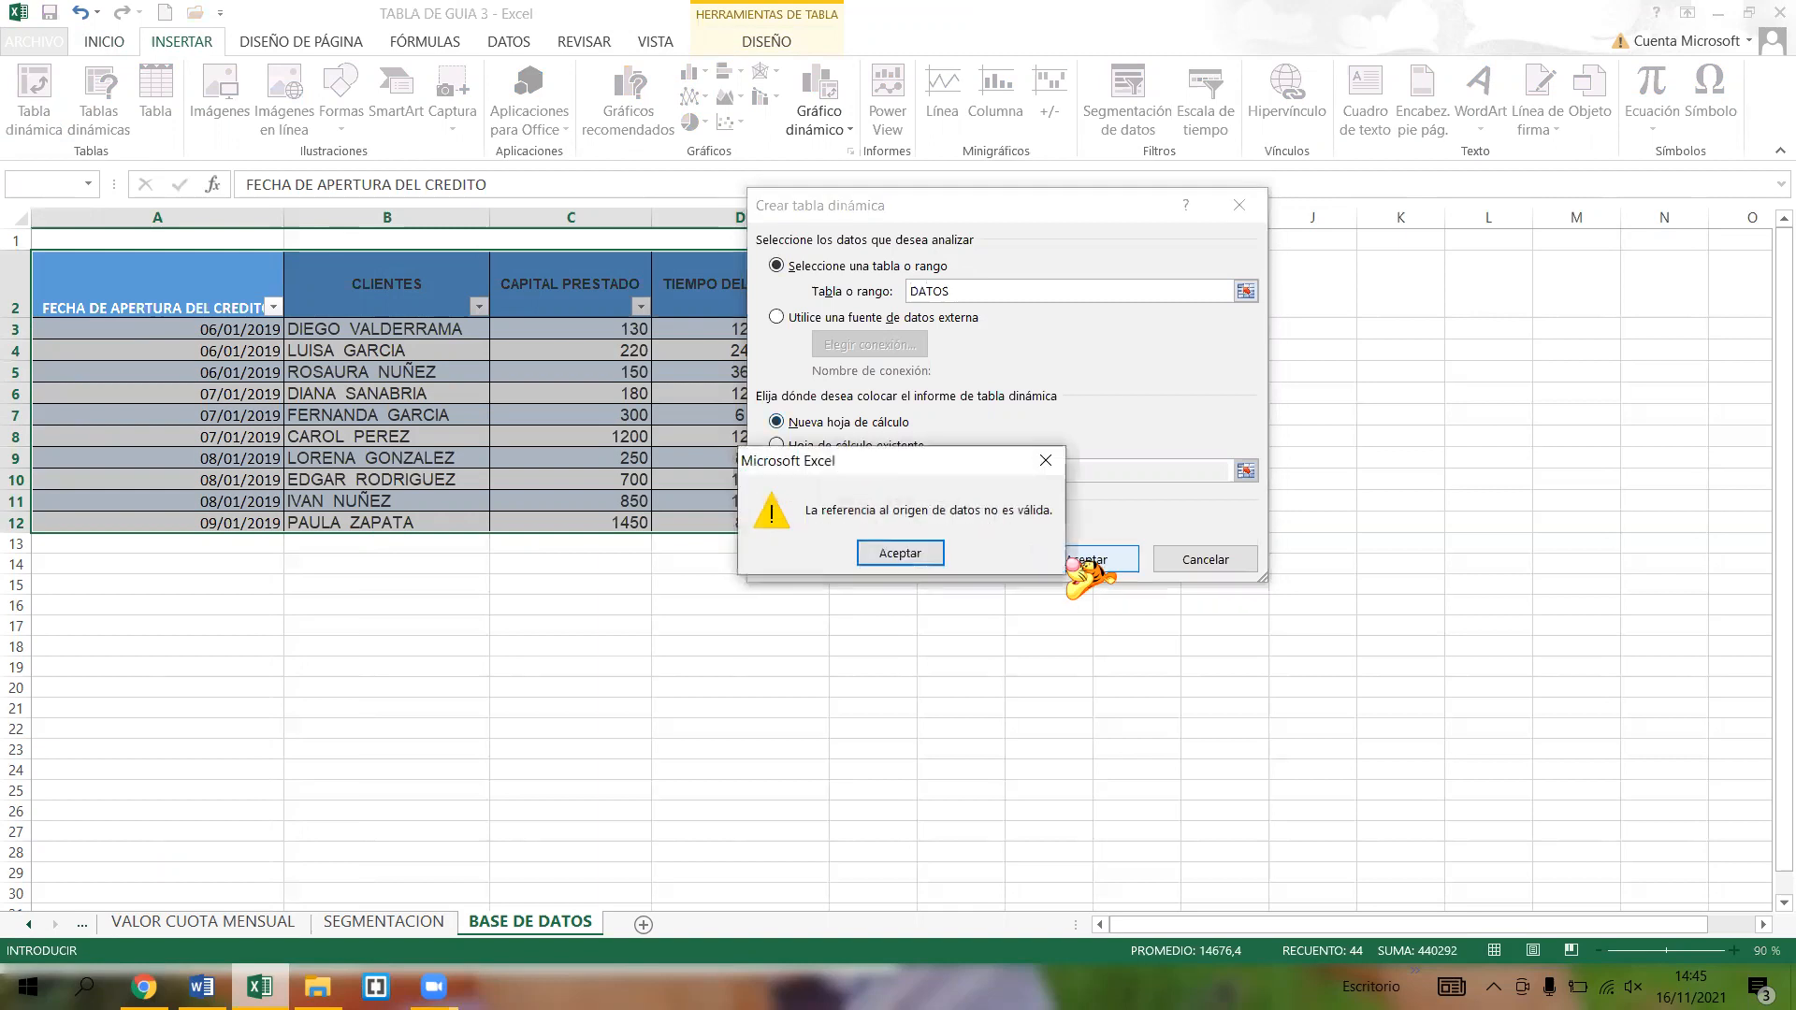
left_click(1048, 461)
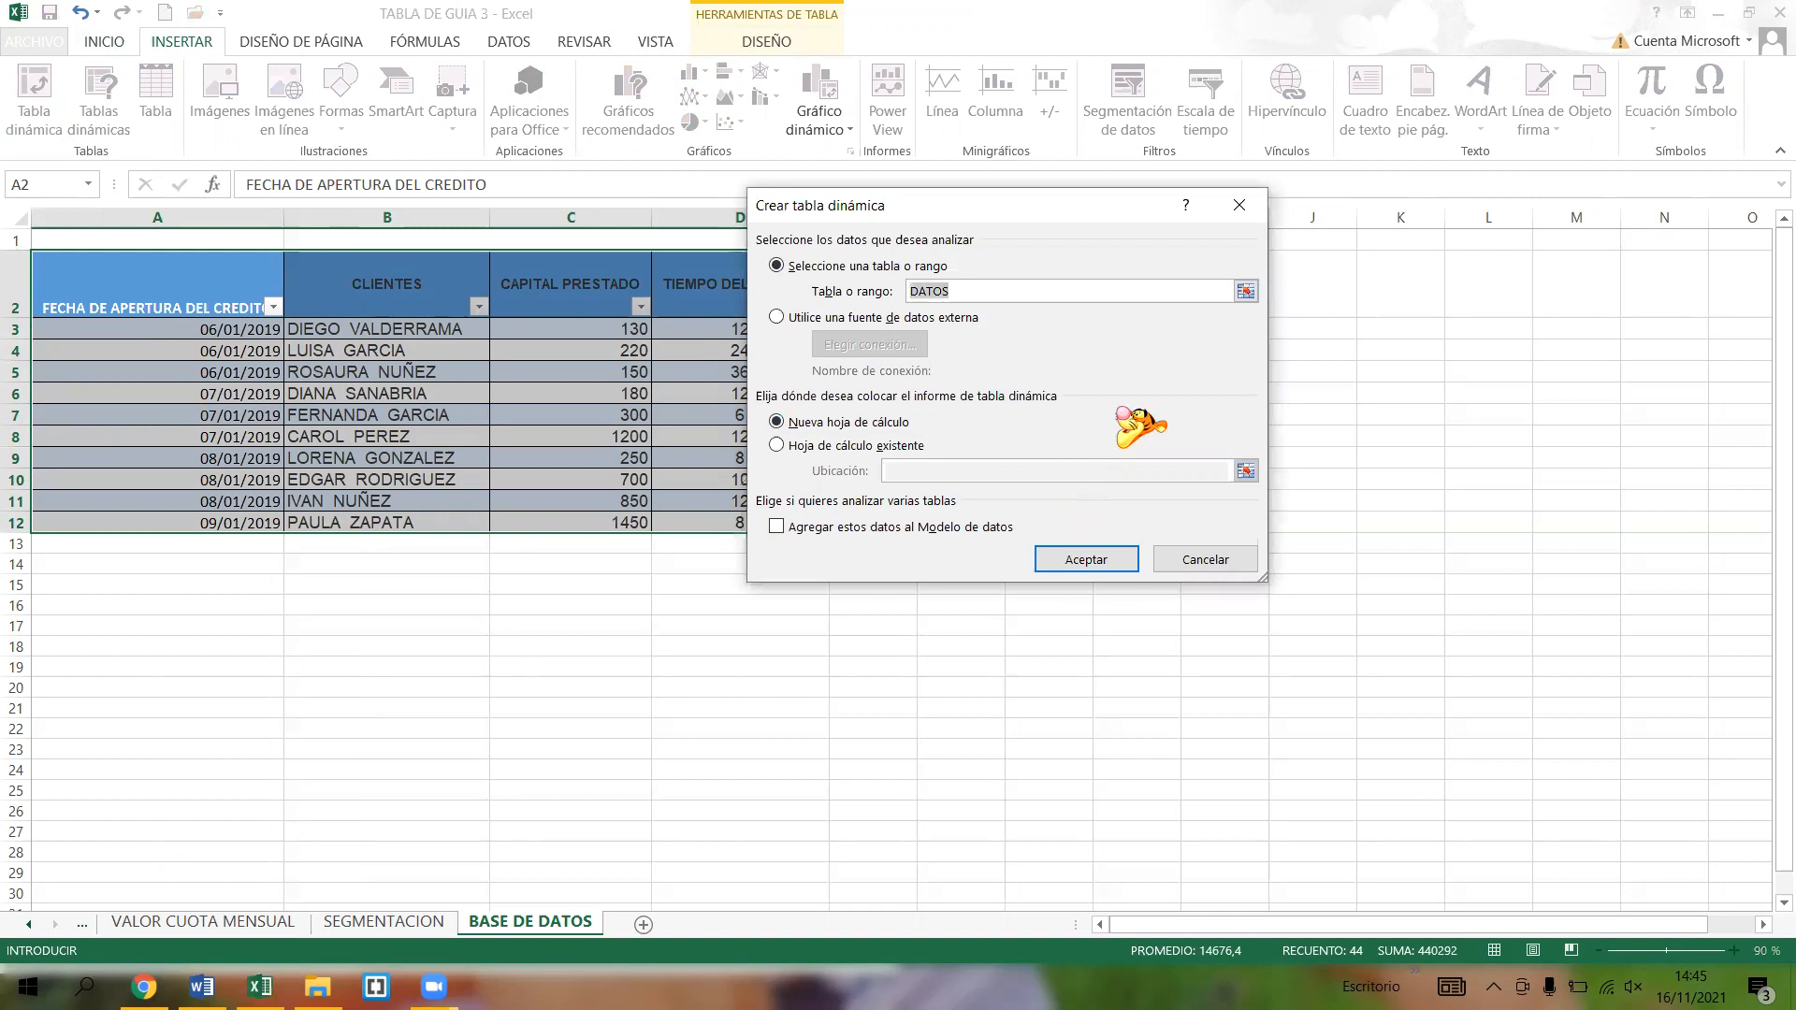
left_click(1240, 205)
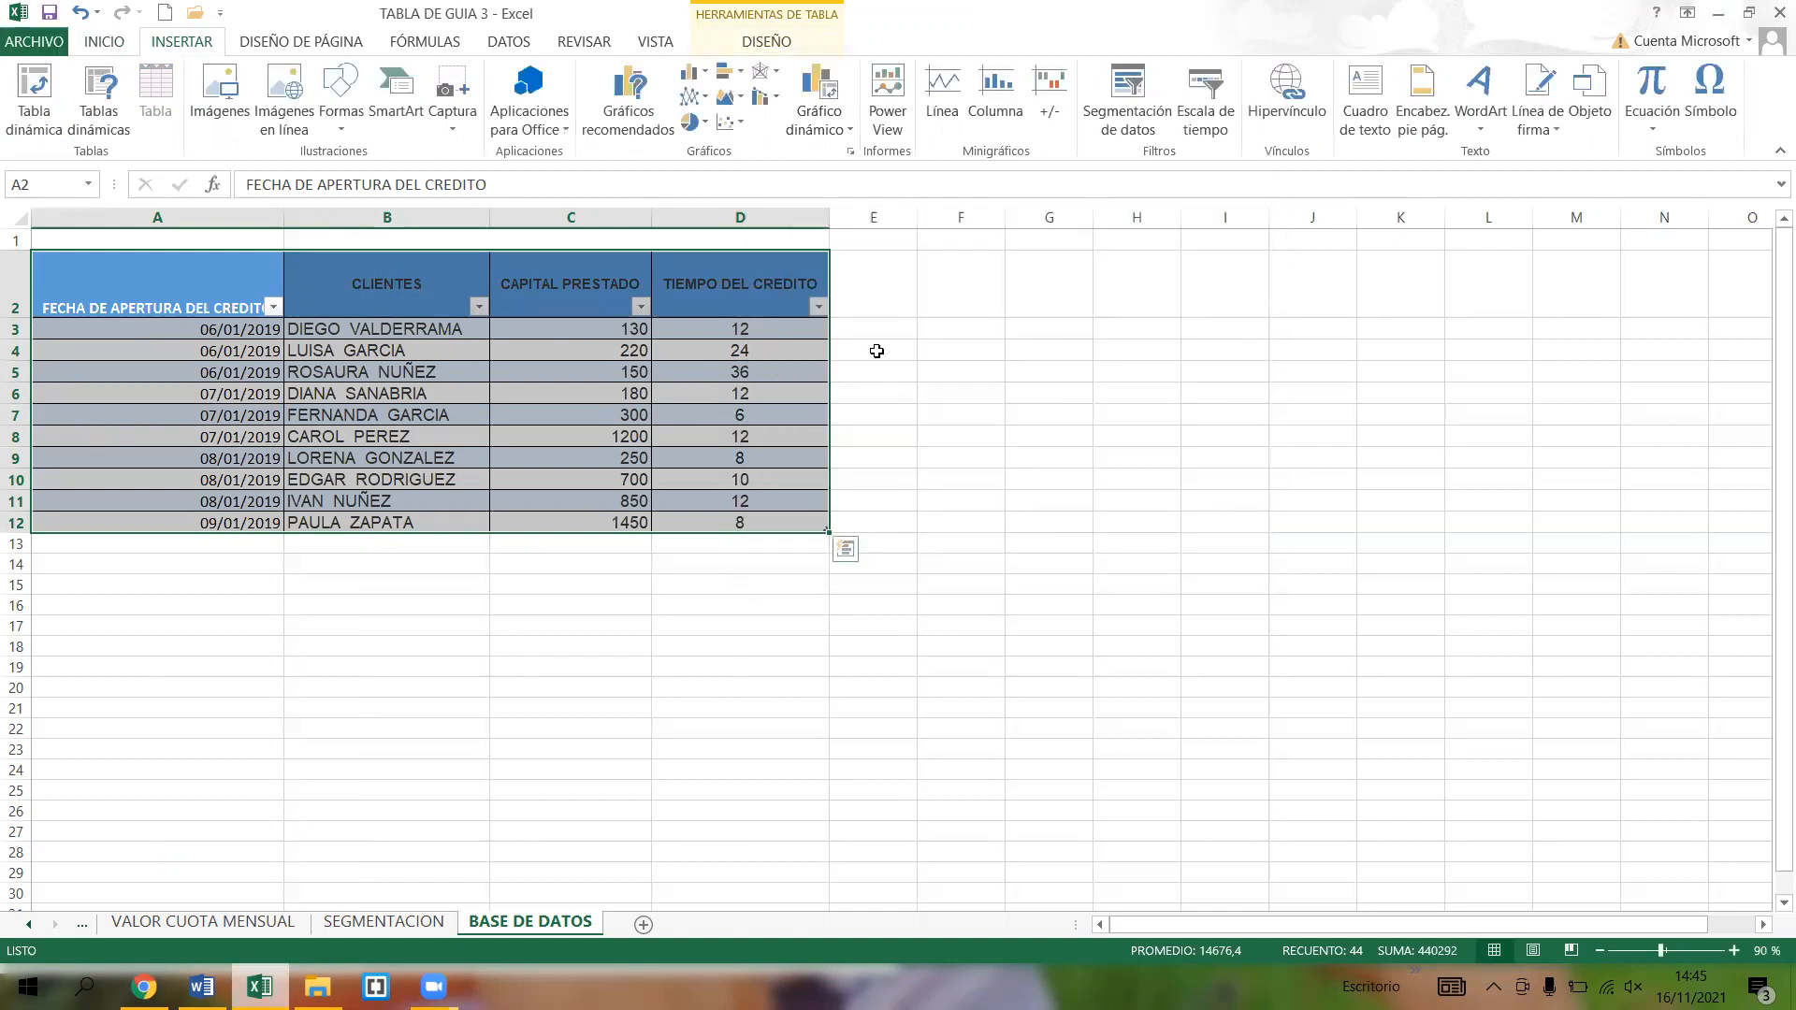
left_click(874, 352)
- Create a pivot table on a new worksheet from Tabla1, covering A2:D12 of BASE DE DATOS
left_click_drag(83, 274, 719, 519)
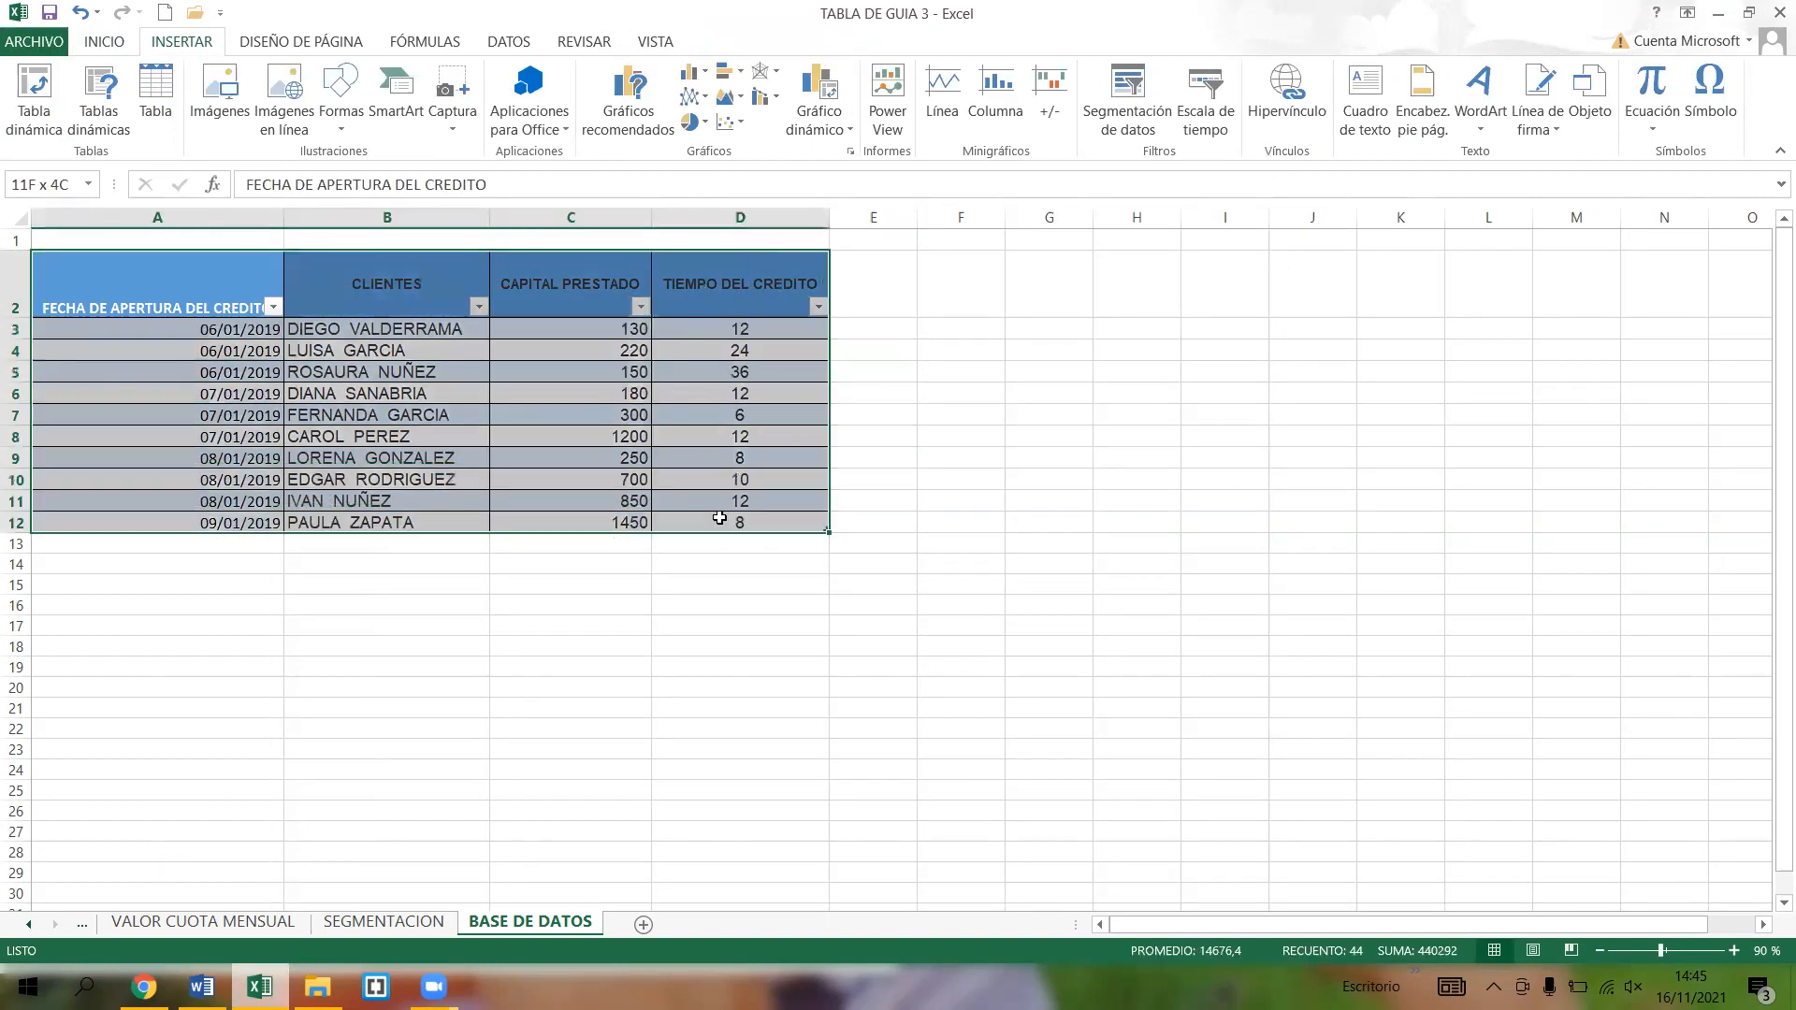
left_click(42, 98)
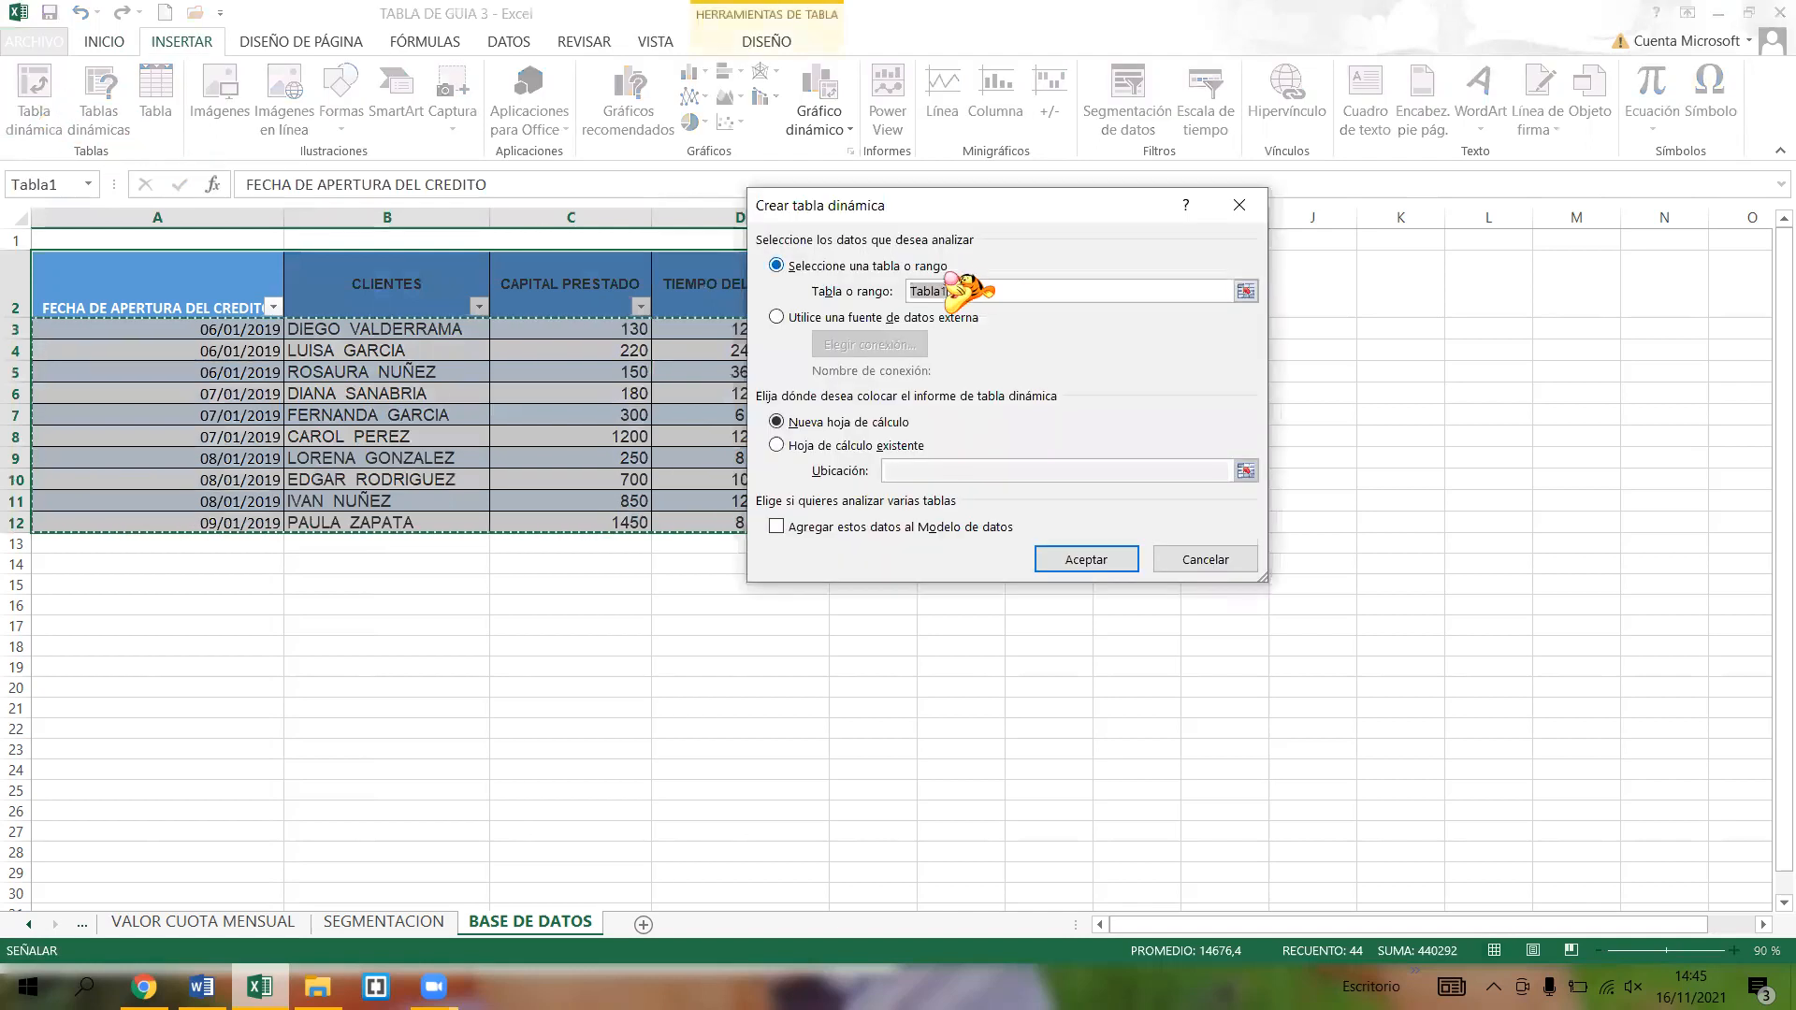
left_click(1088, 561)
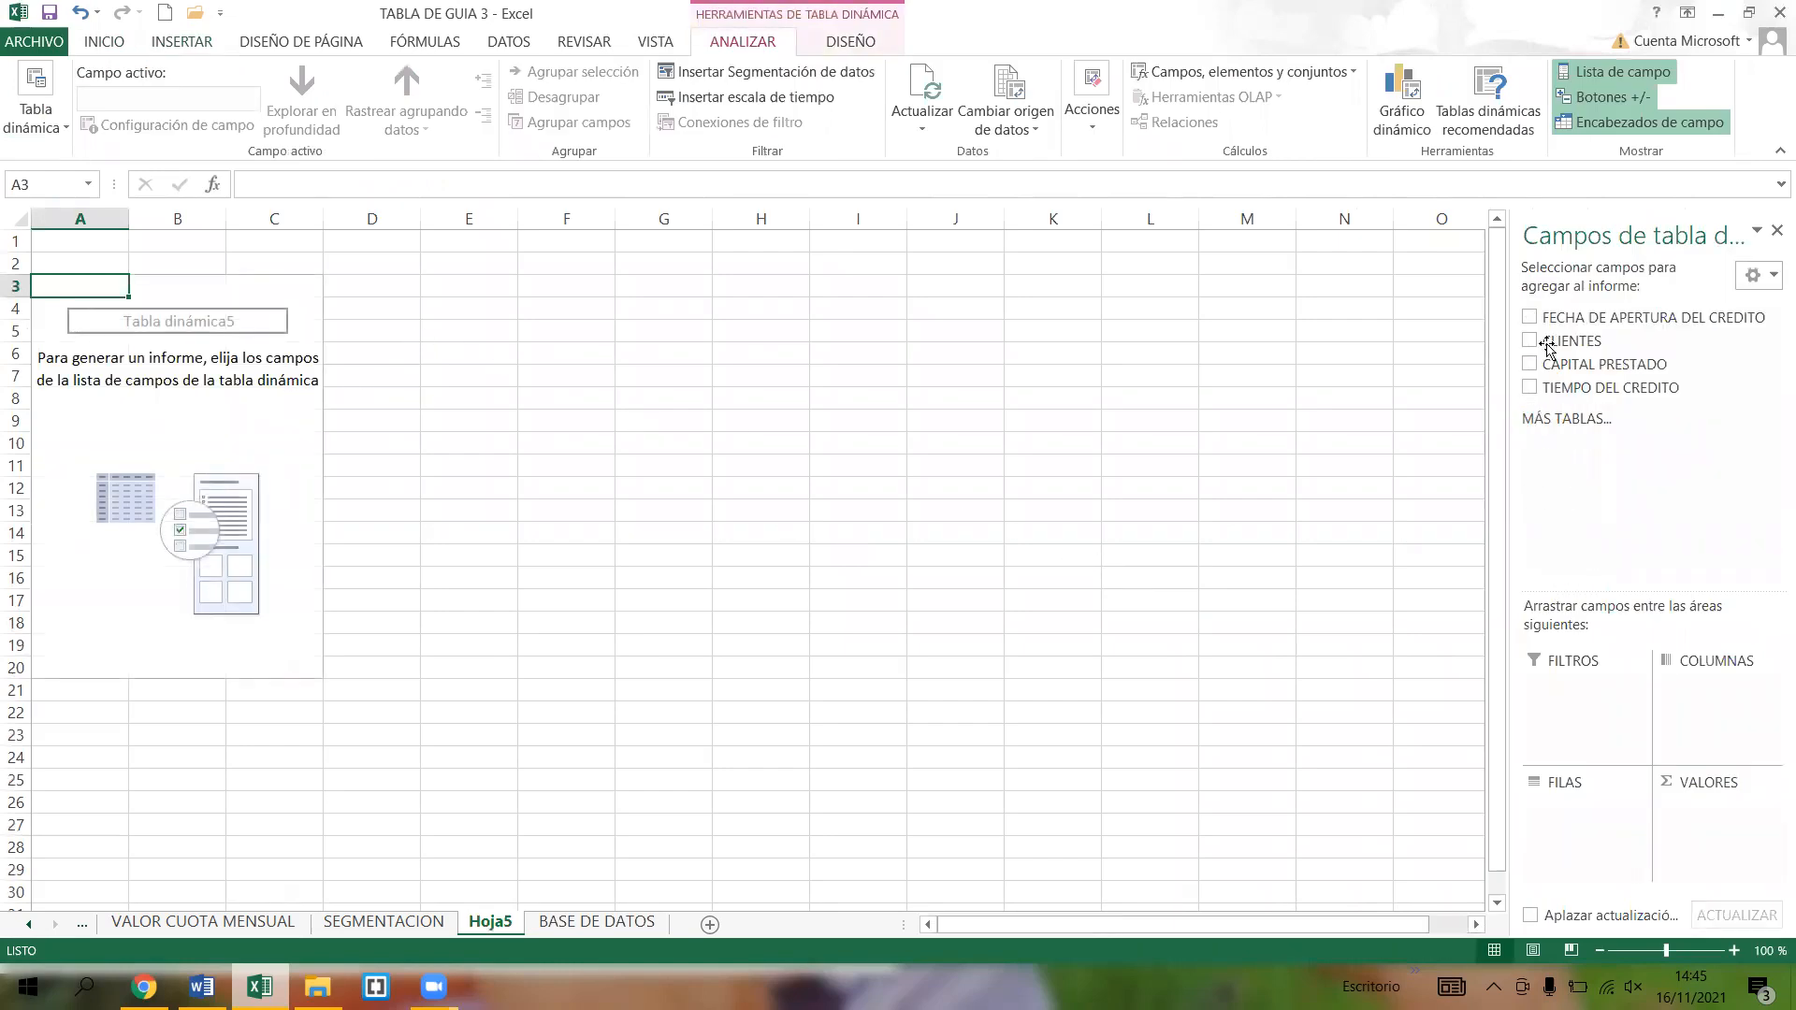
- Add FECHA DE APERTURA DEL CREDITO and then CLIENTES as pivot table row fields, and bring the Word guide into view beside the workbook
left_click_drag(1619, 320, 1609, 812)
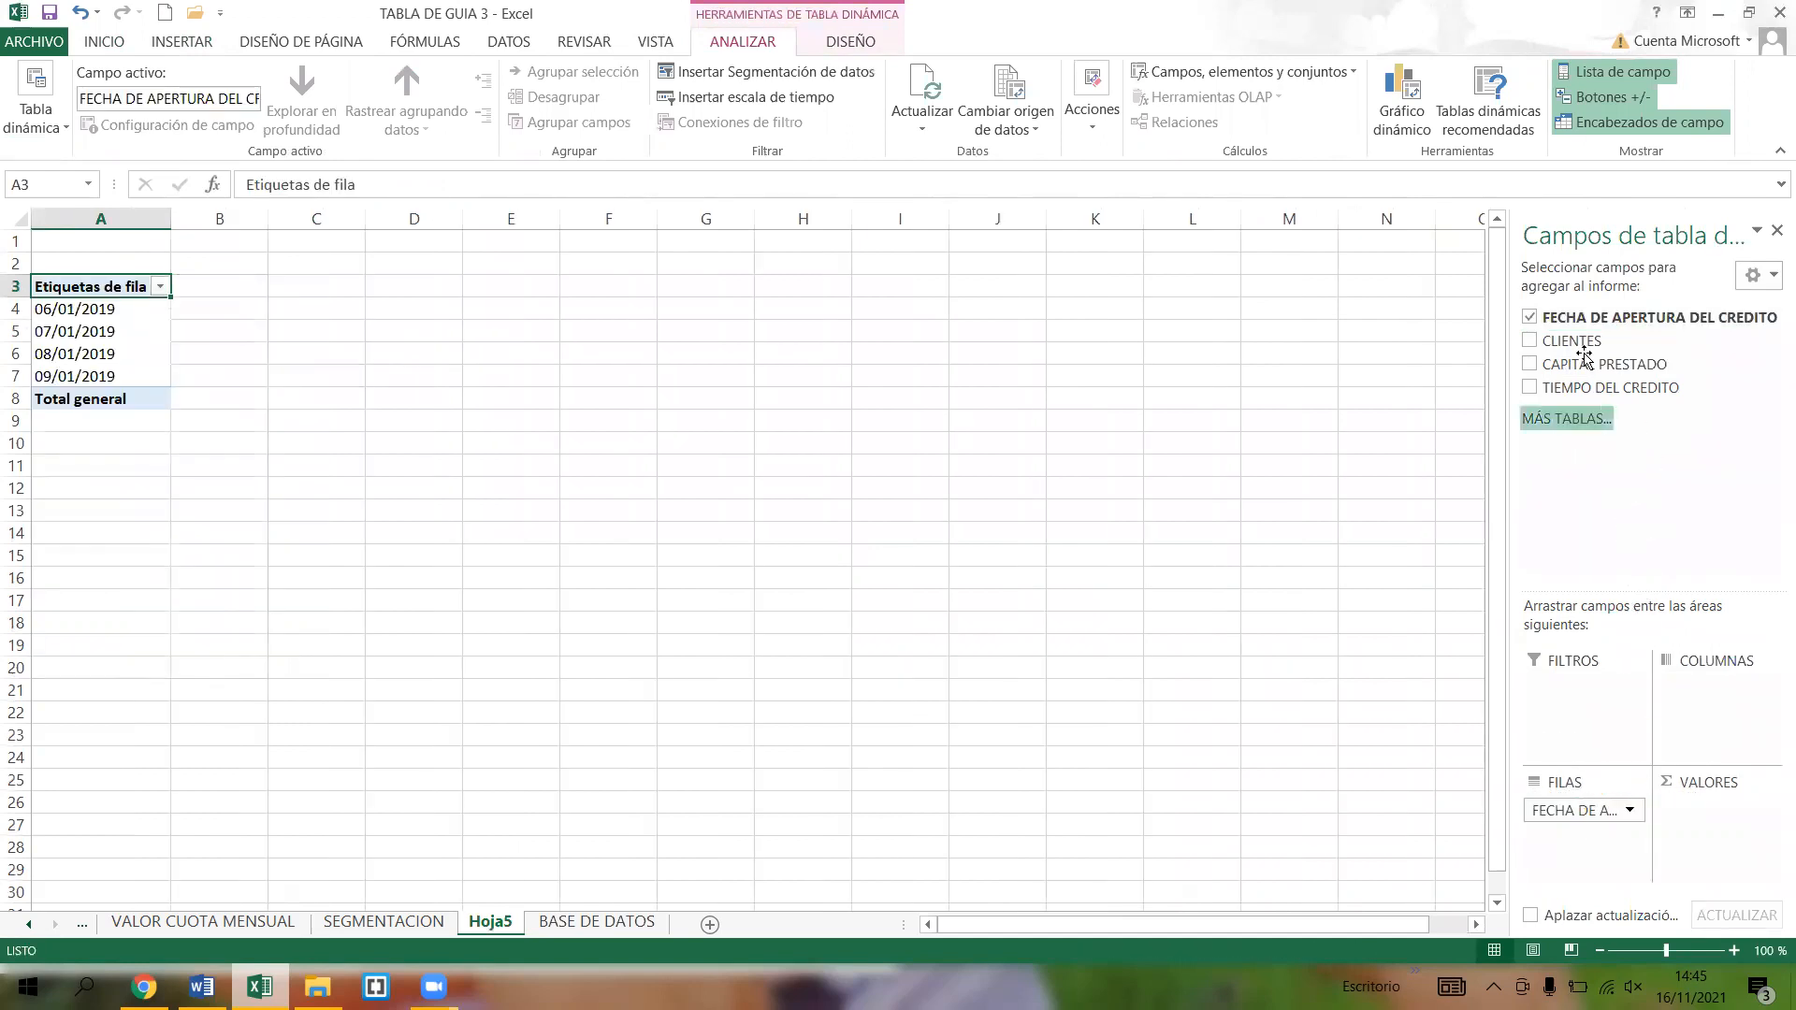
left_click_drag(1581, 343, 1564, 835)
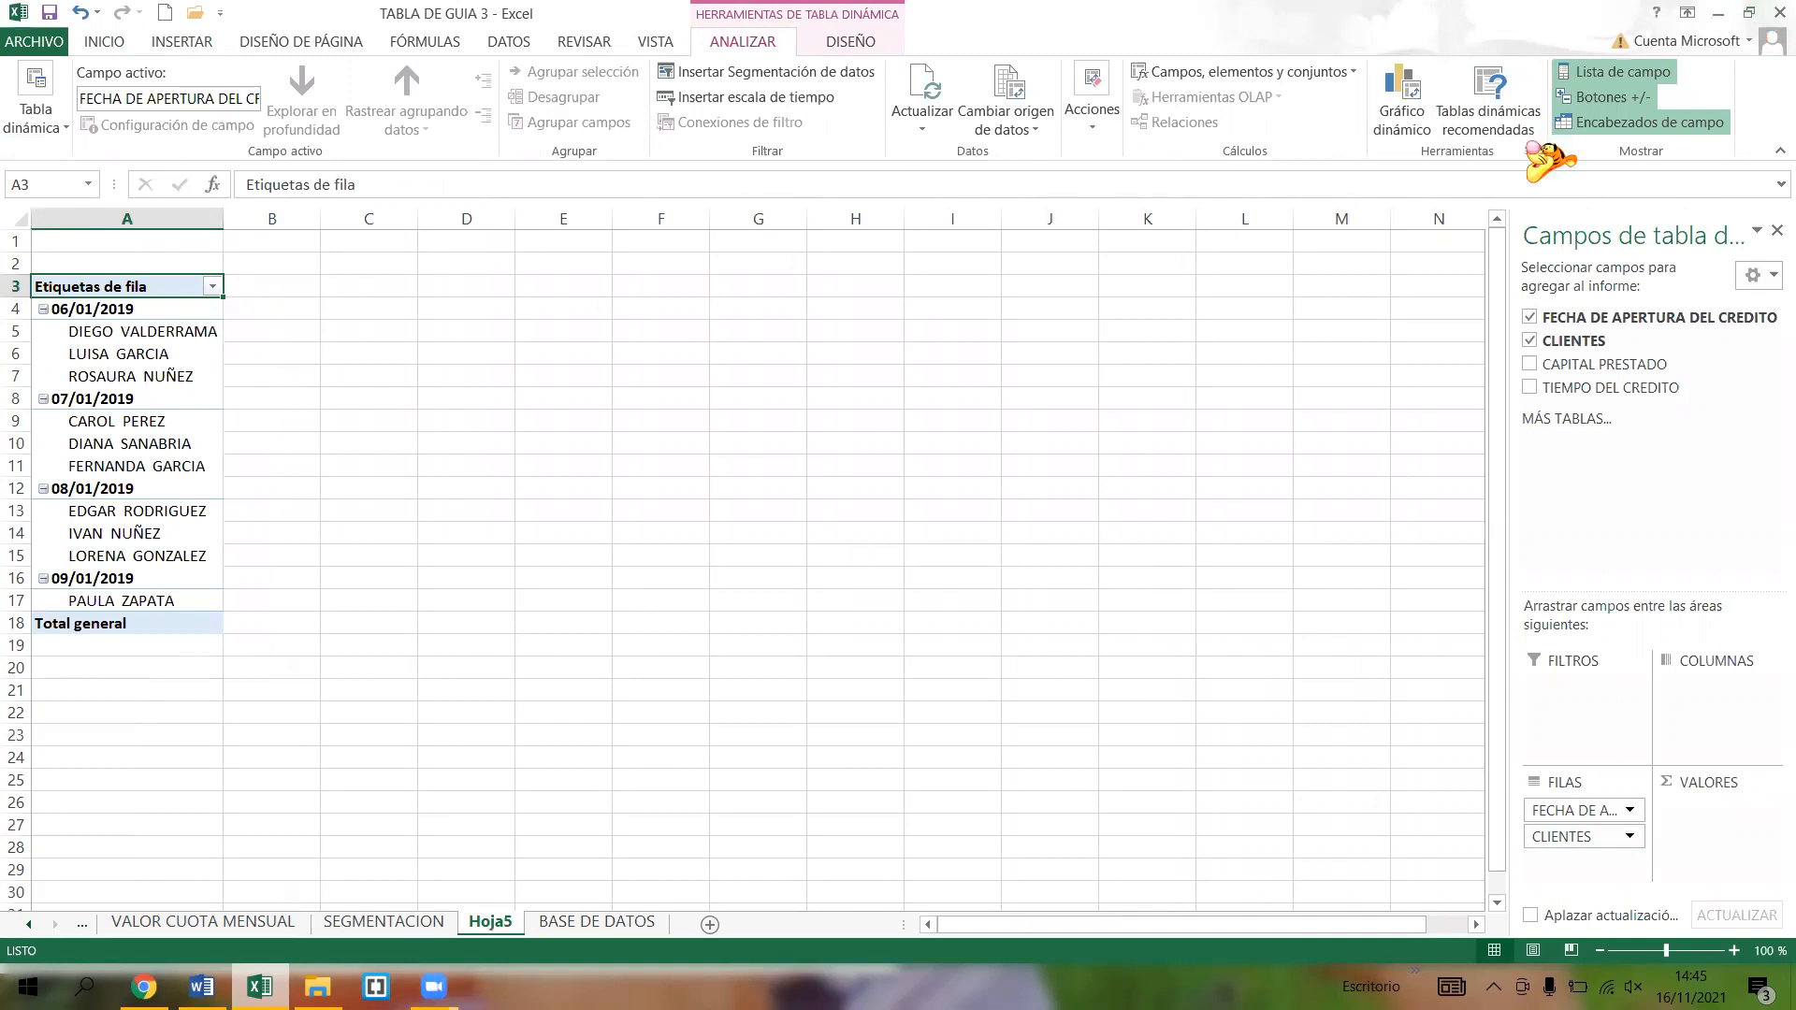
left_click(1750, 13)
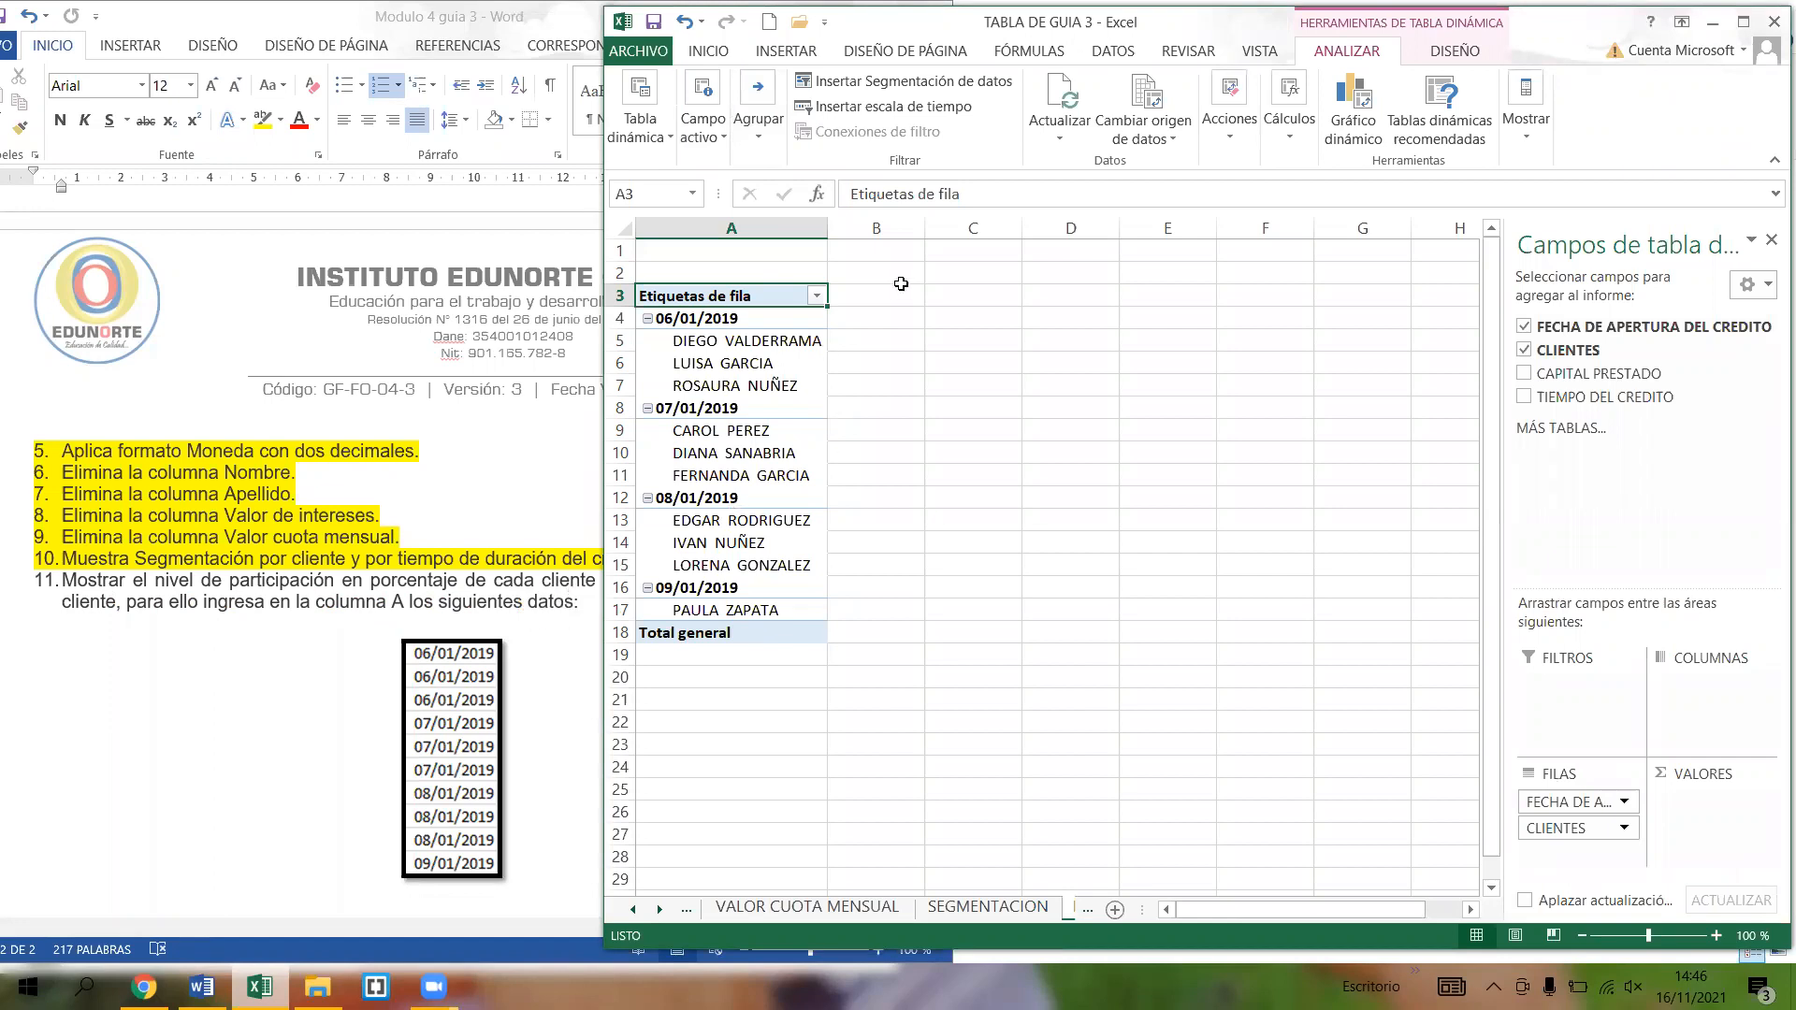
- Maximize the workbook and insert a timeline for FECHA DE APERTURA DEL CREDITO into the pivot table on Hoja5
left_click(882, 322)
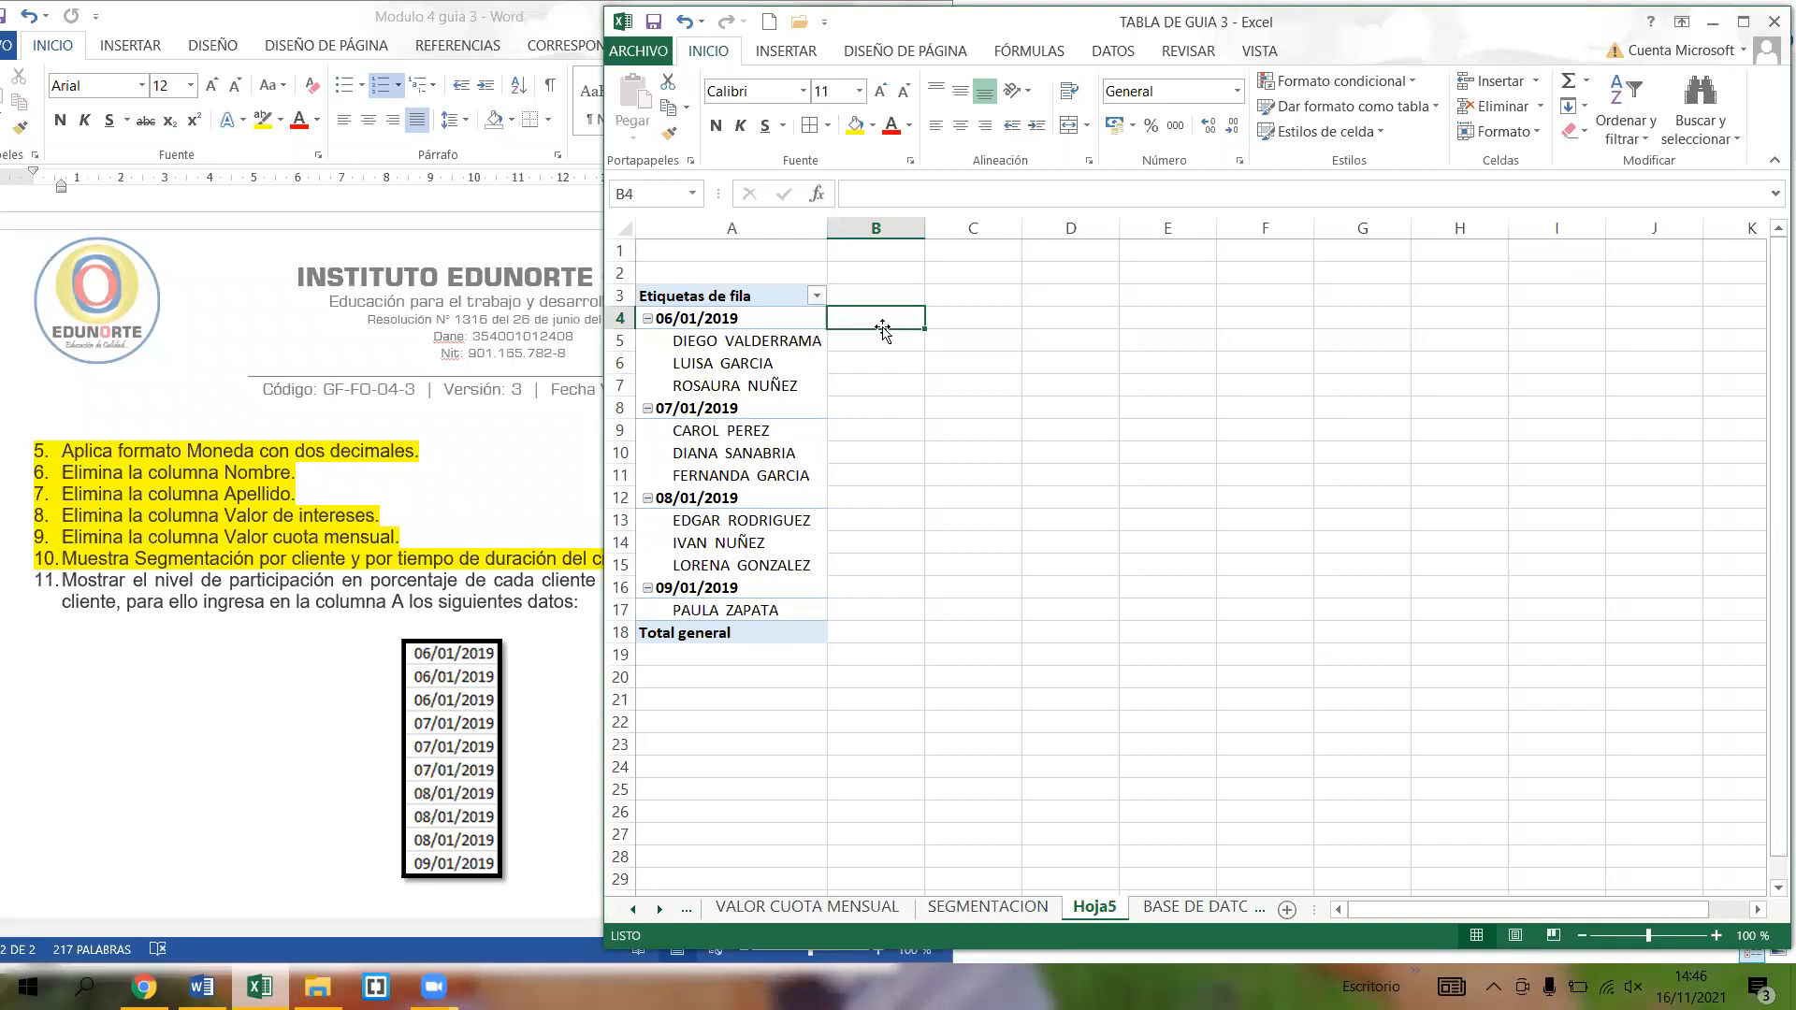
left_click(786, 342)
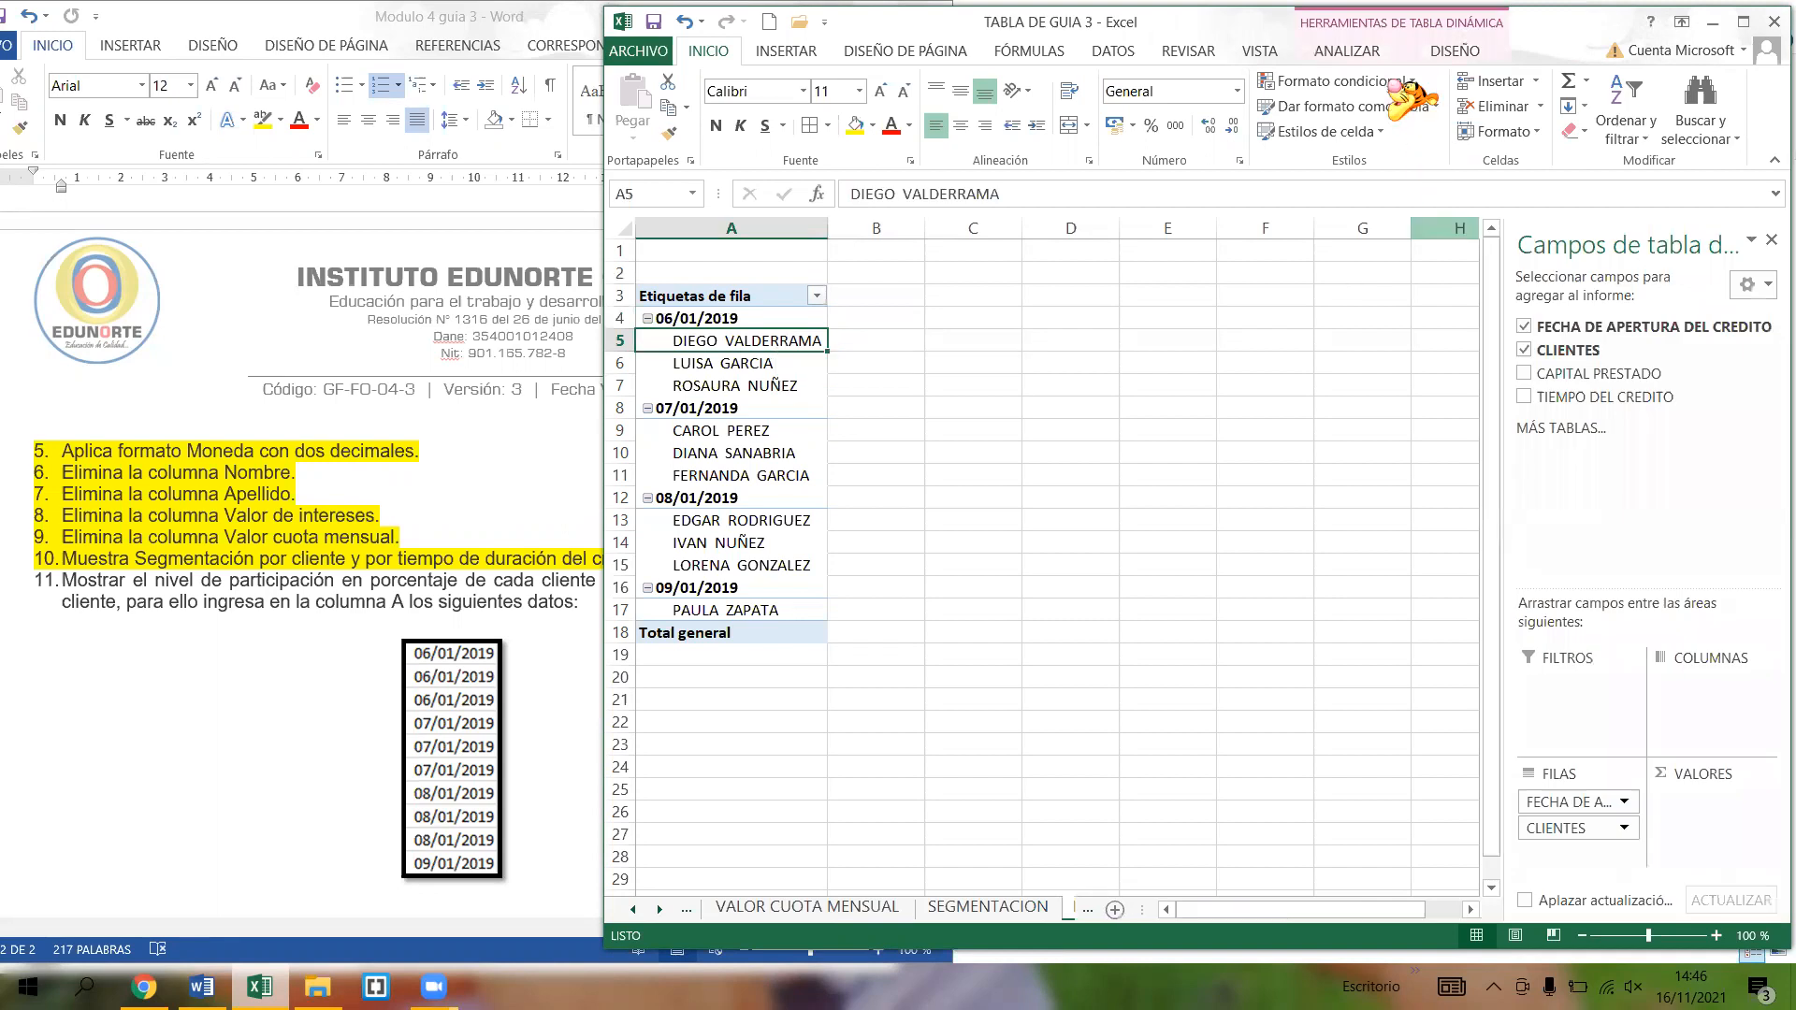
left_click(1743, 21)
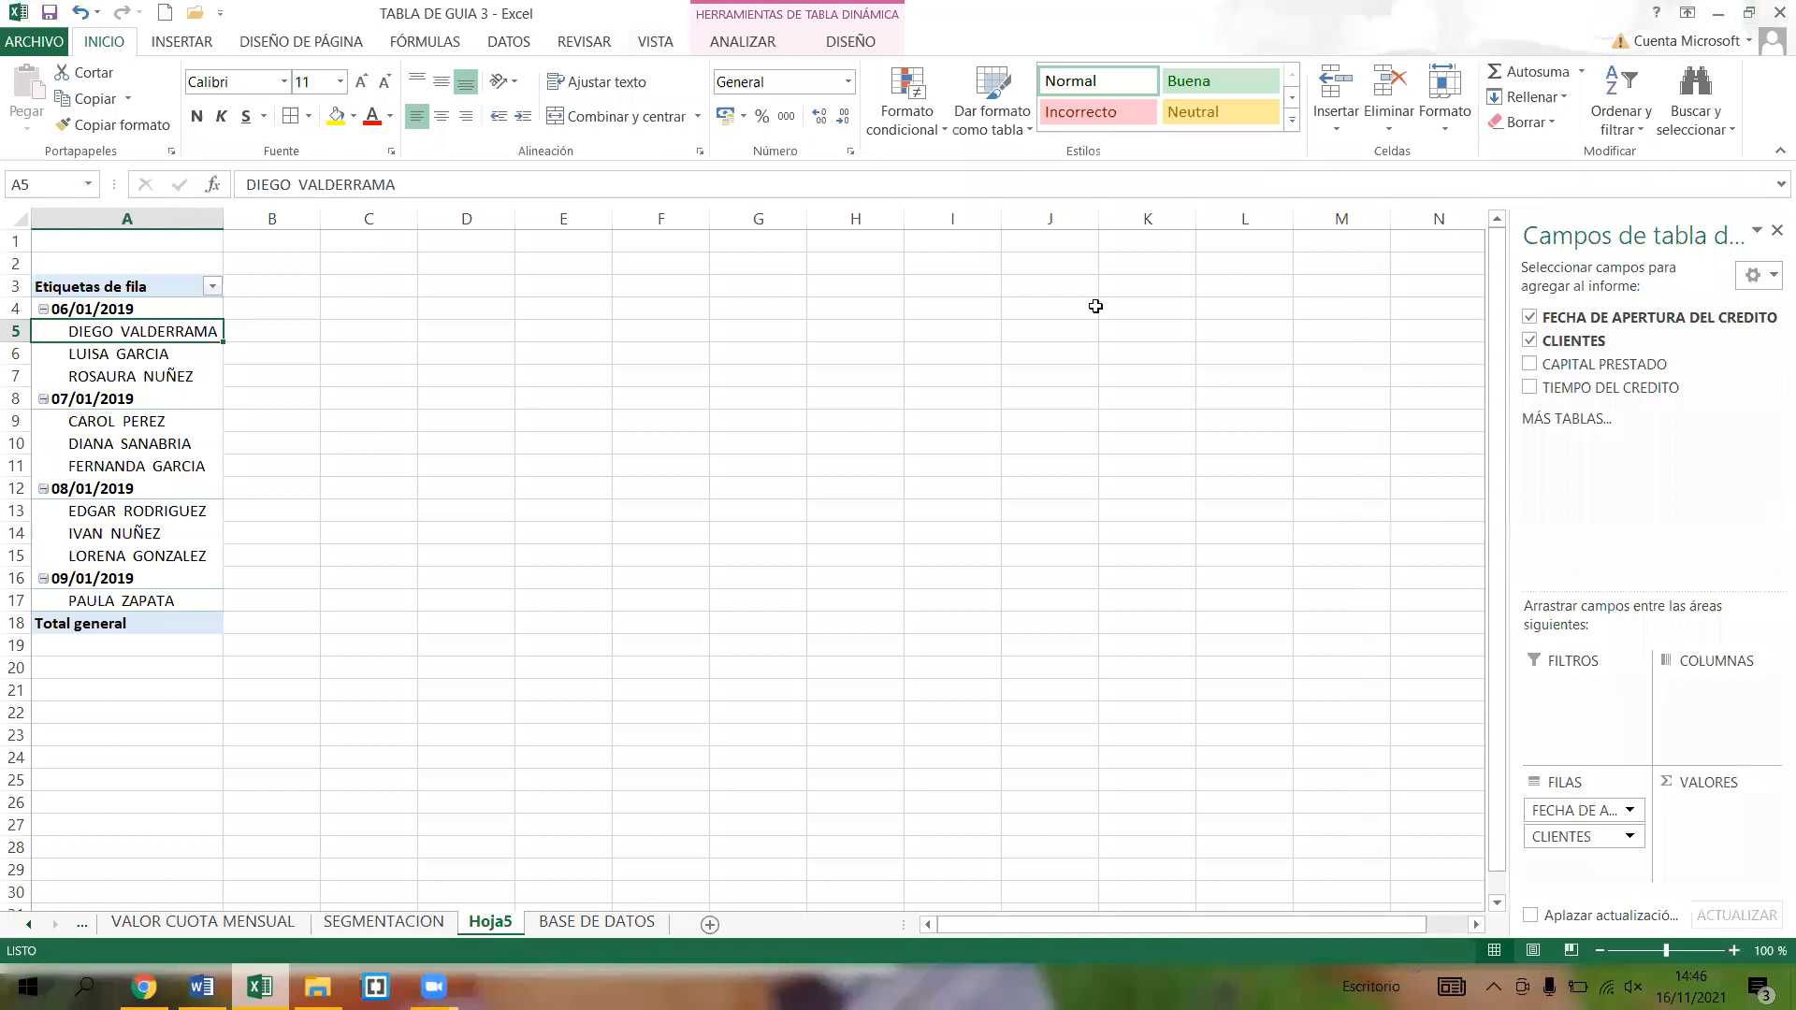
left_click(745, 42)
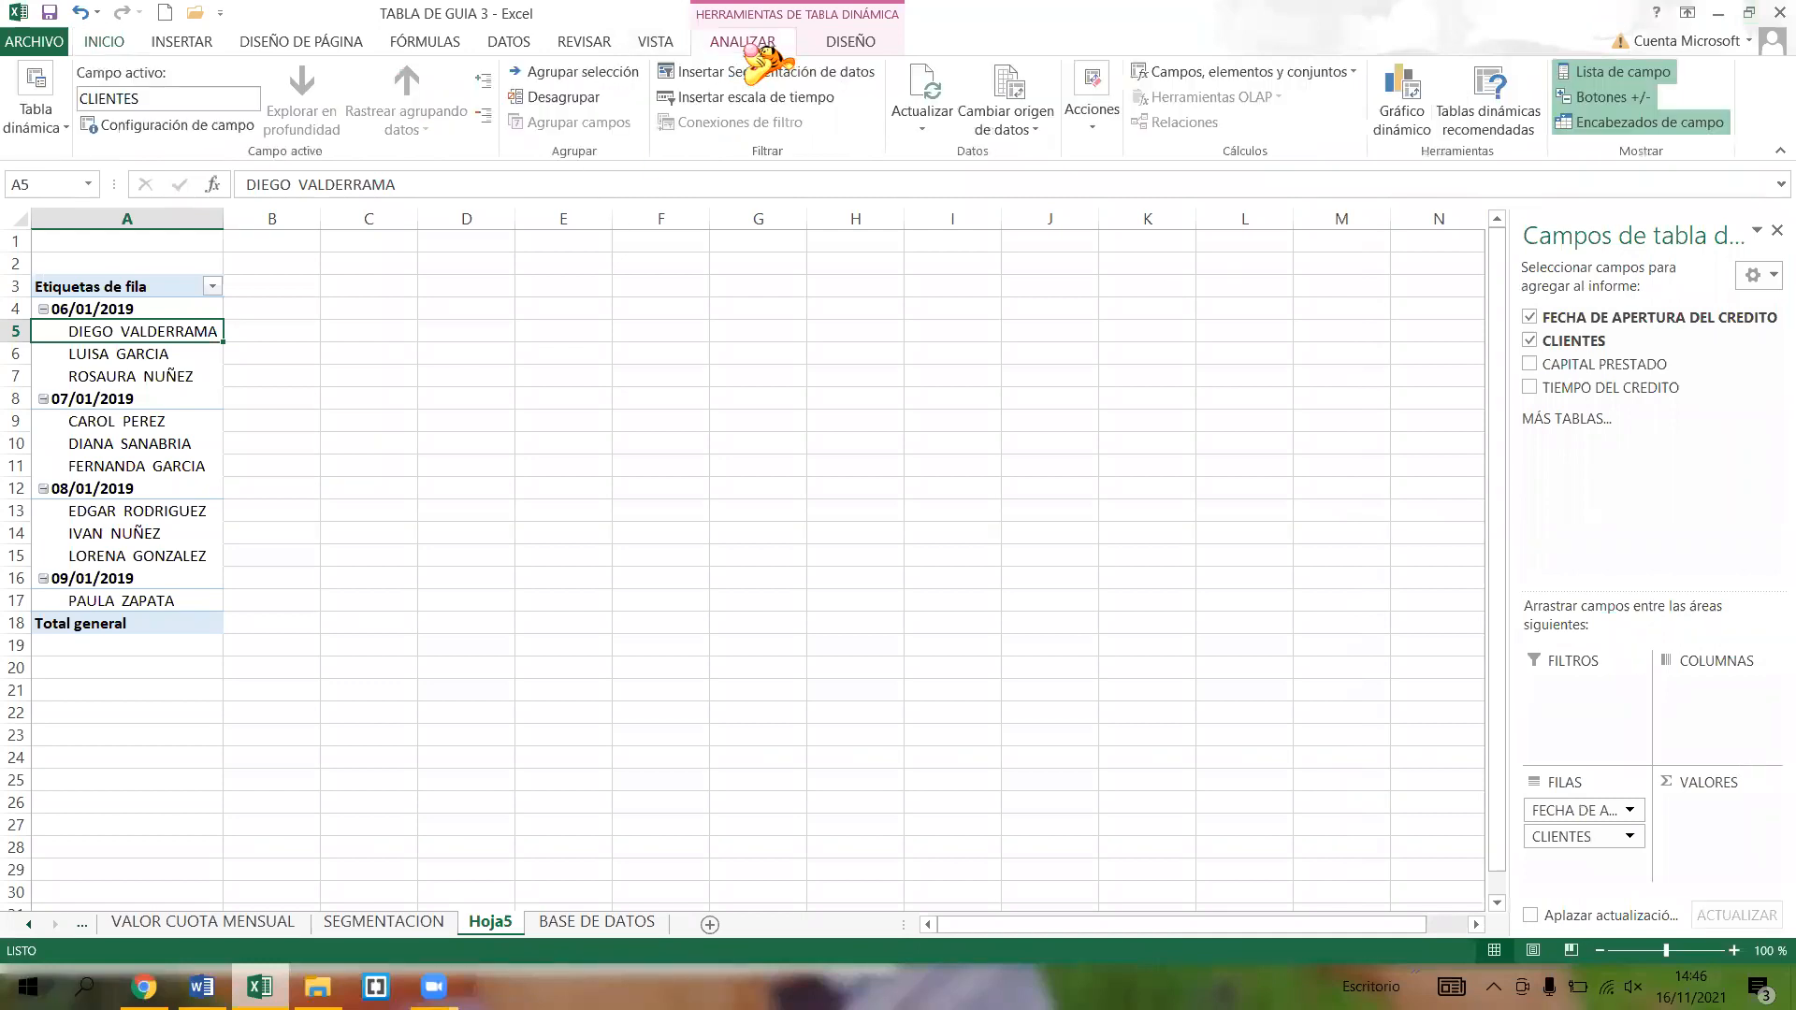
left_click(770, 97)
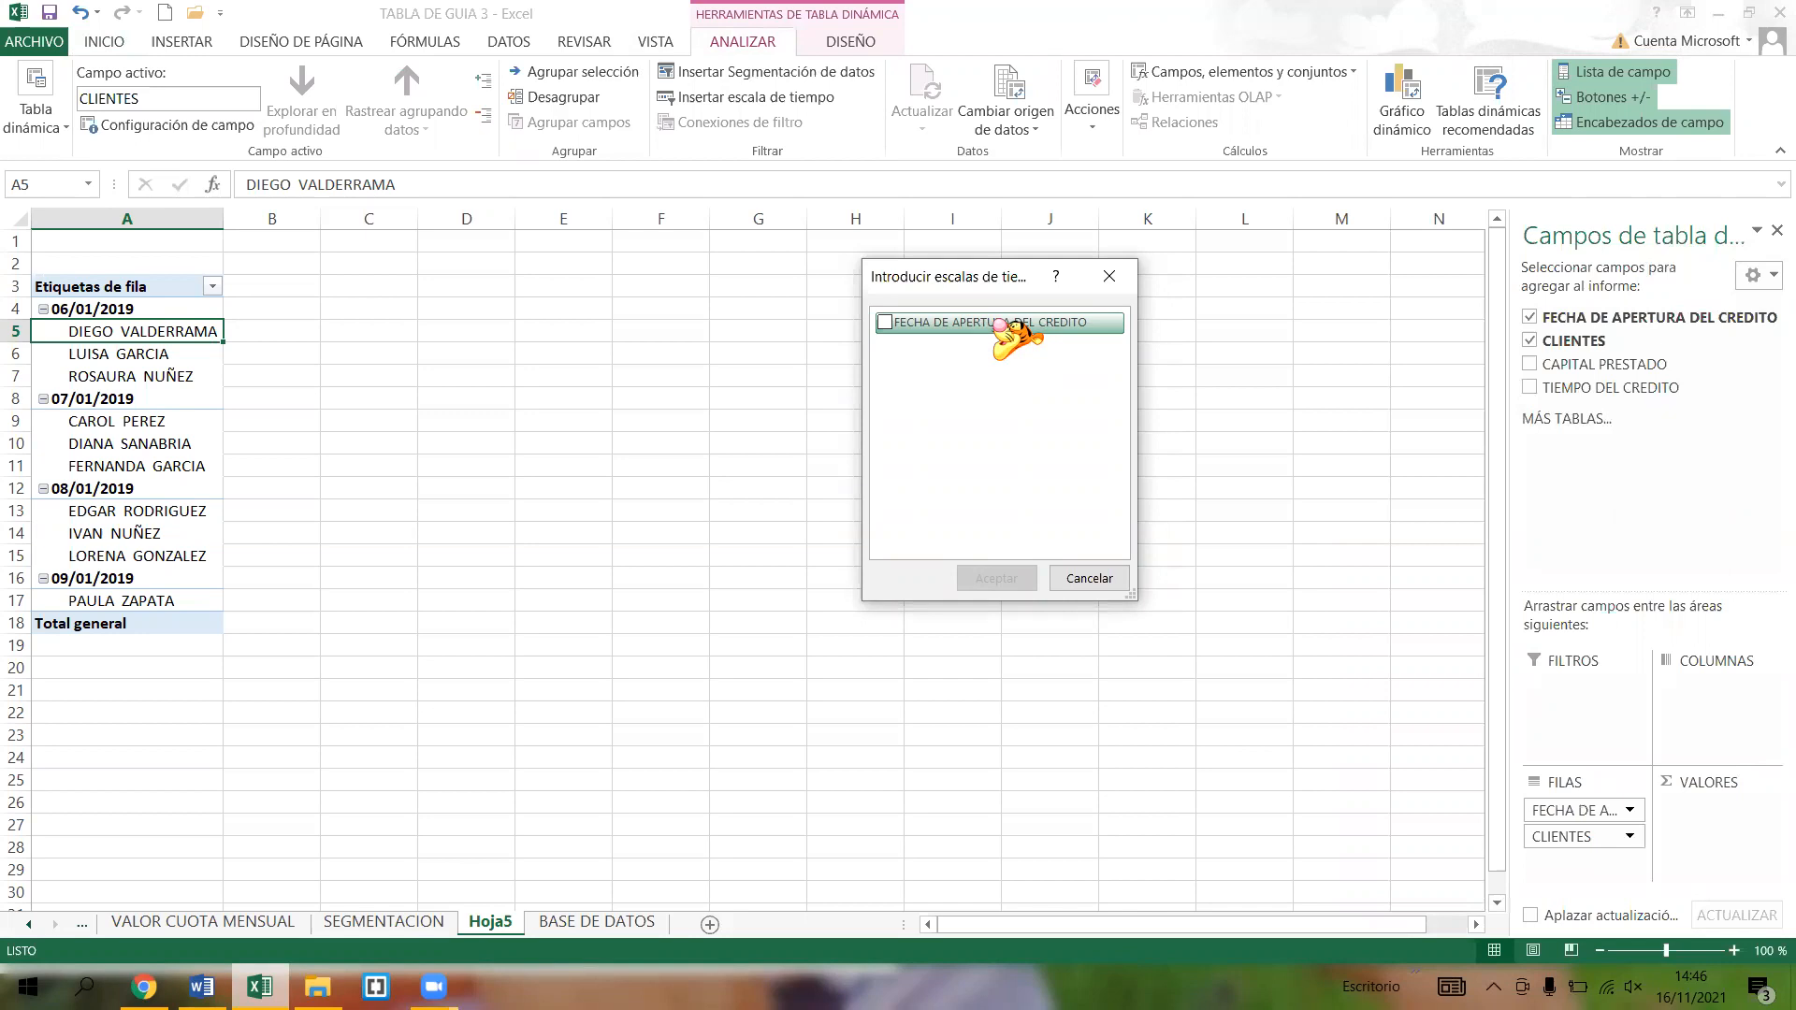
left_click(885, 323)
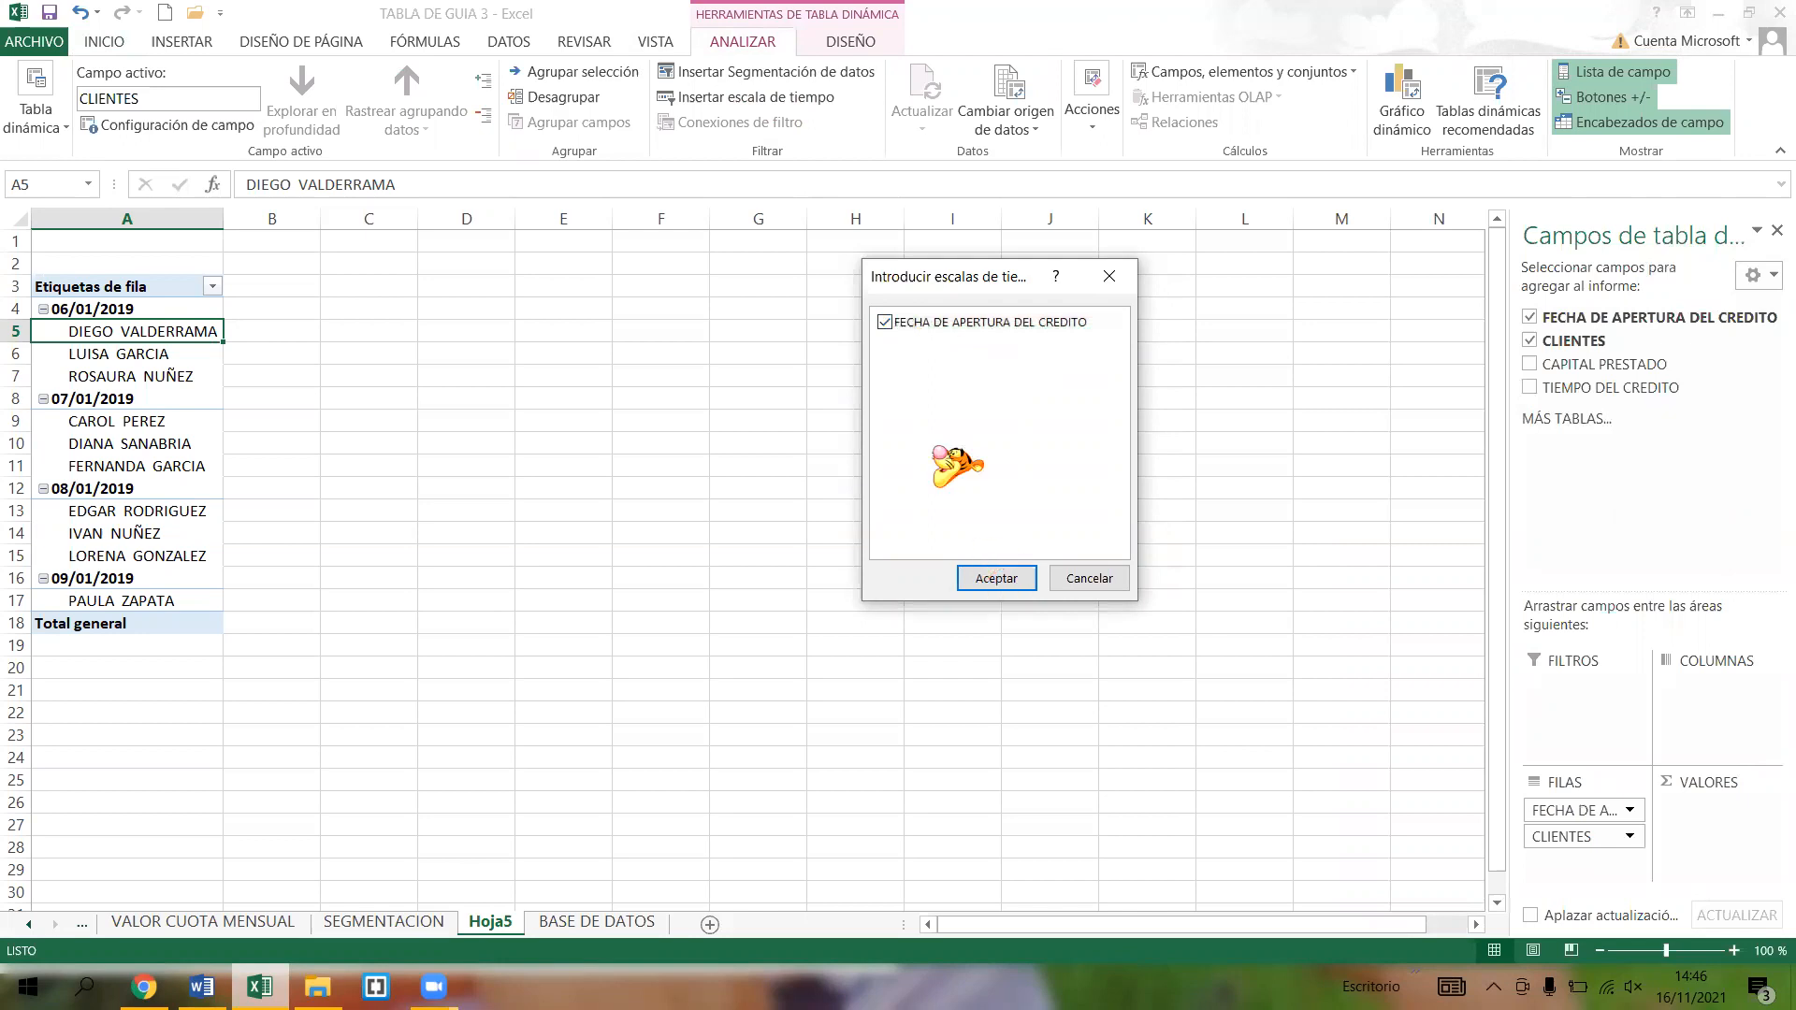
left_click(982, 578)
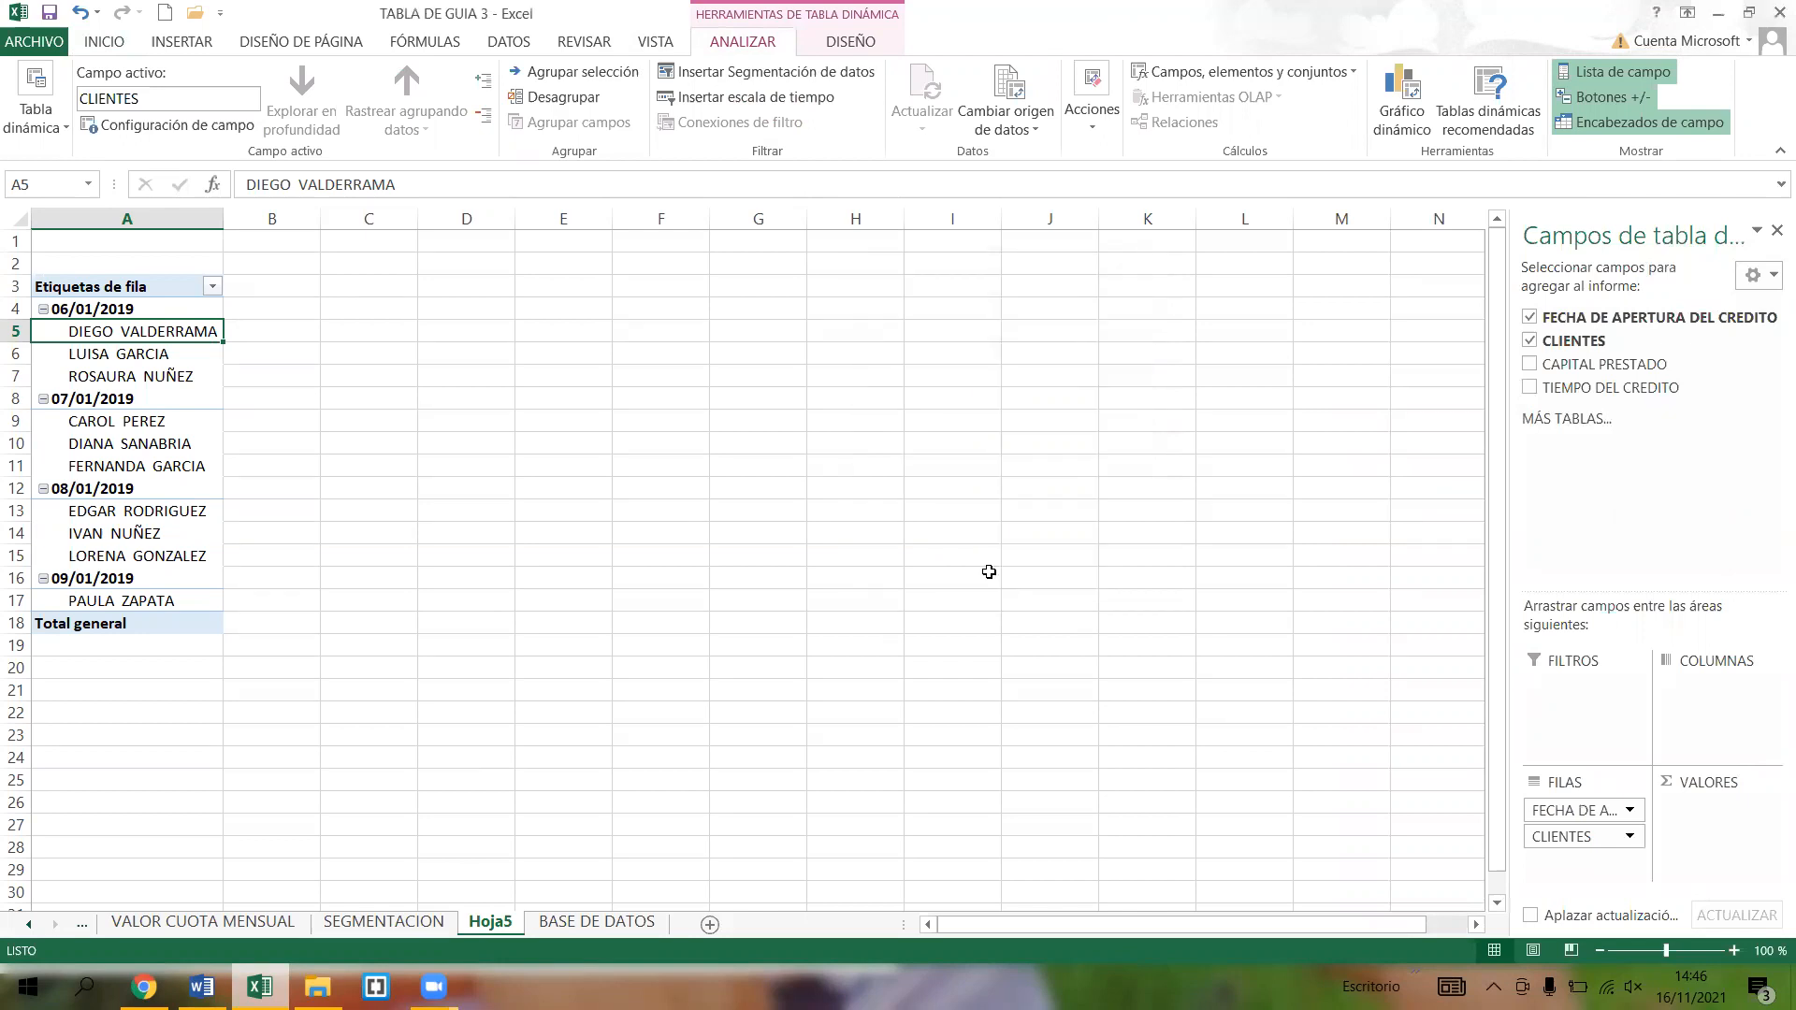
- Move the timeline up beside the pivot table and widen it to about 18.4 cm
left_click_drag(855, 506, 800, 320)
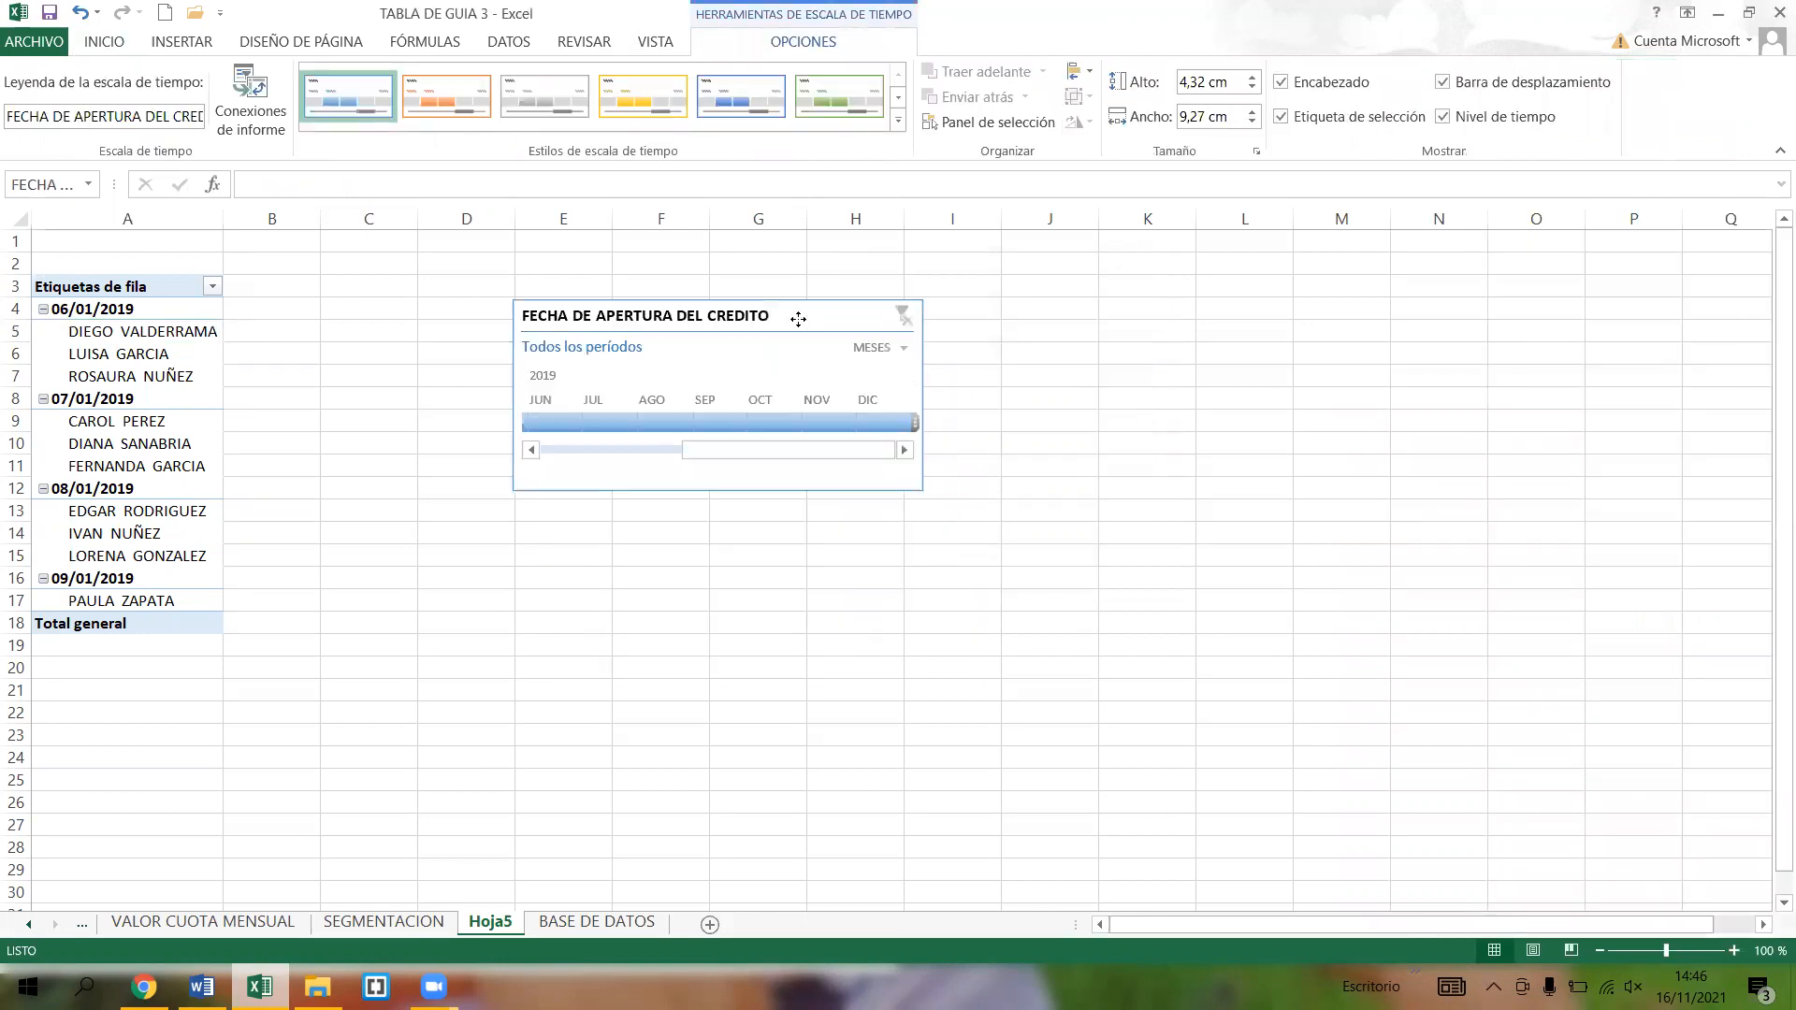
left_click_drag(925, 393, 1250, 393)
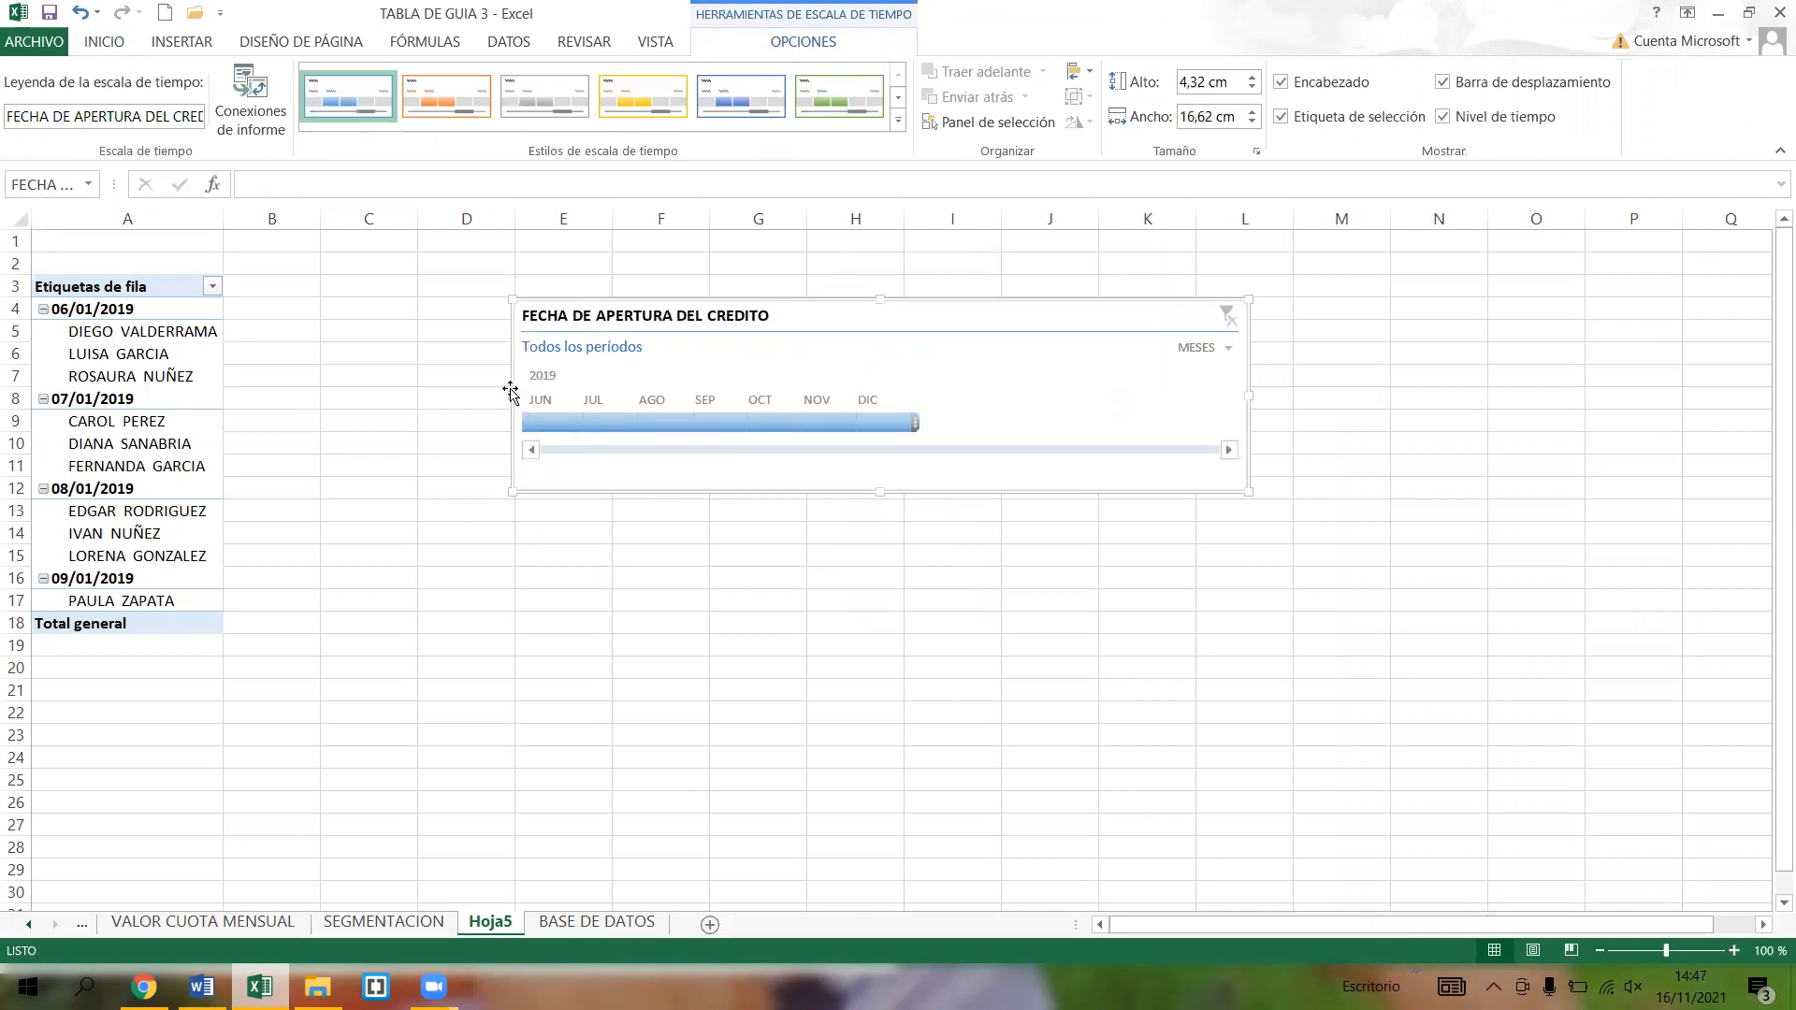
left_click_drag(515, 396, 433, 380)
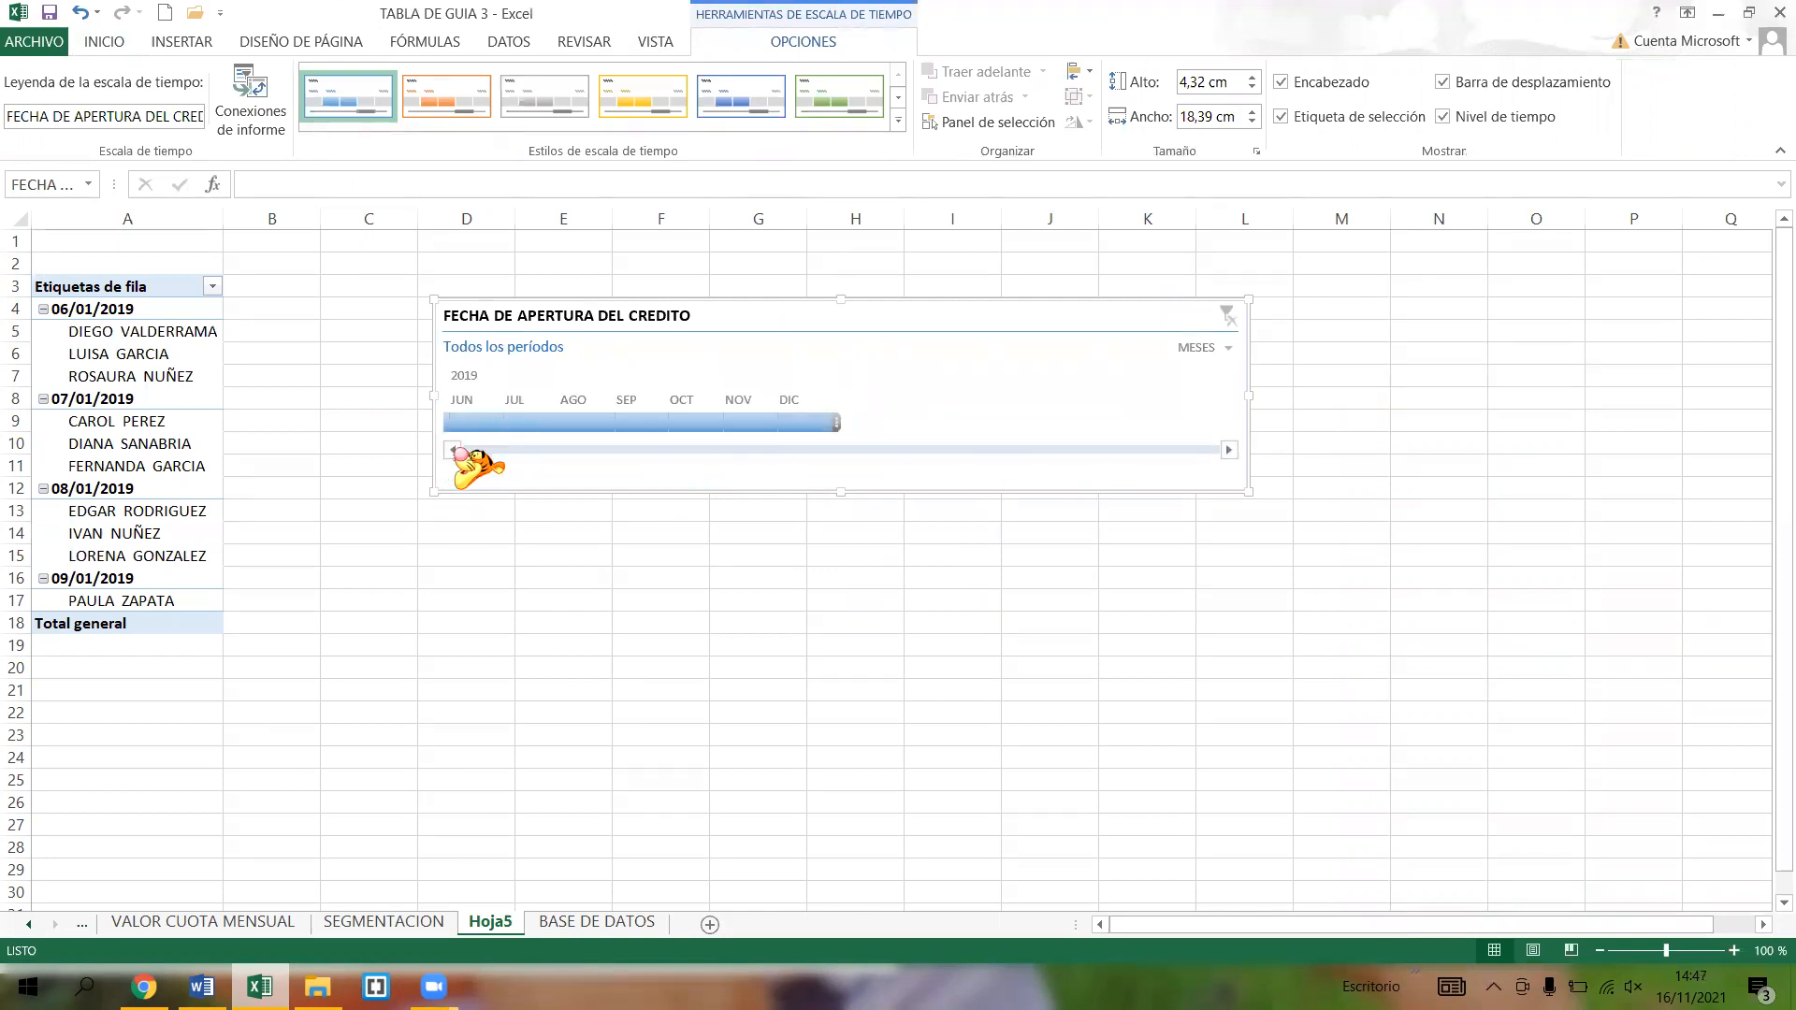
- Filter the pivot table with the timeline by single months of 2019, trying June and April and finishing on January
left_click(475, 419)
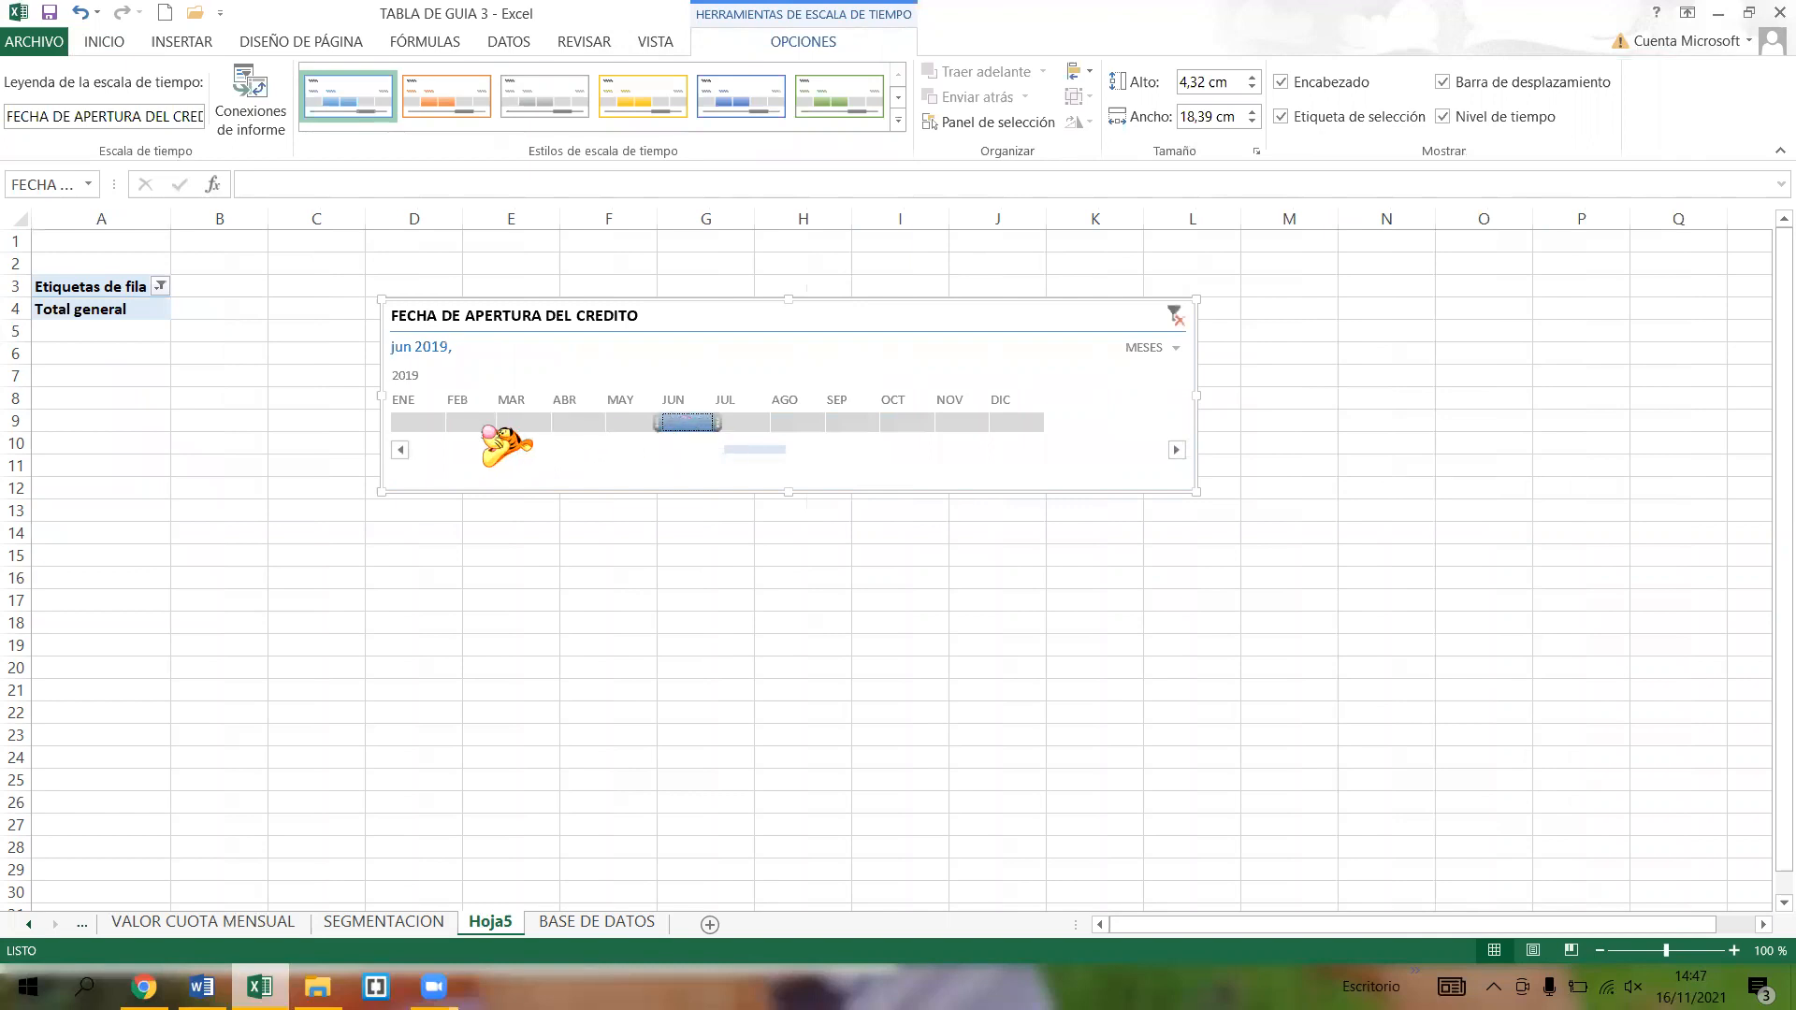
left_click(412, 420)
left_click(516, 418)
left_click(582, 419)
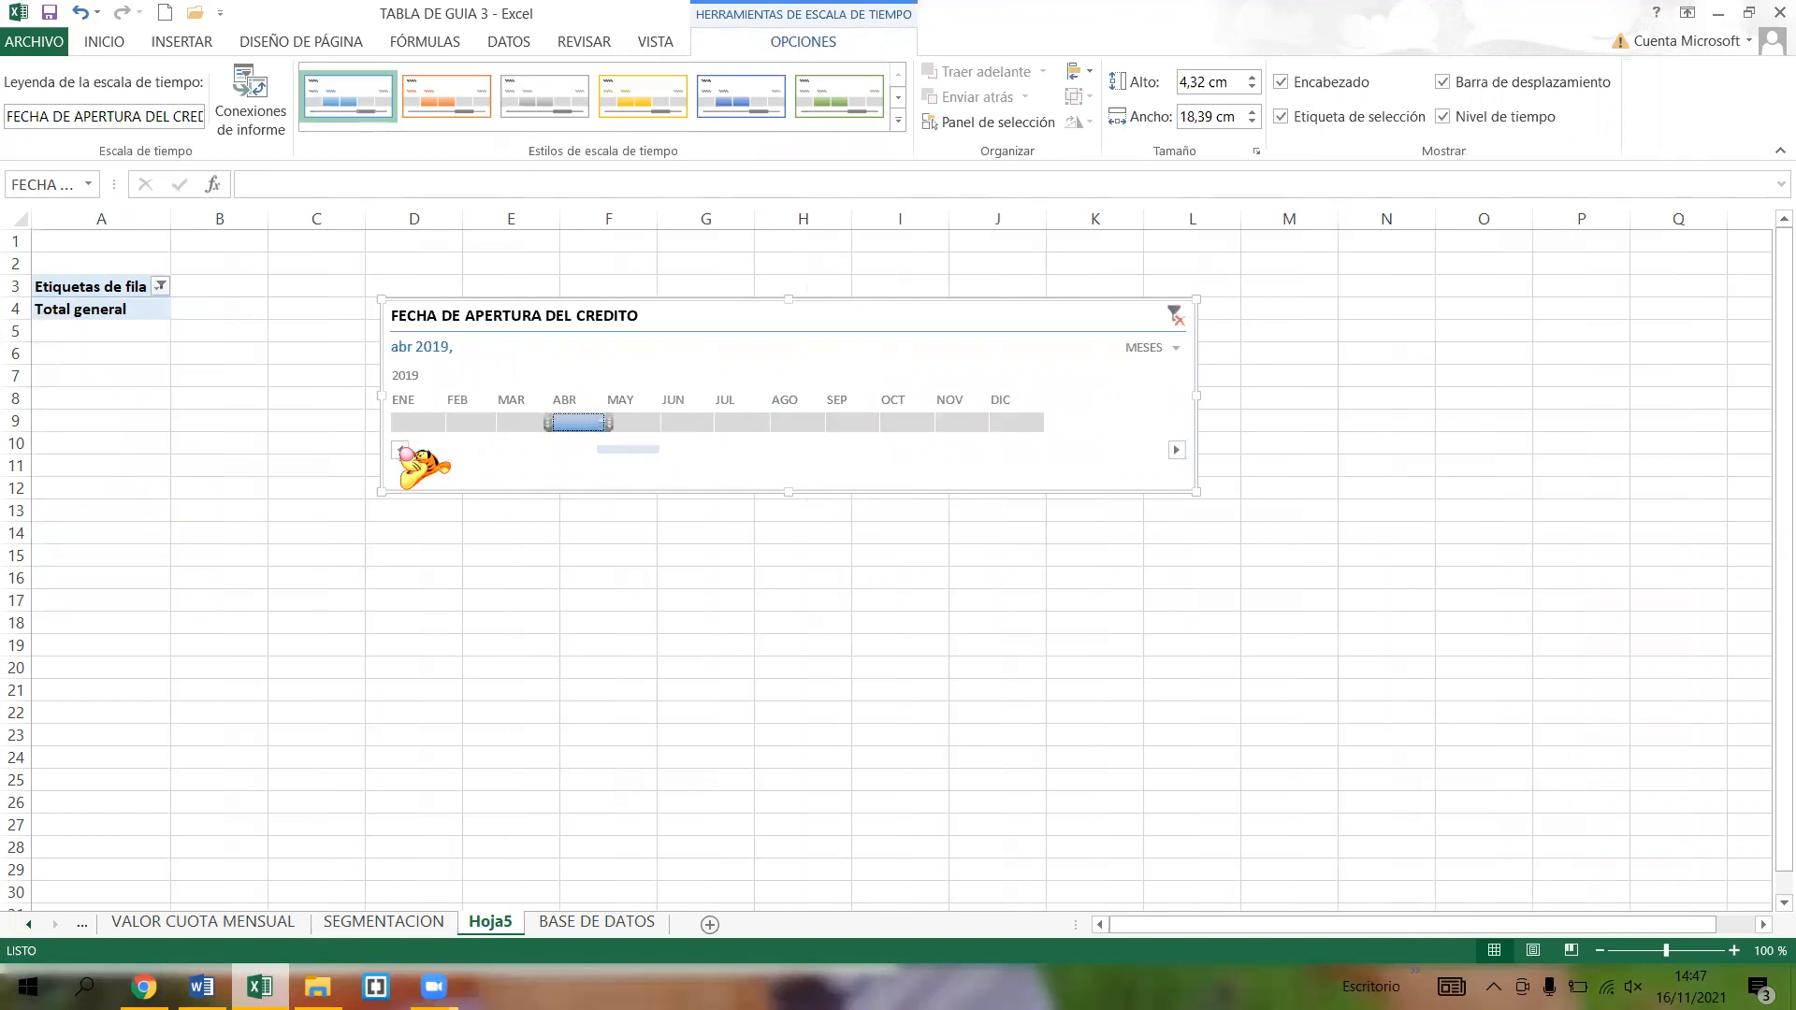
left_click(415, 419)
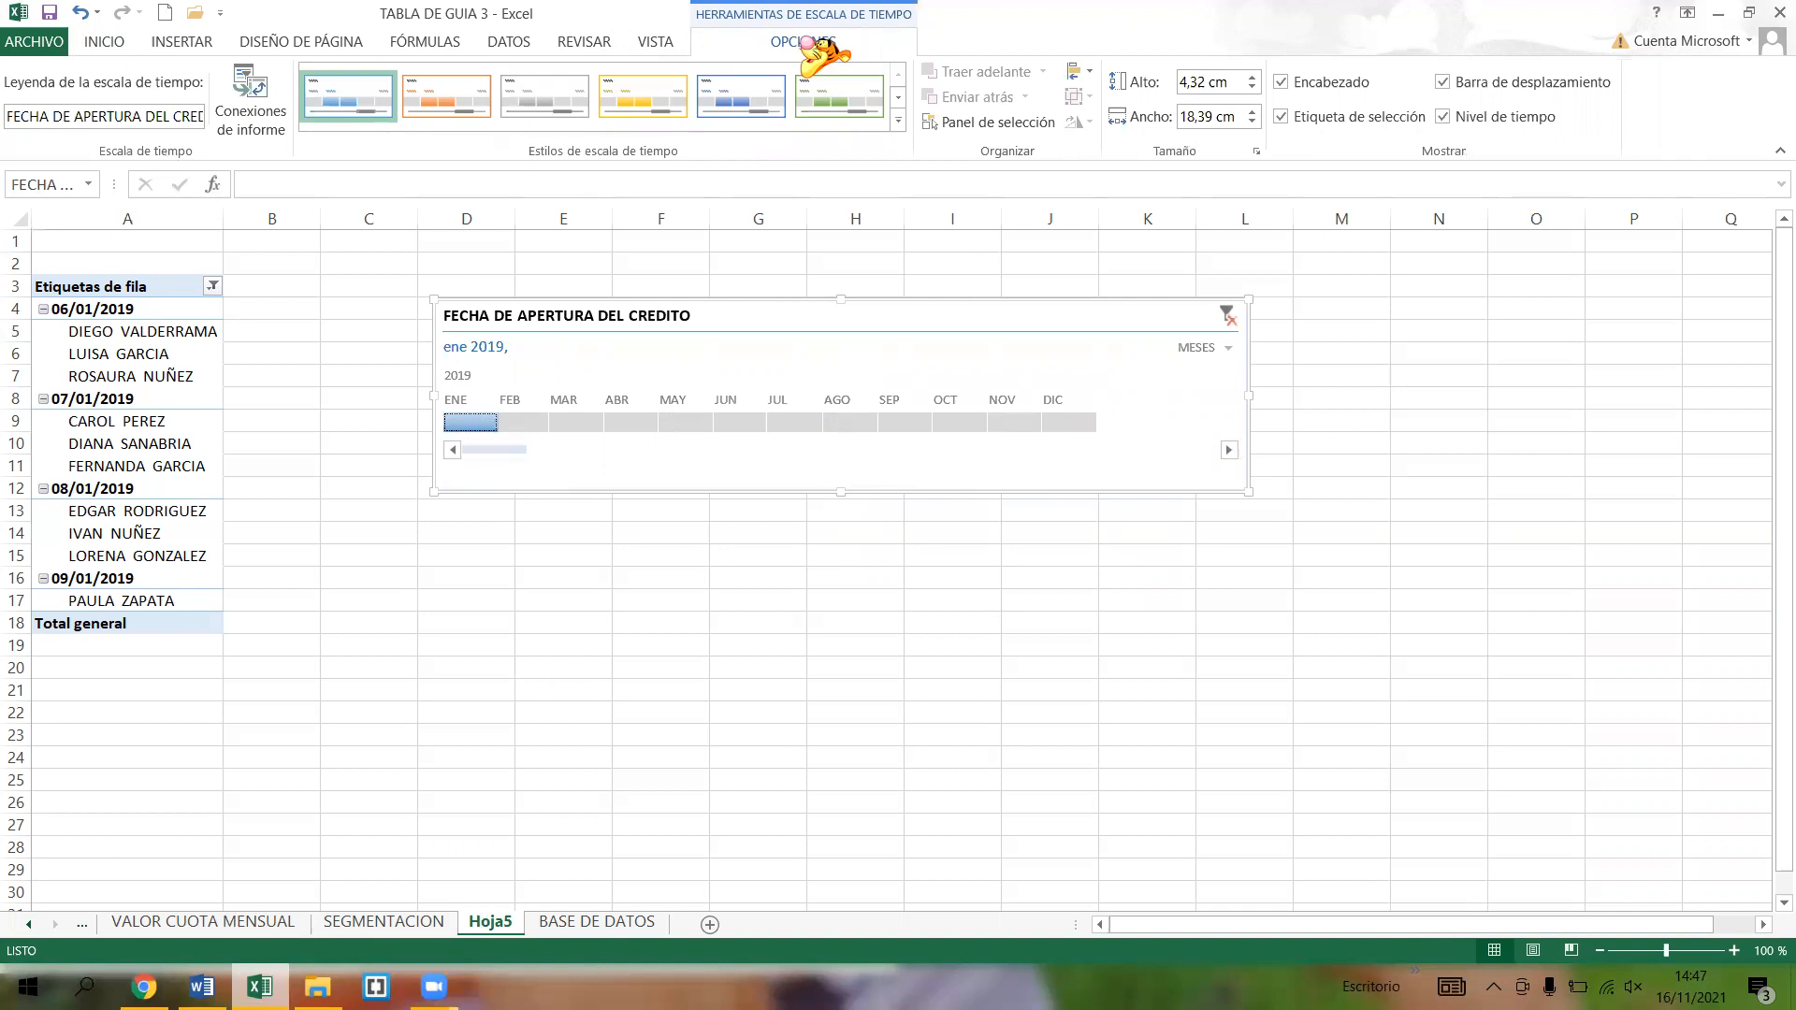
- Add CAPITAL PRESTADO to the pivot table as a summed value field
left_click(111, 409)
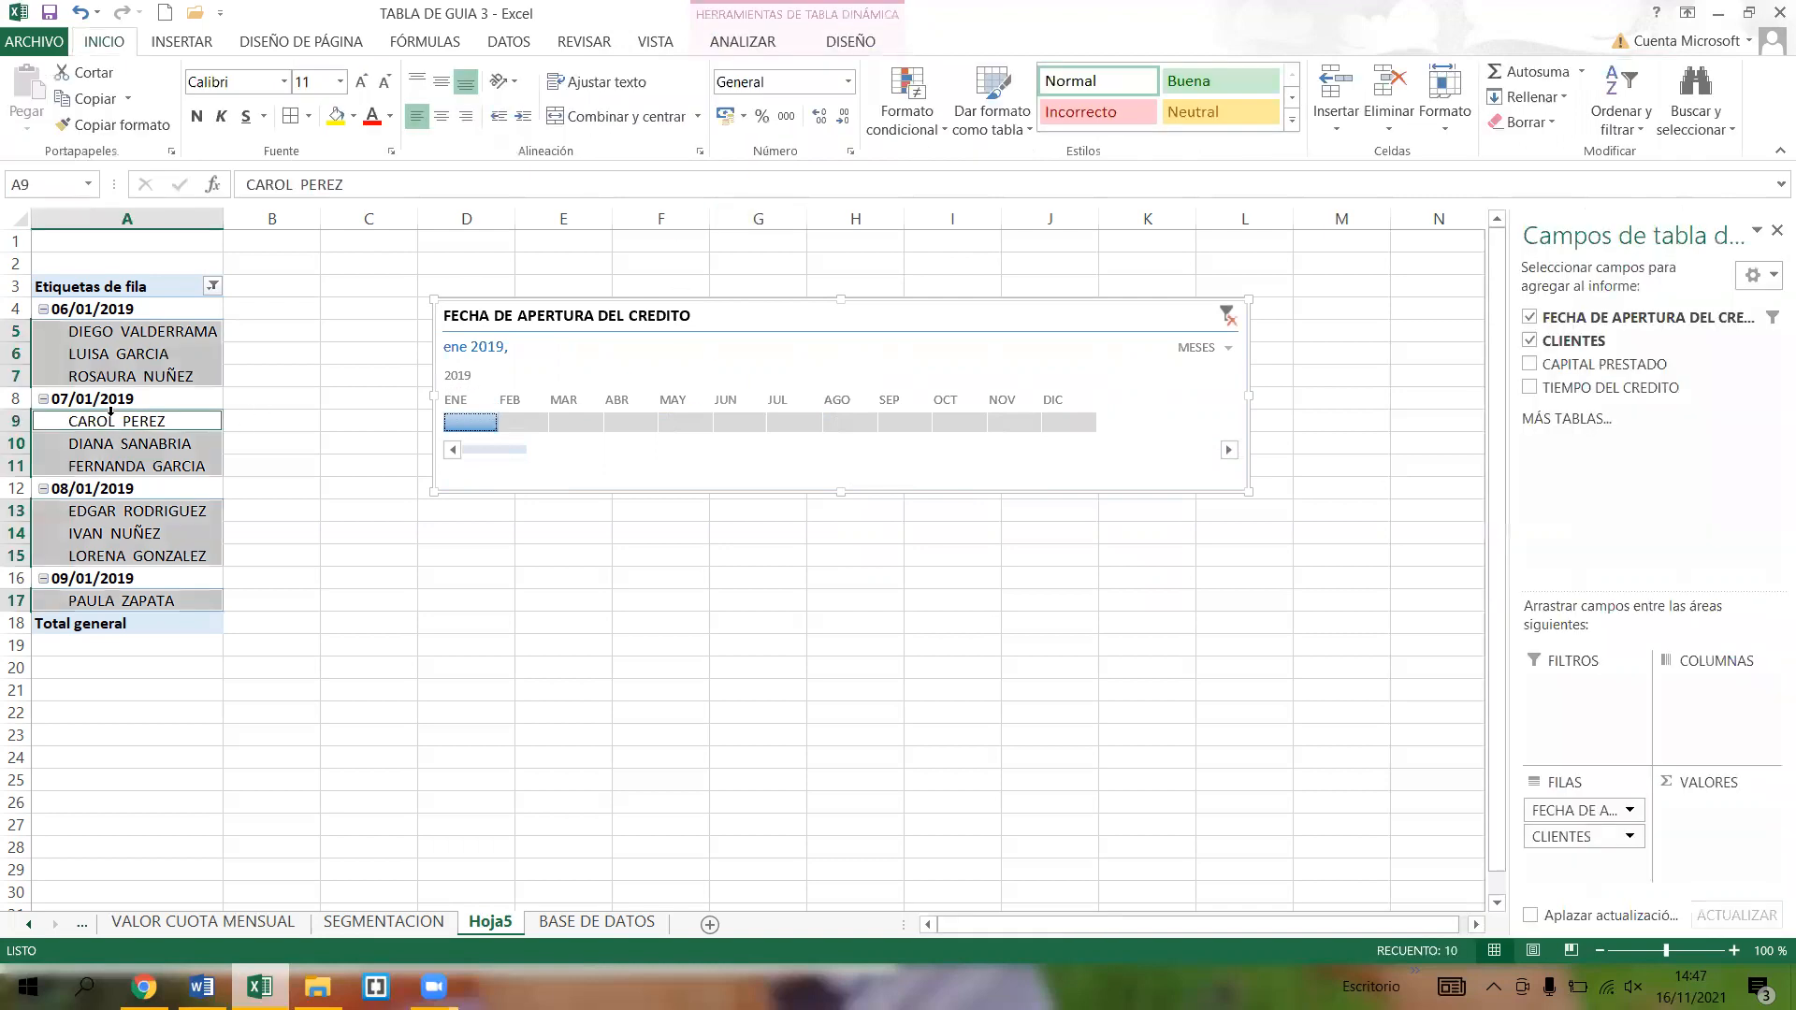
left_click(145, 330)
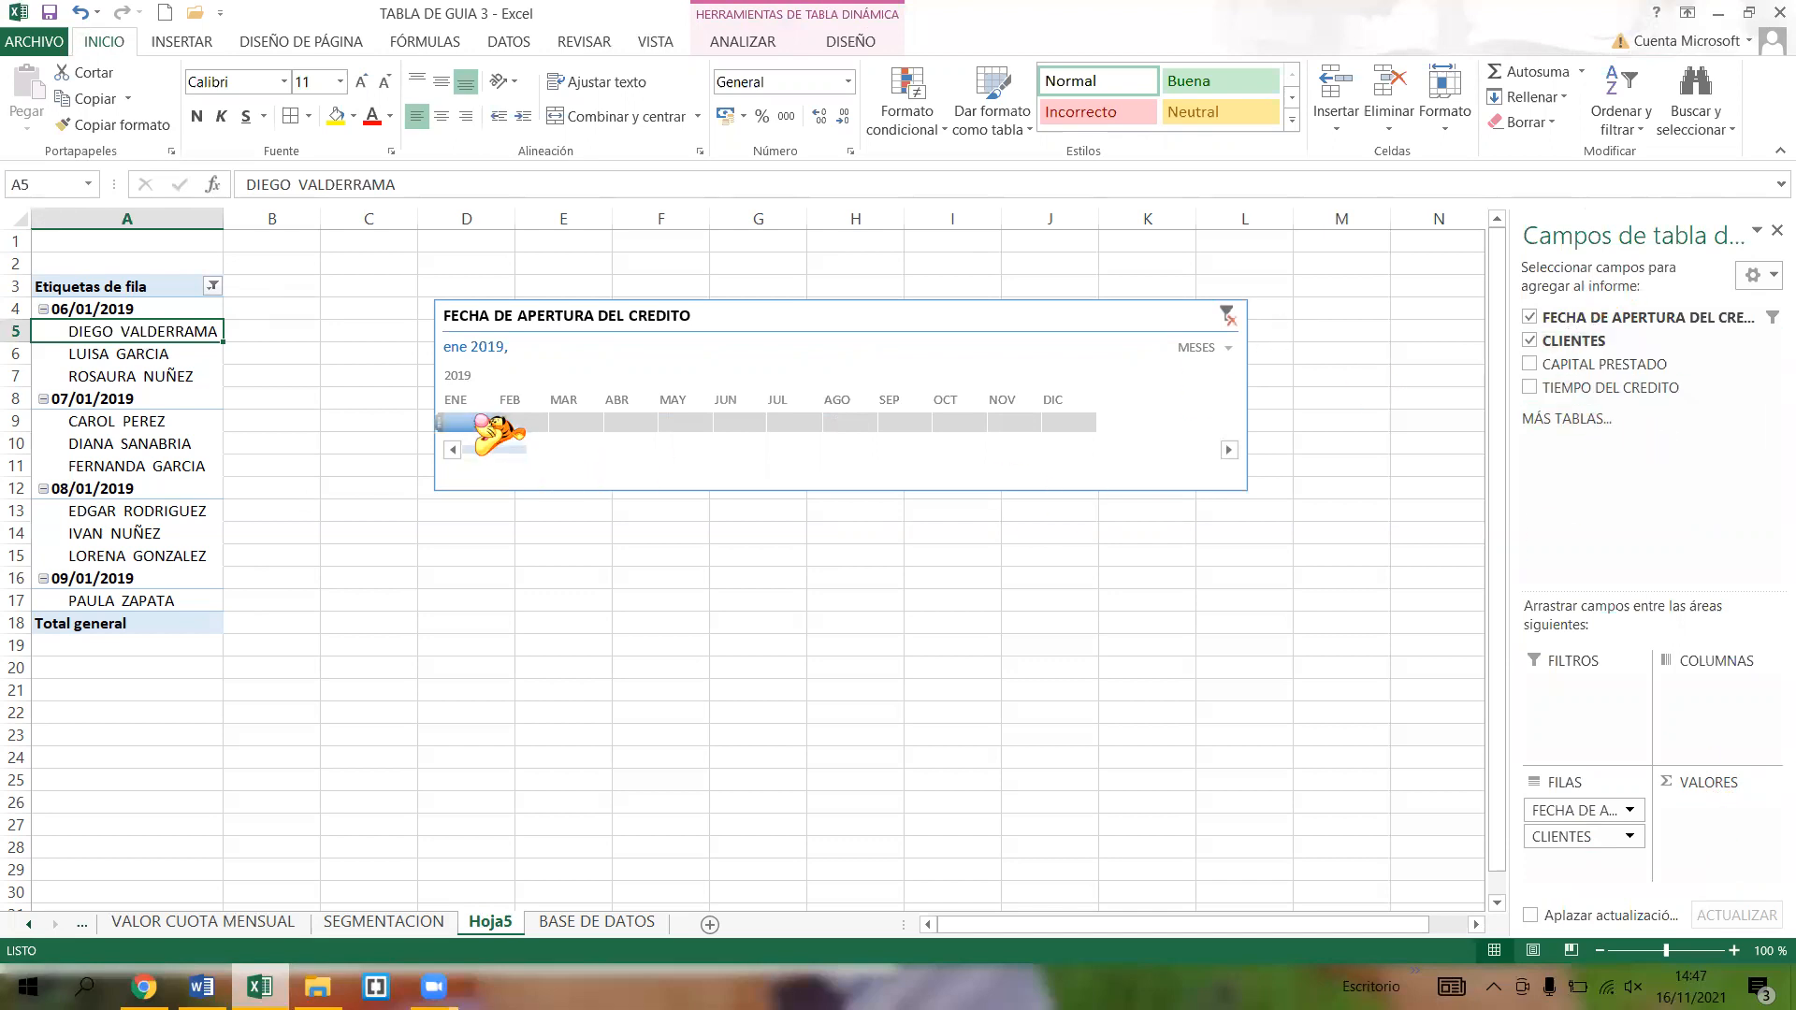
left_click(154, 356)
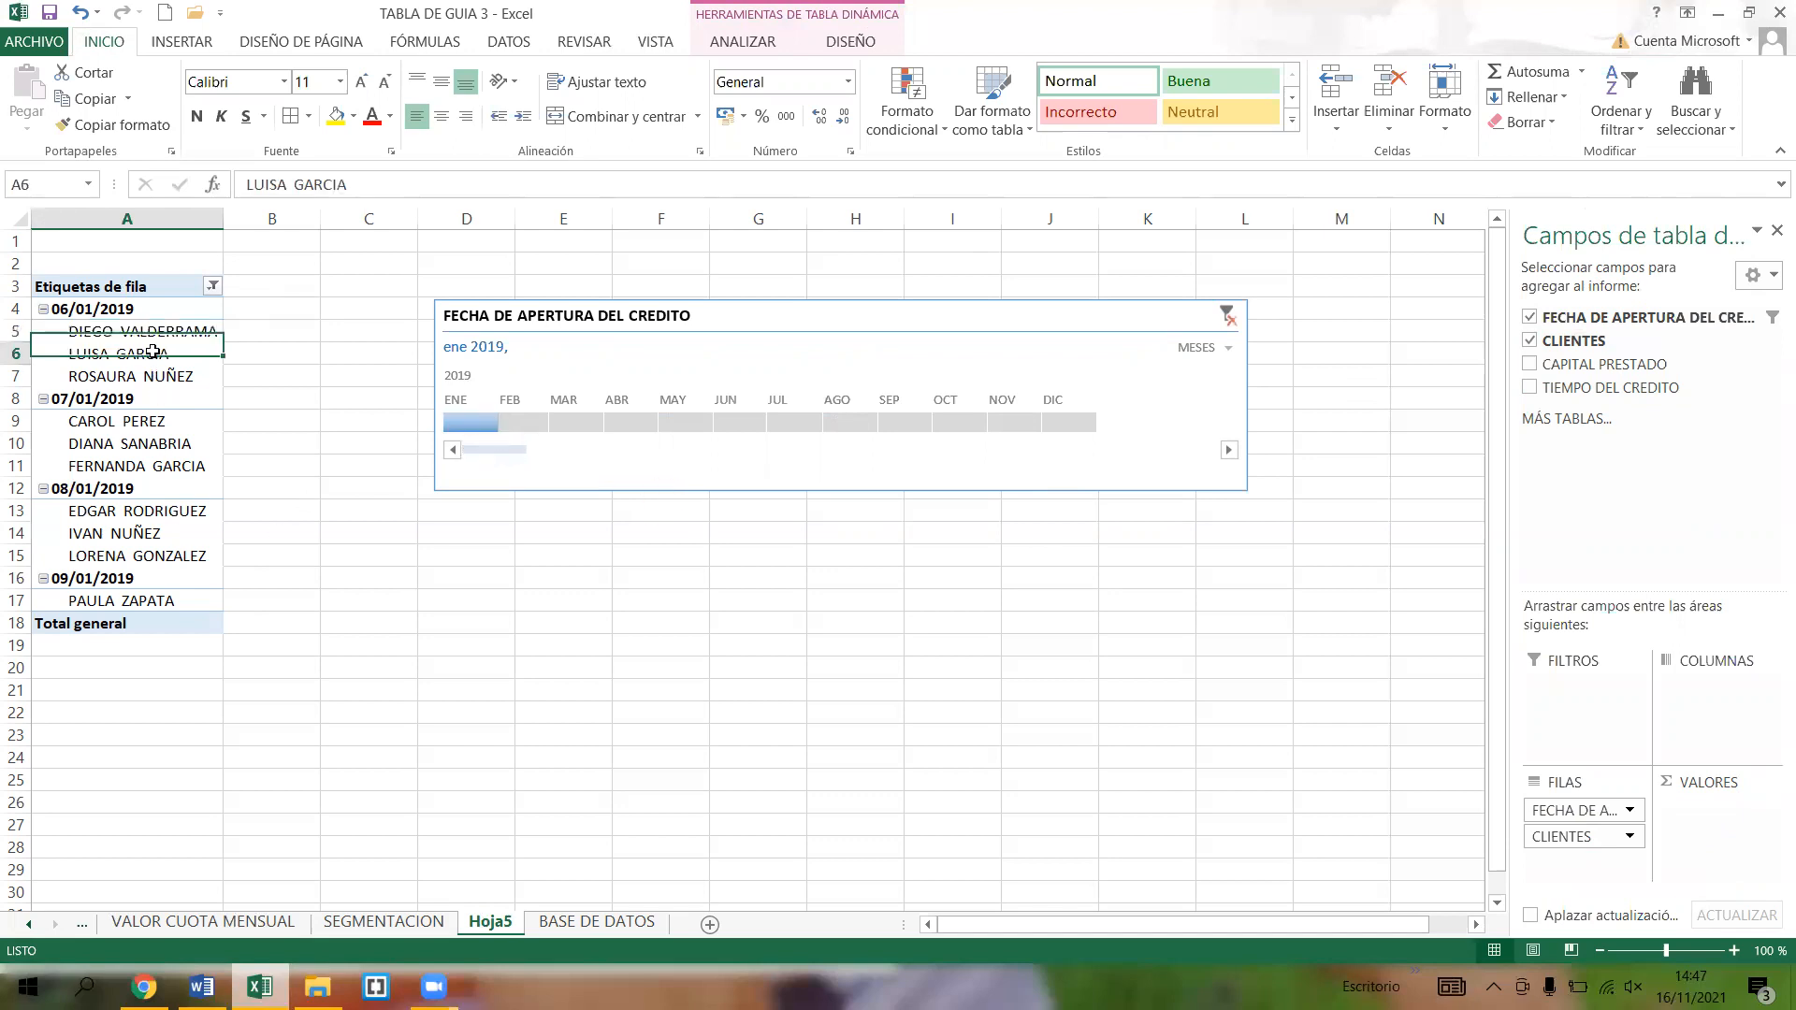
left_click_drag(1623, 365, 1722, 810)
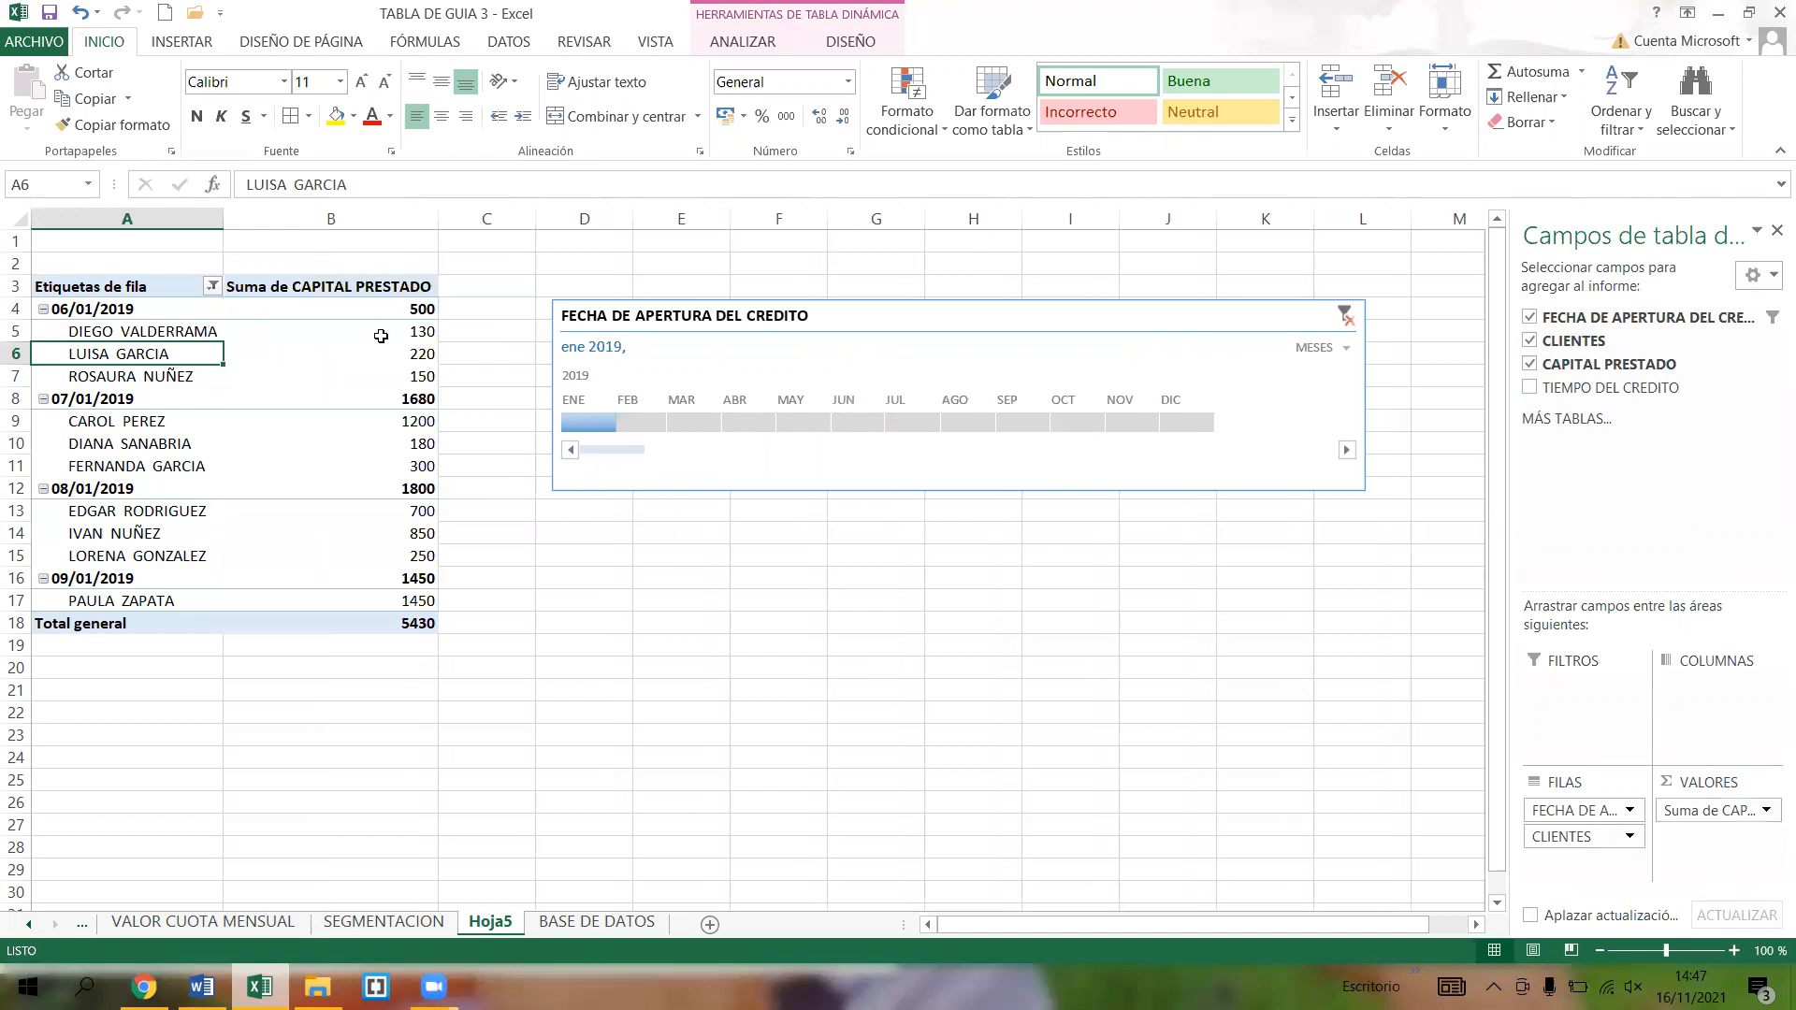
left_click(381, 336)
left_click(376, 358)
left_click(376, 379)
left_click(375, 401)
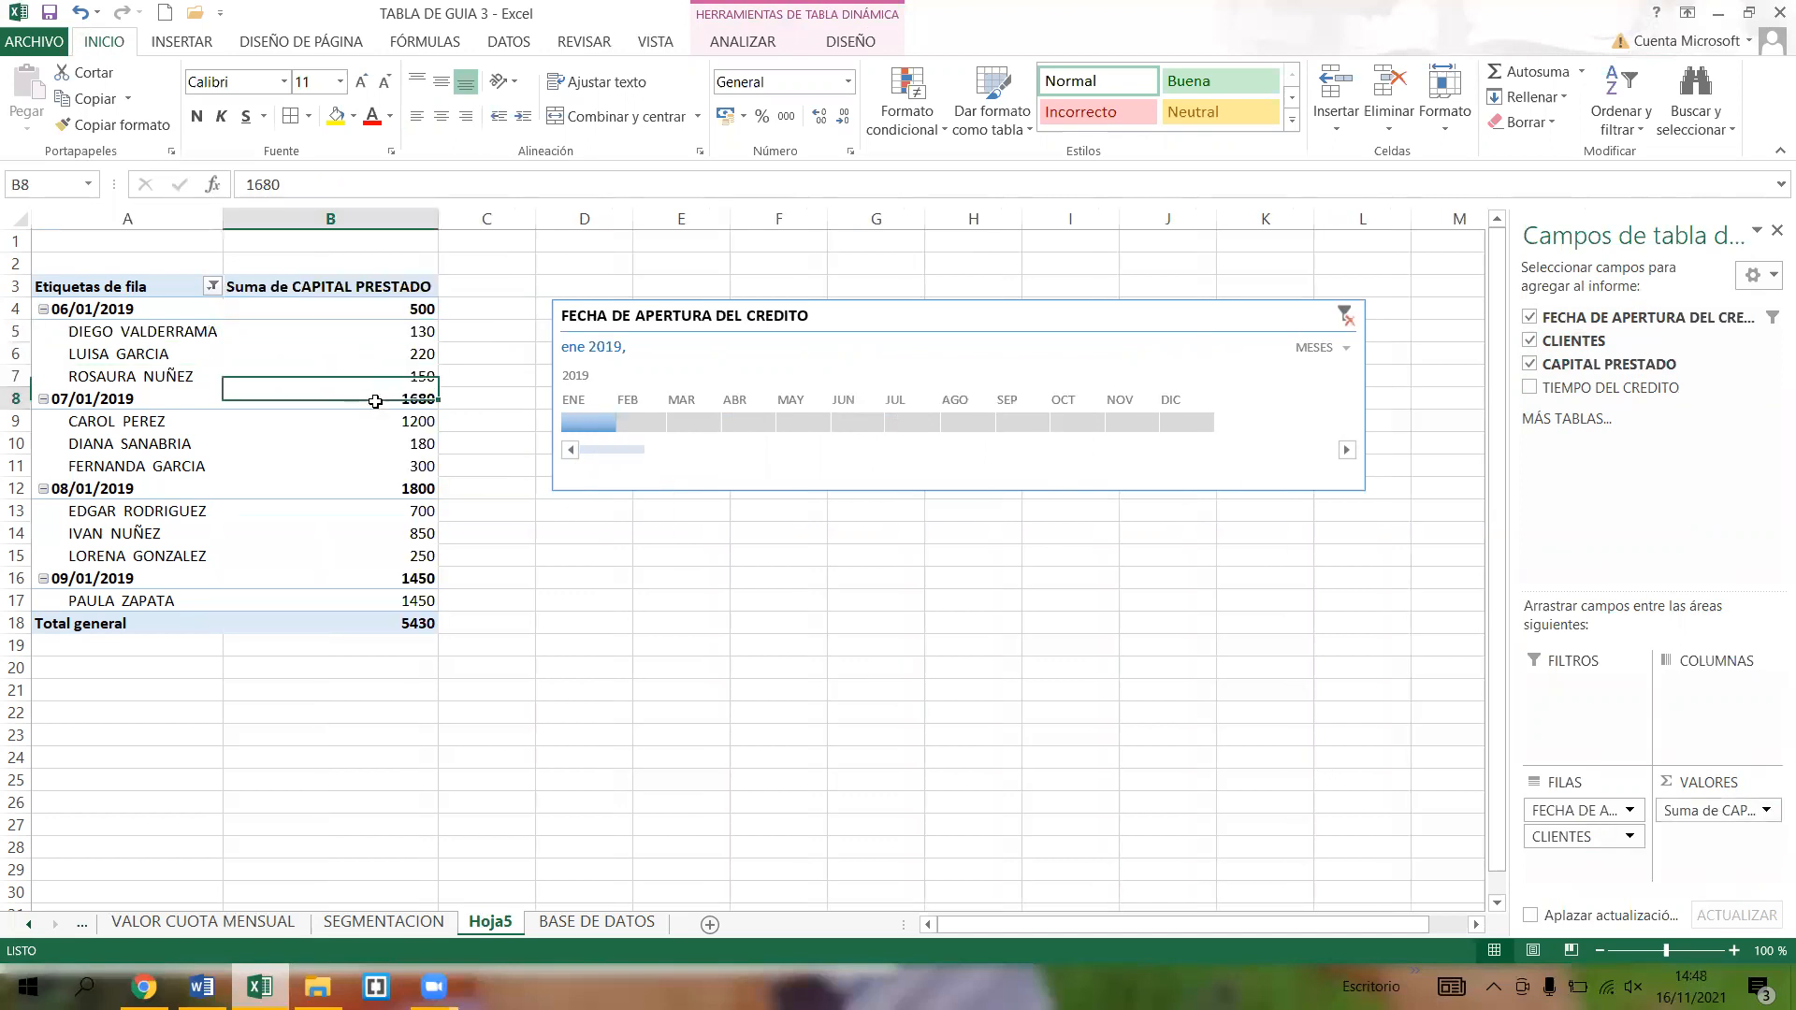
- Configure the Suma de CAPITAL PRESTADO value field to show its values as % del total general
left_click(1752, 812)
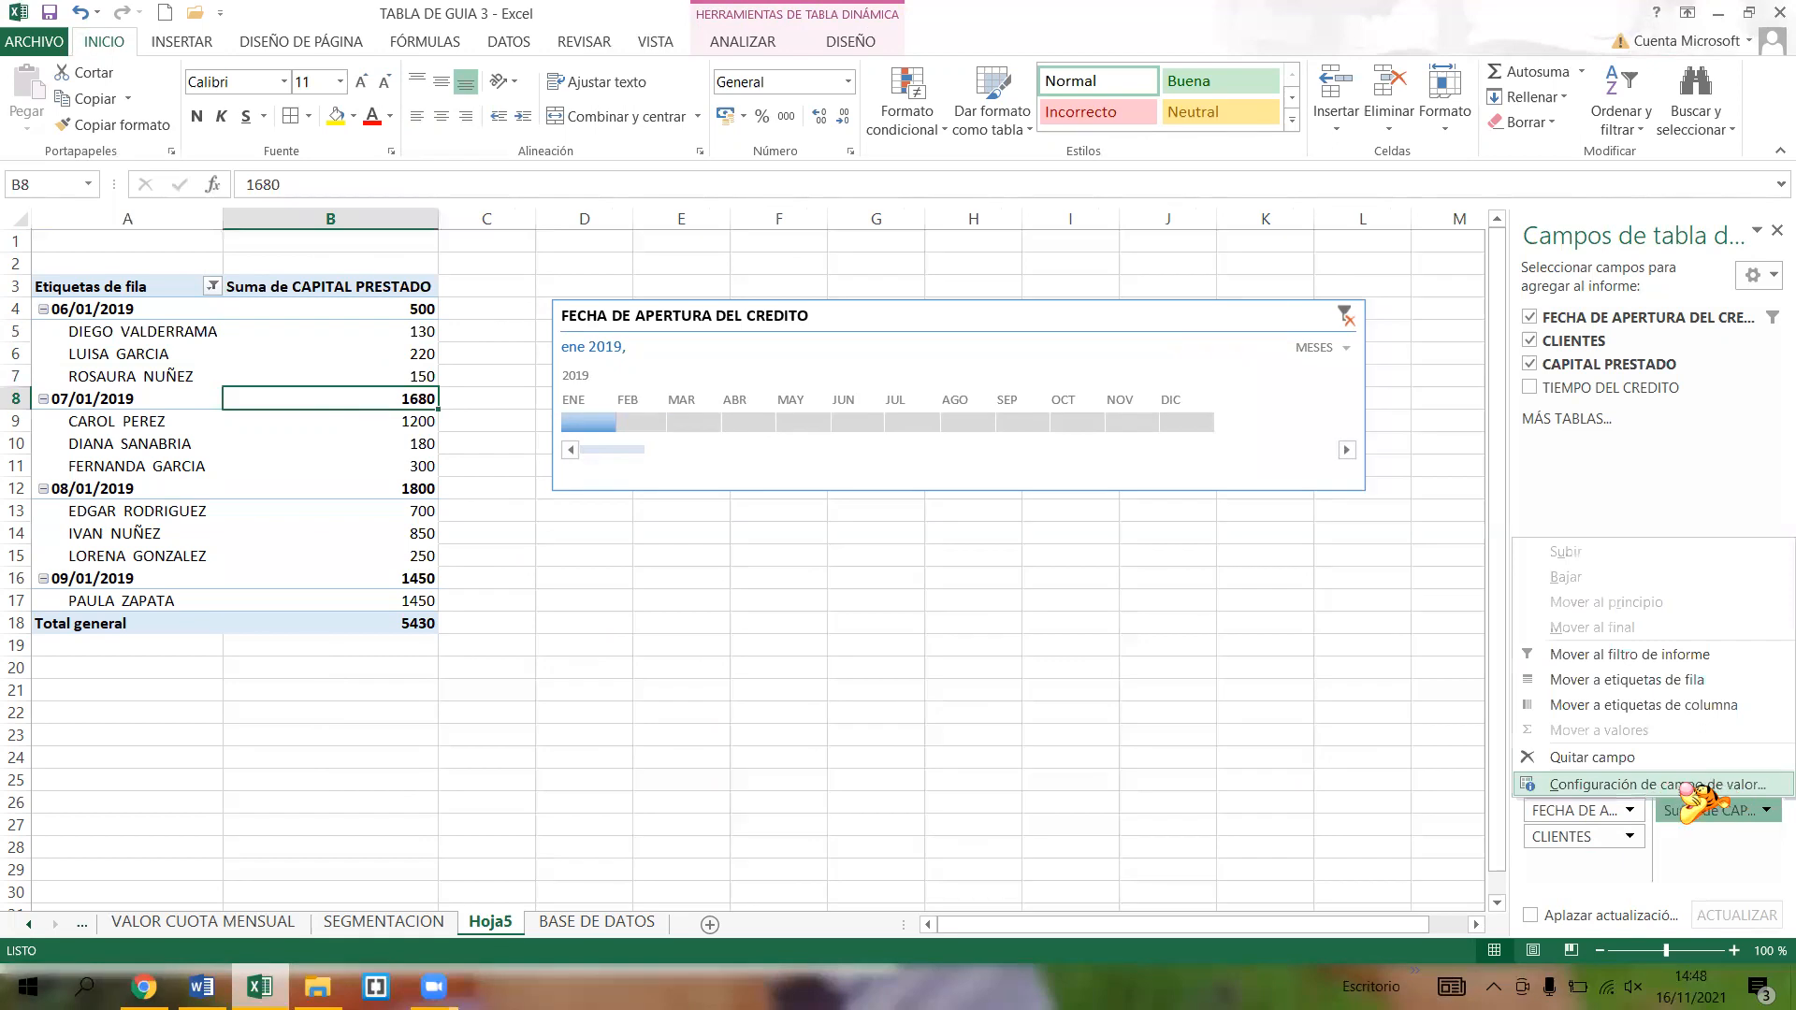
left_click(1656, 784)
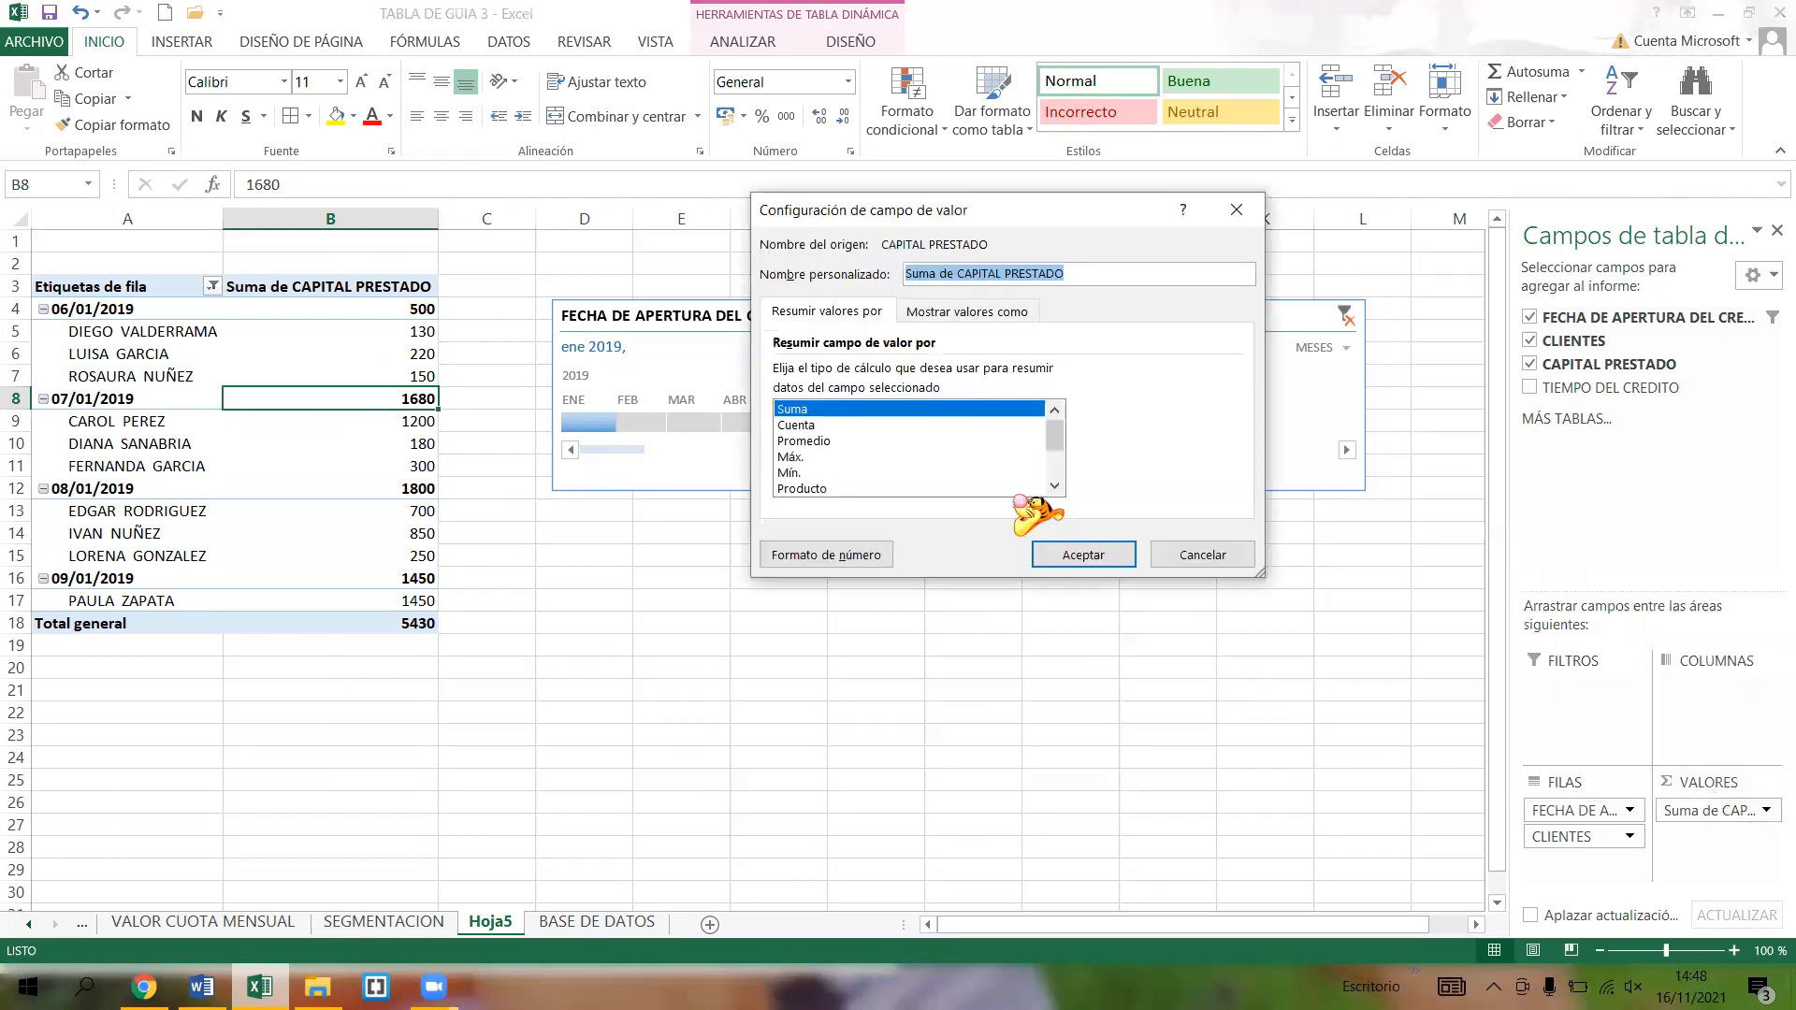
left_click(991, 311)
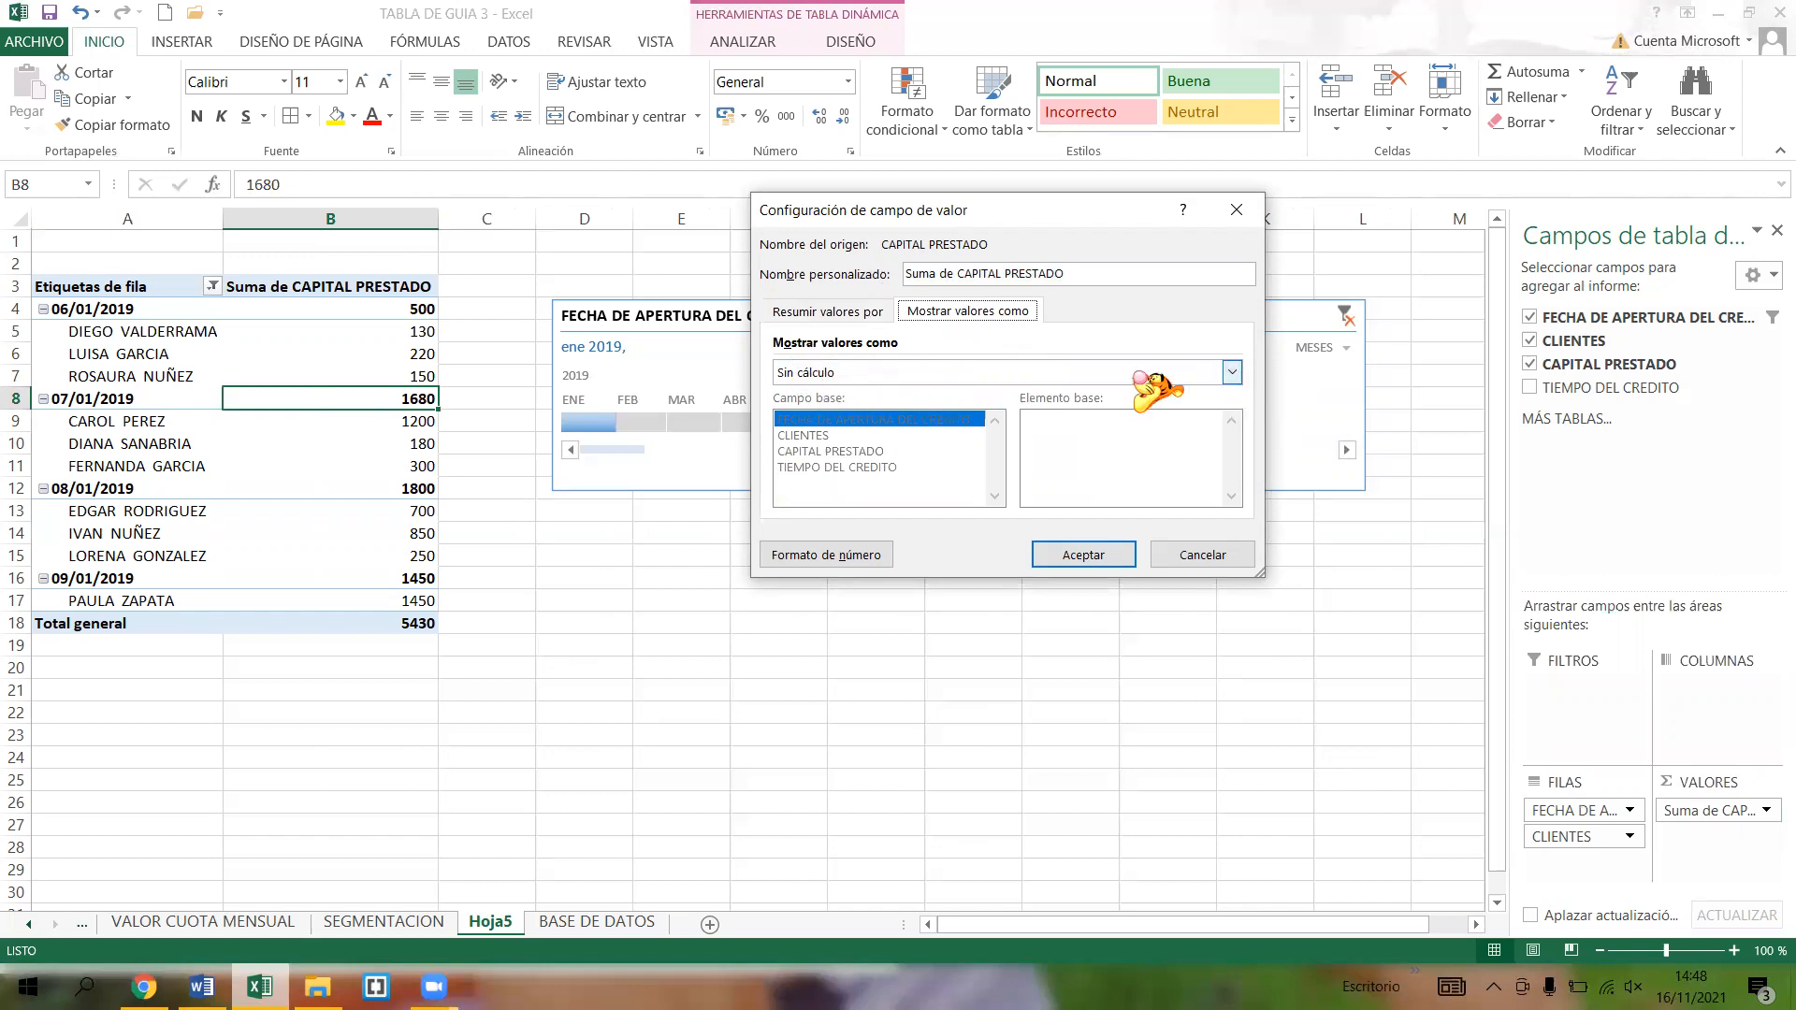
left_click(1231, 373)
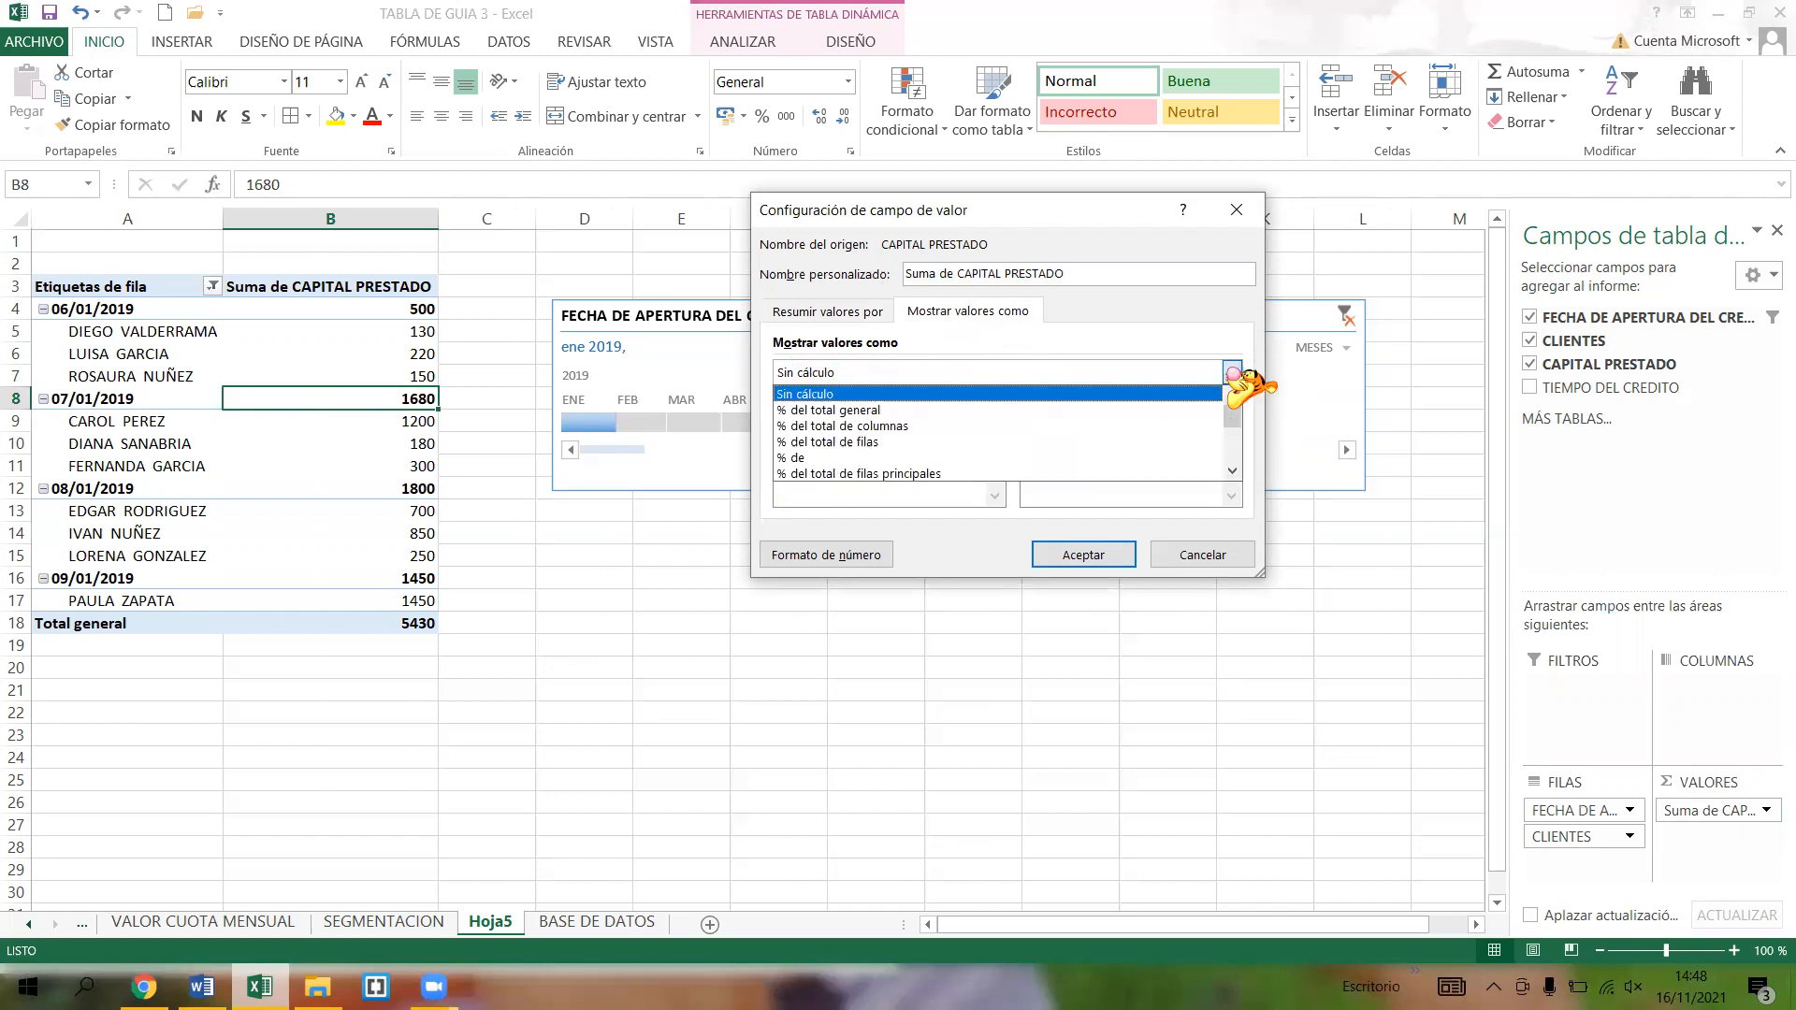
left_click(894, 409)
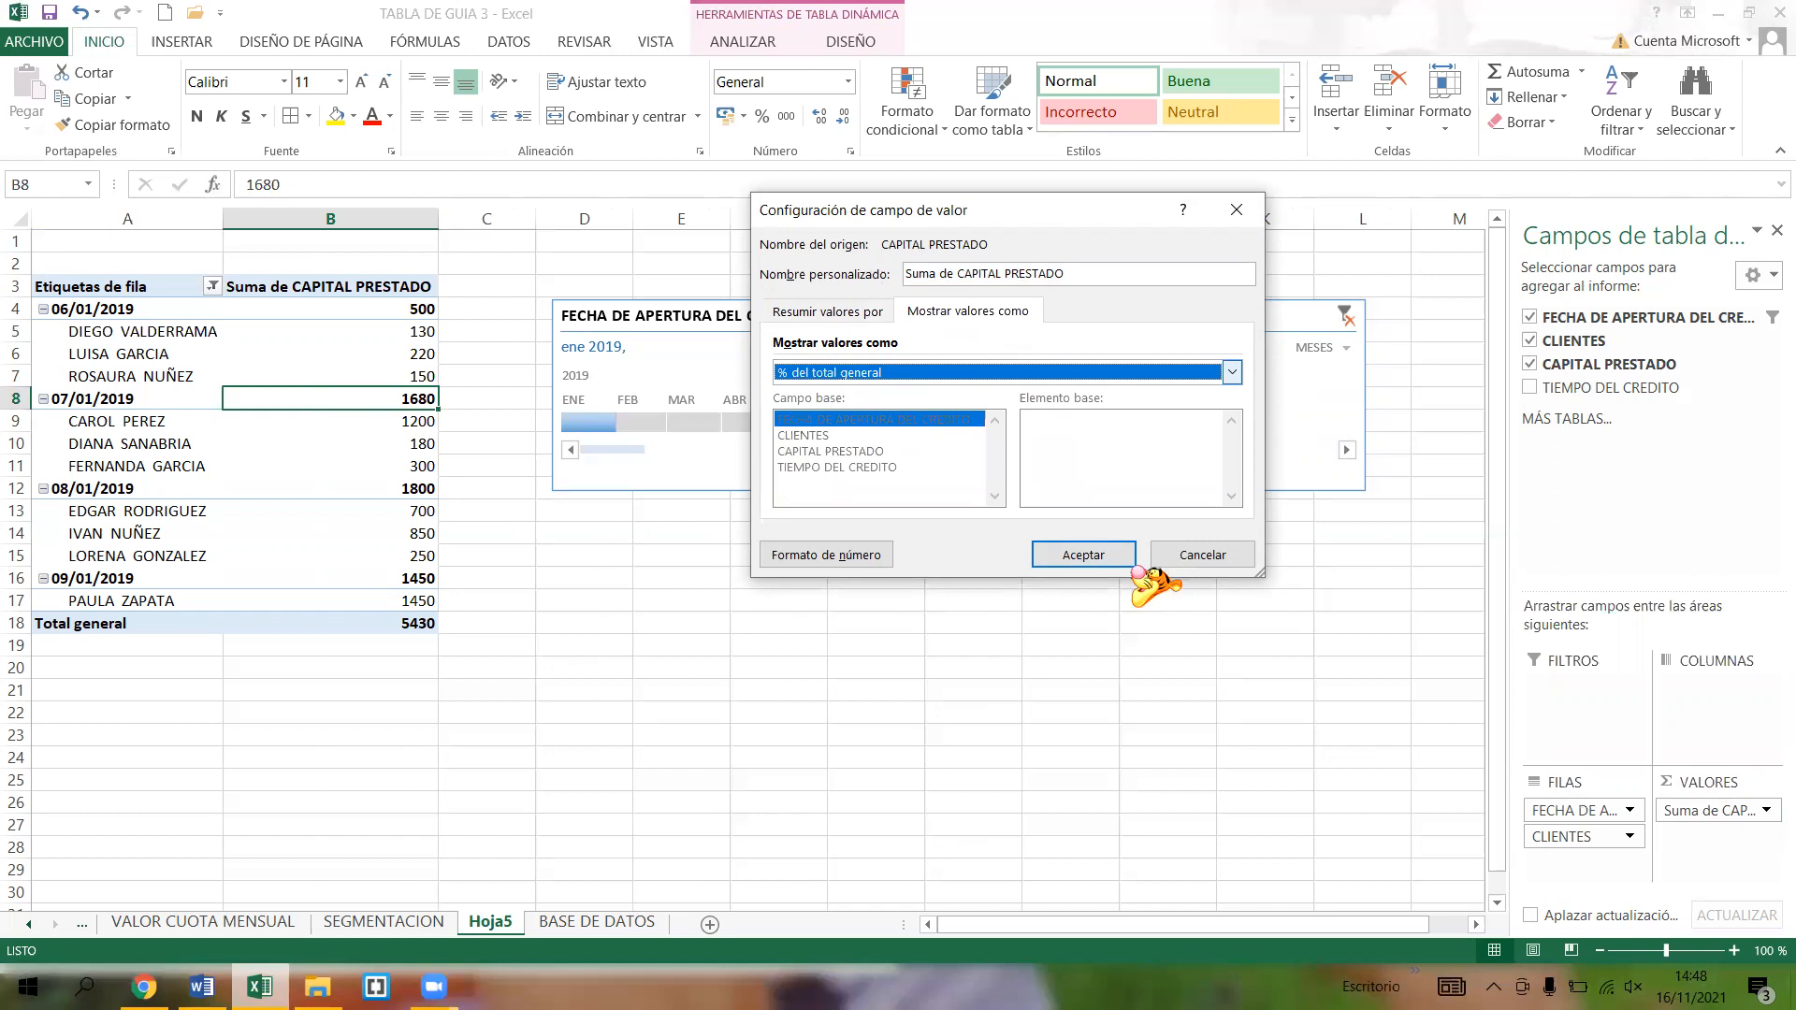
left_click(1105, 552)
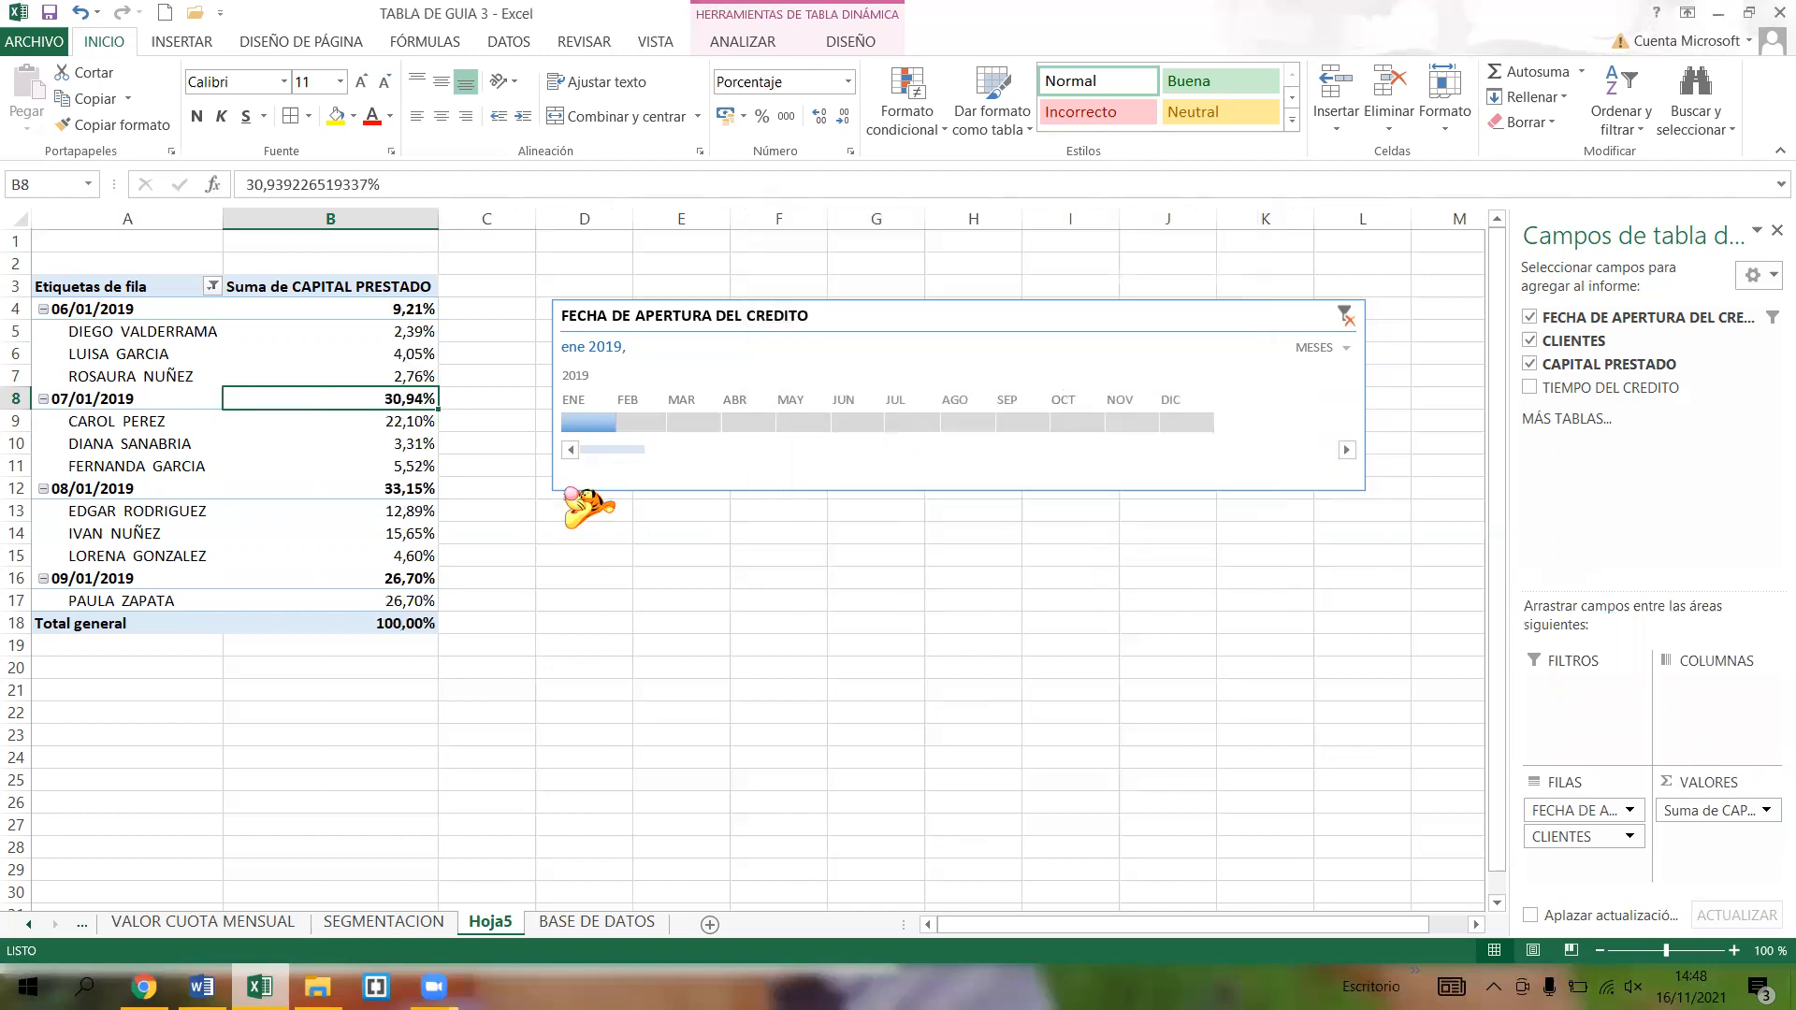
- Go through each client's participation percentage and the subtotals by credit opening date in the pivot table
left_click(358, 333)
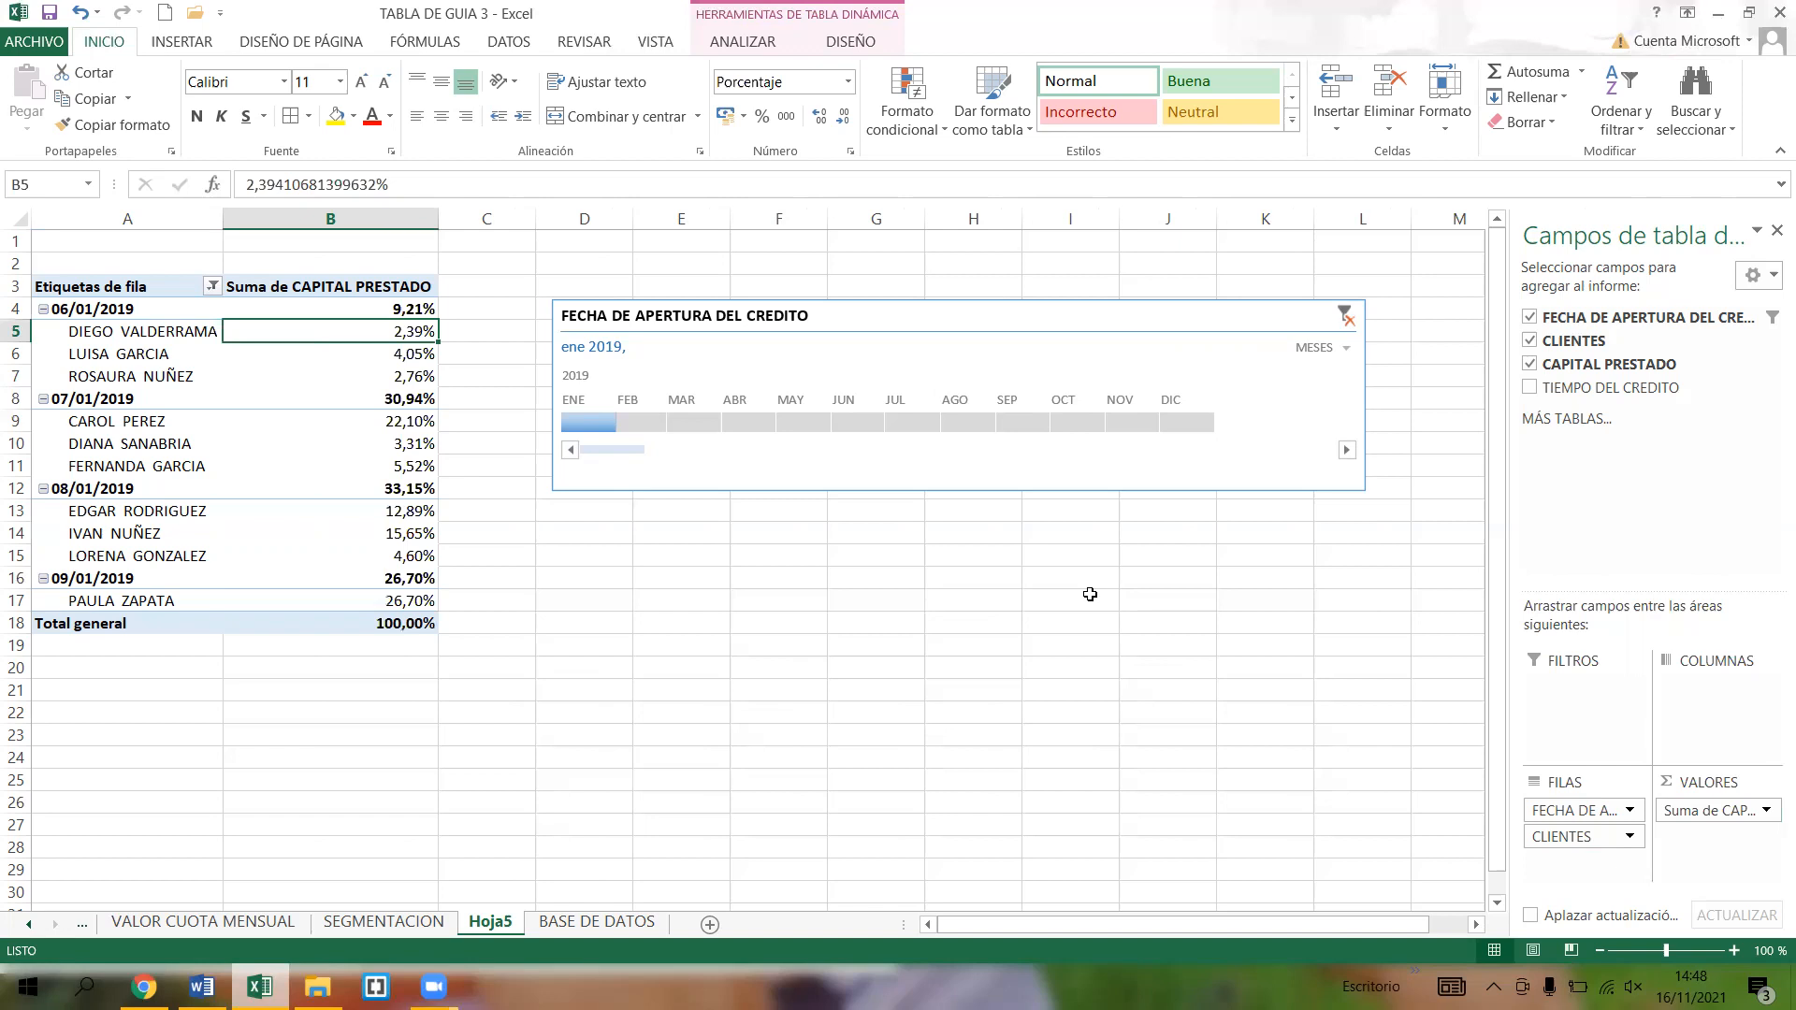
key("Down")
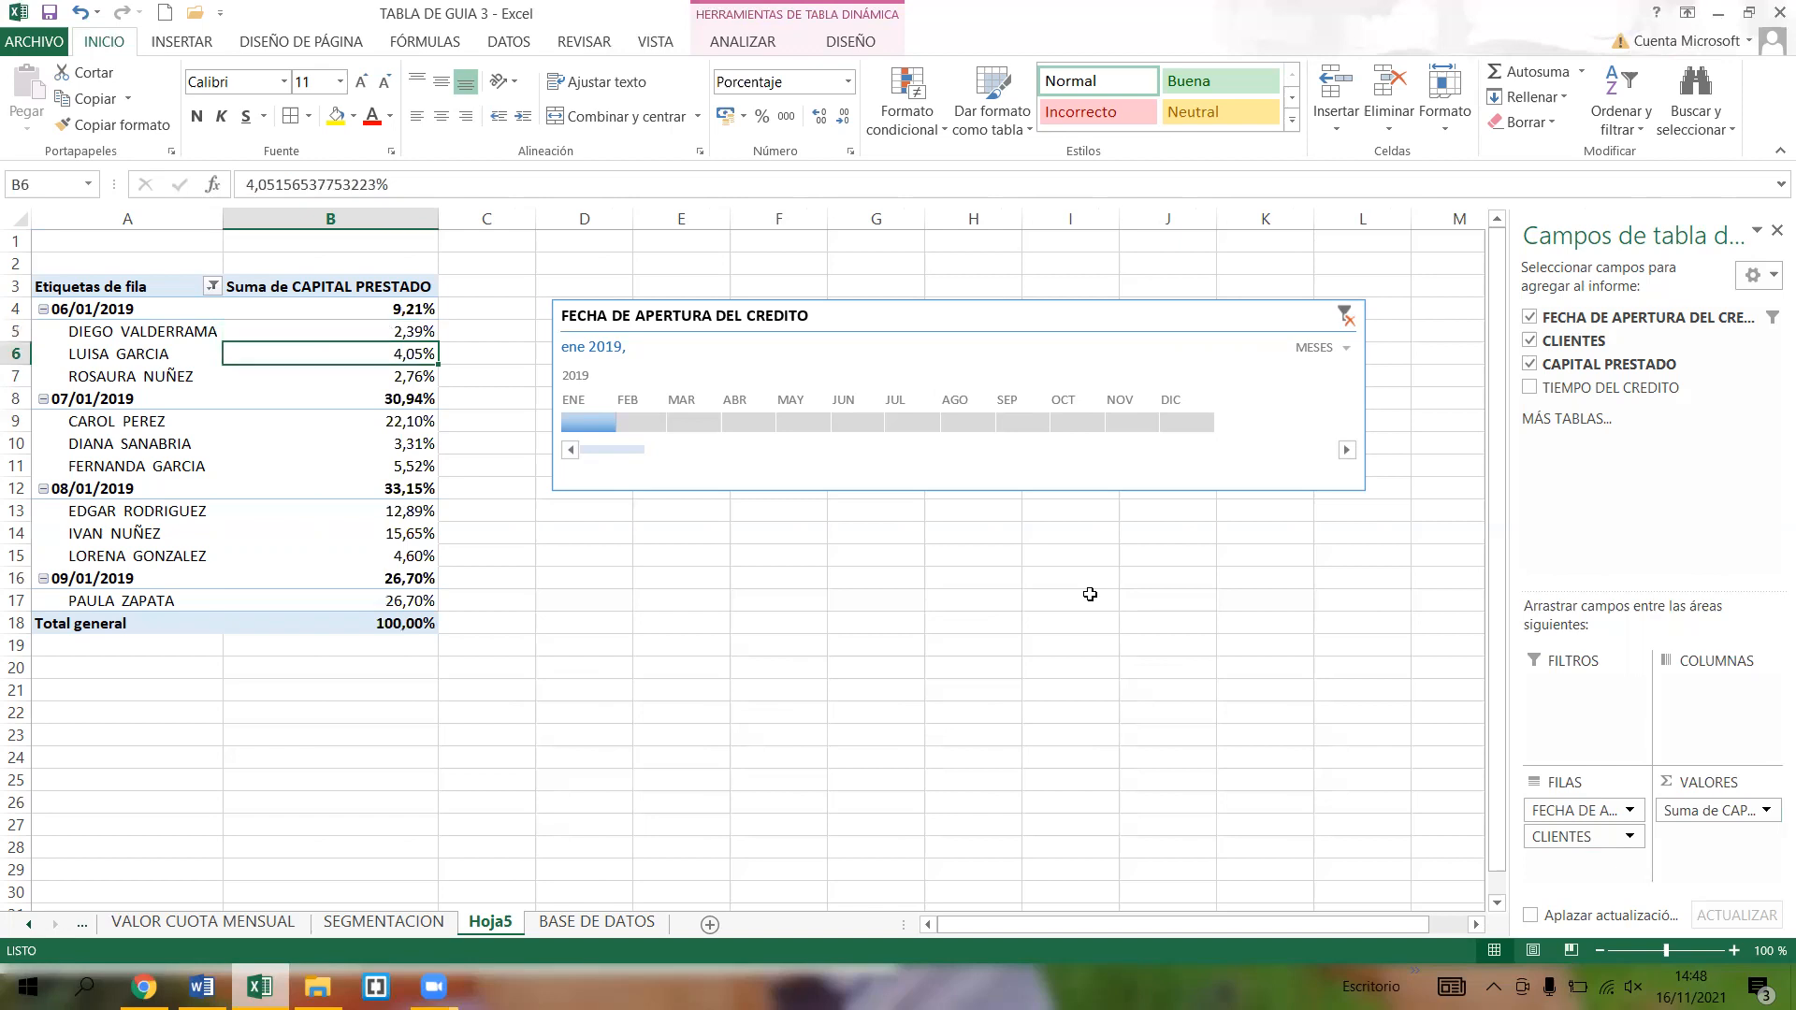
key("Down")
key("Down")
key("Down")
key("Down")
key("Down")
key("Down")
key("Down")
key("Down")
key("Down")
key("Down")
key("Down")
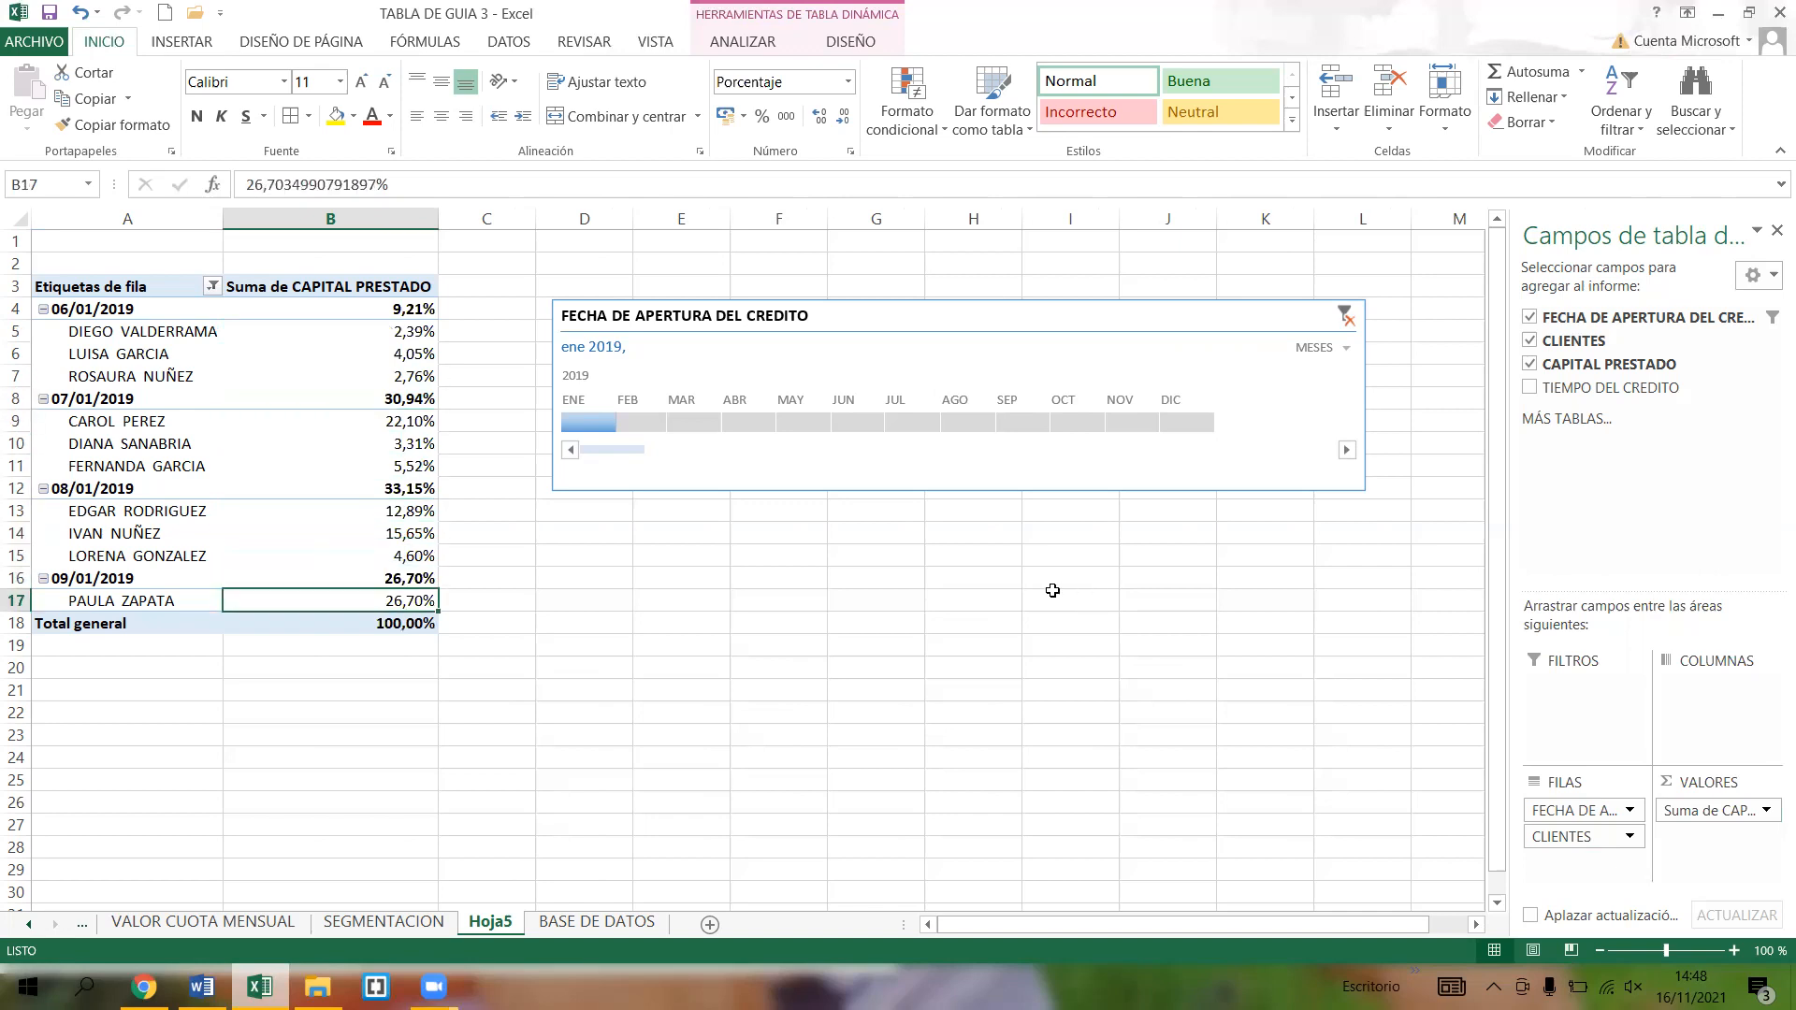
left_click(417, 309)
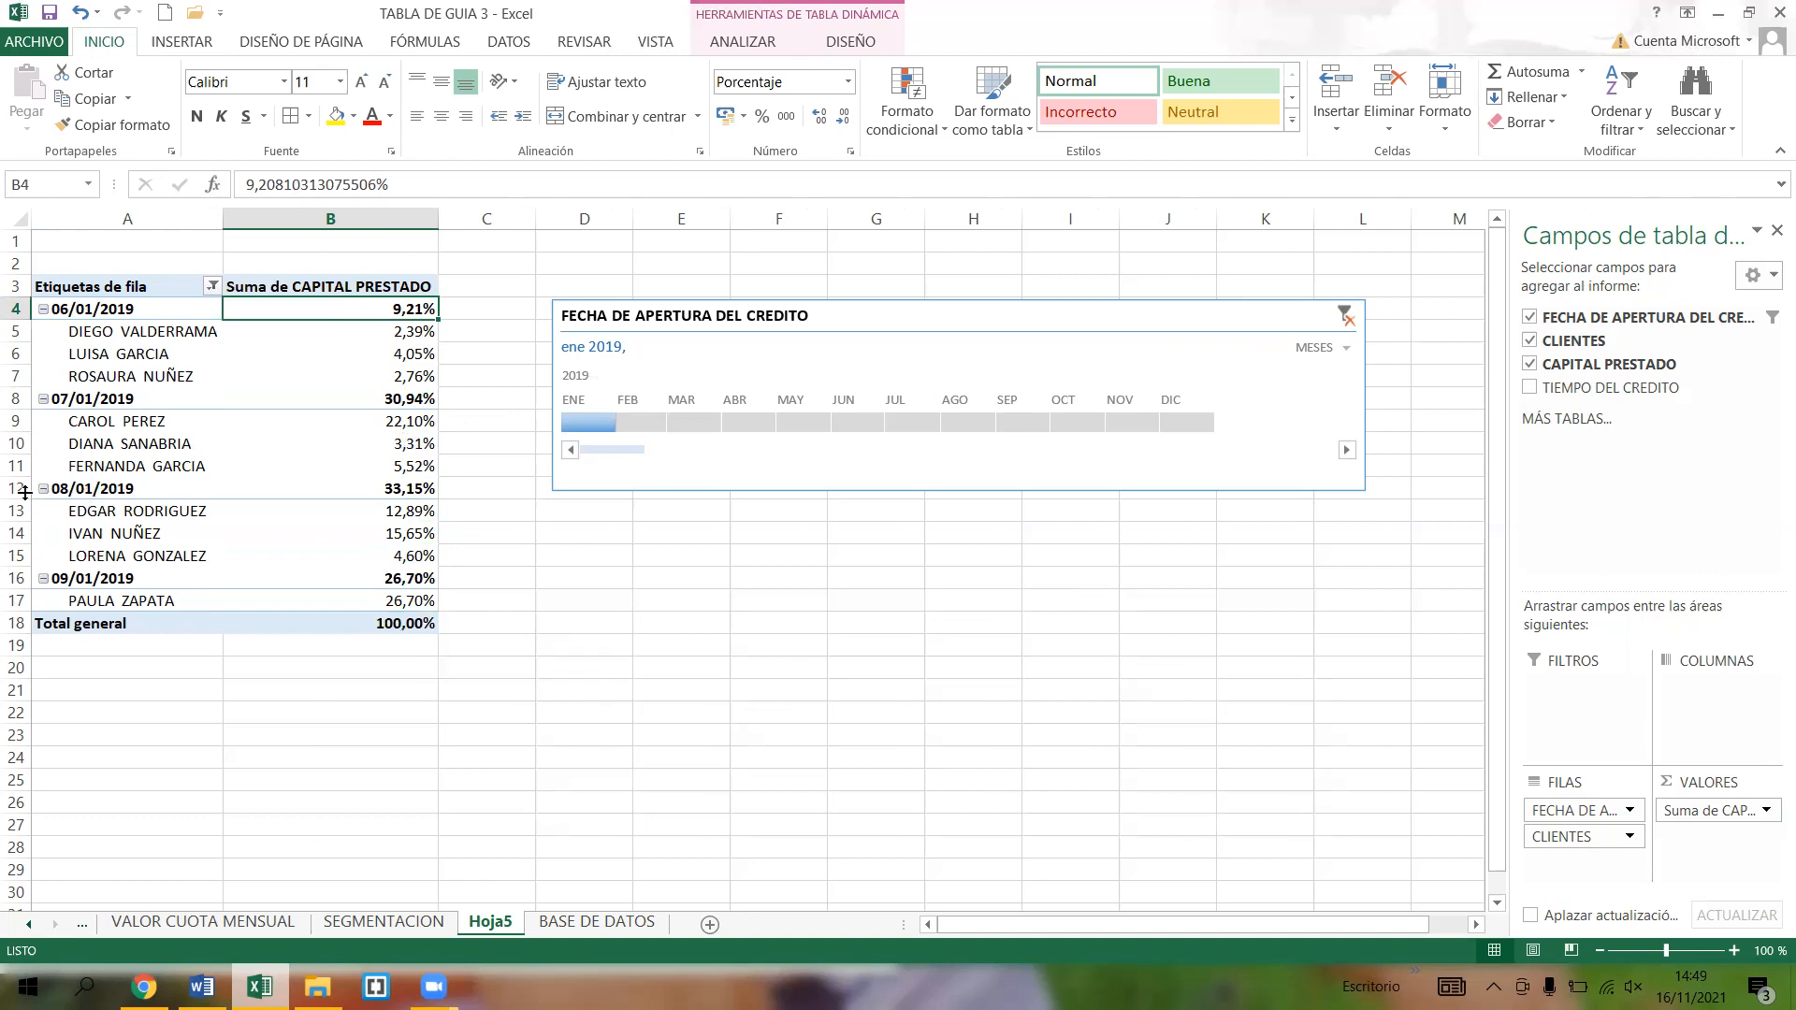
left_click(411, 490)
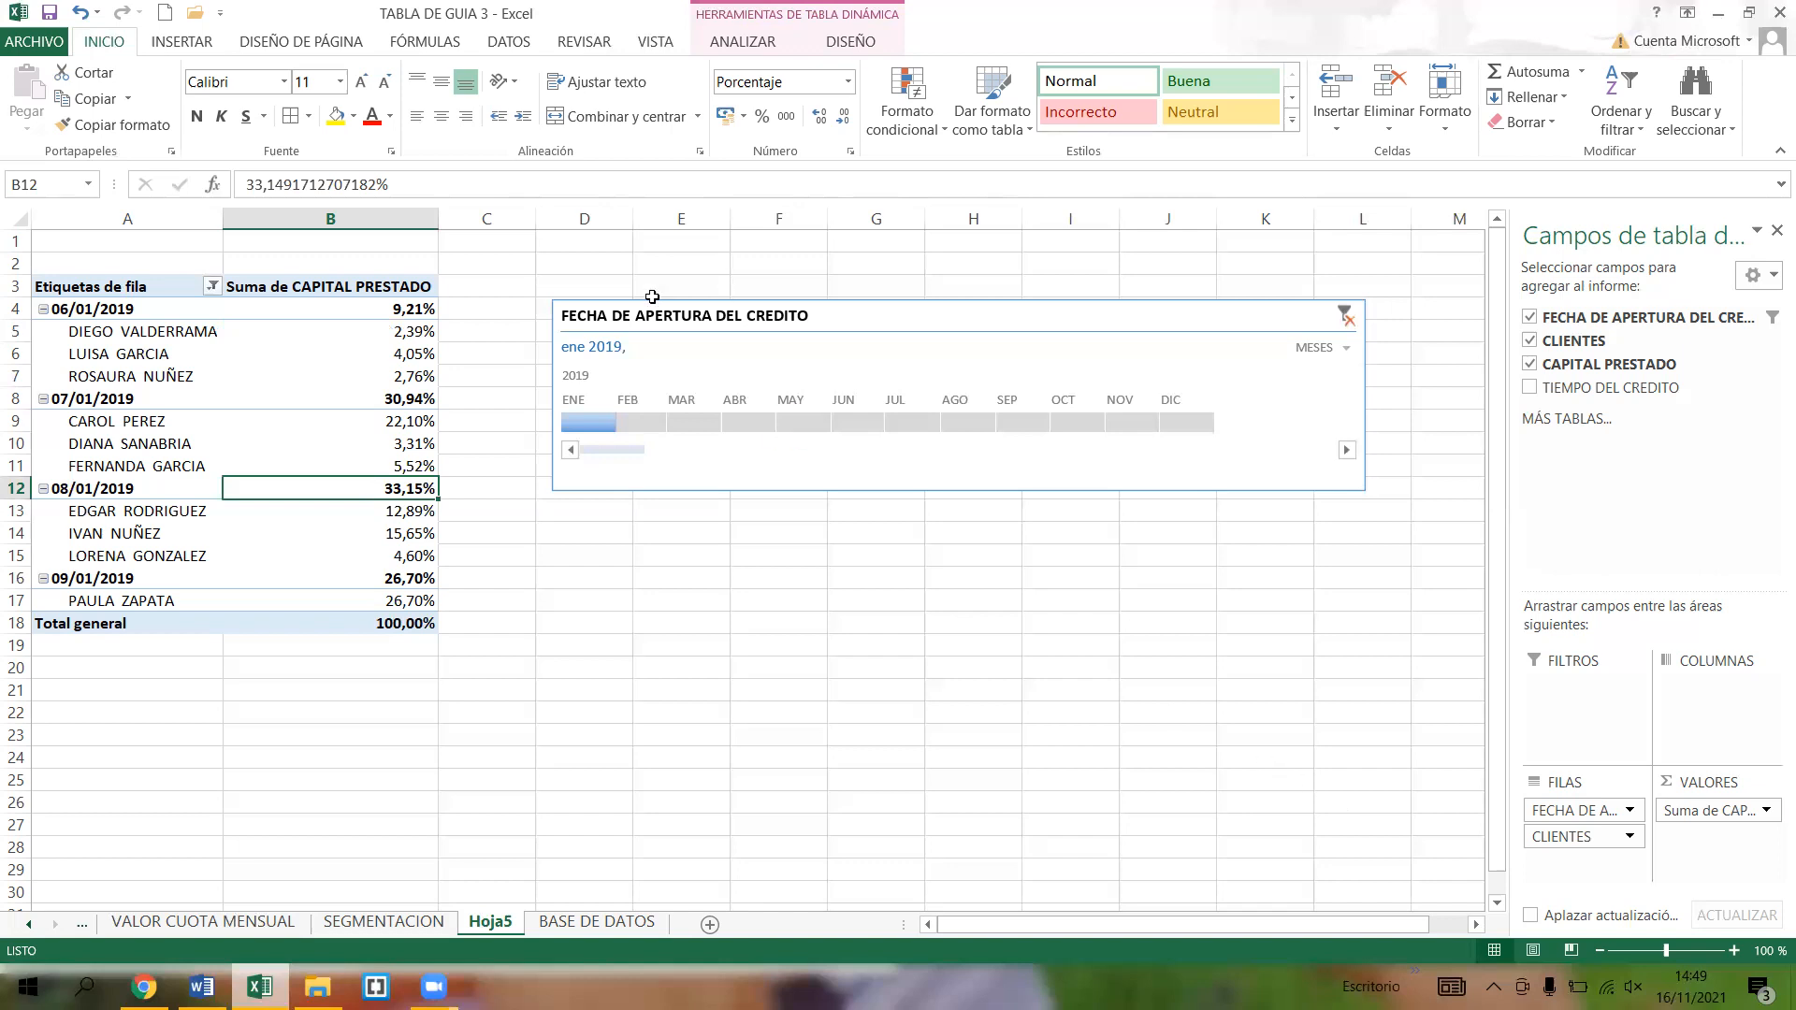
- Try the timeline on other 2019 months such as February and May, returning to January each time
left_click(645, 423)
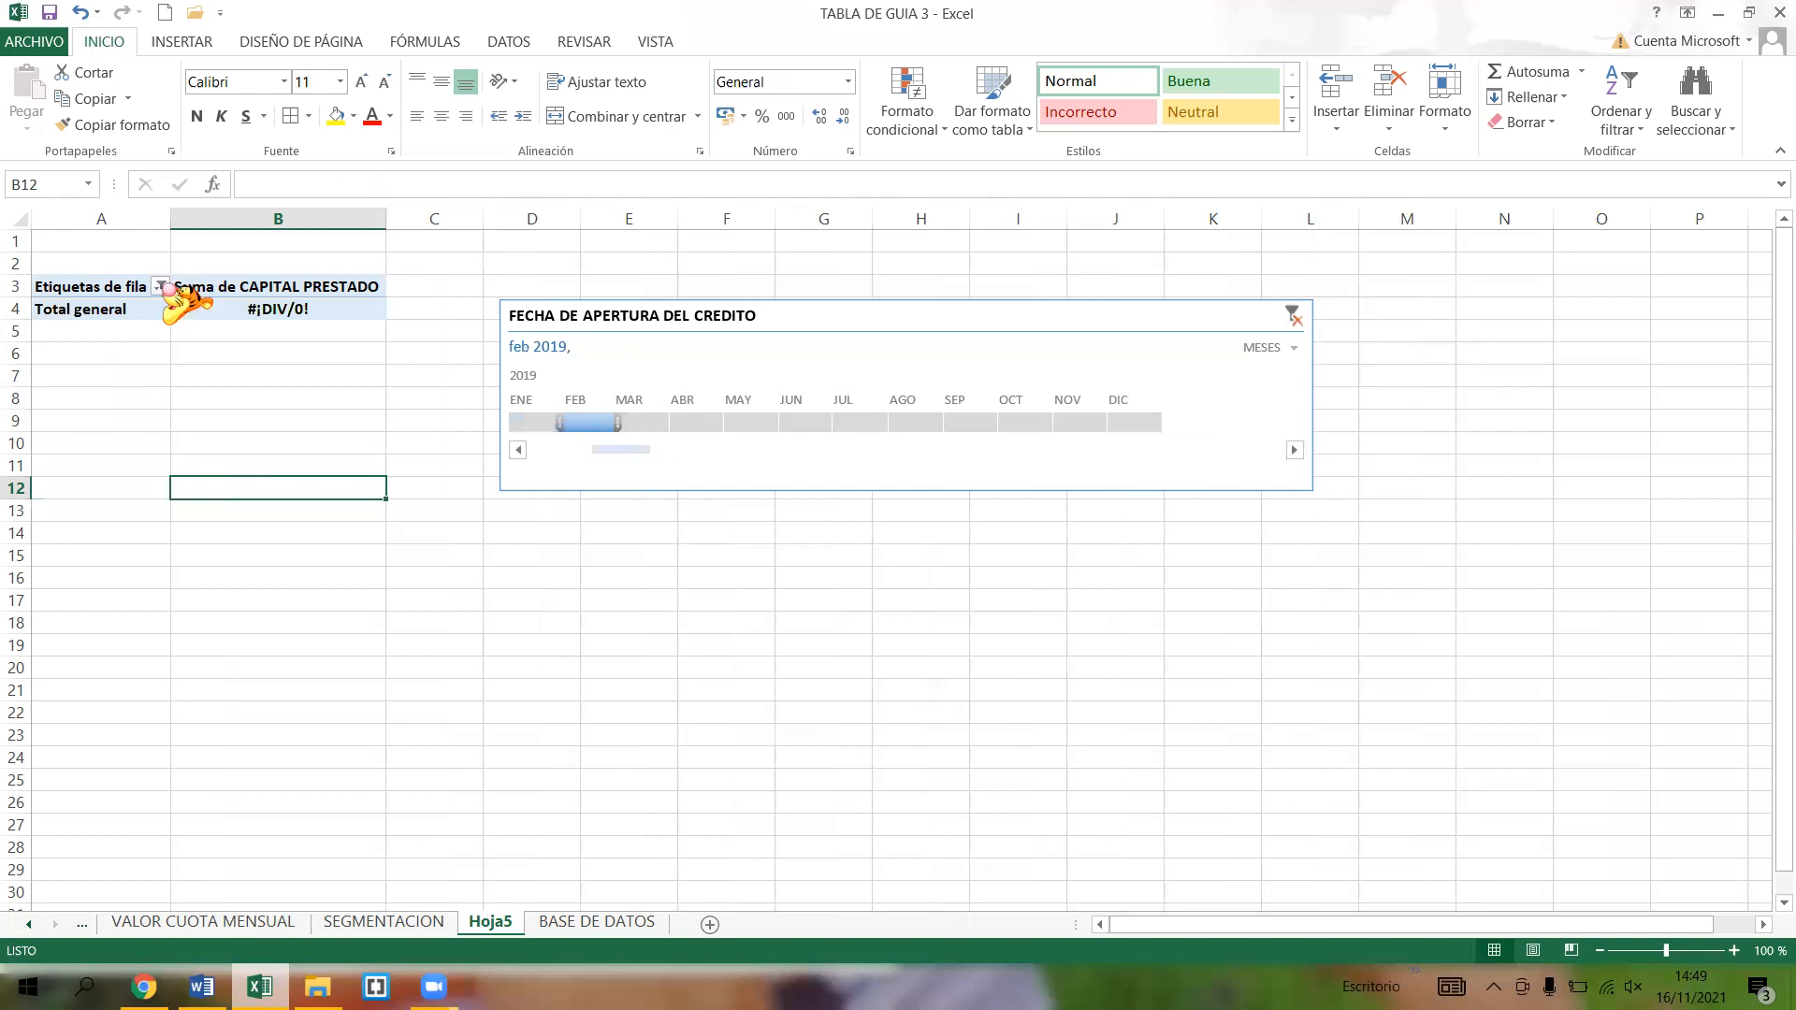
left_click_drag(648, 423, 754, 423)
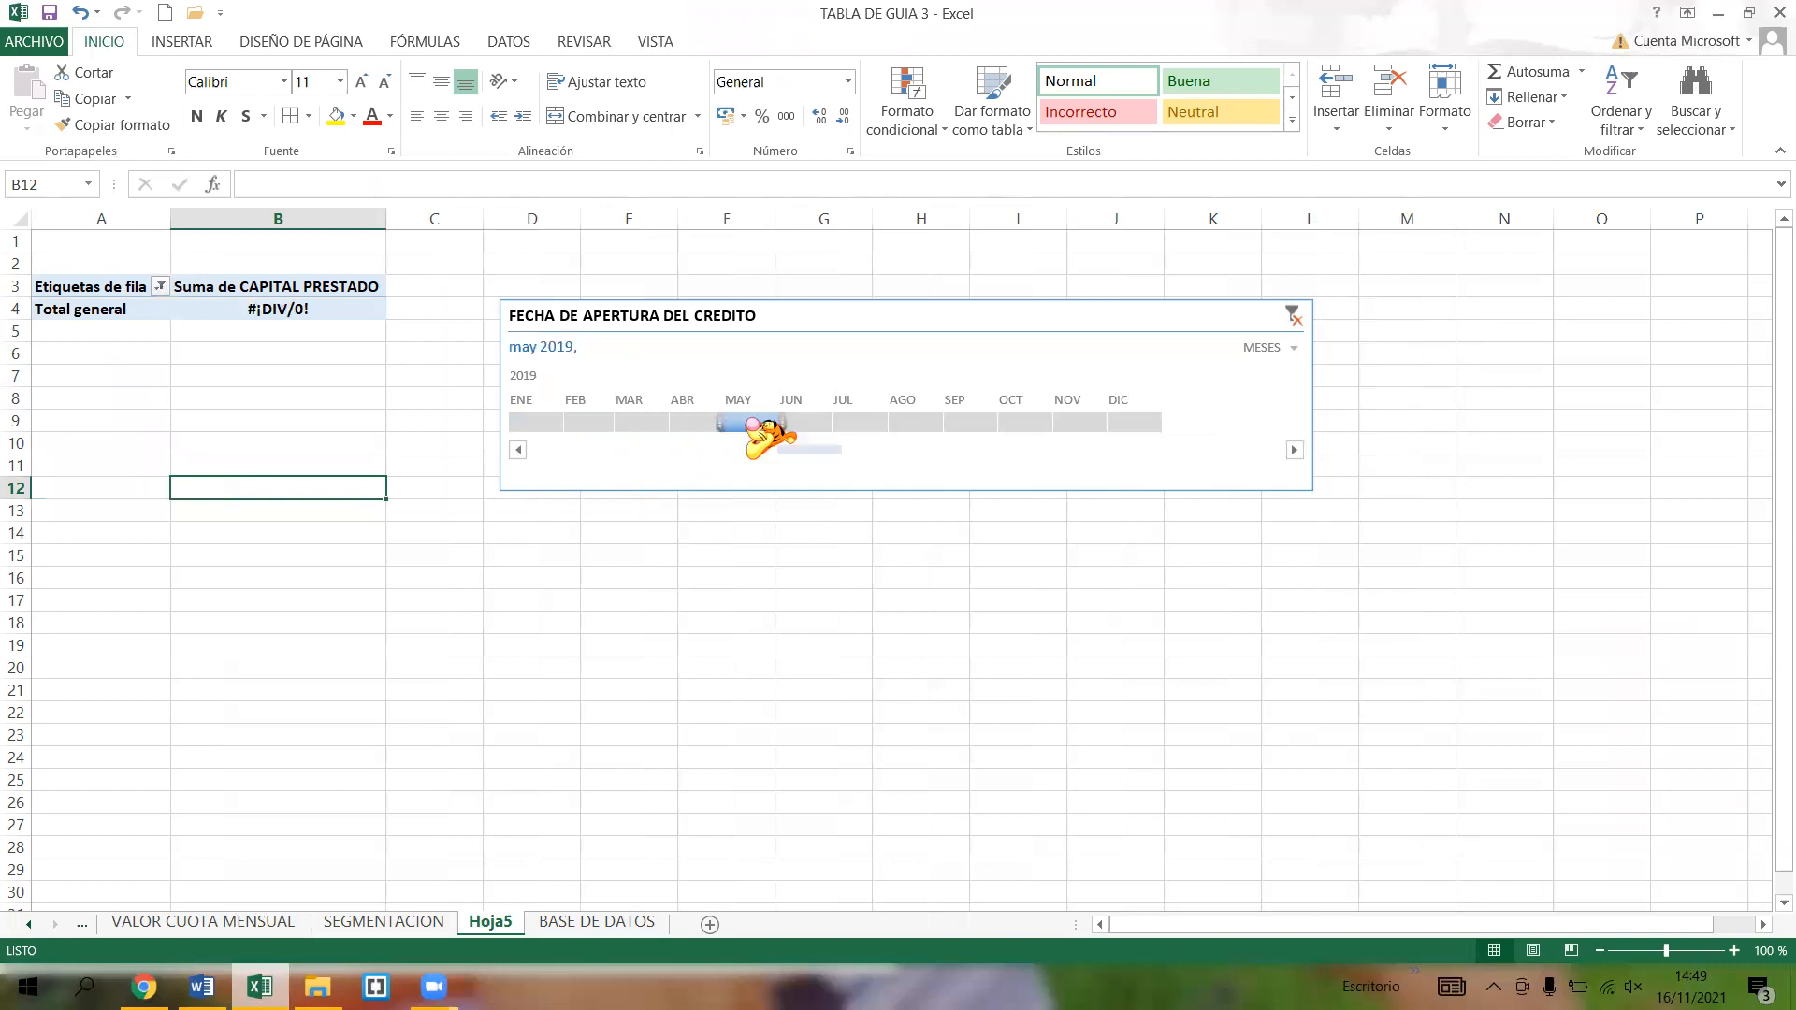
left_click(552, 423)
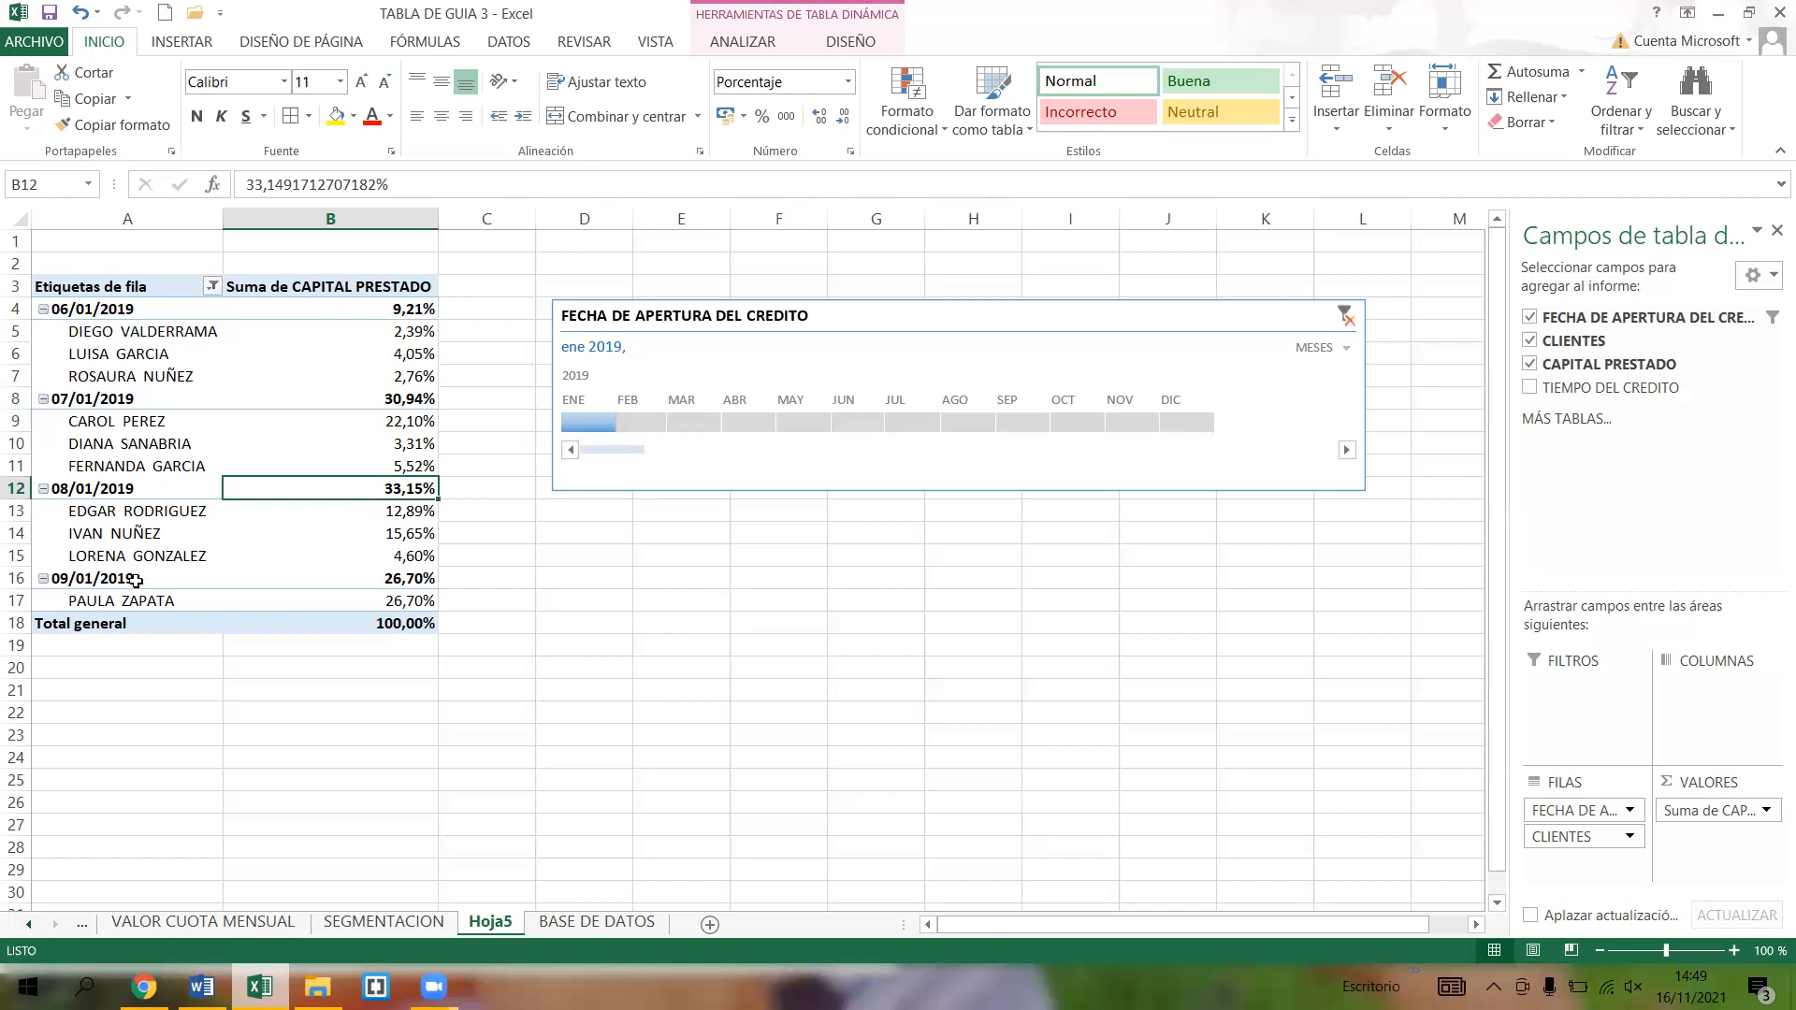
left_click(644, 423)
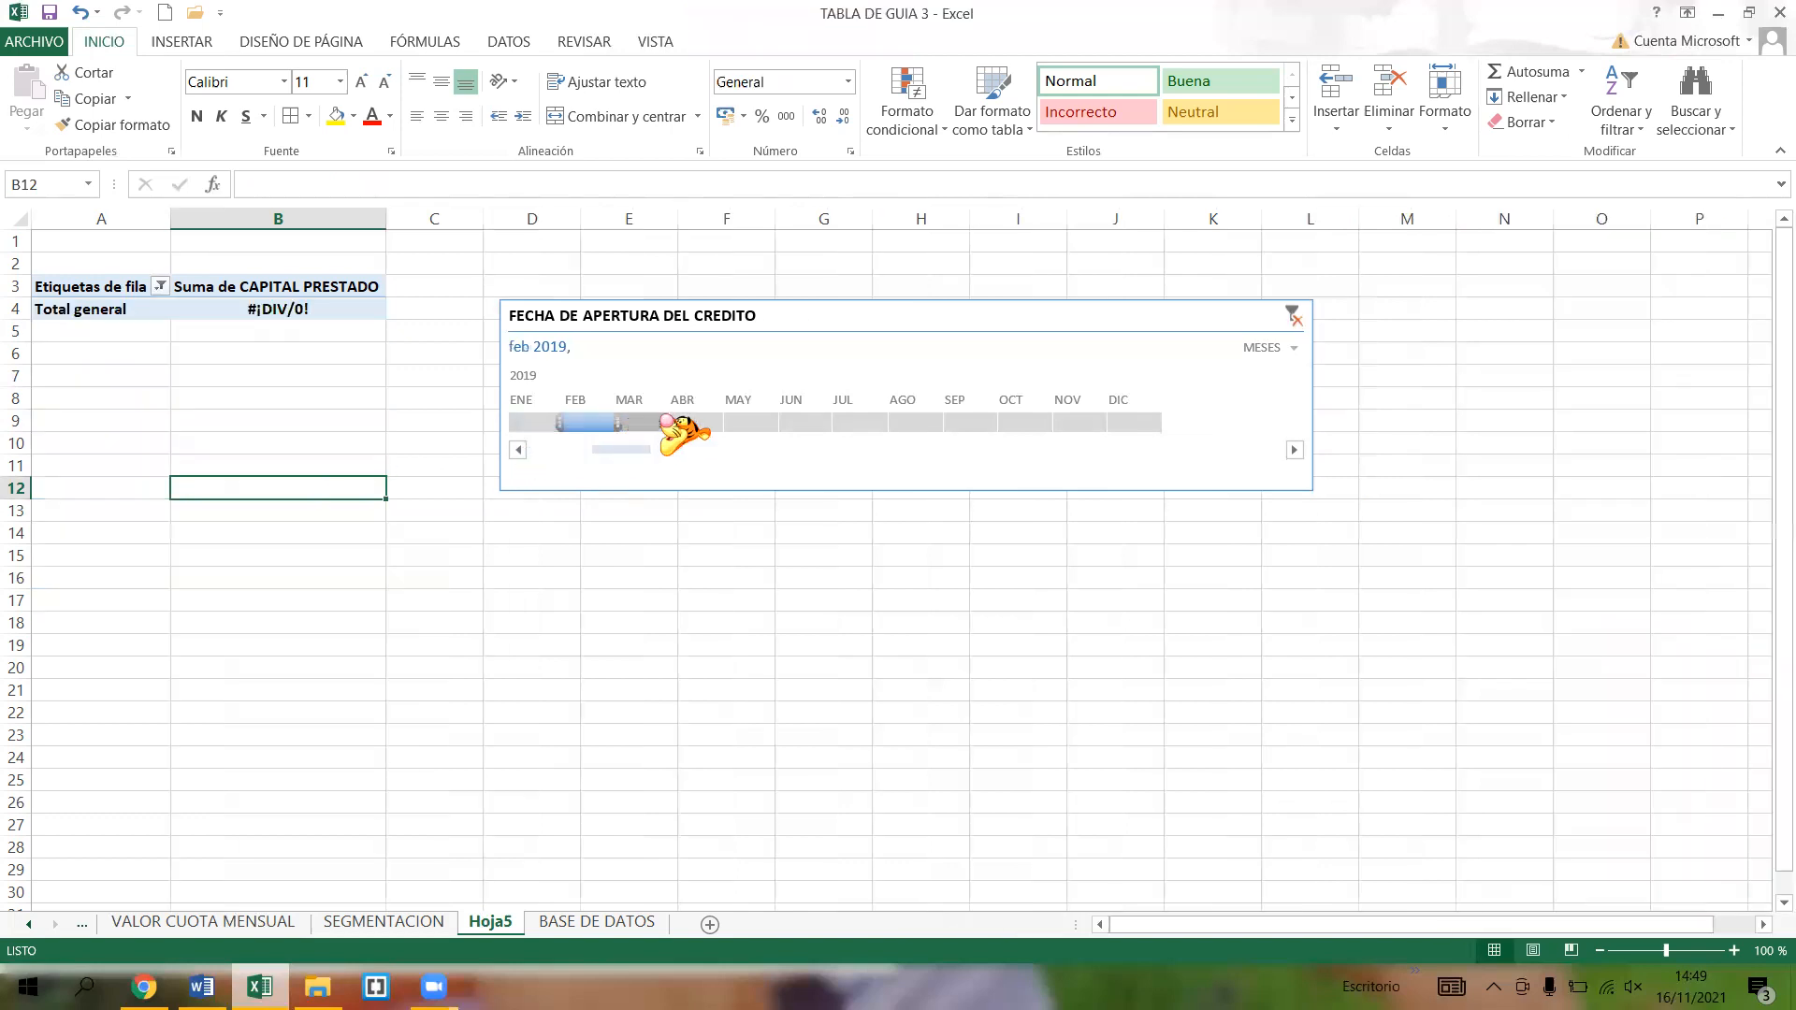
left_click(673, 423)
left_click(538, 423)
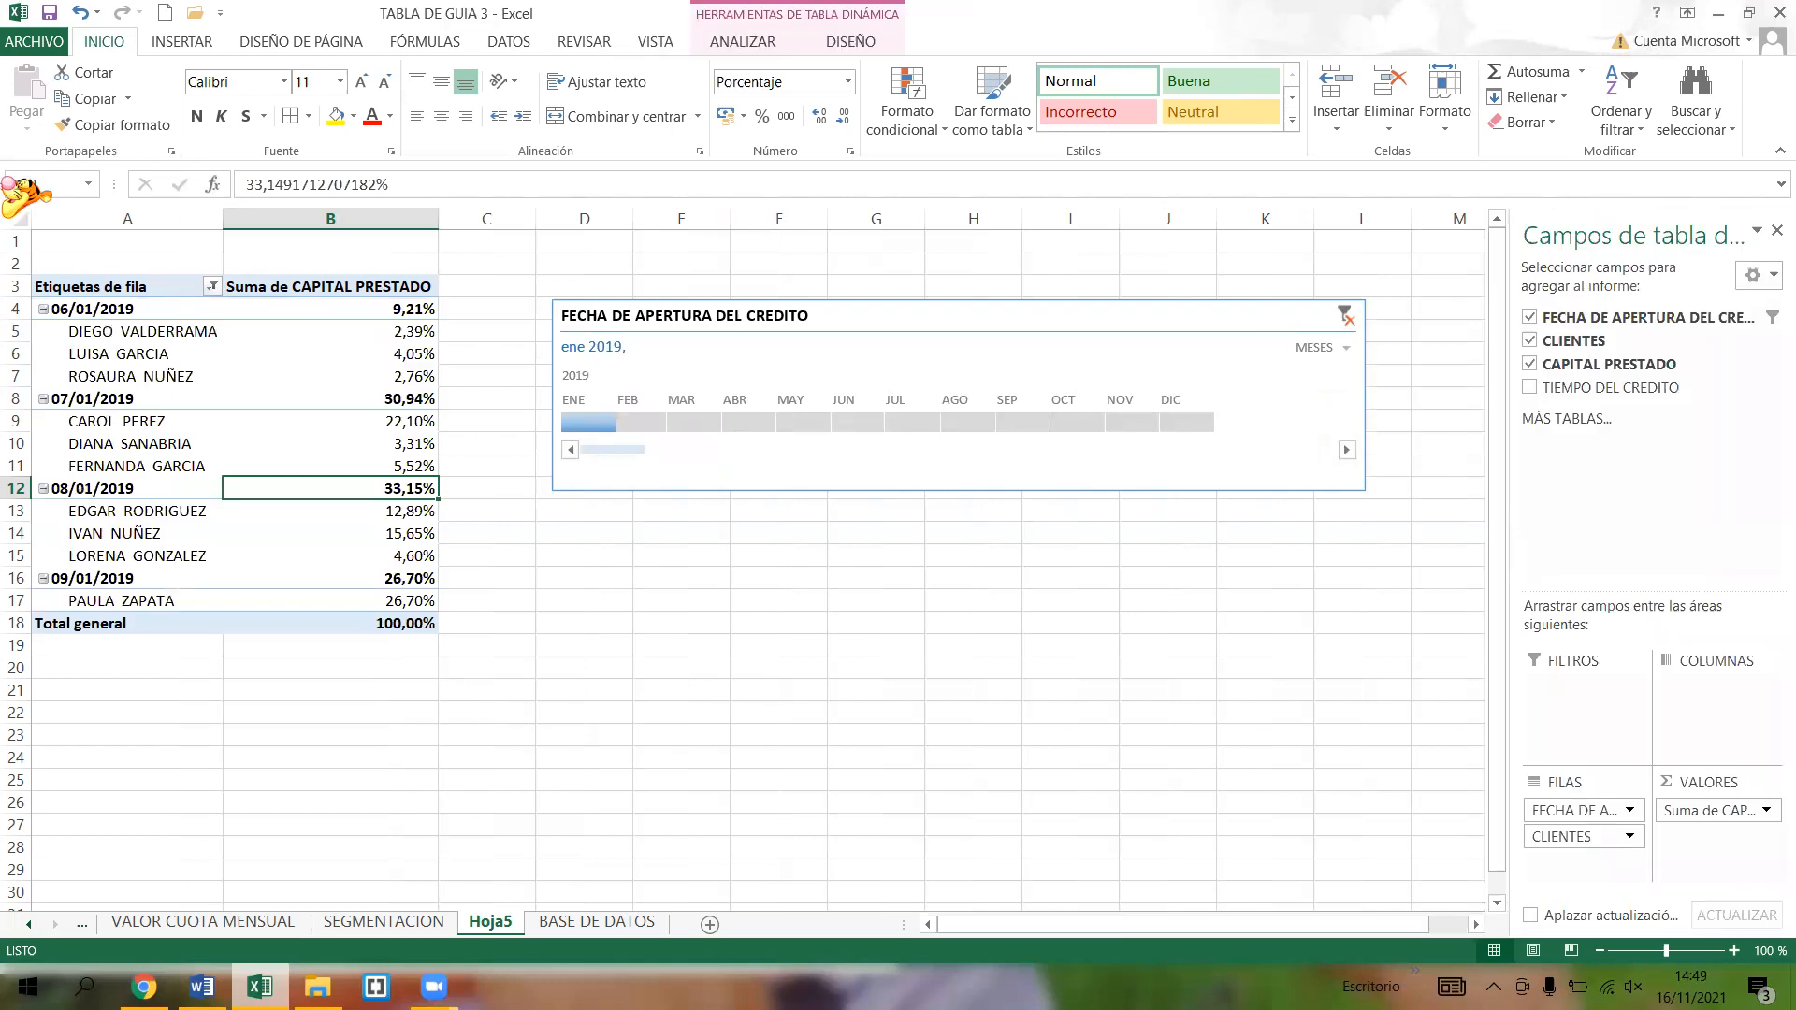
- Review the percentage column down to its grand total and clear the timeline filter to include all periods
left_click(346, 333)
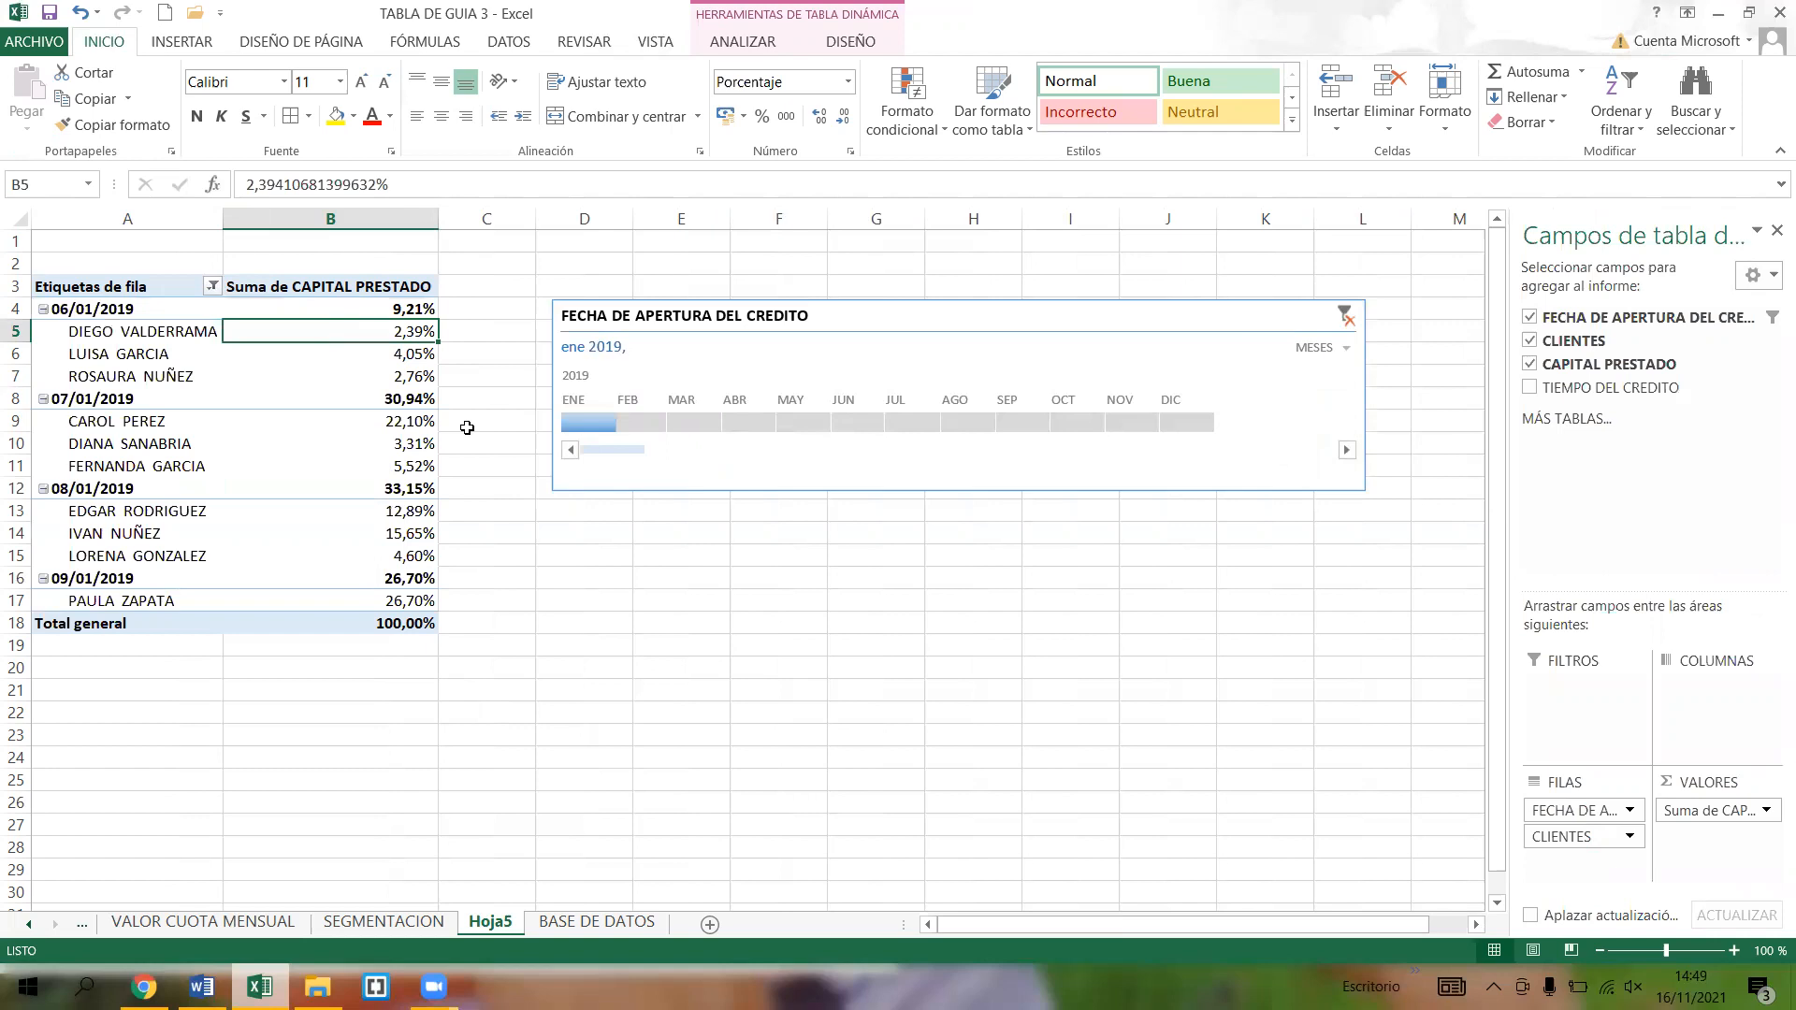
left_click(390, 625)
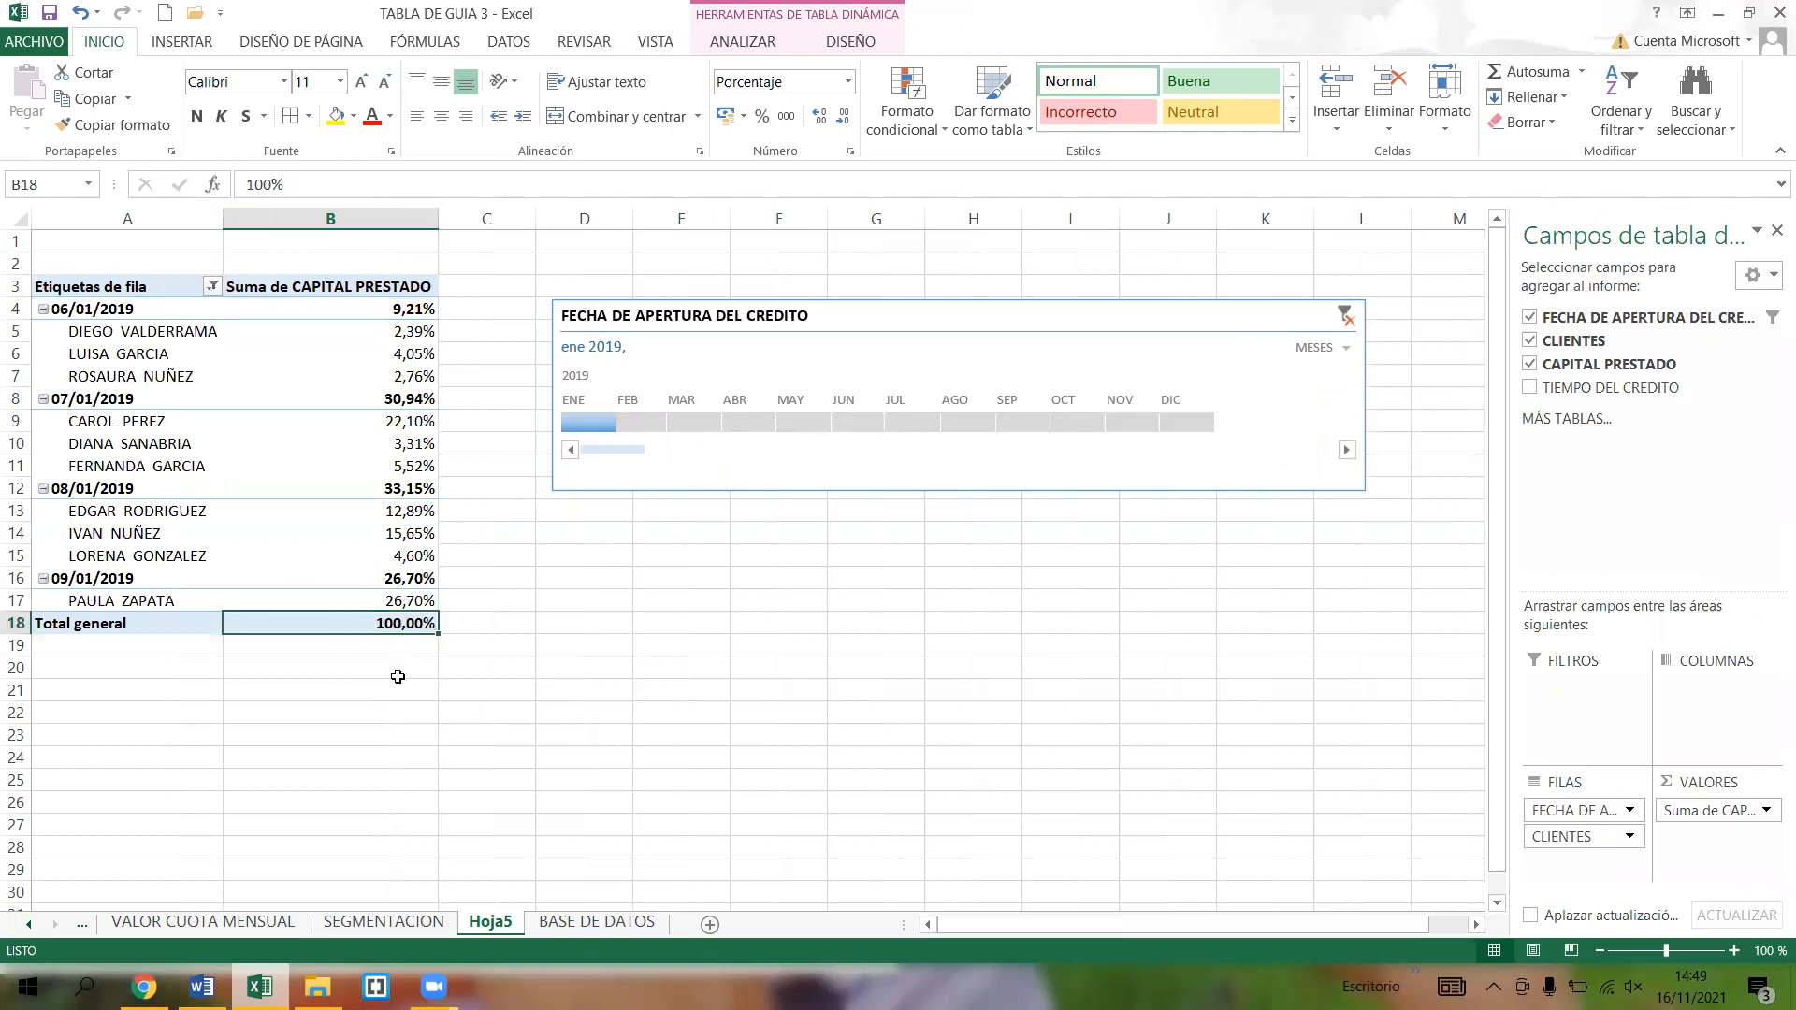
left_click(1348, 318)
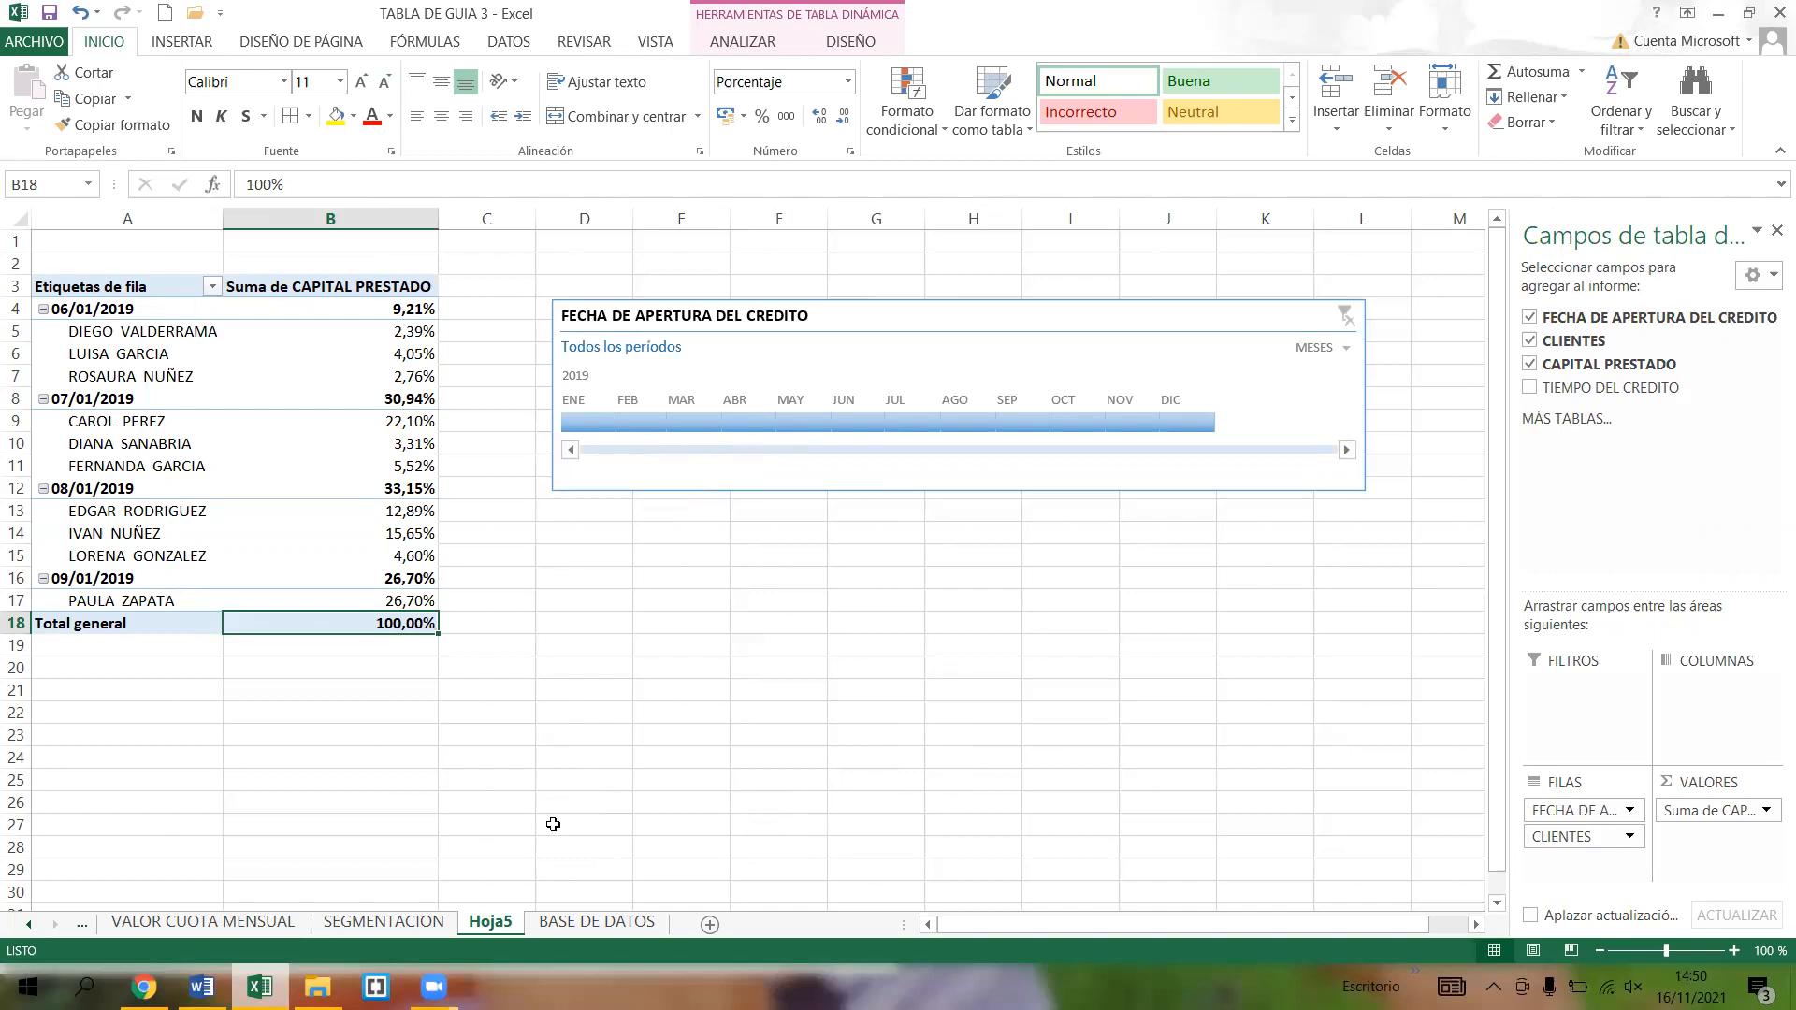
- Rename the Hoja5 worksheet as PORCENTAJES
double_click(491, 922)
key("BackSpace")
type("pORC")
key("BackSpace")
key("BackSpace")
key("BackSpace")
key("BackSpace")
type("PORCENTAJES")
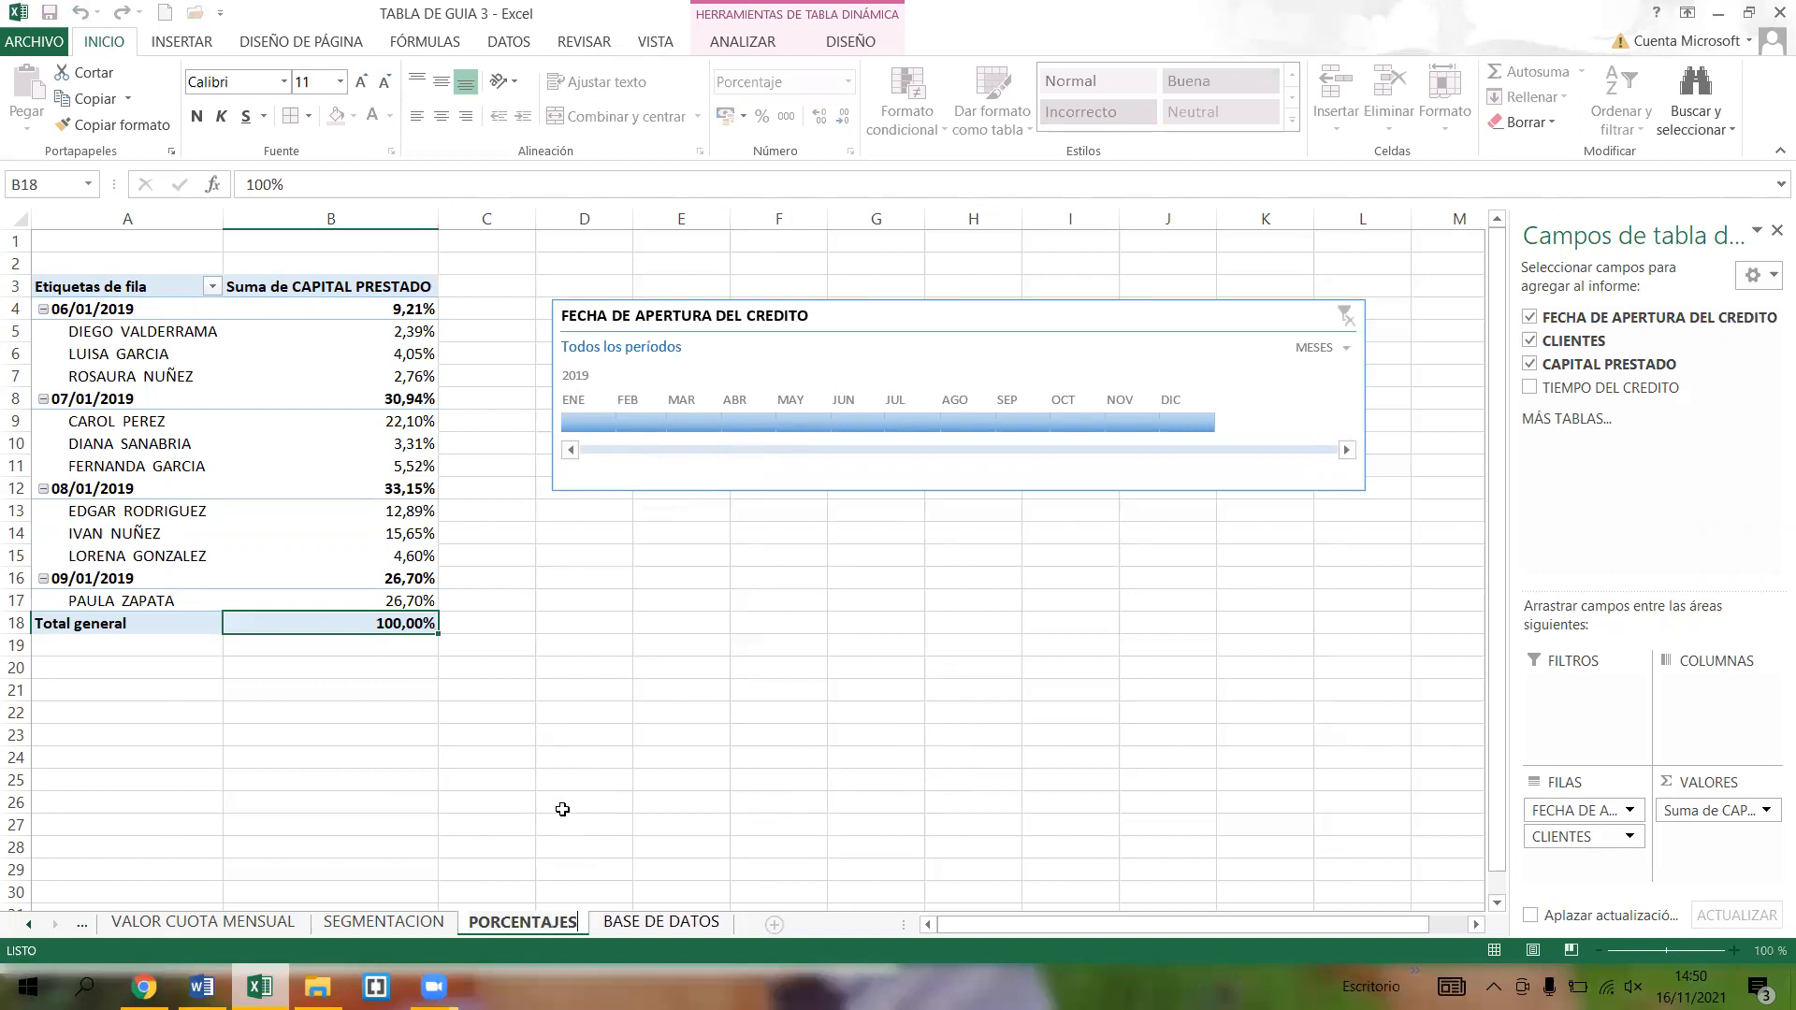
left_click(540, 804)
- Open the VALOR CUOTA MENSUAL worksheet and select an empty cell beside its pivot table
left_click(169, 923)
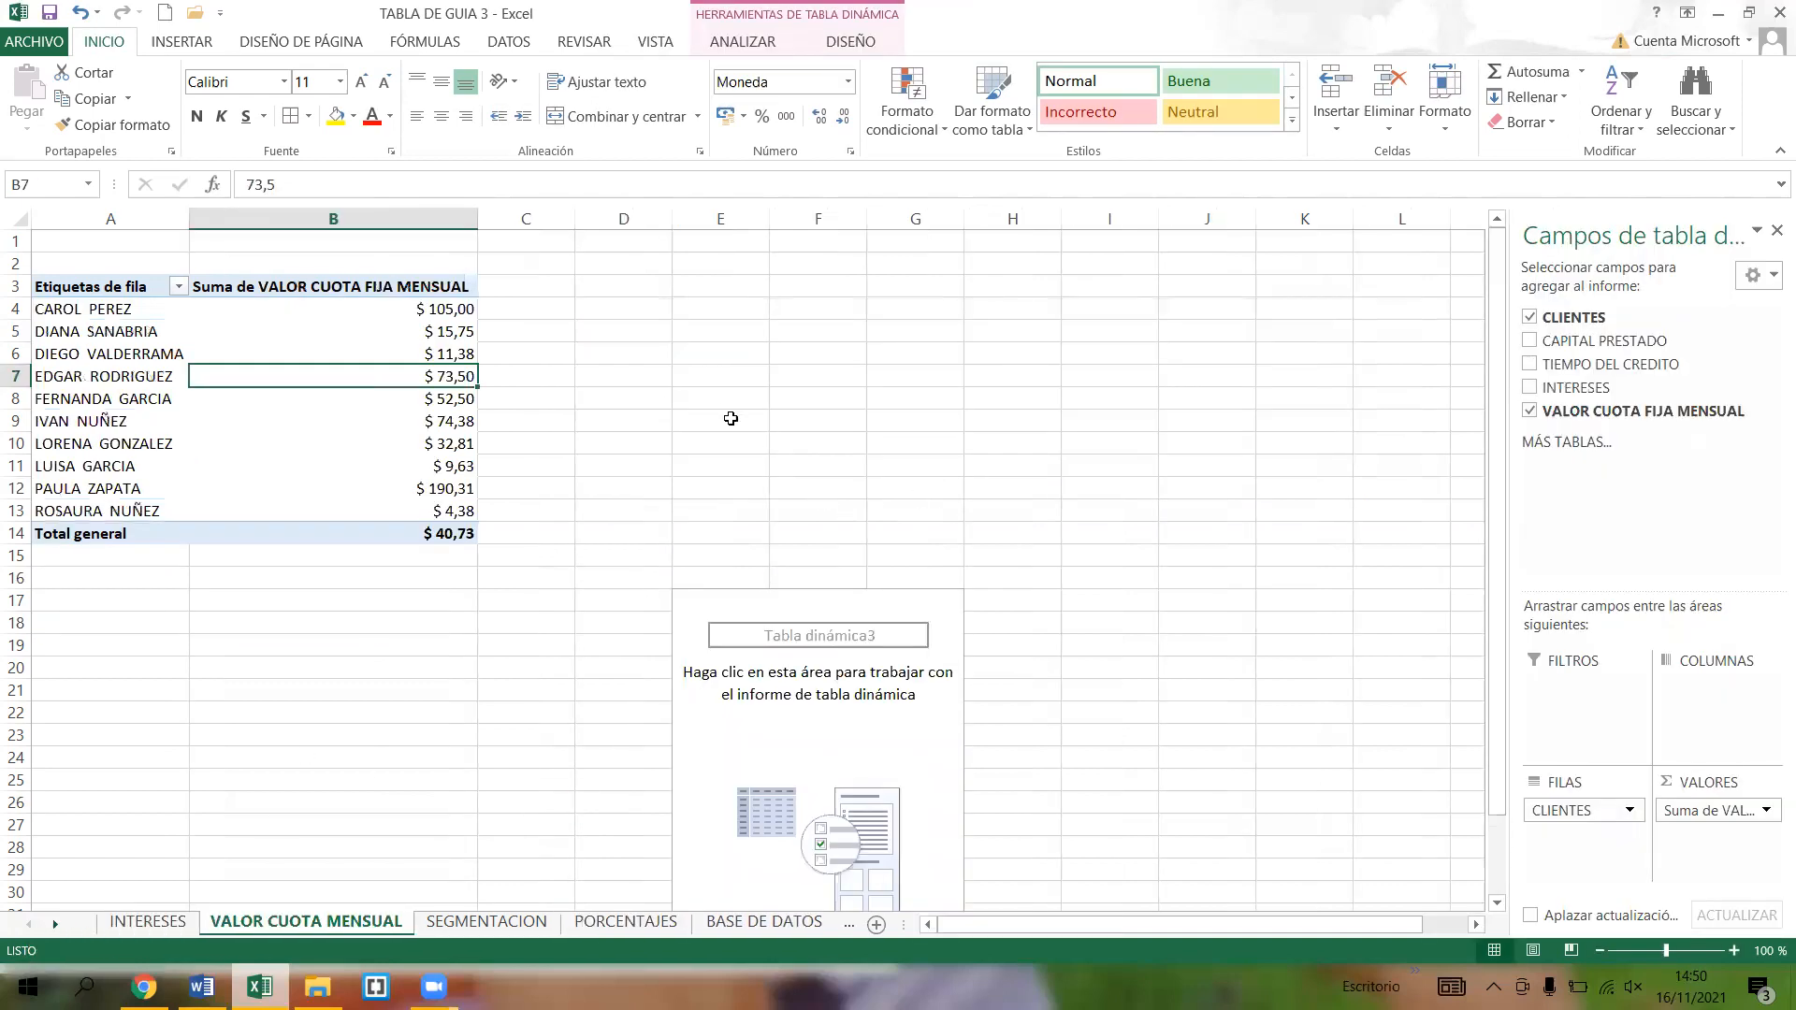
left_click(720, 416)
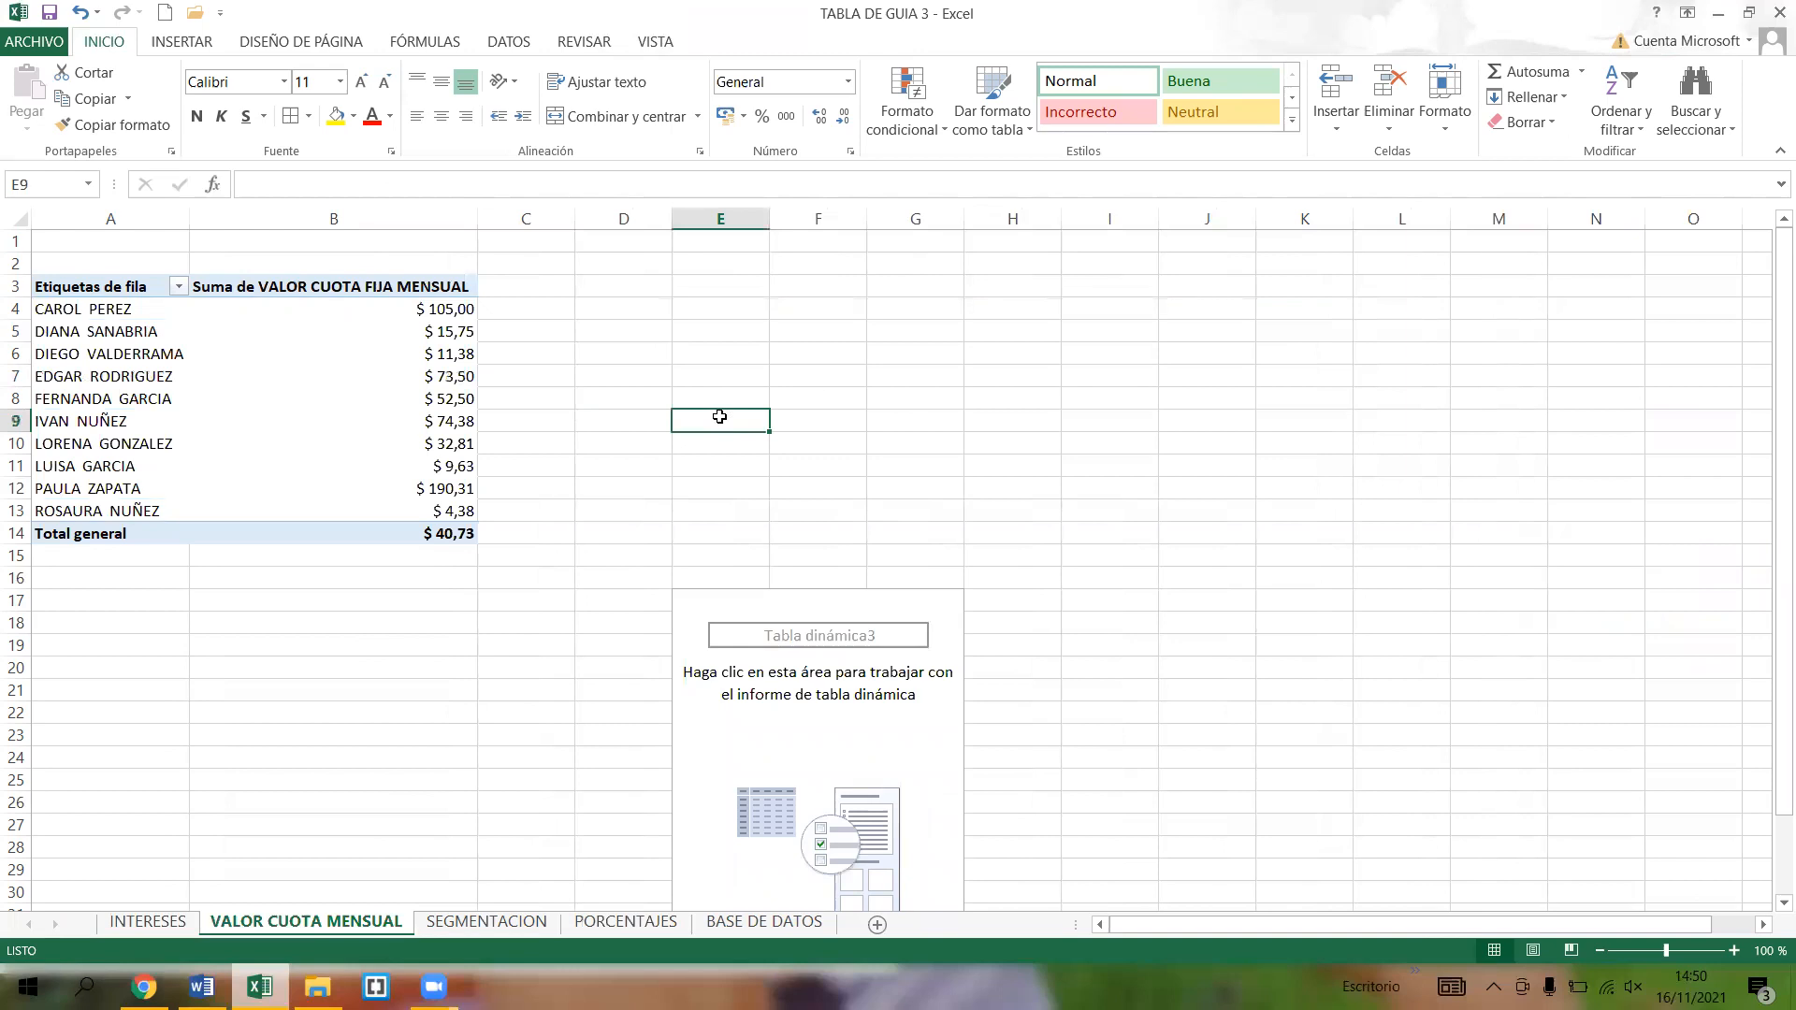